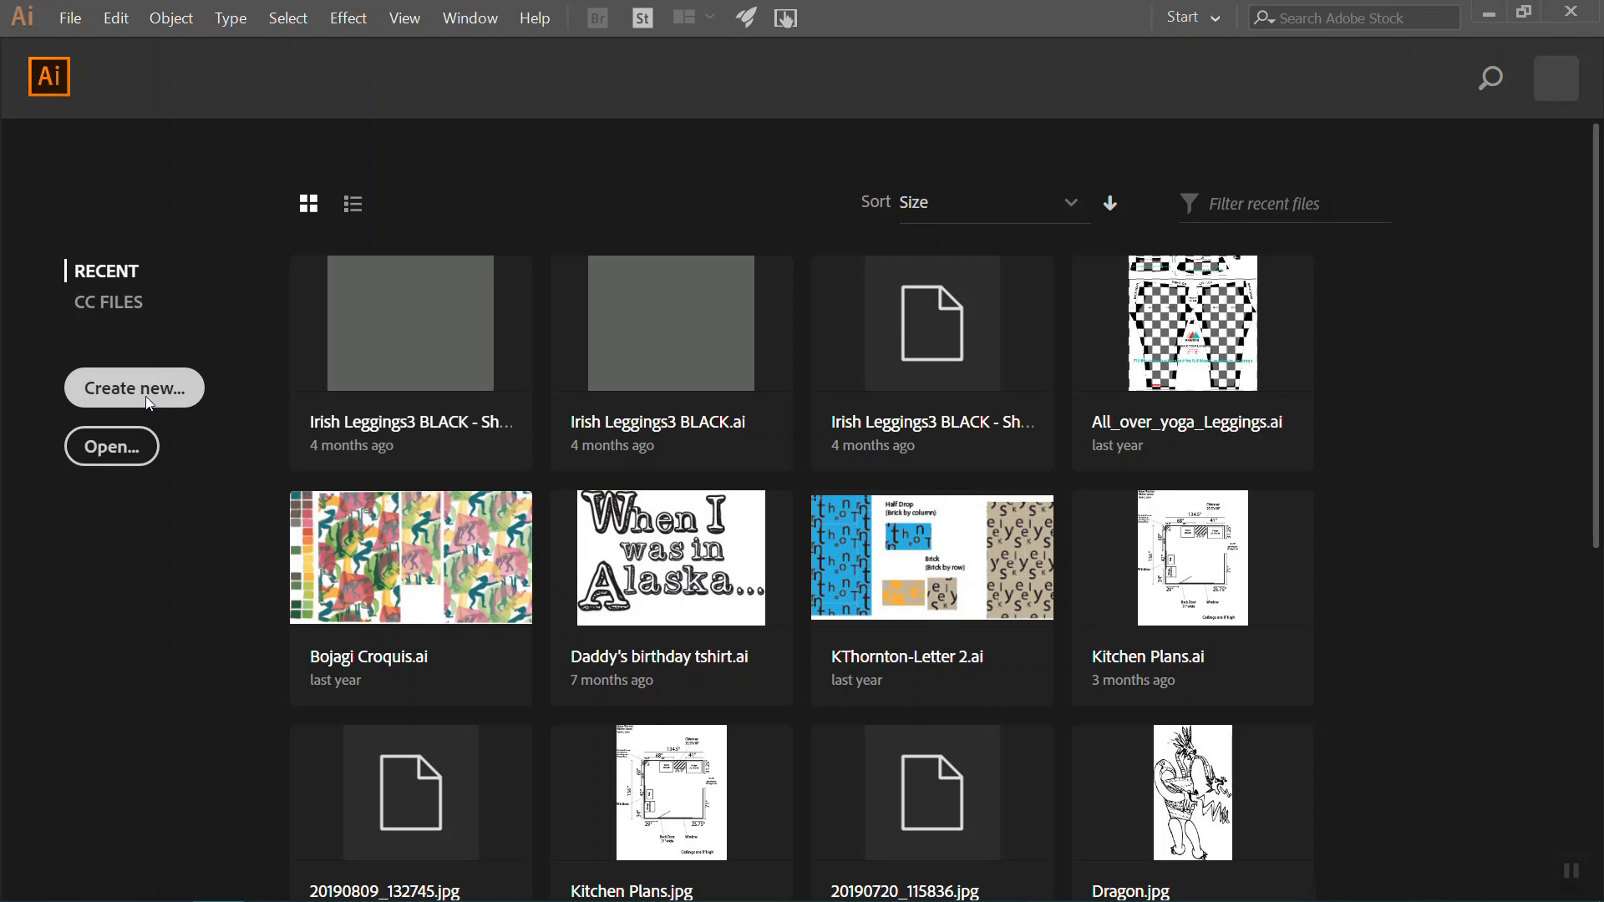
Create a new Tabloid print document, 11 × 17 in, with units set to inches.
{"action": "left_click", "coordinate": [162, 401]}
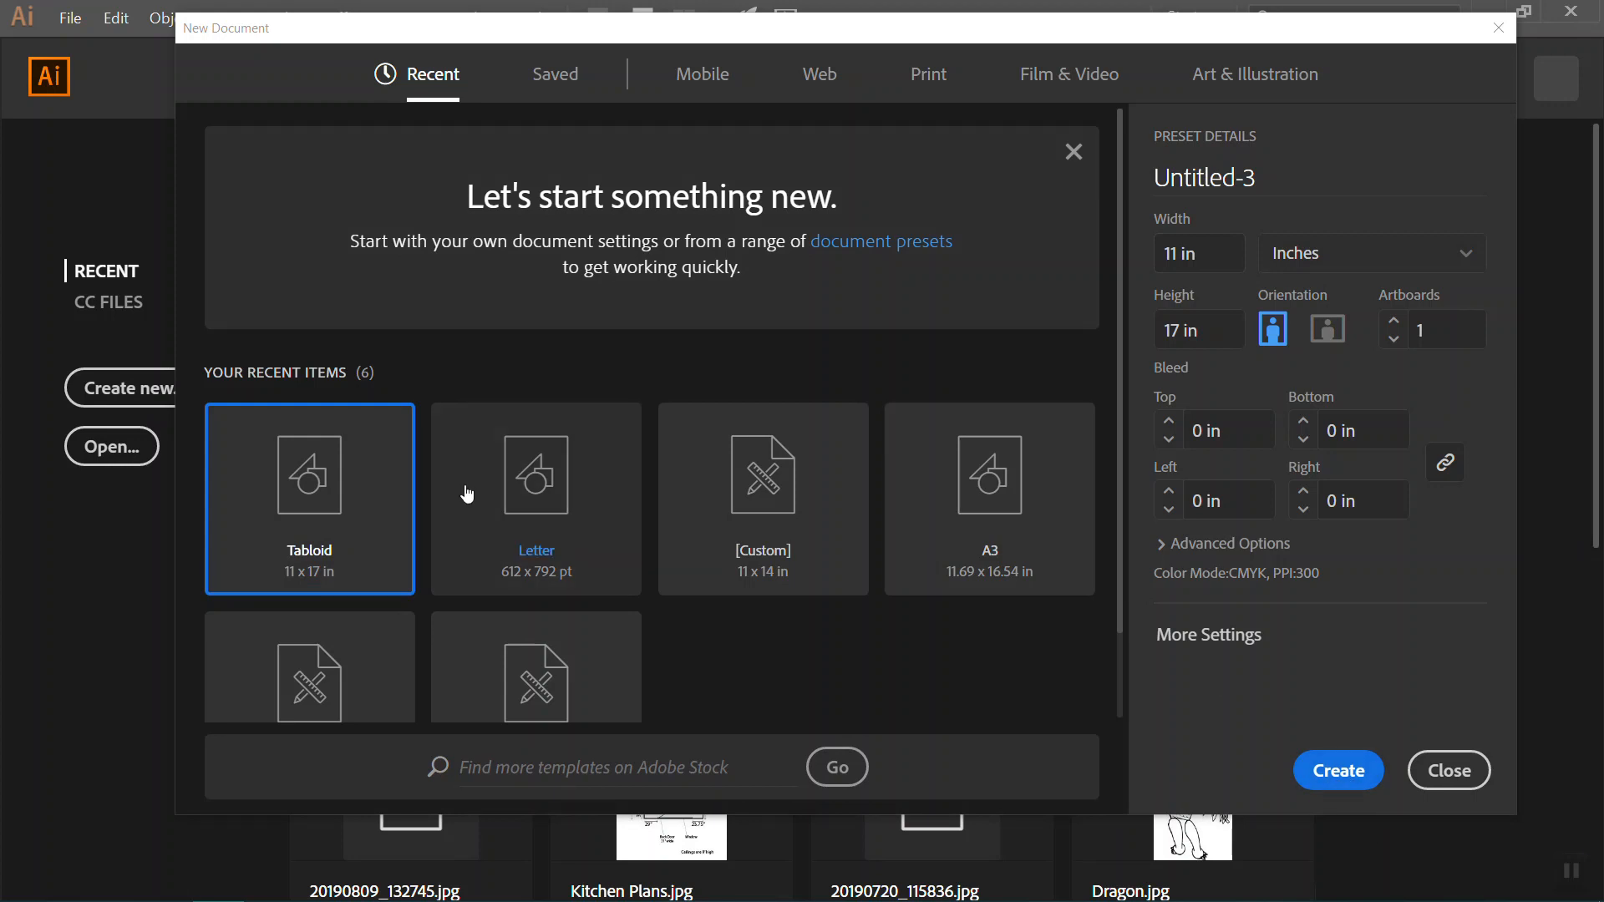
{"action": "left_click", "coordinate": [935, 91]}
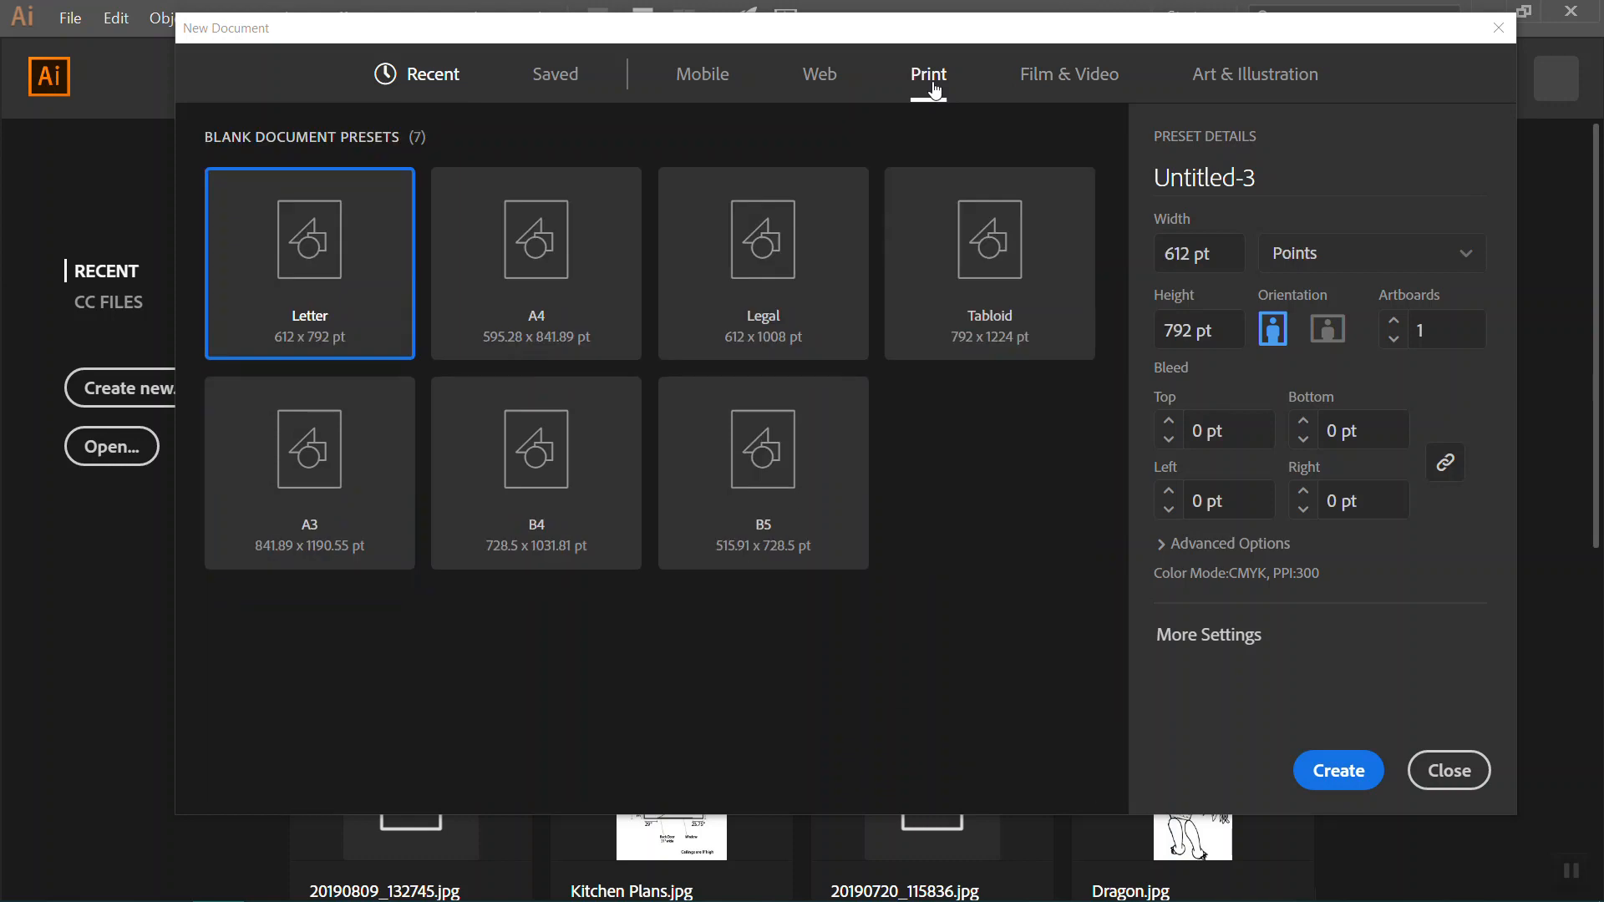
{"action": "left_click", "coordinate": [1012, 288]}
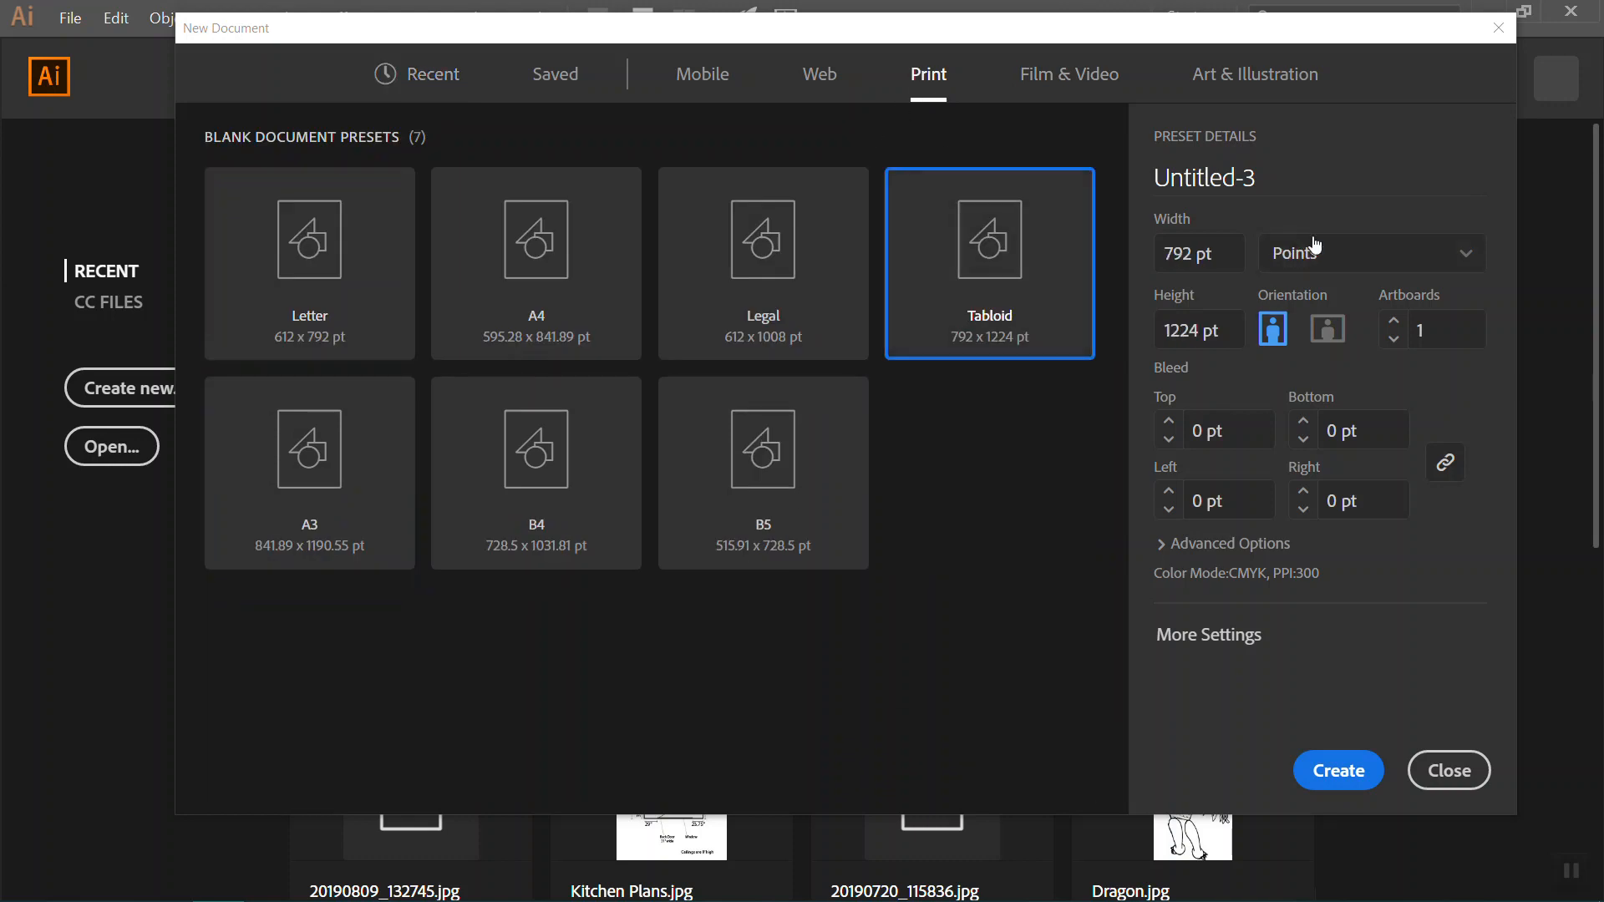
{"action": "left_click", "coordinate": [1323, 264]}
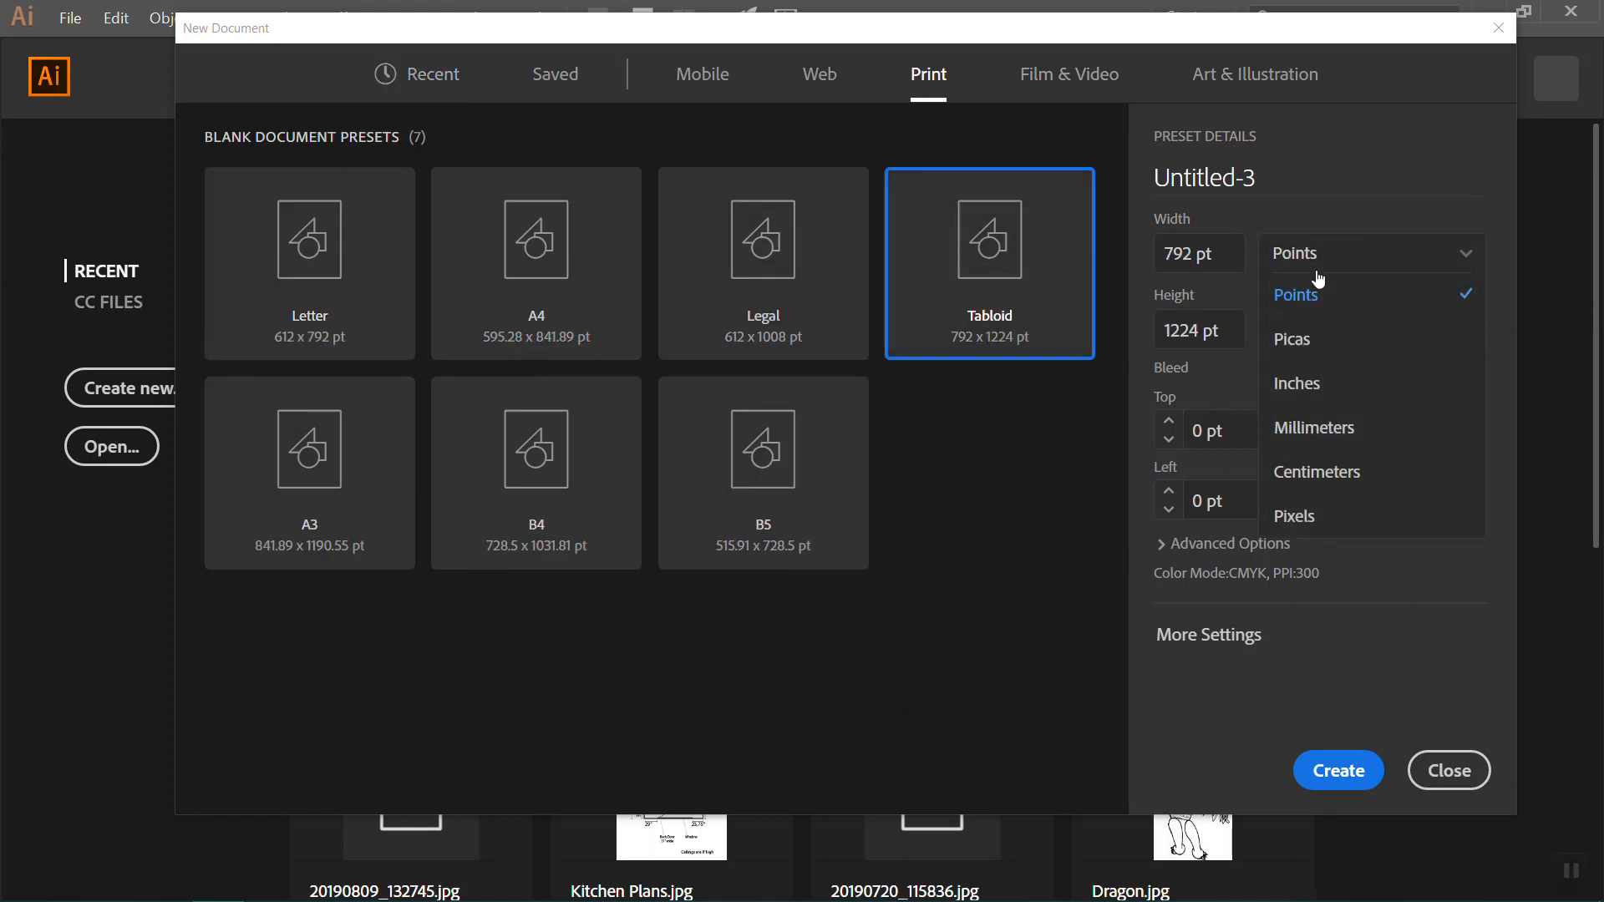
{"action": "left_click", "coordinate": [1303, 382]}
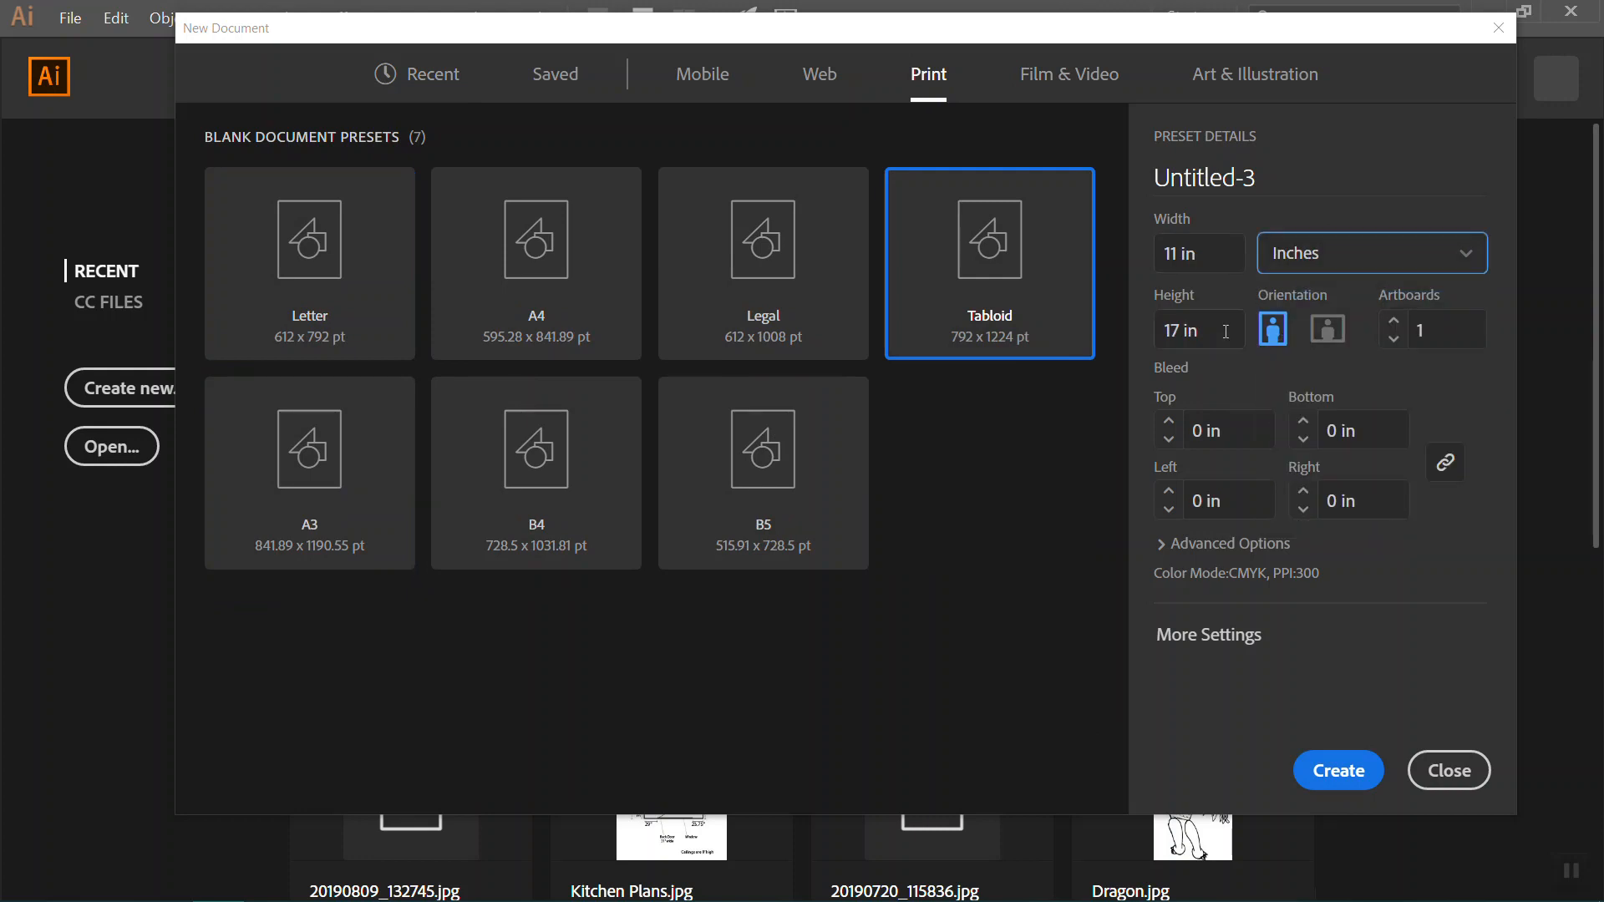
{"action": "left_click", "coordinate": [1353, 774]}
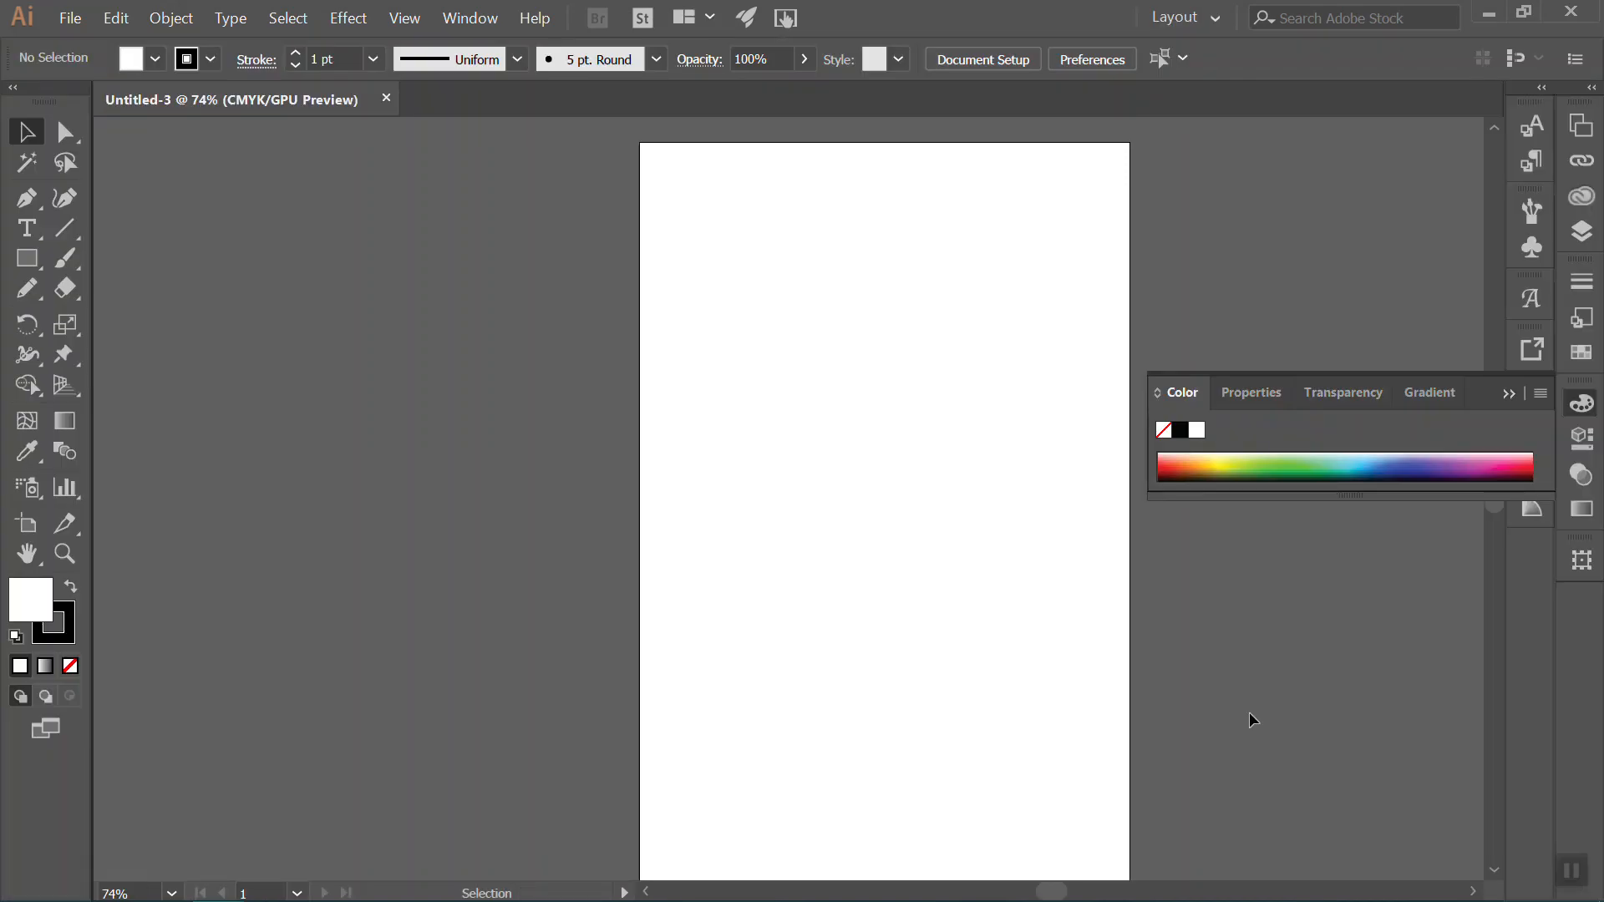
Switch to the Paintbrush tool, zoom to 200%, and collapse the Color panel.
{"action": "left_click", "coordinate": [65, 259]}
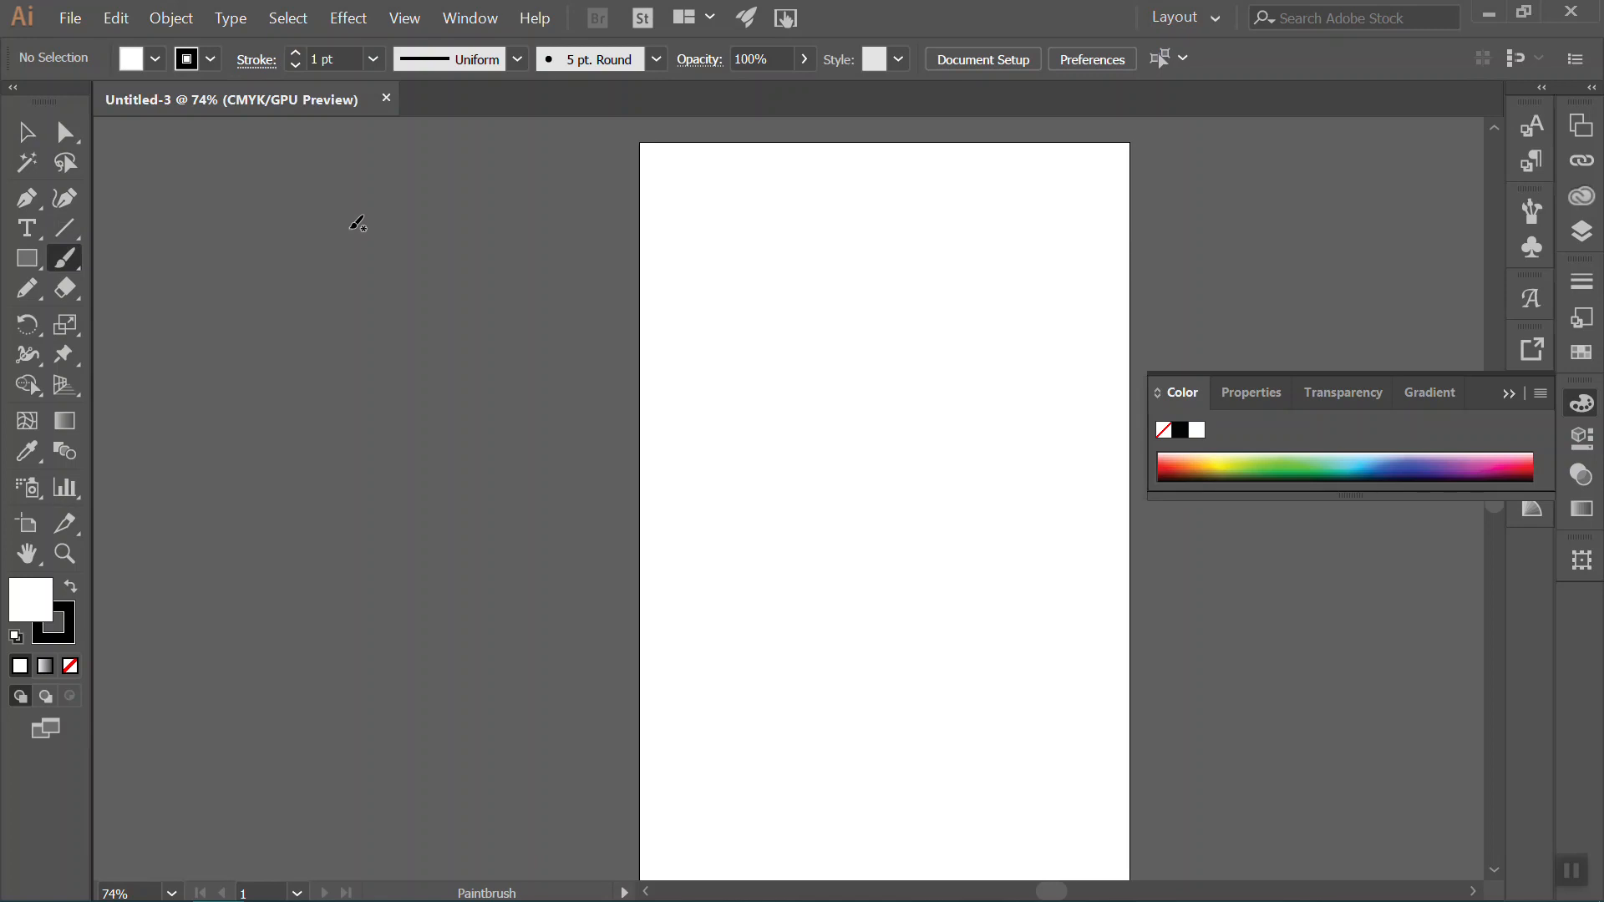
{"action": "key", "text": "ctrl"}
{"action": "key", "text": "ctrl+plus"}
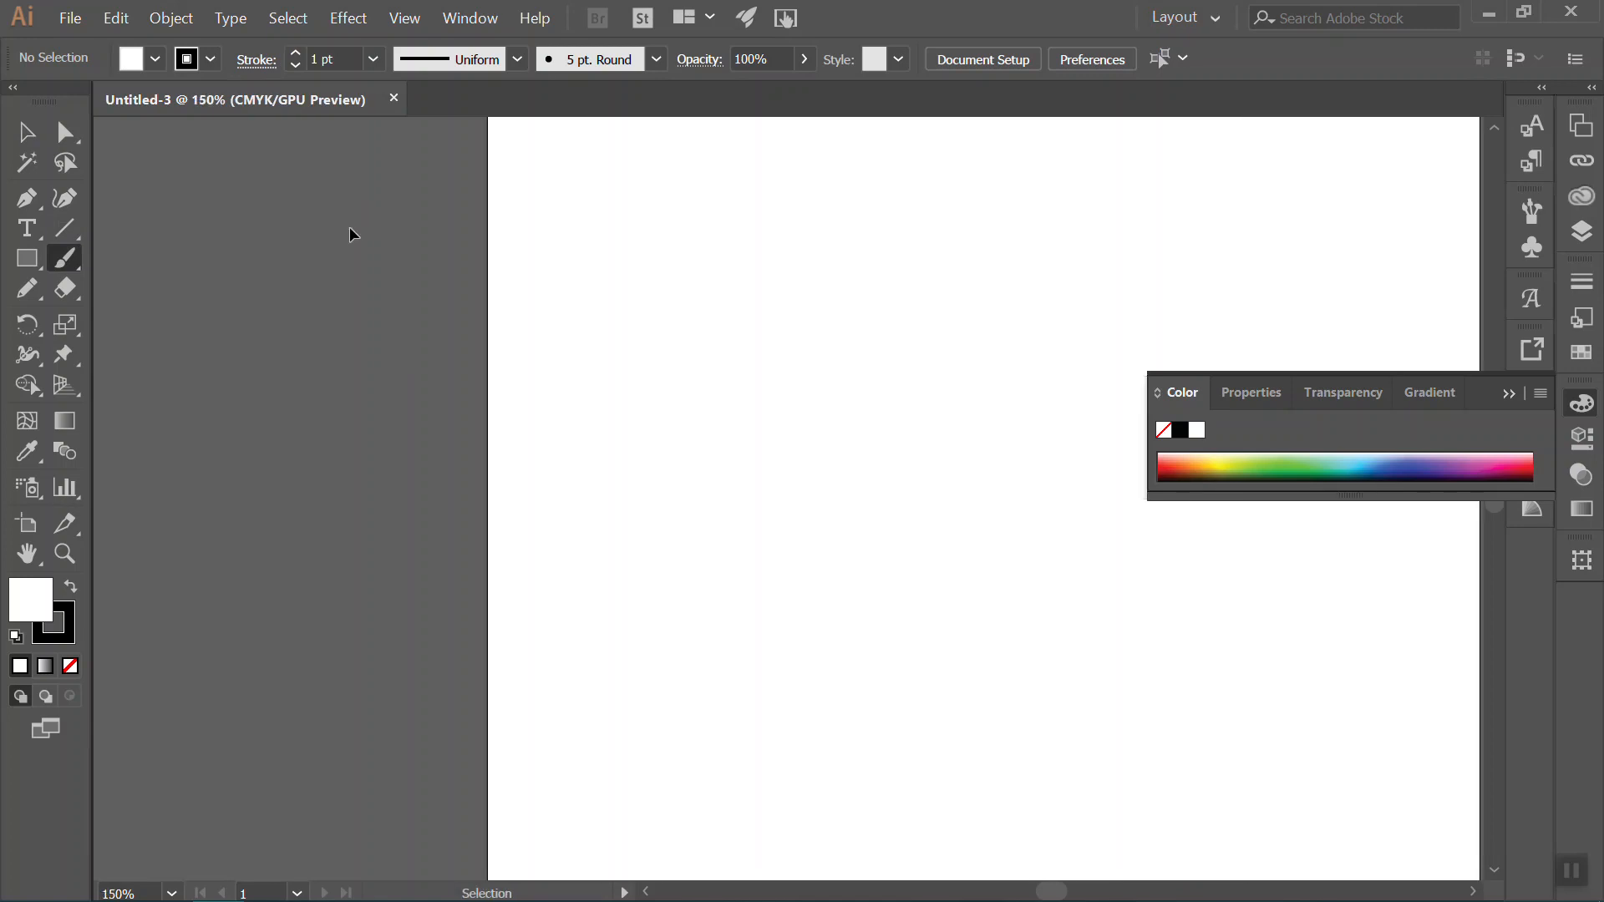
{"action": "key", "text": "ctrl+plus"}
{"action": "left_click", "coordinate": [1509, 393]}
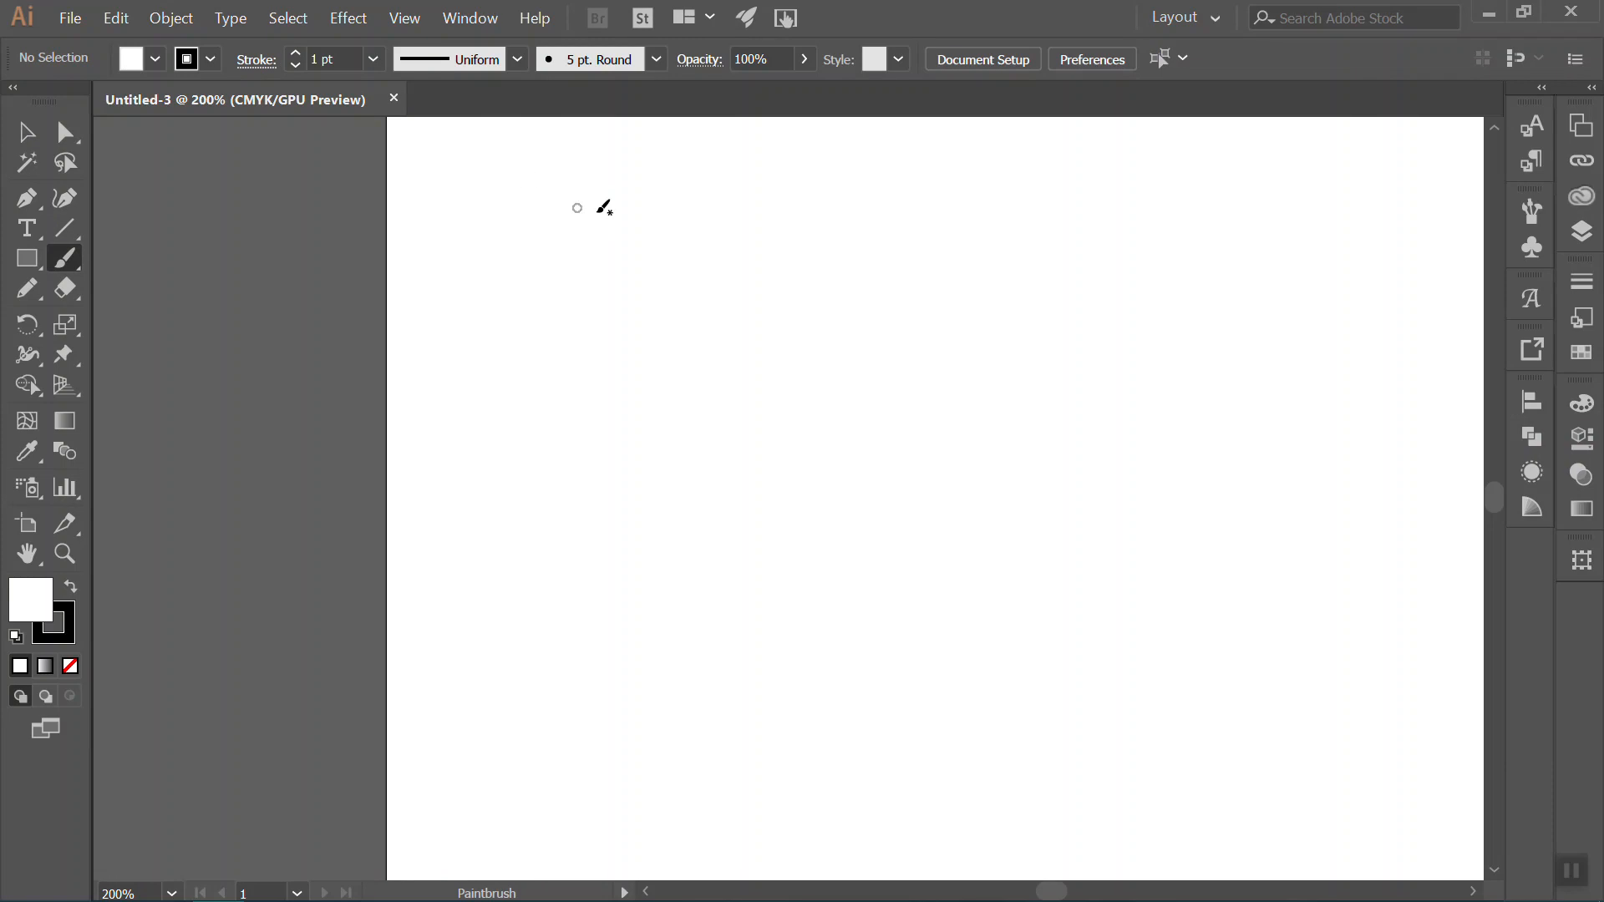
Dismiss the canvas context menu and scroll the artboard's left edge back into view.
{"action": "right_click", "coordinate": [584, 234]}
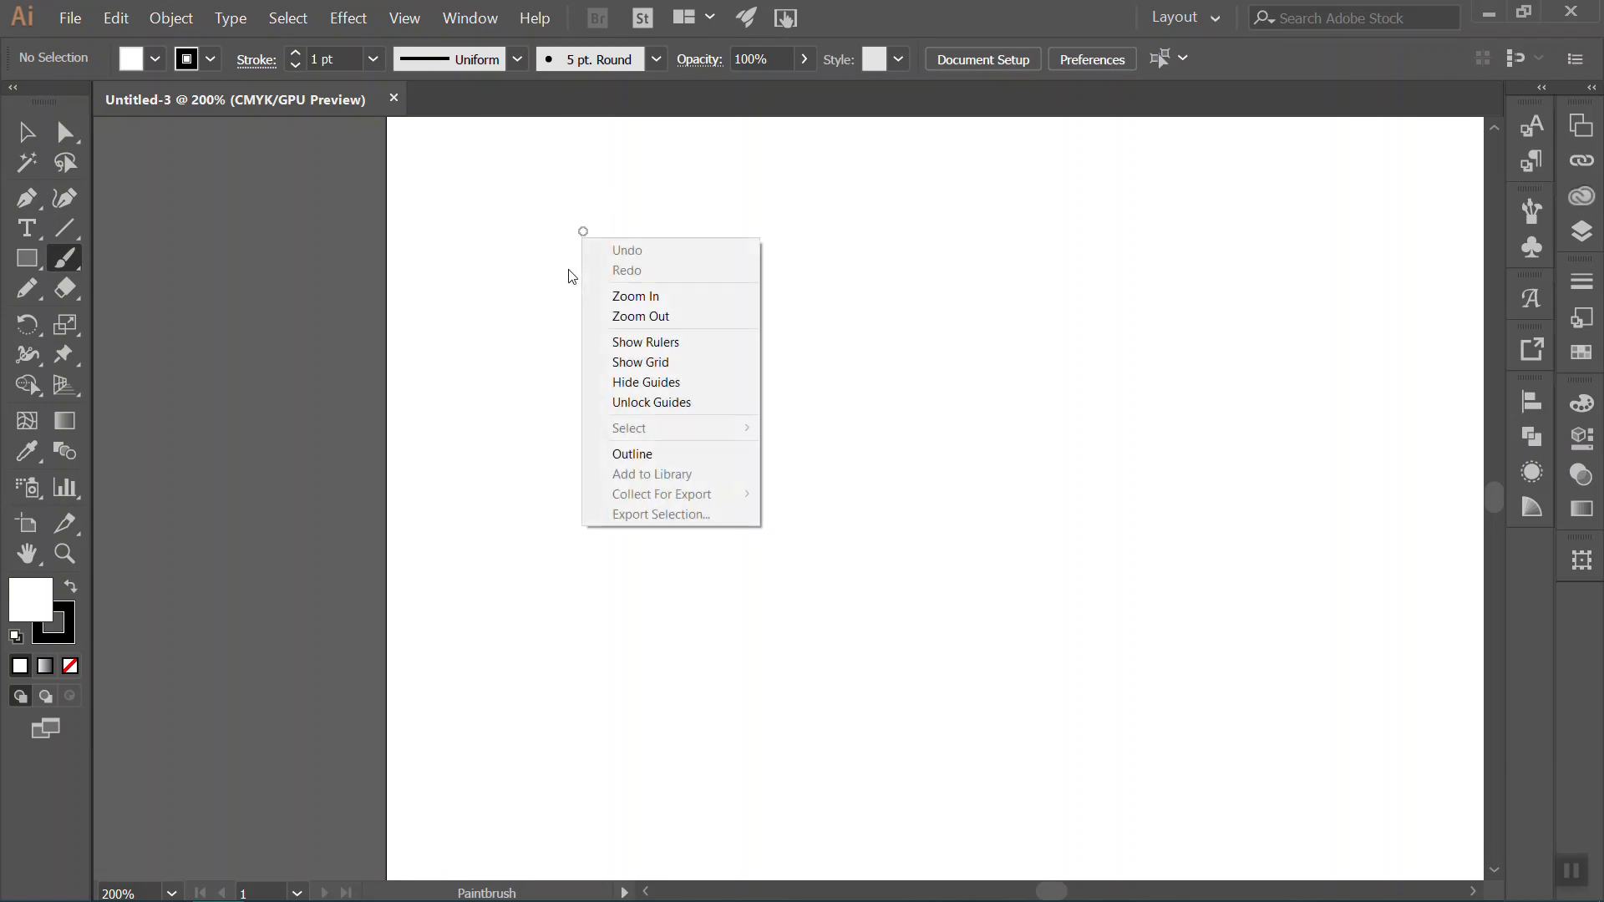
{"action": "left_click", "coordinate": [1058, 885]}
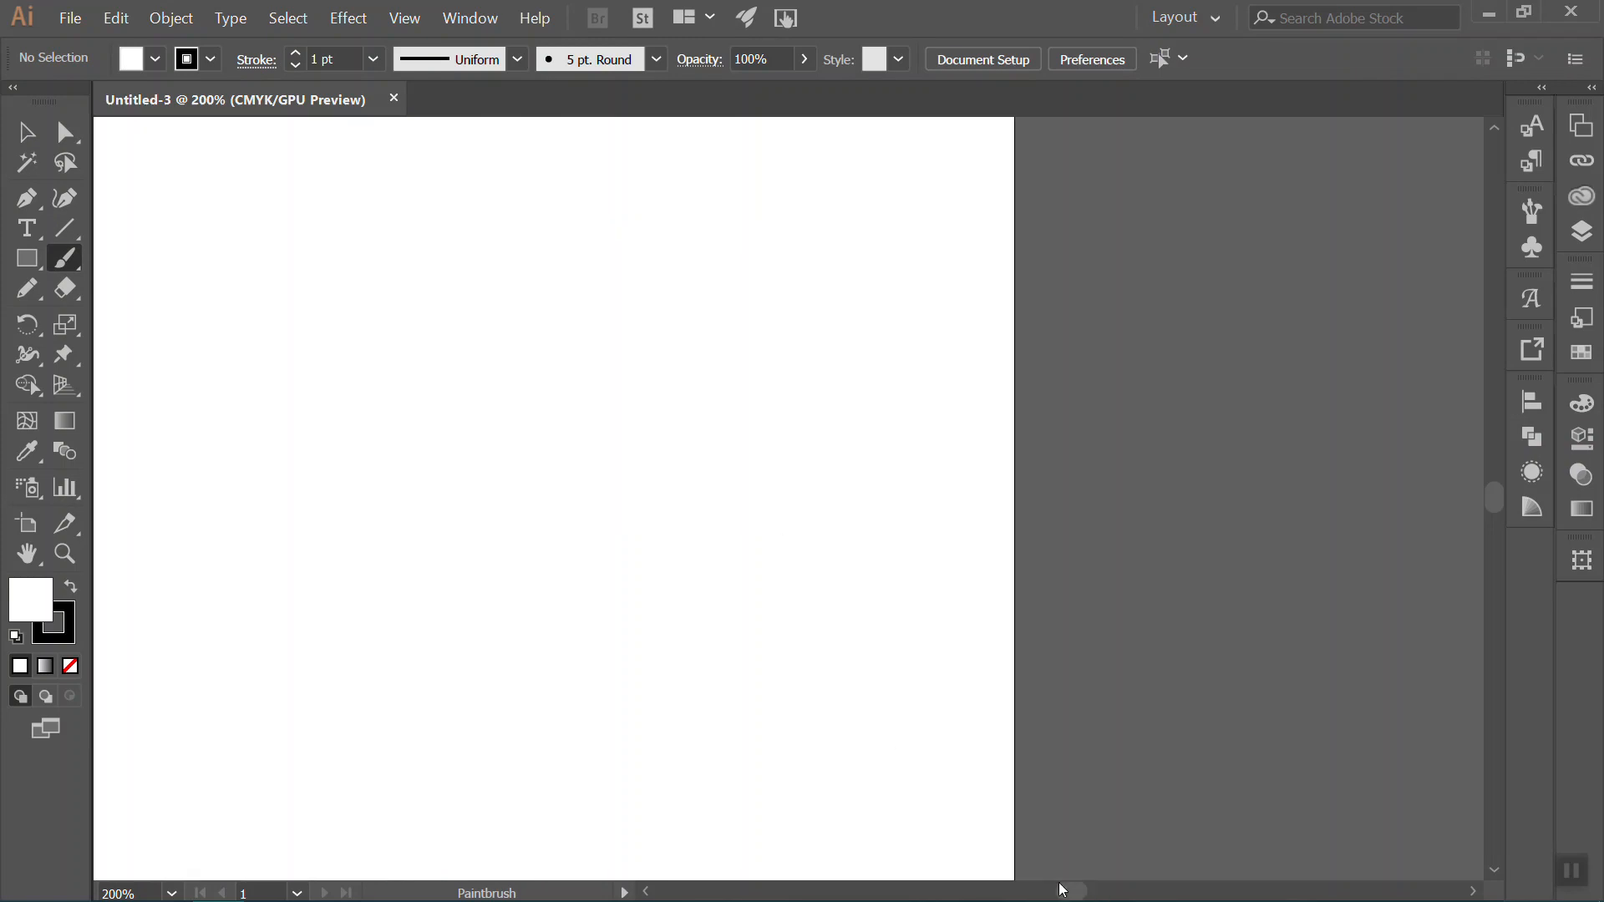
{"action": "left_click", "coordinate": [643, 893]}
{"action": "left_click", "coordinate": [643, 893]}
{"action": "left_click", "coordinate": [643, 892]}
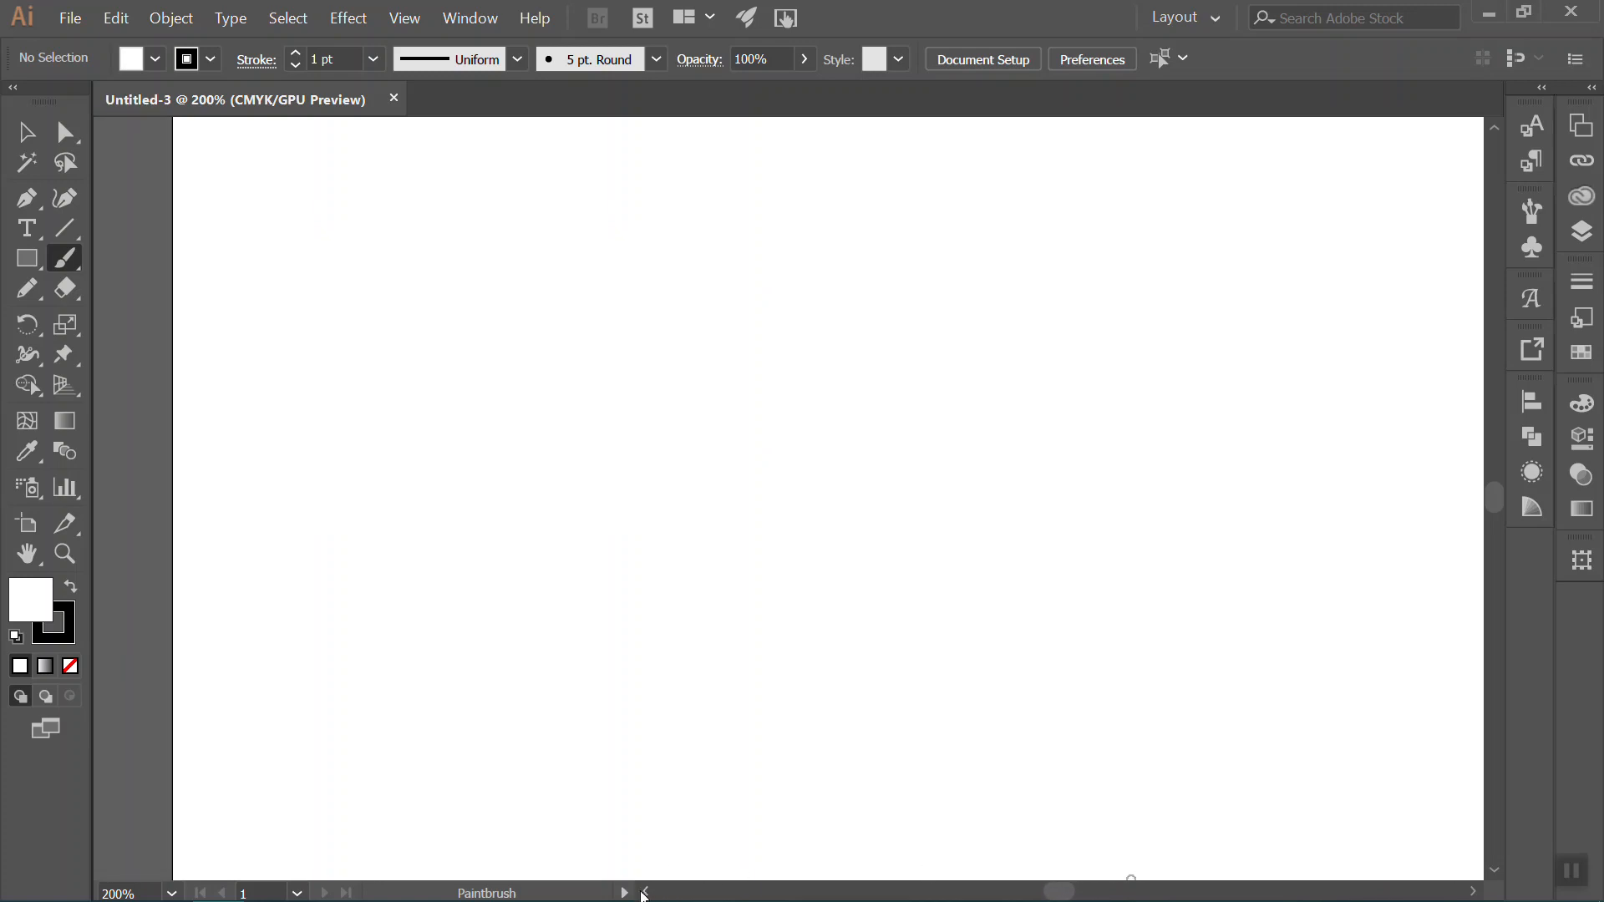
Handwrite 'Straight/Grid' at the top left of the artboard.
{"action": "mouse_move", "coordinate": [294, 163]}
{"action": "left_mouse_down"}
{"action": "mouse_move", "coordinate": [249, 230]}
{"action": "mouse_move", "coordinate": [338, 220]}
{"action": "mouse_move", "coordinate": [344, 186]}
{"action": "left_mouse_up"}
{"action": "mouse_move", "coordinate": [334, 179]}
{"action": "left_mouse_down"}
{"action": "mouse_move", "coordinate": [361, 211]}
{"action": "mouse_move", "coordinate": [472, 191]}
{"action": "mouse_move", "coordinate": [495, 218]}
{"action": "mouse_move", "coordinate": [517, 189]}
{"action": "mouse_move", "coordinate": [603, 188]}
{"action": "mouse_move", "coordinate": [667, 127]}
{"action": "mouse_move", "coordinate": [632, 290]}
{"action": "left_mouse_up"}
{"action": "left_click", "coordinate": [447, 192]}
{"action": "mouse_move", "coordinate": [727, 149]}
{"action": "left_mouse_down"}
{"action": "mouse_move", "coordinate": [689, 205]}
{"action": "mouse_move", "coordinate": [749, 173]}
{"action": "mouse_move", "coordinate": [767, 207]}
{"action": "mouse_move", "coordinate": [791, 149]}
{"action": "mouse_move", "coordinate": [818, 202]}
{"action": "left_mouse_up"}
{"action": "left_click", "coordinate": [808, 140]}
{"action": "left_click_drag", "start_coordinate": [868, 155], "coordinate": [877, 197]}
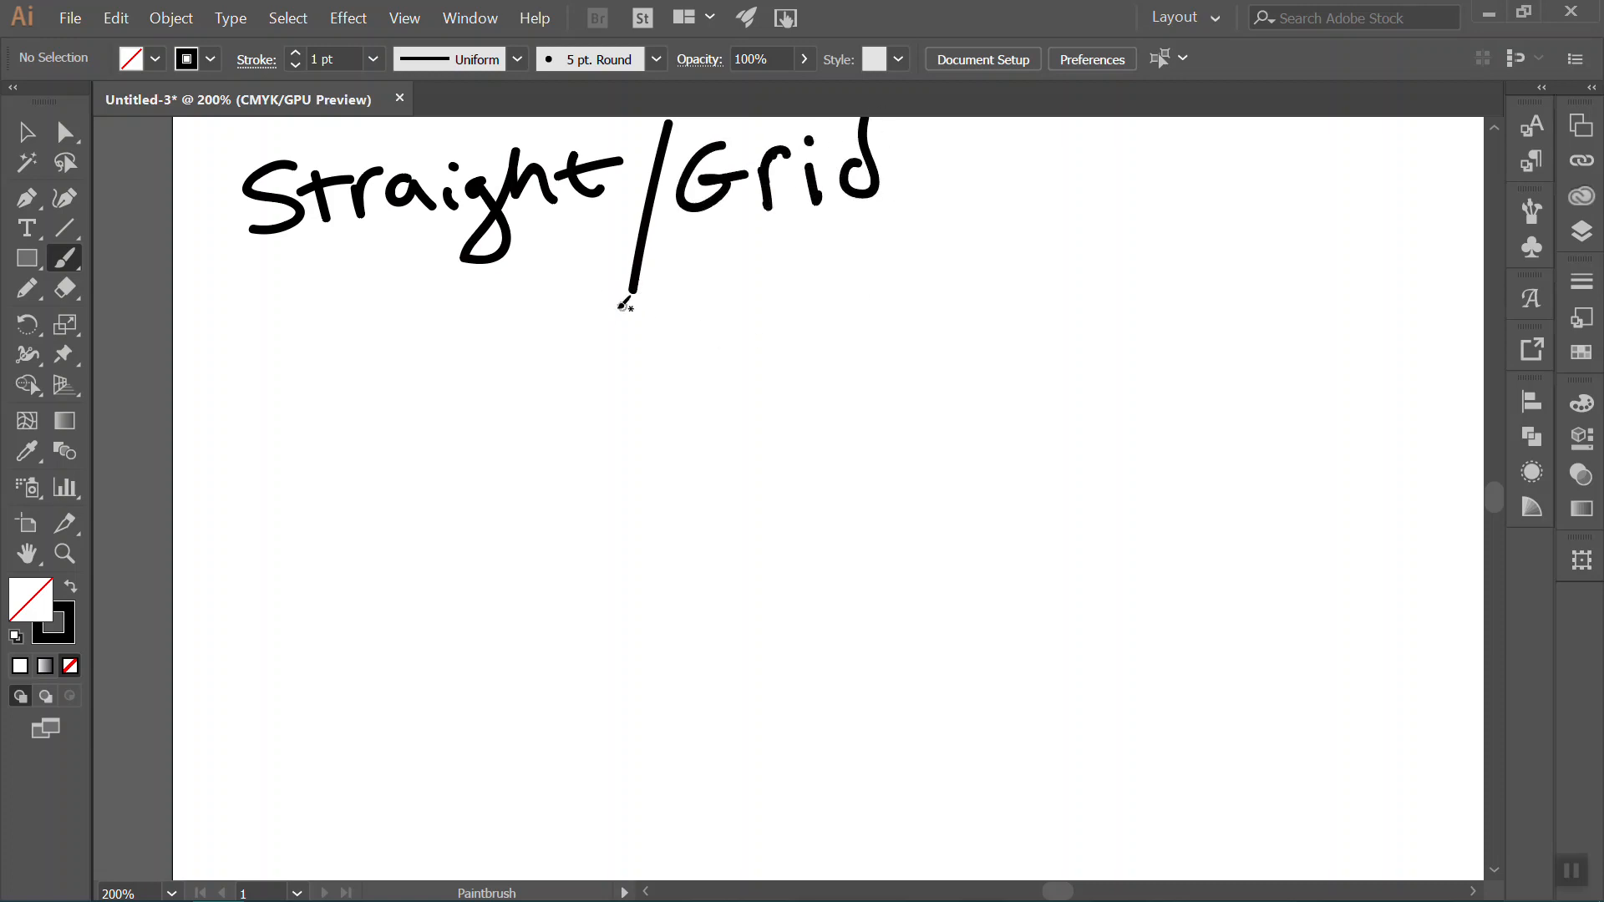
Handwrite 'Half Drop/' on the next line down.
{"action": "left_click", "coordinate": [238, 372]}
{"action": "left_click_drag", "start_coordinate": [238, 479], "coordinate": [238, 479]}
{"action": "mouse_move", "coordinate": [262, 386]}
{"action": "left_mouse_down"}
{"action": "mouse_move", "coordinate": [277, 485]}
{"action": "mouse_move", "coordinate": [277, 425]}
{"action": "left_mouse_up"}
{"action": "mouse_move", "coordinate": [311, 426]}
{"action": "left_mouse_down"}
{"action": "mouse_move", "coordinate": [292, 453]}
{"action": "mouse_move", "coordinate": [339, 422]}
{"action": "mouse_move", "coordinate": [380, 450]}
{"action": "left_mouse_up"}
{"action": "mouse_move", "coordinate": [416, 366]}
{"action": "left_mouse_down"}
{"action": "mouse_move", "coordinate": [414, 434]}
{"action": "mouse_move", "coordinate": [390, 462]}
{"action": "left_mouse_up"}
{"action": "left_click_drag", "start_coordinate": [377, 415], "coordinate": [462, 395]}
{"action": "left_click_drag", "start_coordinate": [553, 365], "coordinate": [567, 433]}
{"action": "left_click_drag", "start_coordinate": [526, 370], "coordinate": [556, 447]}
{"action": "mouse_move", "coordinate": [631, 403]}
{"action": "left_mouse_down"}
{"action": "mouse_move", "coordinate": [656, 387]}
{"action": "mouse_move", "coordinate": [700, 394]}
{"action": "mouse_move", "coordinate": [739, 464]}
{"action": "left_mouse_up"}
{"action": "mouse_move", "coordinate": [718, 393]}
{"action": "left_mouse_down"}
{"action": "mouse_move", "coordinate": [731, 431]}
{"action": "mouse_move", "coordinate": [759, 405]}
{"action": "mouse_move", "coordinate": [739, 430]}
{"action": "left_mouse_up"}
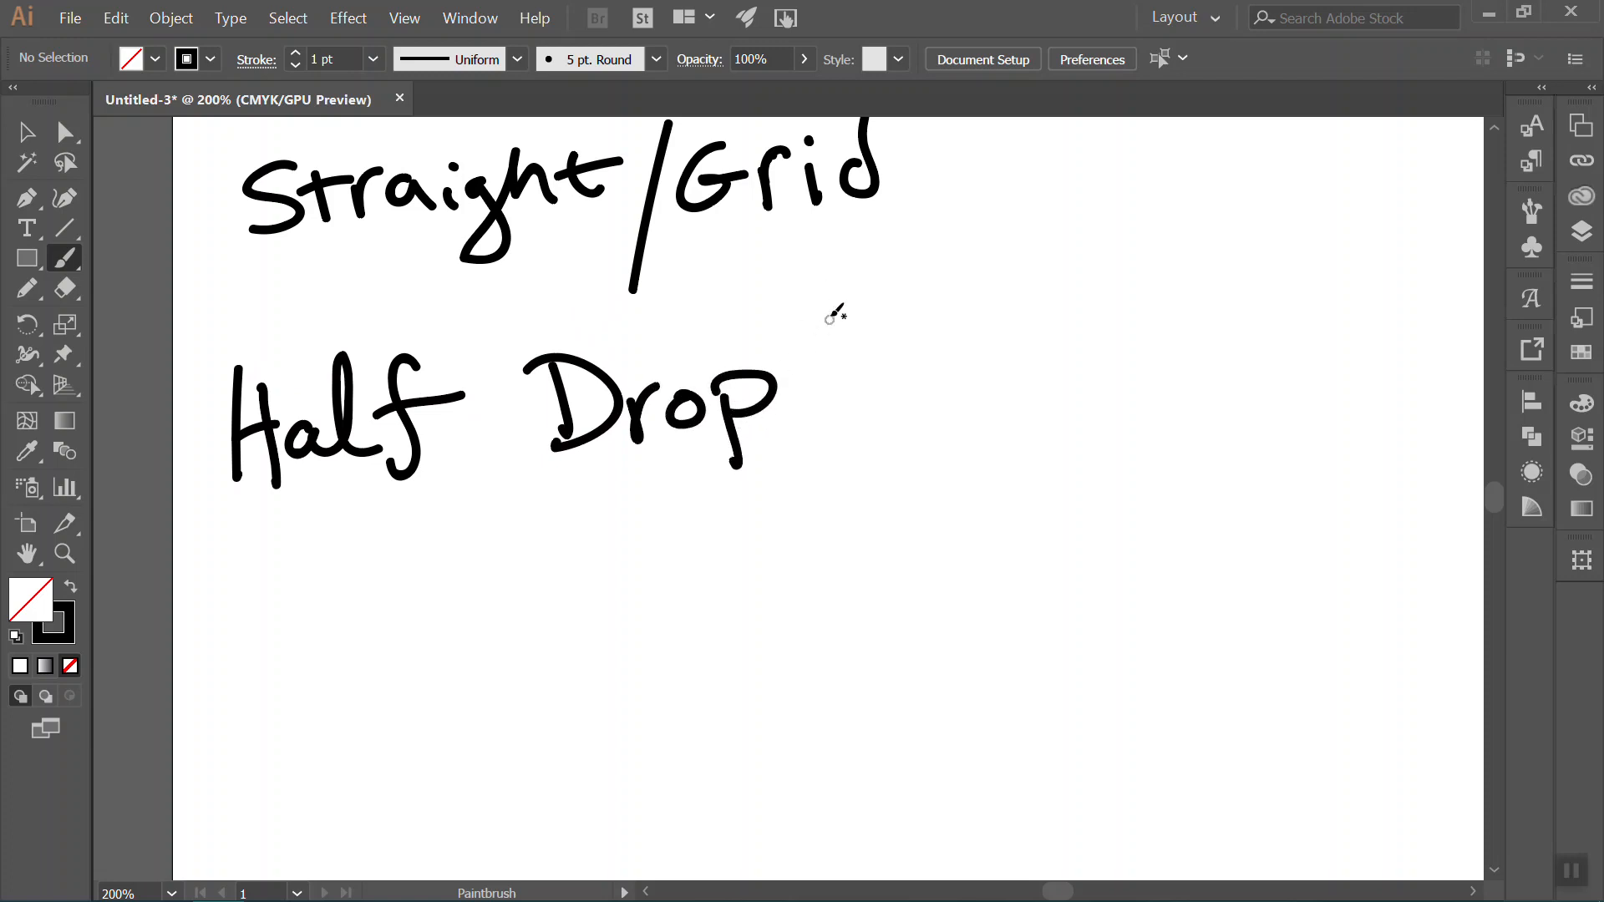
{"action": "left_click_drag", "start_coordinate": [832, 292], "coordinate": [770, 469]}
Handwrite 'Brick ByCollumn' below 'Half Drop/'.
{"action": "left_click_drag", "start_coordinate": [324, 510], "coordinate": [321, 573]}
{"action": "mouse_move", "coordinate": [298, 518]}
{"action": "left_mouse_down"}
{"action": "mouse_move", "coordinate": [327, 535]}
{"action": "mouse_move", "coordinate": [322, 575]}
{"action": "left_mouse_up"}
{"action": "left_click_drag", "start_coordinate": [389, 529], "coordinate": [421, 501]}
{"action": "left_click_drag", "start_coordinate": [417, 527], "coordinate": [414, 555]}
{"action": "left_click", "coordinate": [429, 498]}
{"action": "left_click_drag", "start_coordinate": [495, 506], "coordinate": [518, 533]}
{"action": "mouse_move", "coordinate": [541, 488]}
{"action": "left_mouse_down"}
{"action": "mouse_move", "coordinate": [525, 511]}
{"action": "mouse_move", "coordinate": [568, 524]}
{"action": "left_mouse_up"}
{"action": "mouse_move", "coordinate": [632, 480]}
{"action": "left_mouse_down"}
{"action": "mouse_move", "coordinate": [672, 515]}
{"action": "mouse_move", "coordinate": [715, 515]}
{"action": "left_mouse_up"}
{"action": "left_click_drag", "start_coordinate": [723, 477], "coordinate": [709, 572]}
{"action": "mouse_move", "coordinate": [770, 489]}
{"action": "left_mouse_down"}
{"action": "mouse_move", "coordinate": [776, 533]}
{"action": "mouse_move", "coordinate": [792, 503]}
{"action": "left_mouse_up"}
{"action": "mouse_move", "coordinate": [815, 461]}
{"action": "left_mouse_down"}
{"action": "mouse_move", "coordinate": [817, 530]}
{"action": "mouse_move", "coordinate": [837, 530]}
{"action": "left_mouse_up"}
{"action": "mouse_move", "coordinate": [852, 498]}
{"action": "left_mouse_down"}
{"action": "mouse_move", "coordinate": [887, 487]}
{"action": "mouse_move", "coordinate": [973, 526]}
{"action": "left_mouse_up"}
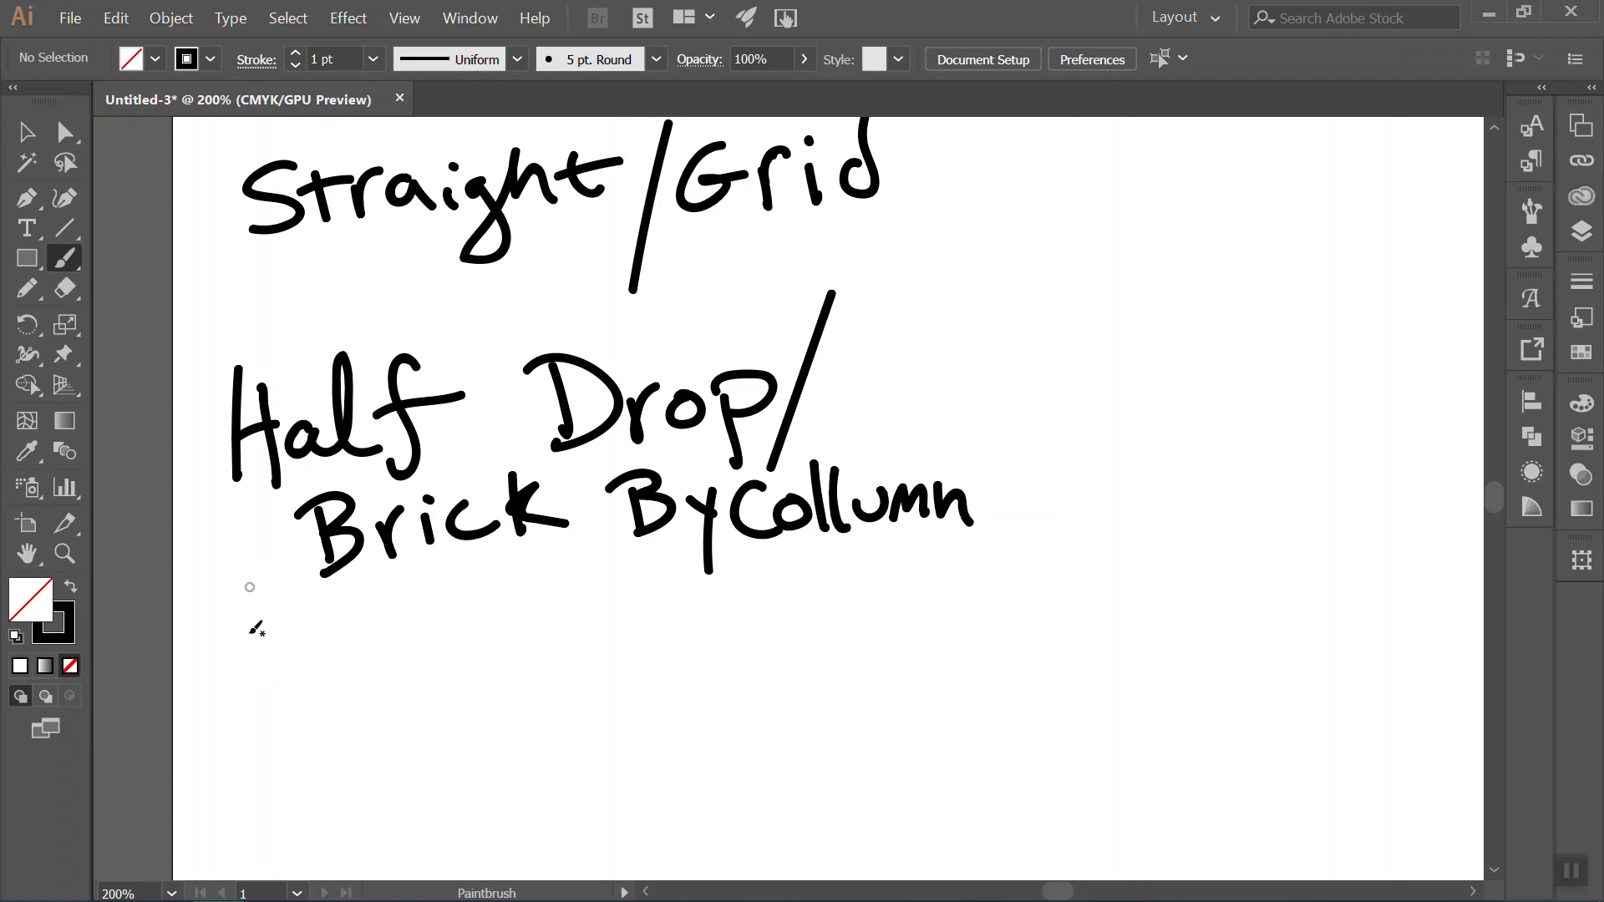
Handwrite the third label 'Brick/' further down the left side.
{"action": "mouse_move", "coordinate": [236, 643]}
{"action": "left_mouse_down"}
{"action": "mouse_move", "coordinate": [242, 713]}
{"action": "mouse_move", "coordinate": [268, 652]}
{"action": "mouse_move", "coordinate": [242, 710]}
{"action": "left_mouse_up"}
{"action": "mouse_move", "coordinate": [306, 660]}
{"action": "left_mouse_down"}
{"action": "mouse_move", "coordinate": [342, 649]}
{"action": "mouse_move", "coordinate": [362, 686]}
{"action": "left_mouse_up"}
{"action": "left_click_drag", "start_coordinate": [363, 624], "coordinate": [440, 670]}
{"action": "left_click_drag", "start_coordinate": [458, 607], "coordinate": [447, 668]}
{"action": "left_click_drag", "start_coordinate": [481, 632], "coordinate": [526, 680]}
{"action": "left_click_drag", "start_coordinate": [581, 571], "coordinate": [545, 730]}
Handwrite 'Brick by Row' on the line below it.
{"action": "mouse_move", "coordinate": [264, 775]}
{"action": "left_mouse_down"}
{"action": "mouse_move", "coordinate": [287, 762]}
{"action": "mouse_move", "coordinate": [292, 827]}
{"action": "left_mouse_up"}
{"action": "mouse_move", "coordinate": [345, 777]}
{"action": "left_mouse_down"}
{"action": "mouse_move", "coordinate": [380, 770]}
{"action": "mouse_move", "coordinate": [399, 811]}
{"action": "left_mouse_up"}
{"action": "left_click_drag", "start_coordinate": [403, 746], "coordinate": [488, 789]}
{"action": "mouse_move", "coordinate": [485, 735]}
{"action": "left_mouse_down"}
{"action": "mouse_move", "coordinate": [485, 789]}
{"action": "mouse_move", "coordinate": [526, 777]}
{"action": "left_mouse_up"}
{"action": "mouse_move", "coordinate": [580, 726]}
{"action": "left_mouse_down"}
{"action": "mouse_move", "coordinate": [578, 789]}
{"action": "mouse_move", "coordinate": [620, 773]}
{"action": "left_mouse_up"}
{"action": "mouse_move", "coordinate": [618, 735]}
{"action": "left_mouse_down"}
{"action": "mouse_move", "coordinate": [648, 748]}
{"action": "mouse_move", "coordinate": [649, 823]}
{"action": "left_mouse_up"}
{"action": "mouse_move", "coordinate": [754, 716]}
{"action": "left_mouse_down"}
{"action": "mouse_move", "coordinate": [766, 774]}
{"action": "mouse_move", "coordinate": [767, 737]}
{"action": "mouse_move", "coordinate": [828, 763]}
{"action": "mouse_move", "coordinate": [916, 733]}
{"action": "left_mouse_up"}
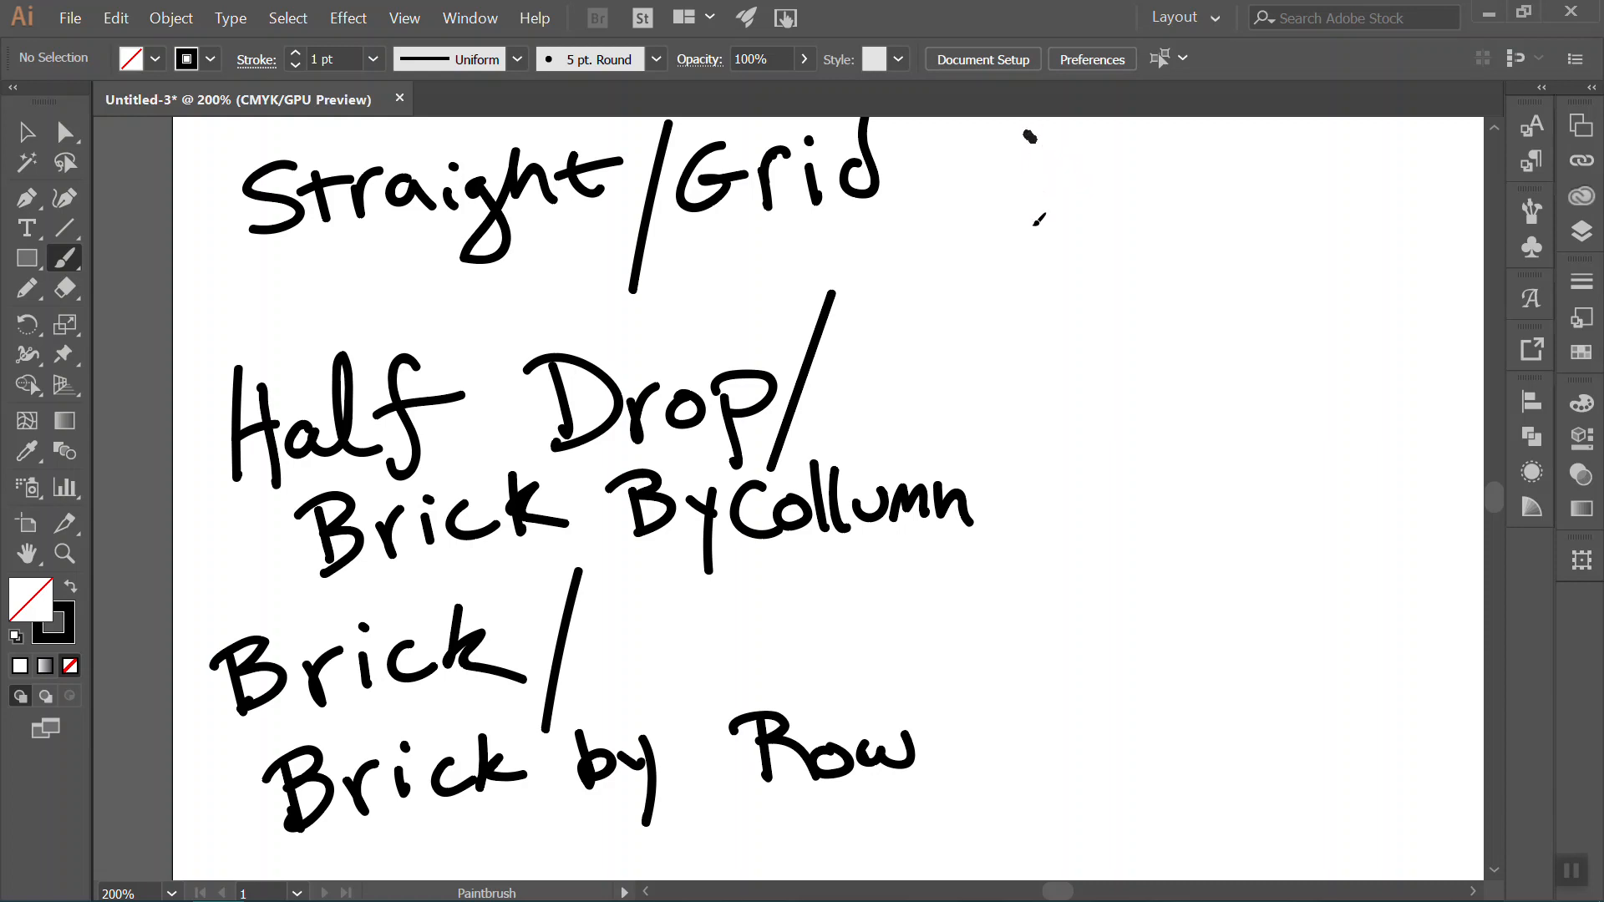
Draw a square beside Straight/Grid divided into a 3×3 grid.
{"action": "mouse_move", "coordinate": [1030, 133]}
{"action": "left_mouse_down"}
{"action": "mouse_move", "coordinate": [1028, 266]}
{"action": "mouse_move", "coordinate": [1193, 263]}
{"action": "left_mouse_up"}
{"action": "left_click_drag", "start_coordinate": [1181, 122], "coordinate": [1188, 266]}
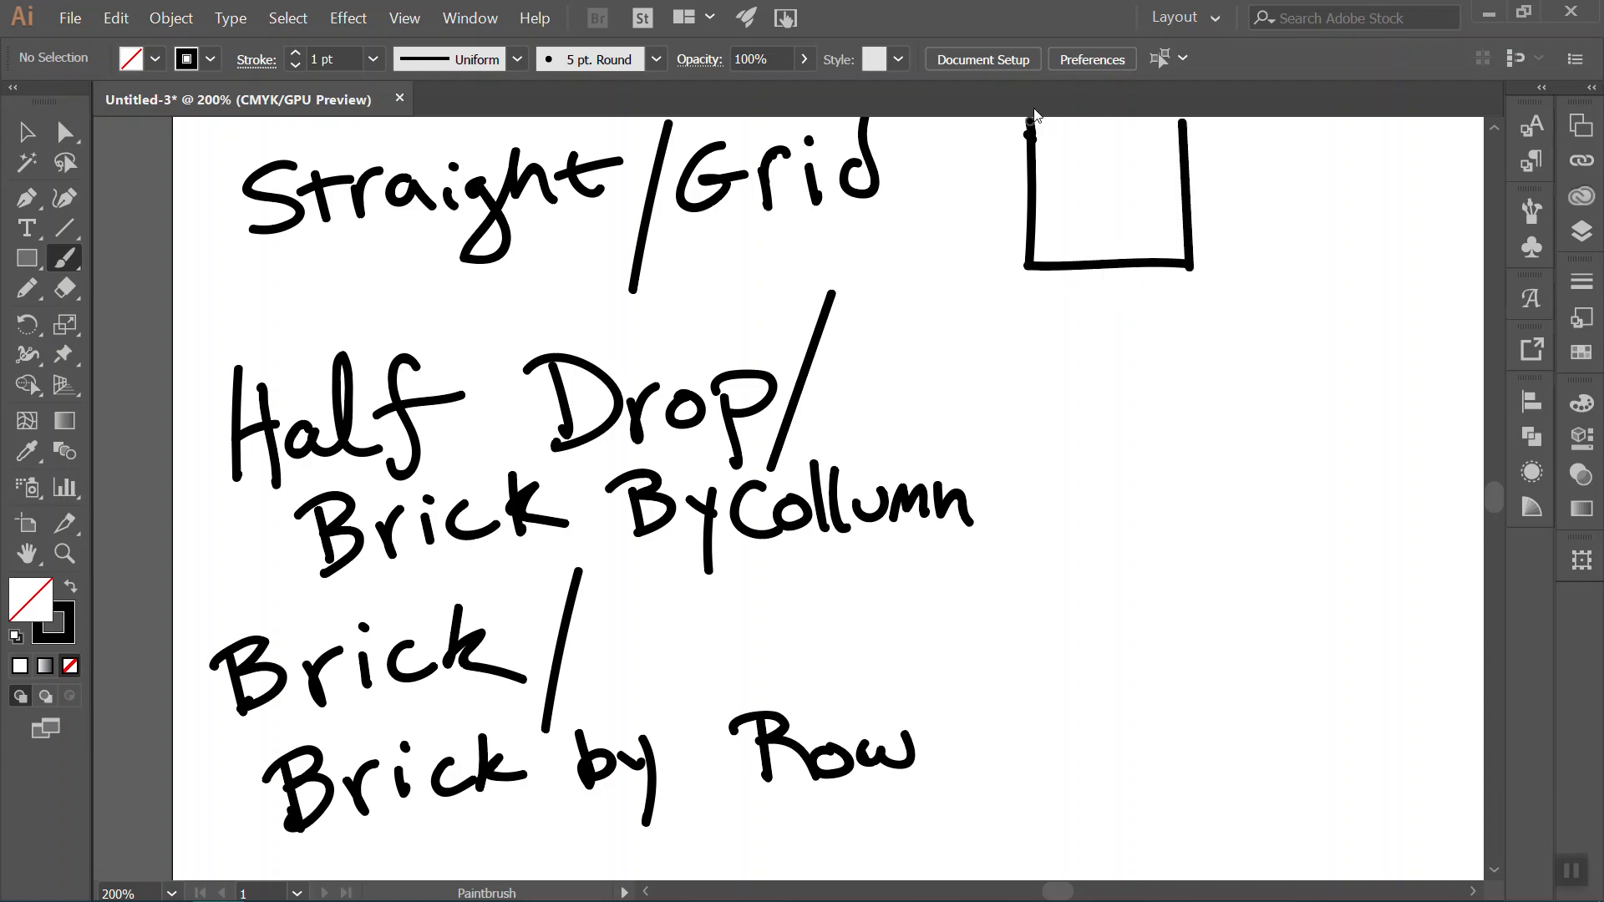
{"action": "left_click_drag", "start_coordinate": [1030, 122], "coordinate": [1182, 116]}
{"action": "left_click_drag", "start_coordinate": [1078, 122], "coordinate": [1082, 261]}
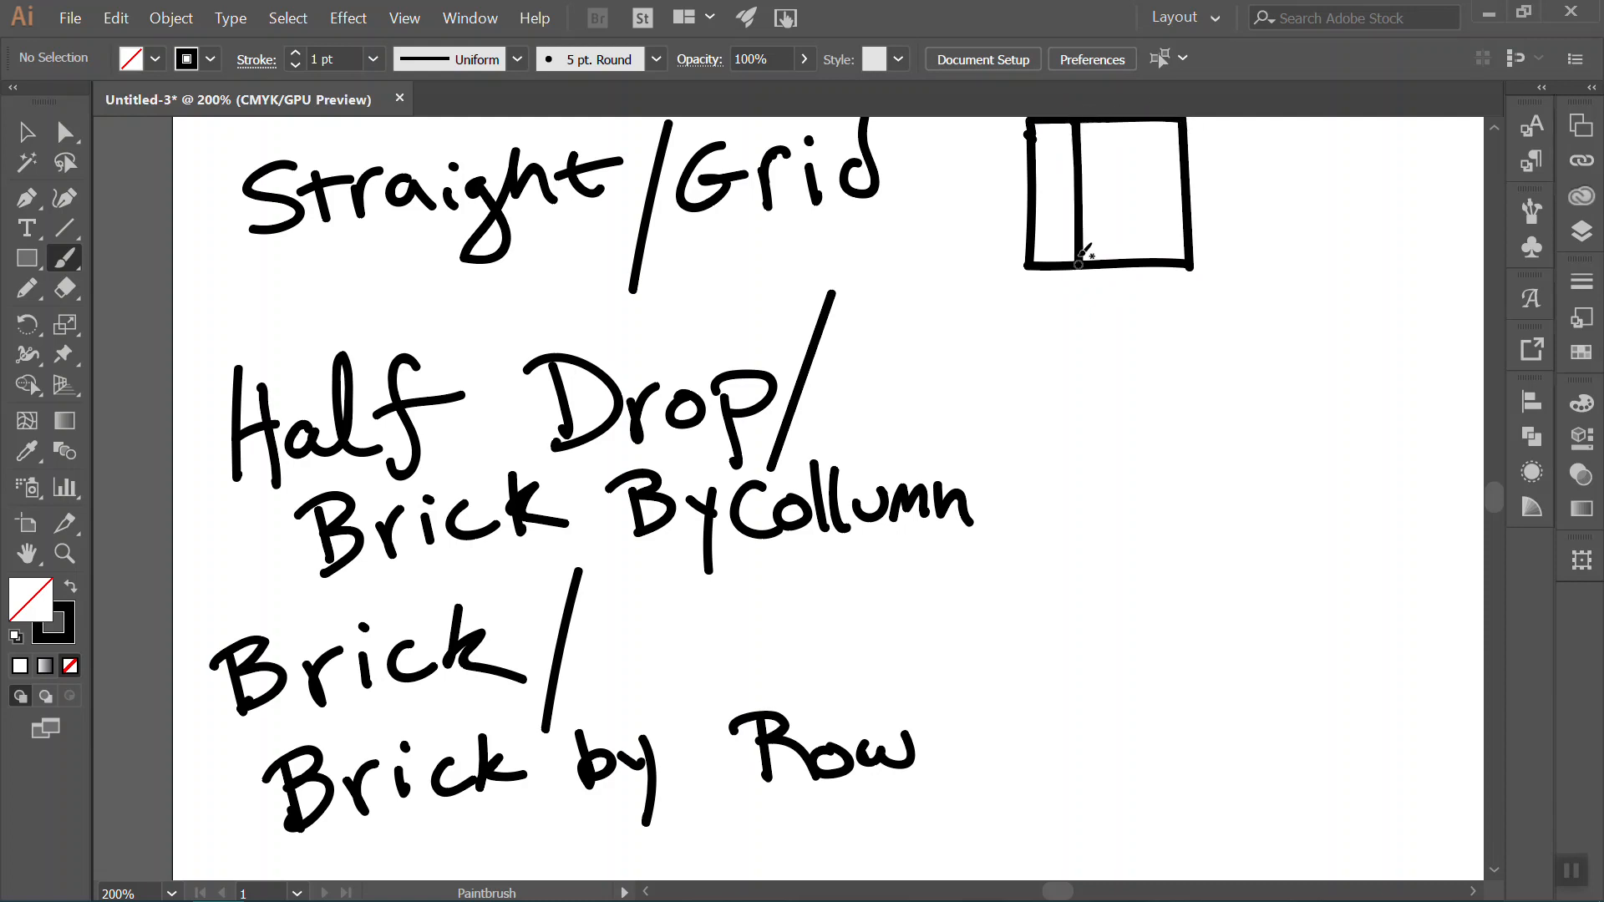
{"action": "left_click_drag", "start_coordinate": [1134, 122], "coordinate": [1141, 263]}
{"action": "left_click_drag", "start_coordinate": [1034, 159], "coordinate": [1188, 158]}
{"action": "left_click_drag", "start_coordinate": [1034, 219], "coordinate": [1189, 217]}
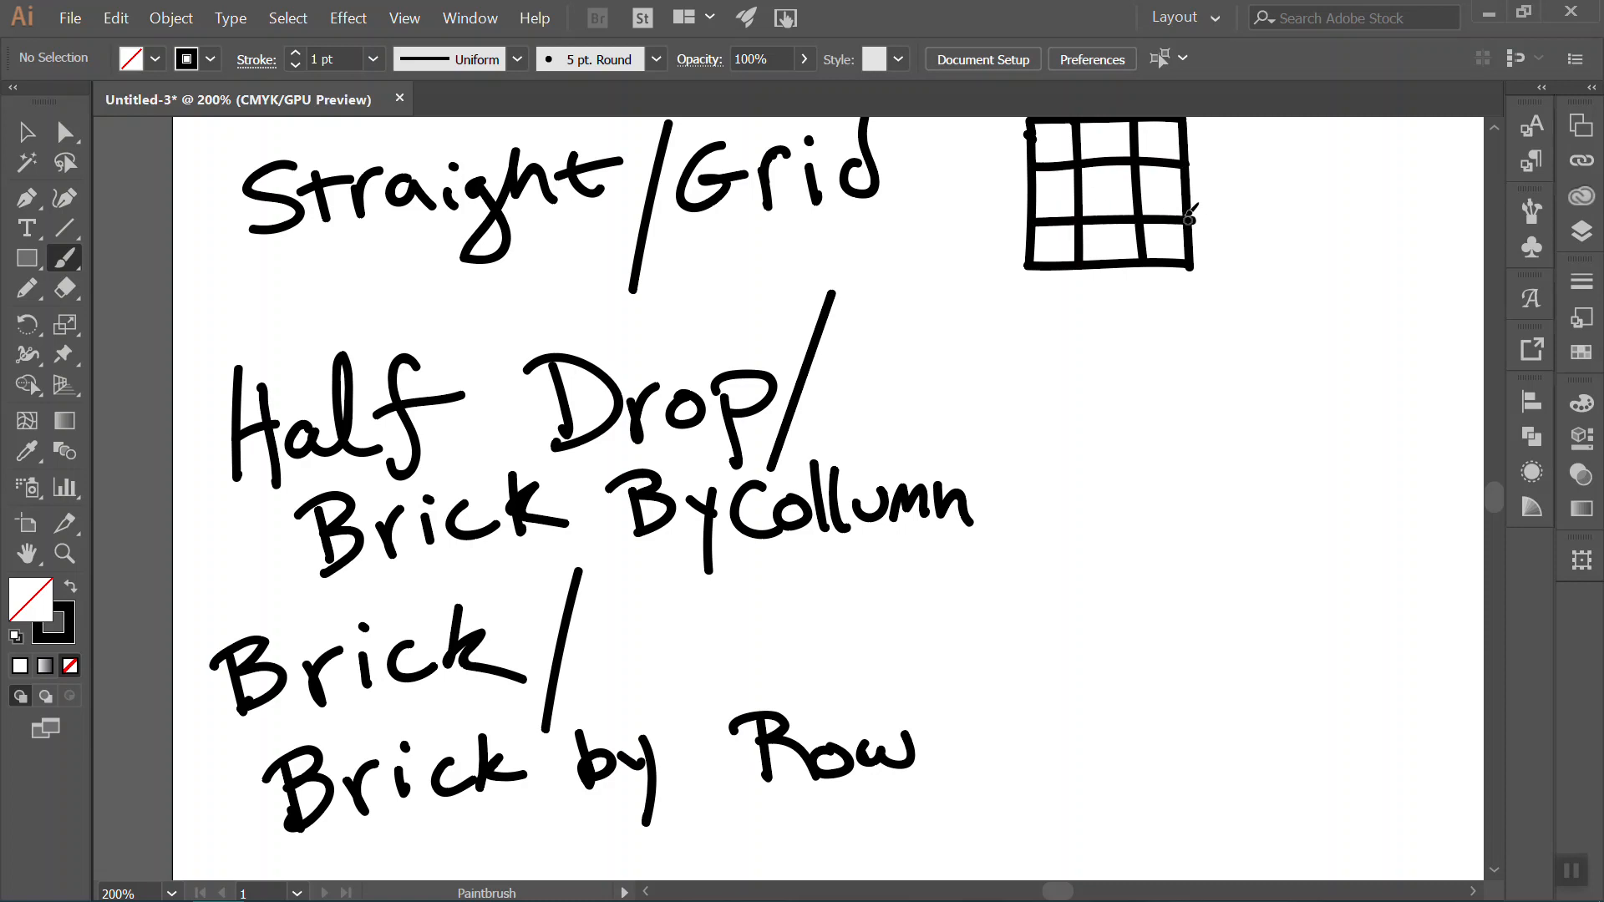
Paint a heart in each of the nine grid cells.
{"action": "mouse_move", "coordinate": [1050, 136]}
{"action": "left_mouse_down"}
{"action": "mouse_move", "coordinate": [1052, 152]}
{"action": "mouse_move", "coordinate": [1113, 147]}
{"action": "mouse_move", "coordinate": [1104, 132]}
{"action": "mouse_move", "coordinate": [1164, 144]}
{"action": "mouse_move", "coordinate": [1156, 132]}
{"action": "mouse_move", "coordinate": [1163, 149]}
{"action": "left_mouse_up"}
{"action": "mouse_move", "coordinate": [1046, 177]}
{"action": "left_mouse_down"}
{"action": "mouse_move", "coordinate": [1059, 203]}
{"action": "mouse_move", "coordinate": [1071, 177]}
{"action": "mouse_move", "coordinate": [1050, 208]}
{"action": "left_mouse_up"}
{"action": "mouse_move", "coordinate": [1101, 175]}
{"action": "left_mouse_down"}
{"action": "mouse_move", "coordinate": [1104, 190]}
{"action": "mouse_move", "coordinate": [1118, 177]}
{"action": "mouse_move", "coordinate": [1174, 188]}
{"action": "mouse_move", "coordinate": [1163, 216]}
{"action": "left_mouse_up"}
{"action": "mouse_move", "coordinate": [1048, 234]}
{"action": "left_mouse_down"}
{"action": "mouse_move", "coordinate": [1071, 230]}
{"action": "mouse_move", "coordinate": [1056, 254]}
{"action": "left_mouse_up"}
{"action": "left_click_drag", "start_coordinate": [1103, 228], "coordinate": [1119, 250]}
{"action": "left_click_drag", "start_coordinate": [1161, 232], "coordinate": [1168, 255]}
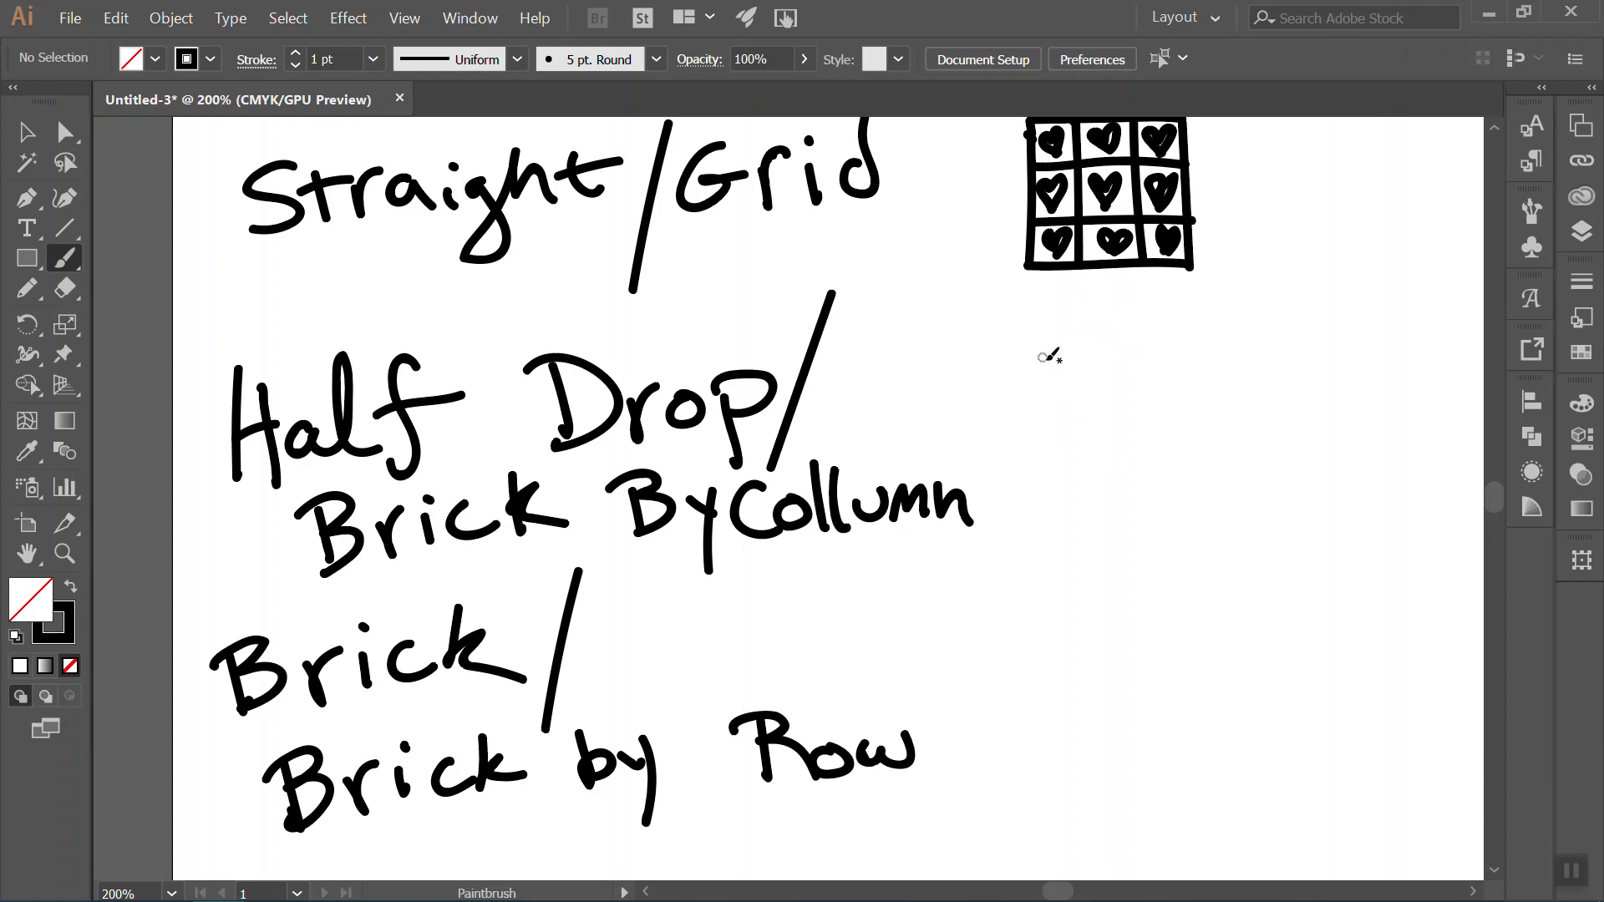
Draw the first three-cell column beside Half Drop with a heart in each cell.
{"action": "mouse_move", "coordinate": [1039, 322]}
{"action": "left_mouse_down"}
{"action": "mouse_move", "coordinate": [1045, 503]}
{"action": "mouse_move", "coordinate": [1111, 510]}
{"action": "left_mouse_up"}
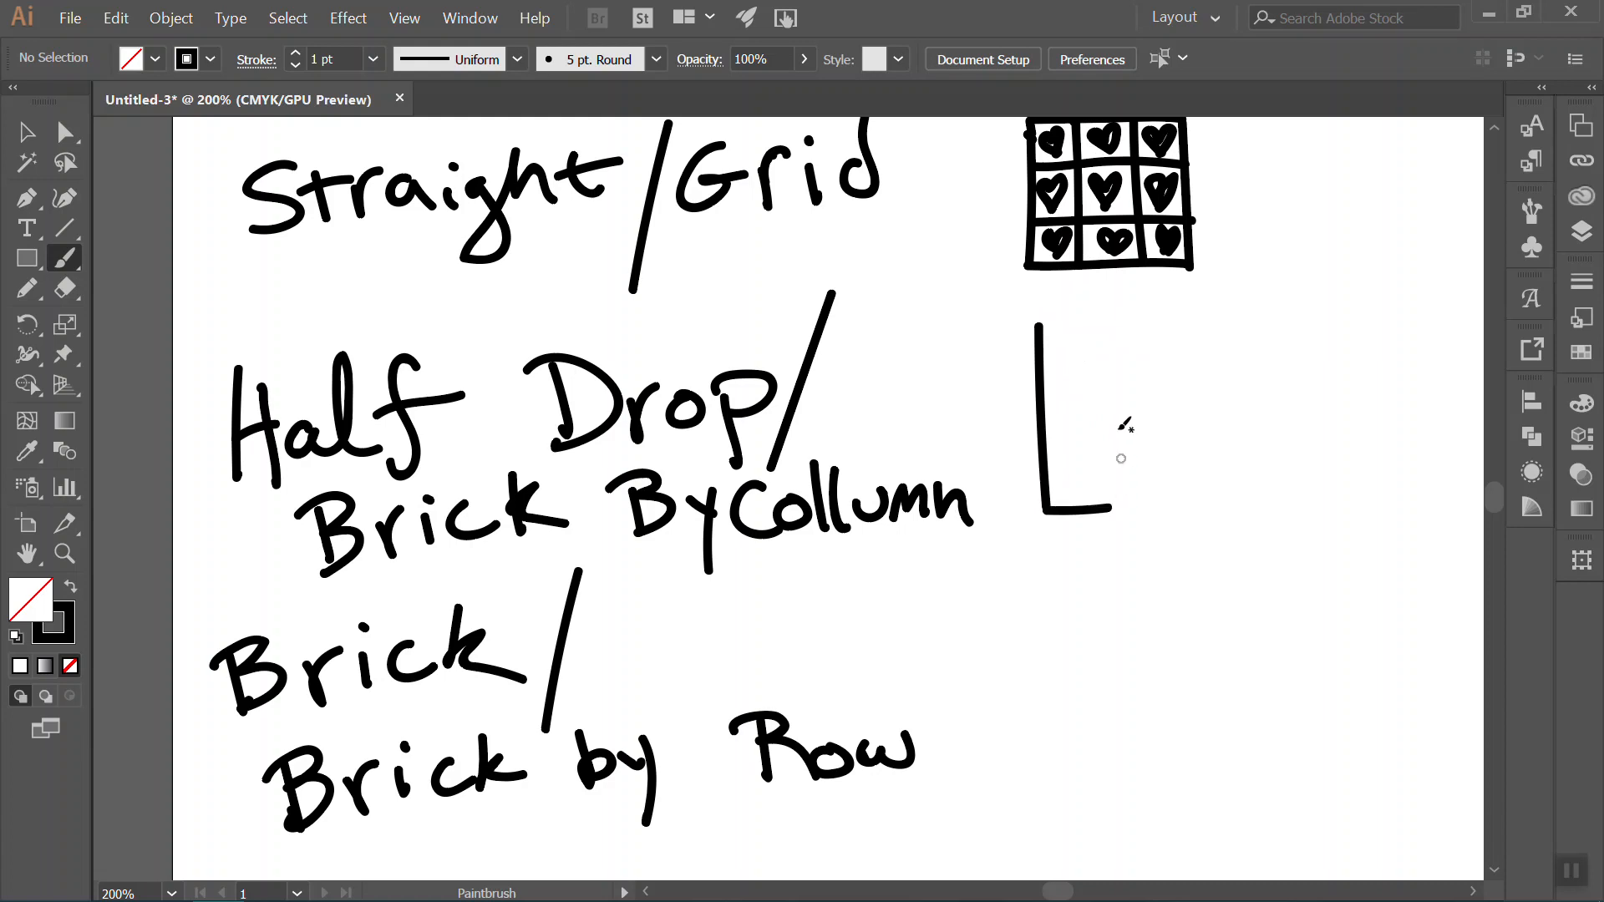
{"action": "left_click_drag", "start_coordinate": [1105, 328], "coordinate": [1118, 509]}
{"action": "left_click_drag", "start_coordinate": [1044, 319], "coordinate": [1109, 319]}
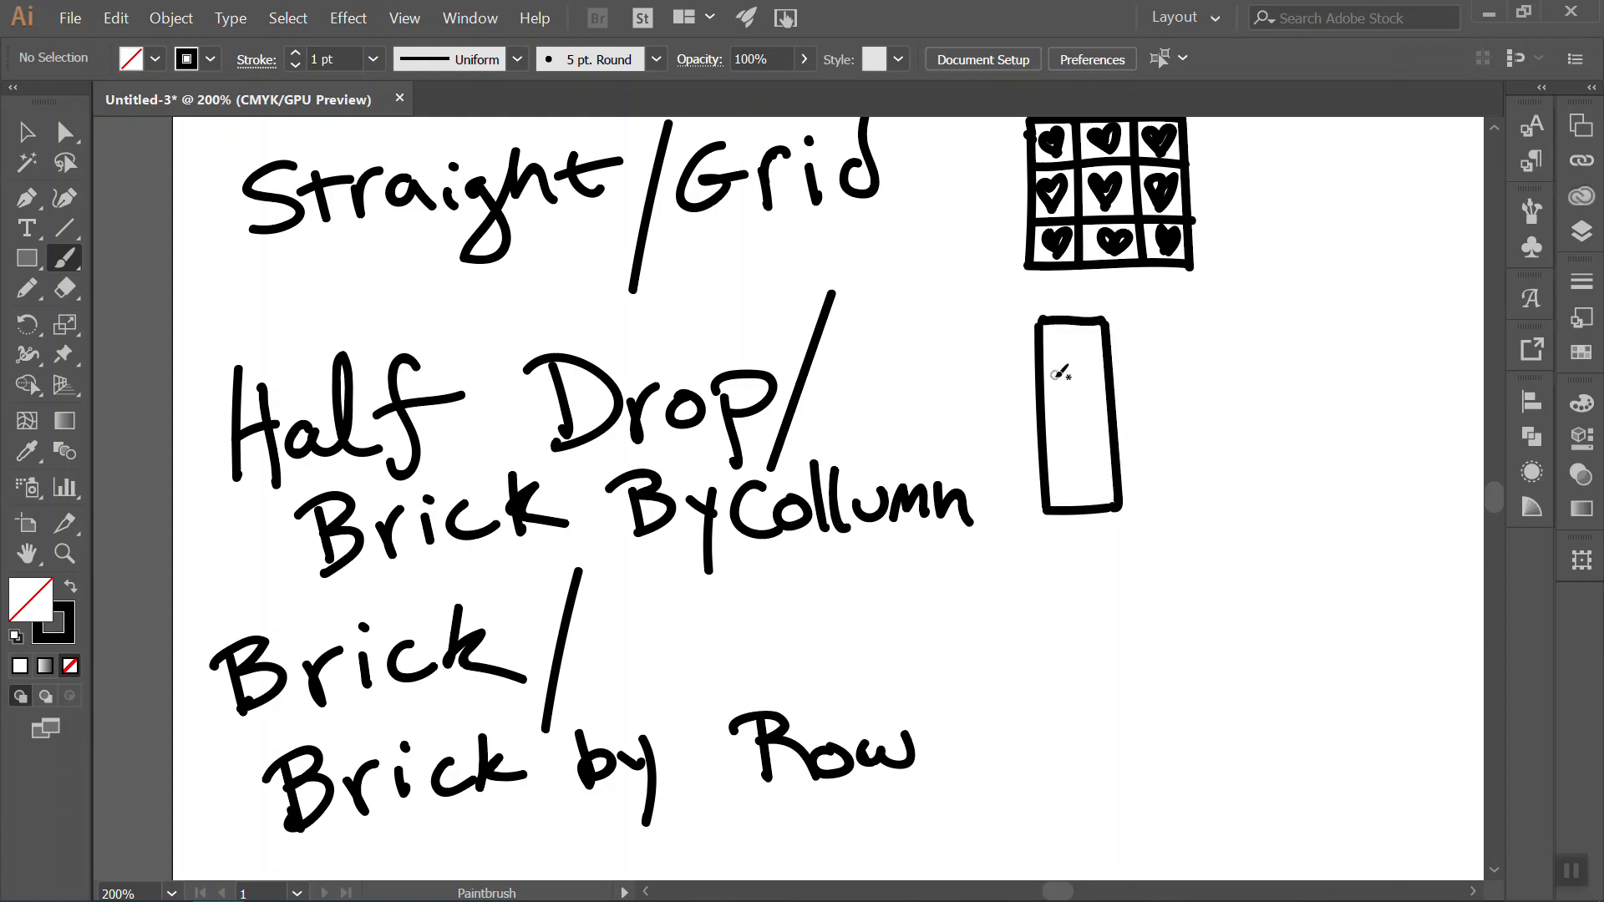
{"action": "left_click_drag", "start_coordinate": [1044, 379], "coordinate": [1111, 374]}
{"action": "left_click_drag", "start_coordinate": [1046, 451], "coordinate": [1111, 444]}
{"action": "mouse_move", "coordinate": [1073, 344]}
{"action": "left_mouse_down"}
{"action": "mouse_move", "coordinate": [1059, 334]}
{"action": "mouse_move", "coordinate": [1054, 349]}
{"action": "mouse_move", "coordinate": [1073, 365]}
{"action": "mouse_move", "coordinate": [1072, 345]}
{"action": "left_mouse_up"}
{"action": "mouse_move", "coordinate": [1078, 401]}
{"action": "left_mouse_down"}
{"action": "mouse_move", "coordinate": [1061, 394]}
{"action": "mouse_move", "coordinate": [1086, 394]}
{"action": "mouse_move", "coordinate": [1076, 403]}
{"action": "left_mouse_up"}
{"action": "mouse_move", "coordinate": [1062, 468]}
{"action": "left_mouse_down"}
{"action": "mouse_move", "coordinate": [1082, 500]}
{"action": "mouse_move", "coordinate": [1086, 465]}
{"action": "left_mouse_up"}
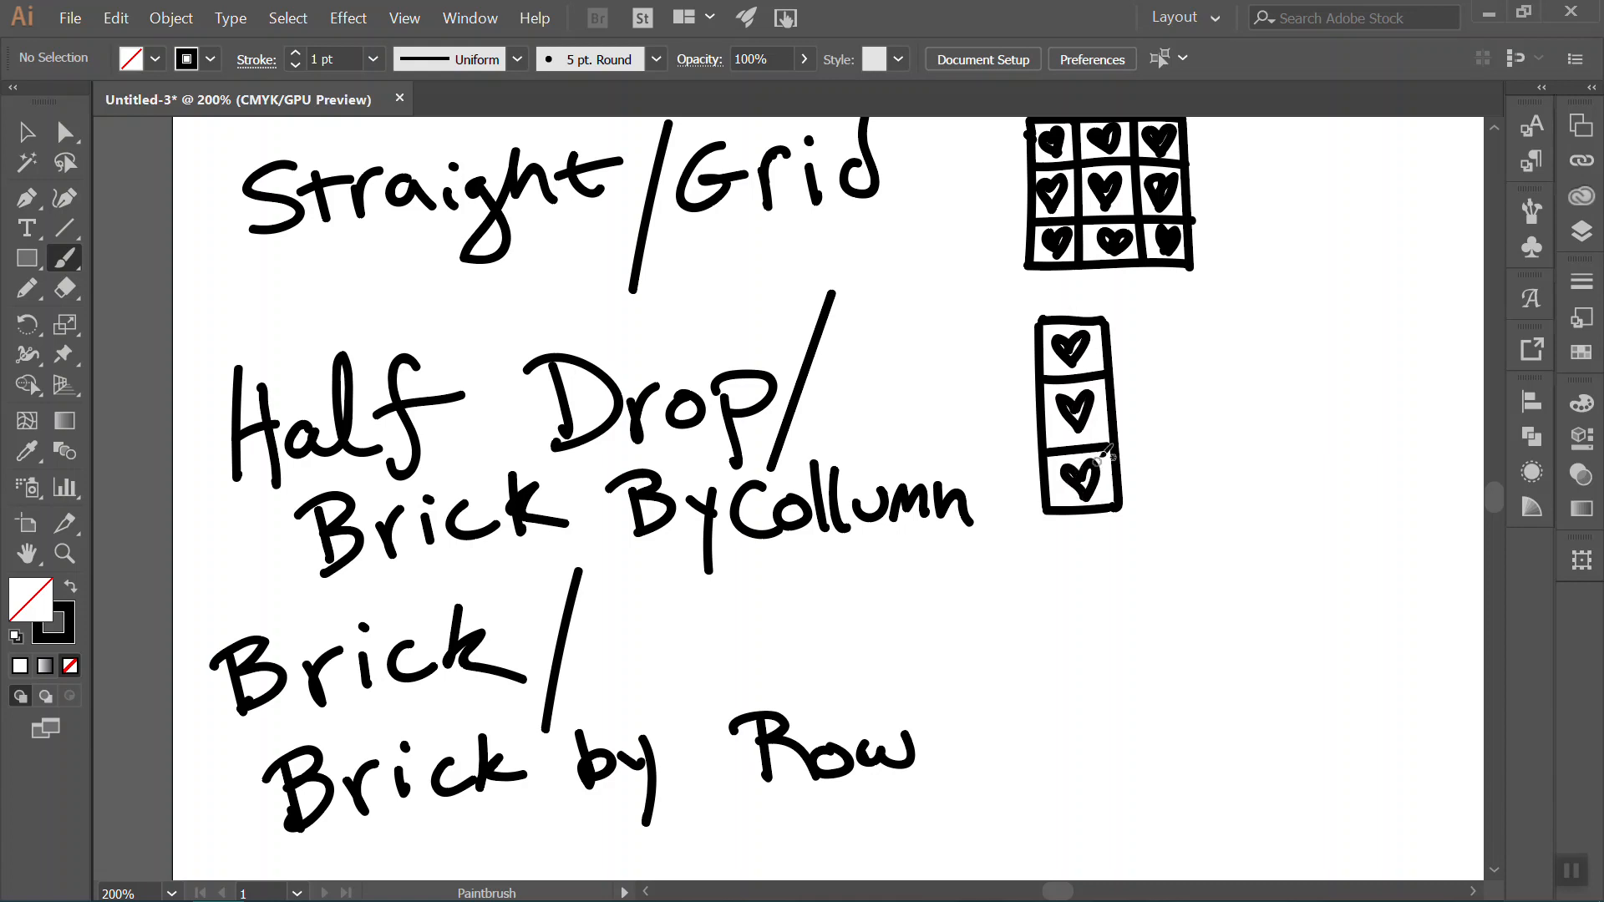
Draw a second three-cell column shifted lower, with hearts in its cells.
{"action": "mouse_move", "coordinate": [1116, 343]}
{"action": "left_mouse_down"}
{"action": "mouse_move", "coordinate": [1184, 336]}
{"action": "mouse_move", "coordinate": [1181, 404]}
{"action": "left_mouse_up"}
{"action": "left_click_drag", "start_coordinate": [1185, 505], "coordinate": [1182, 547]}
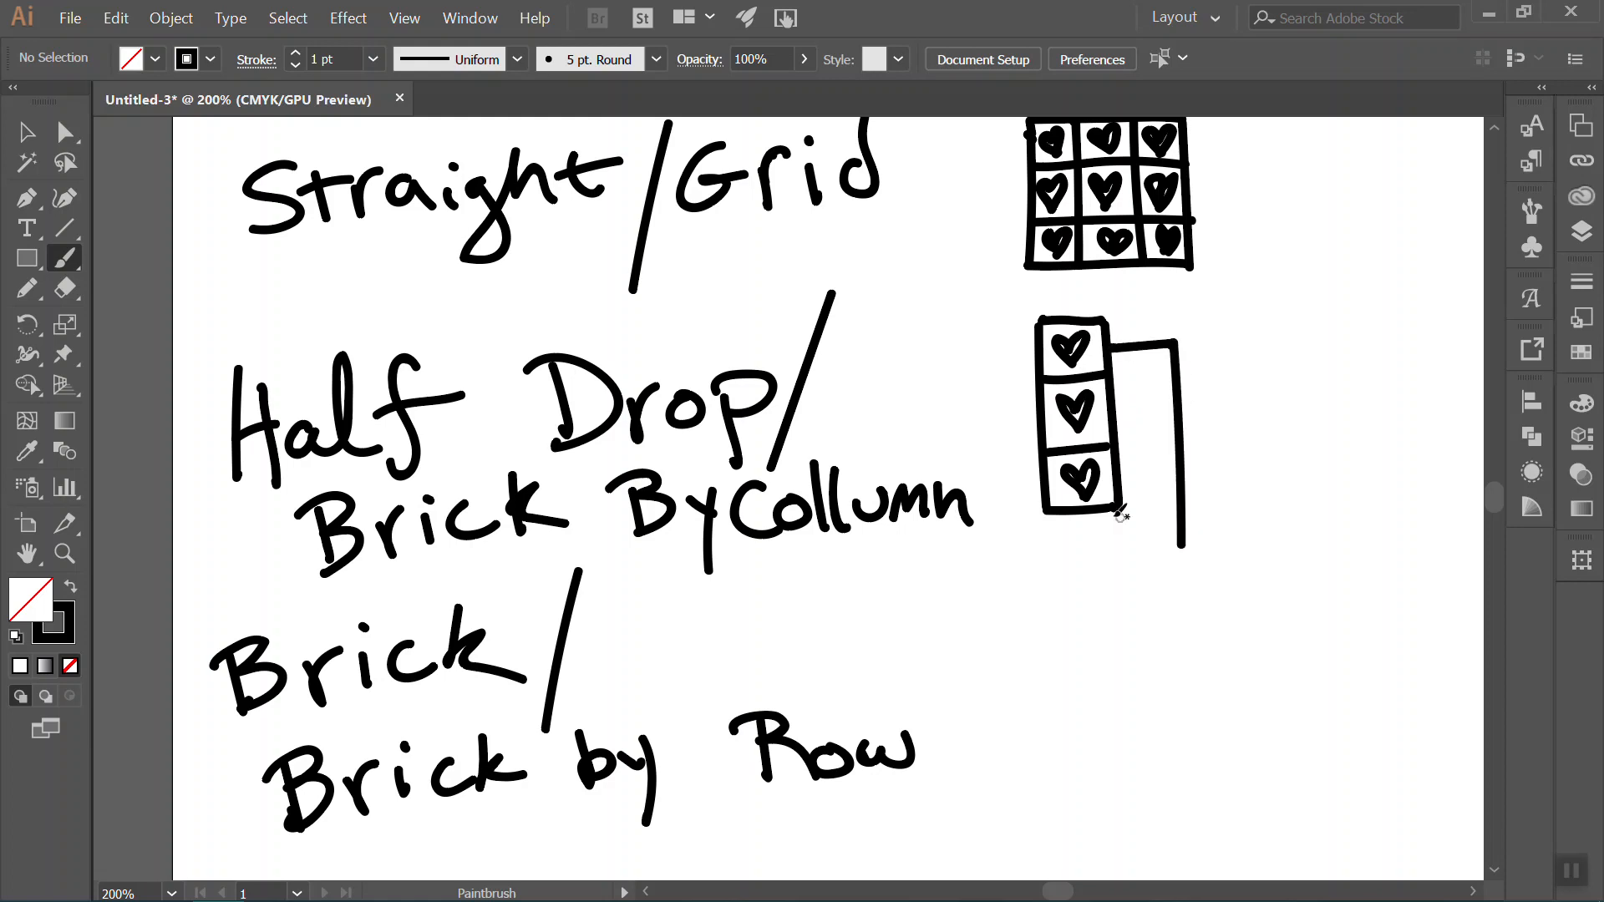
{"action": "mouse_move", "coordinate": [1117, 505]}
{"action": "left_mouse_down"}
{"action": "mouse_move", "coordinate": [1120, 557]}
{"action": "mouse_move", "coordinate": [1190, 548]}
{"action": "left_mouse_up"}
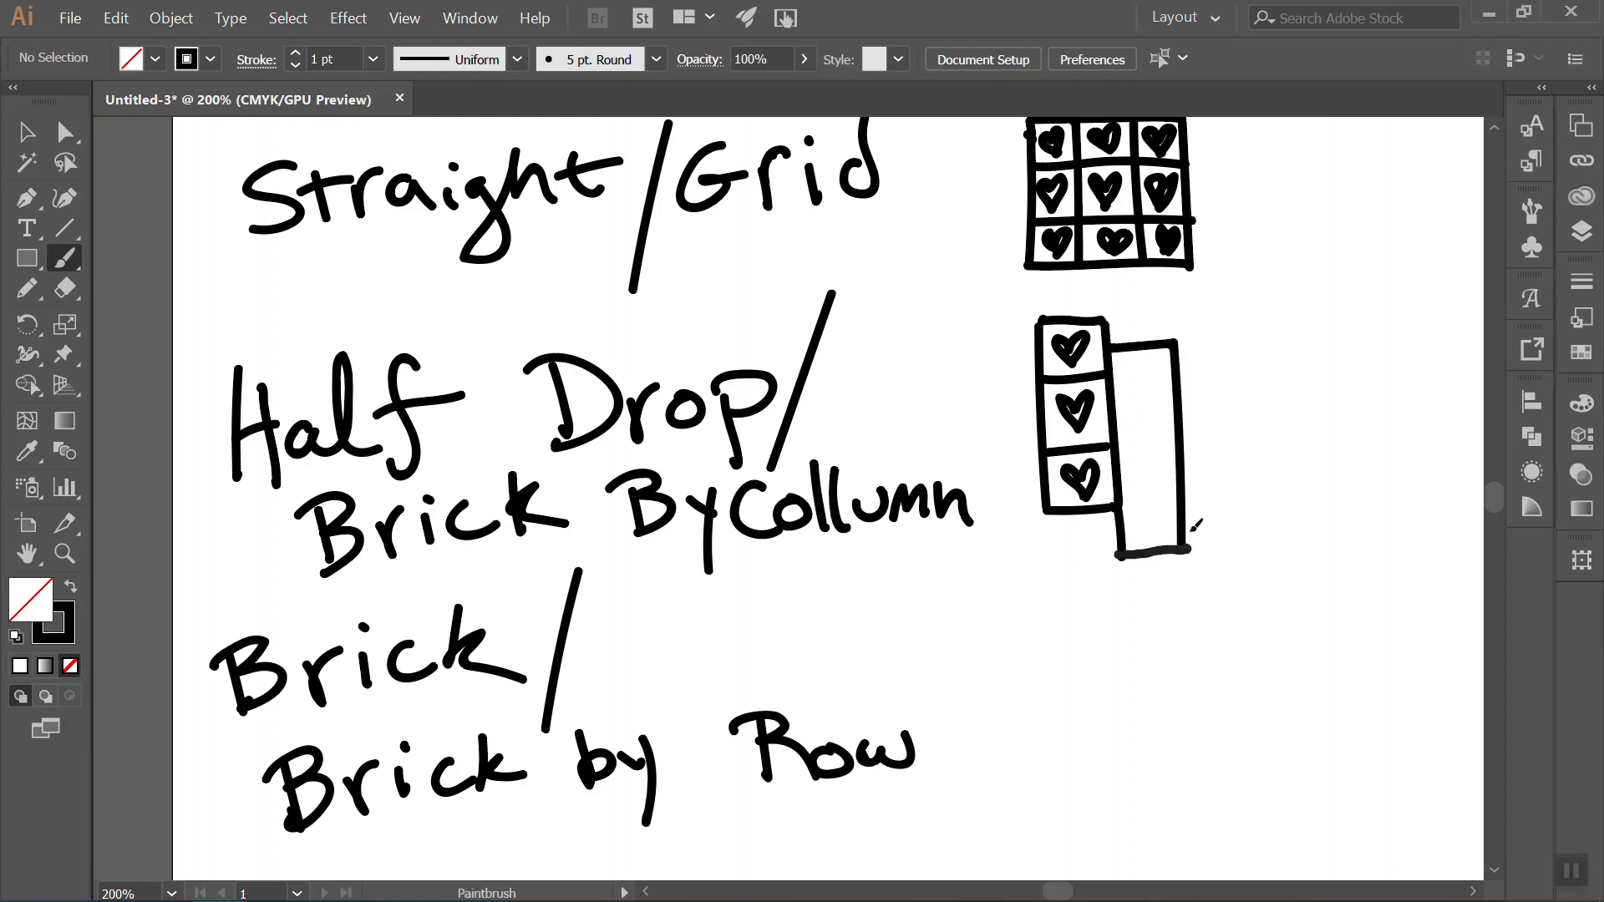
{"action": "left_click_drag", "start_coordinate": [1120, 484], "coordinate": [1186, 477]}
{"action": "mouse_move", "coordinate": [1117, 413]}
{"action": "left_mouse_down"}
{"action": "mouse_move", "coordinate": [1177, 408]}
{"action": "mouse_move", "coordinate": [1133, 366]}
{"action": "mouse_move", "coordinate": [1124, 383]}
{"action": "mouse_move", "coordinate": [1158, 357]}
{"action": "mouse_move", "coordinate": [1127, 444]}
{"action": "mouse_move", "coordinate": [1173, 424]}
{"action": "mouse_move", "coordinate": [1149, 466]}
{"action": "left_mouse_up"}
{"action": "mouse_move", "coordinate": [1143, 494]}
{"action": "left_mouse_down"}
{"action": "mouse_move", "coordinate": [1157, 528]}
{"action": "mouse_move", "coordinate": [1164, 503]}
{"action": "mouse_move", "coordinate": [1149, 512]}
{"action": "left_mouse_up"}
Draw the third column of three cells and fill them with hearts.
{"action": "mouse_move", "coordinate": [1173, 342]}
{"action": "left_mouse_down"}
{"action": "mouse_move", "coordinate": [1217, 304]}
{"action": "mouse_move", "coordinate": [1248, 303]}
{"action": "mouse_move", "coordinate": [1251, 491]}
{"action": "mouse_move", "coordinate": [1185, 504]}
{"action": "left_mouse_up"}
{"action": "left_click_drag", "start_coordinate": [1184, 441], "coordinate": [1244, 436]}
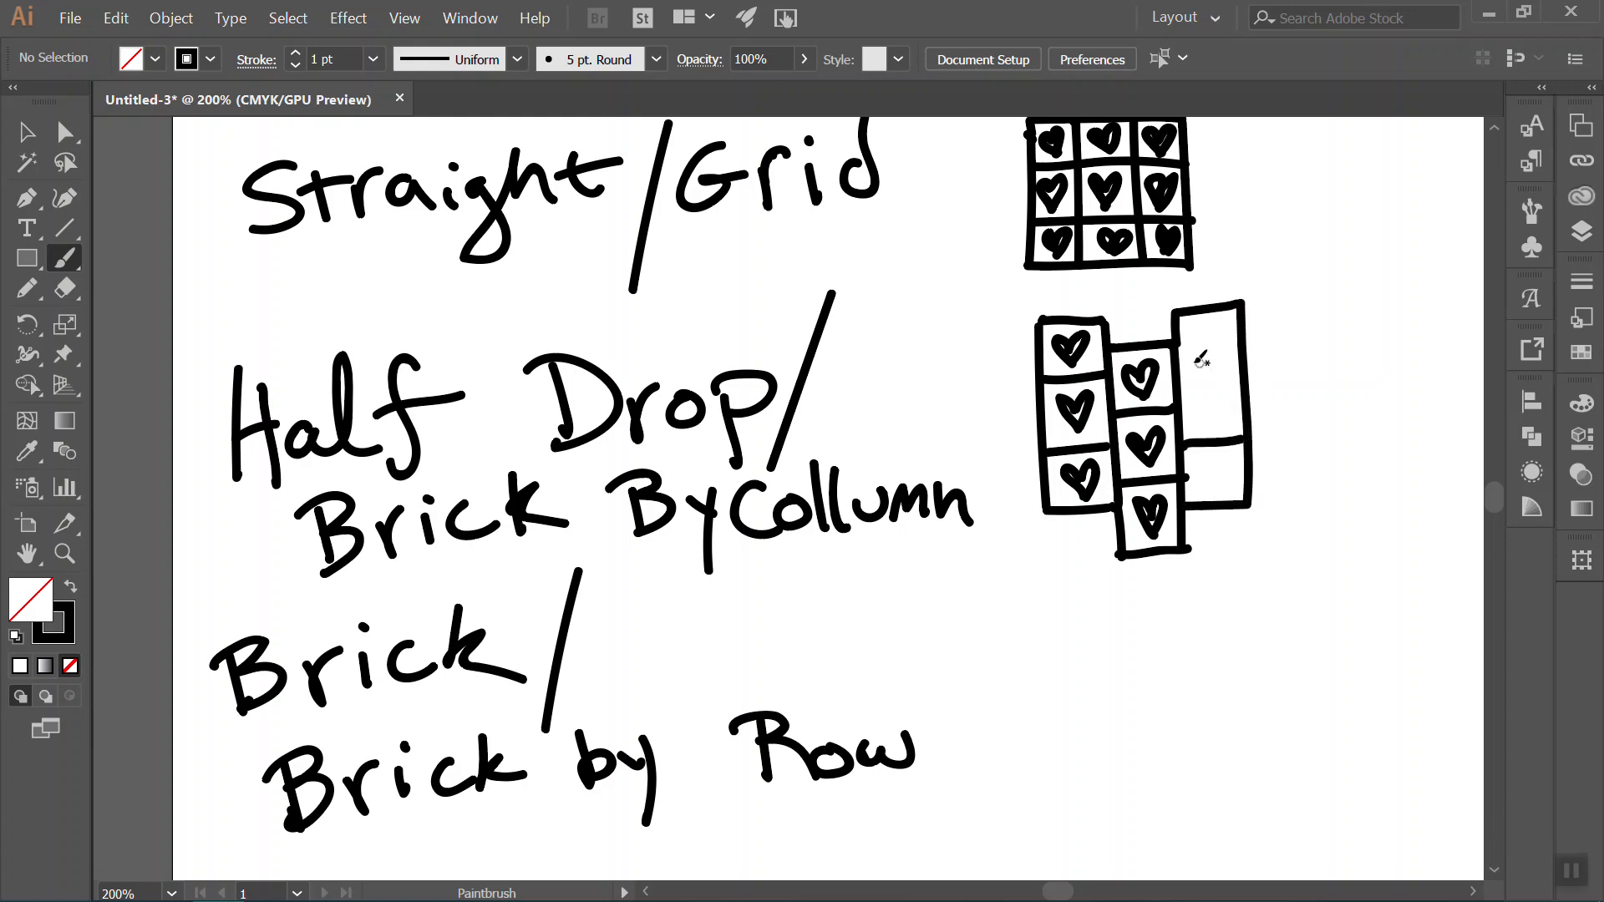
{"action": "mouse_move", "coordinate": [1179, 370]}
{"action": "left_mouse_down"}
{"action": "mouse_move", "coordinate": [1234, 366]}
{"action": "mouse_move", "coordinate": [1221, 327]}
{"action": "mouse_move", "coordinate": [1204, 334]}
{"action": "left_mouse_up"}
{"action": "mouse_move", "coordinate": [1206, 391]}
{"action": "left_mouse_down"}
{"action": "mouse_move", "coordinate": [1200, 407]}
{"action": "mouse_move", "coordinate": [1221, 392]}
{"action": "mouse_move", "coordinate": [1203, 472]}
{"action": "mouse_move", "coordinate": [1237, 455]}
{"action": "mouse_move", "coordinate": [1221, 483]}
{"action": "left_mouse_up"}
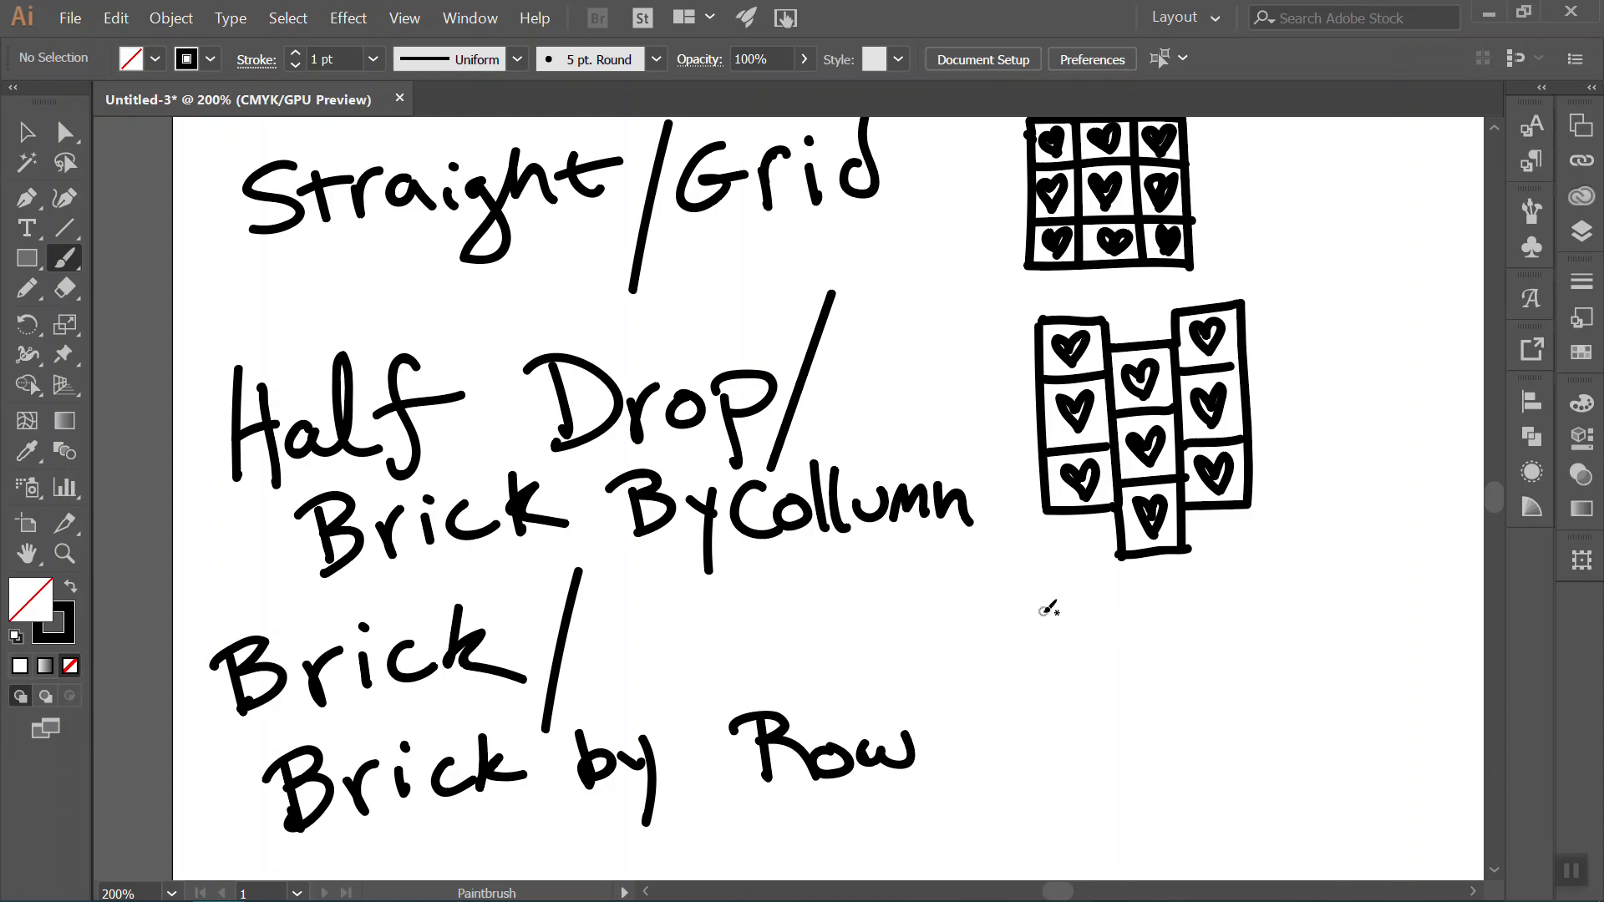
Draw the top three-cell row beside the Brick label with hearts in its cells.
{"action": "left_click_drag", "start_coordinate": [1049, 607], "coordinate": [1053, 660]}
{"action": "mouse_move", "coordinate": [1049, 603]}
{"action": "left_mouse_down"}
{"action": "mouse_move", "coordinate": [1295, 594]}
{"action": "mouse_move", "coordinate": [1297, 663]}
{"action": "left_mouse_up"}
{"action": "left_click_drag", "start_coordinate": [1051, 670], "coordinate": [1305, 664]}
{"action": "left_click_drag", "start_coordinate": [1114, 600], "coordinate": [1120, 666]}
{"action": "mouse_move", "coordinate": [1208, 595]}
{"action": "left_mouse_down"}
{"action": "mouse_move", "coordinate": [1213, 651]}
{"action": "mouse_move", "coordinate": [1156, 621]}
{"action": "mouse_move", "coordinate": [1172, 637]}
{"action": "mouse_move", "coordinate": [1172, 610]}
{"action": "mouse_move", "coordinate": [1248, 651]}
{"action": "left_mouse_up"}
{"action": "left_click_drag", "start_coordinate": [1078, 630], "coordinate": [1085, 660]}
{"action": "mouse_move", "coordinate": [1078, 631]}
{"action": "left_mouse_down"}
{"action": "mouse_move", "coordinate": [1054, 670]}
{"action": "mouse_move", "coordinate": [997, 675]}
{"action": "mouse_move", "coordinate": [998, 740]}
{"action": "mouse_move", "coordinate": [1011, 733]}
{"action": "mouse_move", "coordinate": [998, 746]}
{"action": "mouse_move", "coordinate": [1254, 733]}
{"action": "left_mouse_up"}
Draw a second row shifted sideways, divided into three cells with hearts.
{"action": "left_click_drag", "start_coordinate": [1251, 668], "coordinate": [1255, 735]}
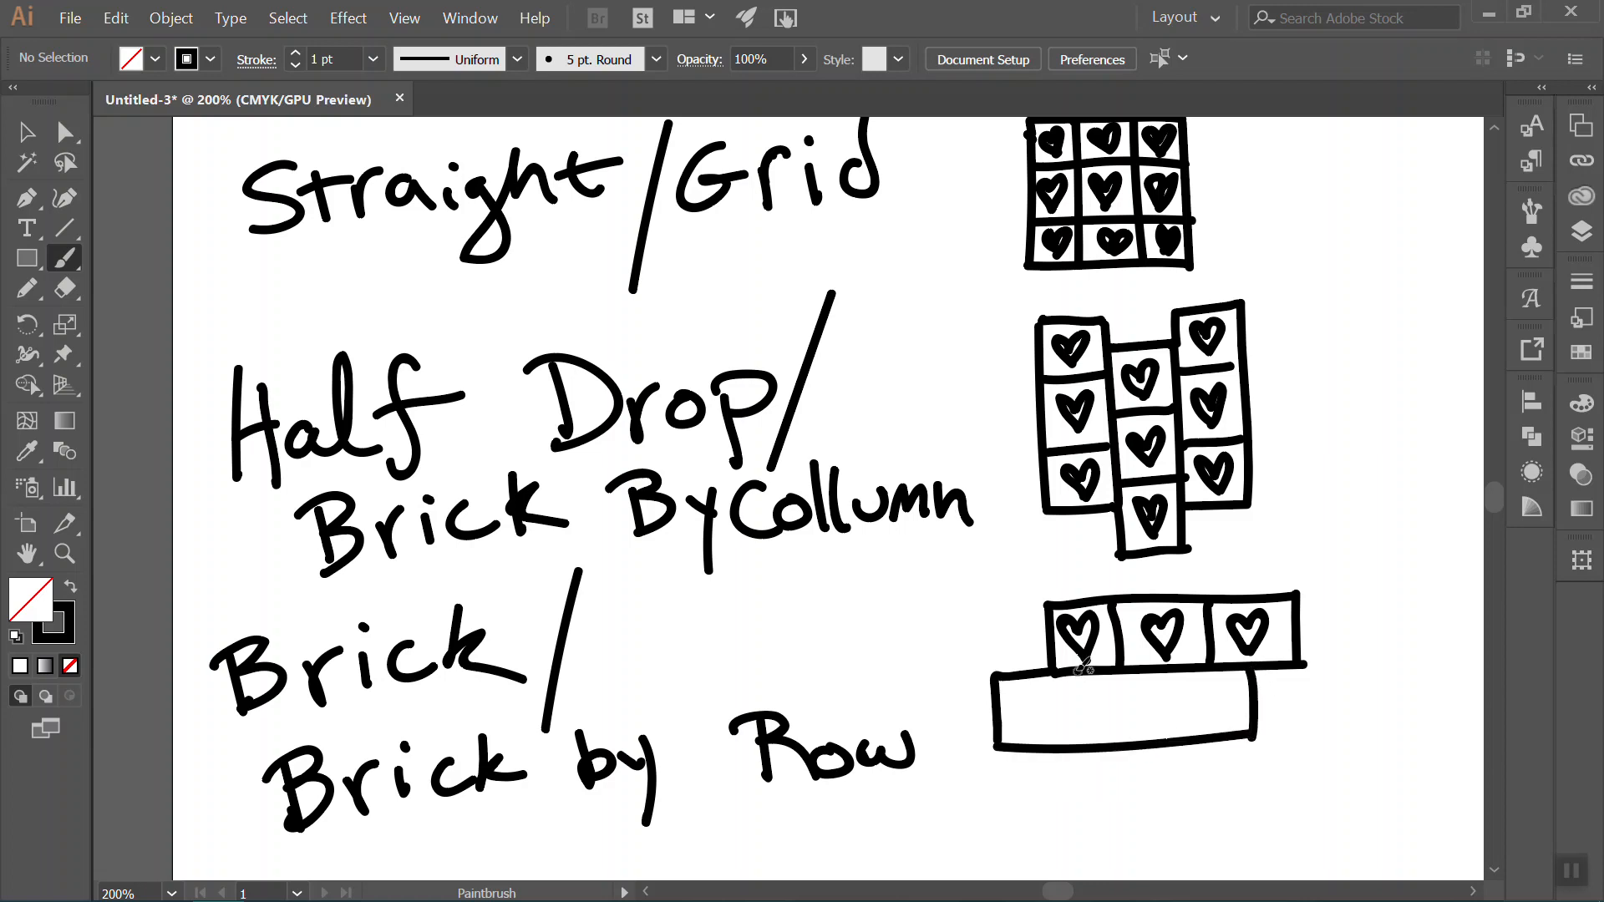
{"action": "left_click_drag", "start_coordinate": [1078, 671], "coordinate": [1083, 744]}
{"action": "left_click_drag", "start_coordinate": [1161, 670], "coordinate": [1165, 740]}
{"action": "mouse_move", "coordinate": [1201, 687]}
{"action": "left_mouse_down"}
{"action": "mouse_move", "coordinate": [1202, 725]}
{"action": "mouse_move", "coordinate": [1225, 695]}
{"action": "mouse_move", "coordinate": [1205, 689]}
{"action": "left_mouse_up"}
{"action": "mouse_move", "coordinate": [1119, 717]}
{"action": "left_mouse_down"}
{"action": "mouse_move", "coordinate": [1117, 695]}
{"action": "mouse_move", "coordinate": [1119, 723]}
{"action": "mouse_move", "coordinate": [1043, 701]}
{"action": "mouse_move", "coordinate": [1051, 815]}
{"action": "mouse_move", "coordinate": [1345, 806]}
{"action": "left_mouse_up"}
Draw the third offset row of three cells and paint hearts in them.
{"action": "left_click_drag", "start_coordinate": [1343, 741], "coordinate": [1342, 807]}
{"action": "left_click_drag", "start_coordinate": [1250, 735], "coordinate": [1341, 732]}
{"action": "left_click_drag", "start_coordinate": [1218, 740], "coordinate": [1217, 807]}
{"action": "mouse_move", "coordinate": [1126, 745]}
{"action": "left_mouse_down"}
{"action": "mouse_move", "coordinate": [1127, 791]}
{"action": "mouse_move", "coordinate": [1084, 765]}
{"action": "left_mouse_up"}
{"action": "mouse_move", "coordinate": [1157, 761]}
{"action": "left_mouse_down"}
{"action": "mouse_move", "coordinate": [1173, 787]}
{"action": "mouse_move", "coordinate": [1166, 771]}
{"action": "left_mouse_up"}
{"action": "mouse_move", "coordinate": [1276, 763]}
{"action": "left_mouse_down"}
{"action": "mouse_move", "coordinate": [1279, 804]}
{"action": "mouse_move", "coordinate": [1290, 776]}
{"action": "left_mouse_up"}
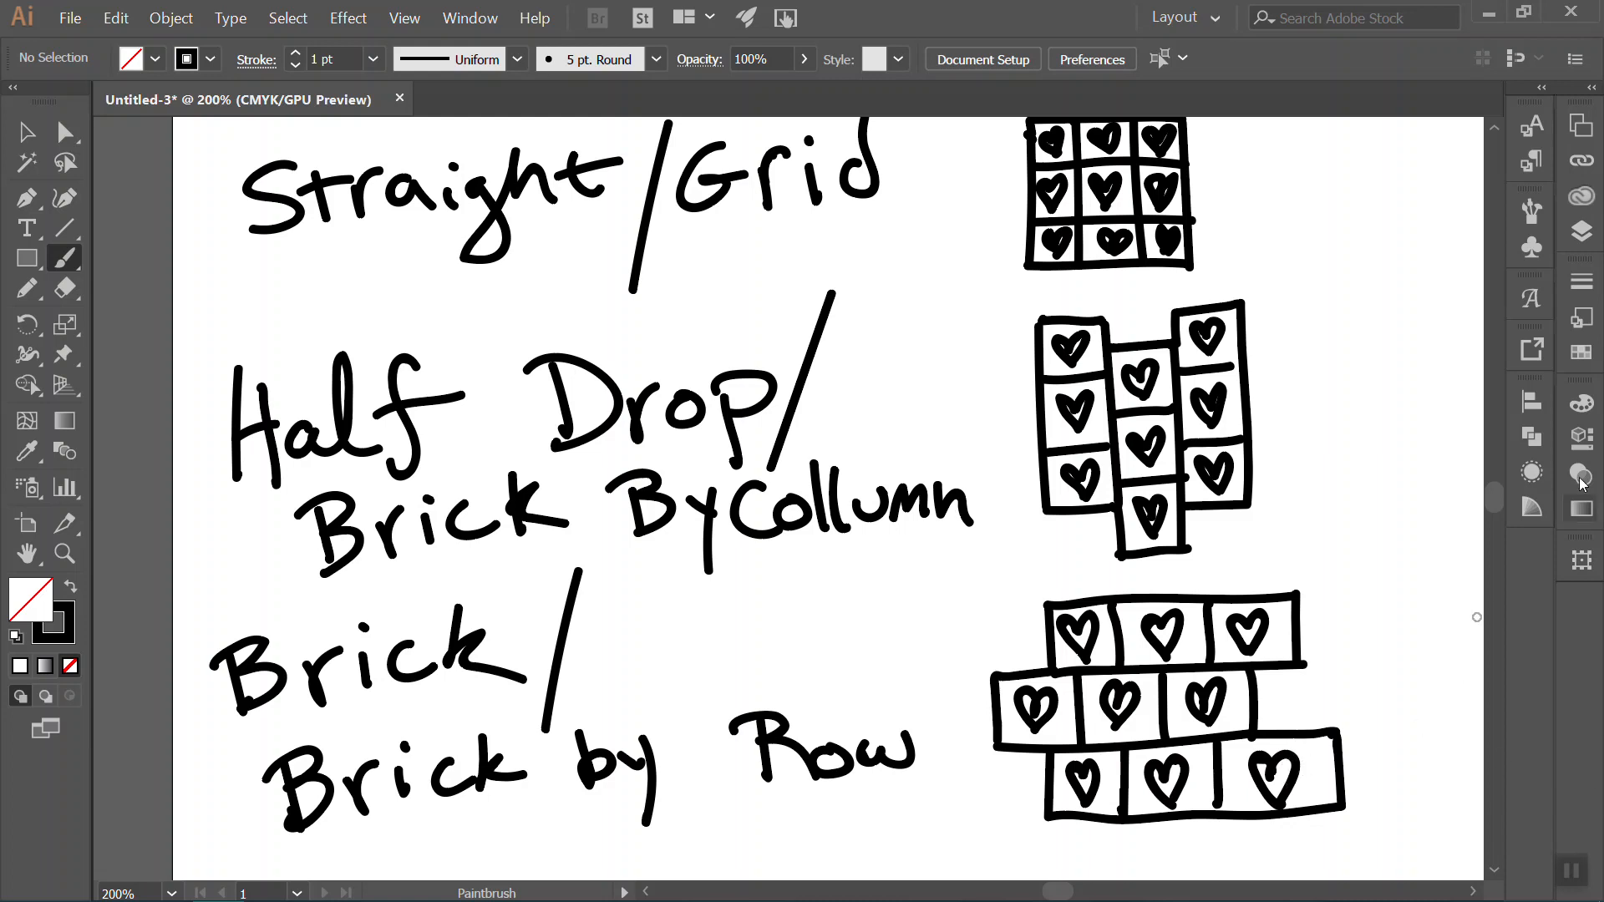
Add Layer 2 above Layer 1, zoom out, and collapse the Layers panel.
{"action": "left_click", "coordinate": [1578, 233]}
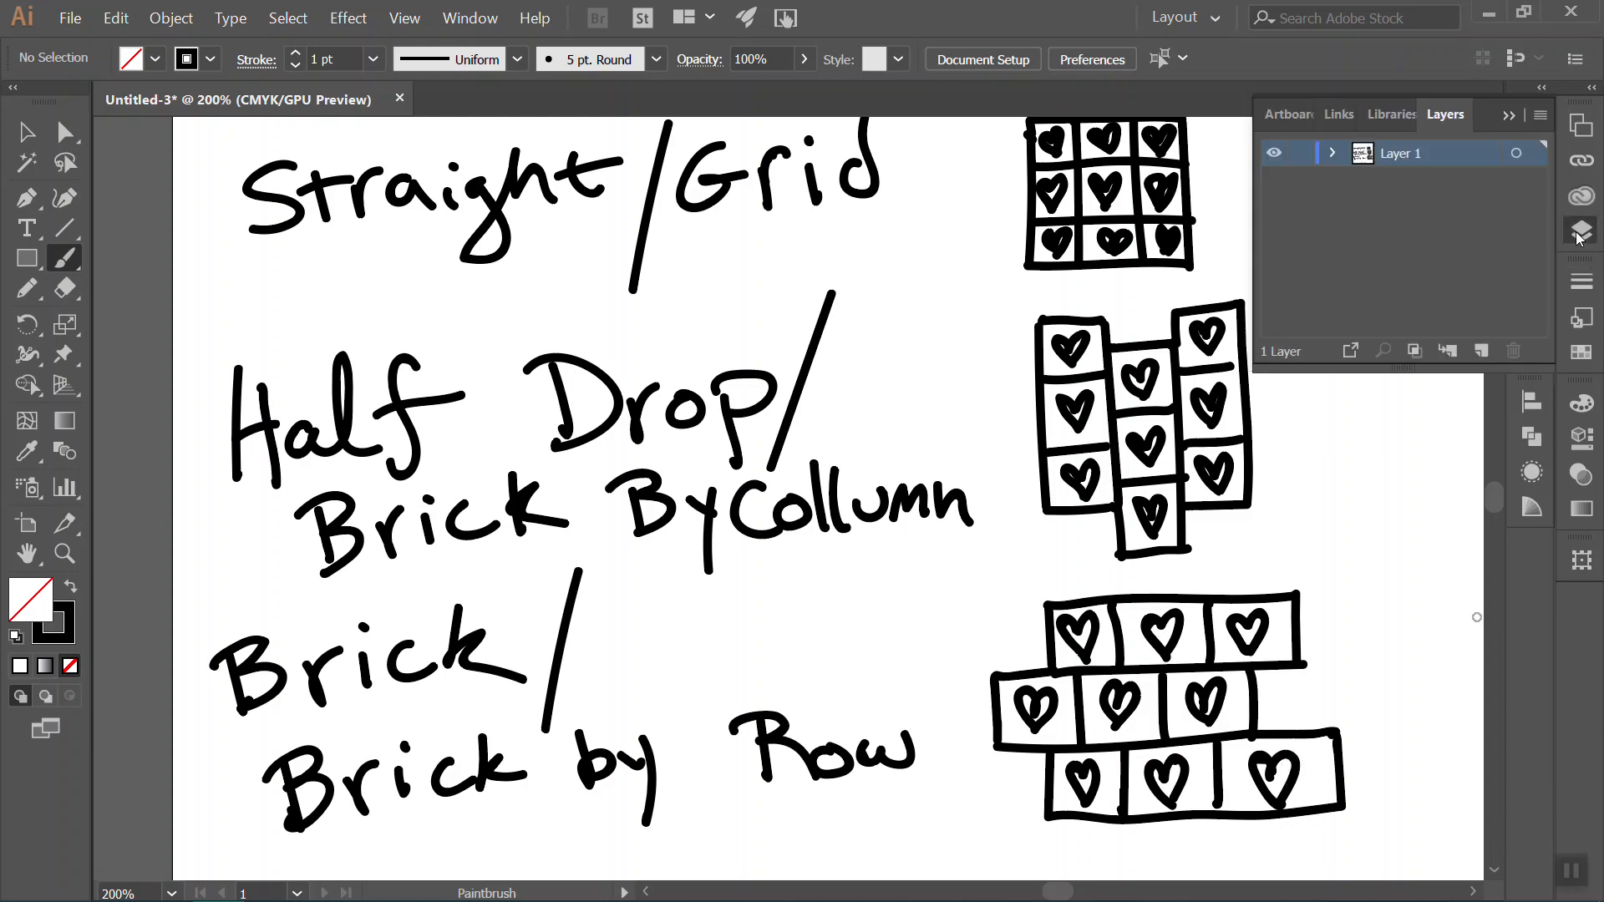
{"action": "left_click", "coordinate": [1479, 351]}
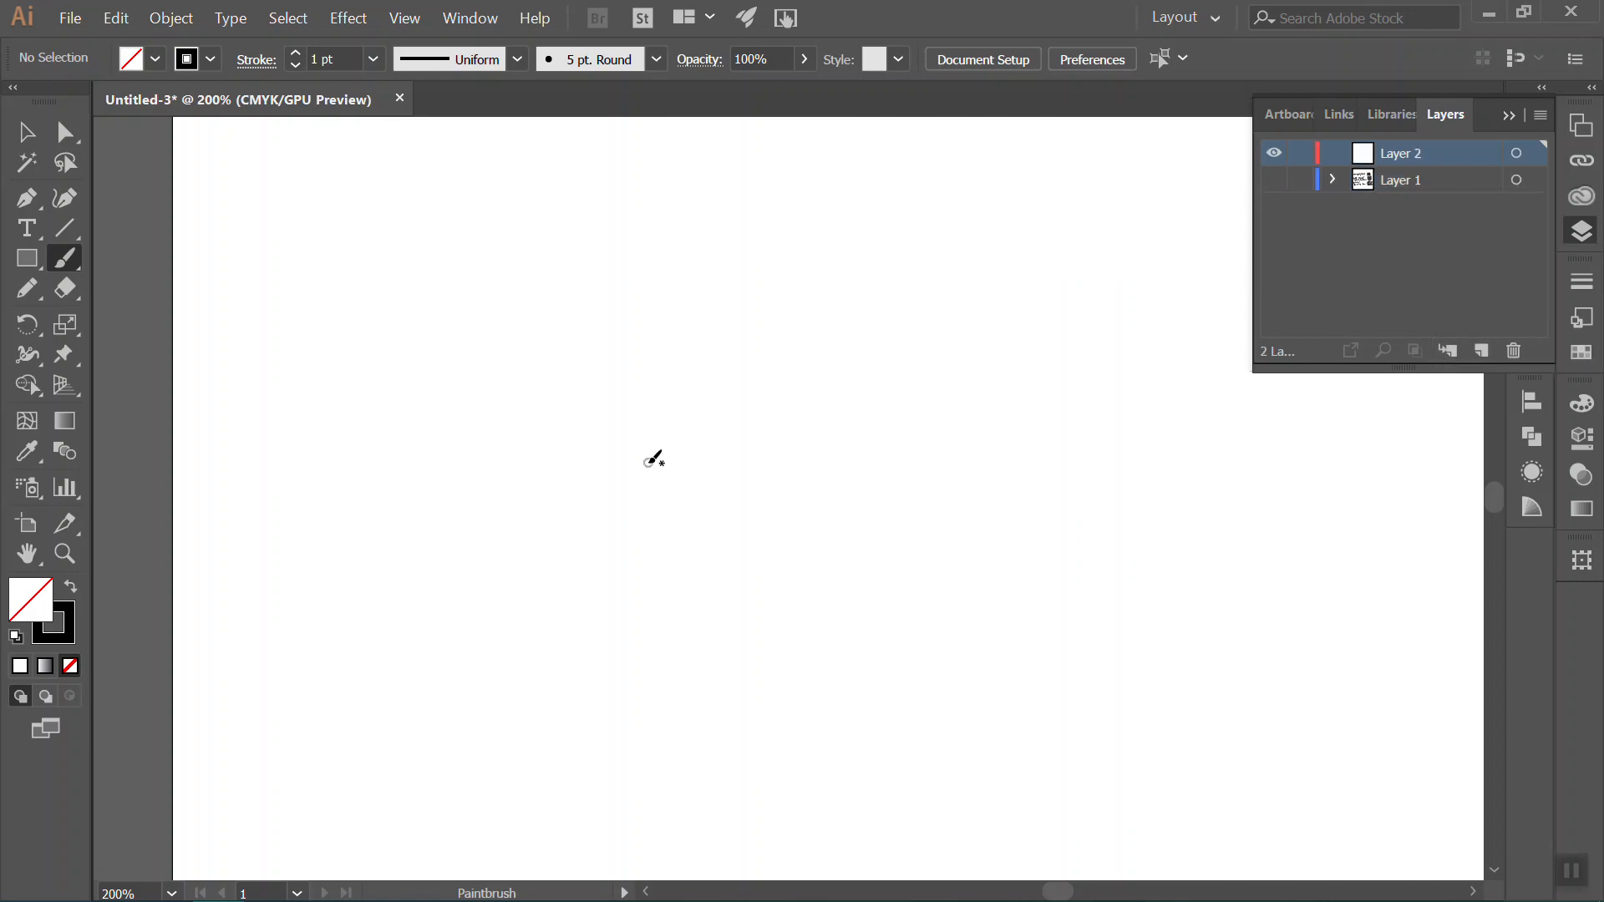
{"action": "key", "text": "ctrl+minus"}
{"action": "key", "text": "ctrl+minus"}
{"action": "key", "text": "ctrl+minus"}
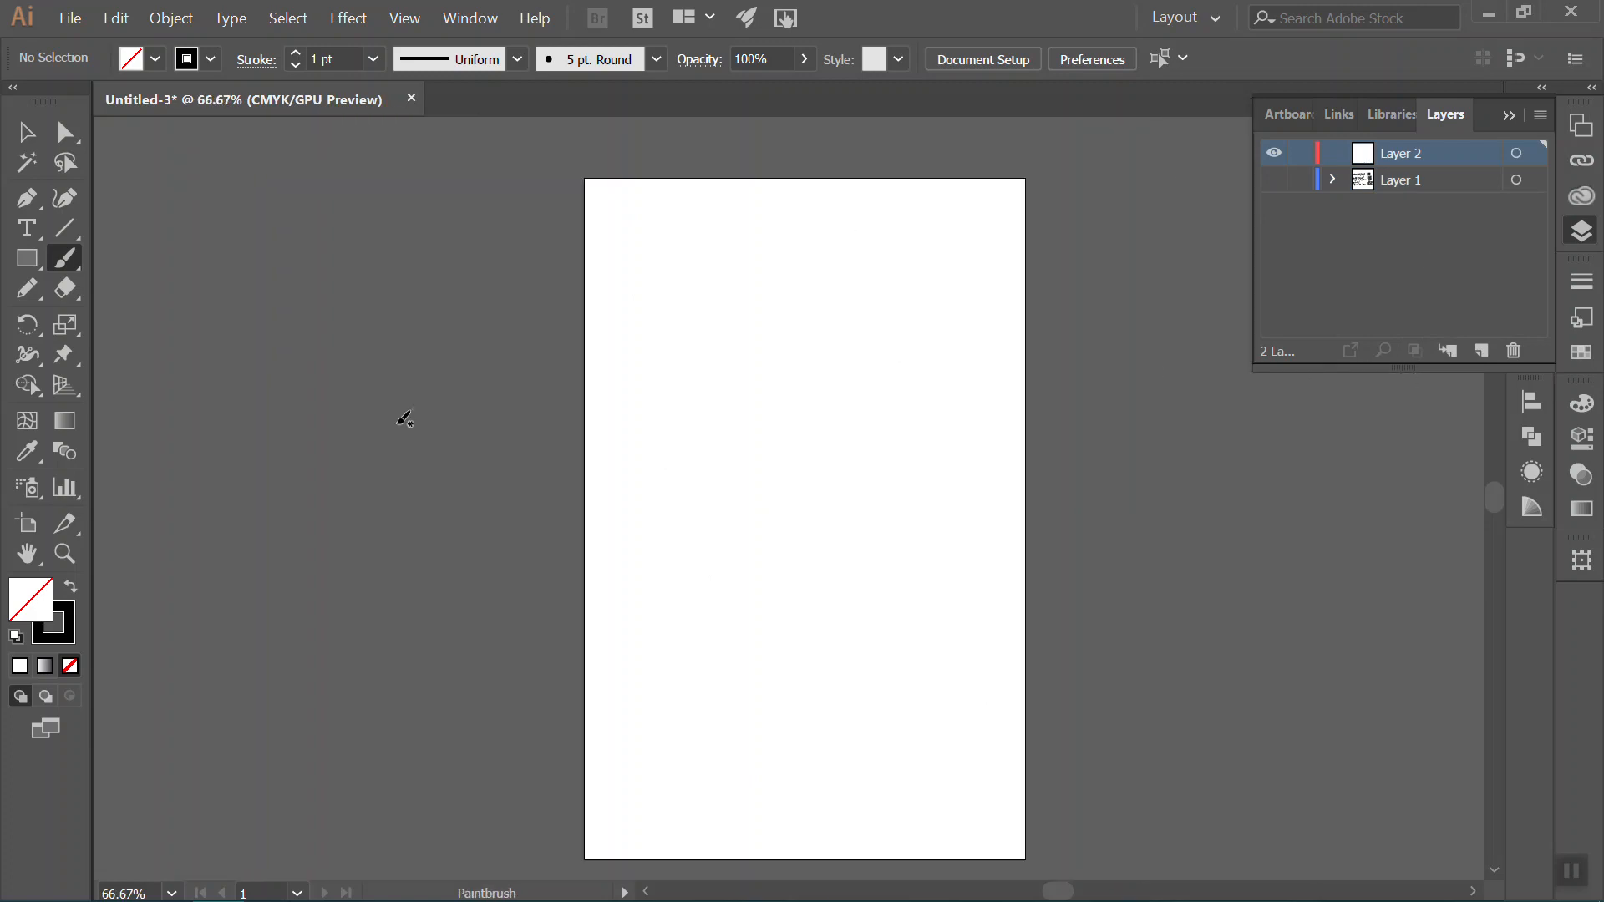
{"action": "left_click", "coordinate": [1507, 120]}
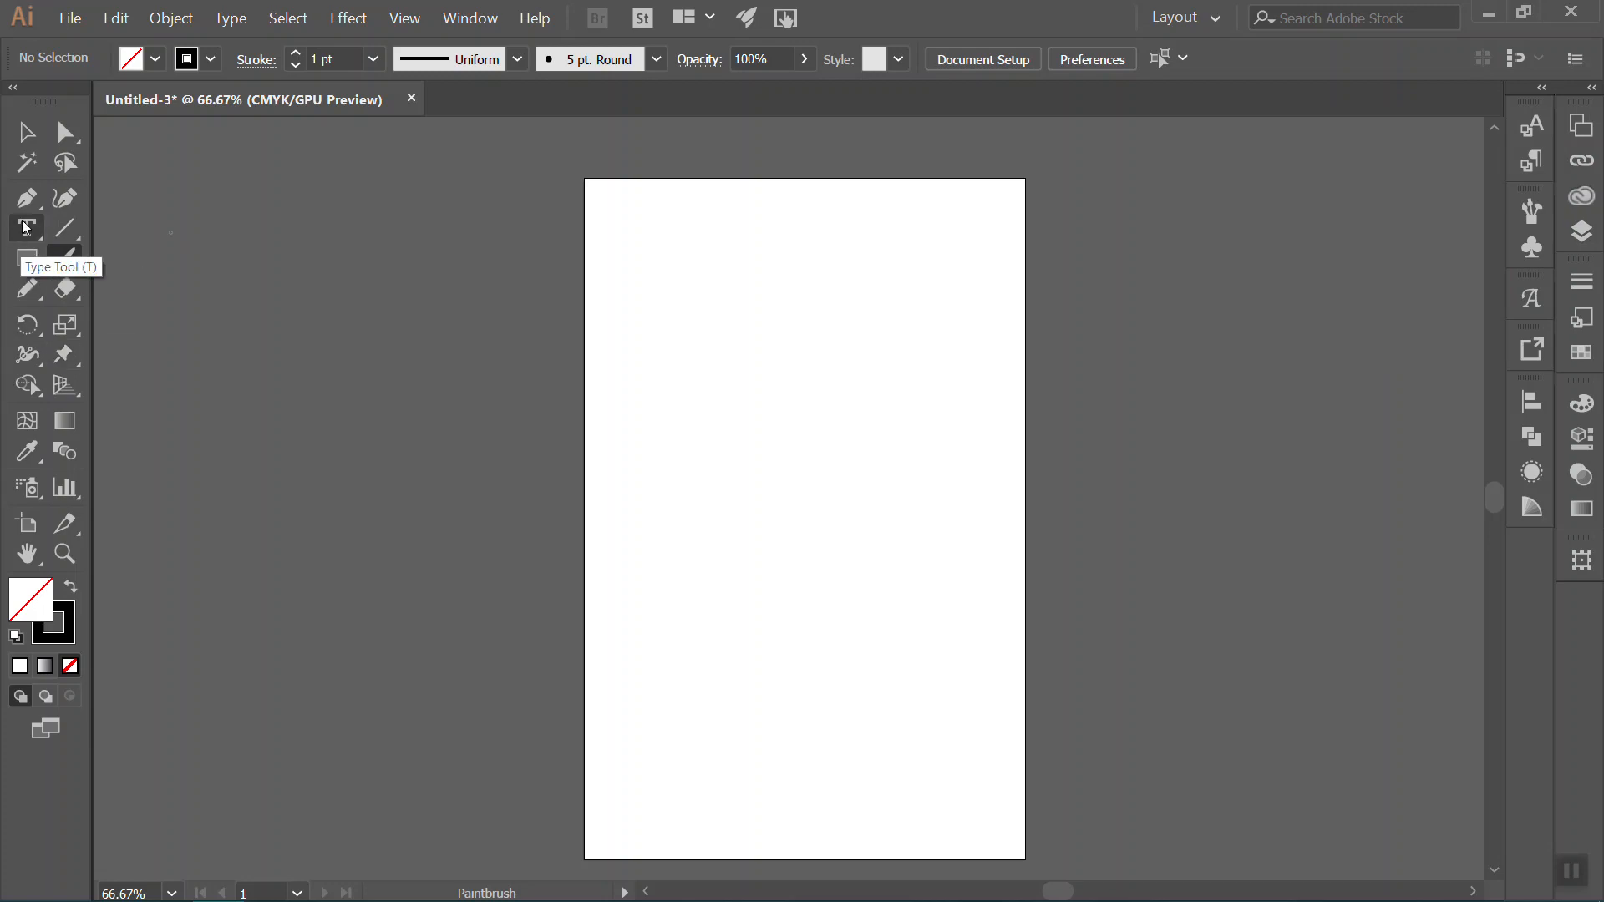
Draw a five-point star near the artboard's top-left with the Star tool.
{"action": "left_click_drag", "start_coordinate": [27, 264], "coordinate": [175, 390]}
{"action": "left_click_drag", "start_coordinate": [719, 312], "coordinate": [767, 366]}
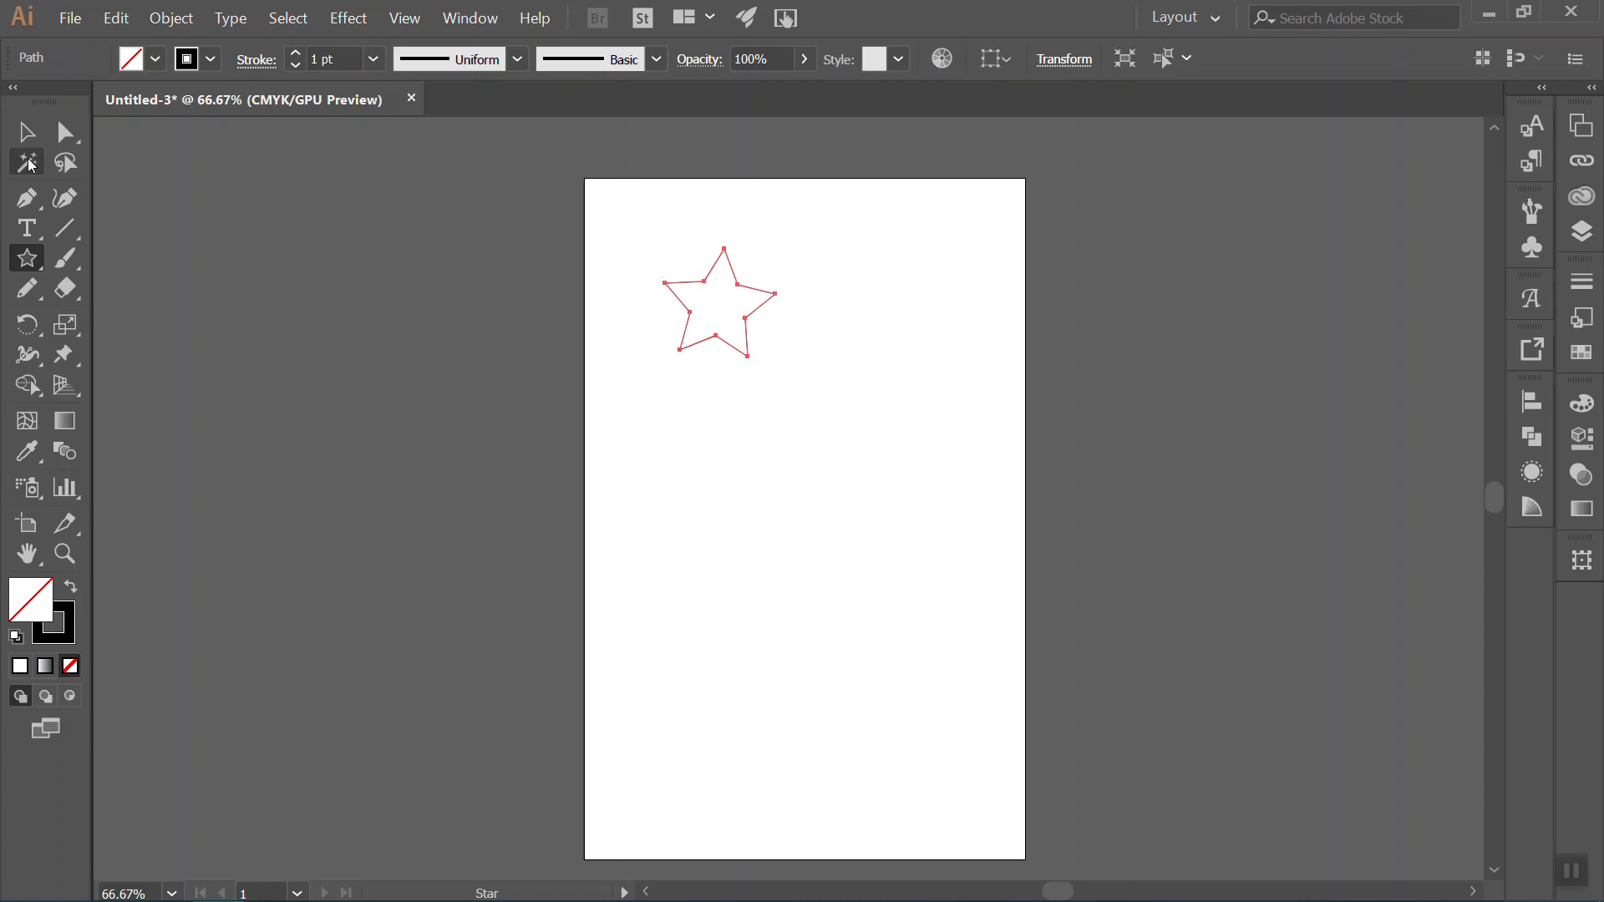
{"action": "left_click", "coordinate": [26, 132]}
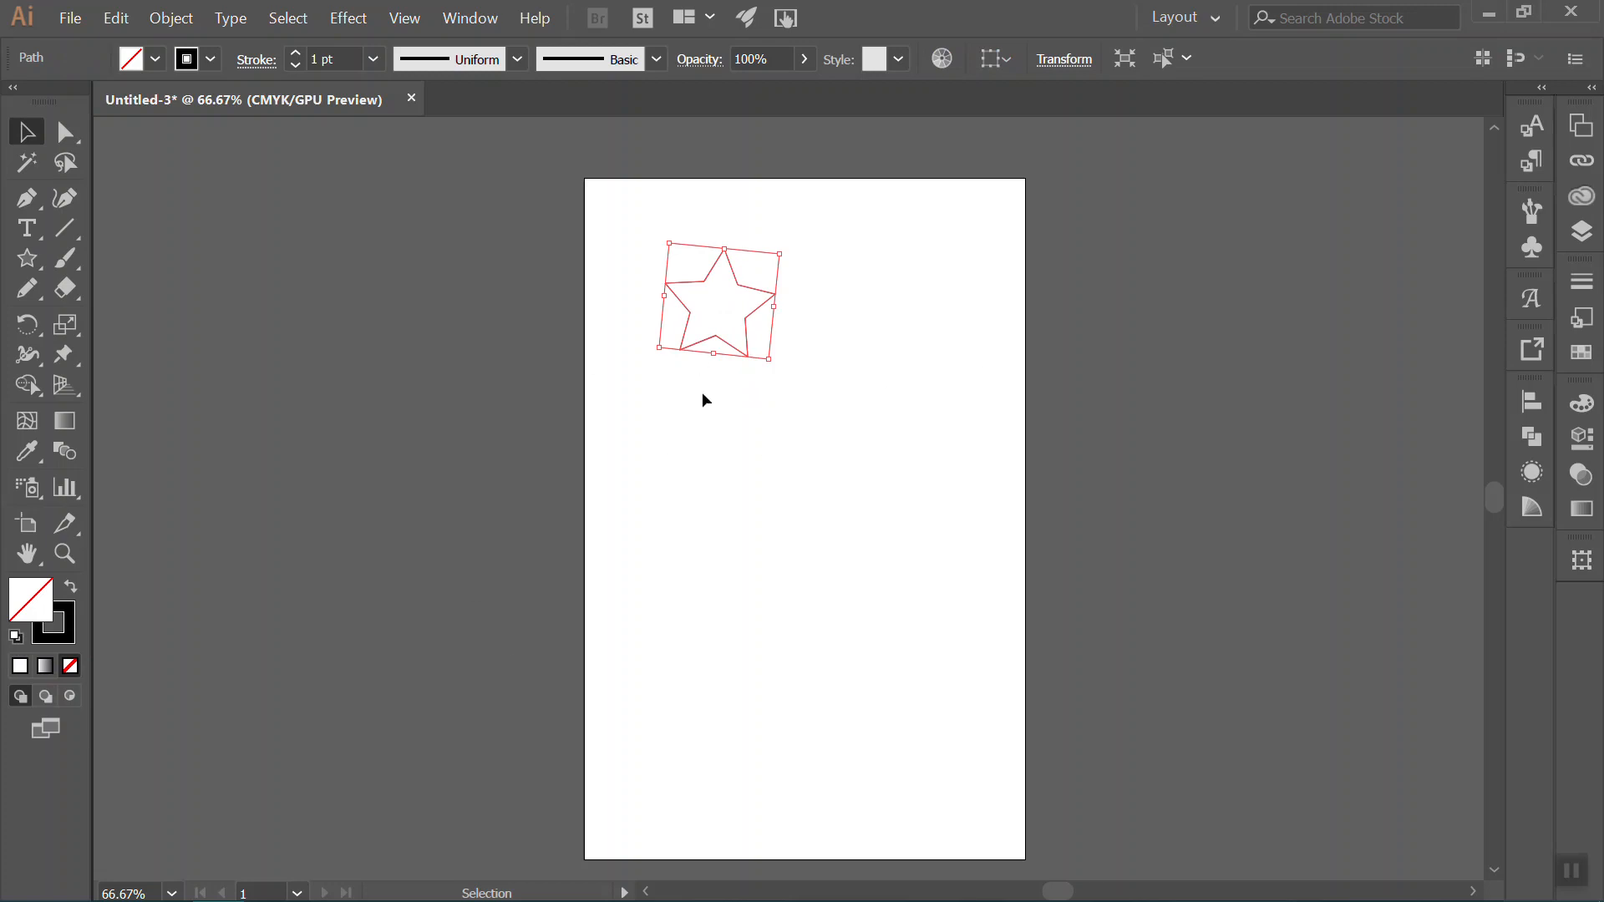
{"action": "left_click", "coordinate": [14, 265]}
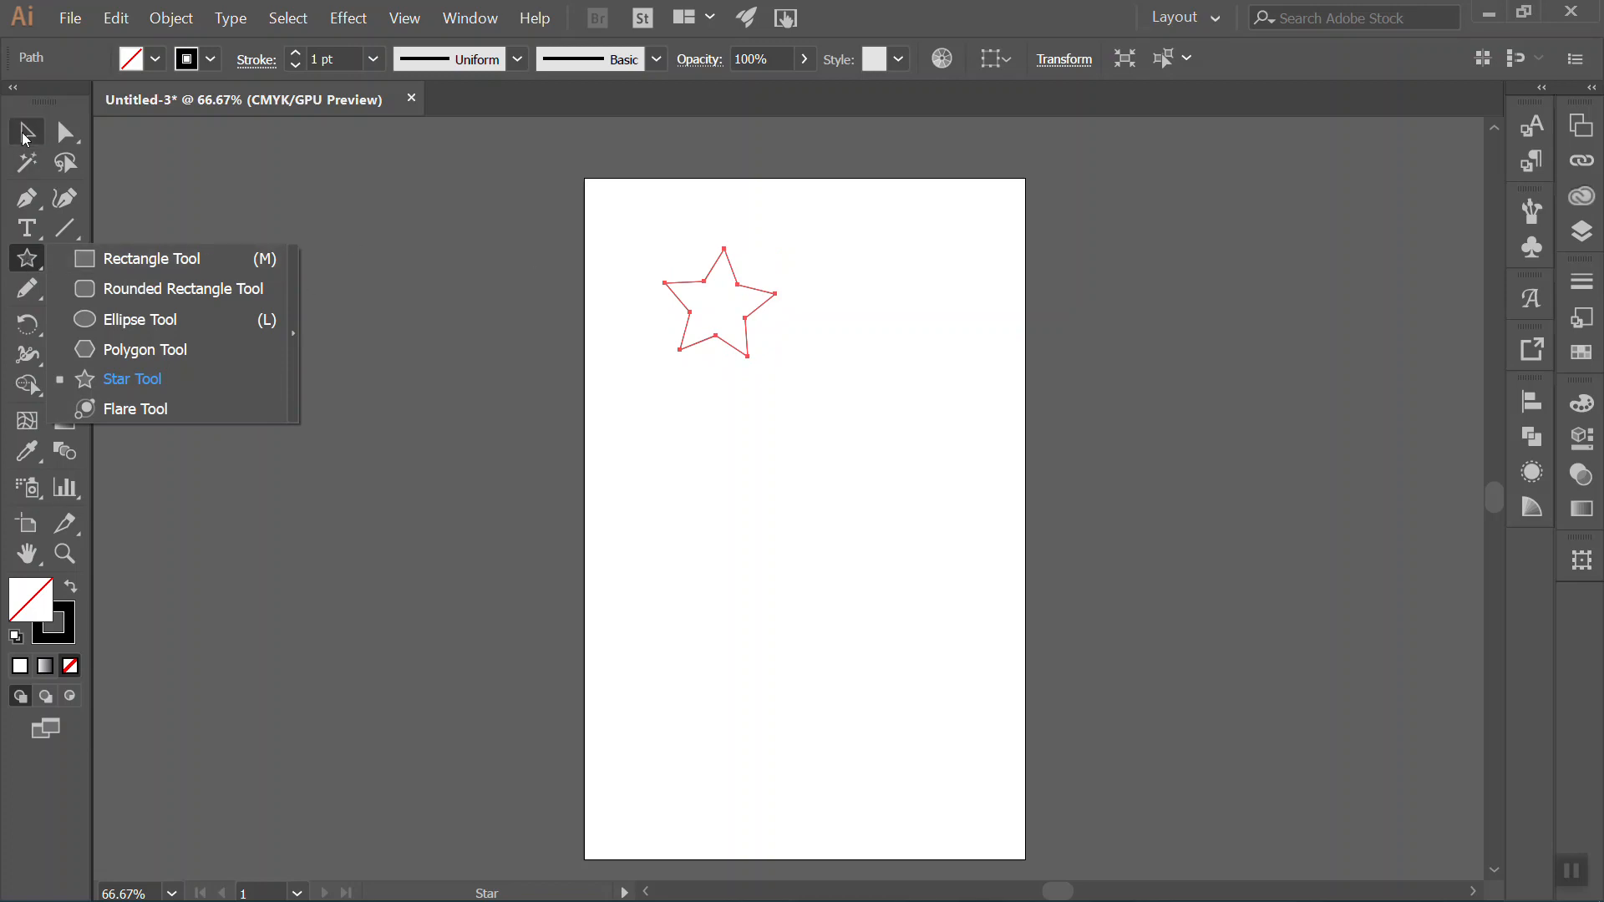
{"action": "left_click", "coordinate": [132, 378]}
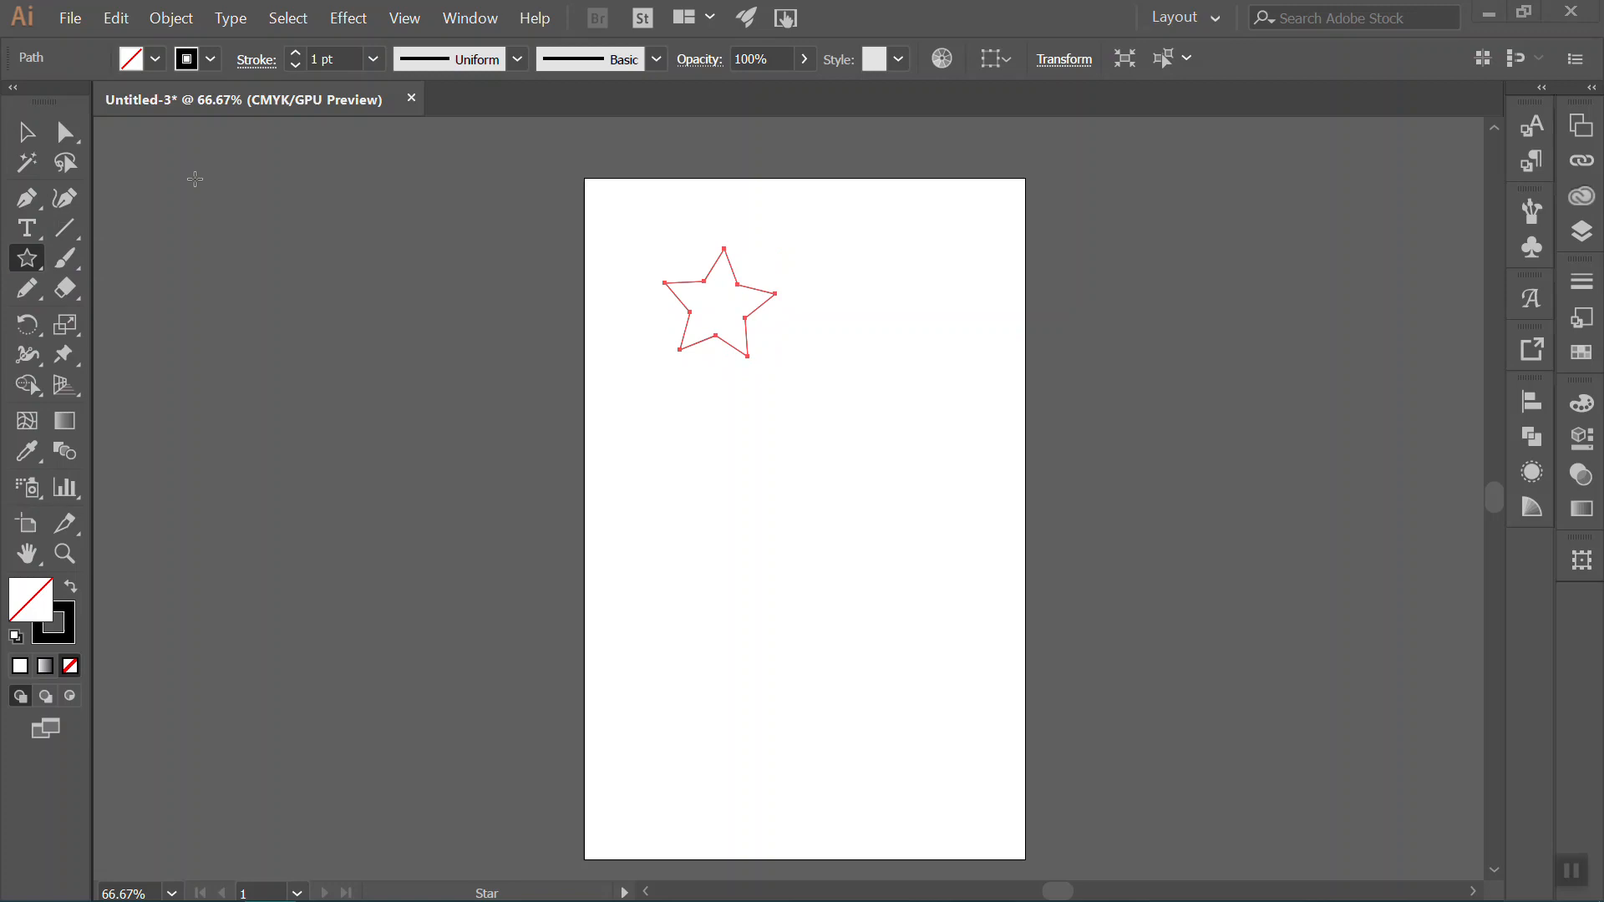
Fill the star with solid red #dd1717.
{"action": "double_click", "coordinate": [38, 604]}
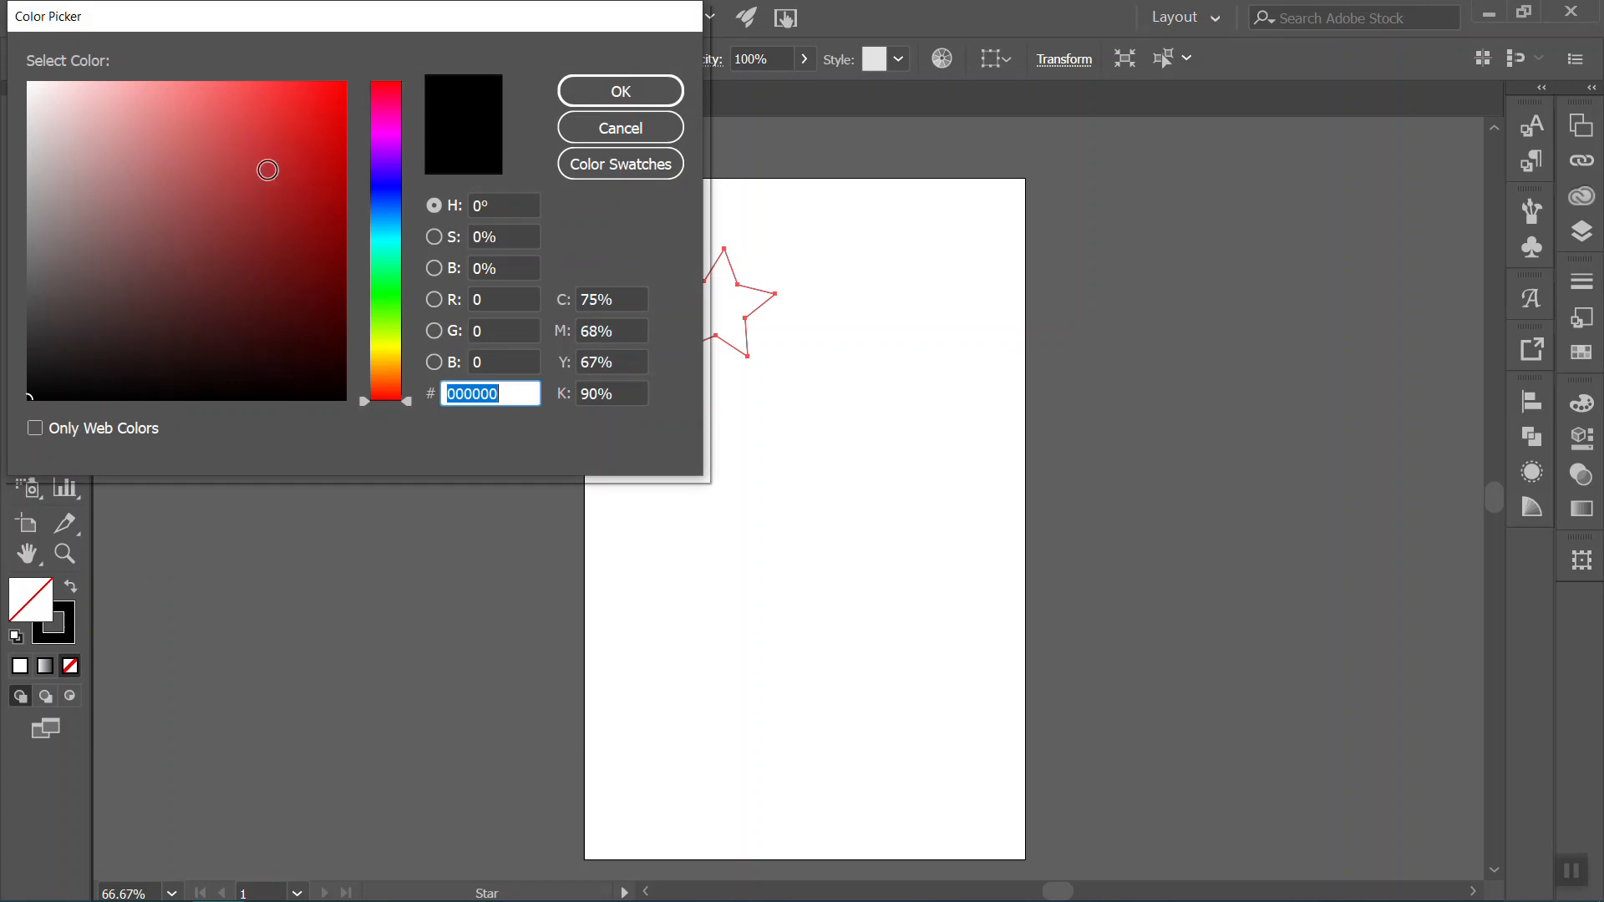
{"action": "left_click", "coordinate": [313, 123]}
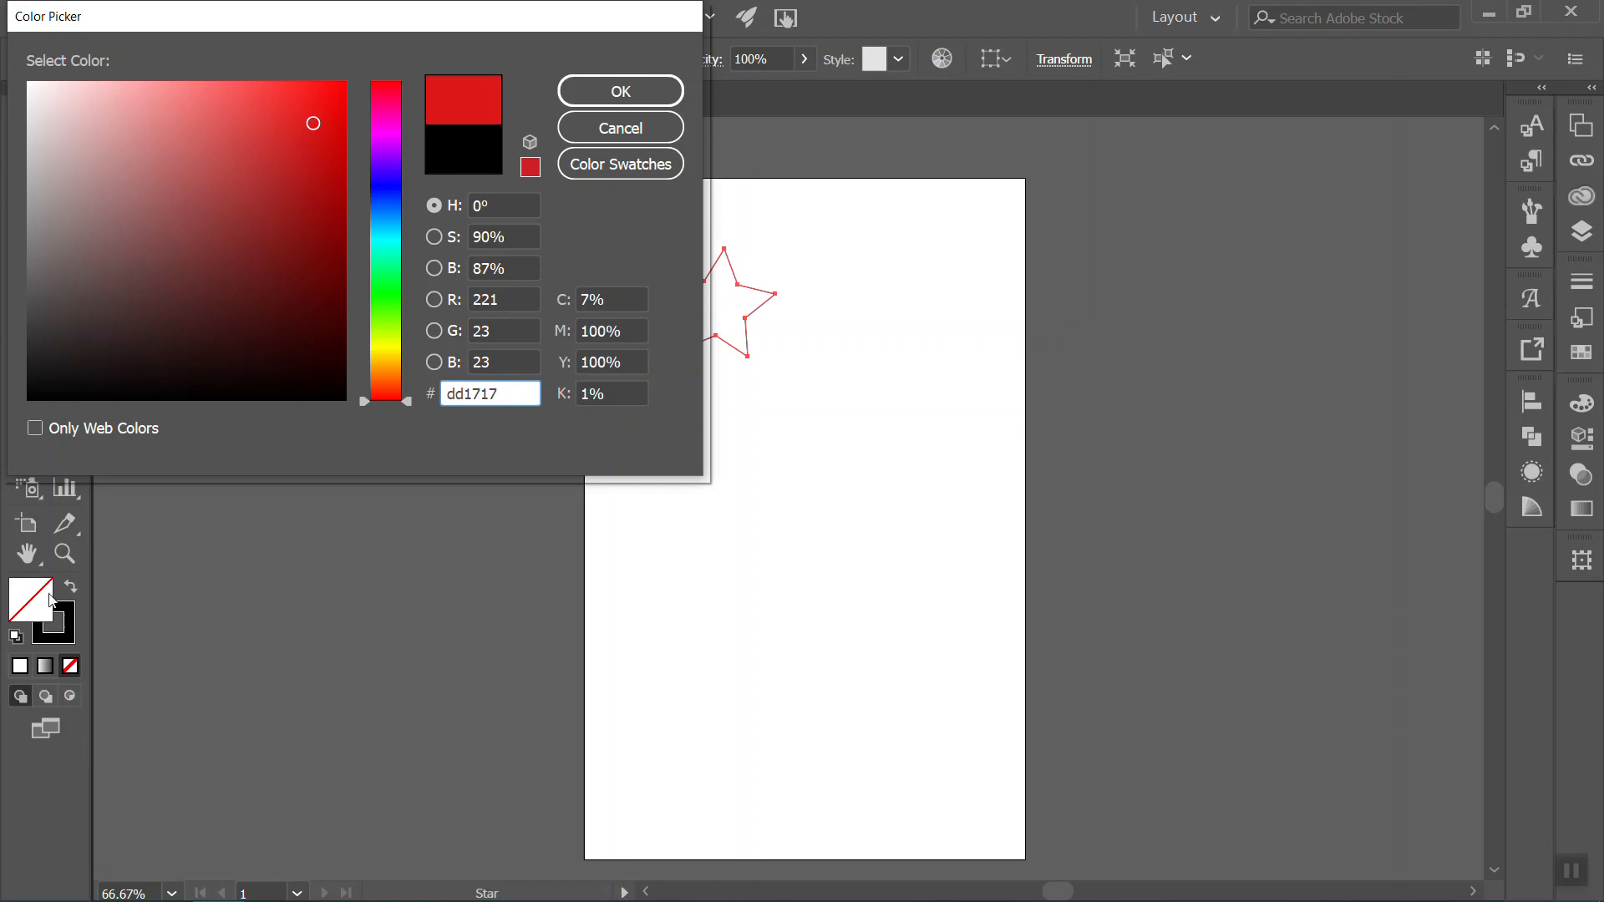
{"action": "left_click", "coordinate": [582, 94]}
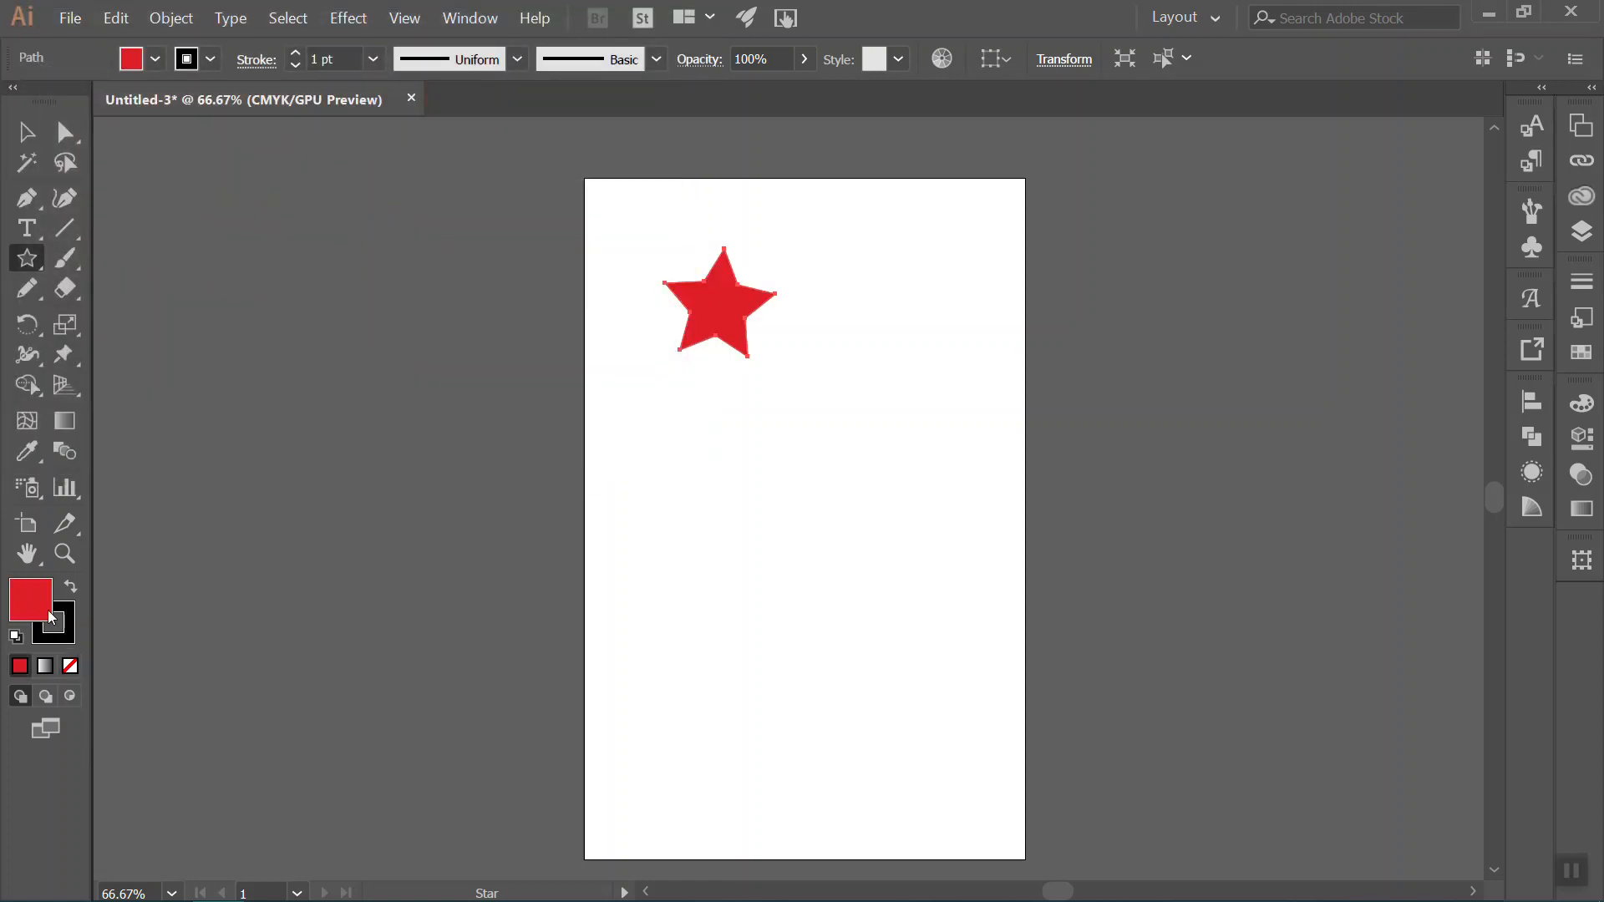
{"action": "left_click", "coordinate": [72, 621]}
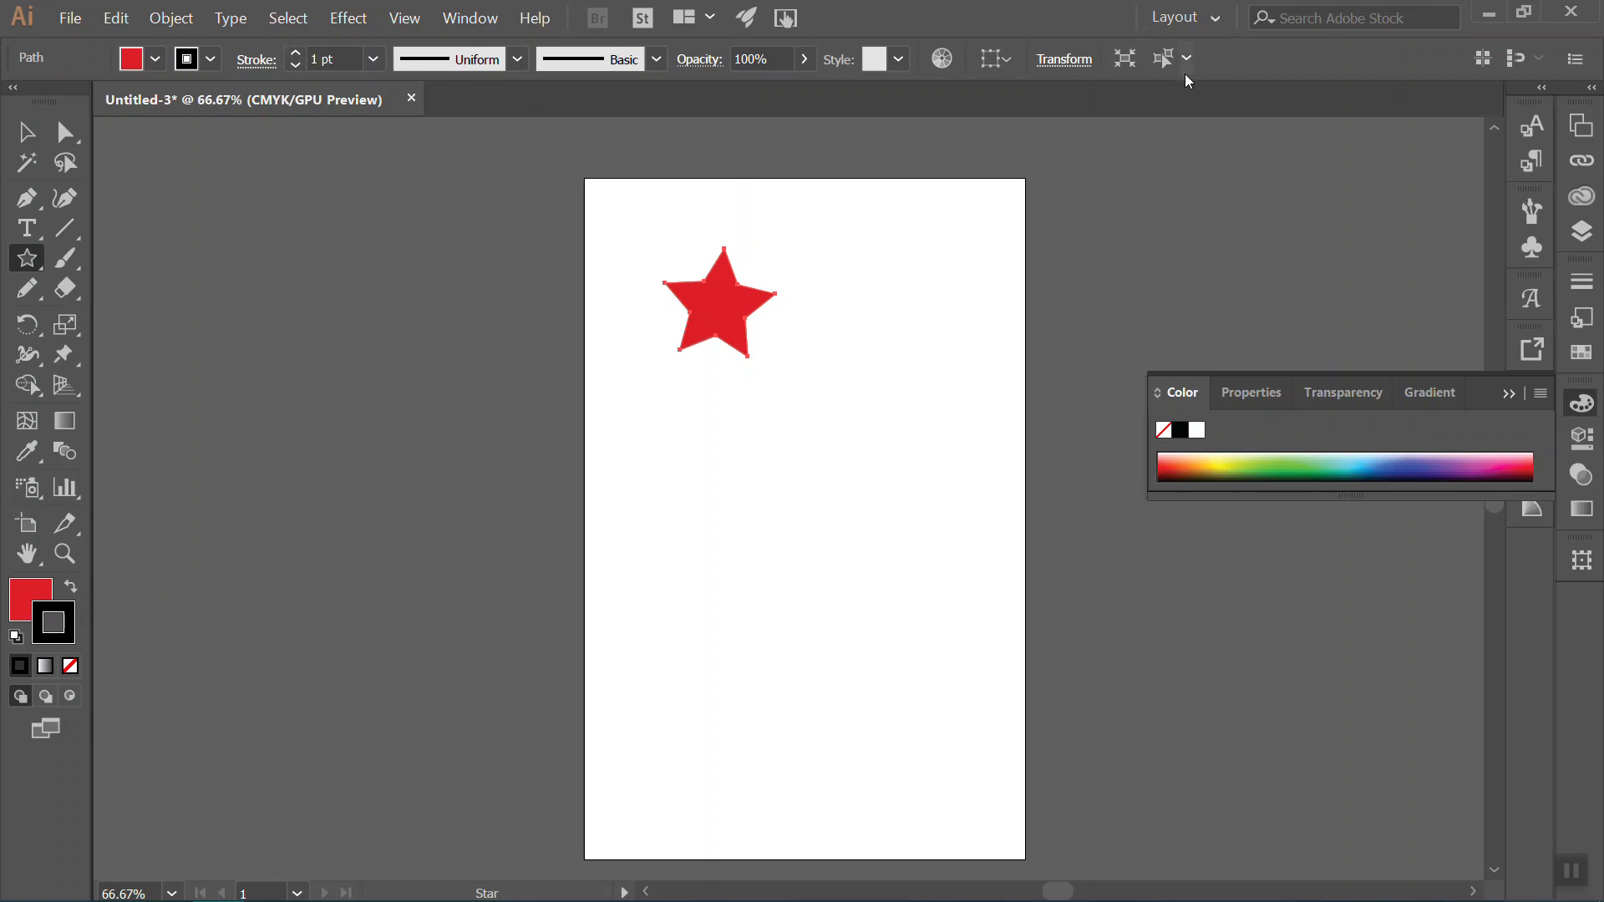
Raise the star's stroke weight from 1 pt to 5 pt.
{"action": "left_click", "coordinate": [296, 55]}
{"action": "left_click", "coordinate": [296, 55]}
{"action": "left_click", "coordinate": [296, 55]}
{"action": "left_click", "coordinate": [295, 55]}
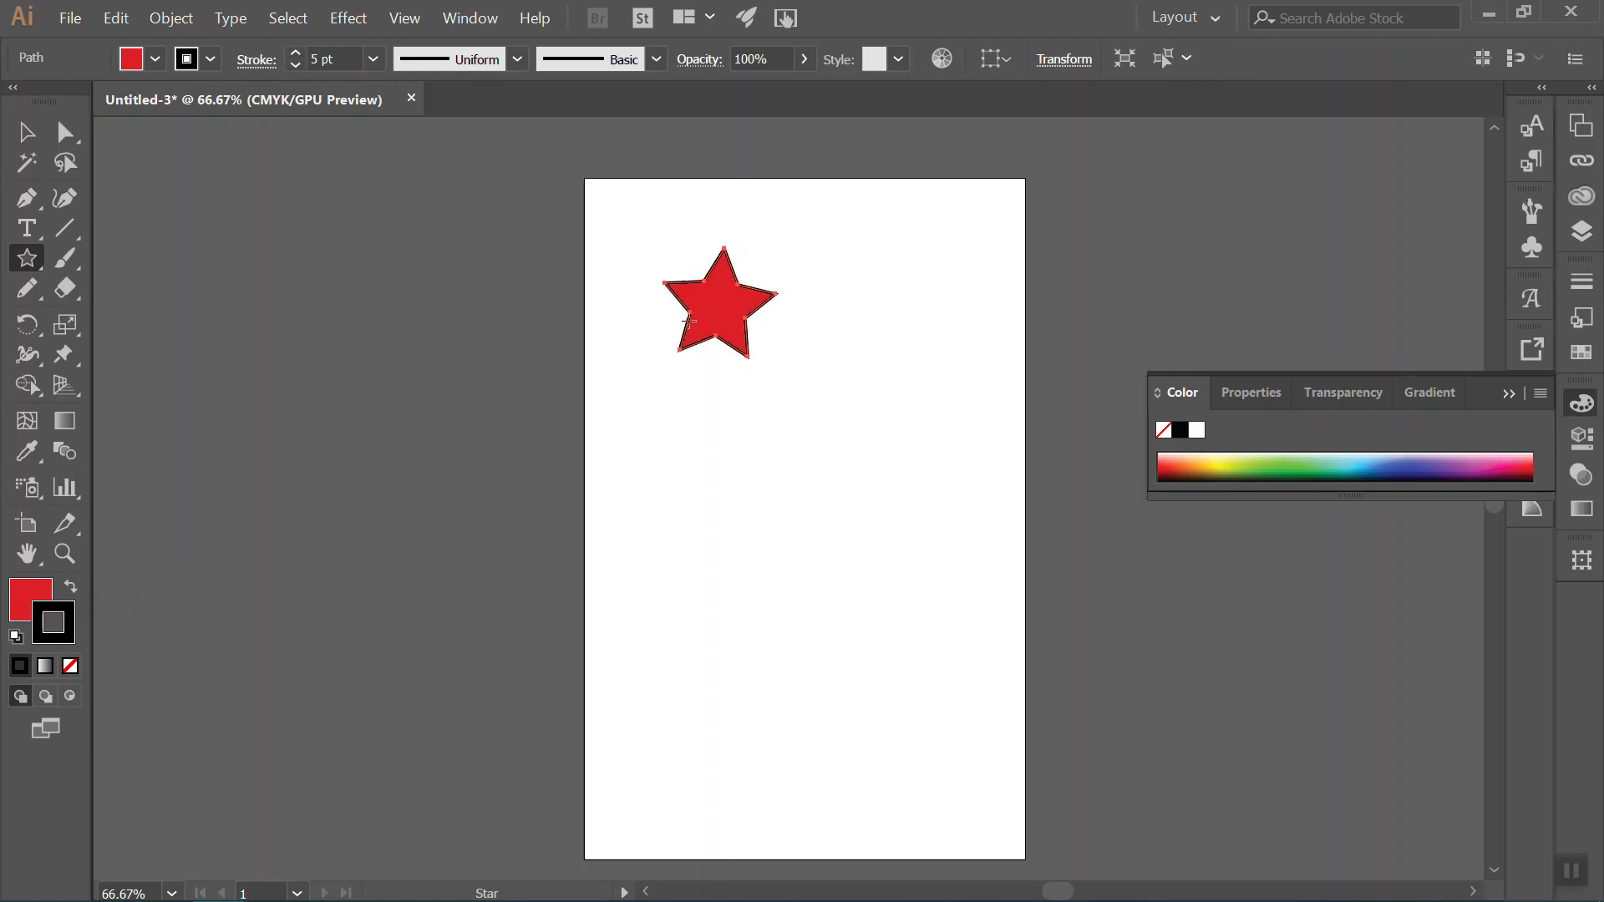
{"action": "left_click", "coordinate": [1214, 20]}
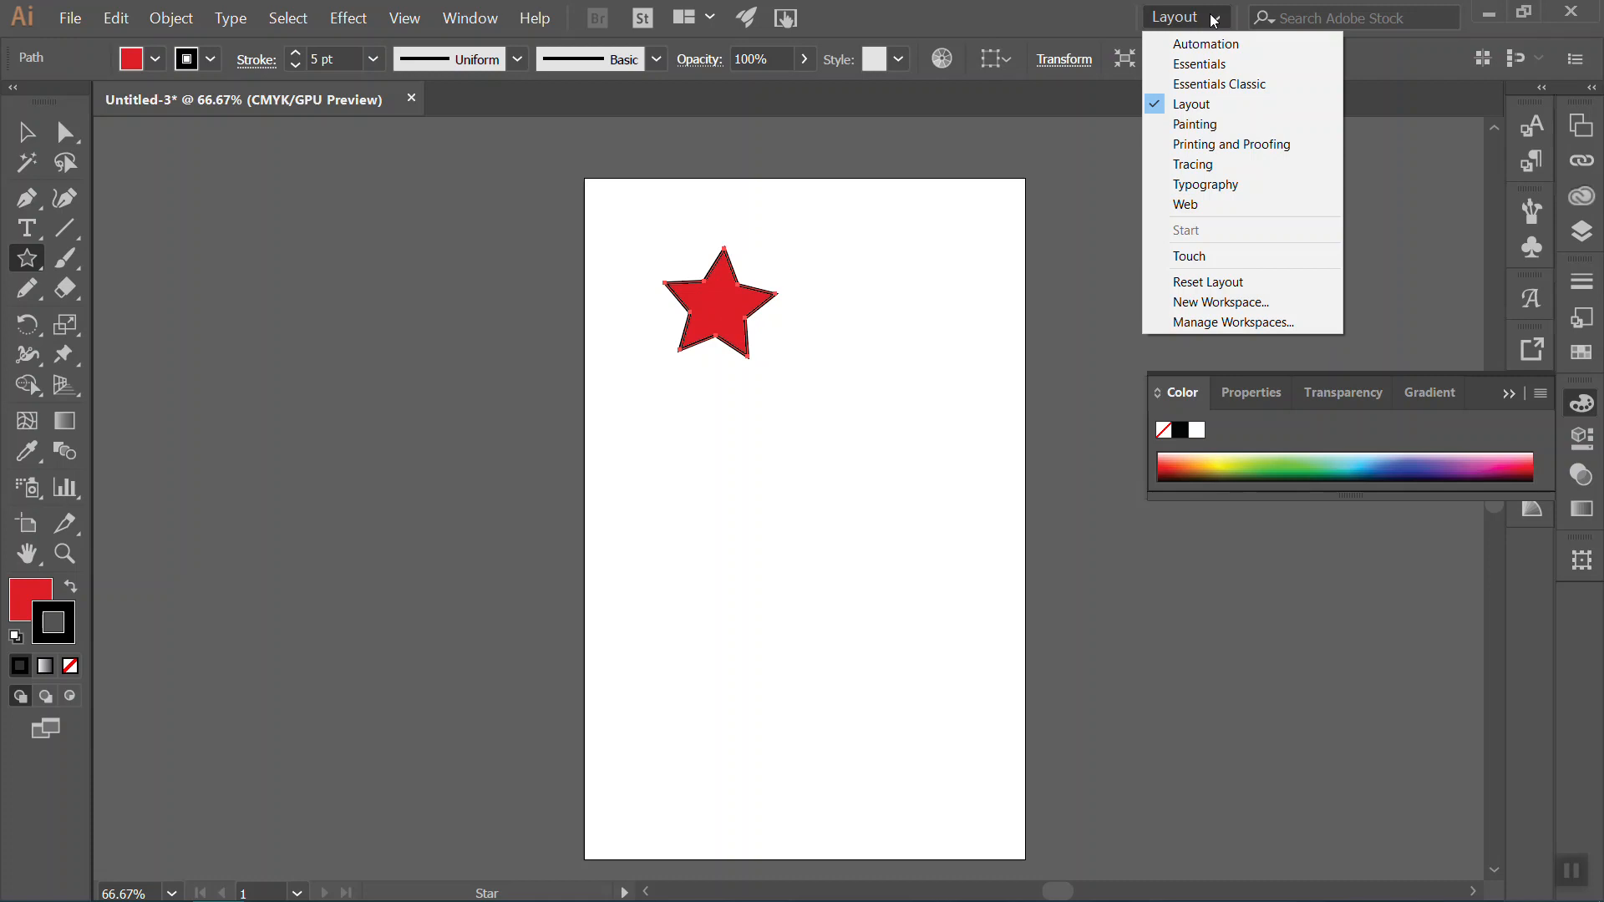
Switch the workspace to Essentials, then back to Layout.
{"action": "left_click", "coordinate": [1201, 65]}
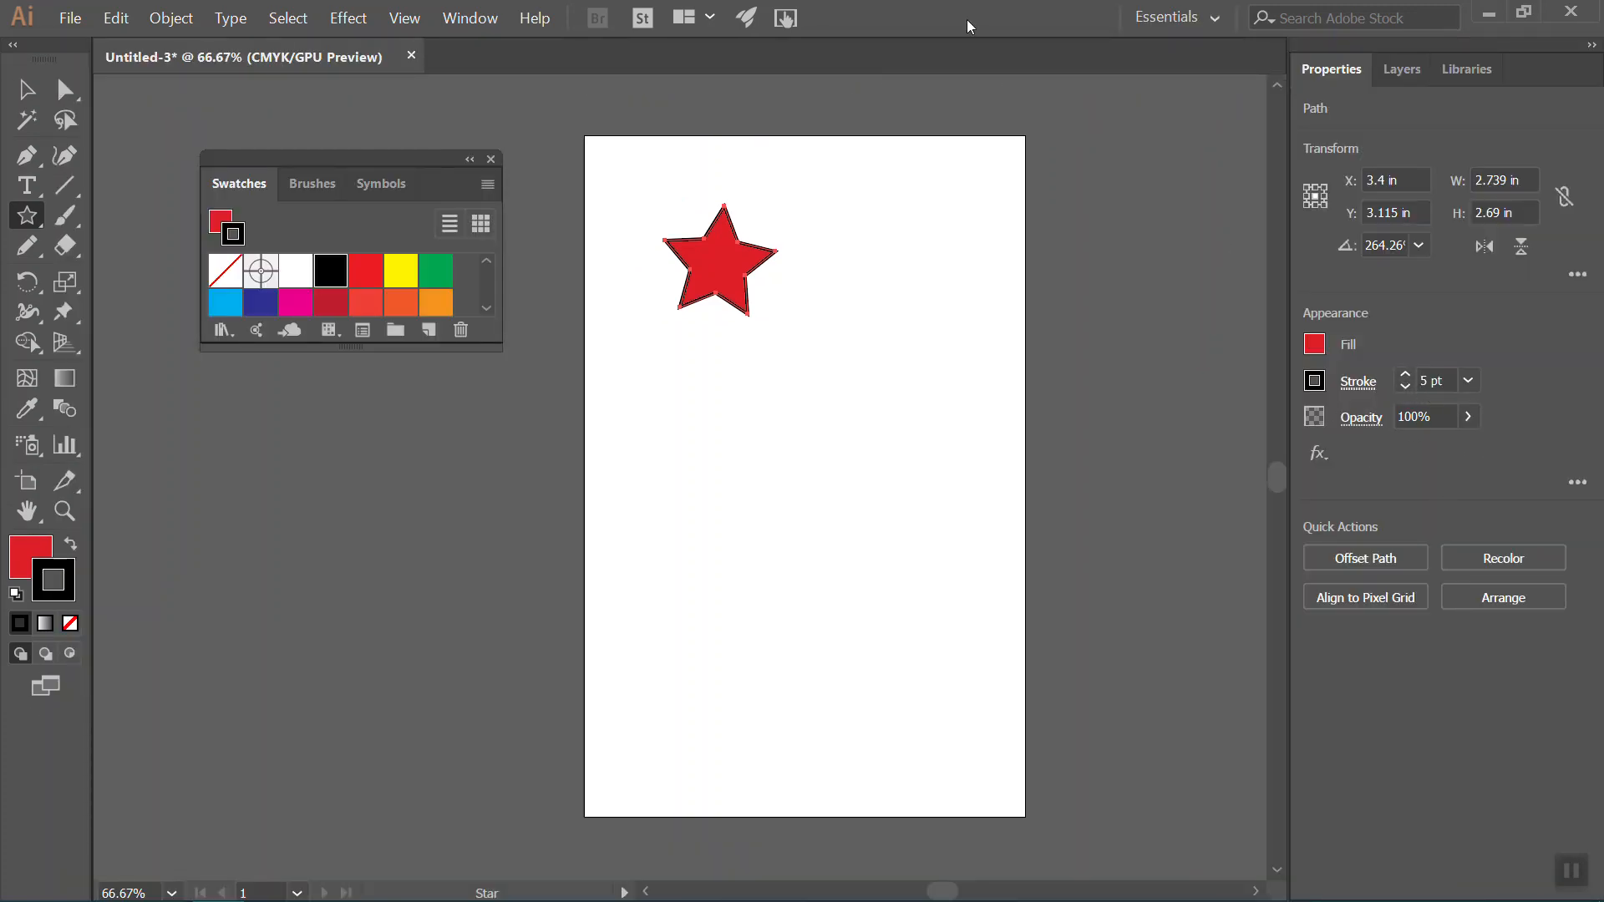
{"action": "left_click", "coordinate": [1178, 17]}
{"action": "left_click", "coordinate": [1218, 103]}
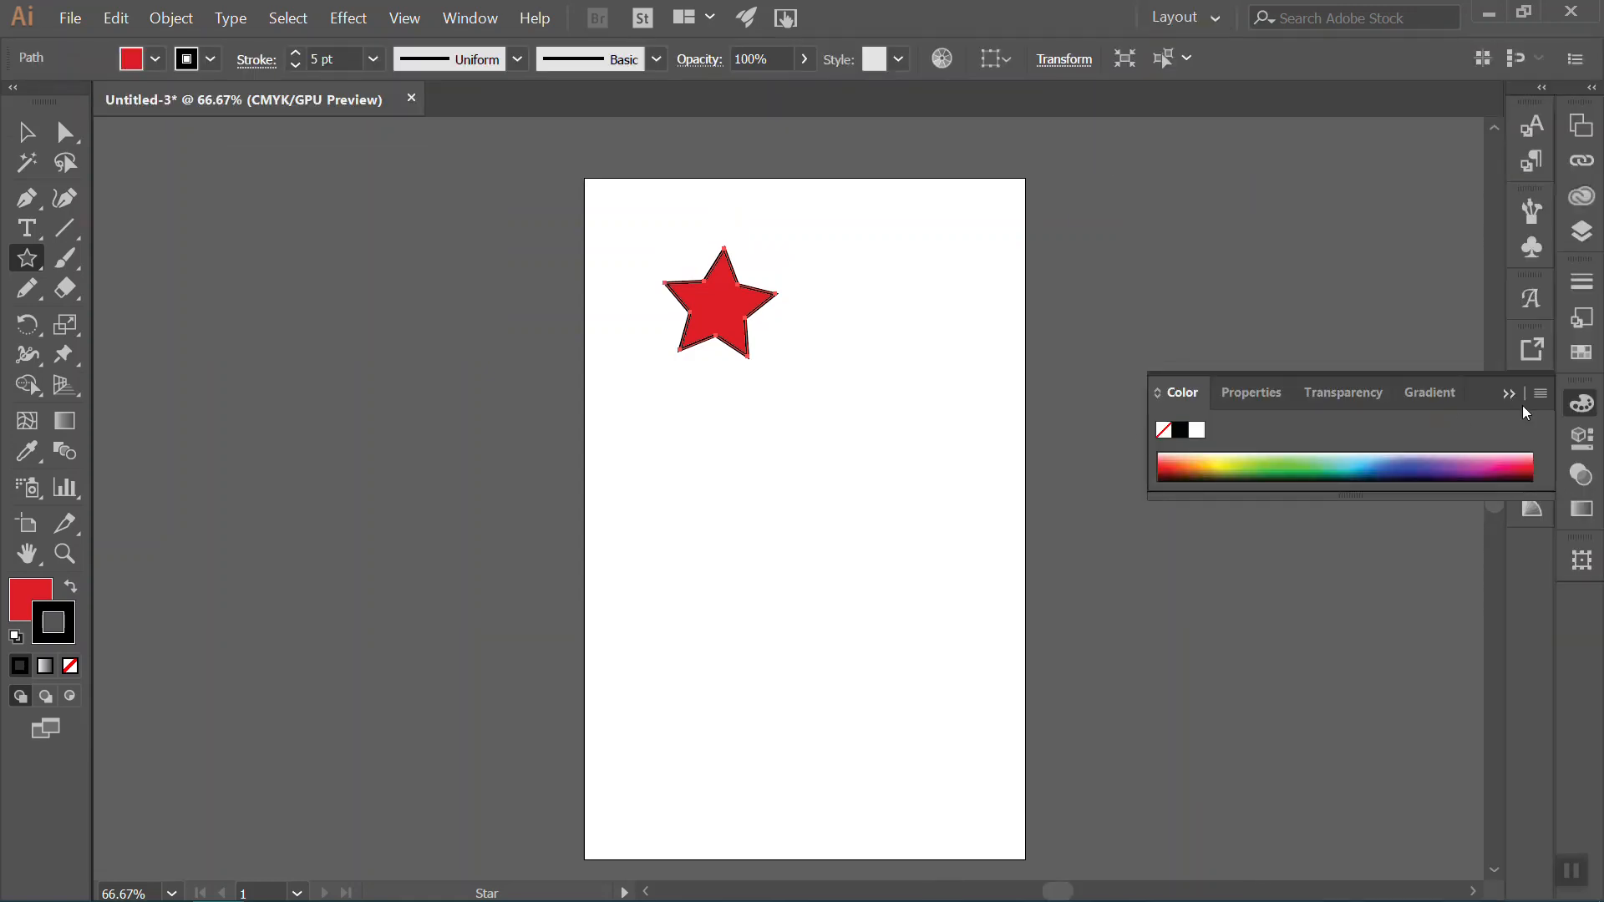
Collapse the Color panel and marquee-select the red star.
{"action": "left_click", "coordinate": [1509, 394]}
{"action": "left_click", "coordinate": [26, 131]}
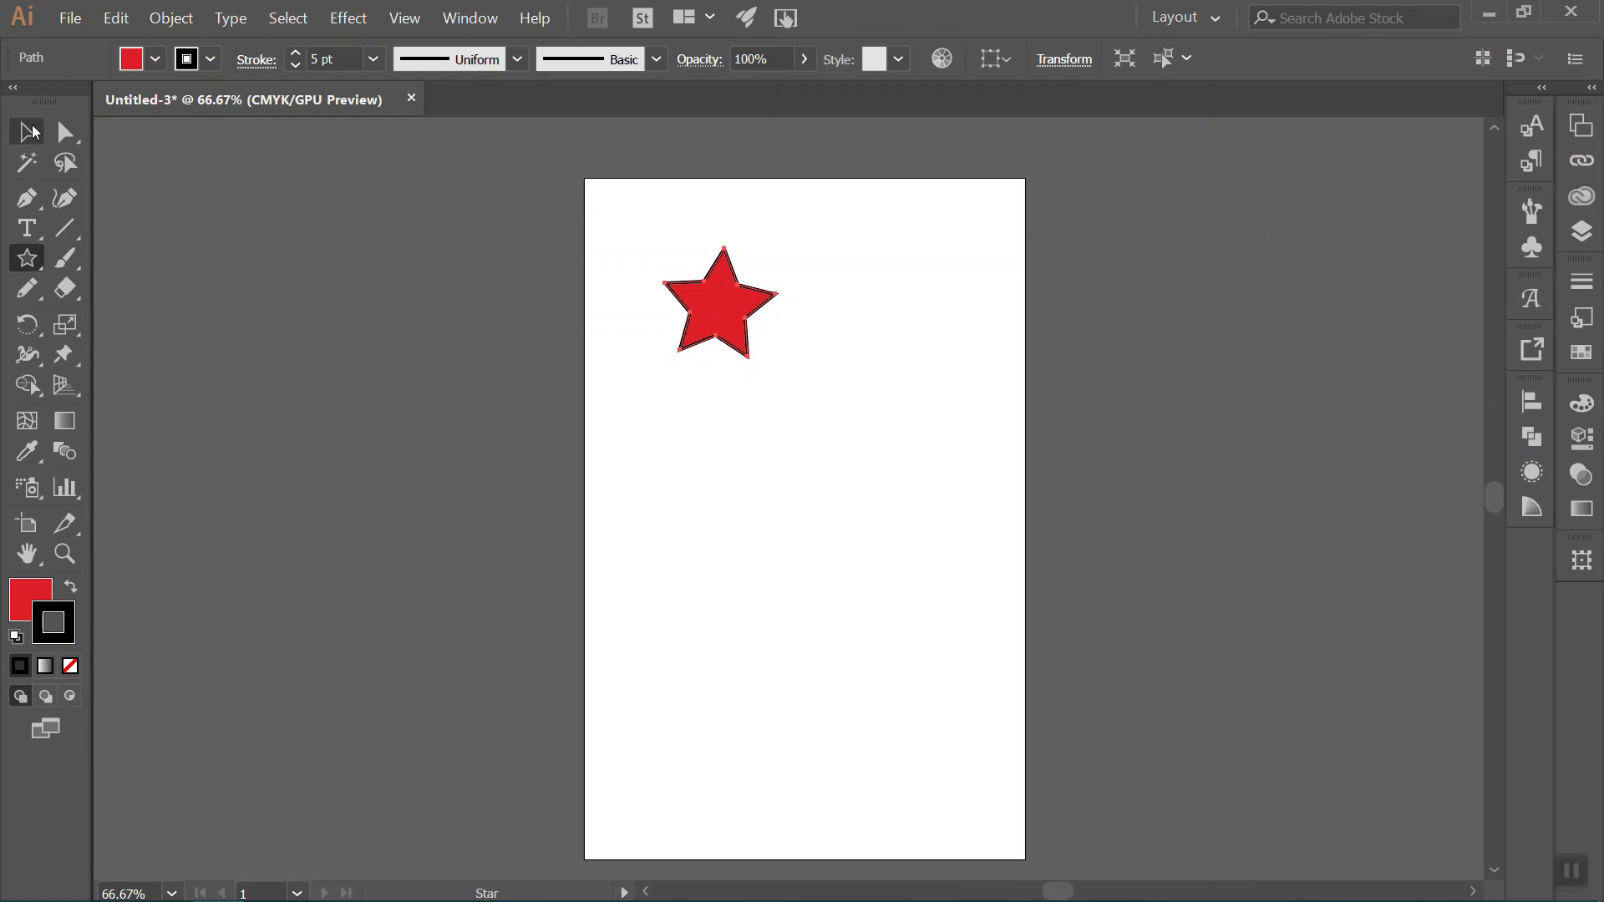
{"action": "left_click_drag", "start_coordinate": [840, 441], "coordinate": [594, 199]}
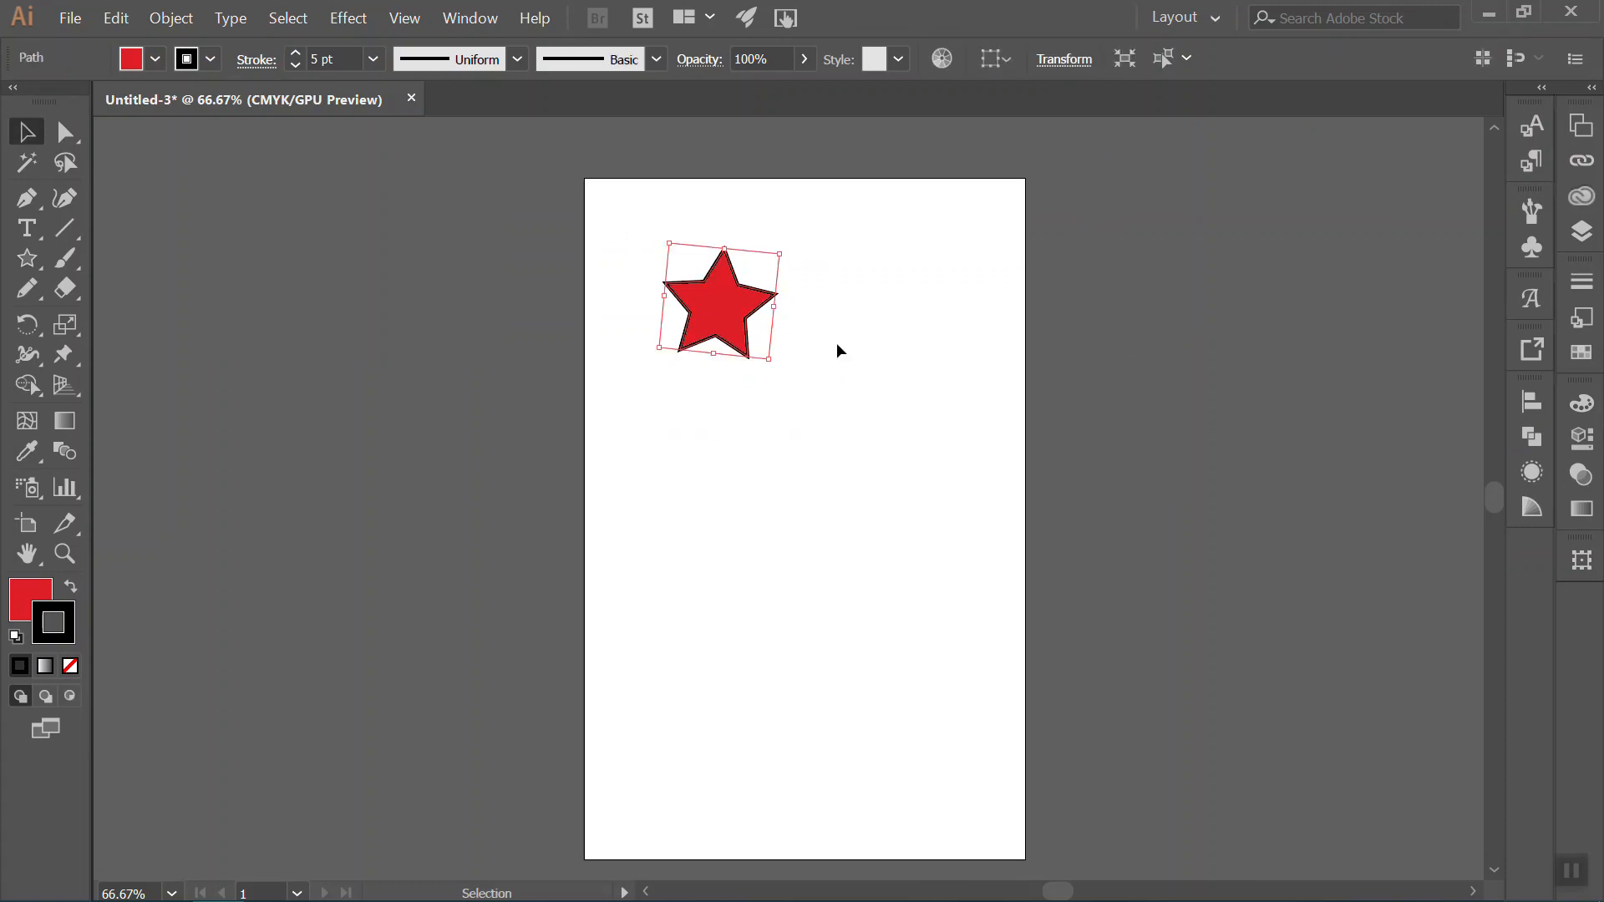
Turn the red star into a pattern swatch with Object > Pattern > Make and confirm the notice.
{"action": "left_click", "coordinate": [149, 20]}
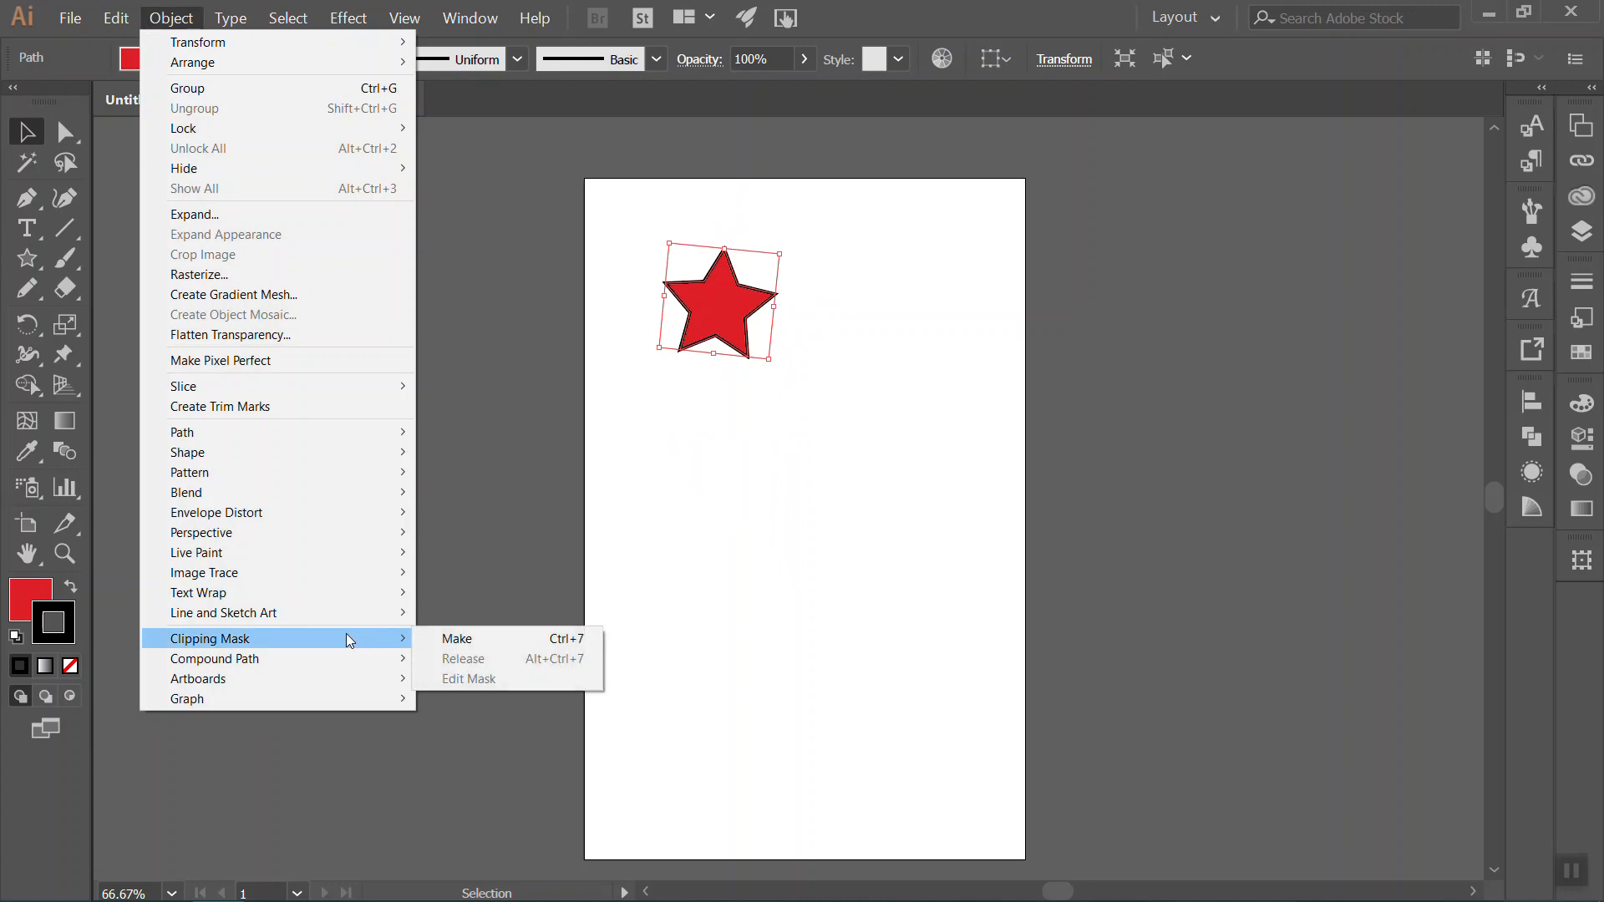
{"action": "mouse_move", "coordinate": [292, 473]}
{"action": "left_click", "coordinate": [443, 476]}
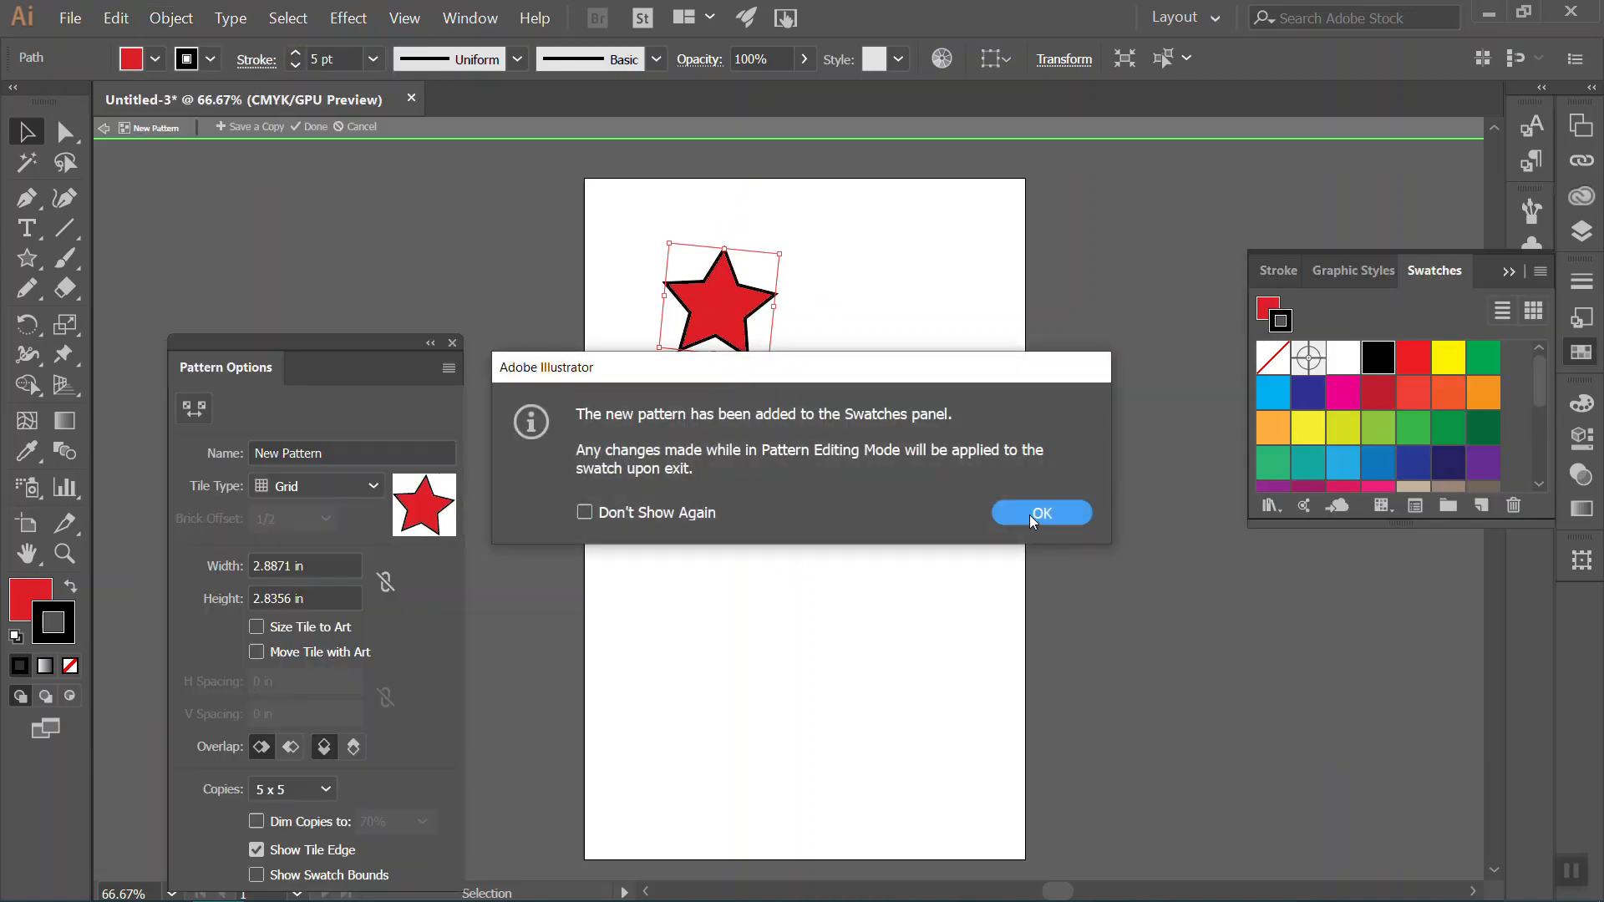
{"action": "left_click", "coordinate": [1041, 513]}
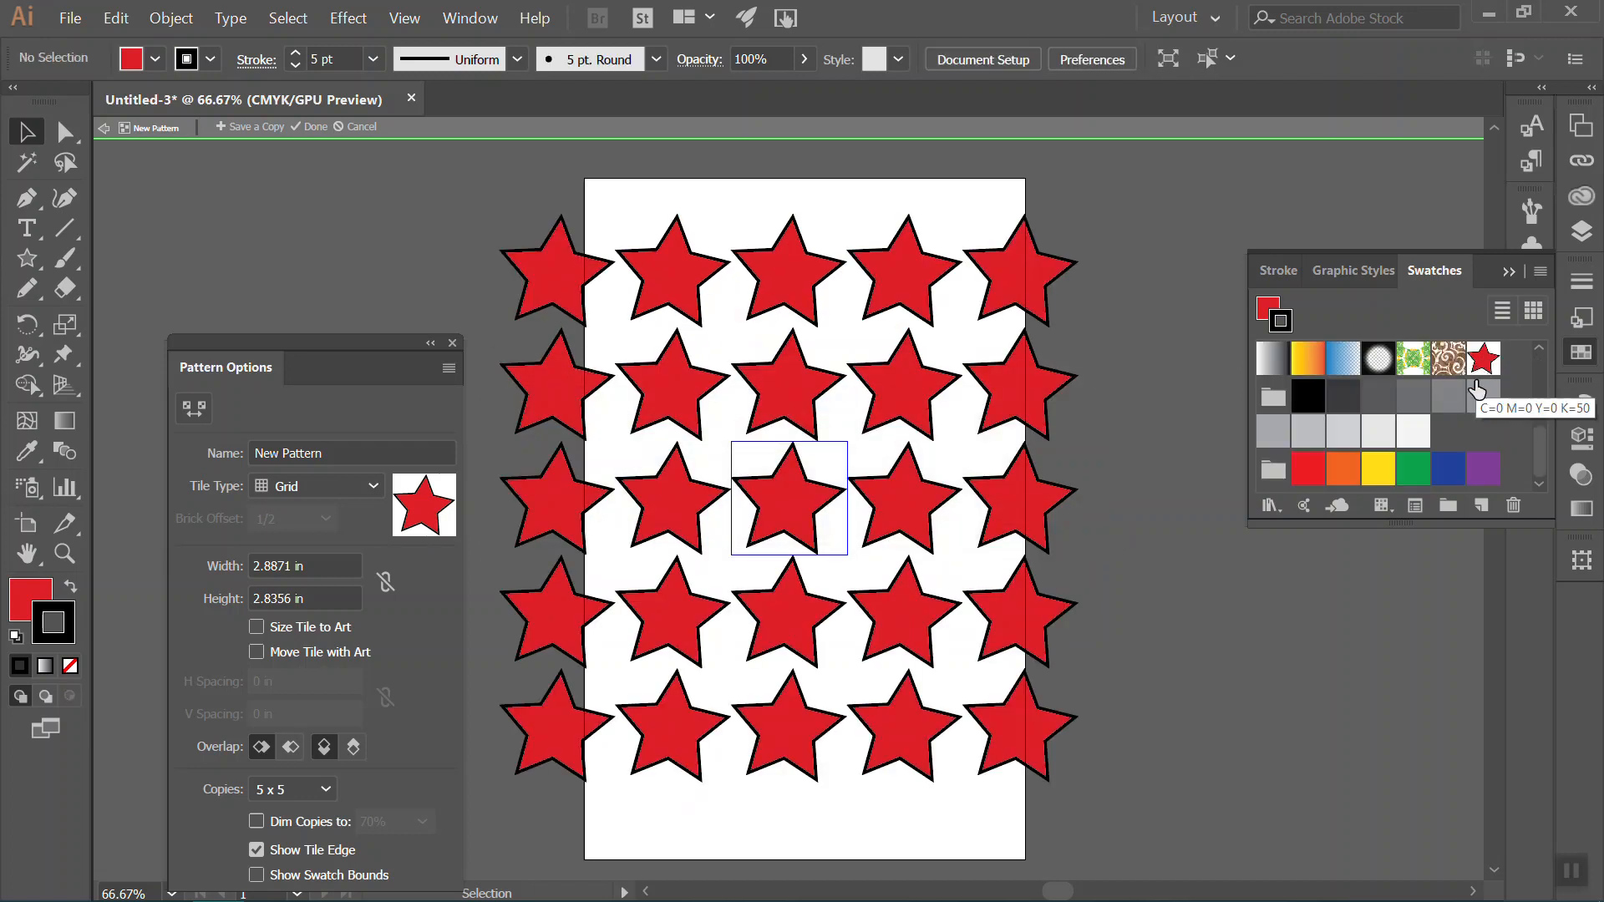
{"action": "scroll", "coordinate": [1475, 386], "scroll_direction": "up", "scroll_amount": 5}
{"action": "scroll", "coordinate": [1475, 386], "scroll_direction": "down", "scroll_amount": 2}
{"action": "scroll", "coordinate": [1477, 384], "scroll_direction": "down", "scroll_amount": 2}
{"action": "scroll", "coordinate": [1475, 382], "scroll_direction": "up", "scroll_amount": 6}
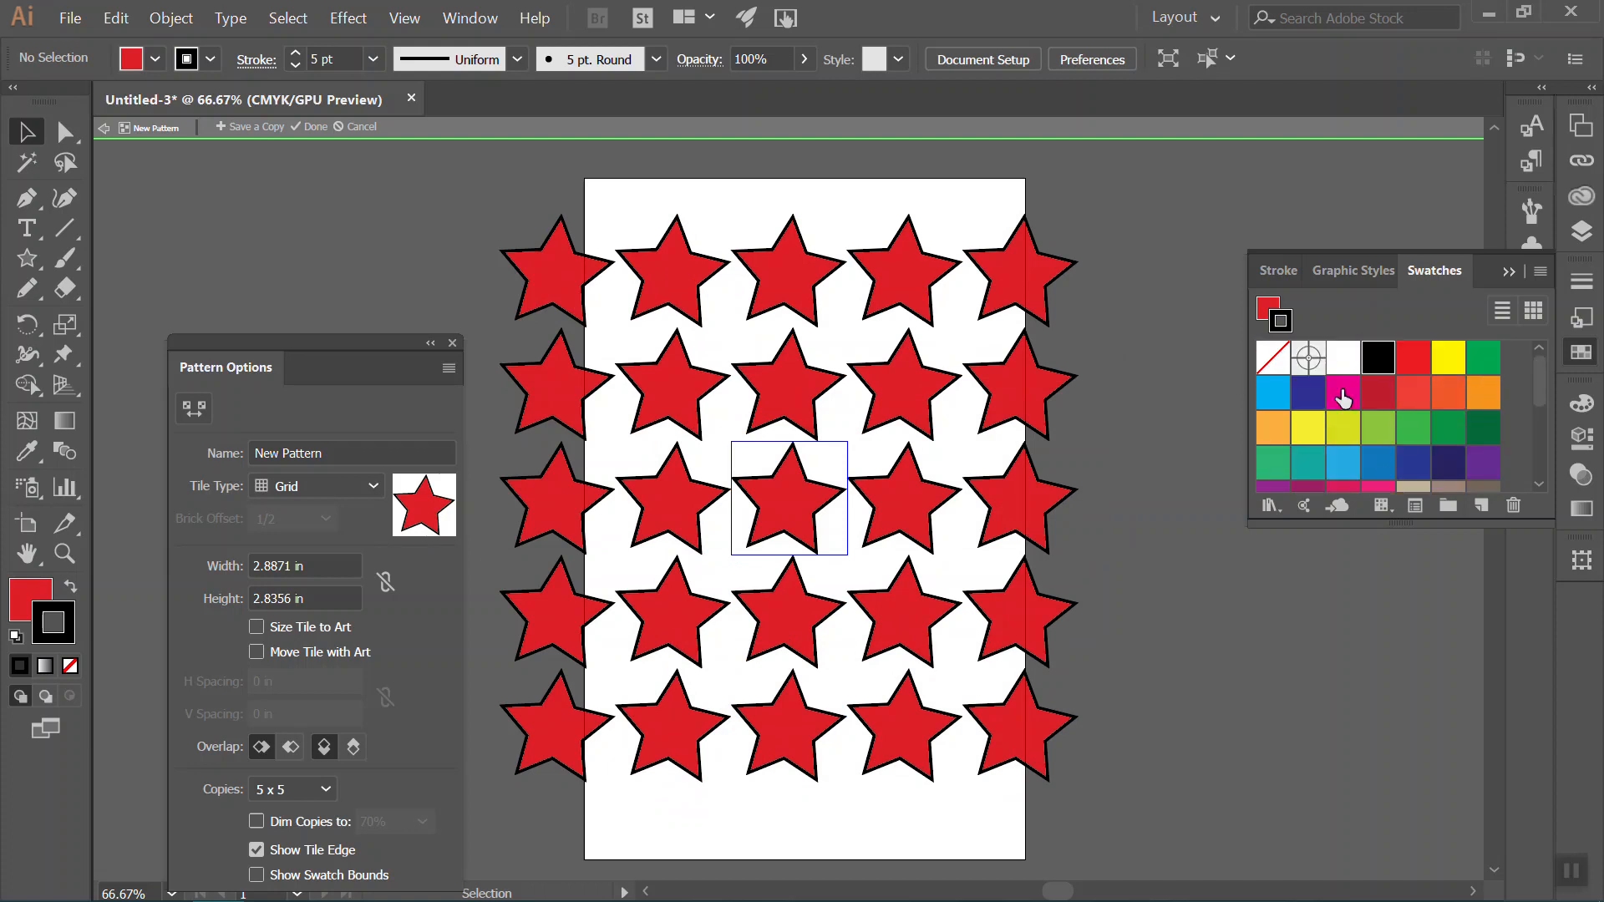
{"action": "scroll", "coordinate": [1420, 434], "scroll_direction": "down", "scroll_amount": 3}
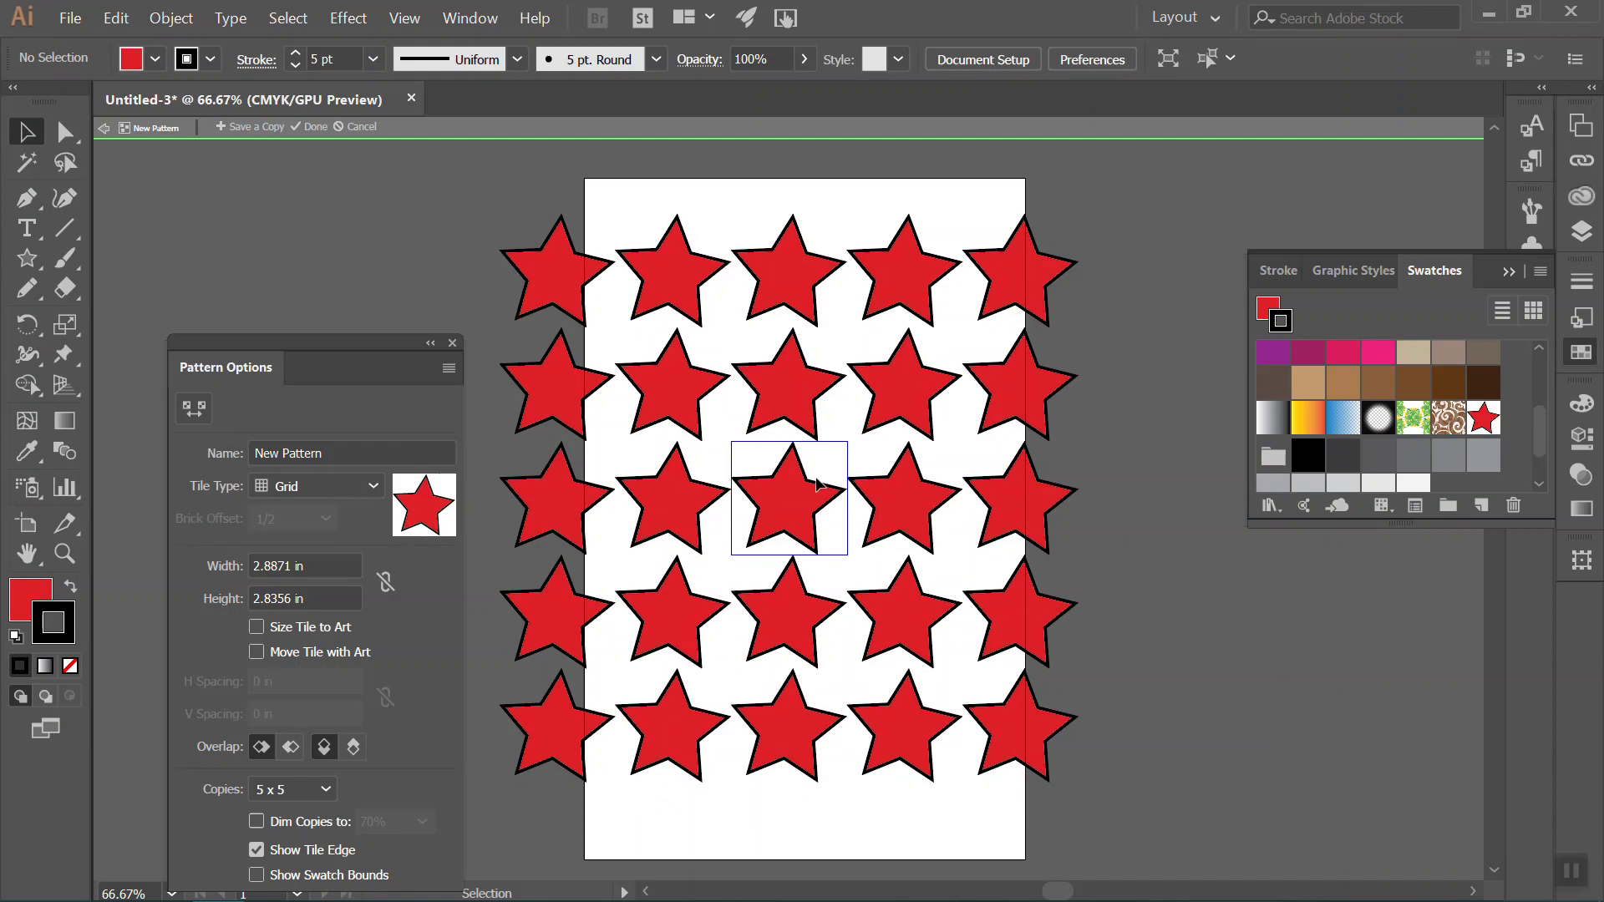
Try Brick by Row, then settle on Brick by Column tiling with a 1/2 offset.
{"action": "left_click_drag", "start_coordinate": [353, 351], "coordinate": [362, 209]}
{"action": "left_click", "coordinate": [341, 344]}
{"action": "left_click", "coordinate": [341, 344]}
{"action": "left_click", "coordinate": [341, 344]}
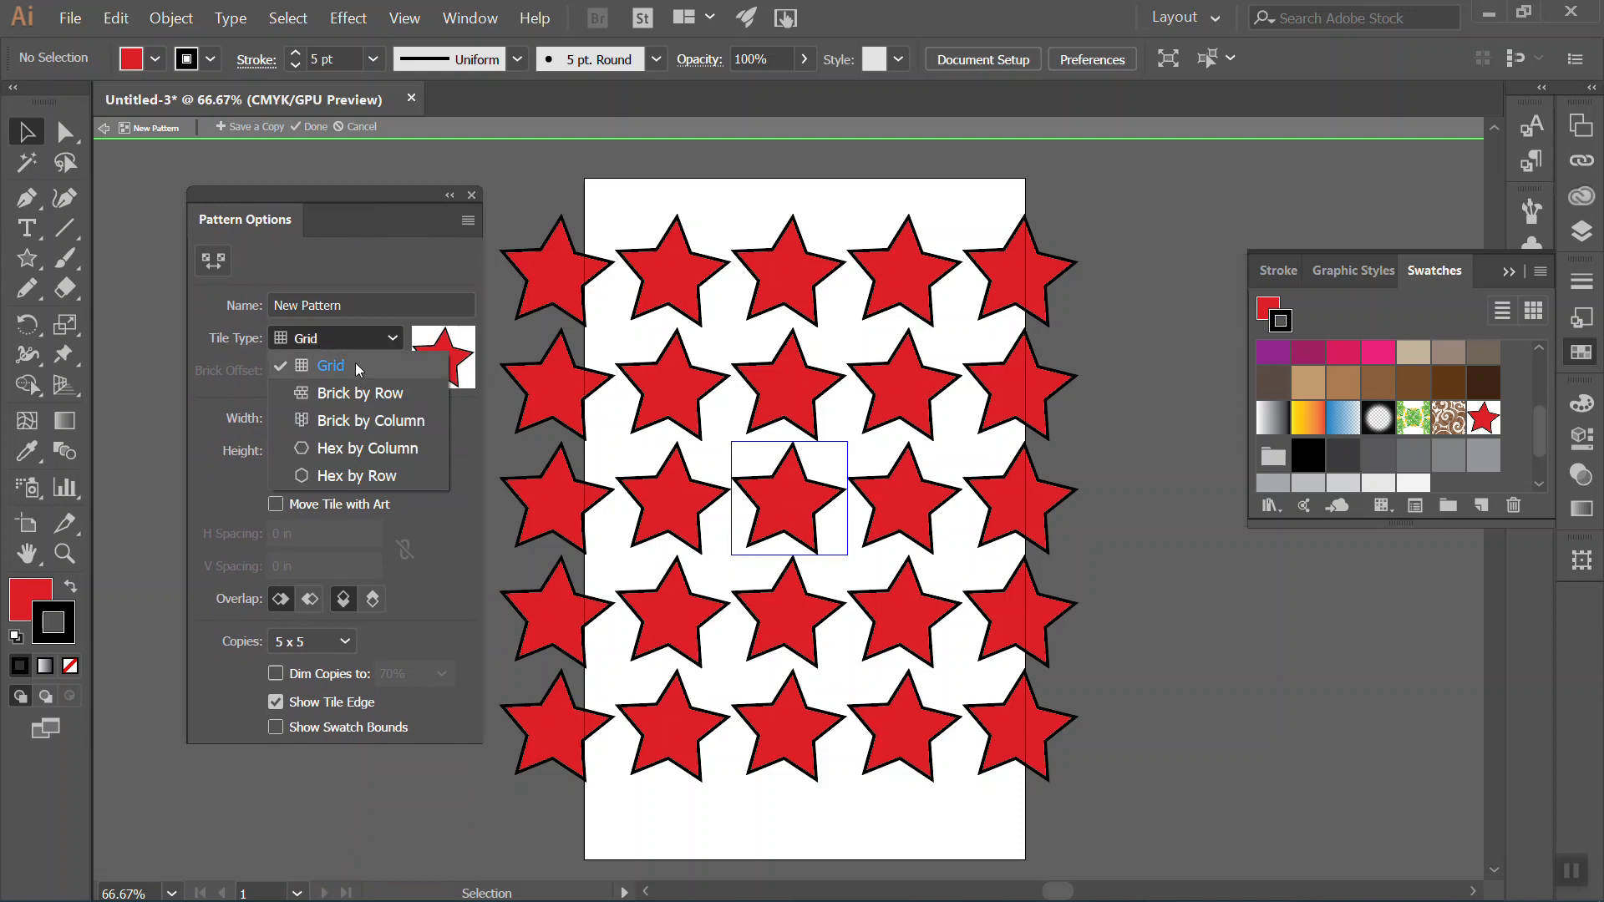
{"action": "left_click", "coordinate": [358, 395]}
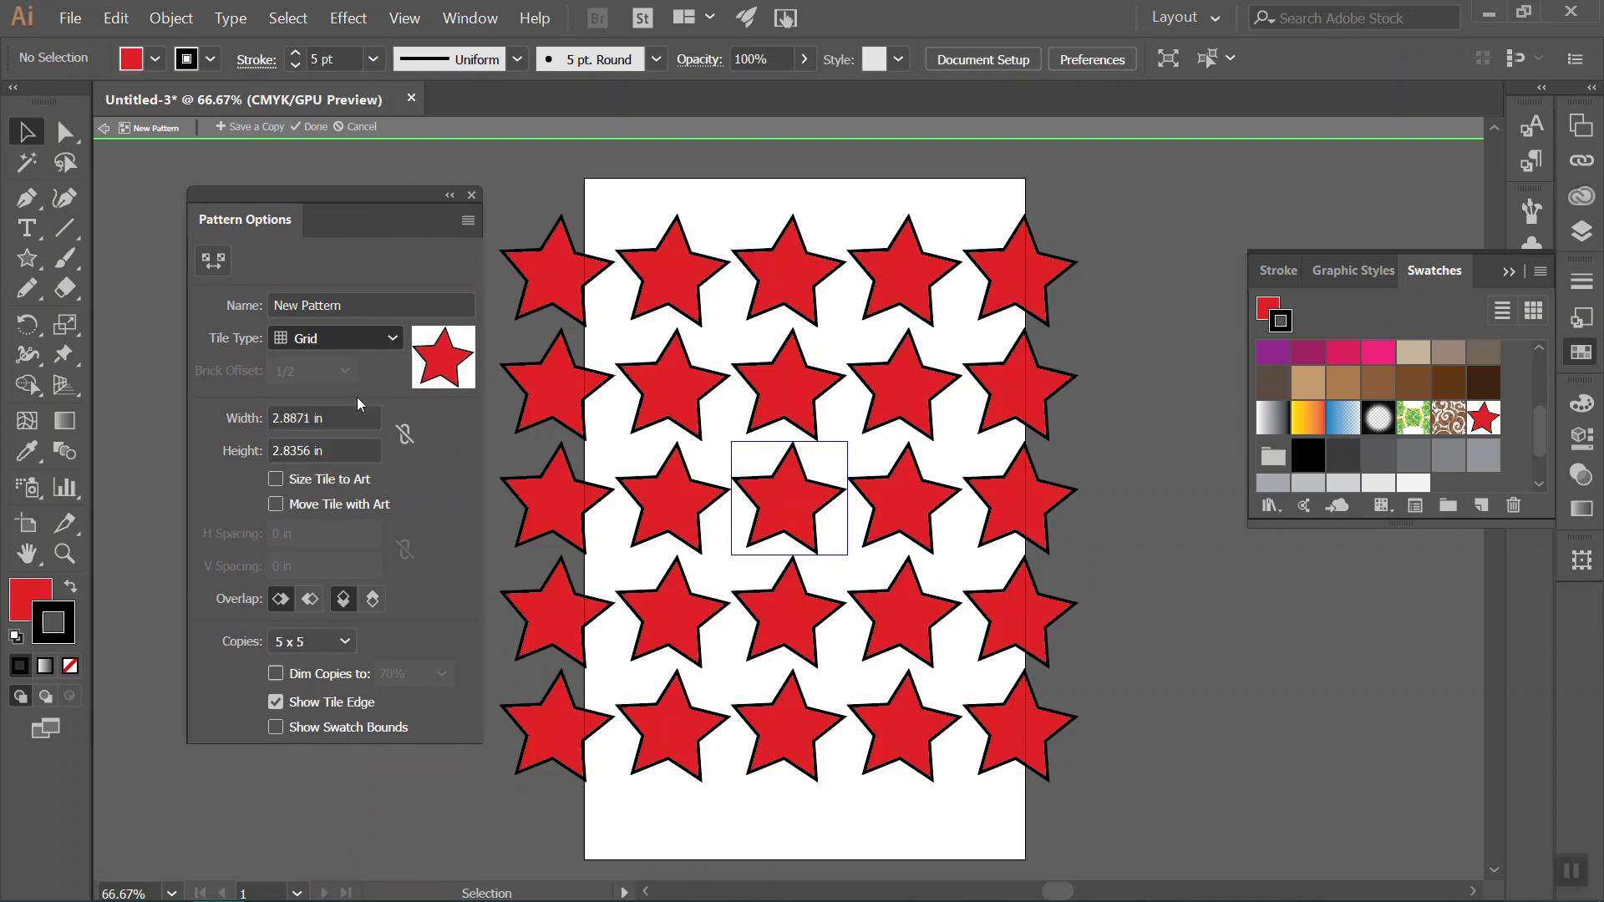
{"action": "left_click", "coordinate": [359, 338]}
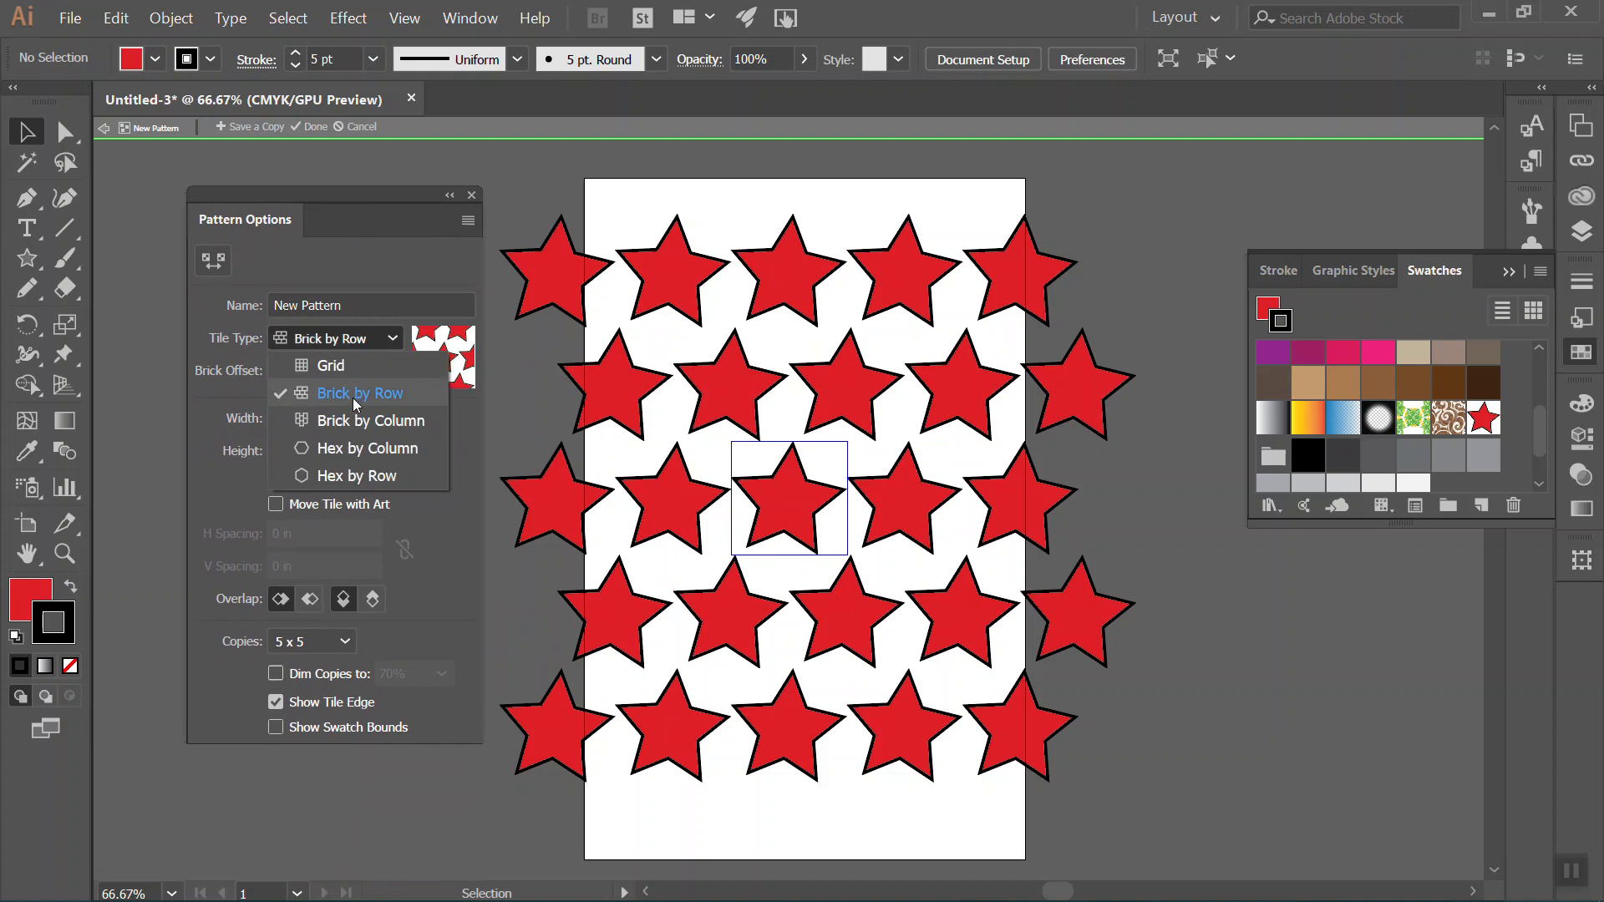
{"action": "left_click", "coordinate": [351, 380]}
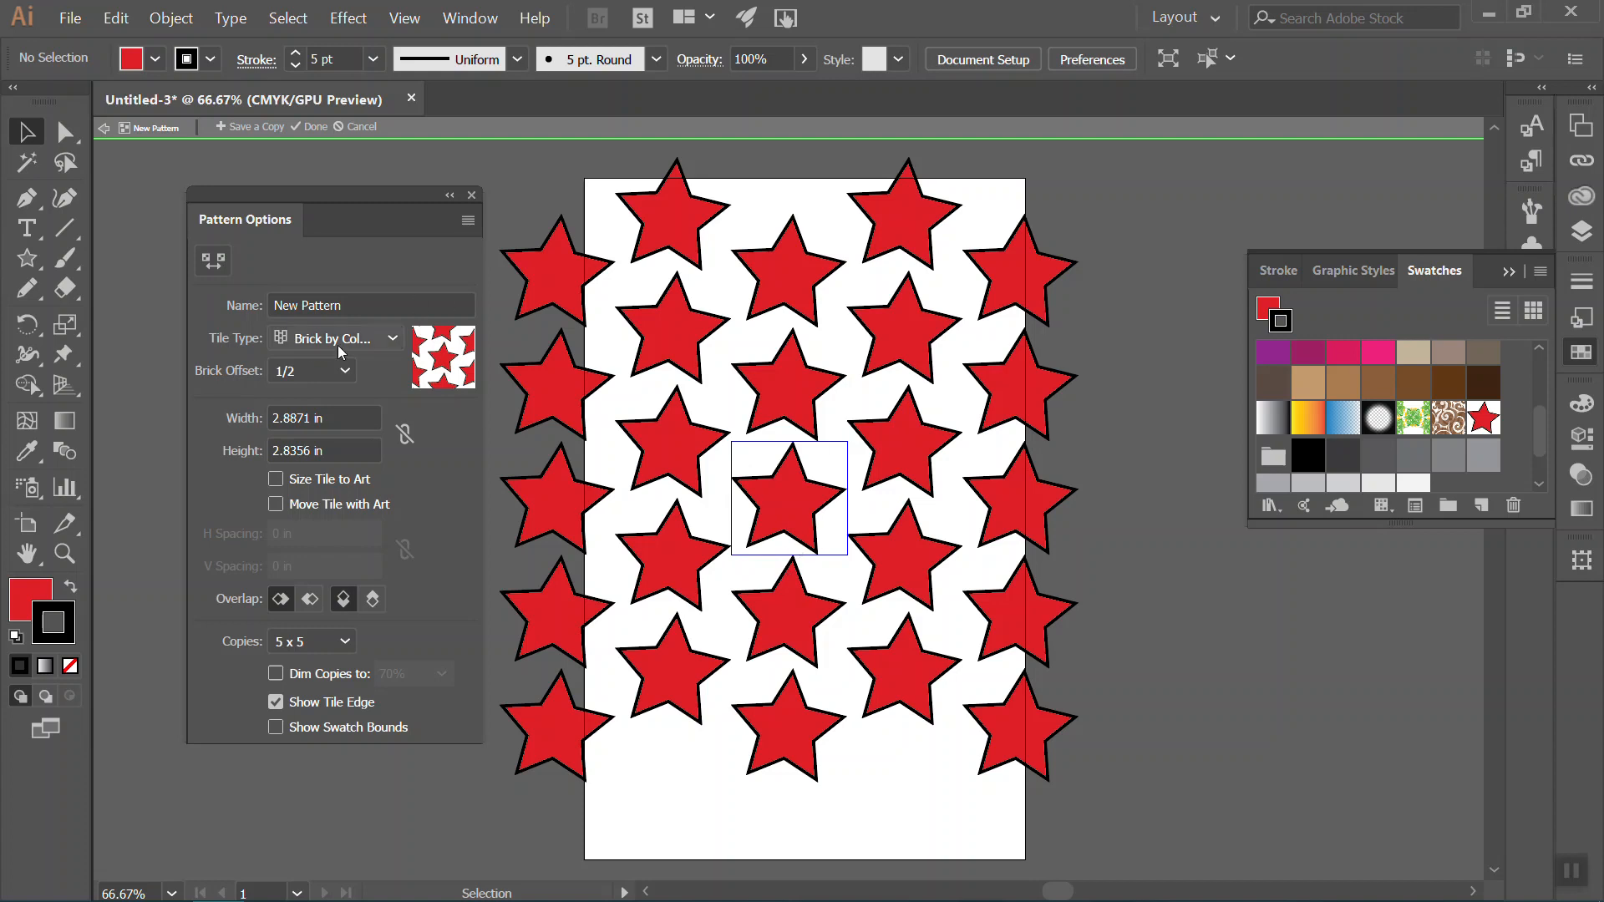
{"action": "left_click", "coordinate": [382, 341]}
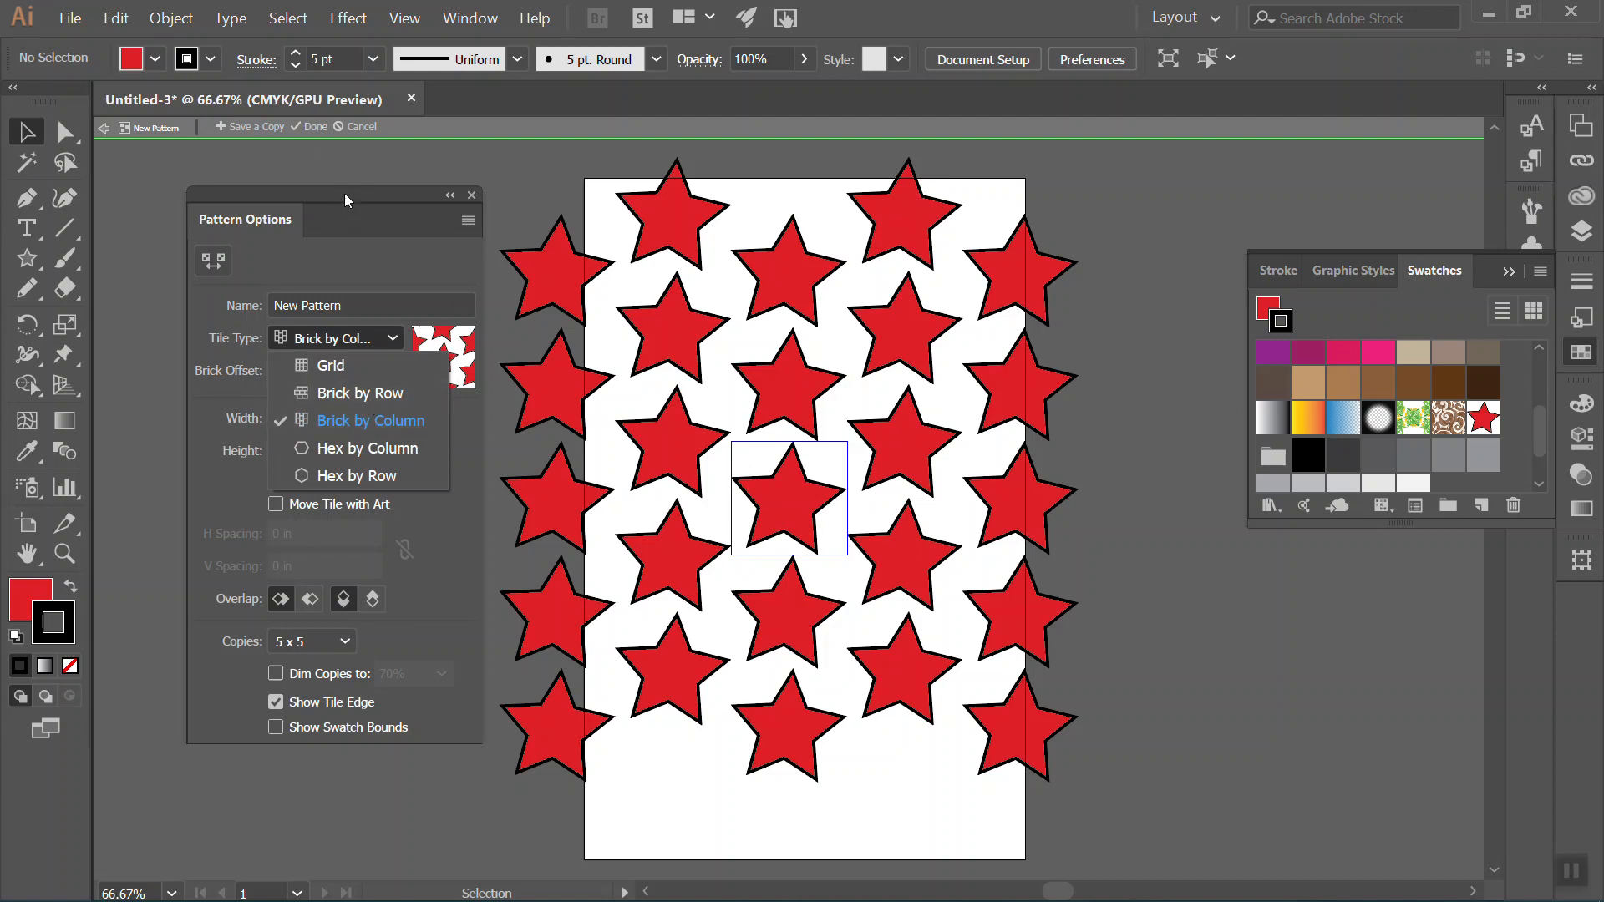
{"action": "left_click", "coordinate": [292, 195]}
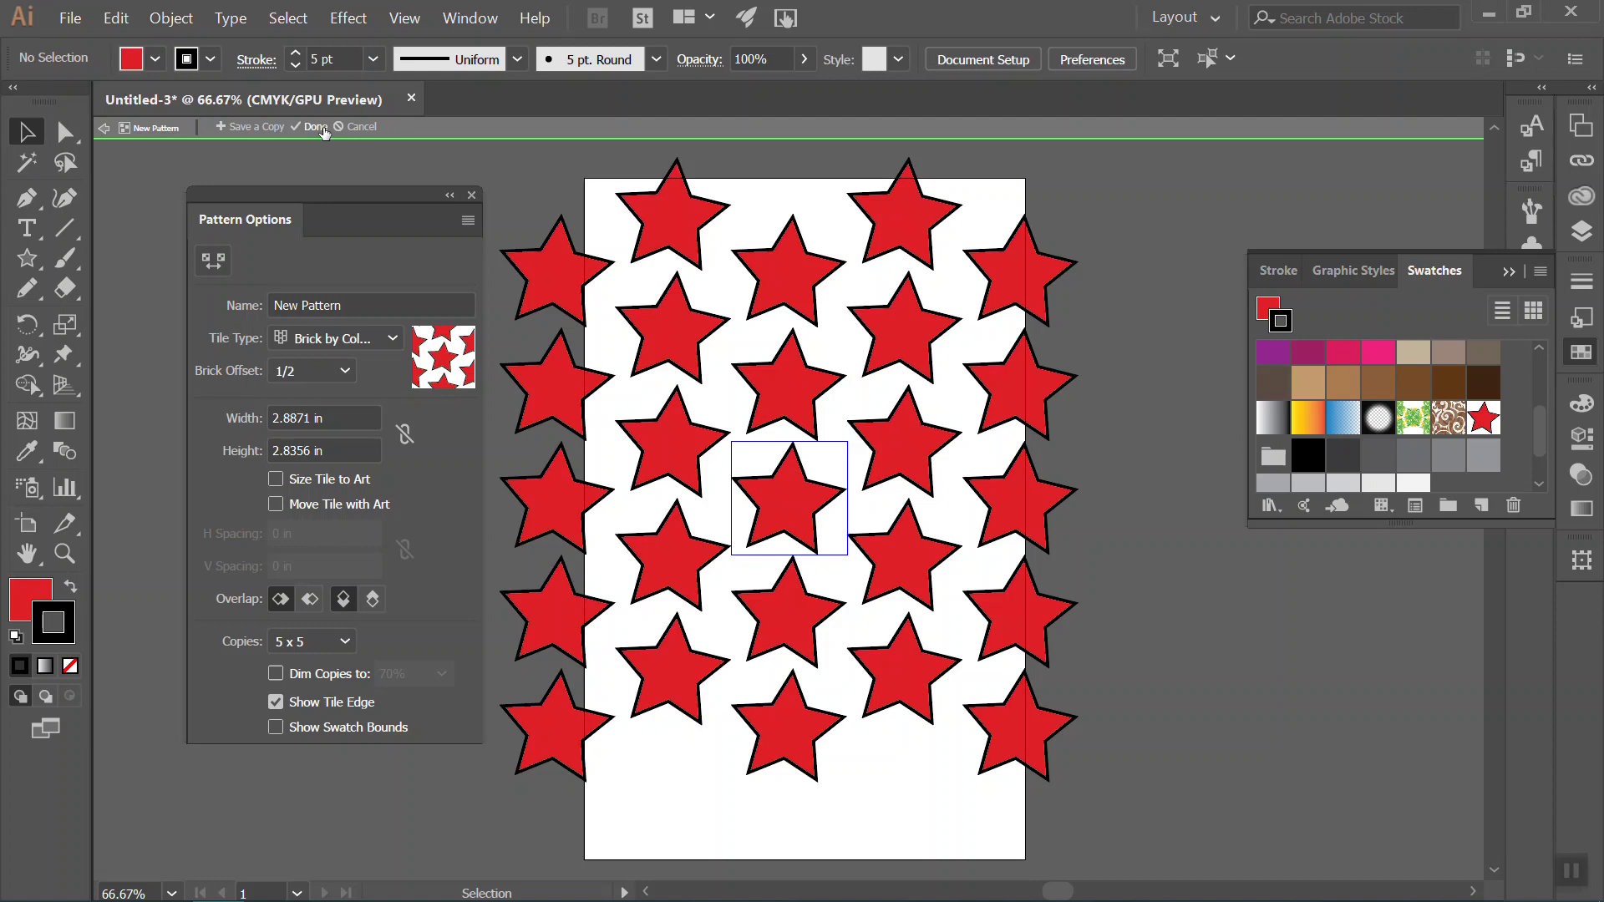
{"action": "left_click_drag", "start_coordinate": [376, 197], "coordinate": [332, 185]}
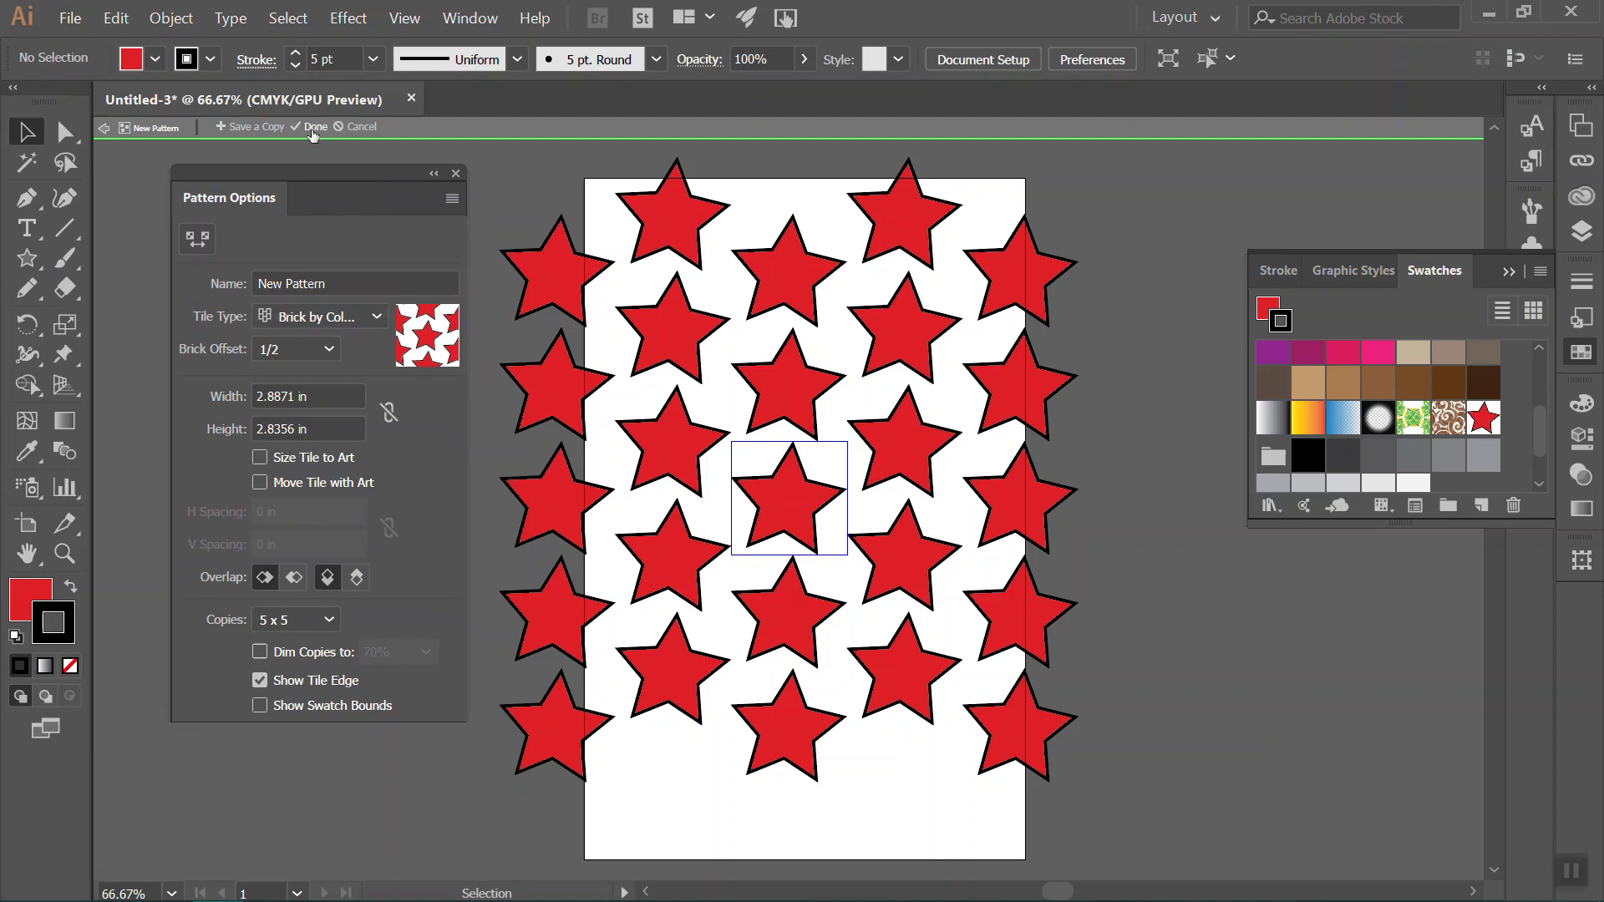
Exit pattern editing and fill a tall rectangle left of the artboard with the star pattern.
{"action": "left_click", "coordinate": [359, 127]}
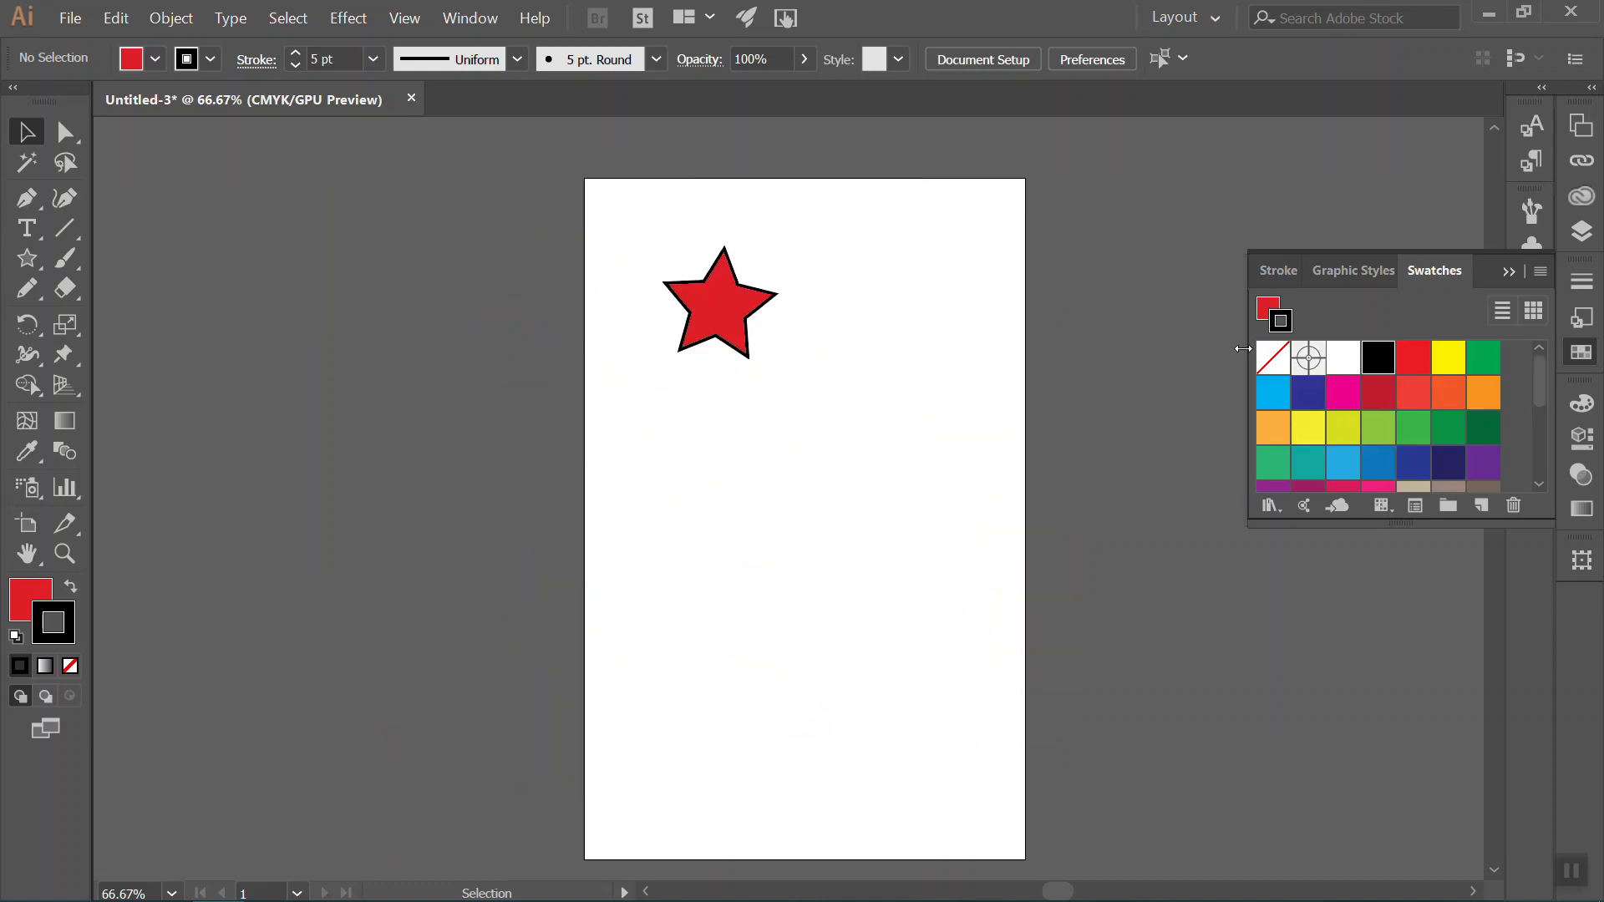
{"action": "scroll", "coordinate": [1416, 434], "scroll_direction": "down", "scroll_amount": 5}
{"action": "left_click", "coordinate": [1483, 368]}
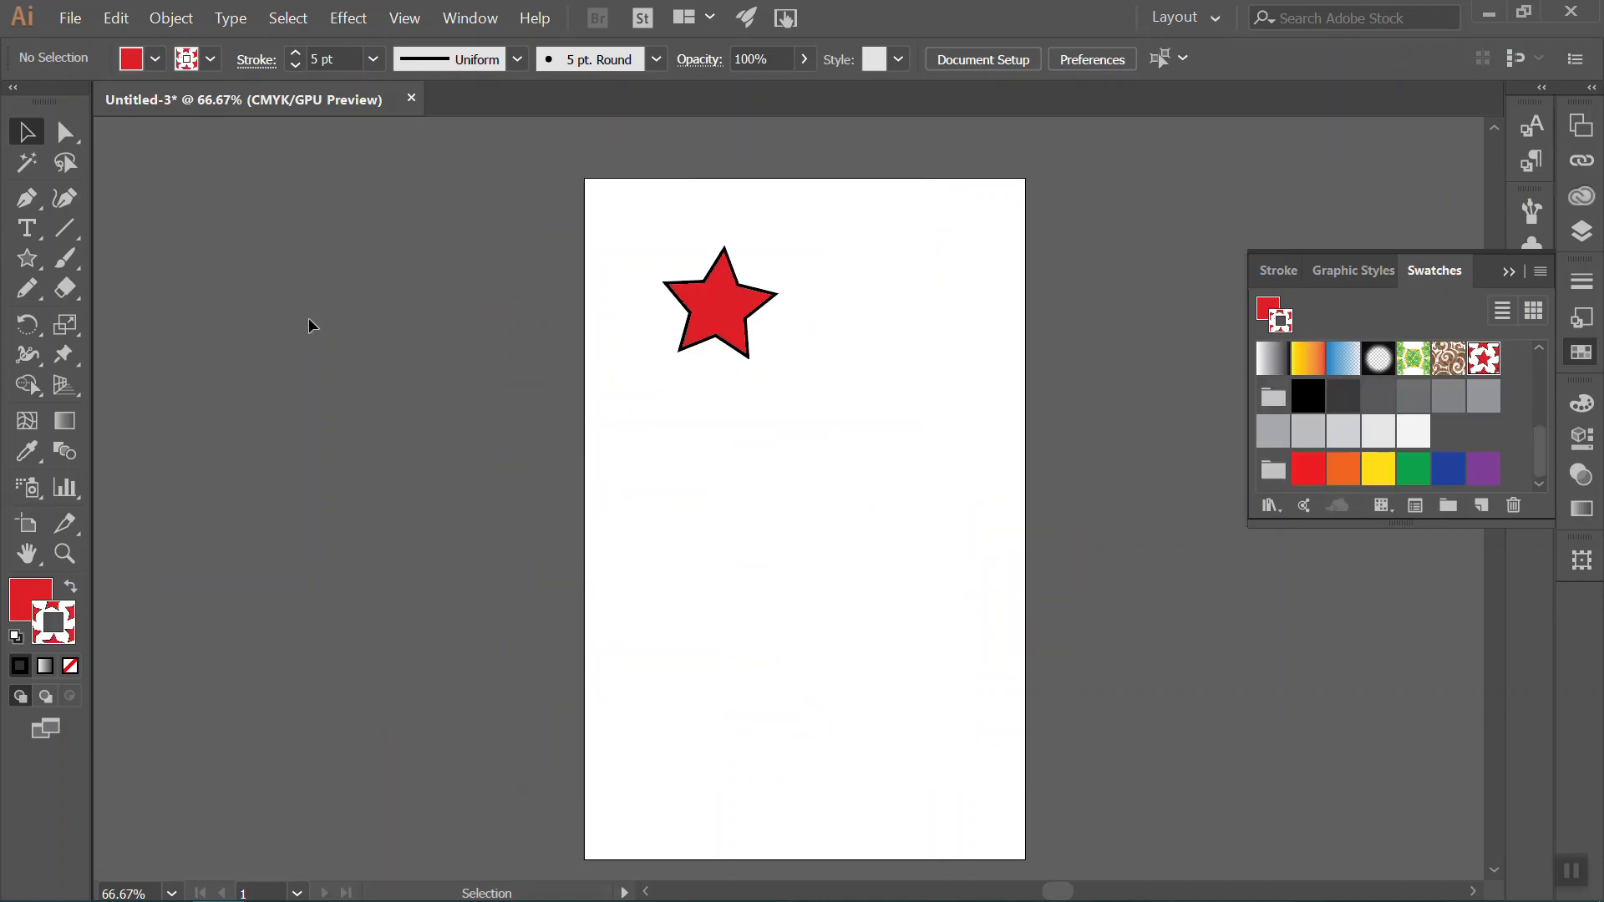
{"action": "left_click", "coordinate": [27, 258]}
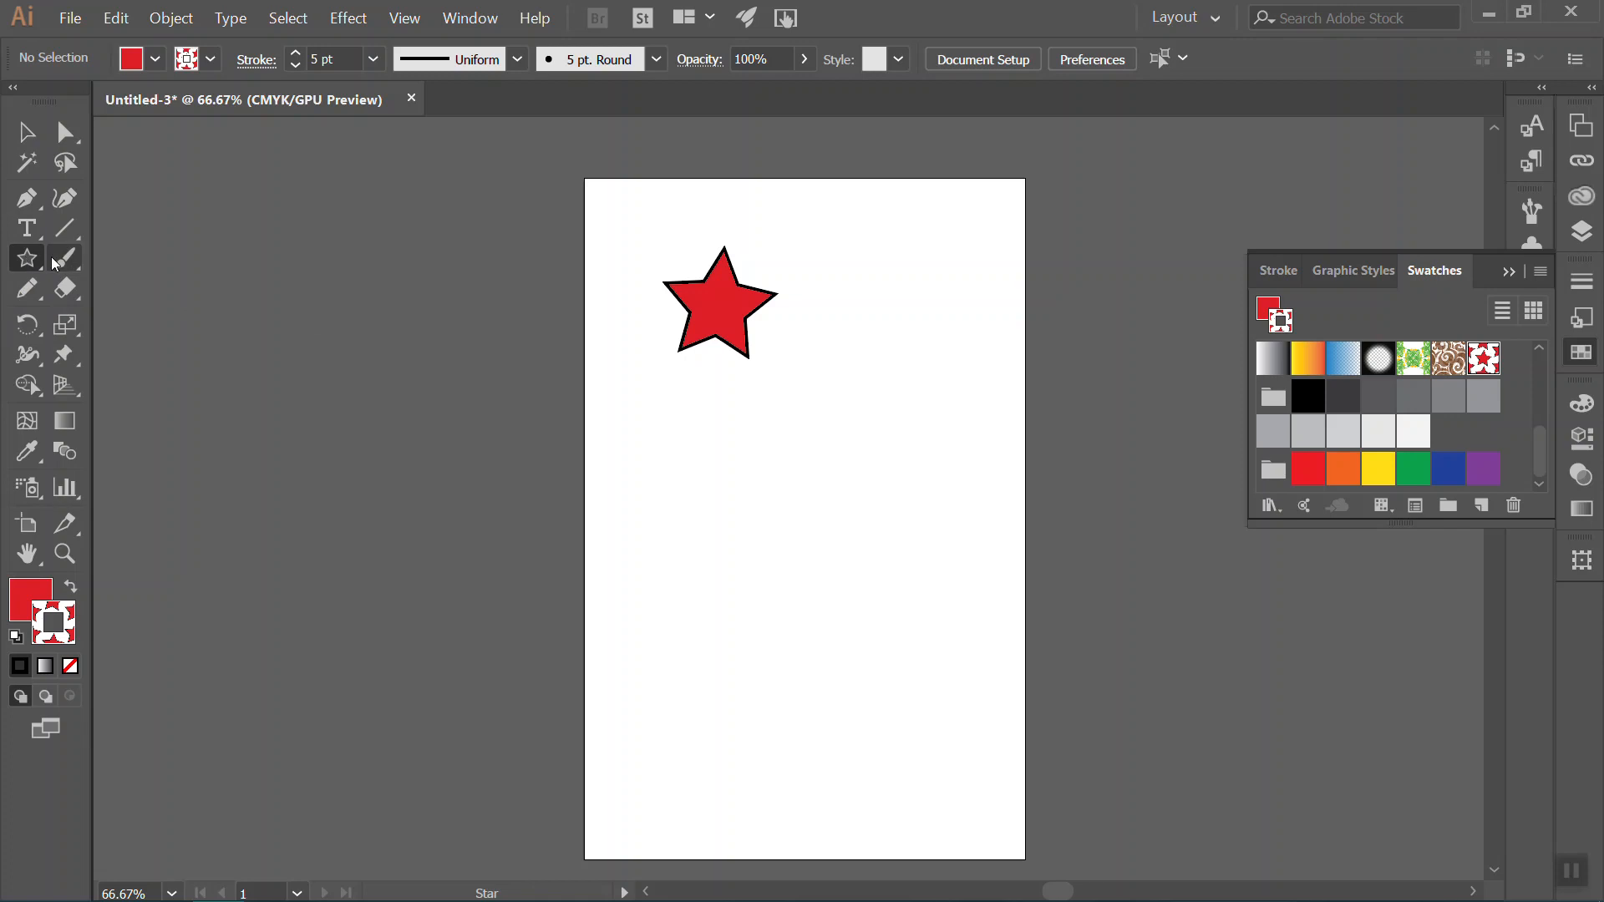
{"action": "left_click", "coordinate": [31, 262]}
{"action": "left_click", "coordinate": [159, 257]}
{"action": "left_click_drag", "start_coordinate": [145, 171], "coordinate": [520, 821]}
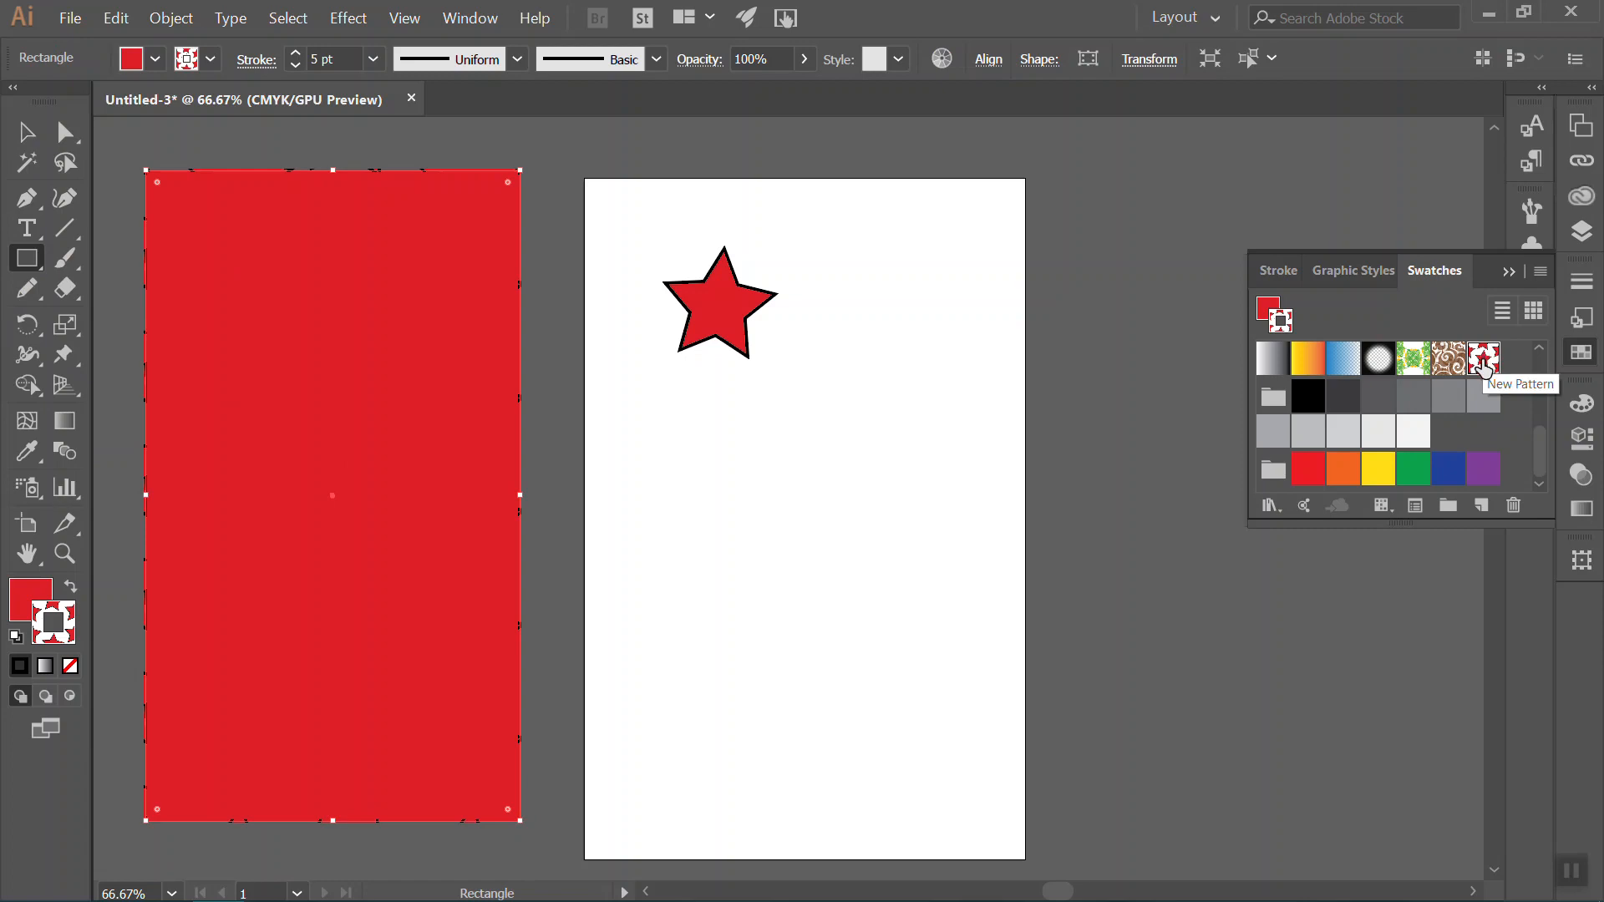
{"action": "left_click", "coordinate": [28, 592]}
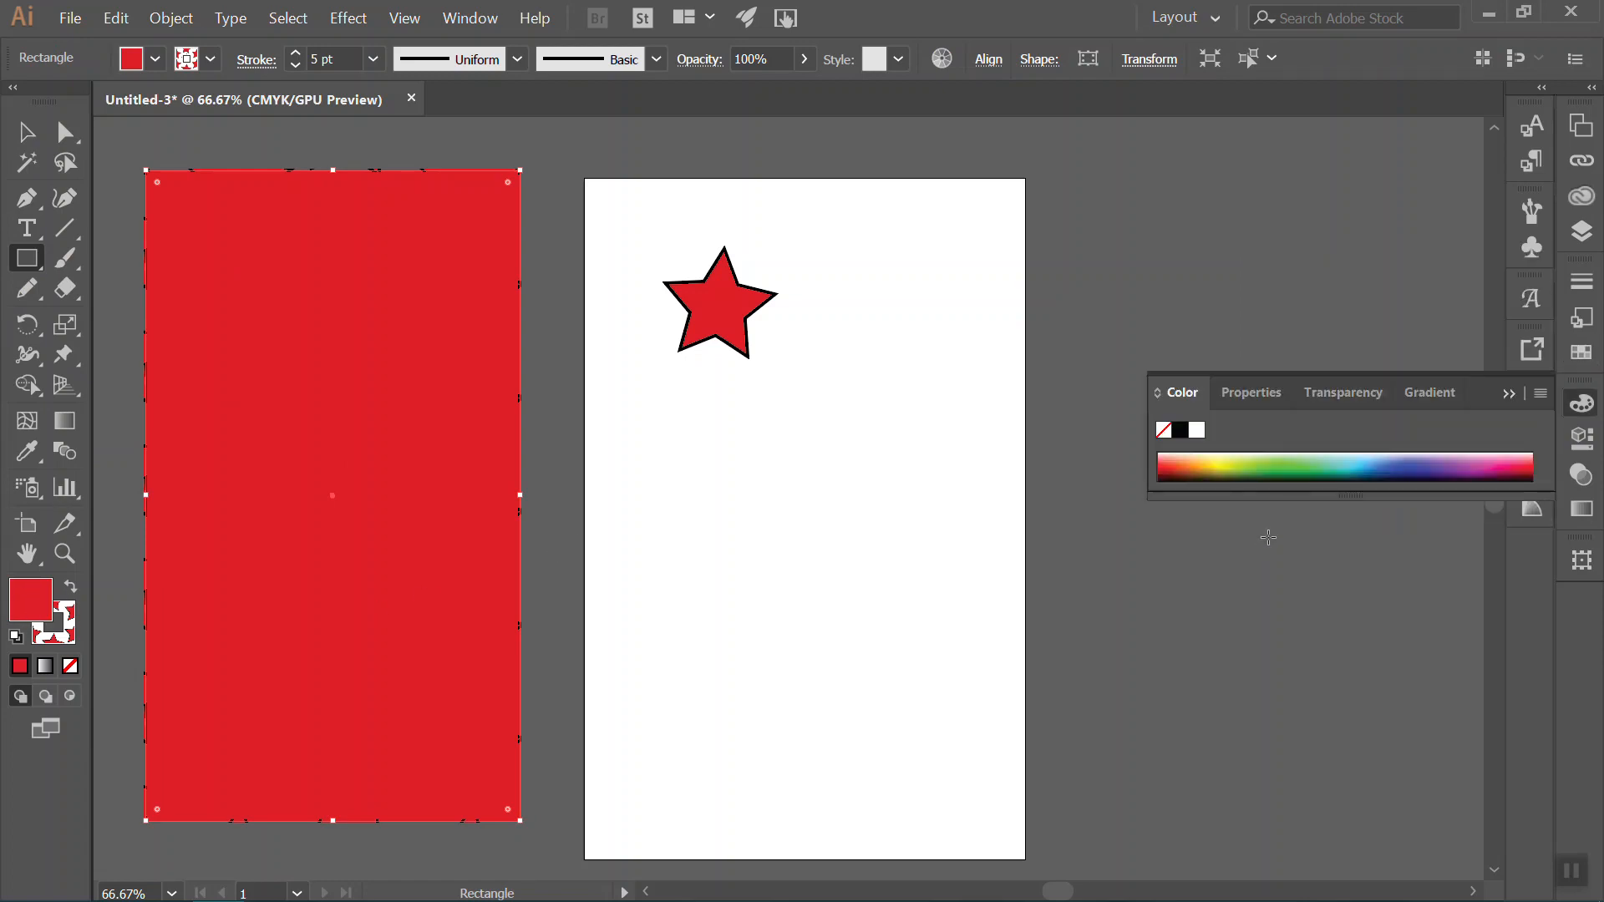
{"action": "left_click", "coordinate": [1581, 352]}
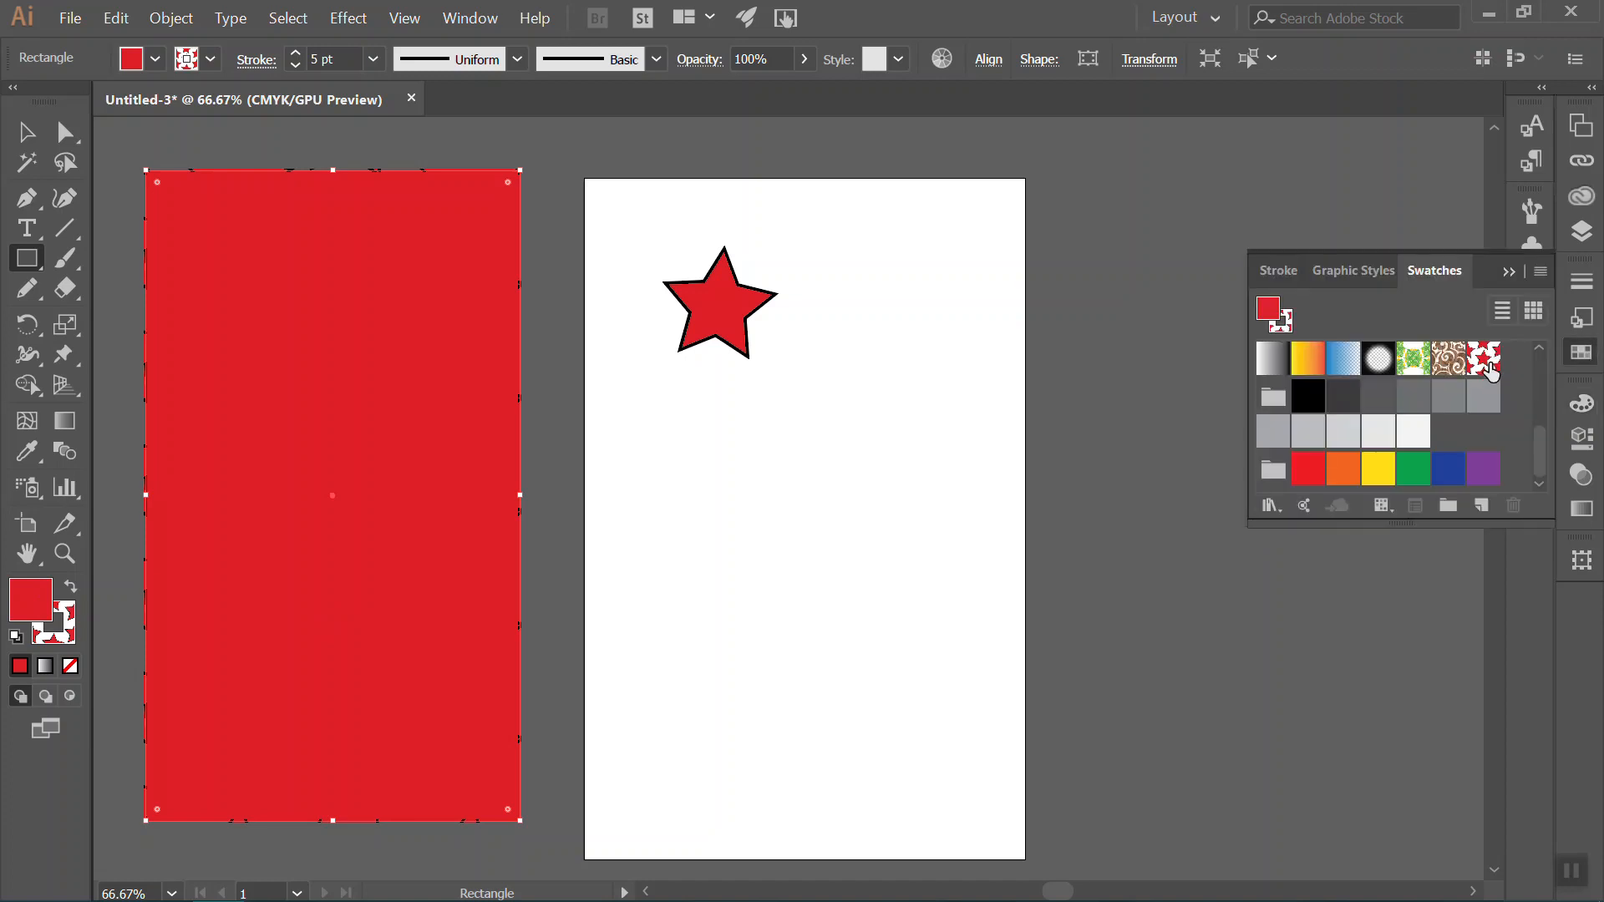
{"action": "left_click", "coordinate": [1491, 370]}
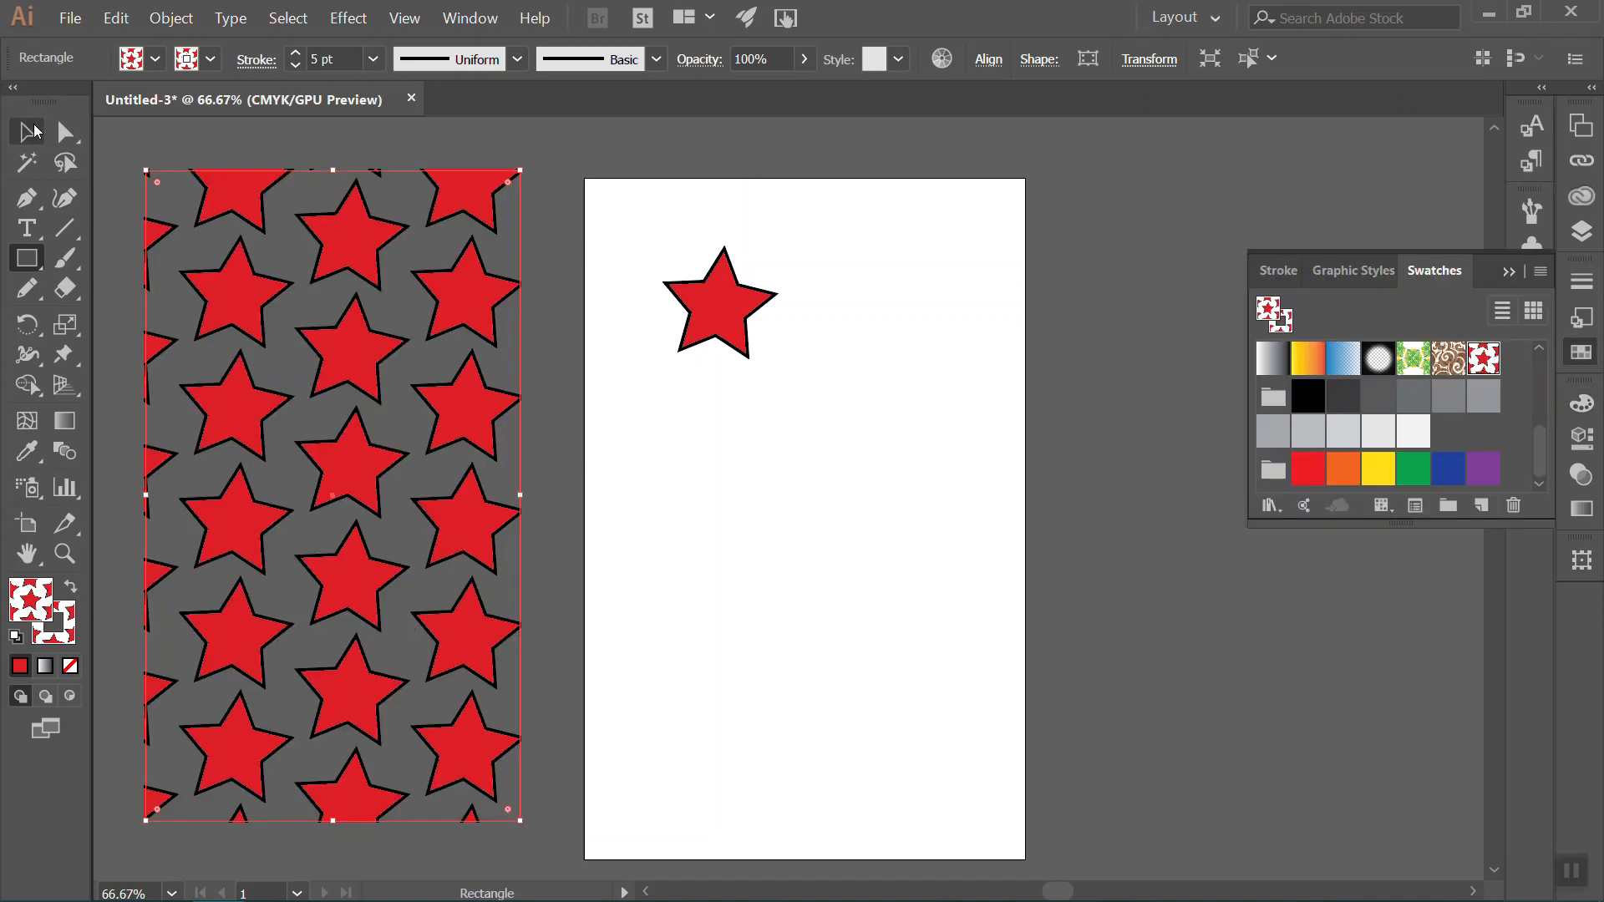
Set the rectangle's stroke to None and move it further left off the artboard.
{"action": "left_click", "coordinate": [27, 131]}
{"action": "left_click_drag", "start_coordinate": [352, 355], "coordinate": [496, 367]}
{"action": "left_click", "coordinate": [795, 518]}
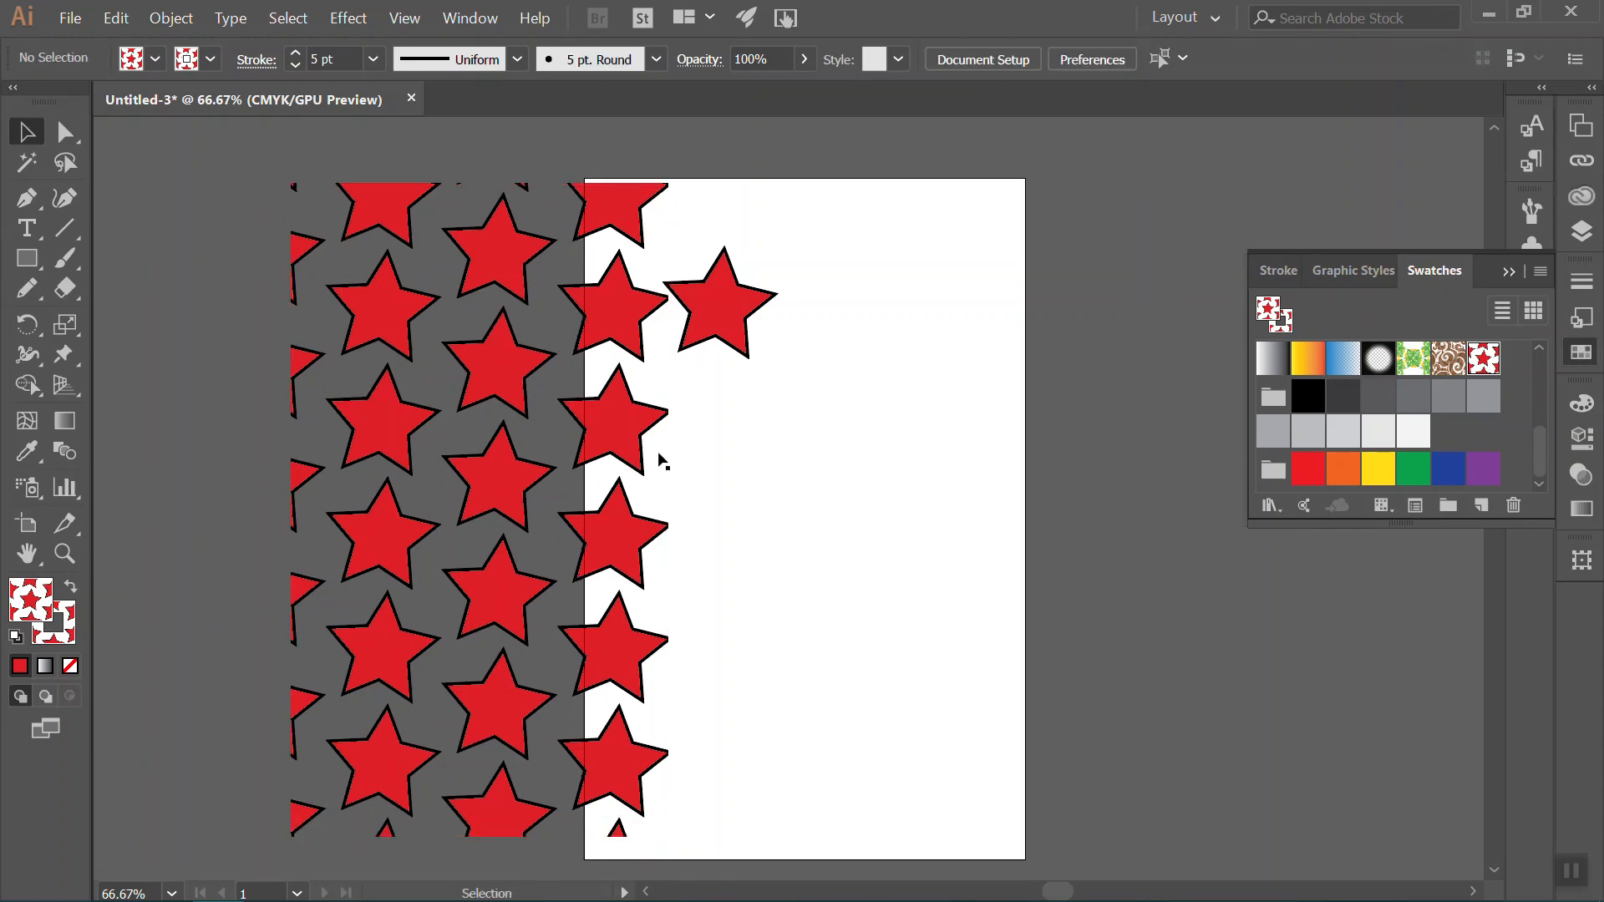
{"action": "left_click", "coordinate": [454, 537]}
{"action": "left_click", "coordinate": [63, 626]}
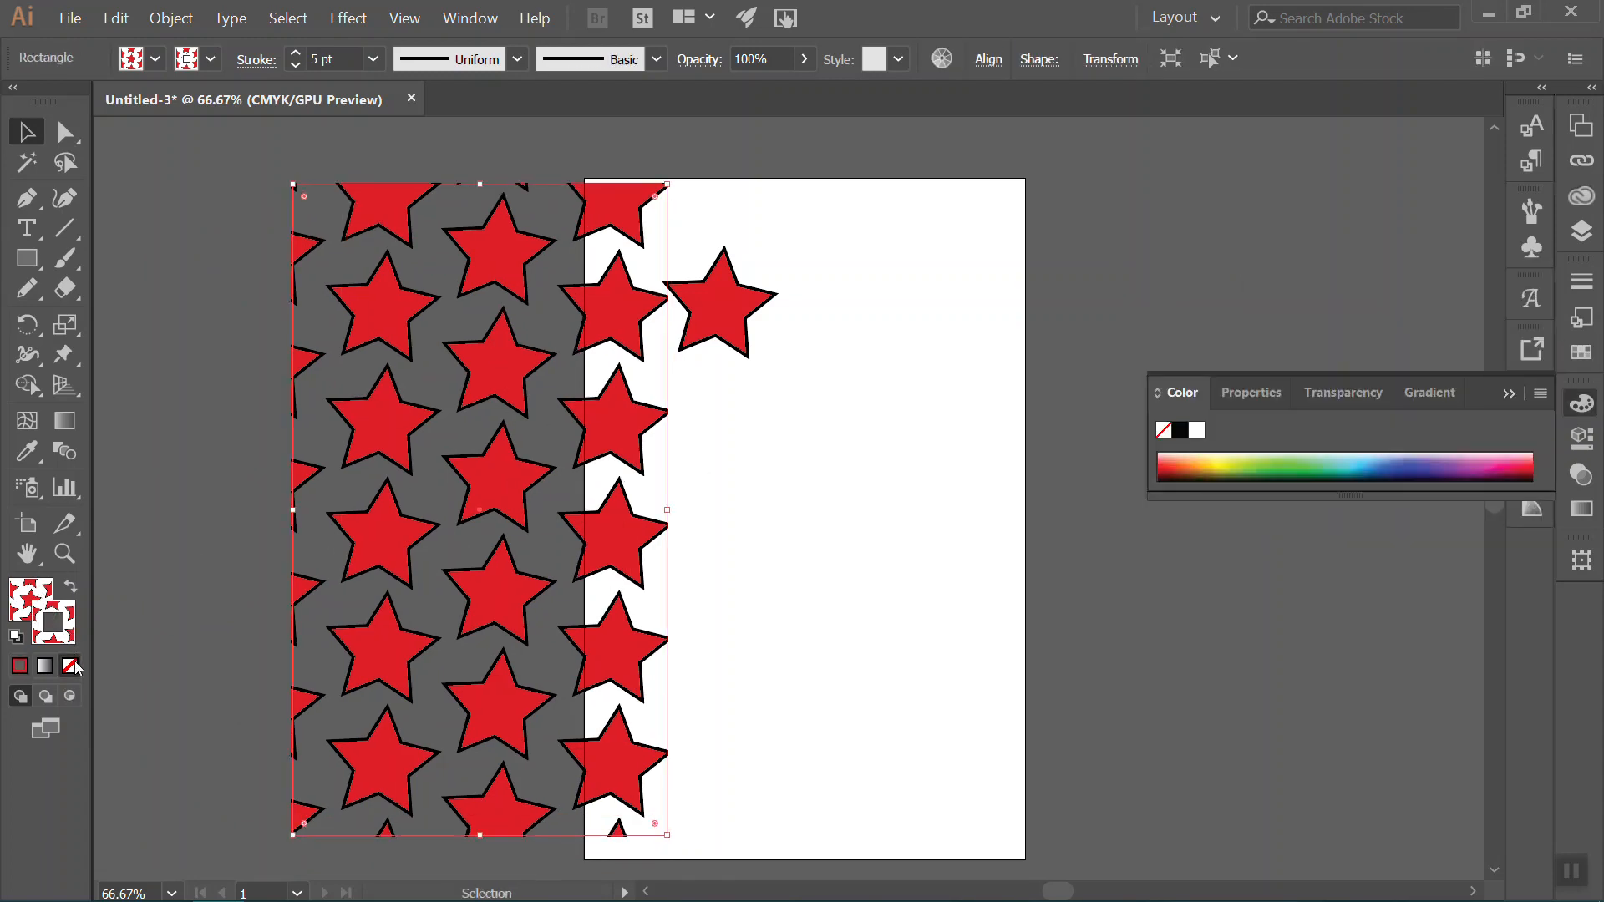
{"action": "left_click", "coordinate": [70, 665]}
{"action": "left_click", "coordinate": [799, 524]}
{"action": "mouse_move", "coordinate": [625, 545]}
{"action": "left_mouse_down"}
{"action": "mouse_move", "coordinate": [480, 489]}
{"action": "mouse_move", "coordinate": [484, 522]}
{"action": "left_mouse_up"}
Delete the lone star from the artboard.
{"action": "left_click", "coordinate": [822, 525]}
{"action": "left_click", "coordinate": [700, 308]}
{"action": "key", "text": "Delete"}
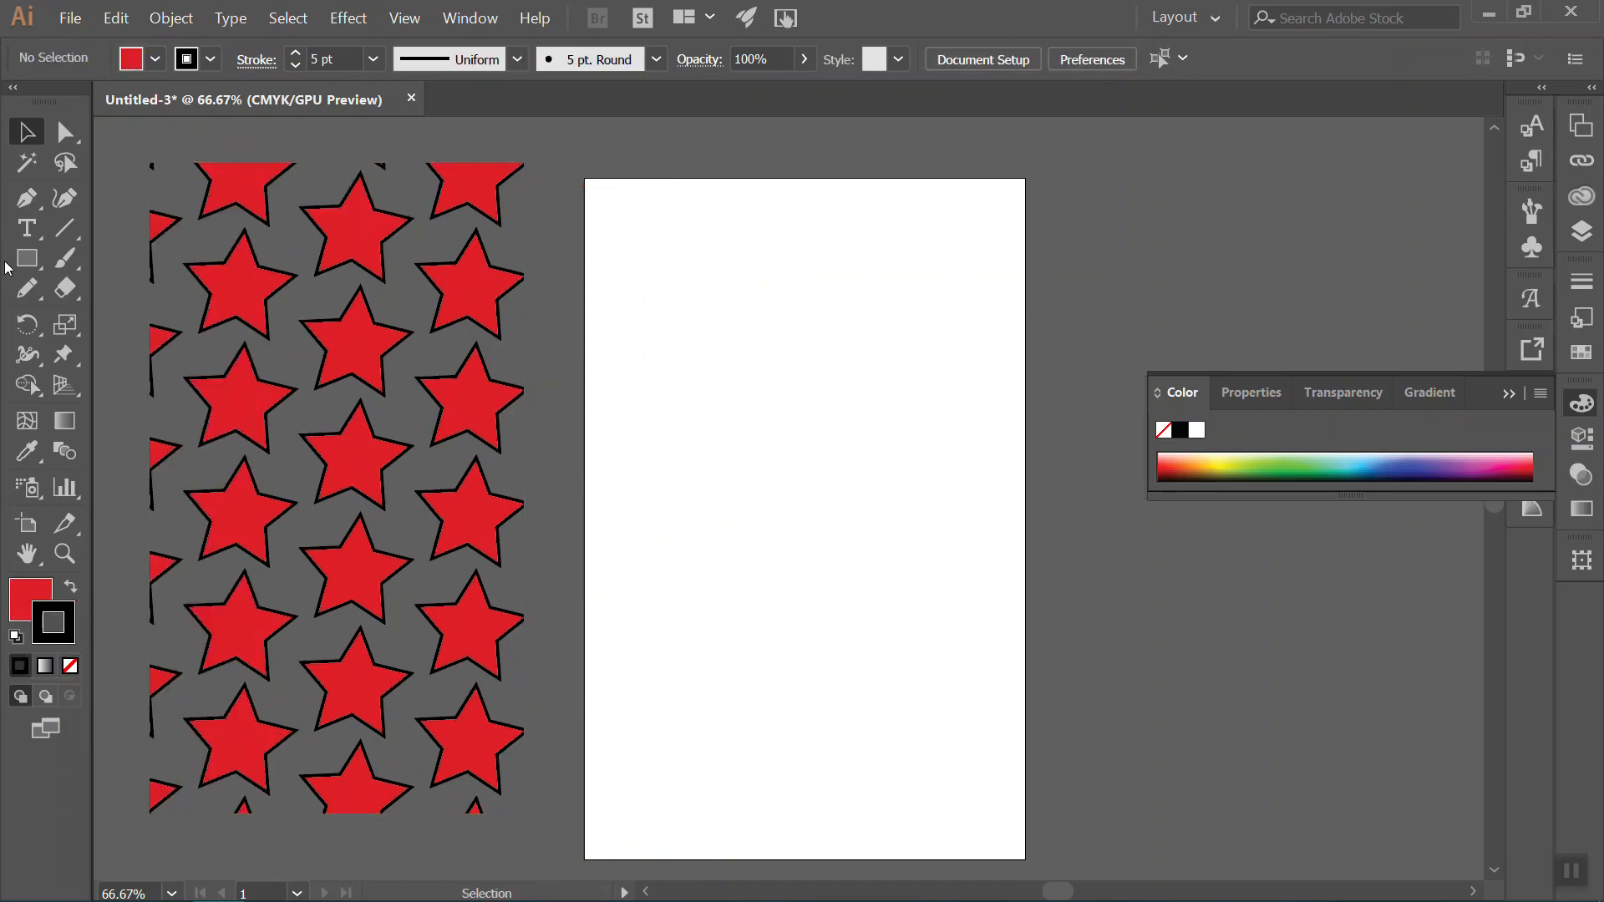
Create an area text frame in the upper artboard with the Type Tool.
{"action": "left_click", "coordinate": [25, 228]}
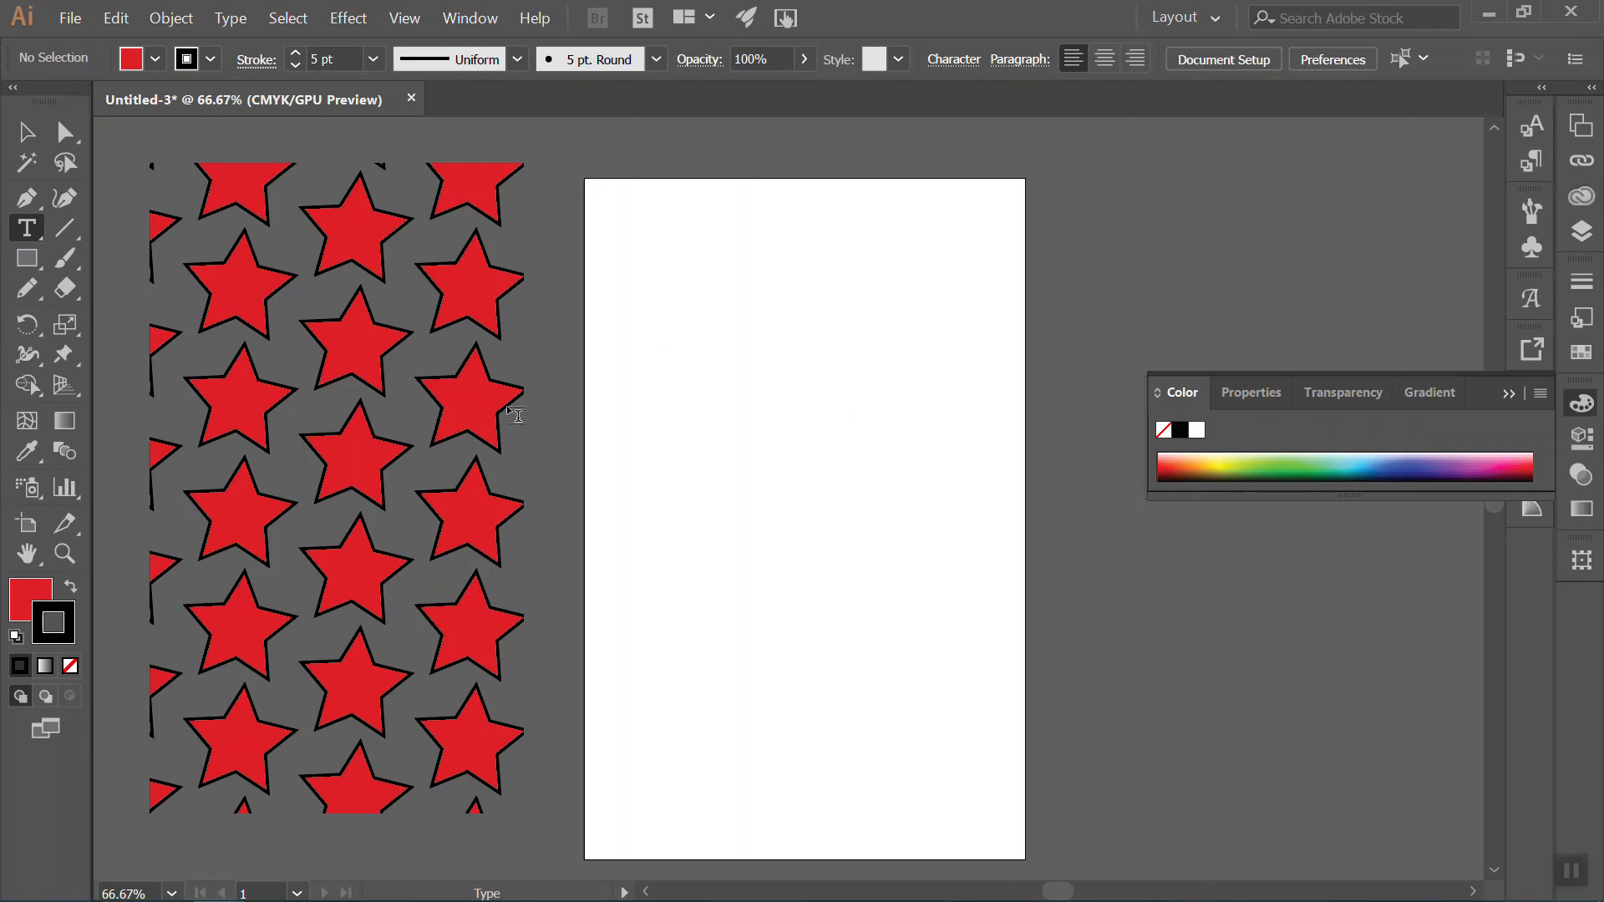
{"action": "left_click", "coordinate": [28, 232]}
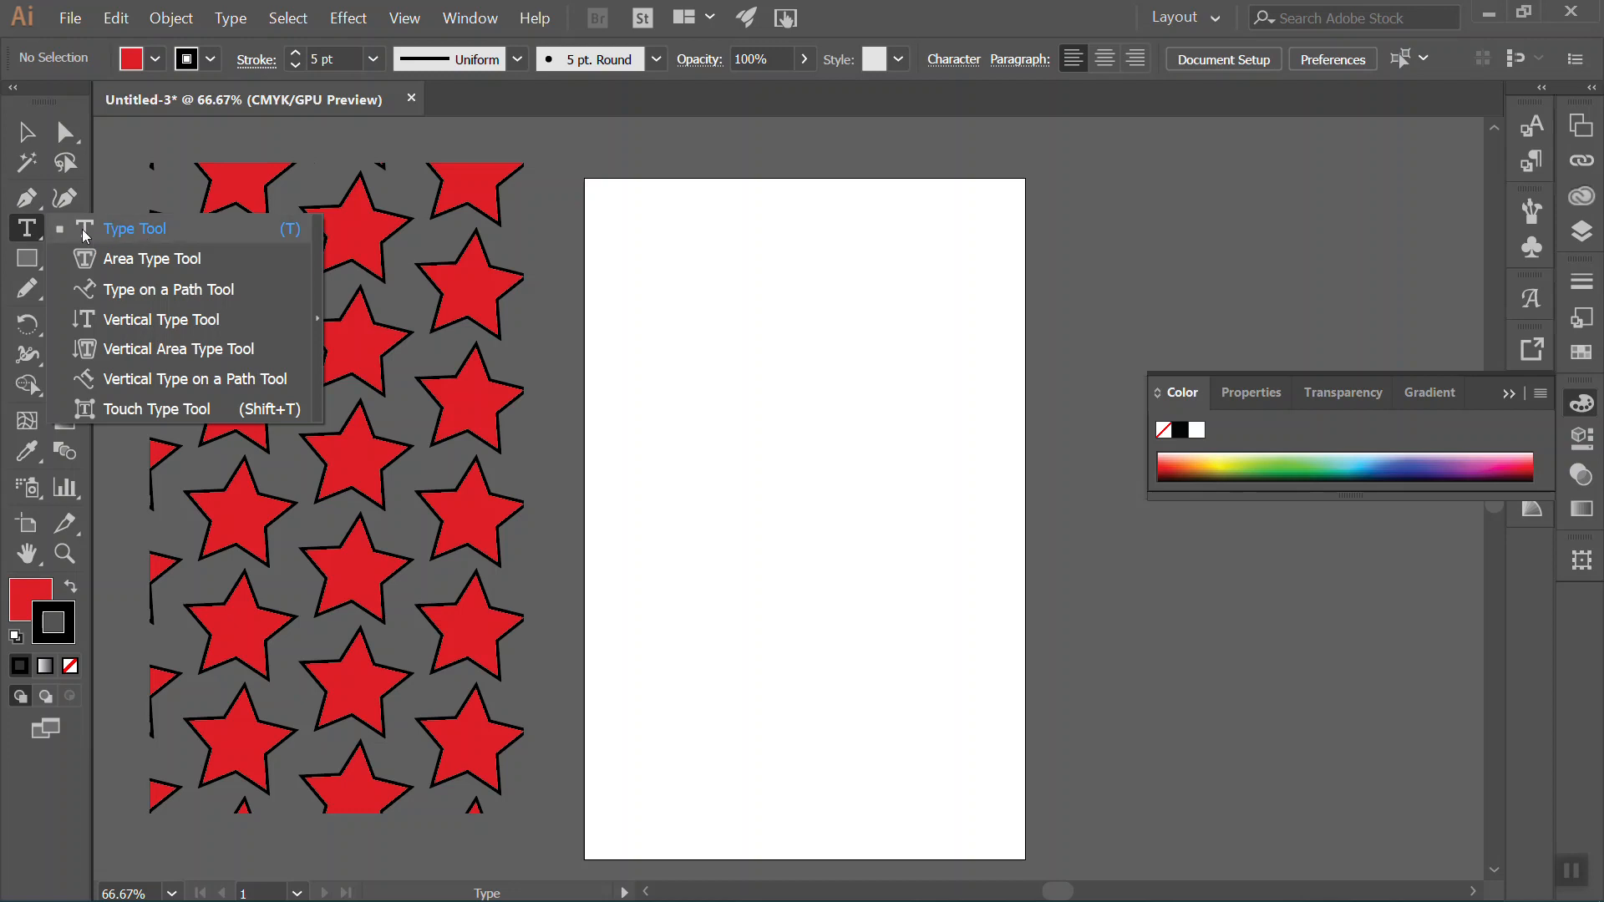
{"action": "left_click", "coordinate": [133, 231]}
{"action": "left_click_drag", "start_coordinate": [650, 293], "coordinate": [975, 471]}
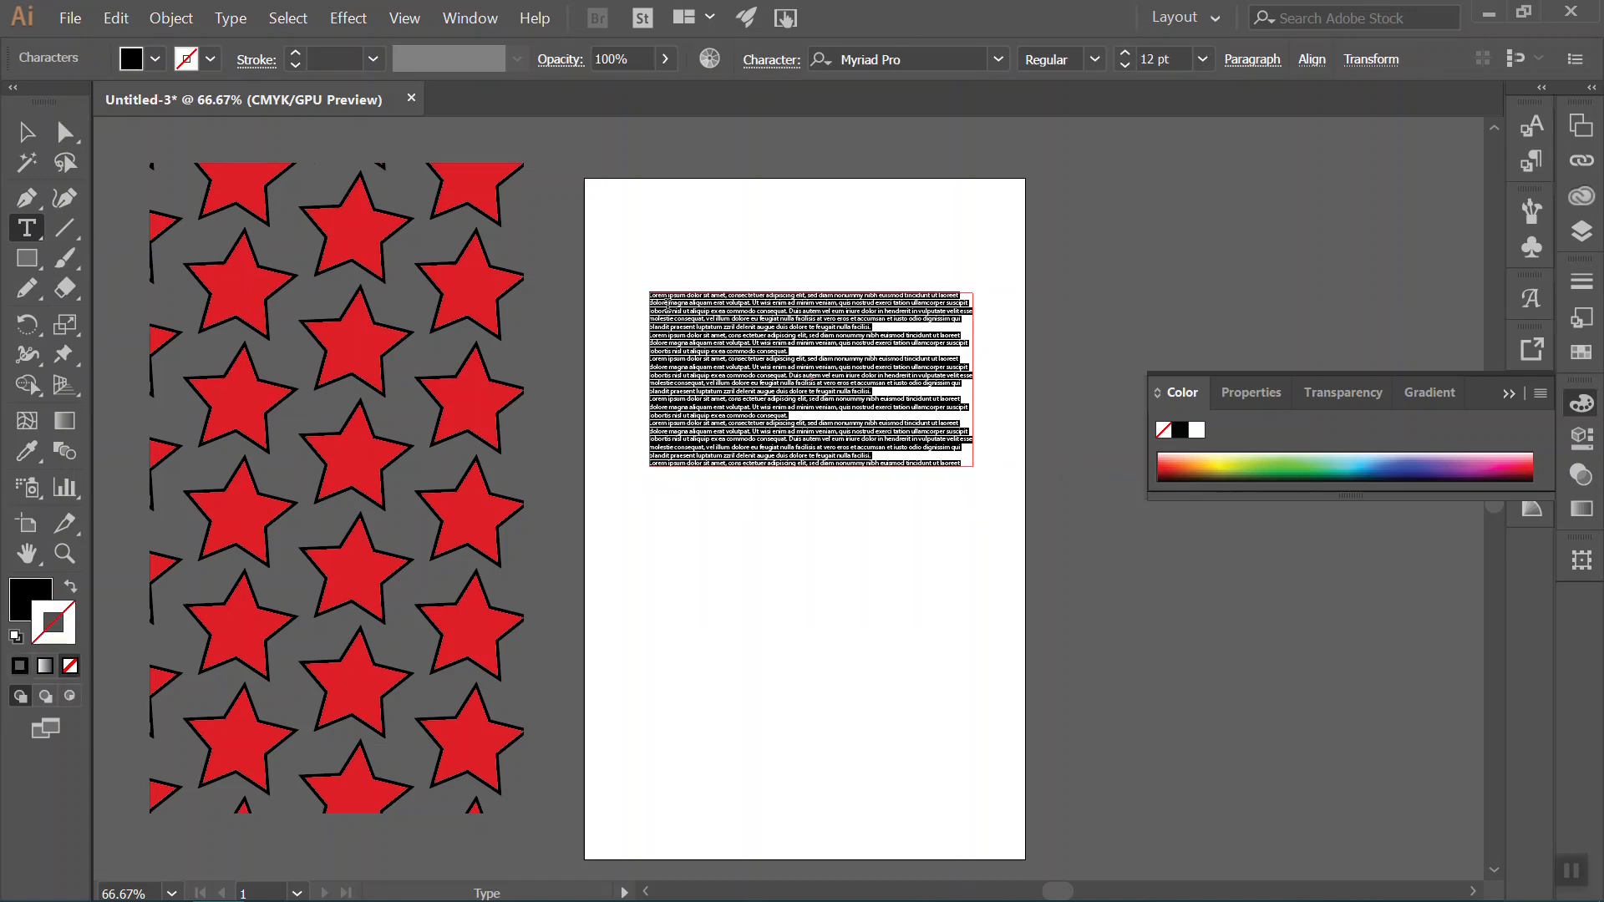
Select all the placeholder text in the frame and delete it.
{"action": "left_click_drag", "start_coordinate": [727, 301], "coordinate": [633, 292]}
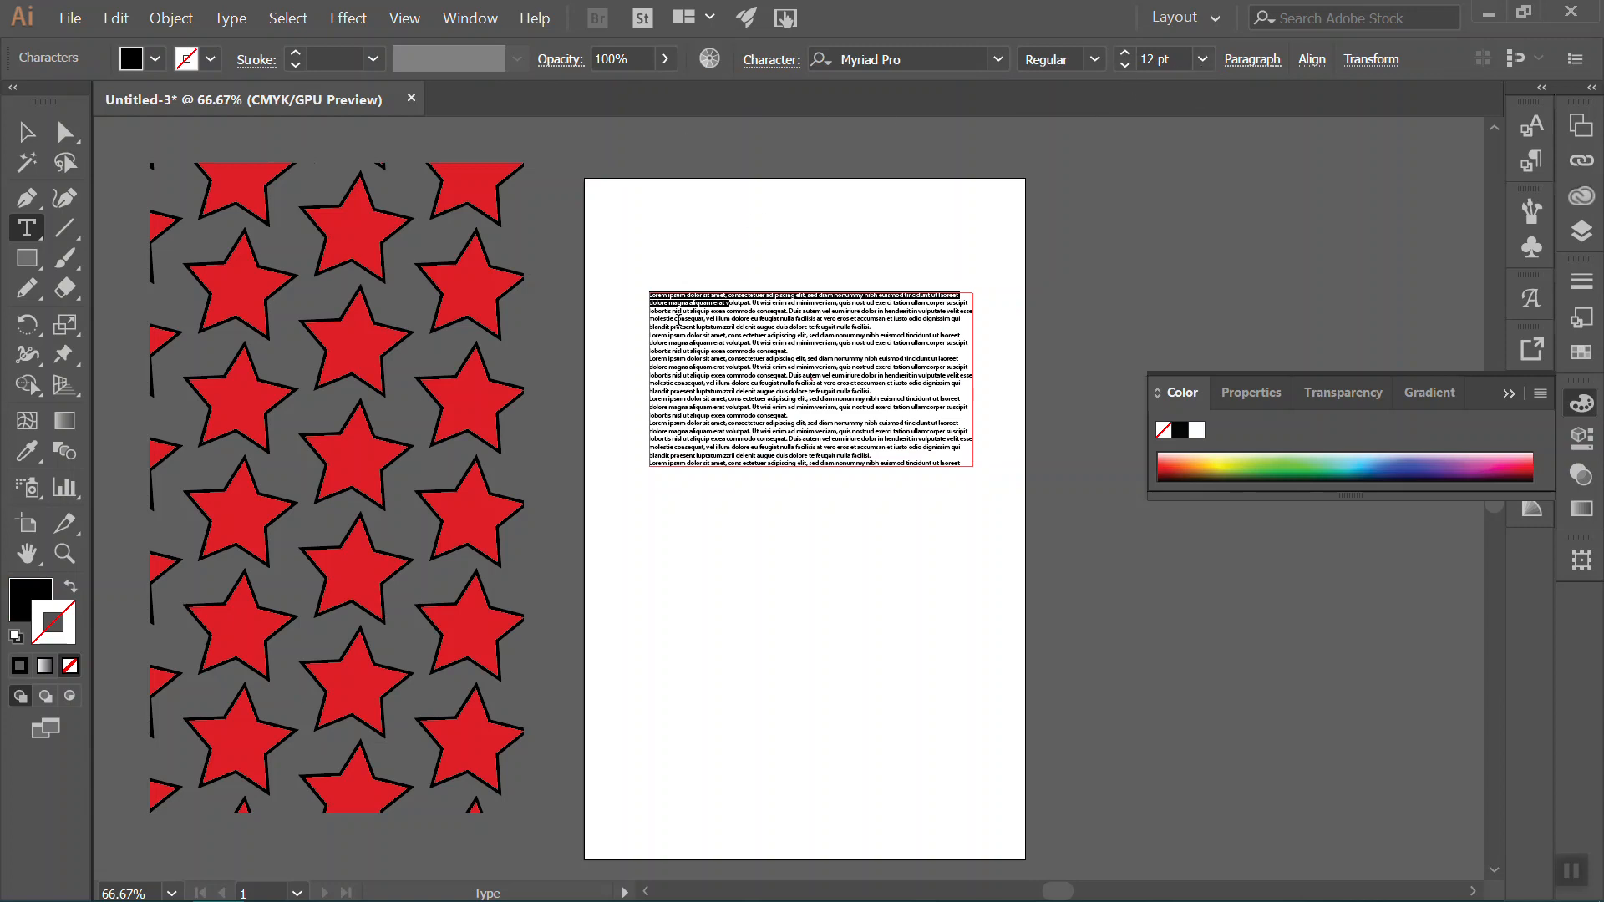
{"action": "left_click", "coordinate": [380, 63]}
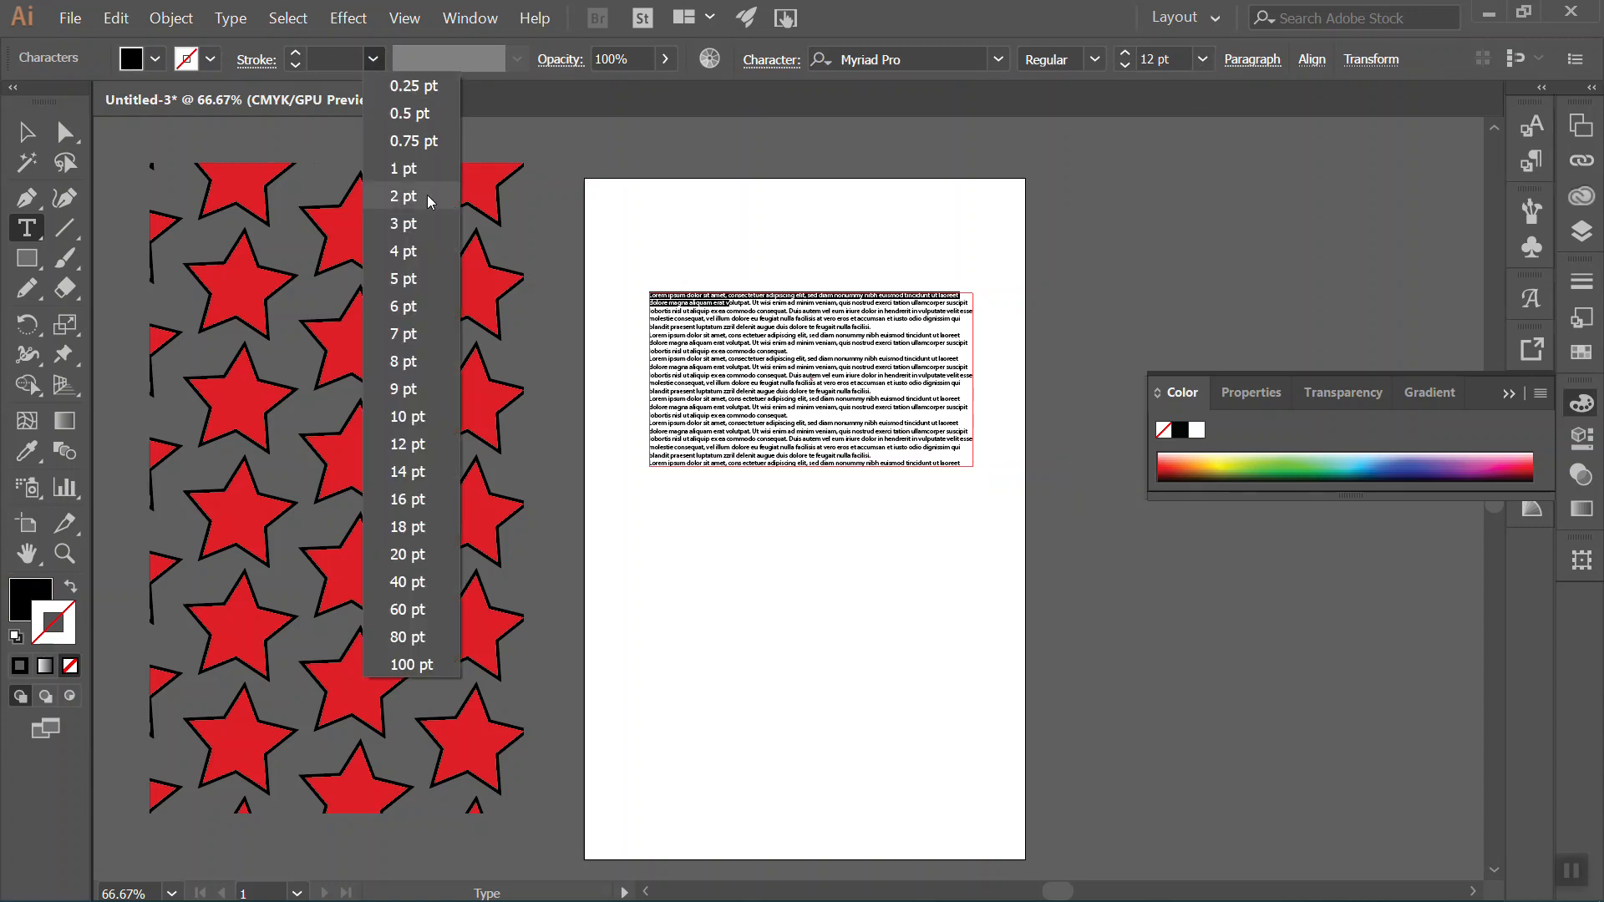
{"action": "left_click", "coordinate": [869, 396]}
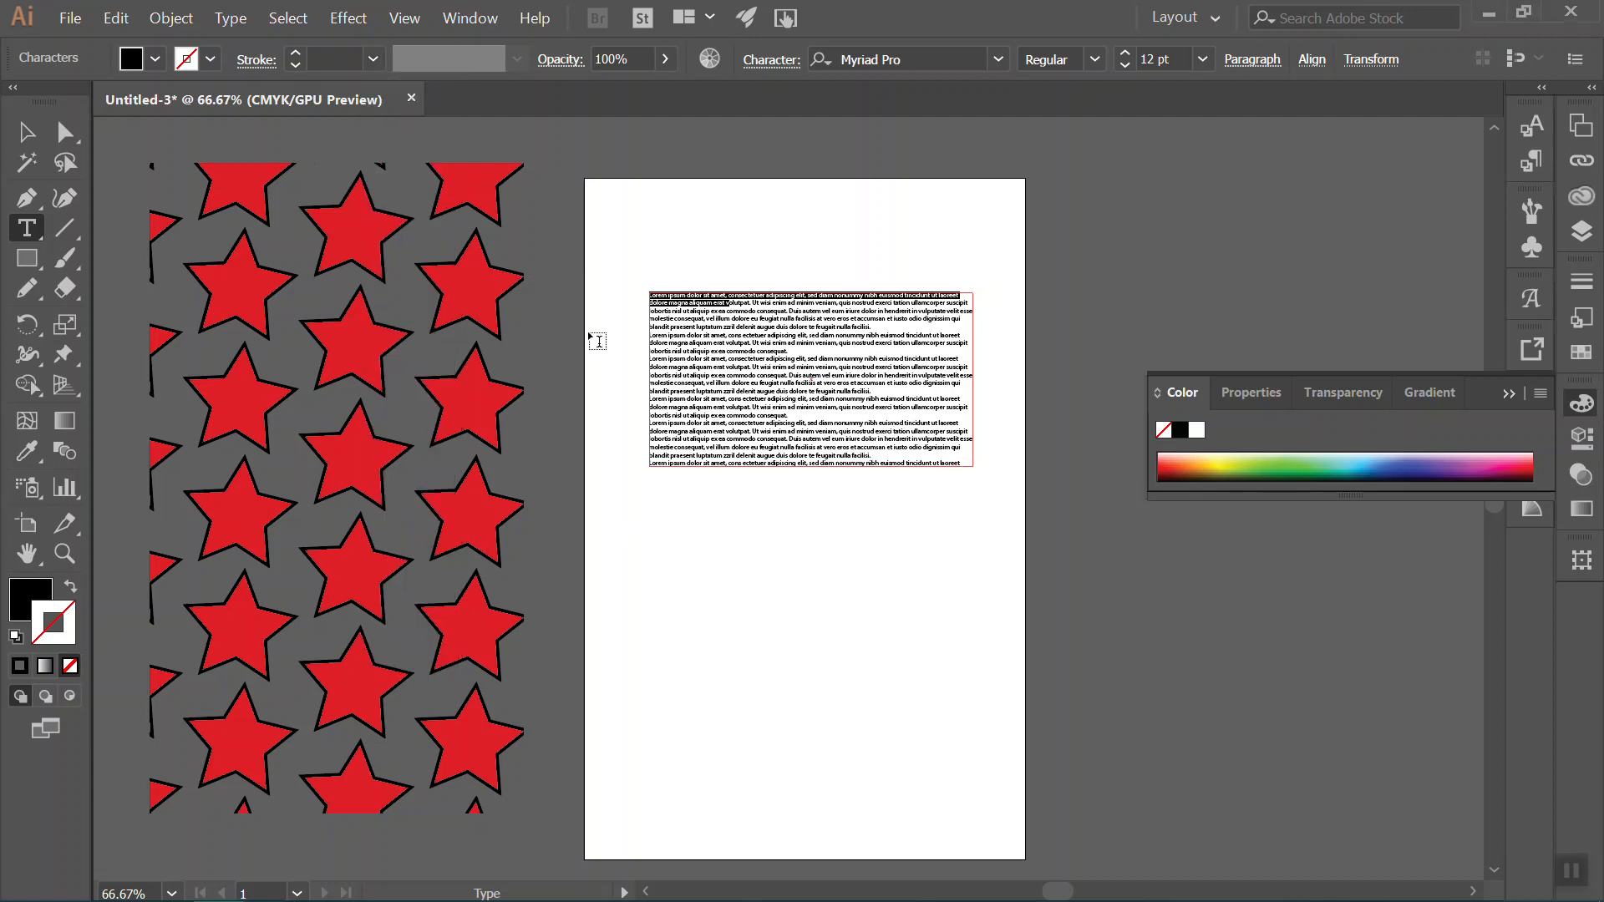
{"action": "triple_click", "coordinate": [693, 347]}
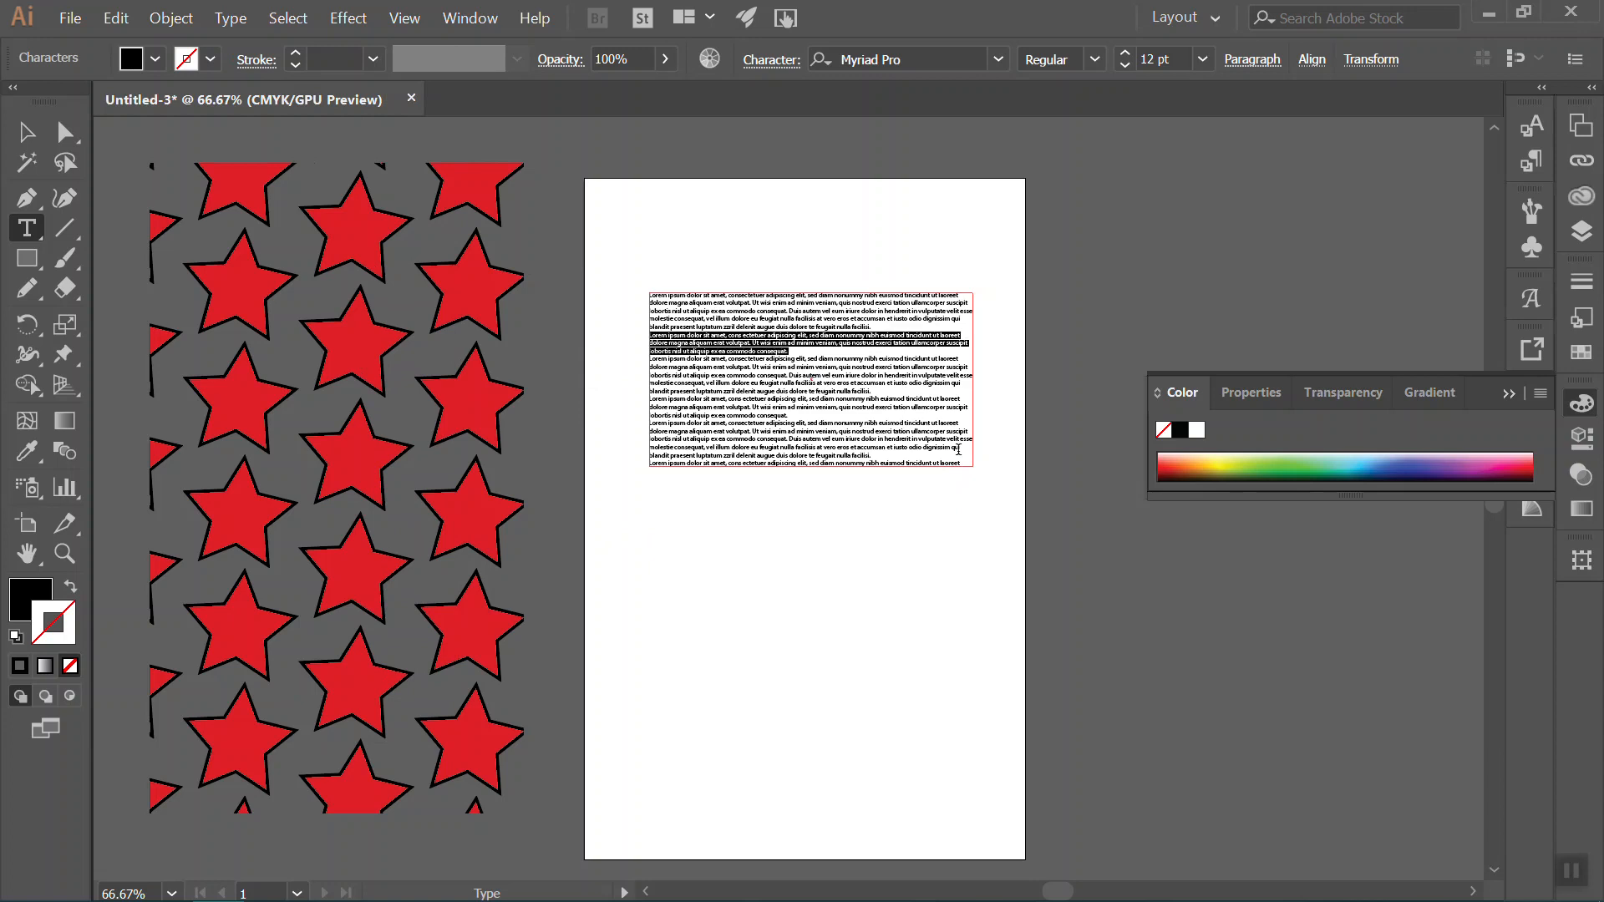
{"action": "left_click_drag", "start_coordinate": [961, 458], "coordinate": [591, 279]}
{"action": "key", "text": "BackSpace"}
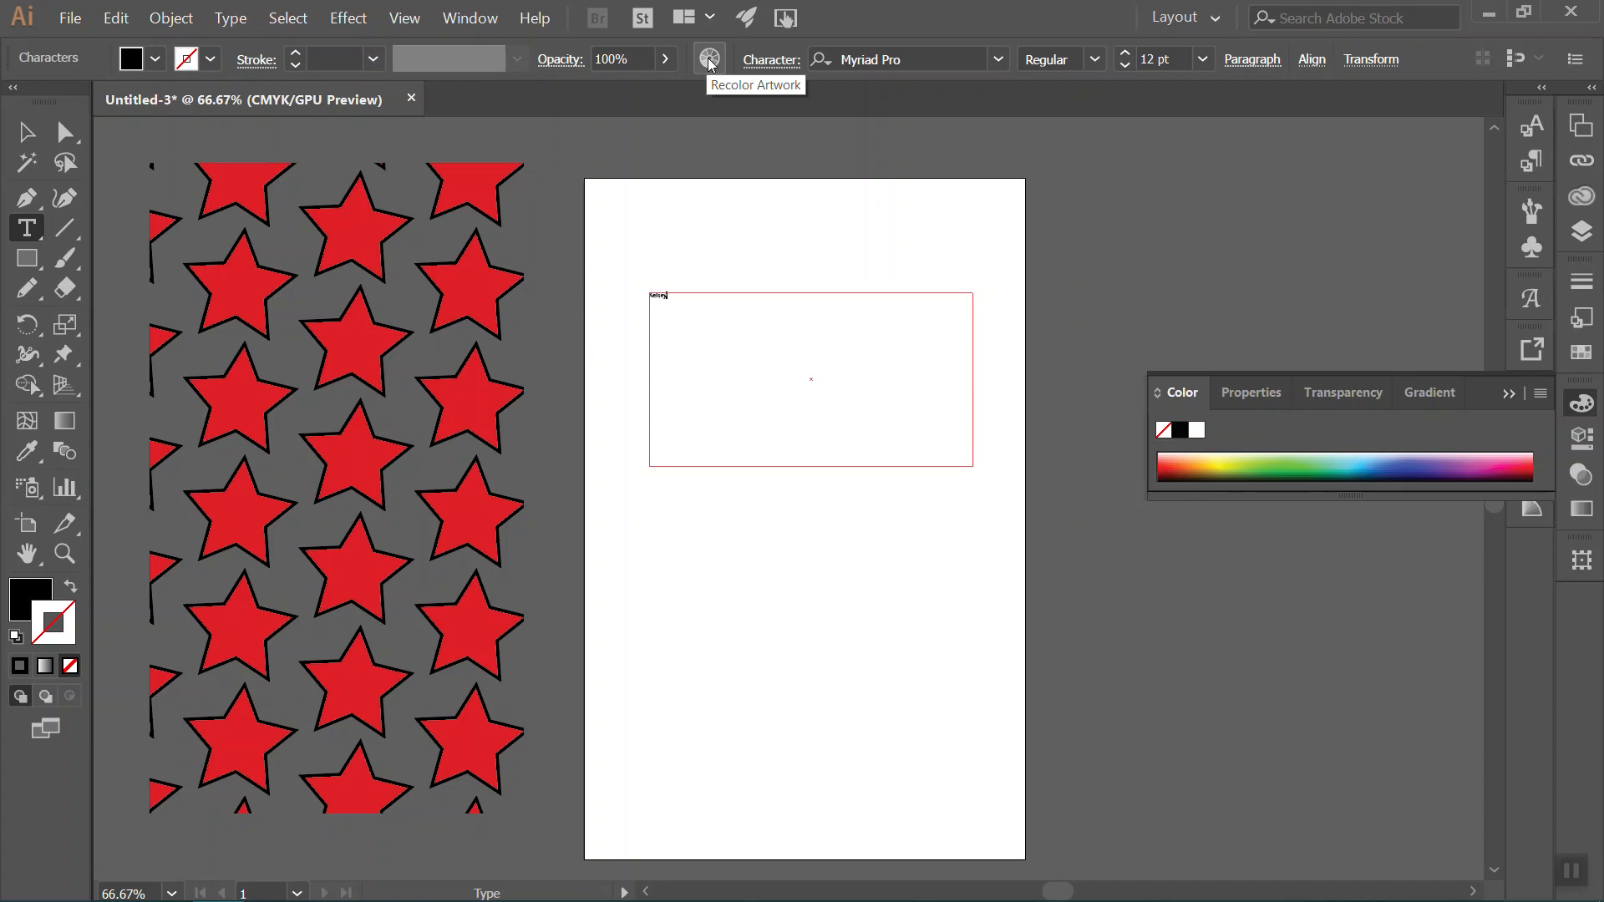
Finish typing Kelsey and step its font size up to 46 pt.
{"action": "type", "text": "y"}
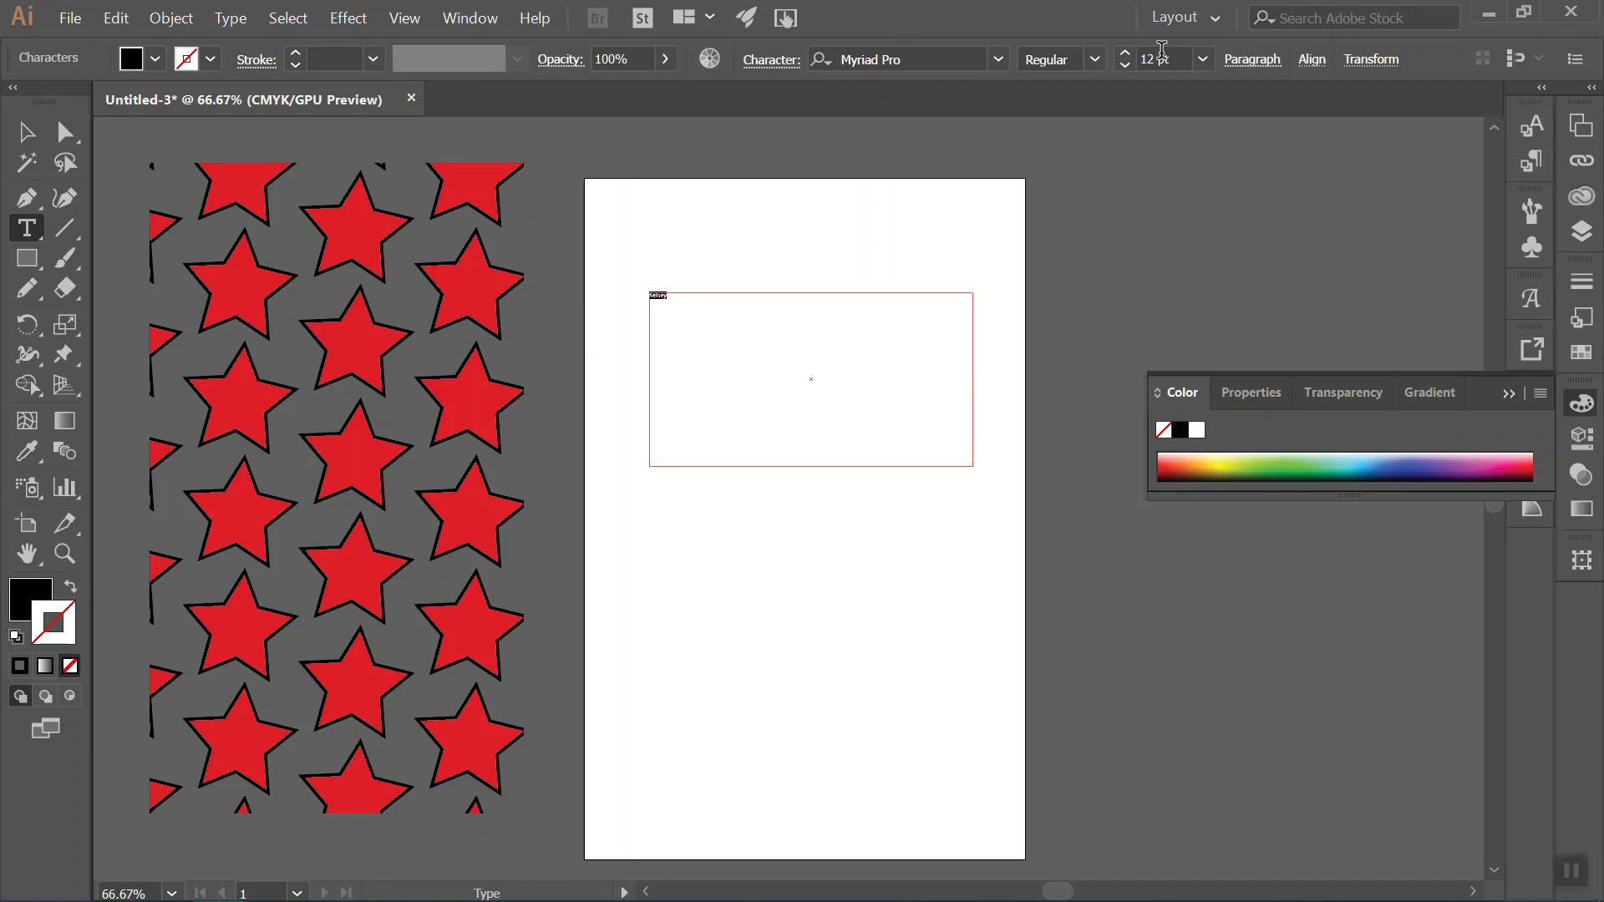
{"action": "left_click", "coordinate": [1125, 53]}
{"action": "left_click", "coordinate": [1125, 53]}
{"action": "left_click", "coordinate": [1126, 53]}
{"action": "left_click", "coordinate": [1125, 53]}
{"action": "left_click", "coordinate": [1125, 54]}
{"action": "left_click", "coordinate": [1125, 54]}
{"action": "left_click", "coordinate": [1125, 54]}
{"action": "left_click", "coordinate": [1126, 59]}
{"action": "left_click", "coordinate": [1126, 59]}
{"action": "left_click", "coordinate": [1126, 58]}
{"action": "left_click", "coordinate": [1126, 59]}
{"action": "left_click", "coordinate": [1126, 57]}
{"action": "left_click", "coordinate": [1126, 57]}
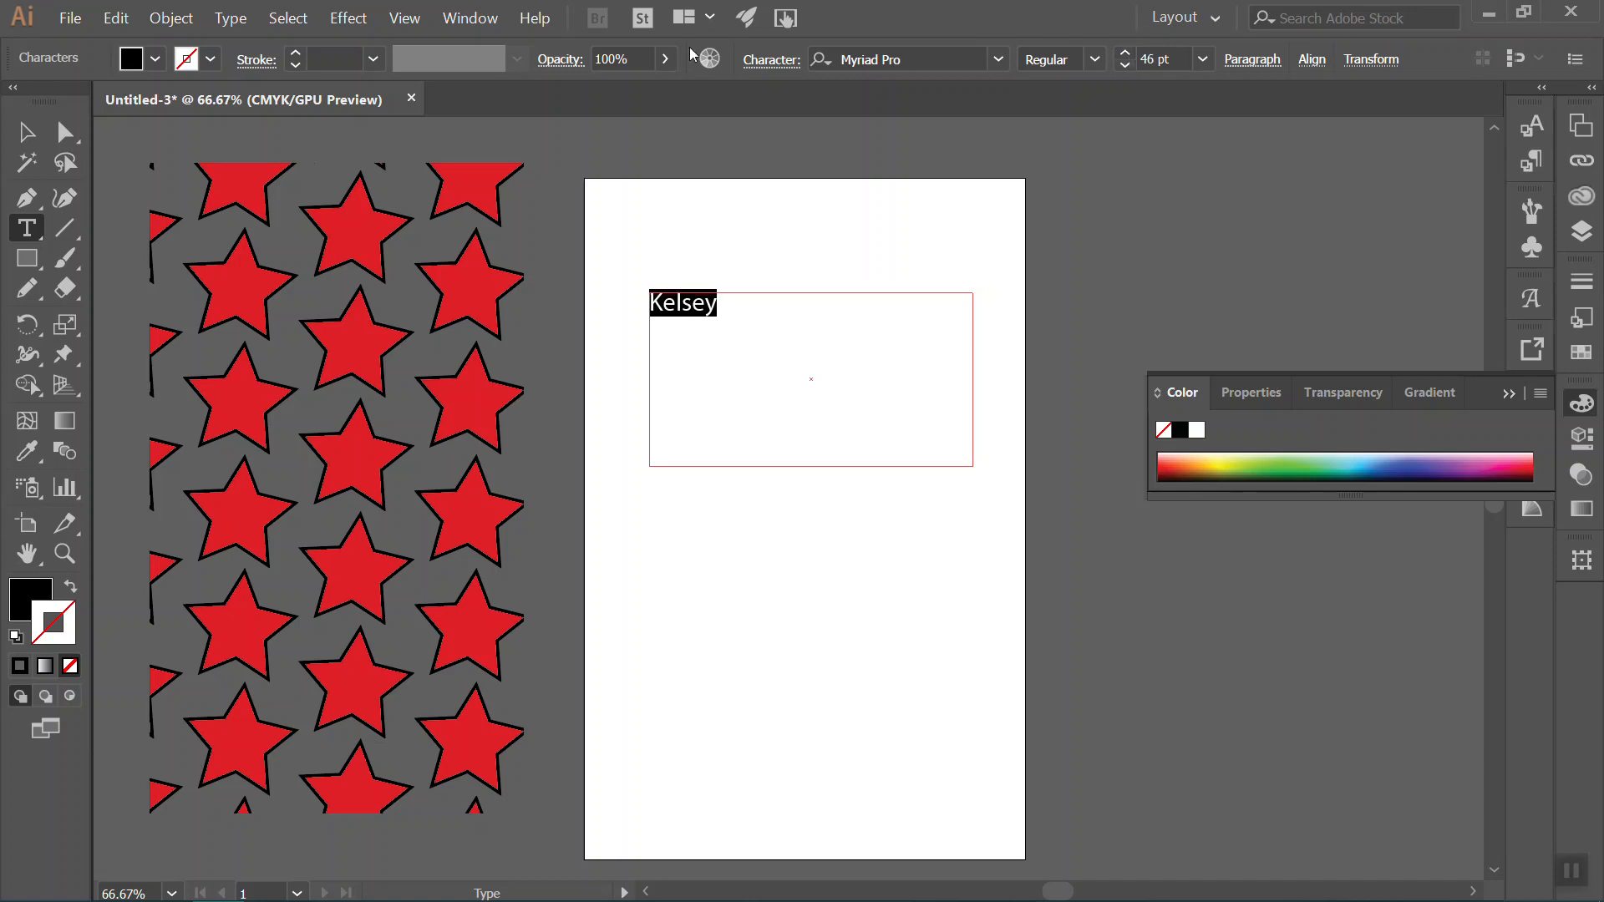
Set the Kelsey font size to 72 pt from presets, then to 150 pt.
{"action": "left_click", "coordinate": [1204, 60]}
{"action": "left_click", "coordinate": [1248, 508]}
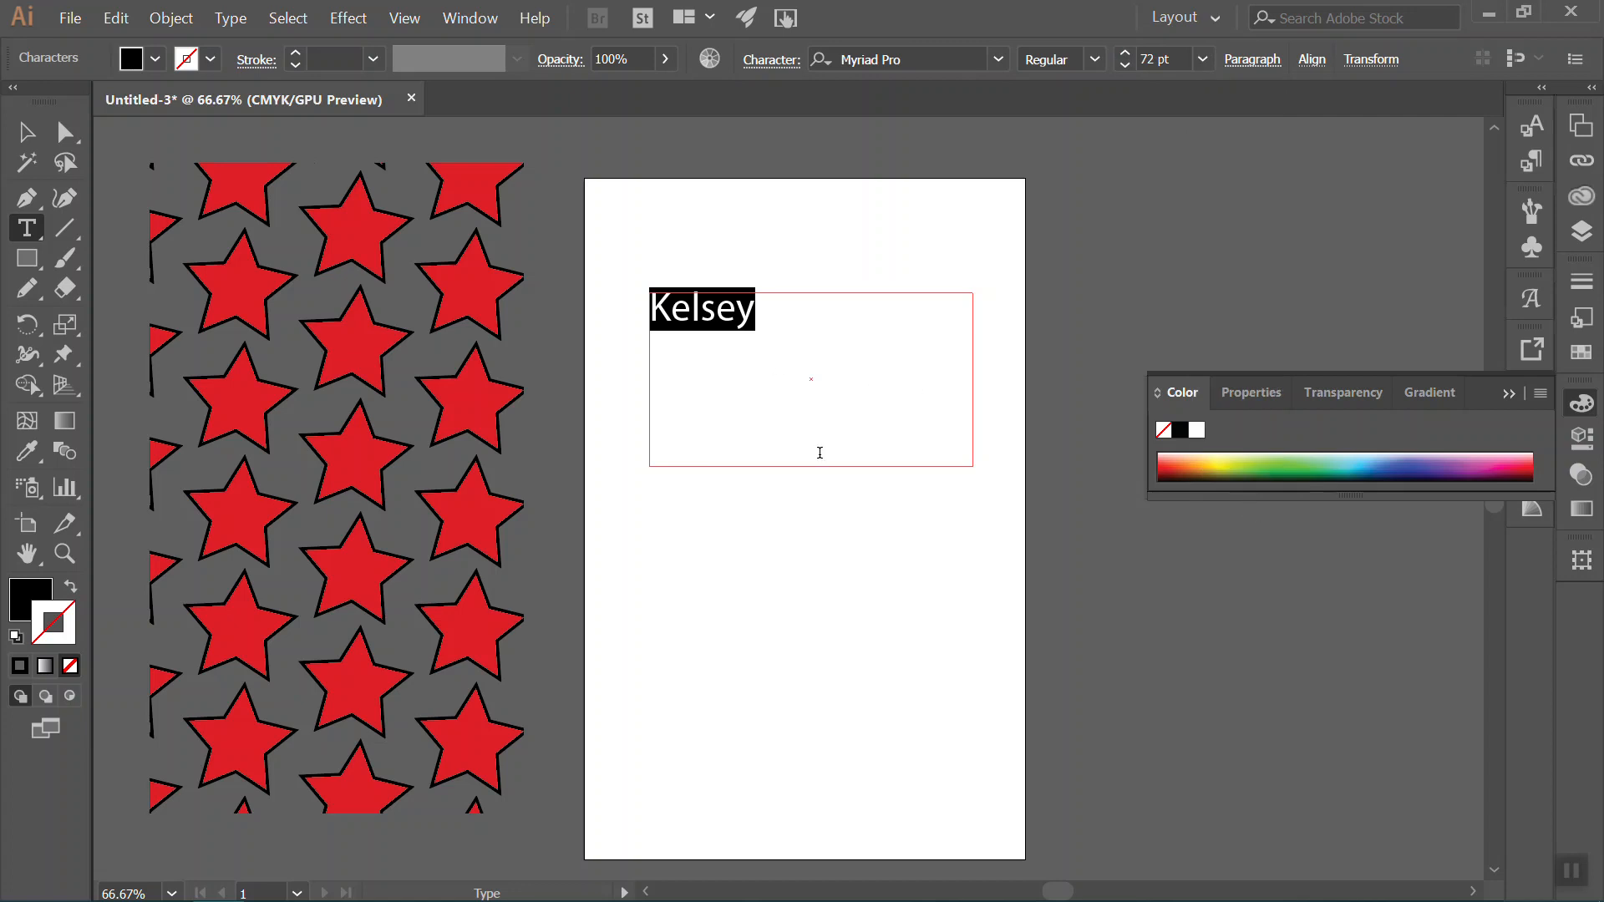
{"action": "left_click_drag", "start_coordinate": [1155, 57], "coordinate": [1128, 55]}
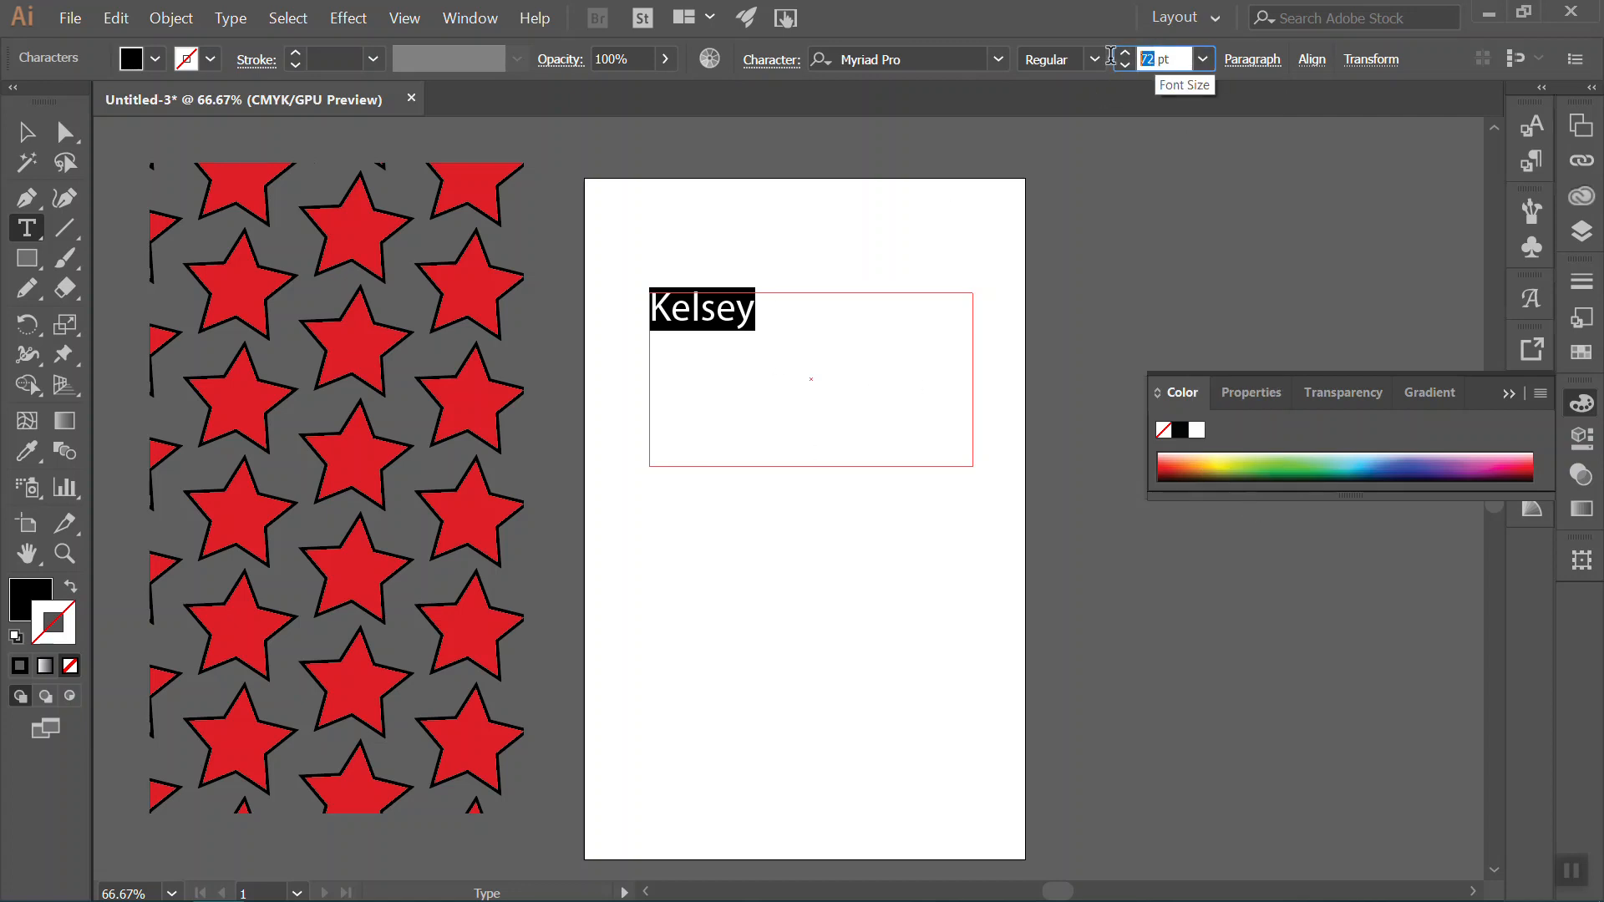
{"action": "type", "text": "150"}
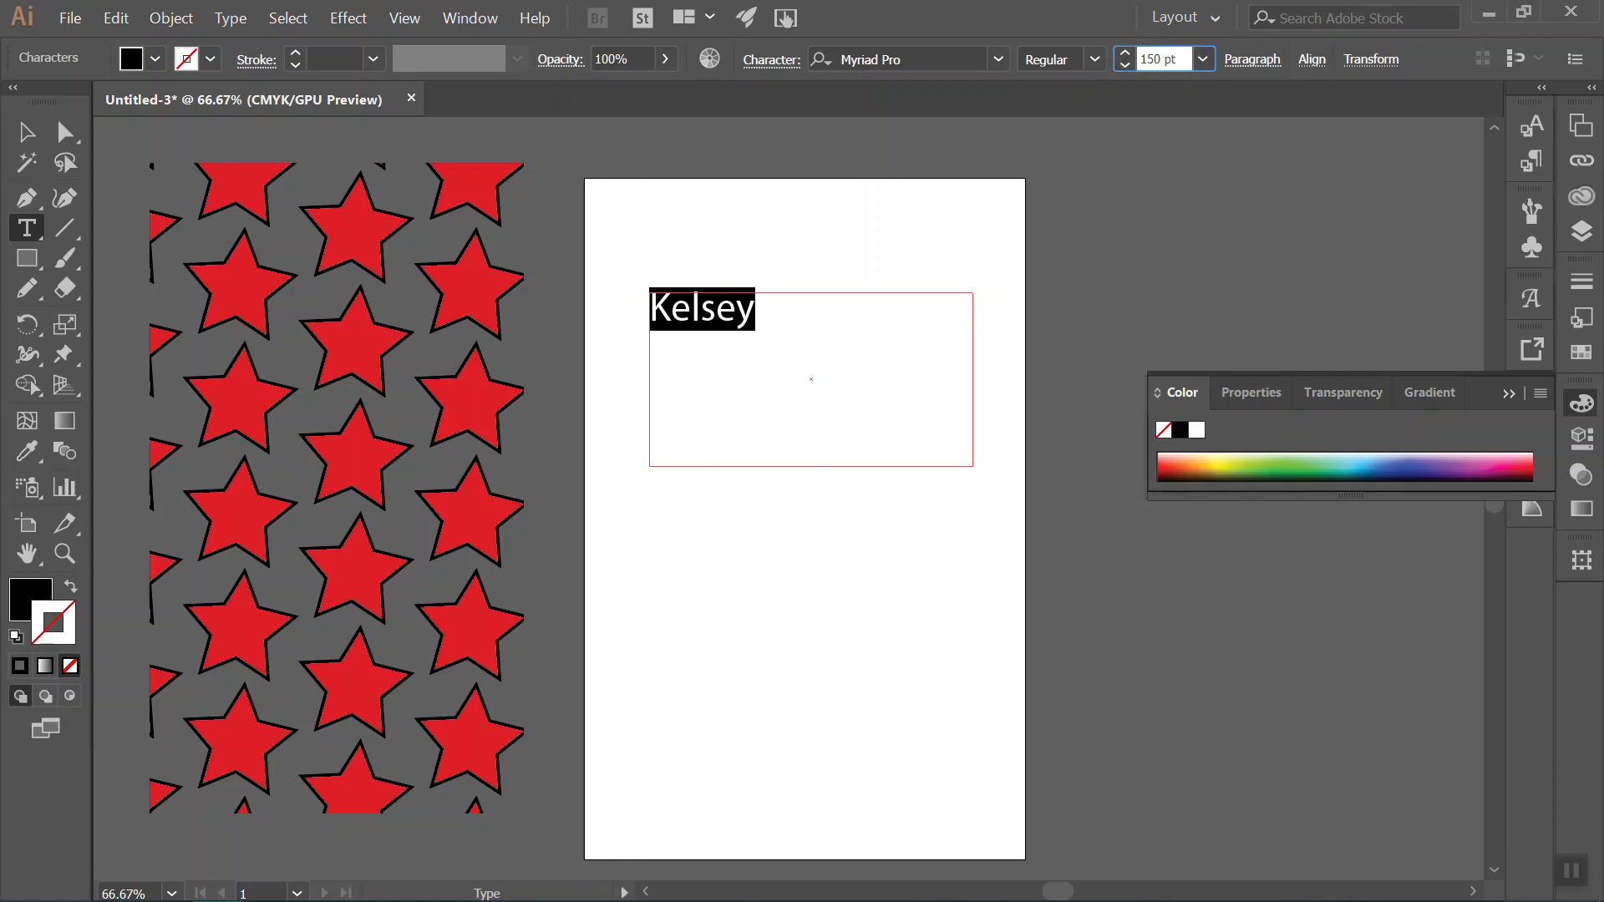
{"action": "key", "text": "Return"}
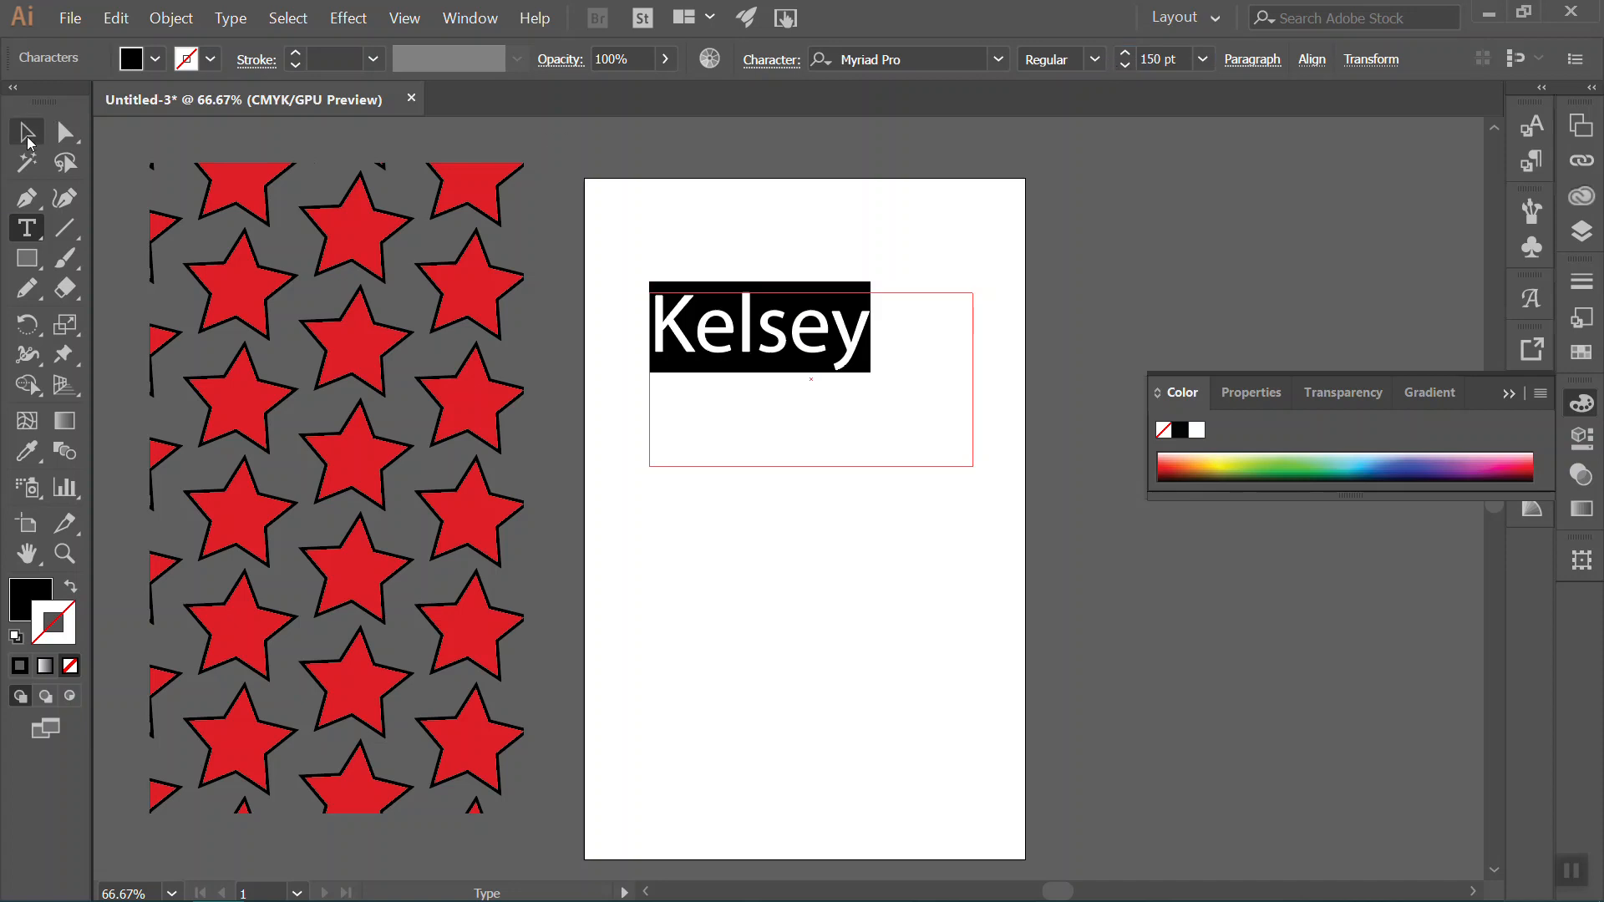
Move the Kelsey text frame lower and slightly left on the artboard.
{"action": "left_click", "coordinate": [27, 139]}
{"action": "left_click", "coordinate": [978, 428]}
{"action": "left_click", "coordinate": [808, 361]}
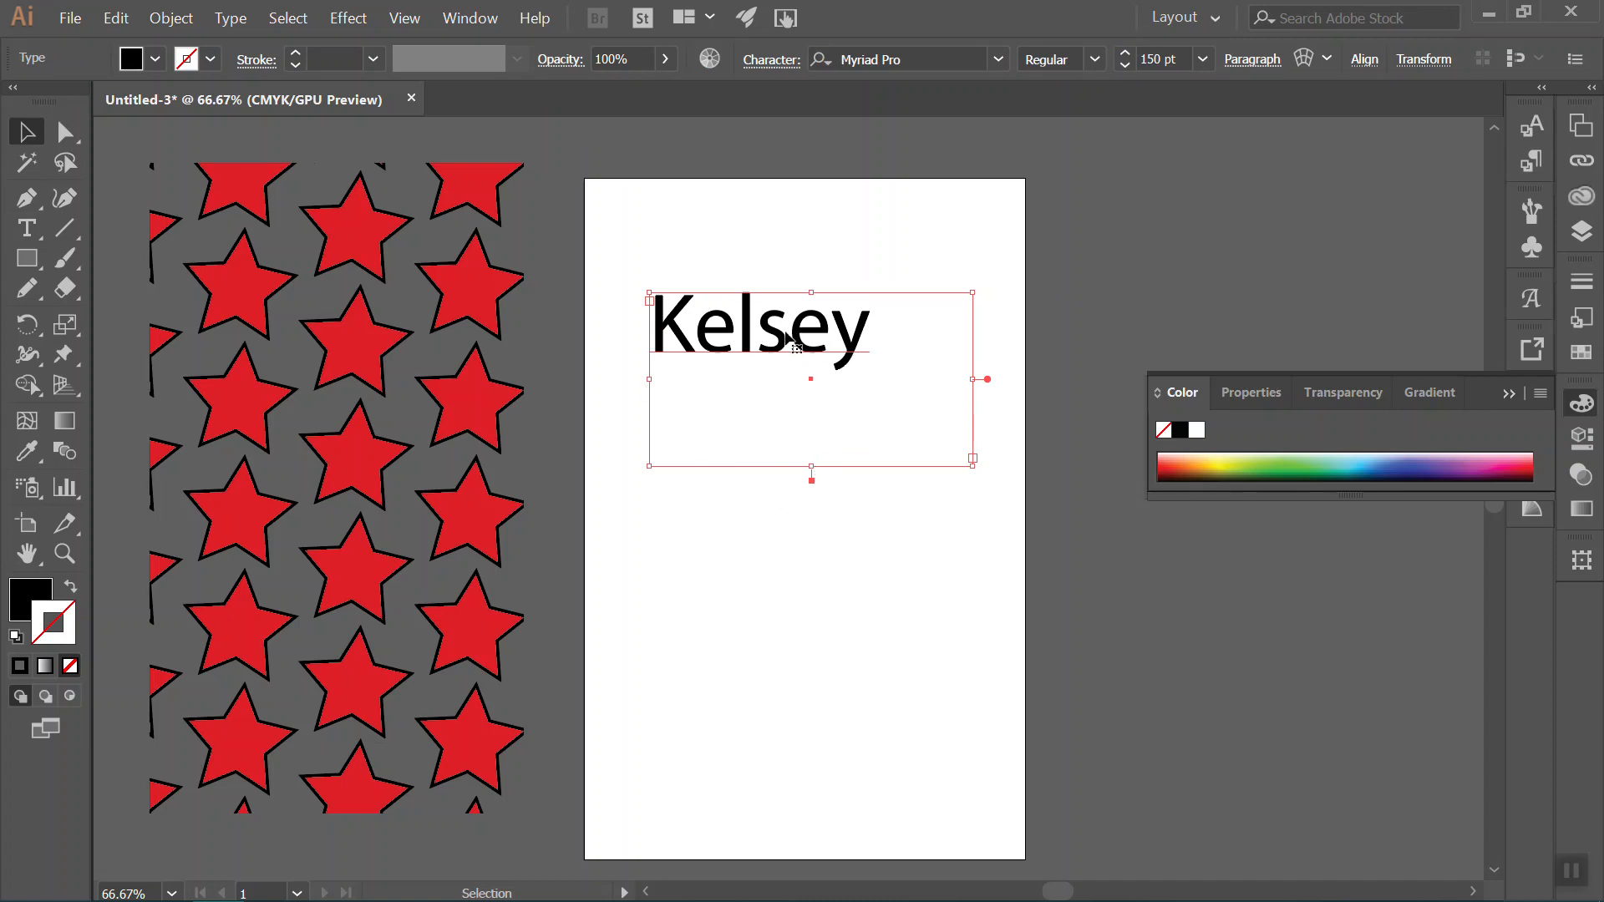
{"action": "mouse_move", "coordinate": [779, 340]}
{"action": "left_mouse_down"}
{"action": "mouse_move", "coordinate": [793, 365]}
{"action": "mouse_move", "coordinate": [765, 330]}
{"action": "left_mouse_up"}
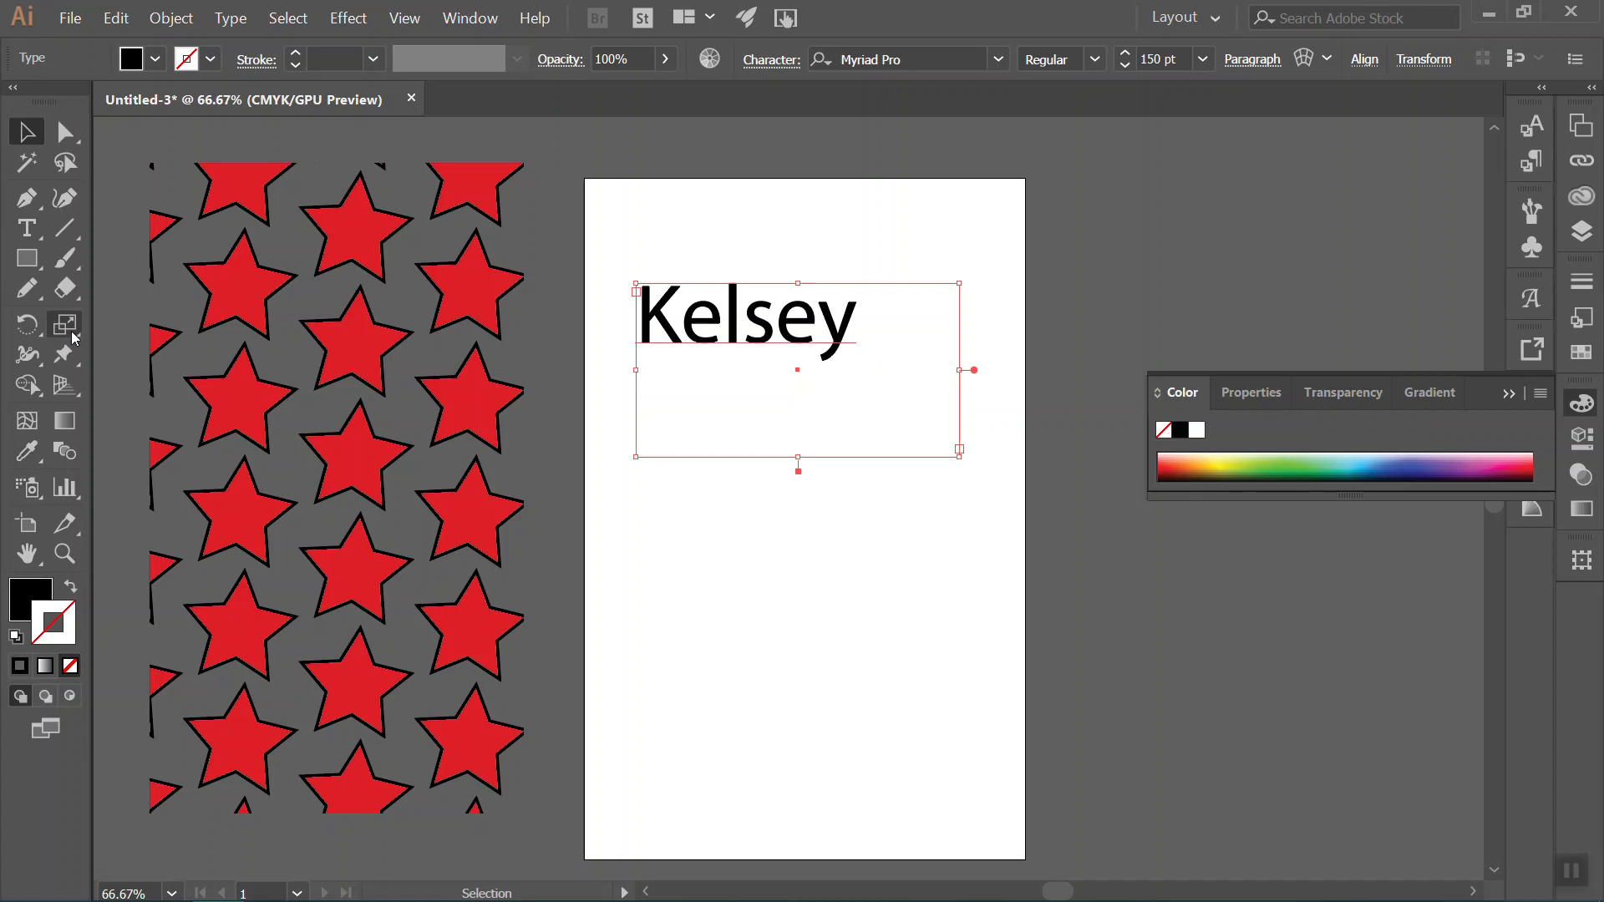
{"action": "mouse_move", "coordinate": [830, 334]}
{"action": "left_mouse_down"}
{"action": "mouse_move", "coordinate": [853, 380]}
{"action": "mouse_move", "coordinate": [833, 319]}
{"action": "left_mouse_up"}
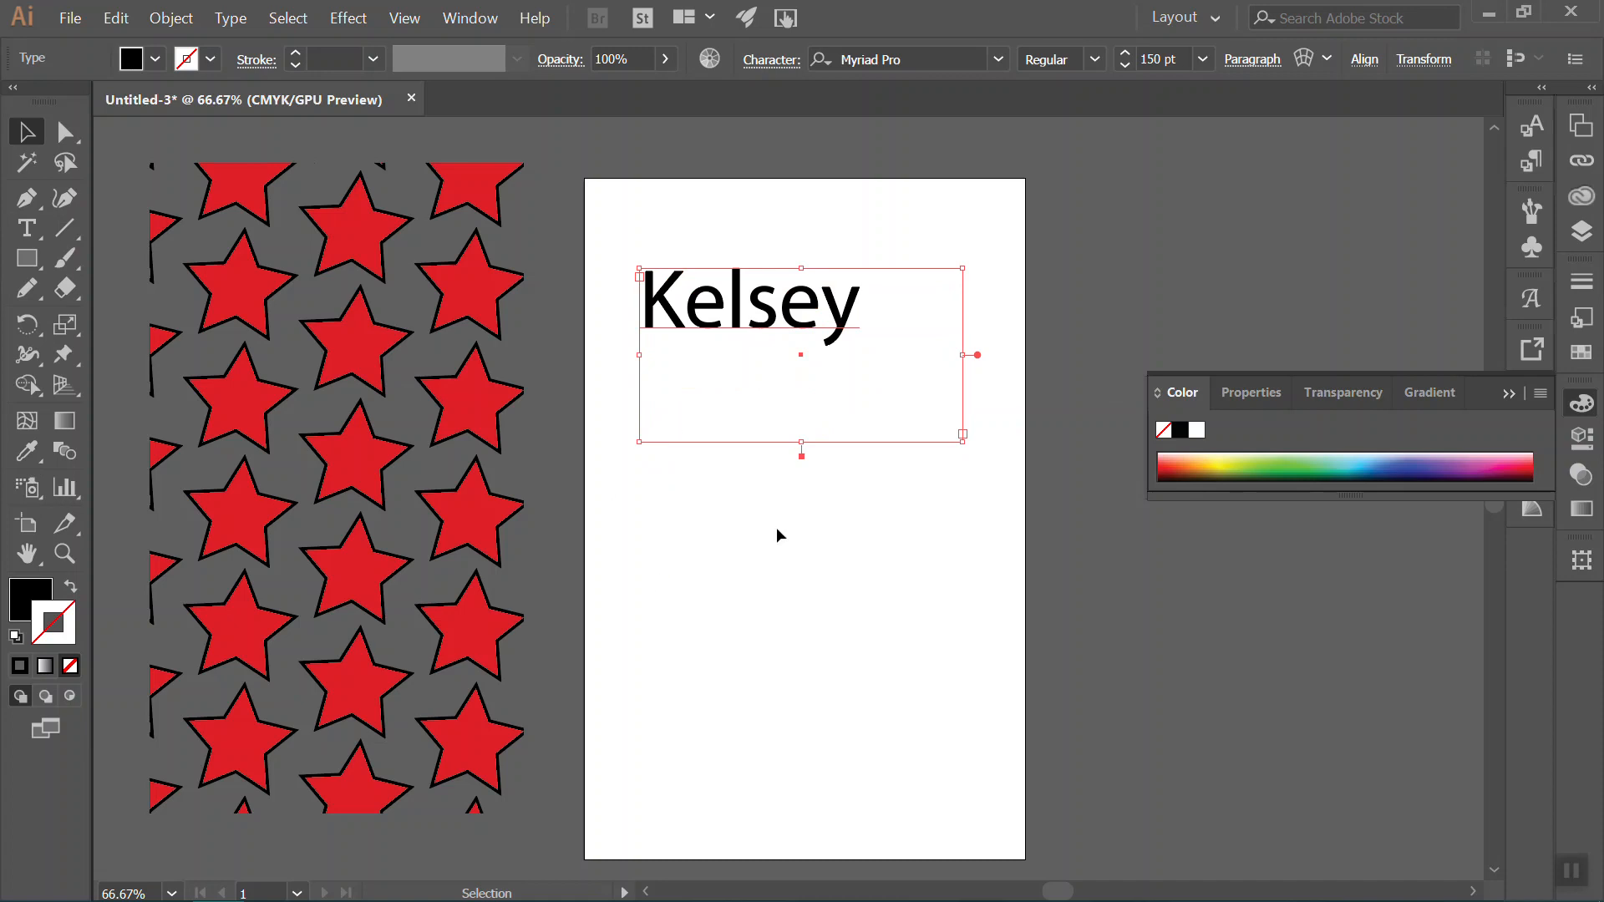
{"action": "left_click_drag", "start_coordinate": [764, 310], "coordinate": [753, 375]}
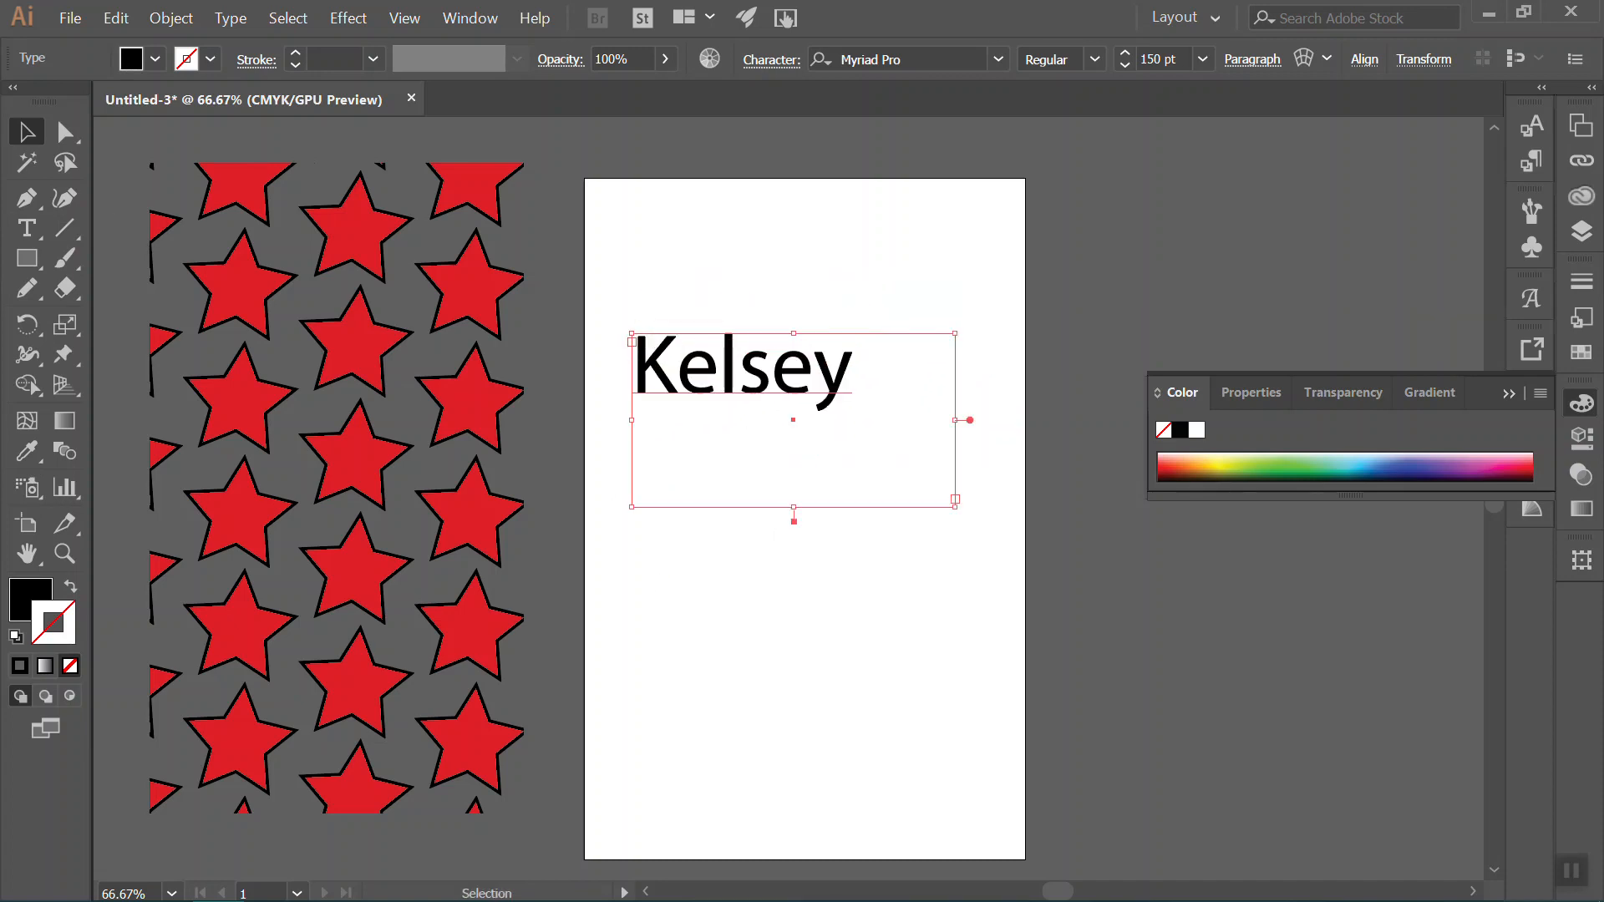
{"action": "left_click", "coordinate": [26, 227]}
Set the Kelsey text in the Algerian font and reselect its text frame.
{"action": "left_click", "coordinate": [751, 364]}
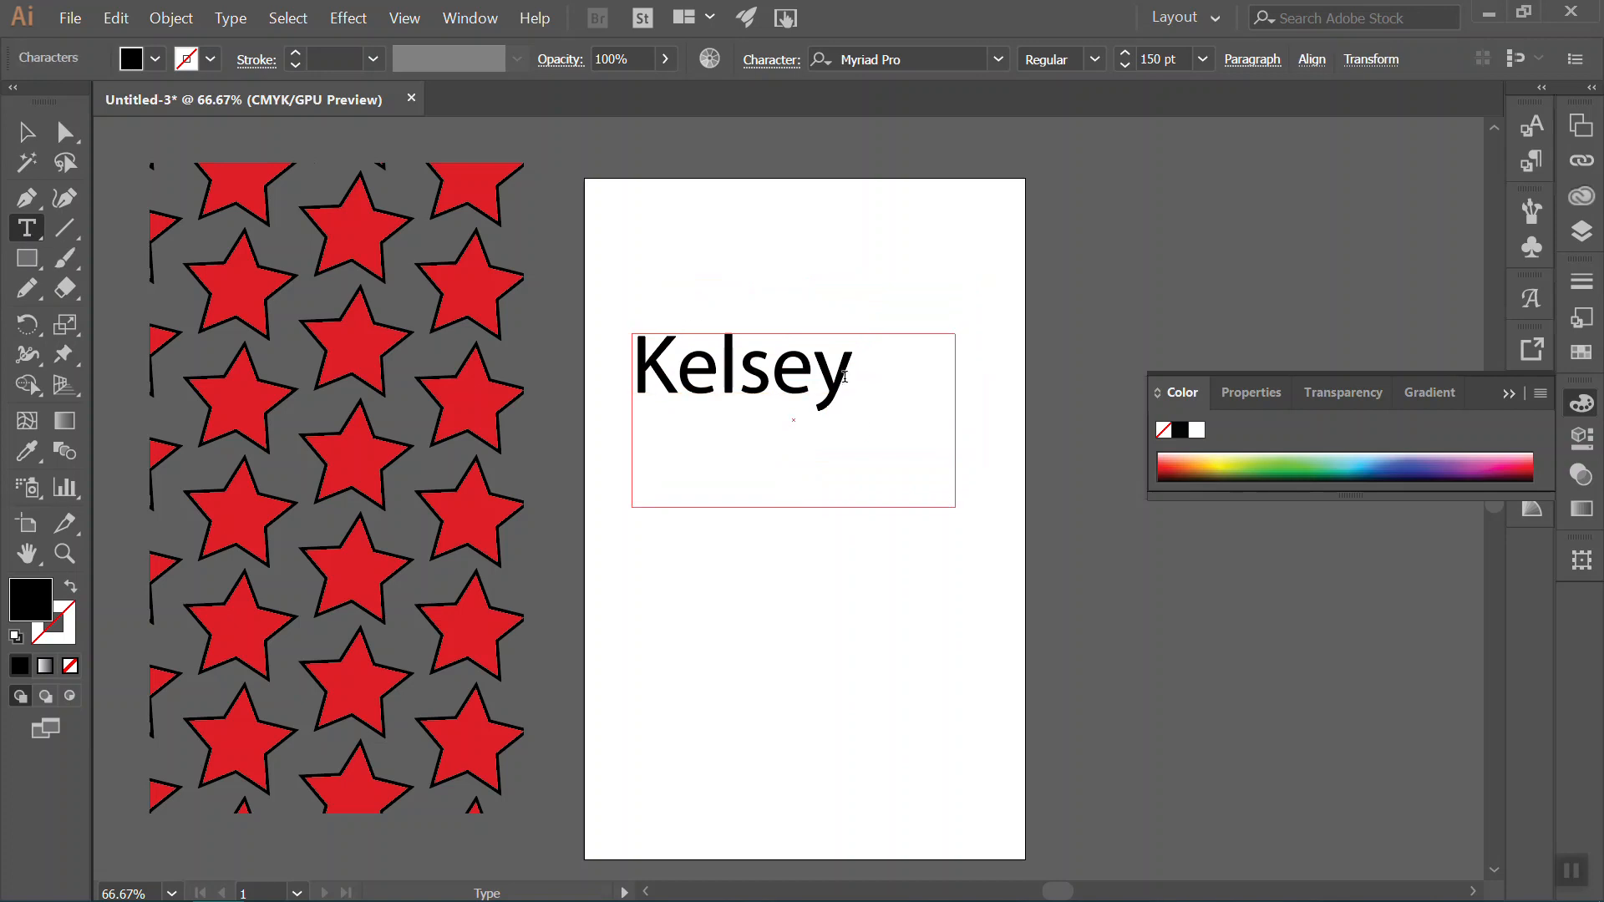
{"action": "left_click_drag", "start_coordinate": [863, 377], "coordinate": [639, 378]}
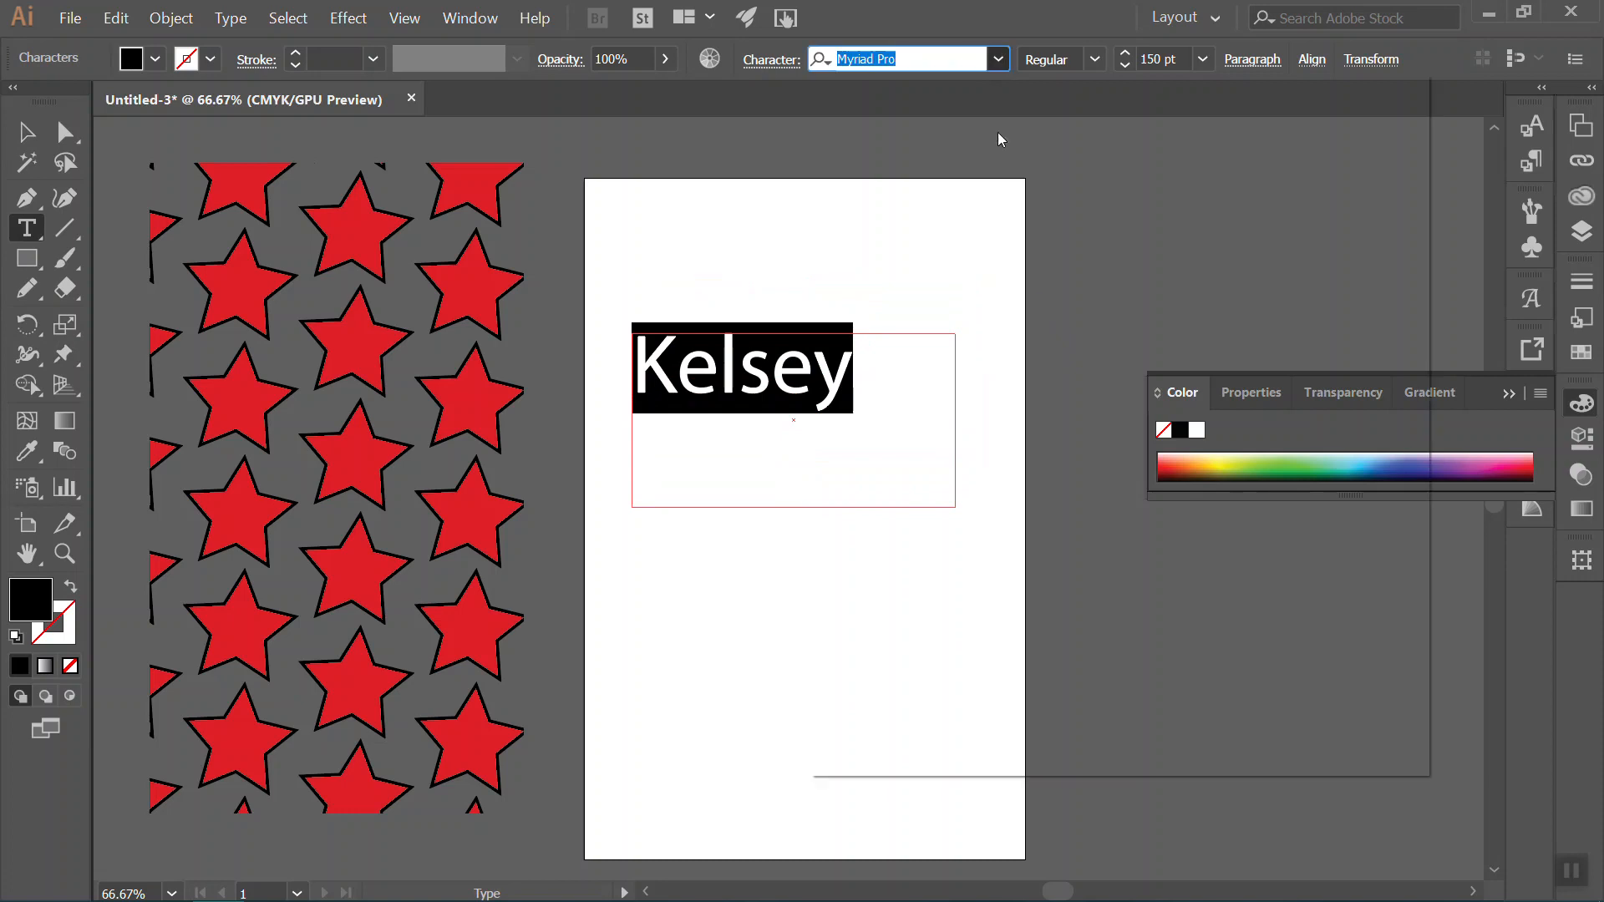
{"action": "left_click", "coordinate": [999, 58]}
{"action": "scroll", "coordinate": [1070, 449], "scroll_direction": "down", "scroll_amount": 3}
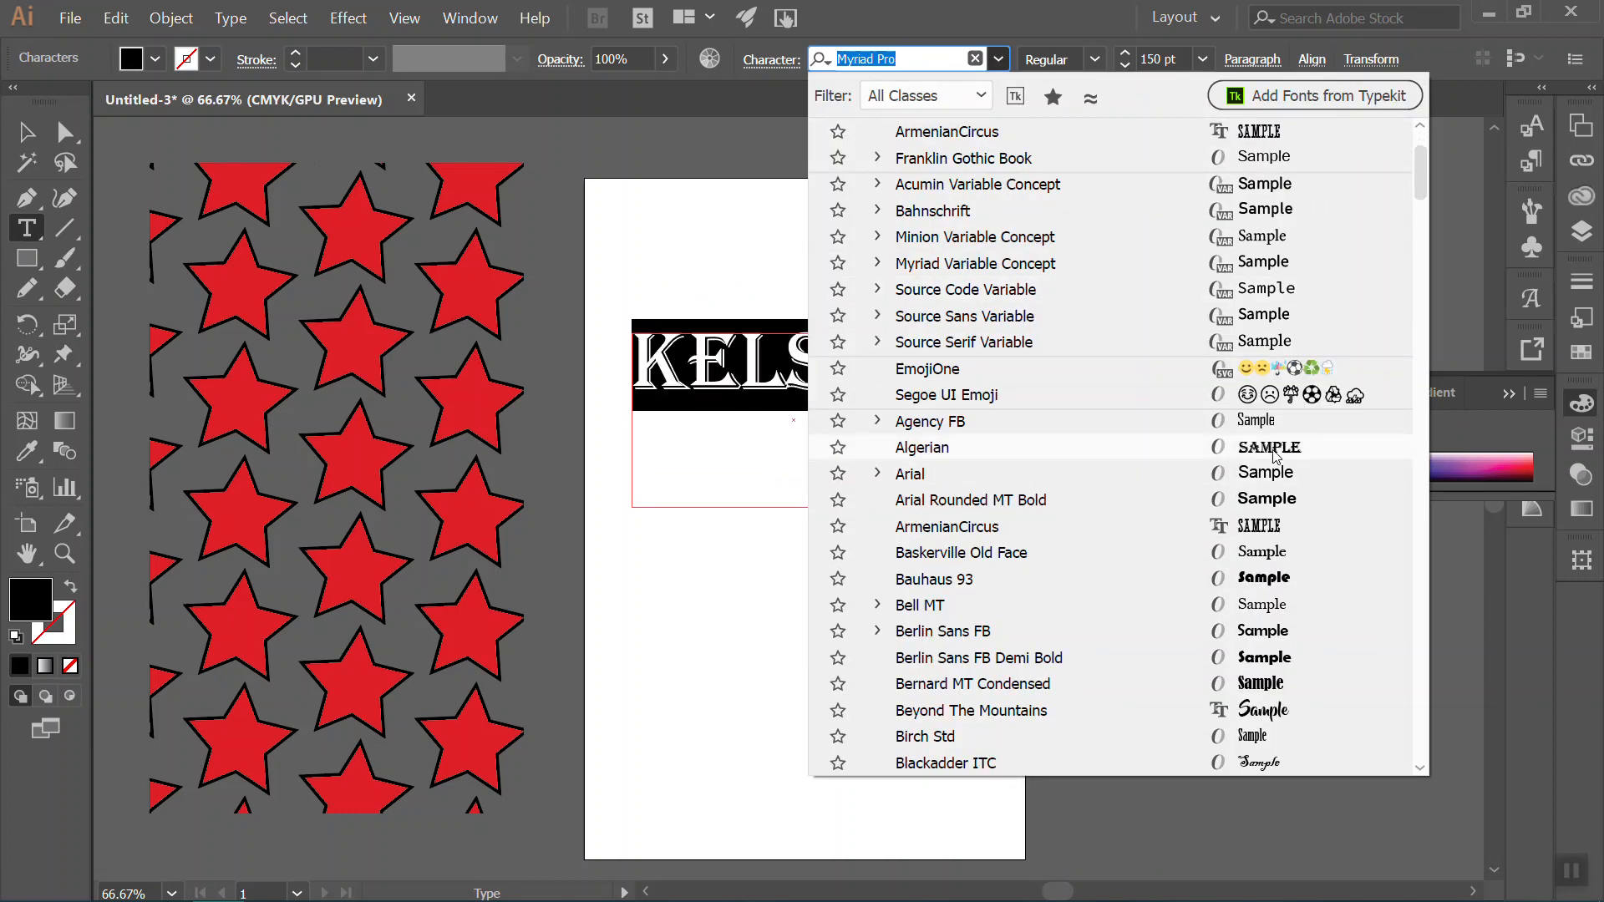
{"action": "left_click", "coordinate": [1276, 449]}
{"action": "key", "text": "Escape"}
{"action": "left_click", "coordinate": [995, 315]}
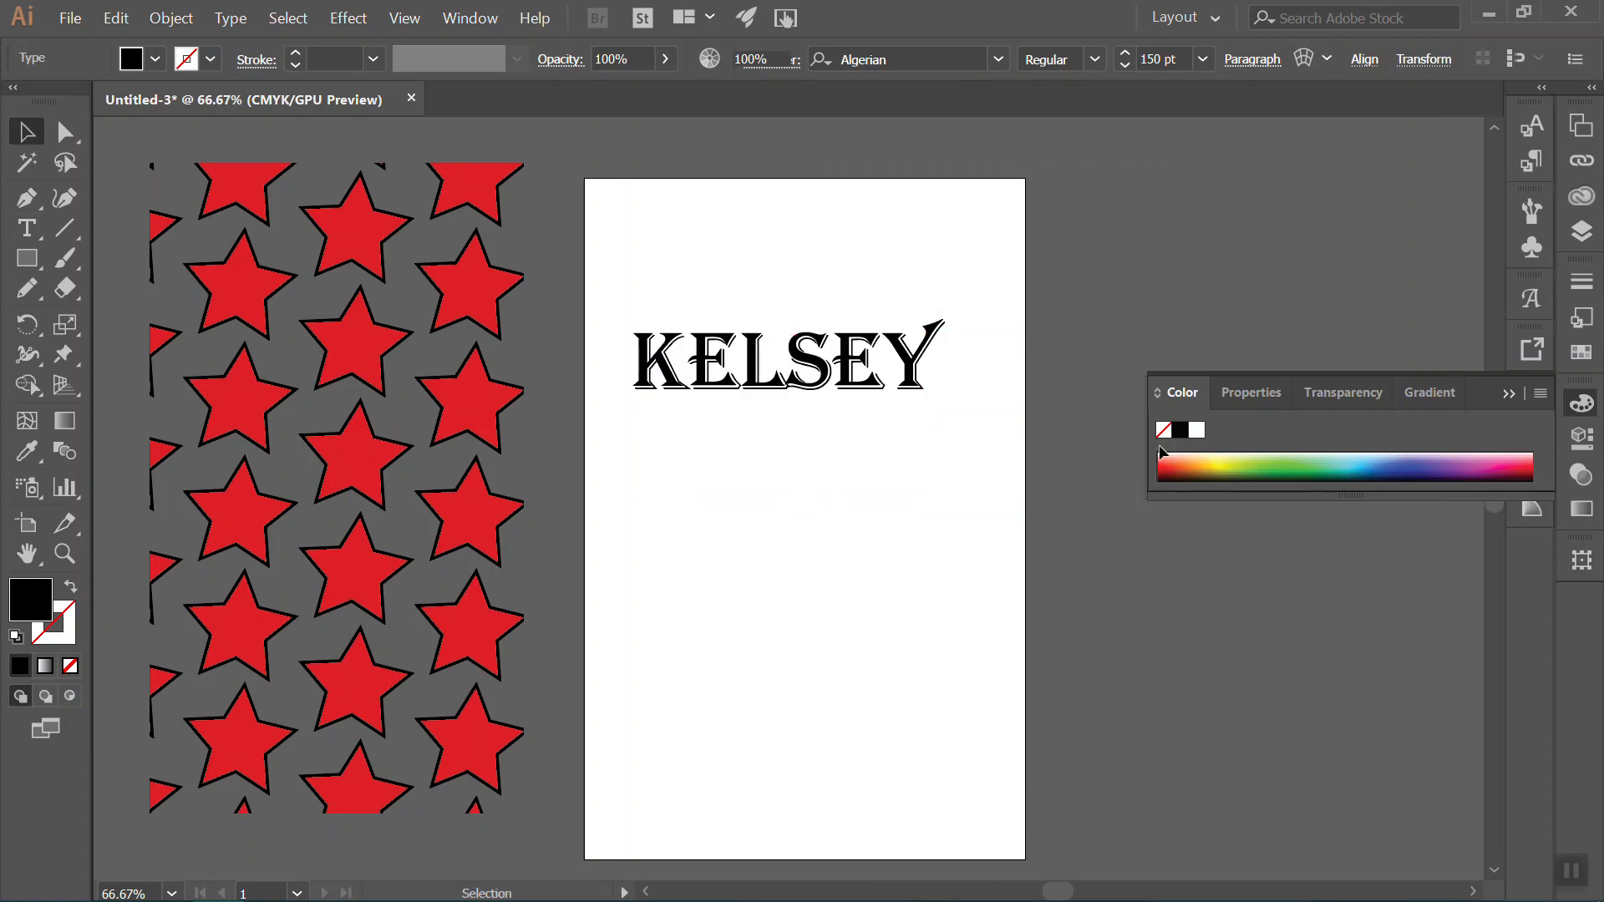
{"action": "left_click", "coordinate": [877, 394]}
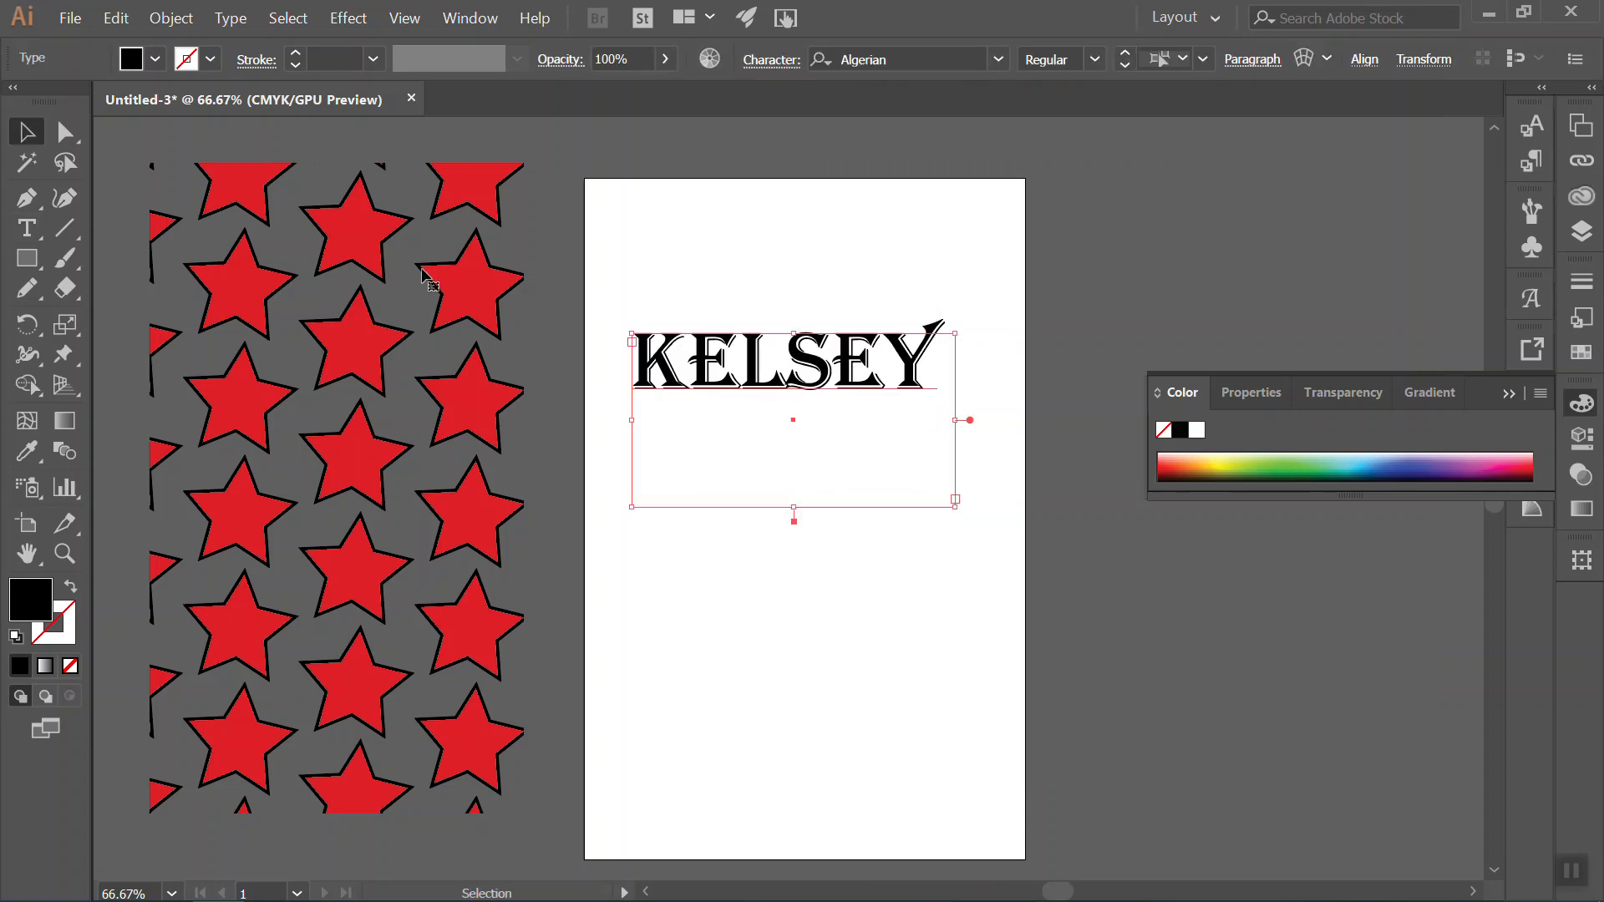
{"action": "left_click", "coordinate": [287, 17]}
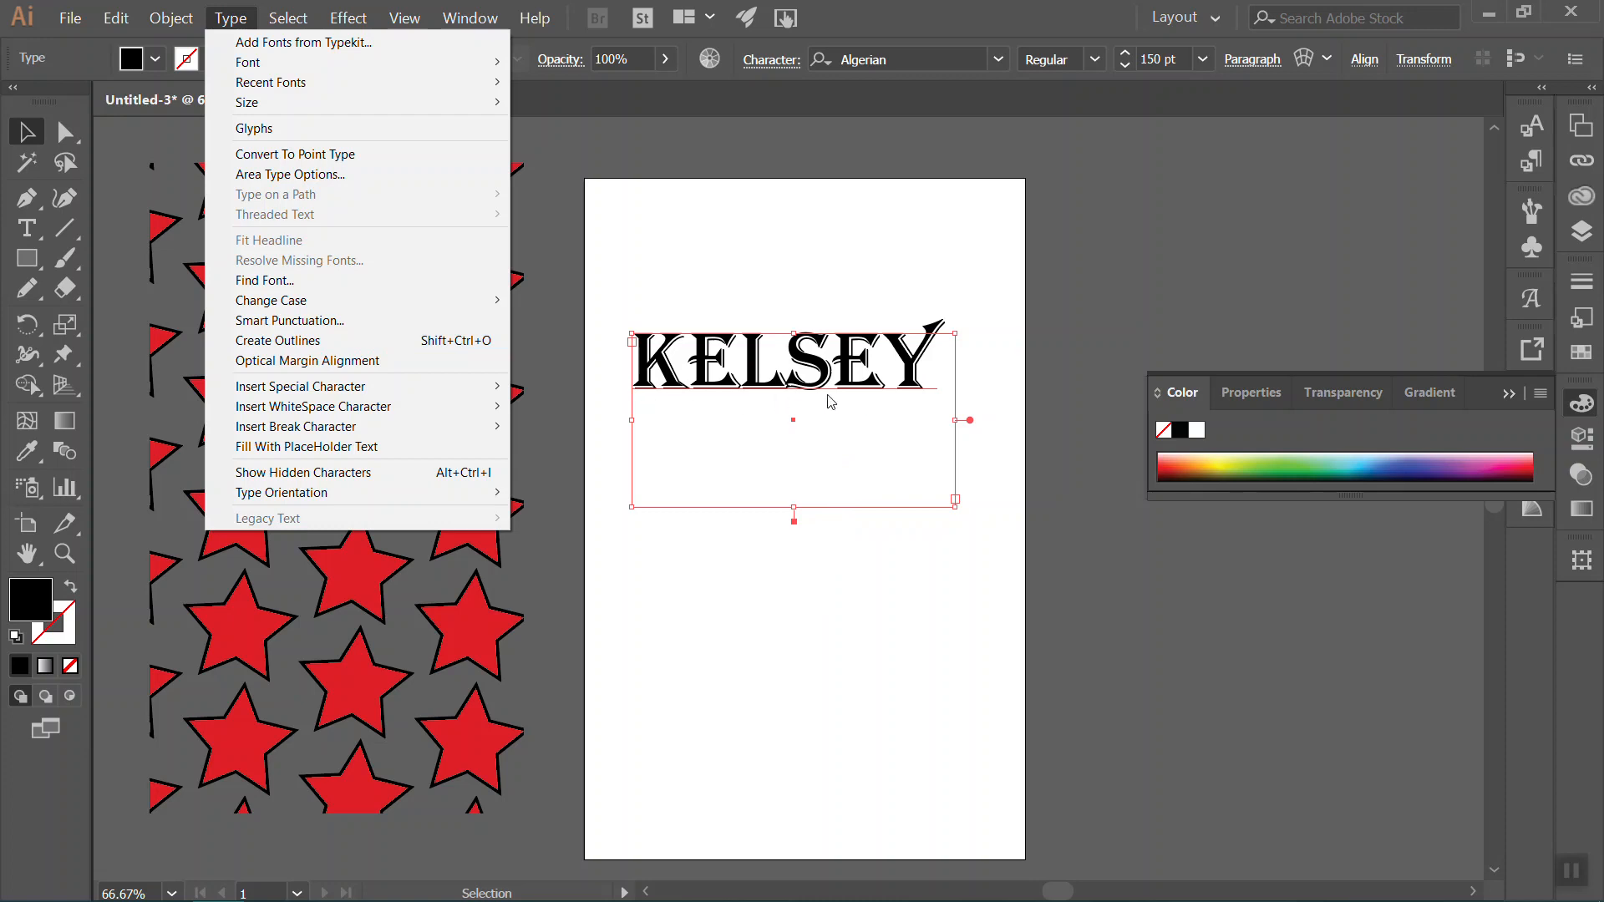
Convert KELSEY to outlines and inspect its anchors with the Direct Selection tool.
{"action": "left_click", "coordinate": [342, 347]}
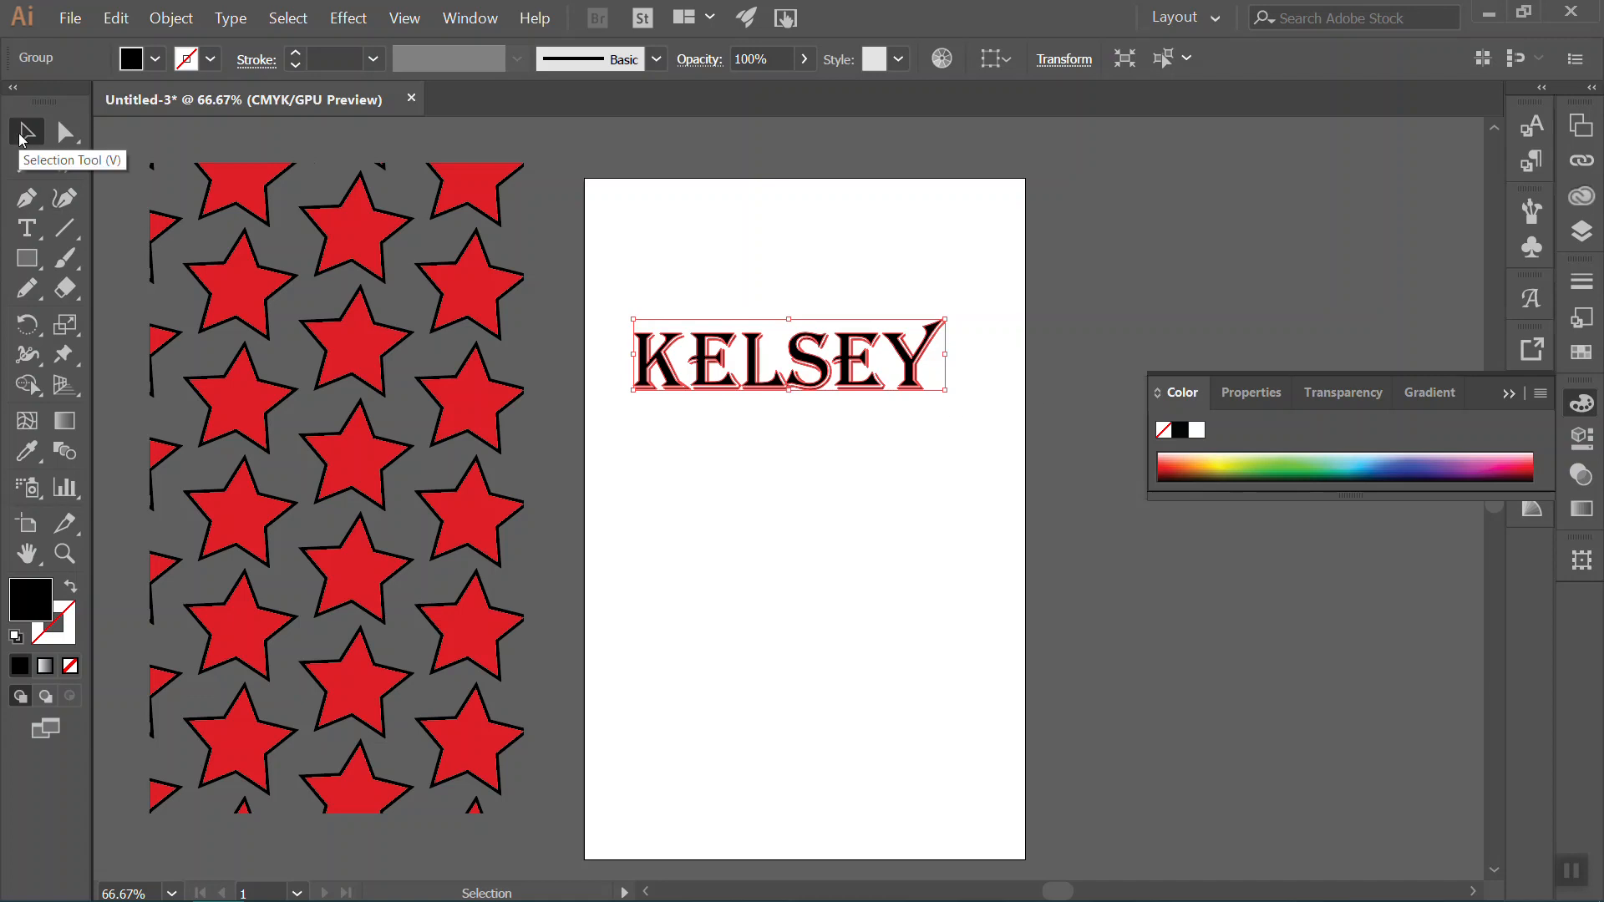
{"action": "left_click", "coordinate": [61, 137]}
{"action": "left_click", "coordinate": [30, 137]}
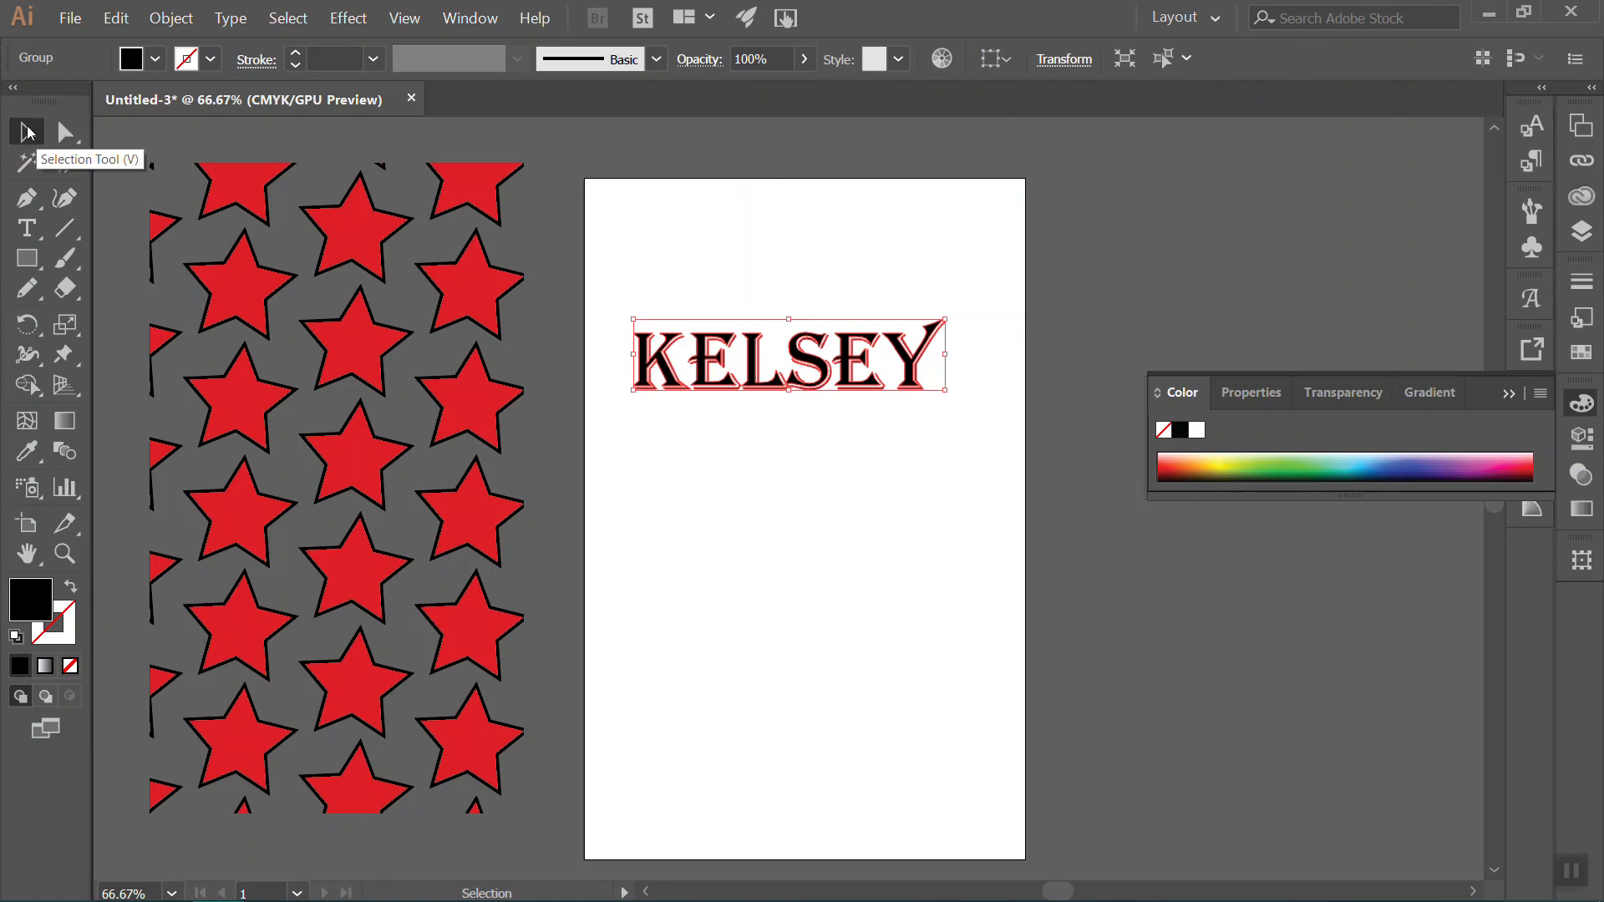
{"action": "left_click", "coordinate": [60, 136]}
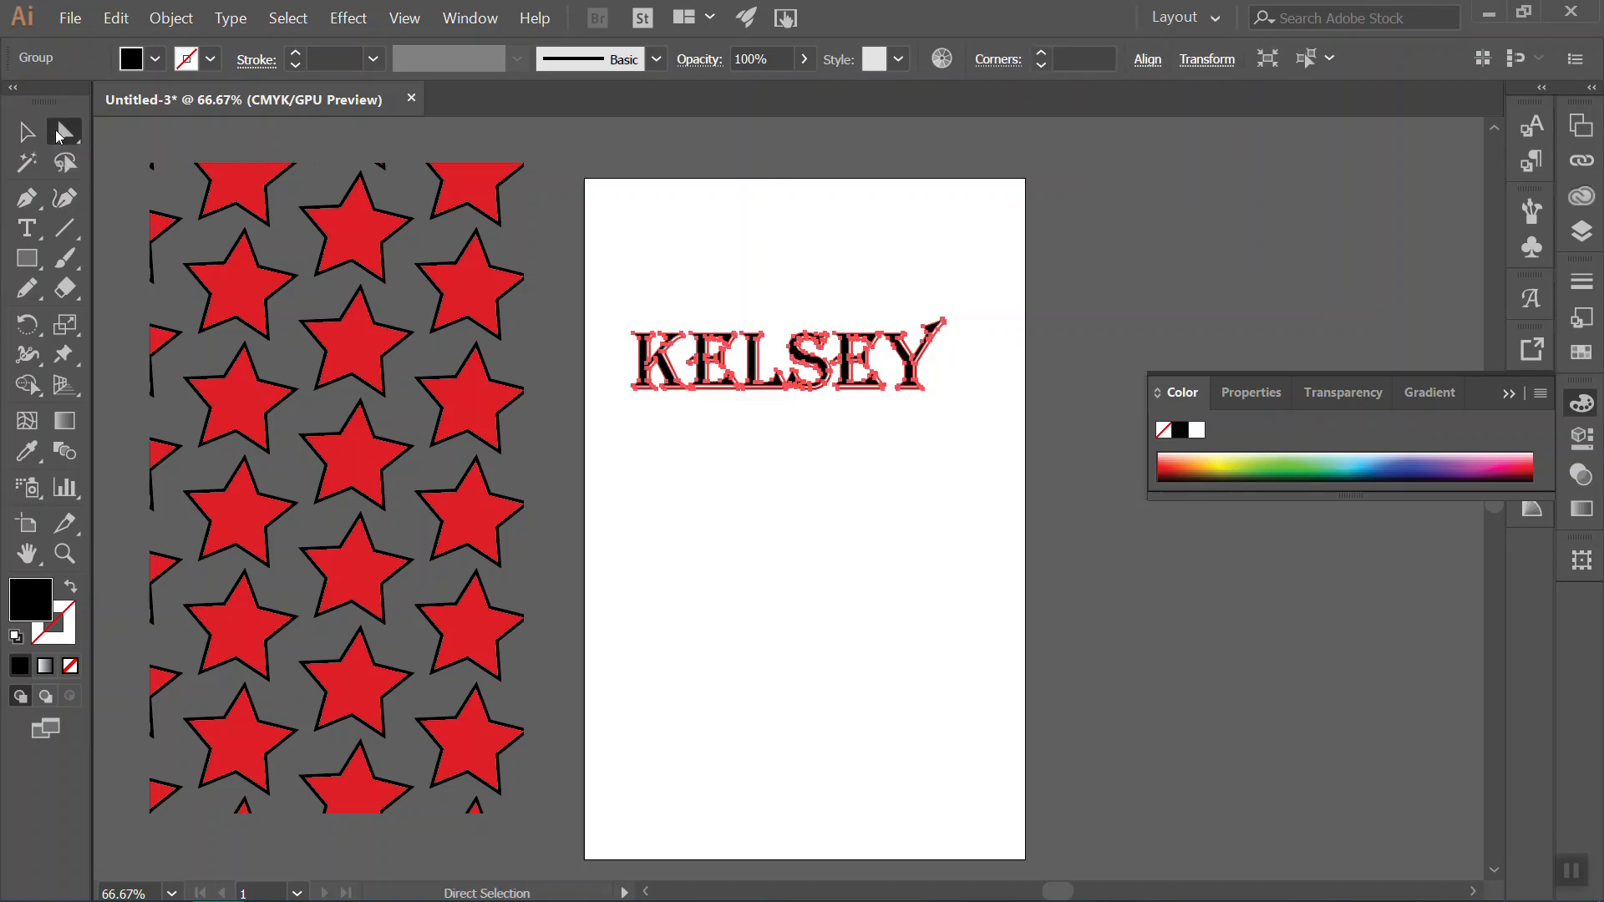
{"action": "left_click", "coordinate": [32, 133]}
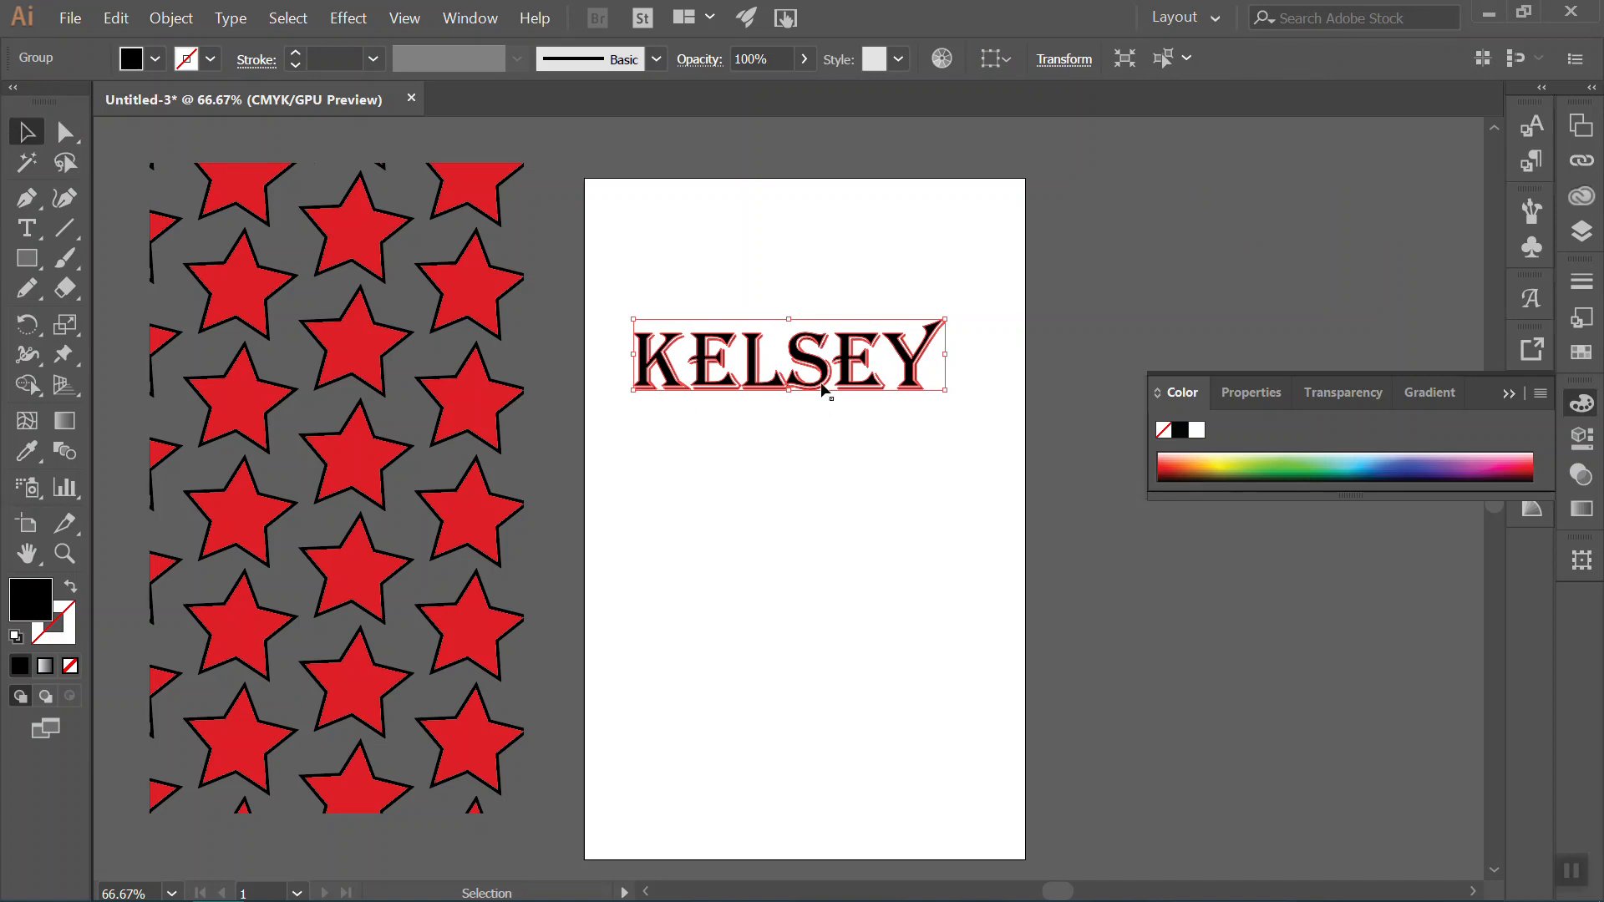
Move the KELSEY lettering lower on the page.
{"action": "left_click", "coordinate": [820, 423]}
{"action": "left_click_drag", "start_coordinate": [827, 385], "coordinate": [836, 443]}
{"action": "left_click", "coordinate": [835, 462]}
Lift the E above the word and pull the Y down to the right.
{"action": "left_click", "coordinate": [74, 139]}
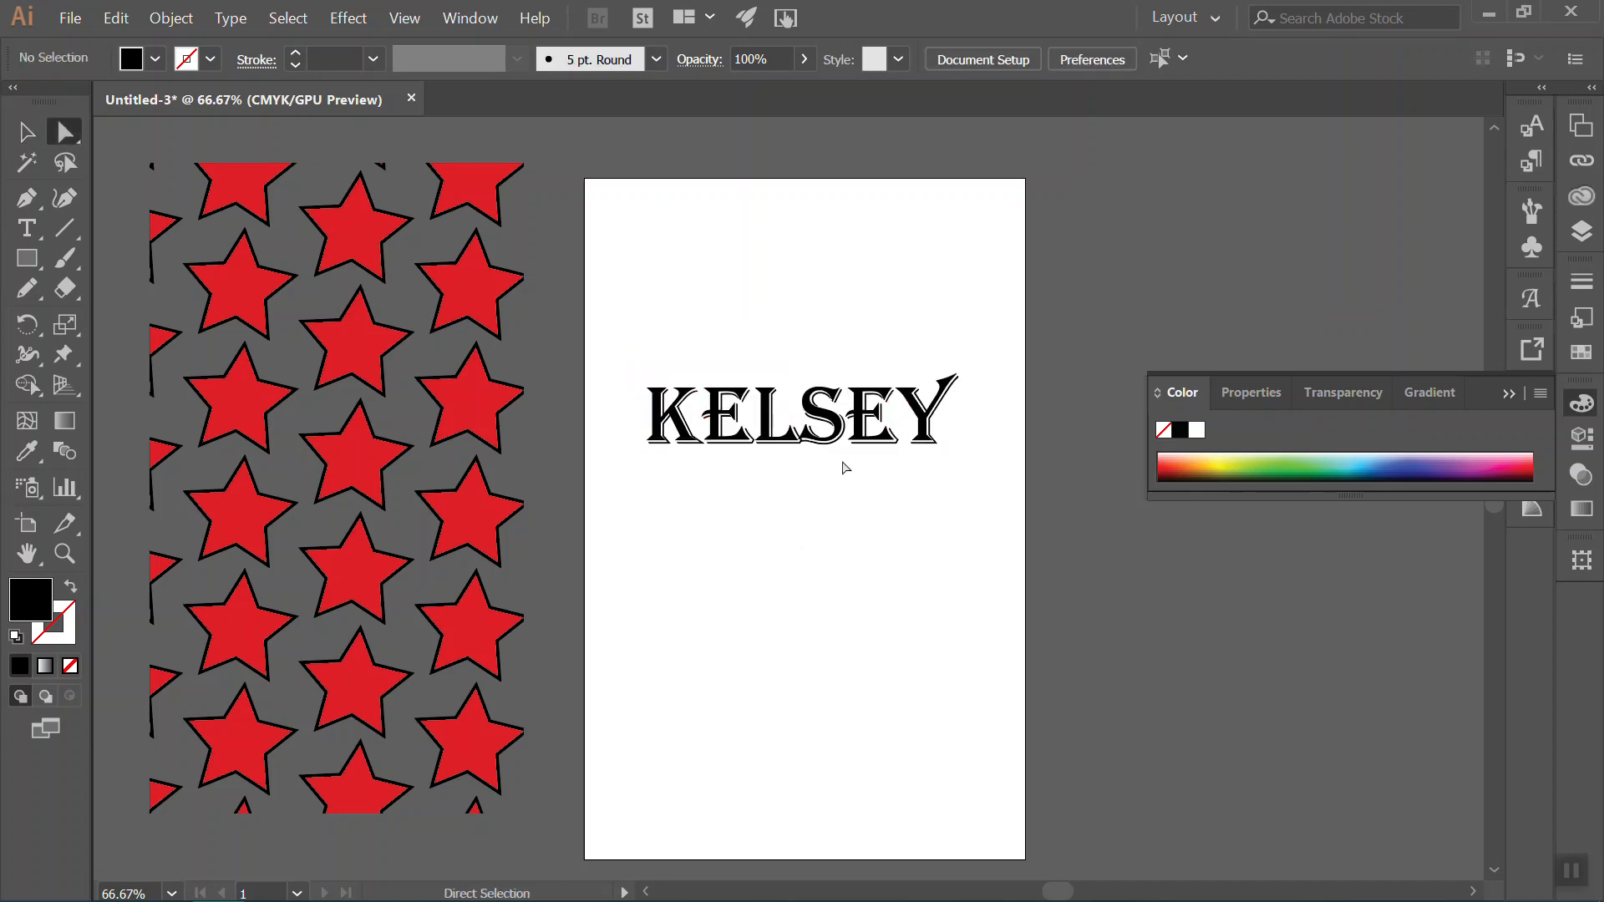
{"action": "left_click", "coordinate": [838, 425]}
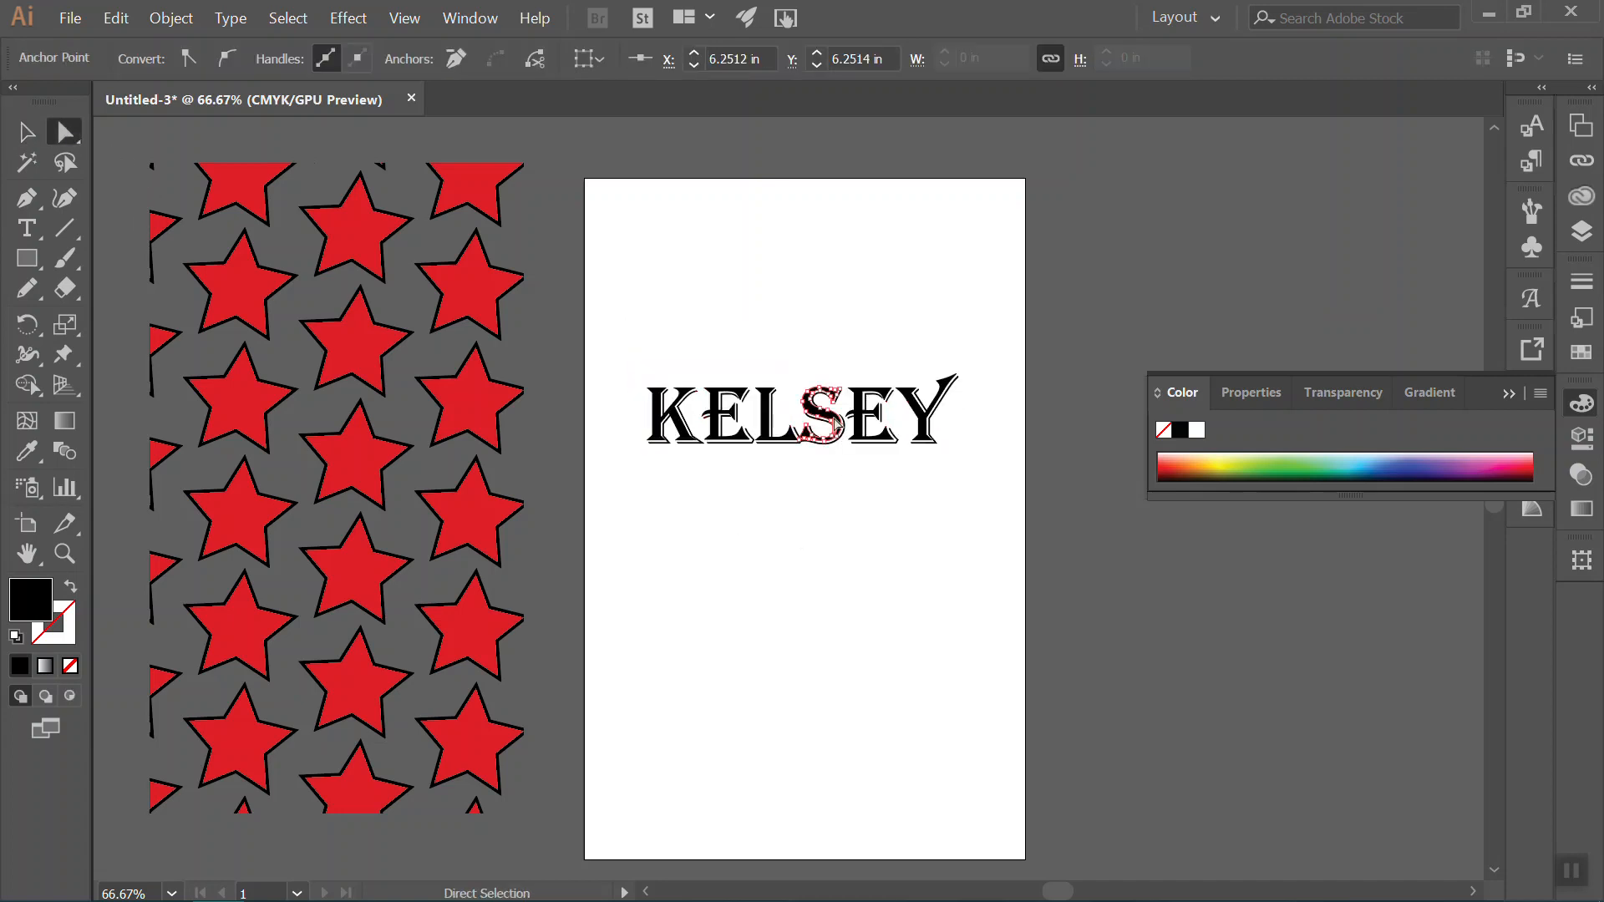
{"action": "left_click", "coordinate": [891, 482]}
{"action": "left_click_drag", "start_coordinate": [863, 436], "coordinate": [863, 341]}
{"action": "left_click_drag", "start_coordinate": [925, 433], "coordinate": [945, 473]}
{"action": "left_click", "coordinate": [852, 482]}
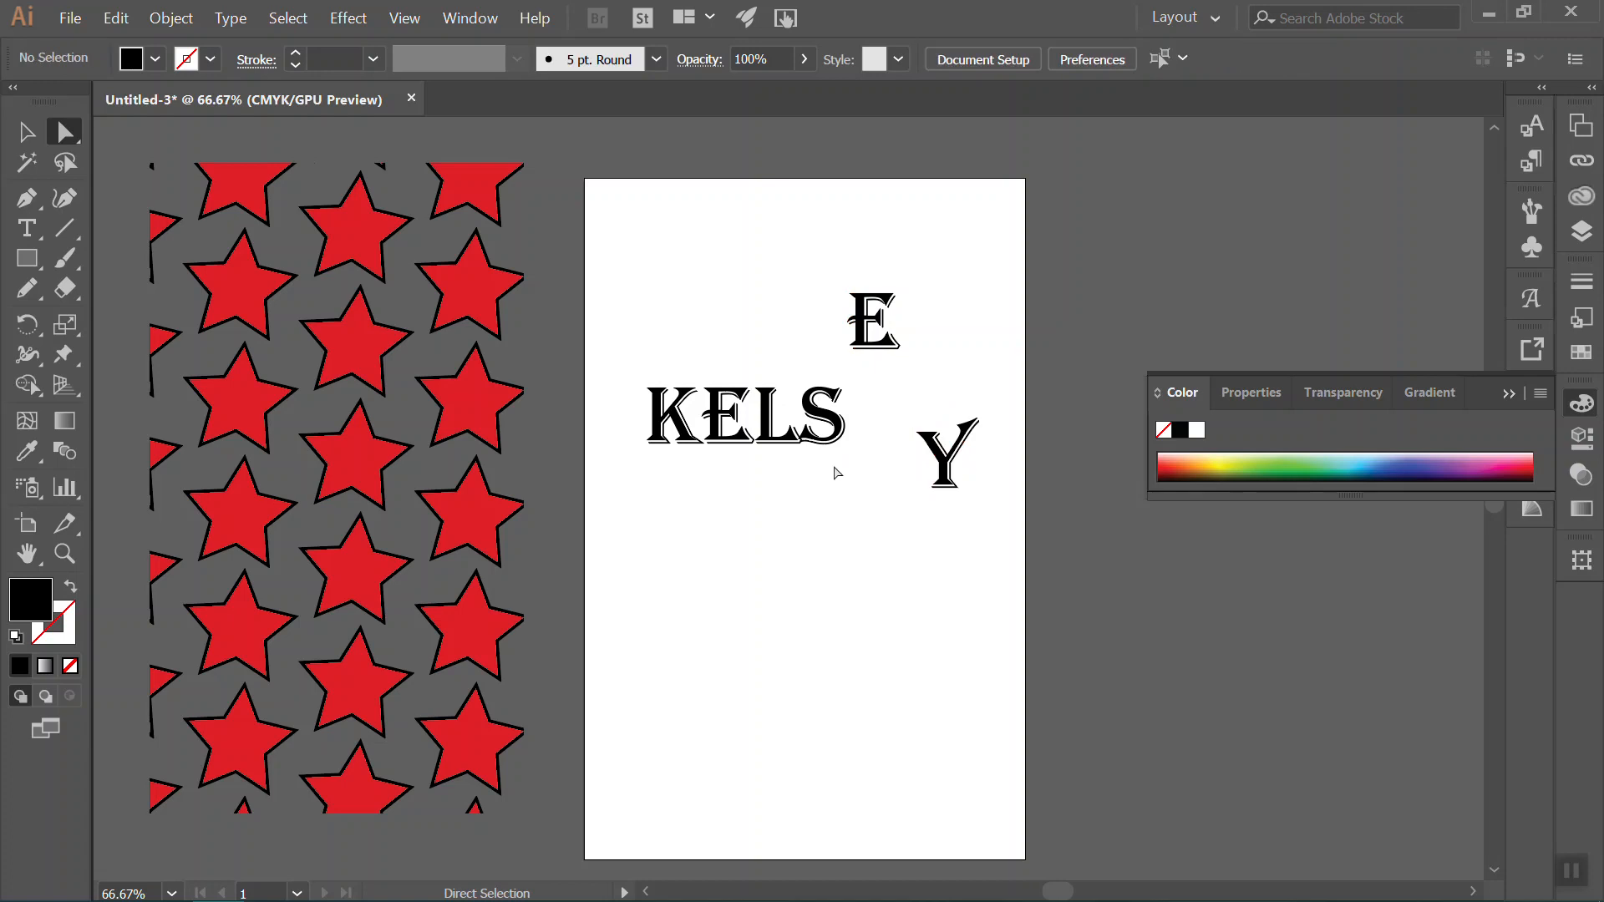
Shift the whole lettering group up and to the left.
{"action": "left_click", "coordinate": [26, 131]}
{"action": "left_click", "coordinate": [779, 451]}
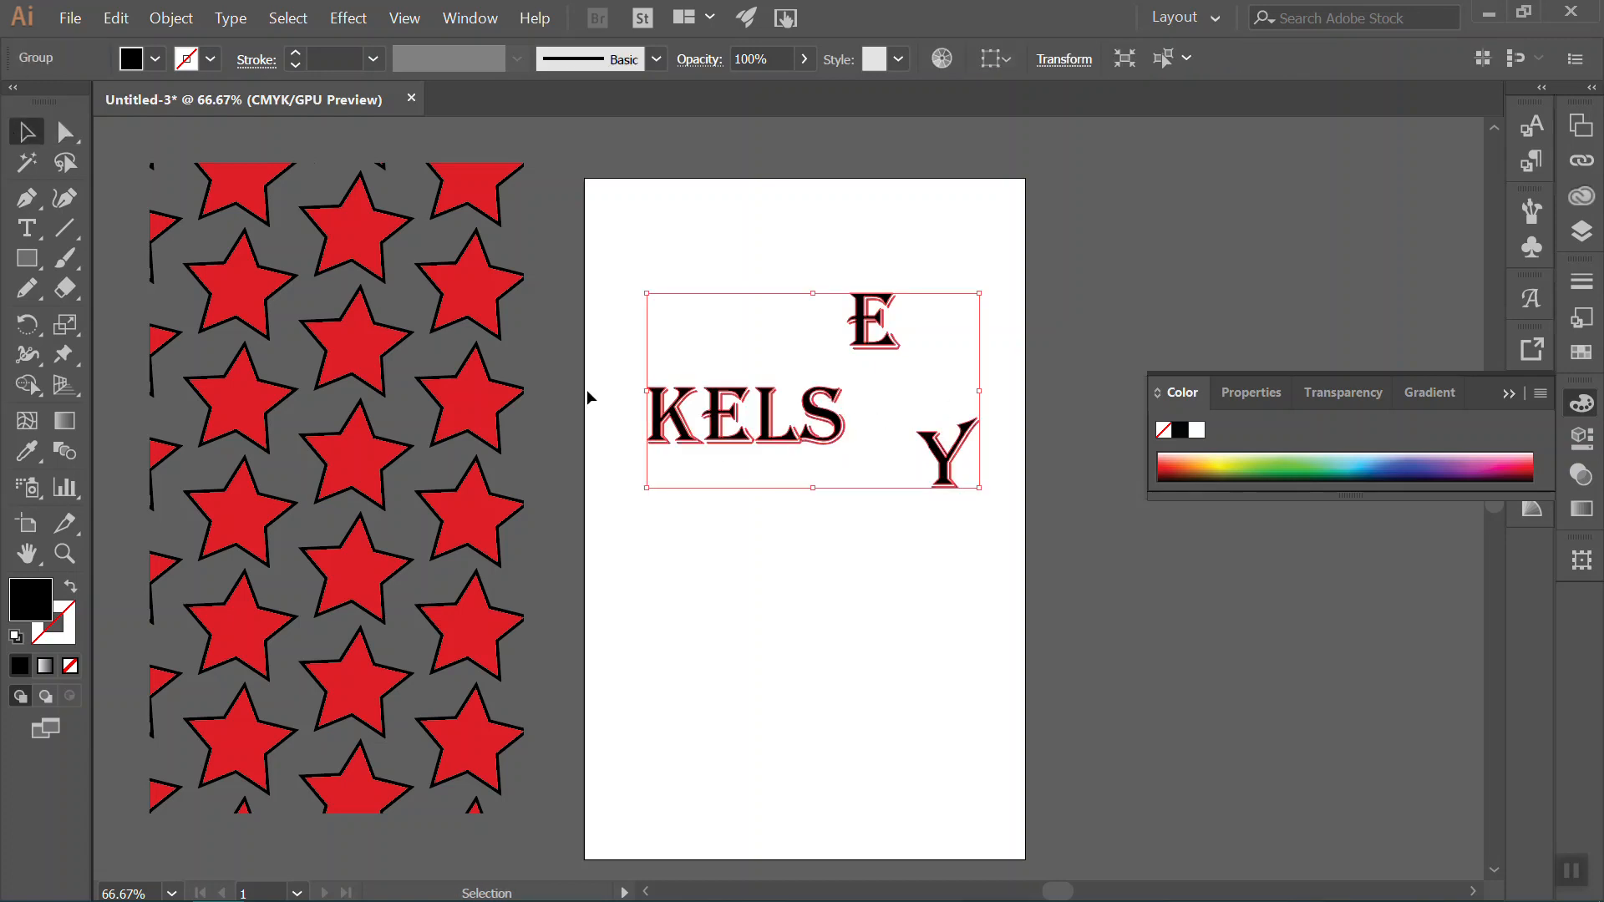
{"action": "left_click_drag", "start_coordinate": [835, 451], "coordinate": [823, 411]}
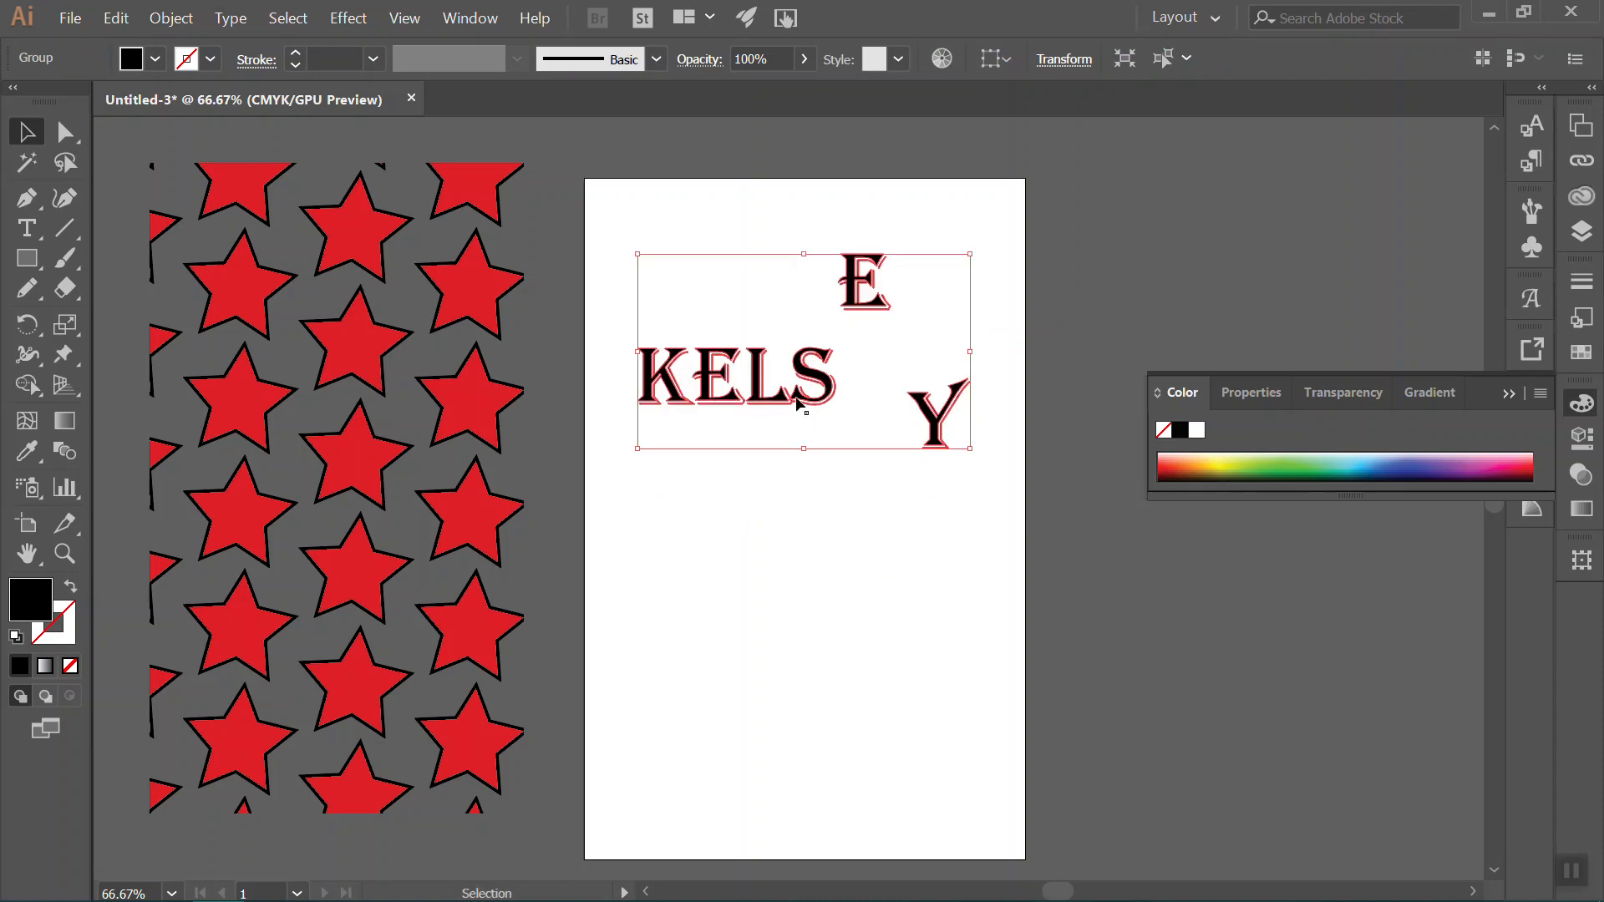
Zoom to 200% and drag the E shadow's corner anchor down and to the right.
{"action": "key", "text": "a"}
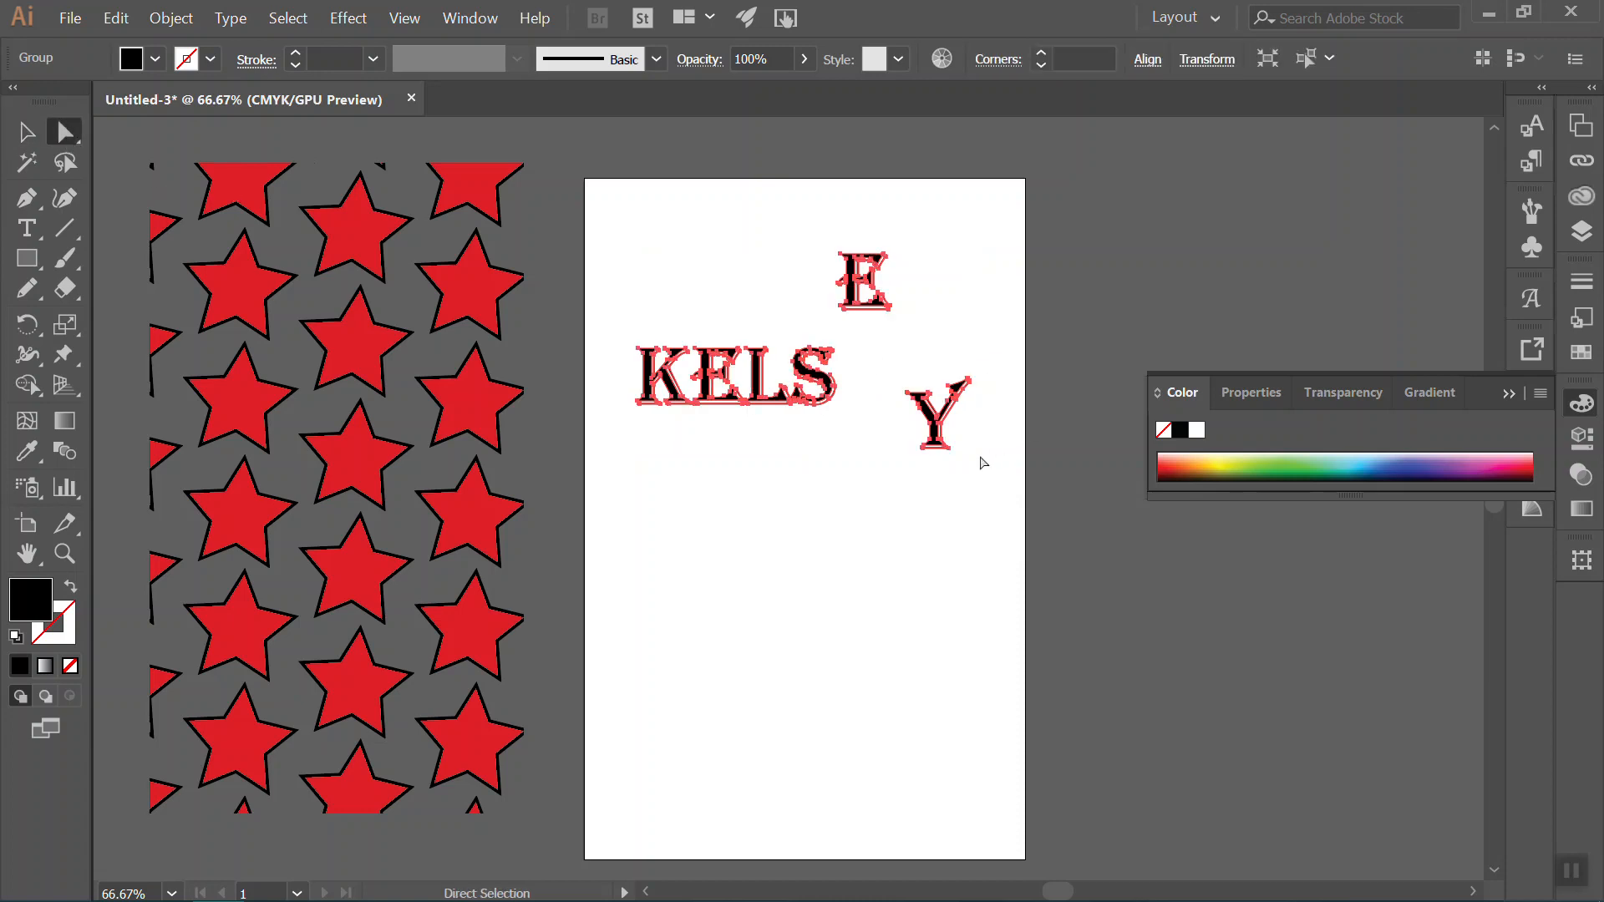
{"action": "key", "text": "v"}
{"action": "key", "text": "ctrl+plus"}
{"action": "key", "text": "ctrl+plus"}
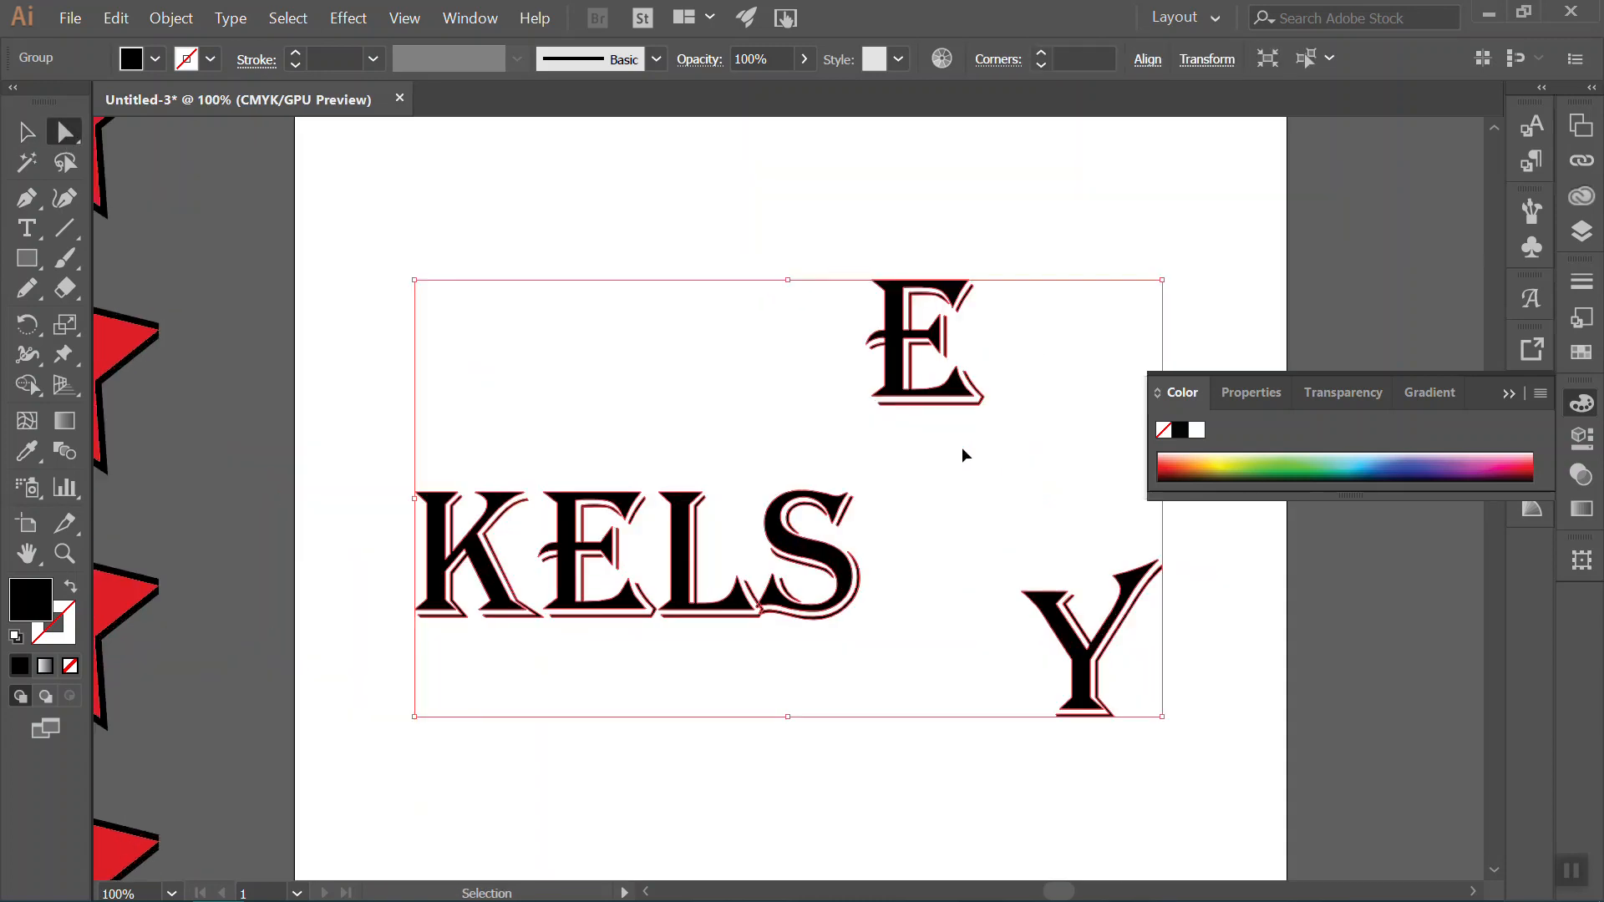
{"action": "key", "text": "ctrl+plus"}
{"action": "key", "text": "a"}
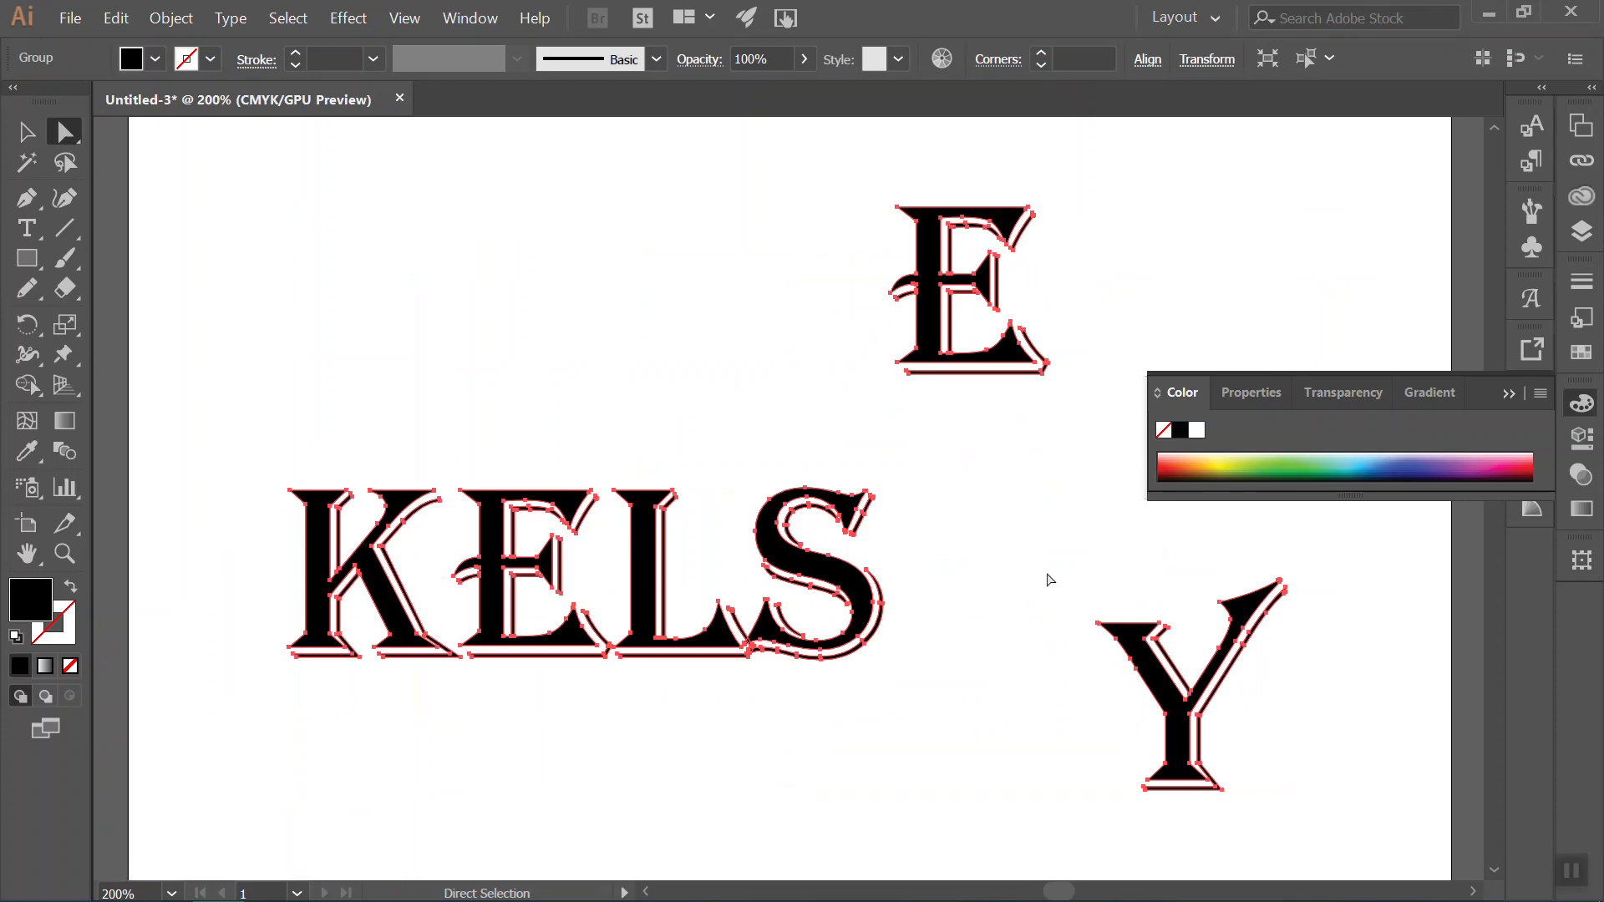
{"action": "left_click", "coordinate": [908, 373]}
{"action": "left_click_drag", "start_coordinate": [908, 374], "coordinate": [916, 411]}
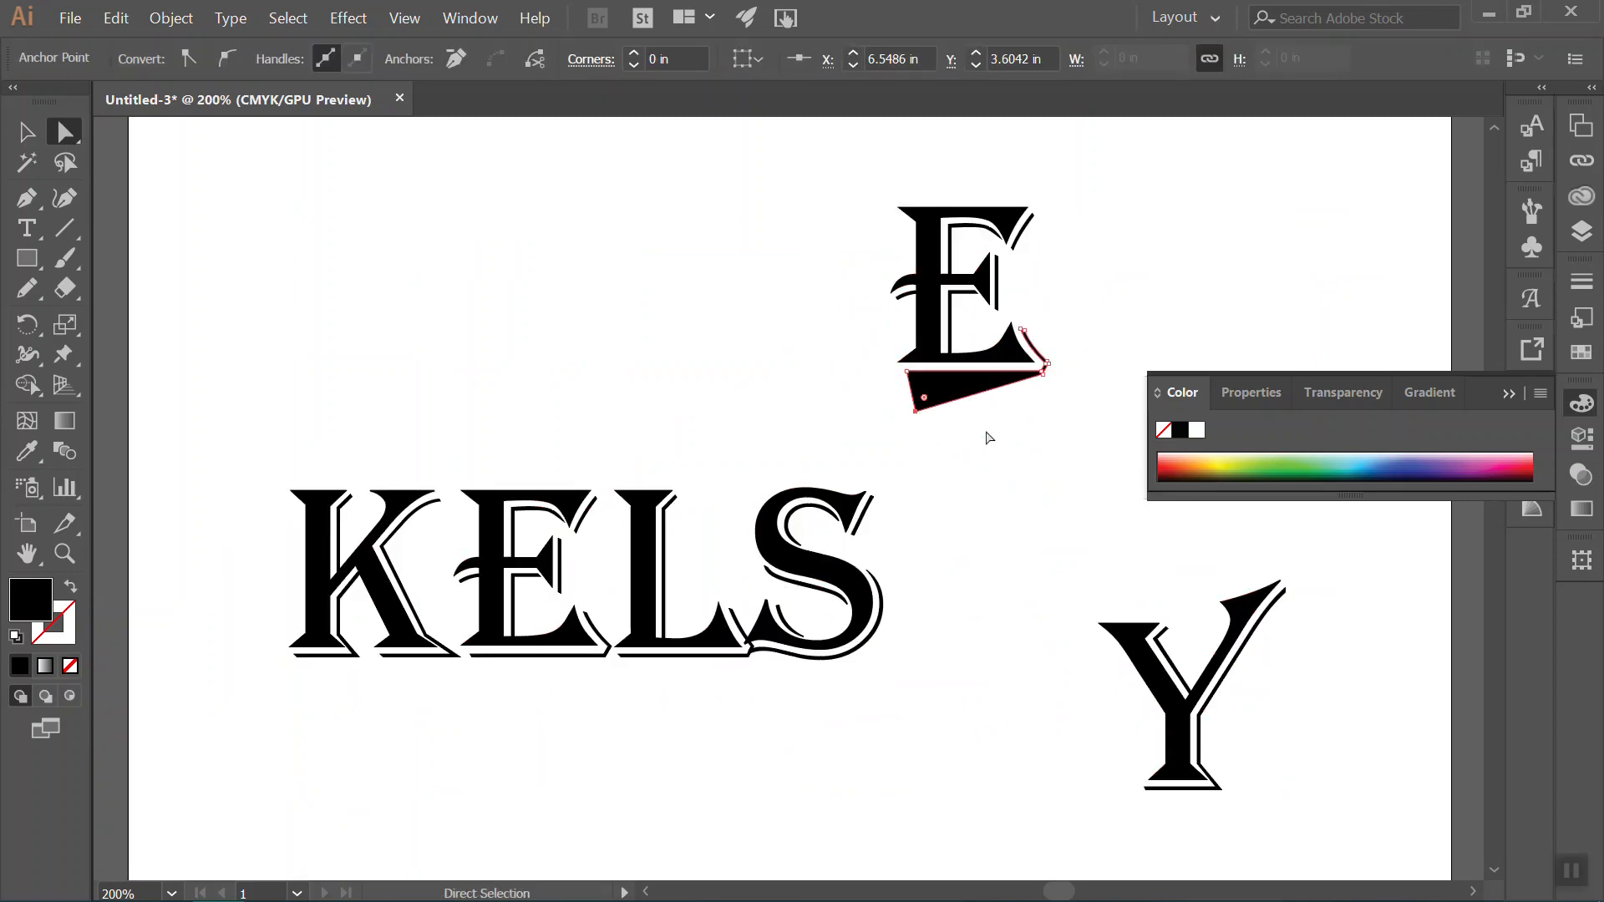
Drag the E's lower-left anchor up-left to slant the base of its stem.
{"action": "left_click", "coordinate": [1050, 435]}
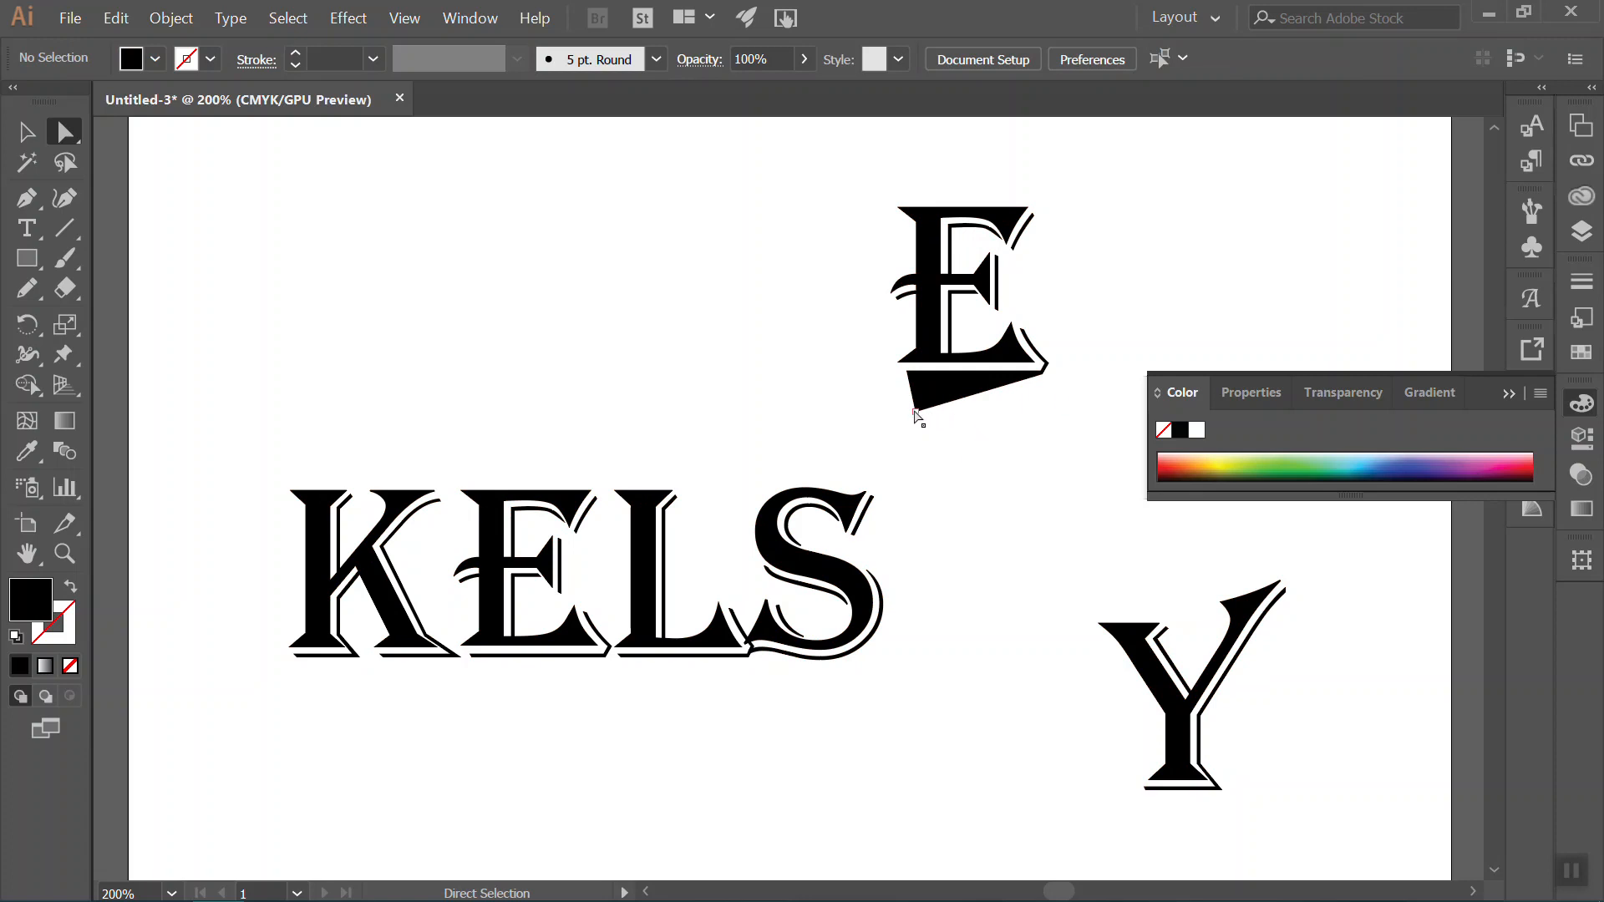
{"action": "left_click", "coordinate": [915, 347]}
{"action": "left_click_drag", "start_coordinate": [914, 342], "coordinate": [905, 332]}
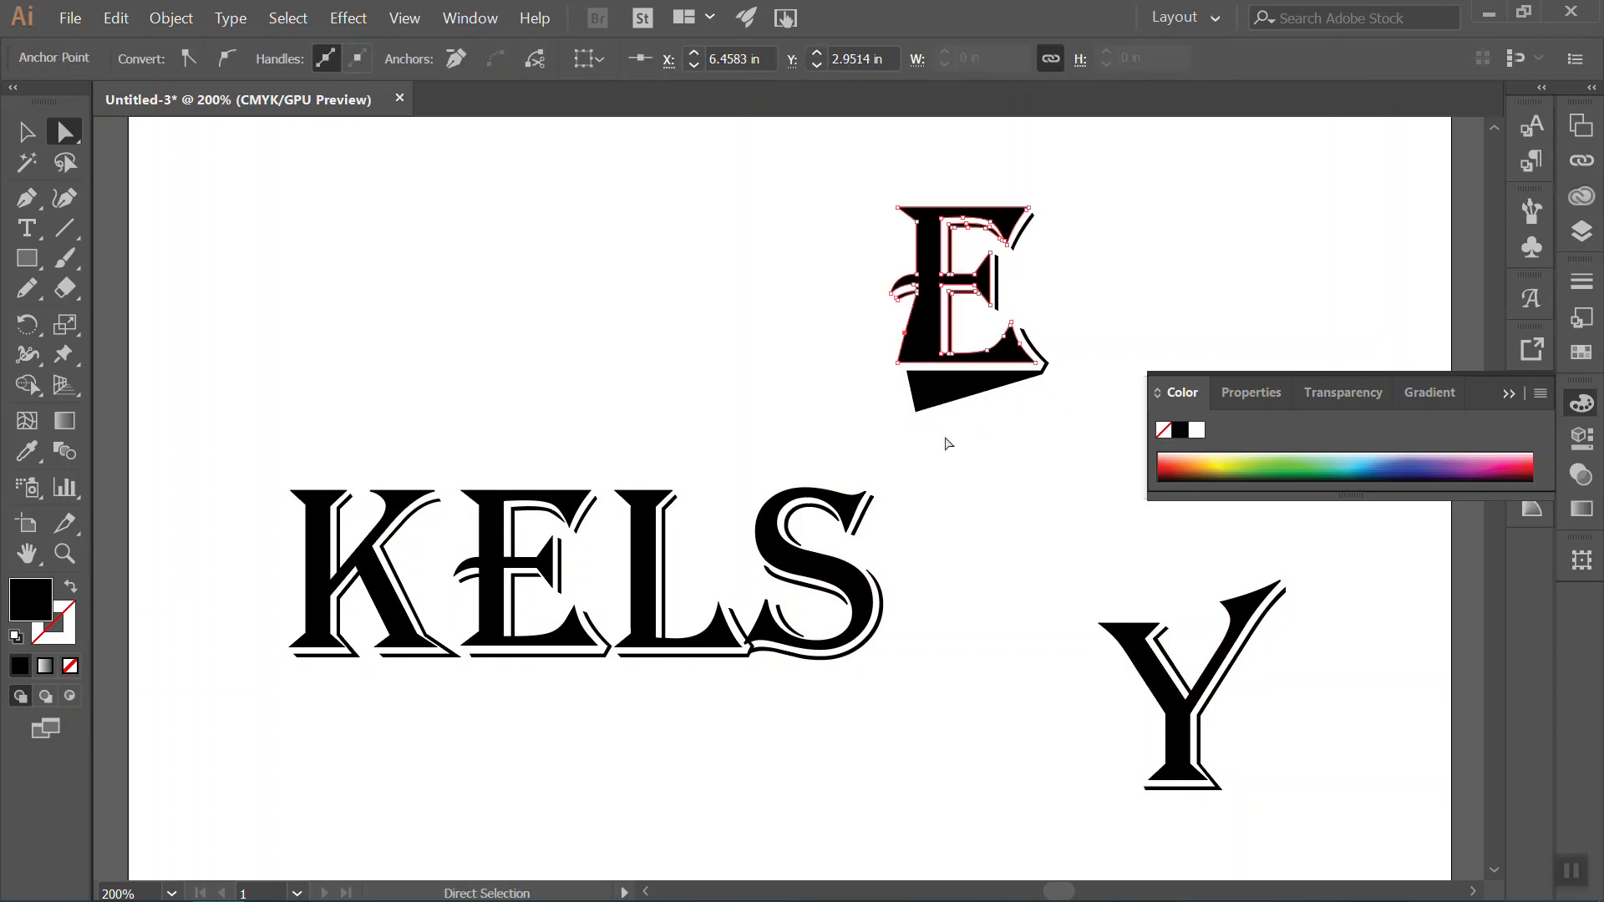
{"action": "left_click", "coordinate": [946, 437]}
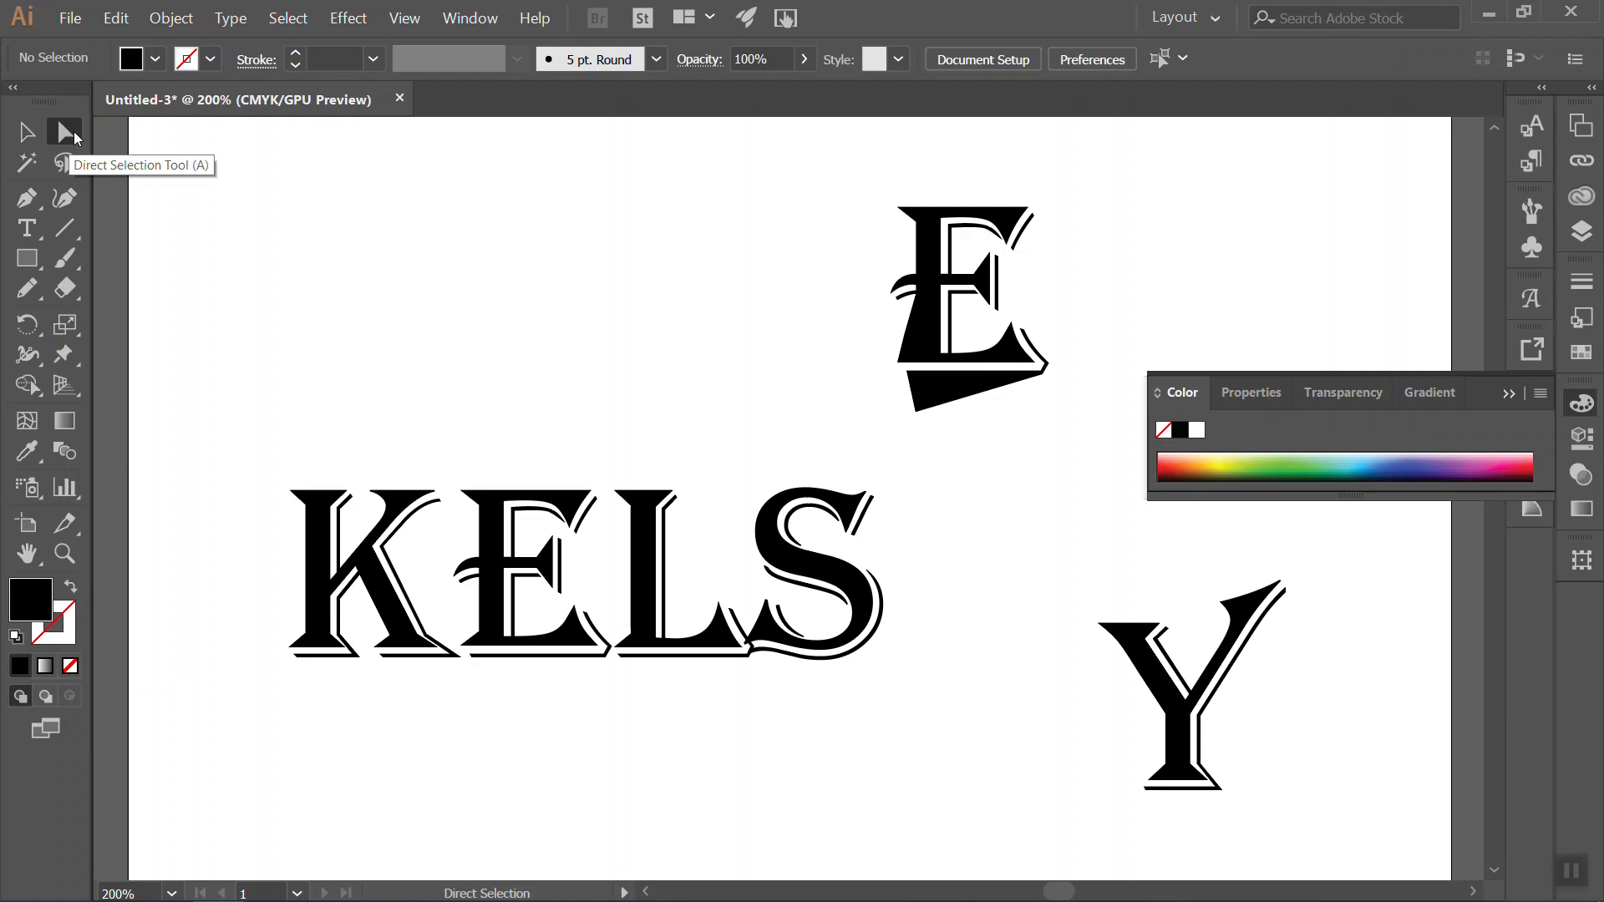
Select the whole KELSEY lettering group and ungroup it into separate letters.
{"action": "left_click_drag", "start_coordinate": [861, 589], "coordinate": [852, 502]}
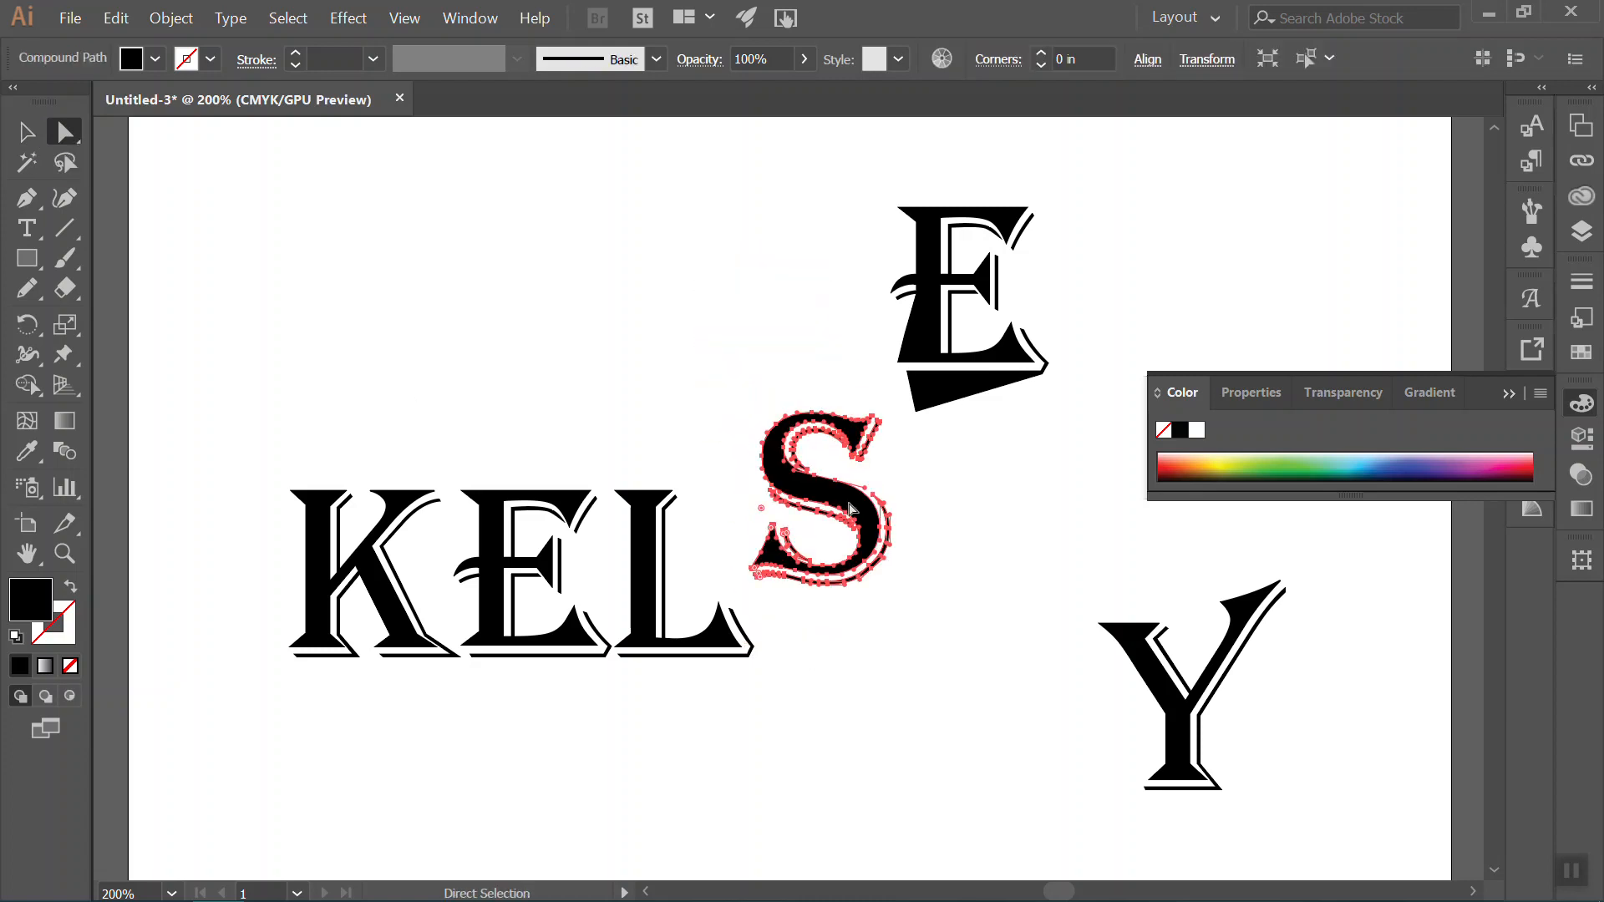
{"action": "left_click", "coordinate": [172, 18]}
{"action": "left_click", "coordinate": [172, 19]}
{"action": "left_click", "coordinate": [25, 133]}
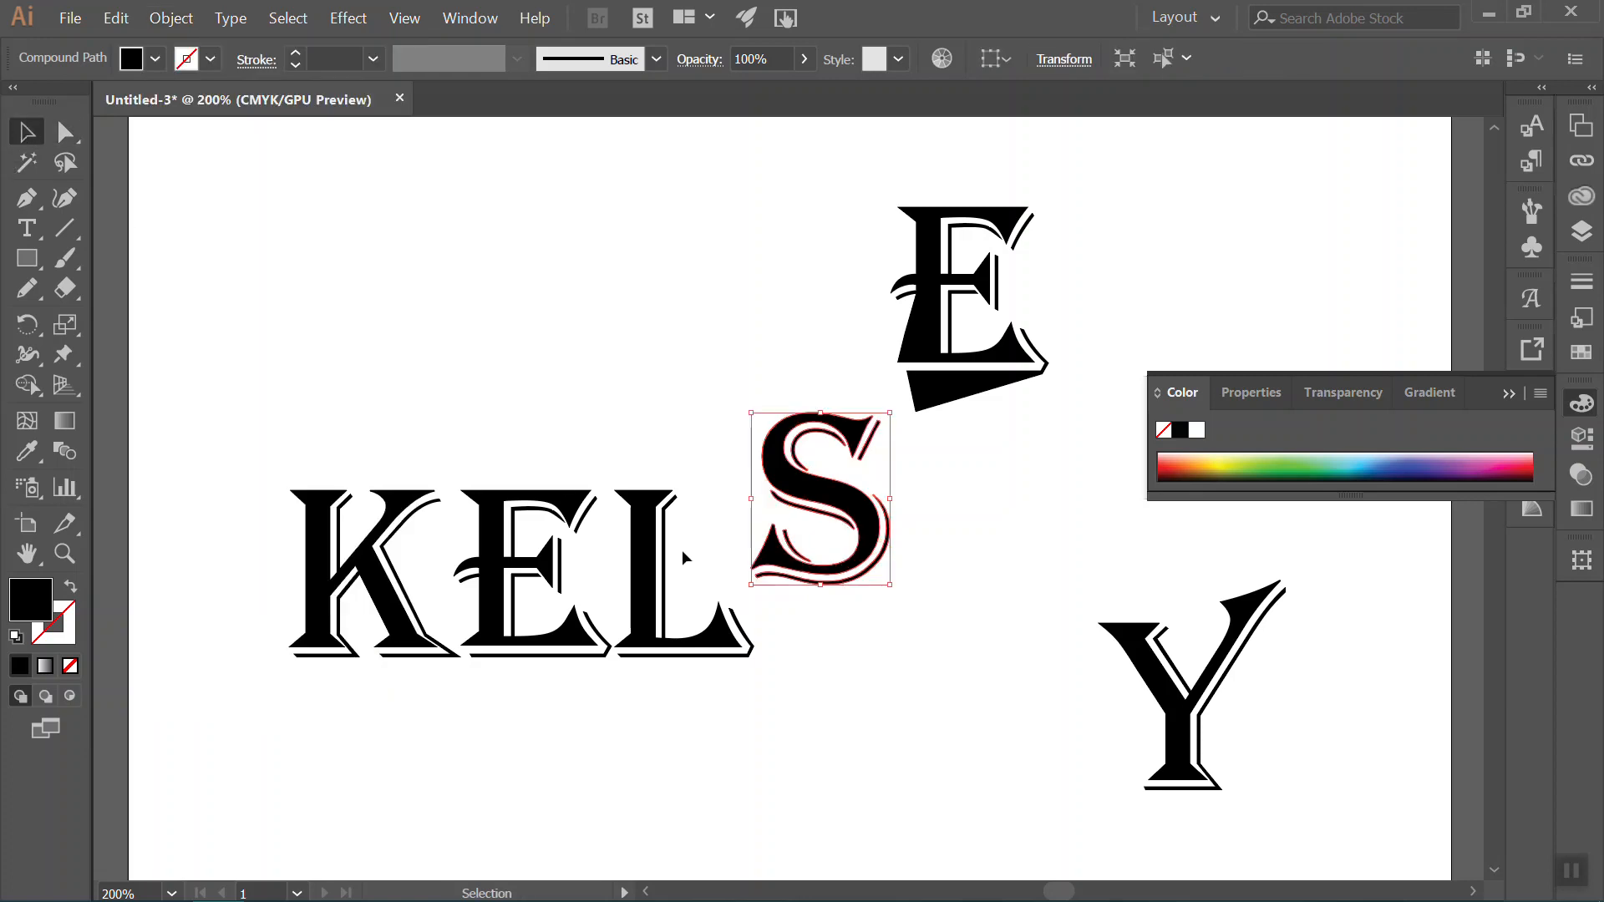
{"action": "left_click", "coordinate": [662, 573]}
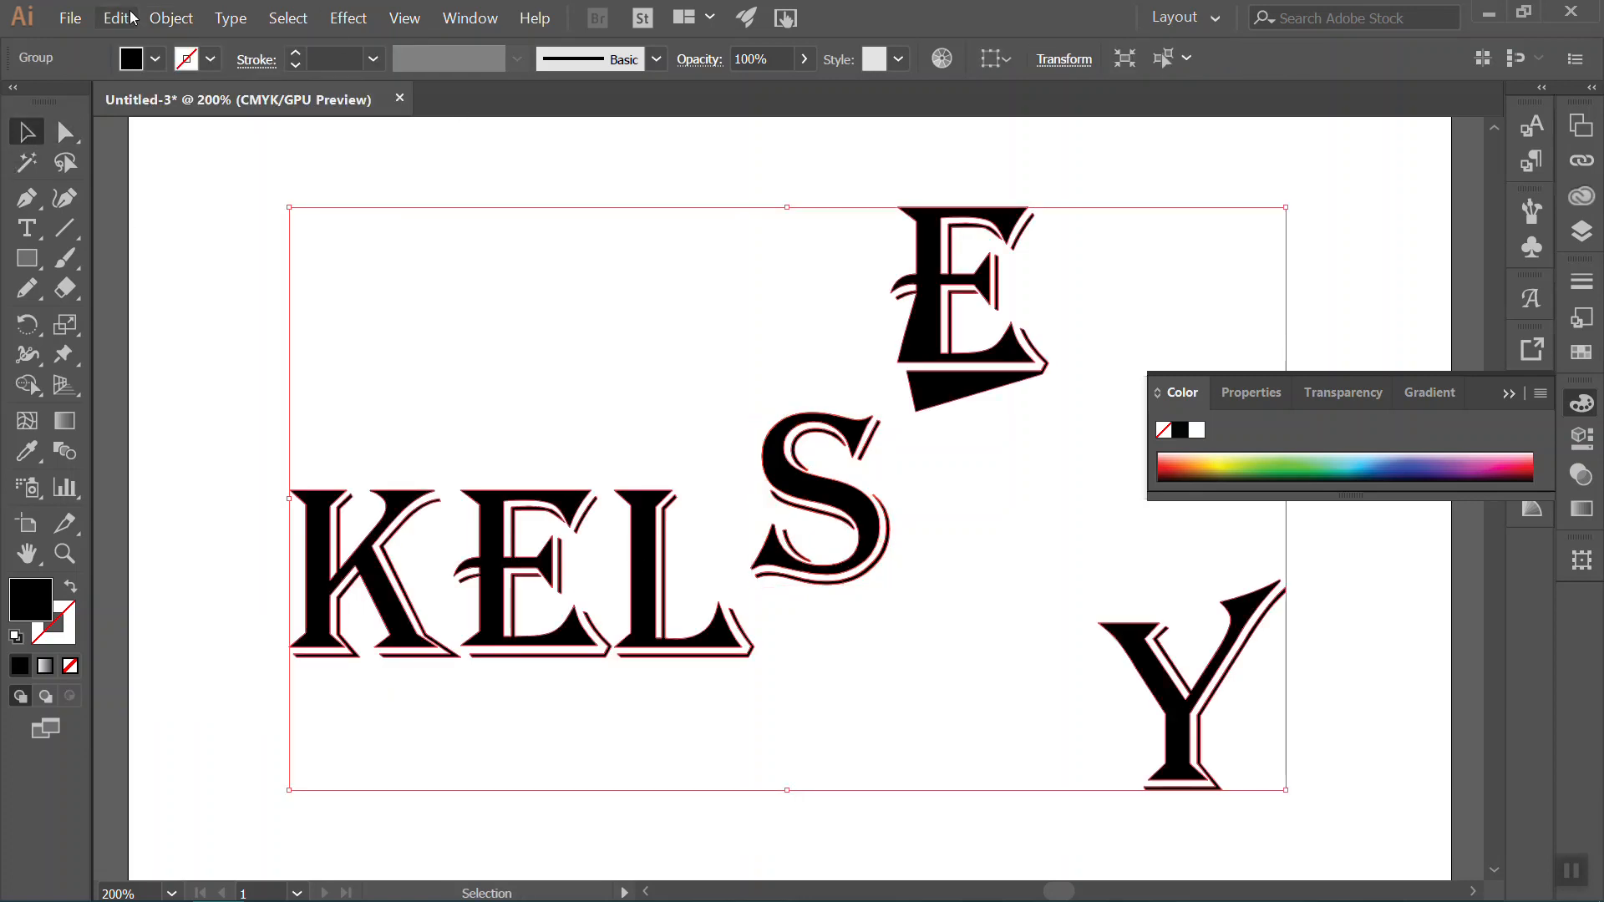
{"action": "left_click", "coordinate": [172, 18]}
{"action": "left_click", "coordinate": [194, 107]}
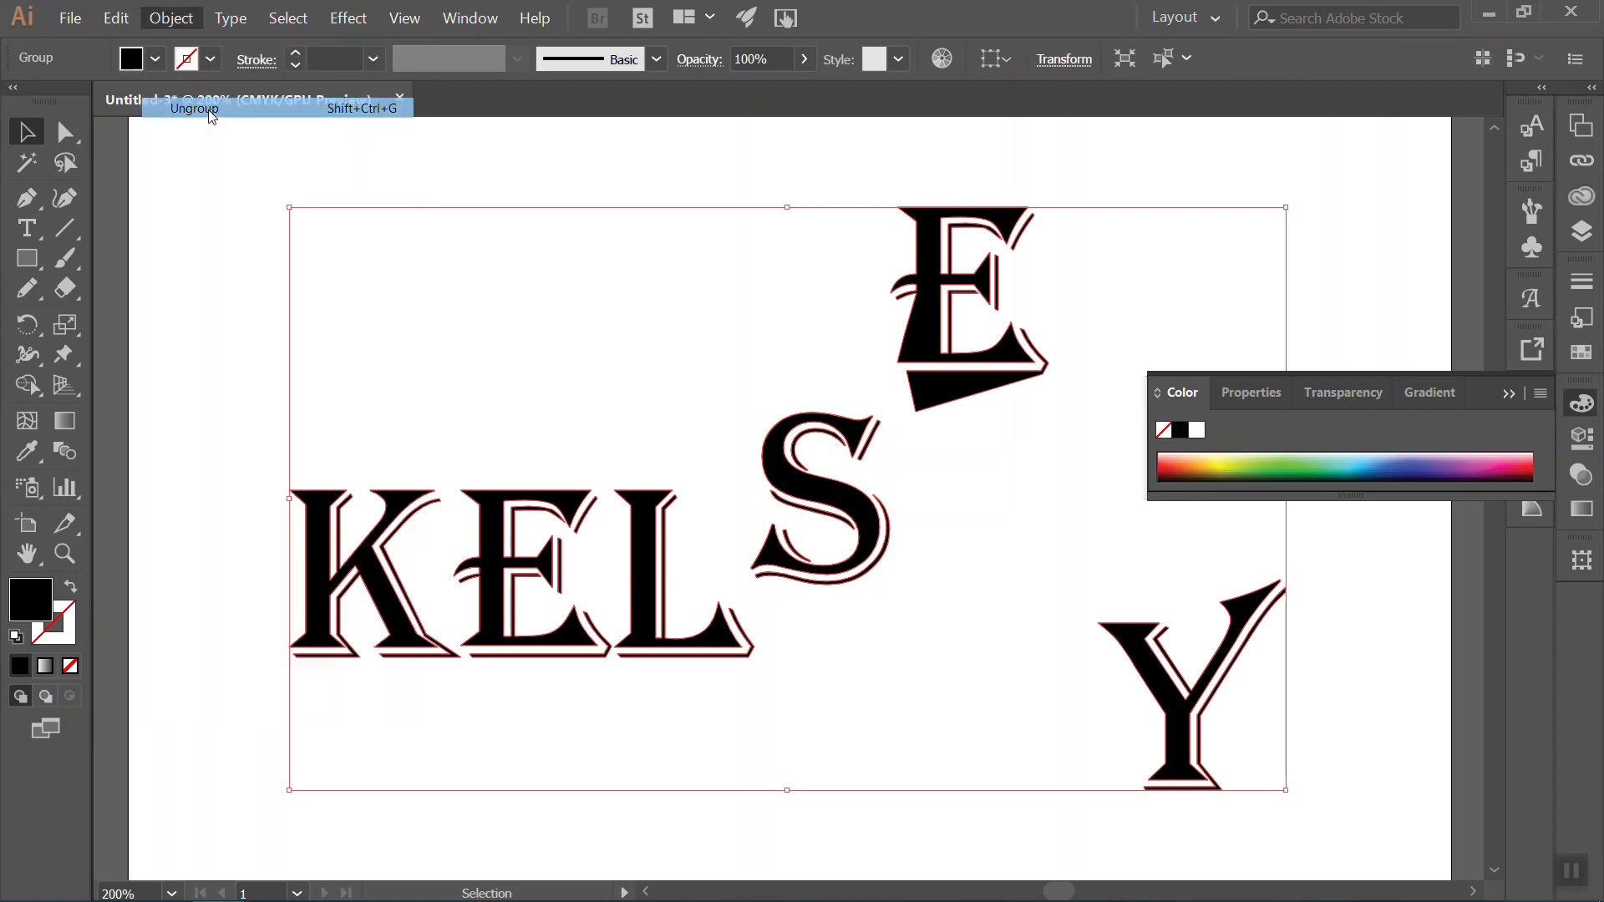
{"action": "left_click", "coordinate": [735, 322]}
Rearrange S, L and the upper E so the letters alternate high and low.
{"action": "left_click_drag", "start_coordinate": [876, 528], "coordinate": [798, 361]}
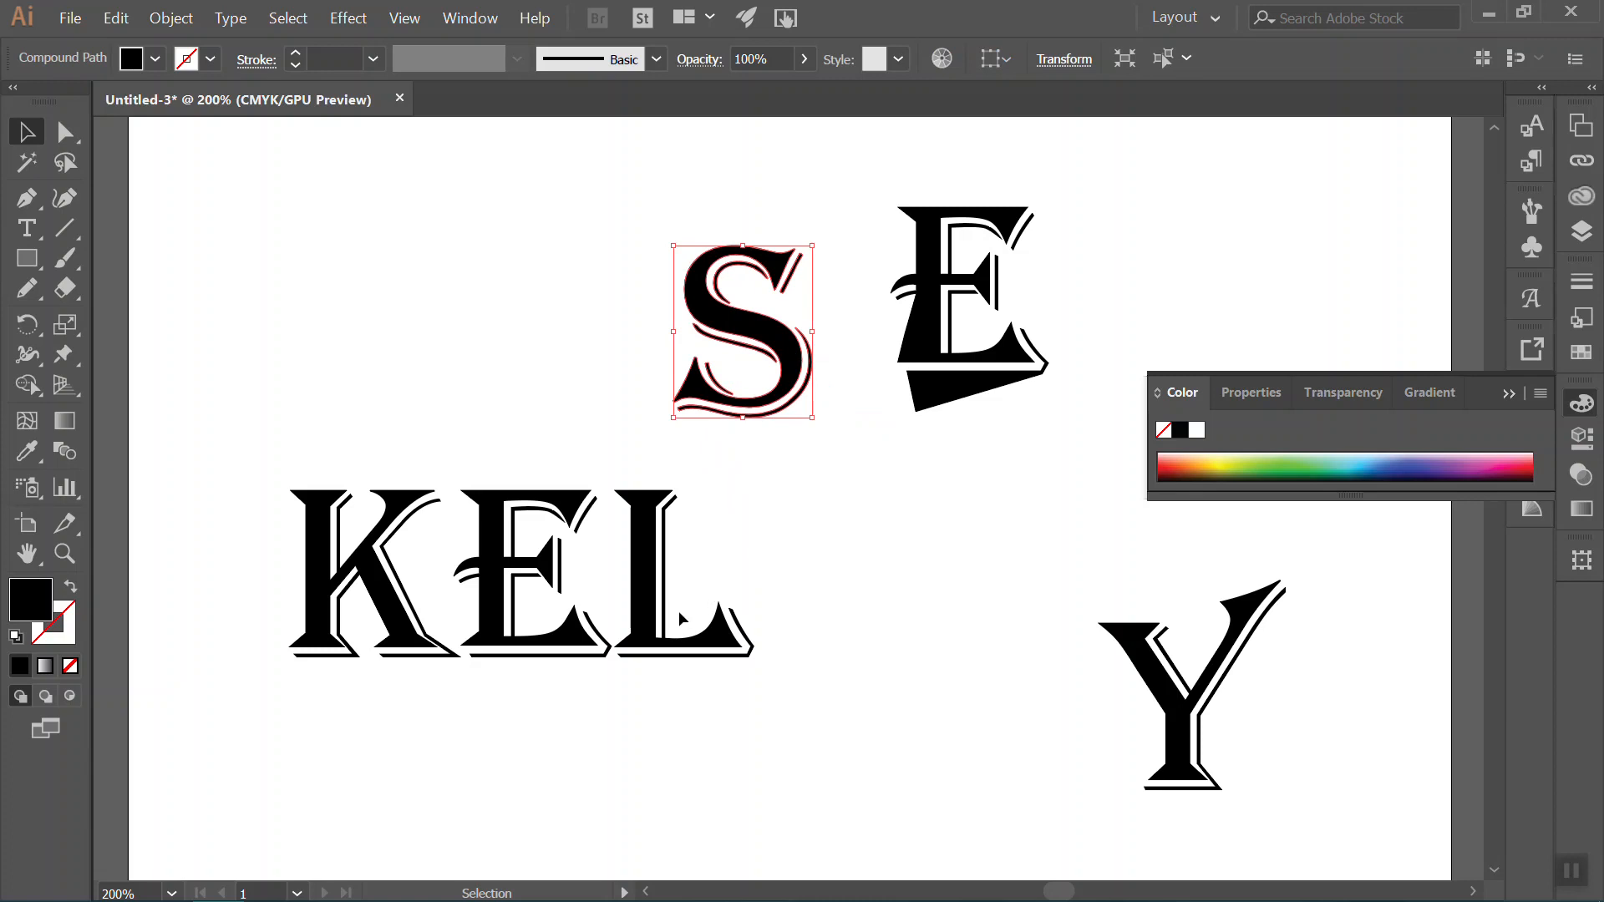
{"action": "left_click_drag", "start_coordinate": [654, 609], "coordinate": [875, 604]}
{"action": "left_click_drag", "start_coordinate": [521, 583], "coordinate": [461, 458]}
{"action": "left_click_drag", "start_coordinate": [792, 593], "coordinate": [634, 615]}
{"action": "left_click_drag", "start_coordinate": [783, 380], "coordinate": [776, 547]}
{"action": "left_click_drag", "start_coordinate": [983, 386], "coordinate": [919, 679]}
Raise the Y above the lower E and fine-tune the K, E and Y positions.
{"action": "left_click_drag", "start_coordinate": [1184, 710], "coordinate": [1009, 492]}
{"action": "left_click_drag", "start_coordinate": [1013, 530], "coordinate": [1020, 494]}
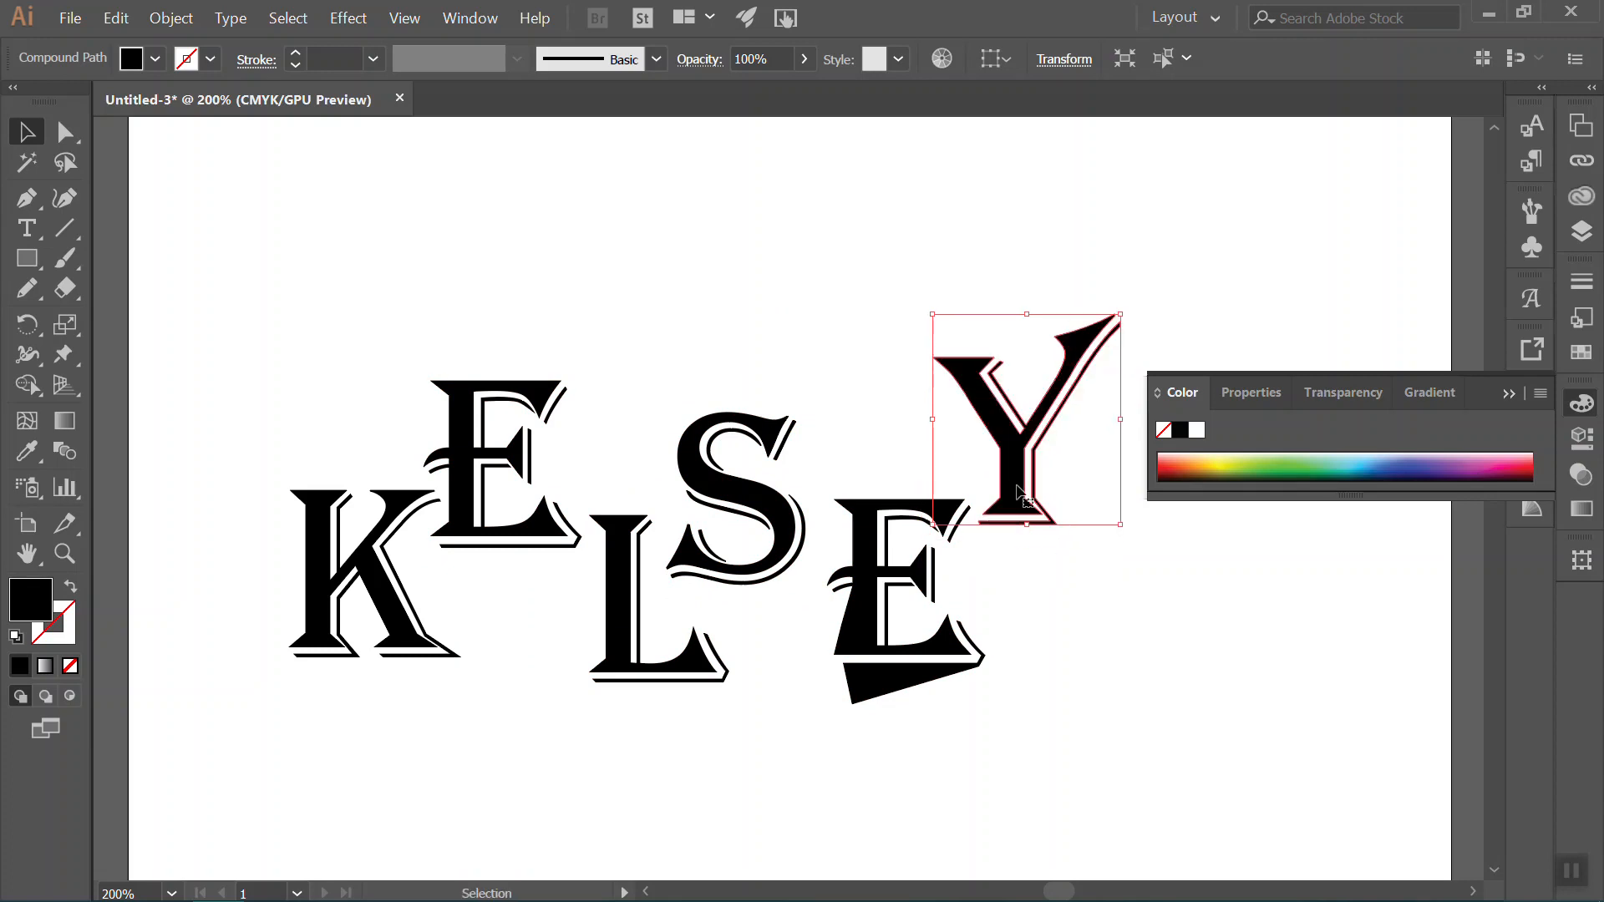
{"action": "left_click_drag", "start_coordinate": [323, 547], "coordinate": [322, 571]}
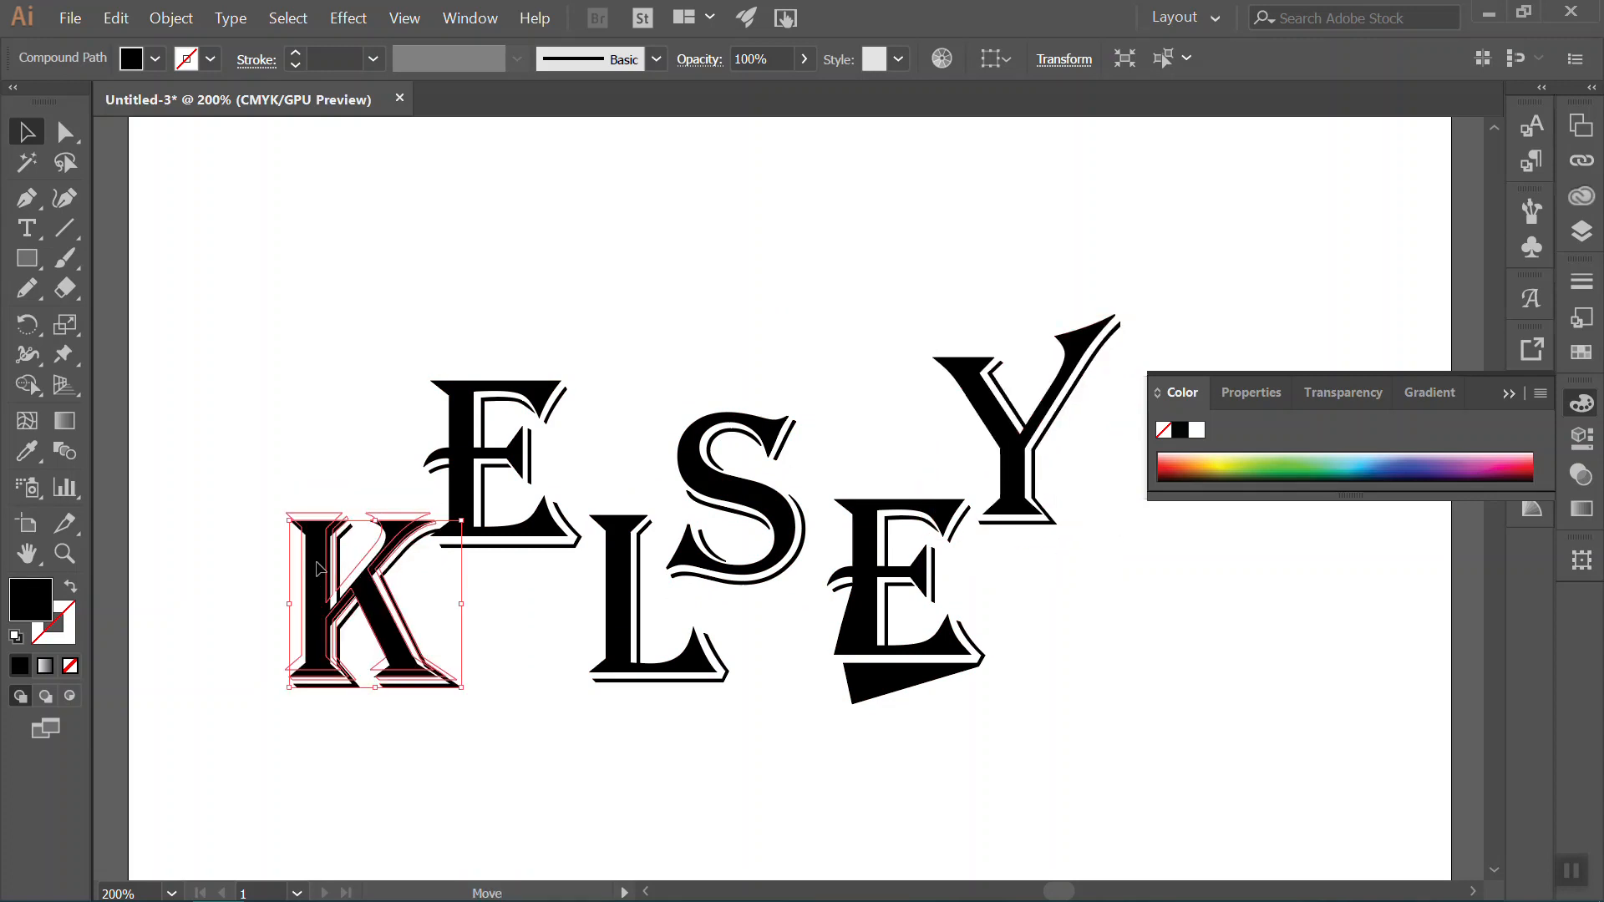
{"action": "left_click_drag", "start_coordinate": [513, 540], "coordinate": [513, 540]}
{"action": "left_click_drag", "start_coordinate": [292, 559], "coordinate": [302, 543]}
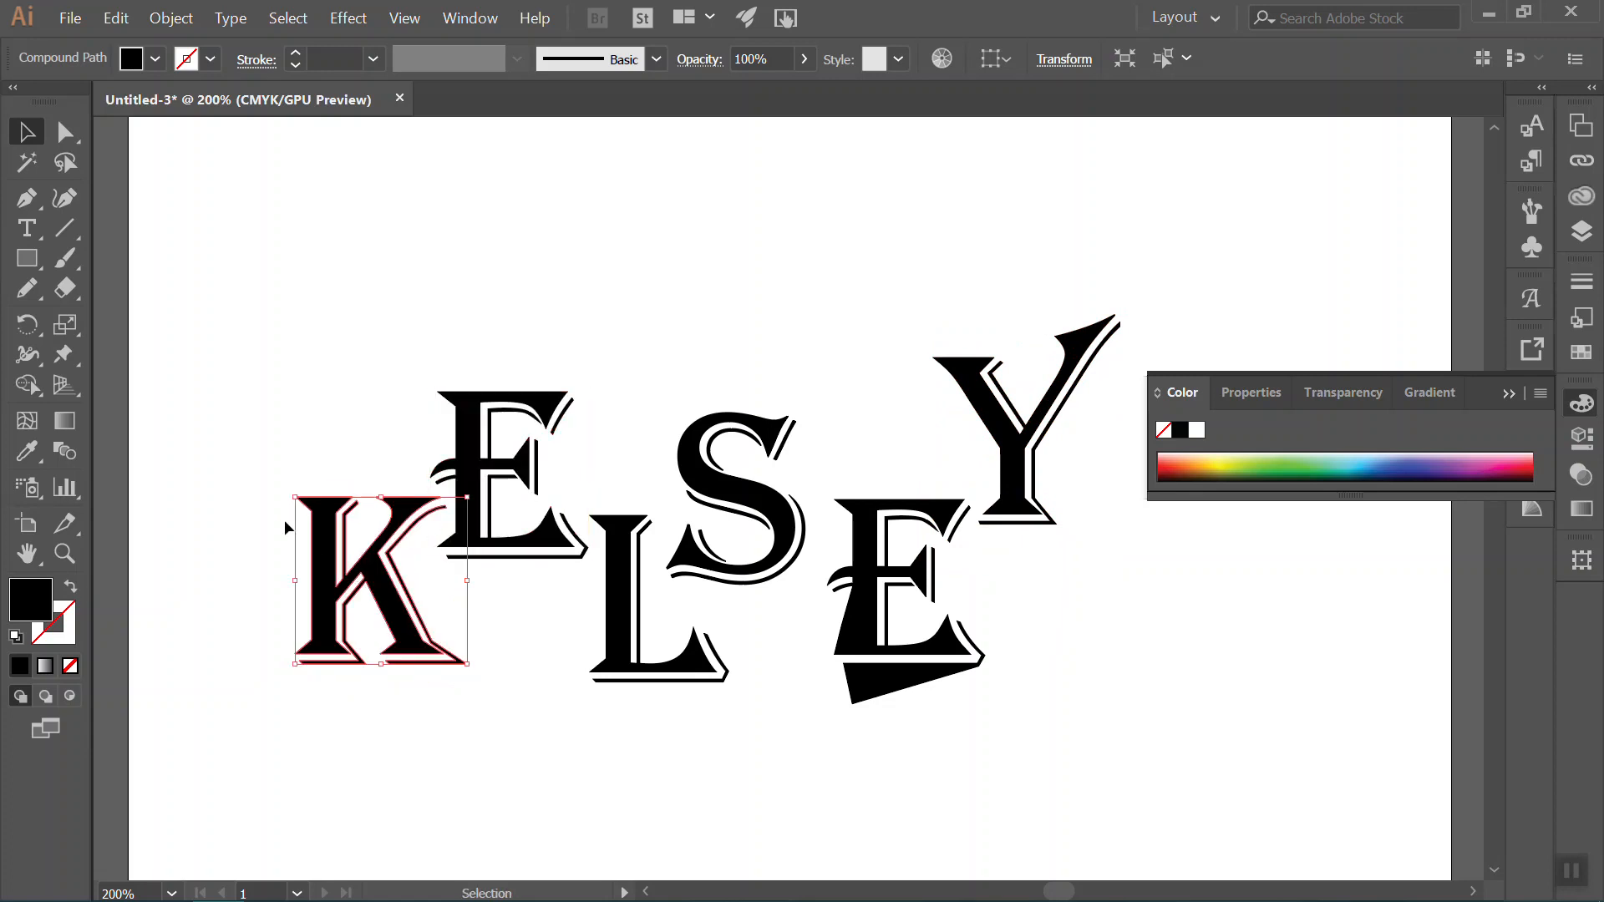
{"action": "left_click_drag", "start_coordinate": [1021, 467], "coordinate": [1015, 493]}
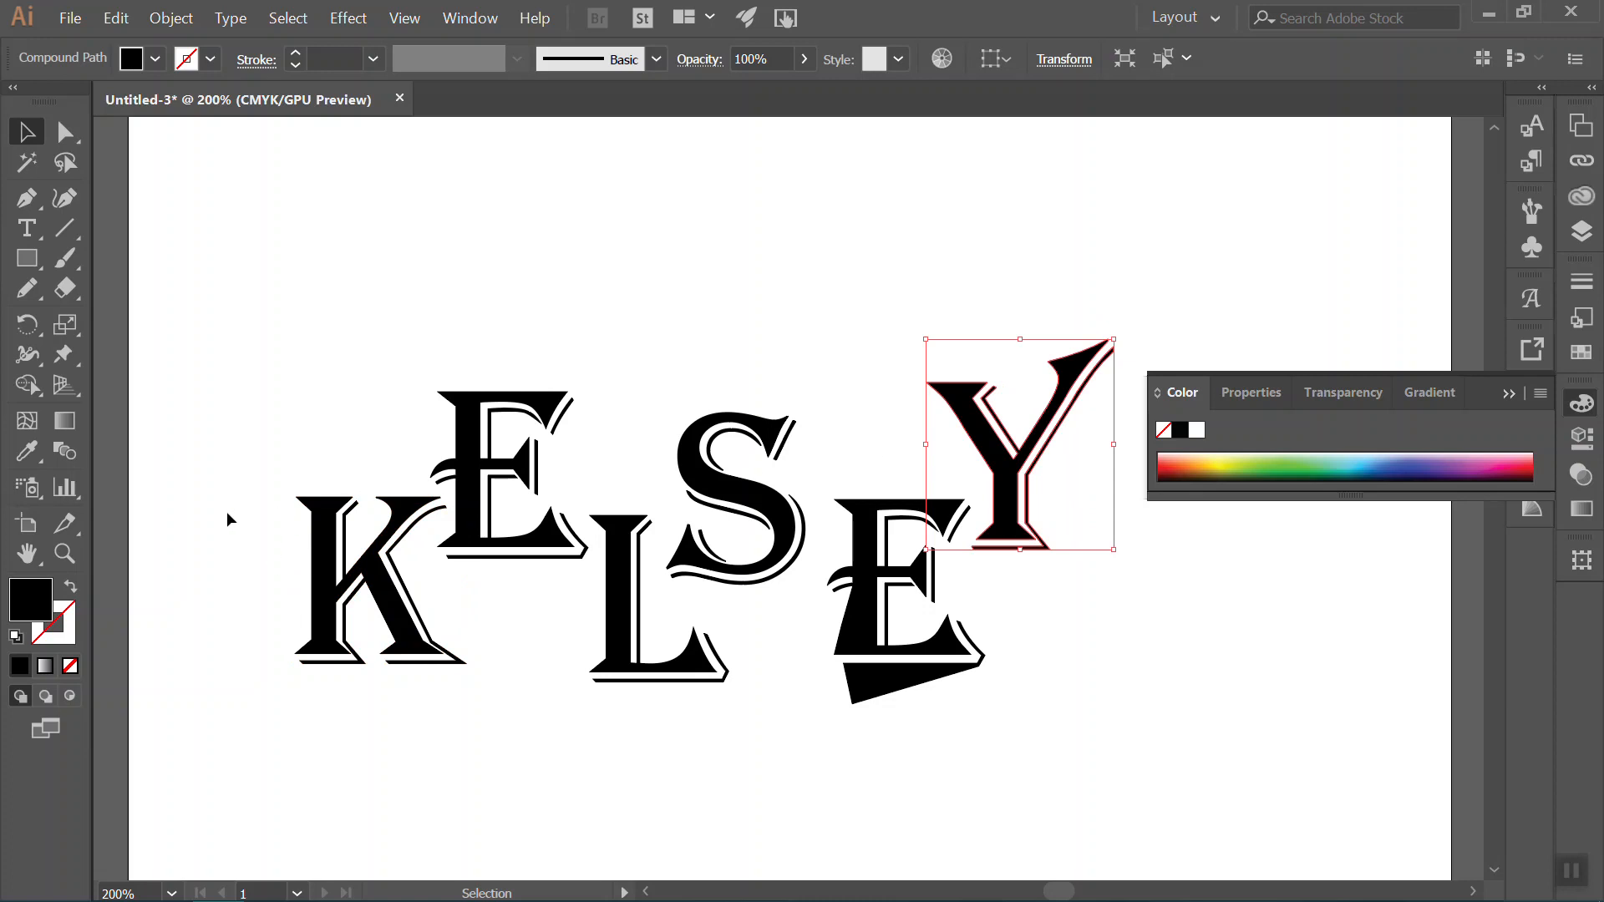
{"action": "left_click", "coordinate": [13, 261]}
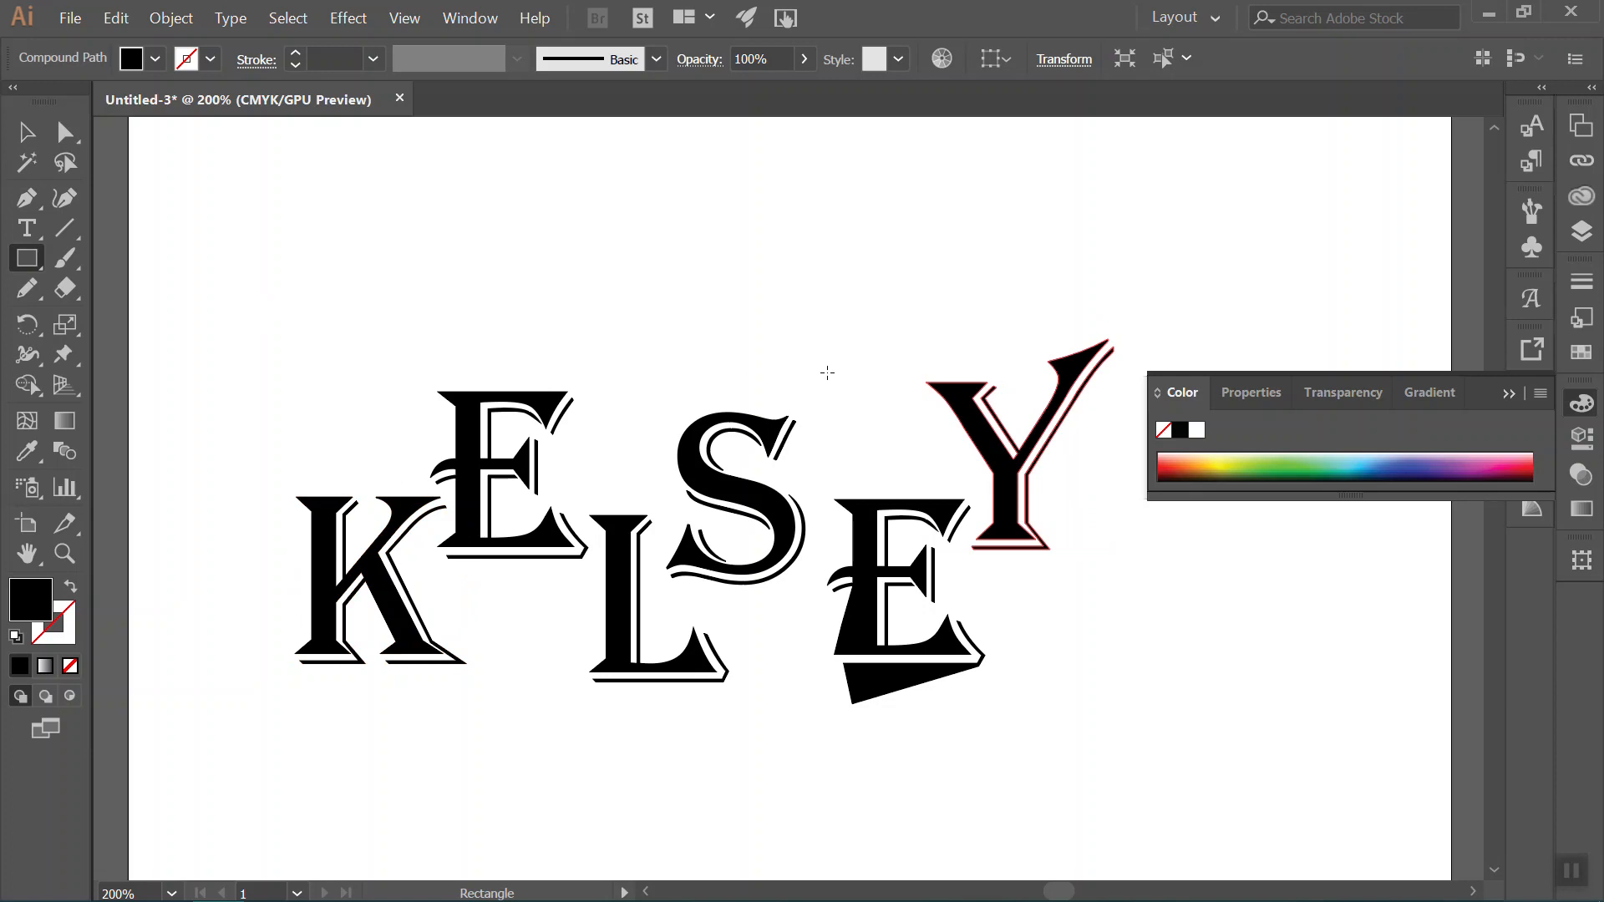
Draw a rectangle covering the whole KELSEY lettering with the Rectangle tool.
{"action": "left_click", "coordinate": [1507, 394]}
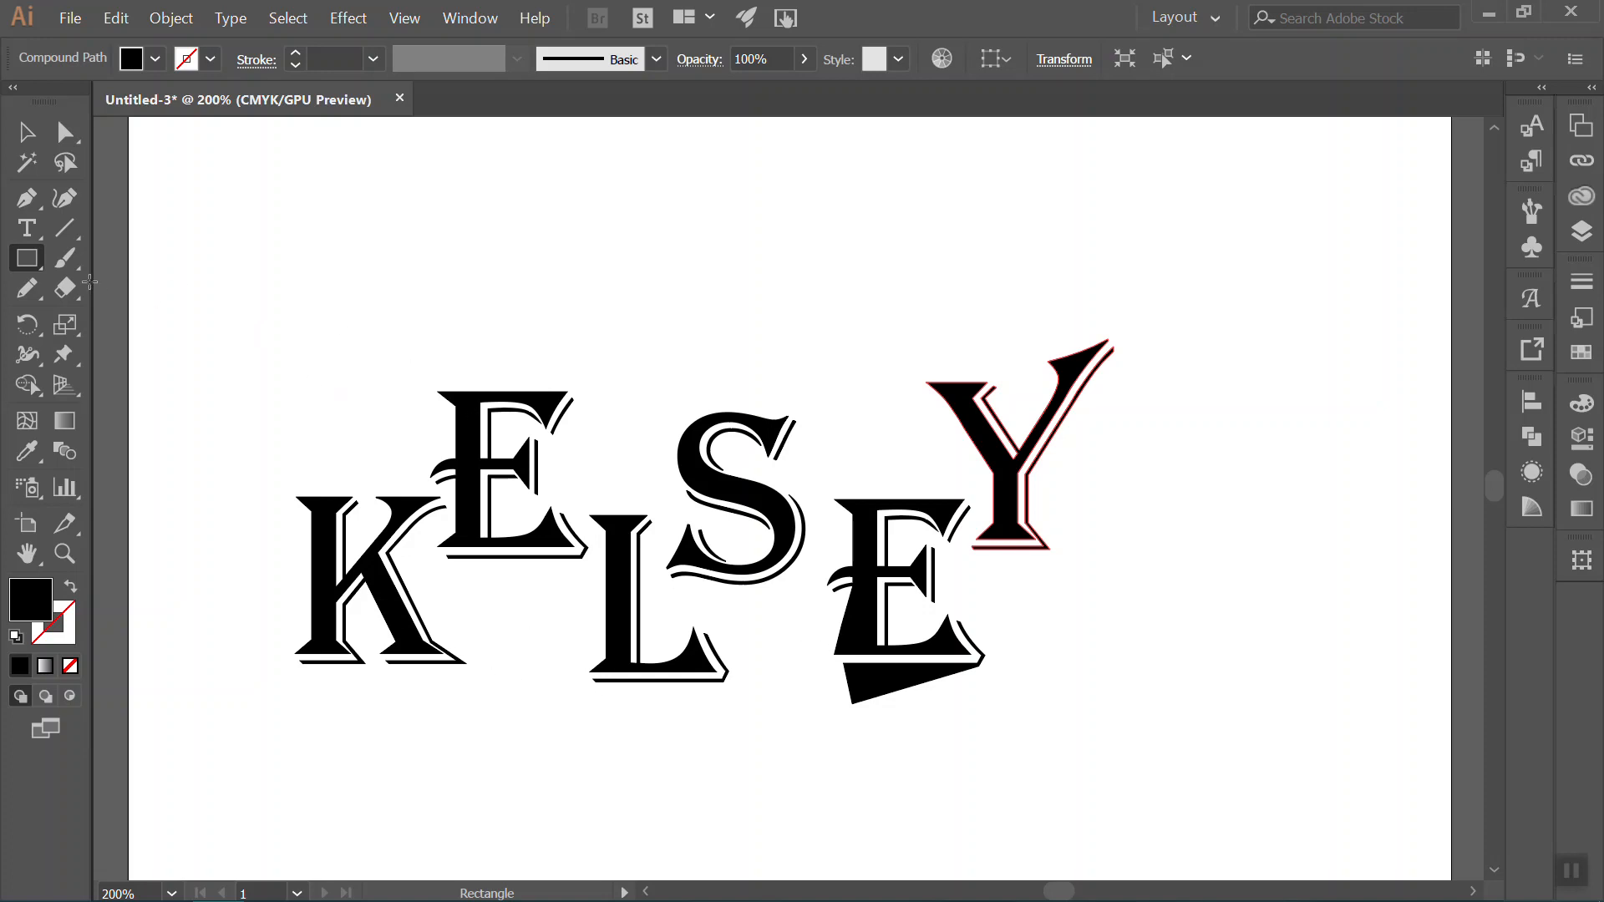
{"action": "left_click", "coordinate": [26, 258]}
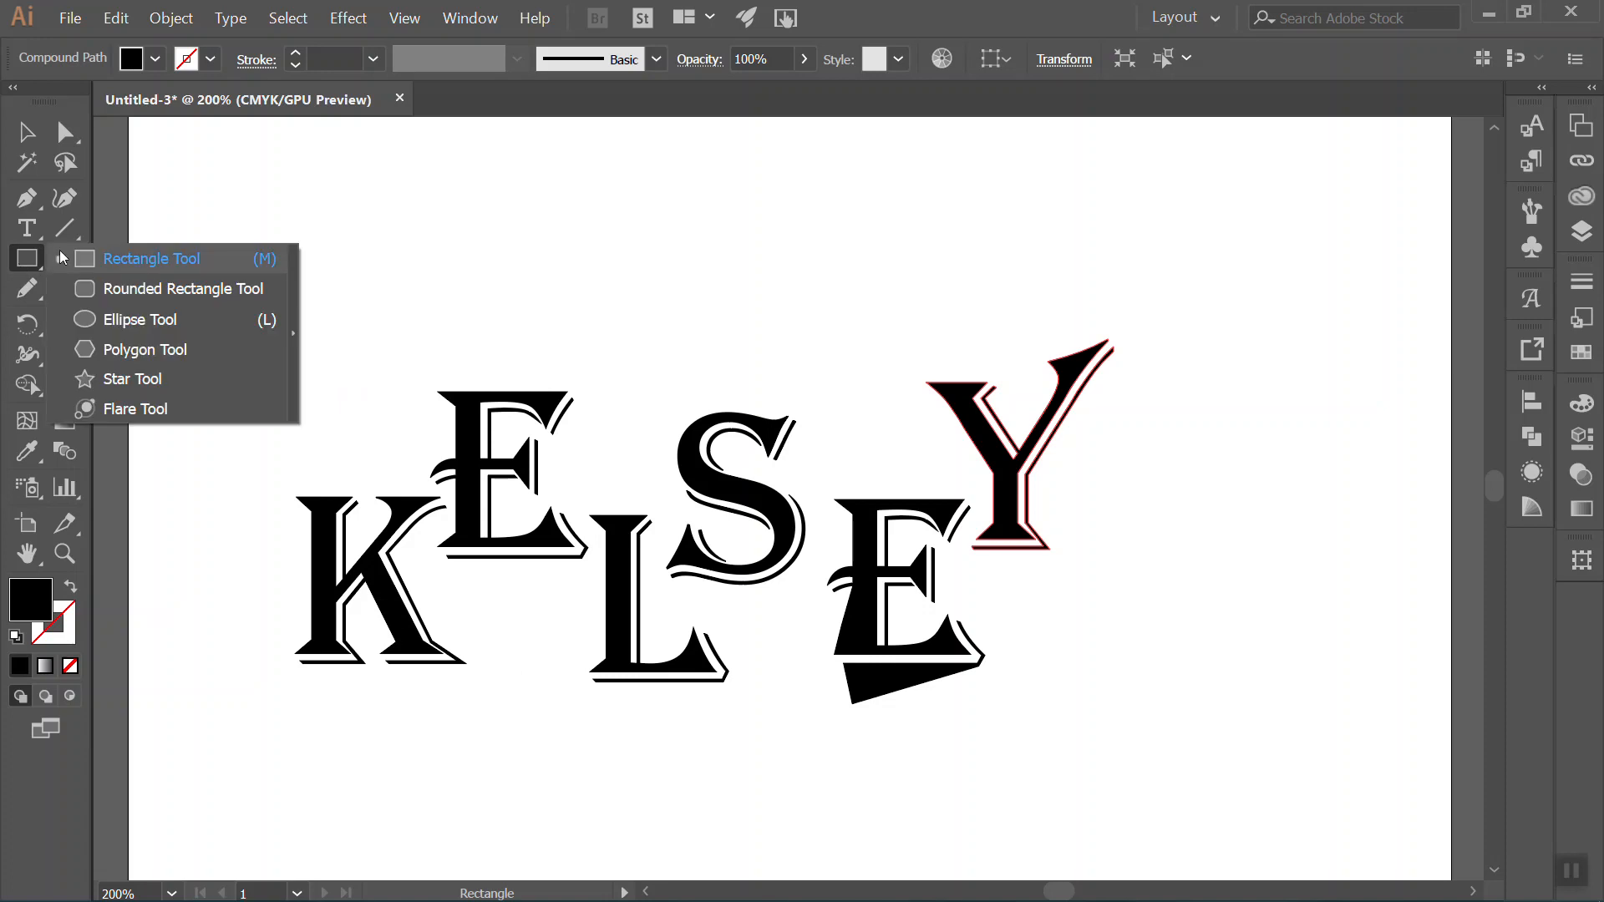
{"action": "left_click", "coordinate": [130, 261]}
{"action": "left_click", "coordinate": [26, 258]}
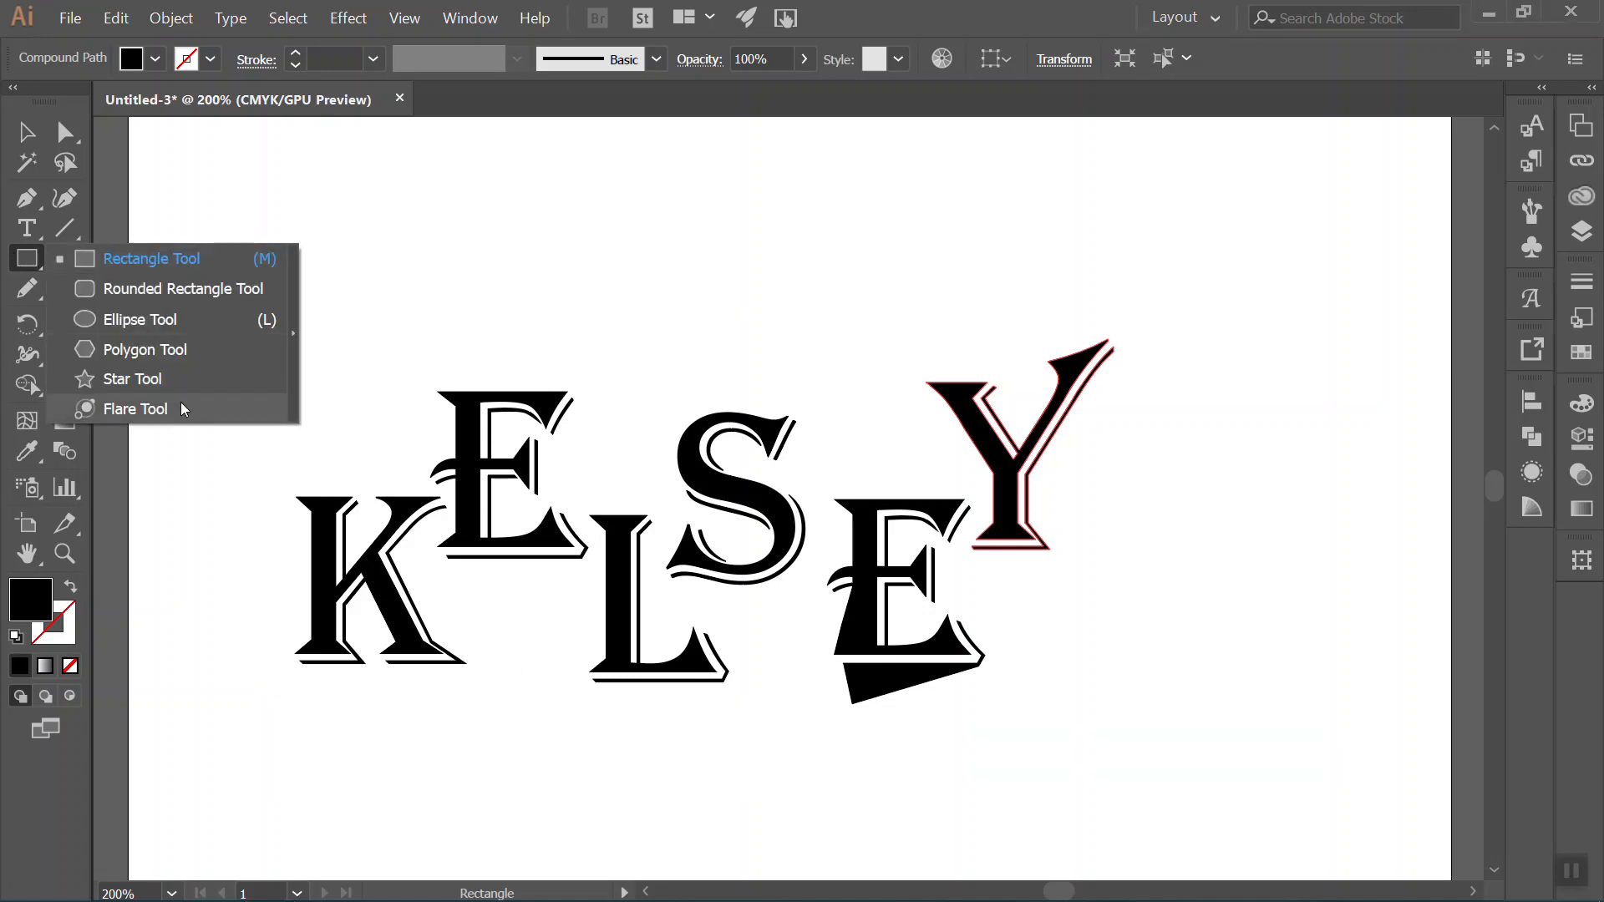
{"action": "left_click", "coordinate": [119, 261]}
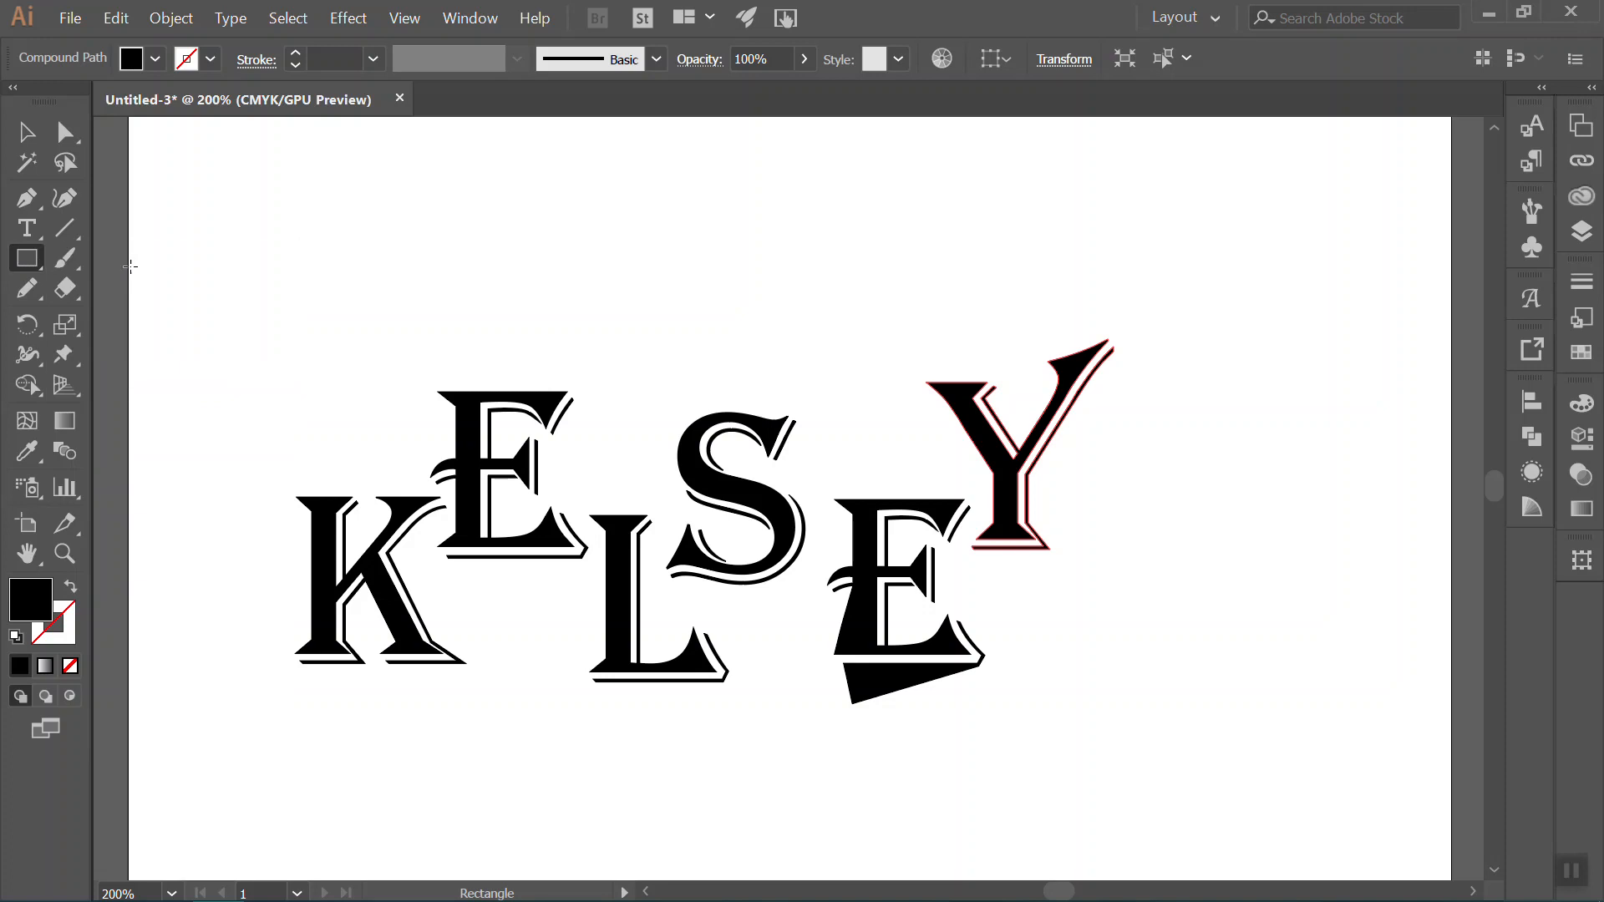
{"action": "left_click_drag", "start_coordinate": [279, 362], "coordinate": [1037, 657]}
Extend the rectangle's top, nudge it upward and trim its right side slightly.
{"action": "key", "text": "v"}
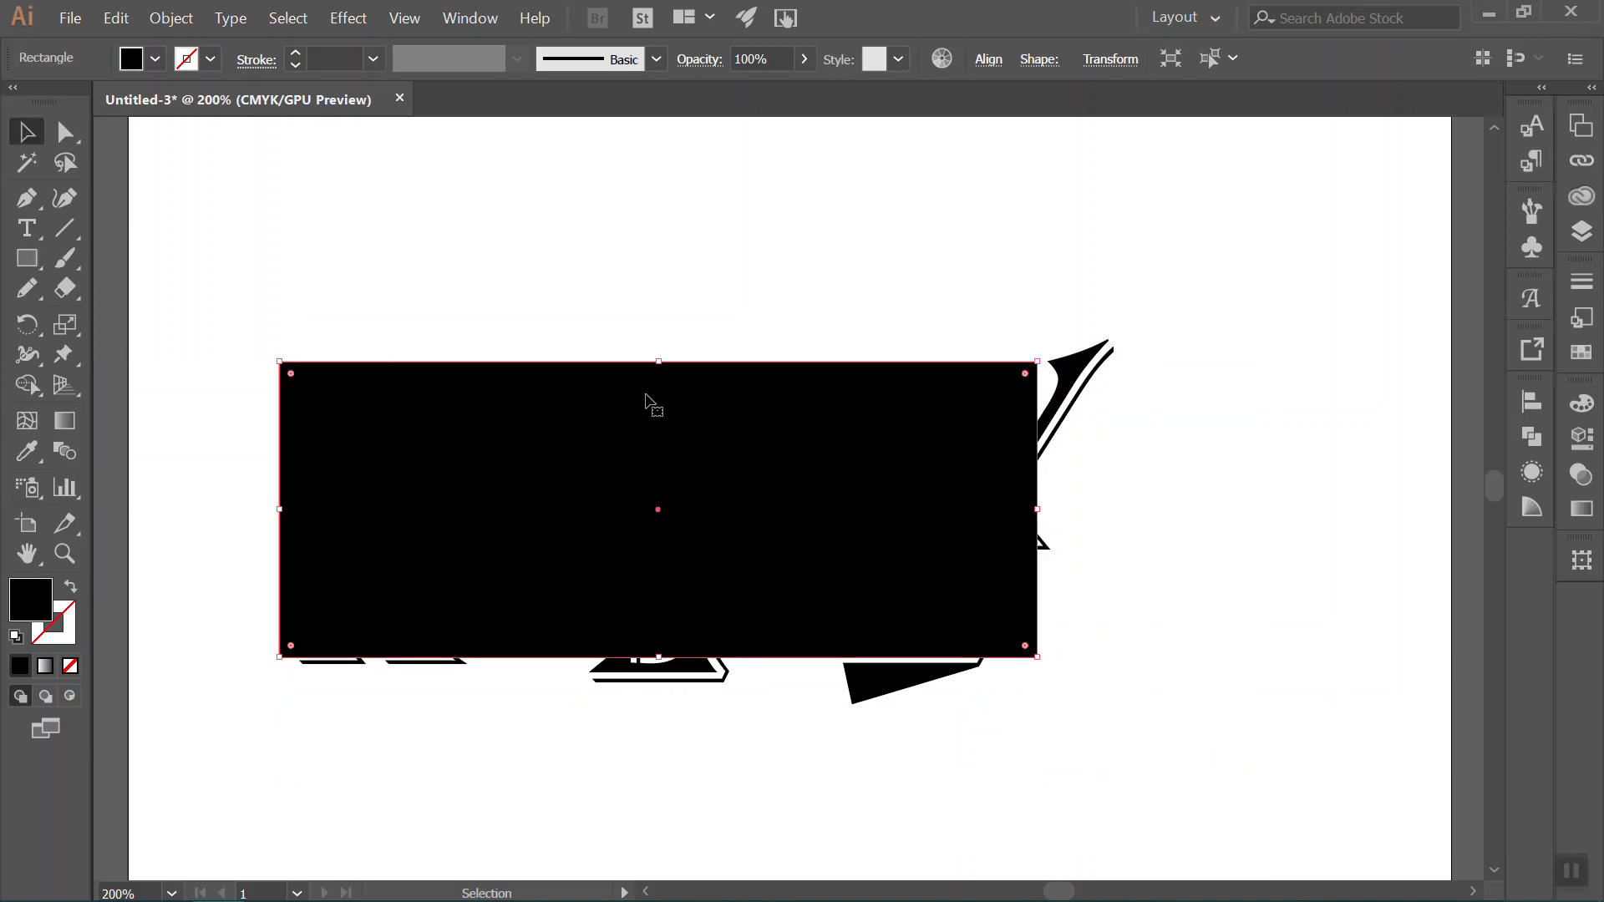
{"action": "left_click_drag", "start_coordinate": [658, 361], "coordinate": [660, 338]}
{"action": "key", "text": "Up"}
{"action": "key", "text": "Up"}
{"action": "key", "text": "Up"}
{"action": "key", "text": "Up"}
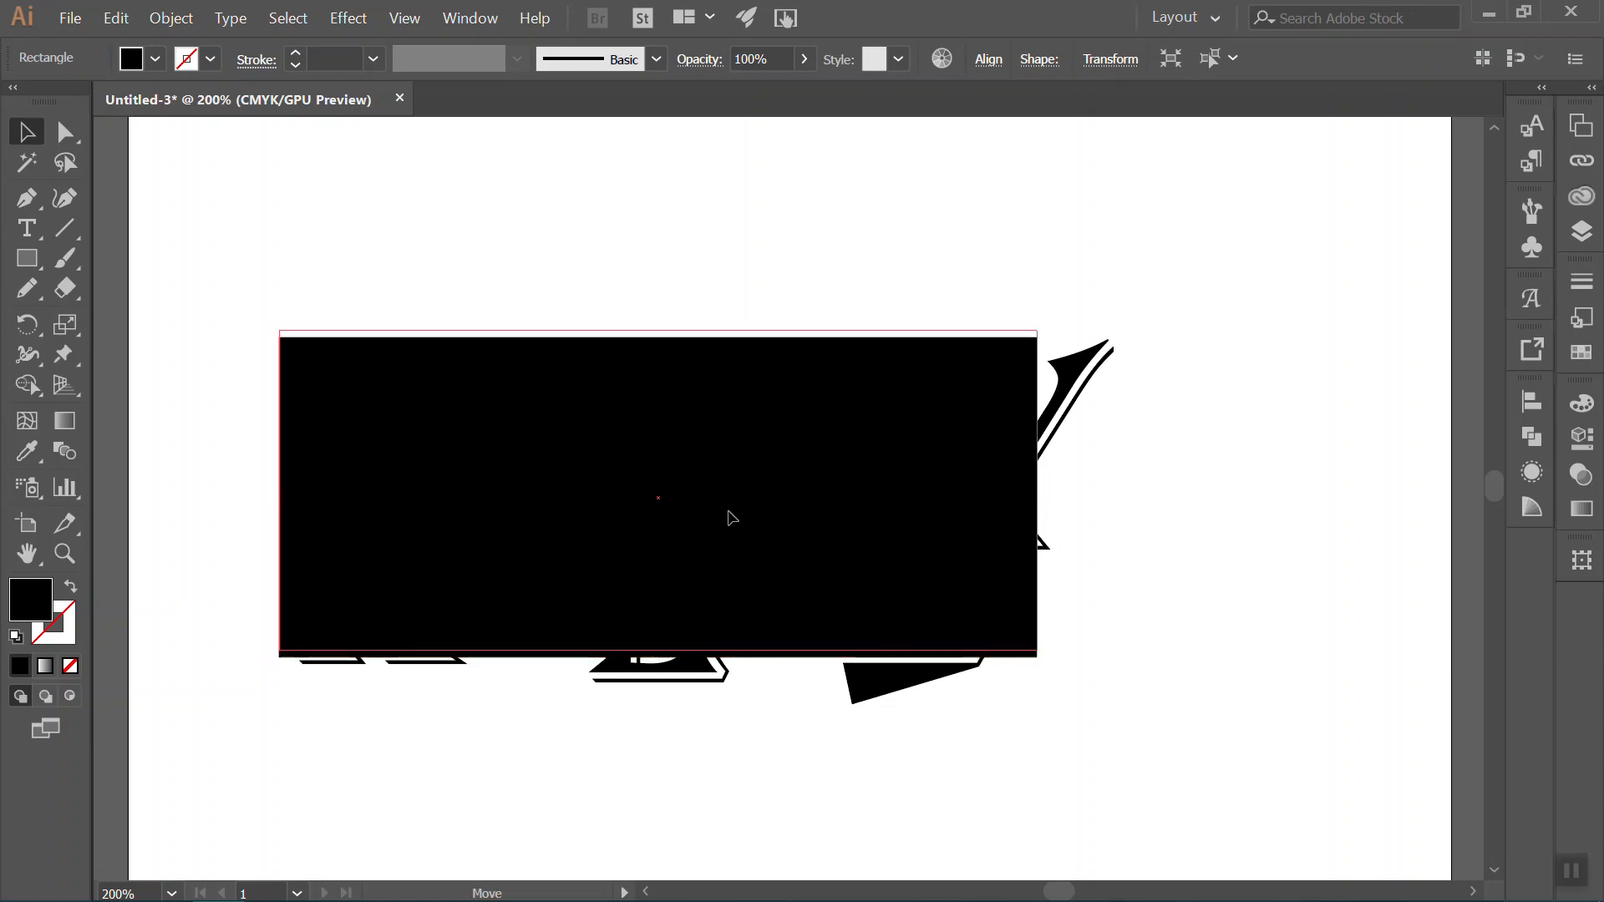
{"action": "key", "text": "Up"}
{"action": "key", "text": "Up"}
{"action": "key", "text": "Up"}
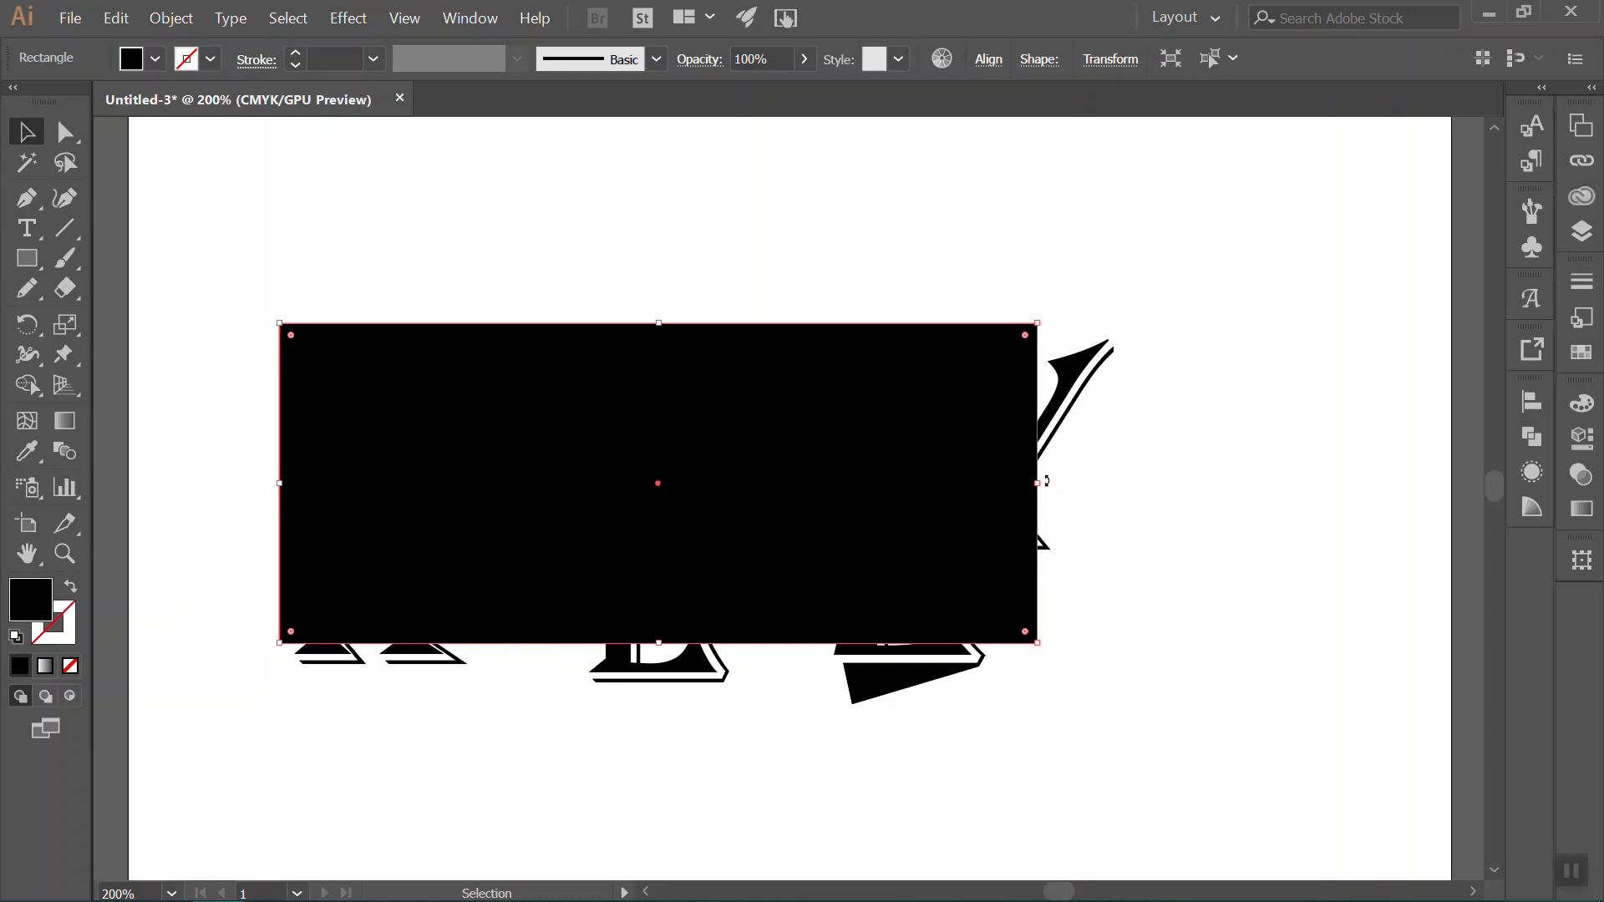
{"action": "left_click_drag", "start_coordinate": [1037, 482], "coordinate": [1034, 483]}
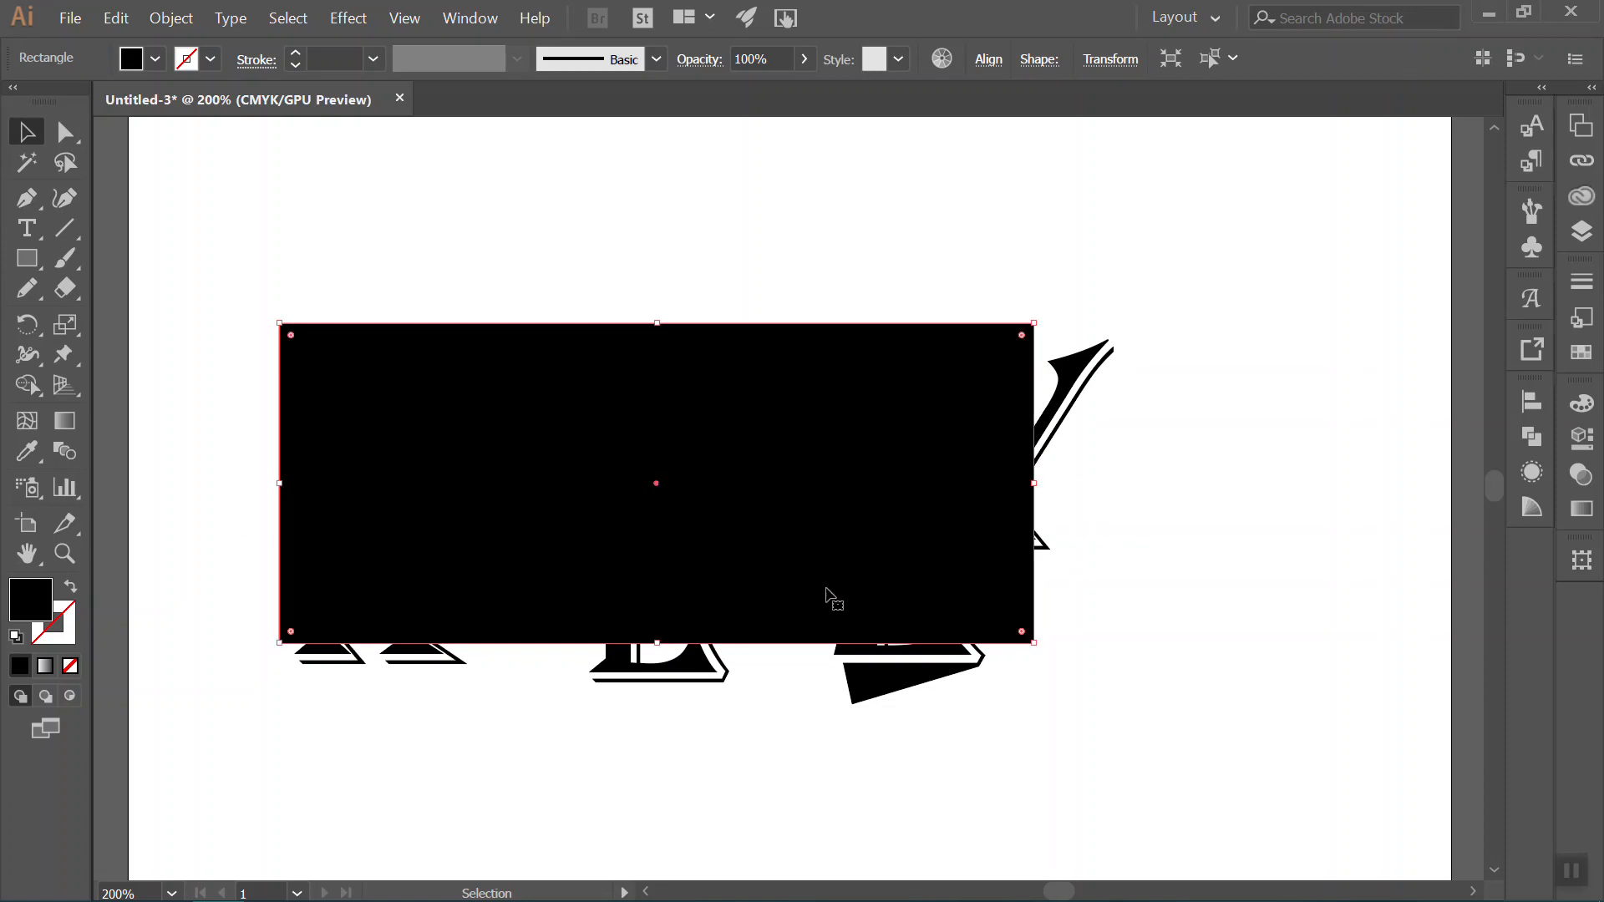
{"action": "mouse_move", "coordinate": [462, 502]}
{"action": "left_mouse_down"}
{"action": "mouse_move", "coordinate": [454, 469]}
{"action": "mouse_move", "coordinate": [455, 487]}
{"action": "left_mouse_up"}
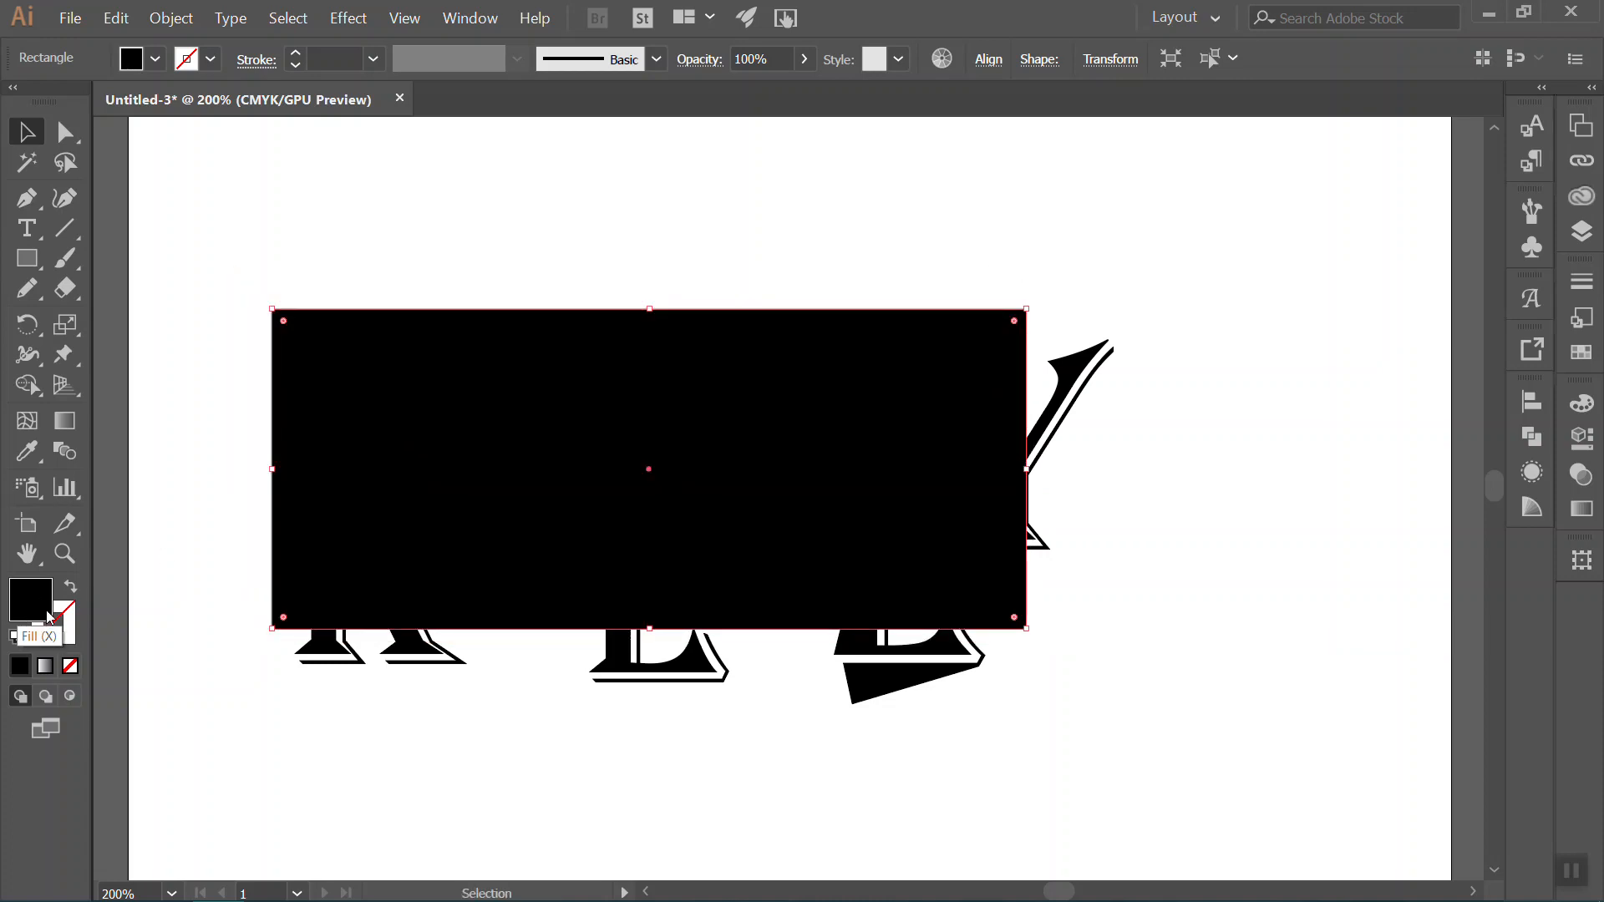
Fill the rectangle with the crimson red swatch from the Swatches panel.
{"action": "left_click", "coordinate": [57, 624]}
{"action": "left_click", "coordinate": [1589, 355]}
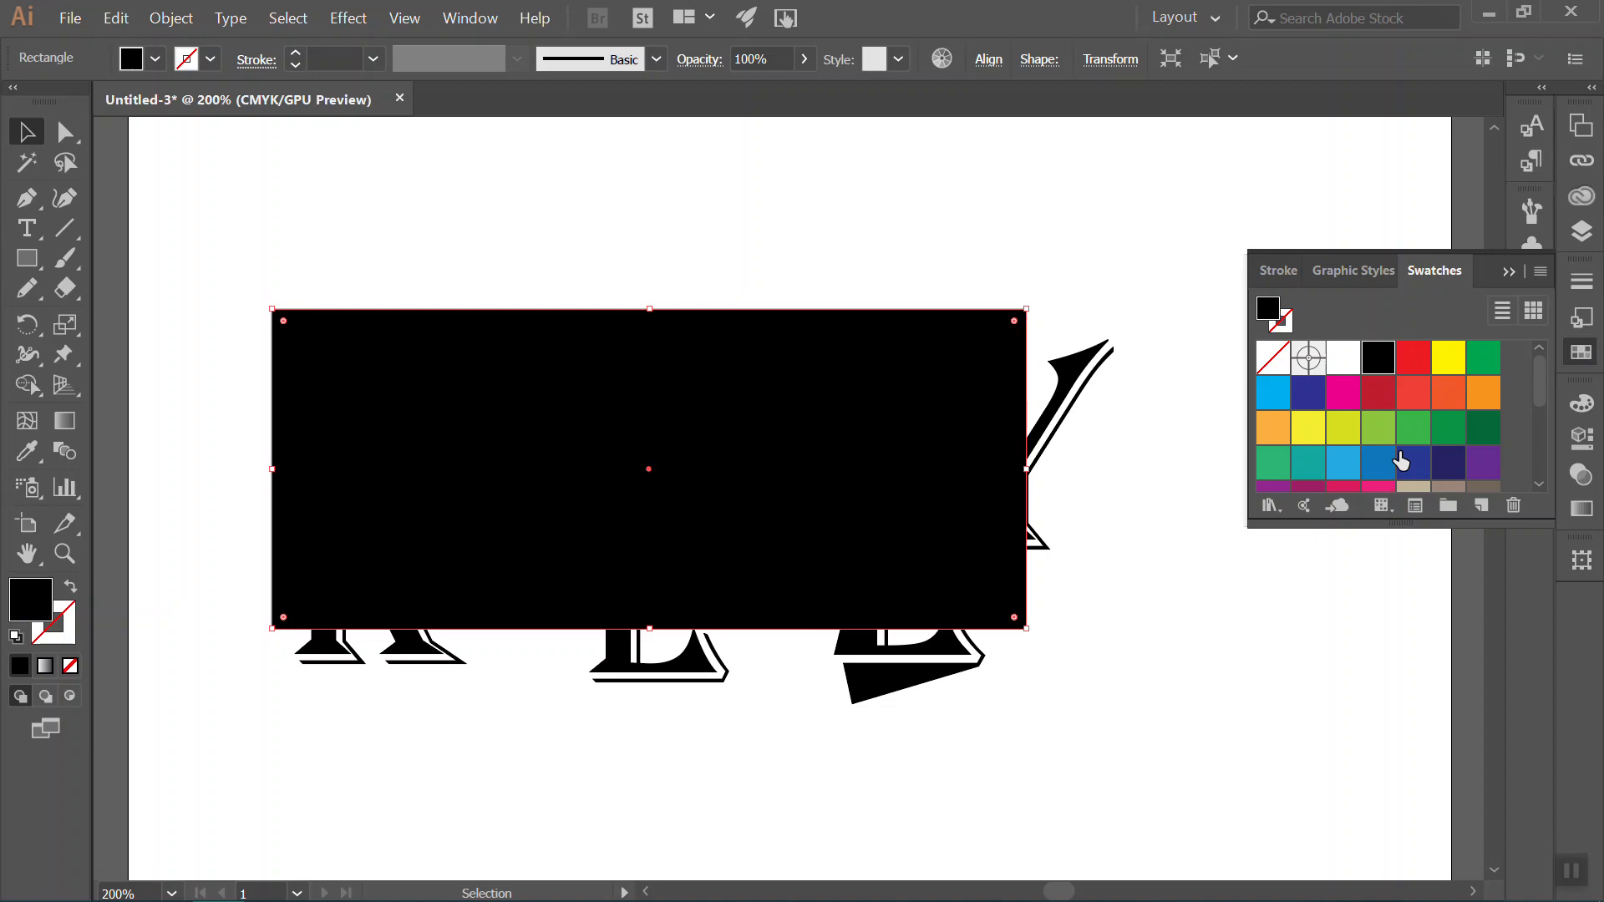
{"action": "left_click", "coordinate": [1378, 393]}
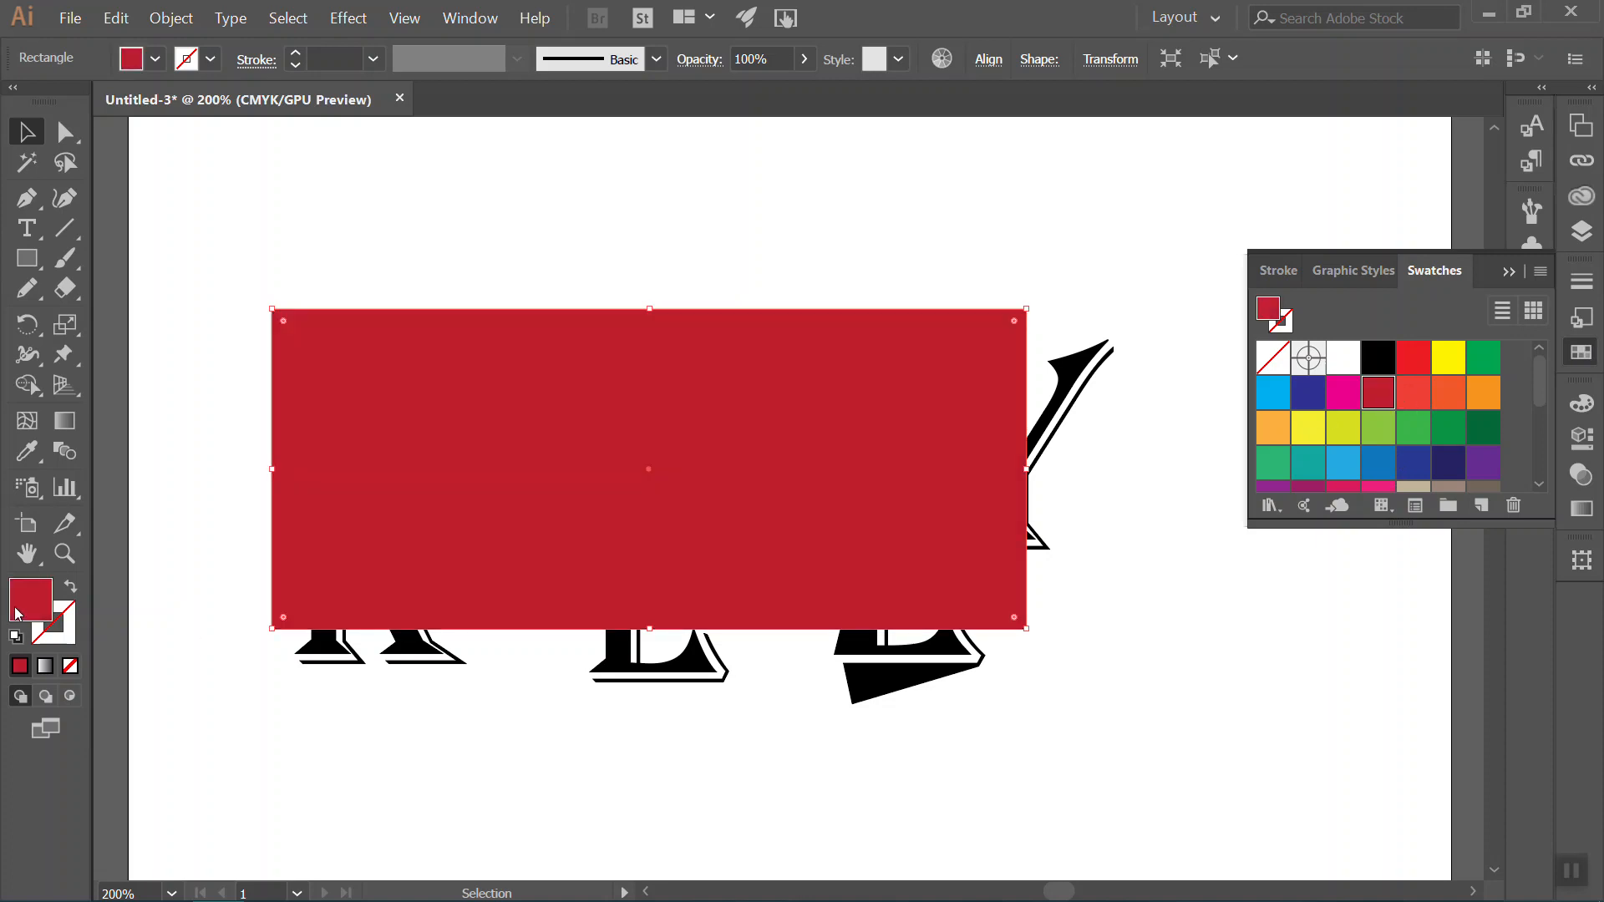
{"action": "double_click", "coordinate": [16, 614]}
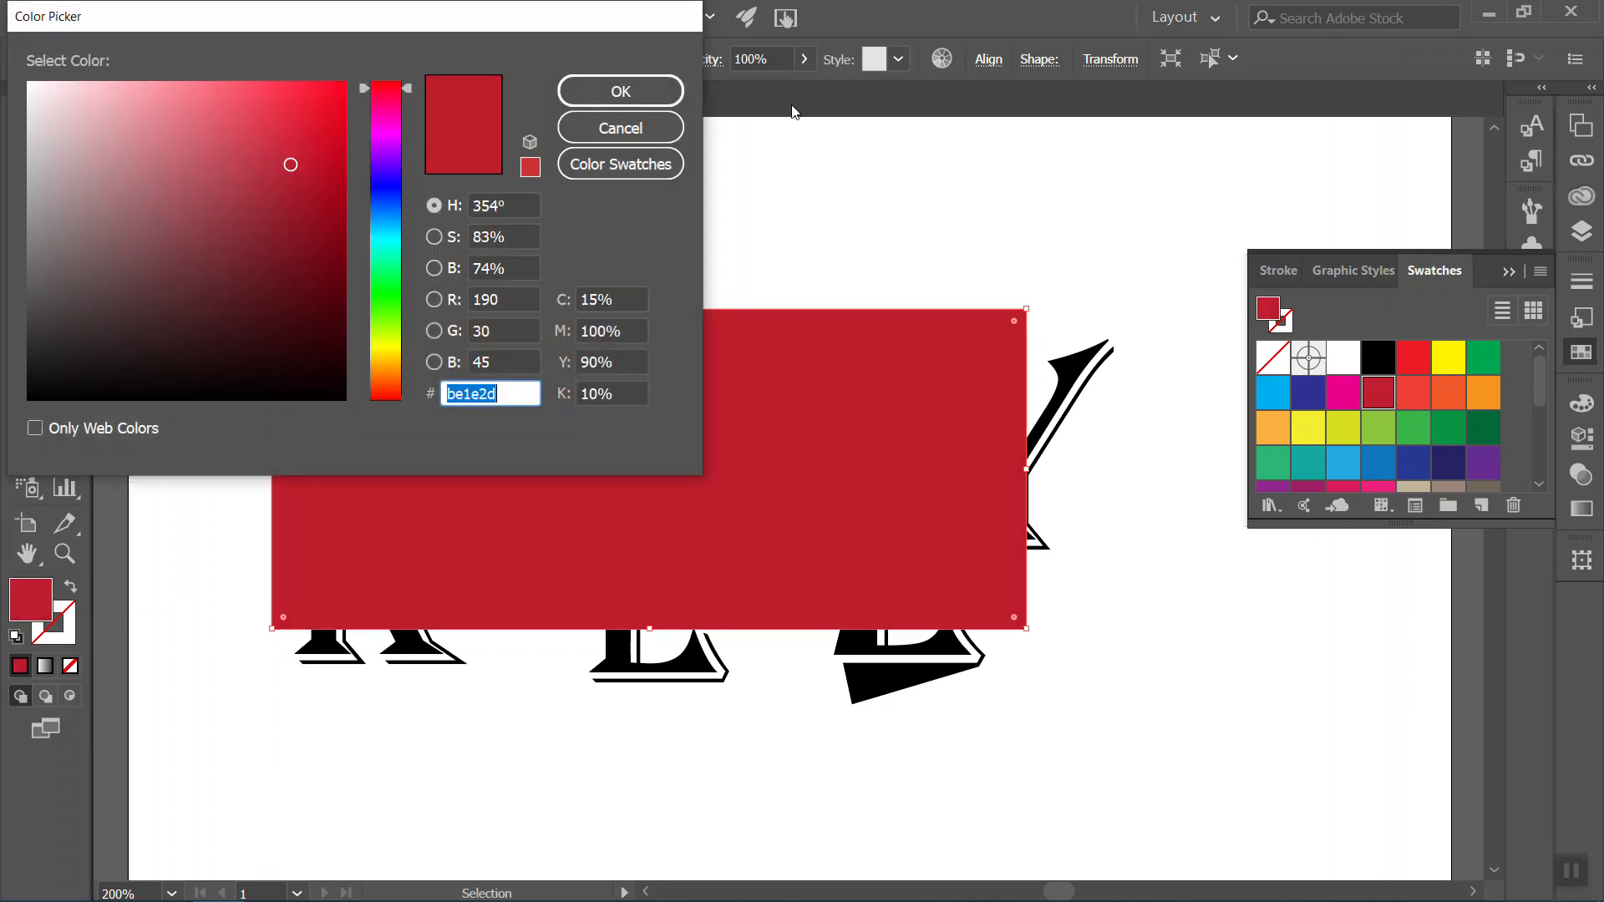
{"action": "left_click", "coordinate": [672, 135]}
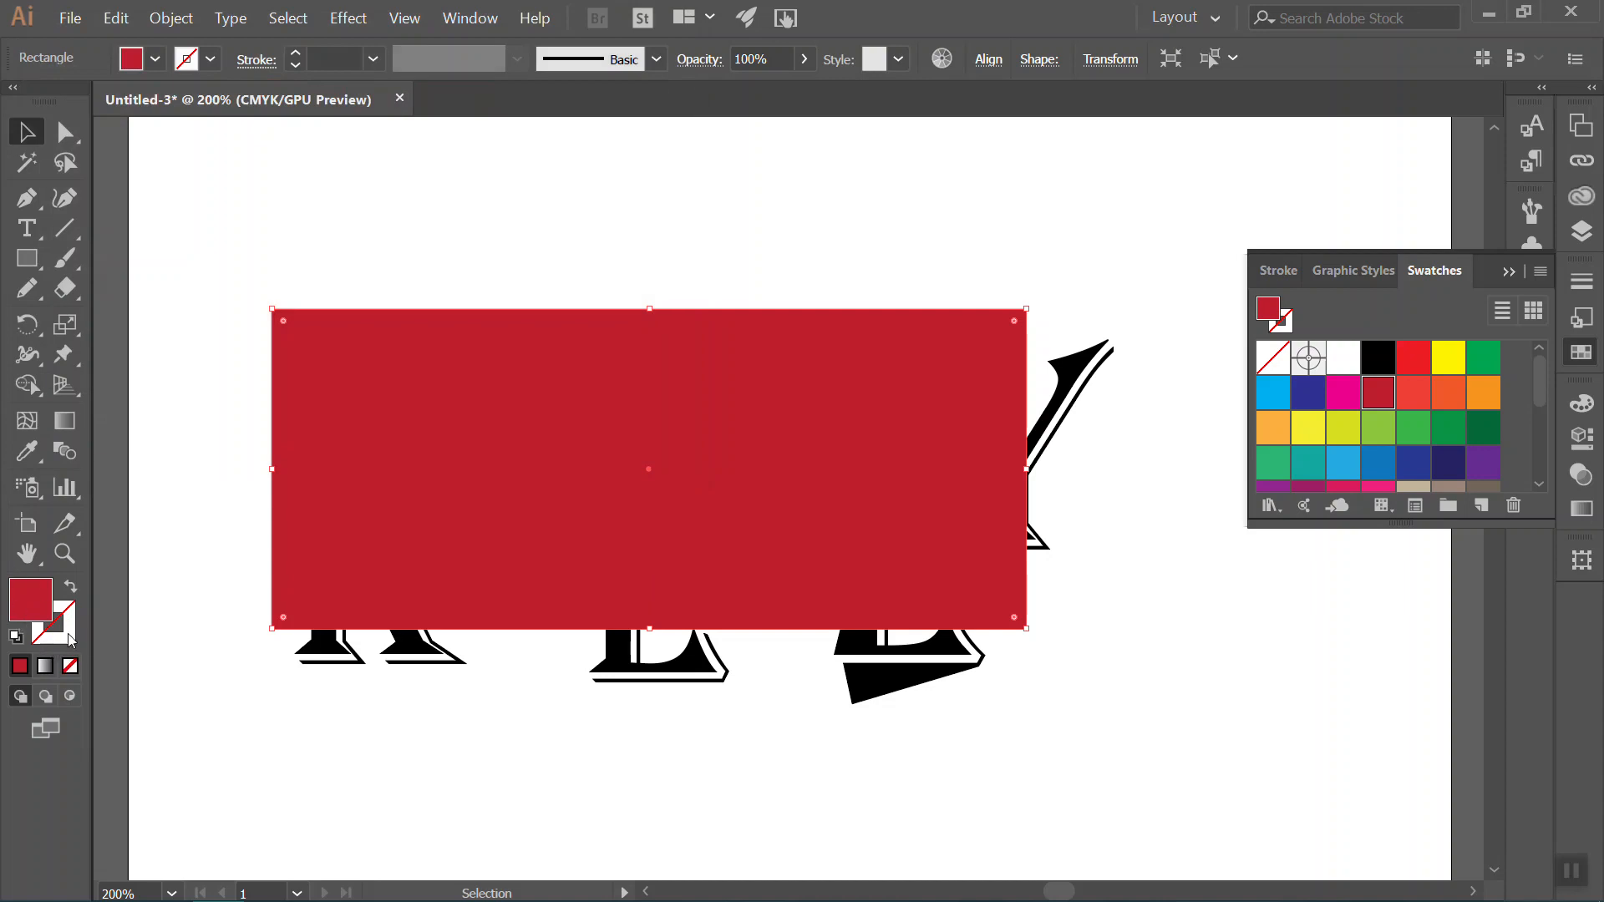
Set the red rectangle's stroke to None, removing the purple outline.
{"action": "left_click", "coordinate": [65, 642]}
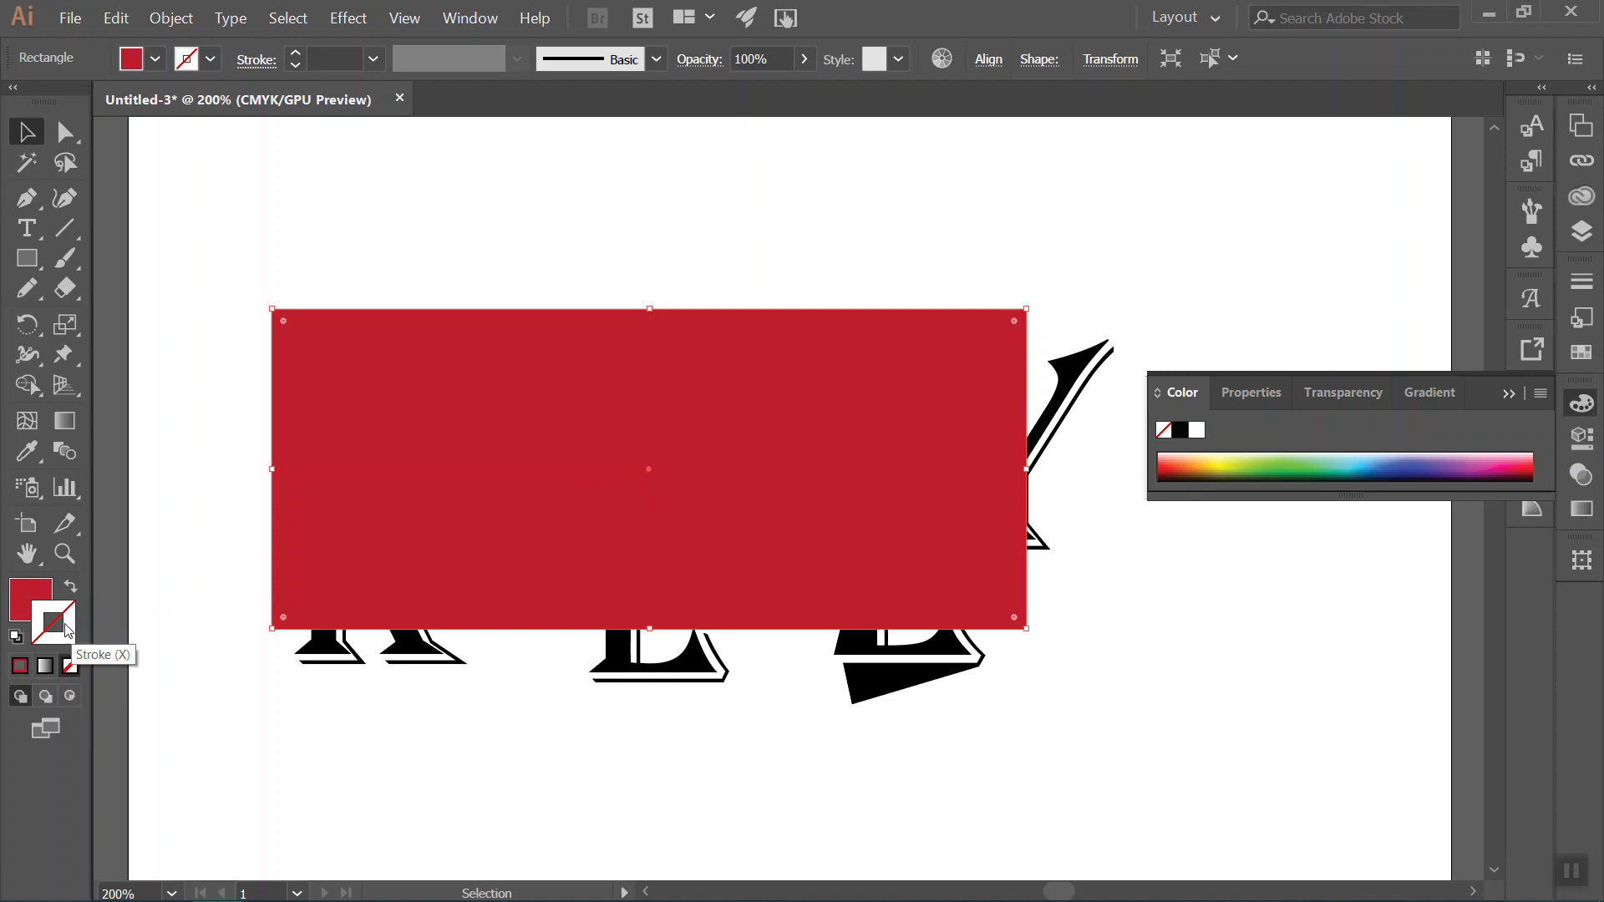
{"action": "left_click", "coordinate": [1474, 460]}
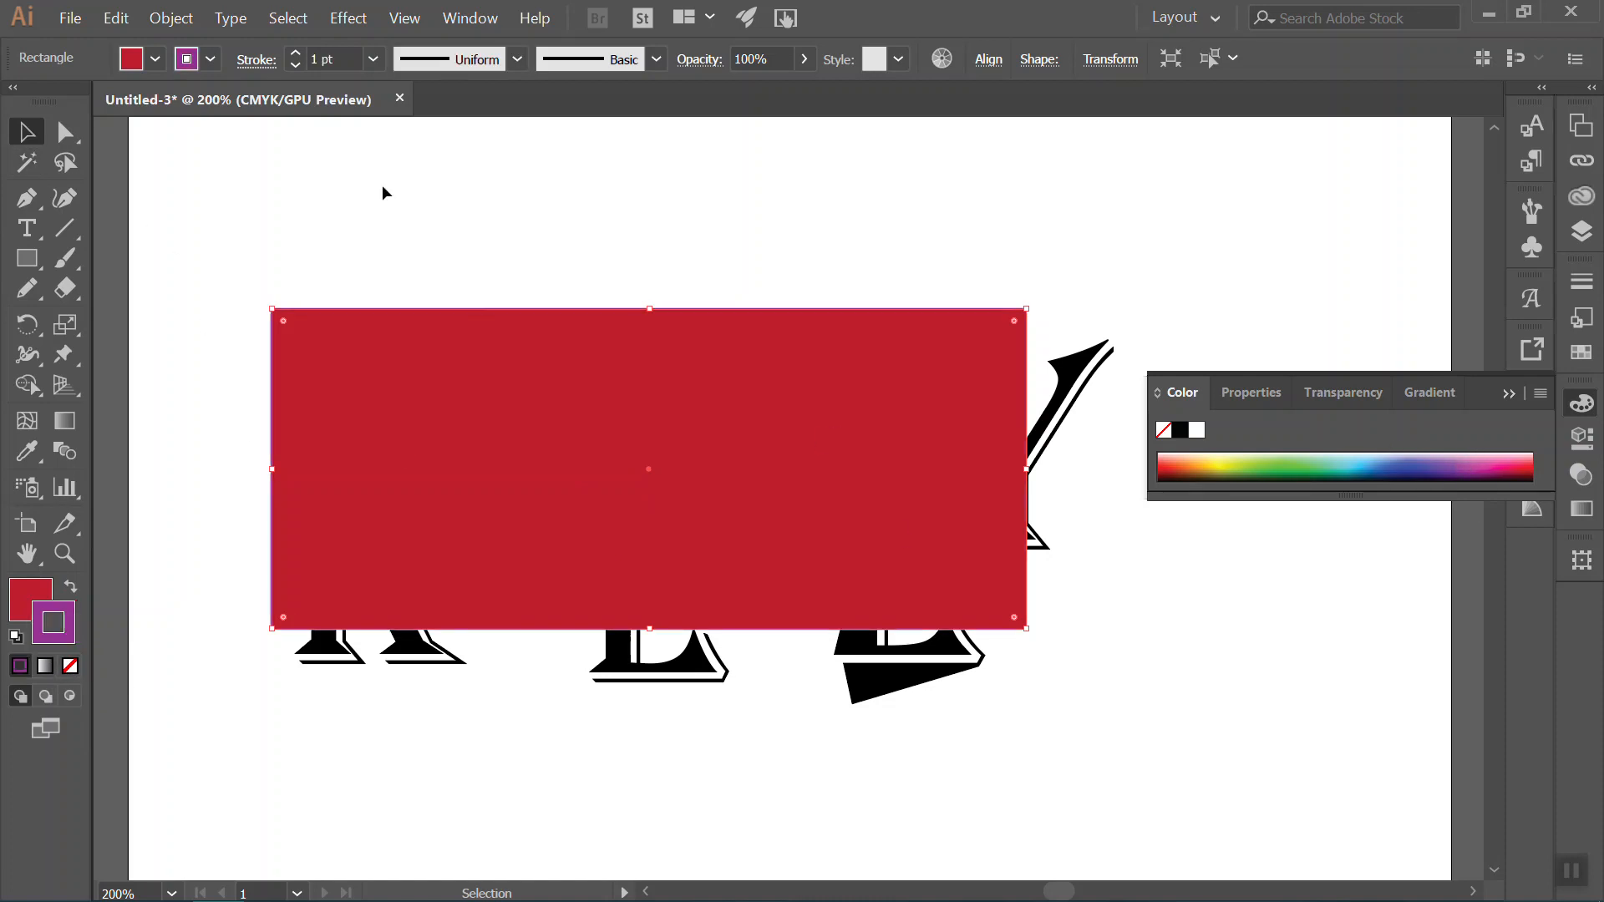
{"action": "left_click", "coordinate": [326, 293]}
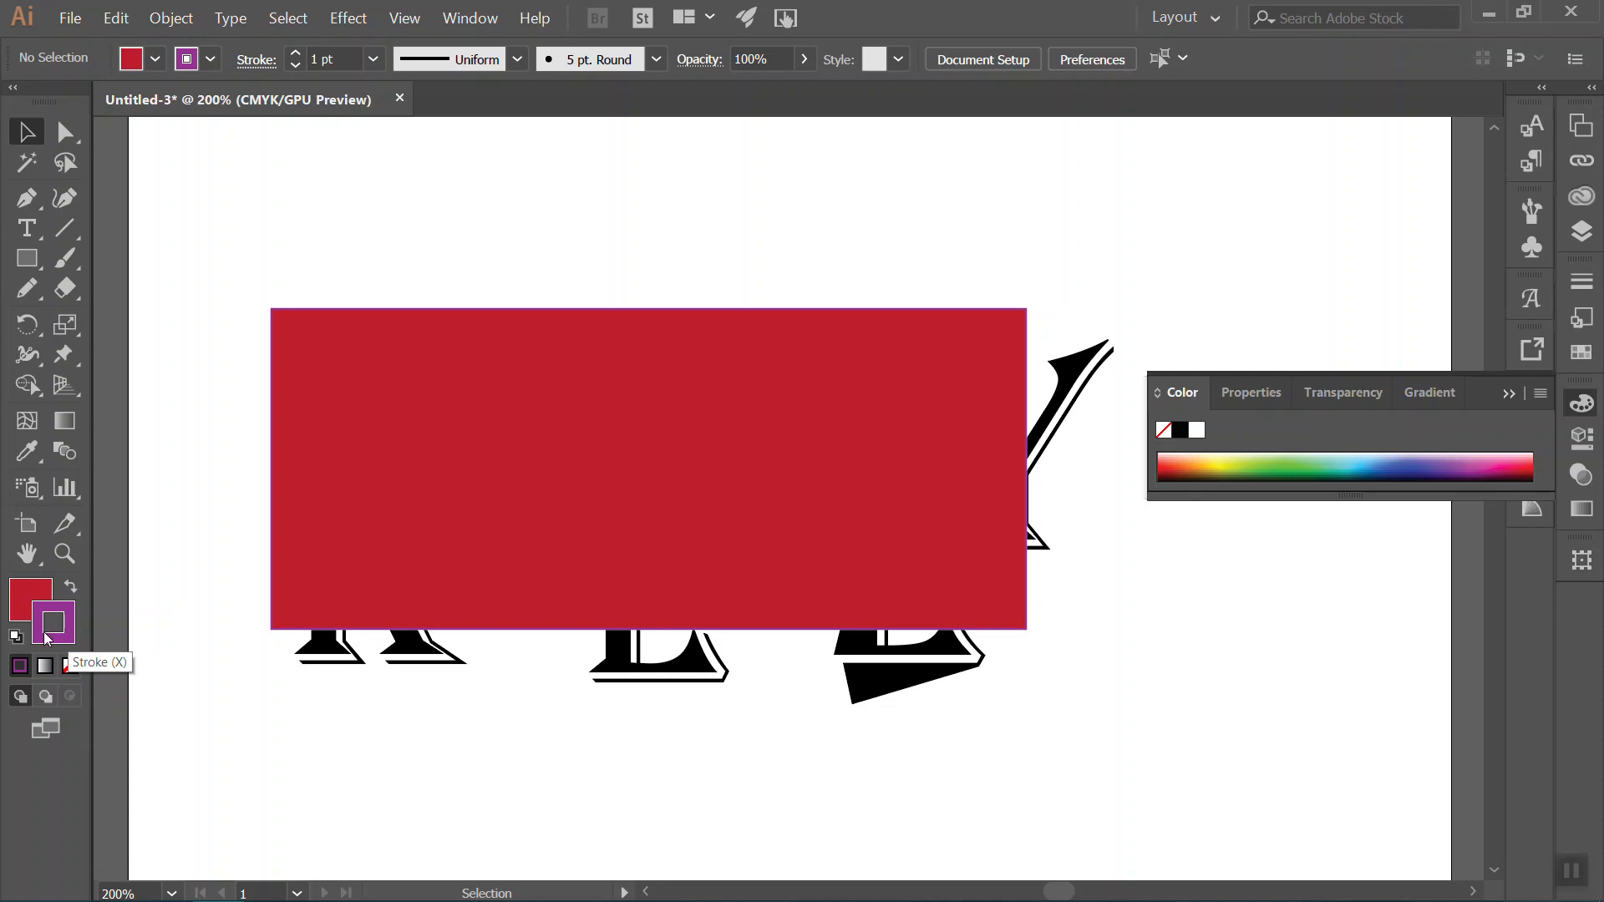
{"action": "left_click", "coordinate": [70, 673]}
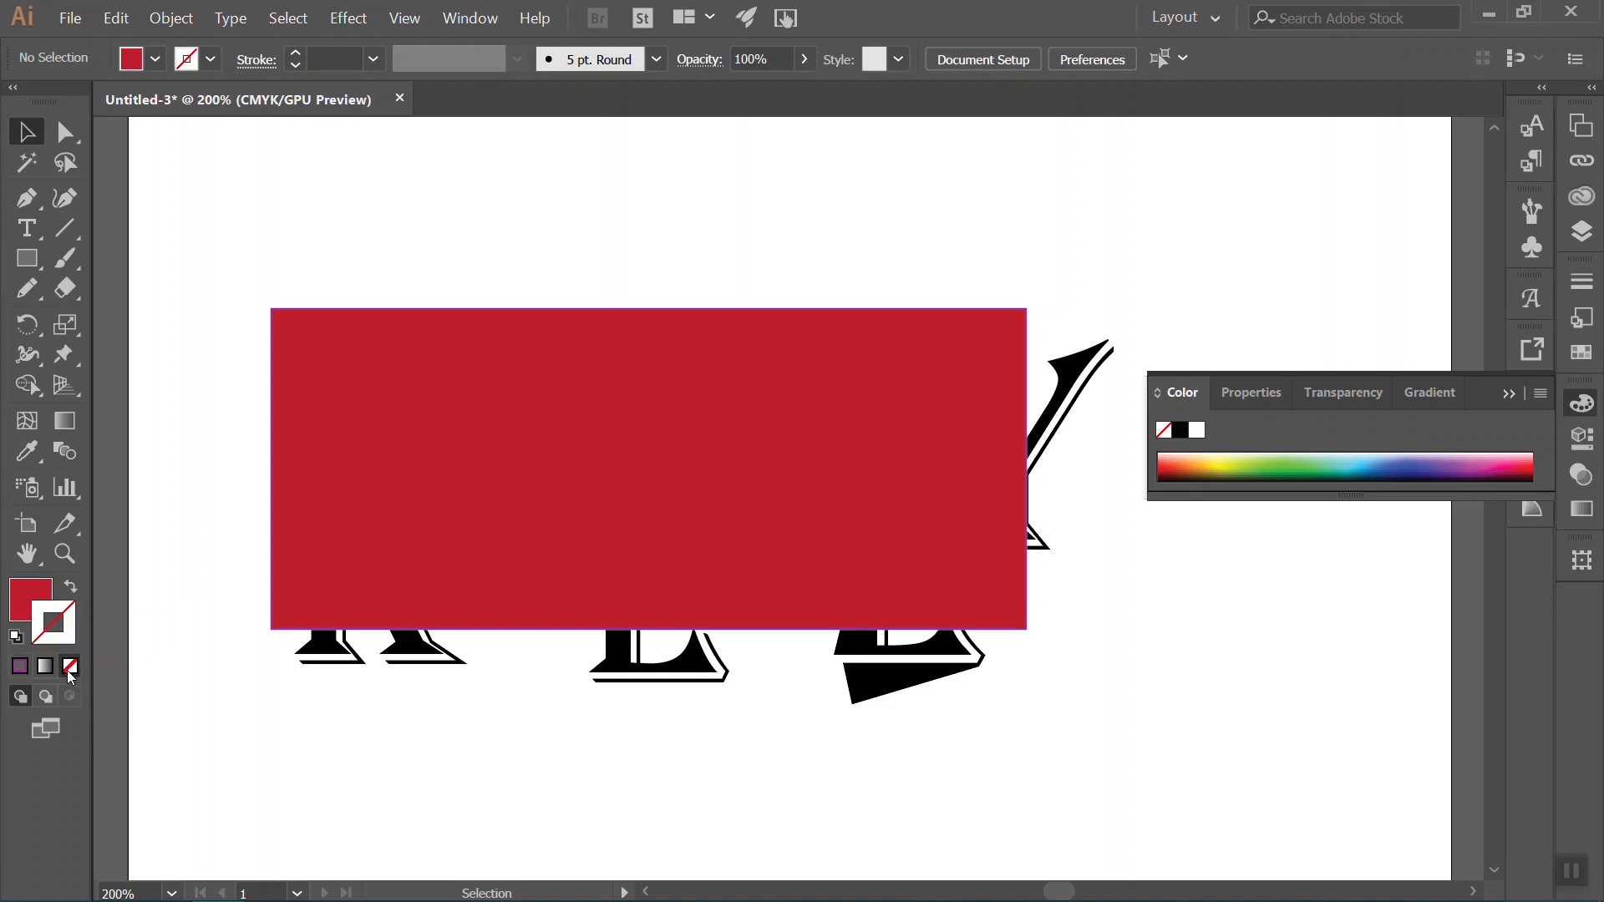
{"action": "left_click", "coordinate": [376, 444]}
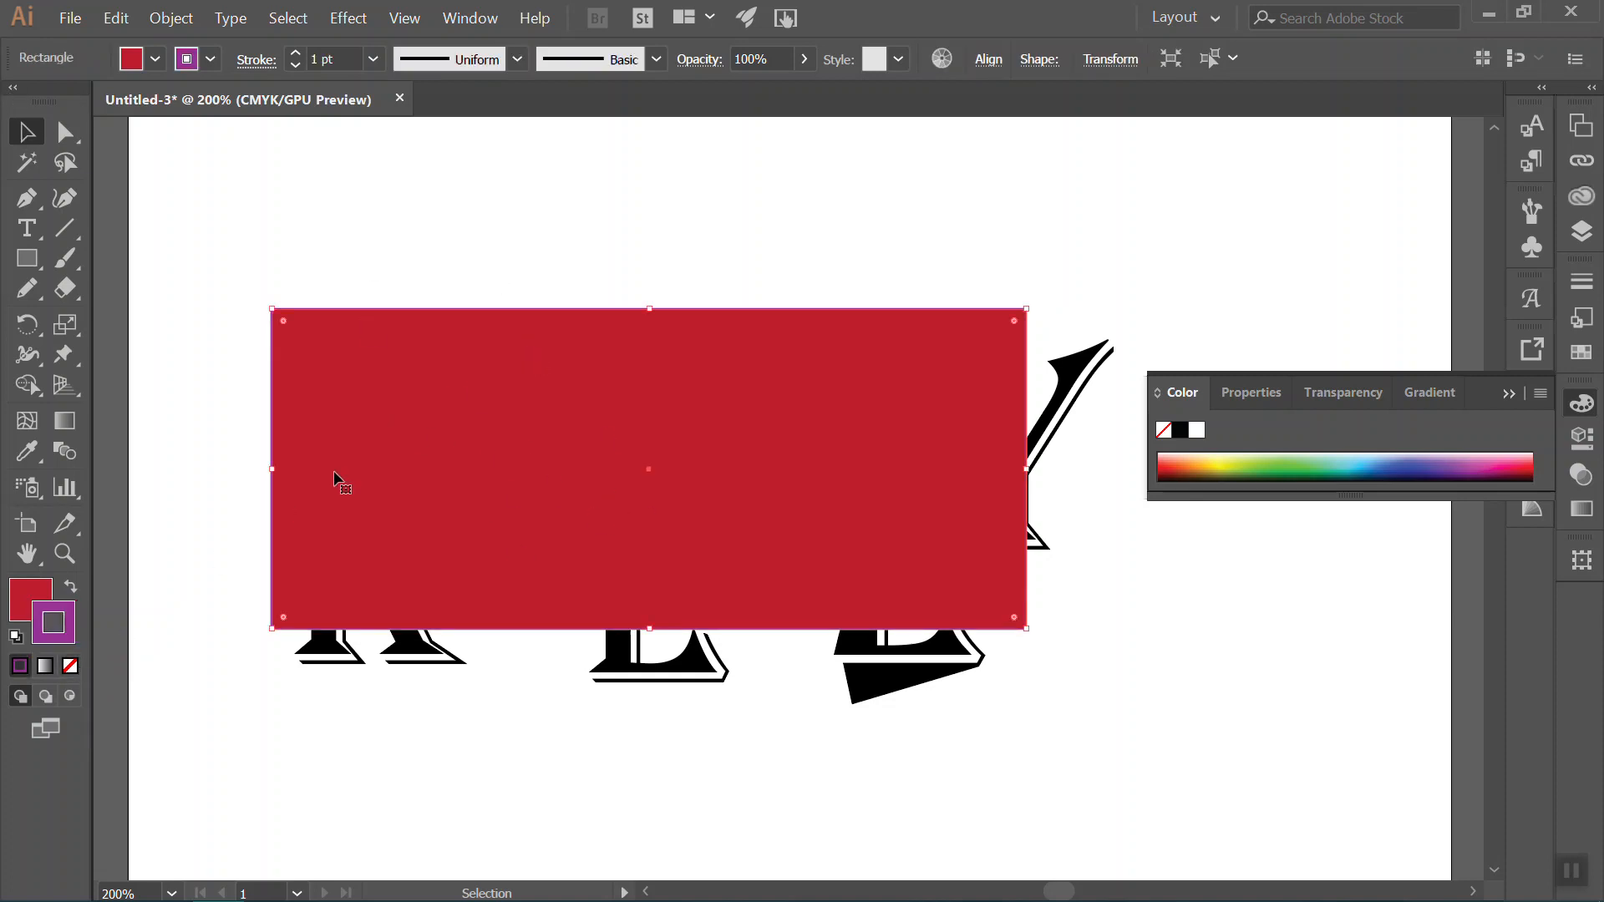
{"action": "left_click", "coordinate": [71, 665]}
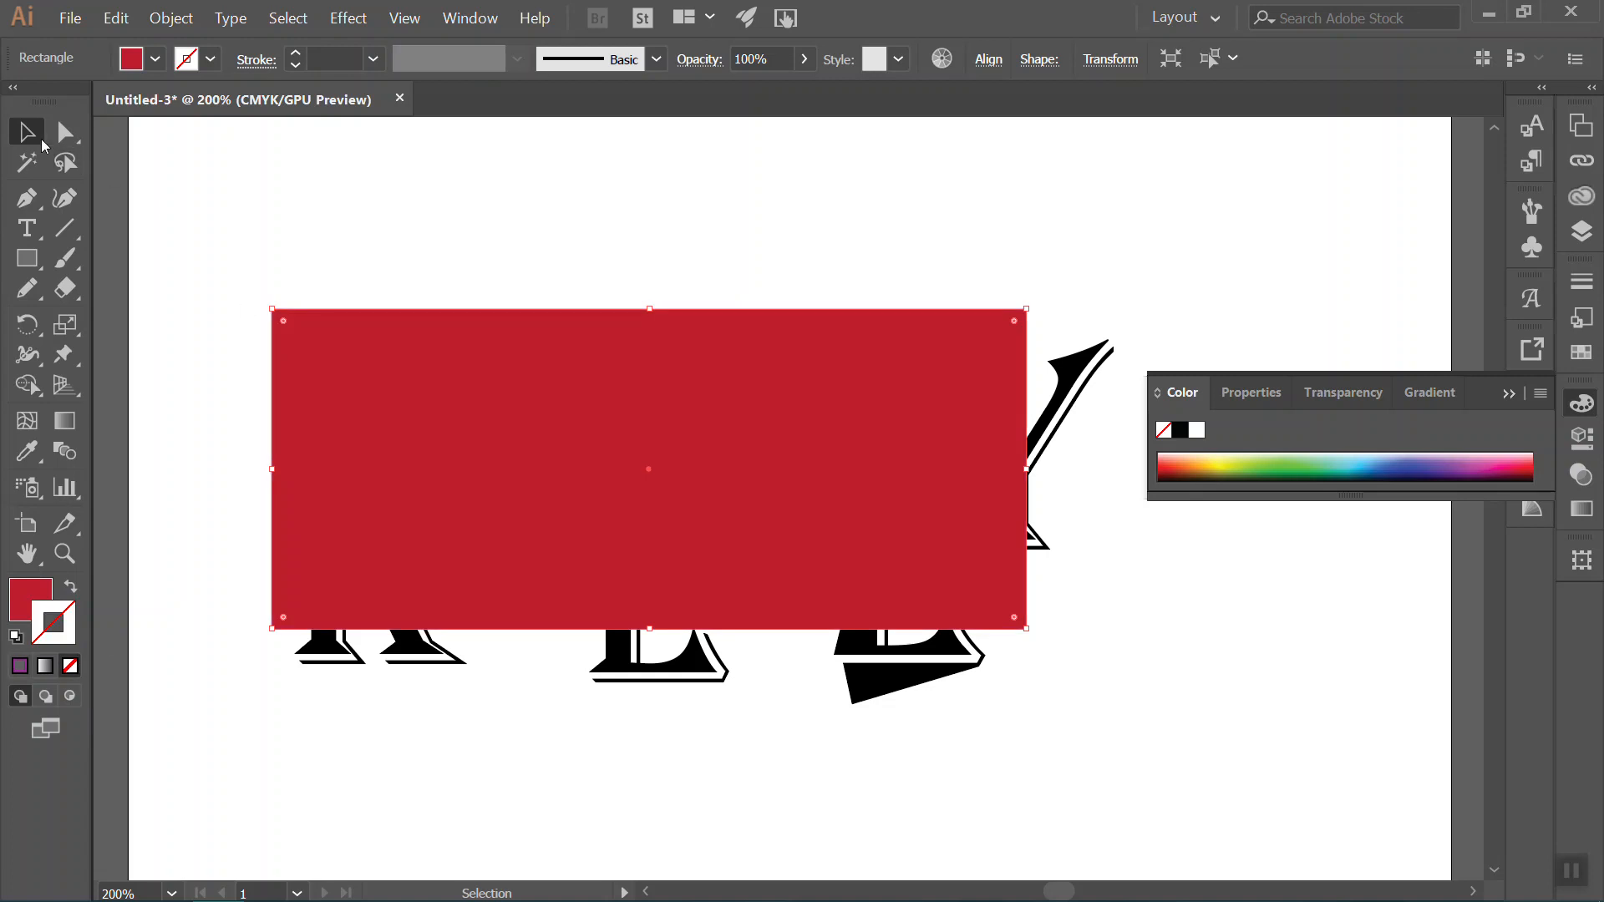
Send the red rectangle to the back and adjust its left and bottom edges.
{"action": "left_click", "coordinate": [564, 272]}
{"action": "left_click", "coordinate": [588, 458]}
{"action": "left_click", "coordinate": [171, 17]}
{"action": "mouse_move", "coordinate": [183, 64]}
{"action": "left_click", "coordinate": [478, 124]}
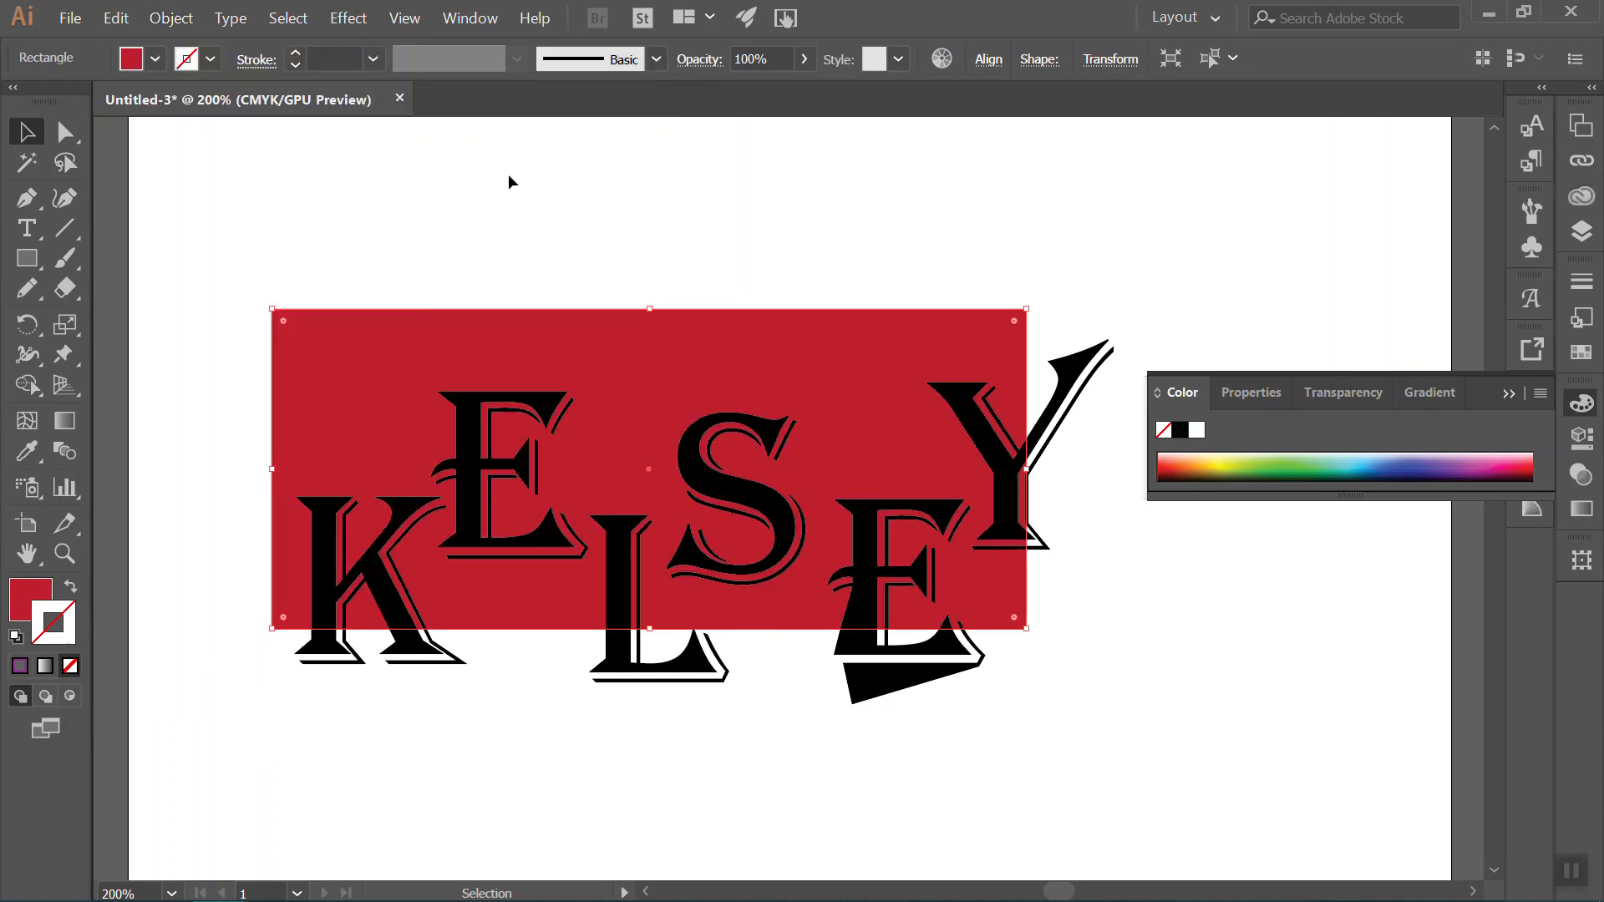
{"action": "left_click_drag", "start_coordinate": [754, 324], "coordinate": [755, 335]}
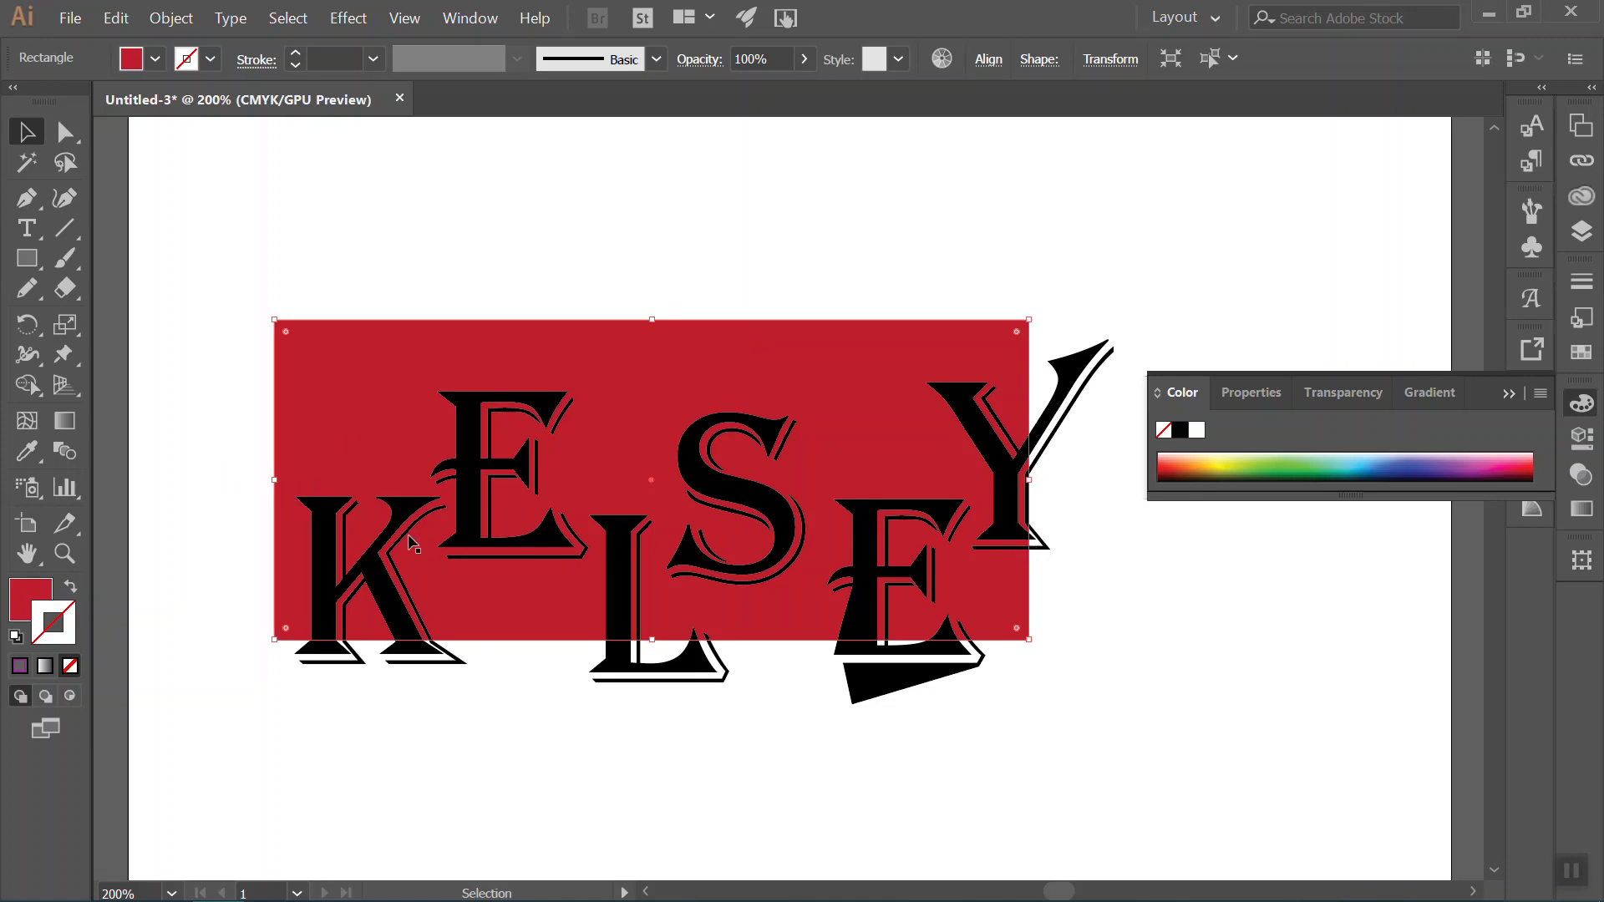
{"action": "left_click_drag", "start_coordinate": [276, 478], "coordinate": [289, 478]}
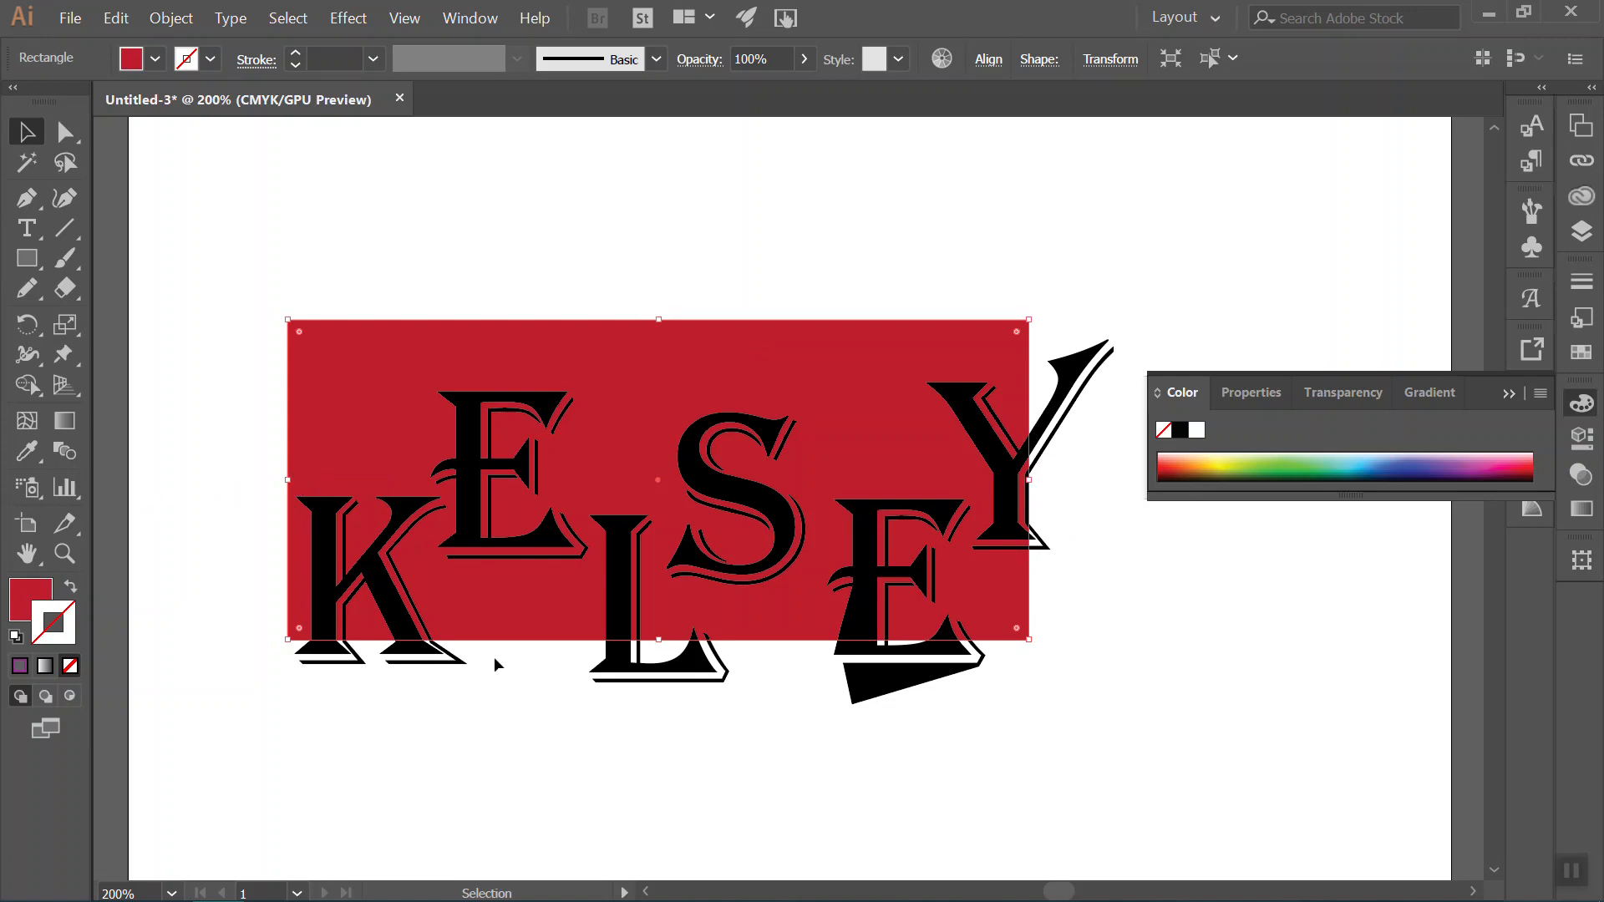
{"action": "left_click_drag", "start_coordinate": [666, 646], "coordinate": [667, 640]}
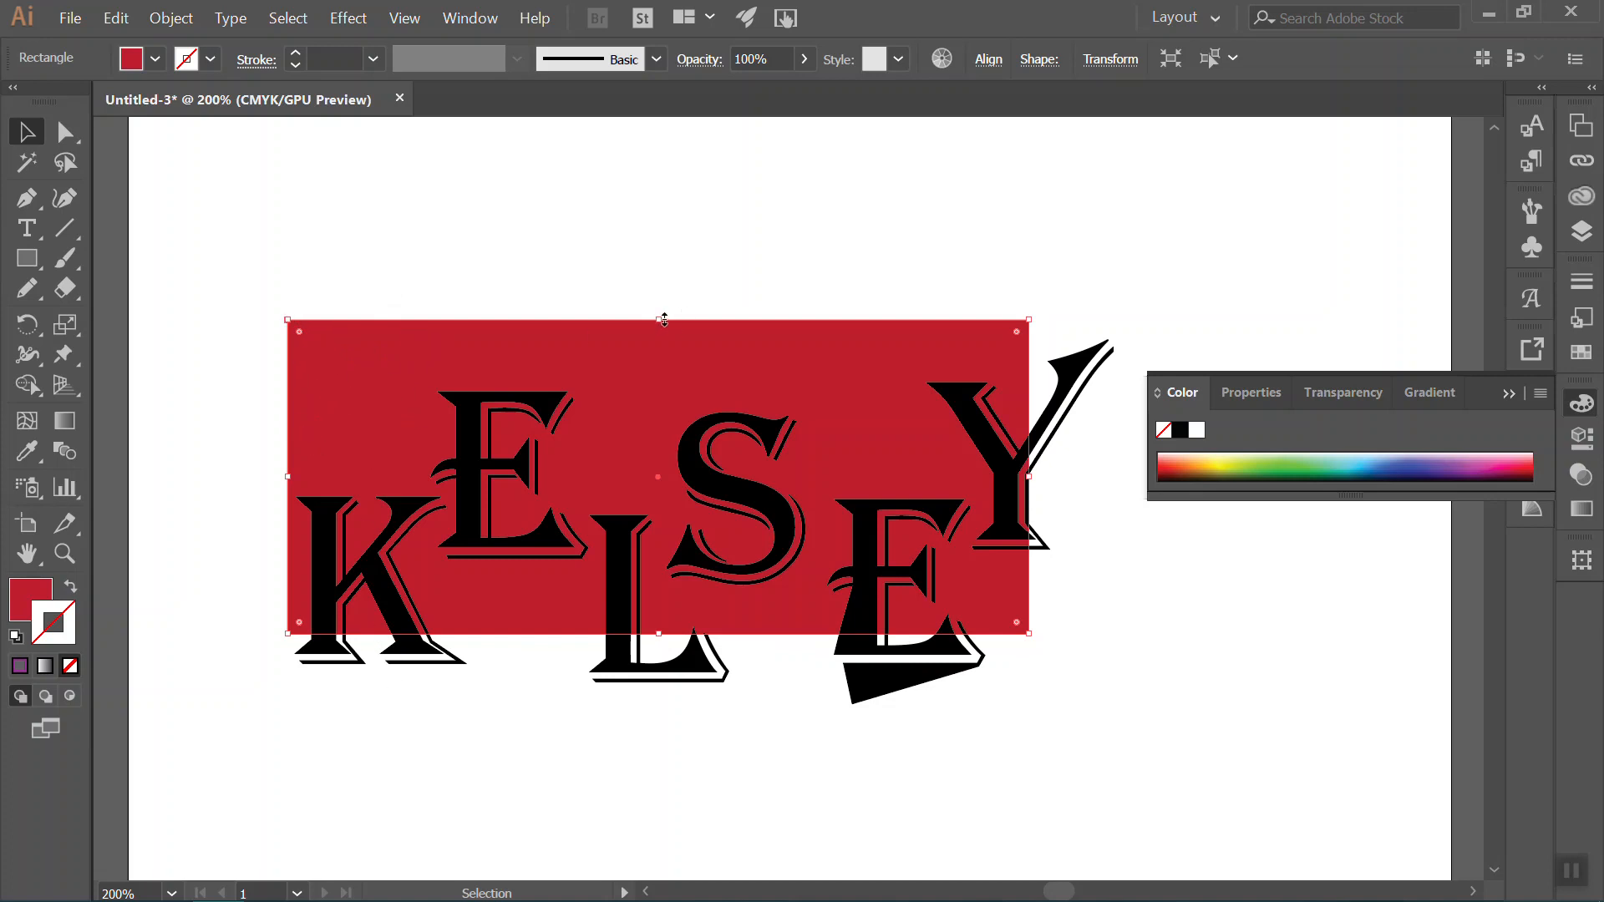
Select the anchors at the tip of the Y's upper-right arm and pull them inward.
{"action": "left_click", "coordinate": [65, 131]}
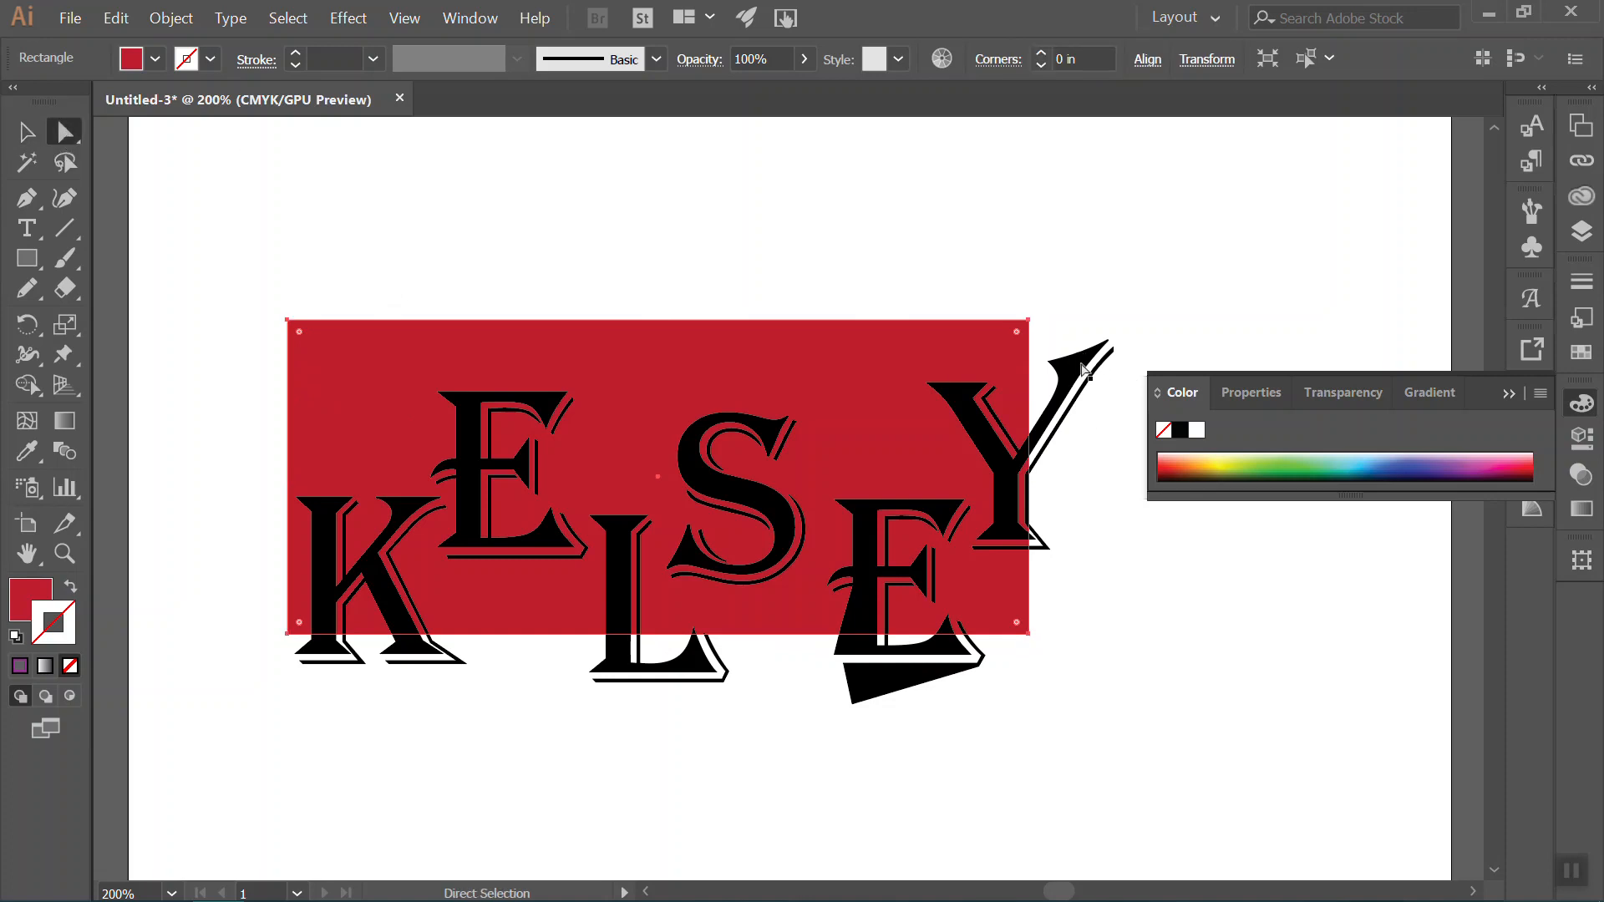
{"action": "left_click", "coordinate": [1084, 370]}
{"action": "left_click_drag", "start_coordinate": [1034, 328], "coordinate": [1130, 415]}
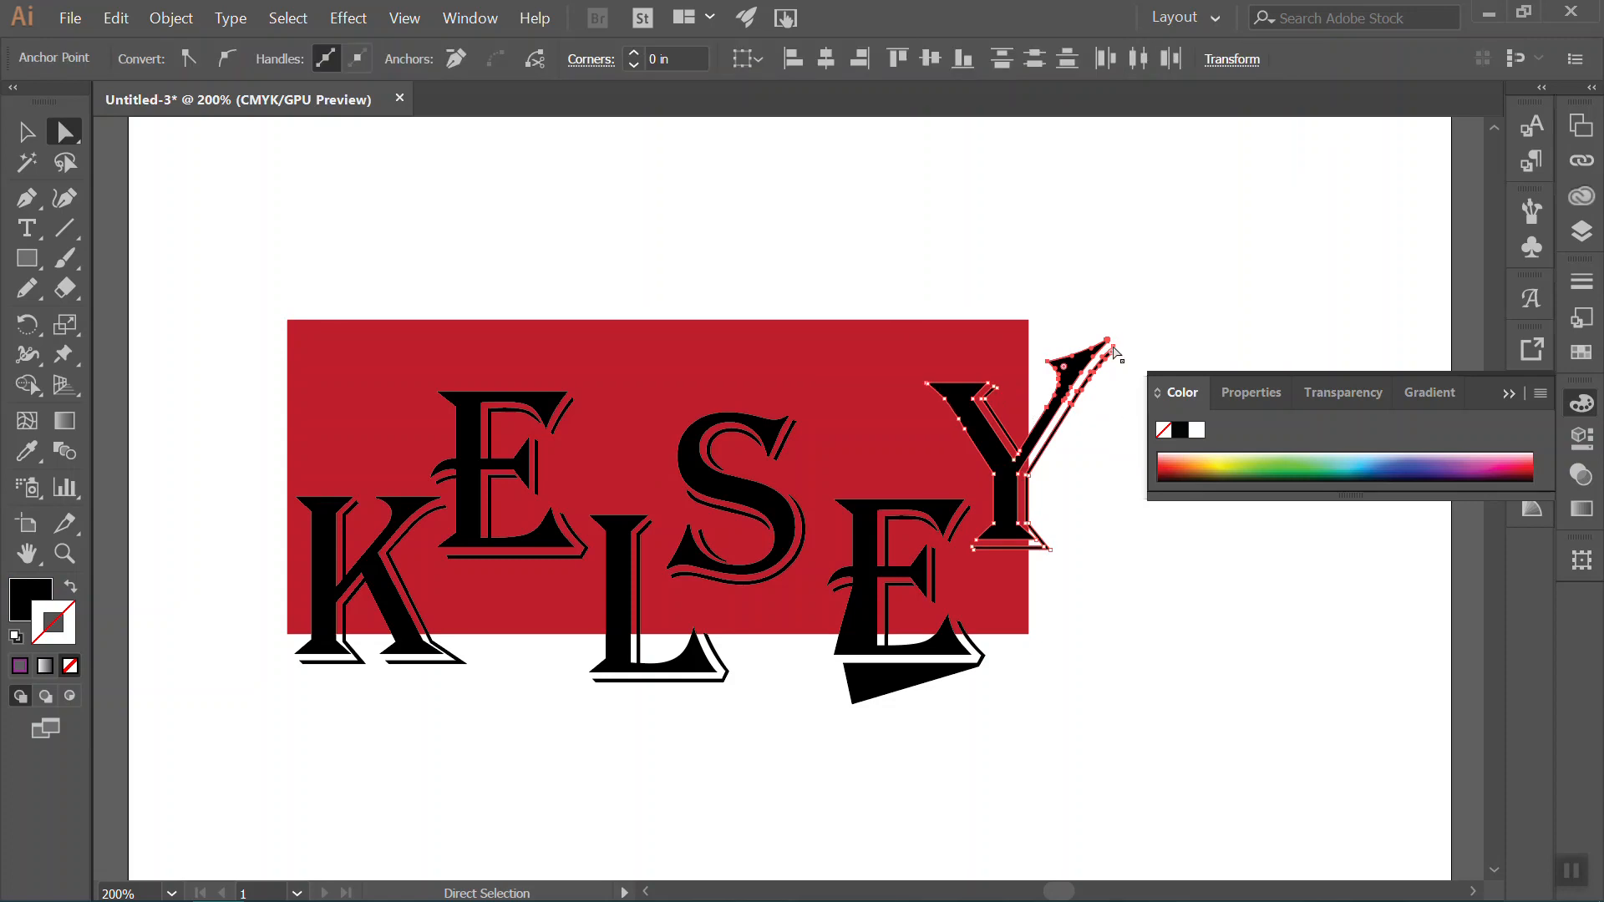
{"action": "left_click", "coordinate": [1042, 330]}
{"action": "left_click_drag", "start_coordinate": [1042, 328], "coordinate": [1139, 428]}
{"action": "left_click_drag", "start_coordinate": [1106, 344], "coordinate": [1091, 377]}
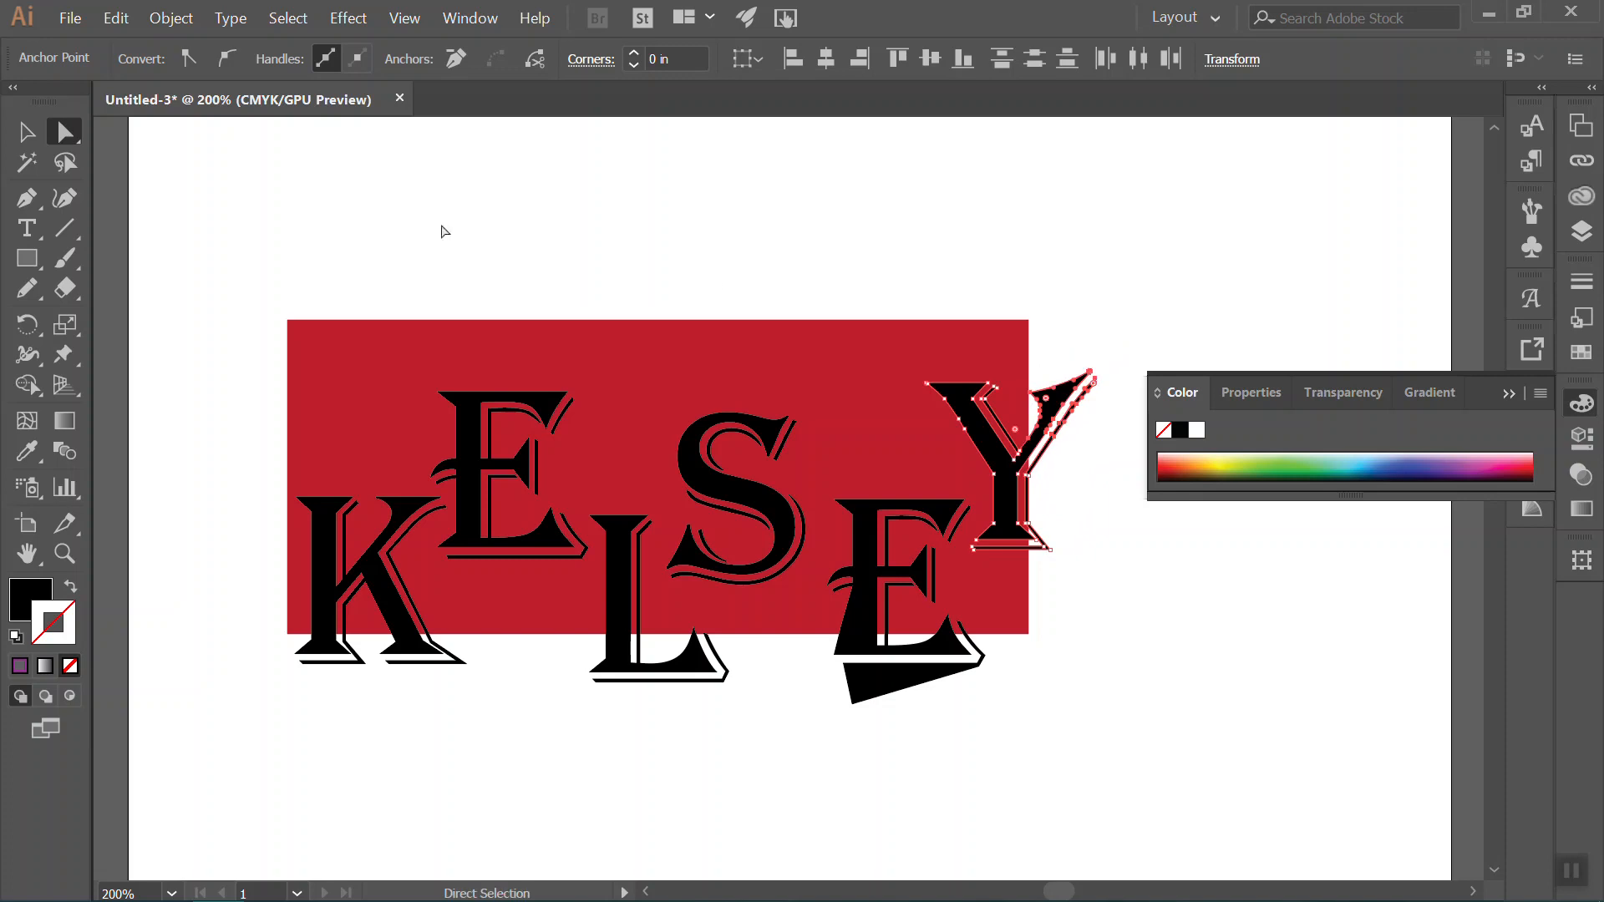
{"action": "key", "text": "v"}
{"action": "left_click", "coordinate": [675, 193]}
{"action": "left_click", "coordinate": [628, 361]}
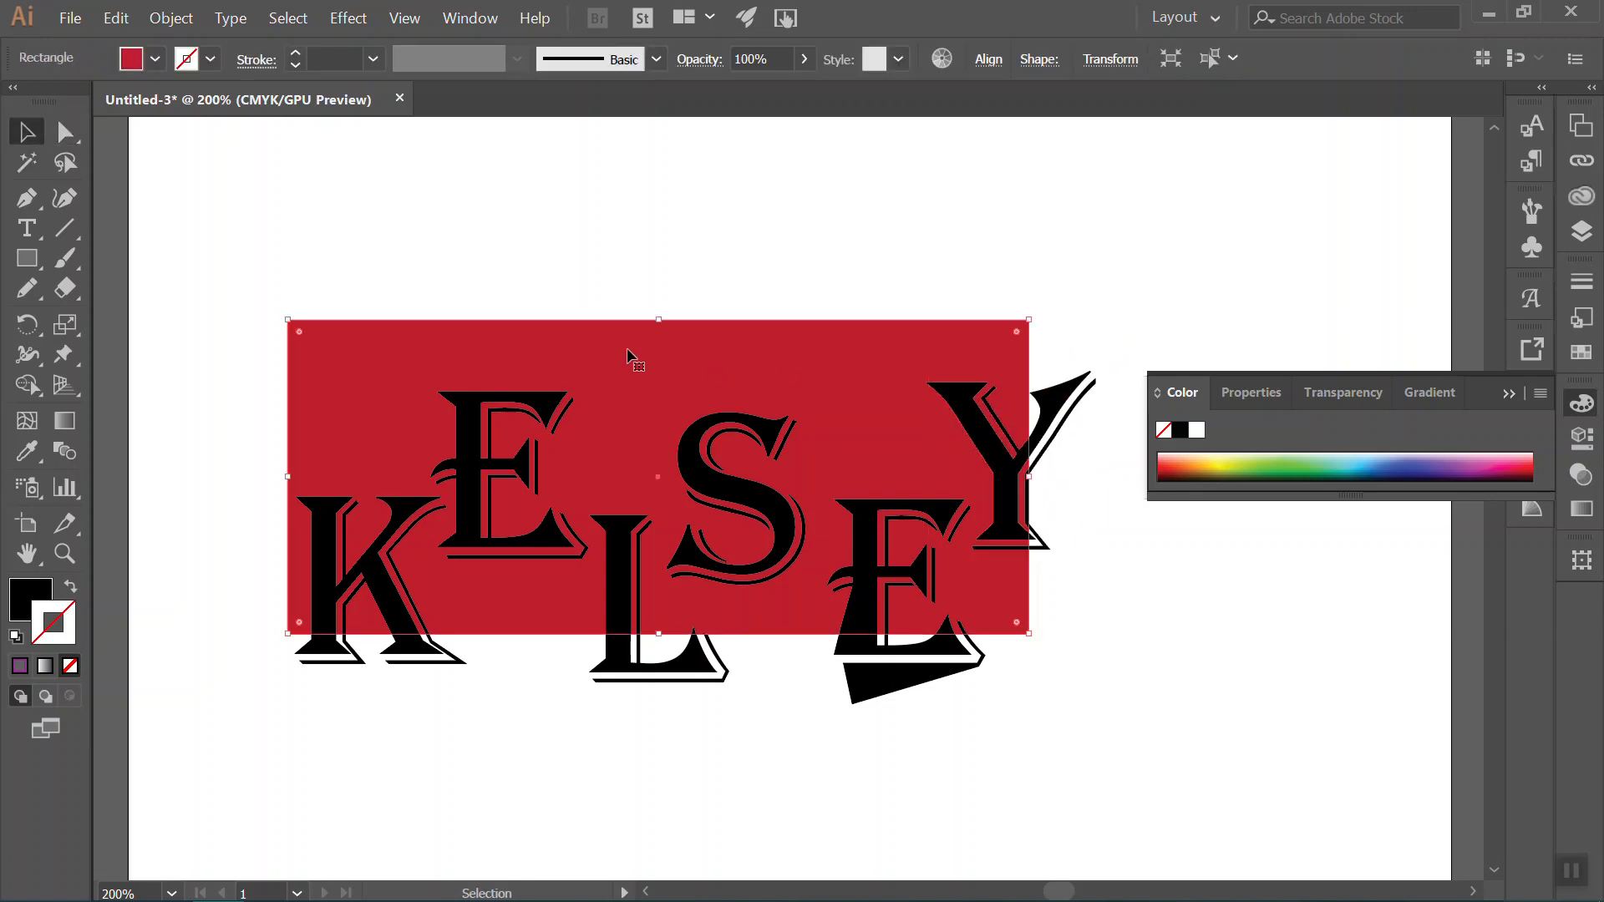
Fine-tune the red rectangle's top edge height by dragging its top-middle handle.
{"action": "left_click_drag", "start_coordinate": [659, 319], "coordinate": [659, 341]}
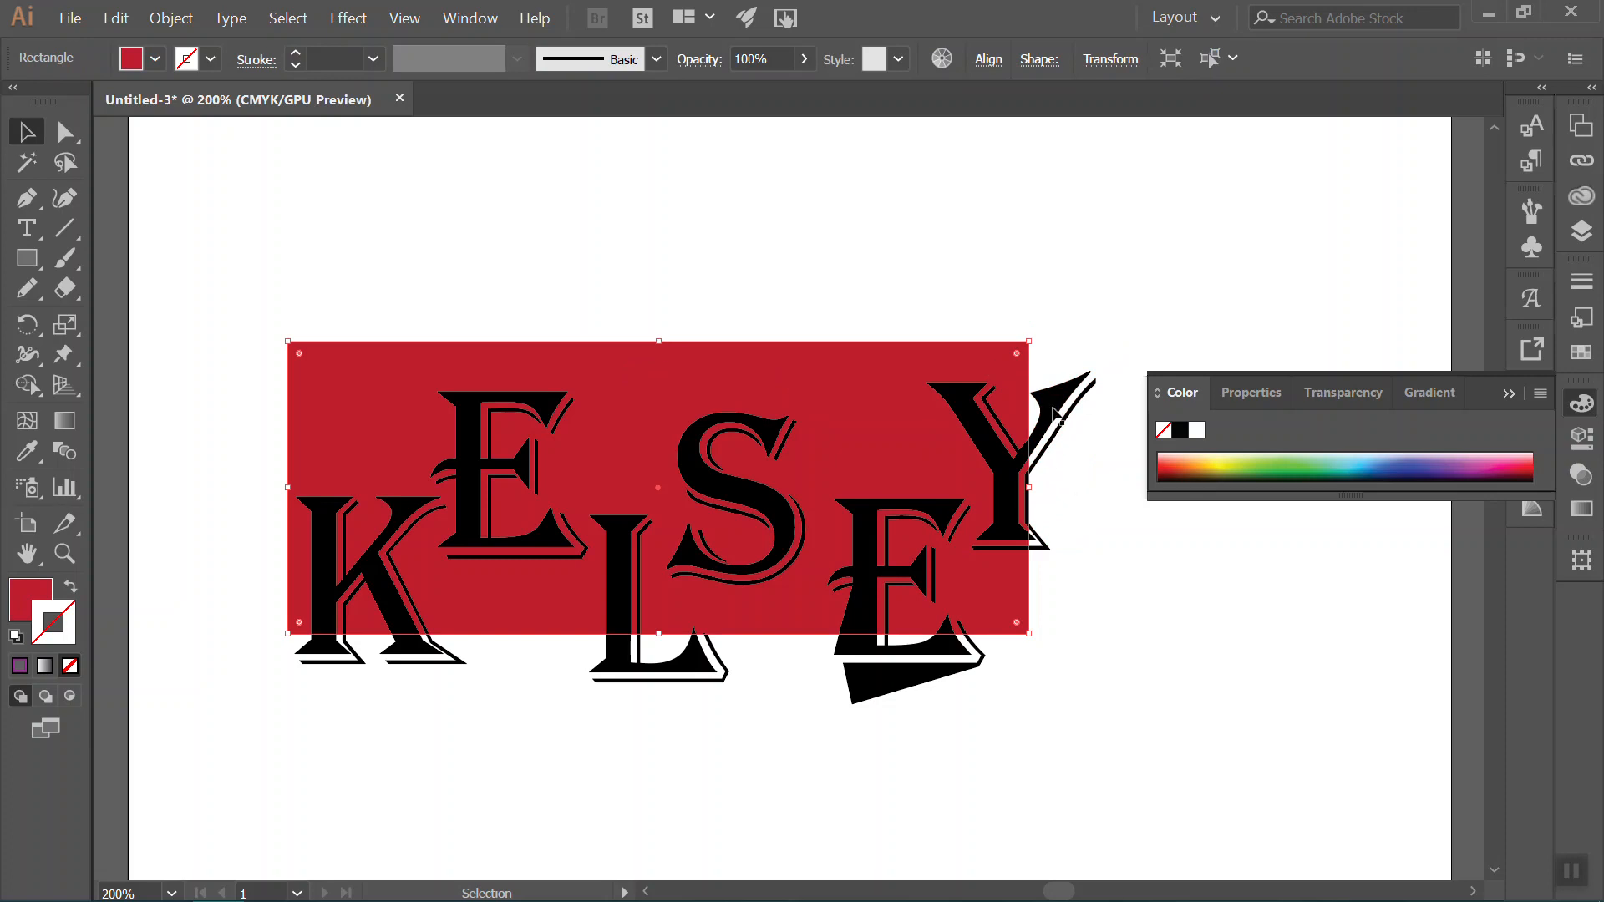
{"action": "mouse_move", "coordinate": [1054, 412]}
{"action": "left_mouse_down"}
{"action": "mouse_move", "coordinate": [1066, 269]}
{"action": "mouse_move", "coordinate": [1065, 432]}
{"action": "mouse_move", "coordinate": [1053, 411]}
{"action": "left_mouse_up"}
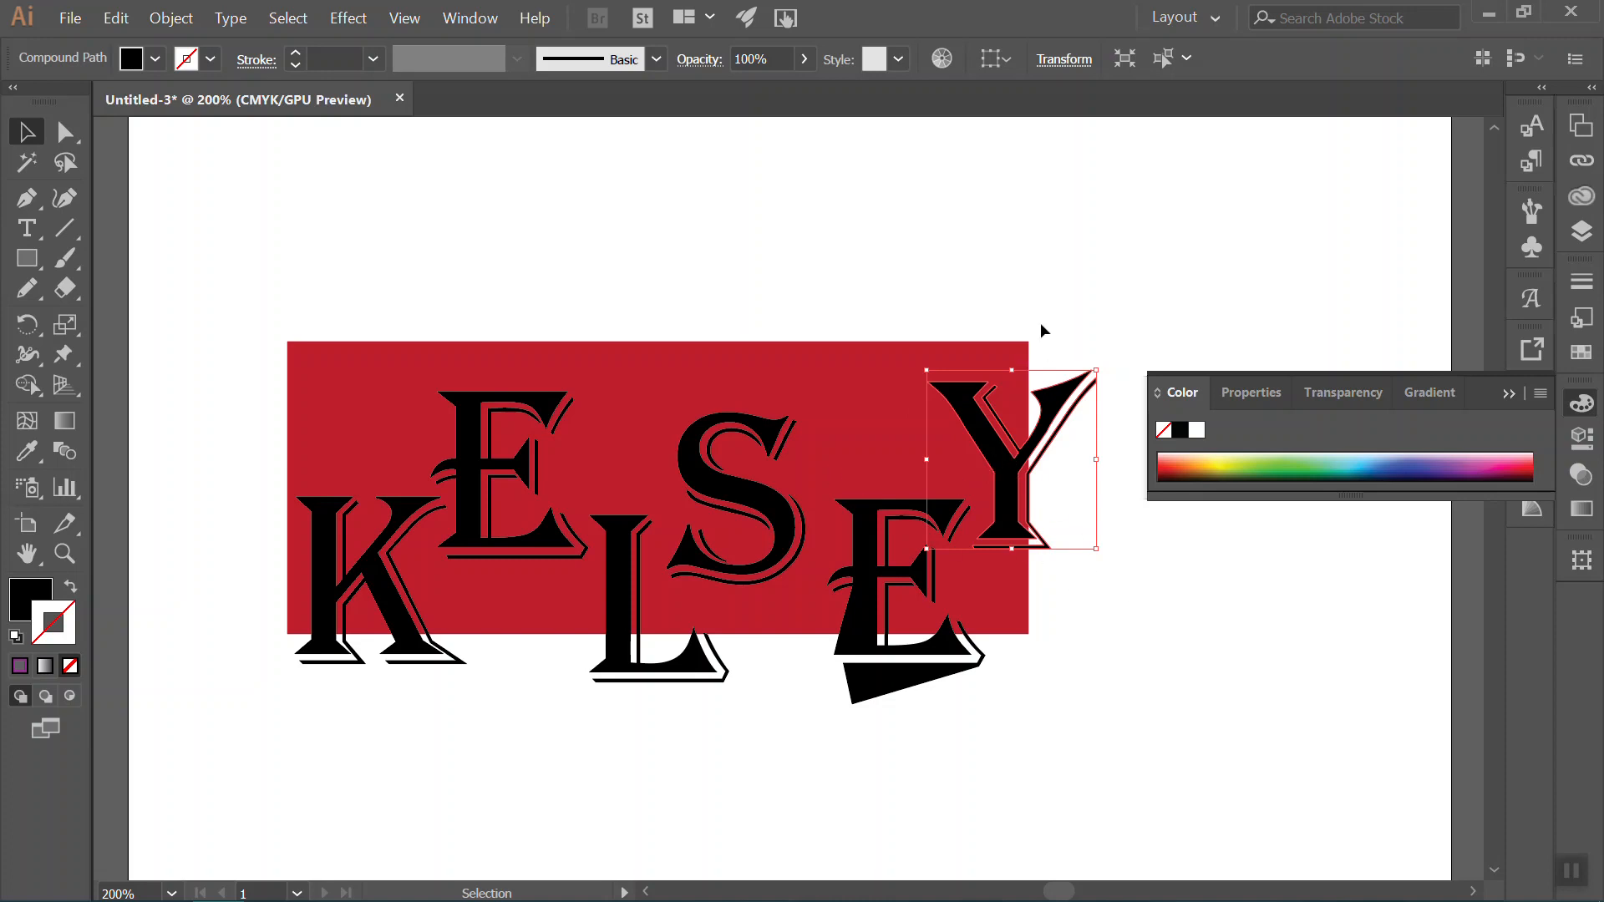
{"action": "left_click", "coordinate": [1063, 244]}
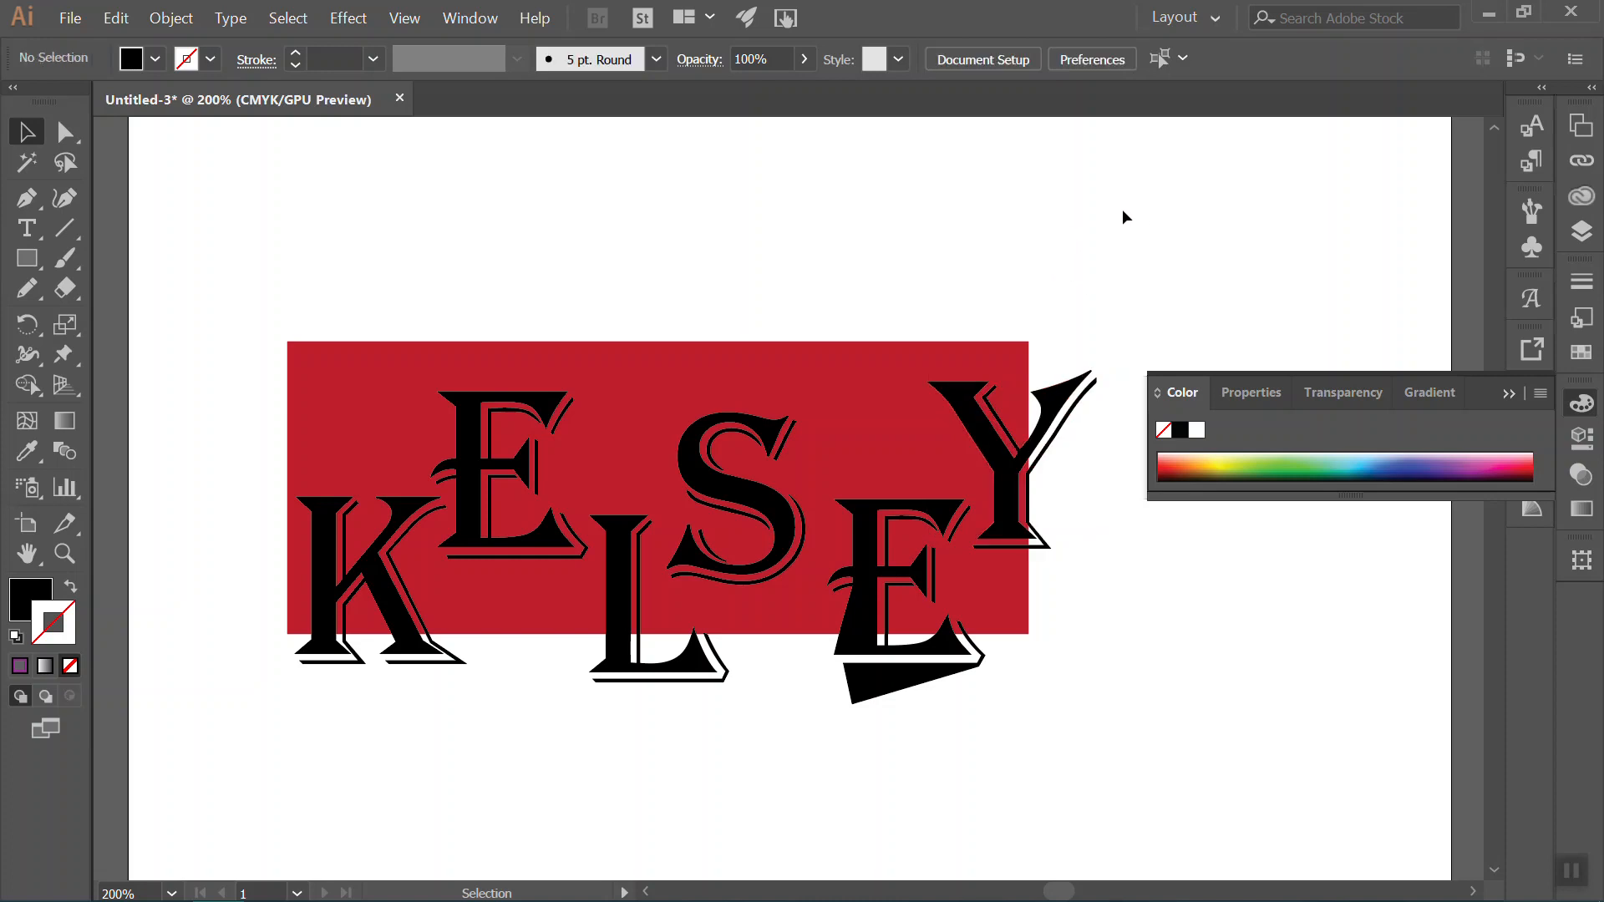
{"action": "left_click", "coordinate": [592, 371]}
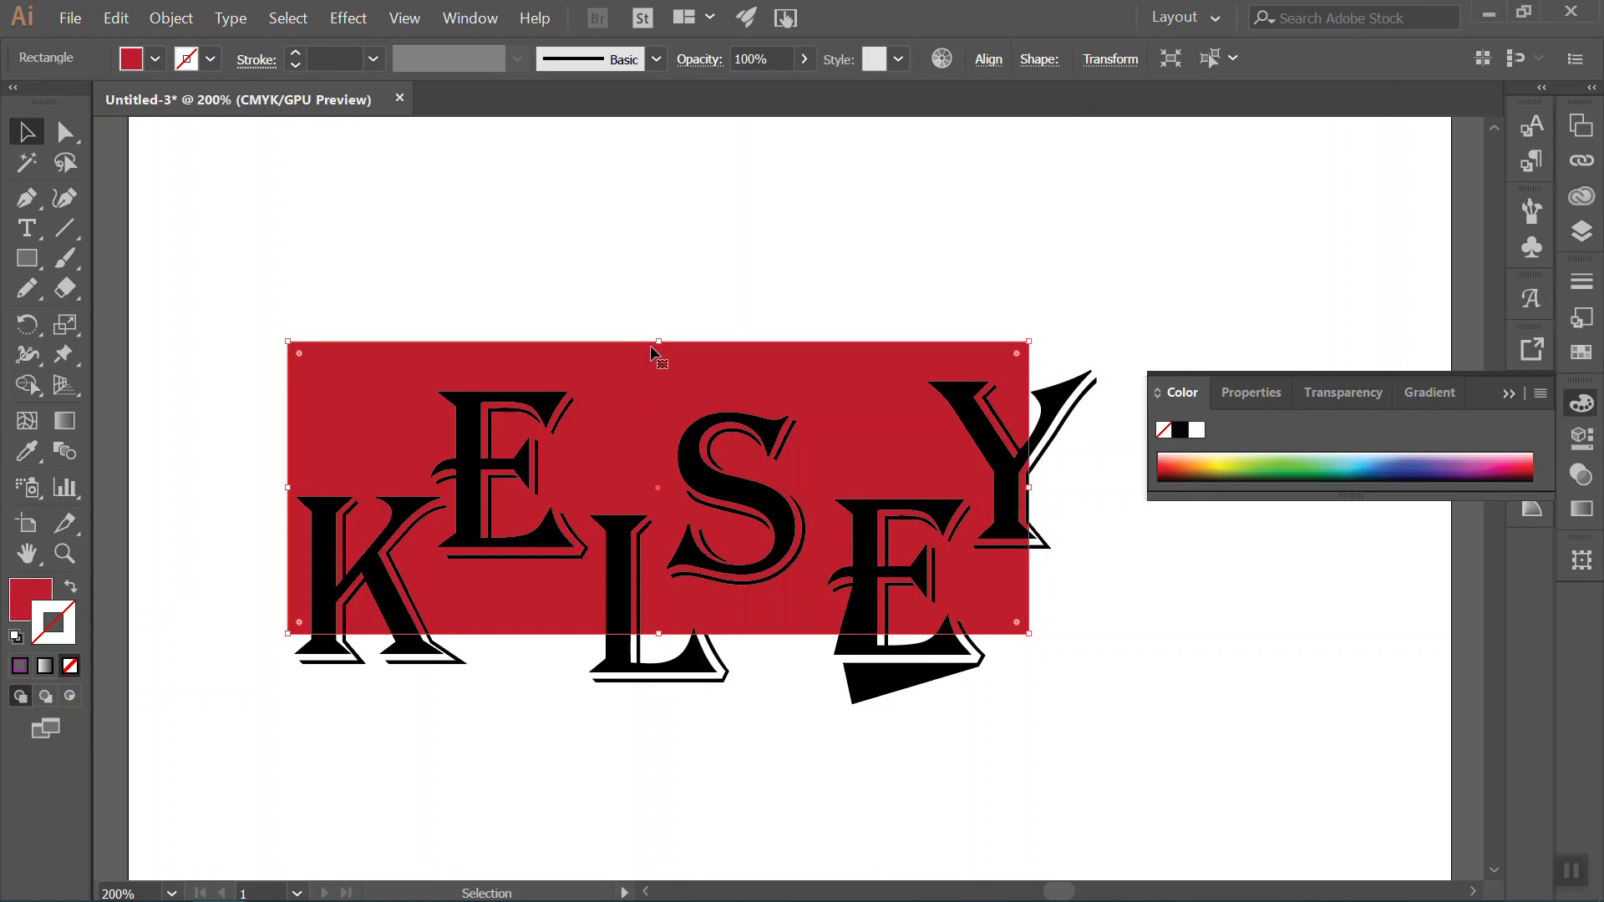
{"action": "left_click_drag", "start_coordinate": [658, 338], "coordinate": [659, 330]}
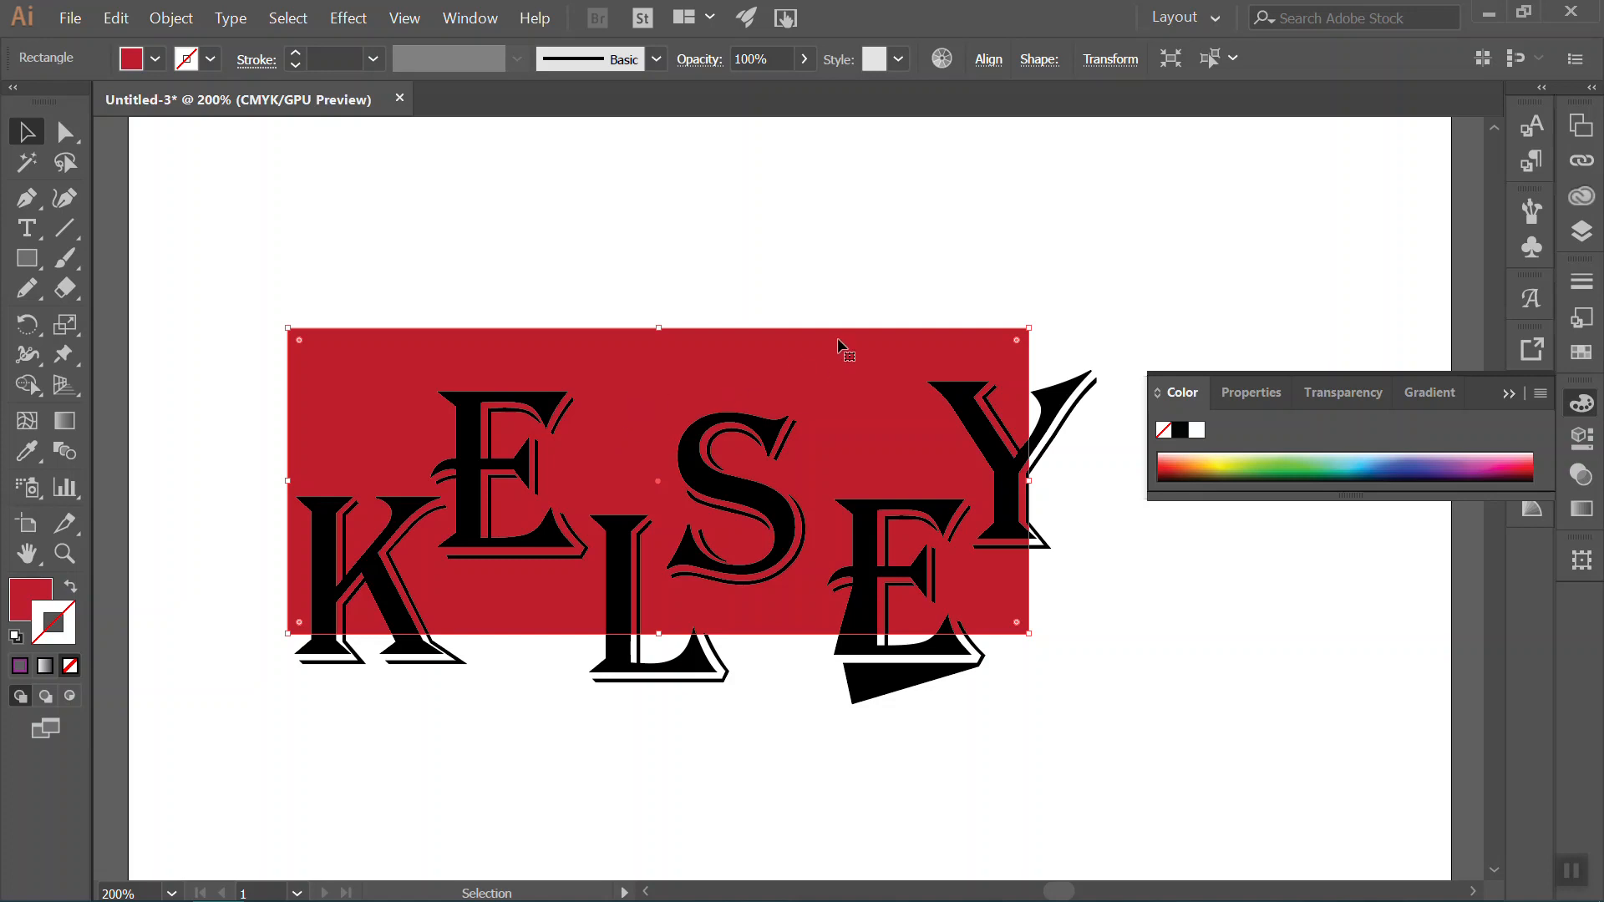
In the Shape size fields, unlink proportions and set the height to 2.5 in.
{"action": "left_click", "coordinate": [1037, 62]}
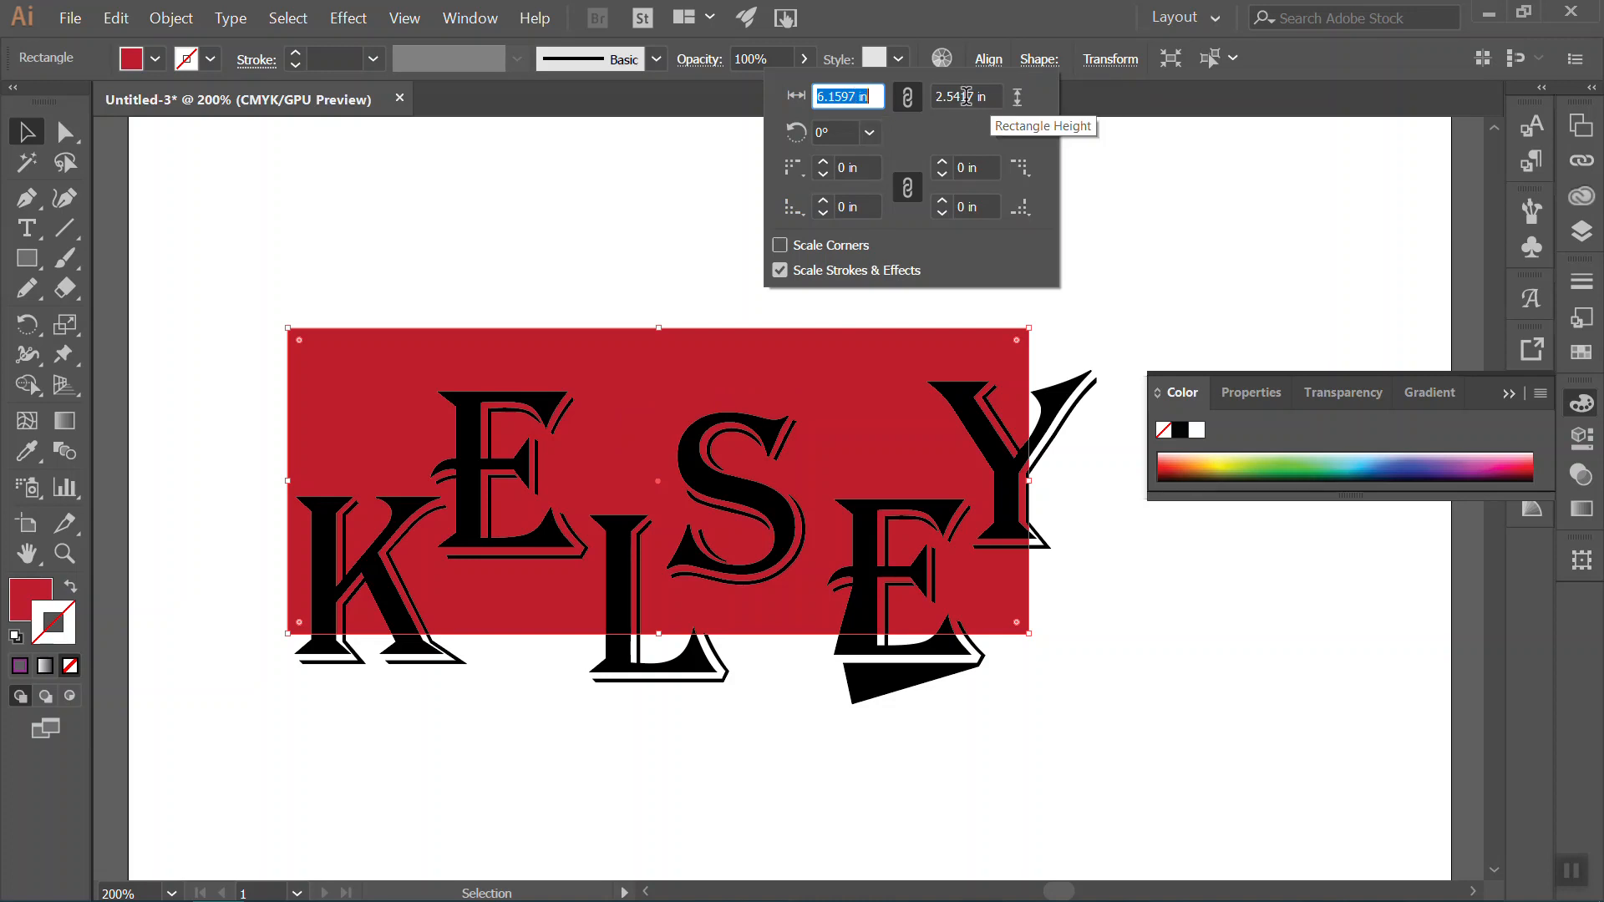
{"action": "left_click_drag", "start_coordinate": [858, 92], "coordinate": [837, 95]}
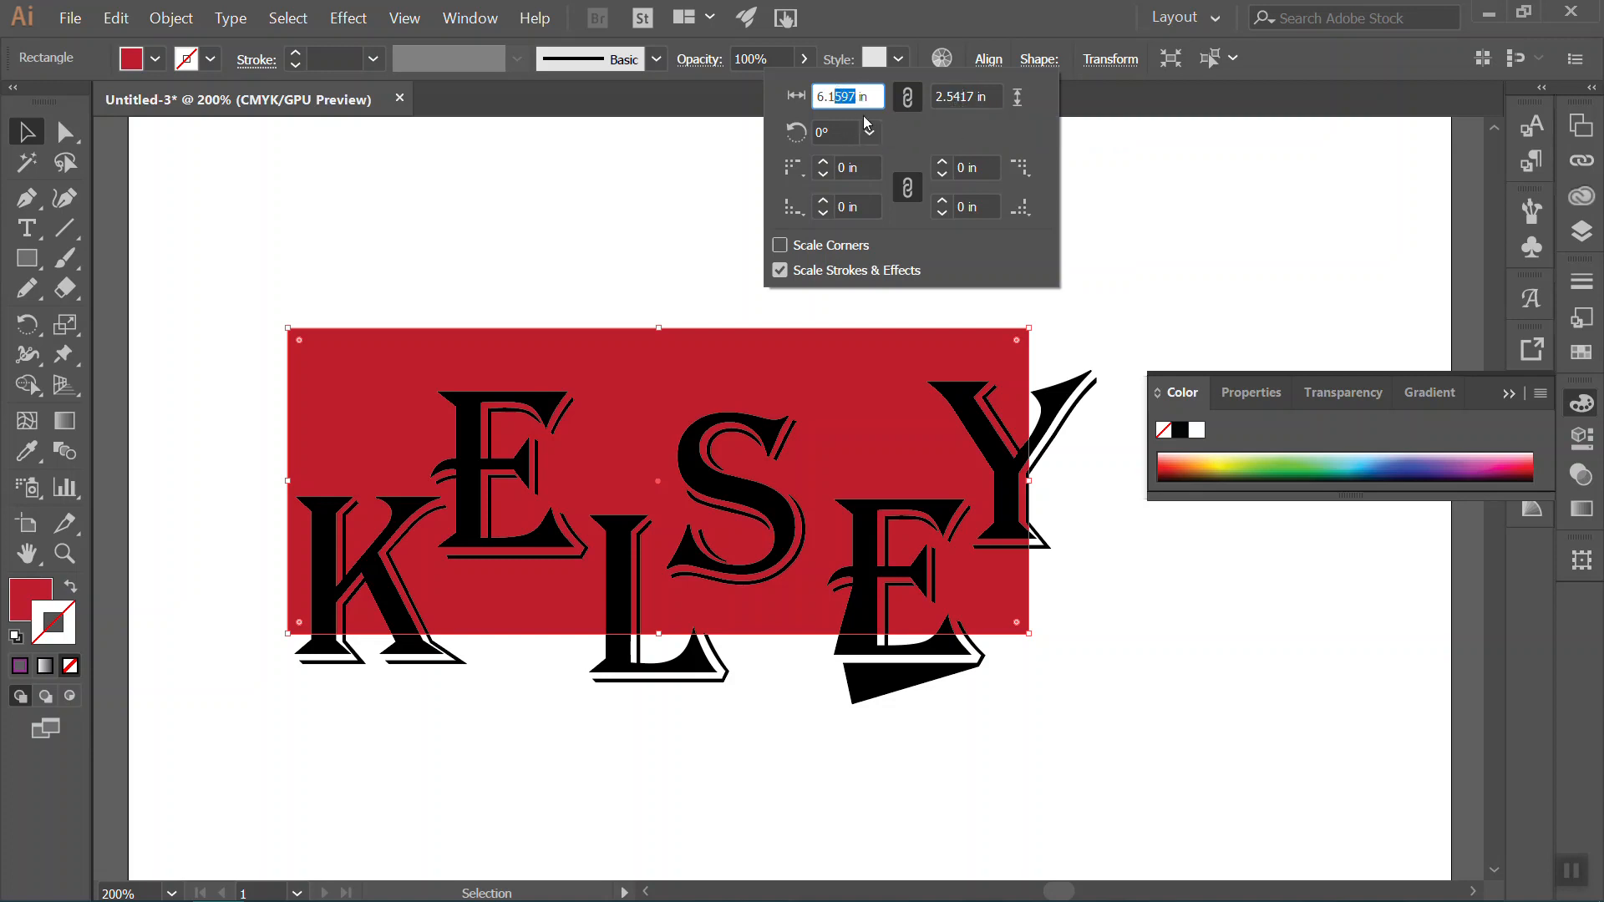
{"action": "key", "text": "BackSpace"}
{"action": "left_click", "coordinate": [974, 95]}
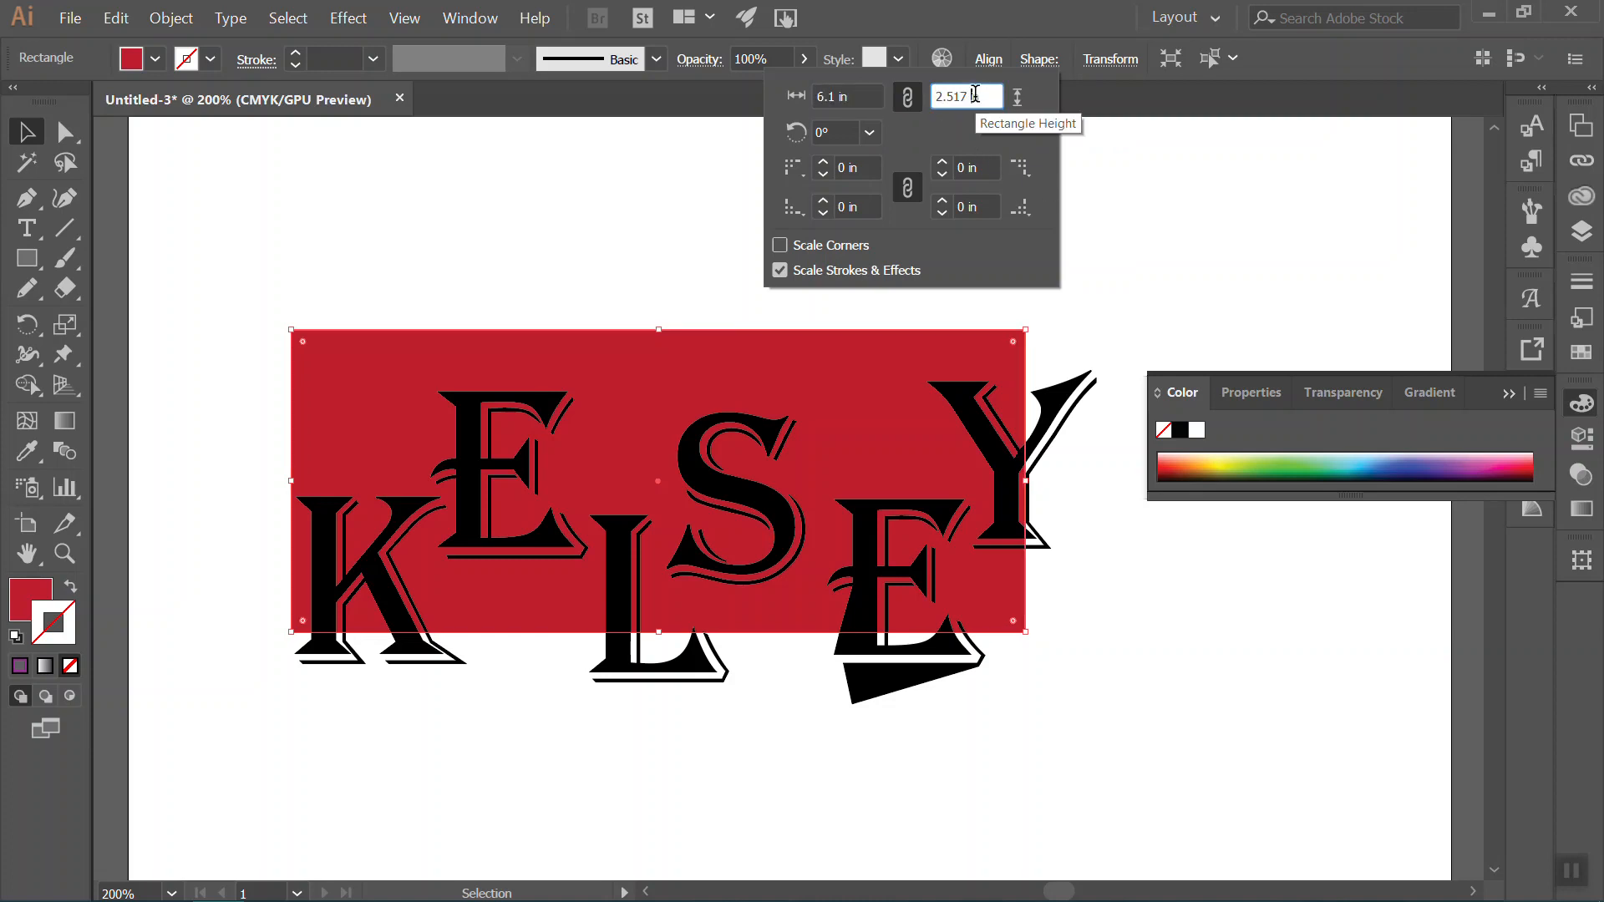
{"action": "left_click", "coordinate": [898, 100]}
{"action": "left_click_drag", "start_coordinate": [967, 94], "coordinate": [940, 97]}
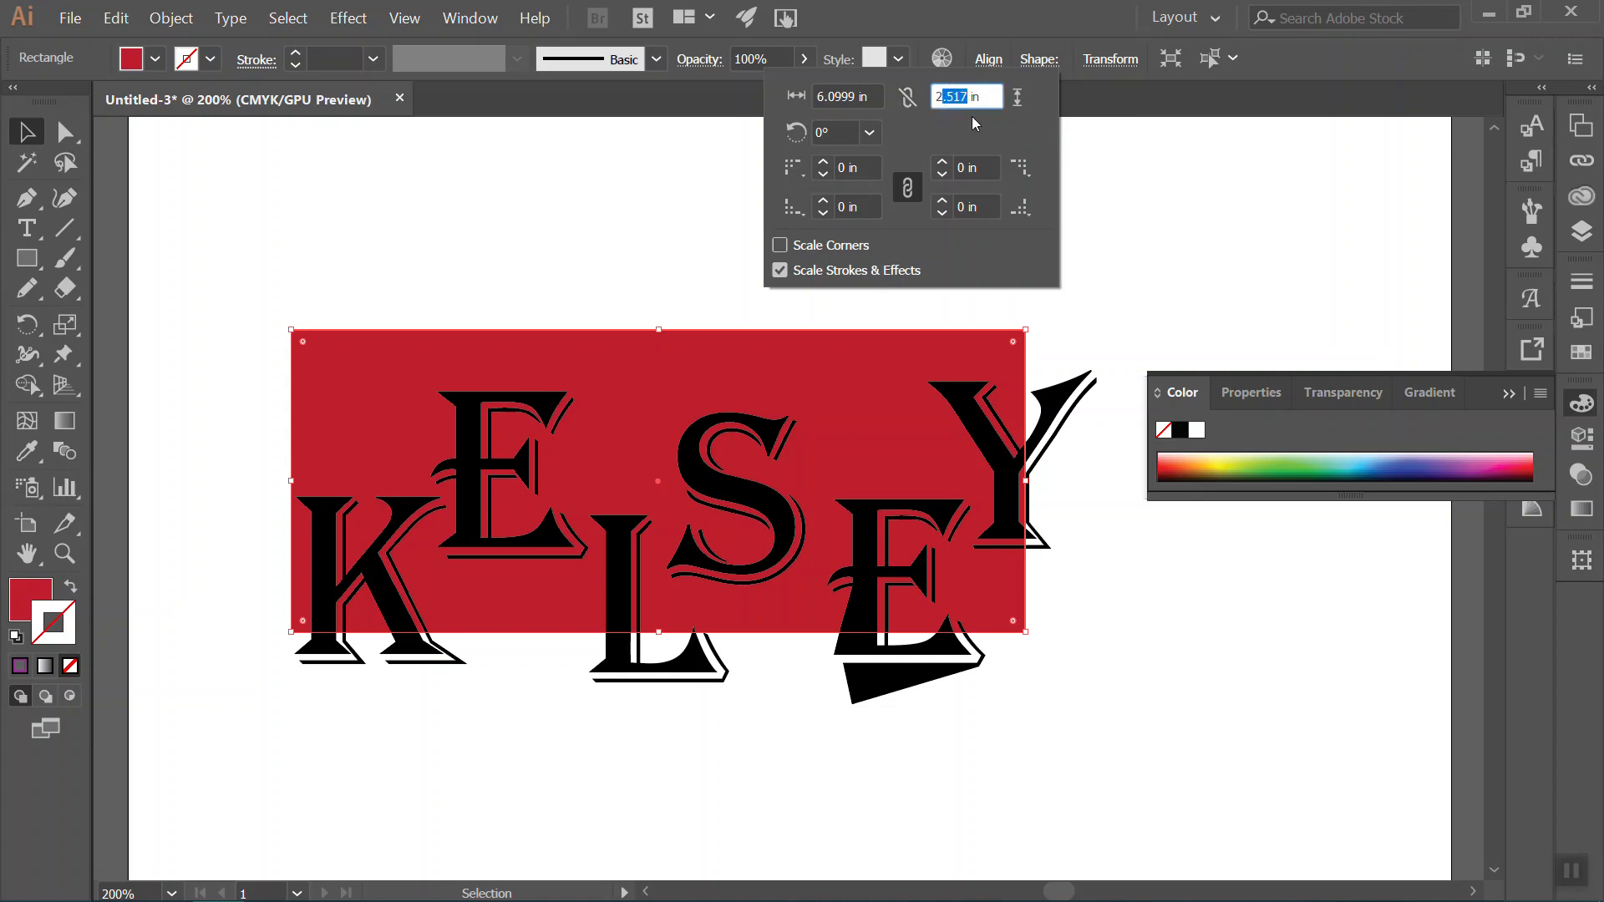
{"action": "type", "text": ".5"}
Correct the rectangle's width to 6.1 in and recheck the size values.
{"action": "left_click", "coordinate": [852, 97]}
{"action": "key", "text": "BackSpace"}
{"action": "key", "text": "BackSpace"}
{"action": "key", "text": "BackSpace"}
{"action": "key", "text": "BackSpace"}
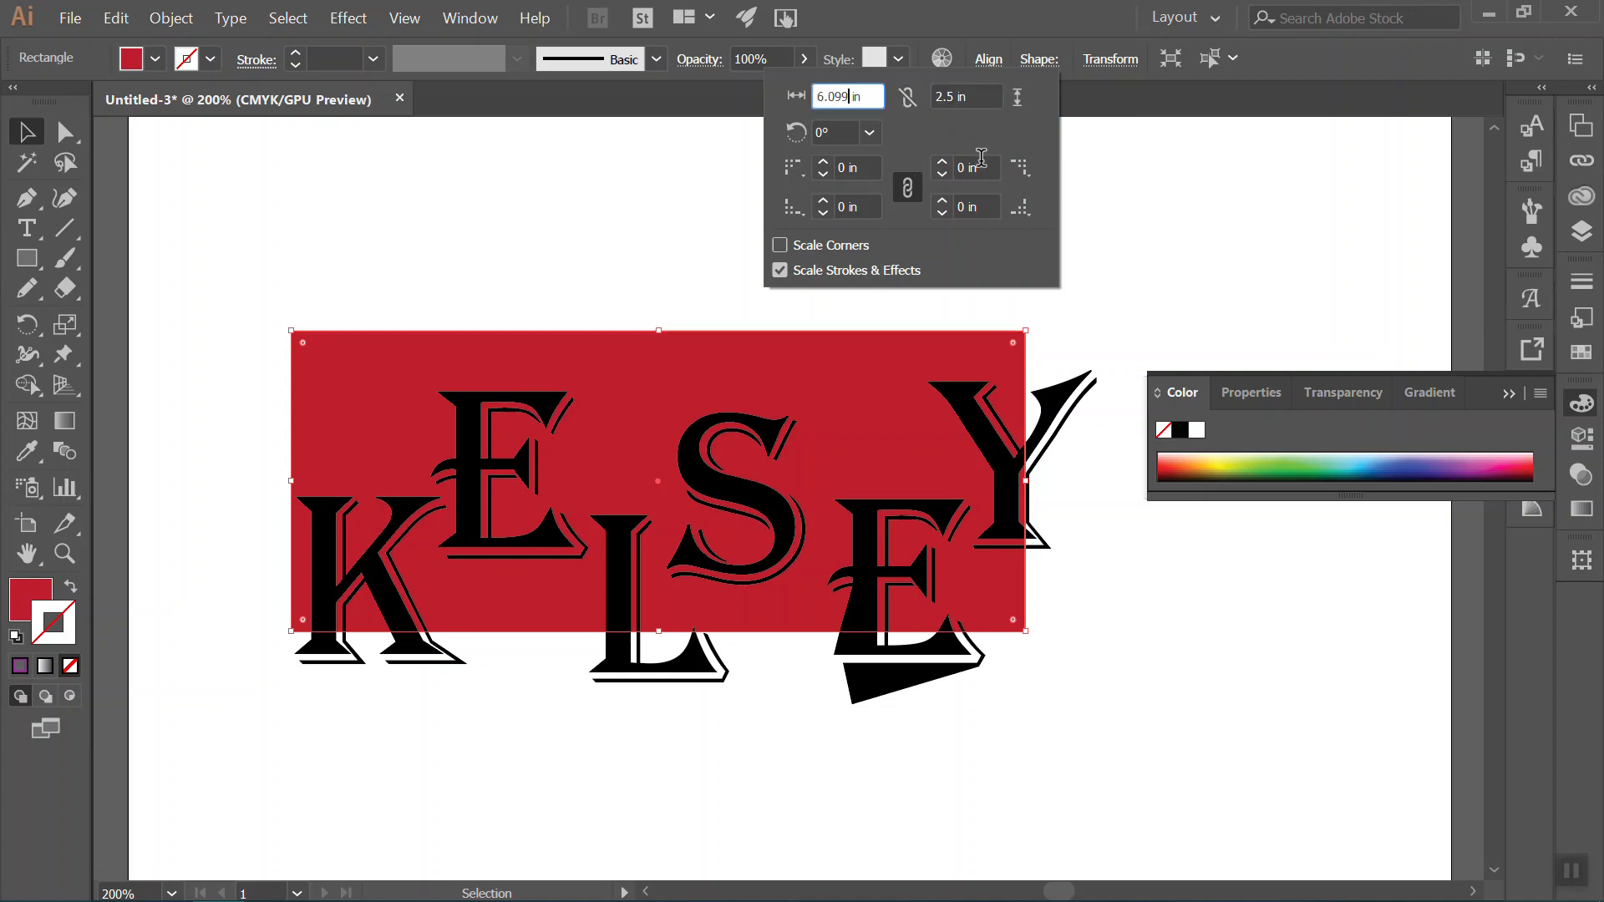
{"action": "type", "text": "1"}
{"action": "key", "text": "Tab"}
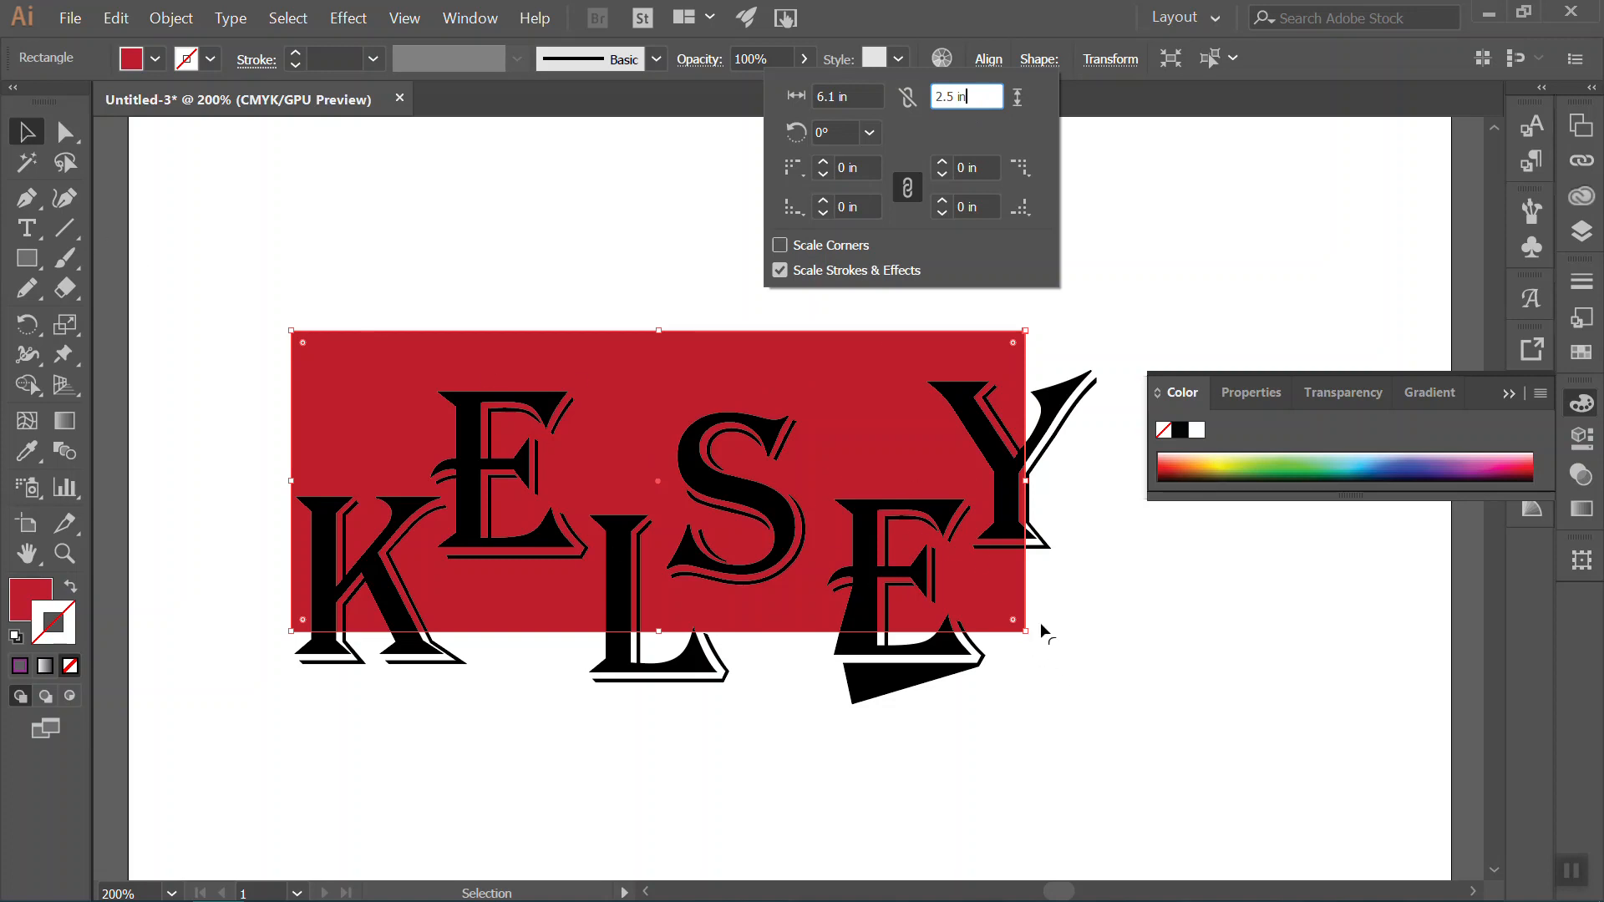
{"action": "left_click", "coordinate": [26, 130]}
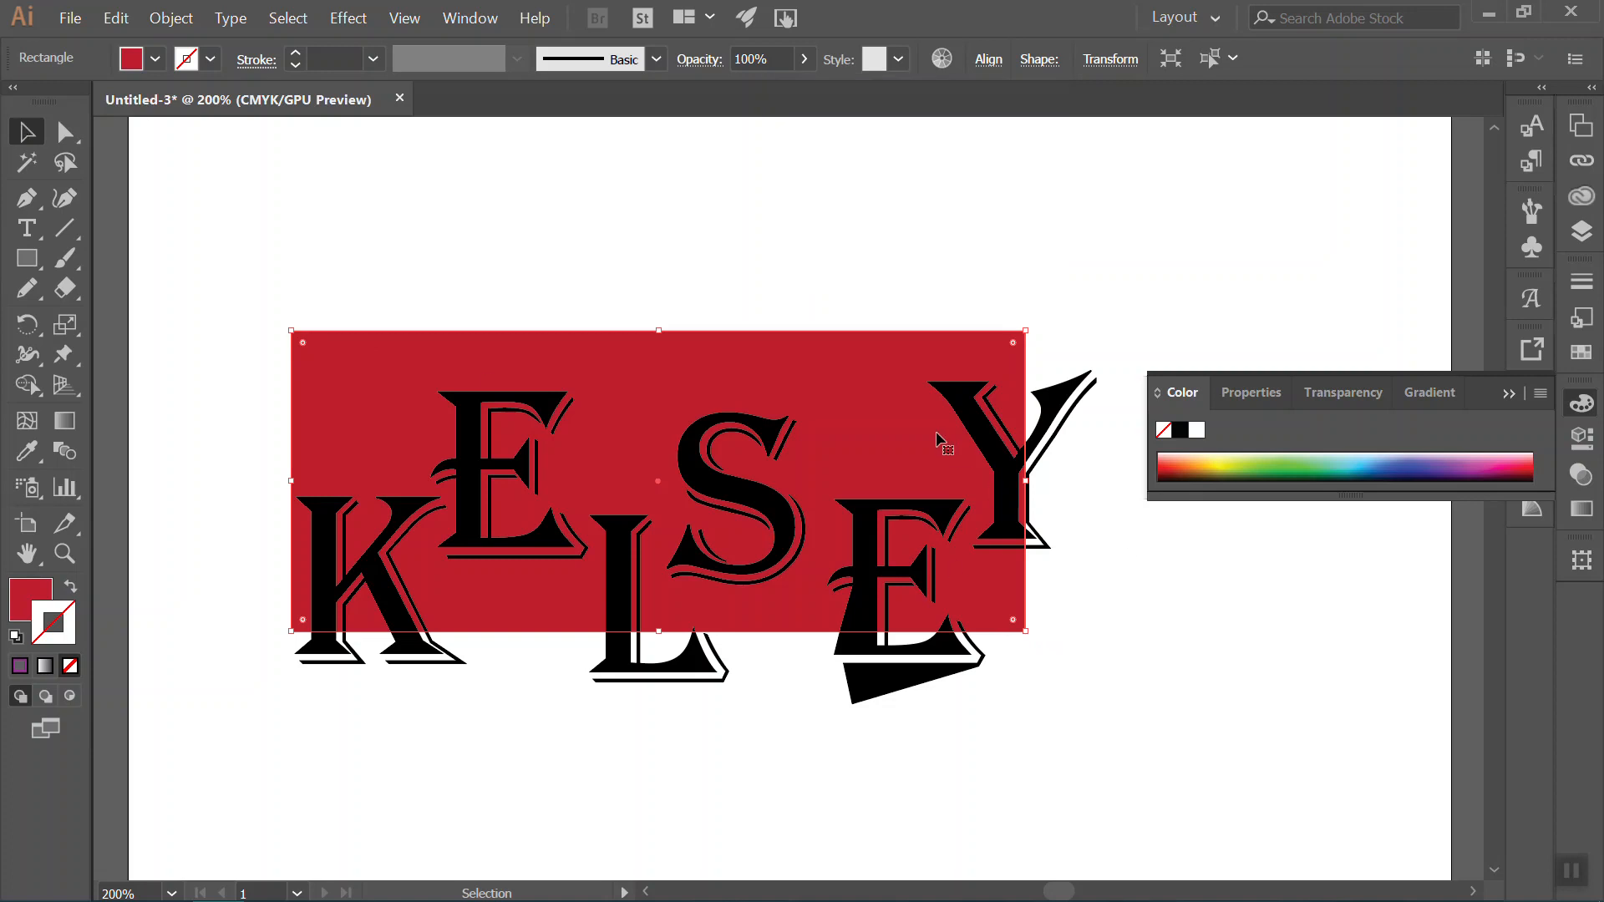
{"action": "left_click", "coordinate": [1031, 65]}
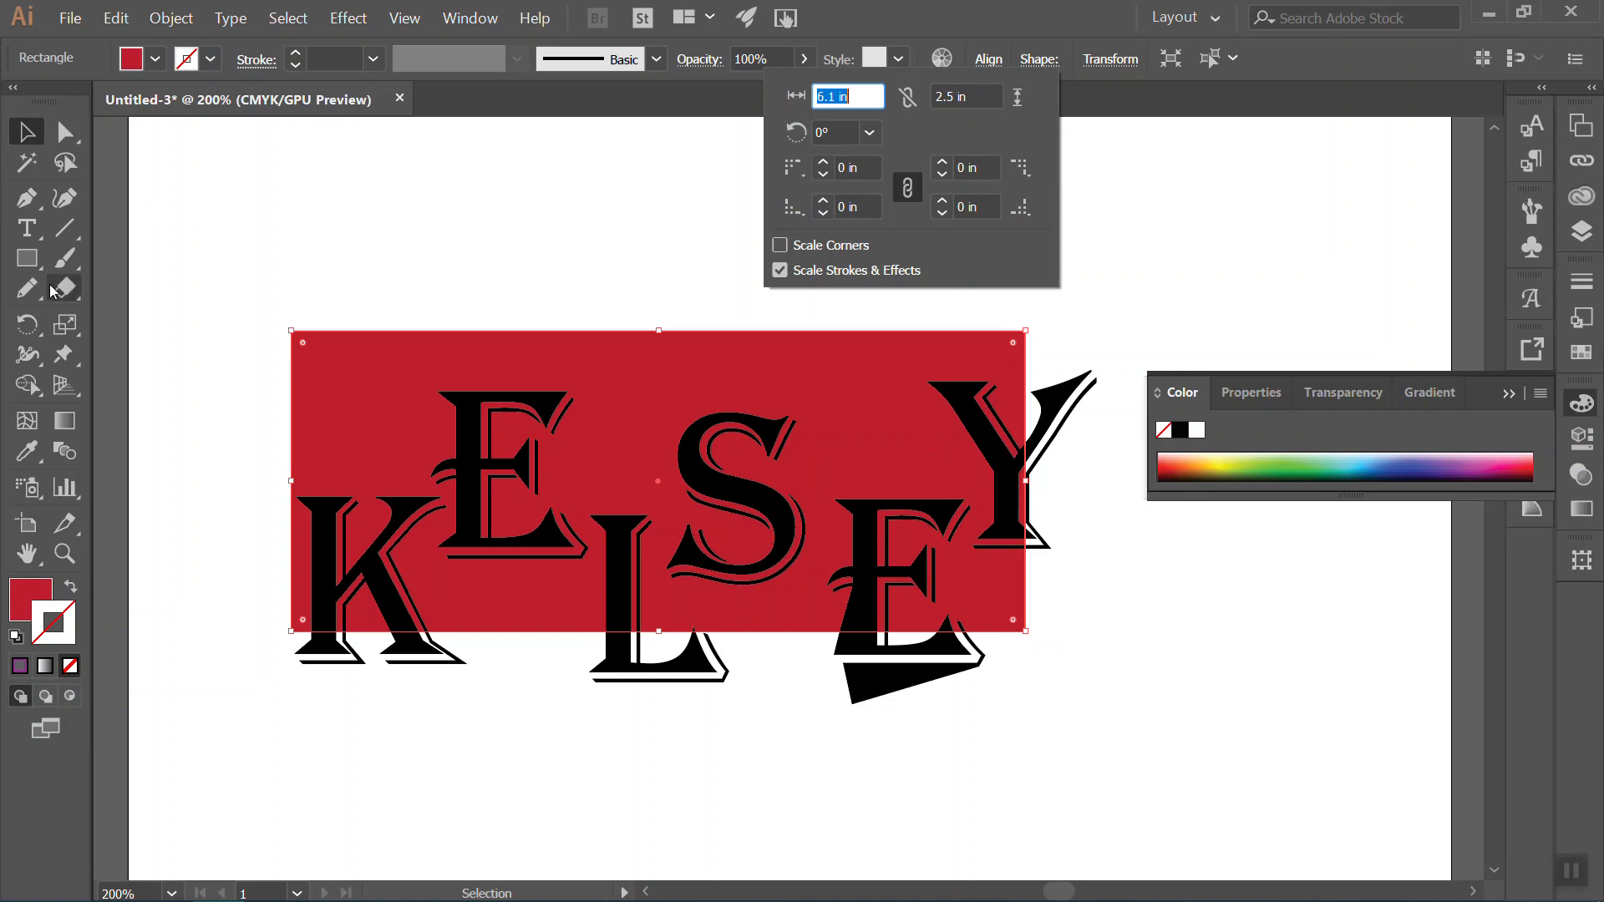
{"action": "key", "text": "Escape"}
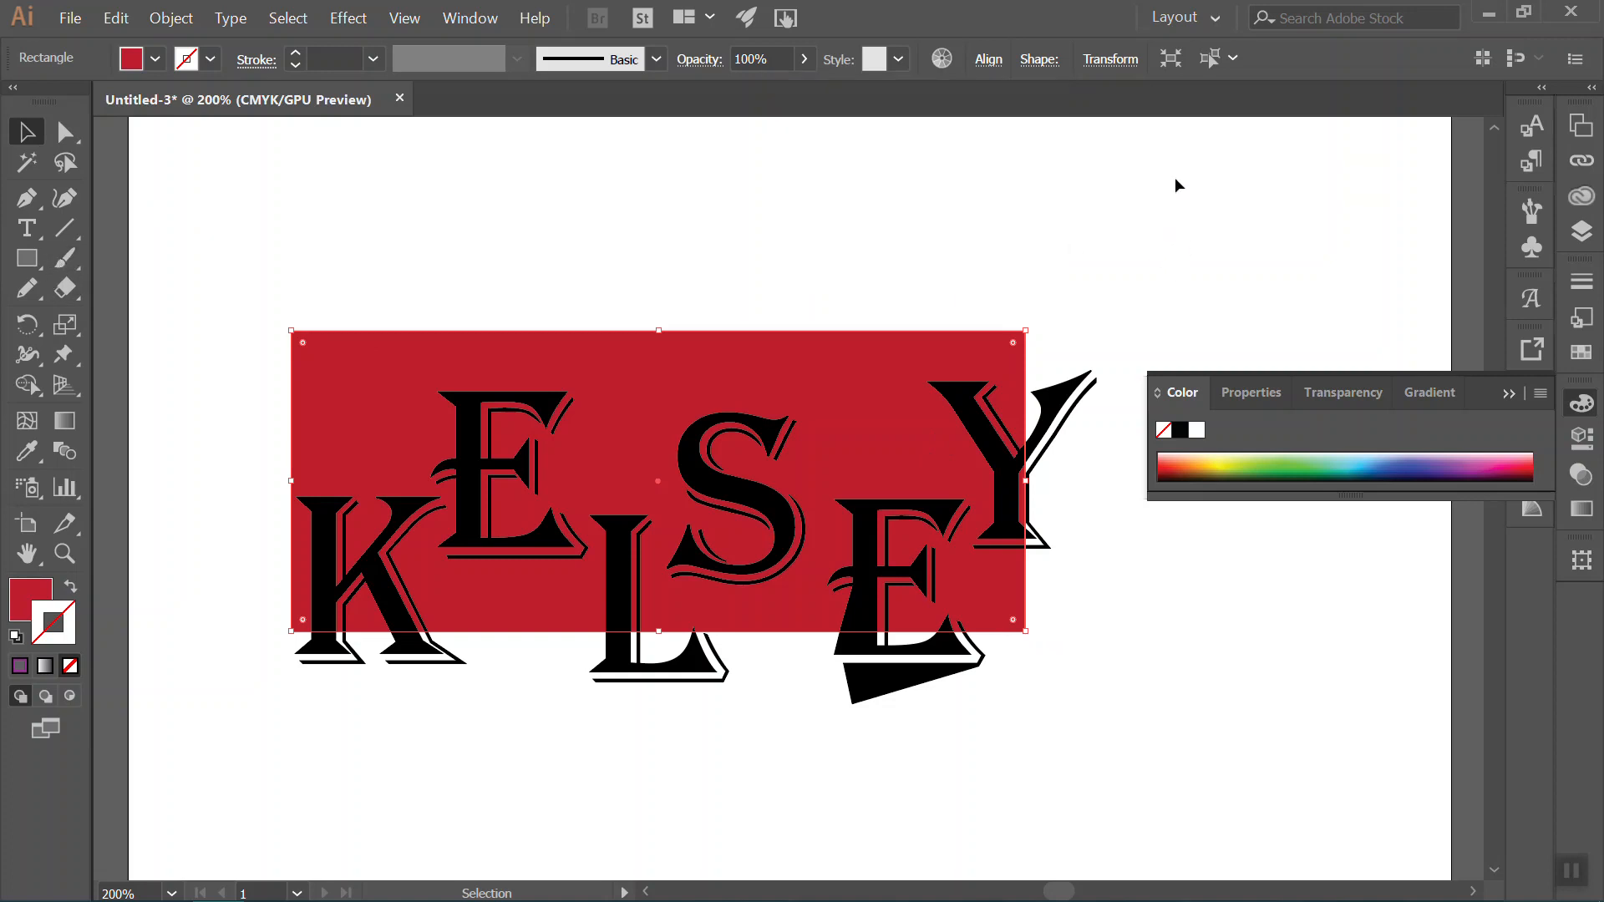
Handwrite the red notes 6.1 and 2.5 beside the artwork with the Paintbrush.
{"action": "left_click", "coordinate": [64, 258]}
{"action": "mouse_move", "coordinate": [1141, 266]}
{"action": "left_mouse_down"}
{"action": "mouse_move", "coordinate": [1178, 203]}
{"action": "mouse_move", "coordinate": [1228, 275]}
{"action": "left_mouse_up"}
{"action": "left_click", "coordinate": [1192, 269]}
{"action": "mouse_move", "coordinate": [1162, 323]}
{"action": "left_mouse_down"}
{"action": "mouse_move", "coordinate": [1214, 330]}
{"action": "mouse_move", "coordinate": [1268, 323]}
{"action": "mouse_move", "coordinate": [1276, 285]}
{"action": "left_mouse_up"}
{"action": "left_click", "coordinate": [1220, 337]}
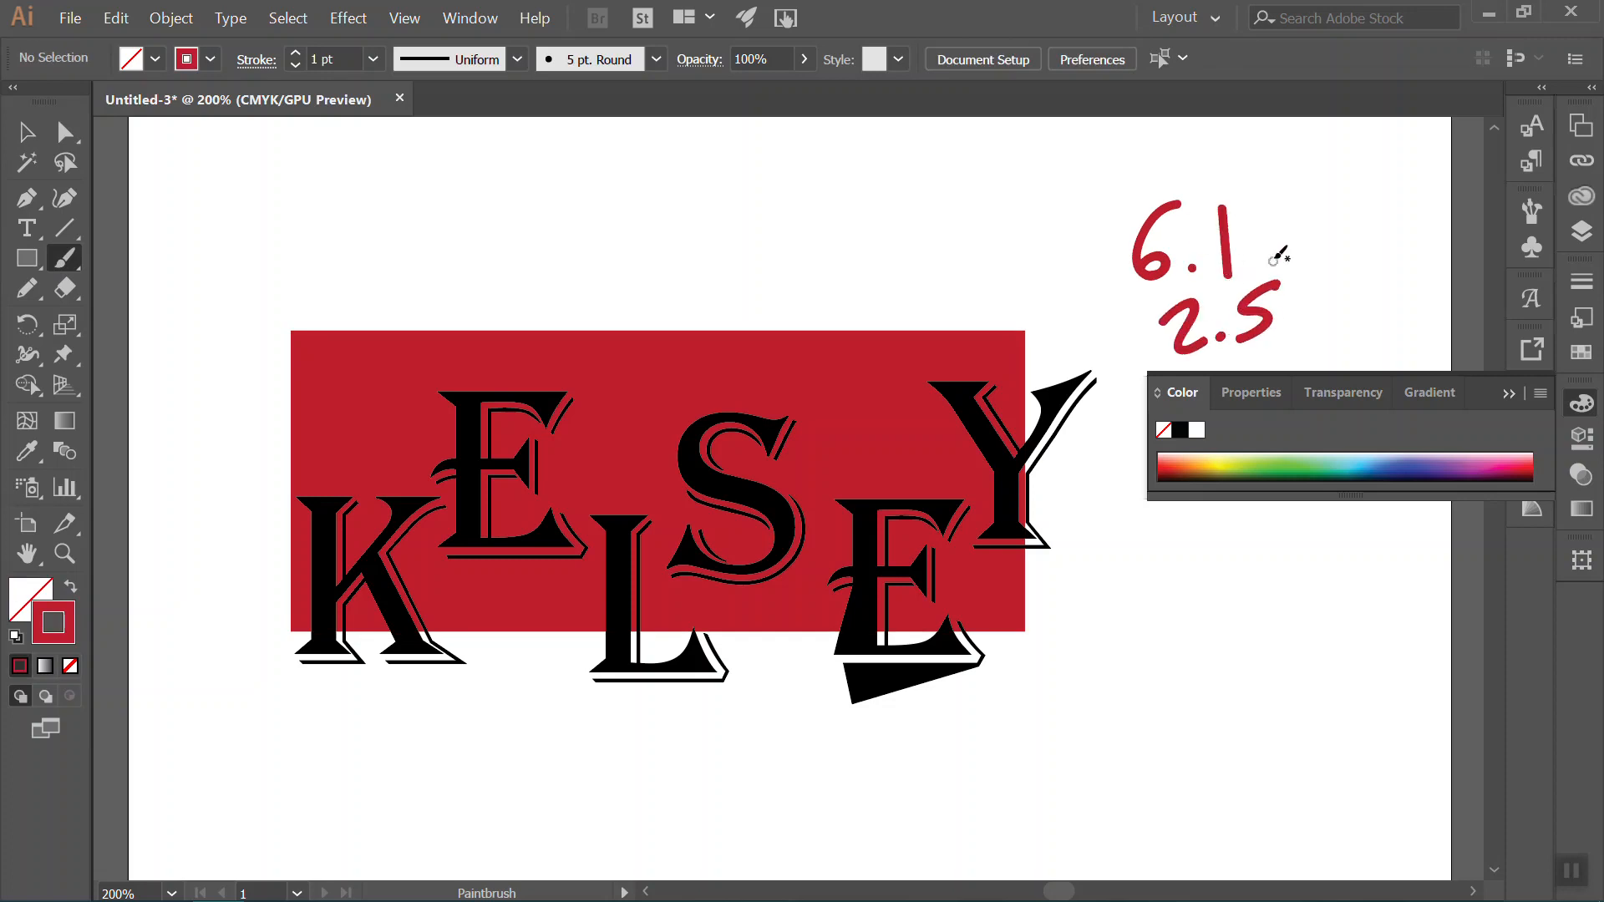
{"action": "key", "text": "v"}
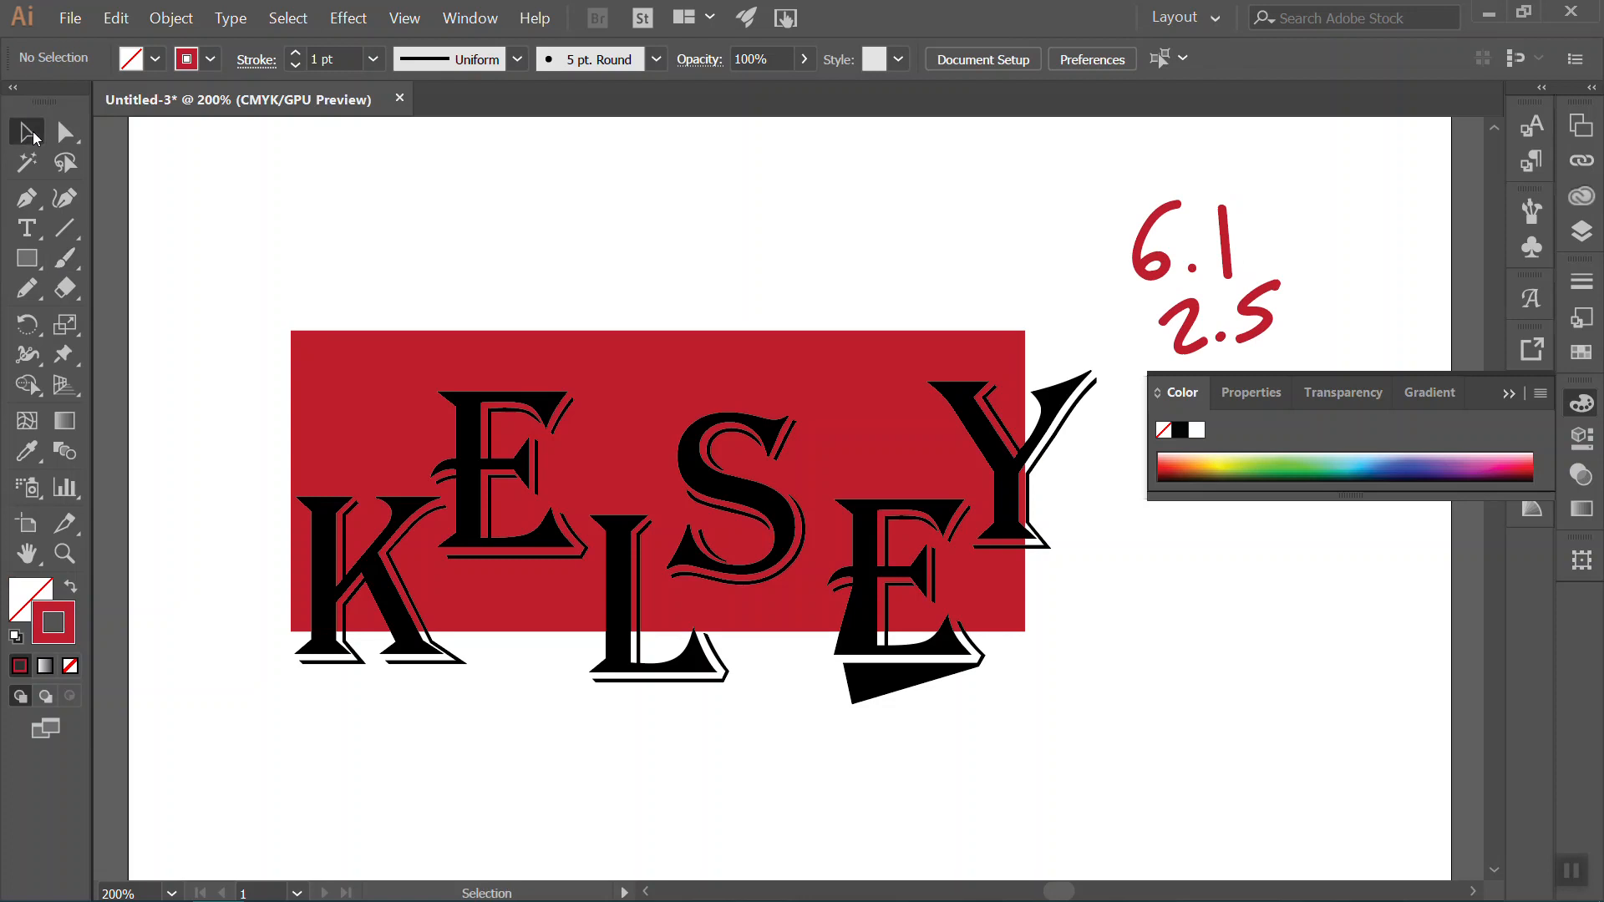
{"action": "left_click", "coordinate": [672, 384]}
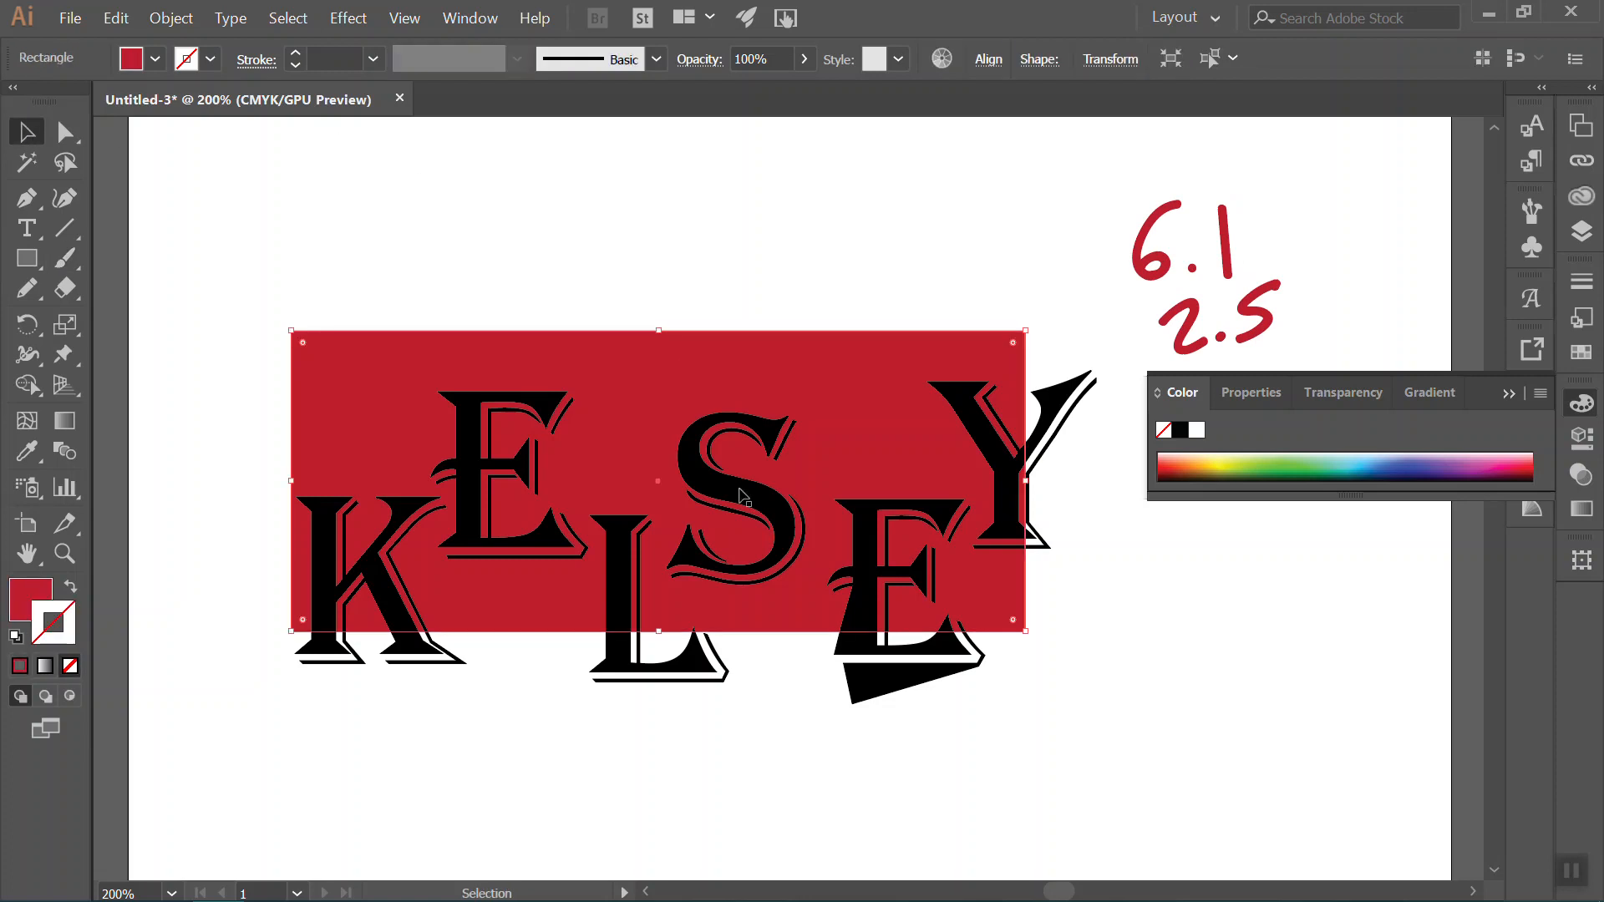
{"action": "left_click", "coordinate": [1054, 427]}
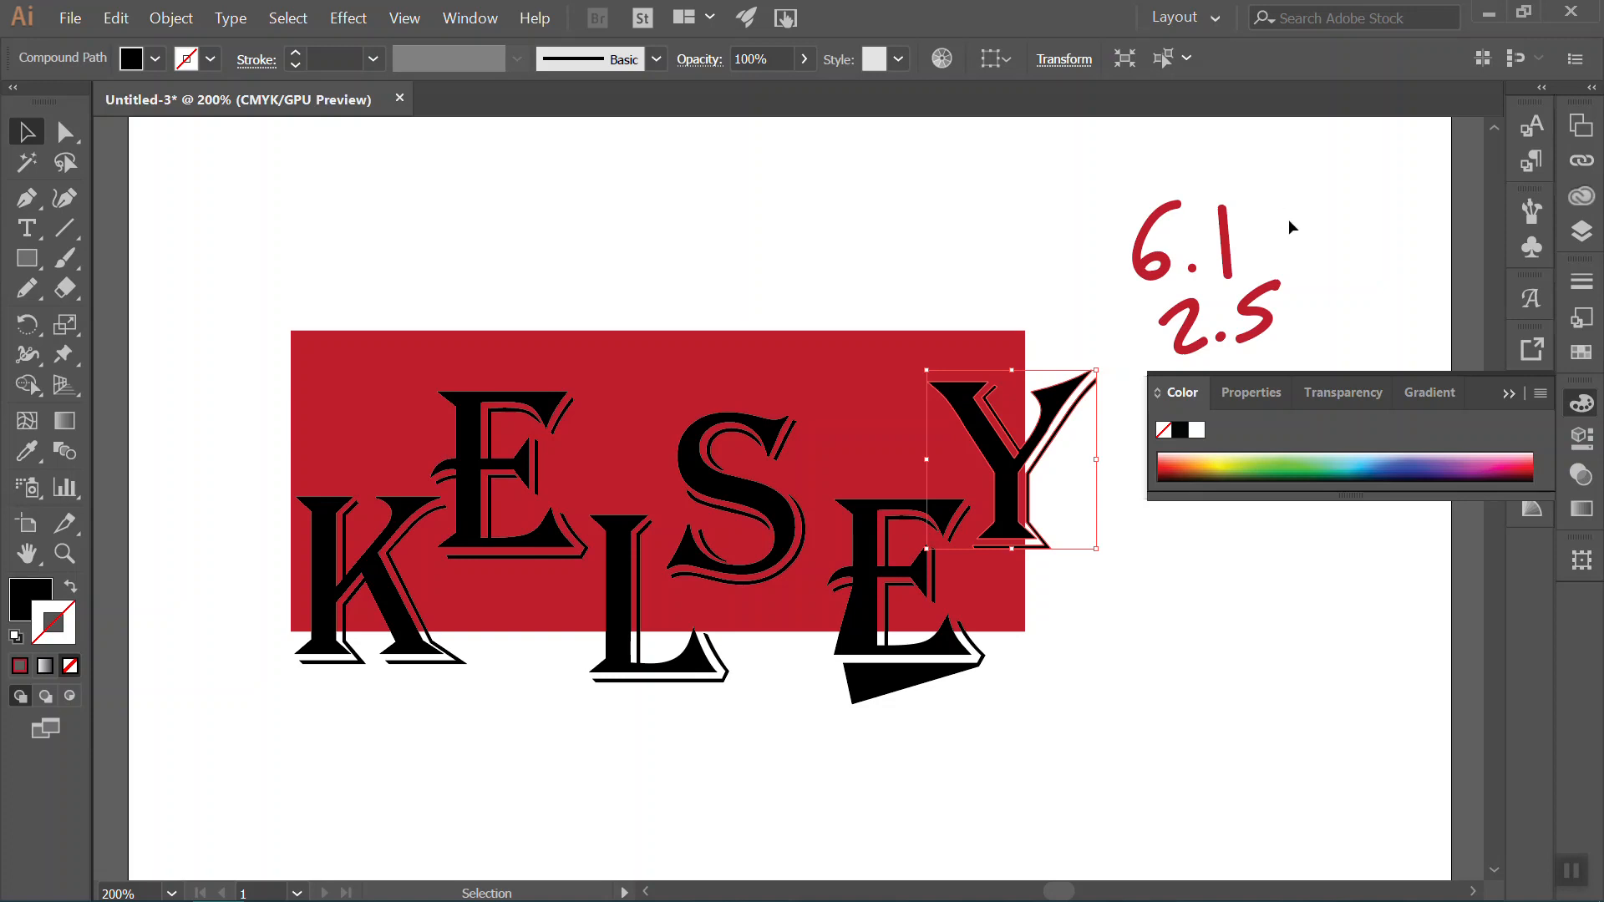
Add black X and Y labels with double-headed arrows next to the notes.
{"action": "left_click", "coordinate": [65, 258]}
{"action": "key", "text": "ctrl+shift+a"}
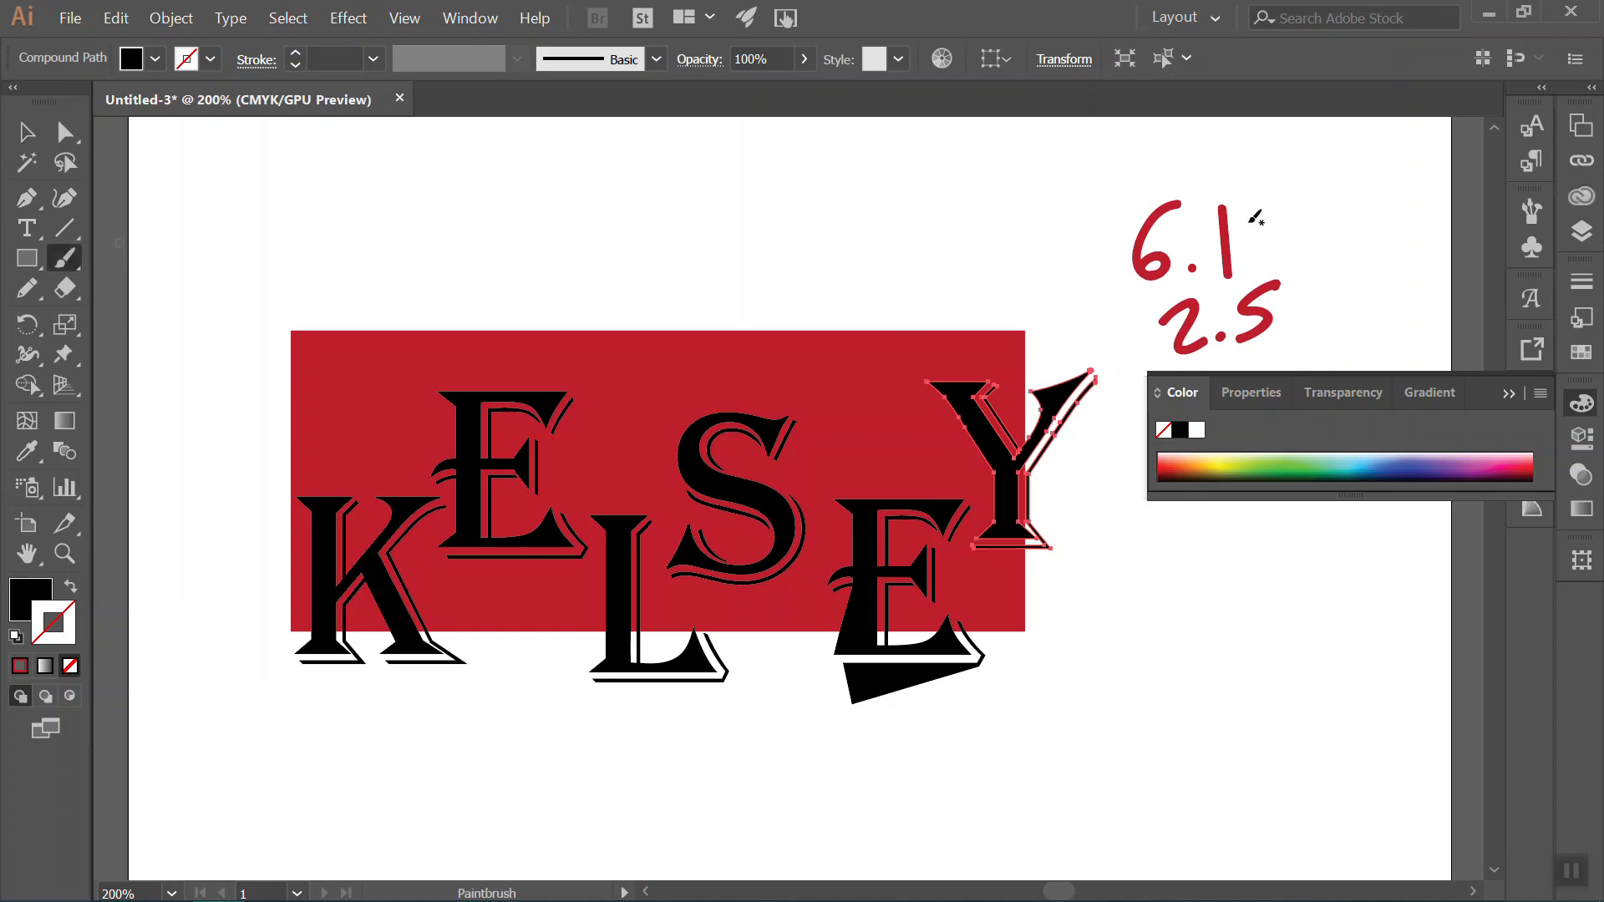
{"action": "mouse_move", "coordinate": [1277, 224]}
{"action": "left_mouse_down"}
{"action": "mouse_move", "coordinate": [1318, 247]}
{"action": "mouse_move", "coordinate": [1280, 251]}
{"action": "mouse_move", "coordinate": [1306, 314]}
{"action": "mouse_move", "coordinate": [1332, 307]}
{"action": "mouse_move", "coordinate": [1320, 353]}
{"action": "left_mouse_up"}
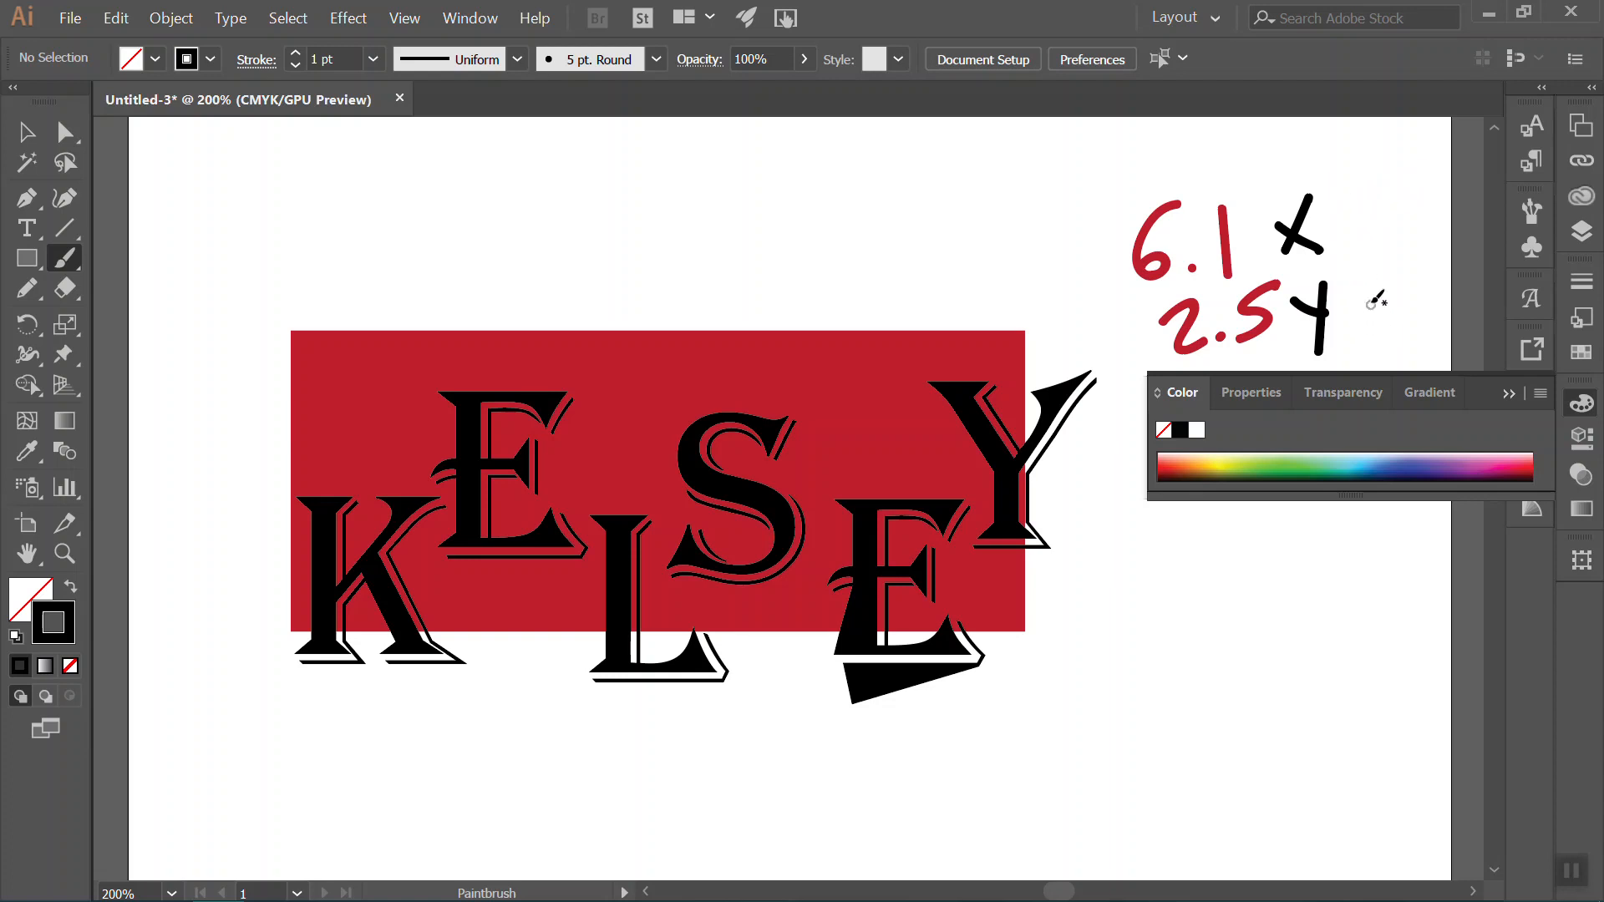
{"action": "mouse_move", "coordinate": [1337, 212]}
{"action": "left_mouse_down"}
{"action": "mouse_move", "coordinate": [1402, 185]}
{"action": "mouse_move", "coordinate": [1359, 219]}
{"action": "left_mouse_up"}
{"action": "left_click_drag", "start_coordinate": [1400, 168], "coordinate": [1412, 195]}
{"action": "mouse_move", "coordinate": [1364, 249]}
{"action": "left_mouse_down"}
{"action": "mouse_move", "coordinate": [1389, 324]}
{"action": "mouse_move", "coordinate": [1381, 259]}
{"action": "mouse_move", "coordinate": [1401, 308]}
{"action": "left_mouse_up"}
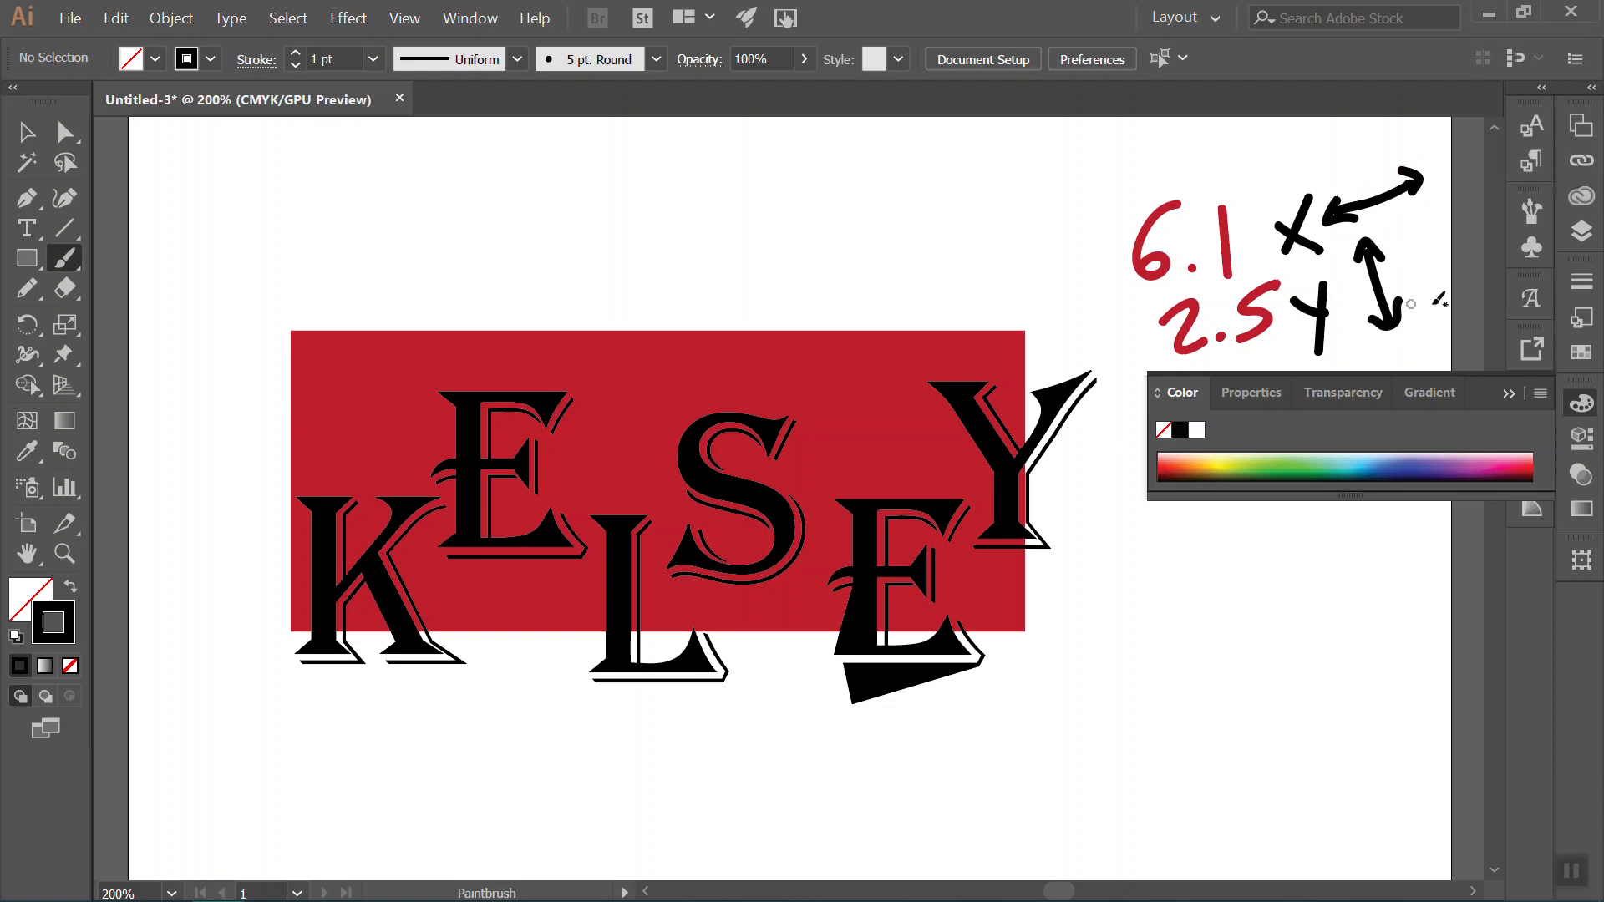
{"action": "left_click", "coordinate": [25, 132]}
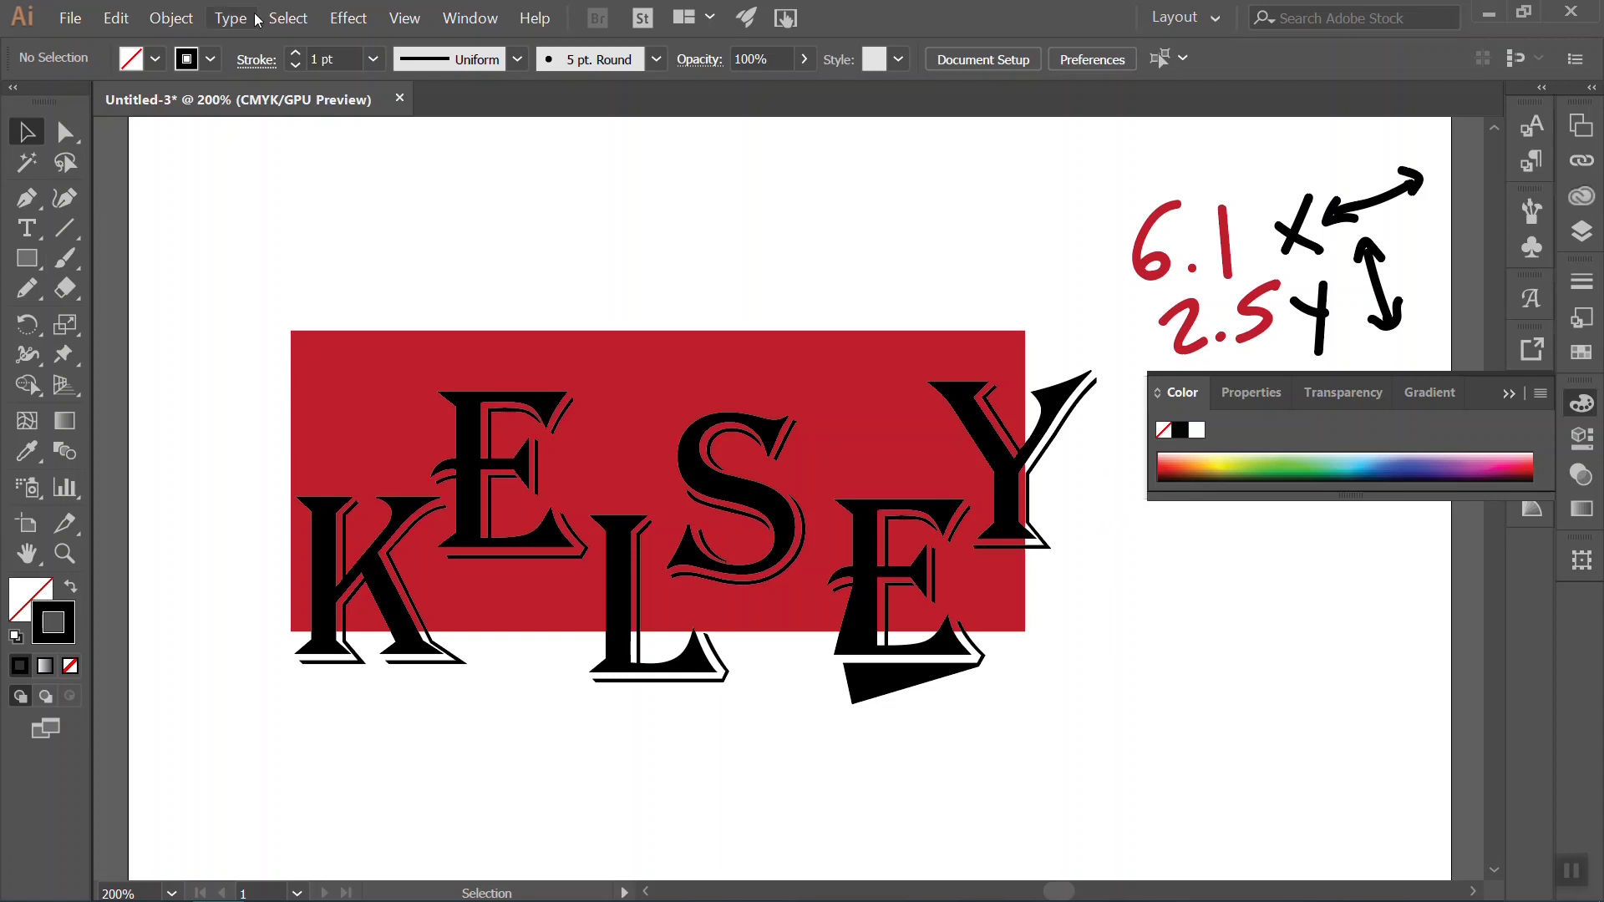
{"action": "left_click", "coordinate": [1057, 410]}
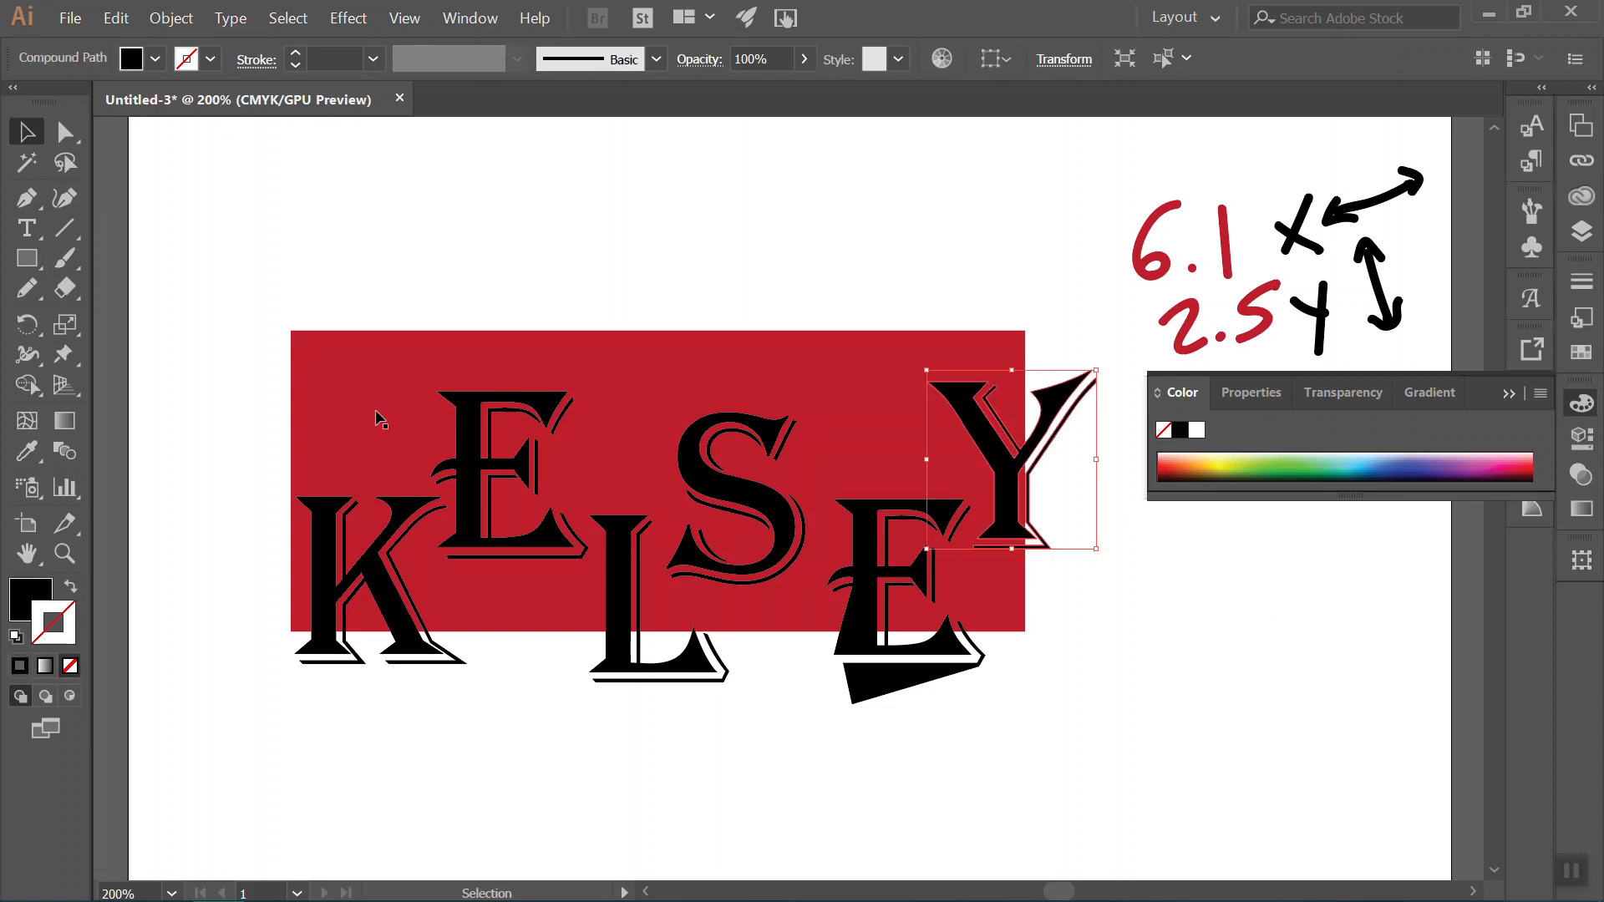
Set the Y's Move offsets to Horizontal -6.1 in and Vertical 0 with preview on.
{"action": "left_click", "coordinate": [171, 18]}
{"action": "mouse_move", "coordinate": [250, 42]}
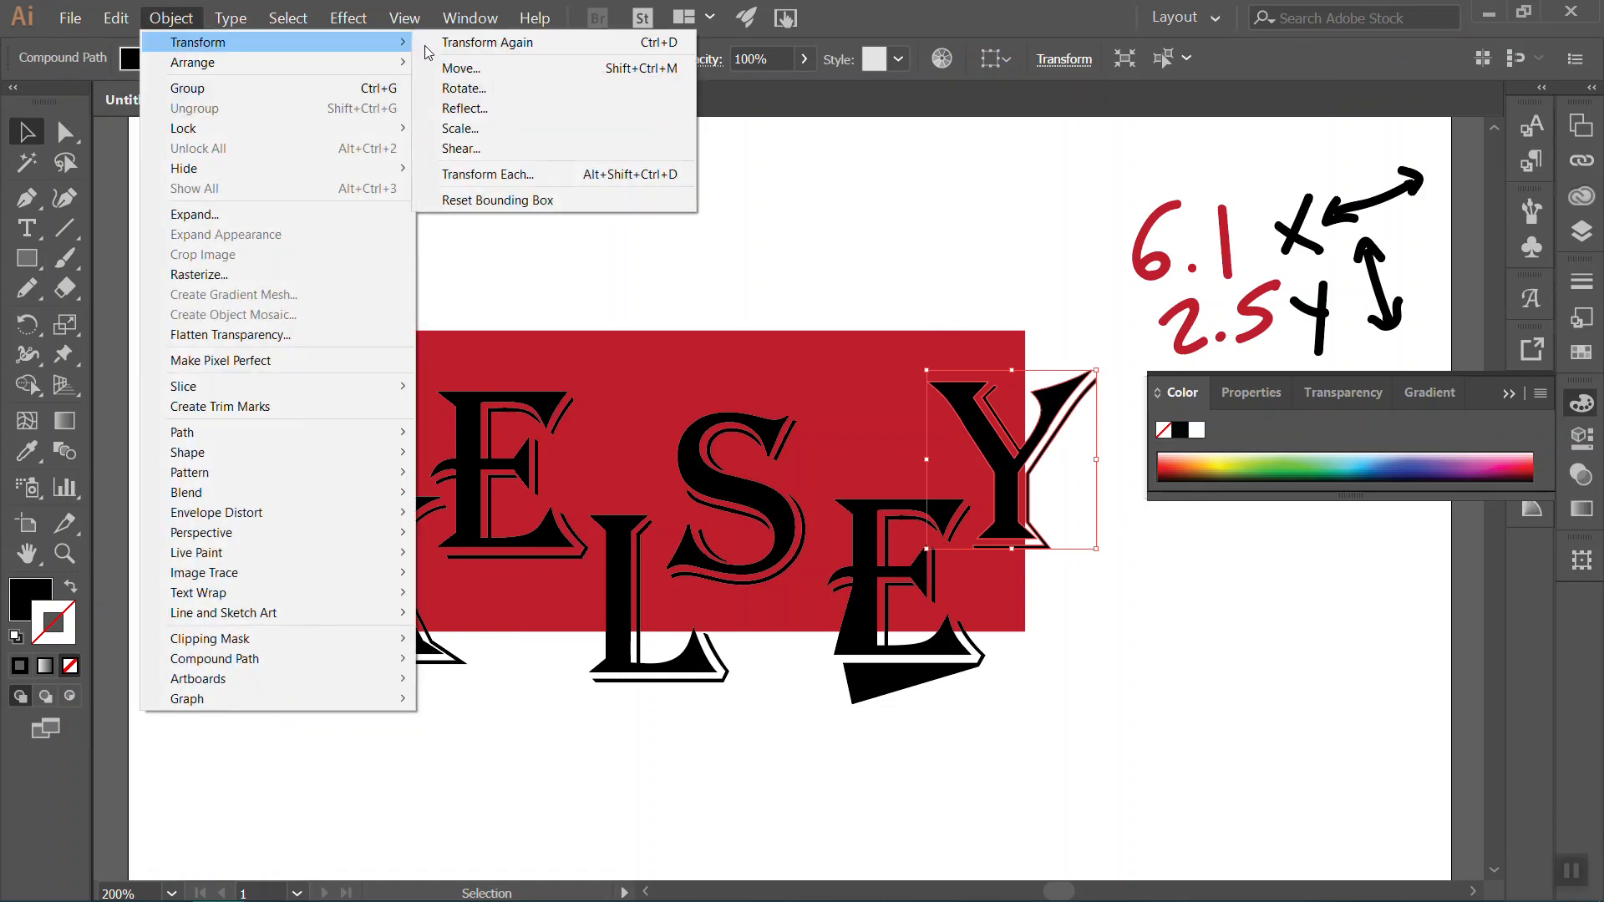
{"action": "left_click", "coordinate": [558, 70]}
{"action": "type", "text": "0"}
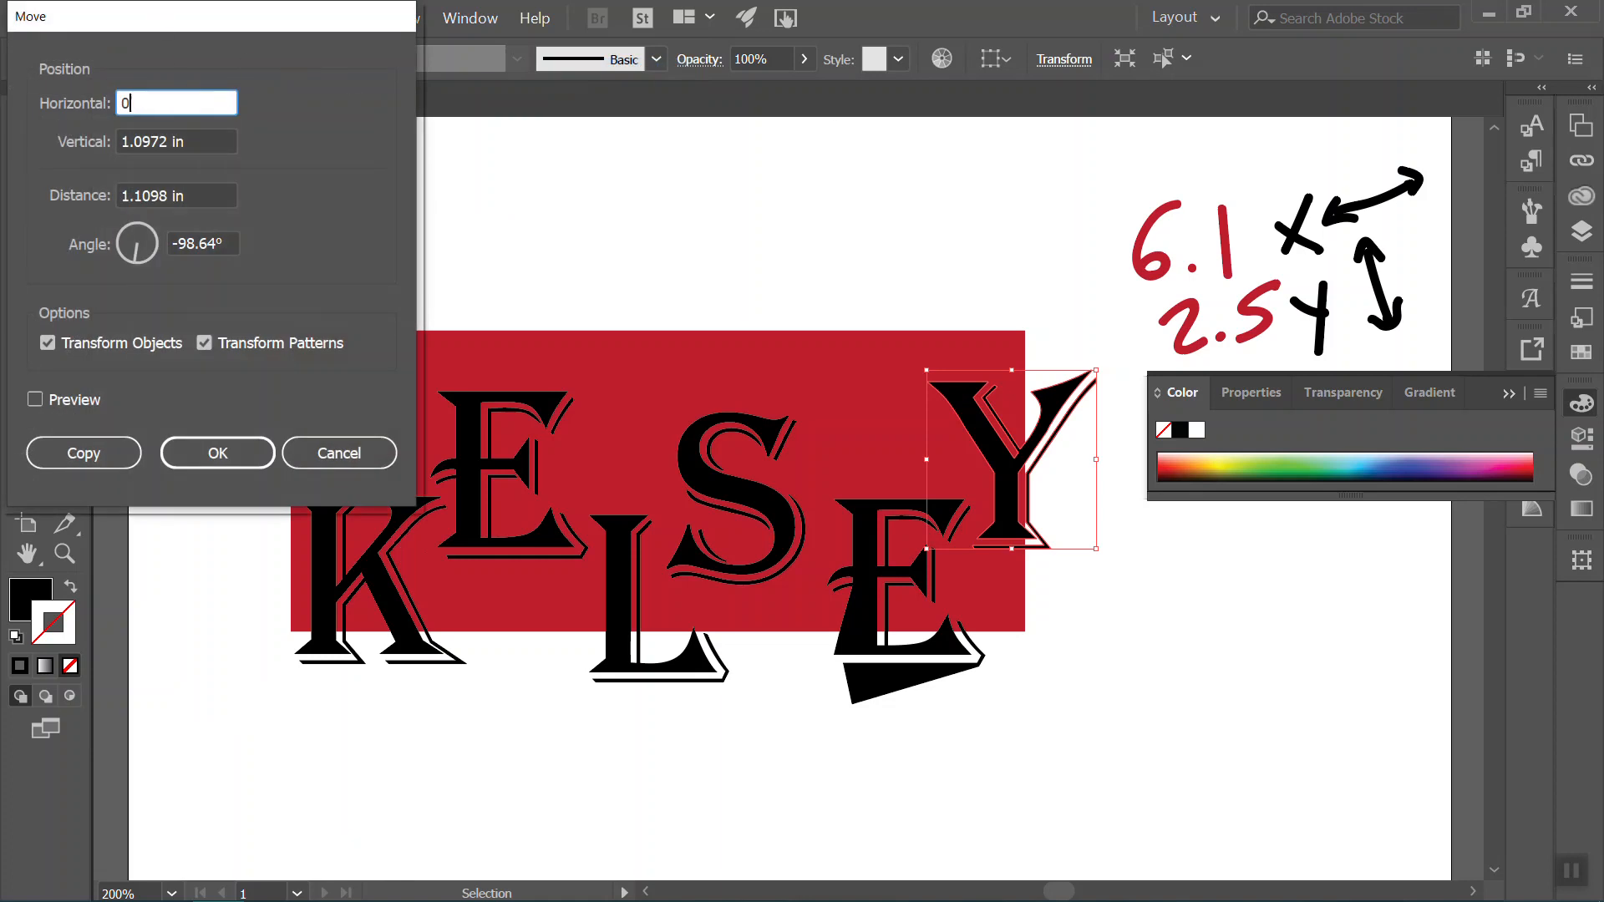
{"action": "key", "text": "Tab"}
{"action": "type", "text": "0"}
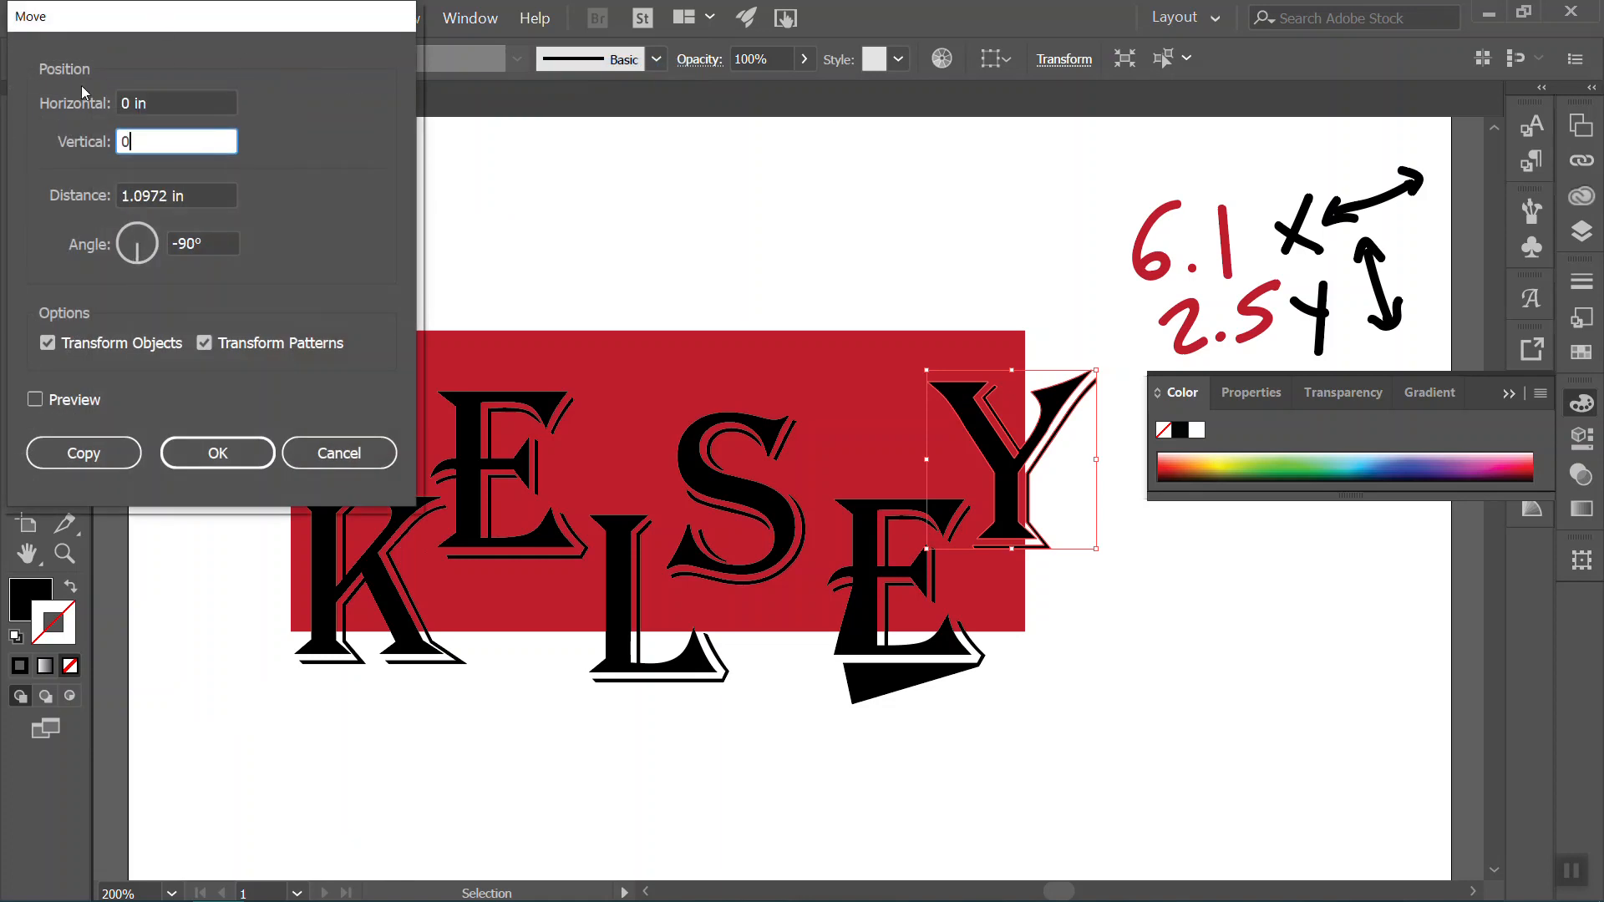
{"action": "left_click", "coordinate": [163, 94]}
{"action": "left_click", "coordinate": [65, 410]}
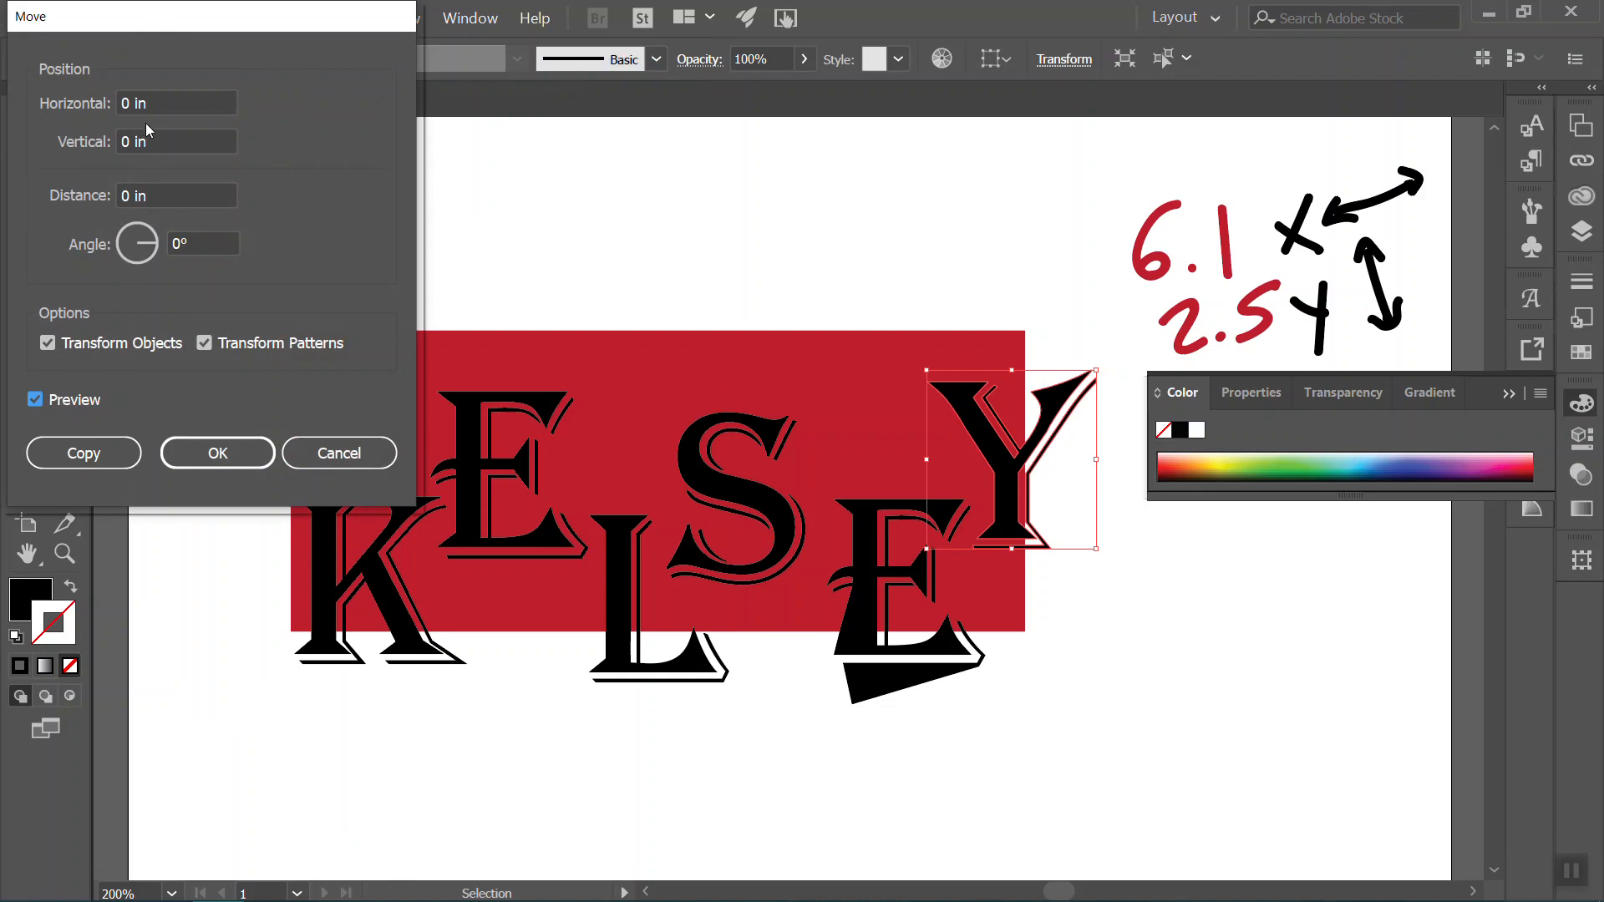
{"action": "left_click_drag", "start_coordinate": [167, 105], "coordinate": [117, 90]}
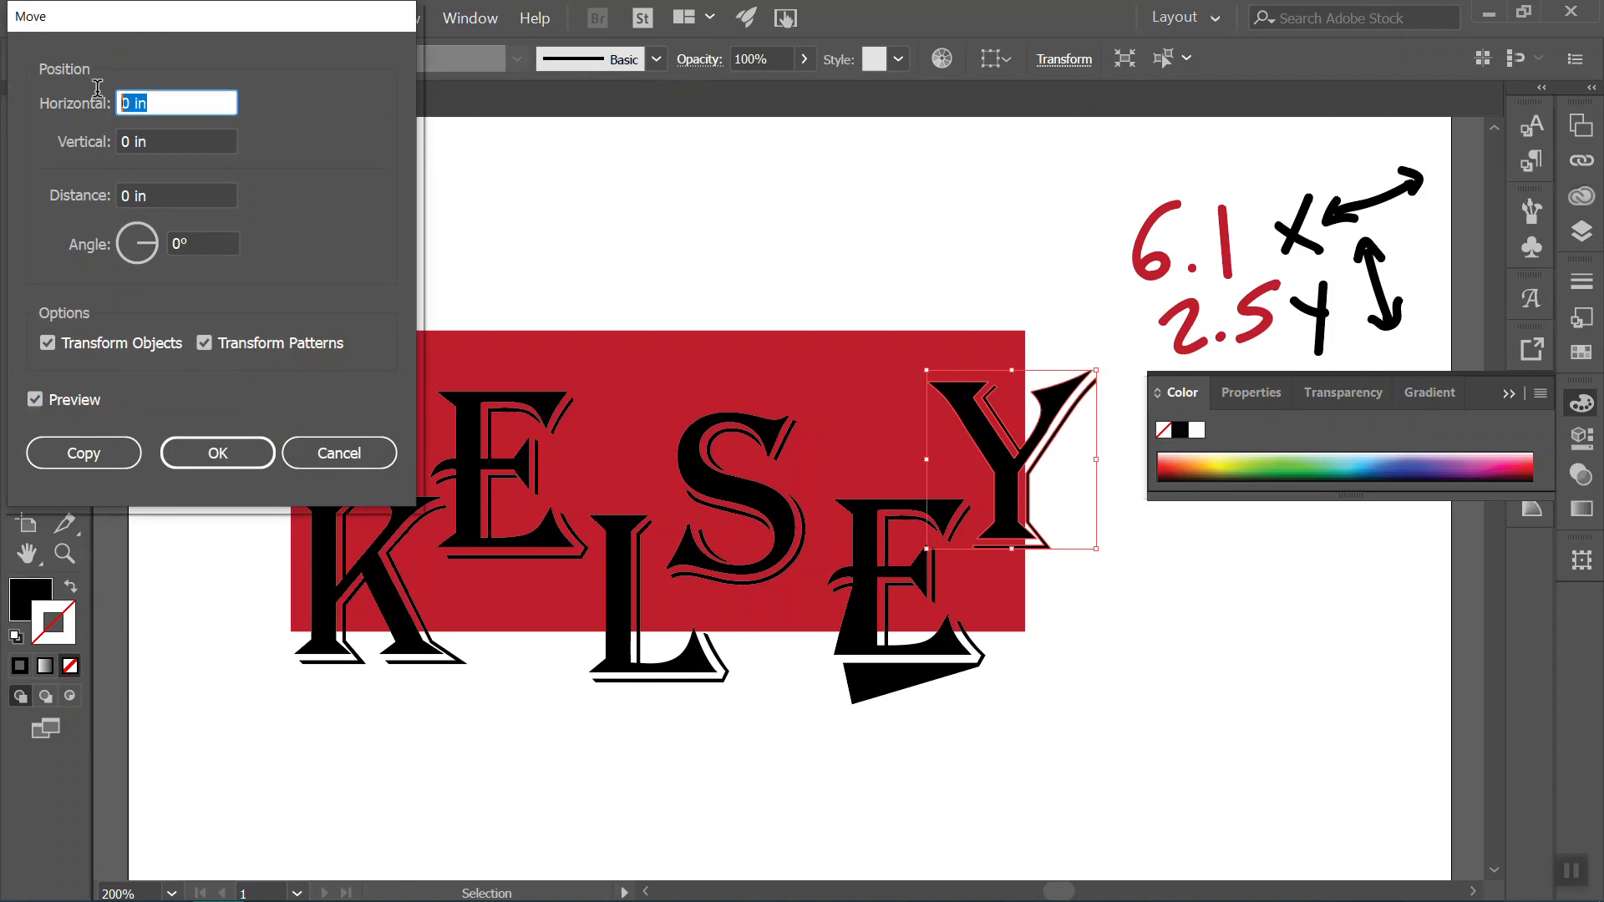
{"action": "type", "text": "-6.1"}
{"action": "left_click", "coordinate": [193, 140]}
Compare positions with the preview, then copy the Y 6.1 in left over the K.
{"action": "left_click_drag", "start_coordinate": [270, 31], "coordinate": [899, 76]}
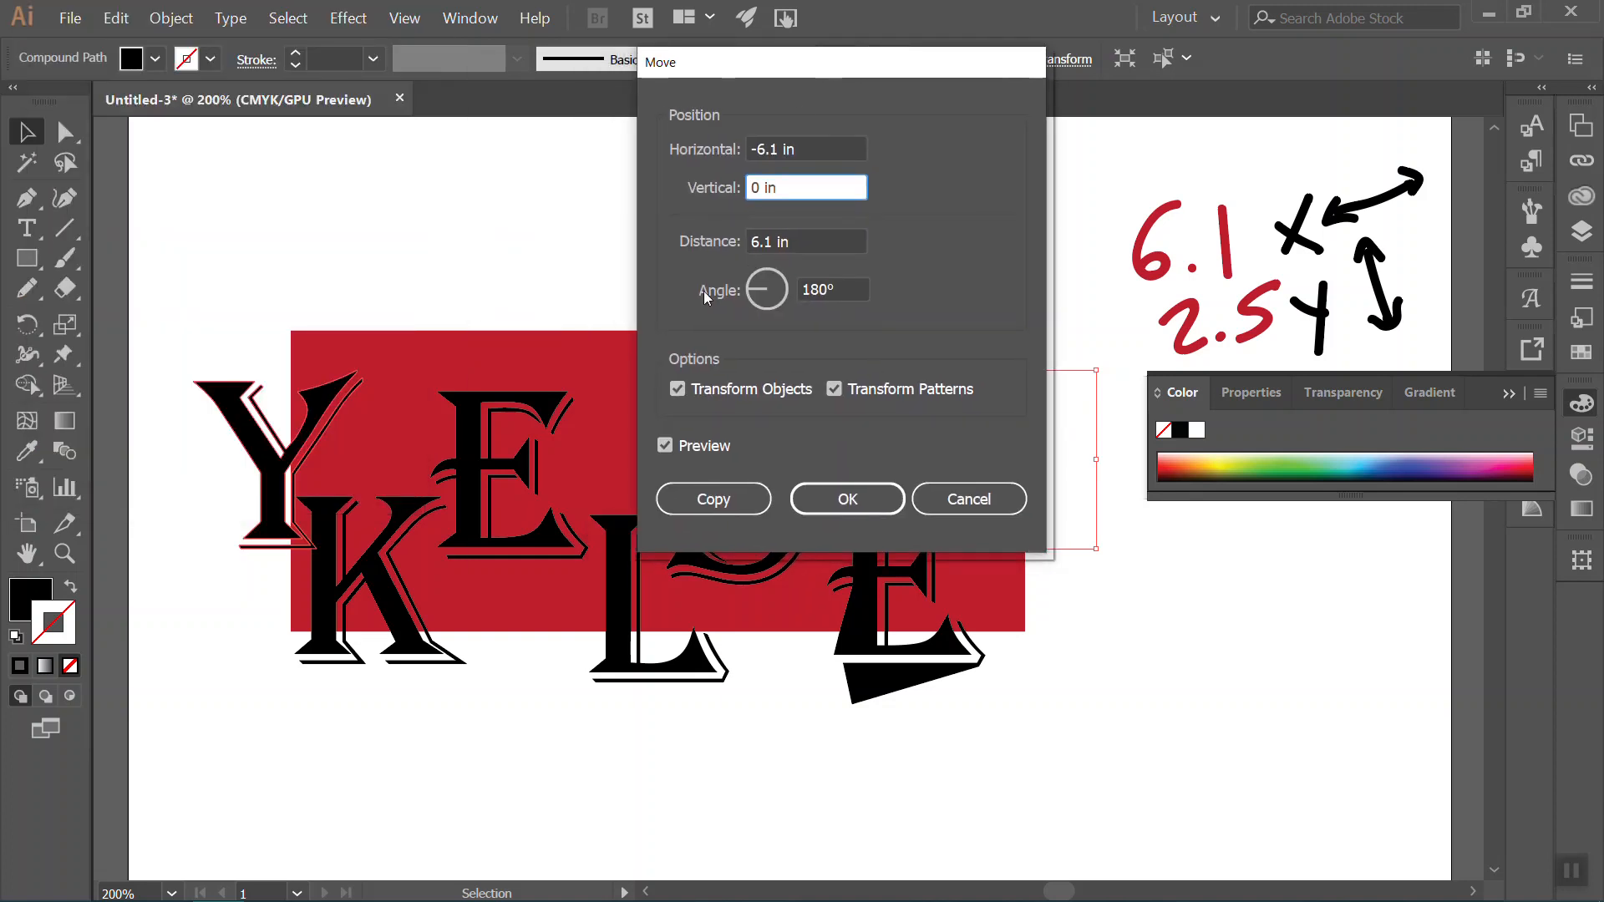
{"action": "left_click", "coordinate": [664, 446]}
{"action": "left_click", "coordinate": [664, 446]}
{"action": "left_click", "coordinate": [664, 446]}
{"action": "left_click", "coordinate": [664, 446]}
{"action": "left_click", "coordinate": [664, 446]}
{"action": "left_click", "coordinate": [665, 446]}
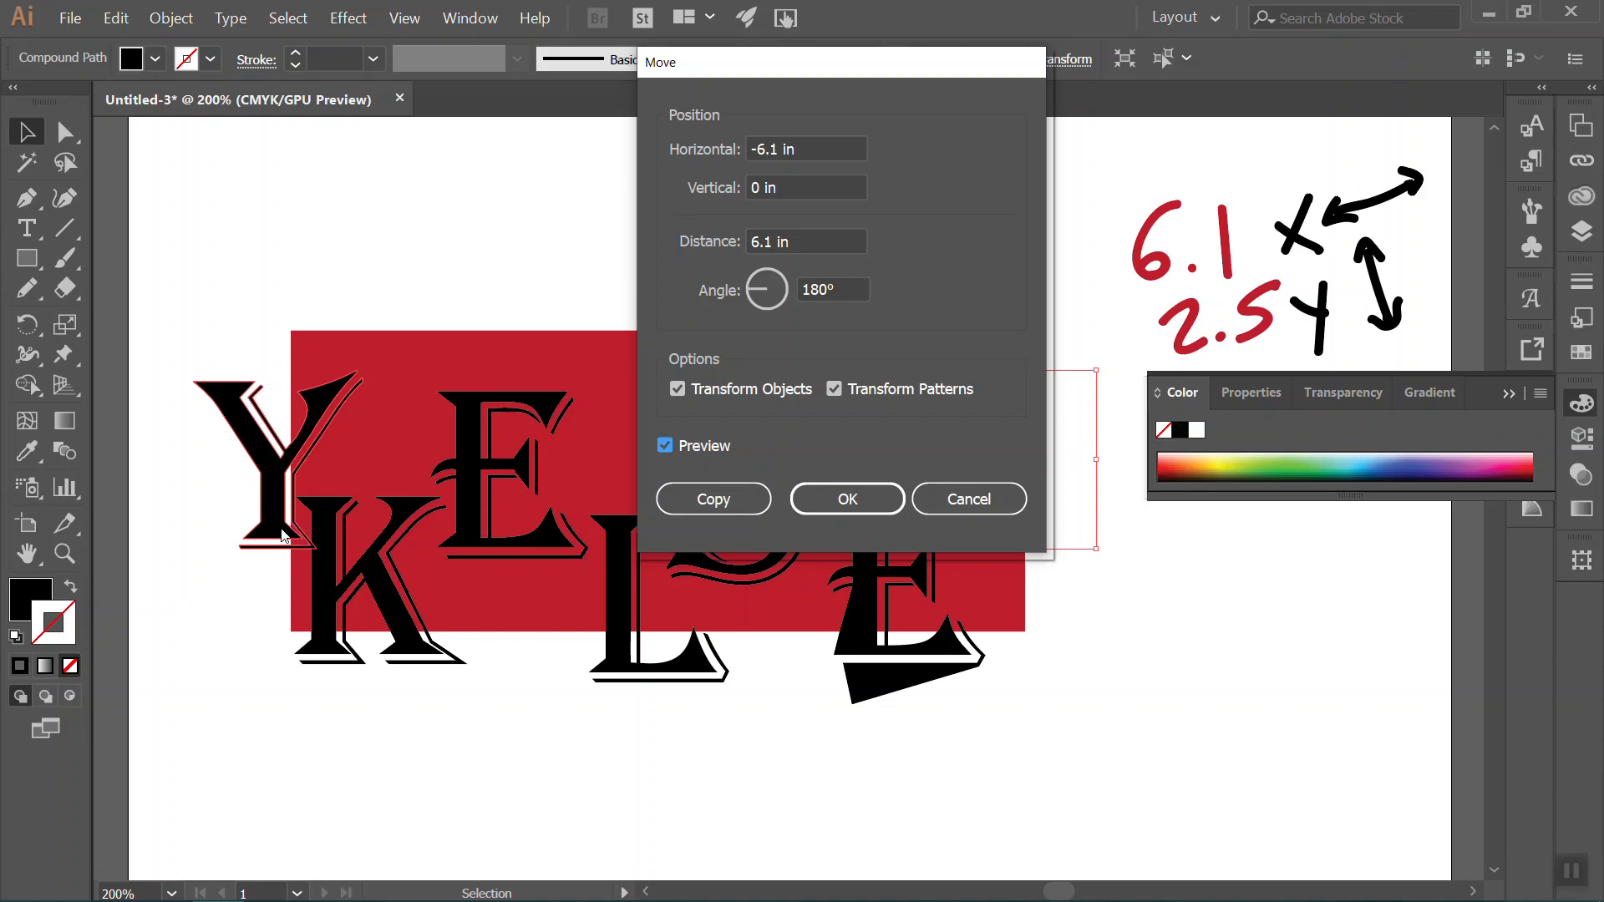
{"action": "left_click_drag", "start_coordinate": [668, 62], "coordinate": [460, 369]}
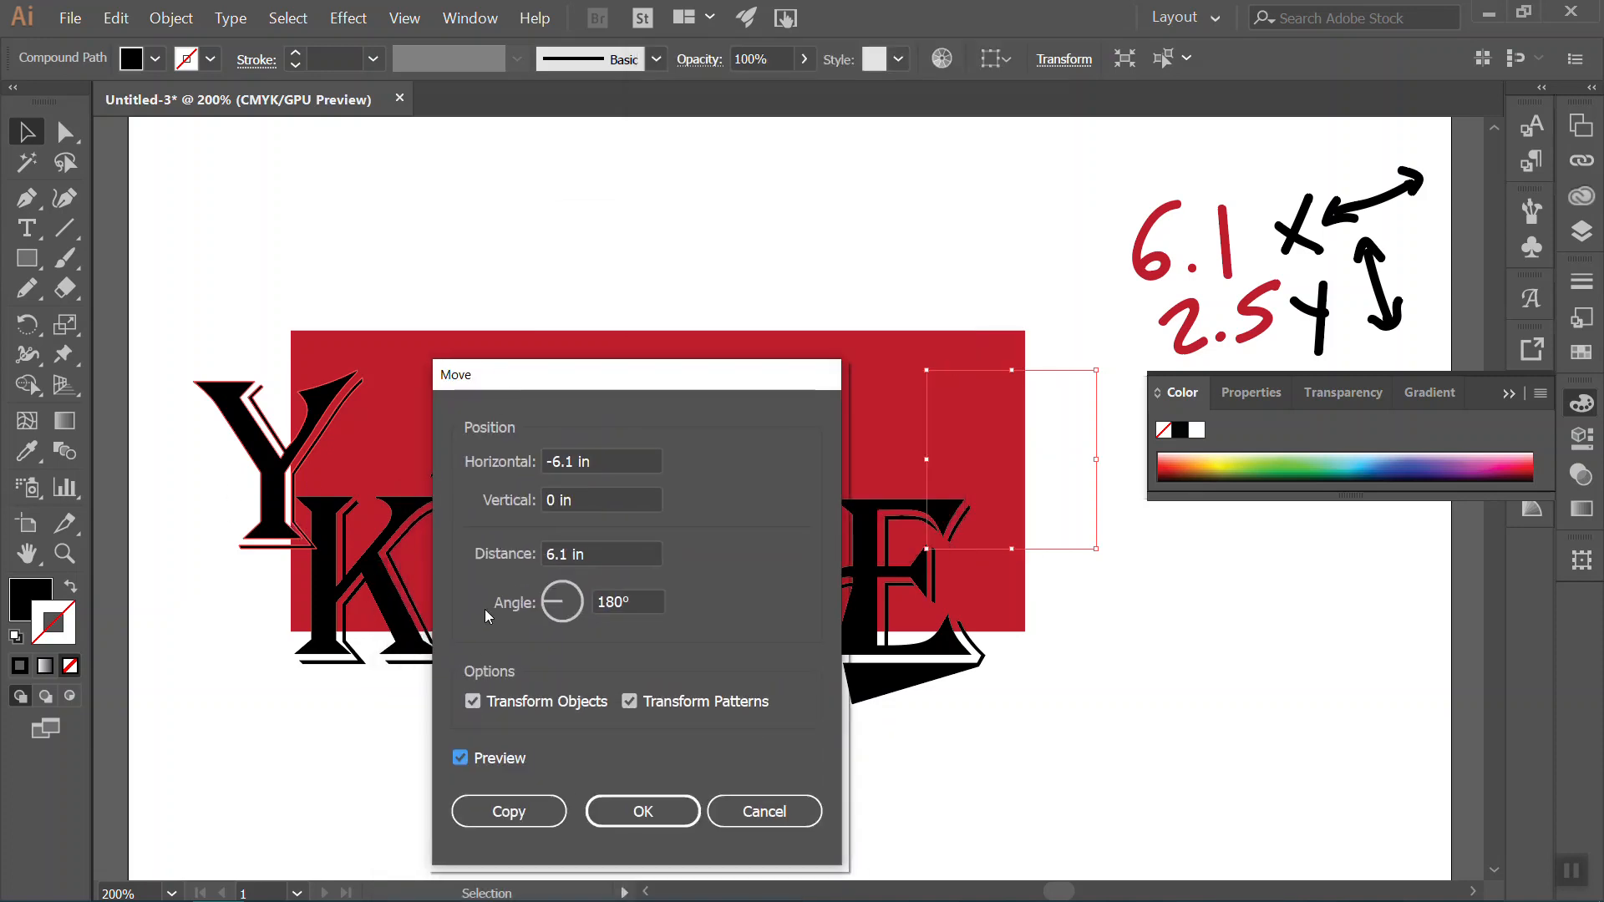
{"action": "left_click", "coordinate": [500, 760]}
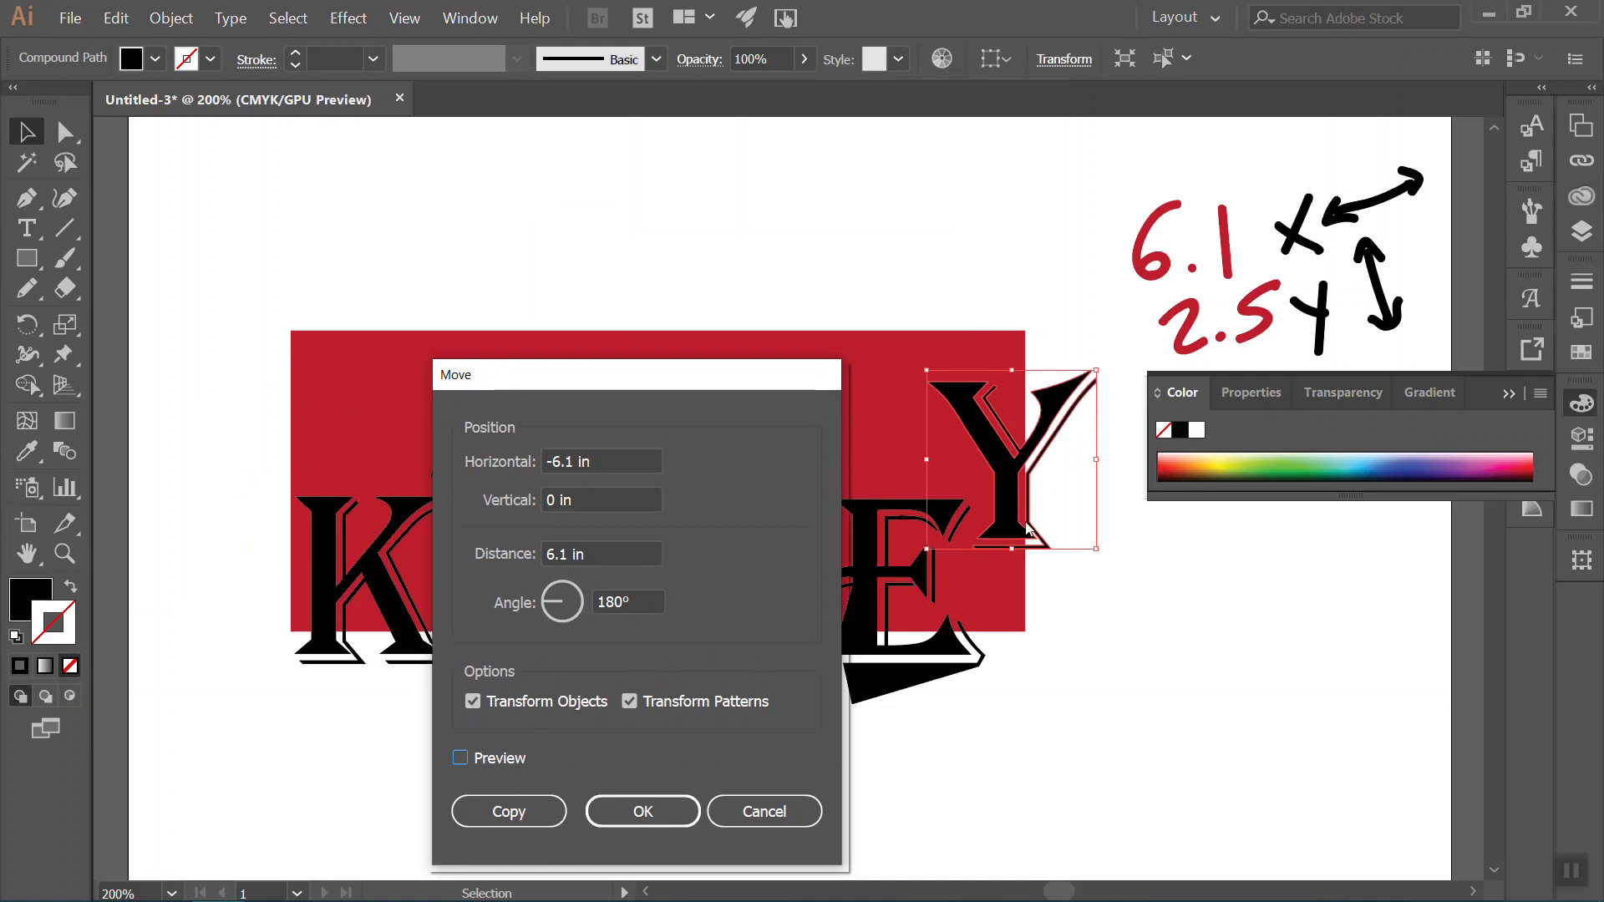
{"action": "left_click", "coordinate": [496, 761]}
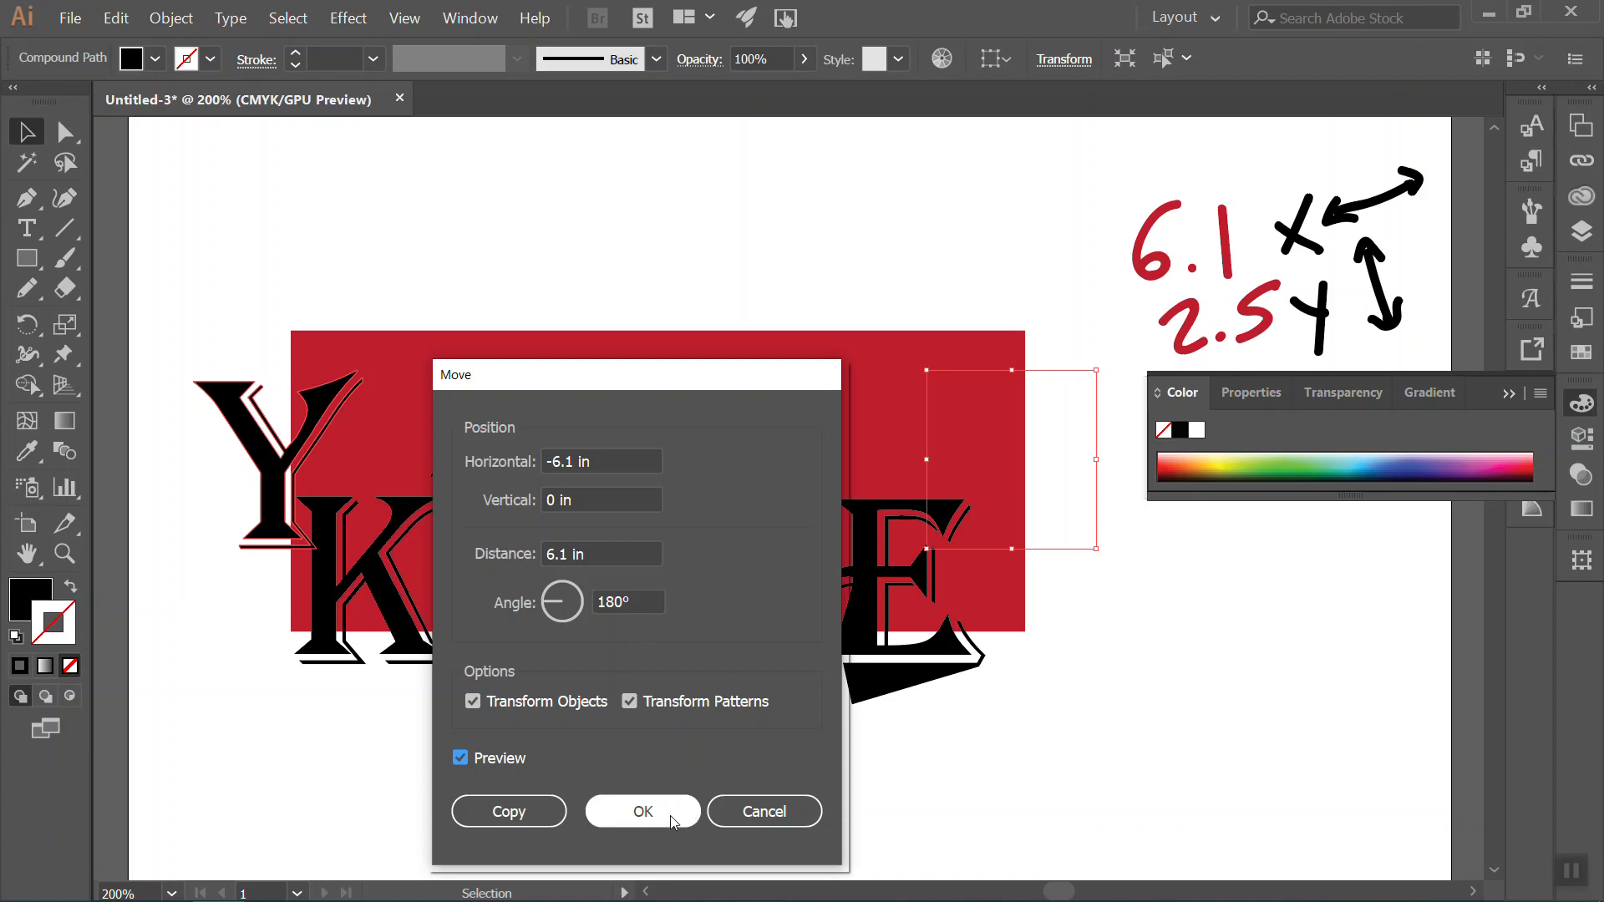
{"action": "left_click_drag", "start_coordinate": [580, 374], "coordinate": [586, 310]}
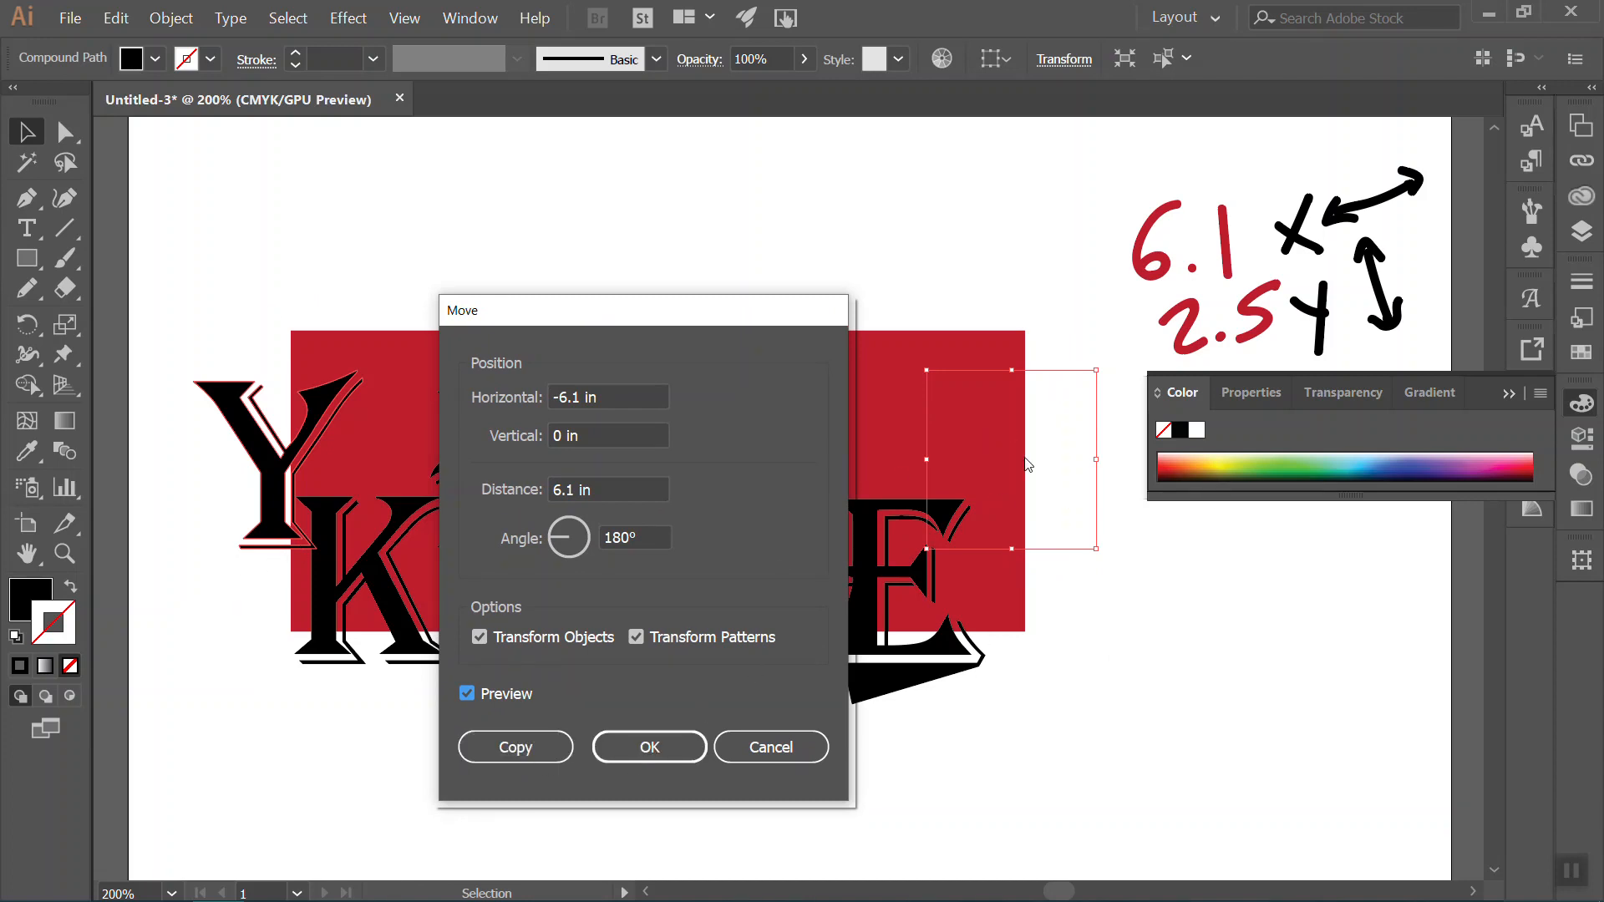
{"action": "left_click", "coordinate": [491, 756]}
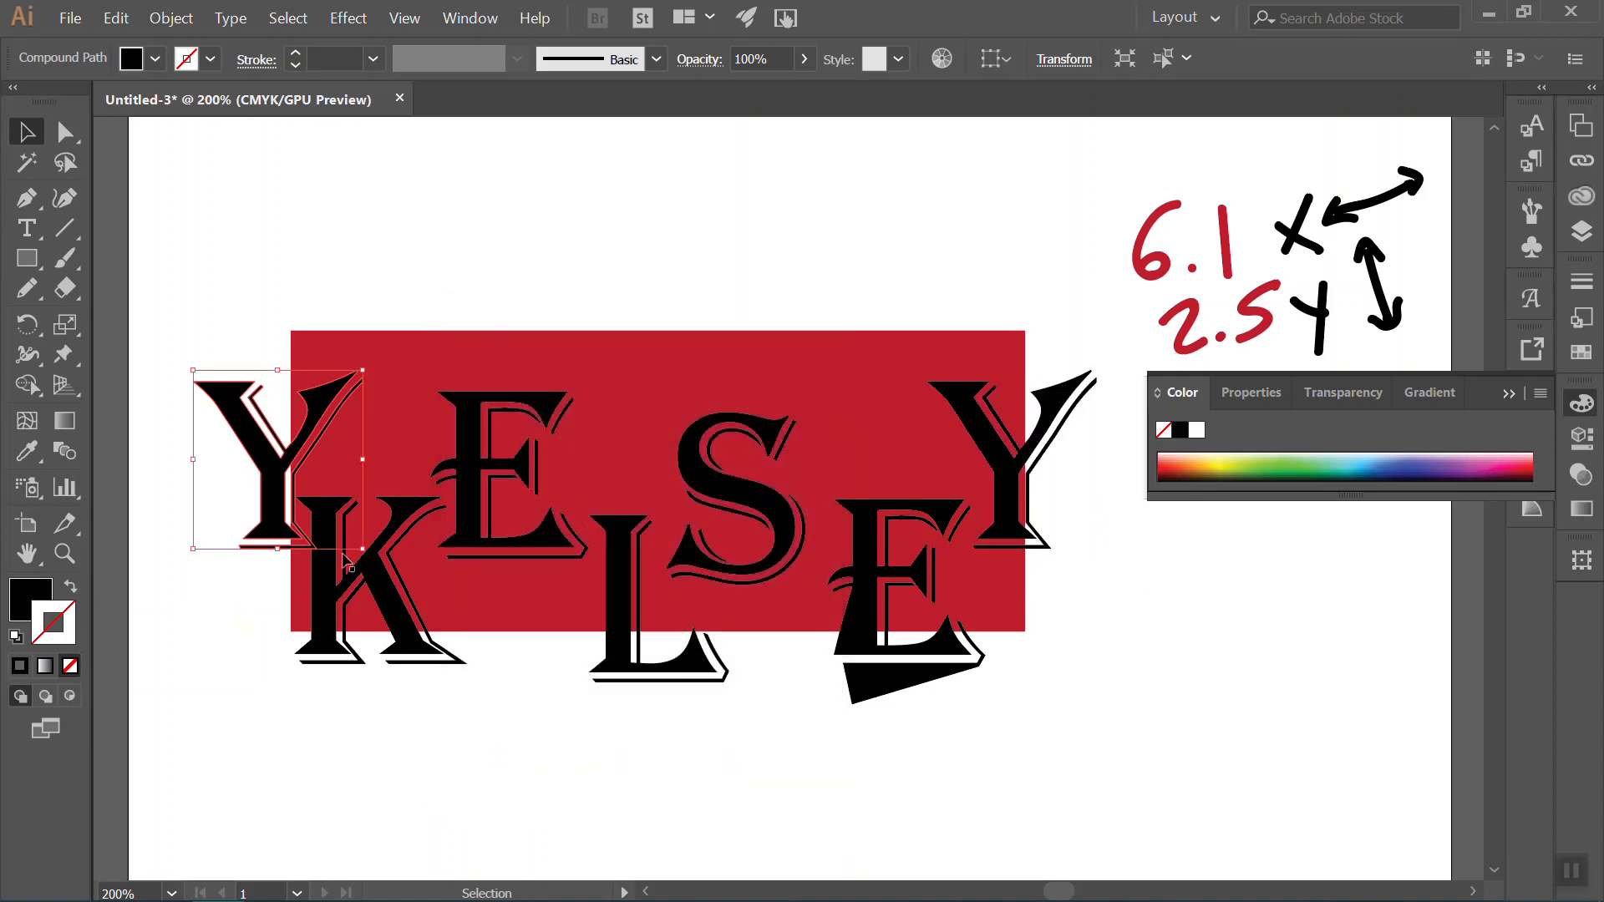
Select both Y letters, the copied one on the left and the original on the right.
{"action": "left_click", "coordinate": [507, 742]}
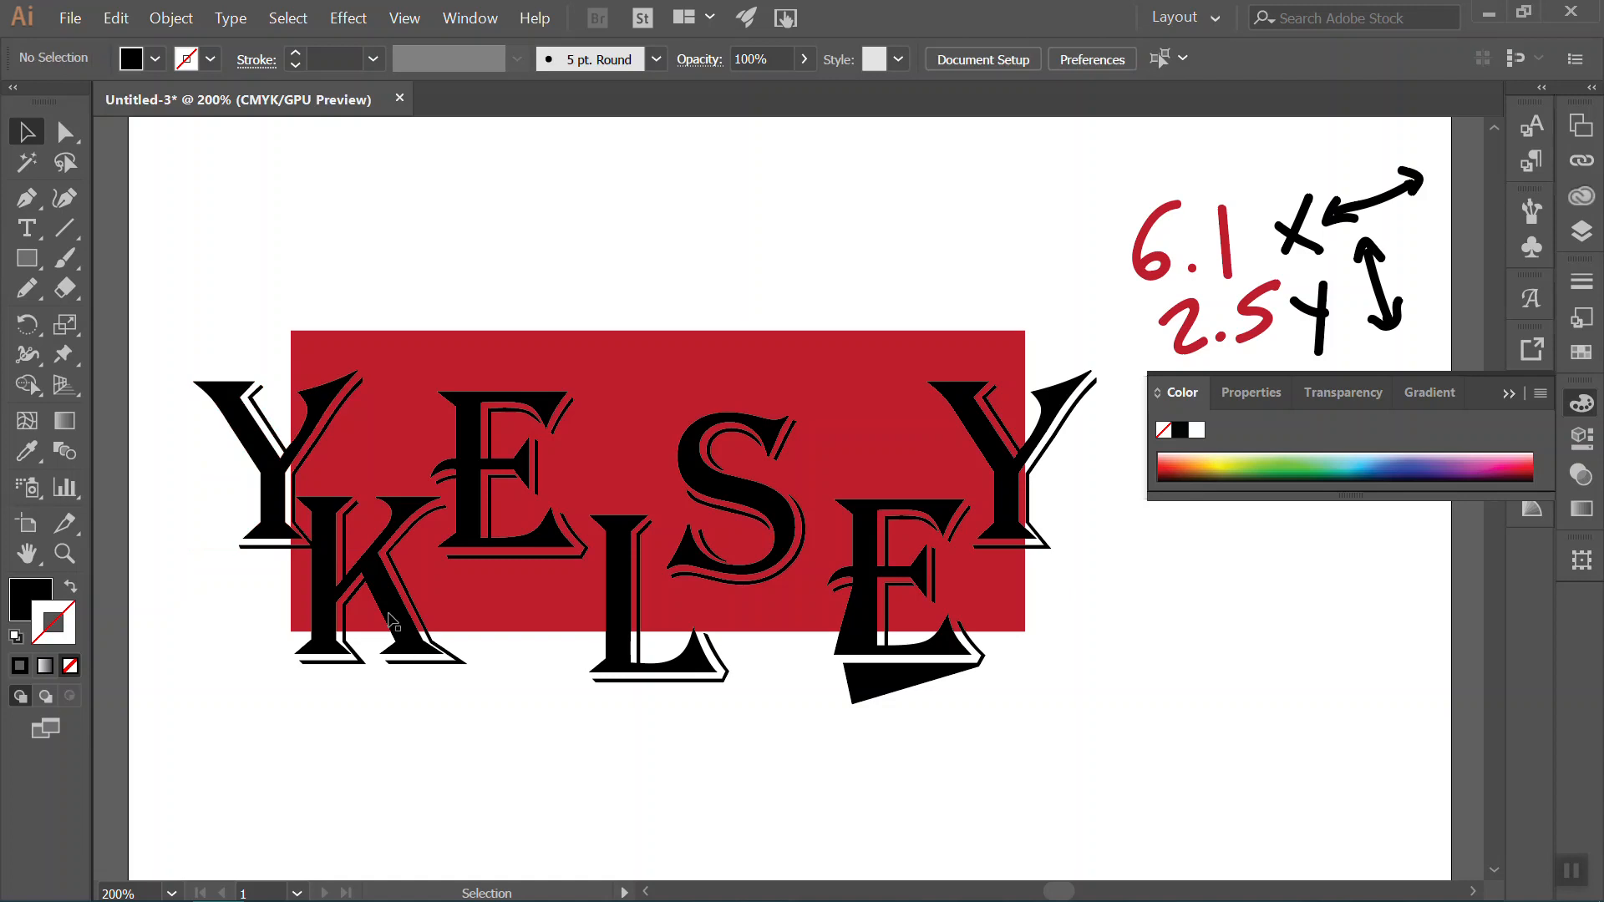
{"action": "left_click", "coordinate": [269, 474]}
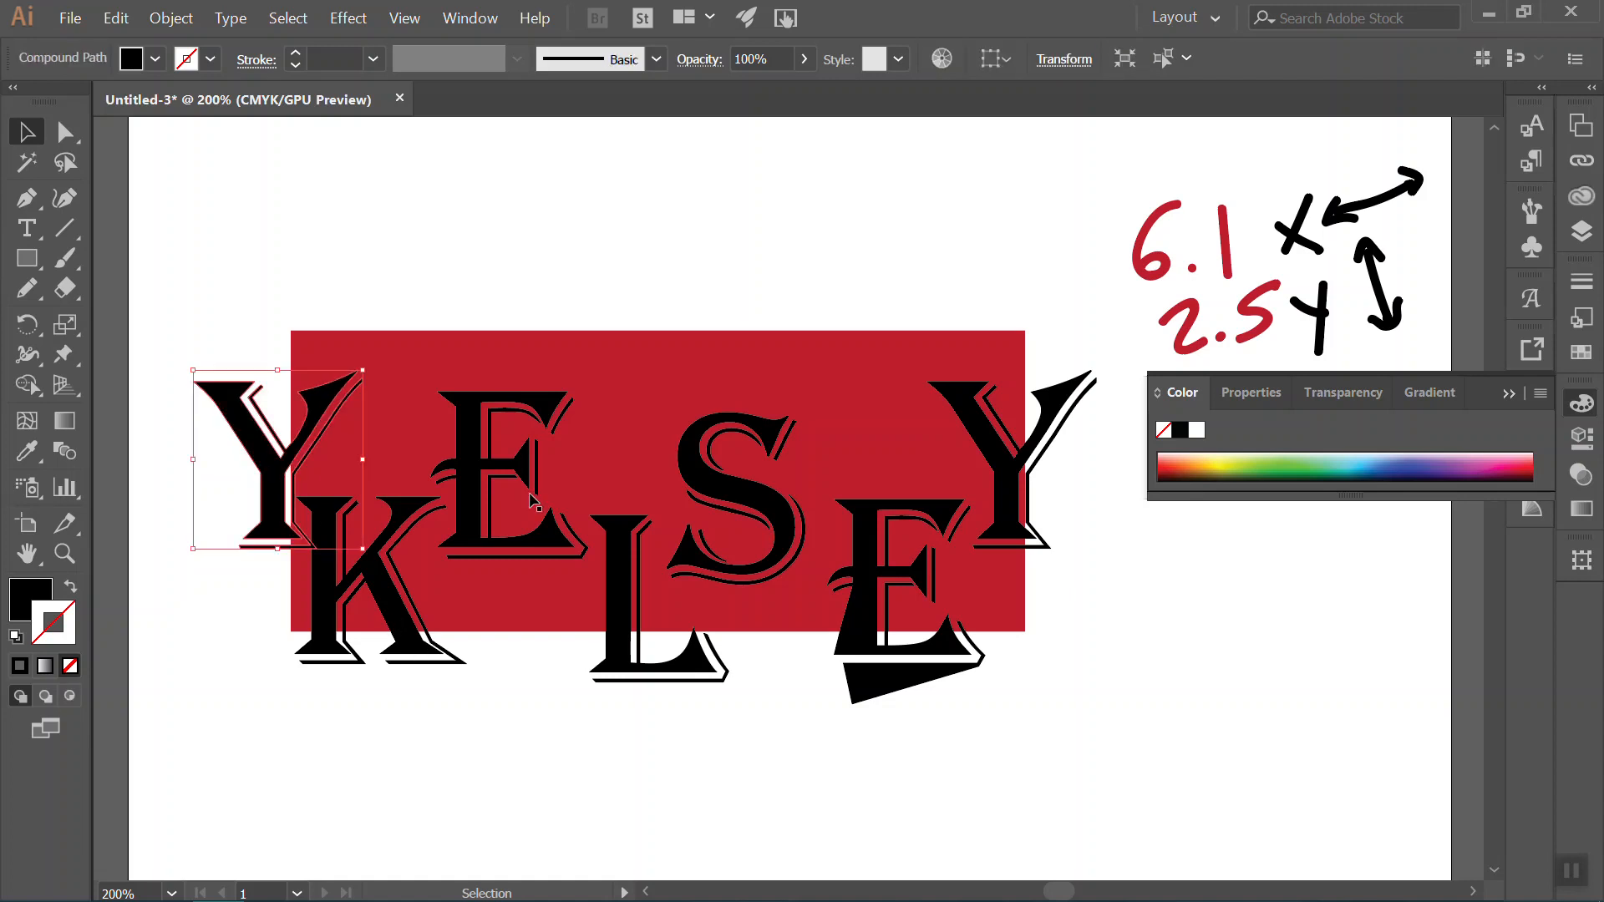
{"action": "left_click", "coordinate": [1015, 485]}
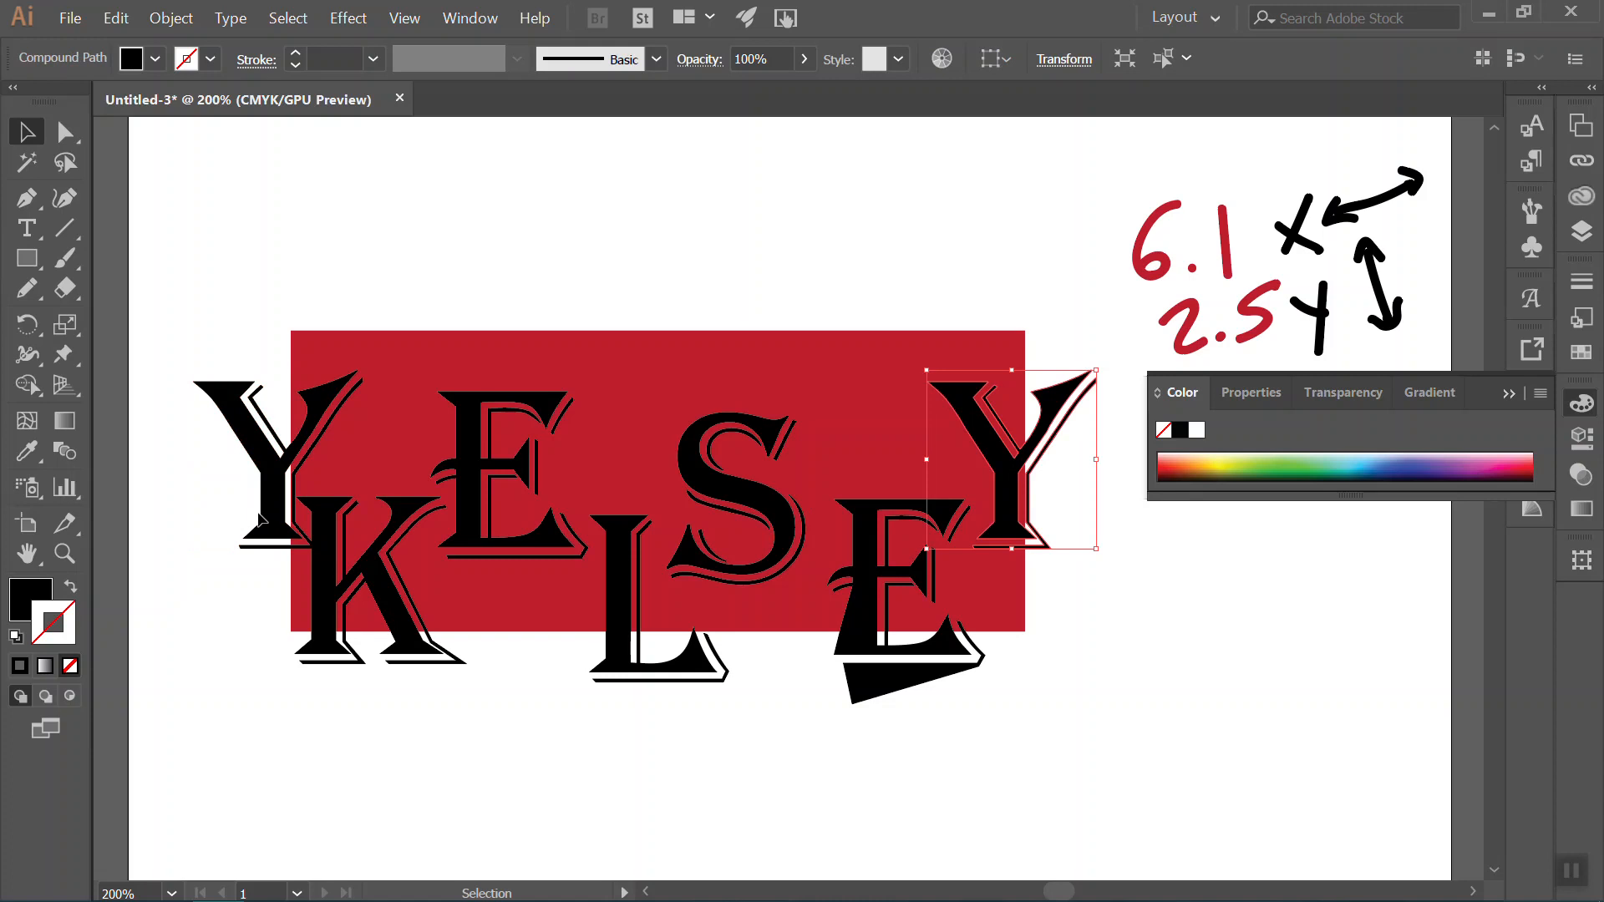
Nudge the K and the upper E slightly down and to the right.
{"action": "left_click", "coordinate": [328, 608]}
{"action": "left_click_drag", "start_coordinate": [404, 625], "coordinate": [418, 636]}
{"action": "left_click_drag", "start_coordinate": [477, 537], "coordinate": [480, 541]}
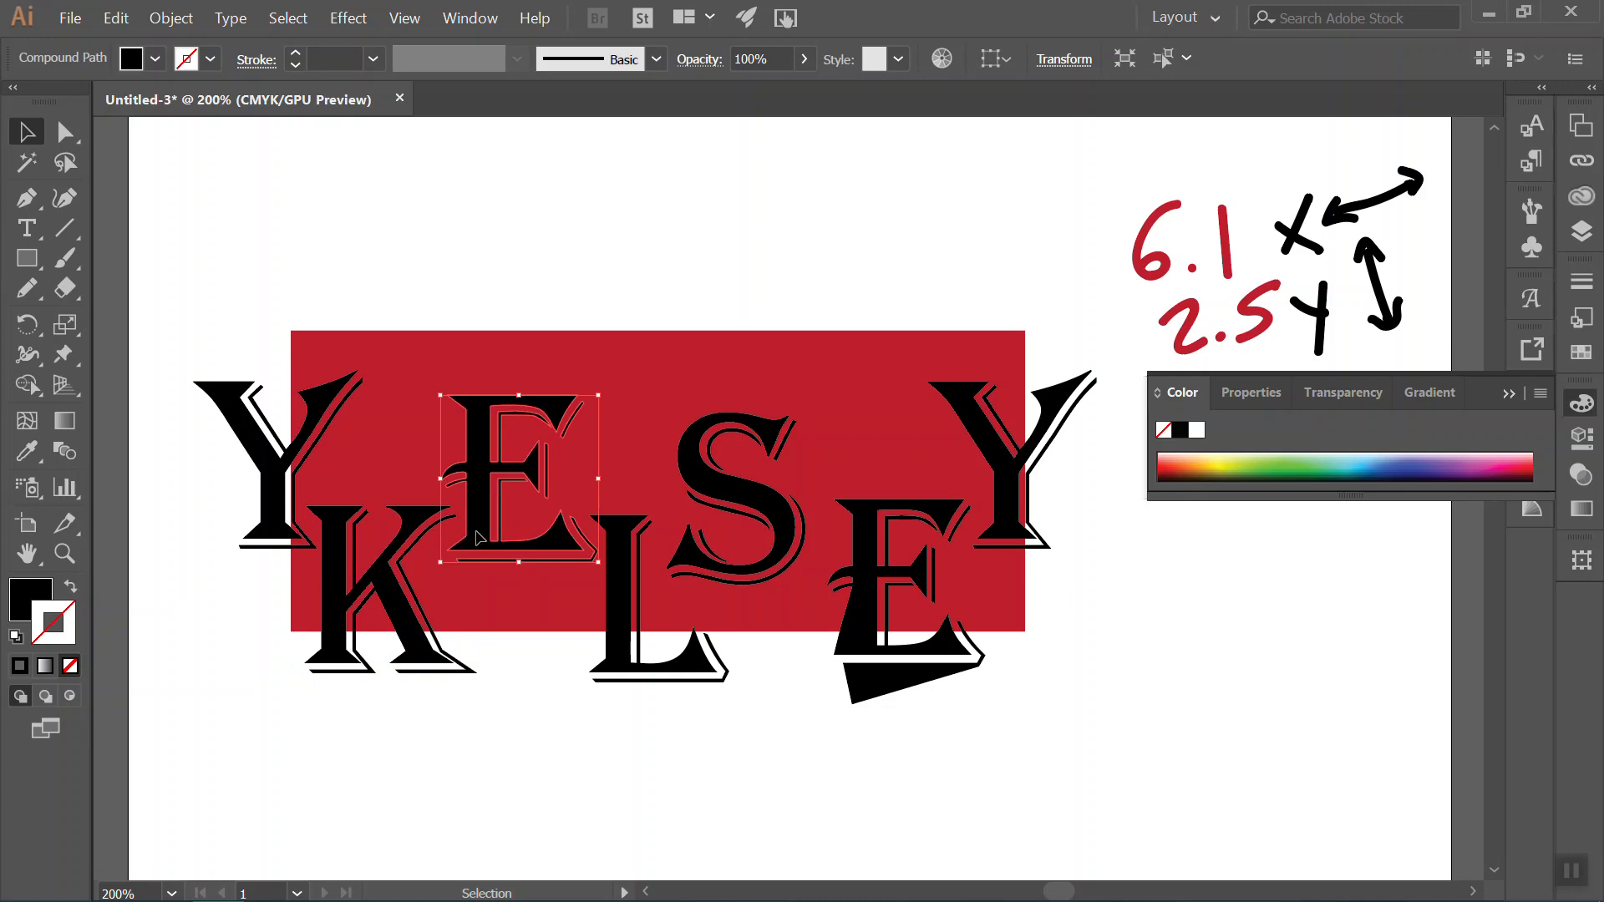
{"action": "left_click", "coordinate": [462, 661]}
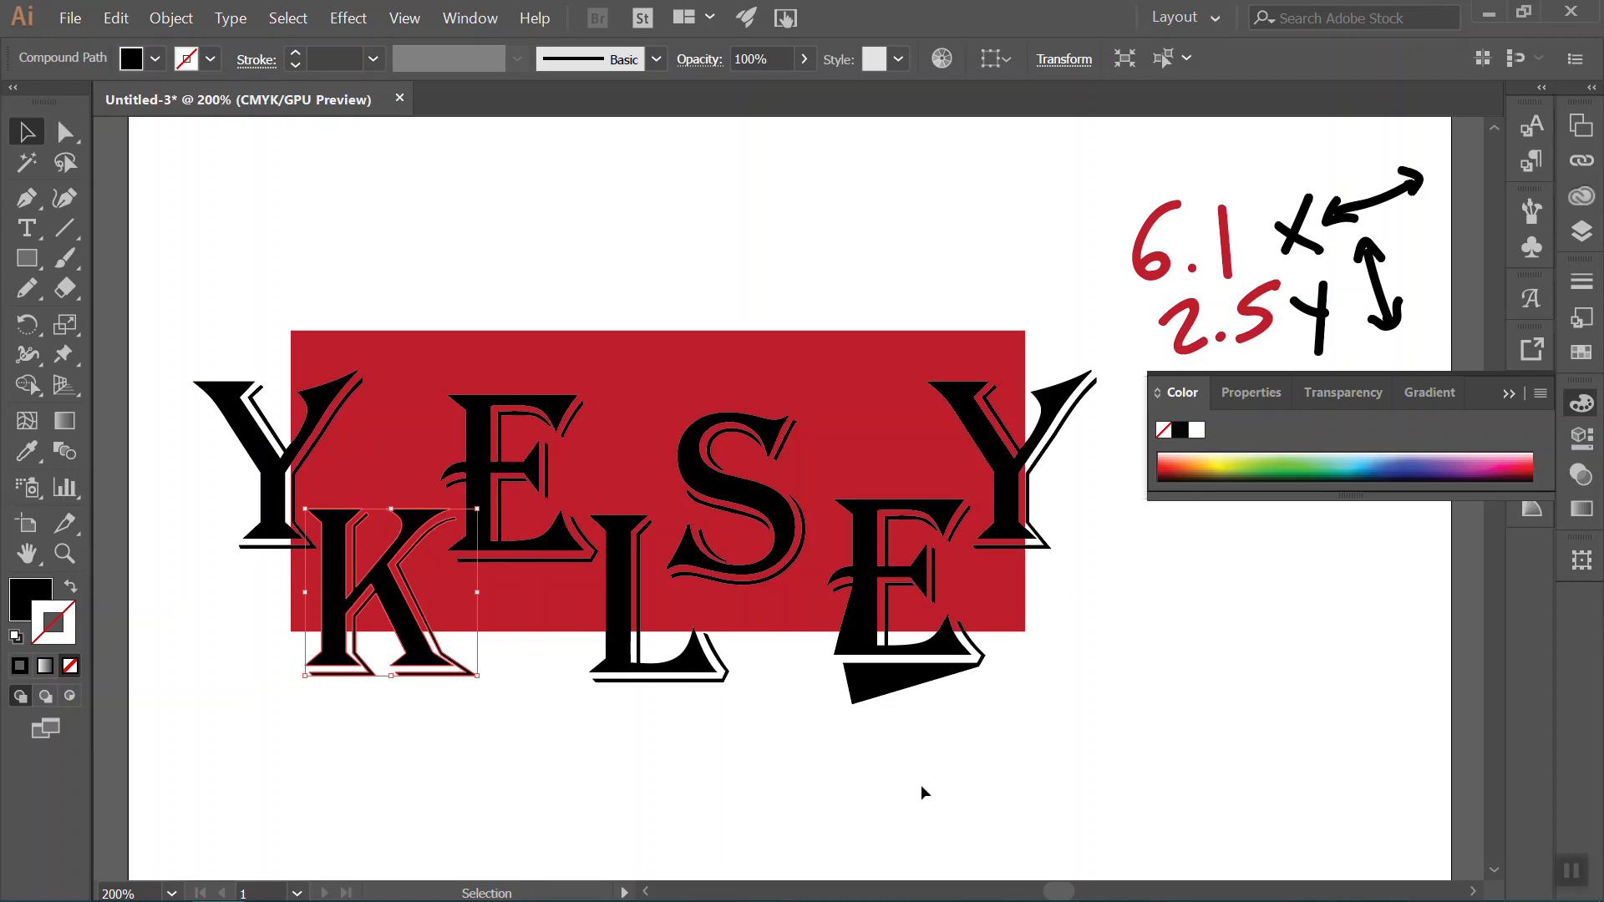
Select the K, the L and the lower E together.
{"action": "left_click_drag", "start_coordinate": [1078, 814], "coordinate": [393, 719]}
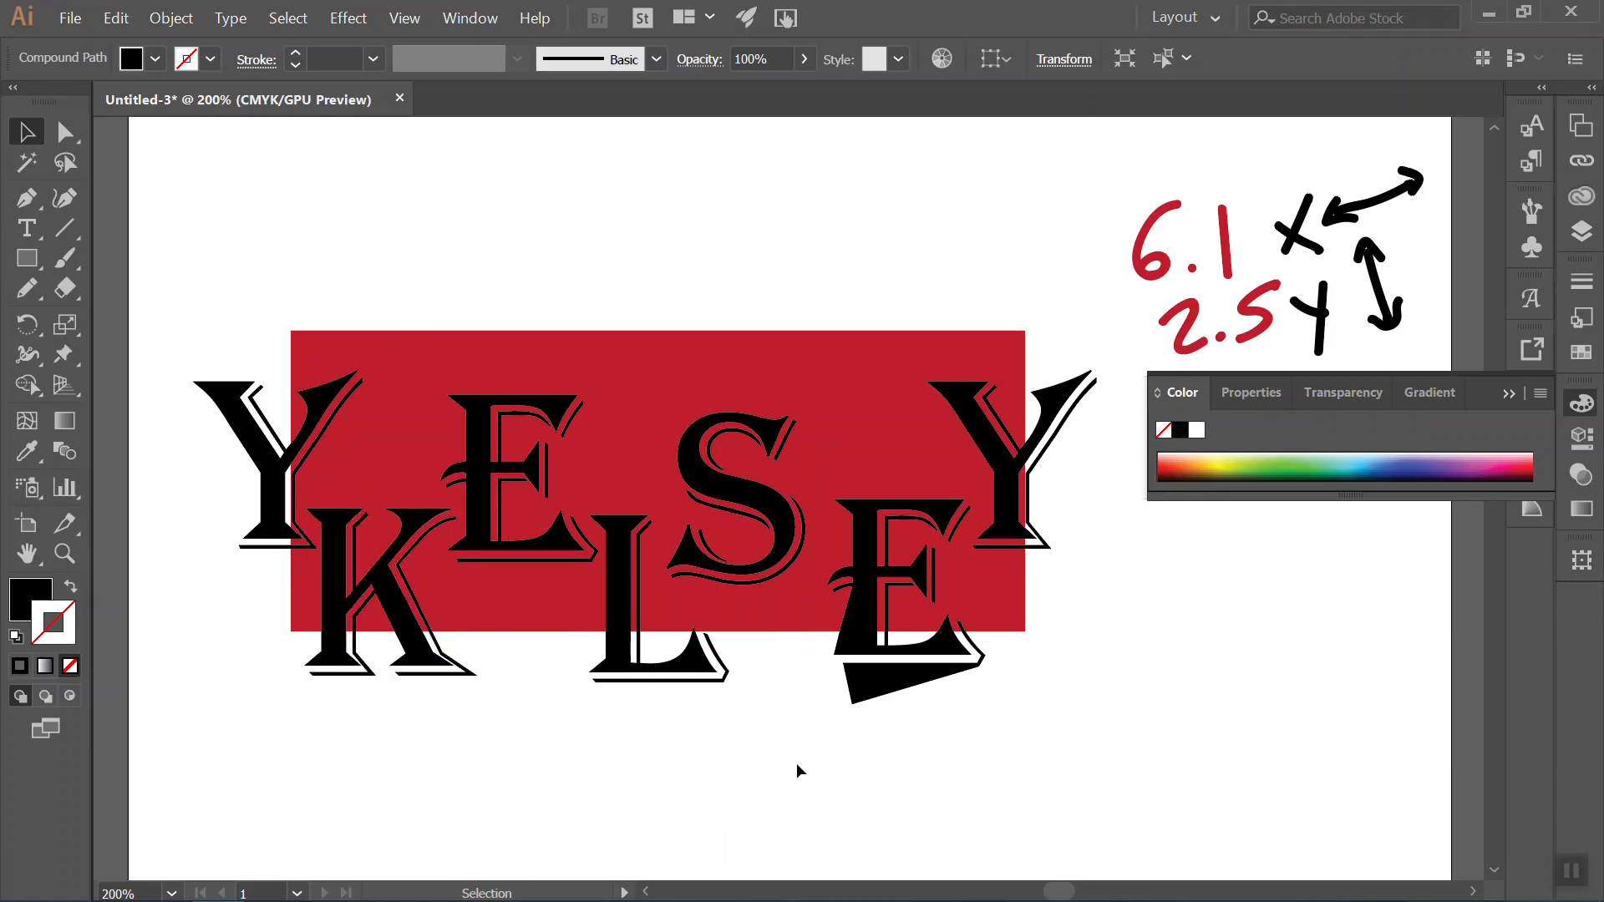
{"action": "left_click", "coordinate": [405, 650]}
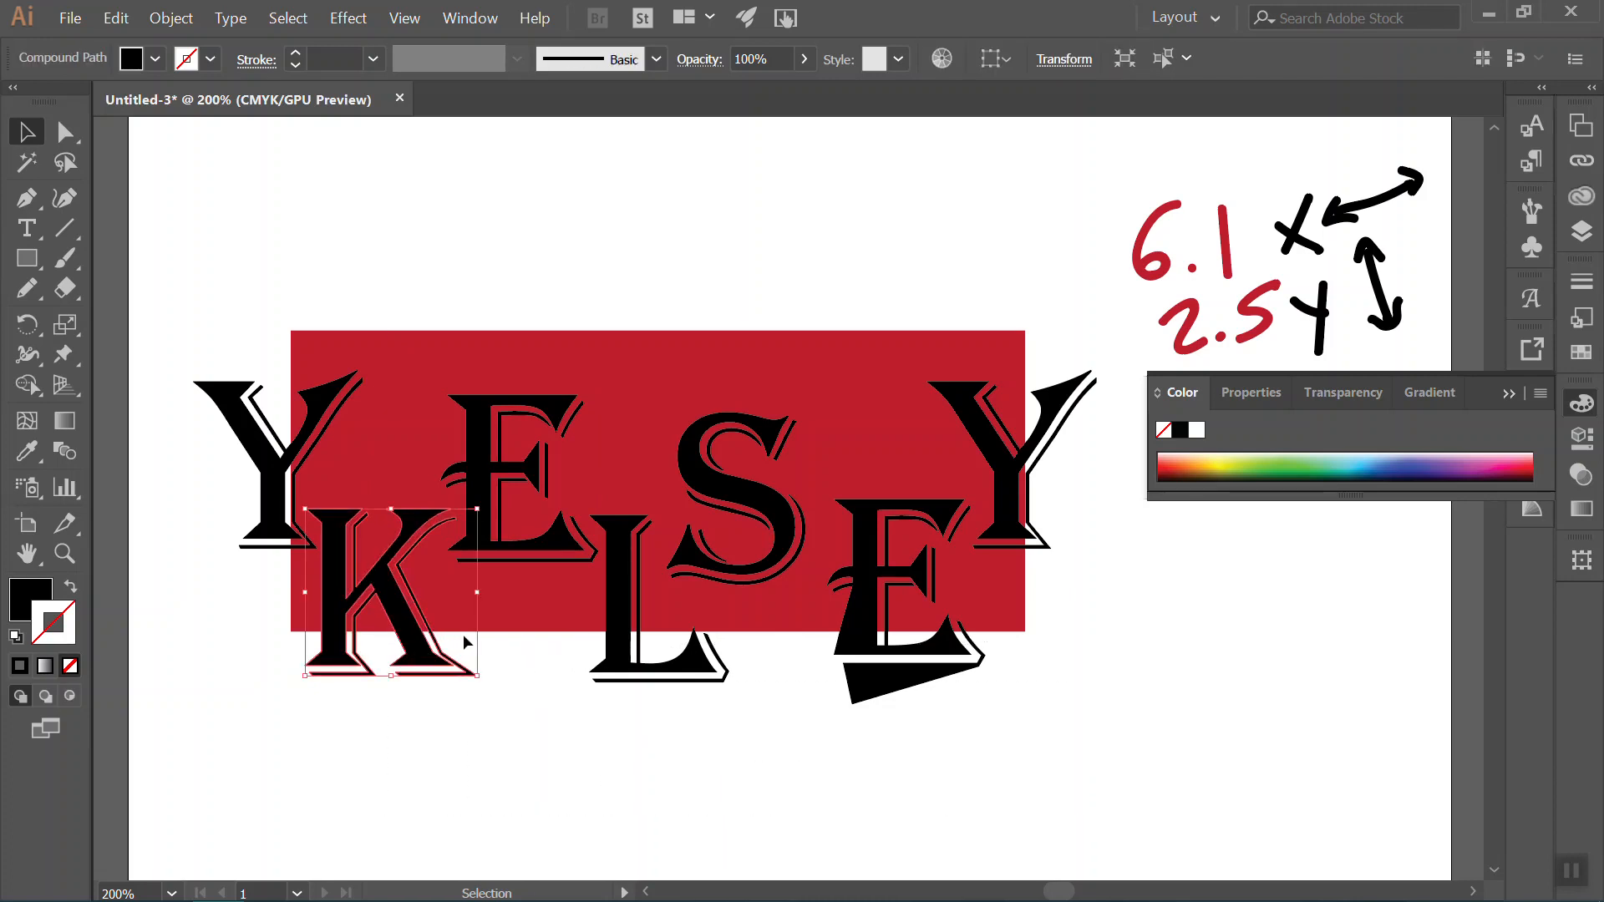
{"action": "left_click", "coordinate": [651, 664], "text": "shift"}
{"action": "left_click", "coordinate": [860, 660], "text": "shift"}
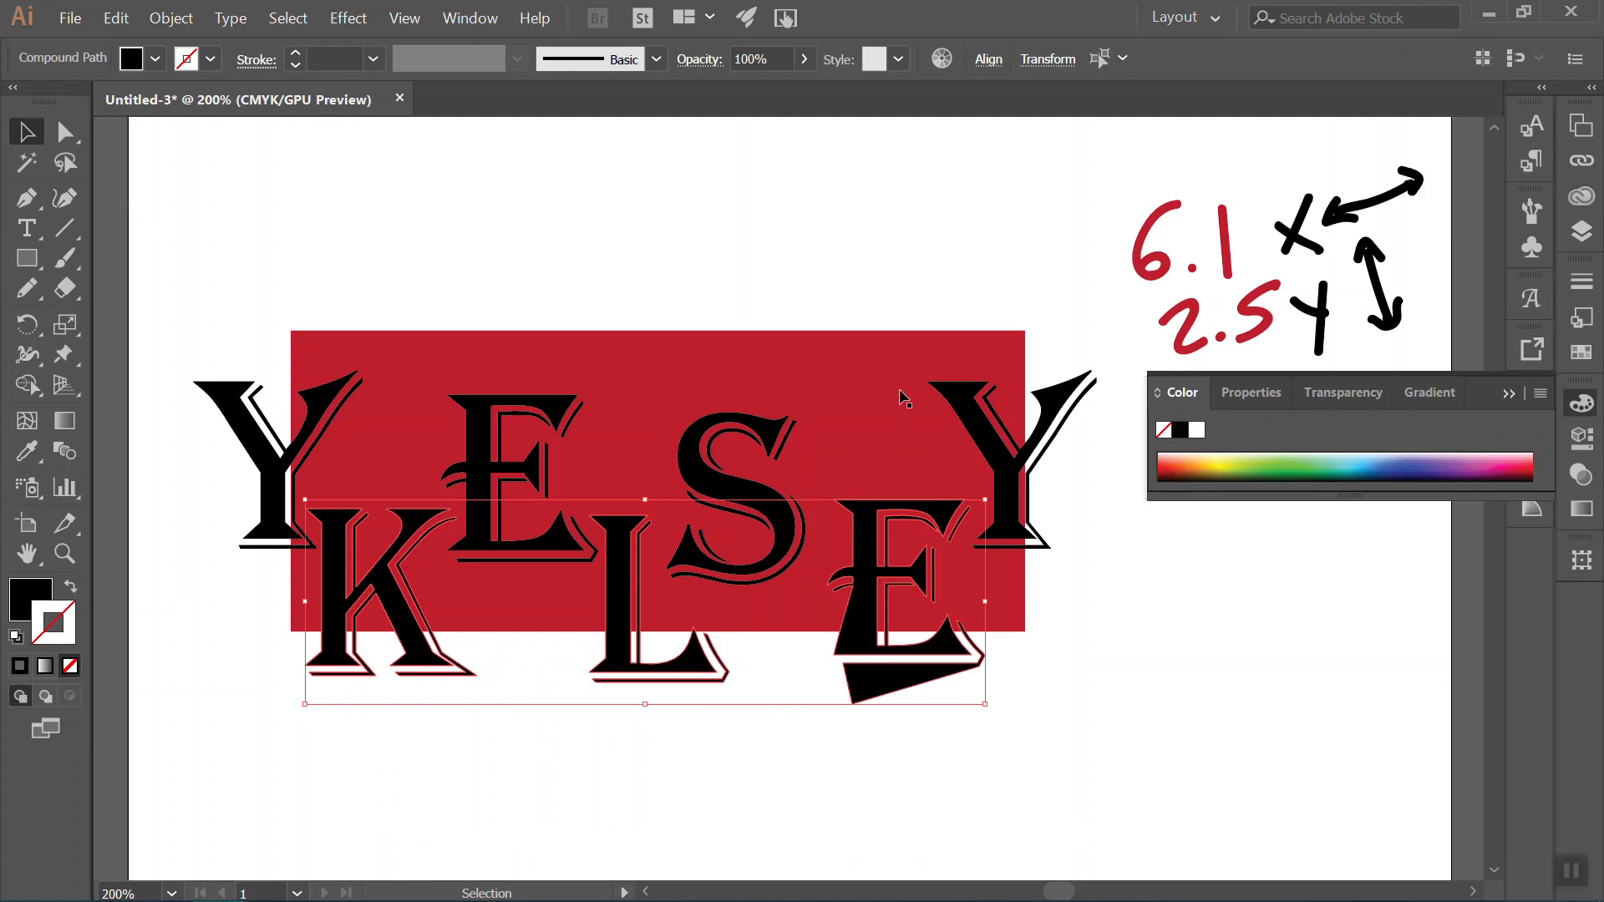
In the Object > Transform > Move dialog, set the Horizontal offset to 0 in.
{"action": "left_click", "coordinate": [171, 17]}
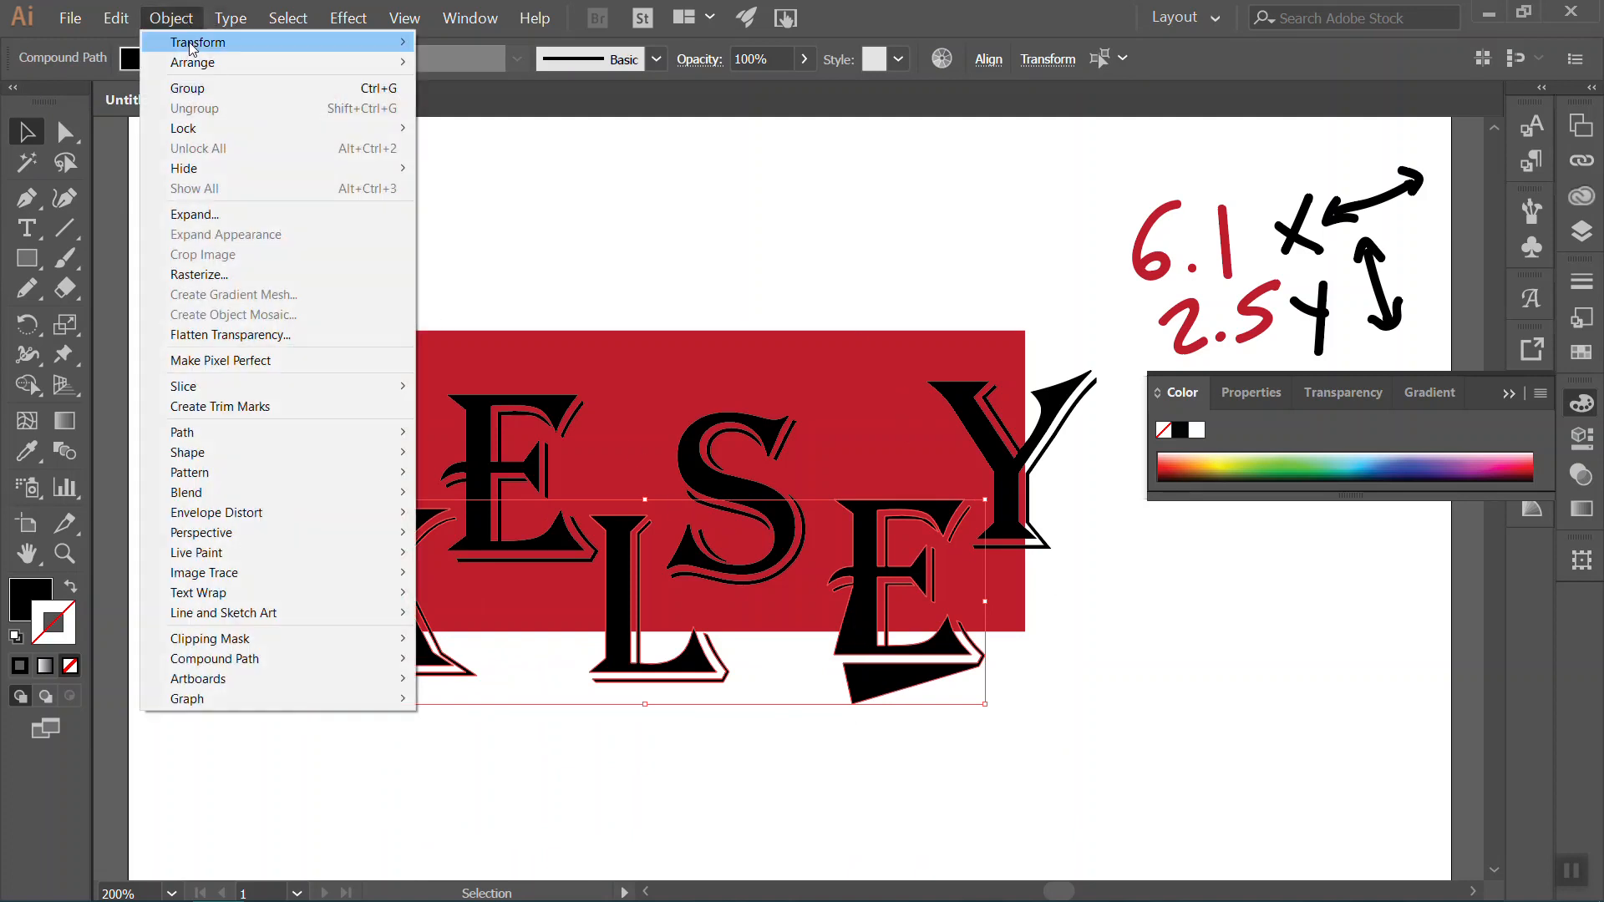
{"action": "mouse_move", "coordinate": [192, 47]}
{"action": "left_click", "coordinate": [618, 69]}
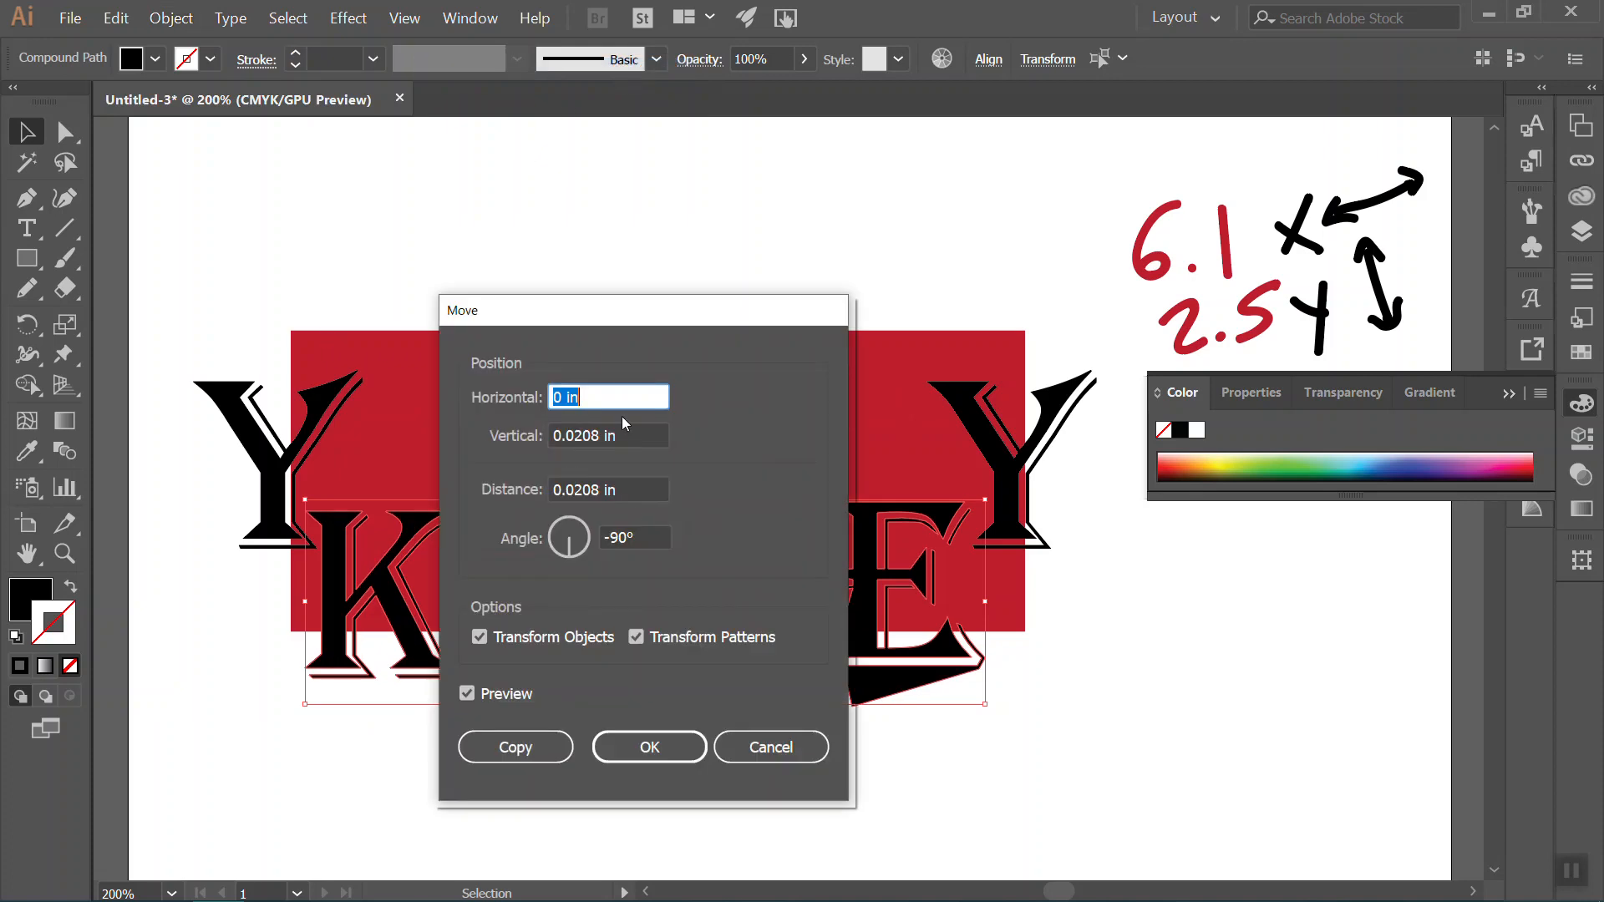
{"action": "key", "text": "Tab"}
{"action": "type", "text": "0"}
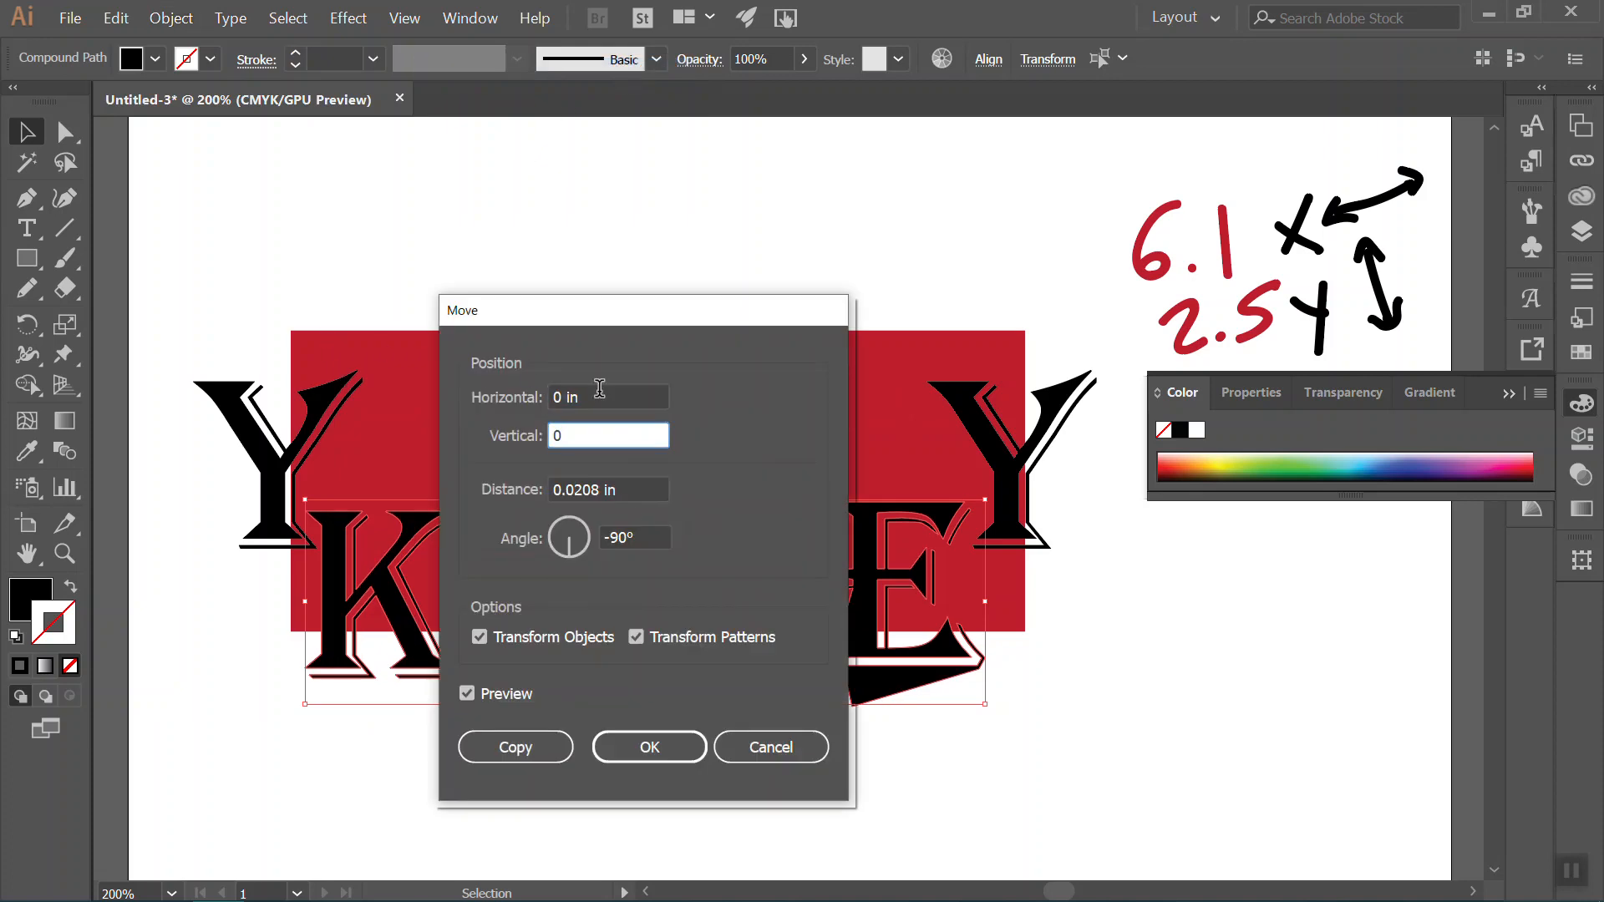
{"action": "left_click", "coordinate": [598, 391]}
{"action": "left_click_drag", "start_coordinate": [540, 315], "coordinate": [1083, 424]}
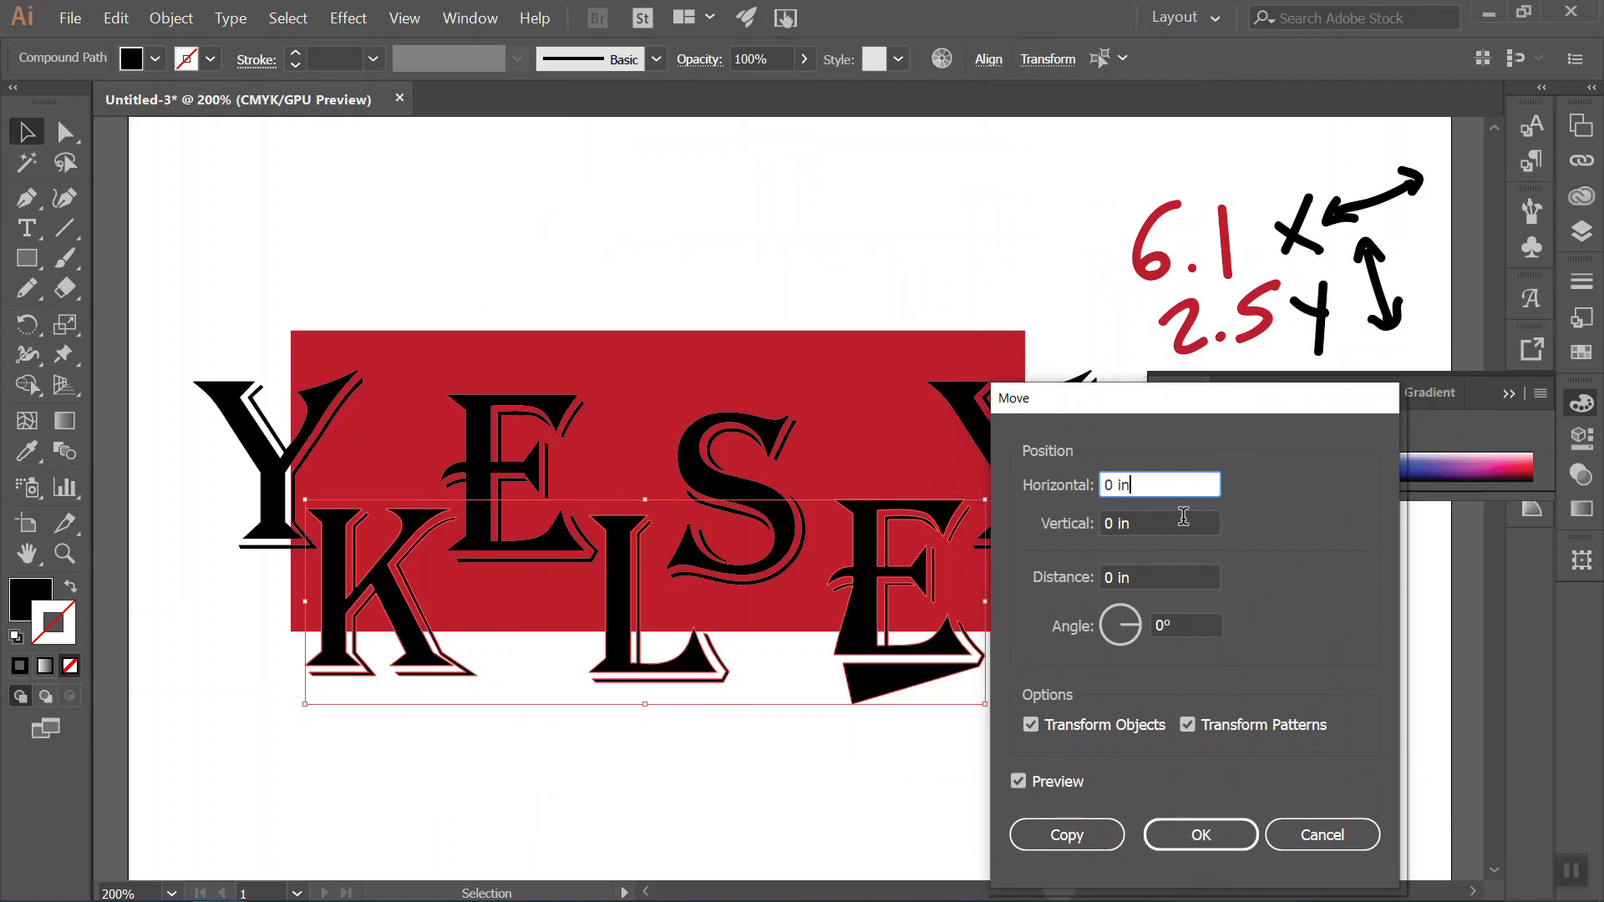
{"action": "double_click", "coordinate": [1111, 484]}
{"action": "type", "text": "2.5"}
{"action": "left_click", "coordinate": [1146, 522]}
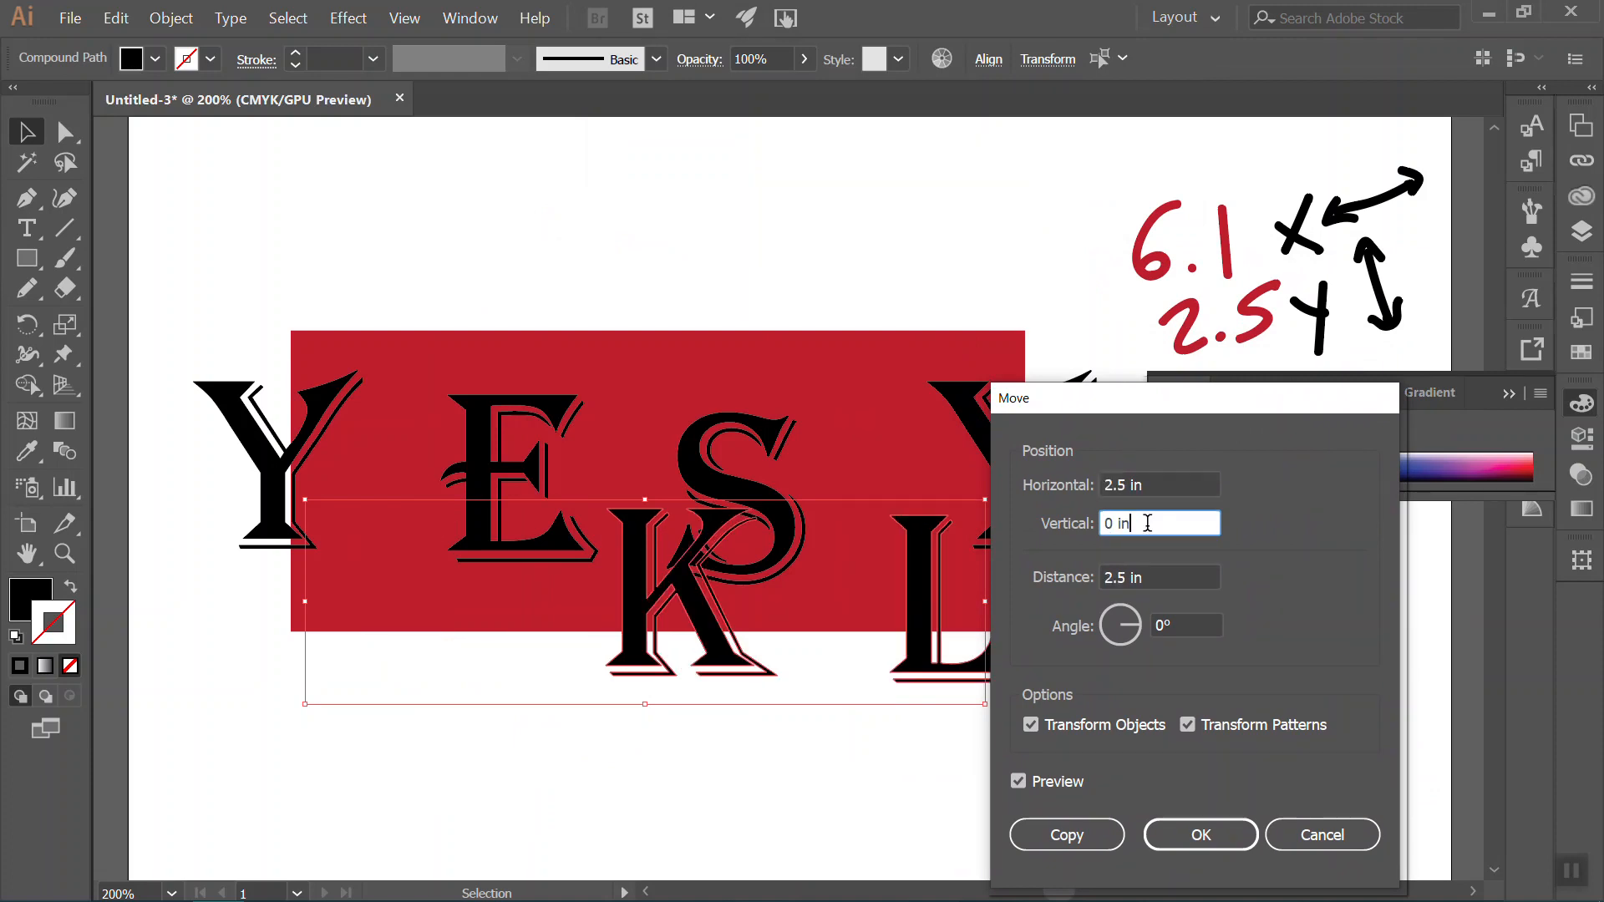
{"action": "key", "text": "shift+Tab"}
{"action": "type", "text": "0"}
{"action": "left_click", "coordinate": [1152, 525]}
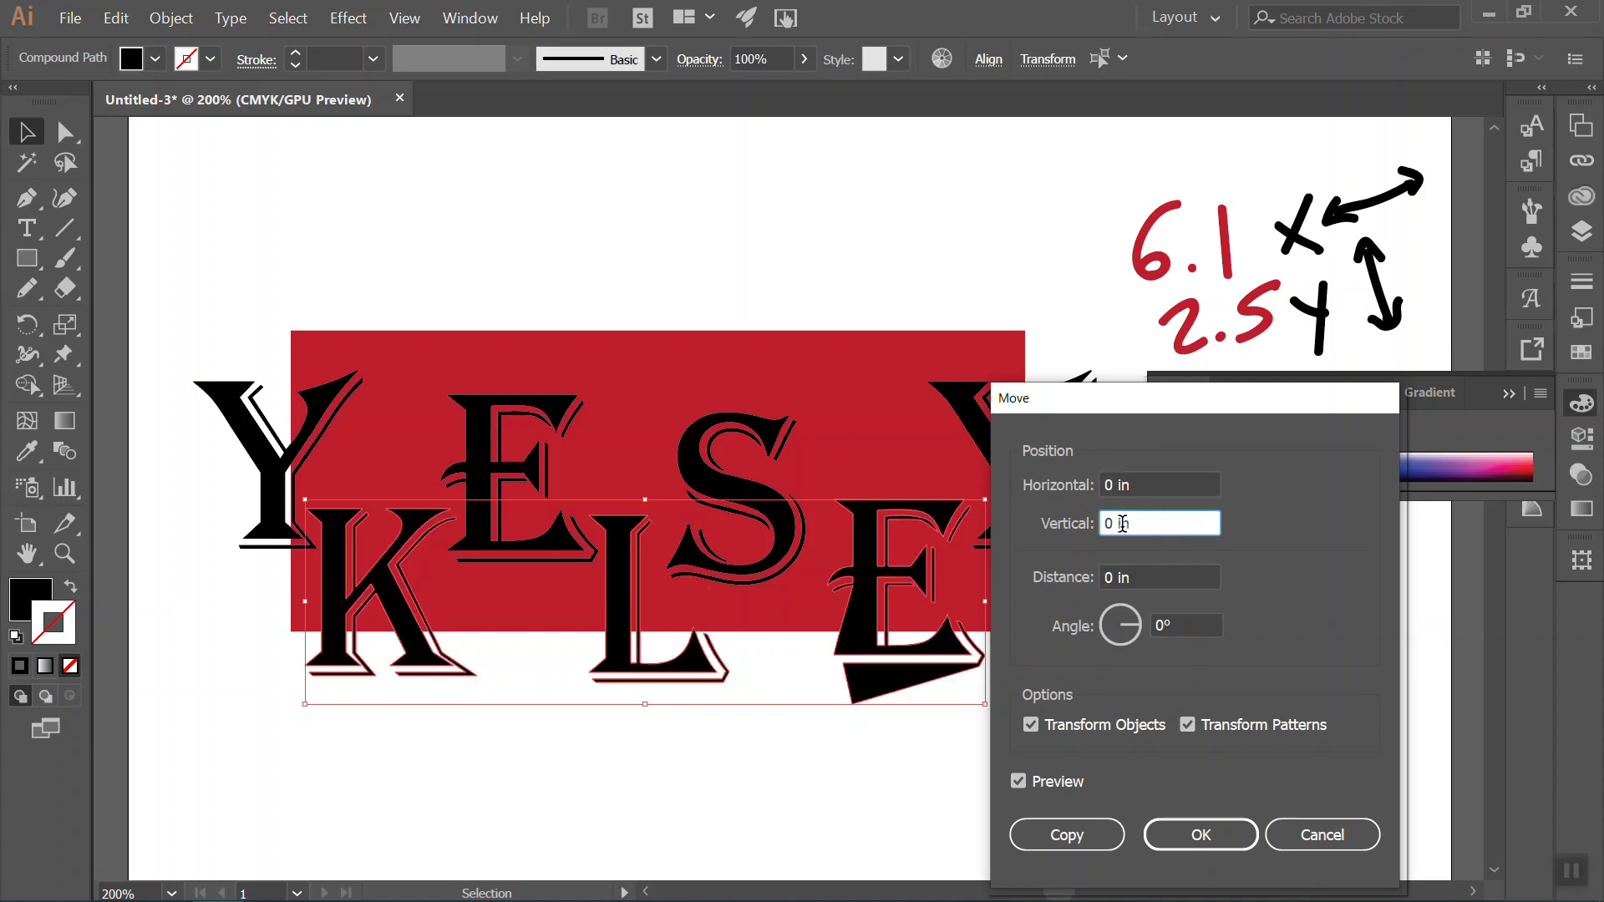
Set the Vertical offset to -2.5 in, make a copy of the letters, and deselect.
{"action": "left_click_drag", "start_coordinate": [1113, 522], "coordinate": [1091, 526]}
{"action": "type", "text": "2.5"}
{"action": "left_click", "coordinate": [1157, 486]}
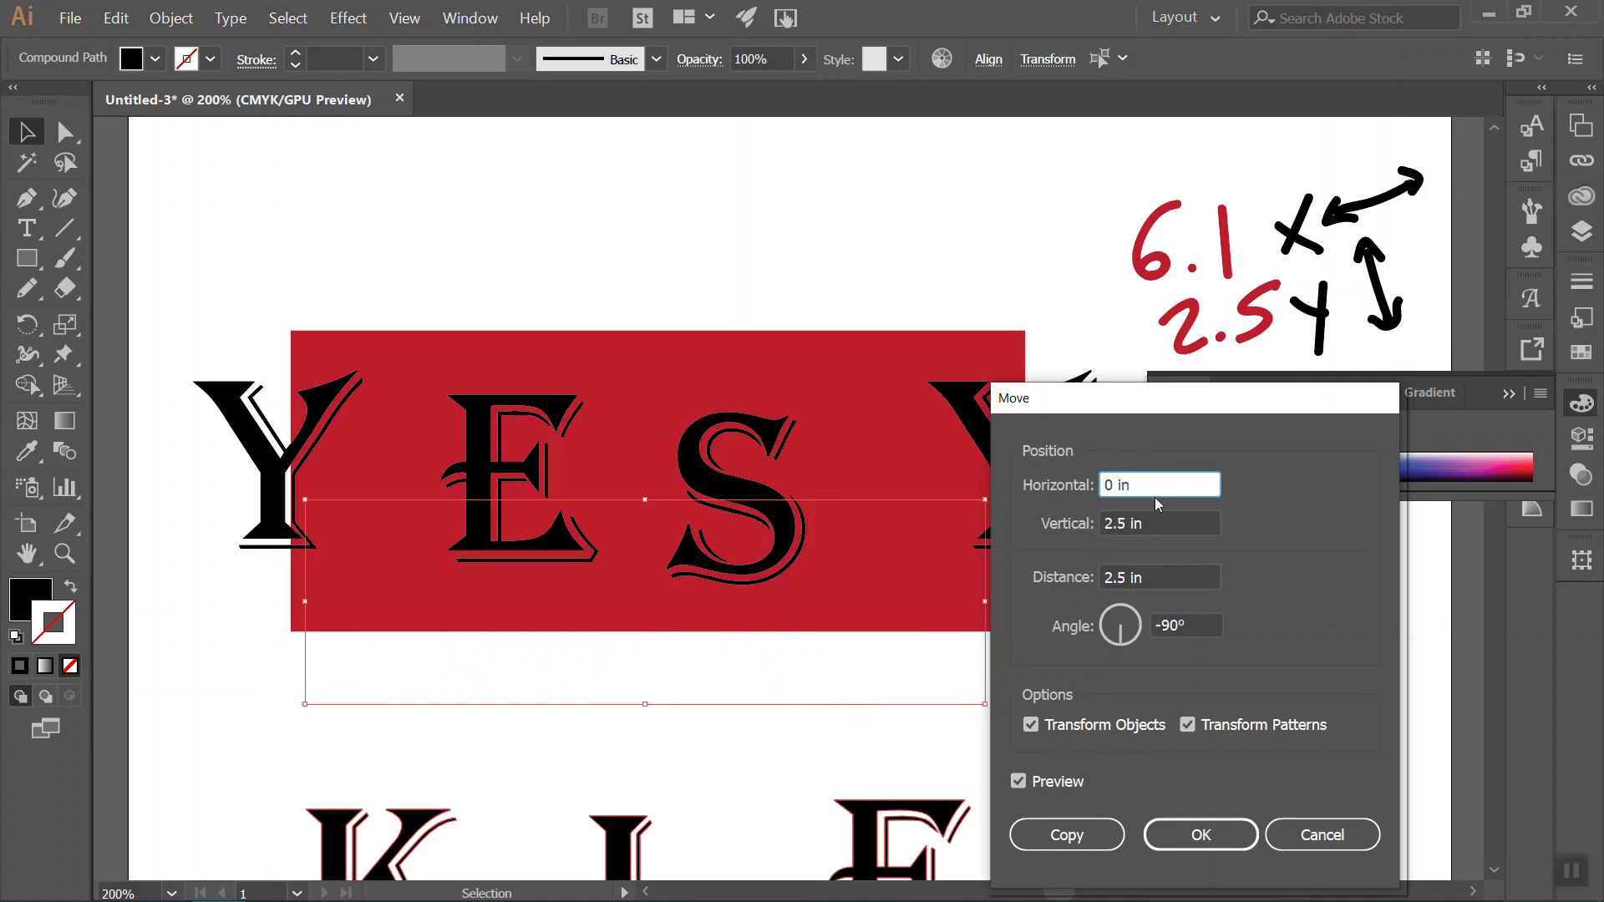
{"action": "left_click", "coordinate": [1129, 518]}
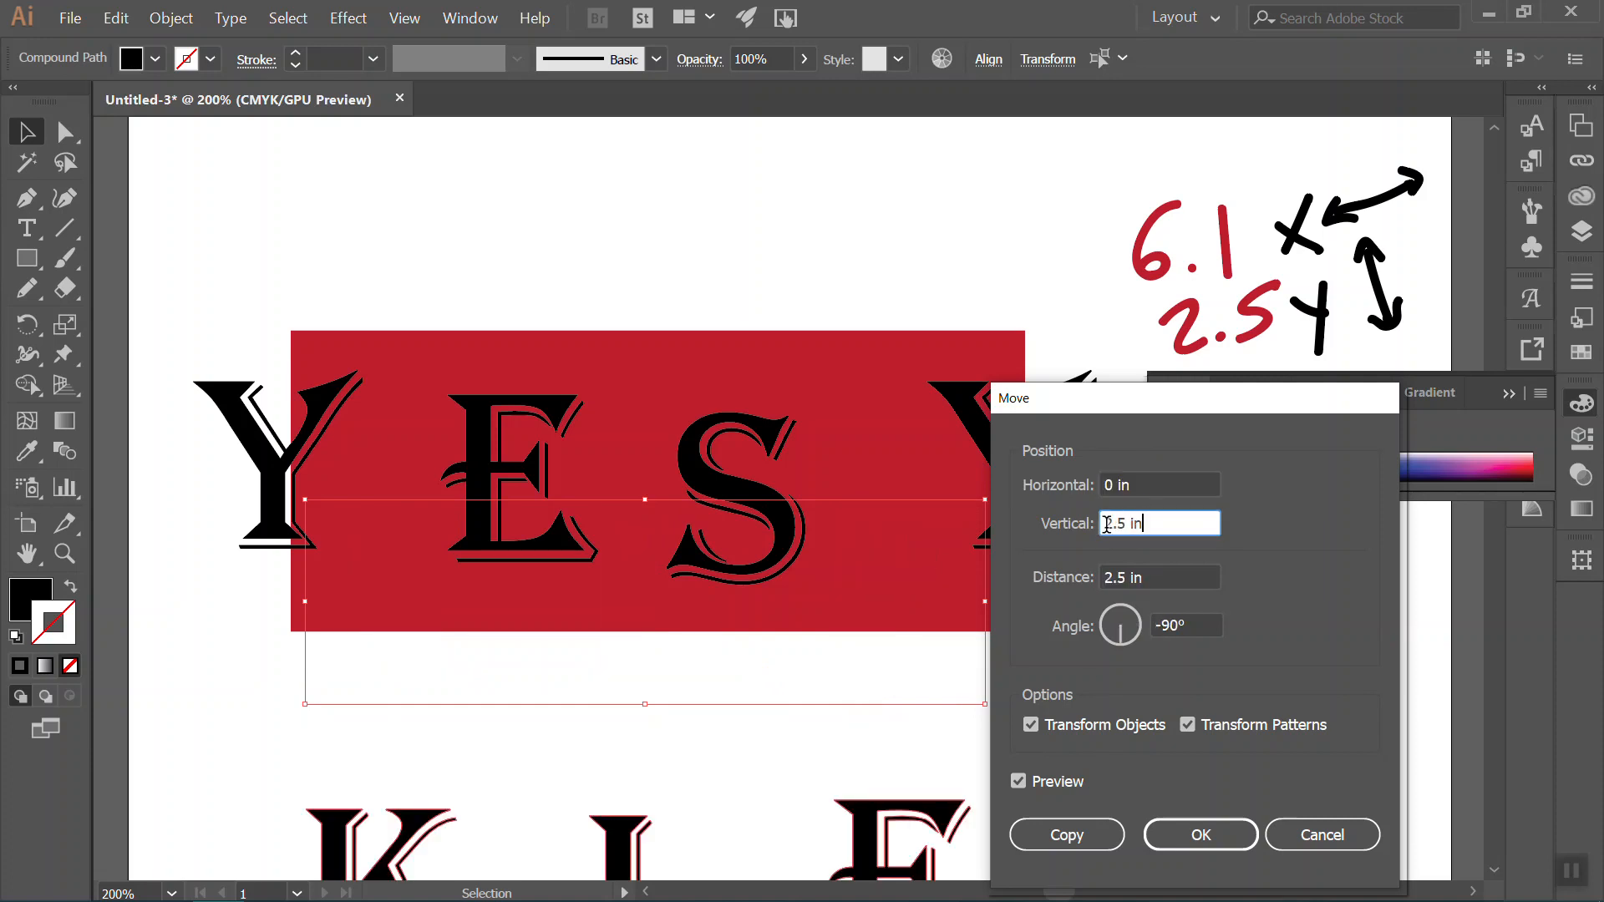
{"action": "type", "text": "-"}
{"action": "left_click", "coordinate": [1141, 485]}
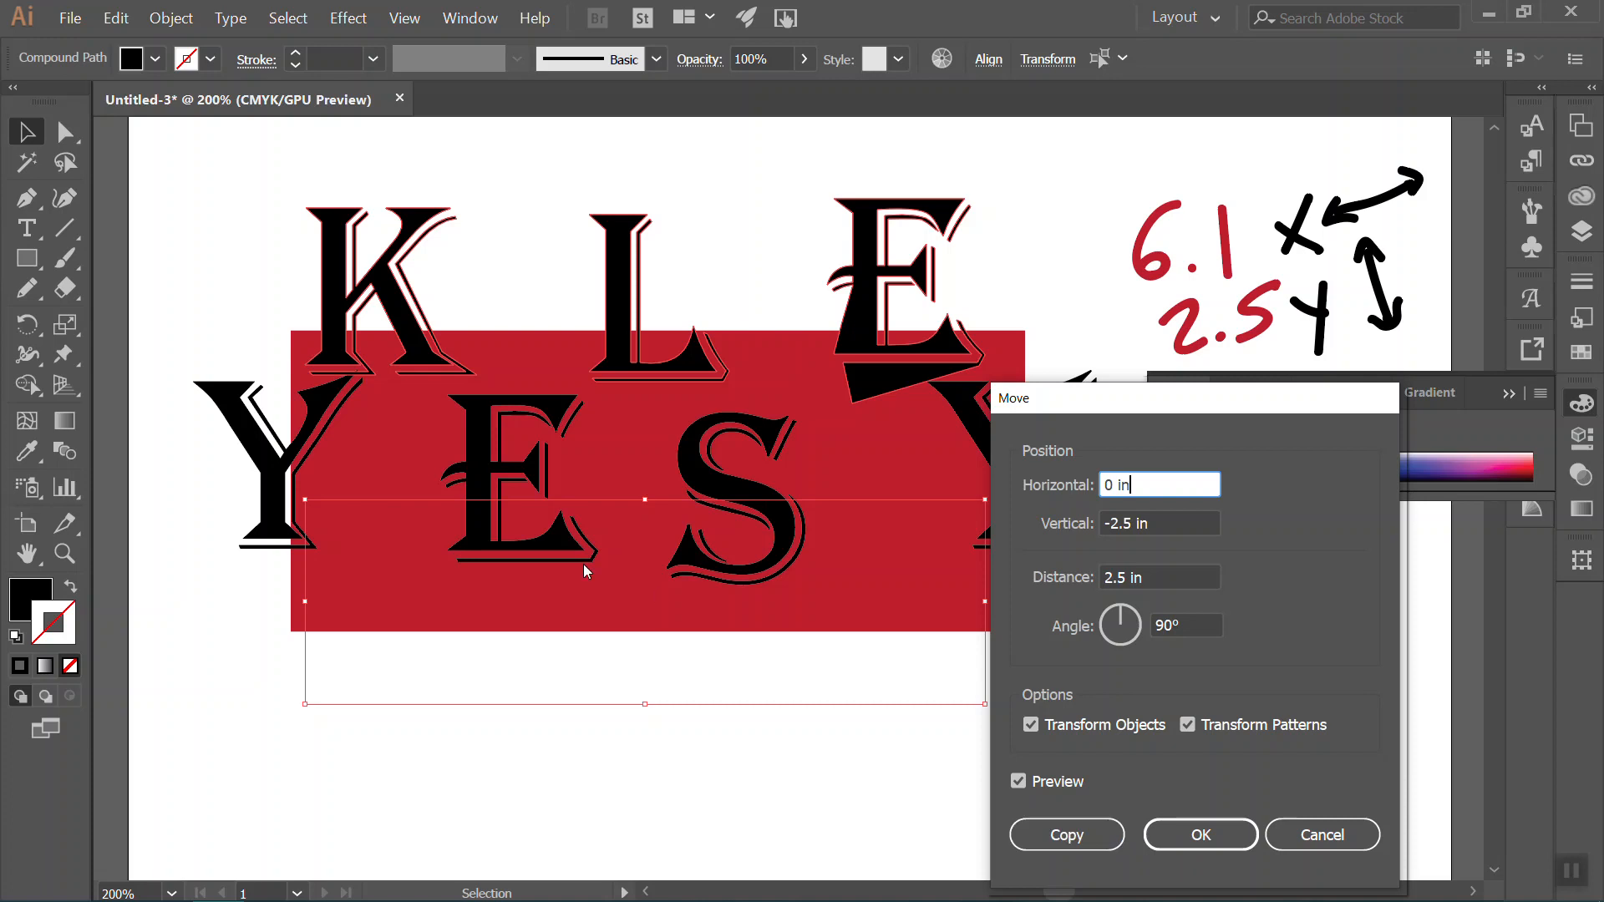
{"action": "left_click", "coordinate": [1085, 835]}
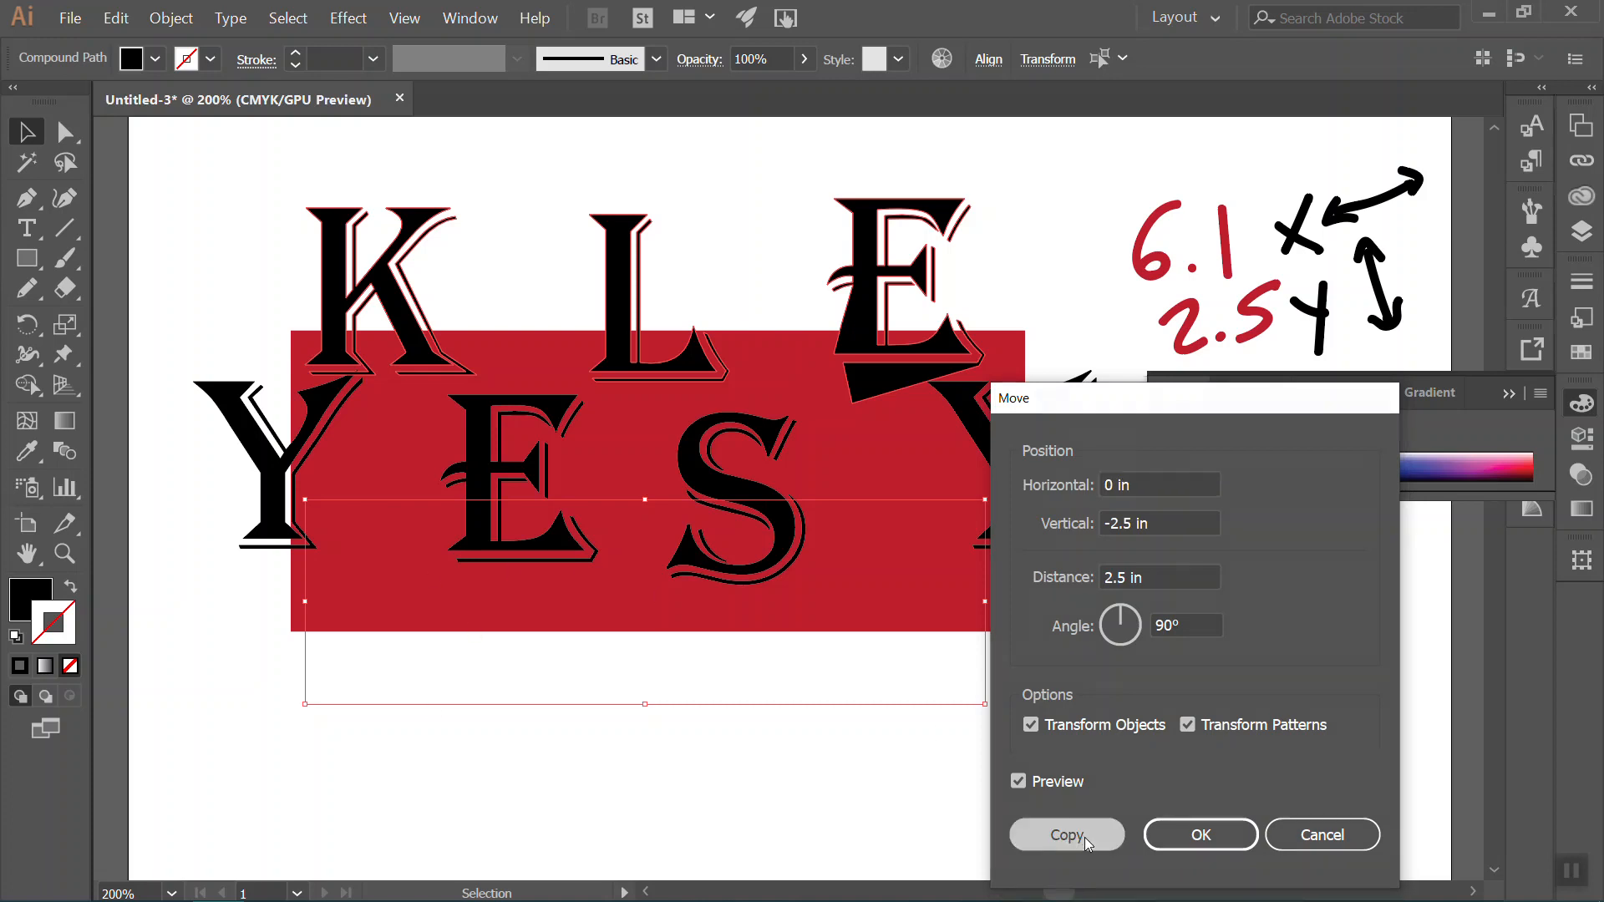
{"action": "left_click", "coordinate": [1061, 709]}
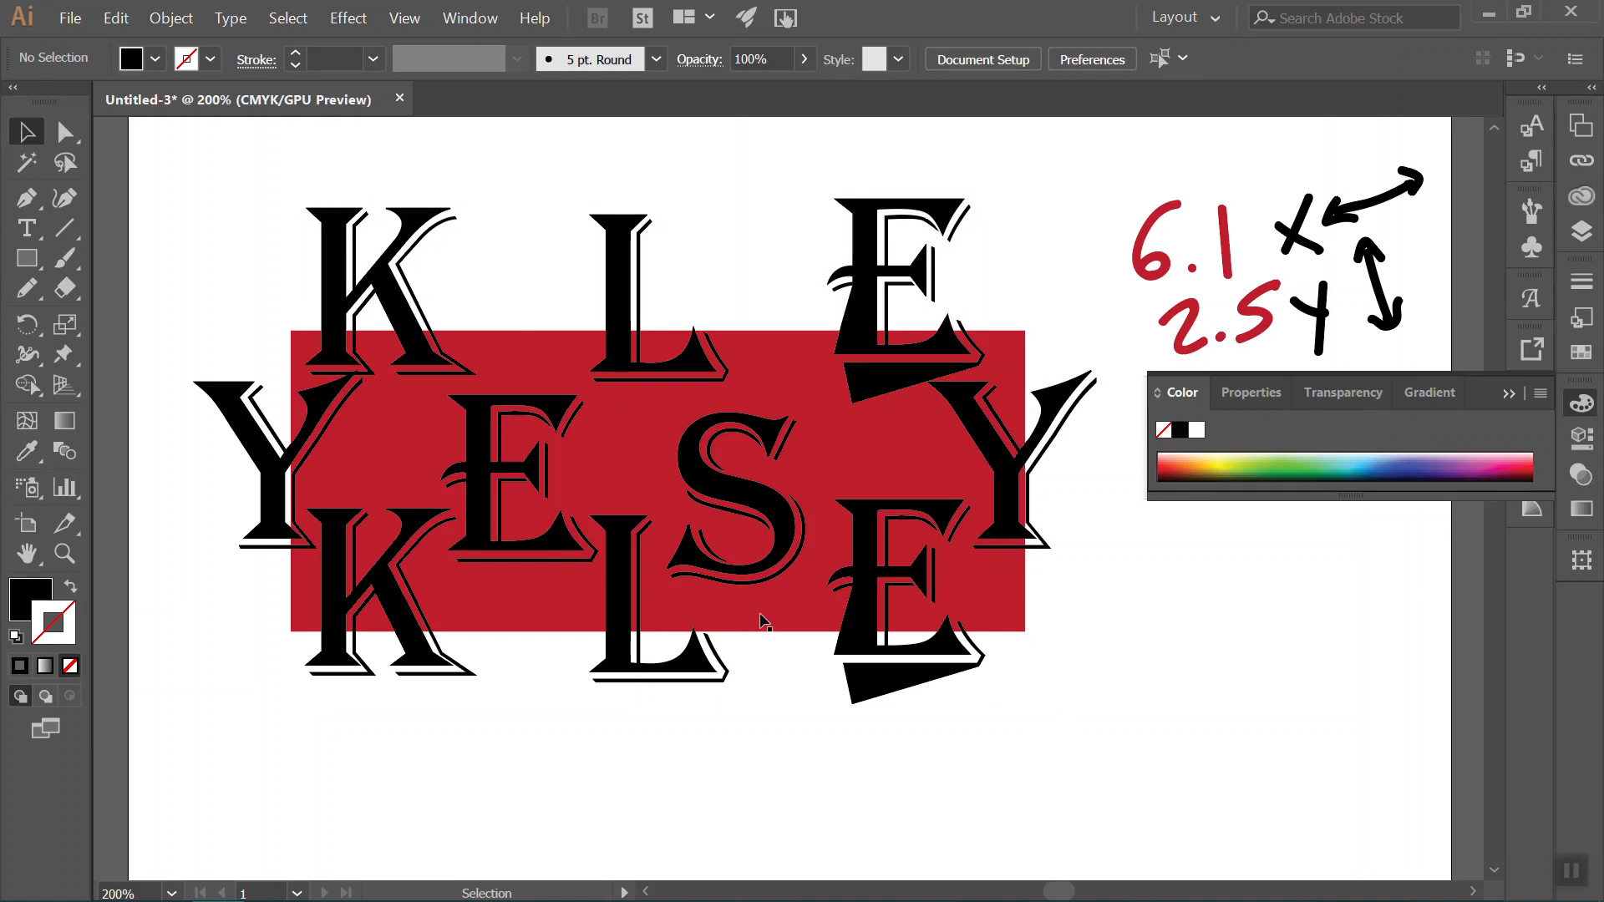
Drag the middle S slightly up and to the right.
{"action": "left_click", "coordinate": [775, 509]}
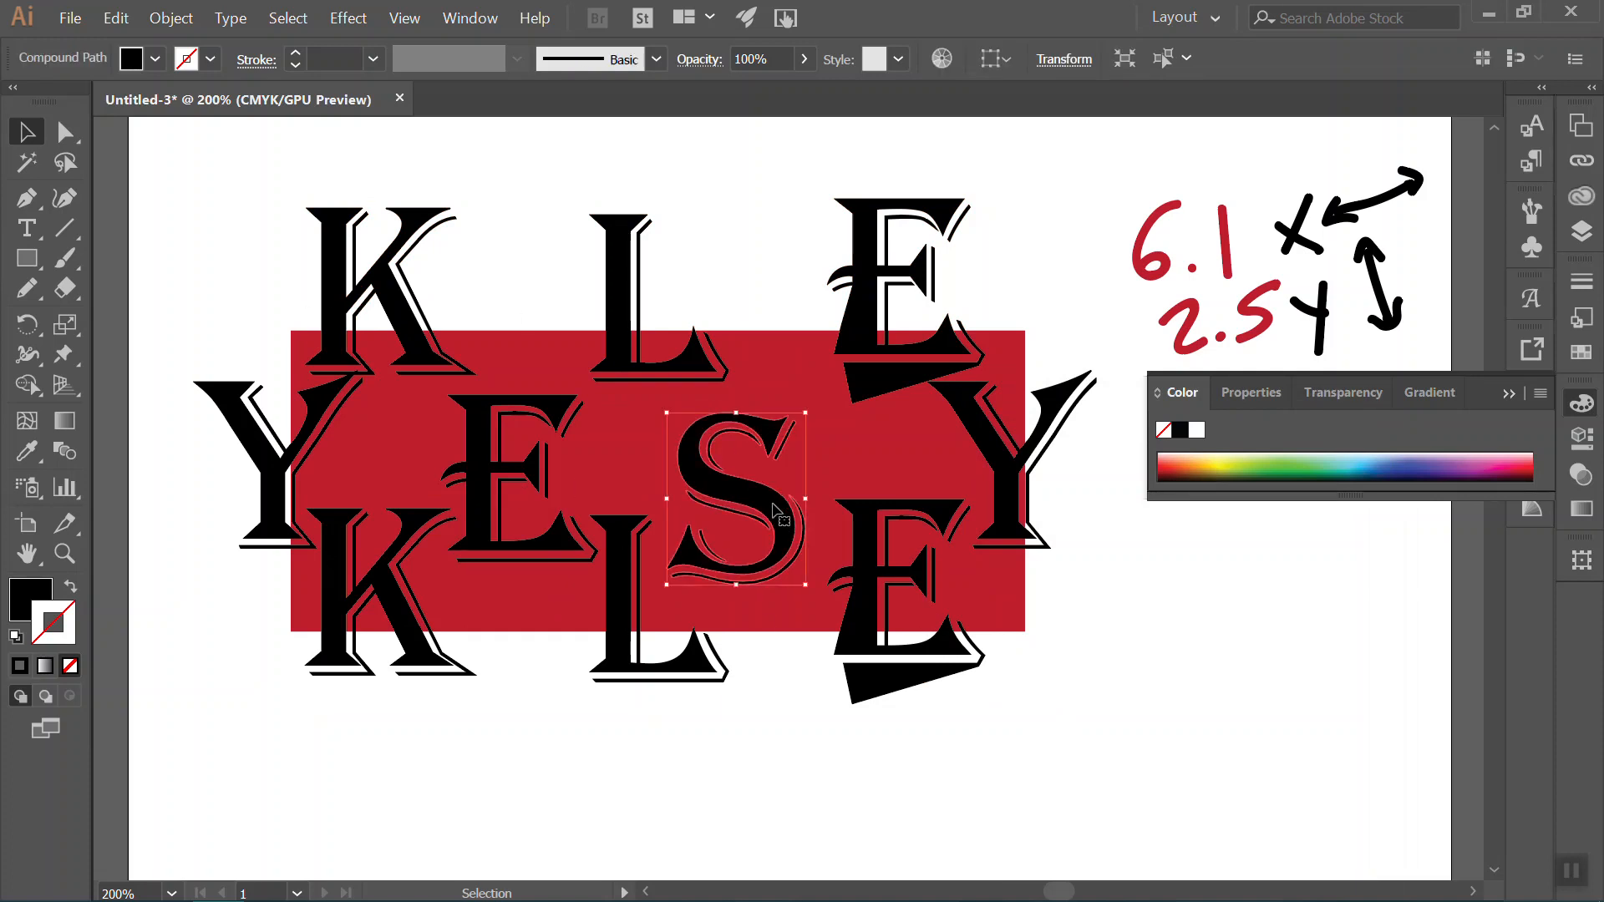
{"action": "left_click_drag", "start_coordinate": [776, 509], "coordinate": [791, 490]}
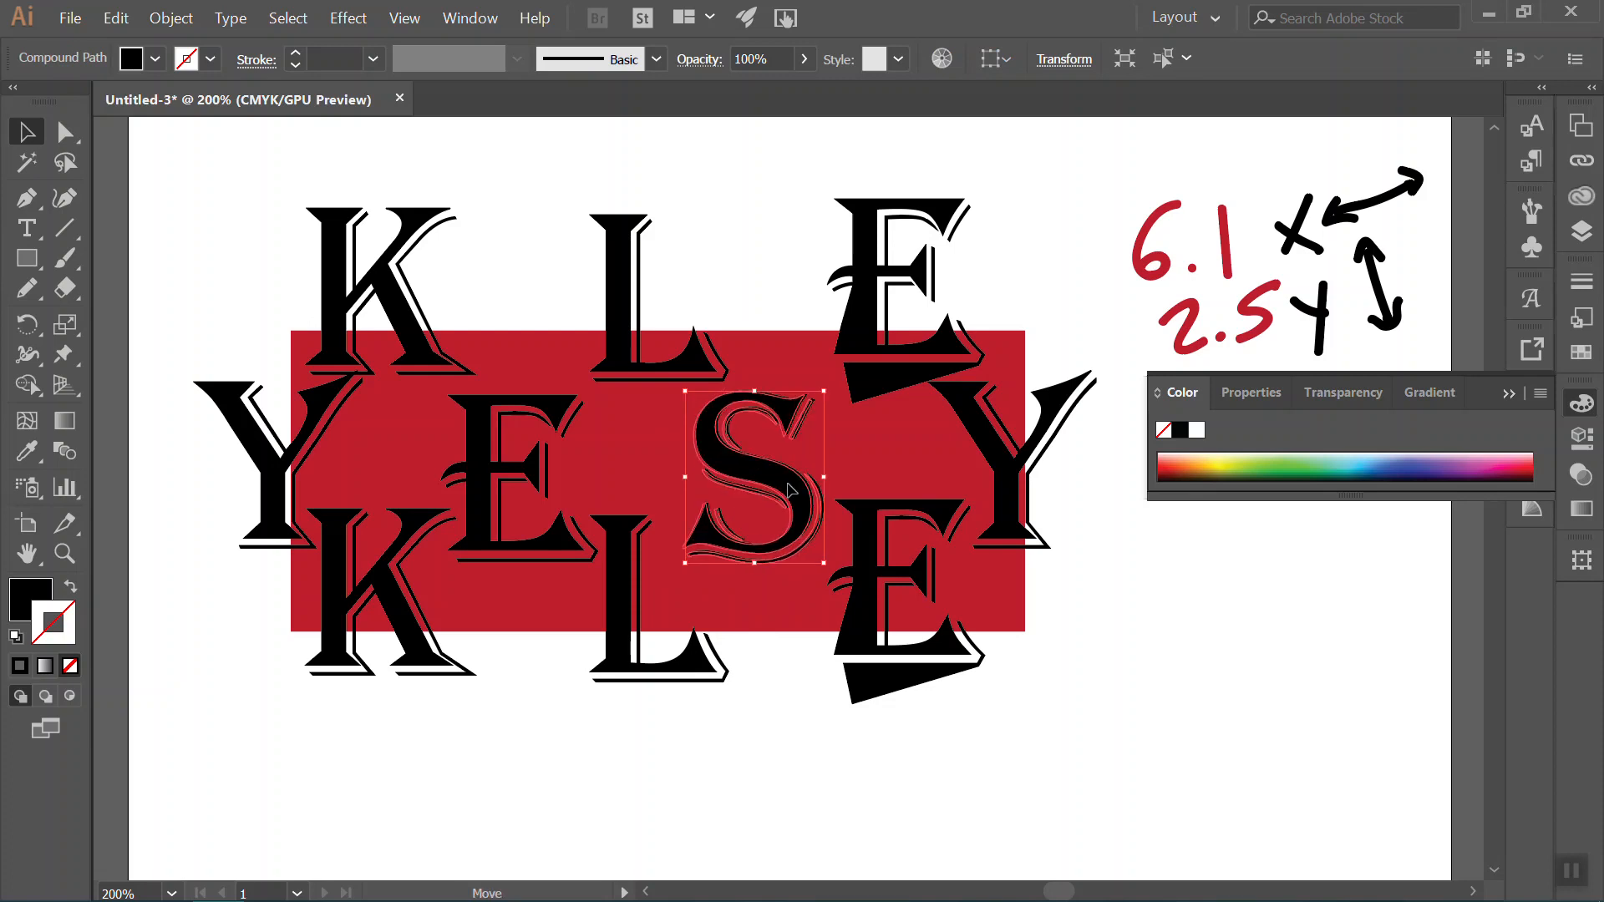
{"action": "left_click", "coordinate": [527, 472]}
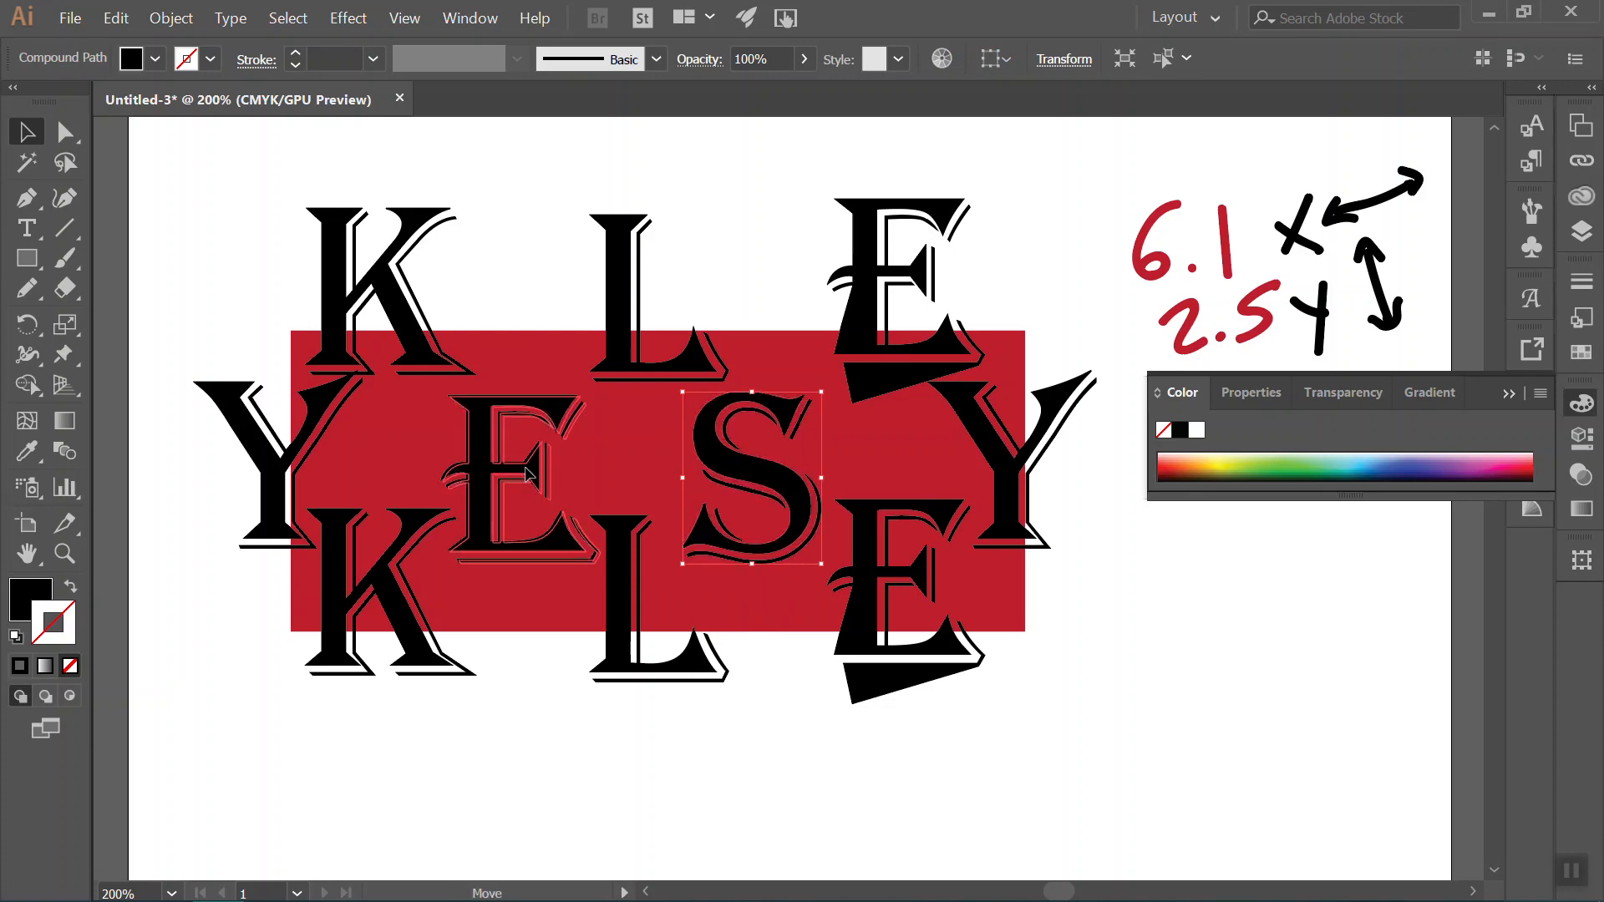
{"action": "left_click", "coordinate": [984, 789]}
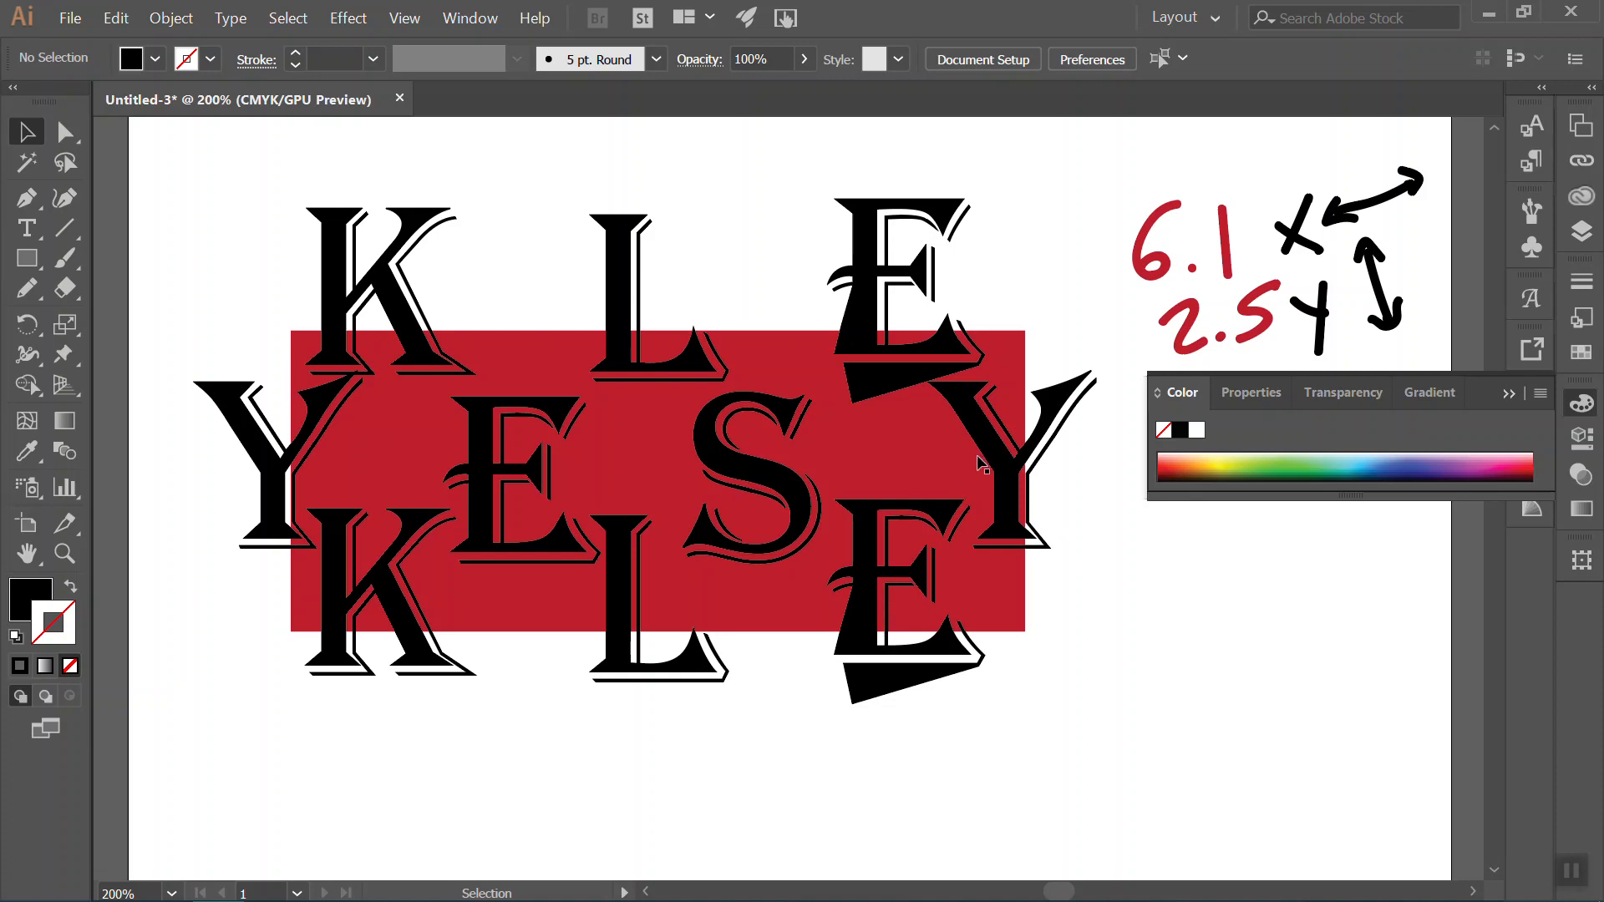
Nudge both Y letters down one arrow-key step, then marquee-select all the artwork.
{"action": "left_click", "coordinate": [324, 405]}
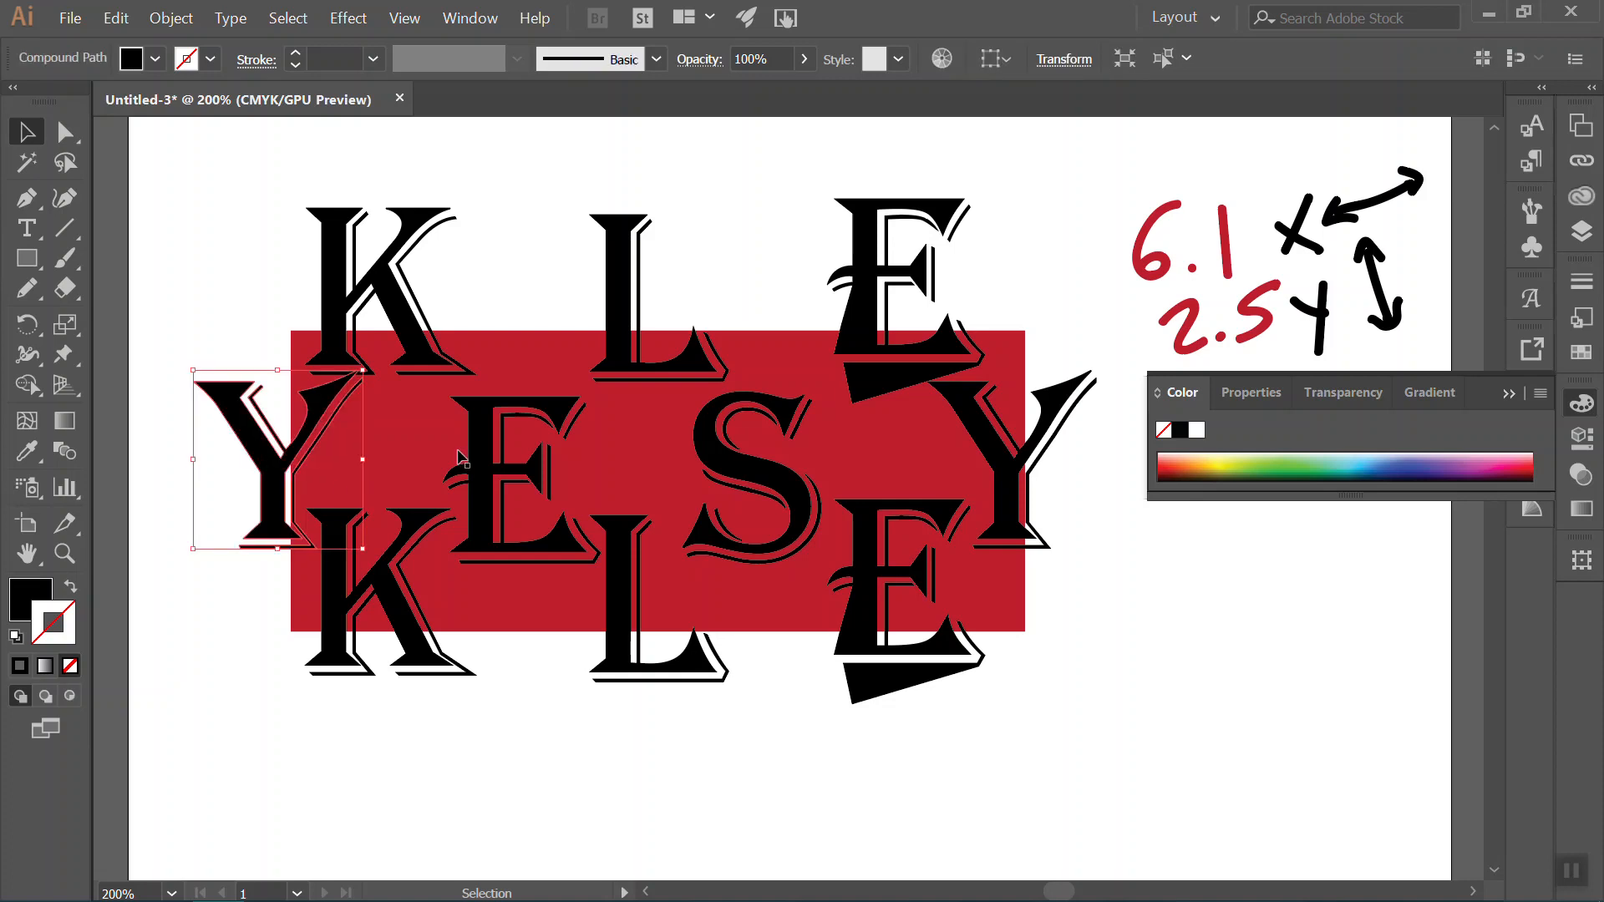
{"action": "left_click", "coordinate": [1009, 462], "text": "shift"}
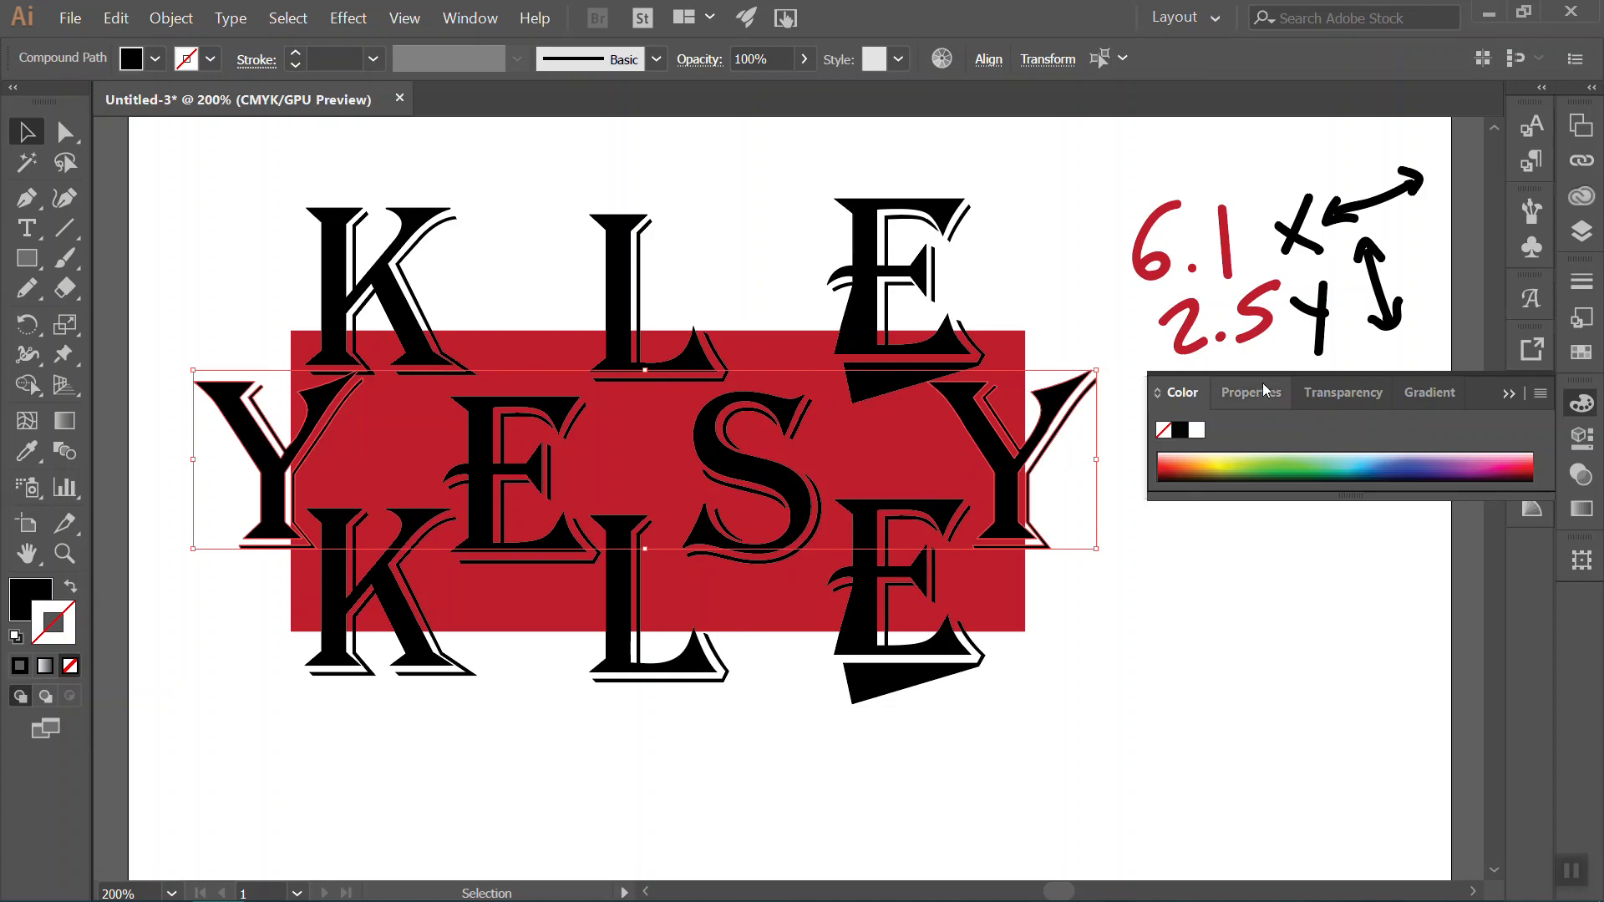
{"action": "key", "text": "Down"}
{"action": "key", "text": "Down"}
{"action": "key", "text": "Down"}
{"action": "key", "text": "Down"}
{"action": "key", "text": "Down"}
{"action": "key", "text": "Down"}
{"action": "key", "text": "Down"}
{"action": "key", "text": "Down"}
{"action": "key", "text": "Down"}
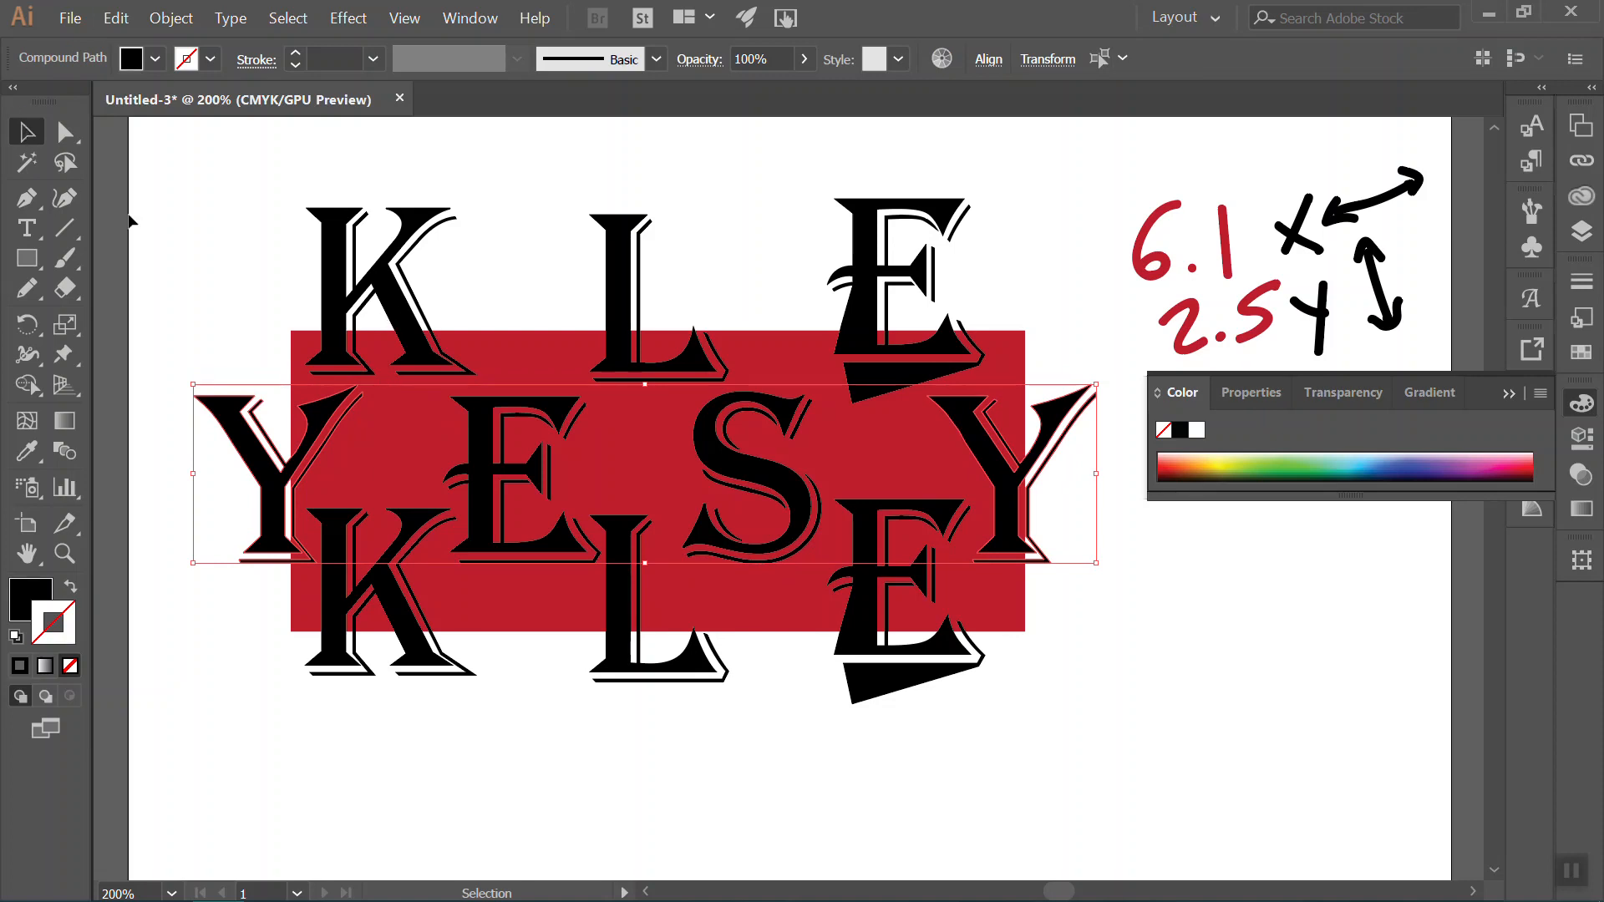
{"action": "left_click", "coordinate": [202, 237]}
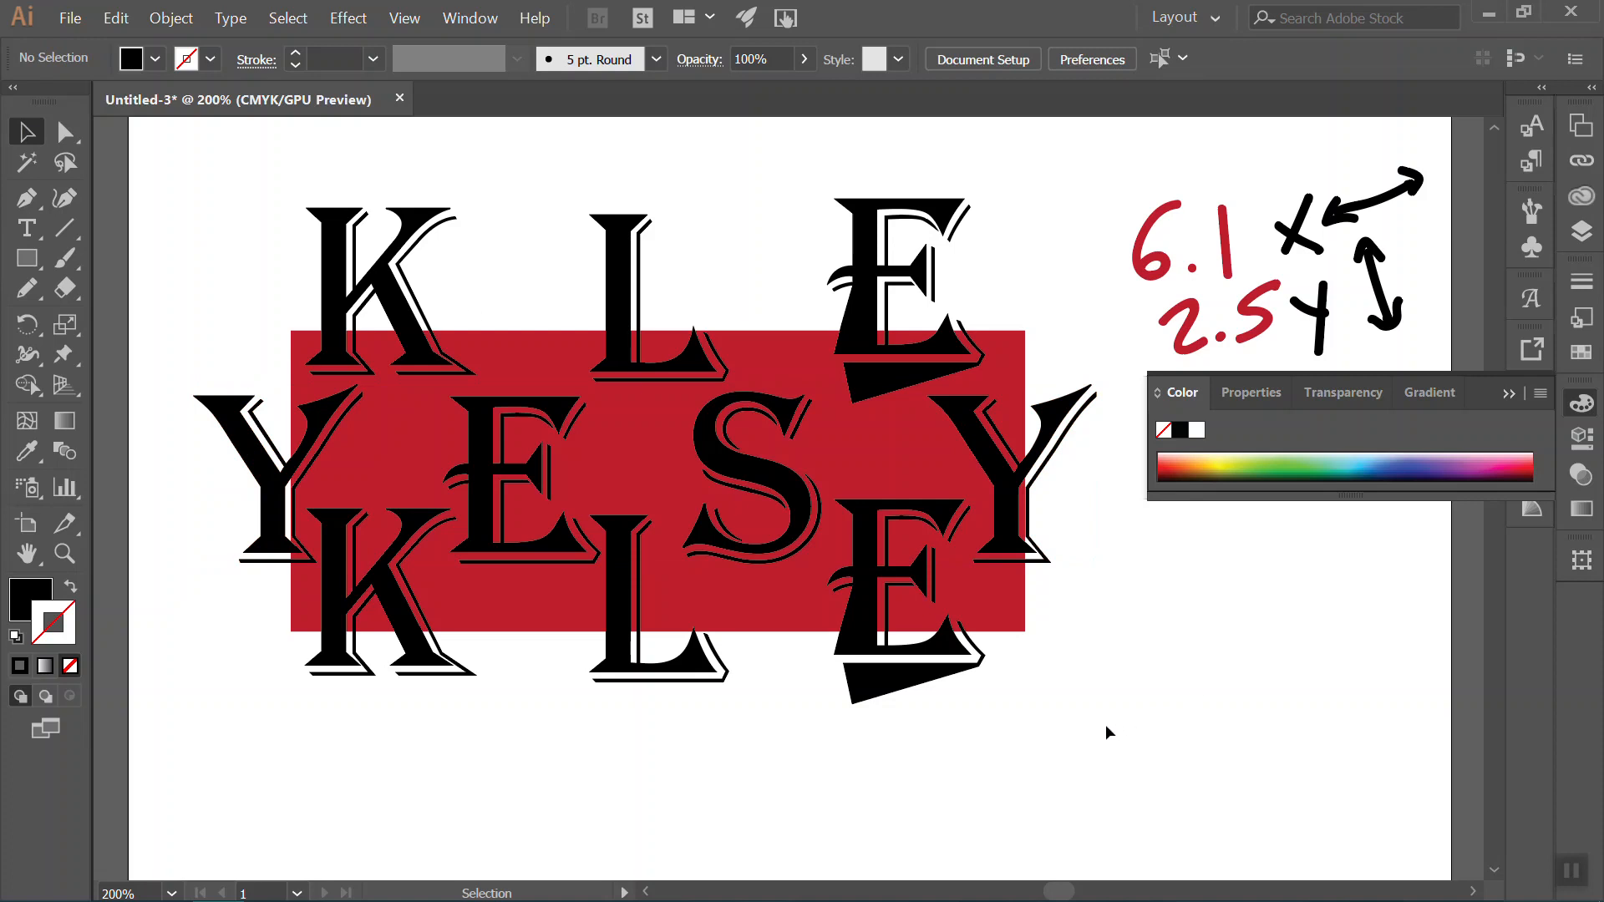
{"action": "left_click_drag", "start_coordinate": [1053, 737], "coordinate": [179, 208]}
Make a pattern from the KELSEY artwork, preview the tiles zoomed out, then cancel pattern editing.
{"action": "left_click", "coordinate": [160, 16]}
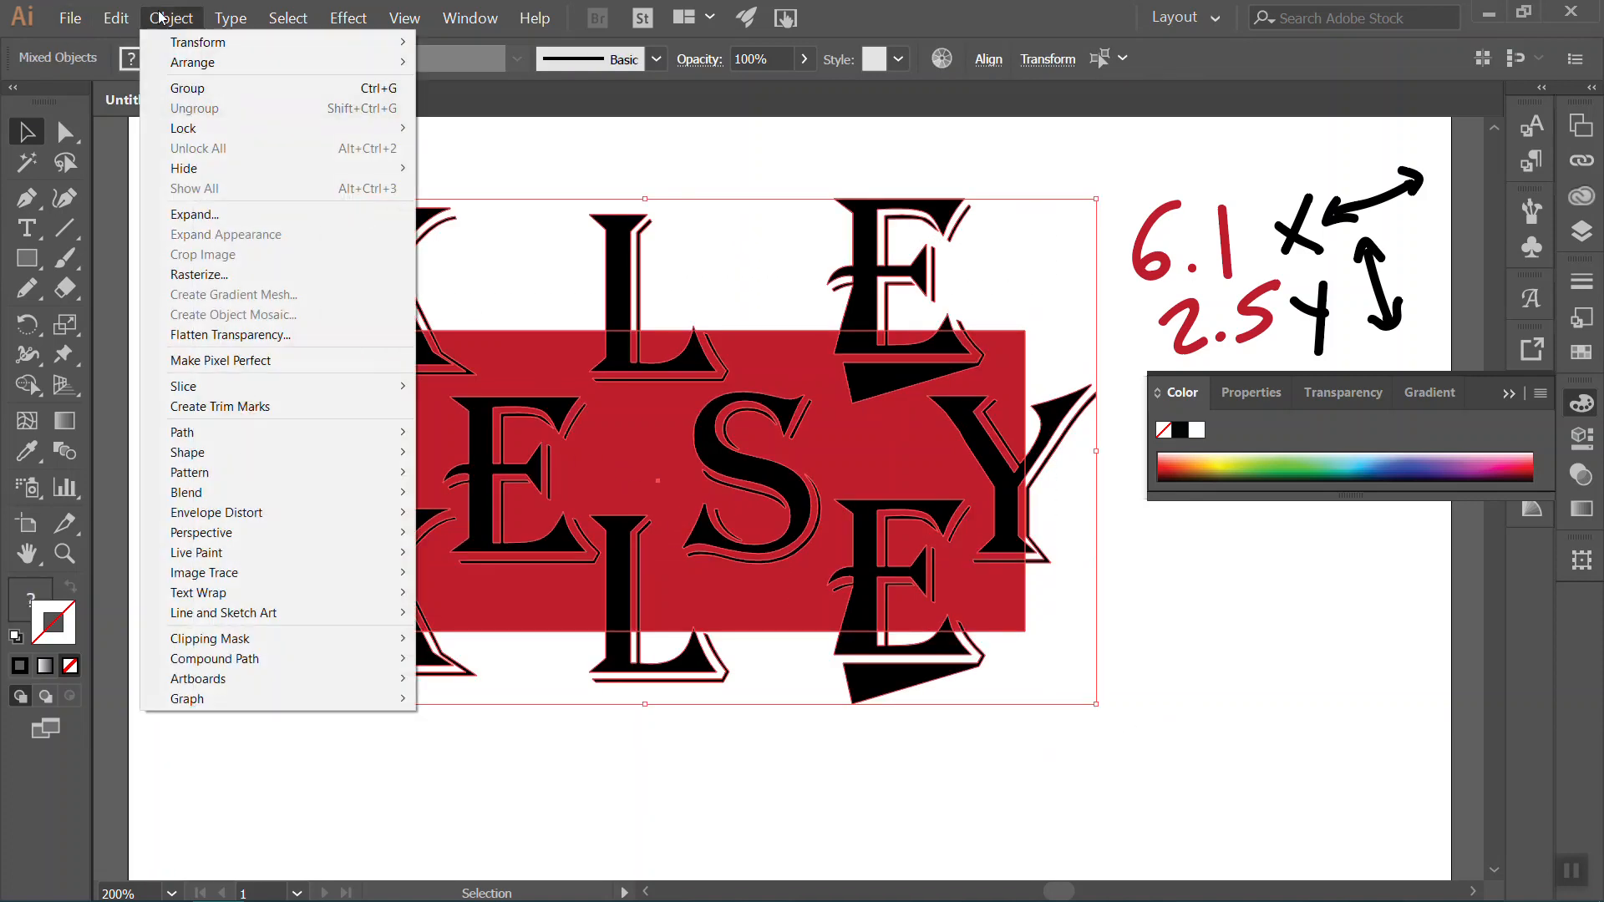
{"action": "mouse_move", "coordinate": [308, 644]}
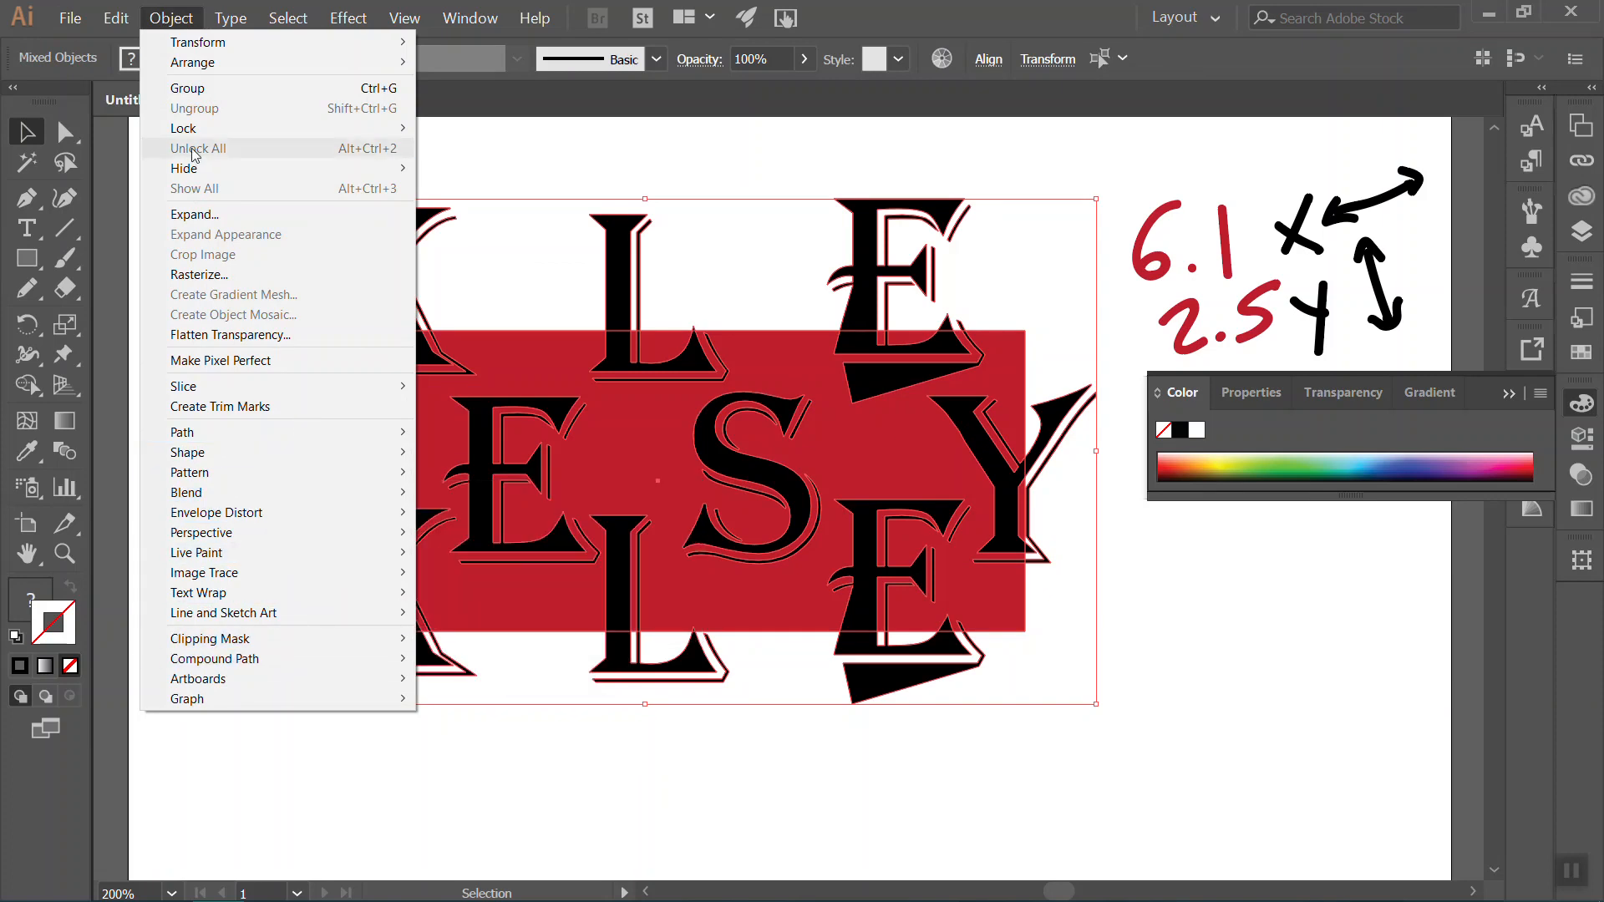
{"action": "mouse_move", "coordinate": [315, 475]}
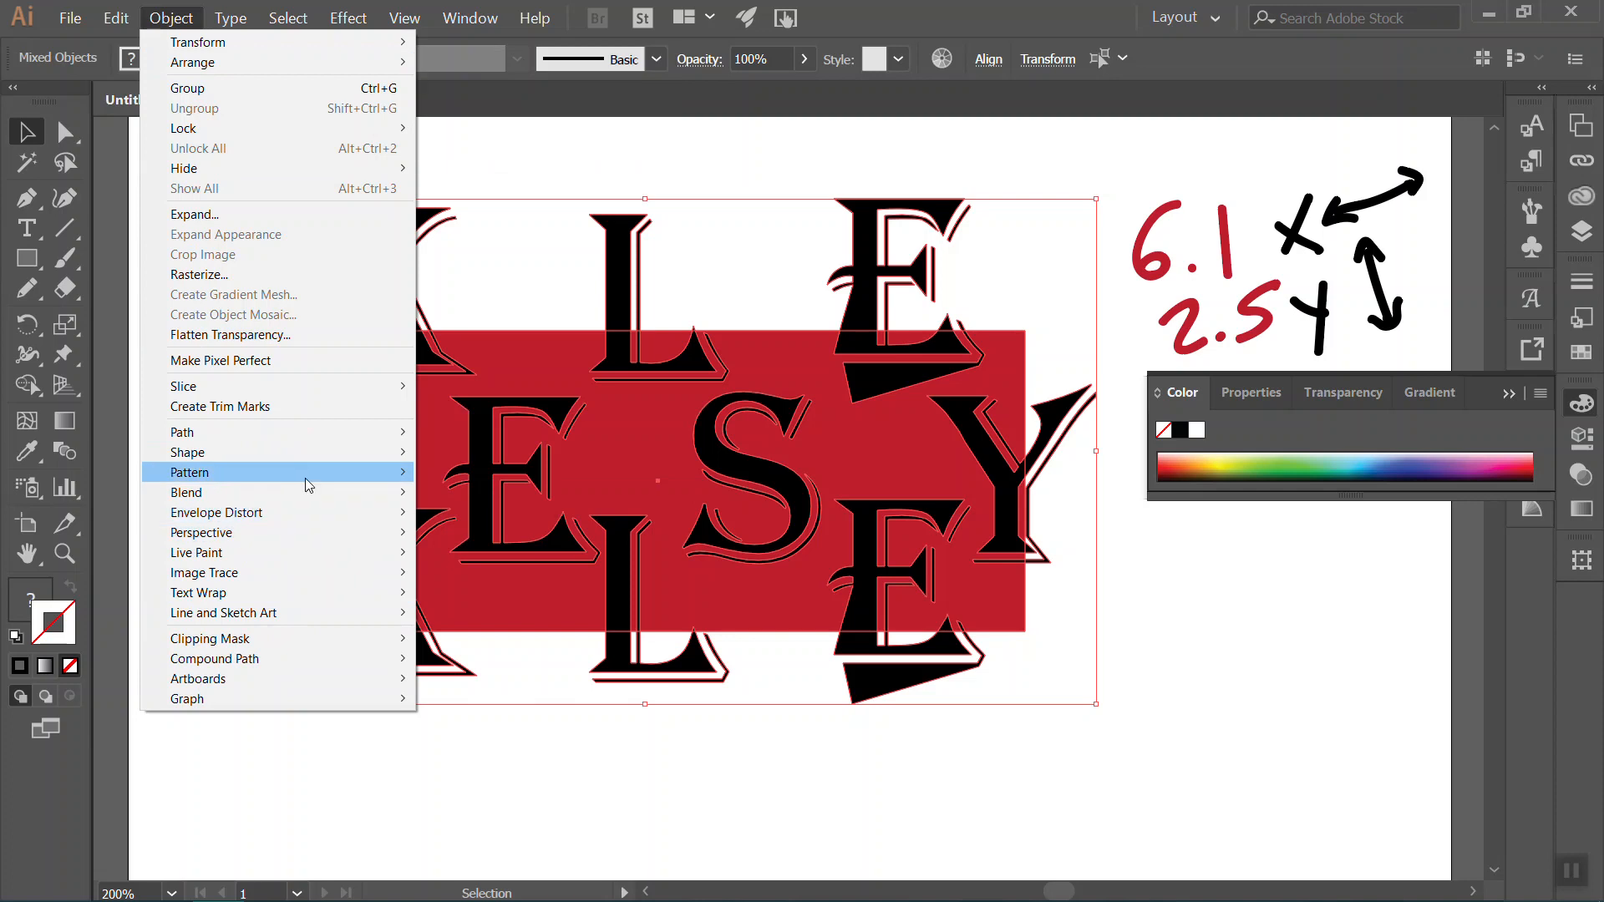
{"action": "left_click", "coordinate": [476, 473]}
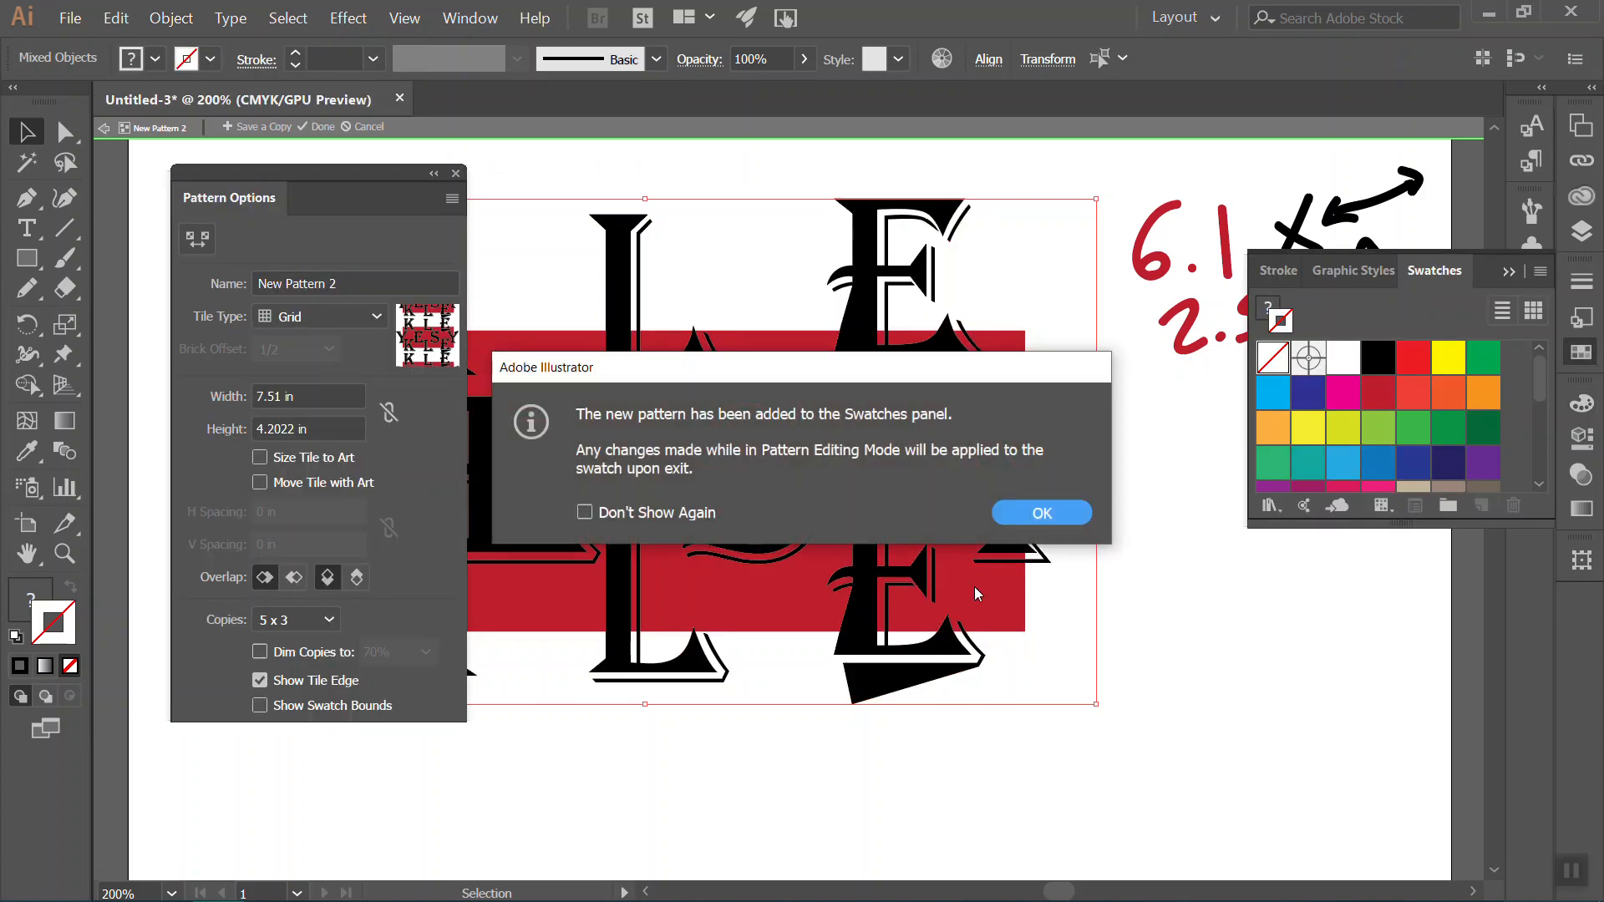
{"action": "left_click", "coordinate": [1041, 514]}
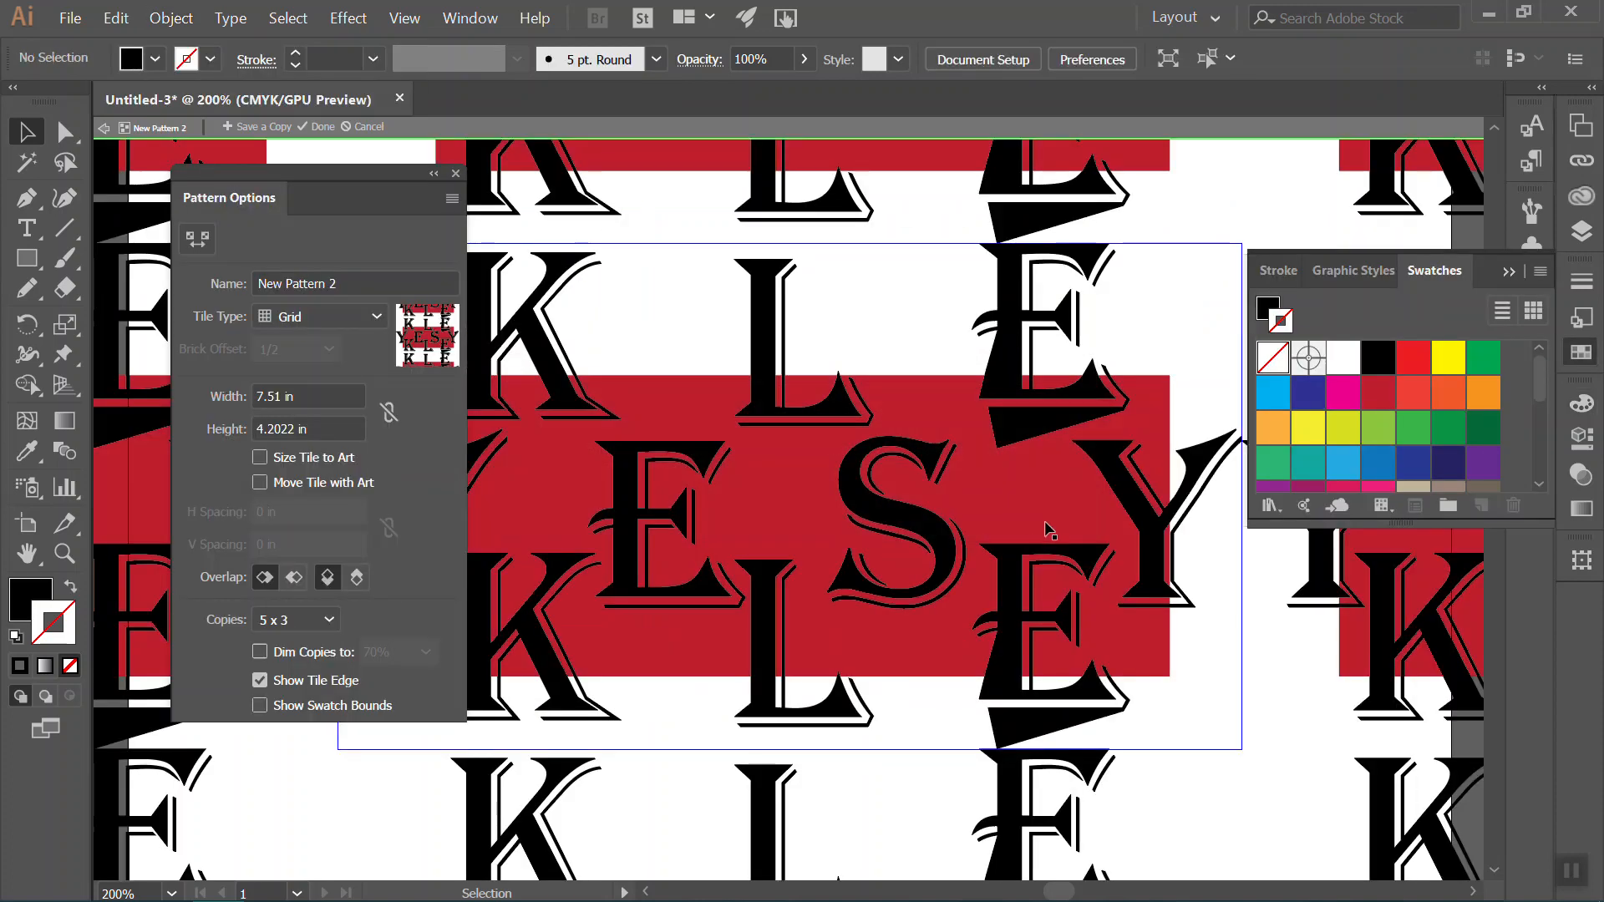
{"action": "key", "text": "ctrl+minus"}
{"action": "key", "text": "ctrl+minus"}
{"action": "key", "text": "ctrl+minus"}
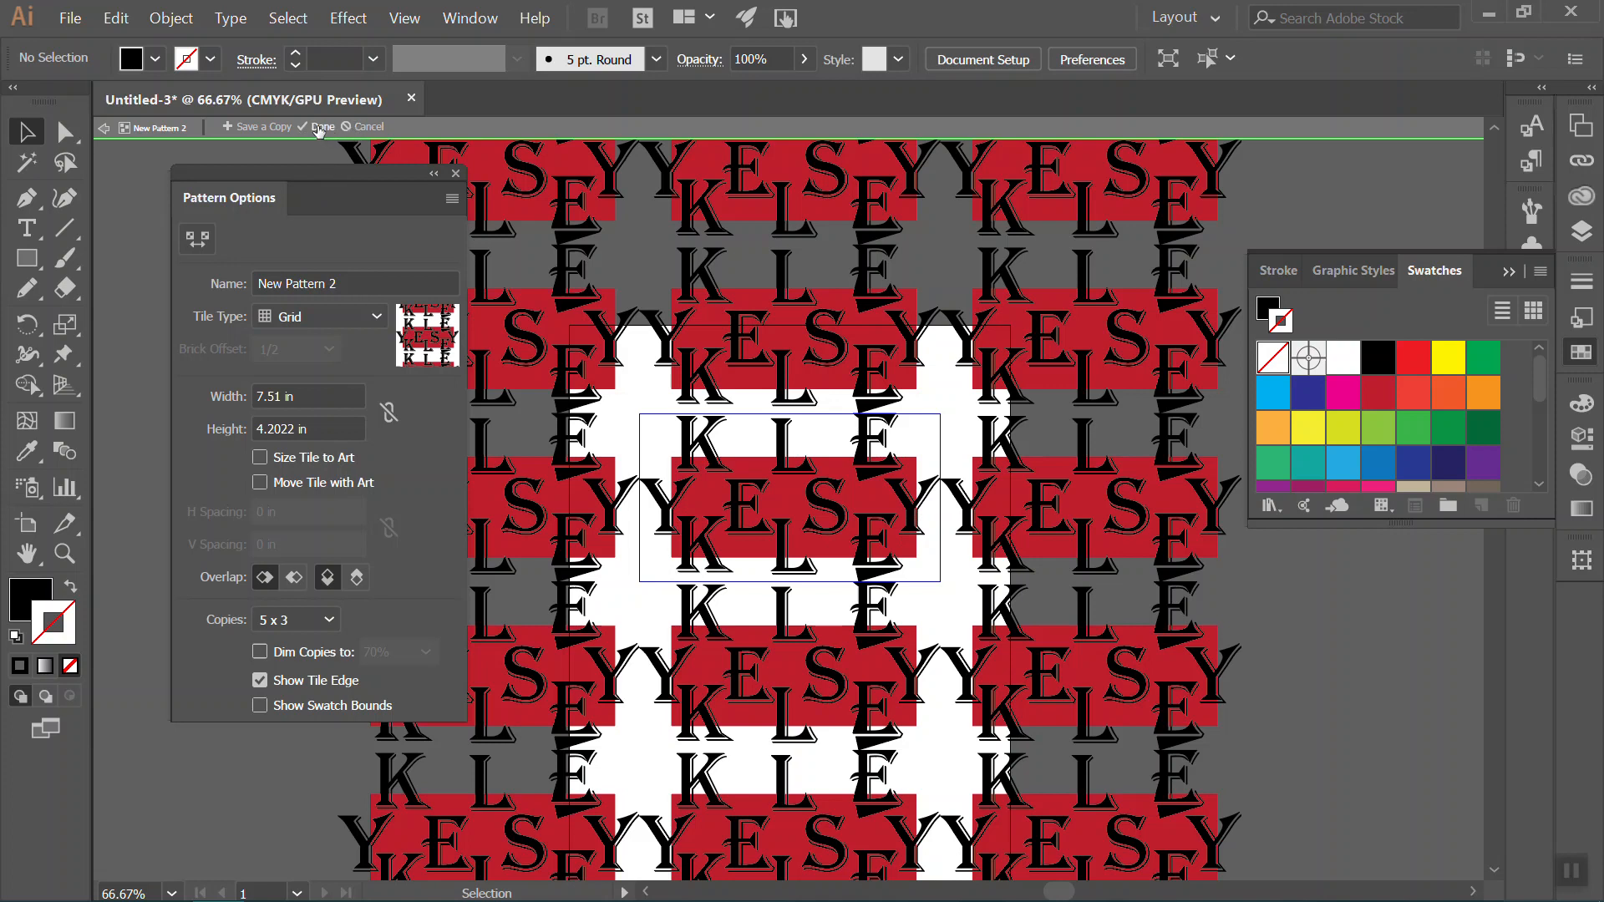
{"action": "left_click", "coordinate": [366, 130]}
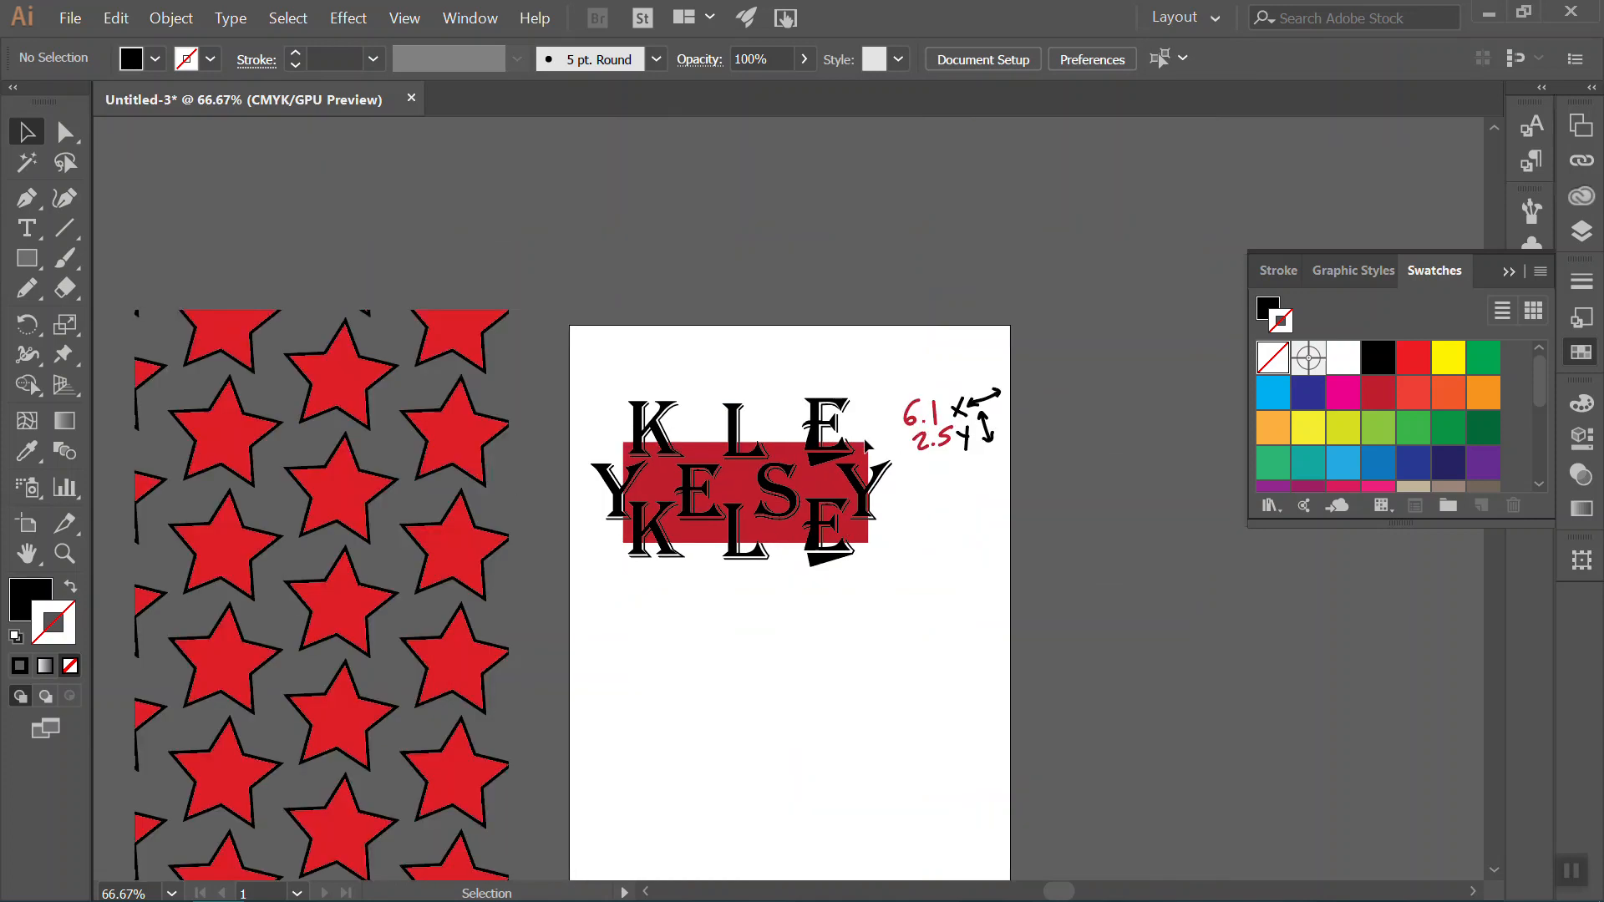
Copy the red rectangle with Edit > Copy, then reopen the Edit menu to find Paste in Back.
{"action": "left_click", "coordinate": [828, 484]}
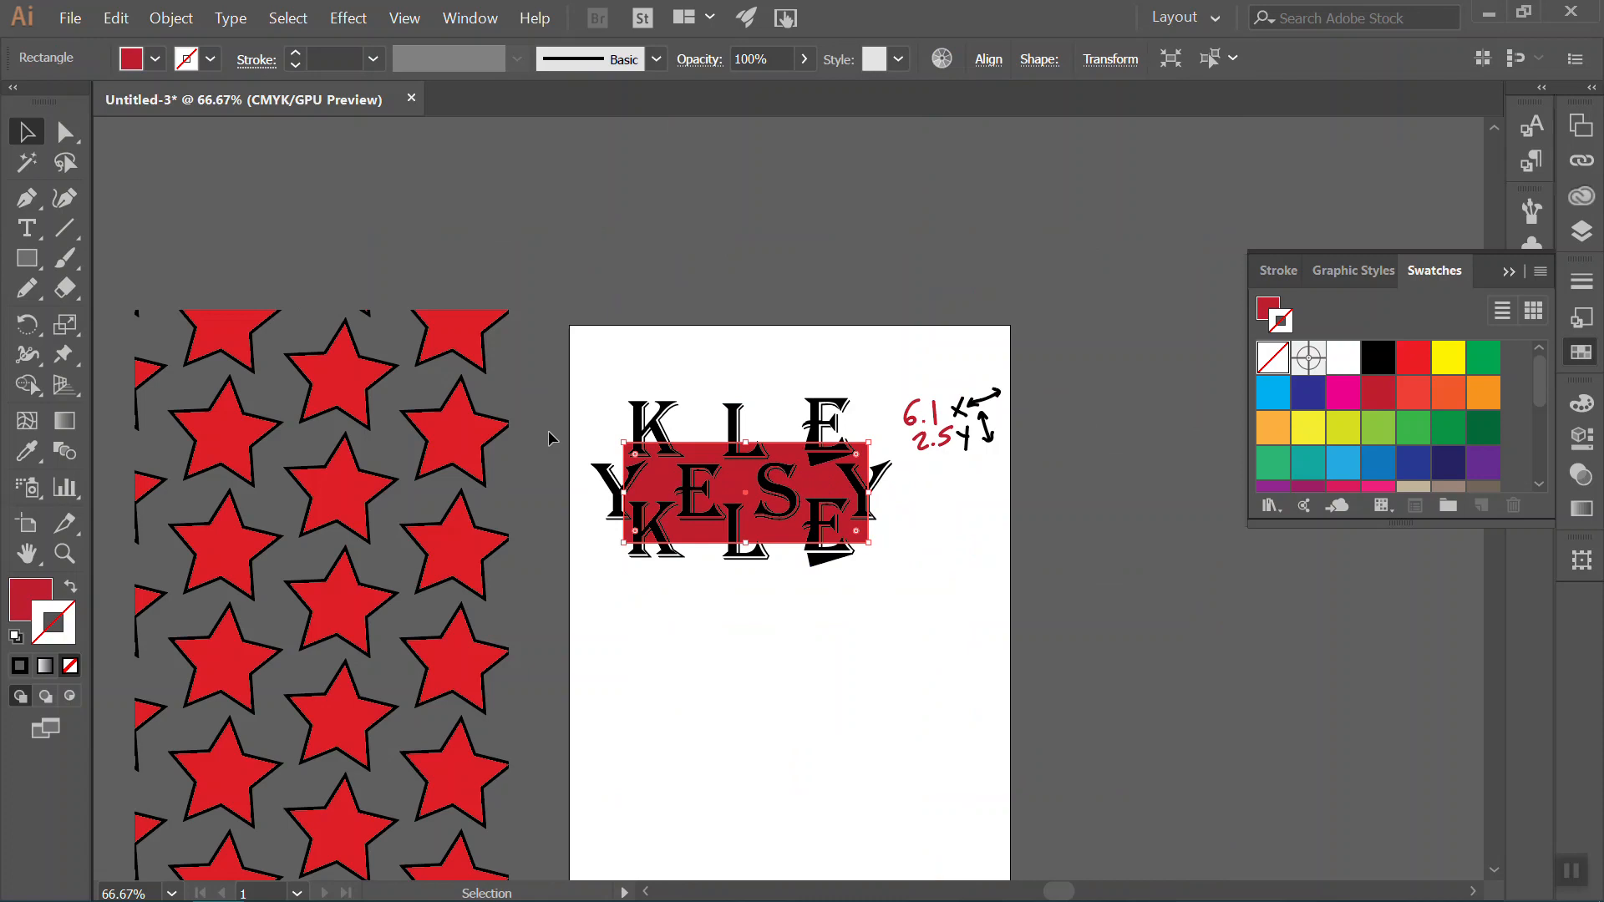
{"action": "left_click", "coordinate": [181, 15]}
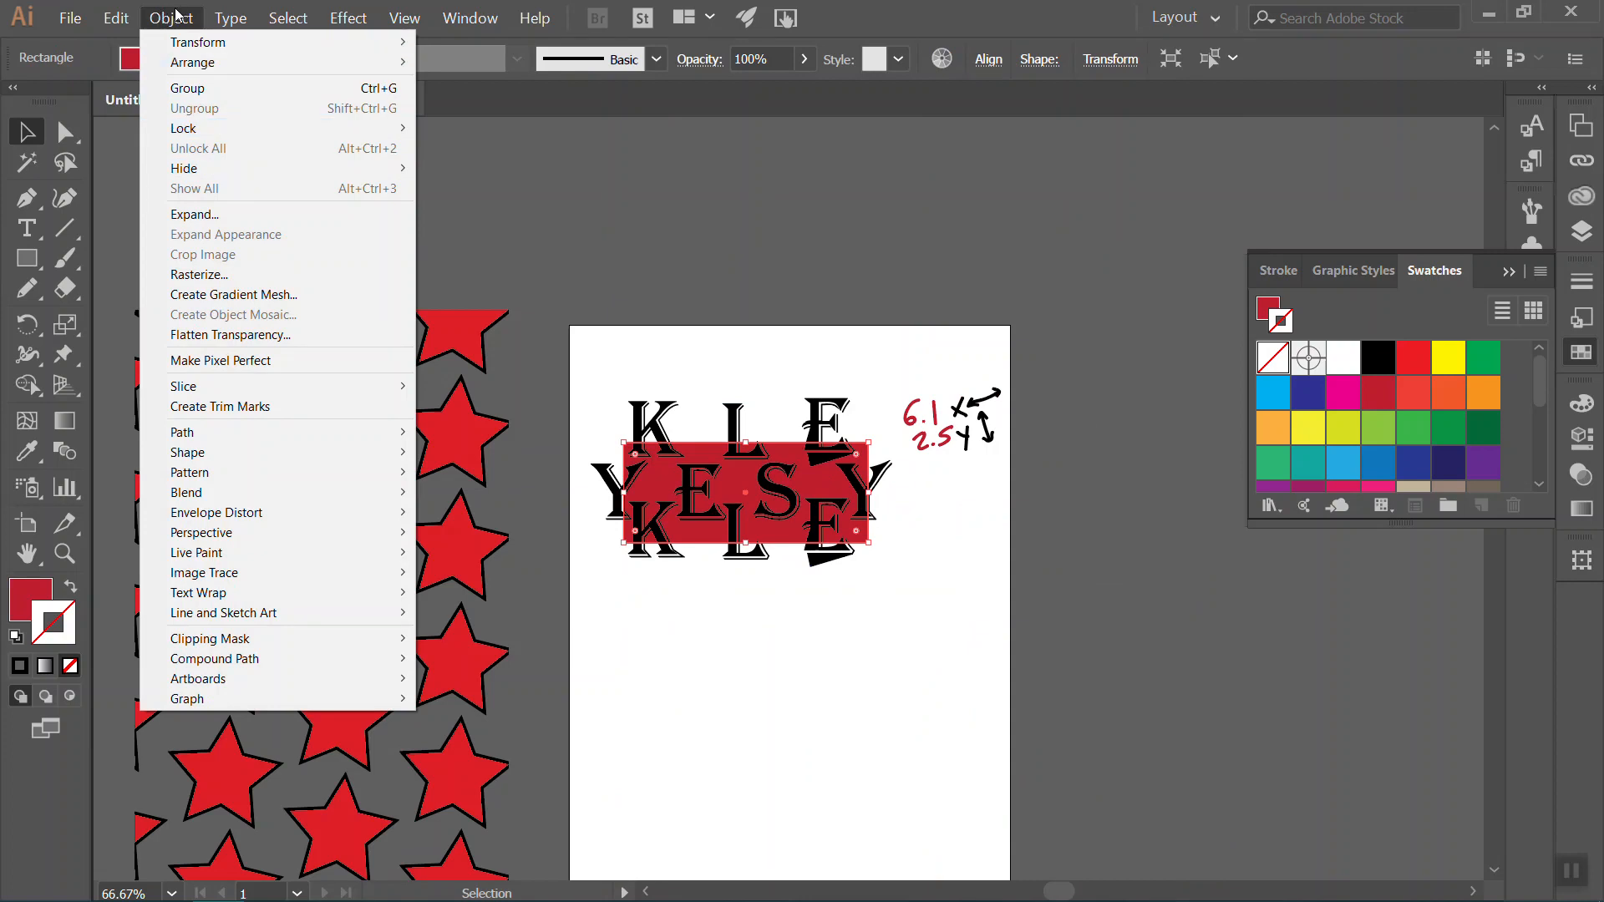
{"action": "left_click", "coordinate": [177, 14]}
{"action": "left_click", "coordinate": [116, 17]}
{"action": "left_click", "coordinate": [171, 108]}
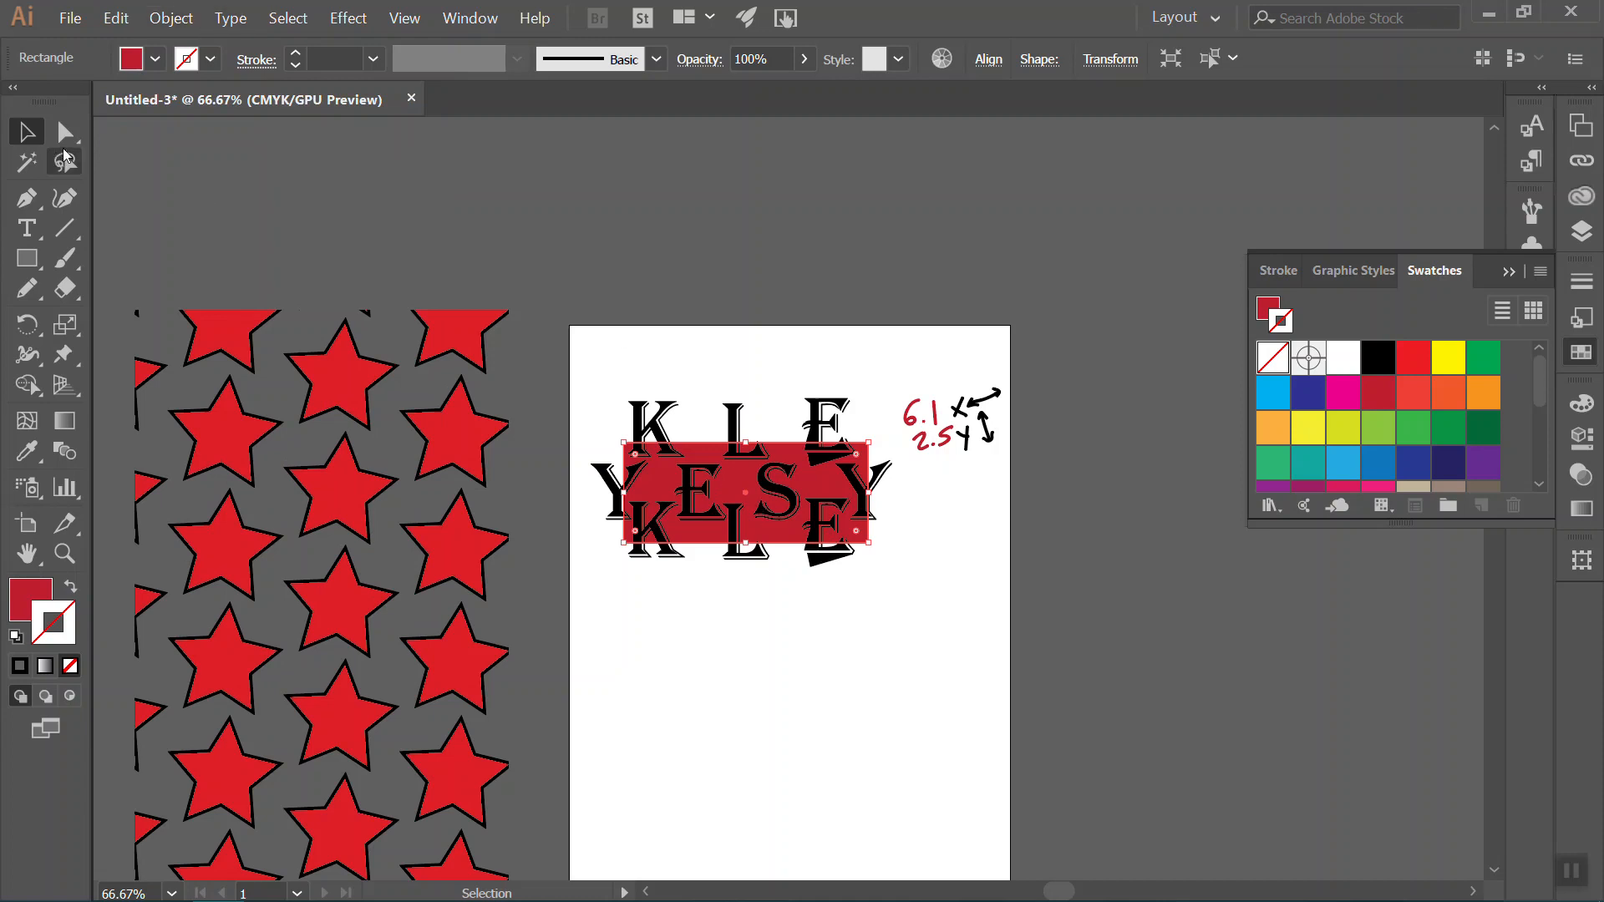
{"action": "left_click", "coordinate": [116, 17]}
{"action": "left_click", "coordinate": [139, 108]}
{"action": "left_click", "coordinate": [115, 17]}
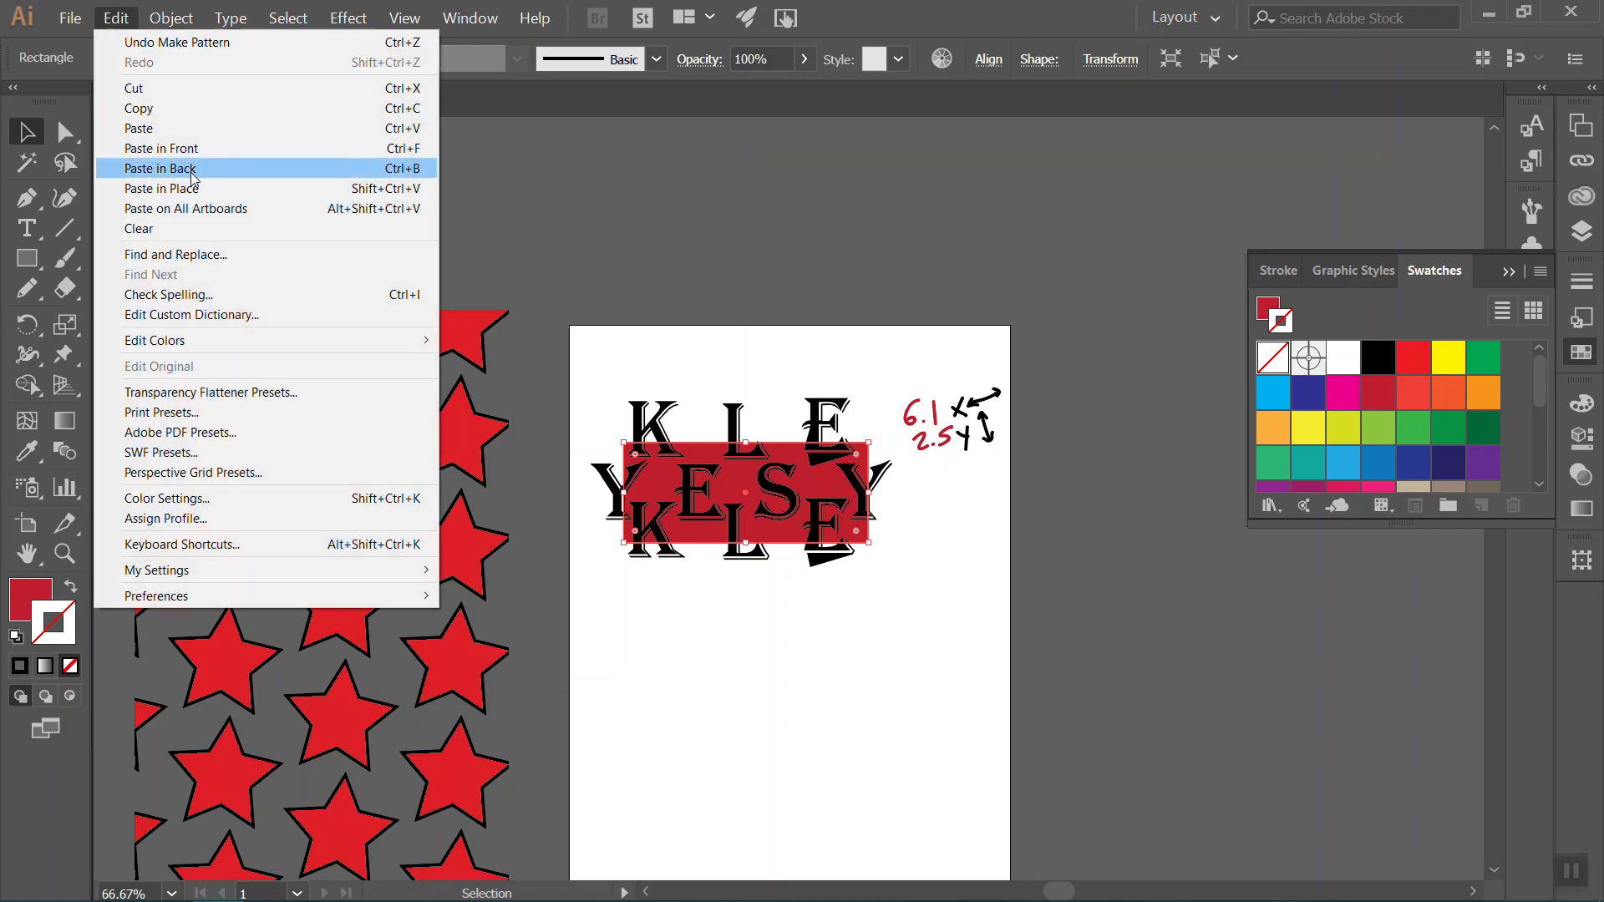
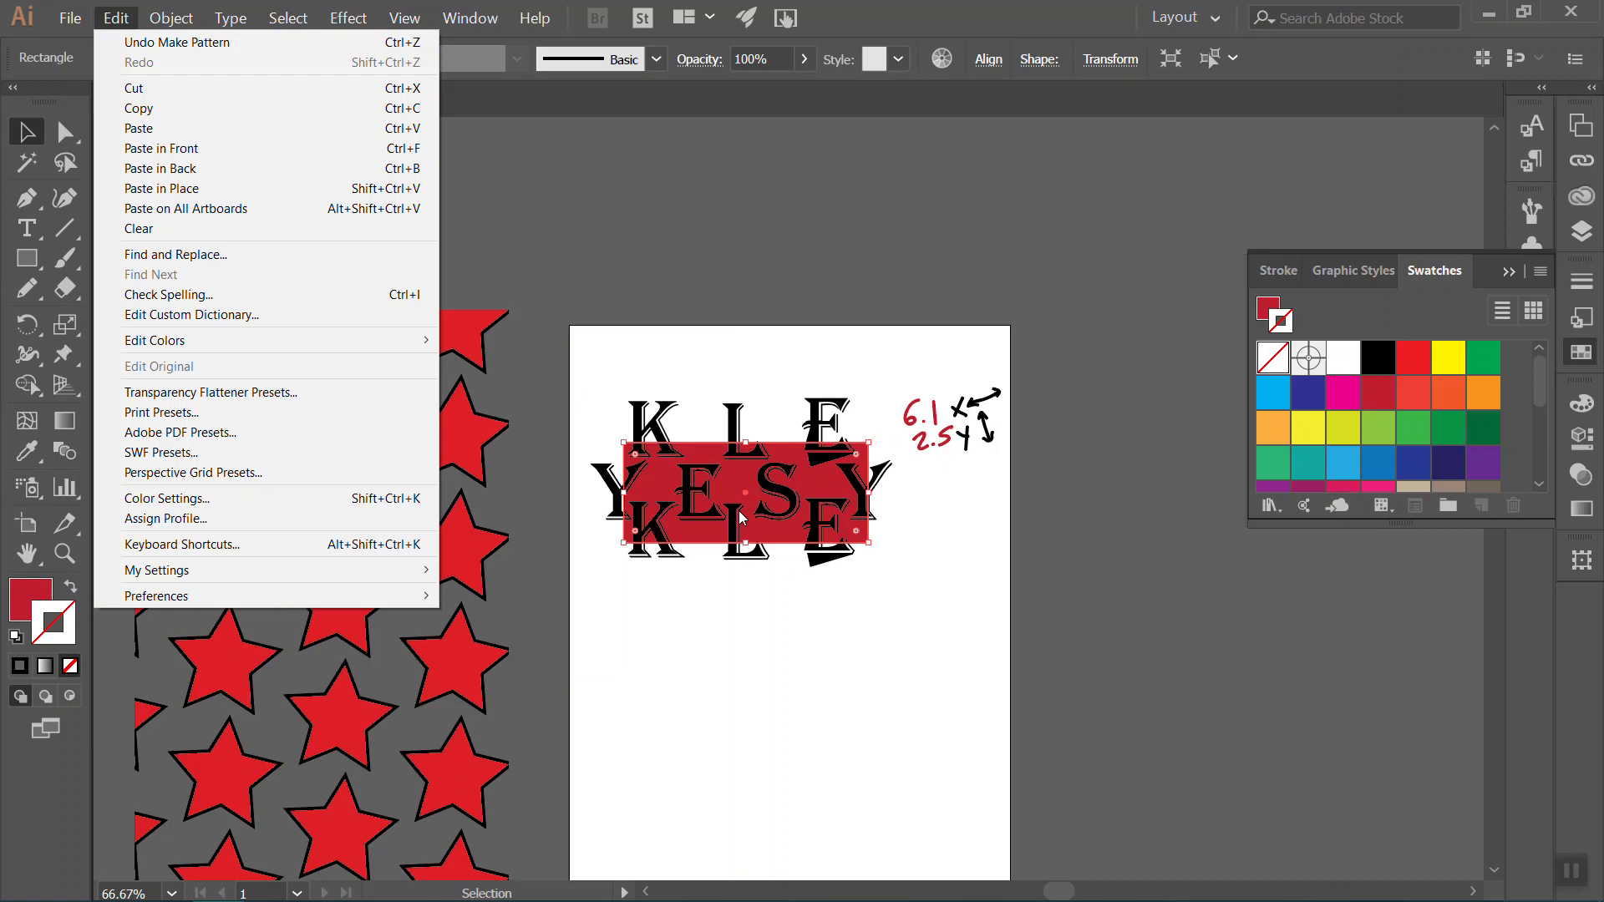
Paste a copy of the red rectangle in back of the KELSEY lettering.
{"action": "mouse_move", "coordinate": [158, 20]}
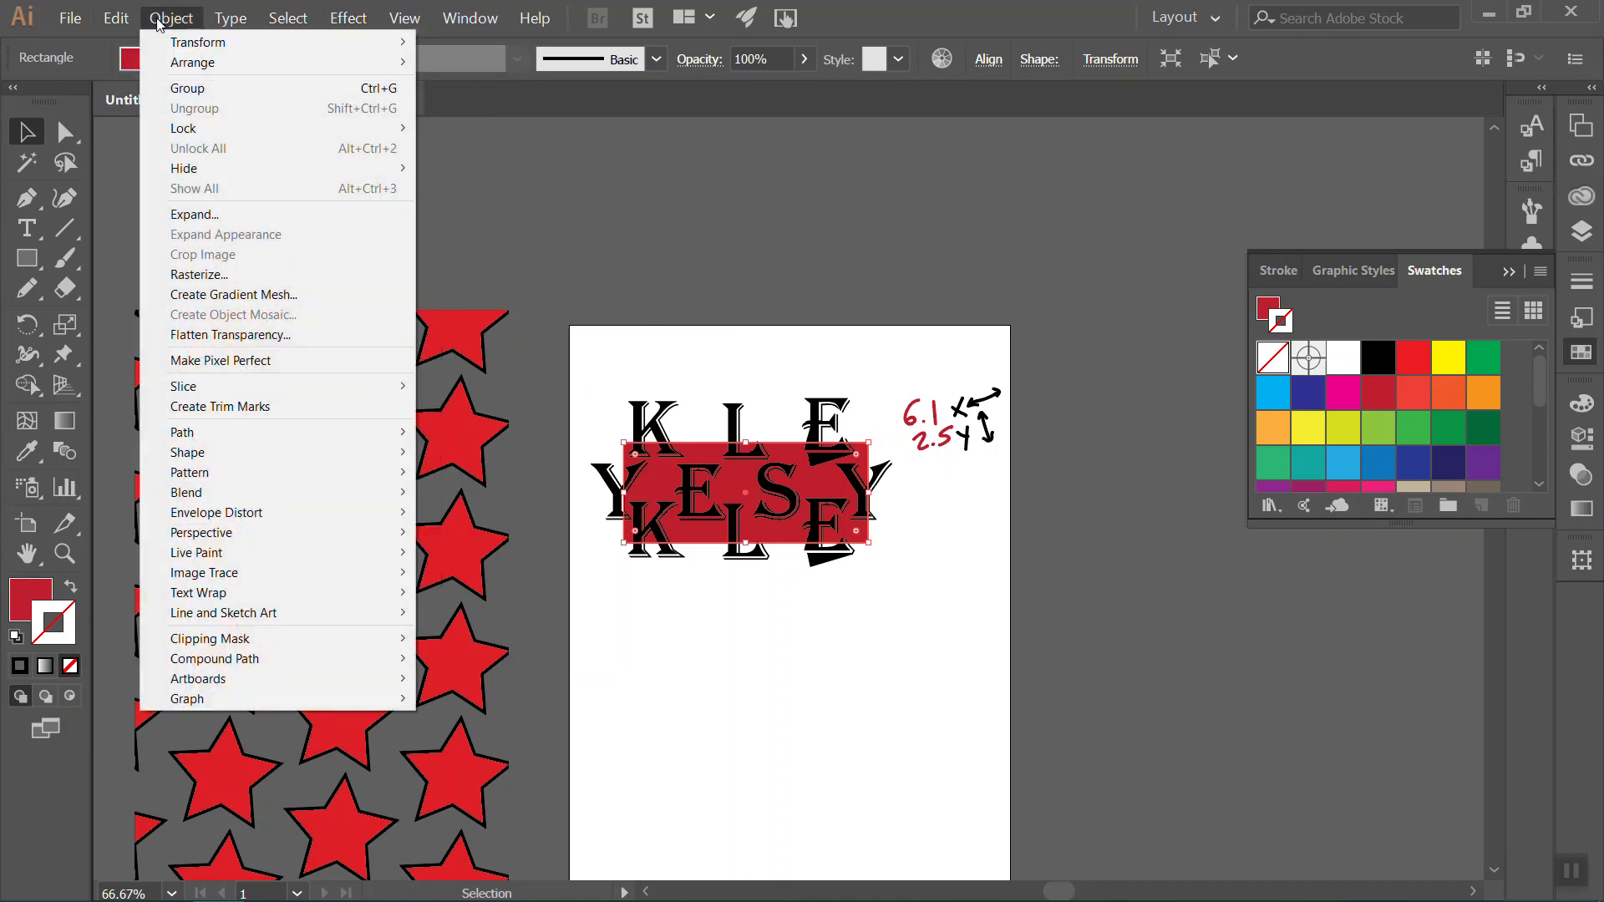
{"action": "mouse_move", "coordinate": [192, 63]}
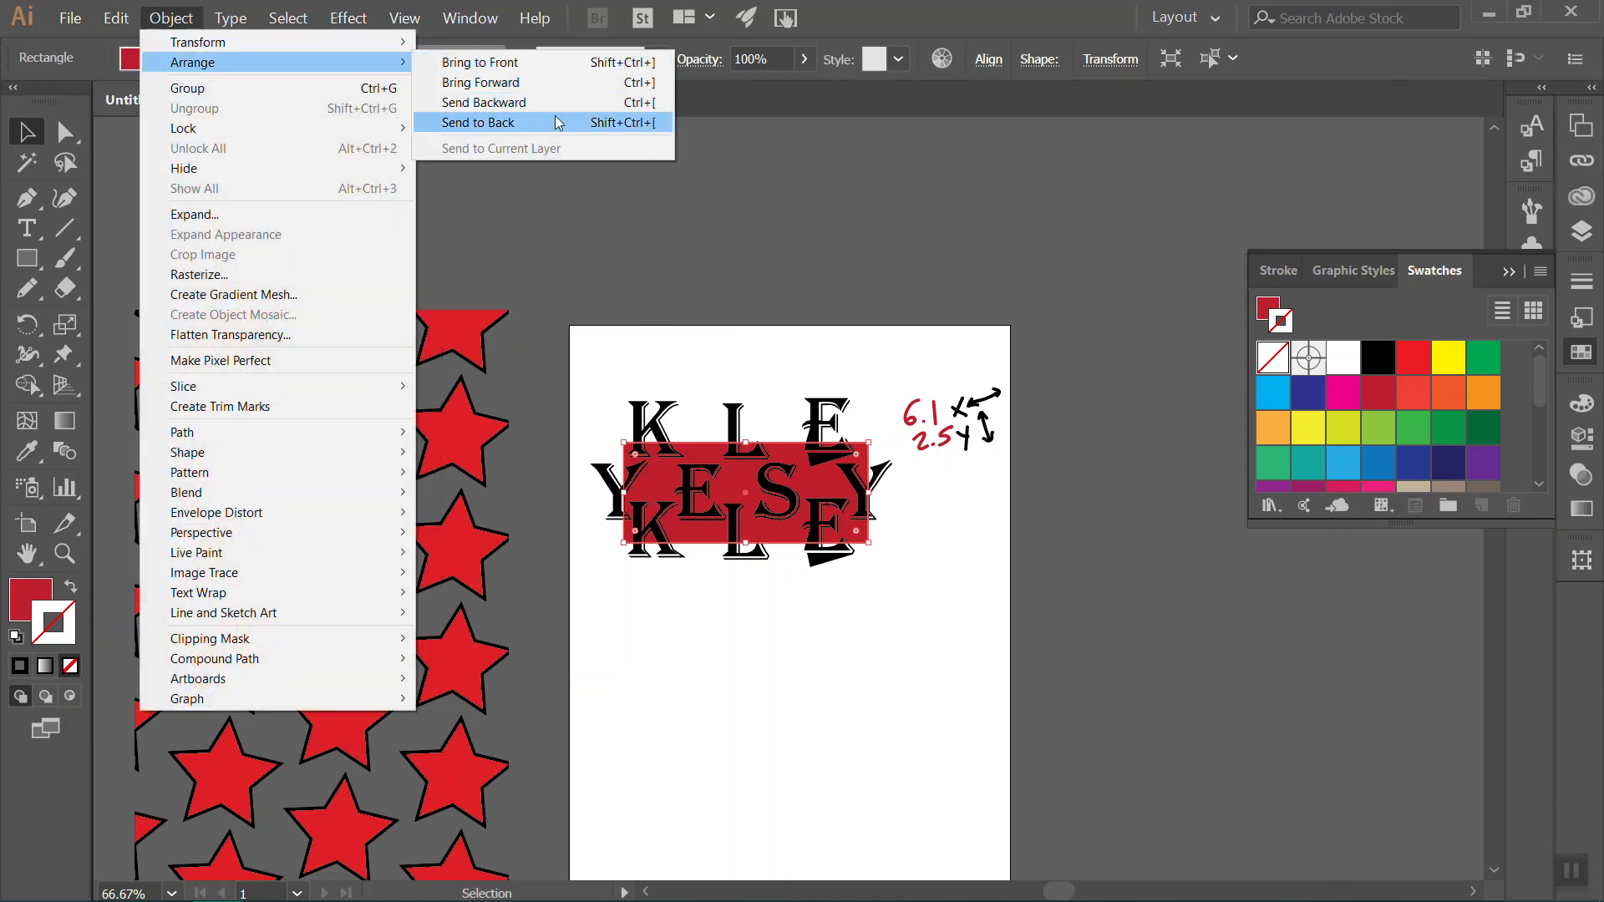
{"action": "mouse_move", "coordinate": [71, 18]}
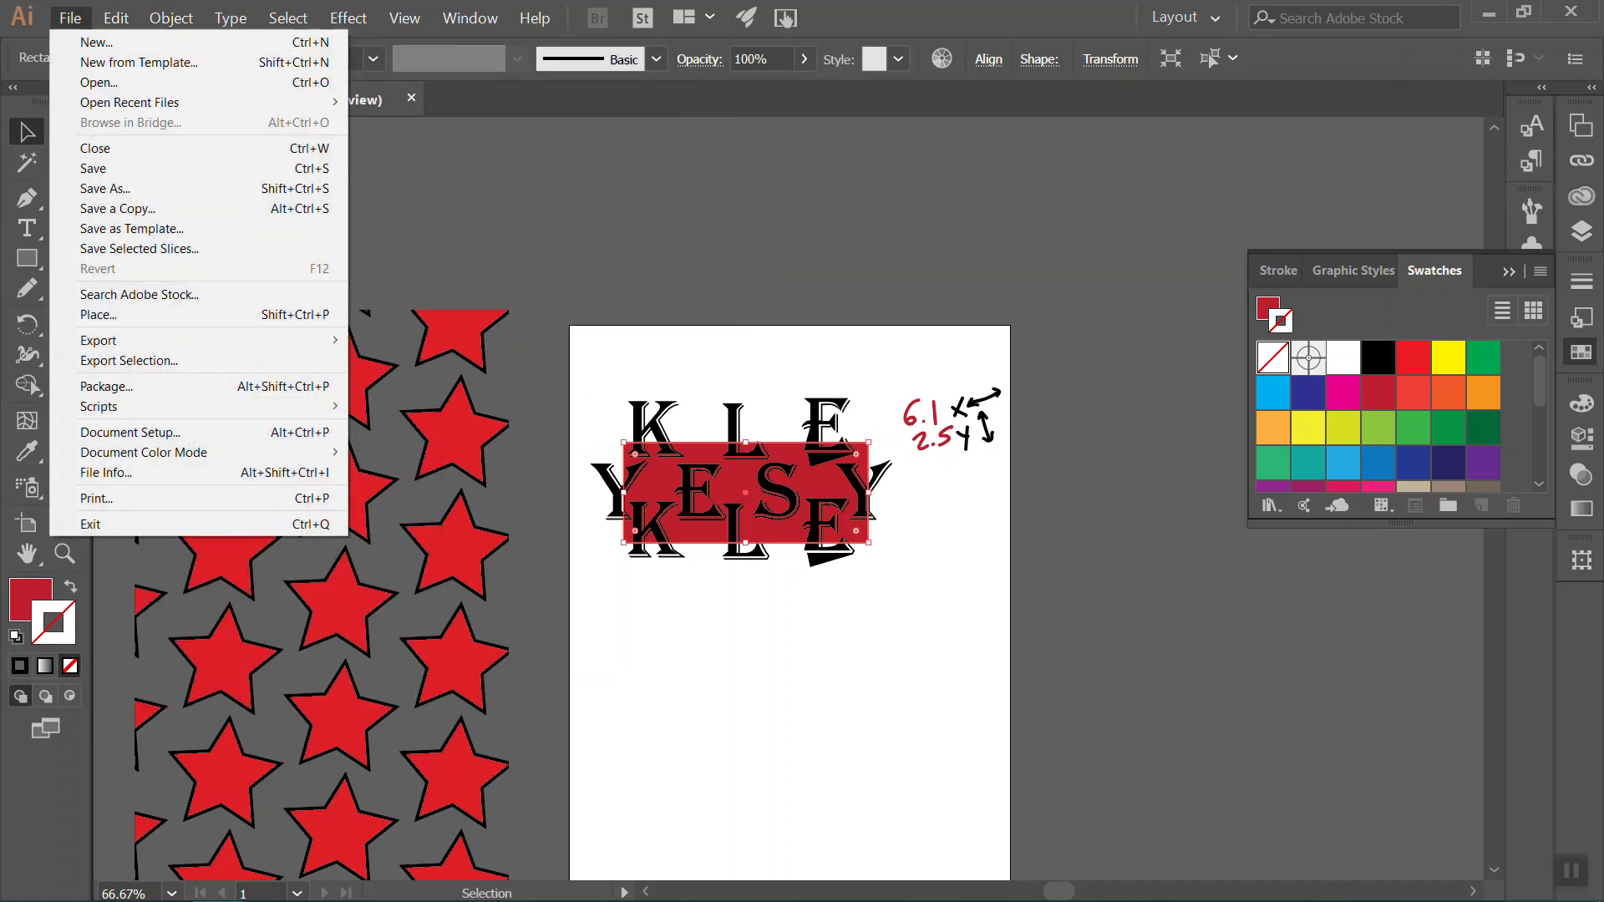
{"action": "left_click", "coordinate": [162, 169]}
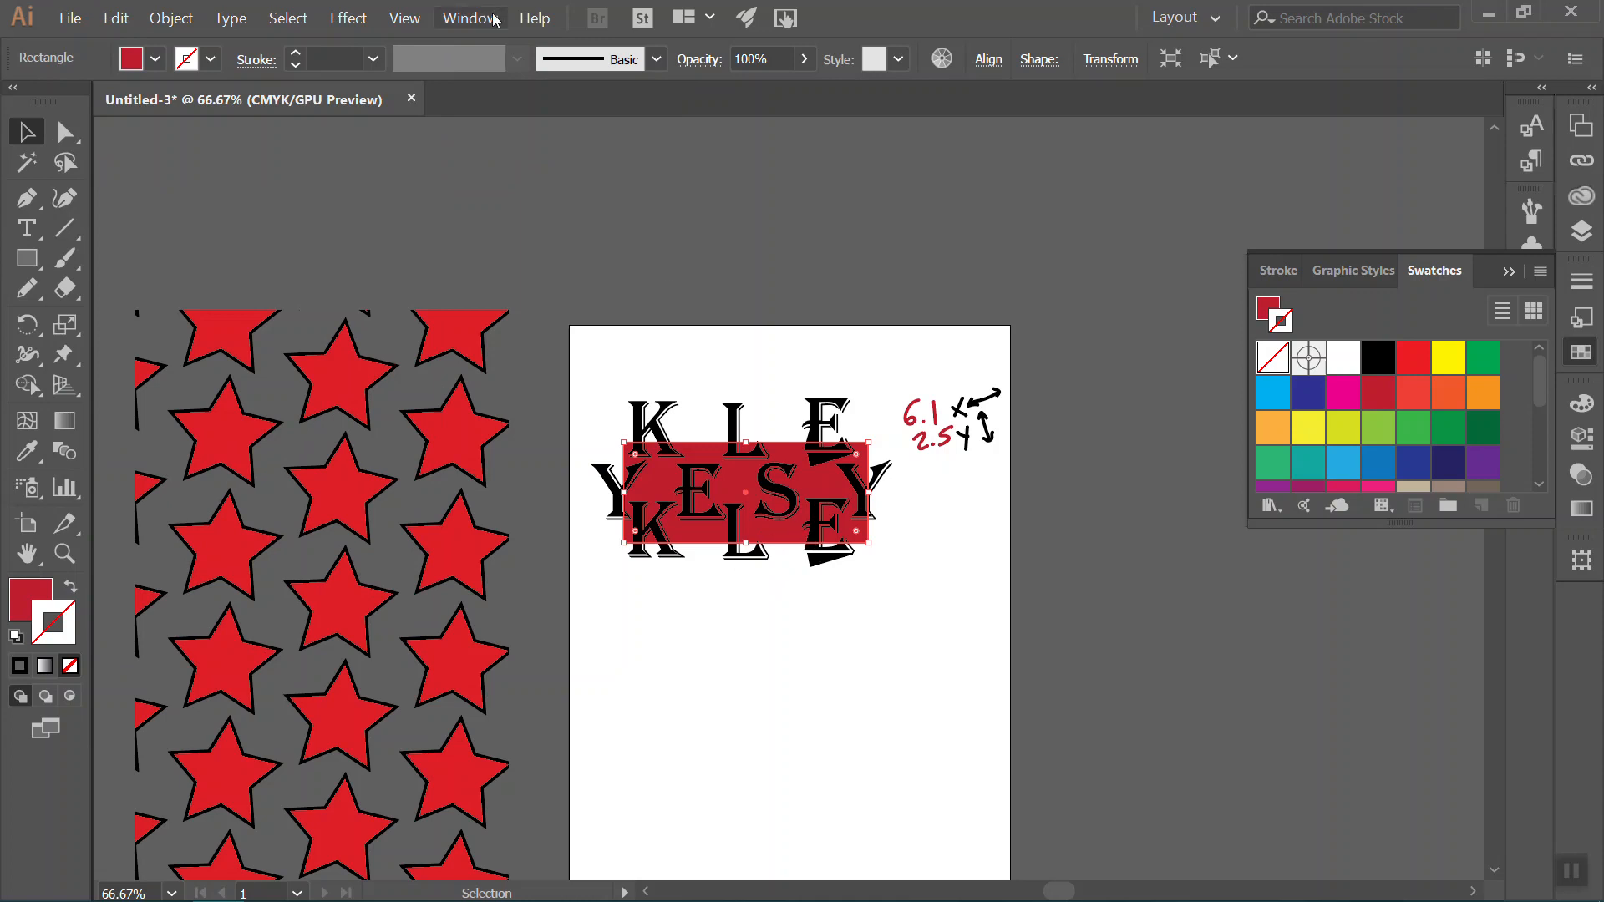
Send the pasted rectangle copy to the very back with Arrange > Send to Back.
{"action": "left_click", "coordinate": [171, 18]}
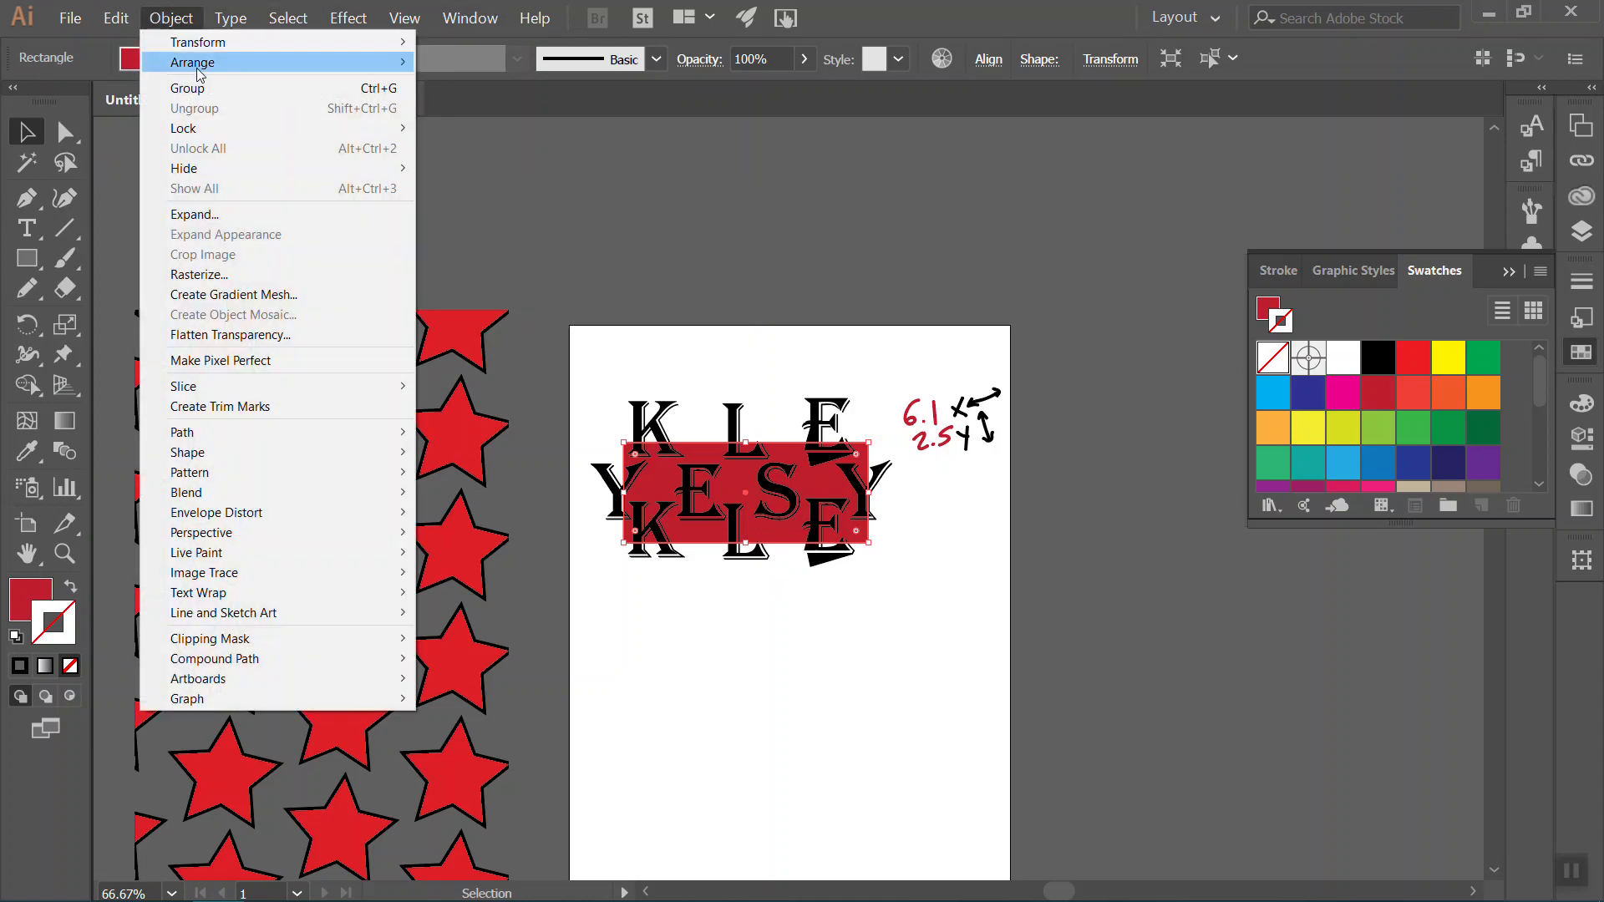
{"action": "mouse_move", "coordinate": [276, 67]}
{"action": "left_click", "coordinate": [565, 122]}
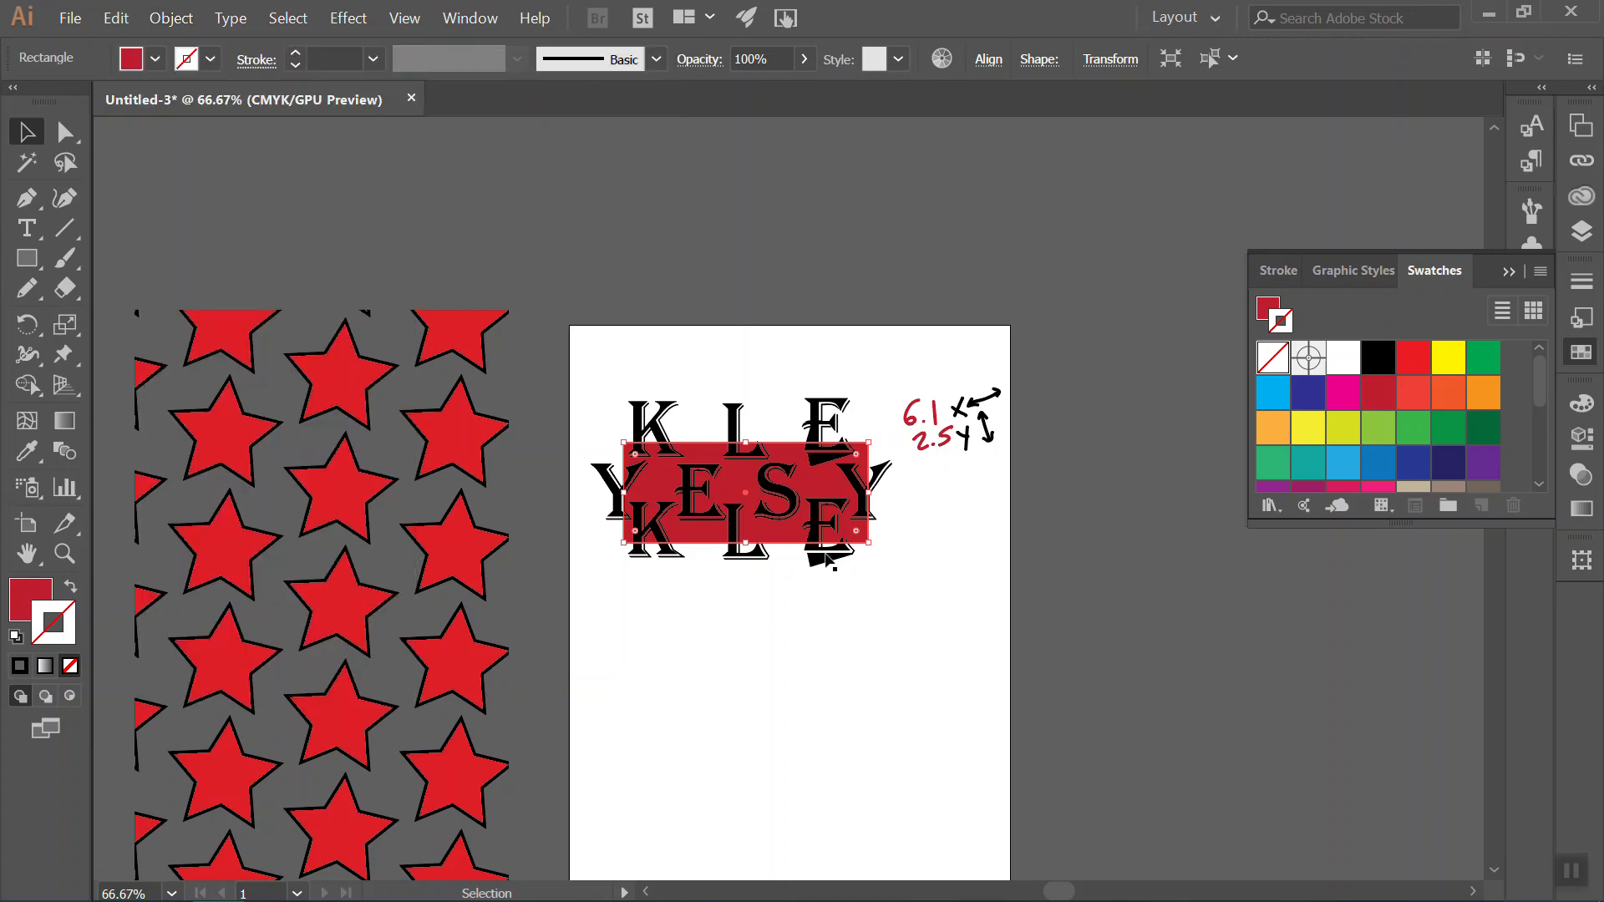
Set the front rectangle's fill to None so the red copy behind shows through.
{"action": "left_click", "coordinate": [35, 595]}
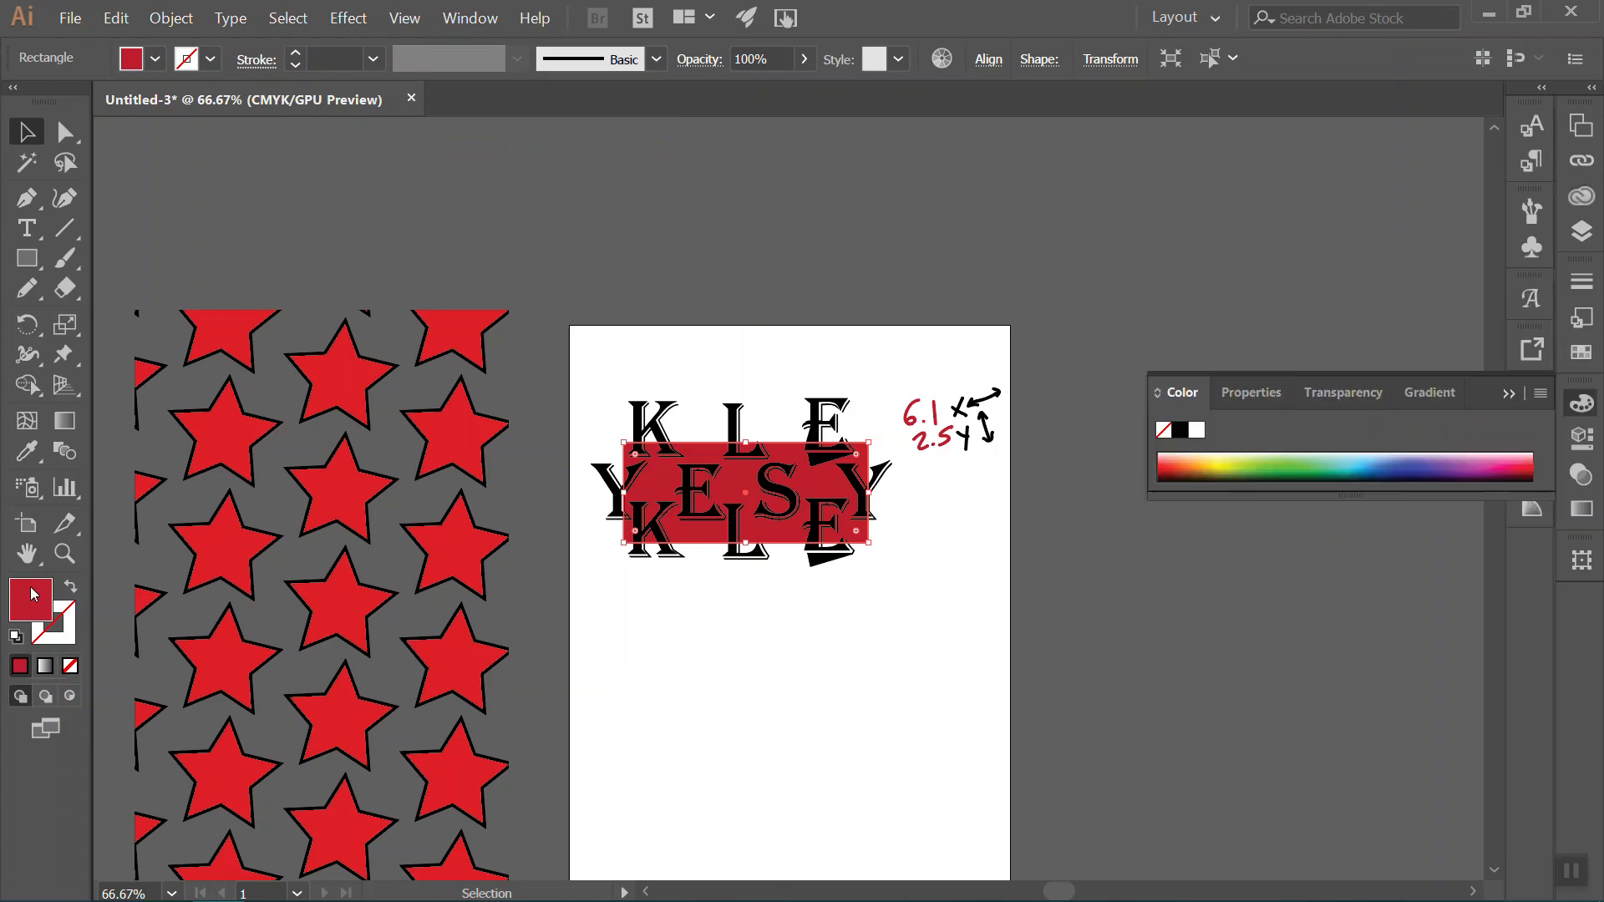
{"action": "left_click", "coordinate": [60, 619]}
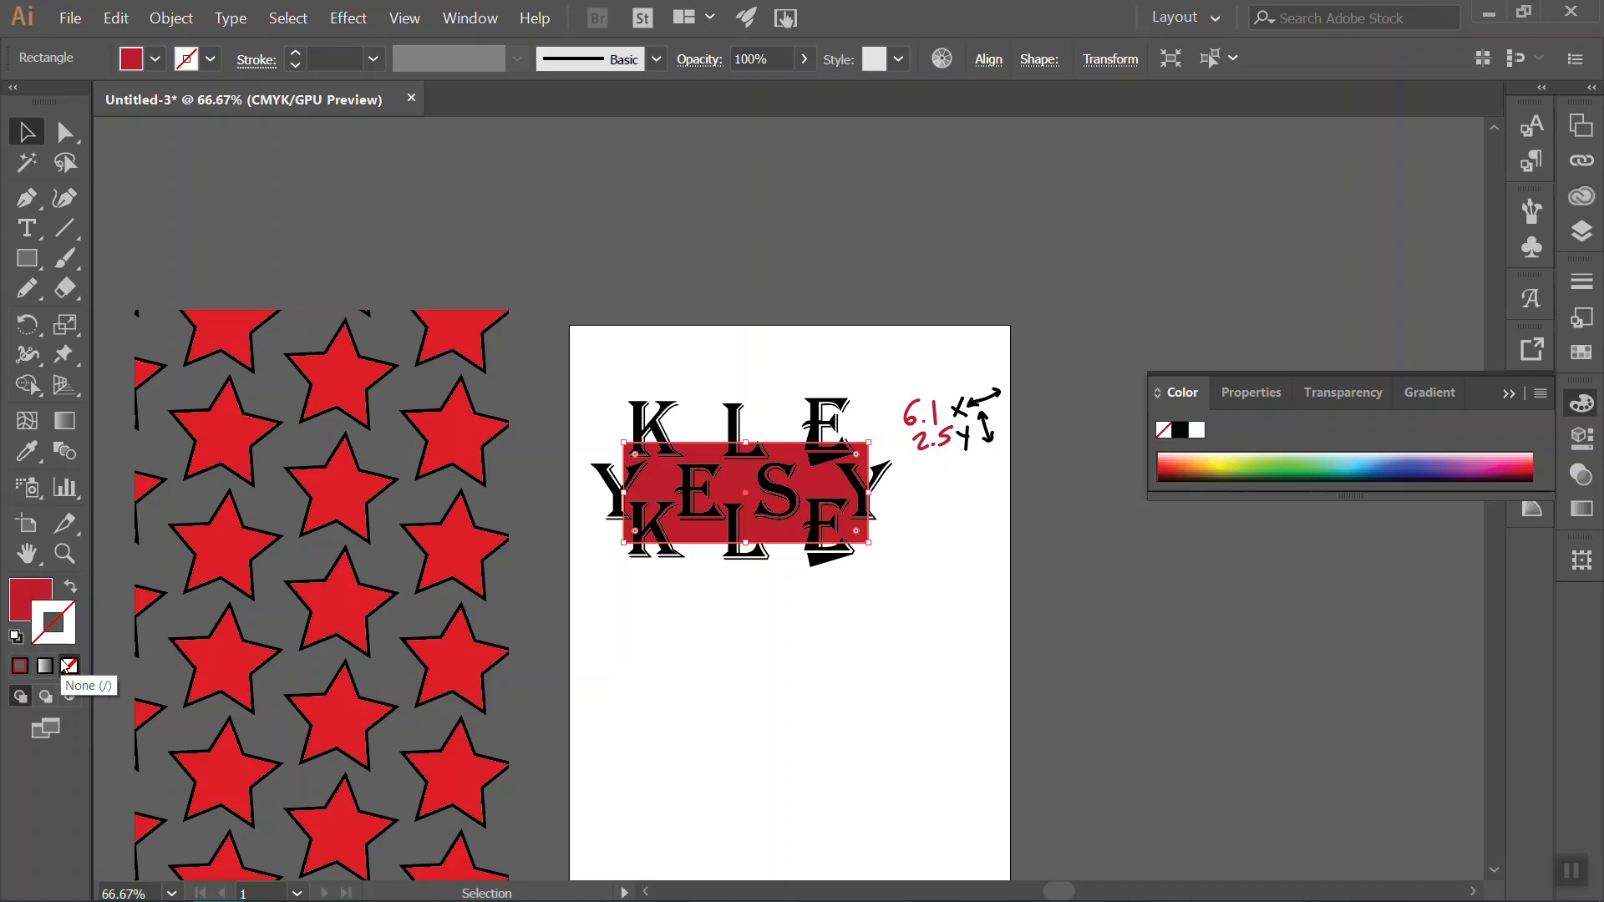
{"action": "left_click", "coordinate": [34, 598]}
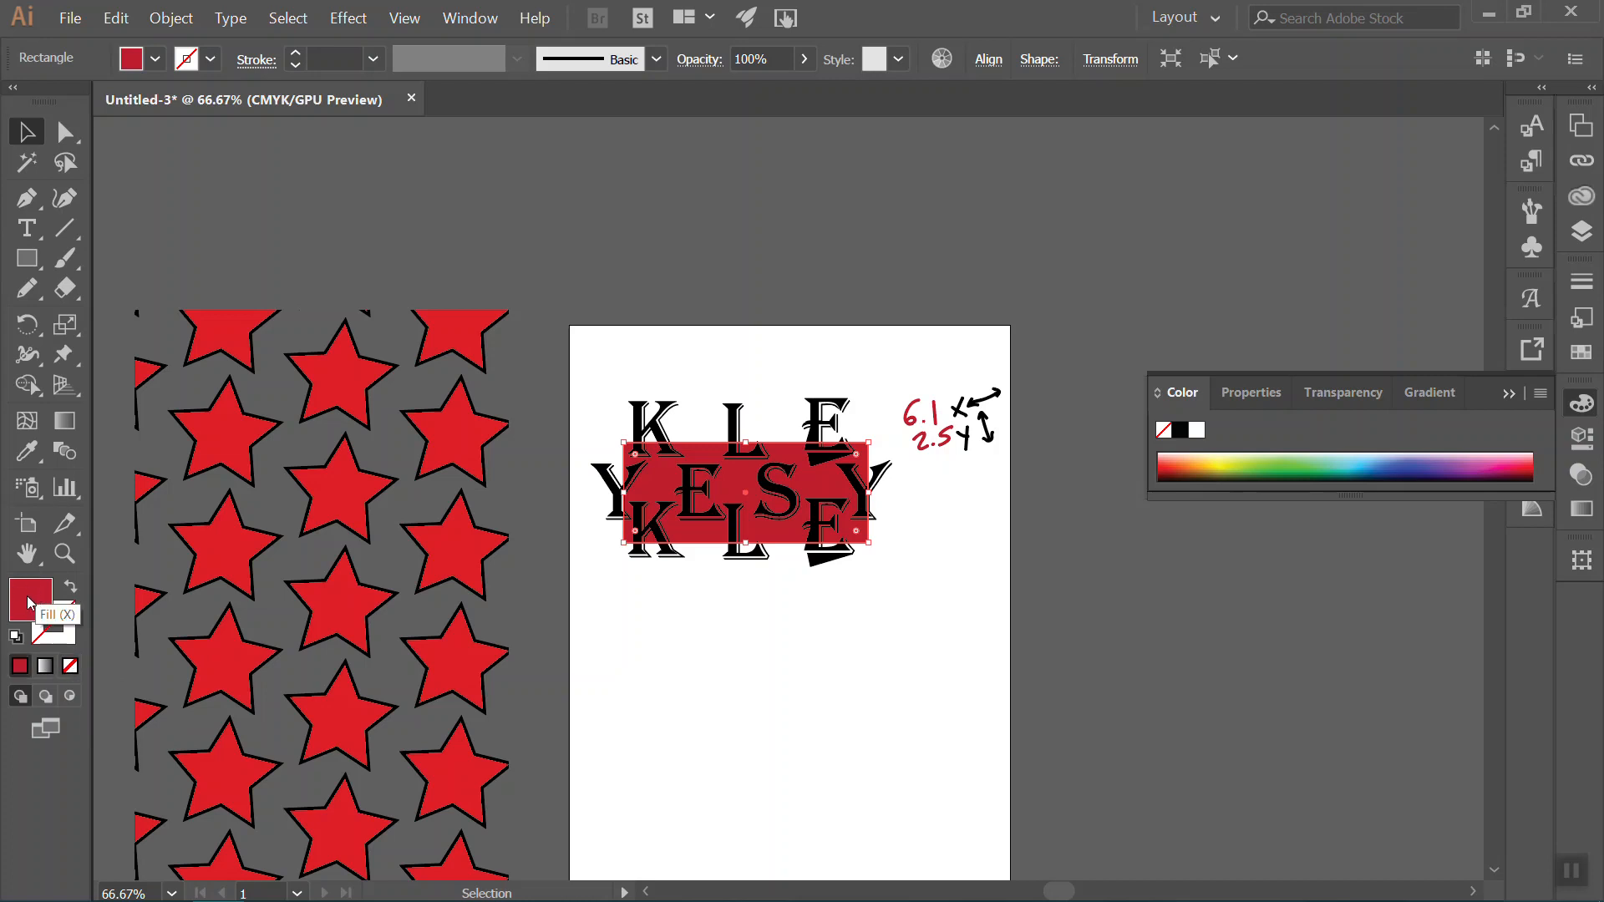
{"action": "left_click", "coordinate": [72, 667]}
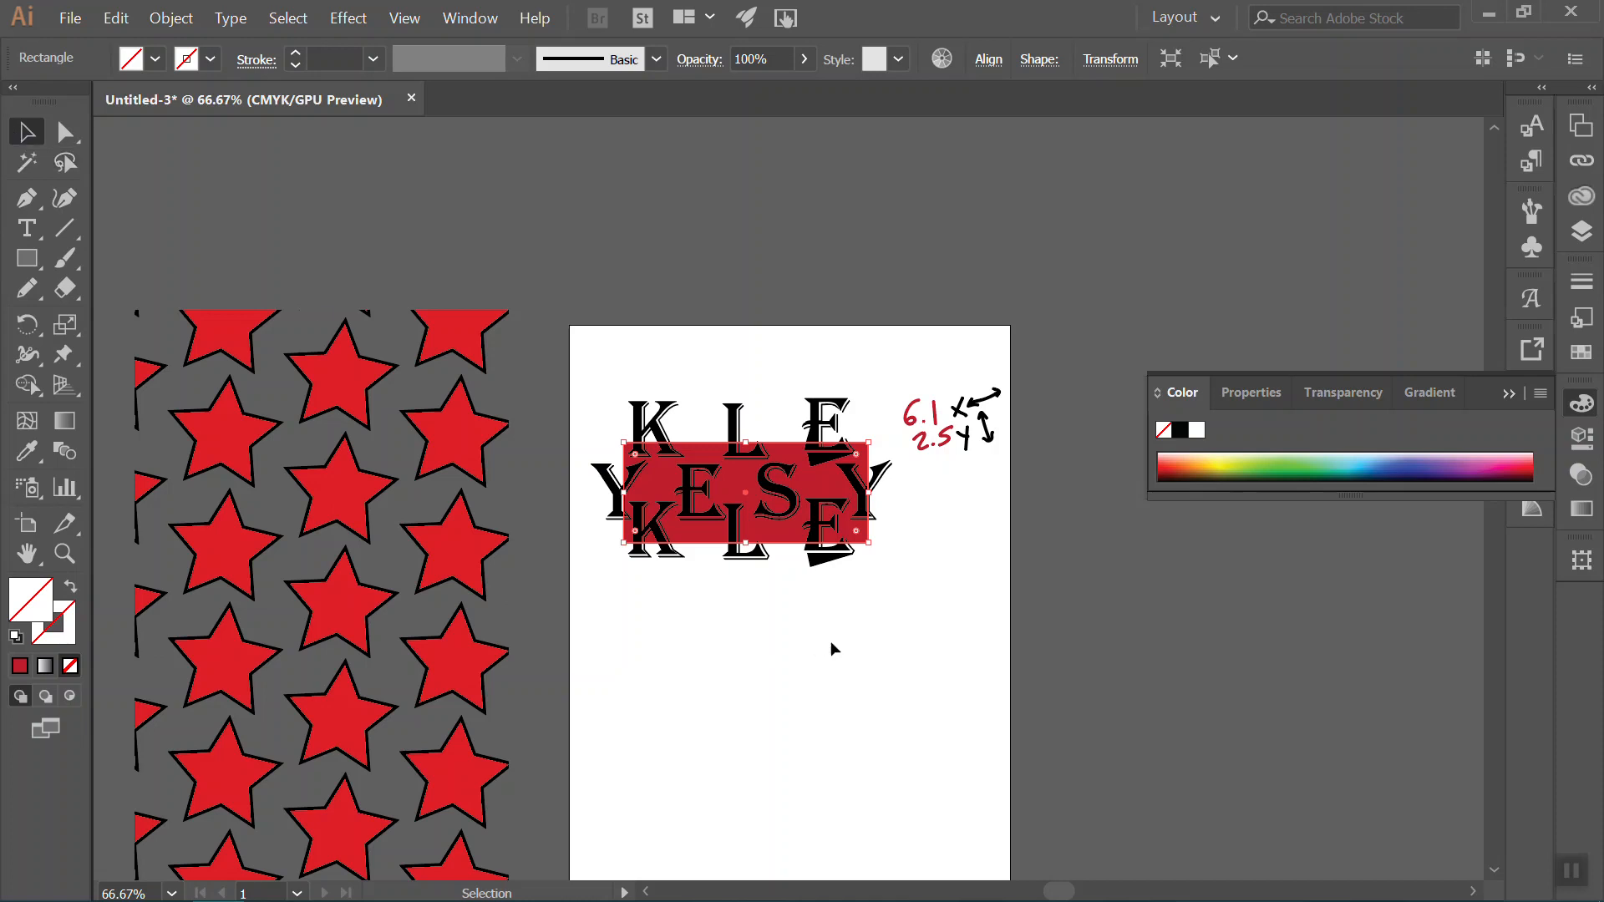
Marquee-select all the KELSEY lettering together with its rectangles.
{"action": "left_click_drag", "start_coordinate": [641, 306], "coordinate": [621, 335]}
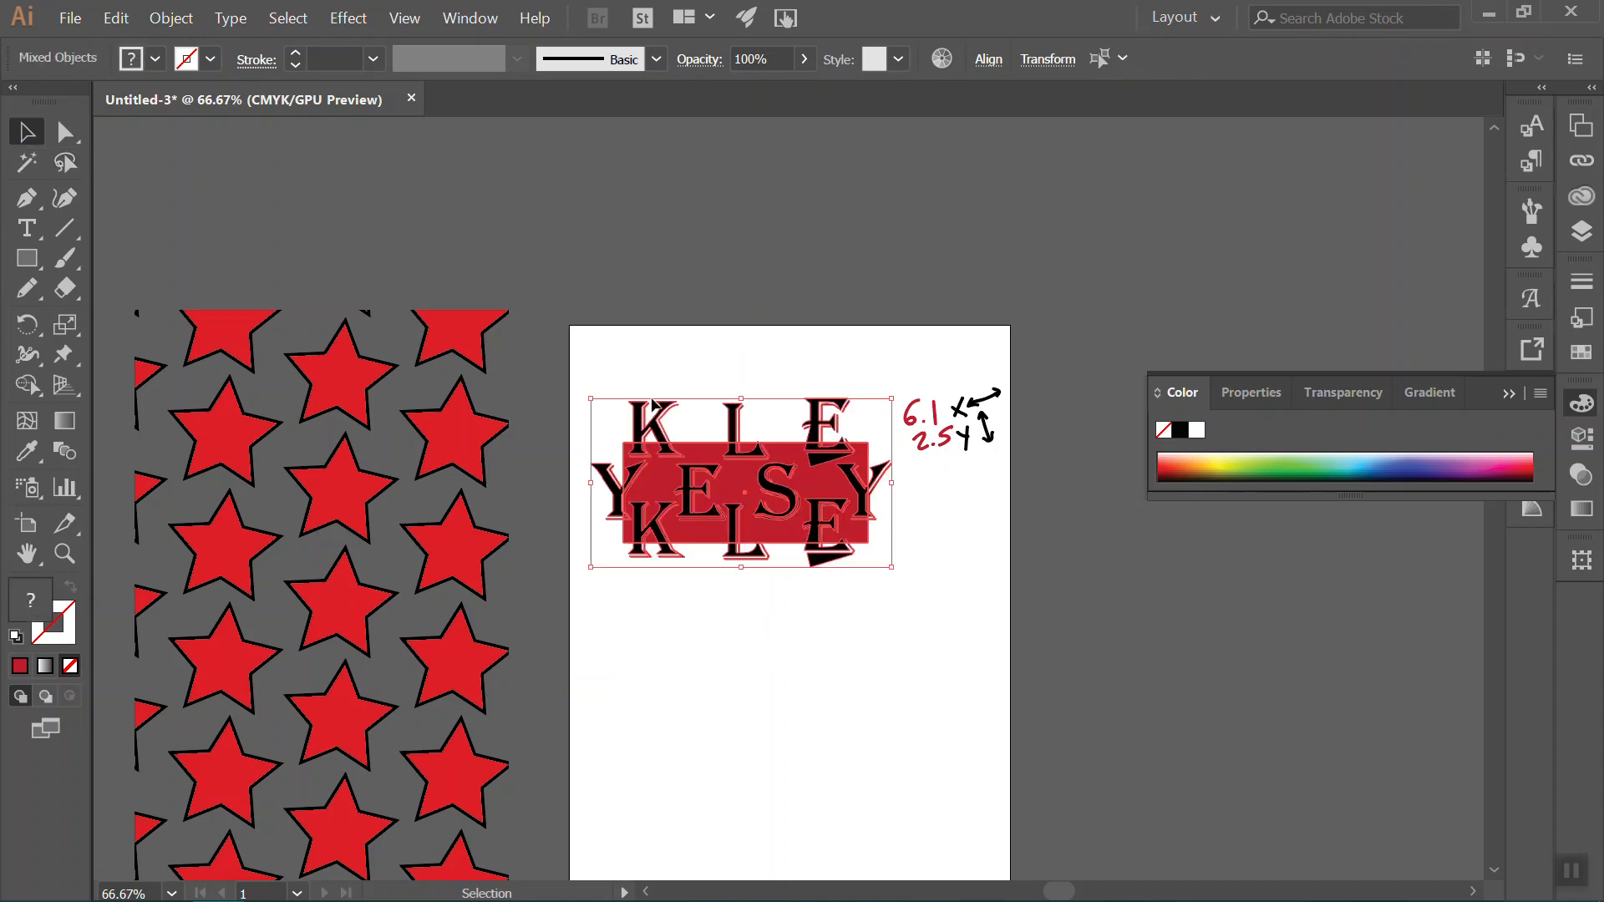
{"action": "left_click_drag", "start_coordinate": [898, 657], "coordinate": [602, 366]}
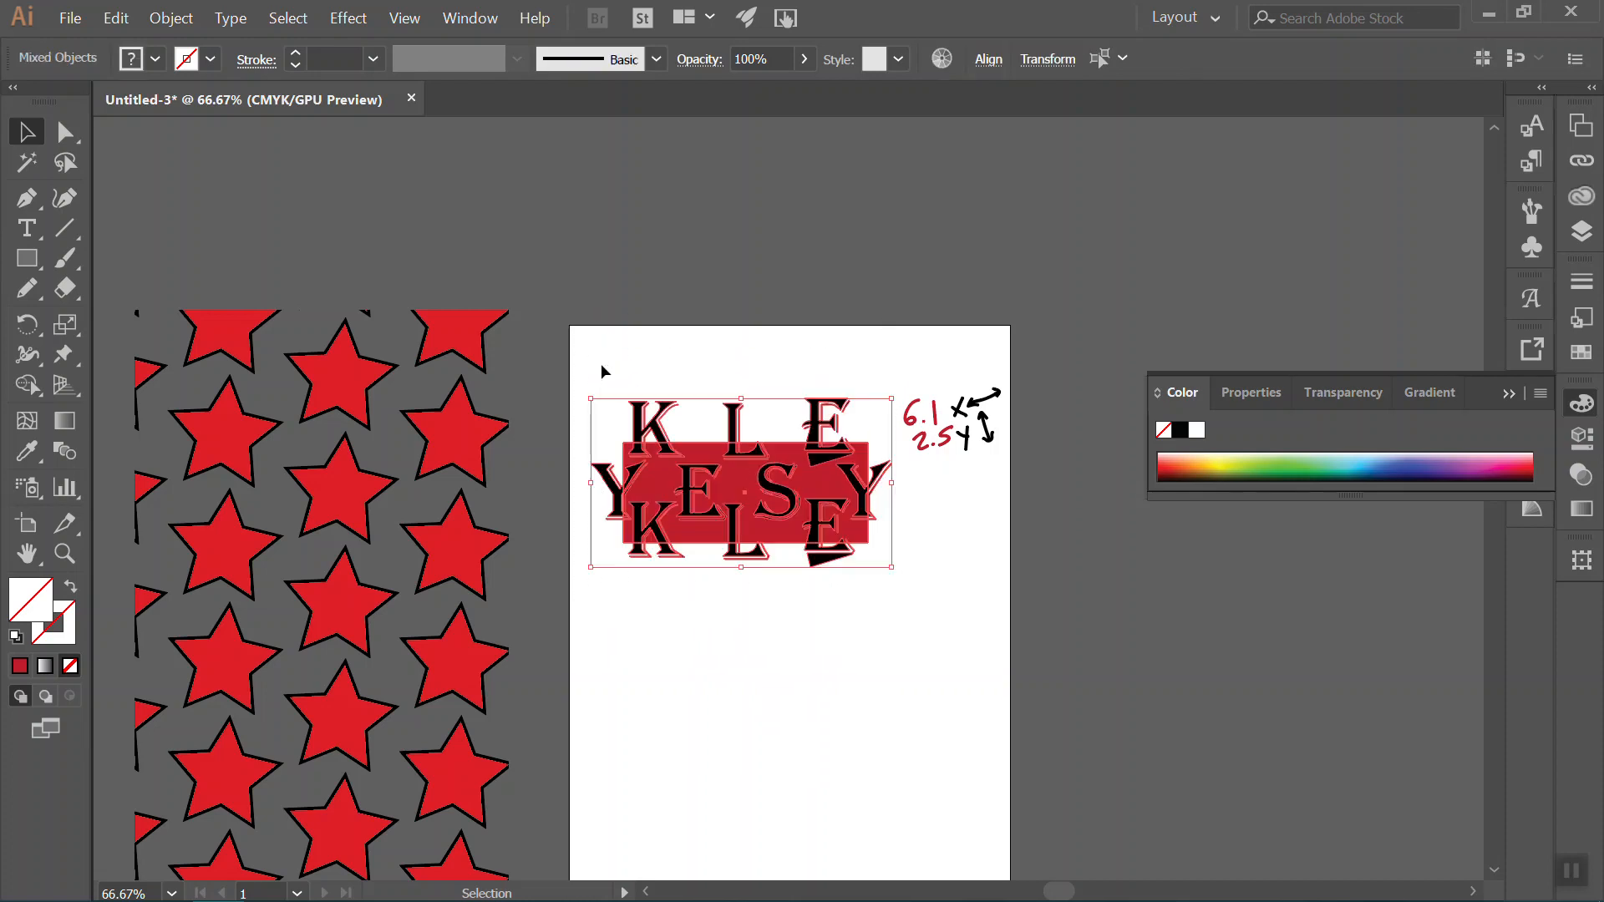
{"action": "left_click", "coordinate": [902, 648]}
{"action": "left_click_drag", "start_coordinate": [892, 632], "coordinate": [593, 357]}
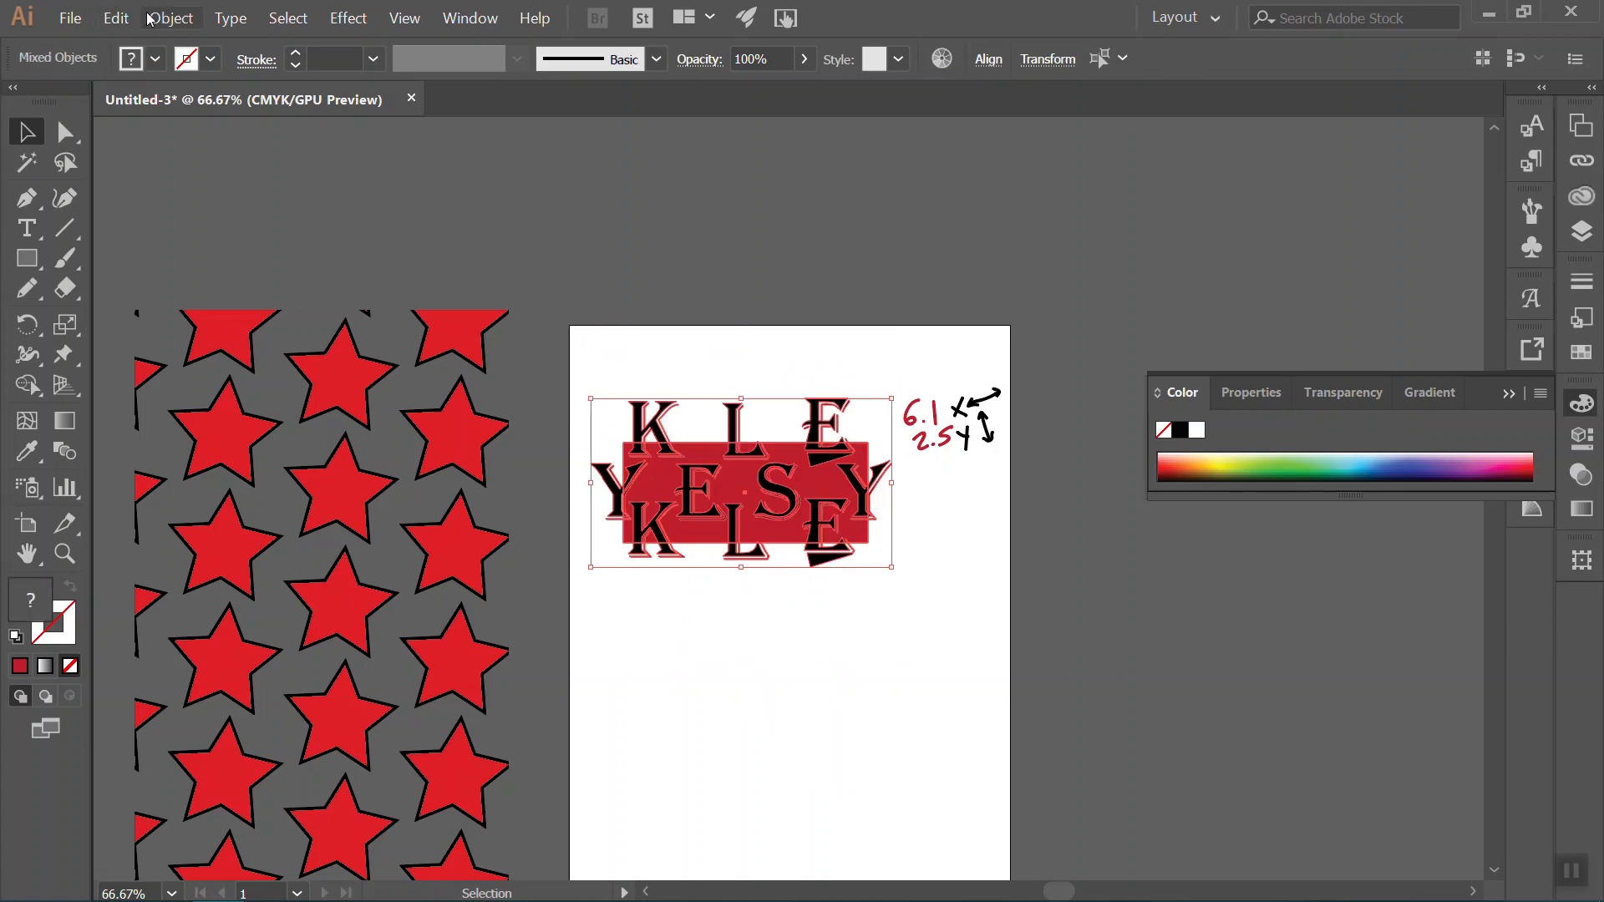
Make New Pattern 2 from the selection as a 6.1 × 2.5 in grid tile and finish editing.
{"action": "left_click", "coordinate": [147, 17]}
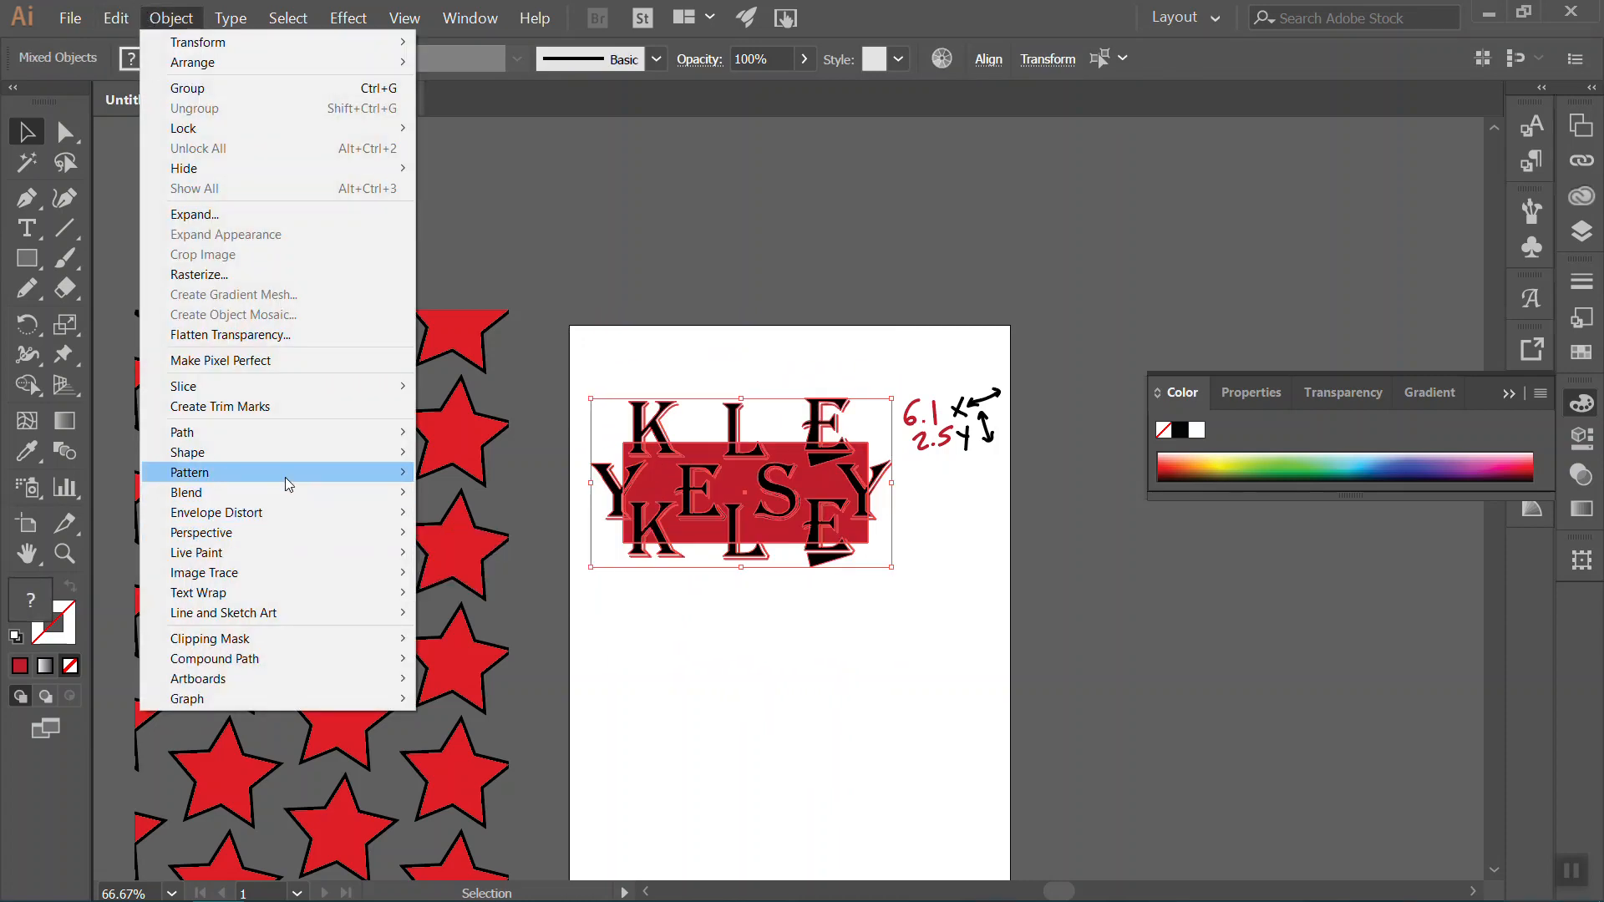
{"action": "mouse_move", "coordinate": [283, 473]}
{"action": "left_click", "coordinate": [427, 474]}
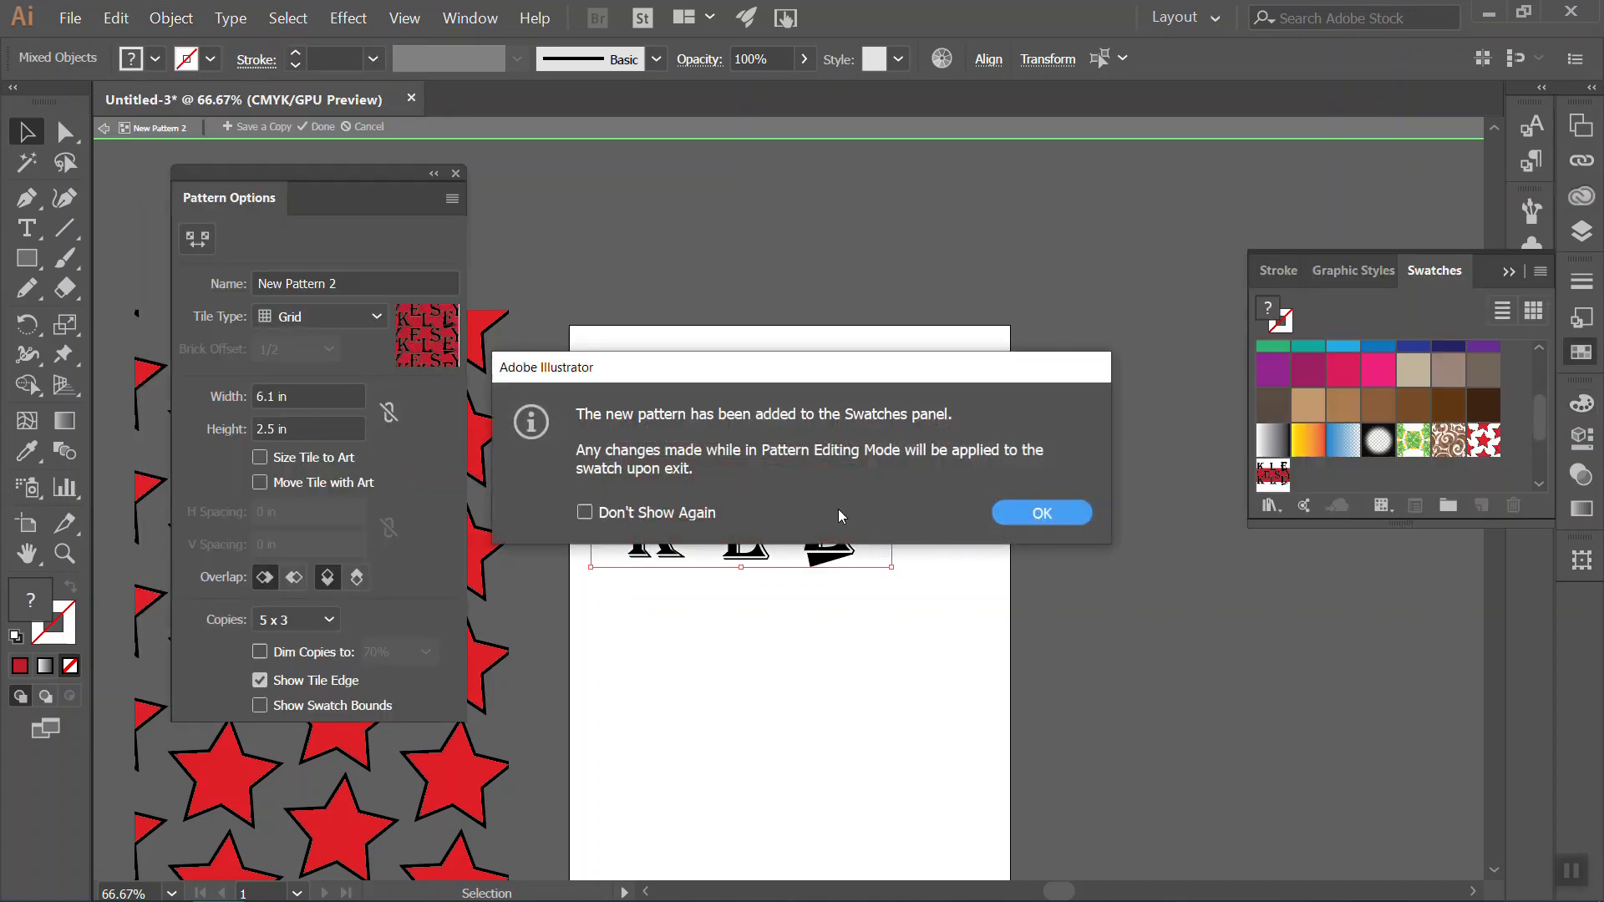
{"action": "left_click", "coordinate": [1025, 513]}
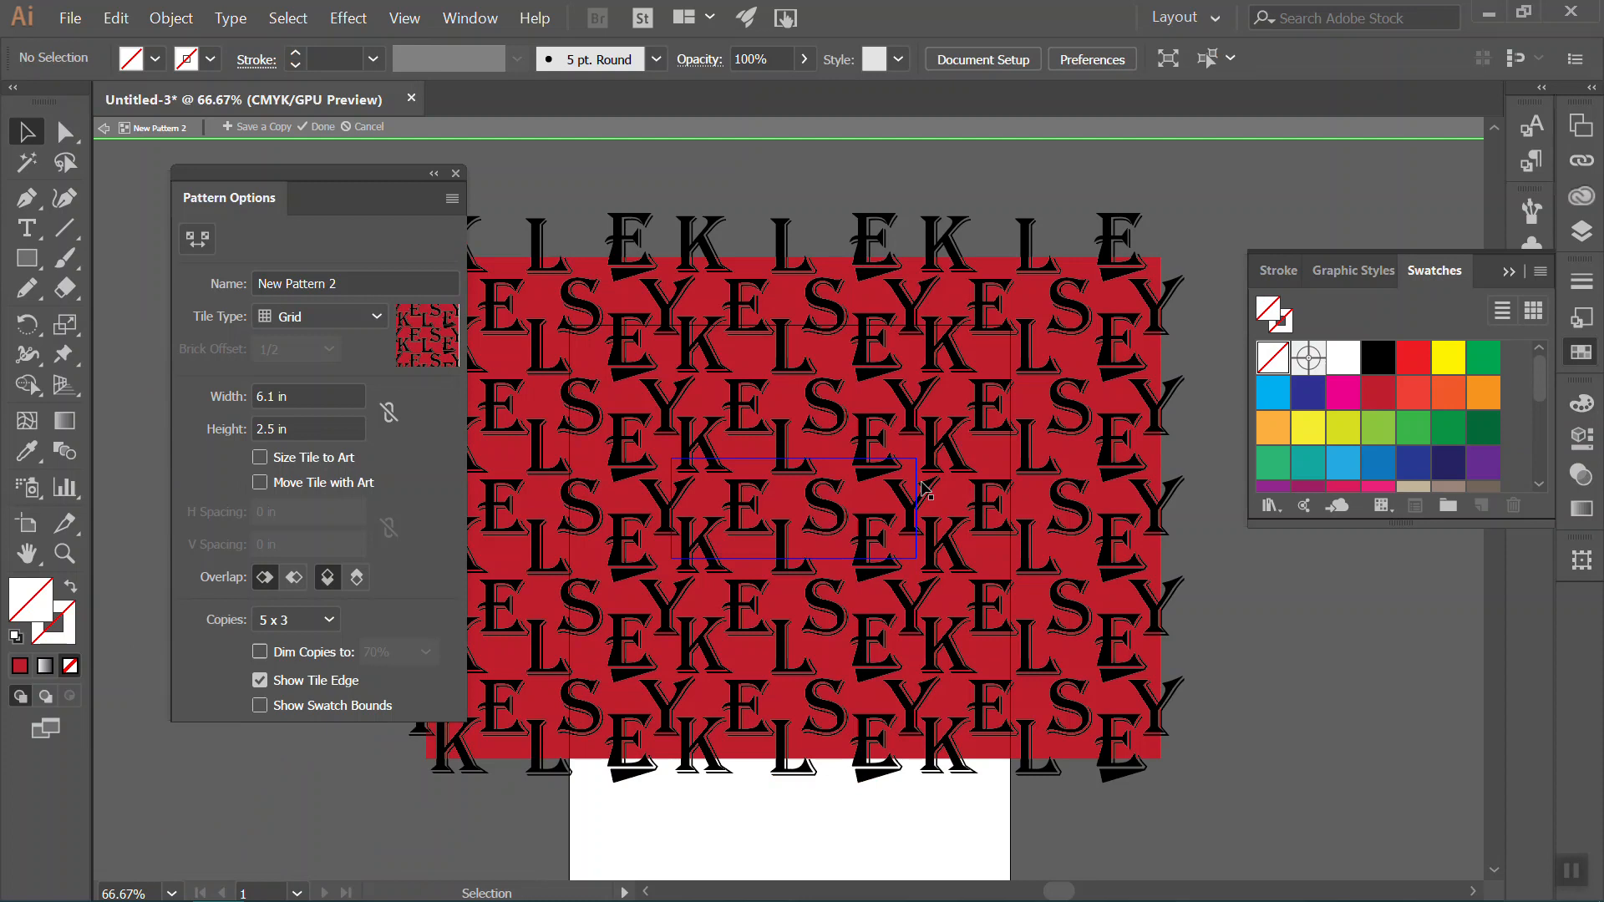
{"action": "left_click", "coordinate": [854, 505]}
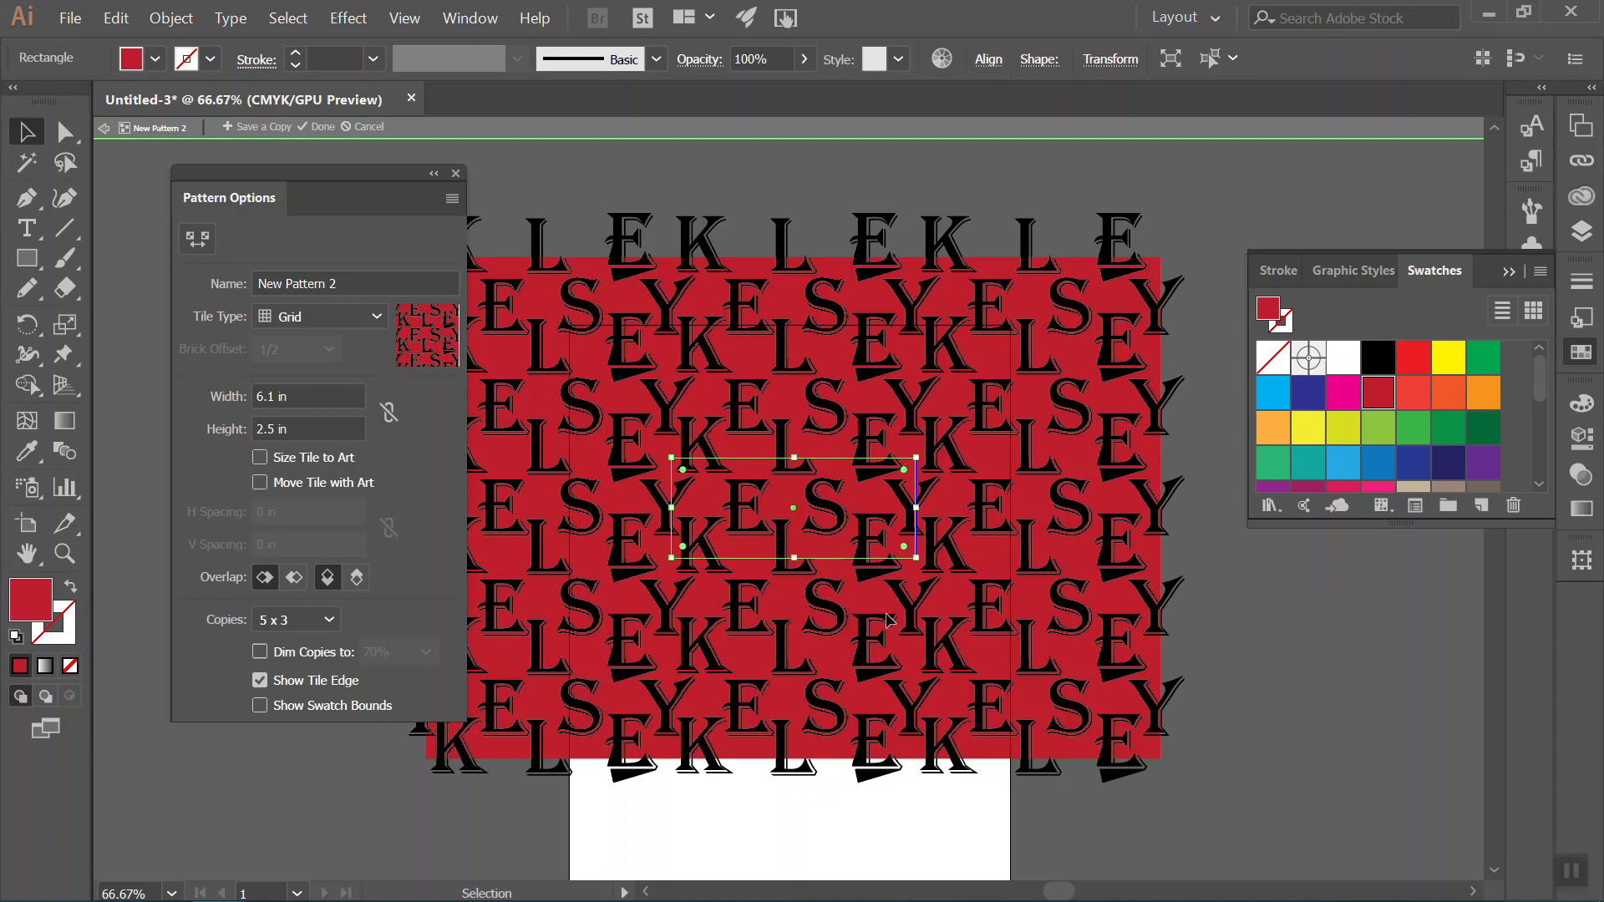
{"action": "left_click", "coordinate": [321, 131]}
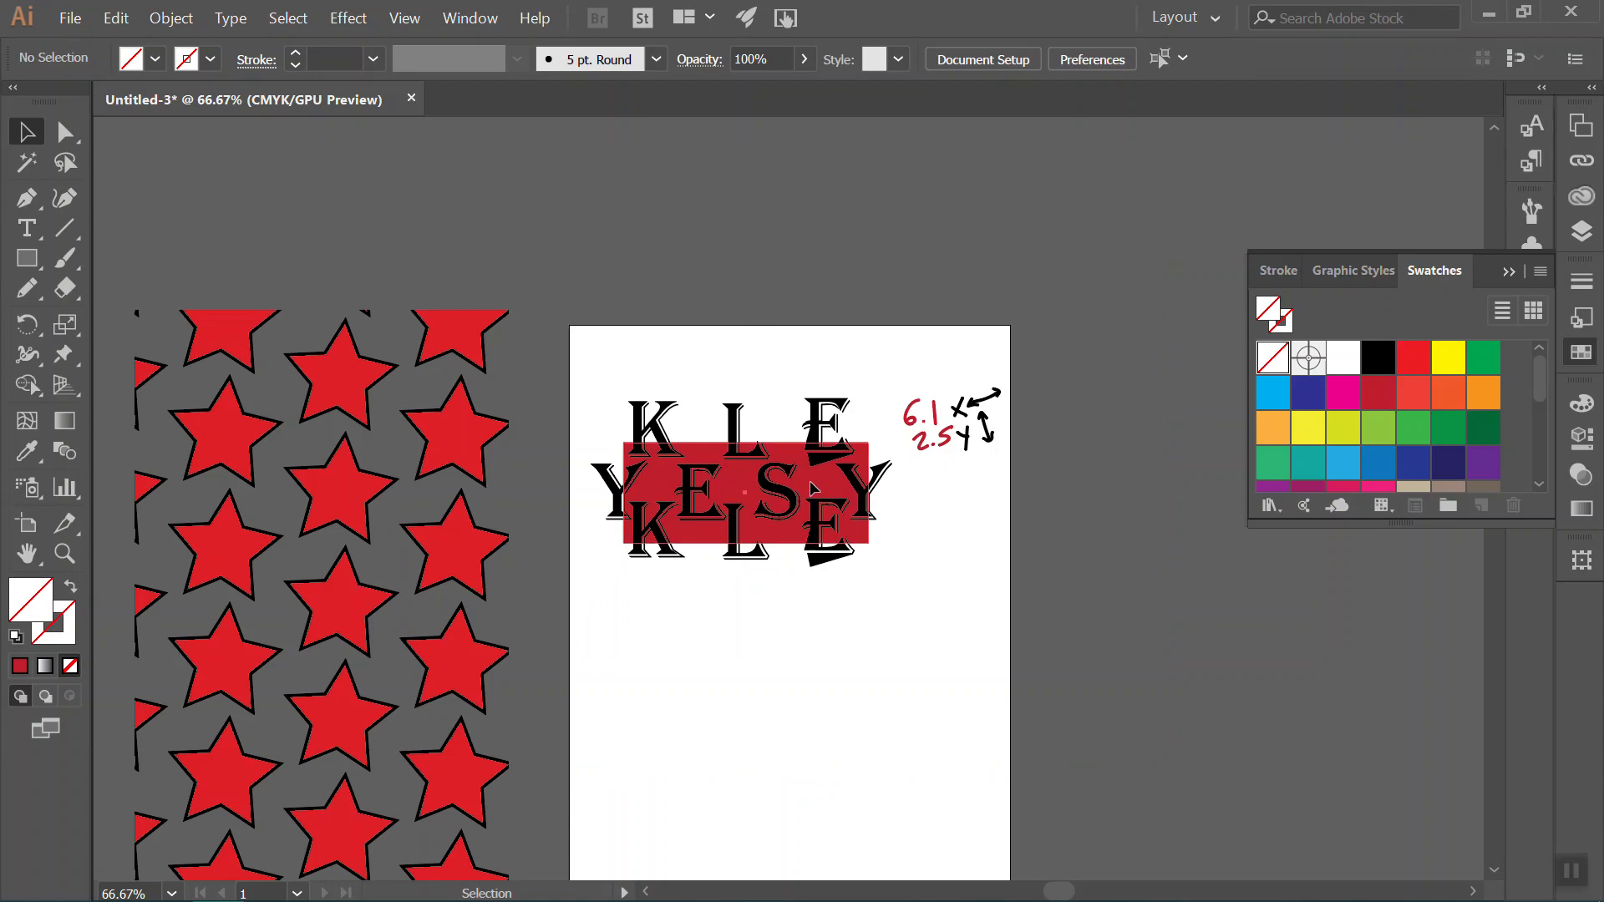
Move the KELSEY lettering and its rectangles up above the artboard.
{"action": "left_click_drag", "start_coordinate": [813, 488], "coordinate": [957, 555]}
{"action": "left_click", "coordinate": [777, 421]}
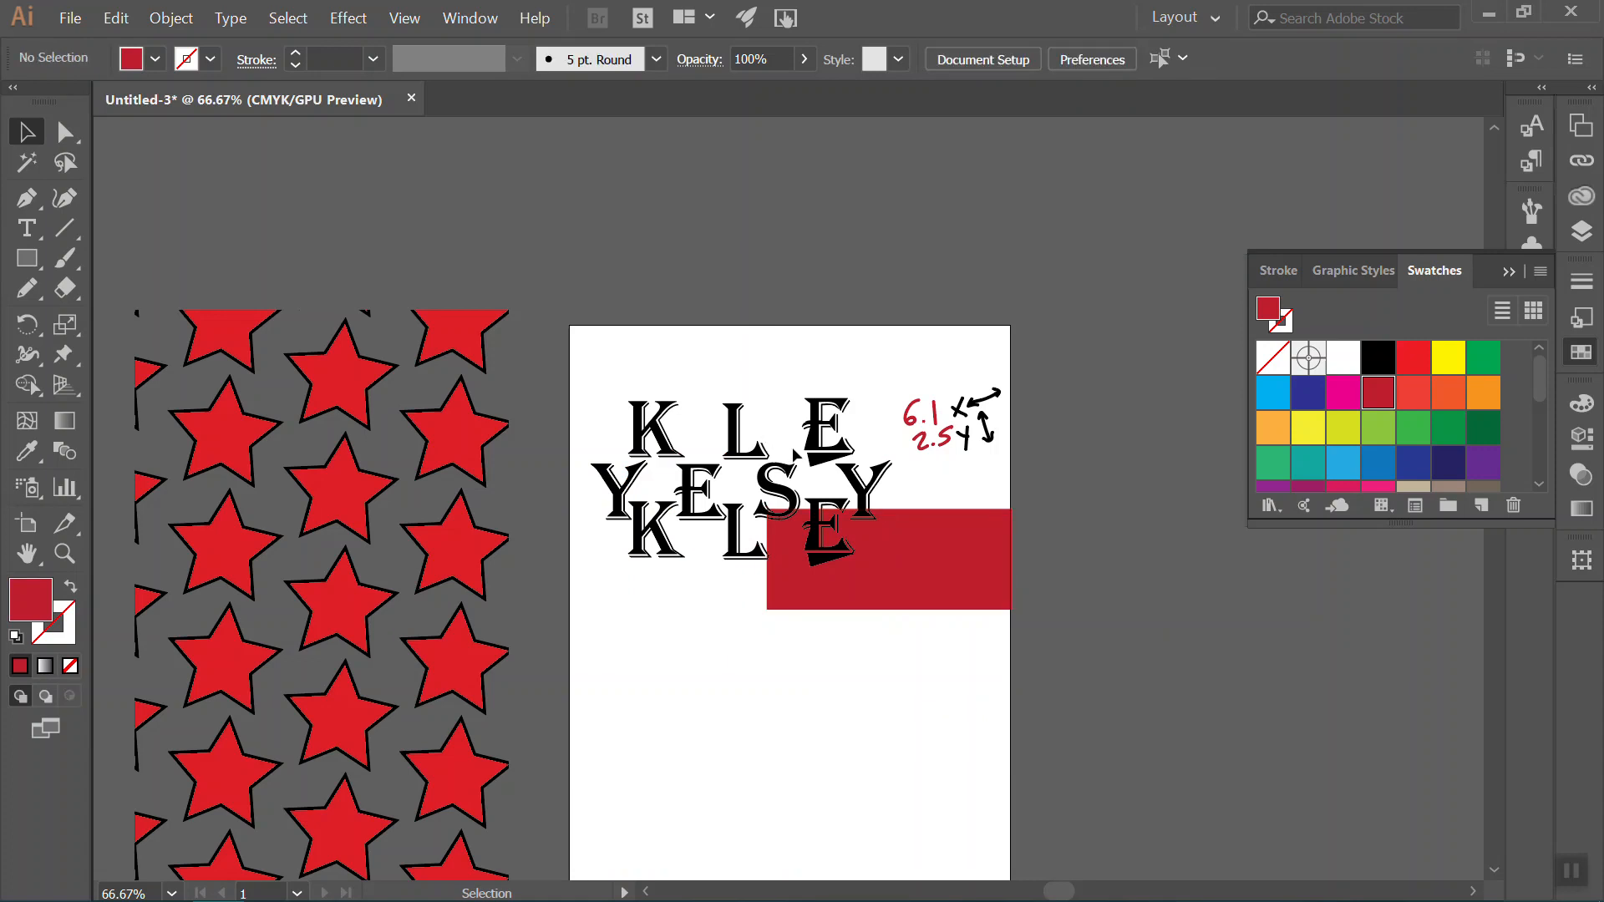
{"action": "left_click", "coordinate": [770, 406]}
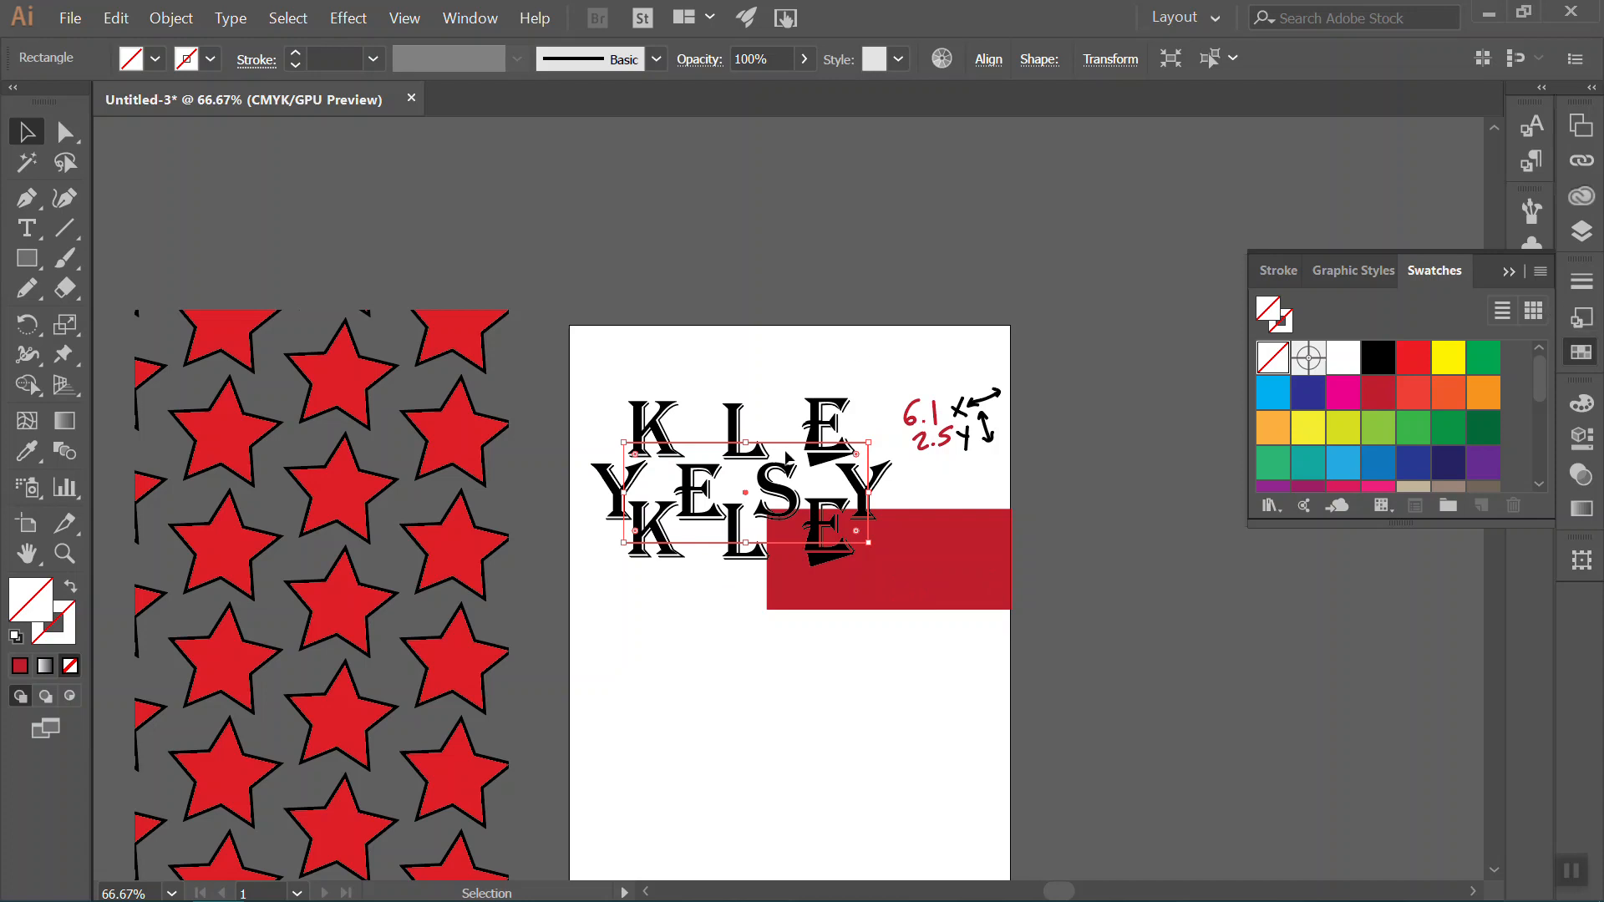
{"action": "left_click", "coordinate": [367, 397]}
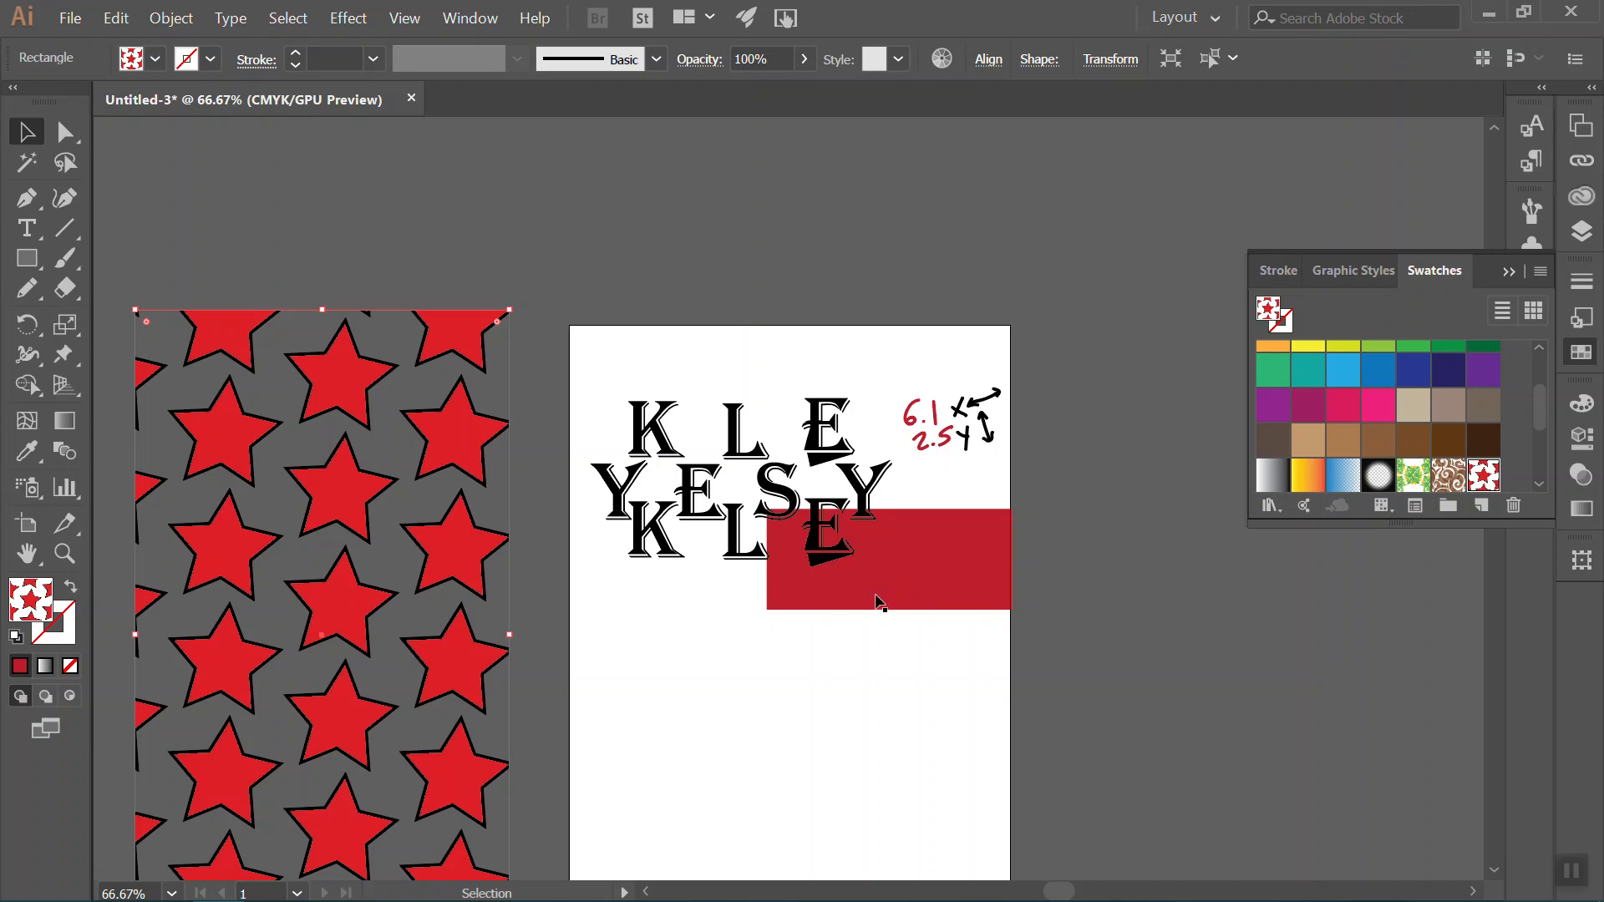
{"action": "key", "text": "ctrl+z"}
{"action": "left_click_drag", "start_coordinate": [883, 617], "coordinate": [587, 358]}
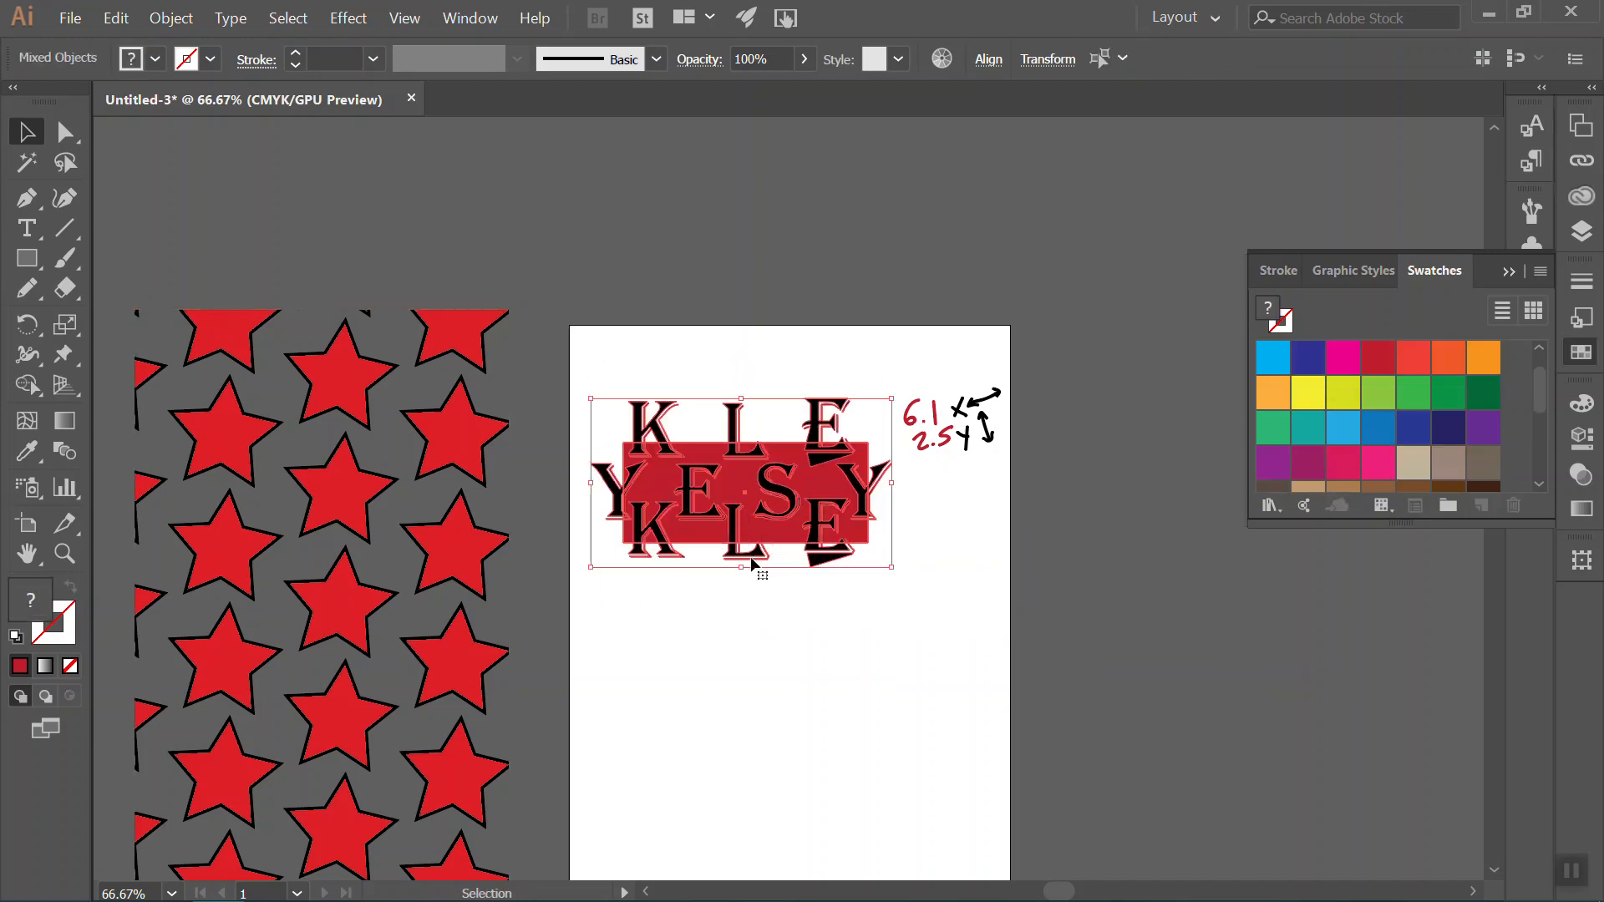
{"action": "left_click_drag", "start_coordinate": [752, 553], "coordinate": [800, 295]}
Delete the handwritten 6.1 x 2.5 y size note.
{"action": "left_click_drag", "start_coordinate": [1013, 546], "coordinate": [887, 366]}
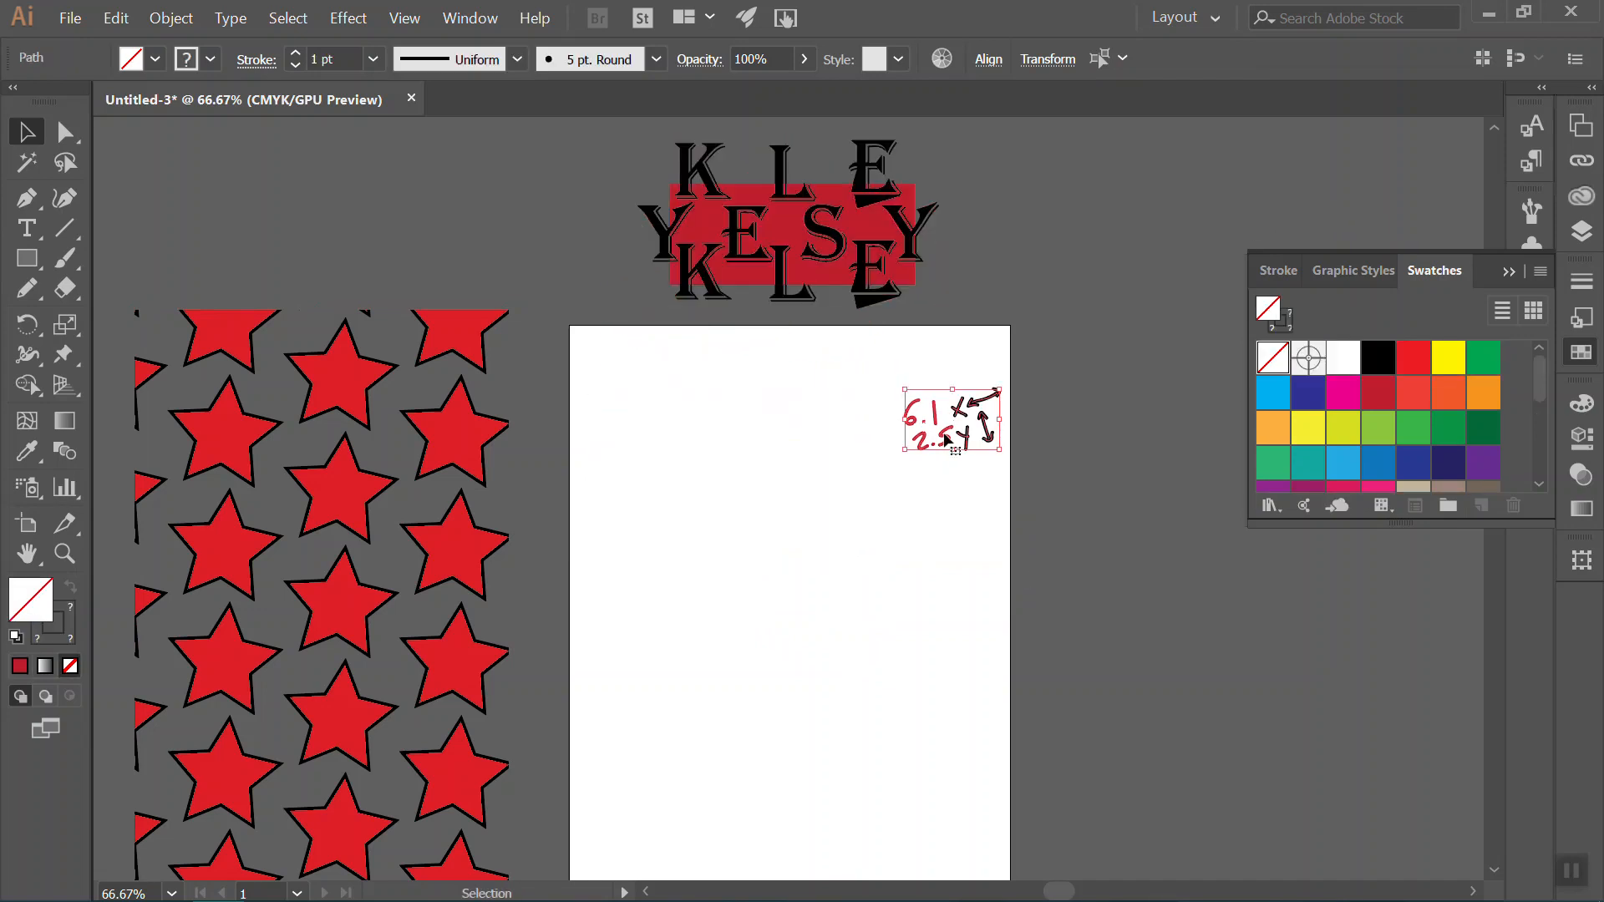
{"action": "left_click_drag", "start_coordinate": [946, 439], "coordinate": [880, 426]}
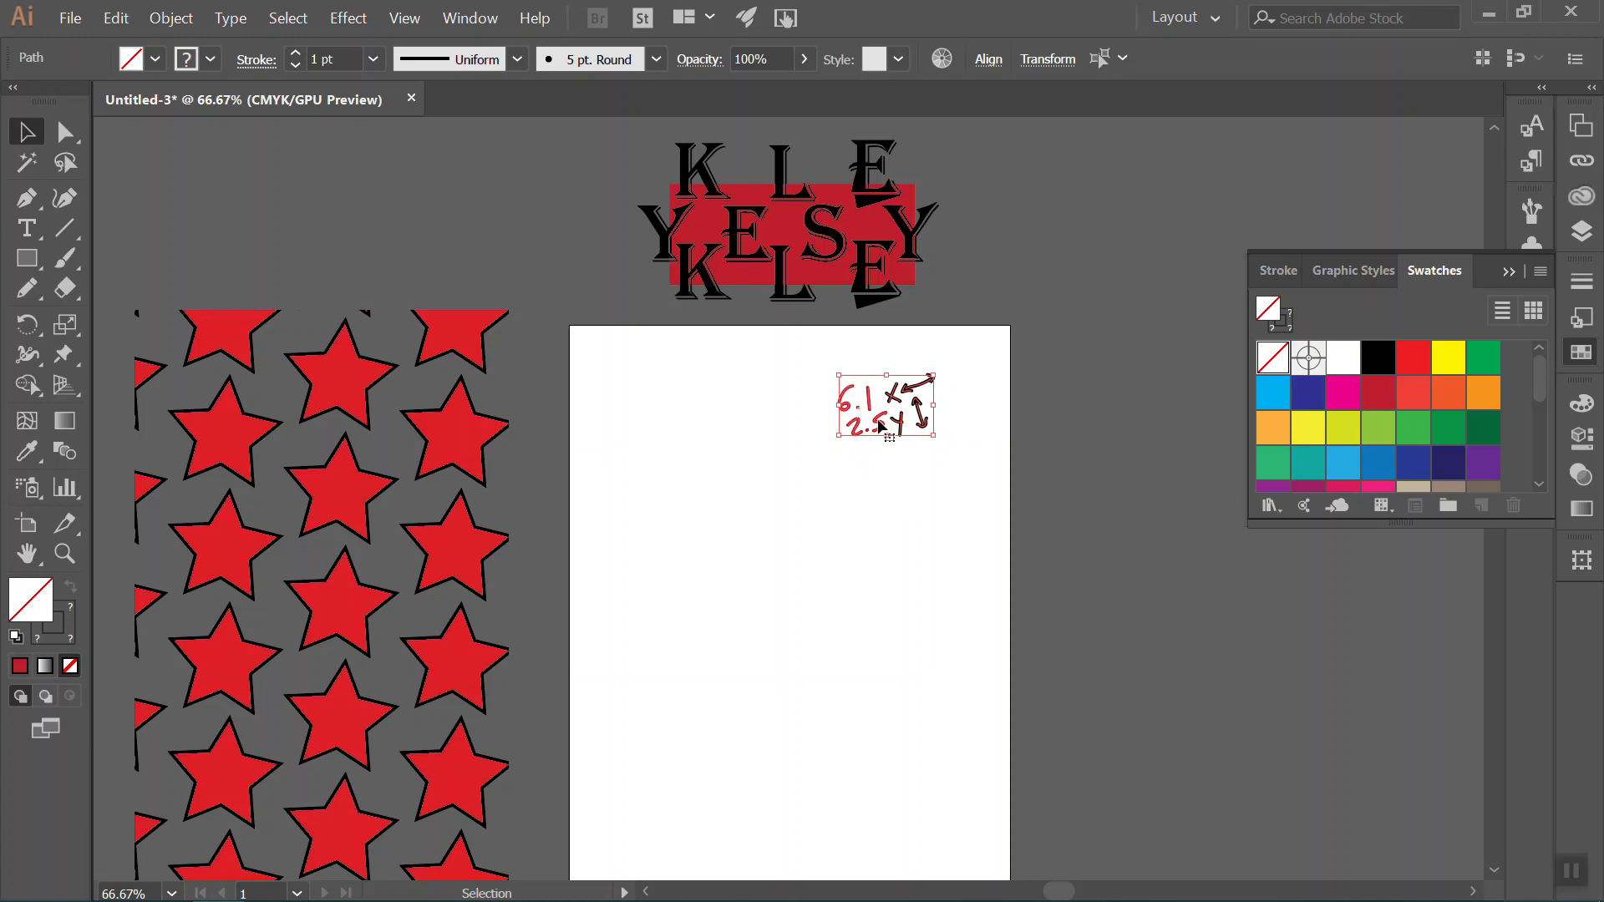
{"action": "key", "text": "Delete"}
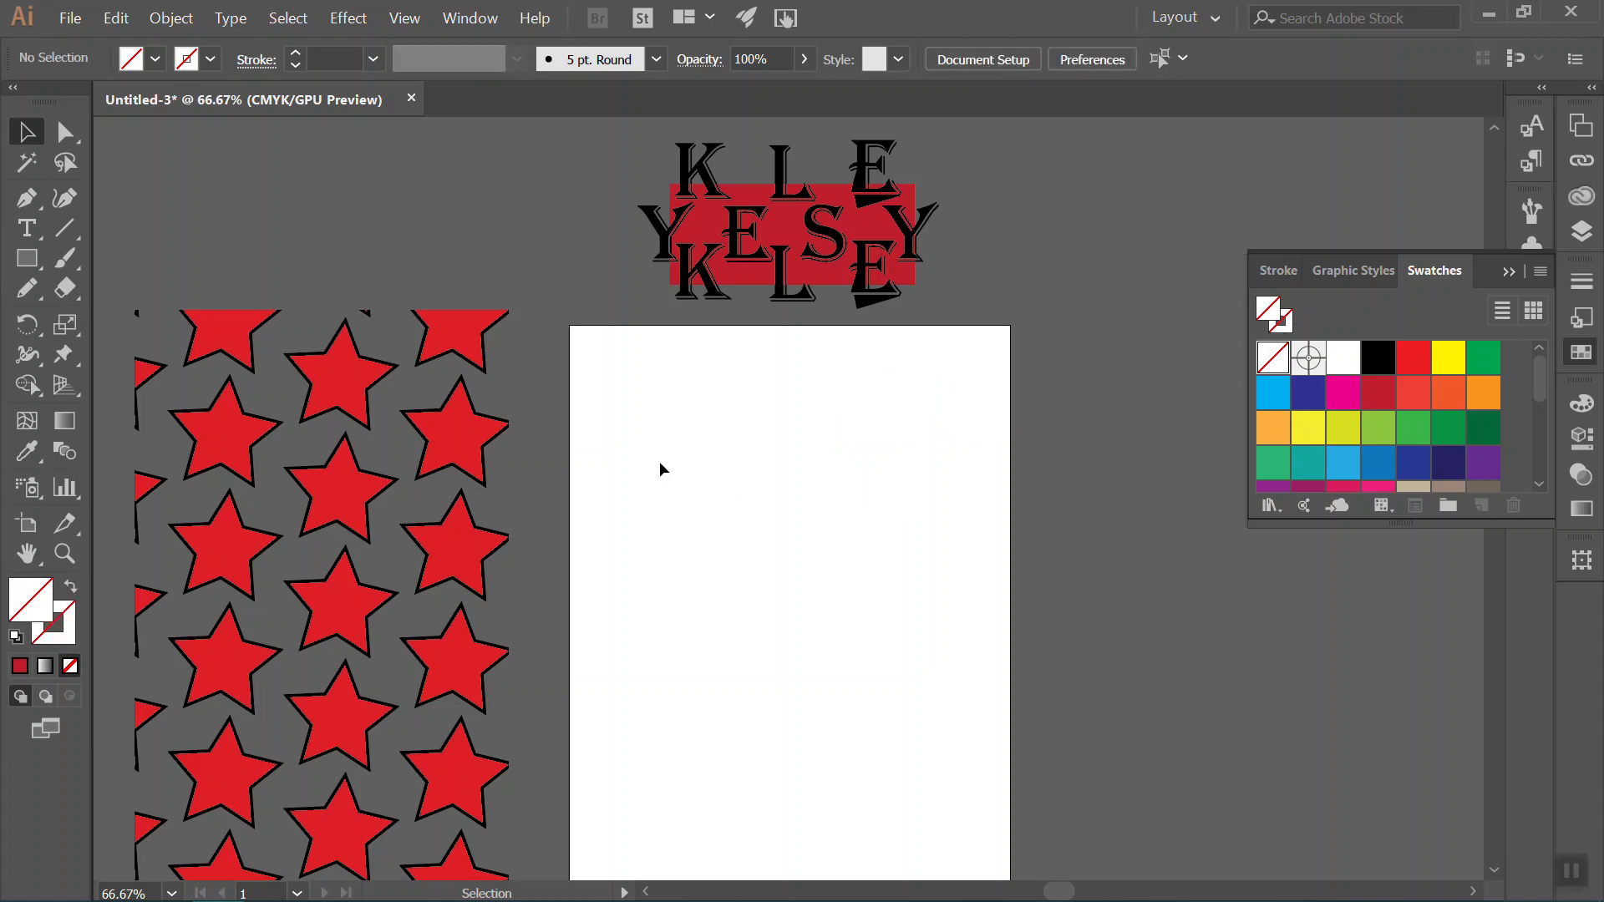
Draw an unfilled rectangle spanning the whole empty artboard.
{"action": "left_click", "coordinate": [26, 258]}
{"action": "mouse_move", "coordinate": [568, 324]}
{"action": "left_mouse_down"}
{"action": "mouse_move", "coordinate": [1008, 794]}
{"action": "mouse_move", "coordinate": [1011, 873]}
{"action": "mouse_move", "coordinate": [967, 833]}
{"action": "mouse_move", "coordinate": [1011, 833]}
{"action": "left_mouse_up"}
{"action": "scroll", "coordinate": [1162, 811], "scroll_direction": "down", "scroll_amount": 1}
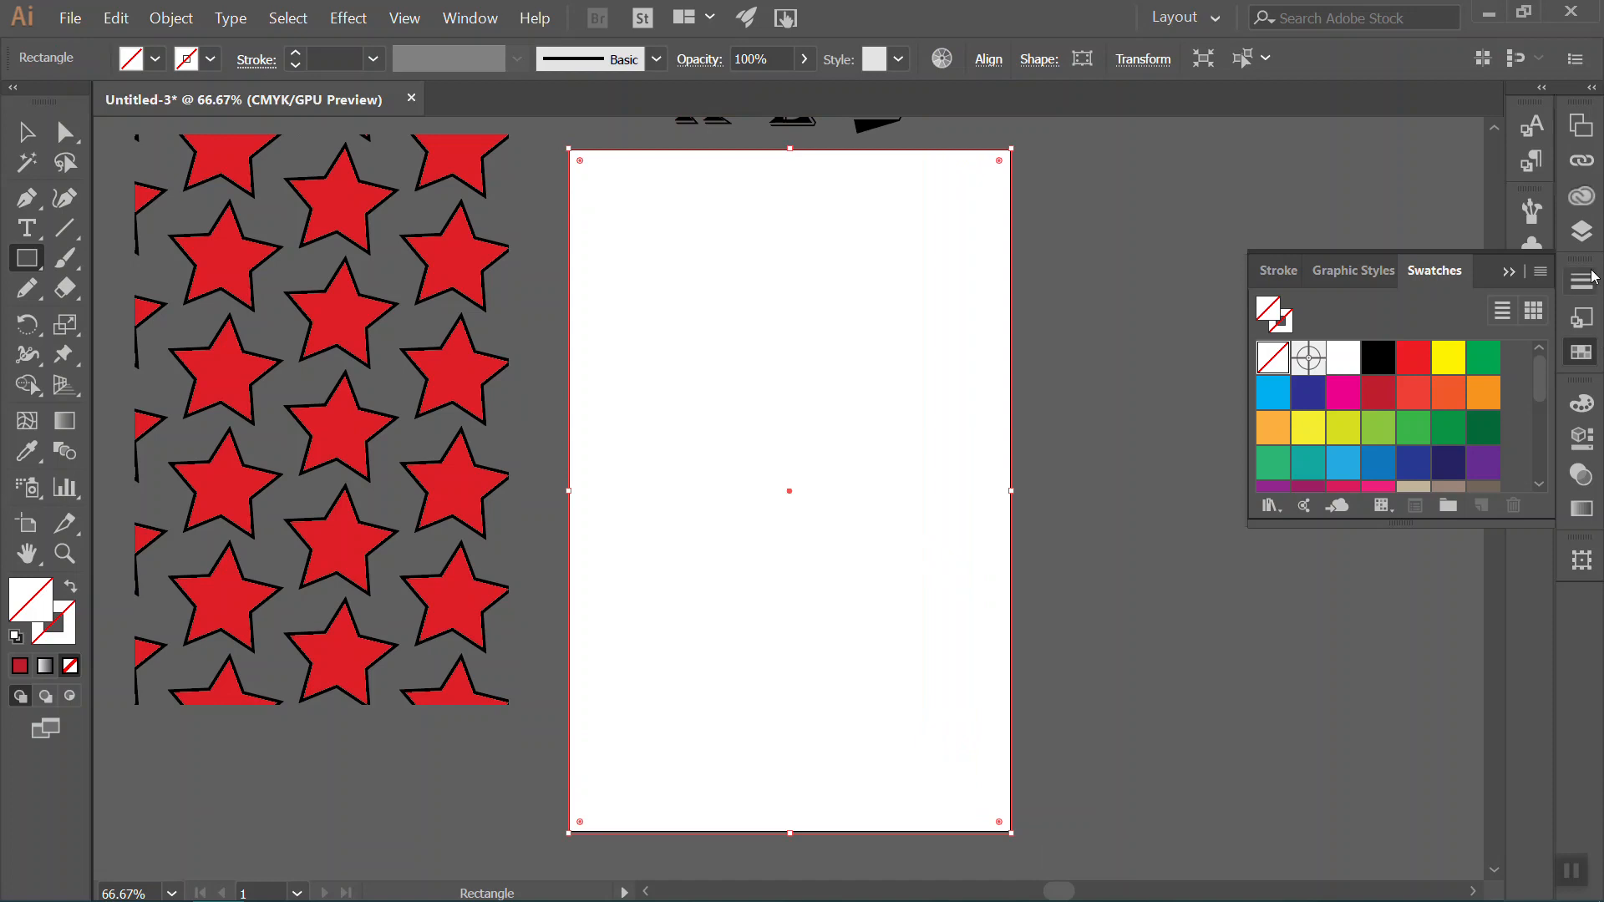
{"action": "scroll", "coordinate": [1455, 405], "scroll_direction": "down", "scroll_amount": 2}
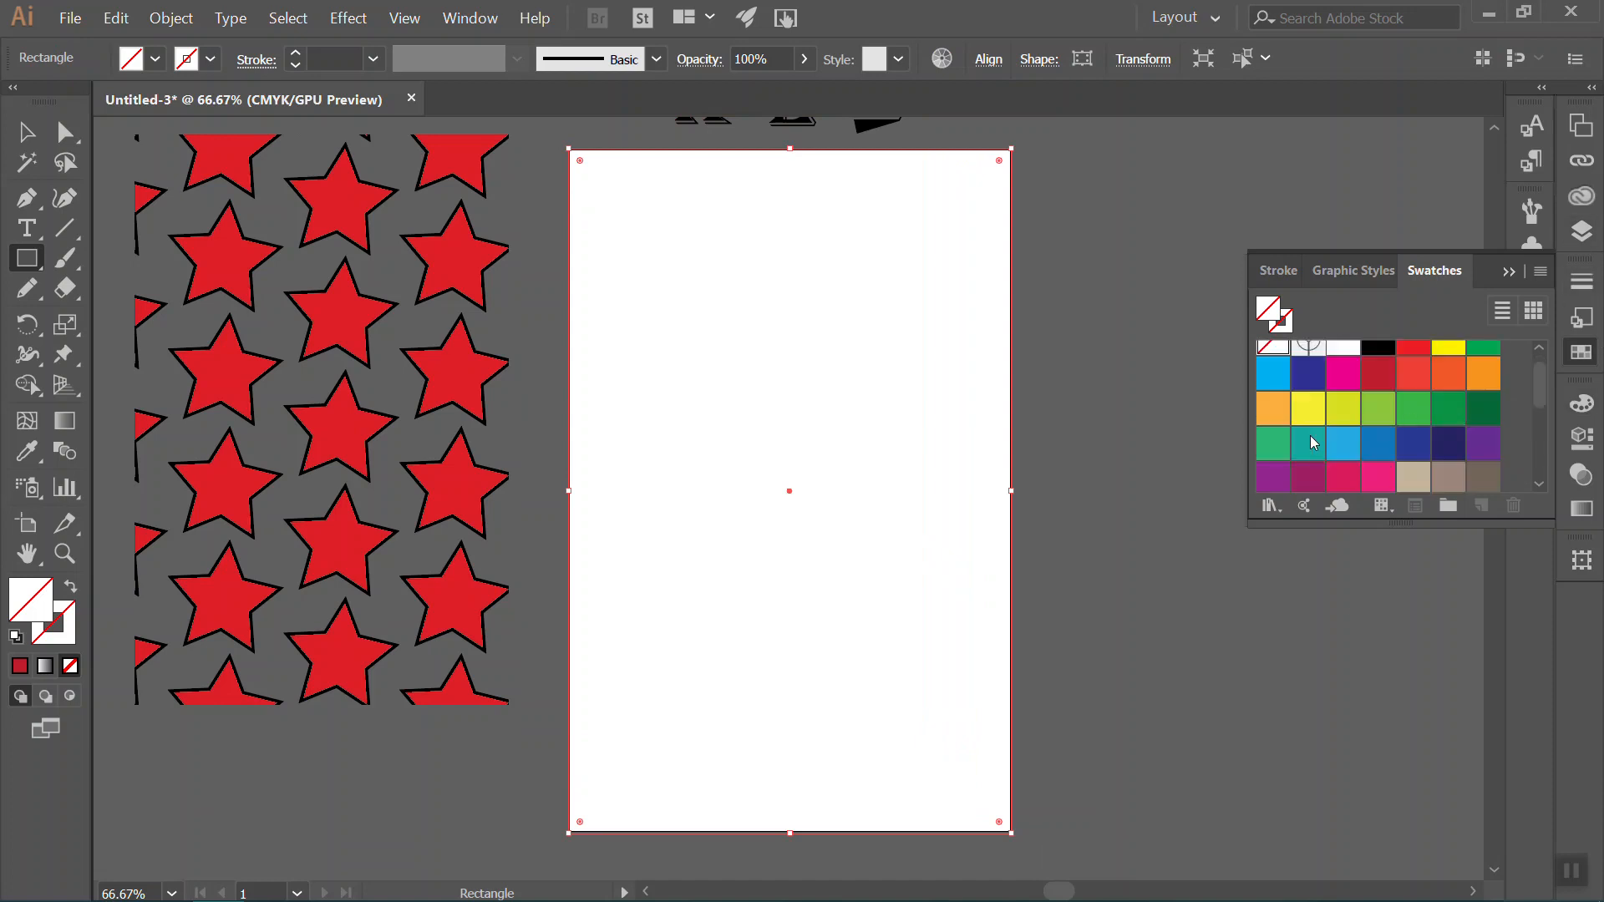
{"action": "scroll", "coordinate": [1323, 428], "scroll_direction": "down", "scroll_amount": 3}
{"action": "left_click", "coordinate": [1272, 434]}
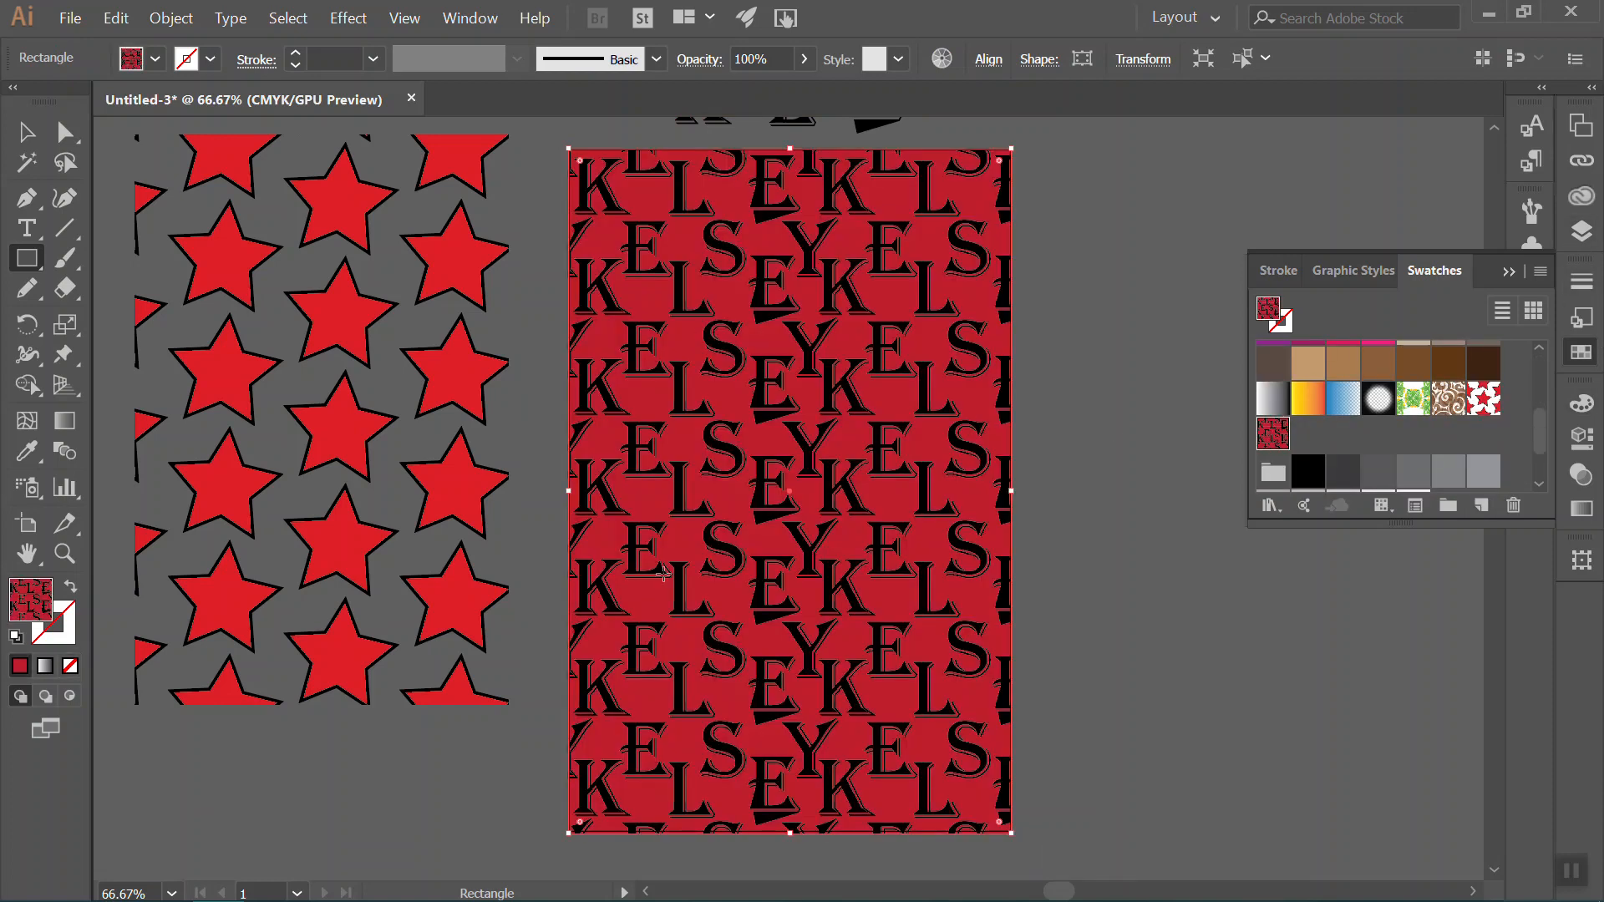
{"action": "left_click", "coordinate": [26, 132]}
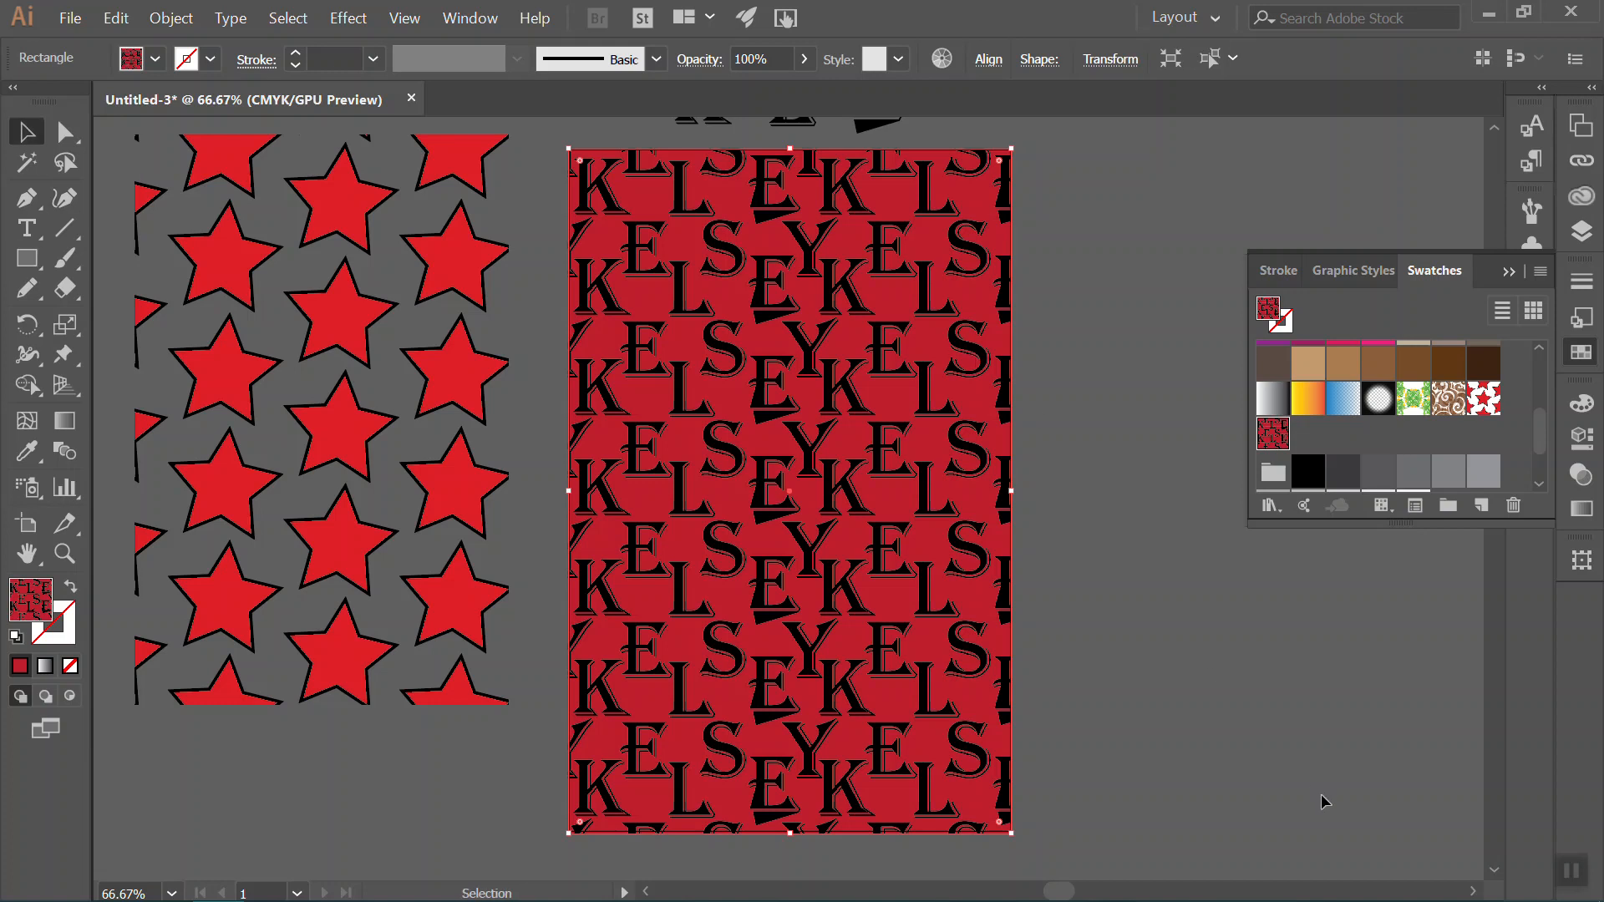
{"action": "left_click", "coordinate": [1472, 892]}
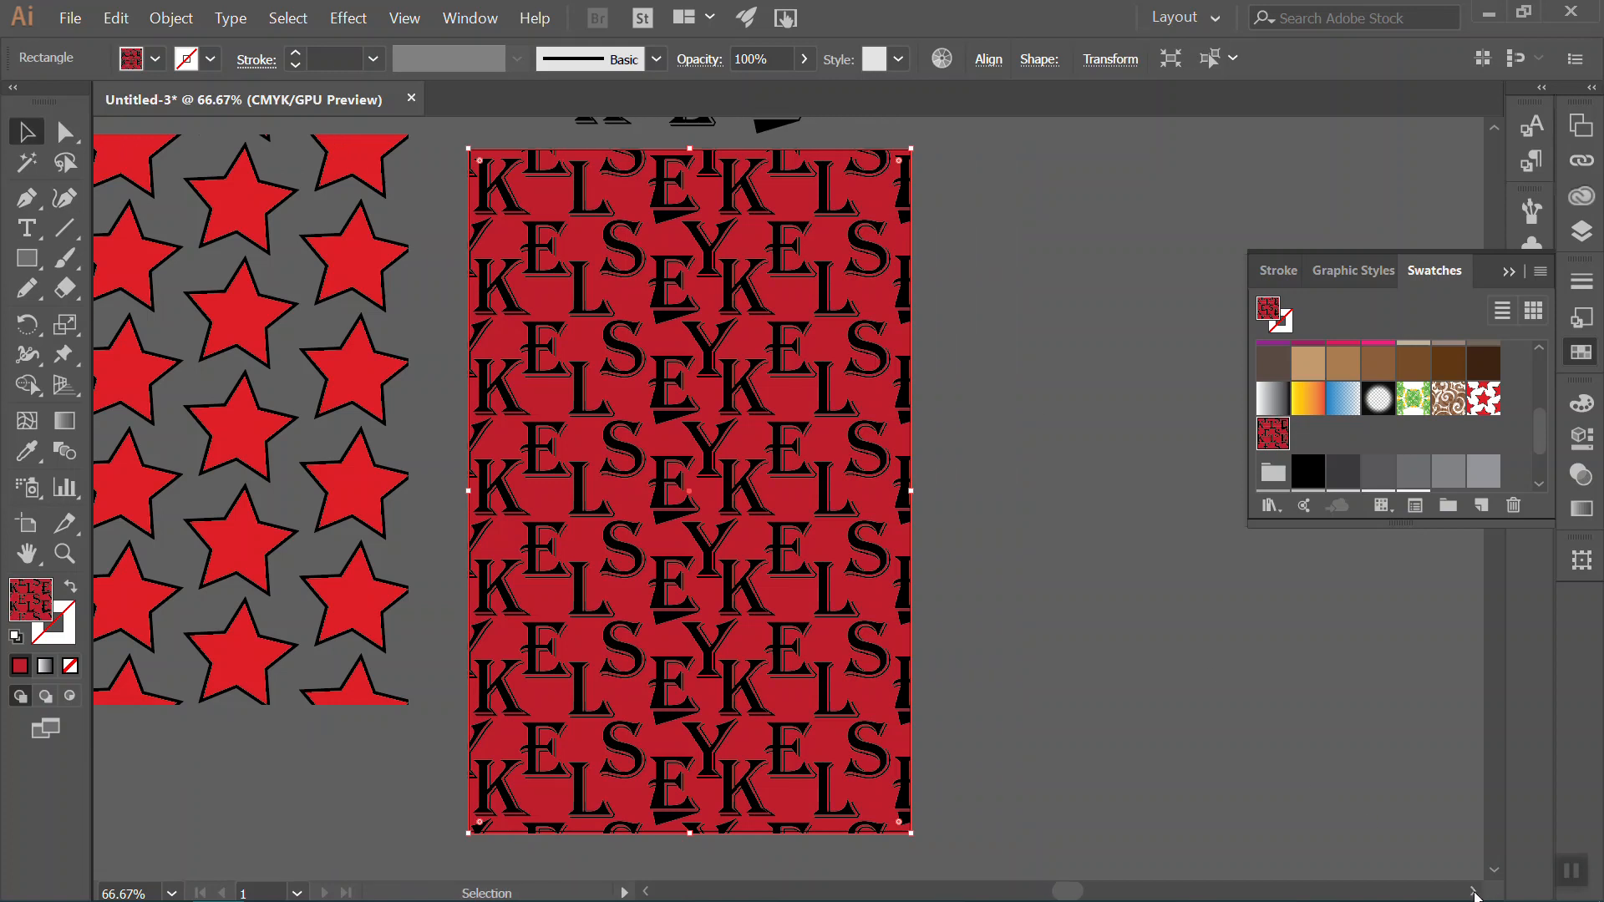
{"action": "left_click_drag", "start_coordinate": [1473, 892], "coordinate": [1474, 889]}
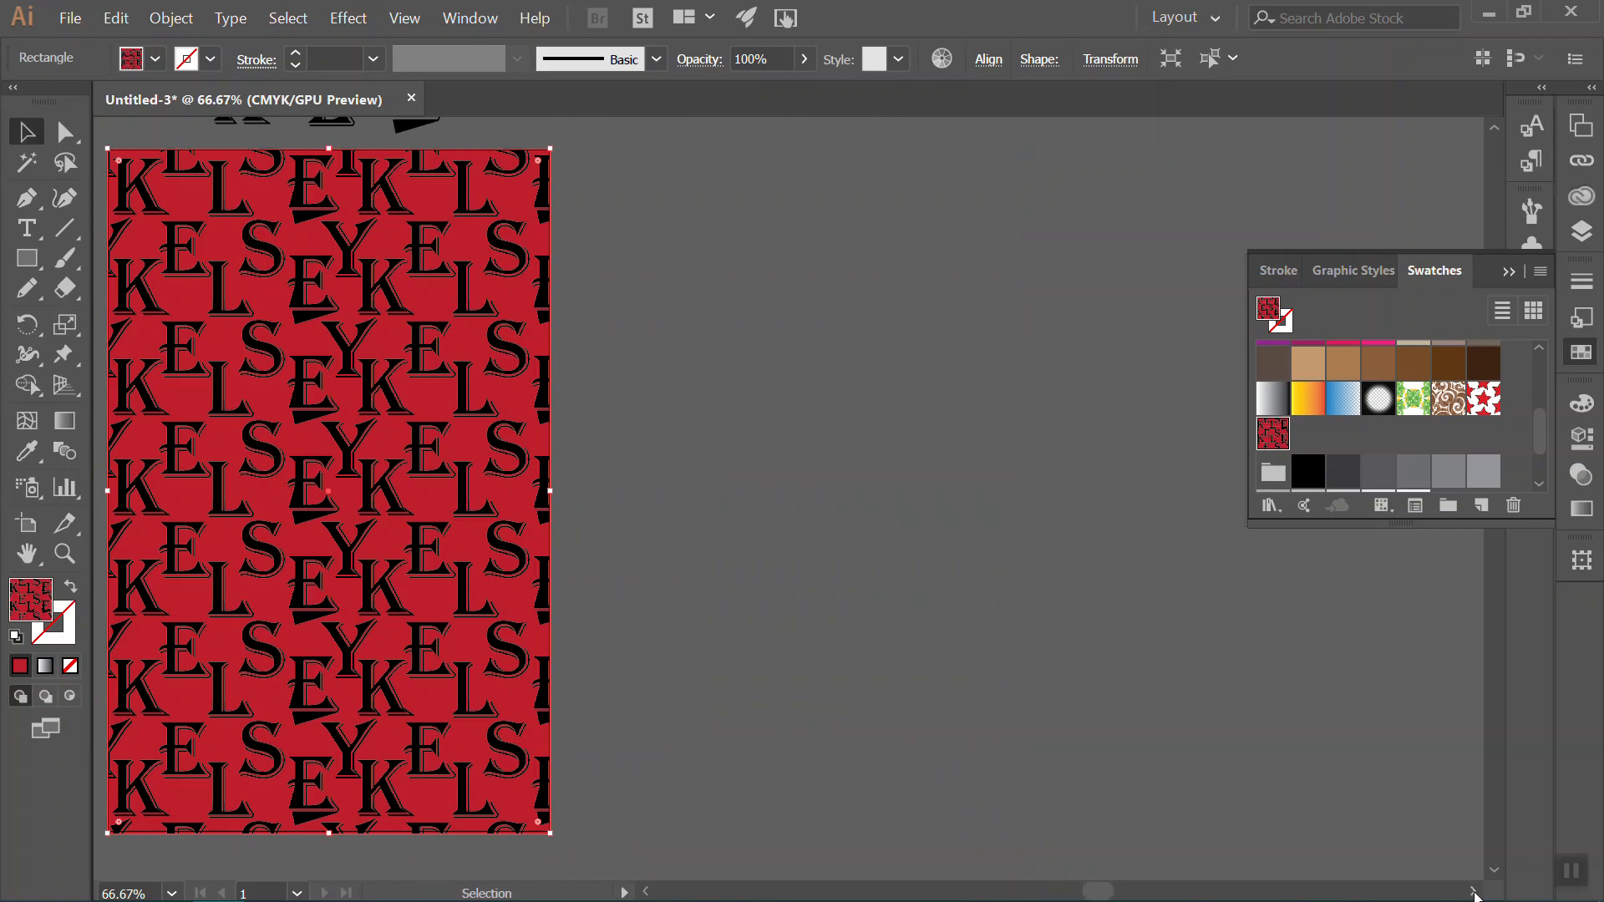
{"action": "scroll", "coordinate": [768, 355], "scroll_direction": "up", "scroll_amount": 3}
{"action": "scroll", "coordinate": [768, 355], "scroll_direction": "down", "scroll_amount": 2}
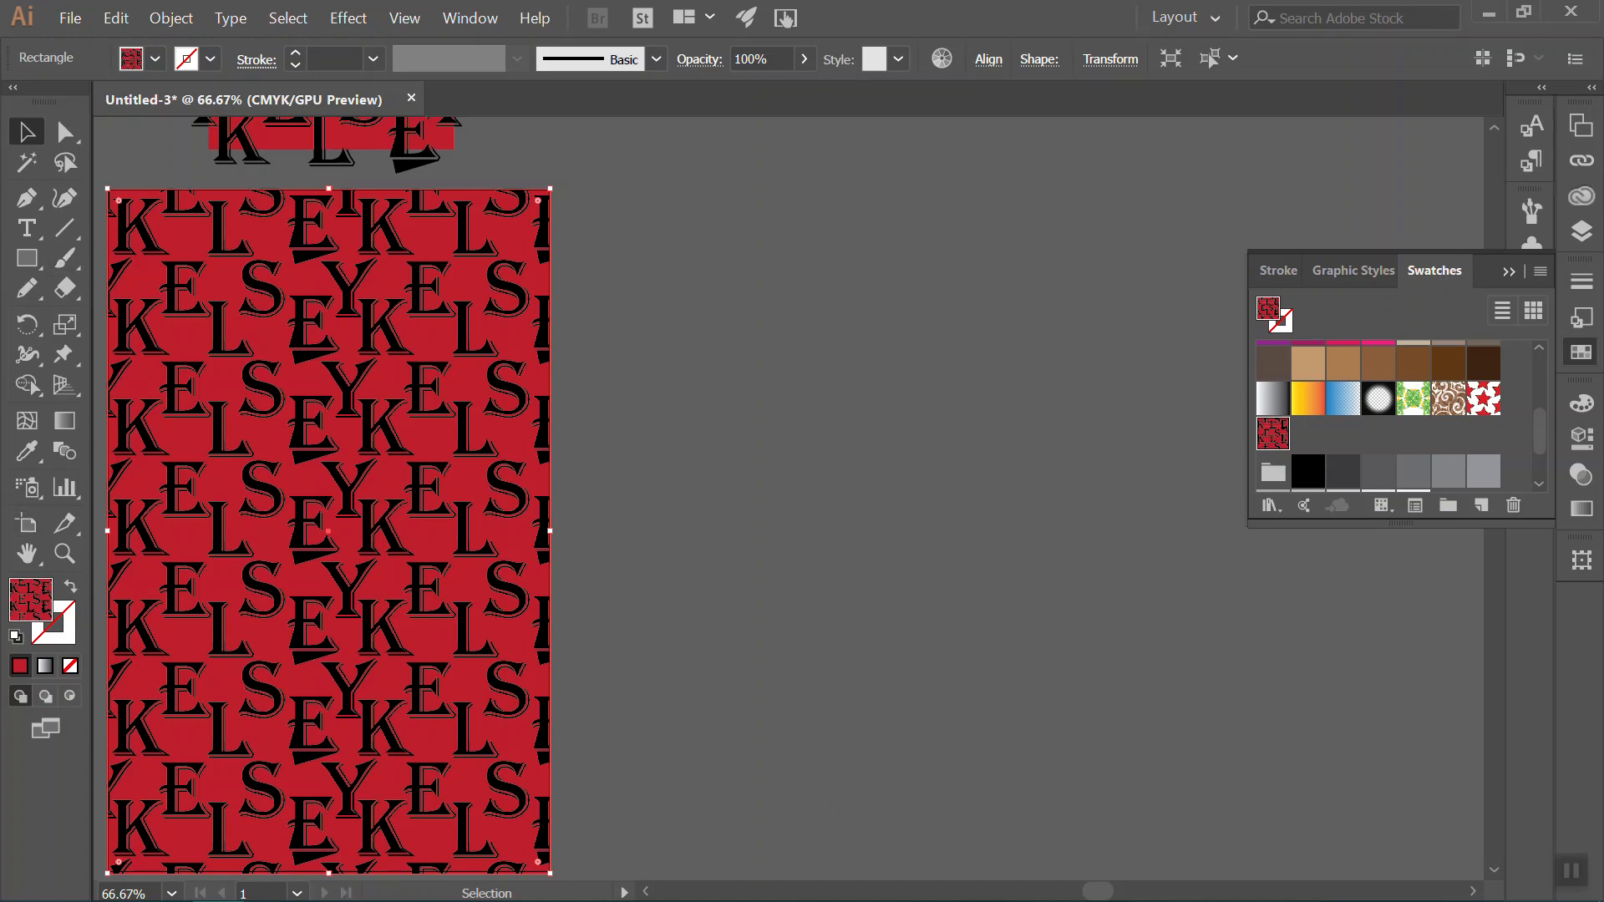
Add a blank Artboard 2 to the right of the KELSEY pattern artboard with the Artboard tool.
{"action": "left_click", "coordinate": [29, 535]}
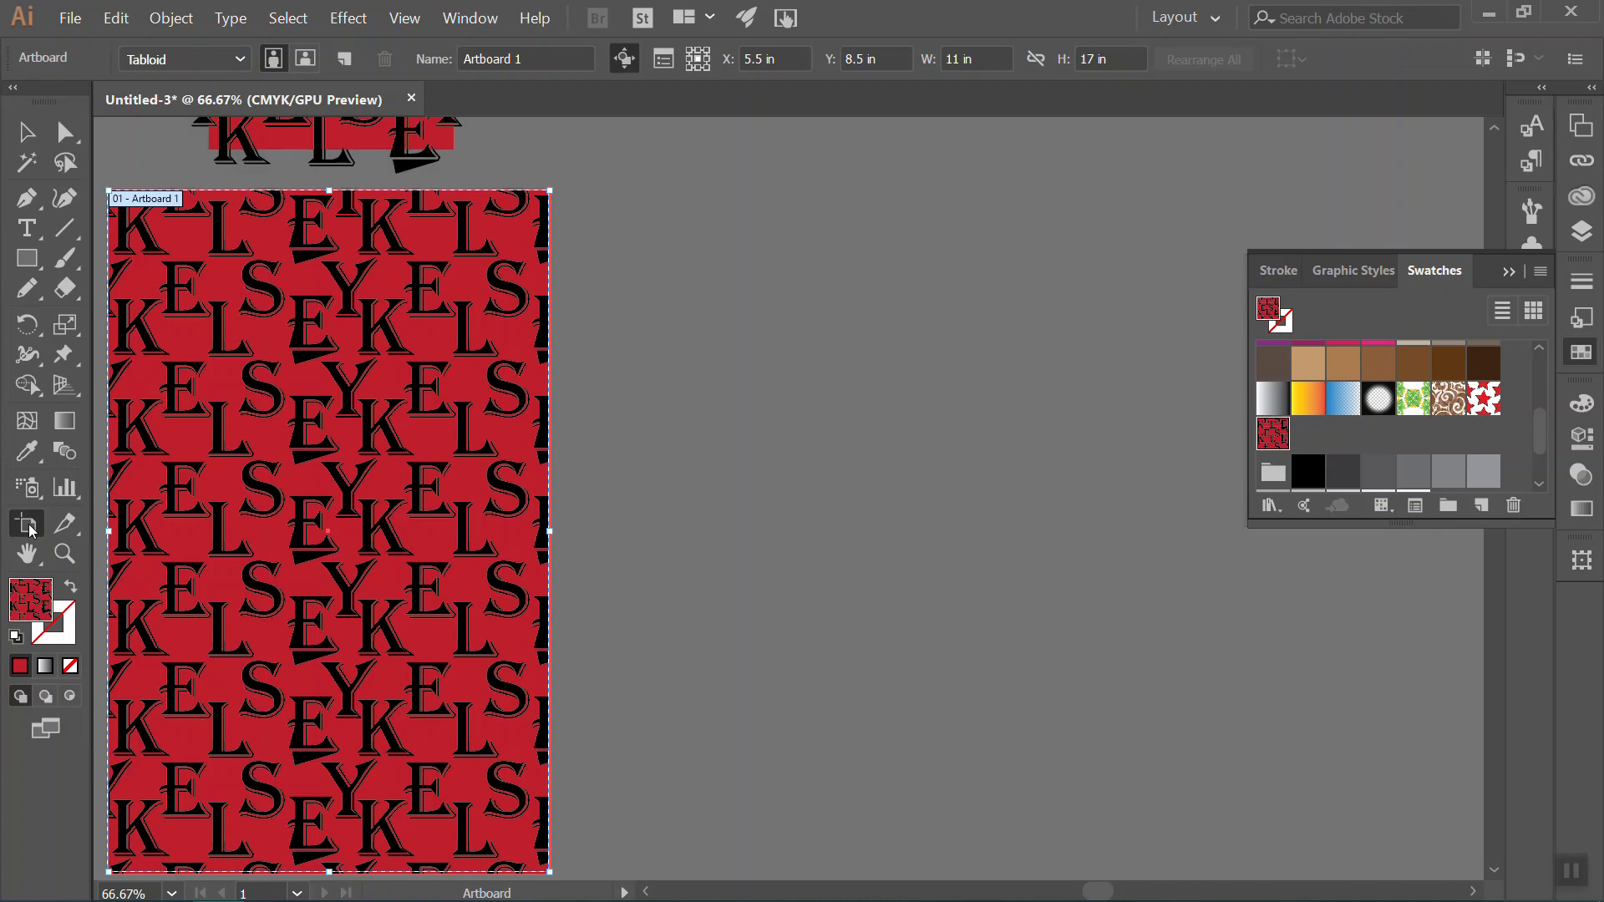
{"action": "left_click", "coordinate": [346, 64]}
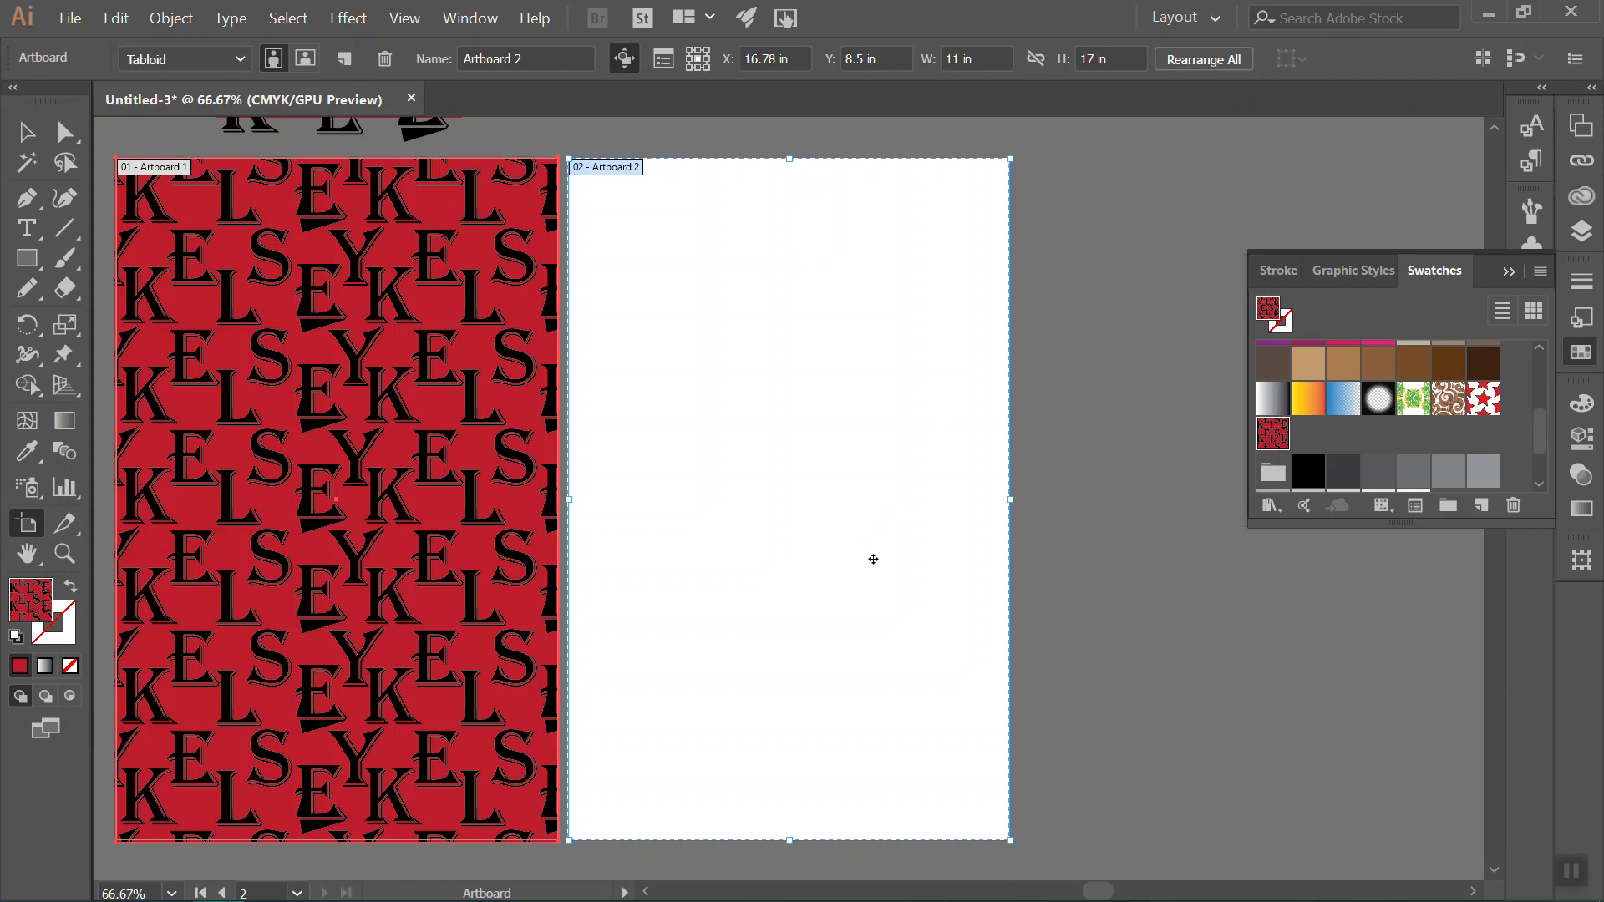
{"action": "left_click", "coordinate": [25, 132]}
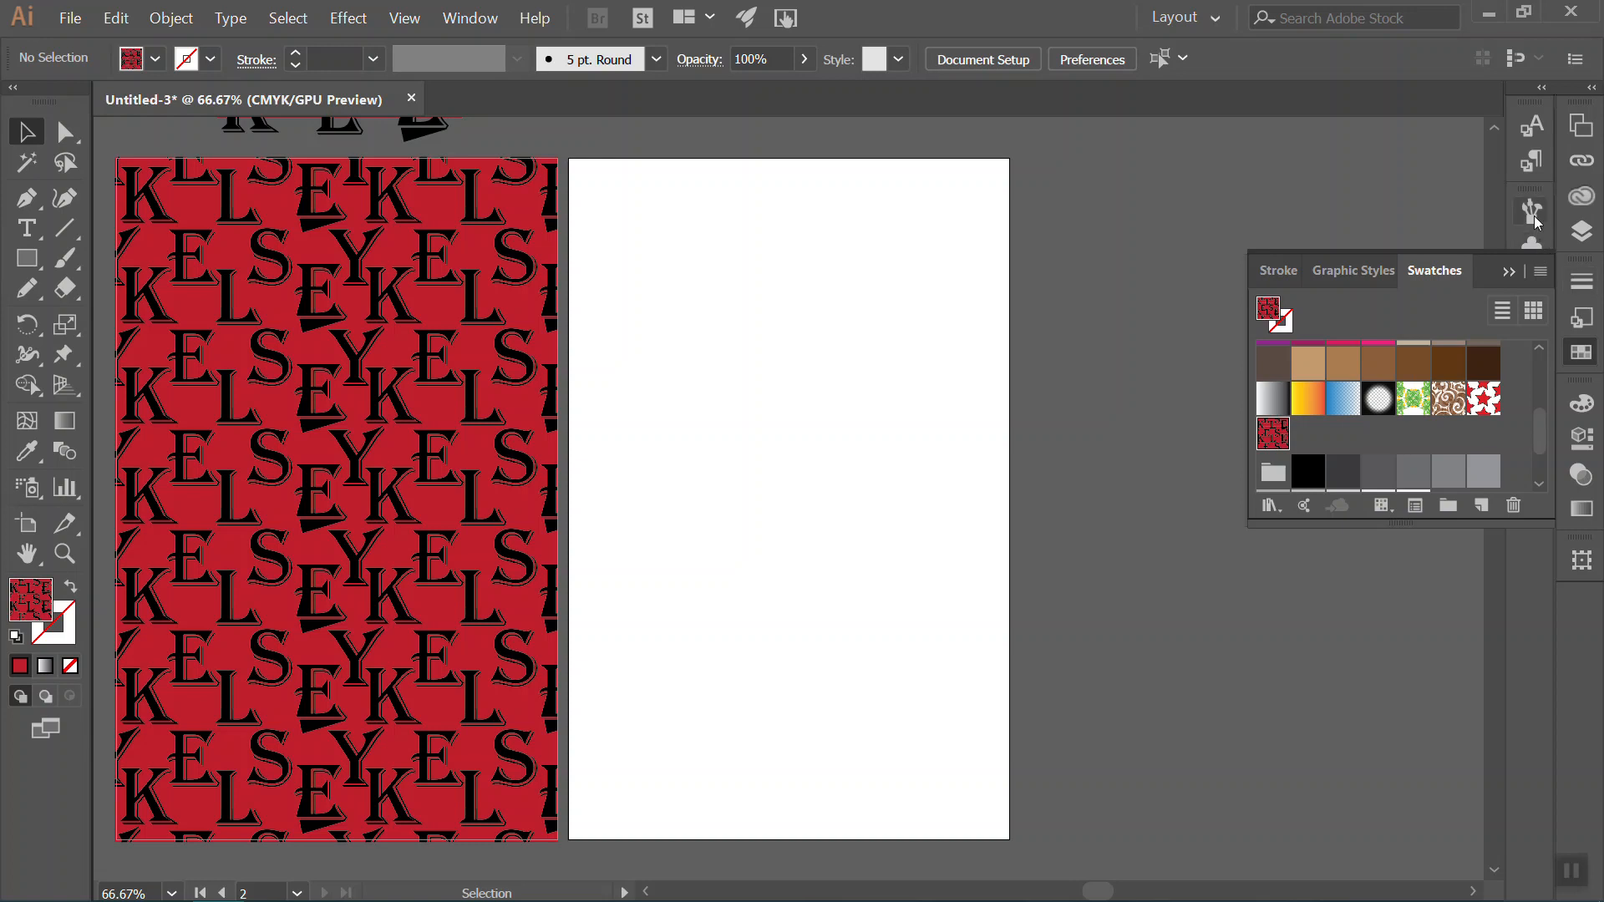
Show Layer 1's handwritten sketch, hide Layer 2's red pattern, and zoom to 150%.
{"action": "left_click", "coordinate": [1582, 234]}
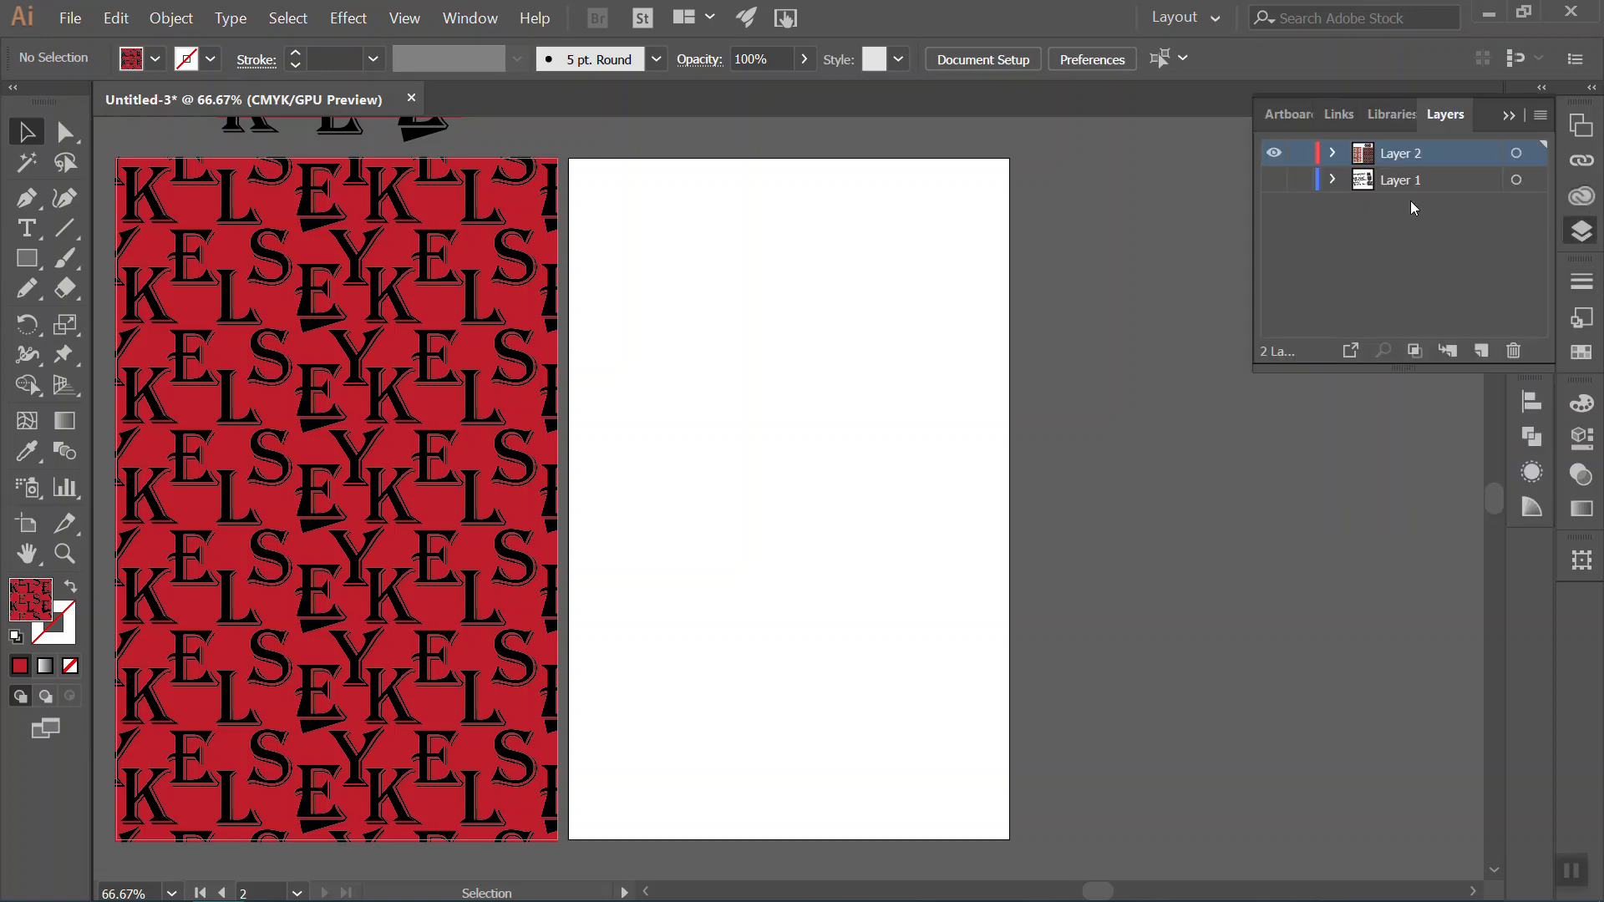
{"action": "left_click", "coordinate": [1273, 153]}
{"action": "left_click", "coordinate": [1273, 179]}
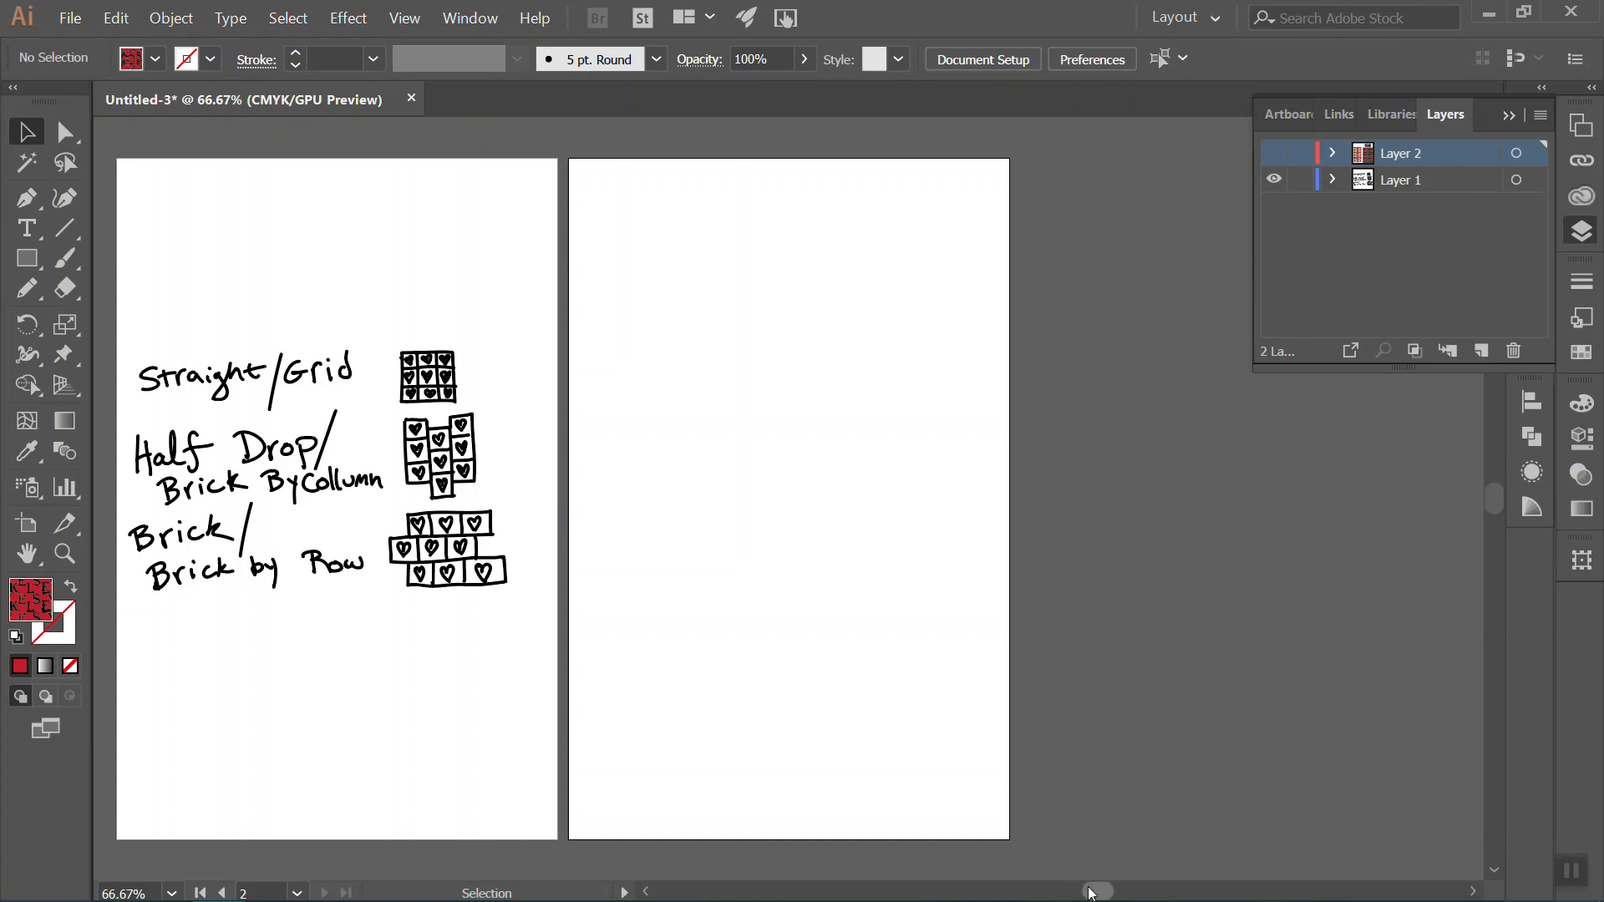
{"action": "scroll", "coordinate": [963, 839], "scroll_direction": "left", "scroll_amount": 4}
{"action": "key", "text": "ctrl+equal"}
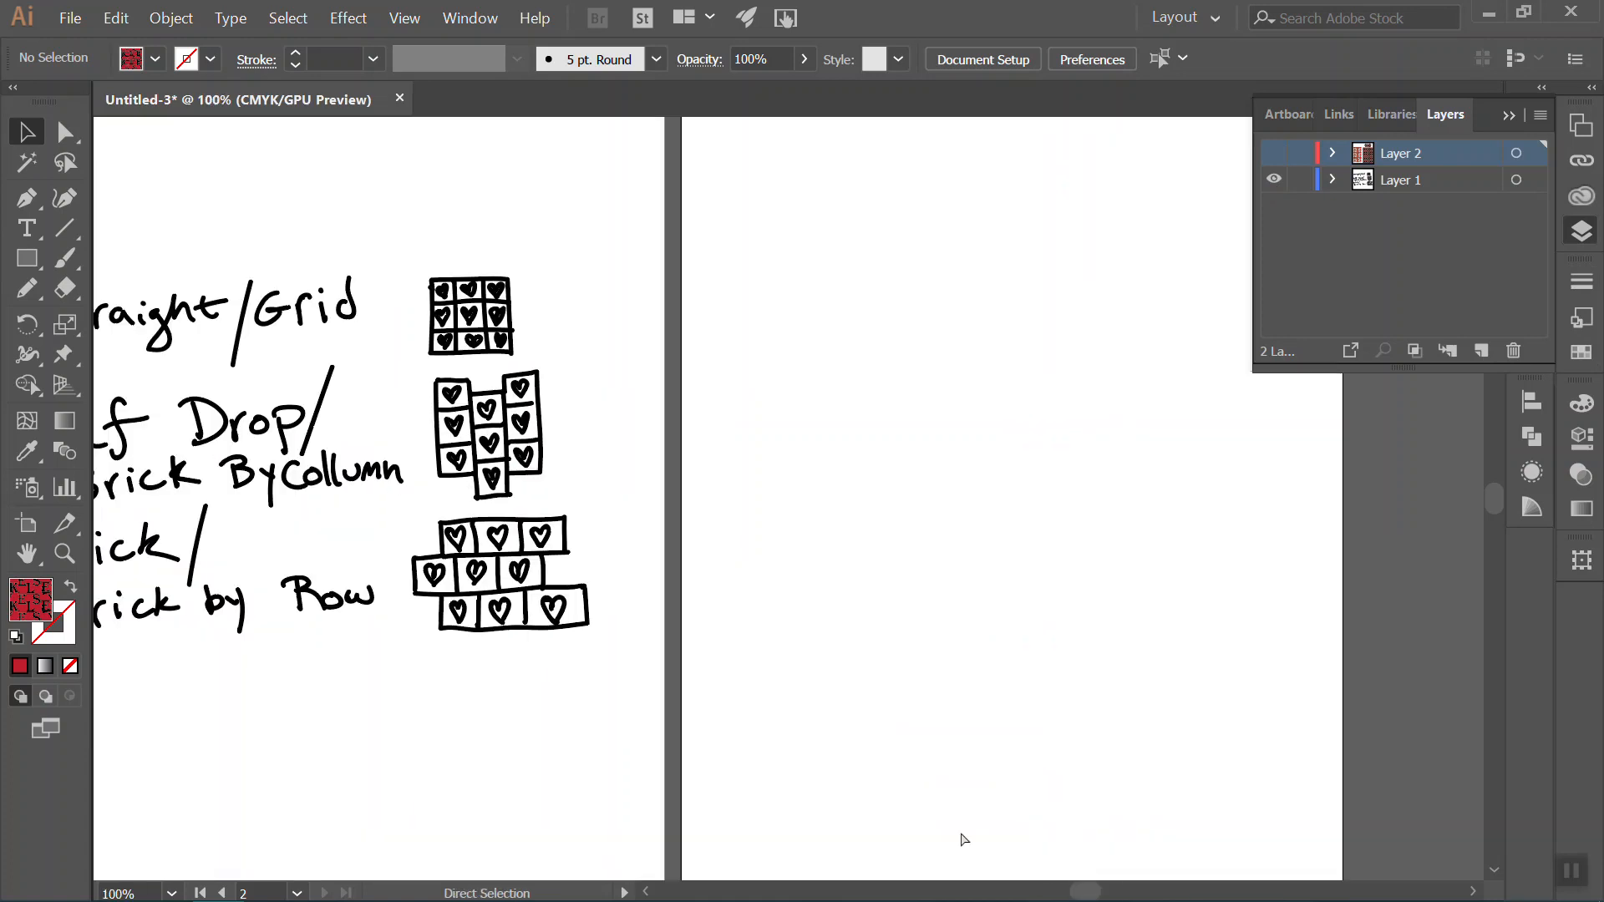
{"action": "left_click_drag", "start_coordinate": [1090, 892], "coordinate": [1078, 892]}
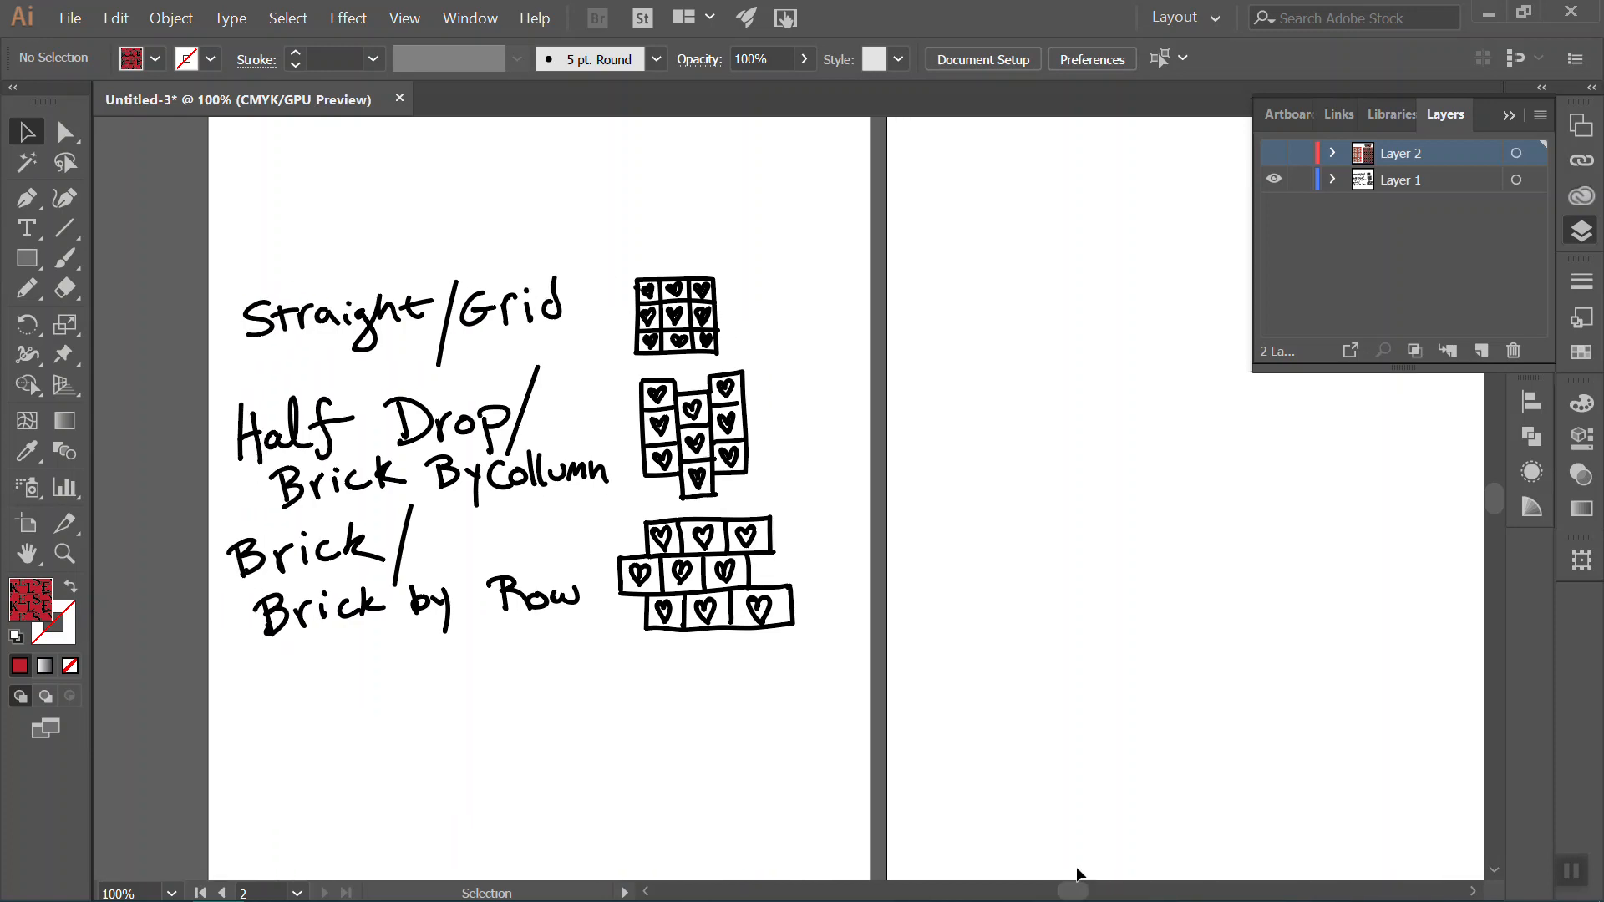
{"action": "key", "text": "ctrl+equal"}
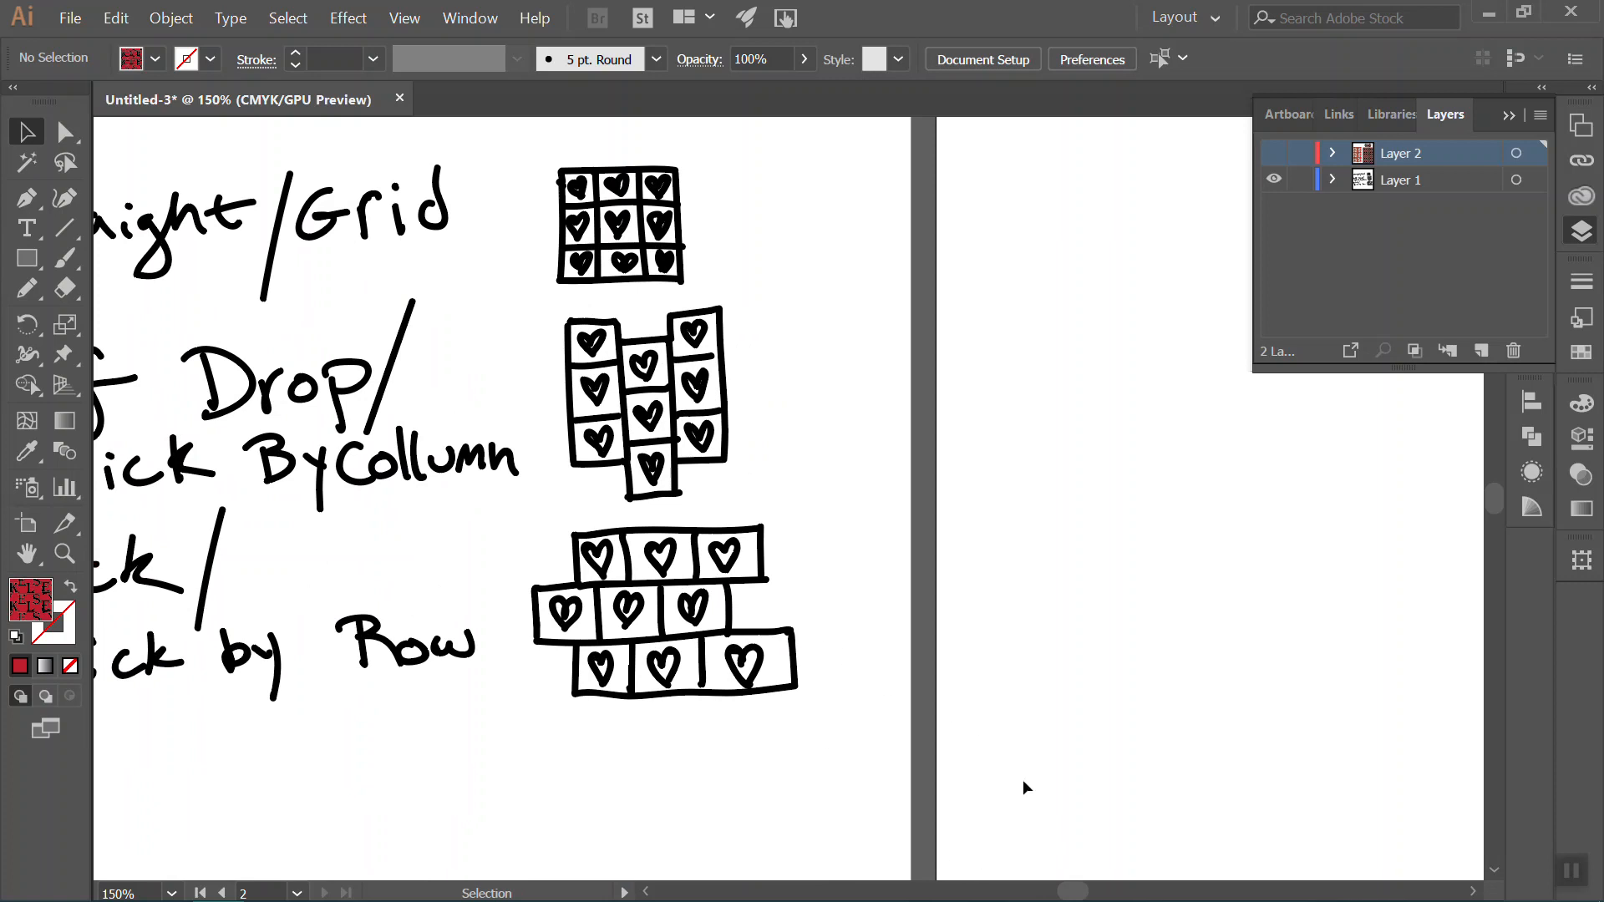
Pick the Paintbrush on Layer 1, undo a test stroke, and reset default colours.
{"action": "left_click", "coordinate": [65, 260]}
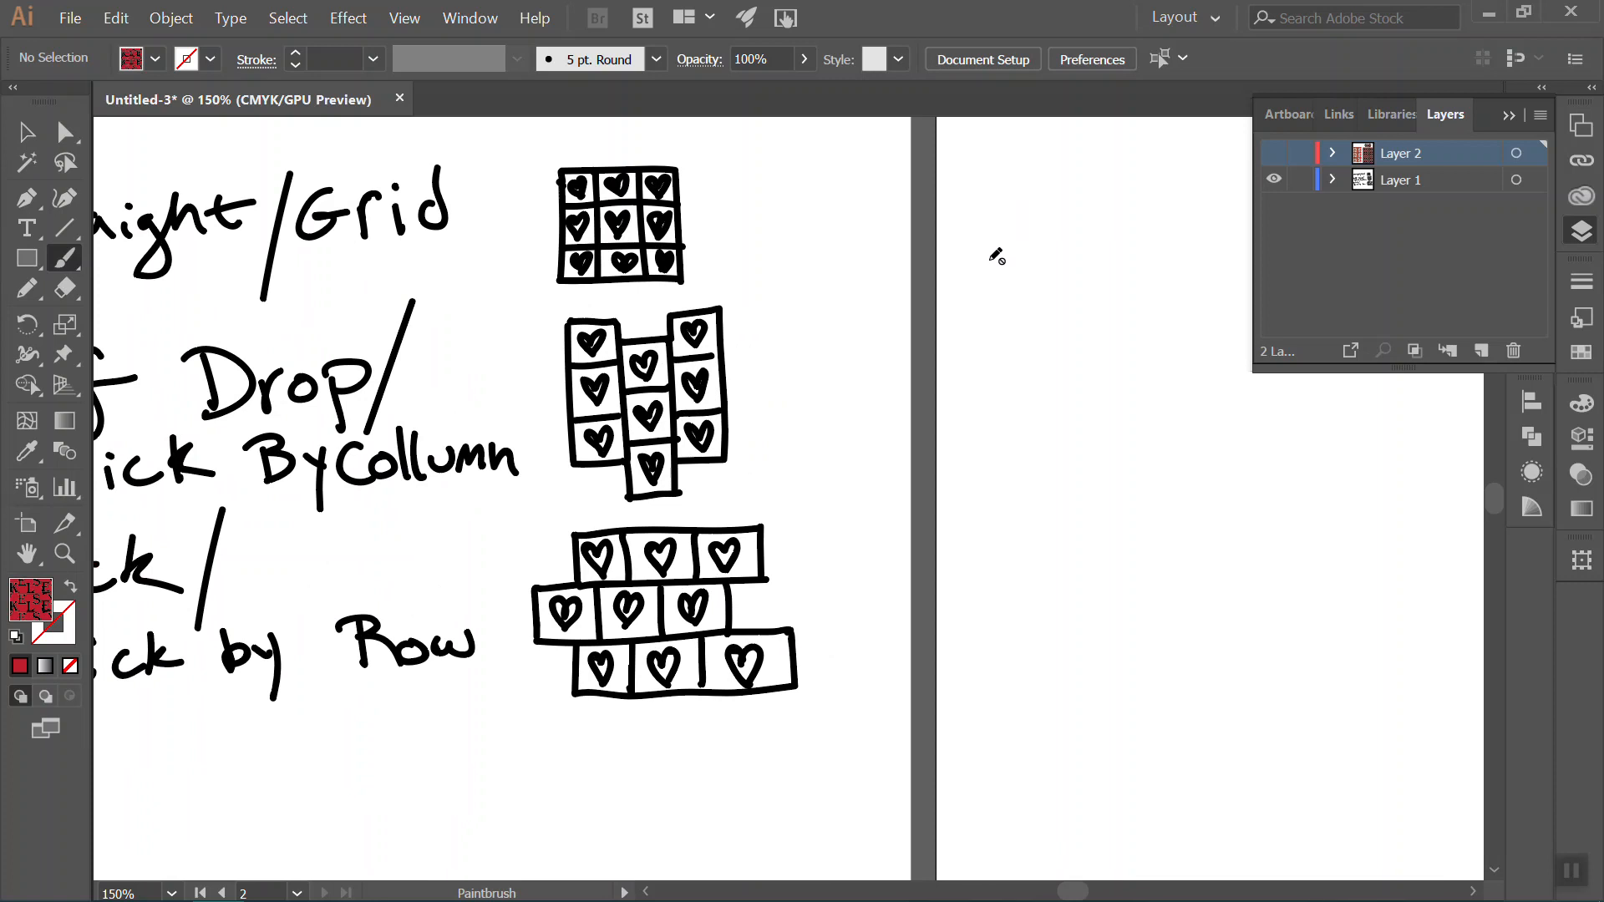
{"action": "left_click", "coordinate": [1406, 179]}
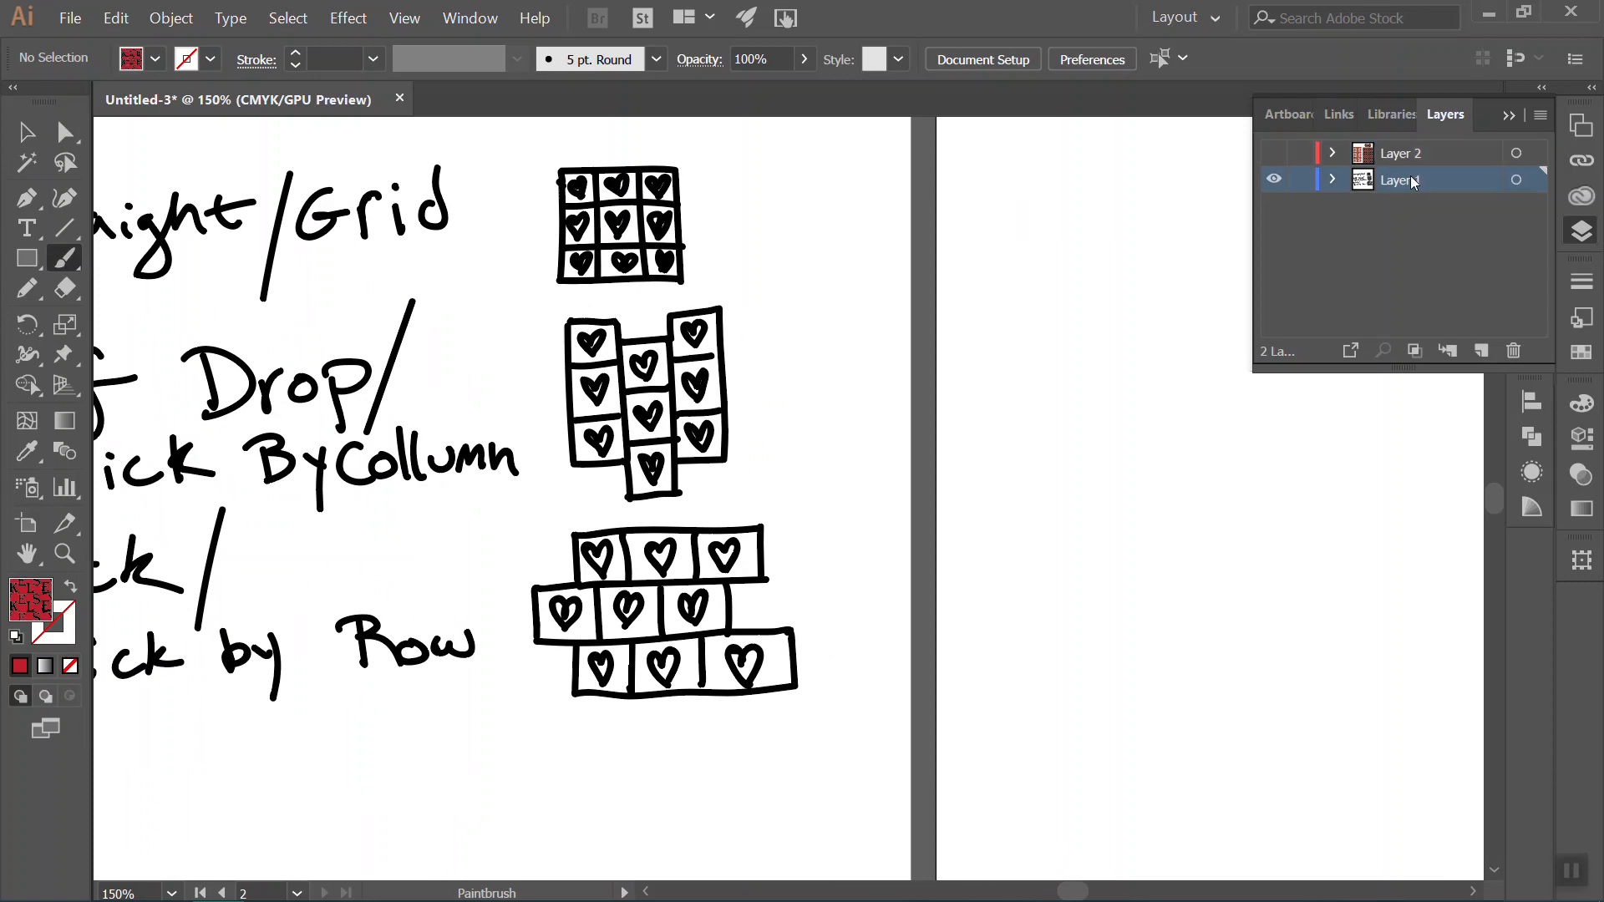
{"action": "left_click", "coordinate": [1513, 118]}
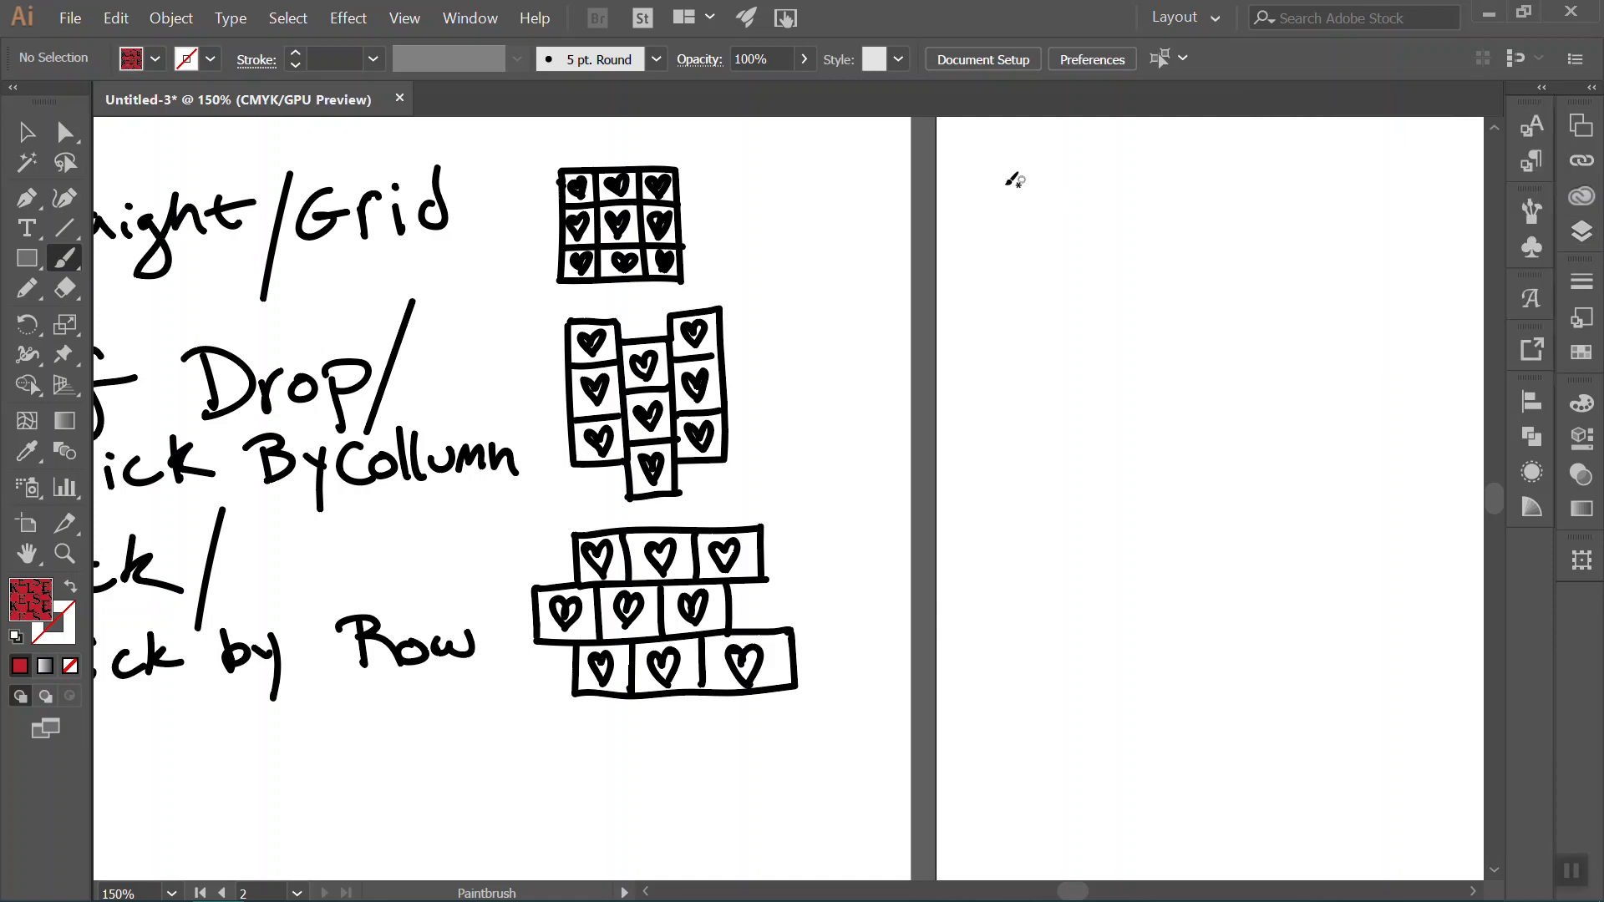
{"action": "mouse_move", "coordinate": [1002, 171]}
{"action": "left_mouse_down"}
{"action": "mouse_move", "coordinate": [1008, 287]}
{"action": "mouse_move", "coordinate": [1132, 267]}
{"action": "left_mouse_up"}
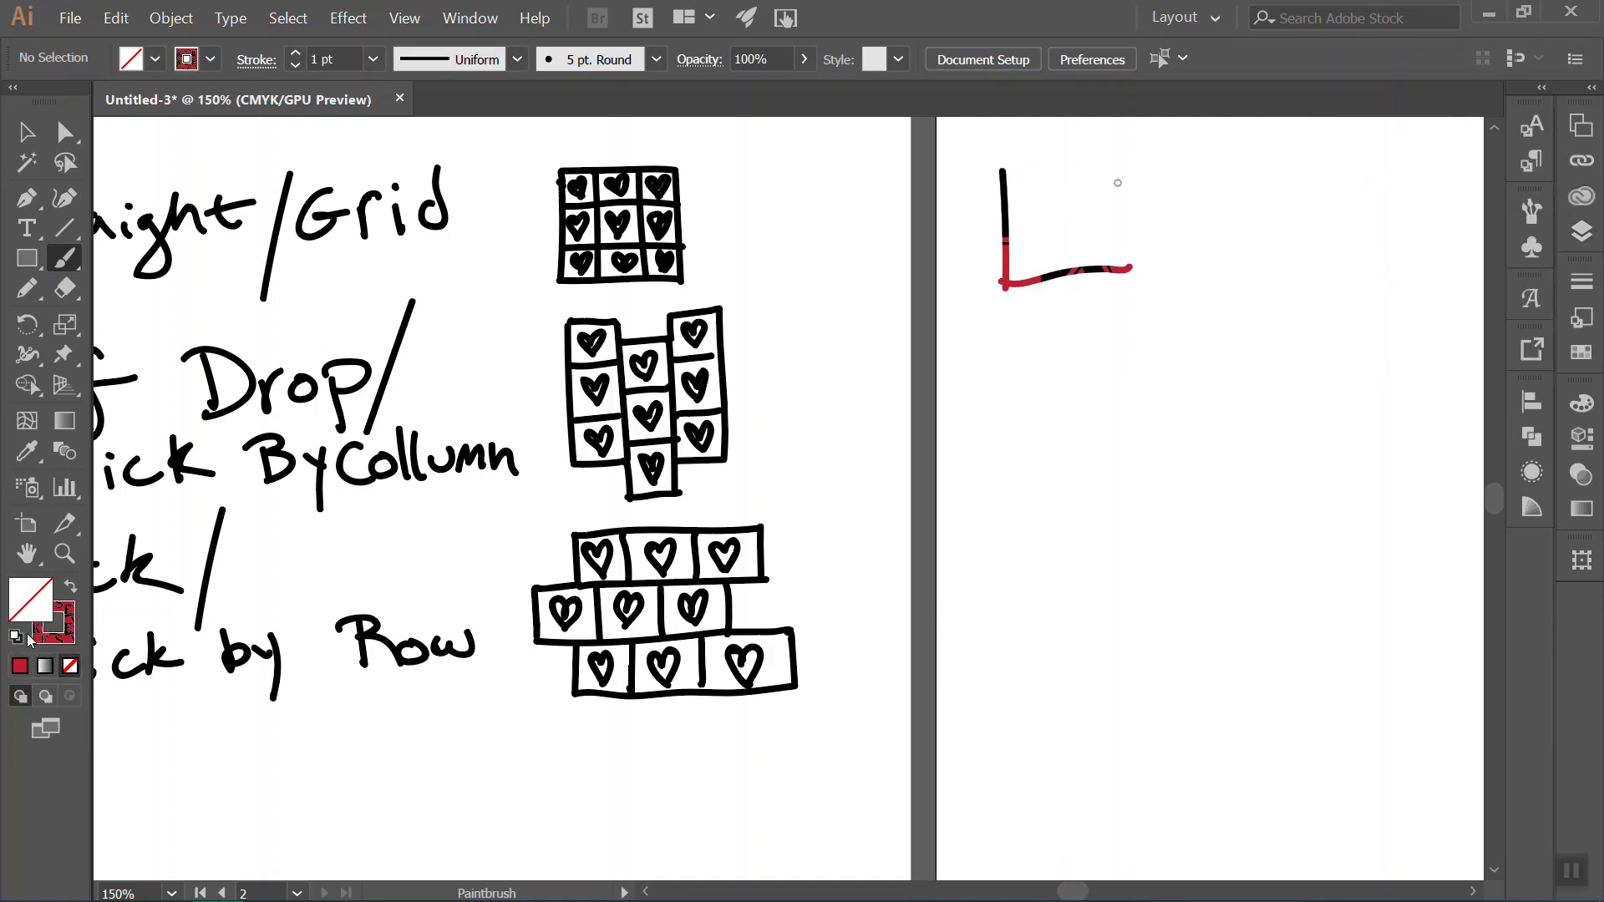
{"action": "key", "text": "ctrl+z"}
{"action": "key", "text": "ctrl+z"}
{"action": "key", "text": "shift+x"}
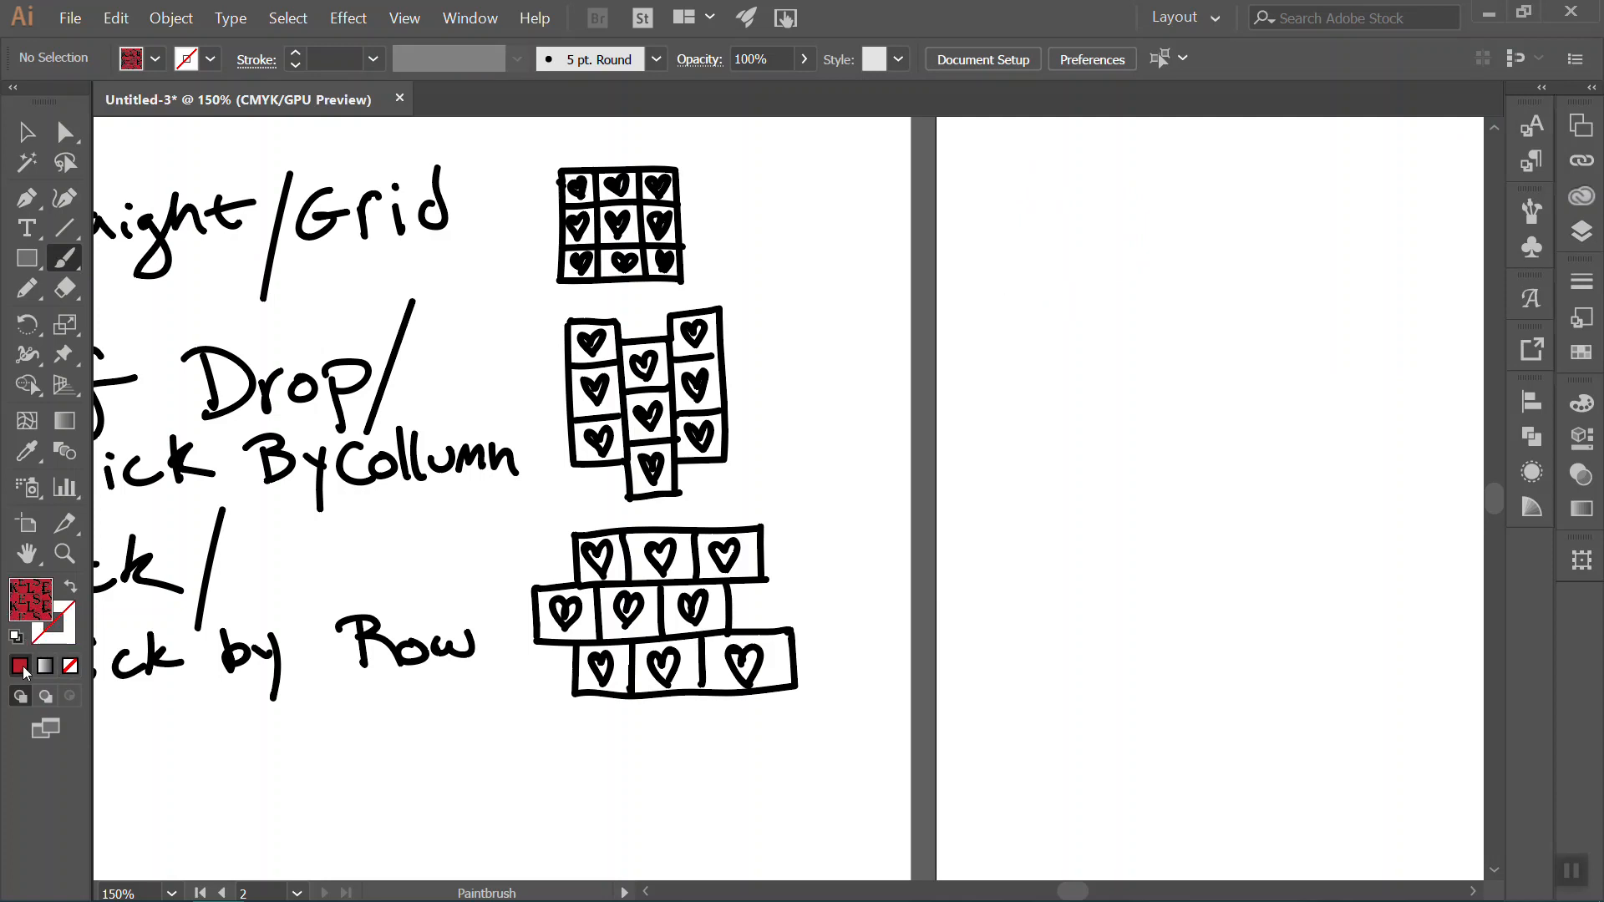
{"action": "left_click", "coordinate": [25, 634]}
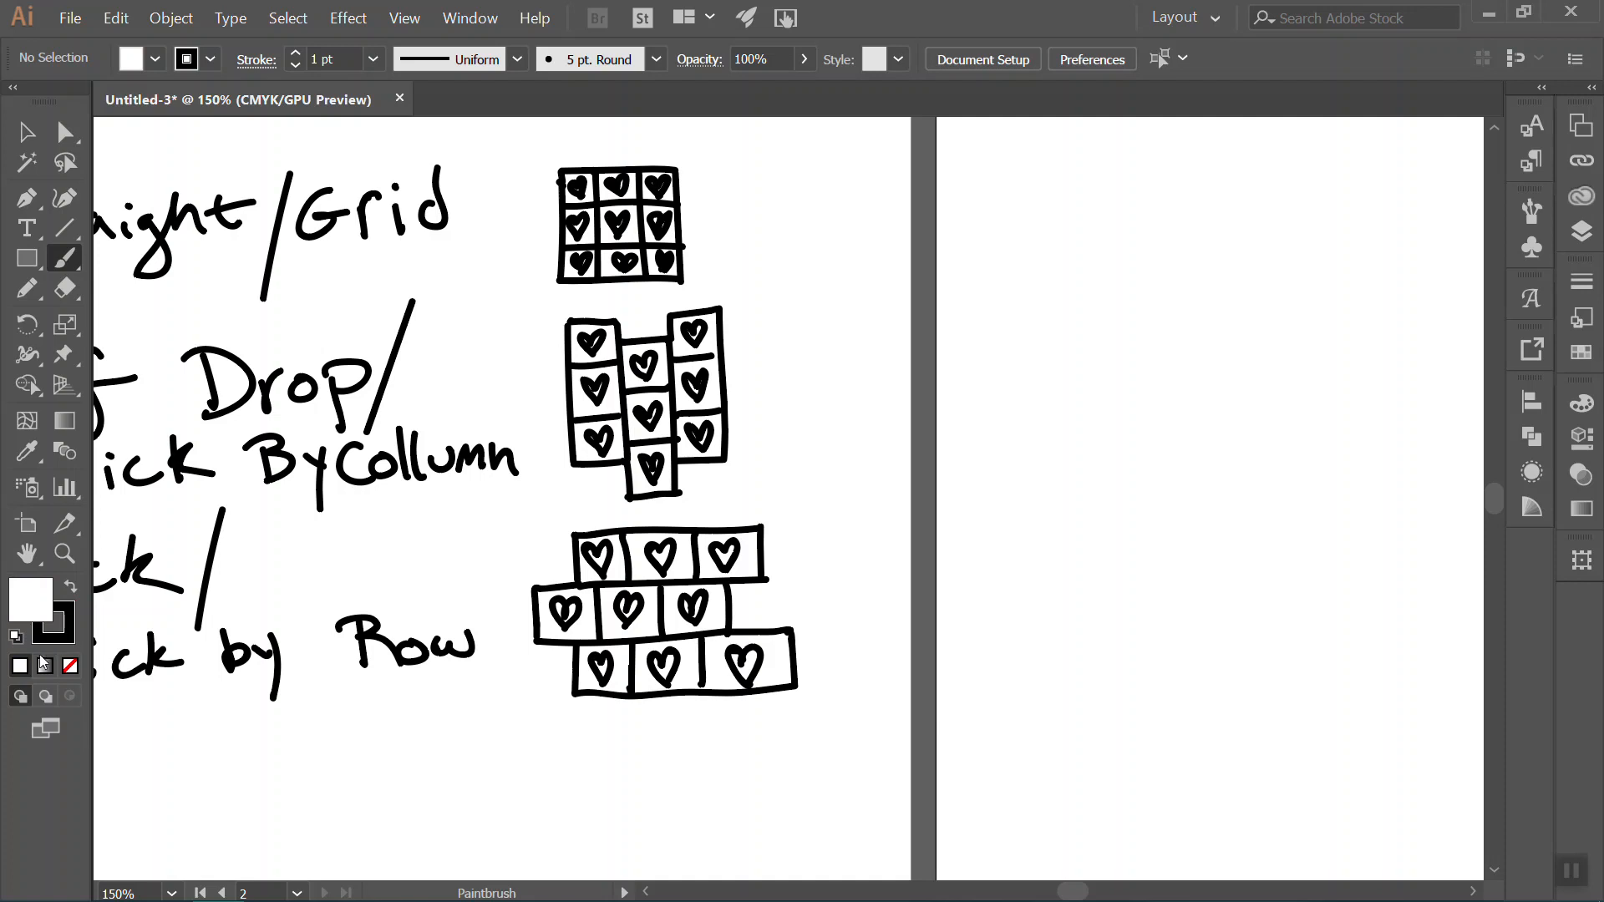
Set the colours to no fill and a black stroke.
{"action": "left_click", "coordinate": [71, 666]}
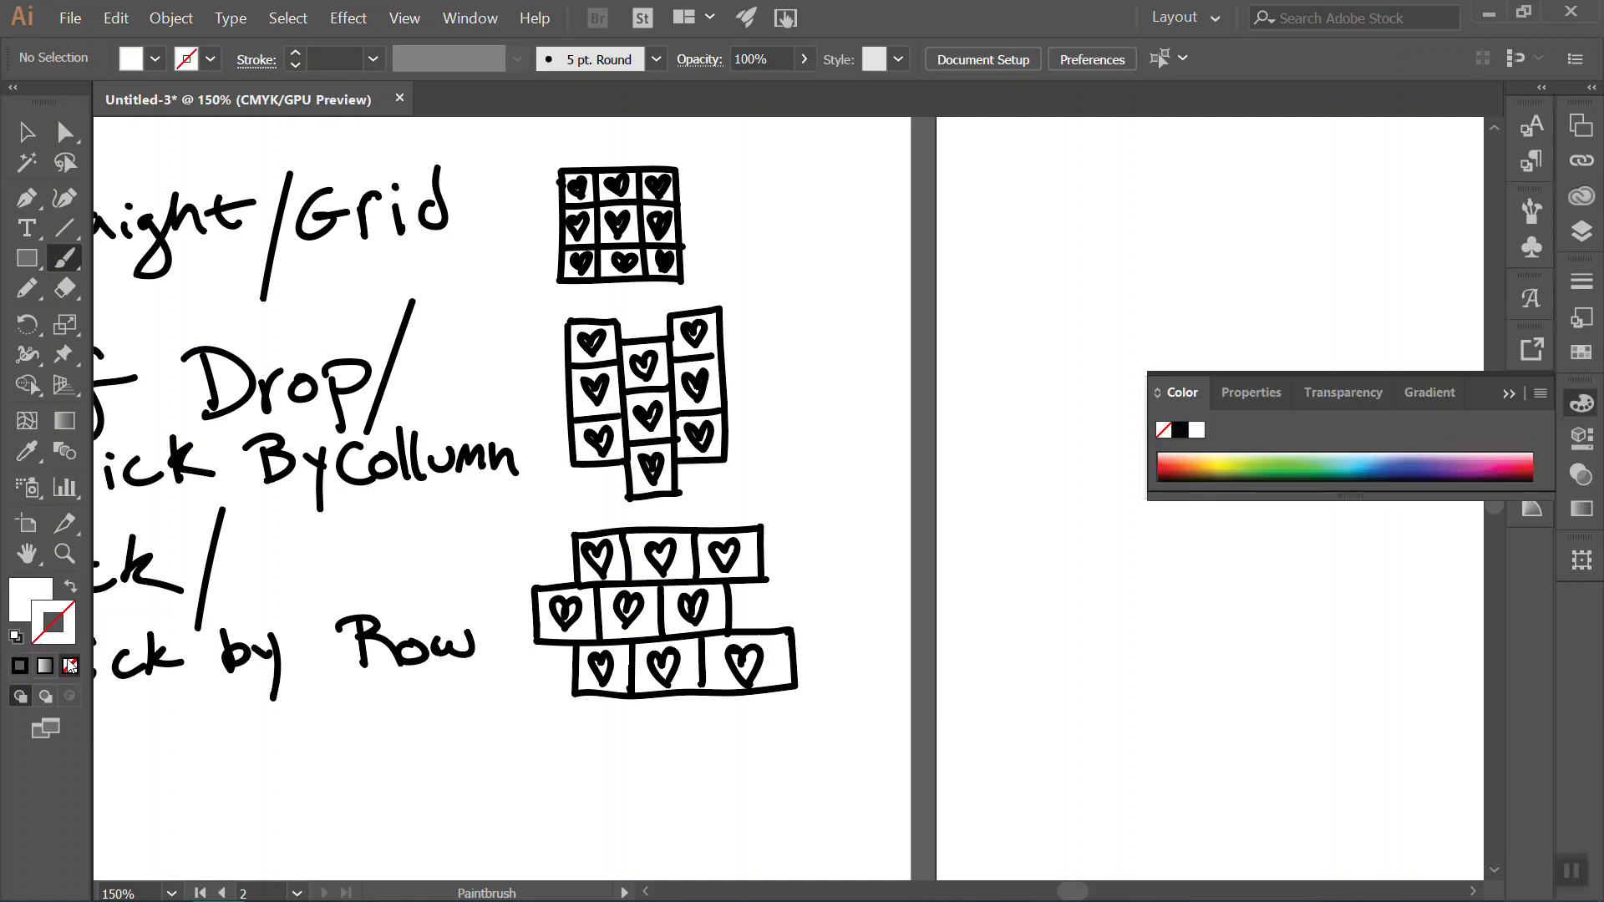
{"action": "left_click", "coordinate": [22, 595]}
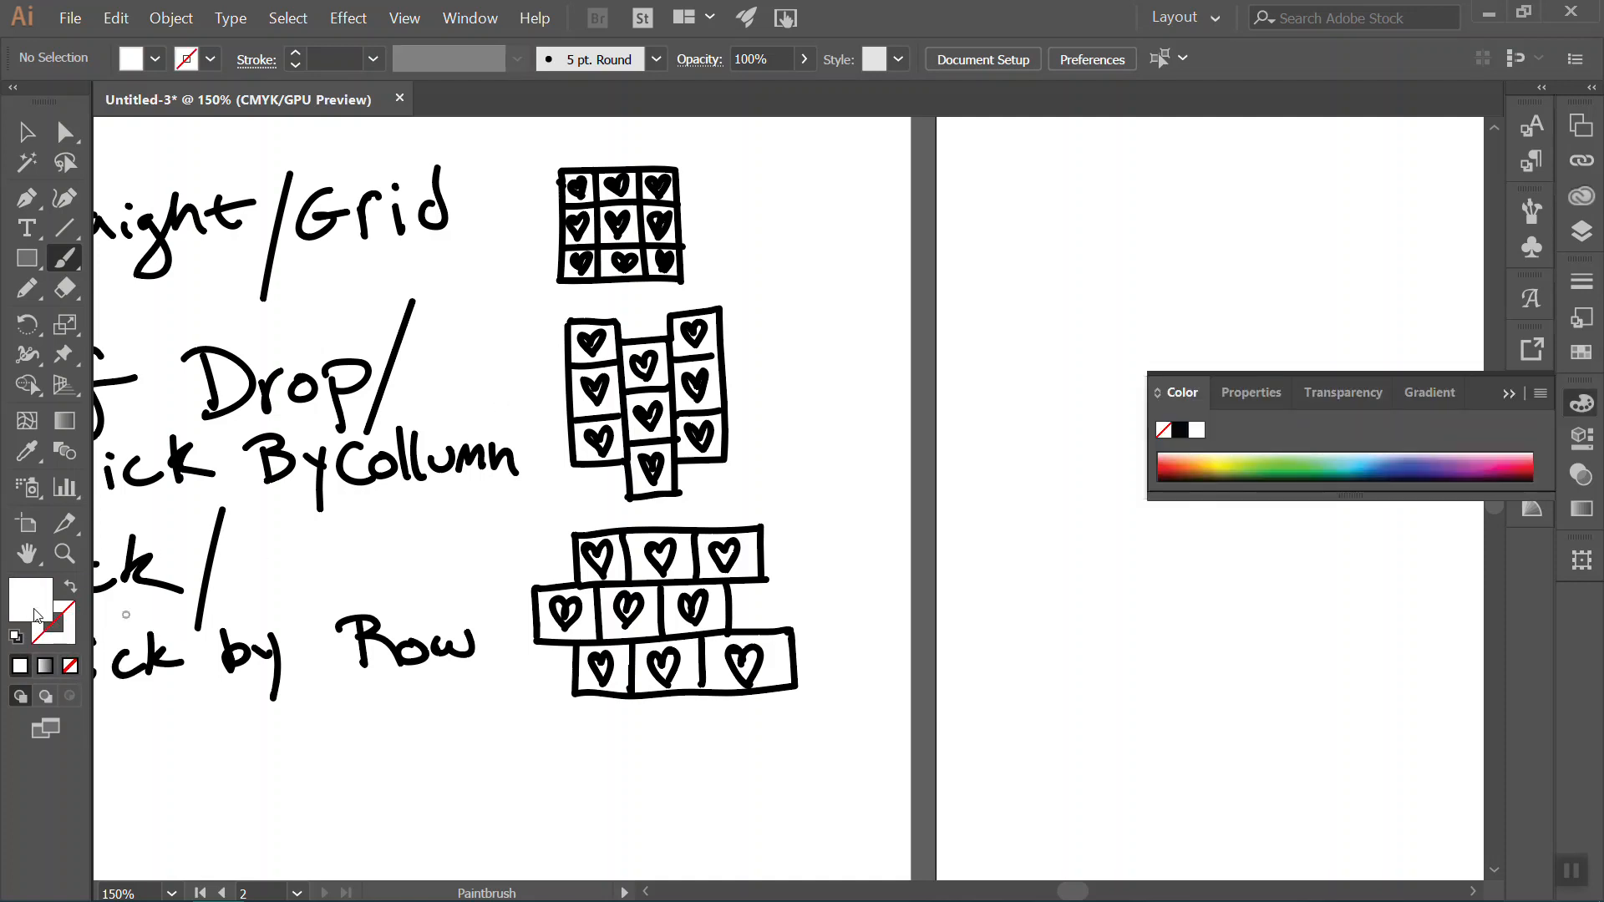
{"action": "left_click", "coordinate": [1179, 431]}
Paint a freehand square near the top left of the second artboard.
{"action": "left_click", "coordinate": [997, 177]}
{"action": "mouse_move", "coordinate": [994, 177]}
{"action": "left_mouse_down"}
{"action": "mouse_move", "coordinate": [998, 266]}
{"action": "mouse_move", "coordinate": [1101, 249]}
{"action": "left_mouse_up"}
{"action": "left_click_drag", "start_coordinate": [1093, 158], "coordinate": [1101, 249]}
{"action": "left_click_drag", "start_coordinate": [996, 163], "coordinate": [1107, 152]}
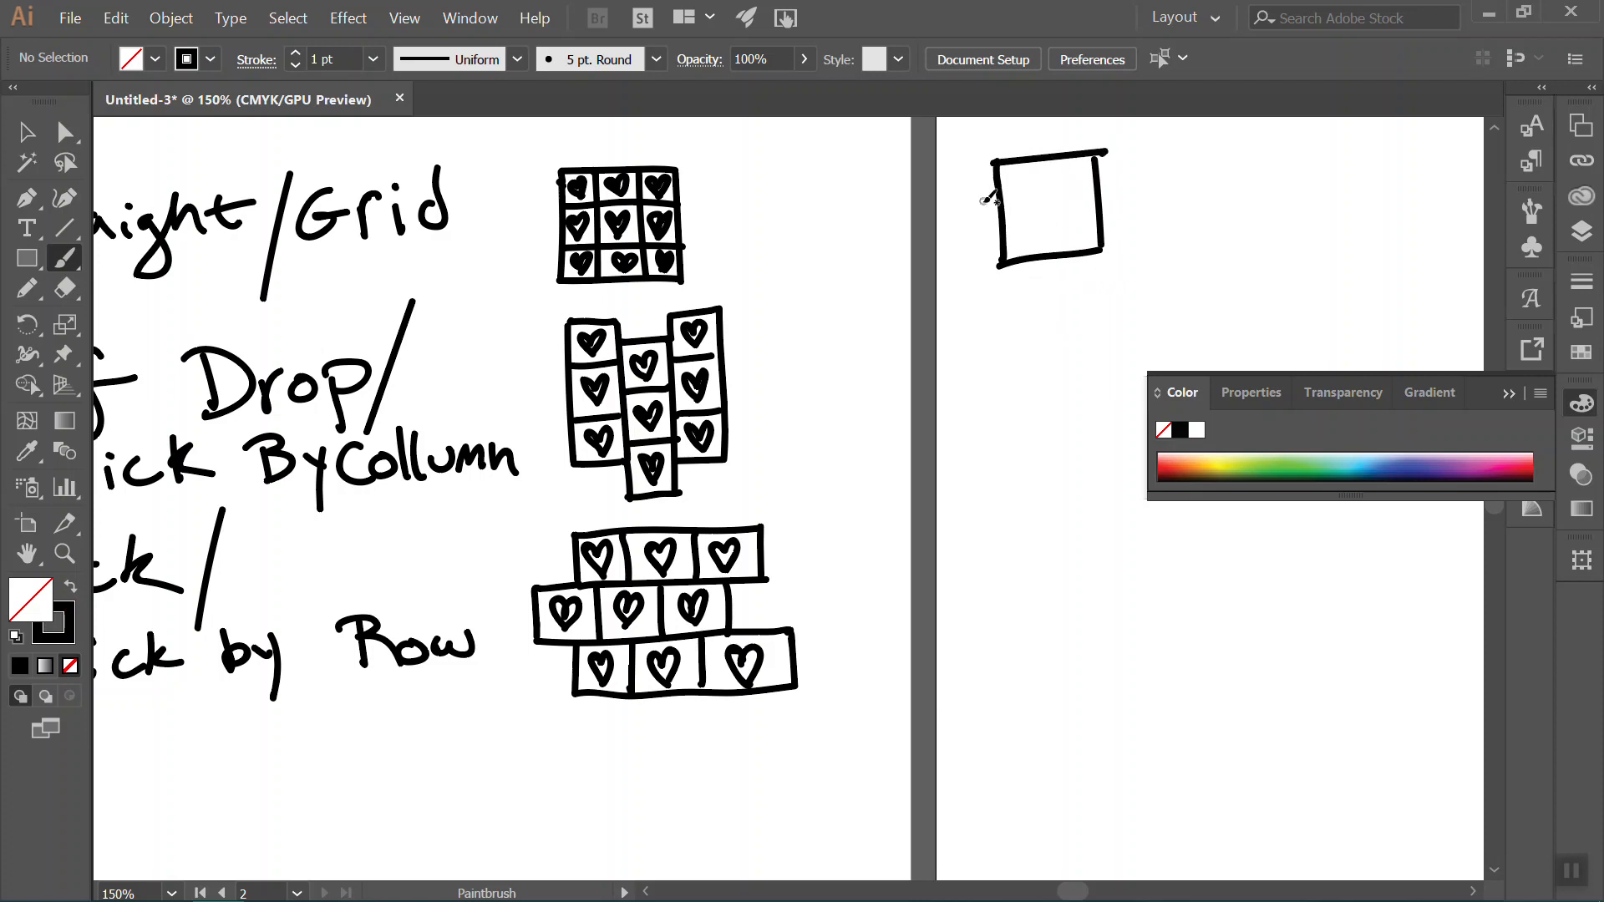
Label the square h and w and redraw it as a taller rectangle.
{"action": "left_click_drag", "start_coordinate": [963, 192], "coordinate": [979, 207]}
{"action": "key", "text": "ctrl+z"}
{"action": "mouse_move", "coordinate": [1041, 269]}
{"action": "left_mouse_down"}
{"action": "mouse_move", "coordinate": [1054, 288]}
{"action": "mouse_move", "coordinate": [1073, 269]}
{"action": "left_mouse_up"}
{"action": "left_click_drag", "start_coordinate": [961, 180], "coordinate": [991, 233]}
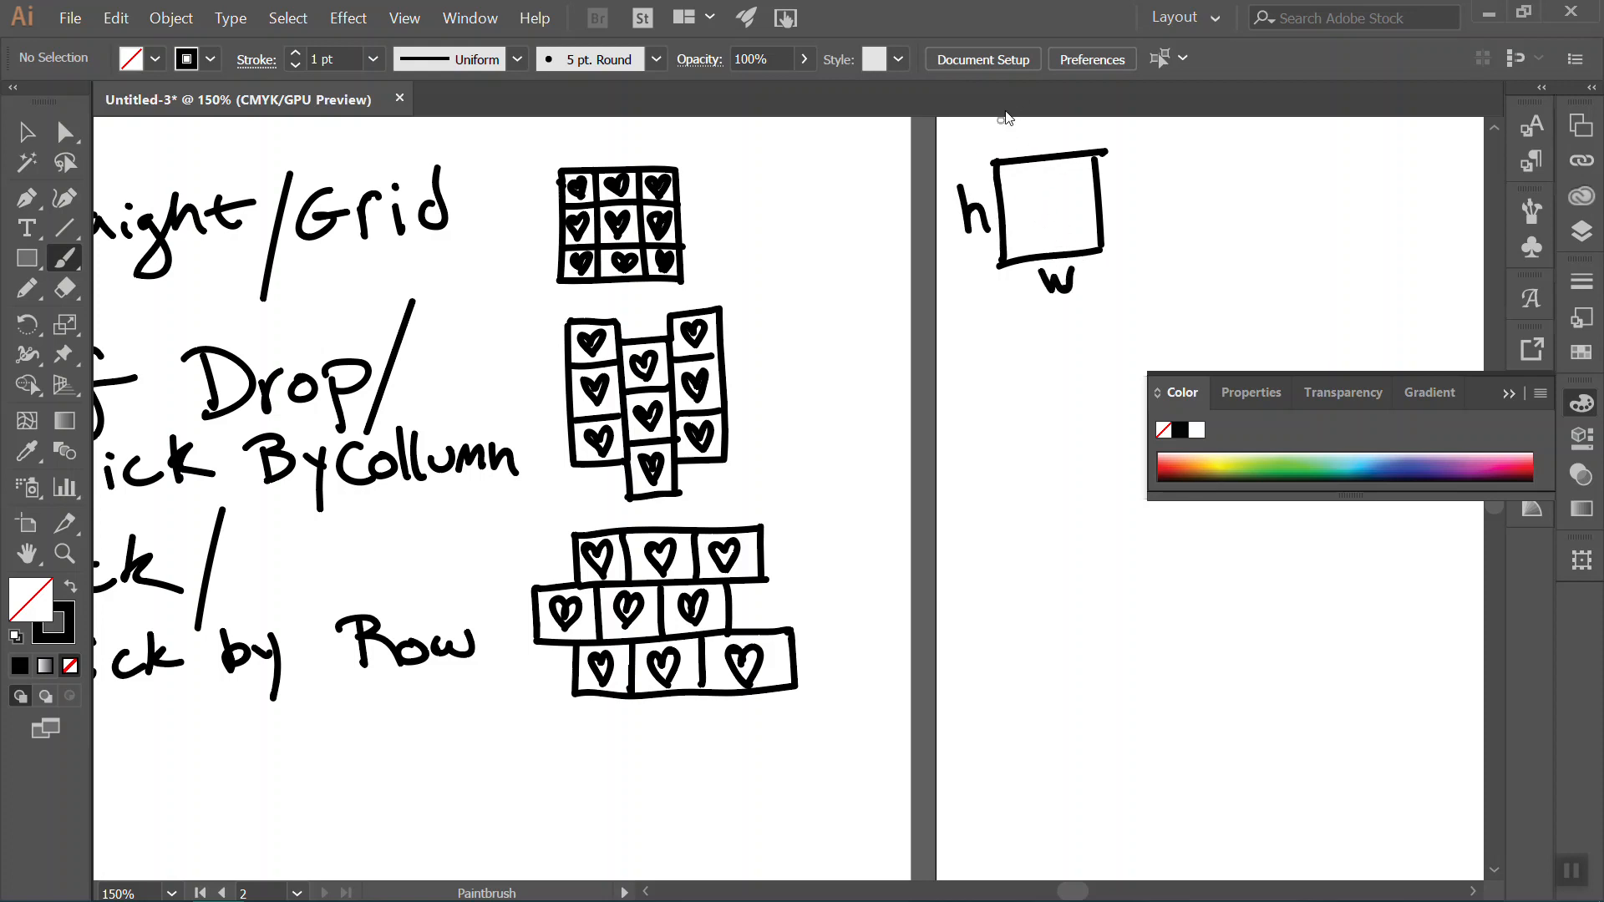
{"action": "left_click_drag", "start_coordinate": [1102, 148], "coordinate": [1007, 158]}
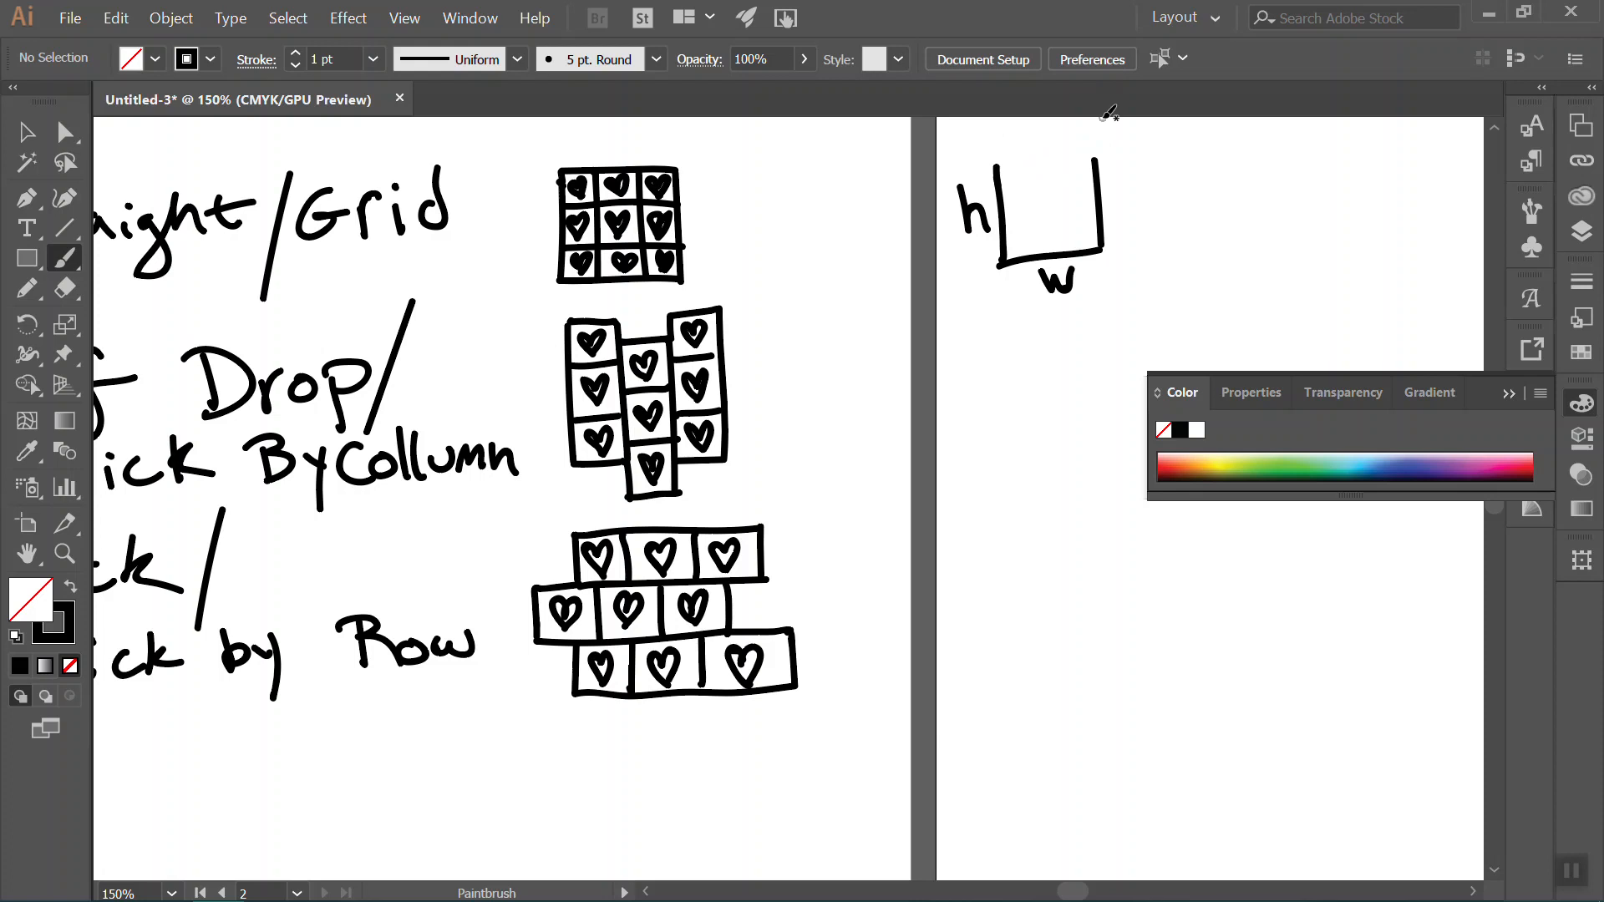
{"action": "mouse_move", "coordinate": [997, 177]}
{"action": "left_mouse_down"}
{"action": "mouse_move", "coordinate": [997, 119]}
{"action": "mouse_move", "coordinate": [1089, 117]}
{"action": "mouse_move", "coordinate": [1096, 177]}
{"action": "left_mouse_up"}
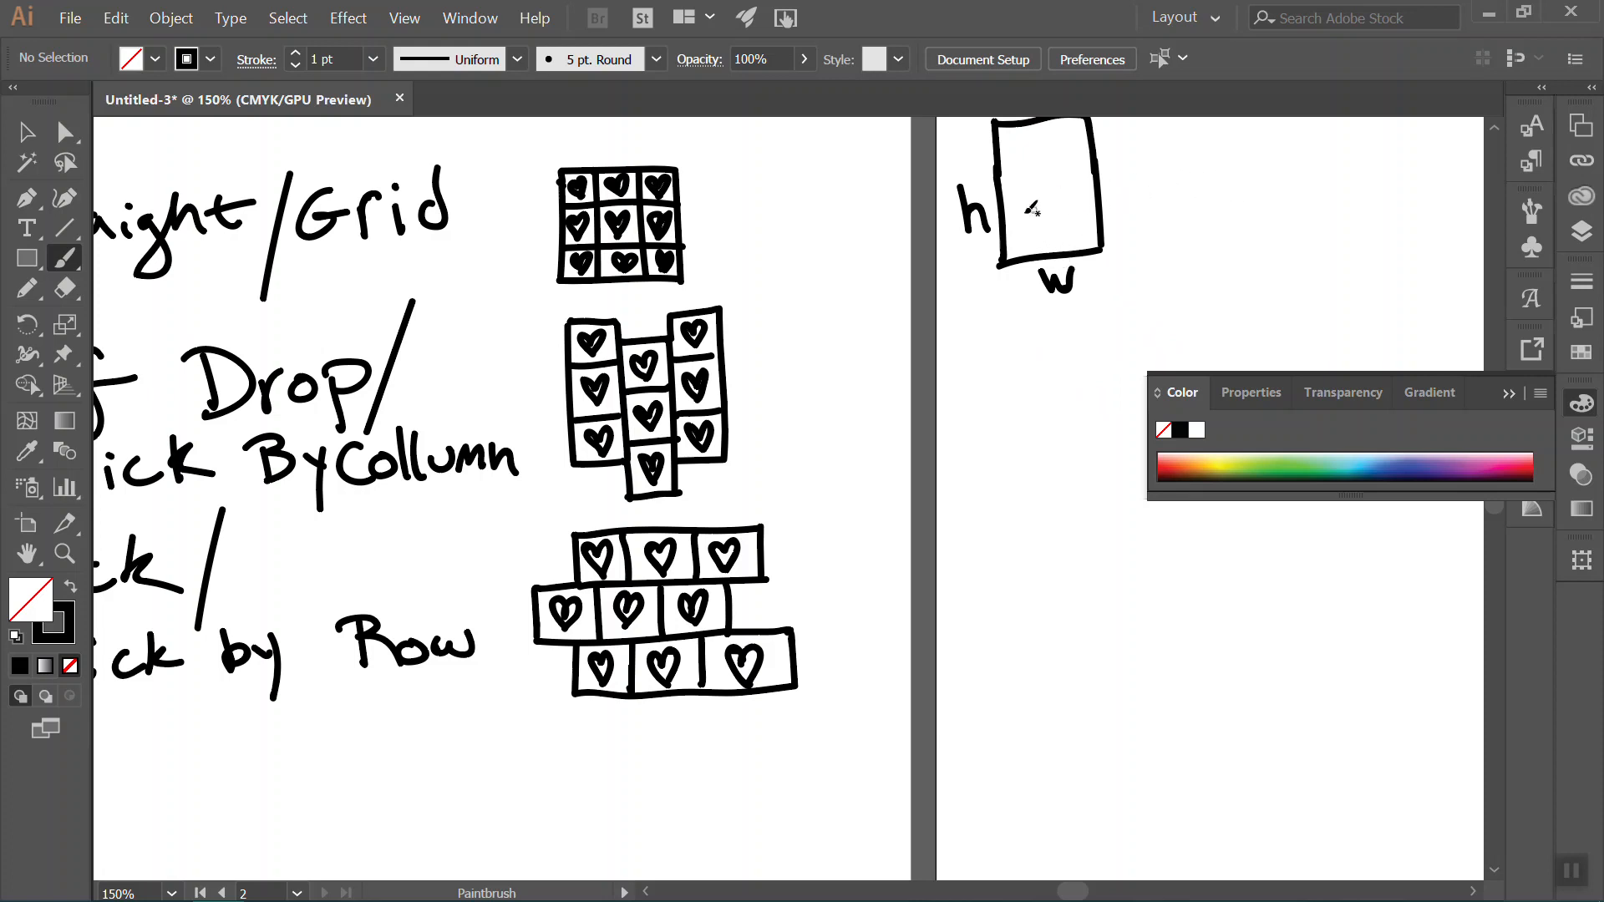
Draw a right arrow marked 1h and an up arrow marked 1w beside the tile.
{"action": "mouse_move", "coordinate": [1166, 161]}
{"action": "left_mouse_down"}
{"action": "mouse_move", "coordinate": [1317, 167]}
{"action": "mouse_move", "coordinate": [1345, 147]}
{"action": "mouse_move", "coordinate": [1343, 188]}
{"action": "left_mouse_up"}
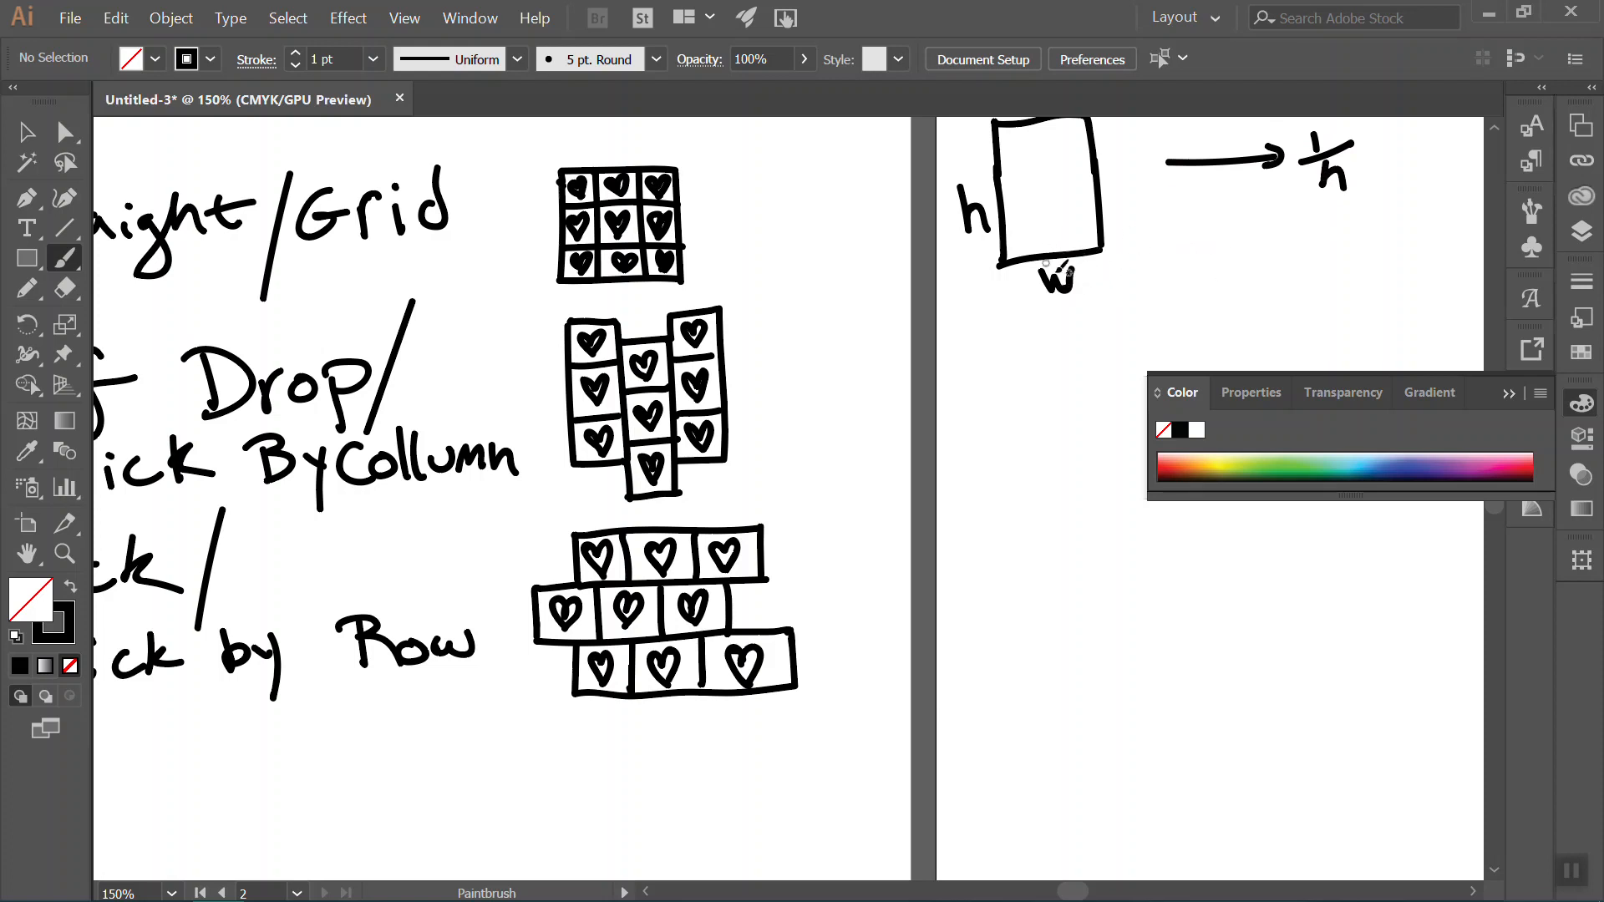
{"action": "mouse_move", "coordinate": [1227, 264]}
{"action": "left_mouse_down"}
{"action": "mouse_move", "coordinate": [1228, 194]}
{"action": "mouse_move", "coordinate": [1245, 215]}
{"action": "left_mouse_up"}
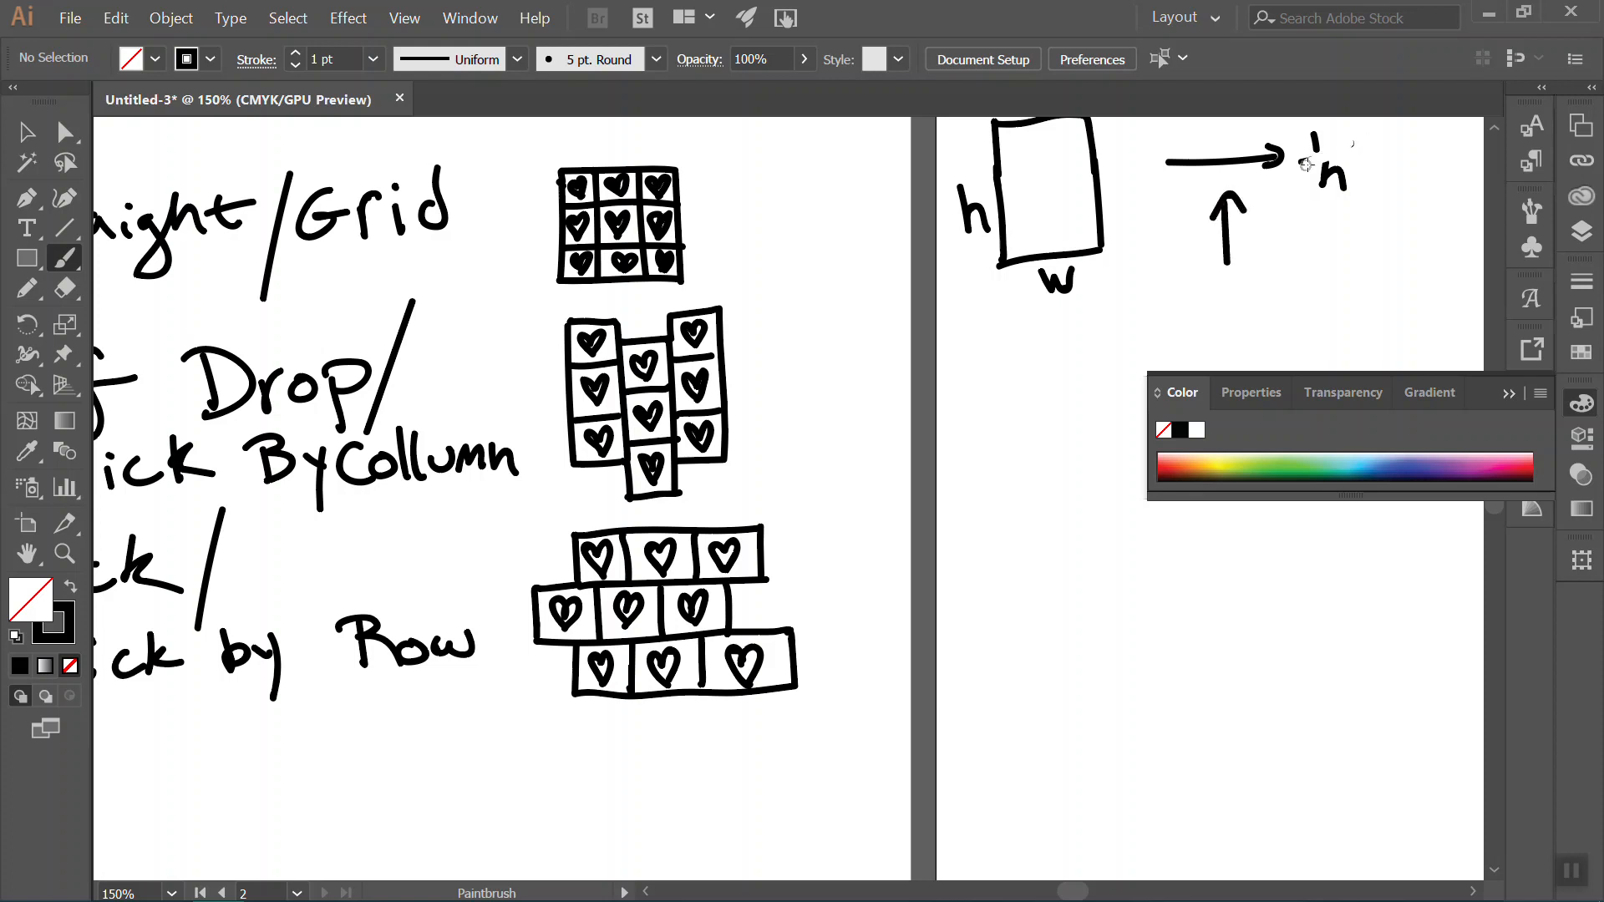
{"action": "mouse_move", "coordinate": [1312, 195]}
{"action": "left_mouse_down"}
{"action": "mouse_move", "coordinate": [1344, 156]}
{"action": "mouse_move", "coordinate": [1358, 176]}
{"action": "left_mouse_up"}
{"action": "mouse_move", "coordinate": [1309, 143]}
{"action": "left_mouse_down"}
{"action": "mouse_move", "coordinate": [1320, 131]}
{"action": "mouse_move", "coordinate": [1316, 194]}
{"action": "left_mouse_up"}
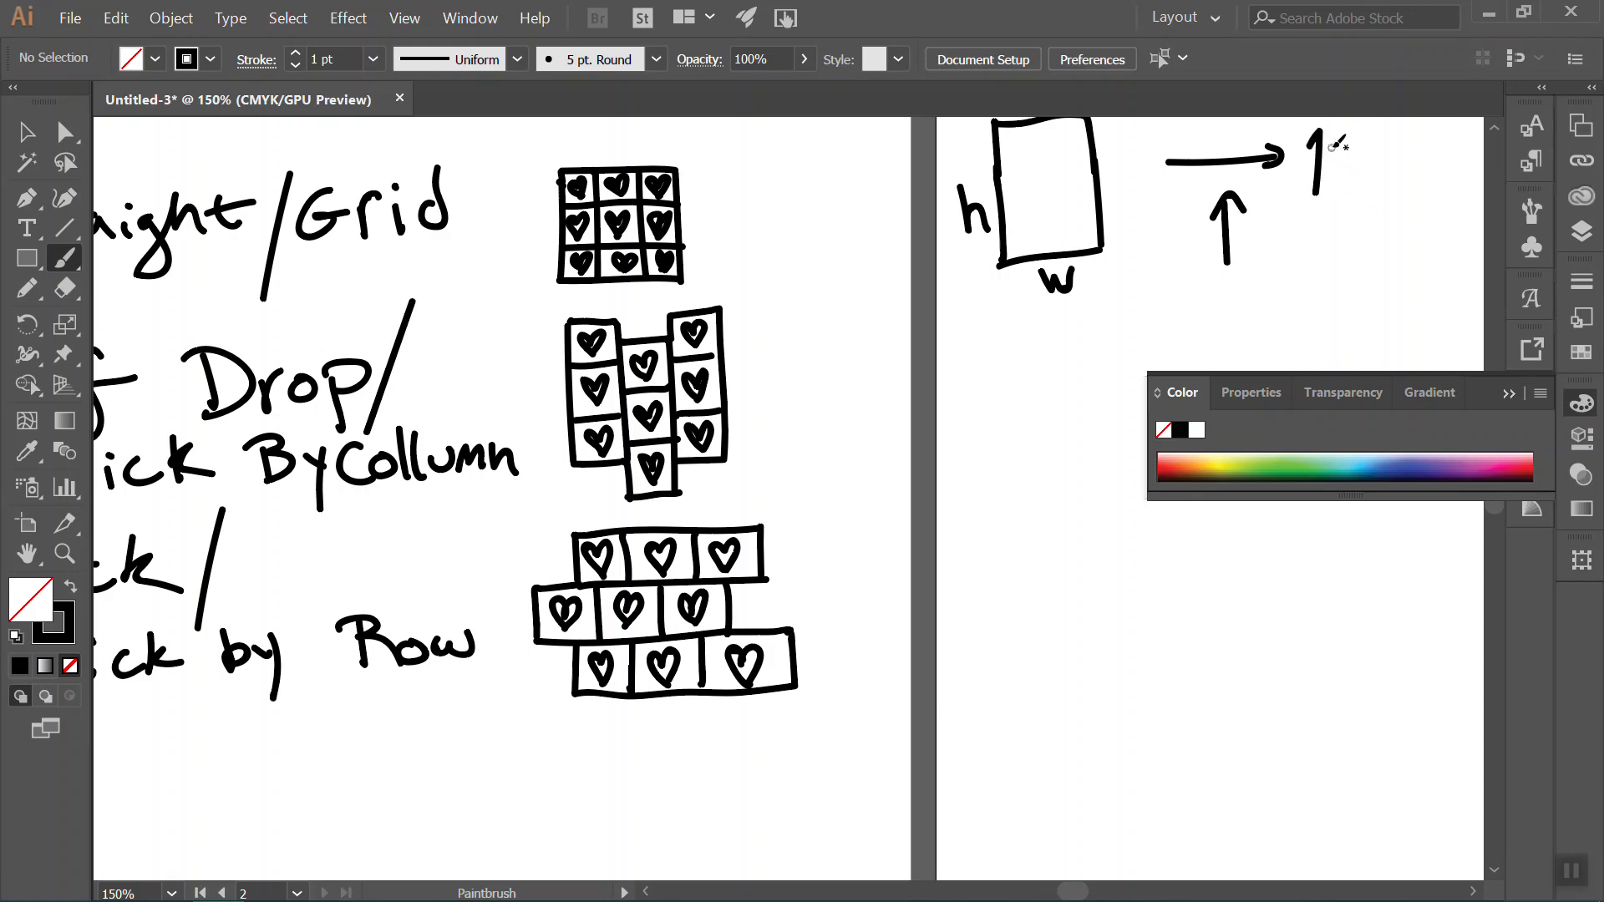
{"action": "mouse_move", "coordinate": [1345, 136]}
{"action": "left_mouse_down"}
{"action": "mouse_move", "coordinate": [1343, 190]}
{"action": "mouse_move", "coordinate": [1363, 160]}
{"action": "mouse_move", "coordinate": [1370, 194]}
{"action": "left_mouse_up"}
{"action": "mouse_move", "coordinate": [1264, 219]}
{"action": "left_mouse_down"}
{"action": "mouse_move", "coordinate": [1278, 277]}
{"action": "mouse_move", "coordinate": [1347, 238]}
{"action": "left_mouse_up"}
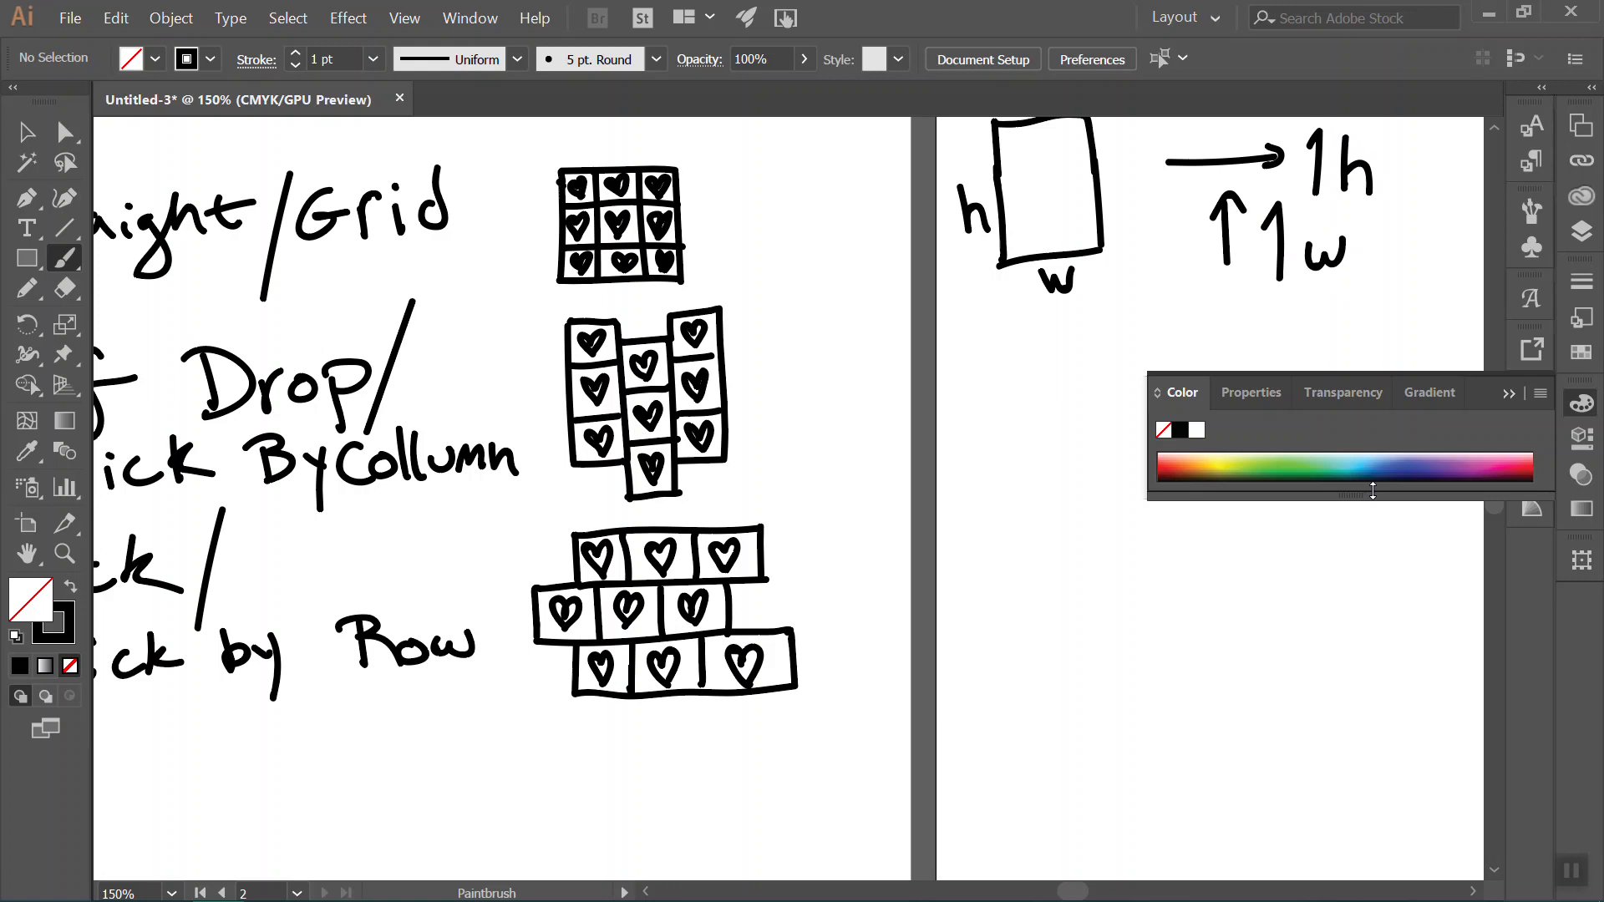
Write x and y by the arrows and circle each note.
{"action": "mouse_move", "coordinate": [1200, 121]}
{"action": "left_mouse_down"}
{"action": "mouse_move", "coordinate": [1228, 150]}
{"action": "mouse_move", "coordinate": [1201, 152]}
{"action": "left_mouse_up"}
{"action": "left_click_drag", "start_coordinate": [1175, 221], "coordinate": [1191, 237]}
{"action": "left_click_drag", "start_coordinate": [1208, 214], "coordinate": [1181, 281]}
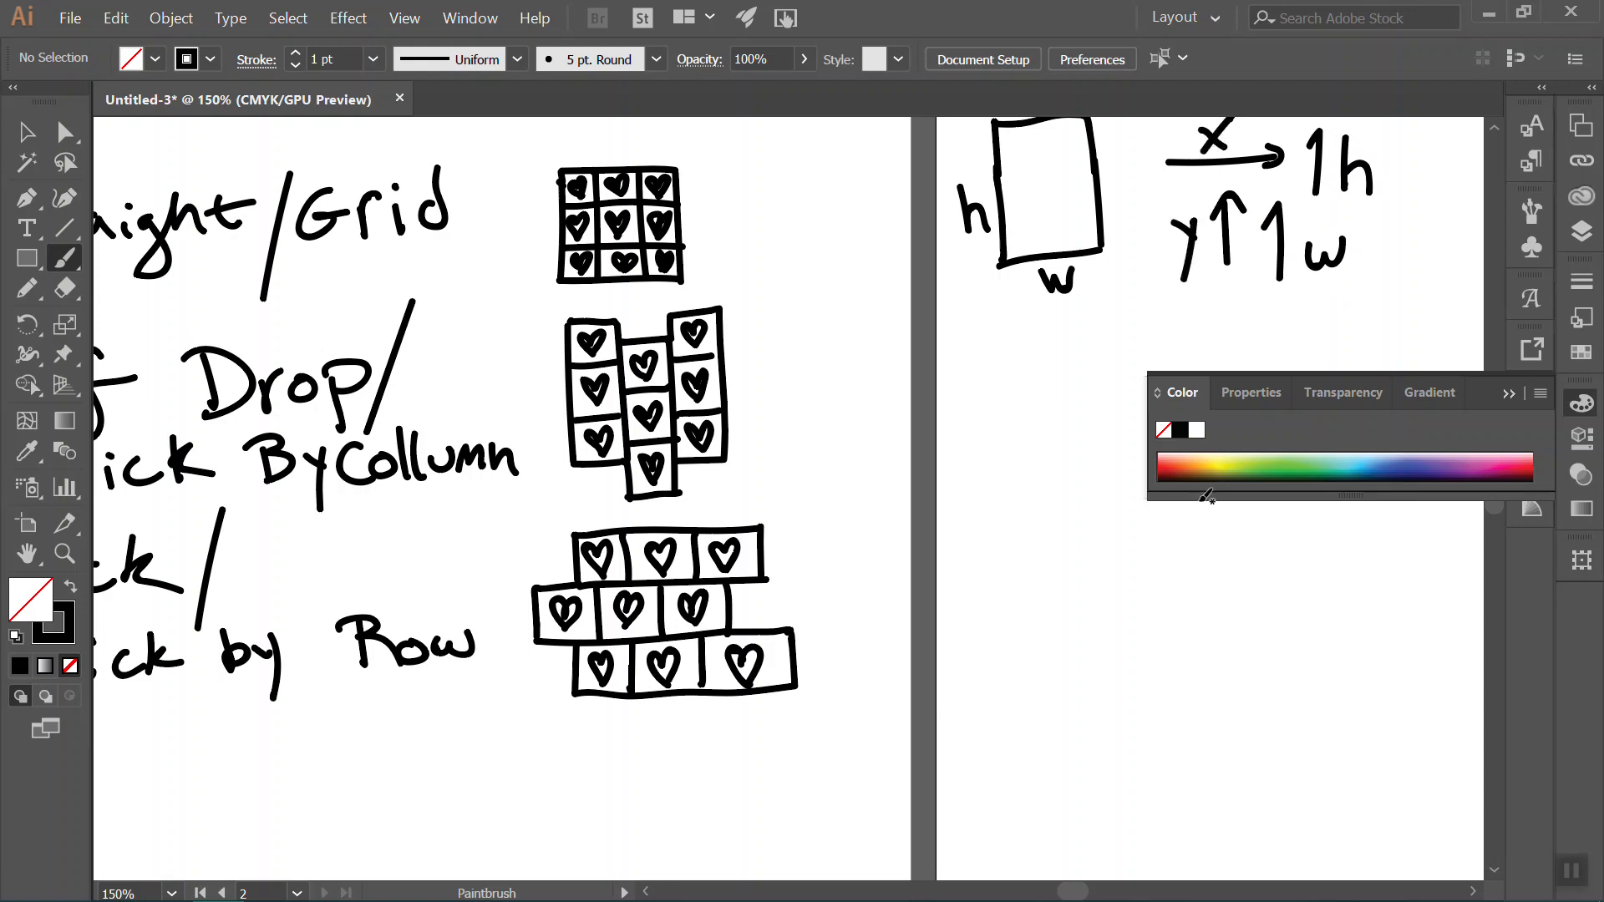
{"action": "mouse_move", "coordinate": [1198, 190]}
{"action": "left_mouse_down"}
{"action": "mouse_move", "coordinate": [1186, 294]}
{"action": "mouse_move", "coordinate": [1196, 189]}
{"action": "left_mouse_up"}
{"action": "mouse_move", "coordinate": [1272, 115]}
{"action": "left_mouse_down"}
{"action": "mouse_move", "coordinate": [1223, 183]}
{"action": "mouse_move", "coordinate": [1288, 149]}
{"action": "mouse_move", "coordinate": [1266, 206]}
{"action": "mouse_move", "coordinate": [1217, 147]}
{"action": "left_mouse_up"}
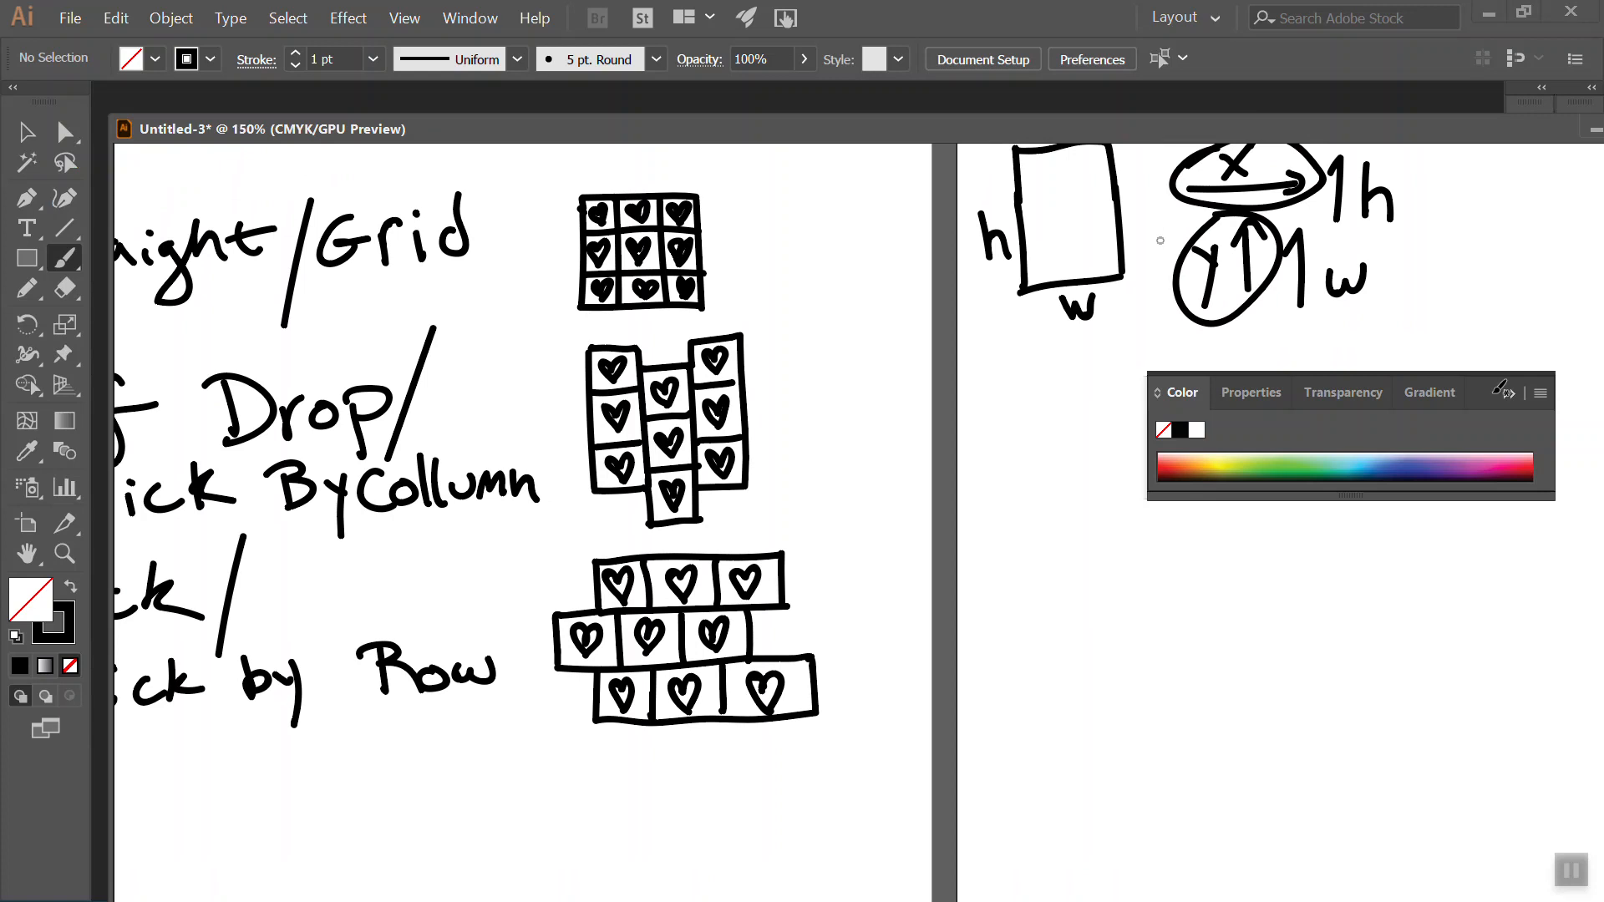
Close the Color panel and draw arrows from the top two heart pattern sketches.
{"action": "left_click", "coordinate": [1509, 393]}
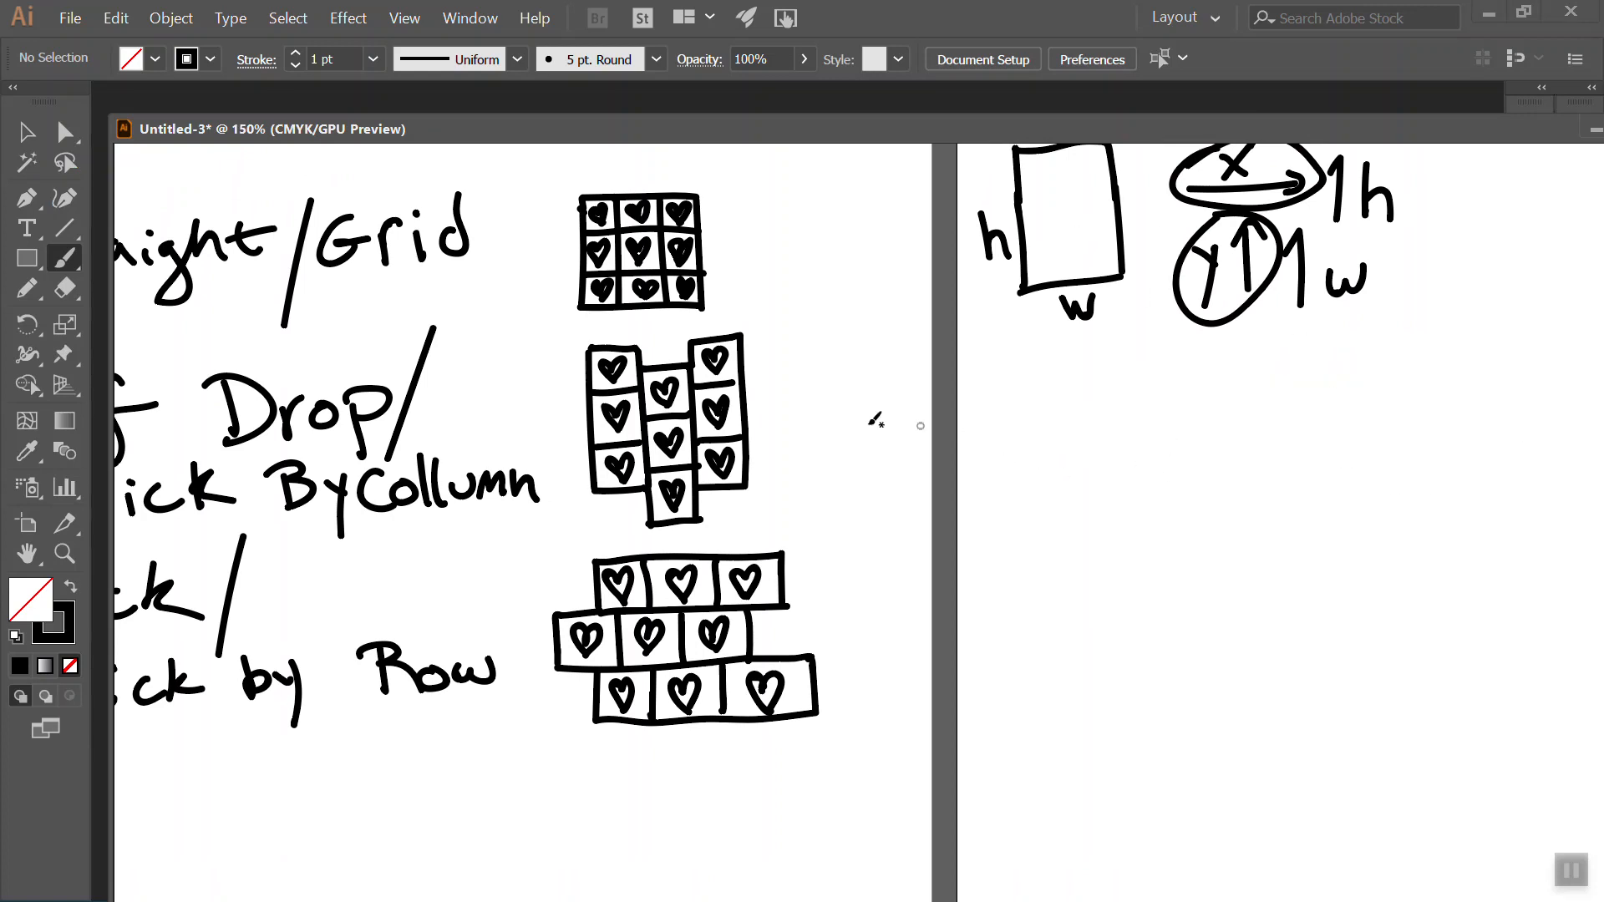
{"action": "mouse_move", "coordinate": [746, 234]}
{"action": "left_mouse_down"}
{"action": "mouse_move", "coordinate": [886, 226]}
{"action": "mouse_move", "coordinate": [888, 206]}
{"action": "mouse_move", "coordinate": [898, 244]}
{"action": "left_mouse_up"}
{"action": "mouse_move", "coordinate": [785, 412]}
{"action": "left_mouse_down"}
{"action": "mouse_move", "coordinate": [896, 410]}
{"action": "mouse_move", "coordinate": [886, 391]}
{"action": "mouse_move", "coordinate": [894, 426]}
{"action": "left_mouse_up"}
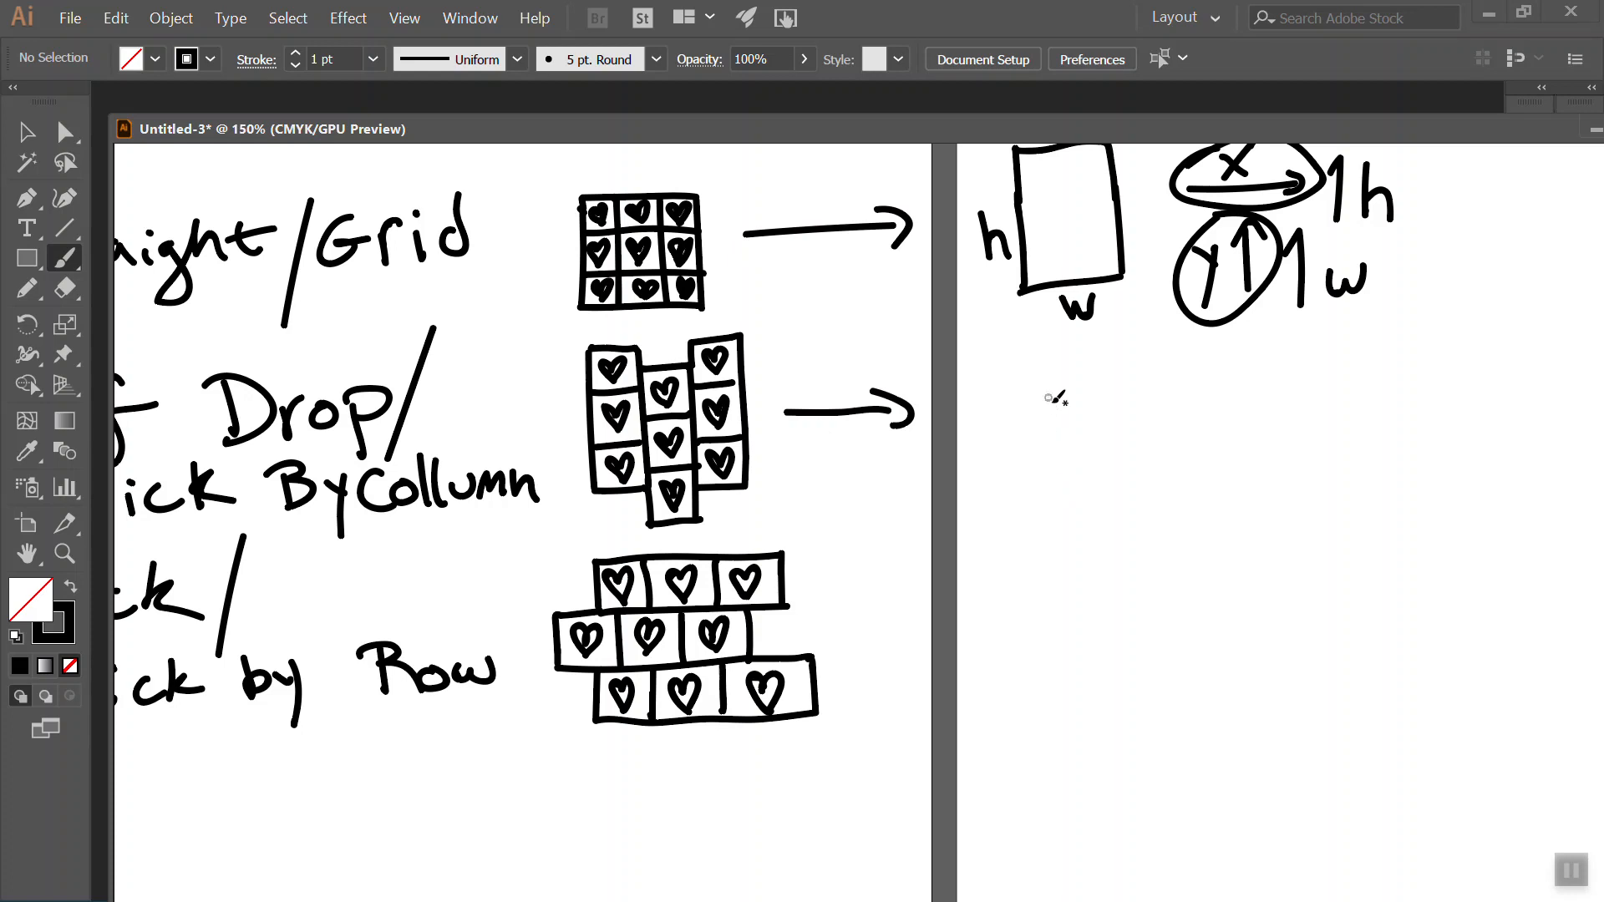
Paint a tall rectangle outline on the right artboard.
{"action": "left_click_drag", "start_coordinate": [1050, 398], "coordinate": [1051, 529]}
{"action": "mouse_move", "coordinate": [1045, 398]}
{"action": "left_mouse_down"}
{"action": "mouse_move", "coordinate": [1145, 389]}
{"action": "mouse_move", "coordinate": [1145, 522]}
{"action": "left_mouse_up"}
{"action": "left_click_drag", "start_coordinate": [1045, 530], "coordinate": [1151, 524]}
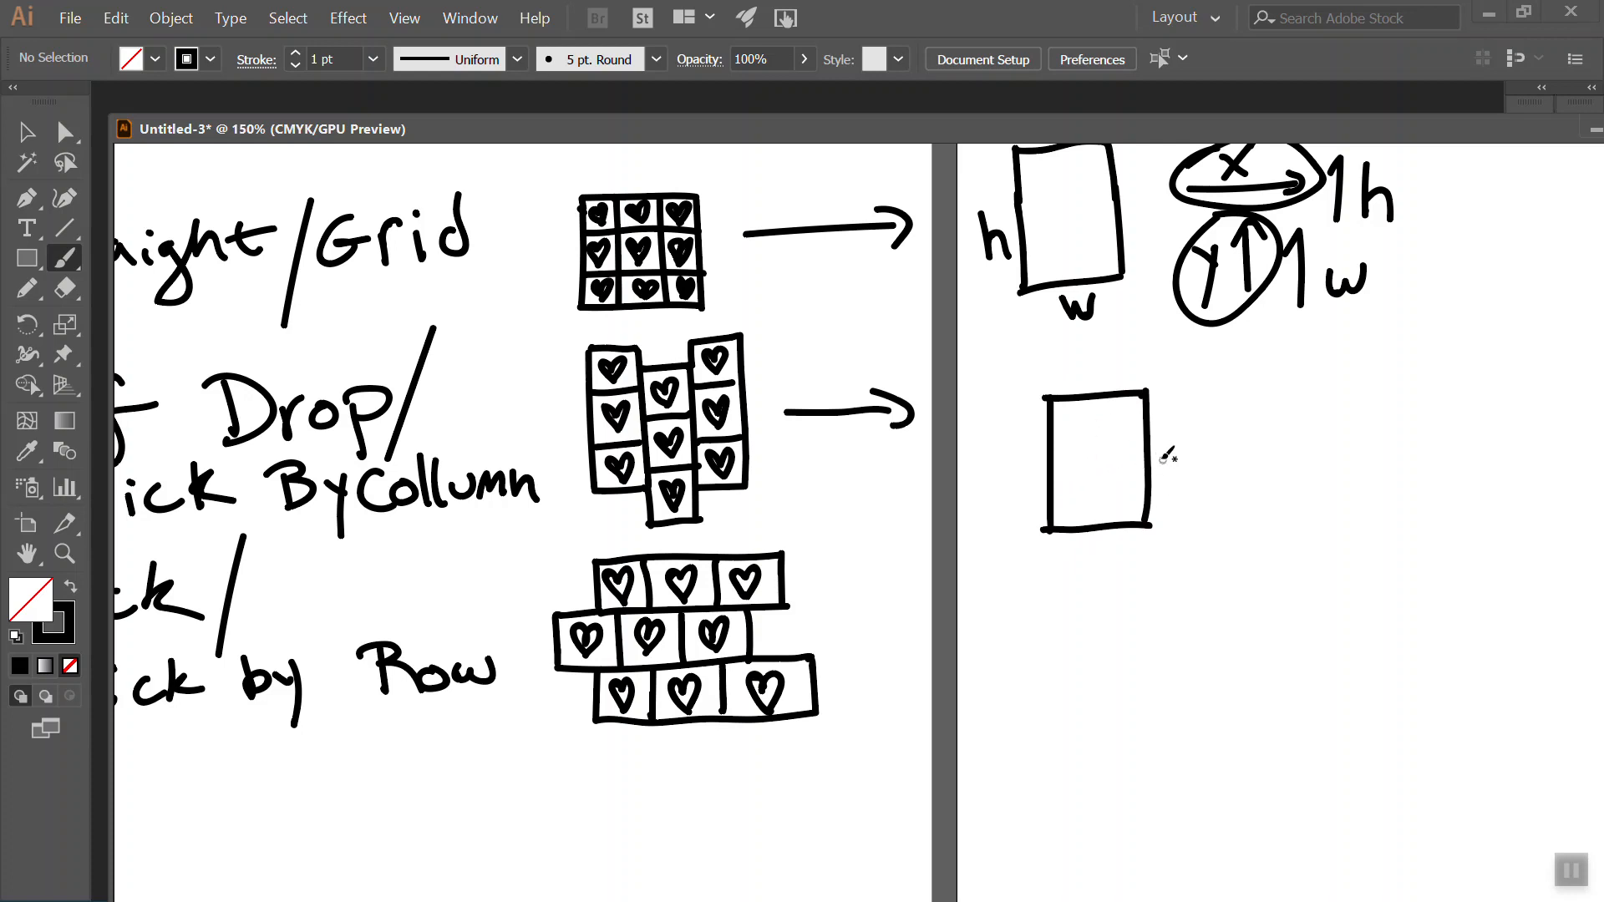
Dot a horizontal midline through the rectangle and extend lines from its four corners.
{"action": "left_click", "coordinate": [1243, 453]}
{"action": "left_click", "coordinate": [1035, 460]}
{"action": "left_click", "coordinate": [1021, 462]}
{"action": "left_click", "coordinate": [974, 470]}
{"action": "left_click_drag", "start_coordinate": [1048, 389], "coordinate": [1044, 332]}
{"action": "left_click_drag", "start_coordinate": [1146, 383], "coordinate": [1140, 326]}
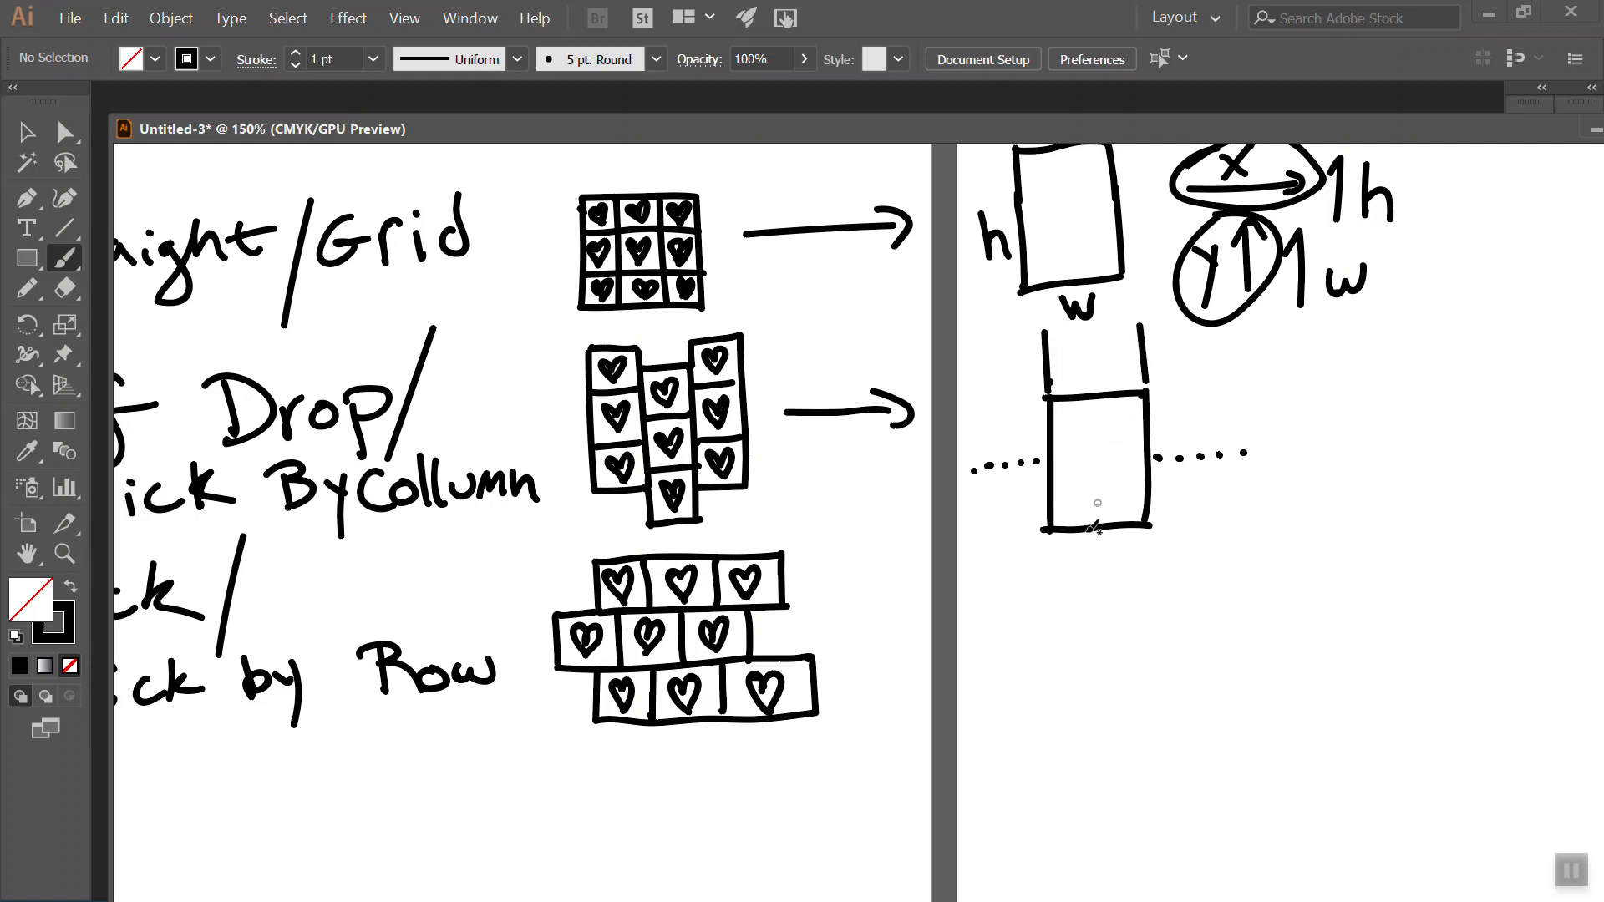
{"action": "left_click_drag", "start_coordinate": [1053, 552], "coordinate": [1058, 608]}
{"action": "left_click_drag", "start_coordinate": [1148, 537], "coordinate": [1151, 591]}
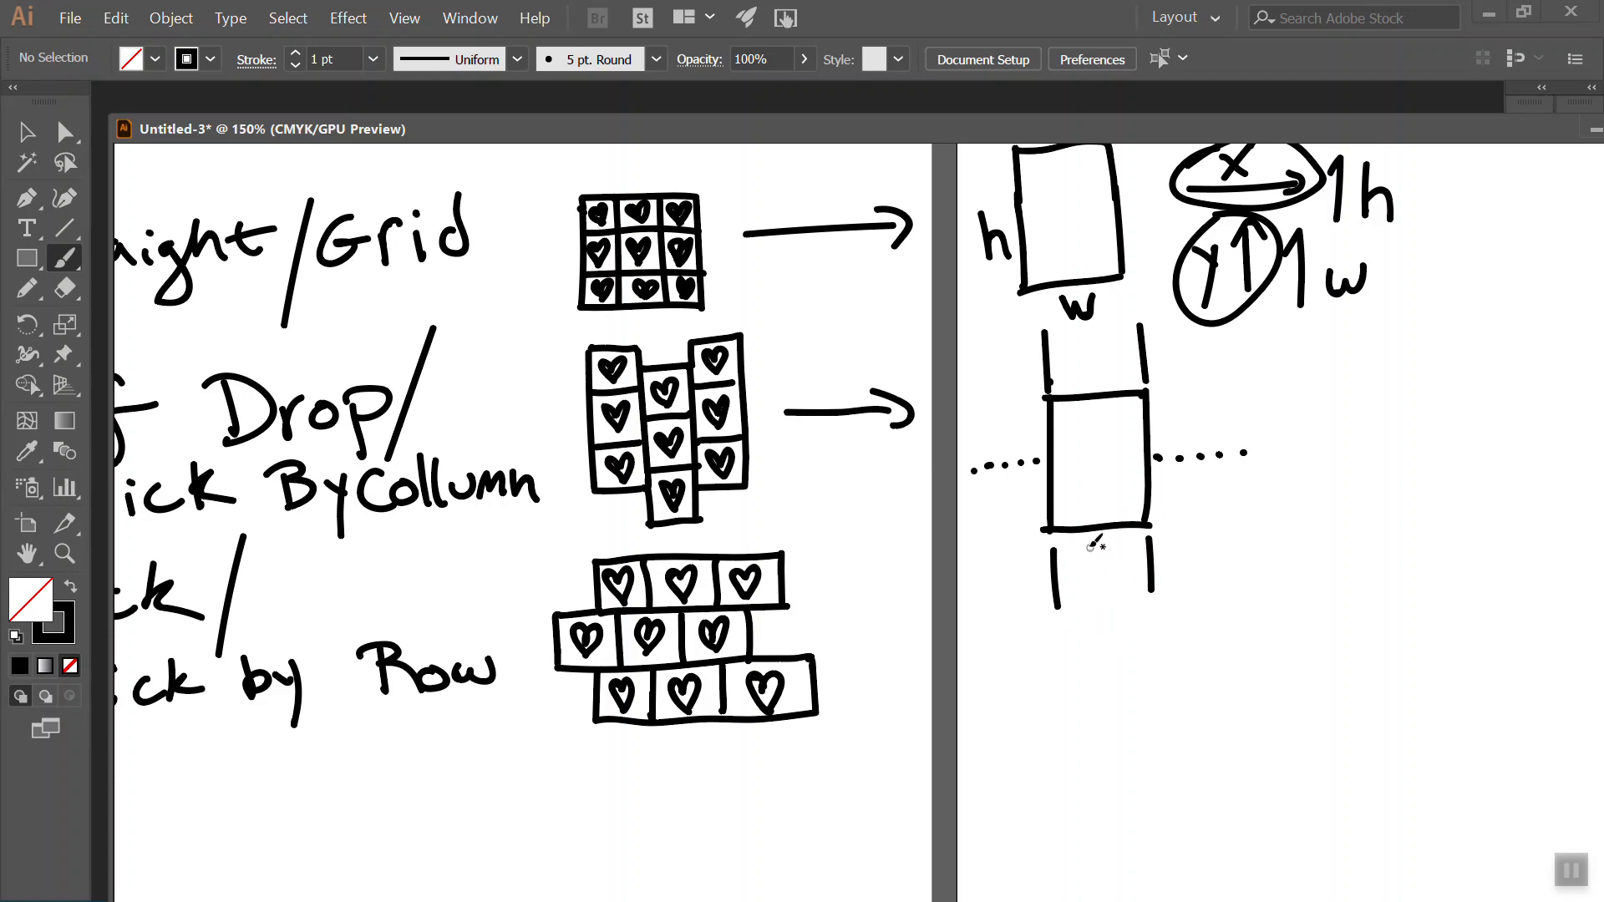
Label the rectangle w and h and draw arrow-linked hearts at opposite corners.
{"action": "mouse_move", "coordinate": [1085, 539]}
{"action": "left_mouse_down"}
{"action": "mouse_move", "coordinate": [1102, 557]}
{"action": "mouse_move", "coordinate": [1117, 537]}
{"action": "left_mouse_up"}
{"action": "left_click_drag", "start_coordinate": [990, 430], "coordinate": [1021, 499]}
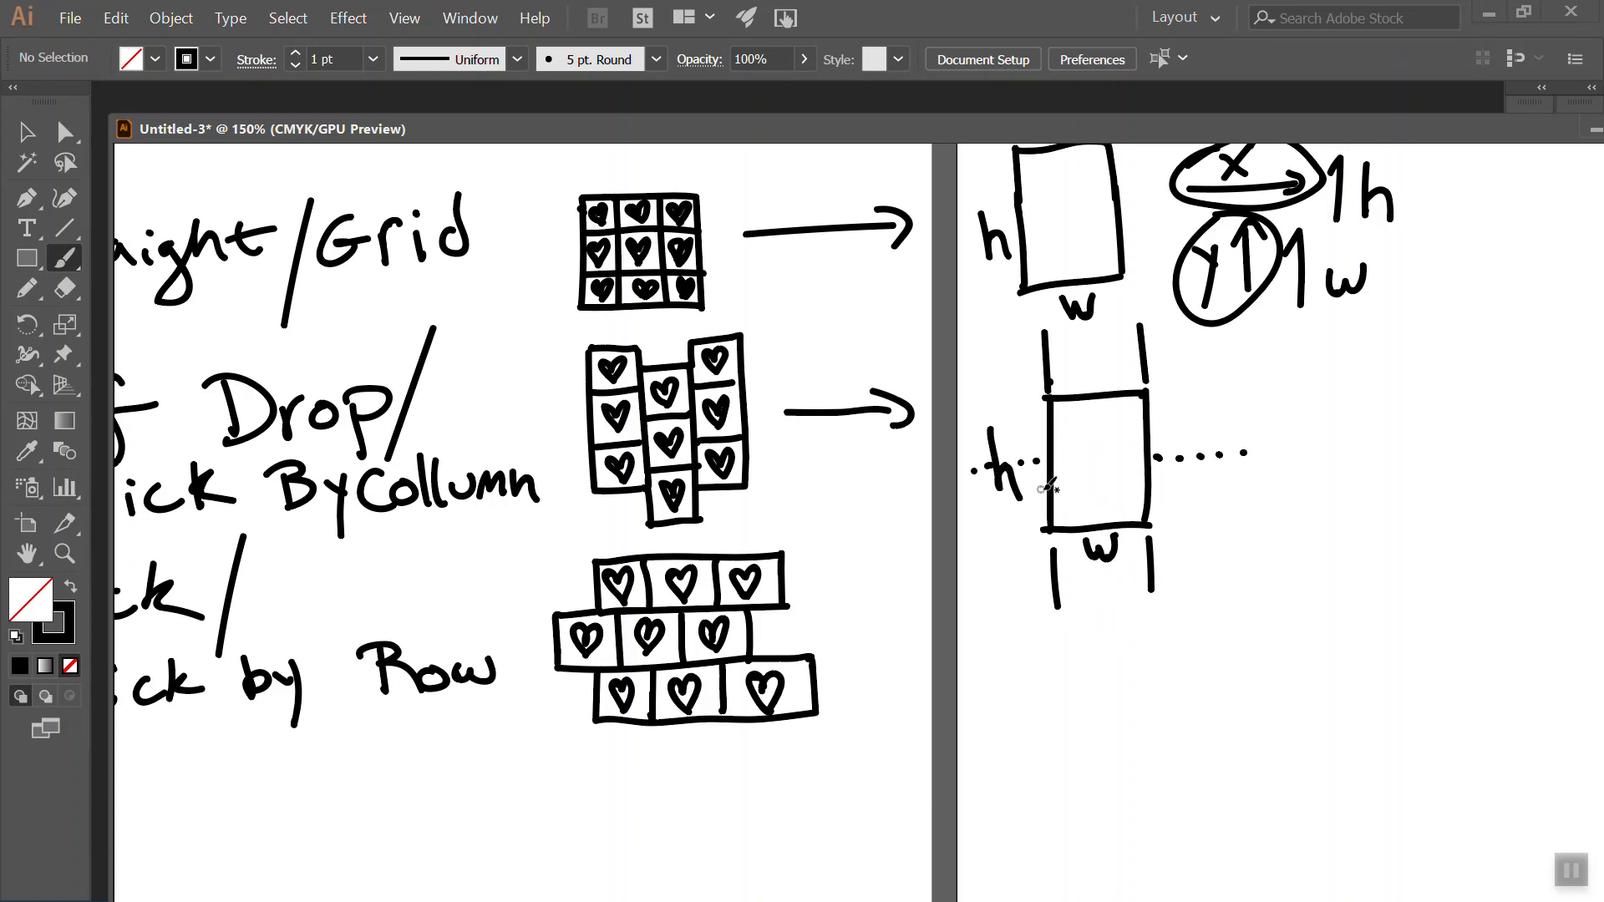
{"action": "mouse_move", "coordinate": [1049, 483]}
{"action": "left_mouse_down"}
{"action": "mouse_move", "coordinate": [1045, 508]}
{"action": "mouse_move", "coordinate": [1073, 475]}
{"action": "mouse_move", "coordinate": [1066, 492]}
{"action": "left_mouse_up"}
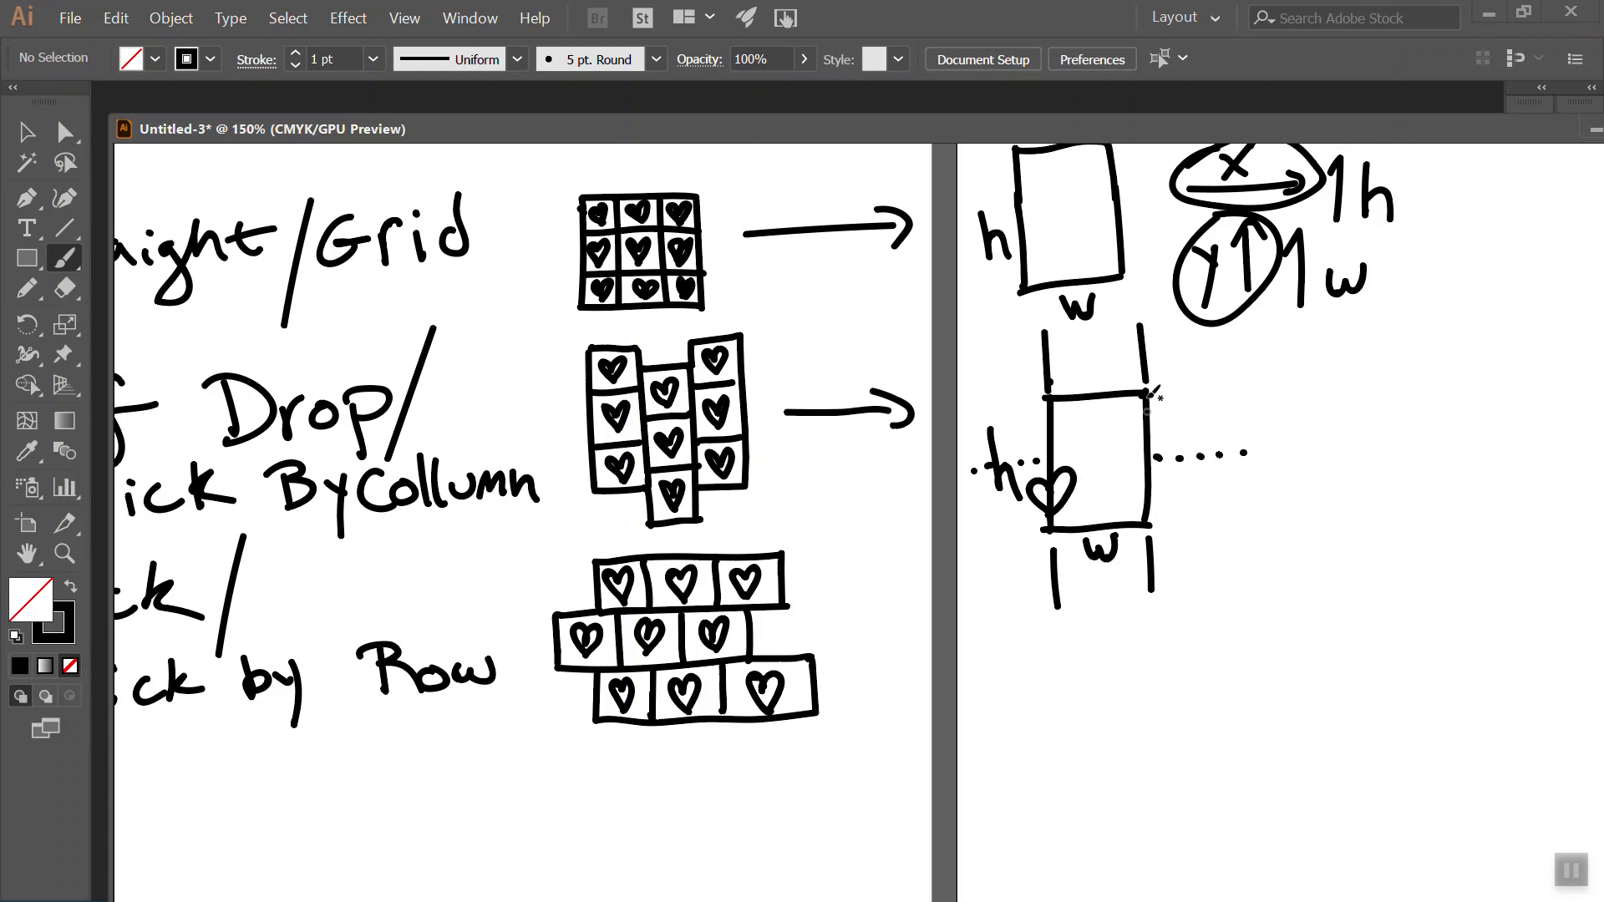
{"action": "mouse_move", "coordinate": [1145, 415]}
{"action": "left_mouse_down"}
{"action": "mouse_move", "coordinate": [1136, 435]}
{"action": "mouse_move", "coordinate": [1170, 400]}
{"action": "mouse_move", "coordinate": [1150, 443]}
{"action": "left_mouse_up"}
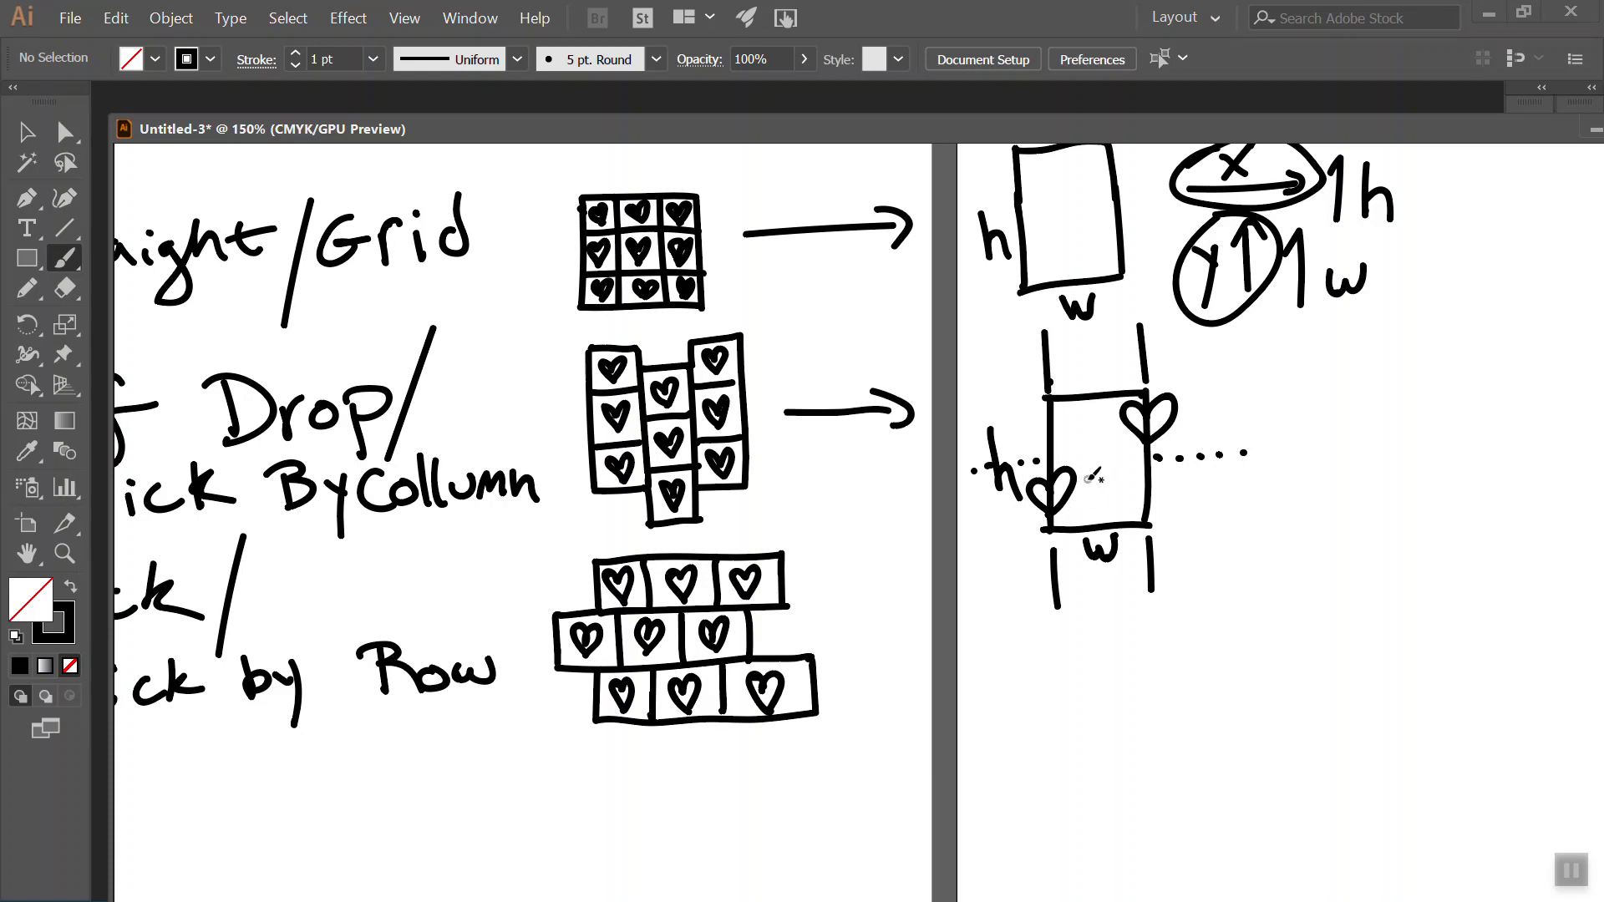
{"action": "mouse_move", "coordinate": [1077, 501]}
{"action": "left_mouse_down"}
{"action": "mouse_move", "coordinate": [1128, 439]}
{"action": "mouse_move", "coordinate": [1126, 453]}
{"action": "left_mouse_up"}
Mark half-box guides on the tile and draw a separate heart with an X beside it.
{"action": "mouse_move", "coordinate": [1033, 413]}
{"action": "left_mouse_down"}
{"action": "mouse_move", "coordinate": [1035, 446]}
{"action": "mouse_move", "coordinate": [1067, 438]}
{"action": "mouse_move", "coordinate": [1028, 408]}
{"action": "left_mouse_up"}
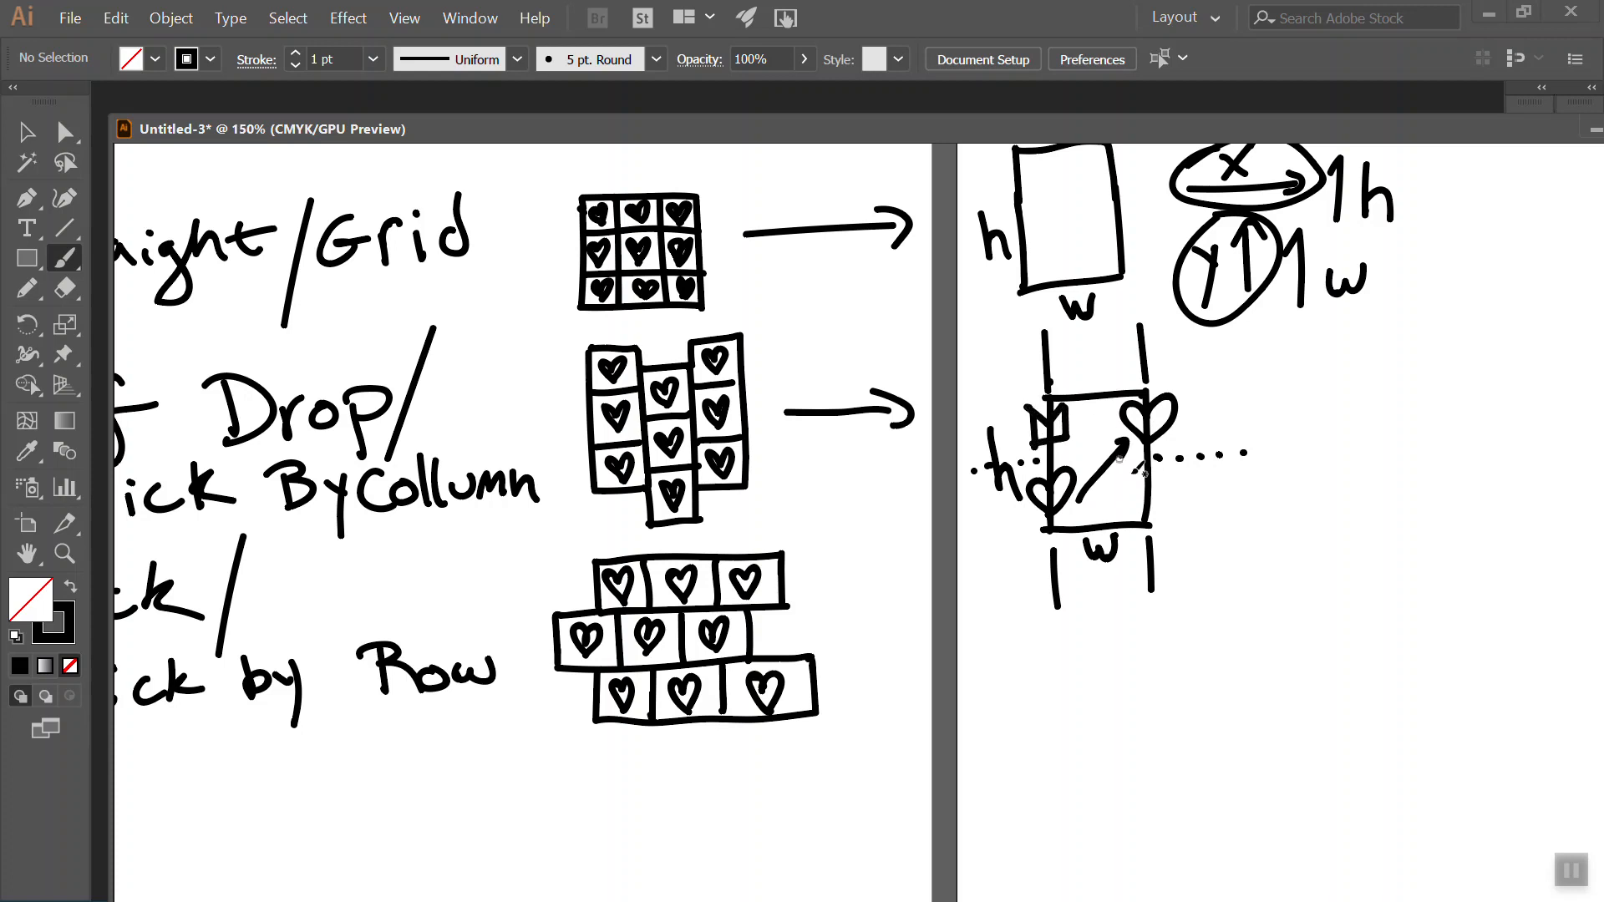
{"action": "mouse_move", "coordinate": [1128, 482]}
{"action": "left_mouse_down"}
{"action": "mouse_move", "coordinate": [1177, 497]}
{"action": "mouse_move", "coordinate": [1173, 472]}
{"action": "mouse_move", "coordinate": [1132, 481]}
{"action": "left_mouse_up"}
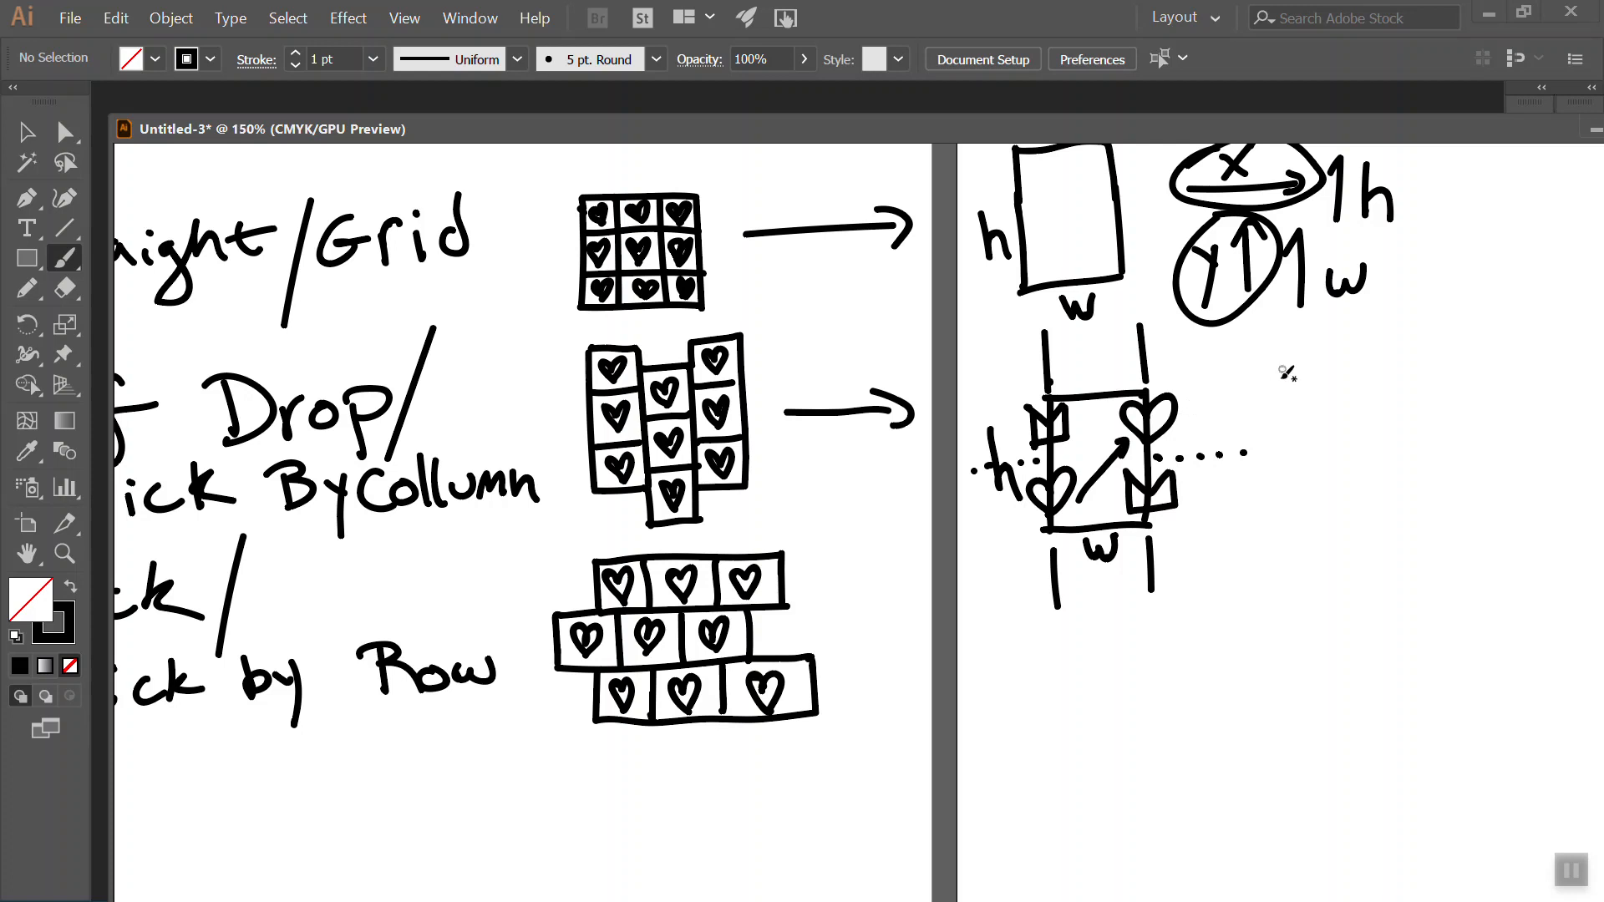
{"action": "mouse_move", "coordinate": [1263, 385]}
{"action": "left_mouse_down"}
{"action": "mouse_move", "coordinate": [1259, 425]}
{"action": "mouse_move", "coordinate": [1265, 389]}
{"action": "left_mouse_up"}
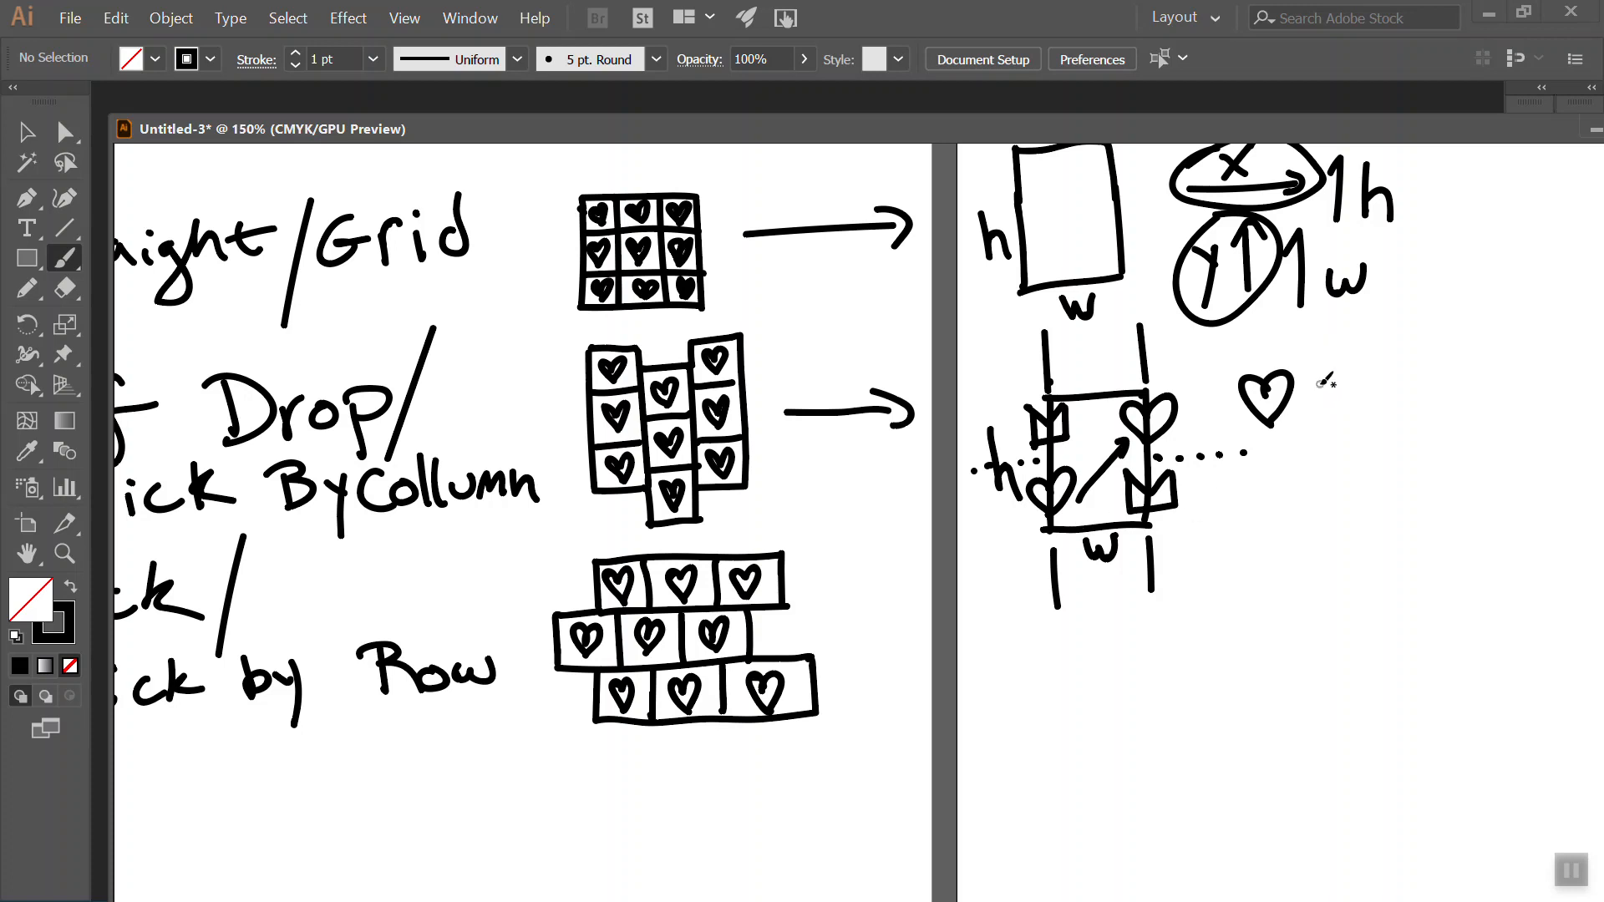
{"action": "mouse_move", "coordinate": [1328, 388]}
{"action": "left_mouse_down"}
{"action": "mouse_move", "coordinate": [1346, 409]}
{"action": "mouse_move", "coordinate": [1318, 409]}
{"action": "left_mouse_up"}
Erase the wrong h and w labels and relabel the circled X and Y as w and h.
{"action": "mouse_move", "coordinate": [1365, 164]}
{"action": "left_mouse_down"}
{"action": "mouse_move", "coordinate": [1382, 234]}
{"action": "mouse_move", "coordinate": [1385, 185]}
{"action": "left_mouse_up"}
{"action": "mouse_move", "coordinate": [1349, 271]}
{"action": "left_mouse_down"}
{"action": "mouse_move", "coordinate": [1332, 308]}
{"action": "mouse_move", "coordinate": [1348, 260]}
{"action": "mouse_move", "coordinate": [1361, 295]}
{"action": "mouse_move", "coordinate": [1414, 147]}
{"action": "mouse_move", "coordinate": [1382, 192]}
{"action": "mouse_move", "coordinate": [1403, 167]}
{"action": "left_mouse_up"}
{"action": "left_click_drag", "start_coordinate": [1329, 241], "coordinate": [1359, 298]}
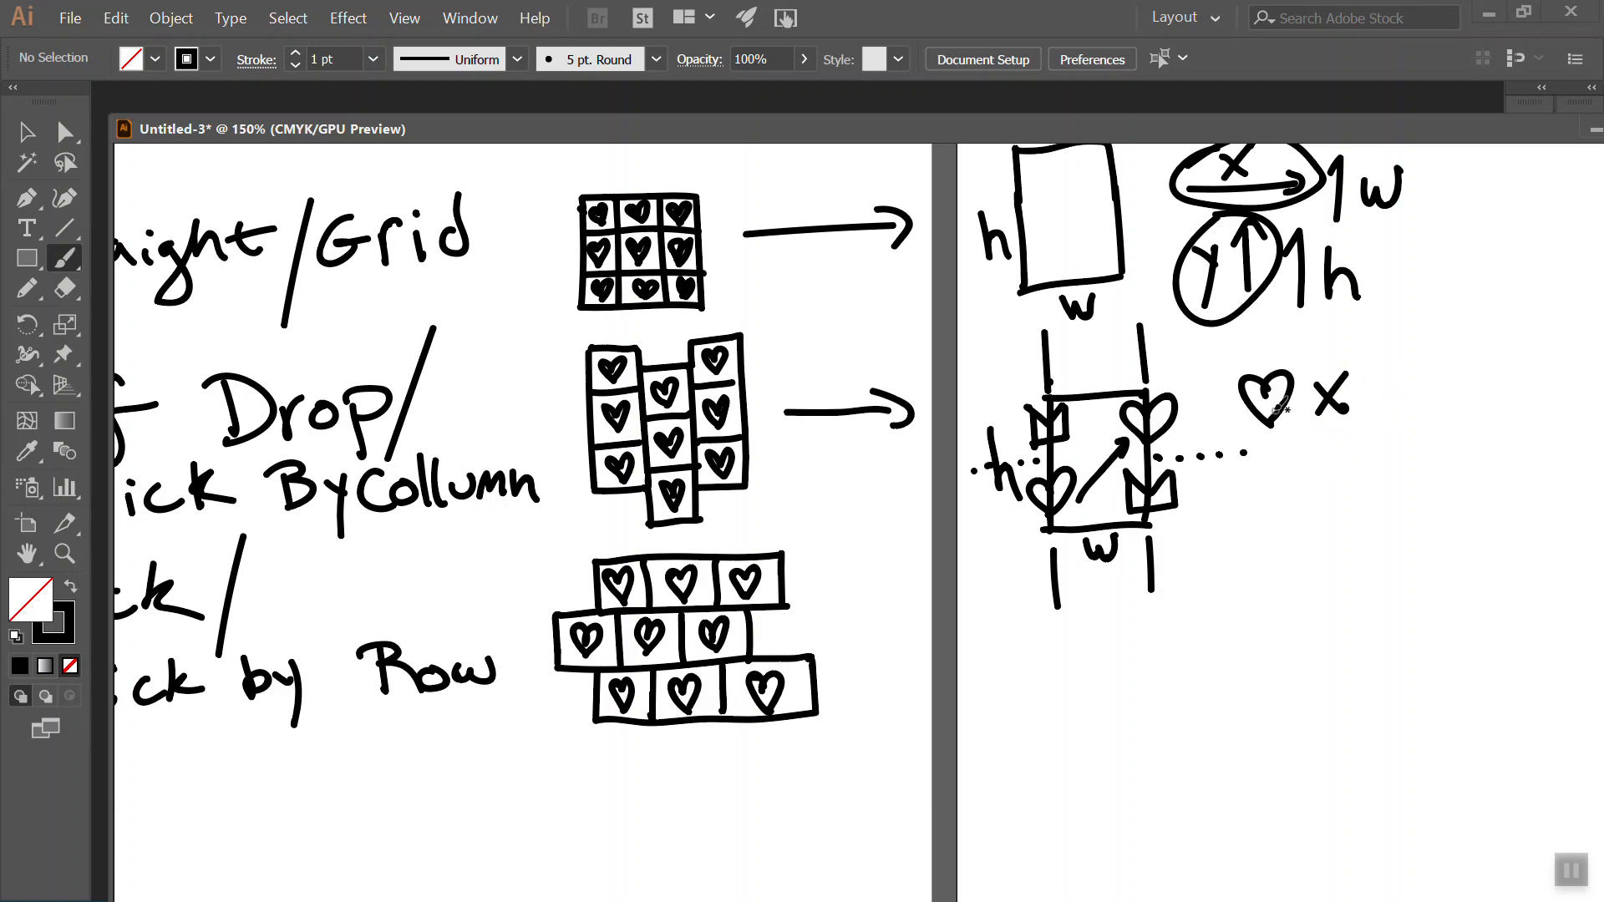
Write the offset notes X→w and ↑Y ½h beside the tile.
{"action": "left_click_drag", "start_coordinate": [1294, 437], "coordinate": [1383, 430]}
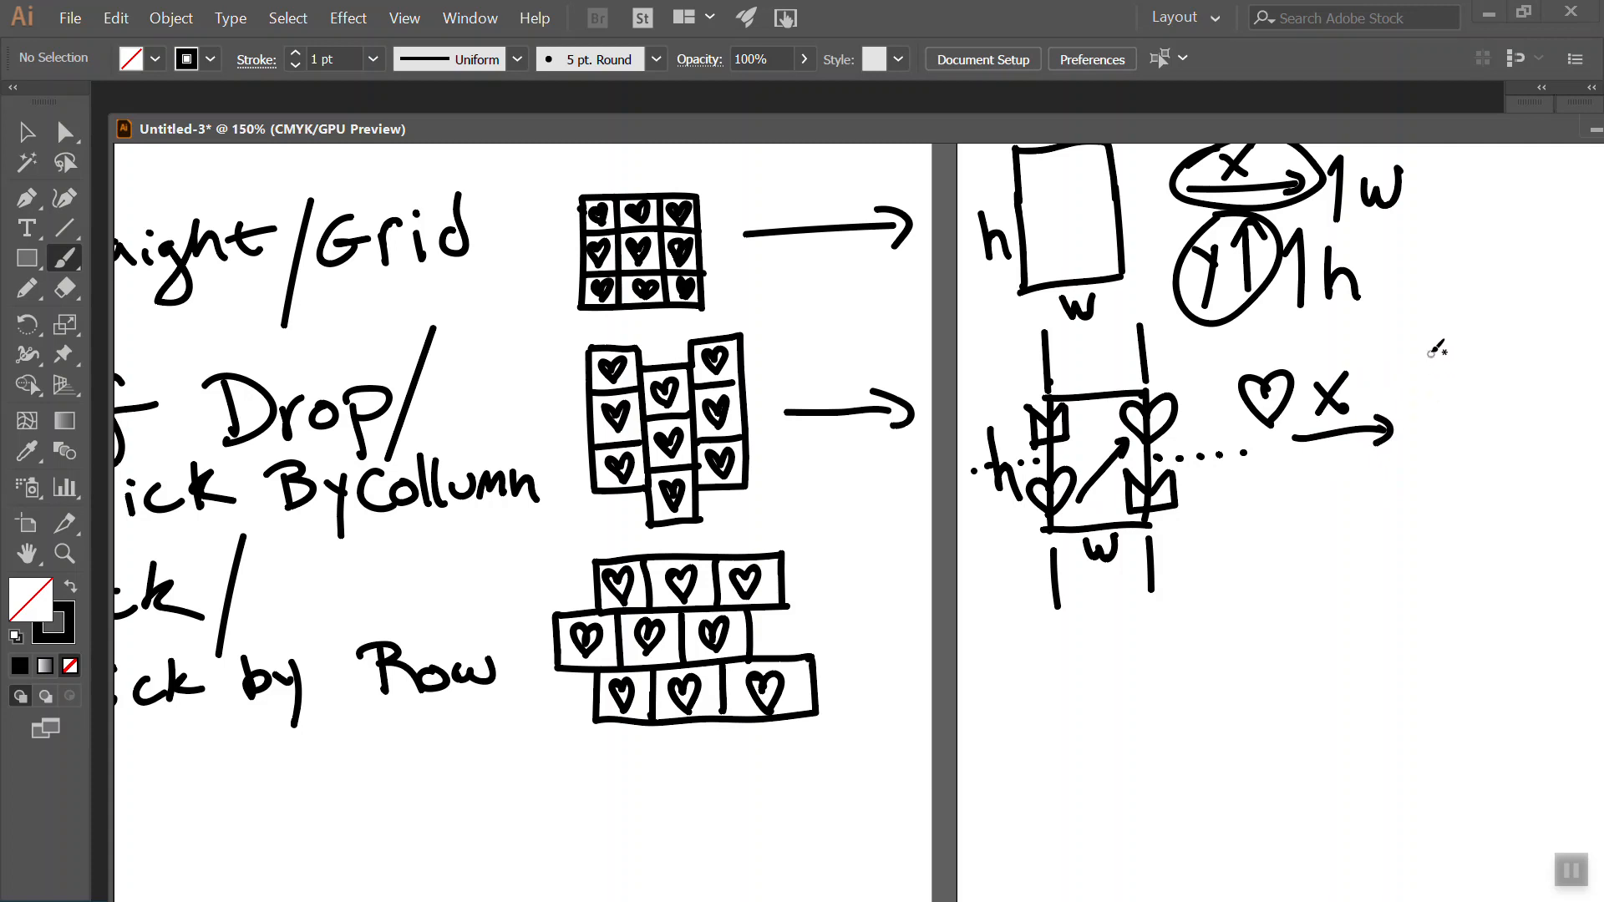
{"action": "mouse_move", "coordinate": [1424, 361]}
{"action": "left_mouse_down"}
{"action": "mouse_move", "coordinate": [1418, 435]}
{"action": "mouse_move", "coordinate": [1485, 380]}
{"action": "left_mouse_up"}
{"action": "left_click_drag", "start_coordinate": [1328, 458], "coordinate": [1333, 523]}
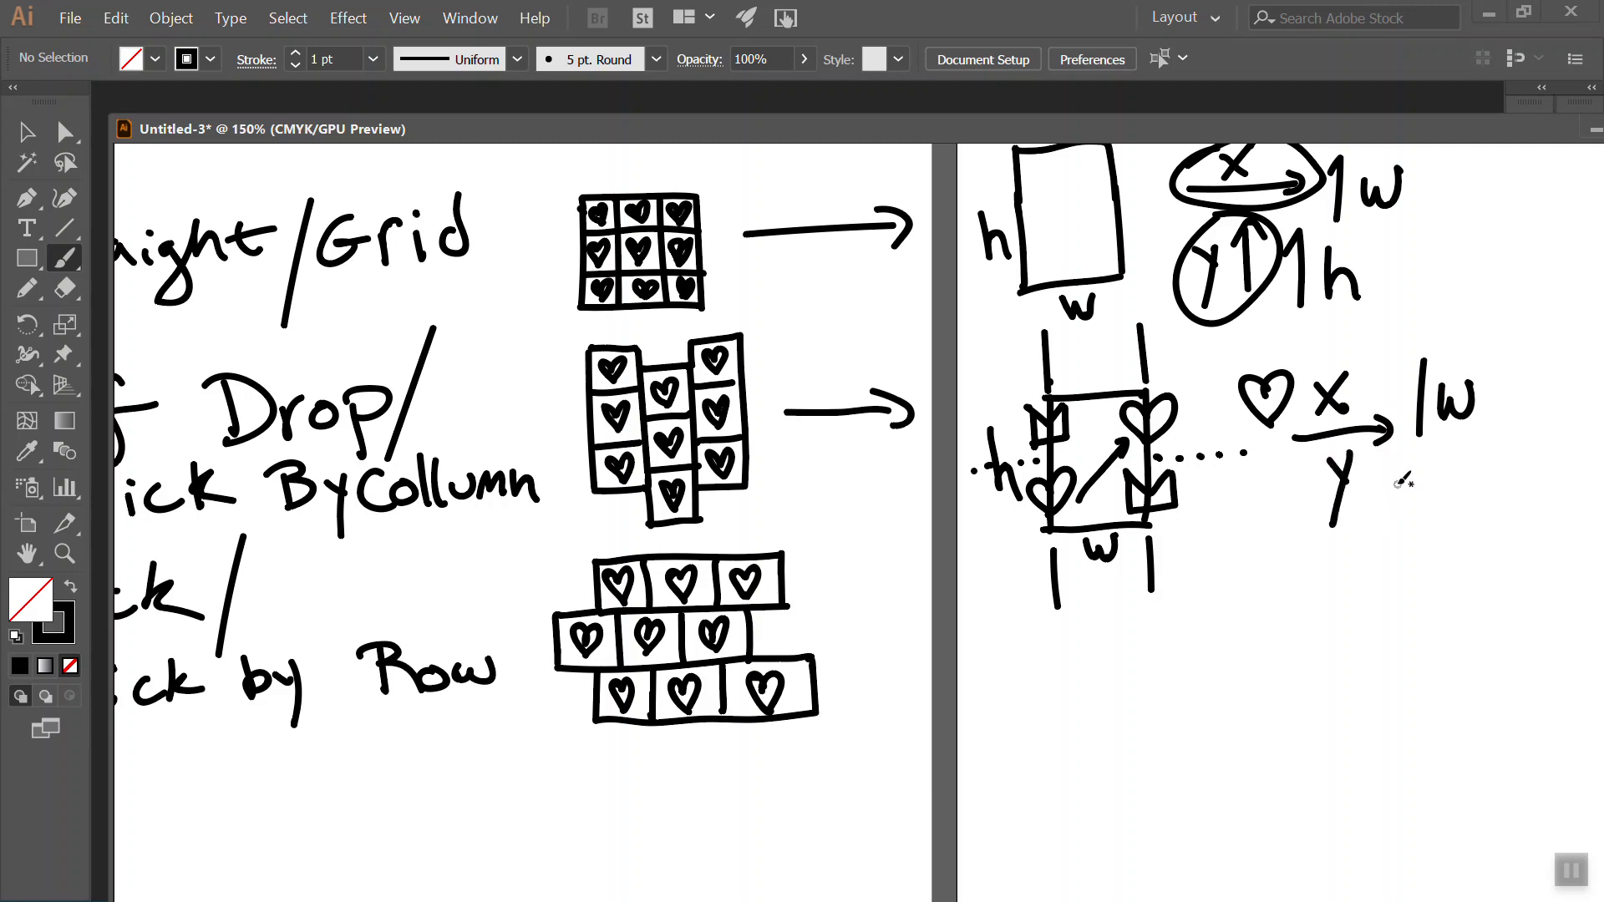
{"action": "mouse_move", "coordinate": [1300, 524]}
{"action": "left_mouse_down"}
{"action": "mouse_move", "coordinate": [1299, 462]}
{"action": "mouse_move", "coordinate": [1317, 480]}
{"action": "left_mouse_up"}
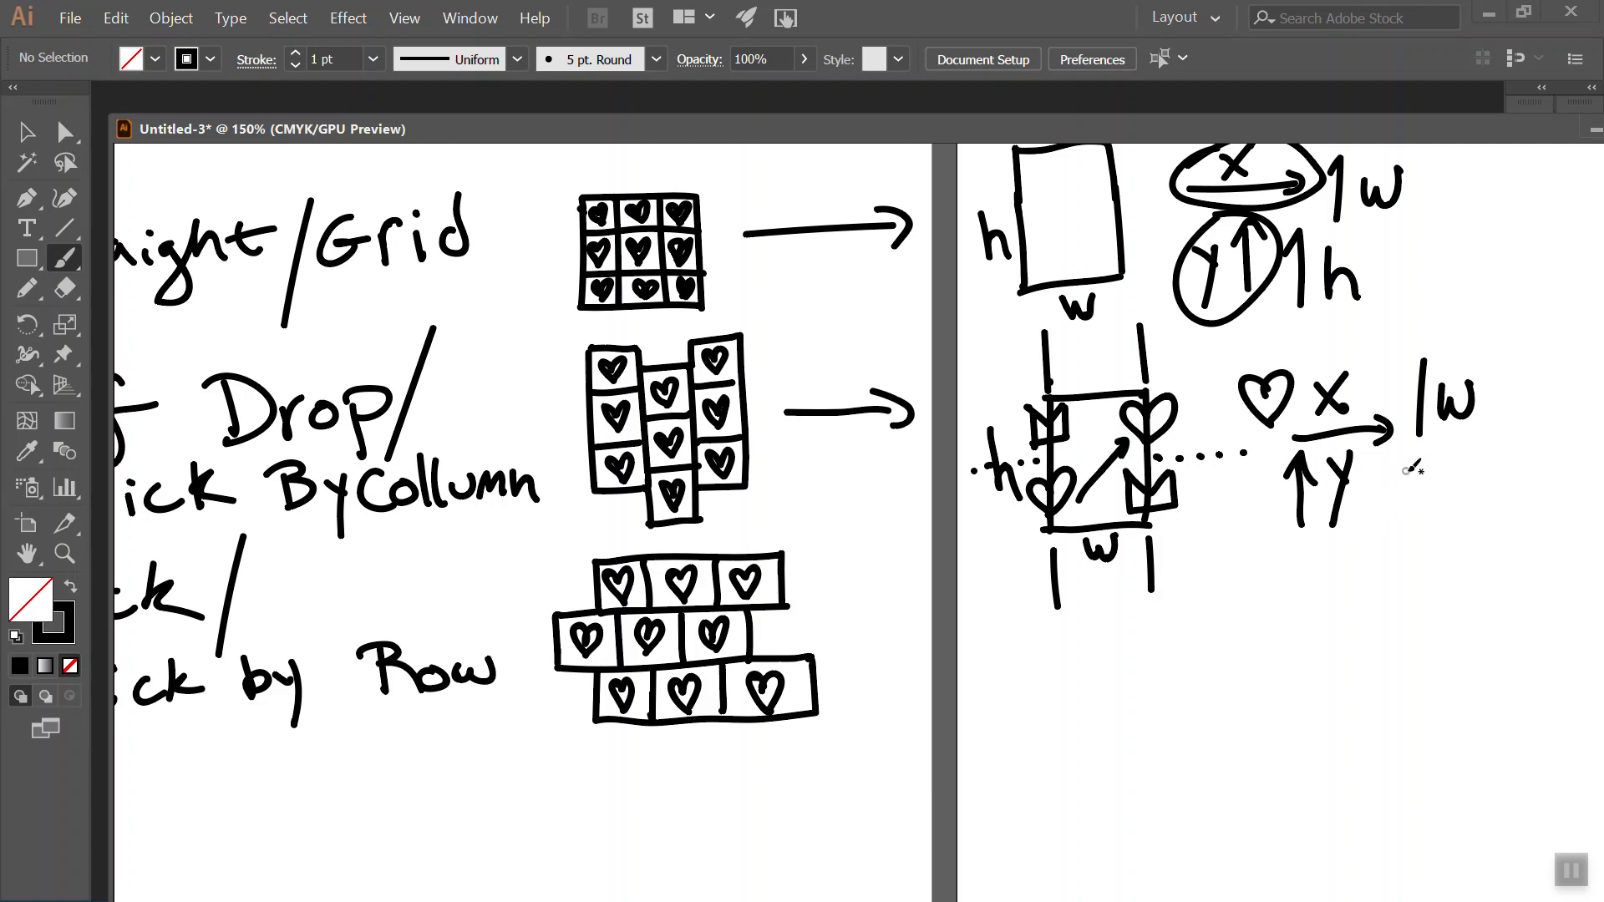
{"action": "mouse_move", "coordinate": [1403, 456]}
{"action": "left_mouse_down"}
{"action": "mouse_move", "coordinate": [1444, 469]}
{"action": "mouse_move", "coordinate": [1411, 508]}
{"action": "mouse_move", "coordinate": [1442, 525]}
{"action": "left_mouse_up"}
{"action": "mouse_move", "coordinate": [1464, 446]}
{"action": "left_mouse_down"}
{"action": "mouse_move", "coordinate": [1460, 525]}
{"action": "mouse_move", "coordinate": [1474, 482]}
{"action": "mouse_move", "coordinate": [1498, 522]}
{"action": "left_mouse_up"}
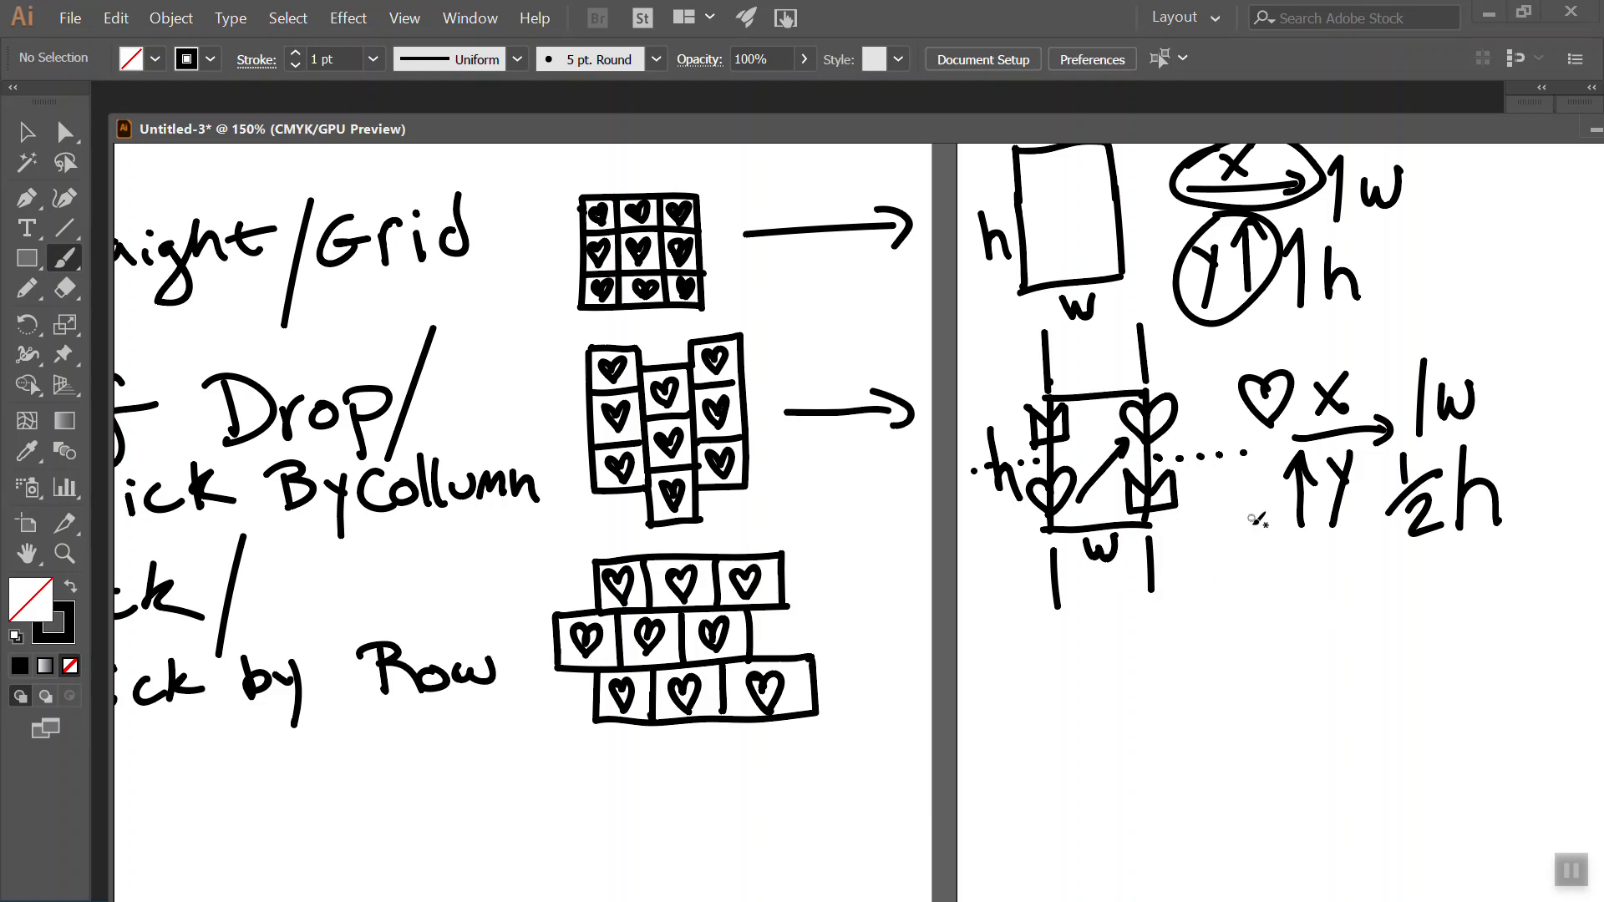
Add the O↑h note with edge circles, box the notes, and draw an arrow from the bottom brick pattern.
{"action": "mouse_move", "coordinate": [1246, 638]}
{"action": "left_mouse_down"}
{"action": "mouse_move", "coordinate": [1253, 574]}
{"action": "mouse_move", "coordinate": [1268, 596]}
{"action": "left_mouse_up"}
{"action": "mouse_move", "coordinate": [1093, 367]}
{"action": "left_mouse_down"}
{"action": "mouse_move", "coordinate": [1086, 391]}
{"action": "mouse_move", "coordinate": [1094, 369]}
{"action": "left_mouse_up"}
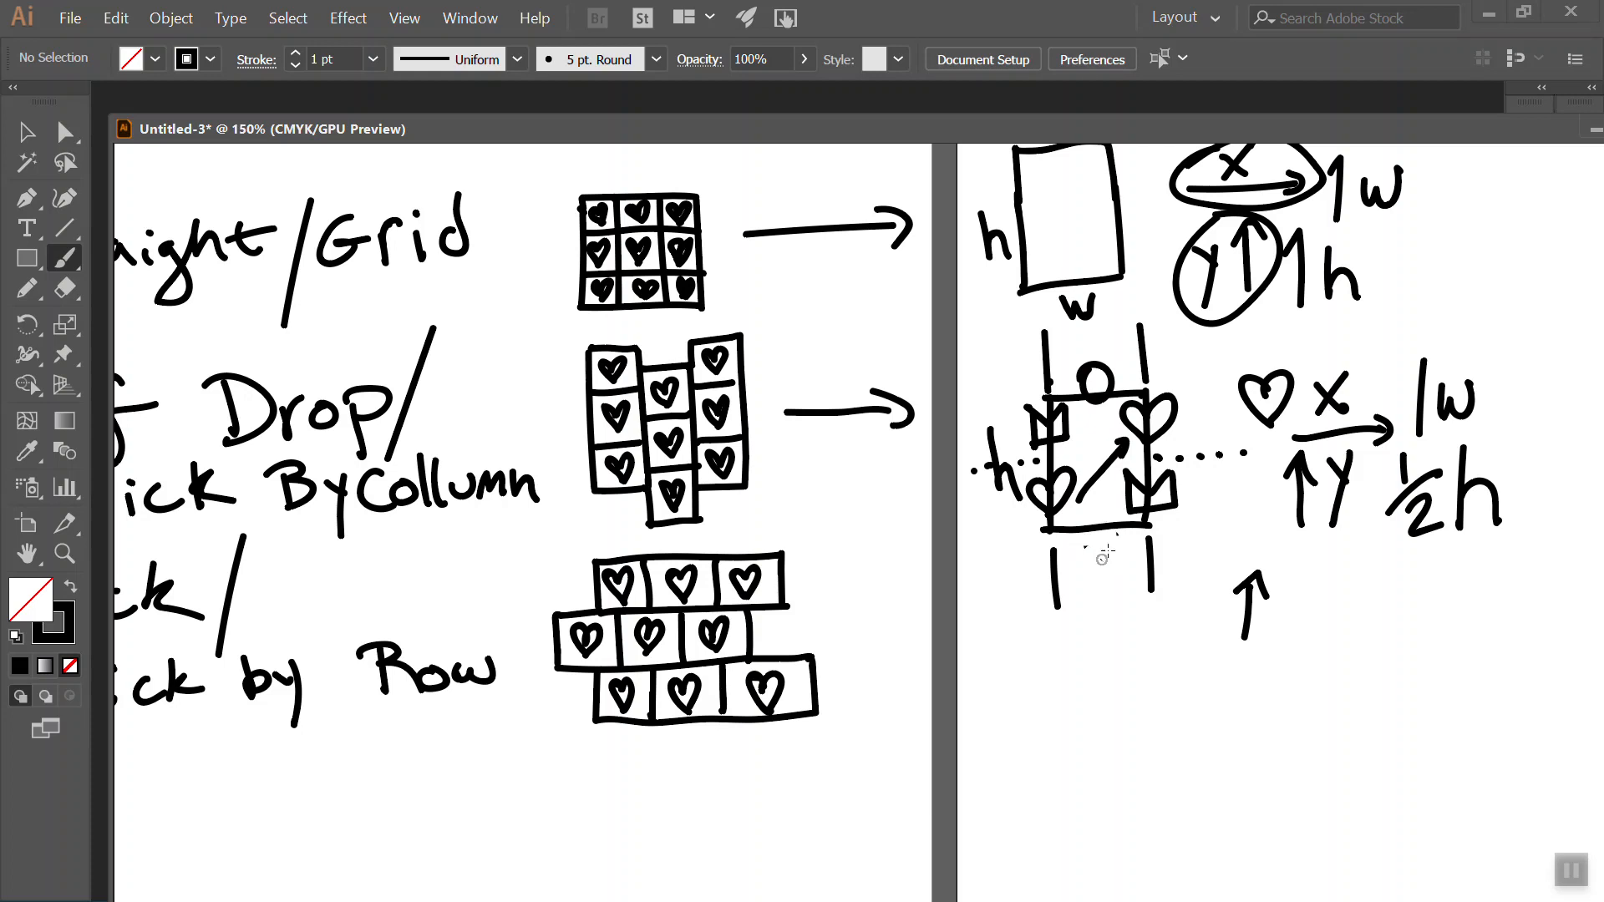
{"action": "mouse_move", "coordinate": [1111, 519]}
{"action": "left_mouse_down"}
{"action": "mouse_move", "coordinate": [1086, 530]}
{"action": "mouse_move", "coordinate": [1104, 551]}
{"action": "mouse_move", "coordinate": [1119, 523]}
{"action": "left_mouse_up"}
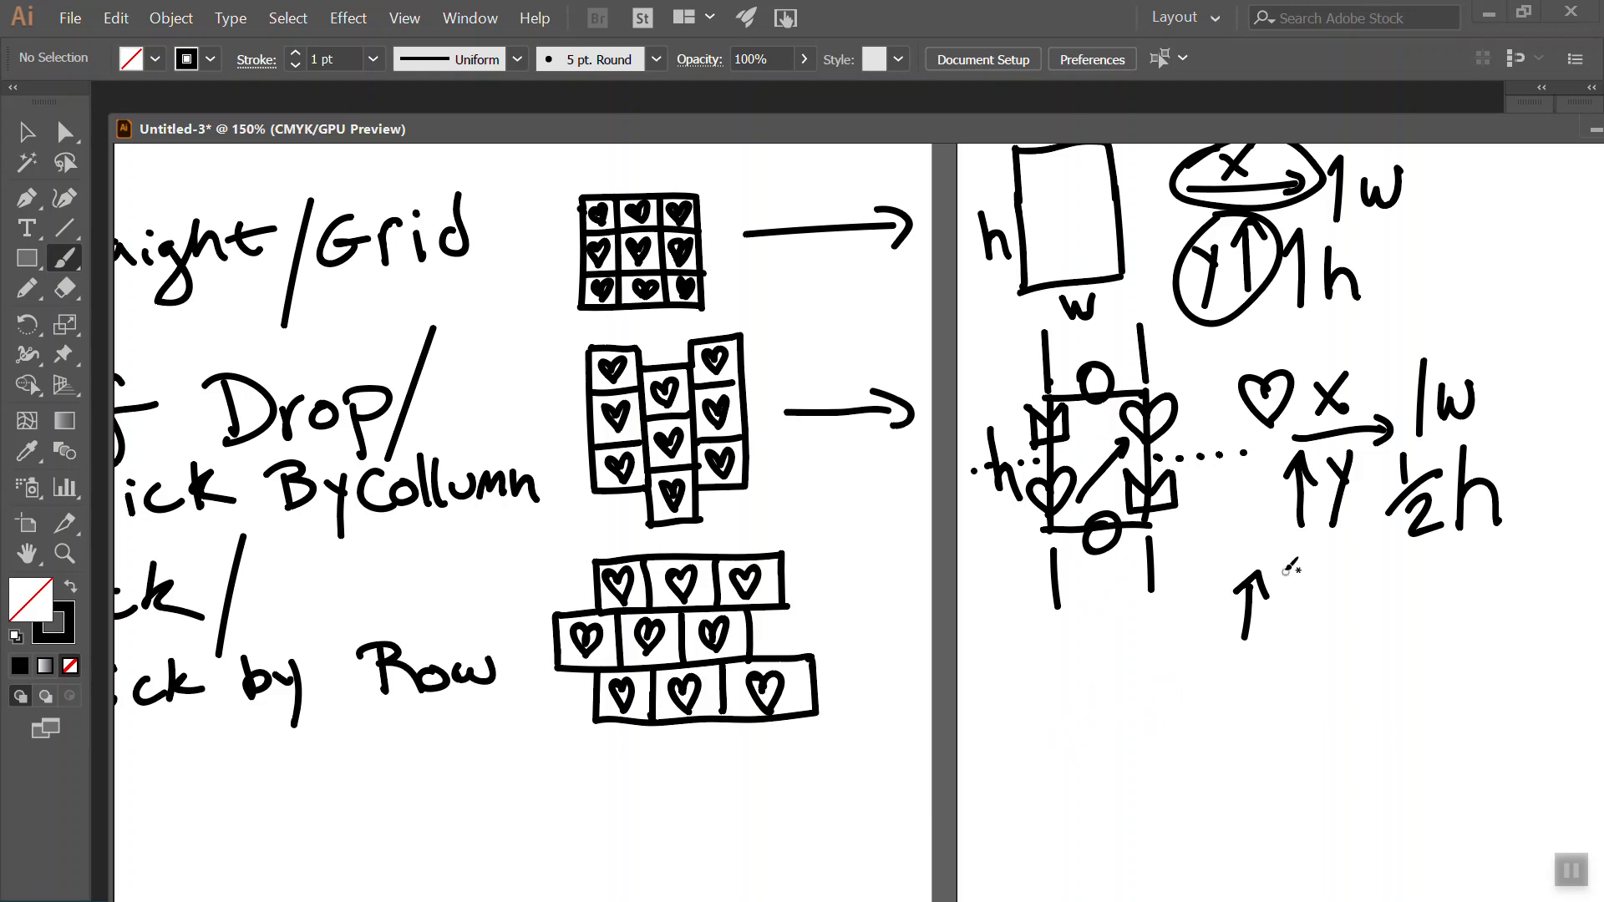
{"action": "left_click_drag", "start_coordinate": [1289, 585], "coordinate": [1348, 564]}
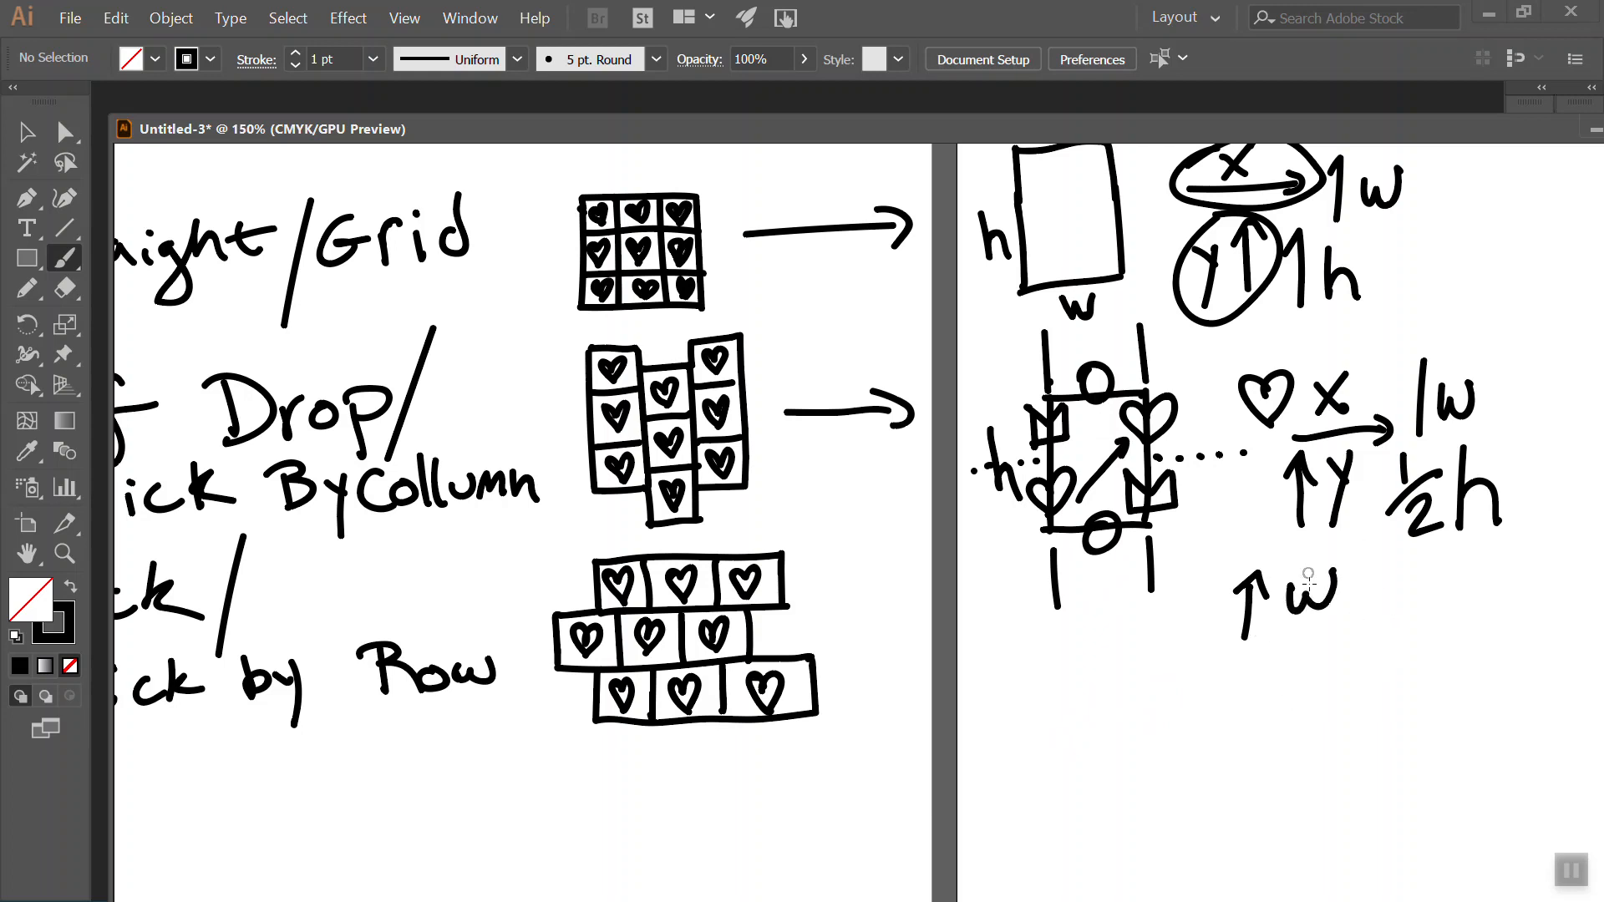
{"action": "mouse_move", "coordinate": [1298, 580]}
{"action": "left_mouse_down"}
{"action": "mouse_move", "coordinate": [1305, 610]}
{"action": "mouse_move", "coordinate": [1333, 589]}
{"action": "mouse_move", "coordinate": [1290, 623]}
{"action": "left_mouse_up"}
{"action": "mouse_move", "coordinate": [1292, 582]}
{"action": "left_mouse_down"}
{"action": "mouse_move", "coordinate": [1295, 620]}
{"action": "mouse_move", "coordinate": [1327, 633]}
{"action": "left_mouse_up"}
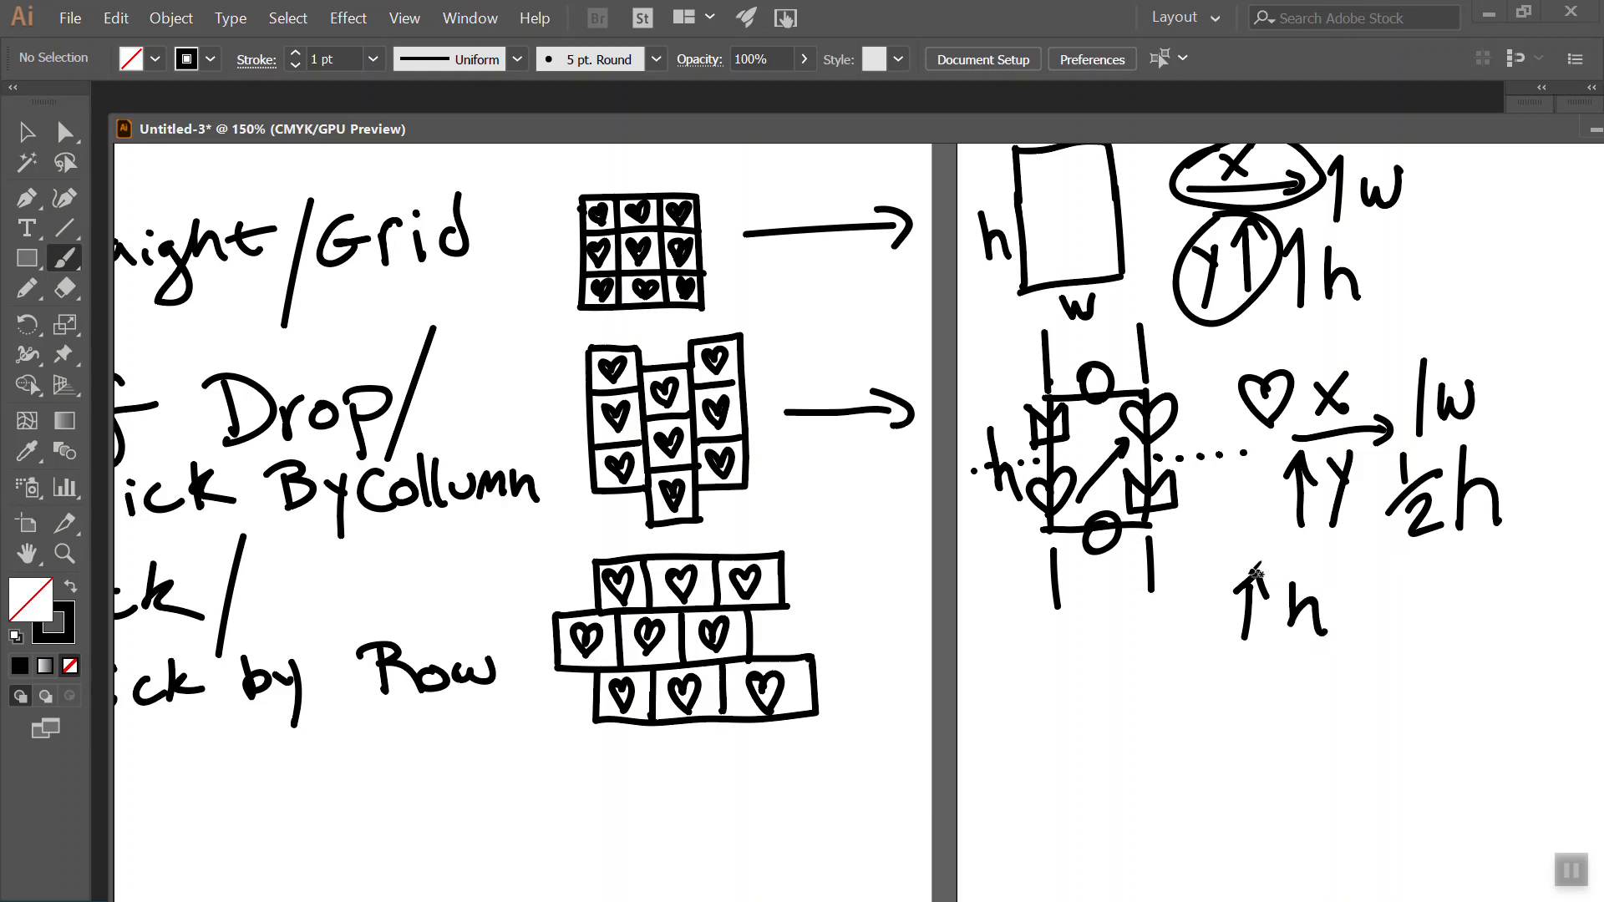
{"action": "left_click_drag", "start_coordinate": [1198, 588], "coordinate": [1200, 579]}
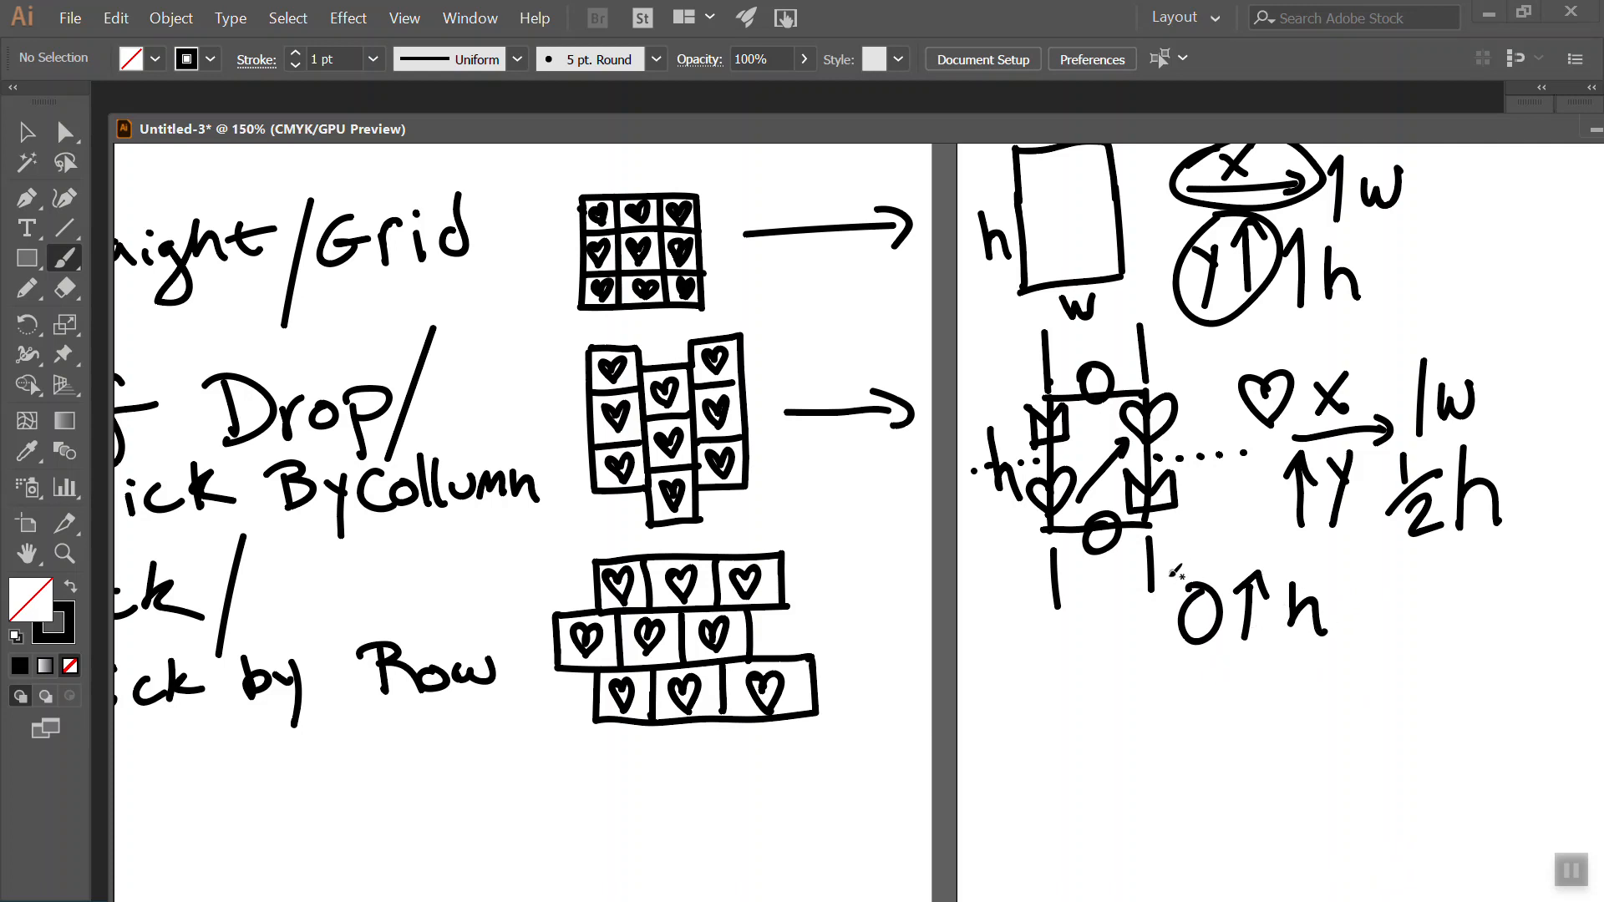
{"action": "mouse_move", "coordinate": [1169, 572]}
{"action": "left_mouse_down"}
{"action": "mouse_move", "coordinate": [1171, 662]}
{"action": "mouse_move", "coordinate": [1365, 650]}
{"action": "mouse_move", "coordinate": [1370, 566]}
{"action": "mouse_move", "coordinate": [1517, 557]}
{"action": "mouse_move", "coordinate": [1531, 507]}
{"action": "mouse_move", "coordinate": [1492, 354]}
{"action": "mouse_move", "coordinate": [1399, 314]}
{"action": "mouse_move", "coordinate": [1235, 357]}
{"action": "mouse_move", "coordinate": [1253, 503]}
{"action": "mouse_move", "coordinate": [1178, 528]}
{"action": "mouse_move", "coordinate": [1174, 589]}
{"action": "left_mouse_up"}
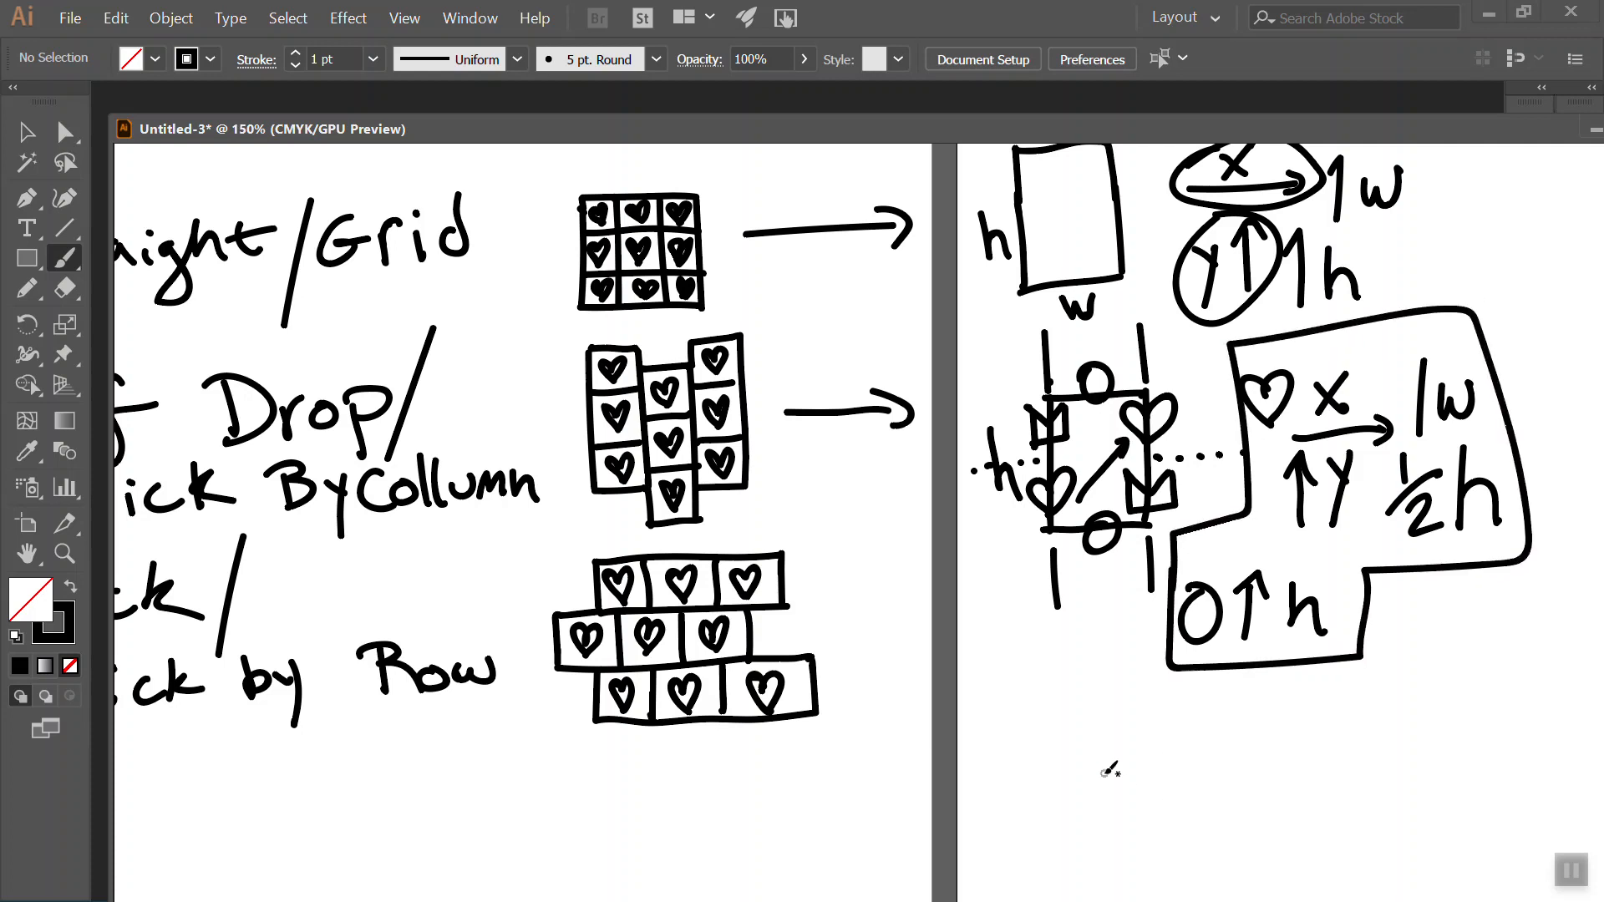
{"action": "mouse_move", "coordinate": [838, 656]}
{"action": "left_mouse_down"}
{"action": "mouse_move", "coordinate": [1047, 762]}
{"action": "mouse_move", "coordinate": [1015, 787]}
{"action": "left_mouse_up"}
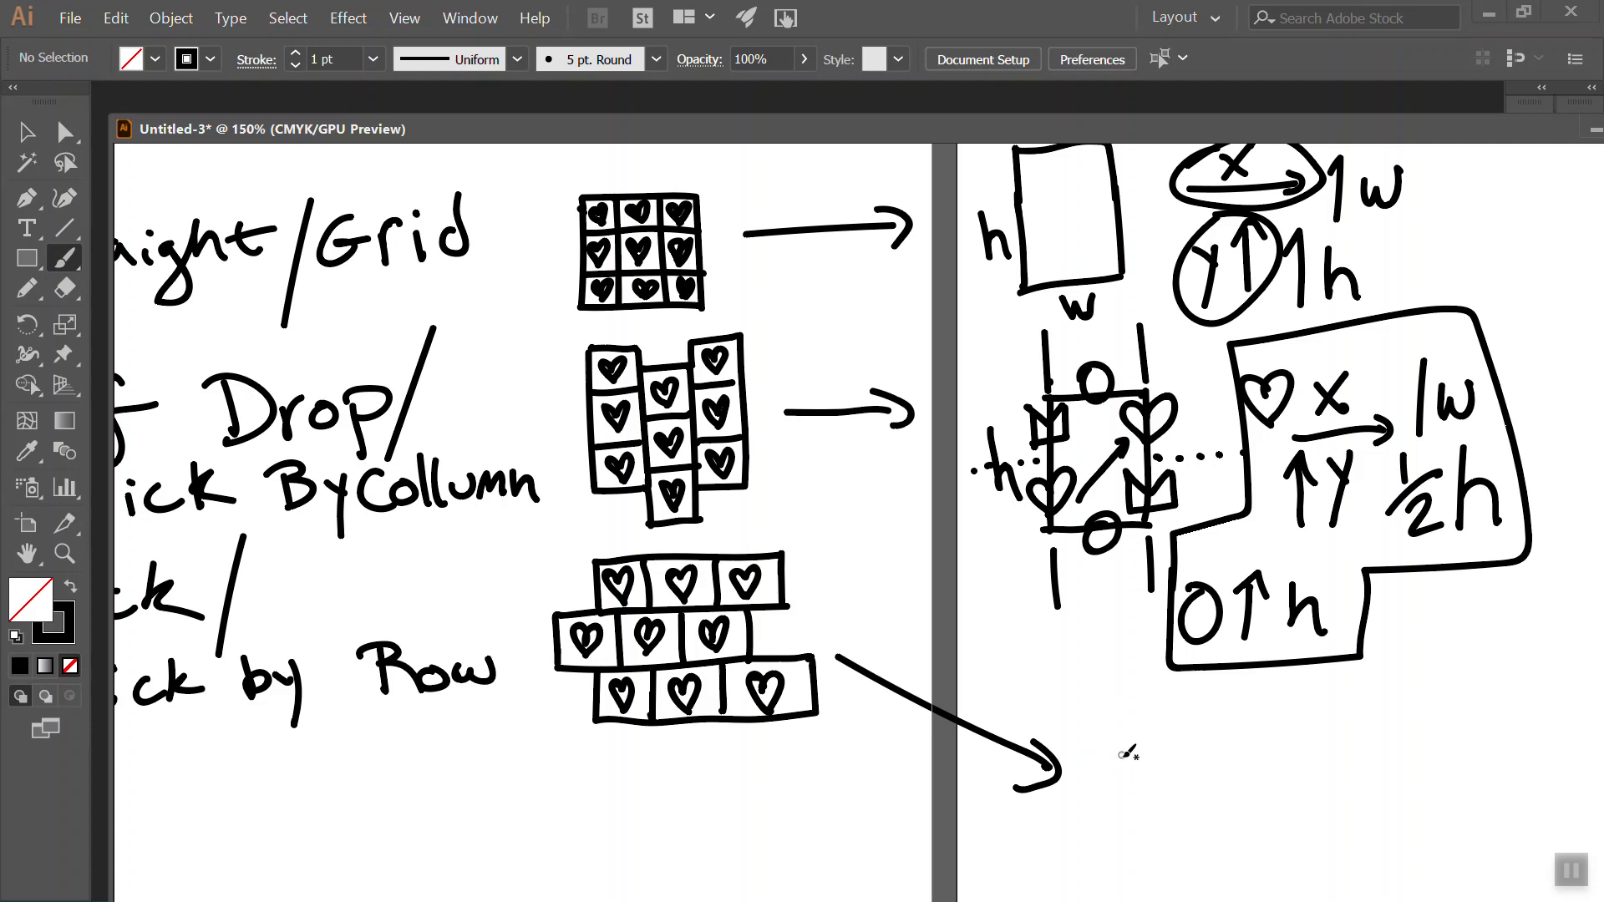
Sketch a new tile rectangle labelled w and h with a dotted vertical centre line.
{"action": "mouse_move", "coordinate": [1113, 743]}
{"action": "left_mouse_down"}
{"action": "mouse_move", "coordinate": [1140, 817]}
{"action": "mouse_move", "coordinate": [1266, 811]}
{"action": "mouse_move", "coordinate": [1254, 723]}
{"action": "mouse_move", "coordinate": [1107, 713]}
{"action": "left_mouse_up"}
{"action": "left_click_drag", "start_coordinate": [1159, 843], "coordinate": [1208, 838]}
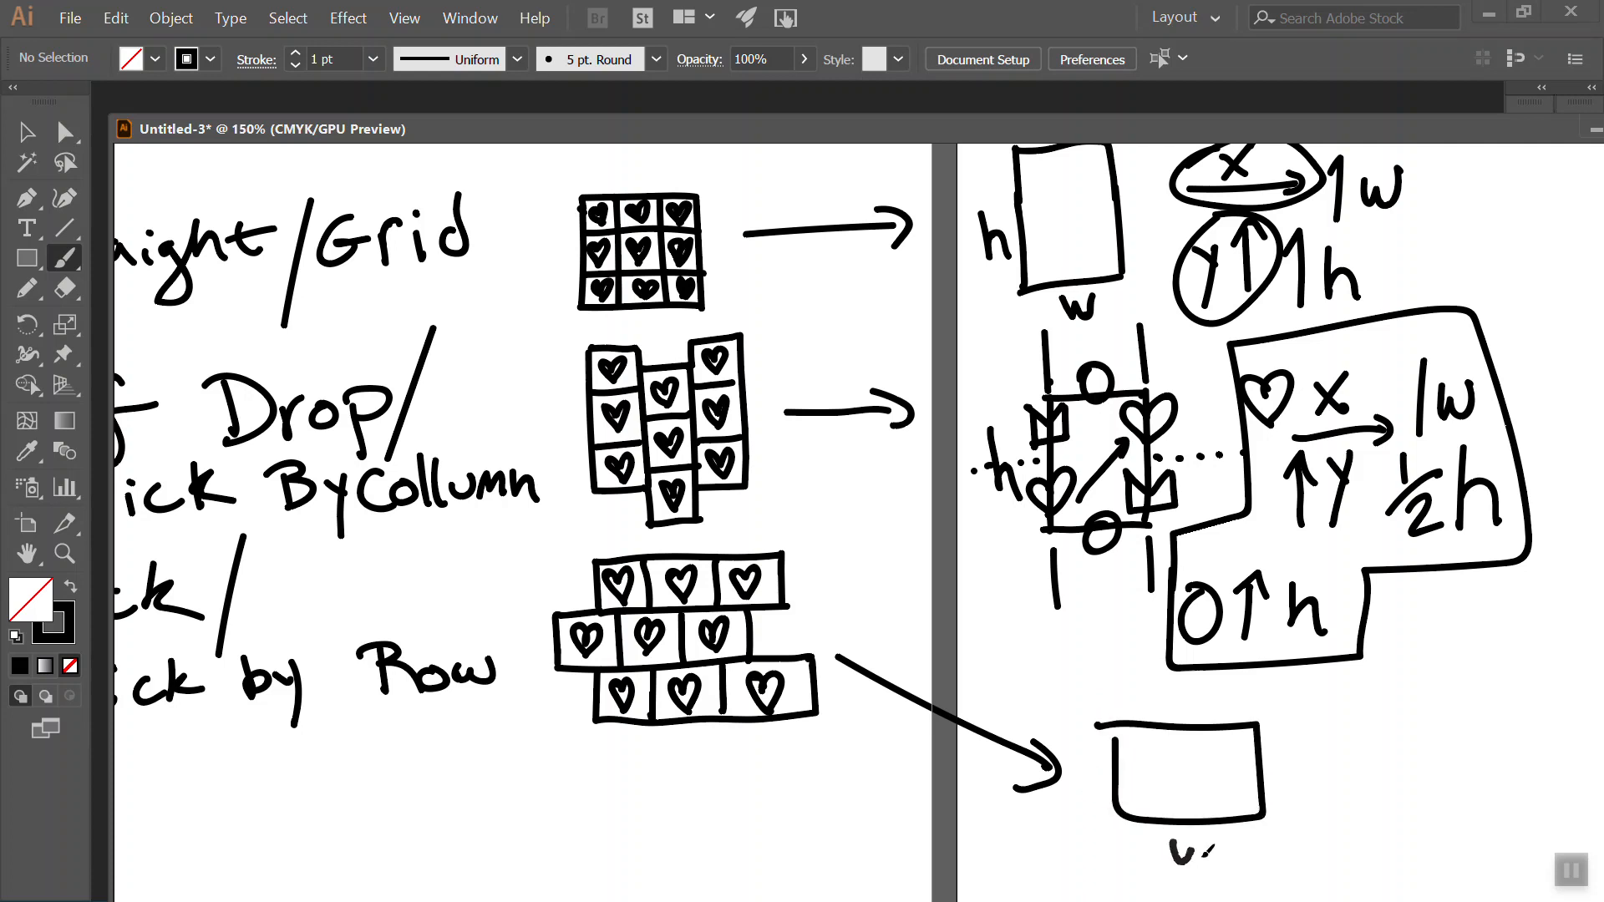
{"action": "left_click_drag", "start_coordinate": [1078, 752], "coordinate": [1103, 783]}
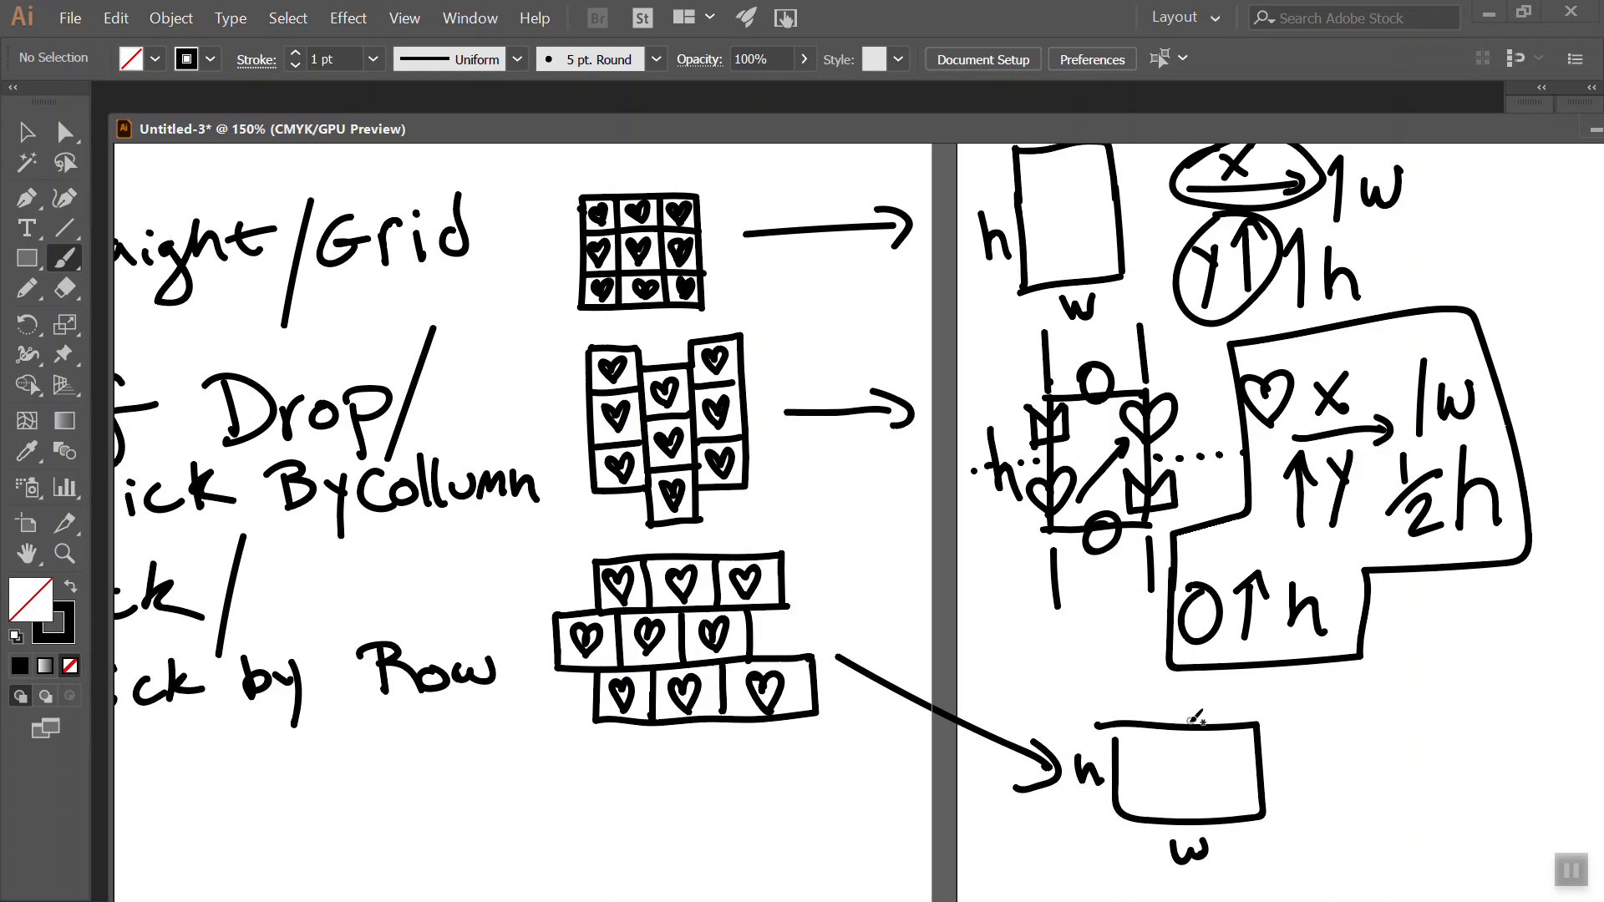
{"action": "left_click", "coordinate": [1188, 702]}
{"action": "left_click", "coordinate": [1188, 688]}
{"action": "left_click", "coordinate": [1191, 673]}
{"action": "left_click", "coordinate": [1190, 833]}
{"action": "left_click", "coordinate": [1190, 846]}
{"action": "left_click", "coordinate": [1192, 873]}
{"action": "left_click", "coordinate": [1192, 885]}
Extend the tile edges into a row and draw a heart with an arrow to the next row.
{"action": "left_click_drag", "start_coordinate": [1111, 724], "coordinate": [1364, 723]}
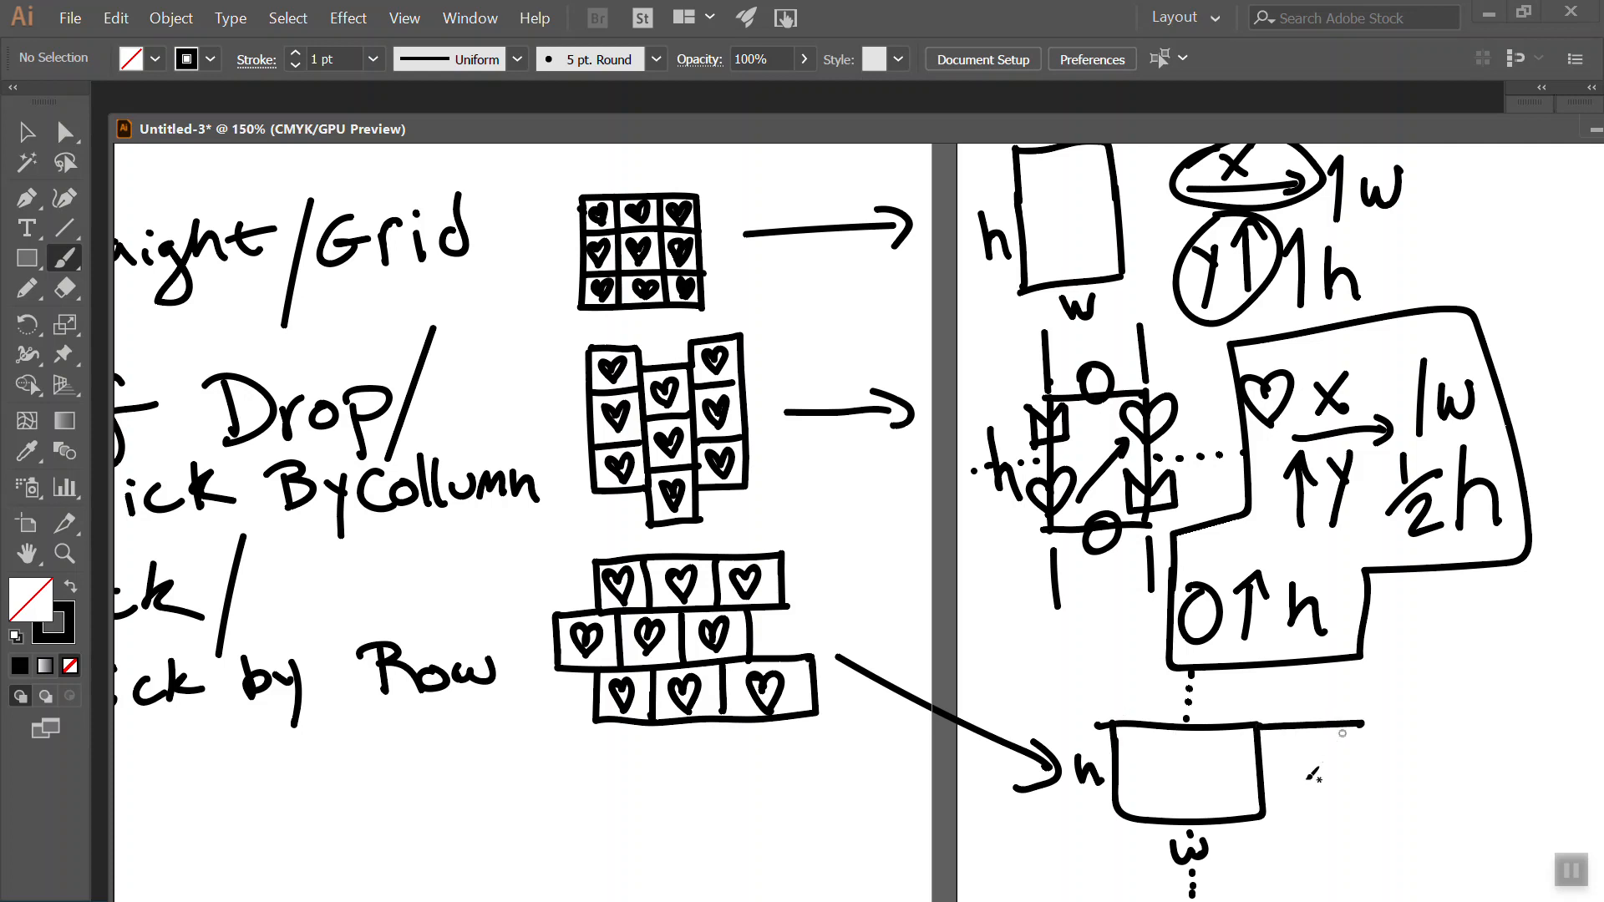
{"action": "left_click_drag", "start_coordinate": [1265, 813], "coordinate": [1333, 807]}
{"action": "left_click_drag", "start_coordinate": [1116, 725], "coordinate": [1007, 728]}
{"action": "left_click_drag", "start_coordinate": [1119, 811], "coordinate": [1017, 802]}
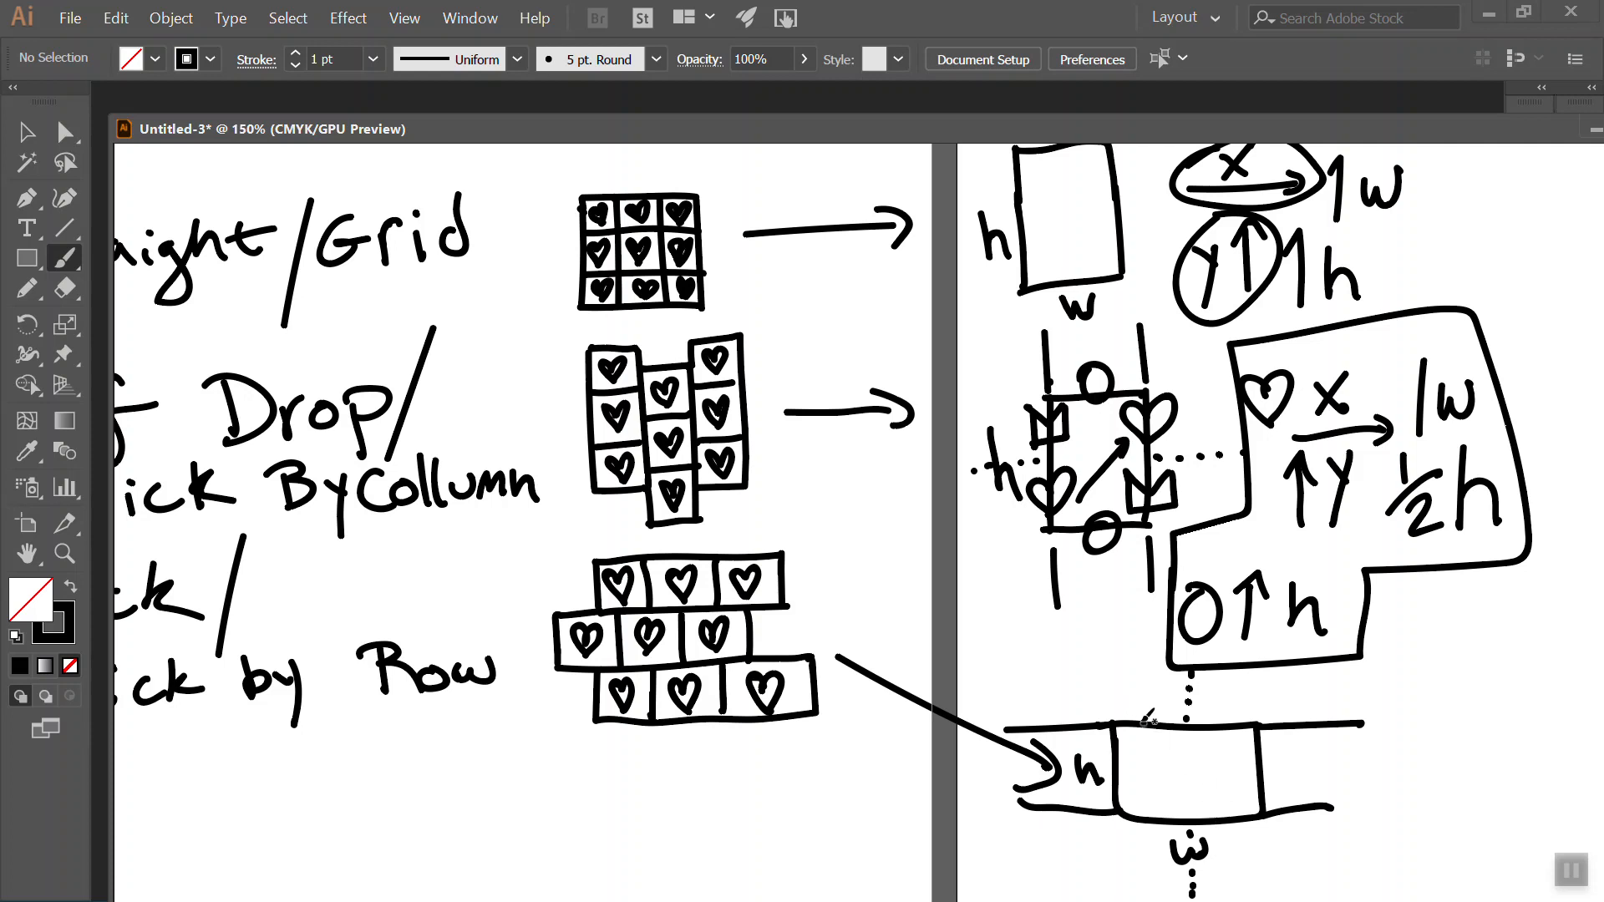
{"action": "mouse_move", "coordinate": [1145, 714]}
{"action": "left_mouse_down"}
{"action": "mouse_move", "coordinate": [1136, 738]}
{"action": "mouse_move", "coordinate": [1168, 690]}
{"action": "mouse_move", "coordinate": [1150, 719]}
{"action": "mouse_move", "coordinate": [1236, 805]}
{"action": "mouse_move", "coordinate": [1237, 778]}
{"action": "mouse_move", "coordinate": [1209, 822]}
{"action": "mouse_move", "coordinate": [1248, 800]}
{"action": "mouse_move", "coordinate": [1231, 812]}
{"action": "left_mouse_up"}
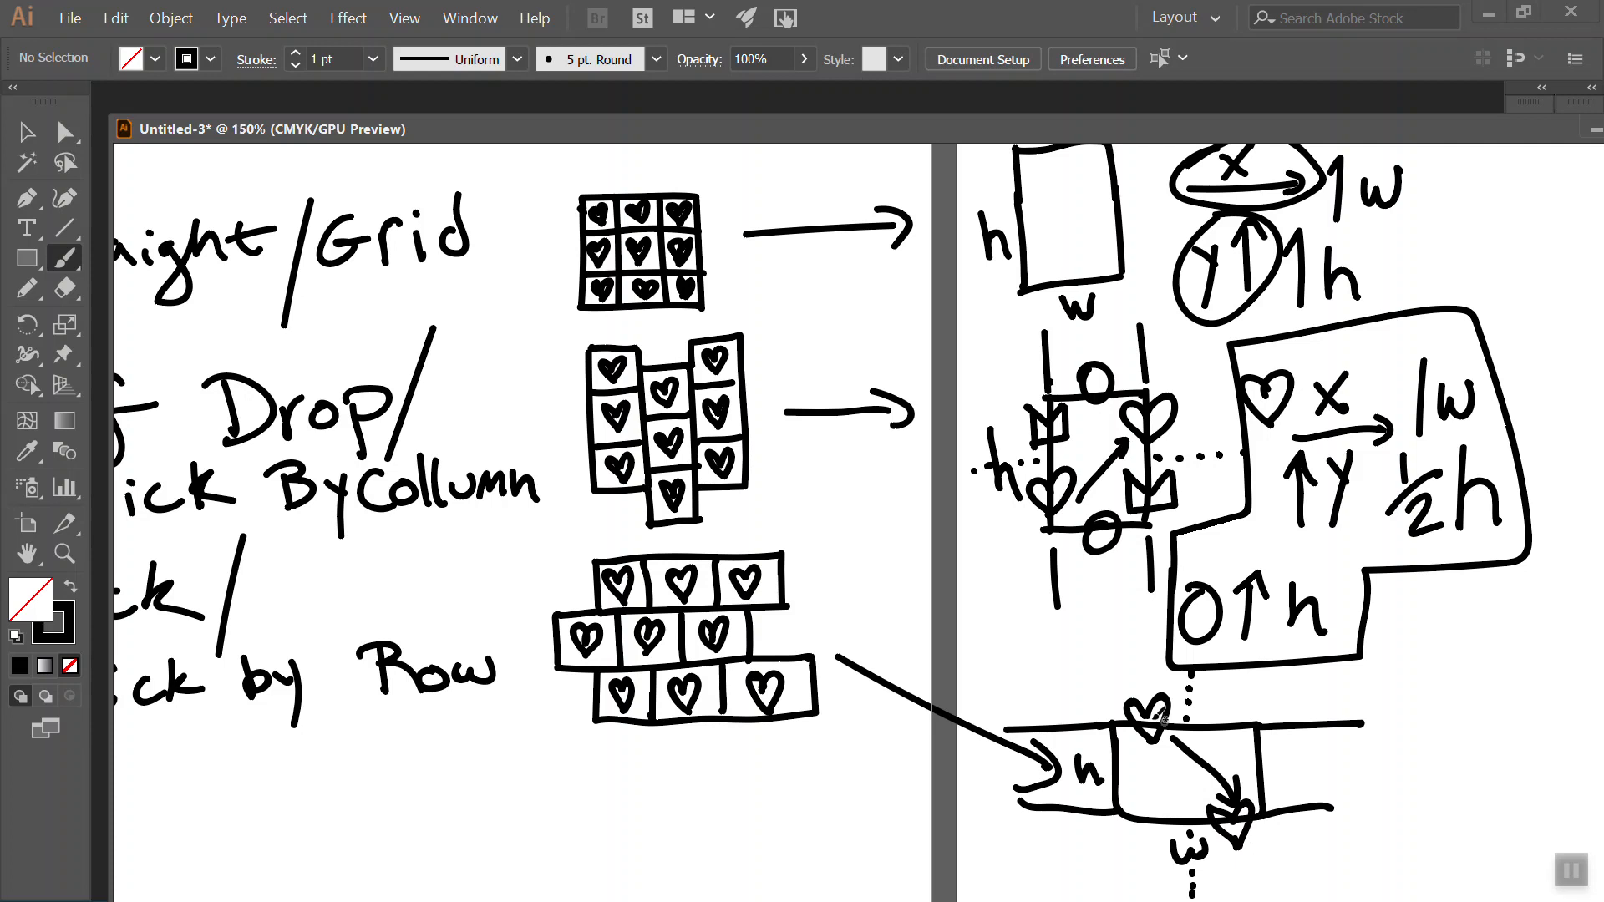
{"action": "mouse_move", "coordinate": [1389, 713]}
{"action": "left_mouse_down"}
{"action": "mouse_move", "coordinate": [1413, 748]}
{"action": "mouse_move", "coordinate": [1411, 712]}
{"action": "left_mouse_up"}
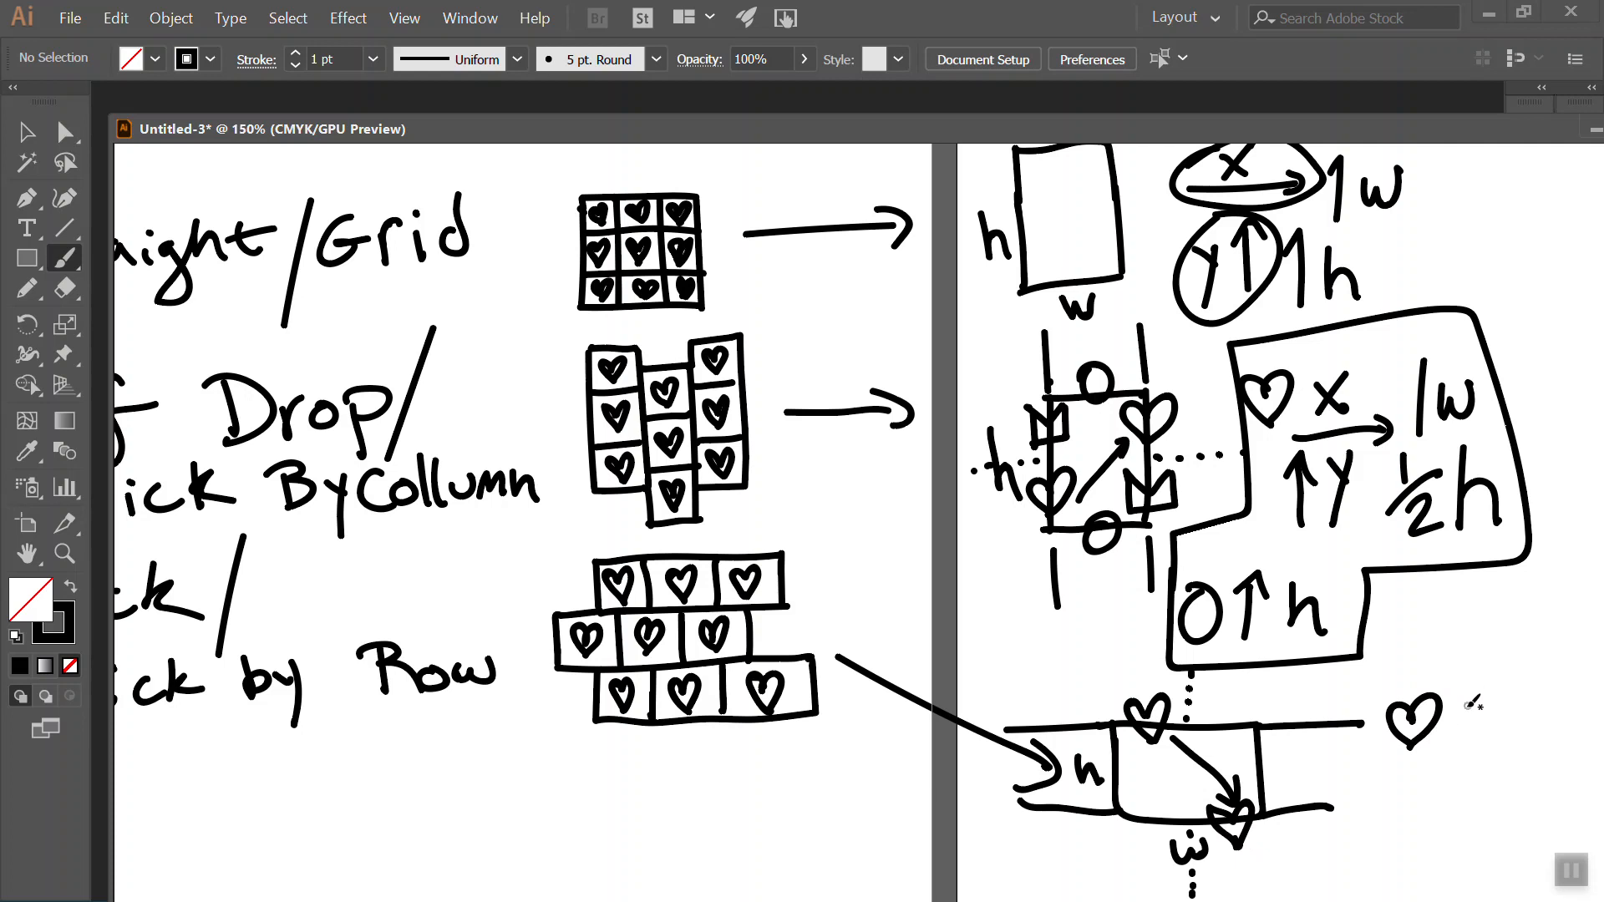
Write the offsets 'x ½w' and 'y | h' beside the heart.
{"action": "left_click_drag", "start_coordinate": [1456, 706], "coordinate": [1473, 740]}
{"action": "mouse_move", "coordinate": [1454, 741]}
{"action": "left_mouse_down"}
{"action": "mouse_move", "coordinate": [1486, 699]}
{"action": "mouse_move", "coordinate": [1509, 700]}
{"action": "mouse_move", "coordinate": [1489, 719]}
{"action": "mouse_move", "coordinate": [1528, 741]}
{"action": "mouse_move", "coordinate": [1572, 703]}
{"action": "left_mouse_up"}
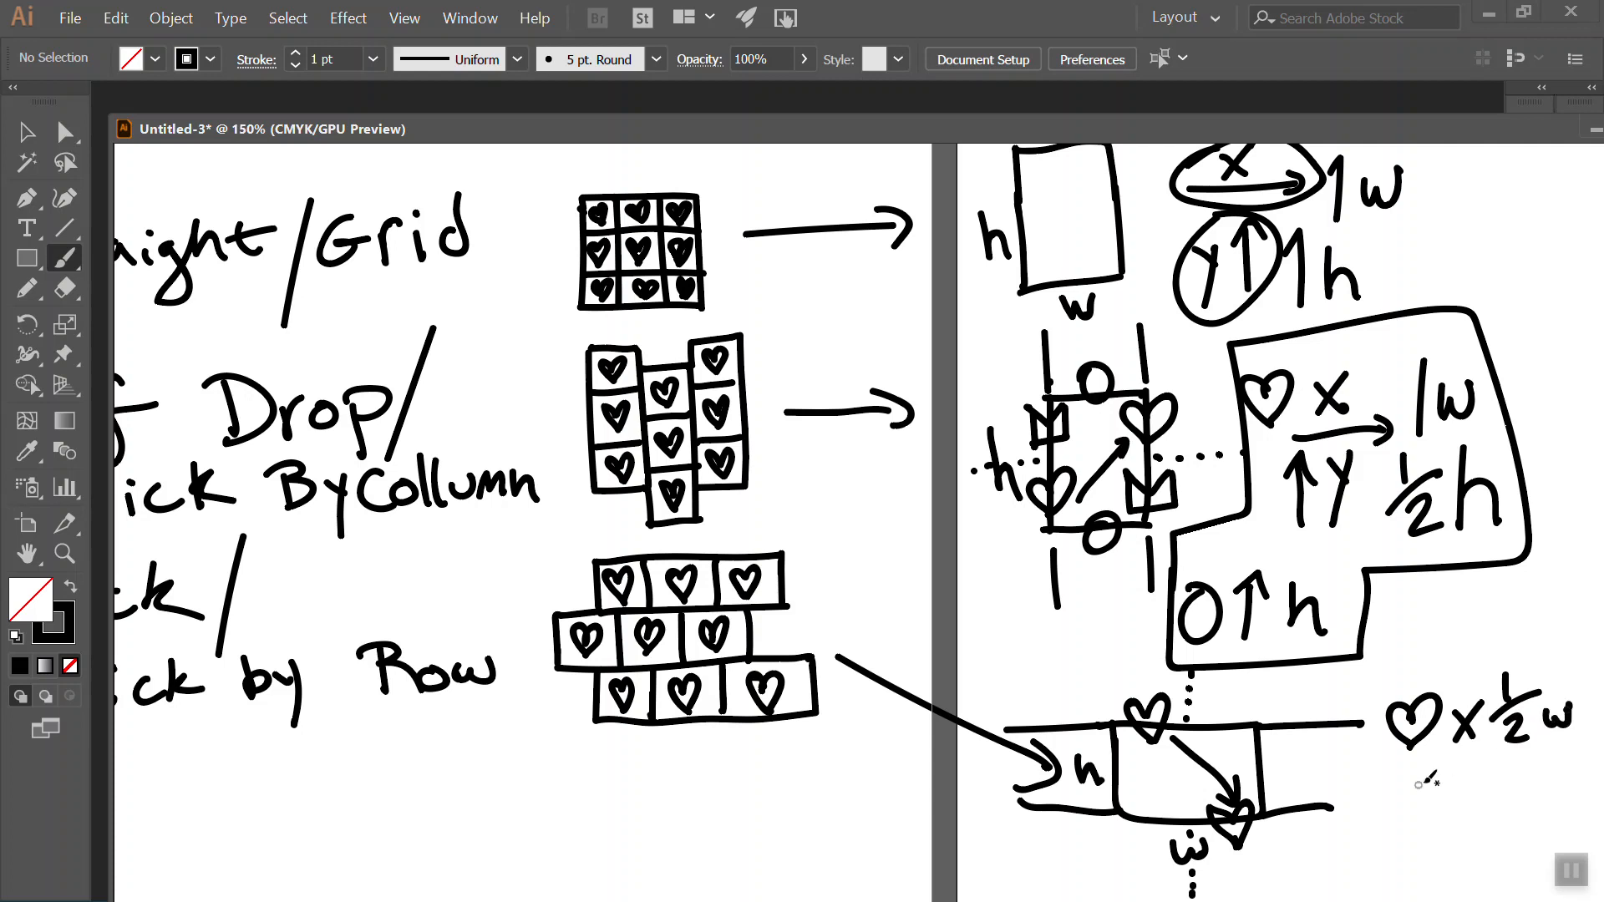
{"action": "left_click_drag", "start_coordinate": [1442, 771], "coordinate": [1455, 797]}
{"action": "left_click_drag", "start_coordinate": [1462, 769], "coordinate": [1445, 837]}
{"action": "mouse_move", "coordinate": [1496, 756]}
{"action": "left_mouse_down"}
{"action": "mouse_move", "coordinate": [1501, 816]}
{"action": "mouse_move", "coordinate": [1555, 800]}
{"action": "left_mouse_up"}
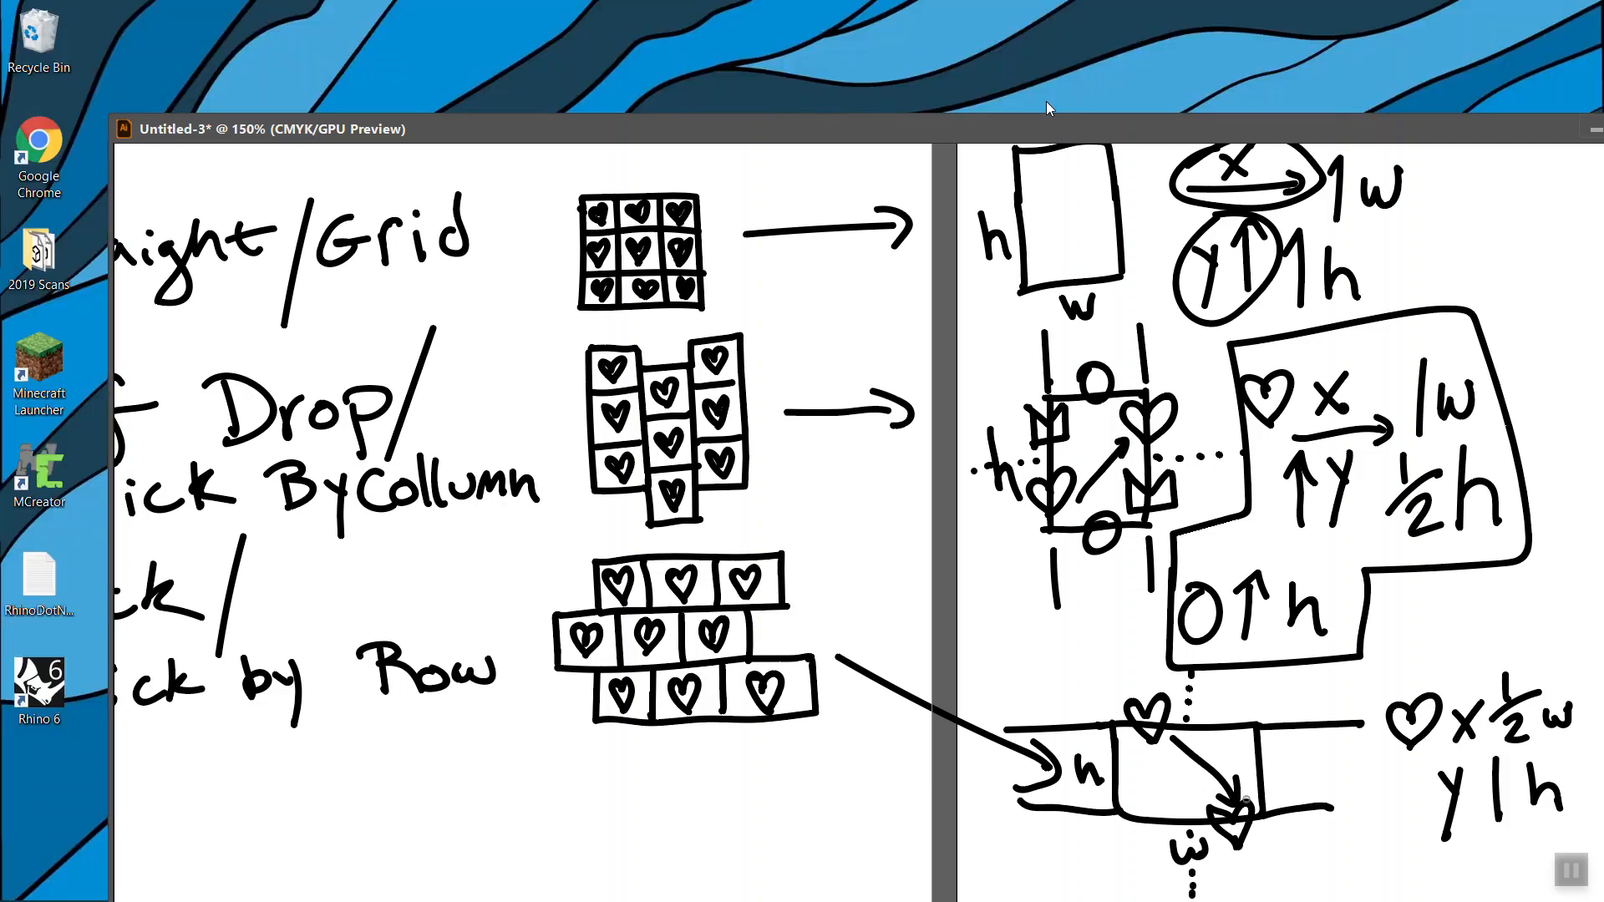
Maximize the window, hide sketch Layer 1 and show the red pattern Layer 2.
{"action": "left_click_drag", "start_coordinate": [1171, 125], "coordinate": [942, 84]}
{"action": "double_click", "coordinate": [859, 223]}
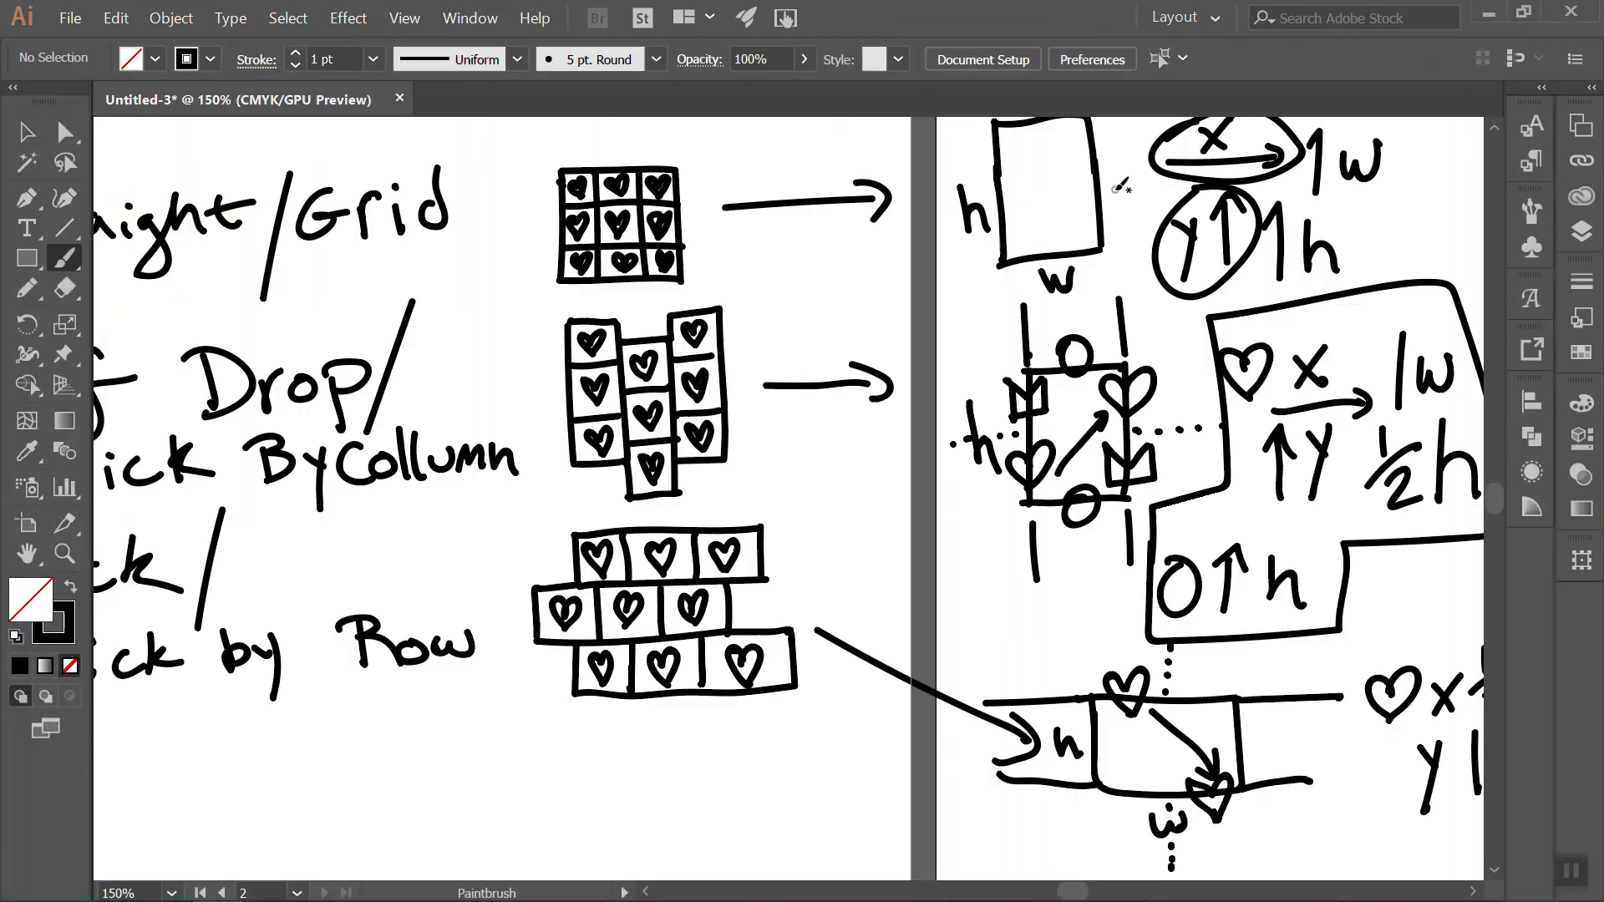
{"action": "left_click", "coordinate": [1581, 232]}
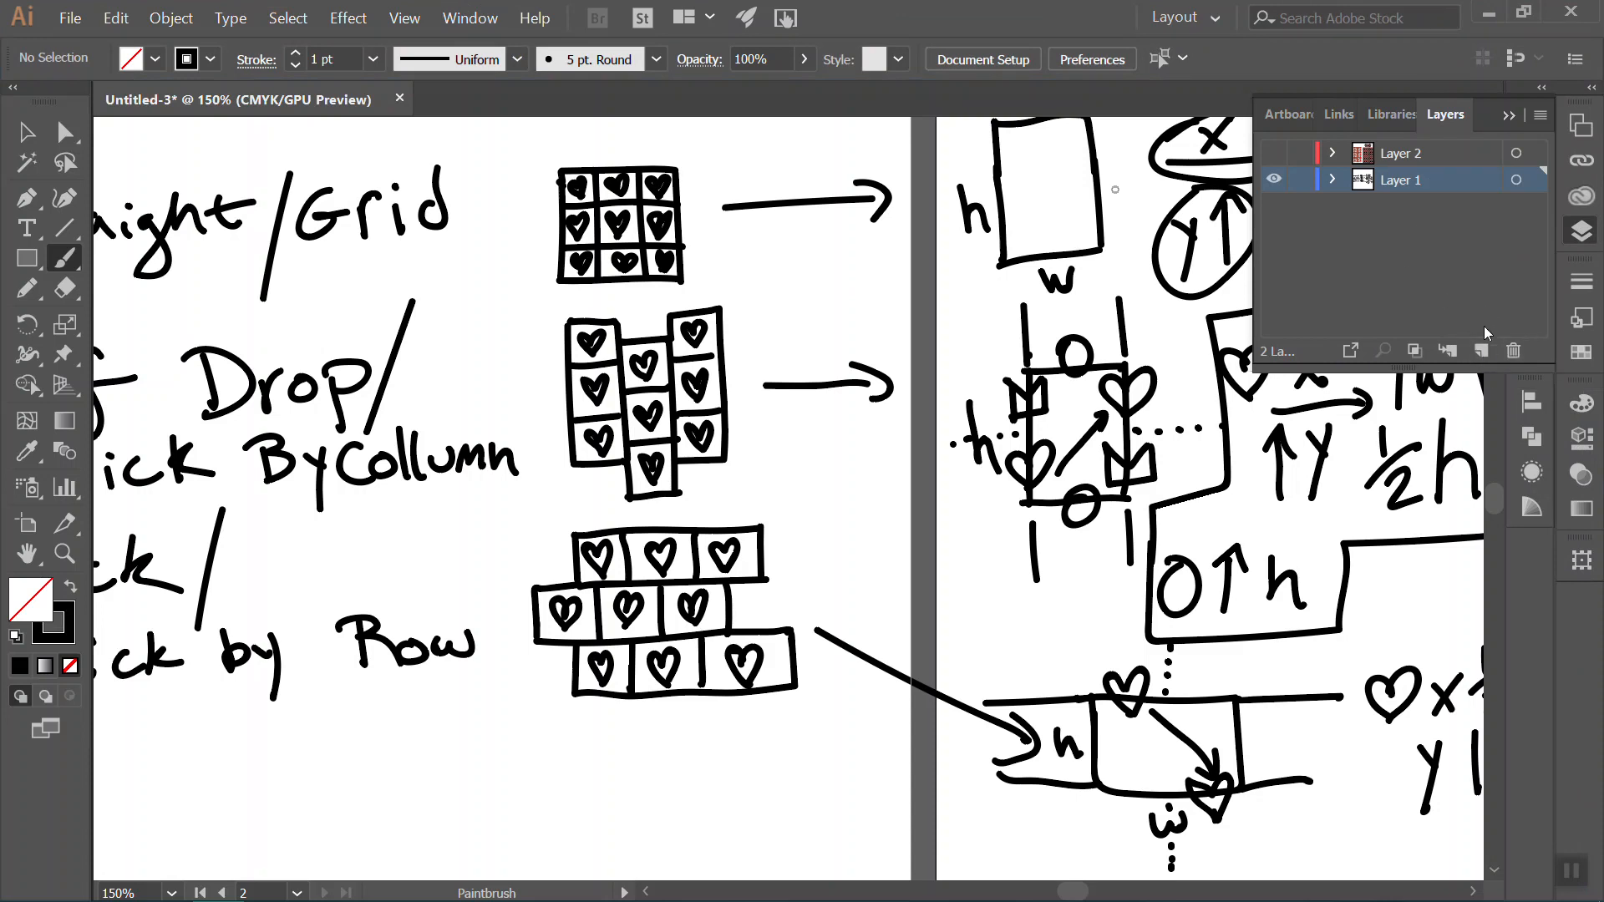
{"action": "left_click", "coordinate": [1274, 178]}
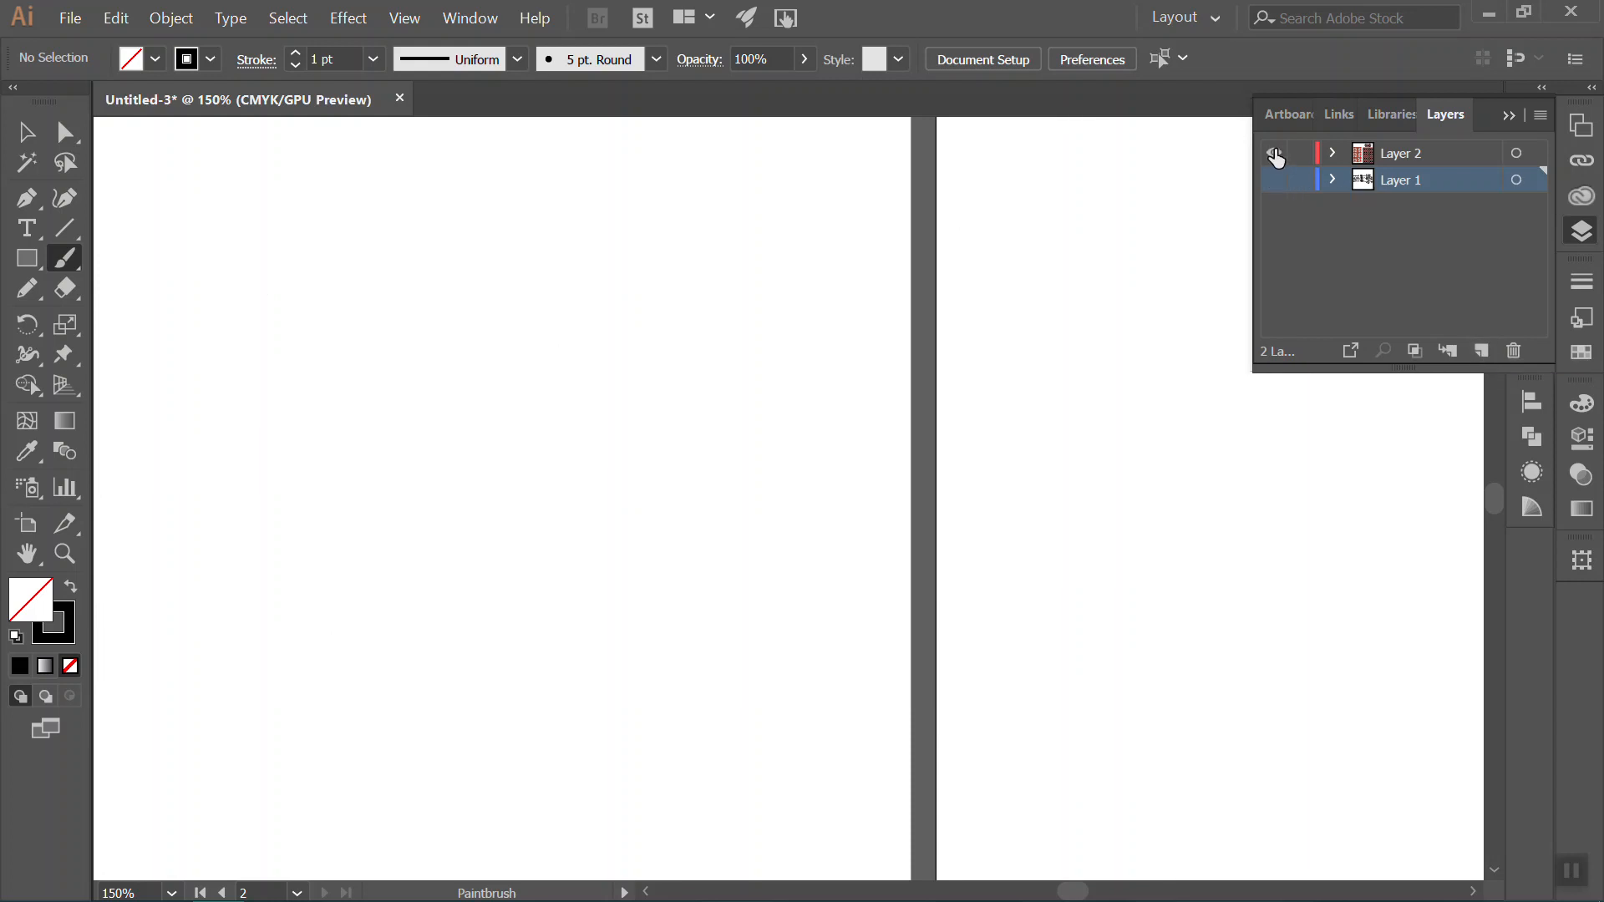
{"action": "left_click", "coordinate": [1274, 153]}
{"action": "left_click", "coordinate": [1432, 154]}
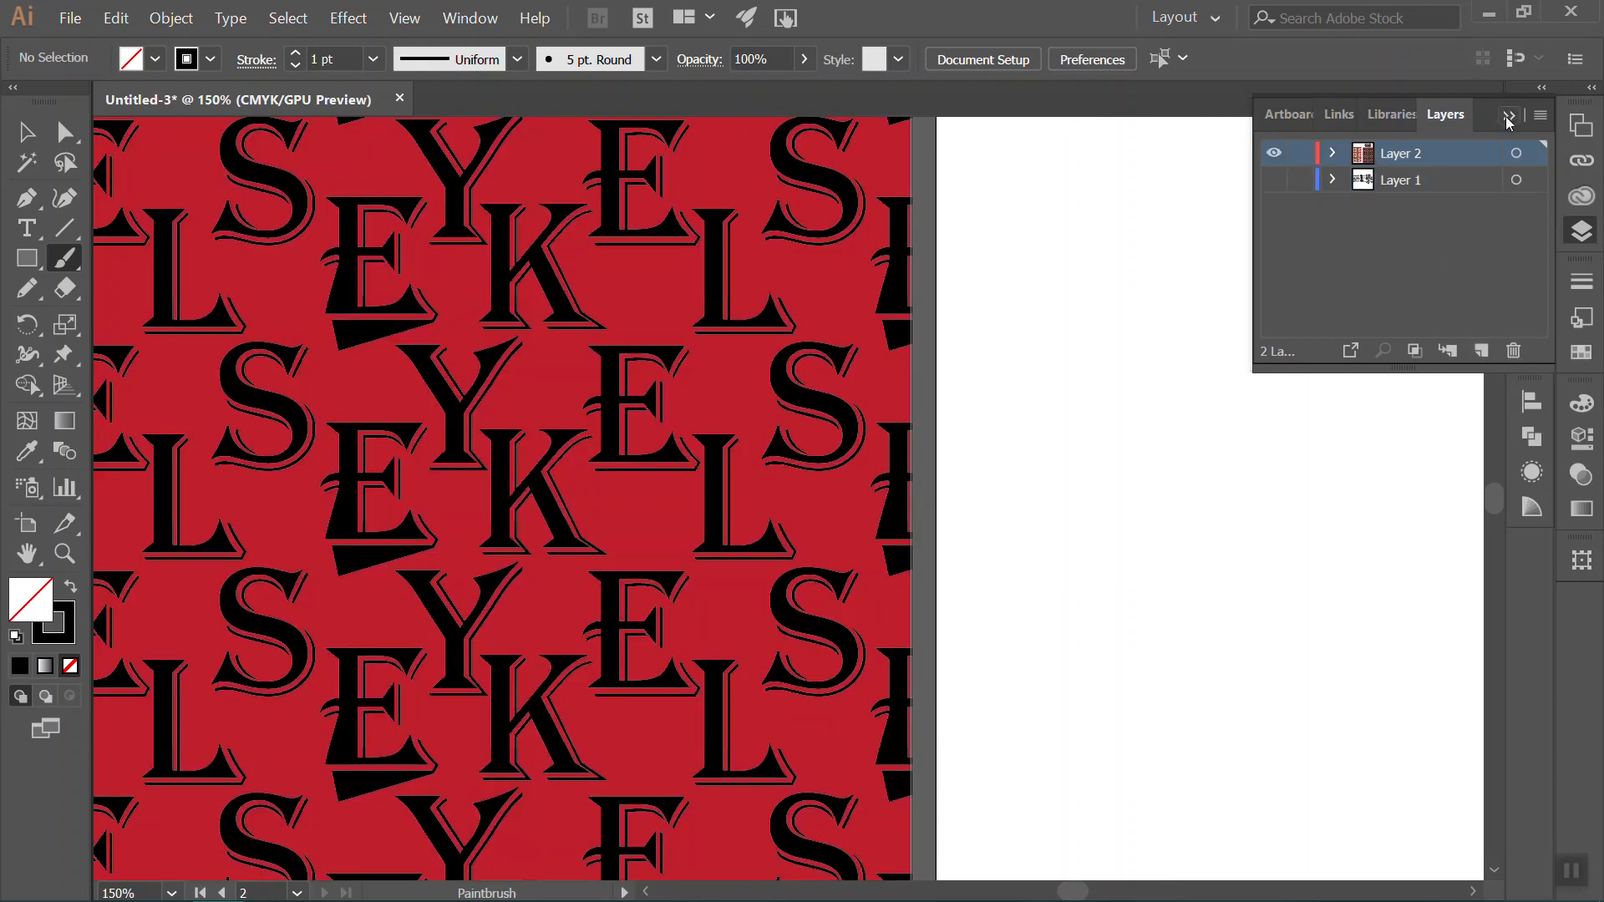
{"action": "left_click", "coordinate": [1508, 119]}
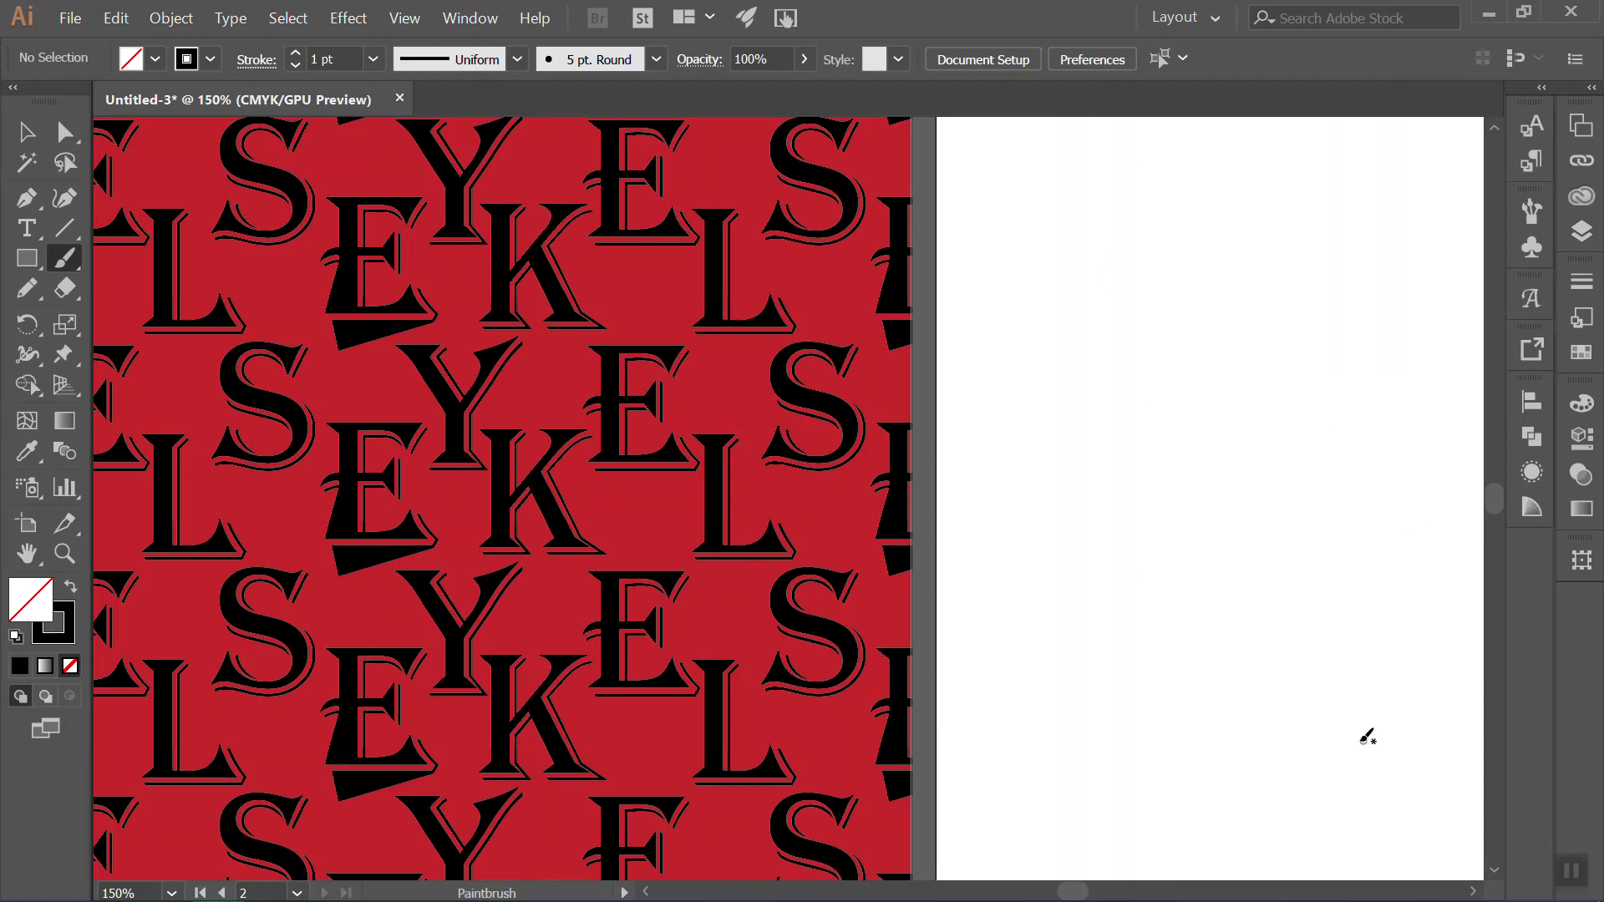
Zoom to 66.67% to frame both artboards.
{"action": "key", "text": "ctrl+minus"}
{"action": "key", "text": "ctrl+minus"}
{"action": "key", "text": "ctrl+minus"}
{"action": "key", "text": "ctrl+minus"}
{"action": "key", "text": "ctrl+plus"}
{"action": "left_click_drag", "start_coordinate": [1078, 896], "coordinate": [1086, 893]}
{"action": "key", "text": "ctrl+plus"}
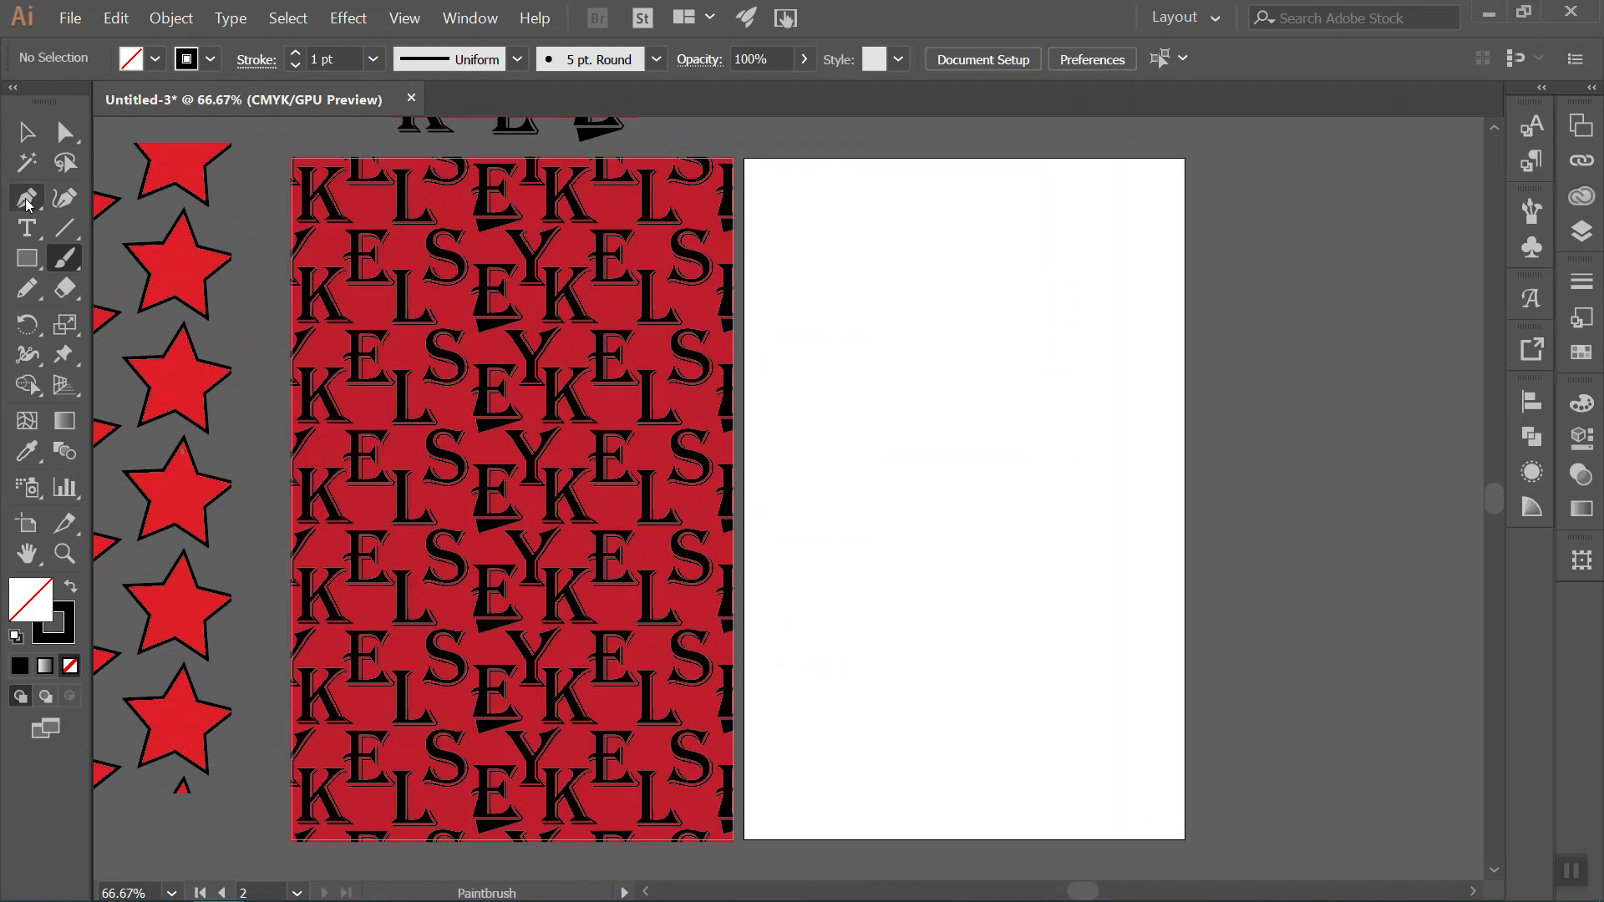
Type THORNTON in a text area on the blank artboard and set it to Bookman Old Style.
{"action": "left_click", "coordinate": [25, 227]}
{"action": "left_click_drag", "start_coordinate": [831, 266], "coordinate": [1114, 443]}
{"action": "type", "text": "THORNTON"}
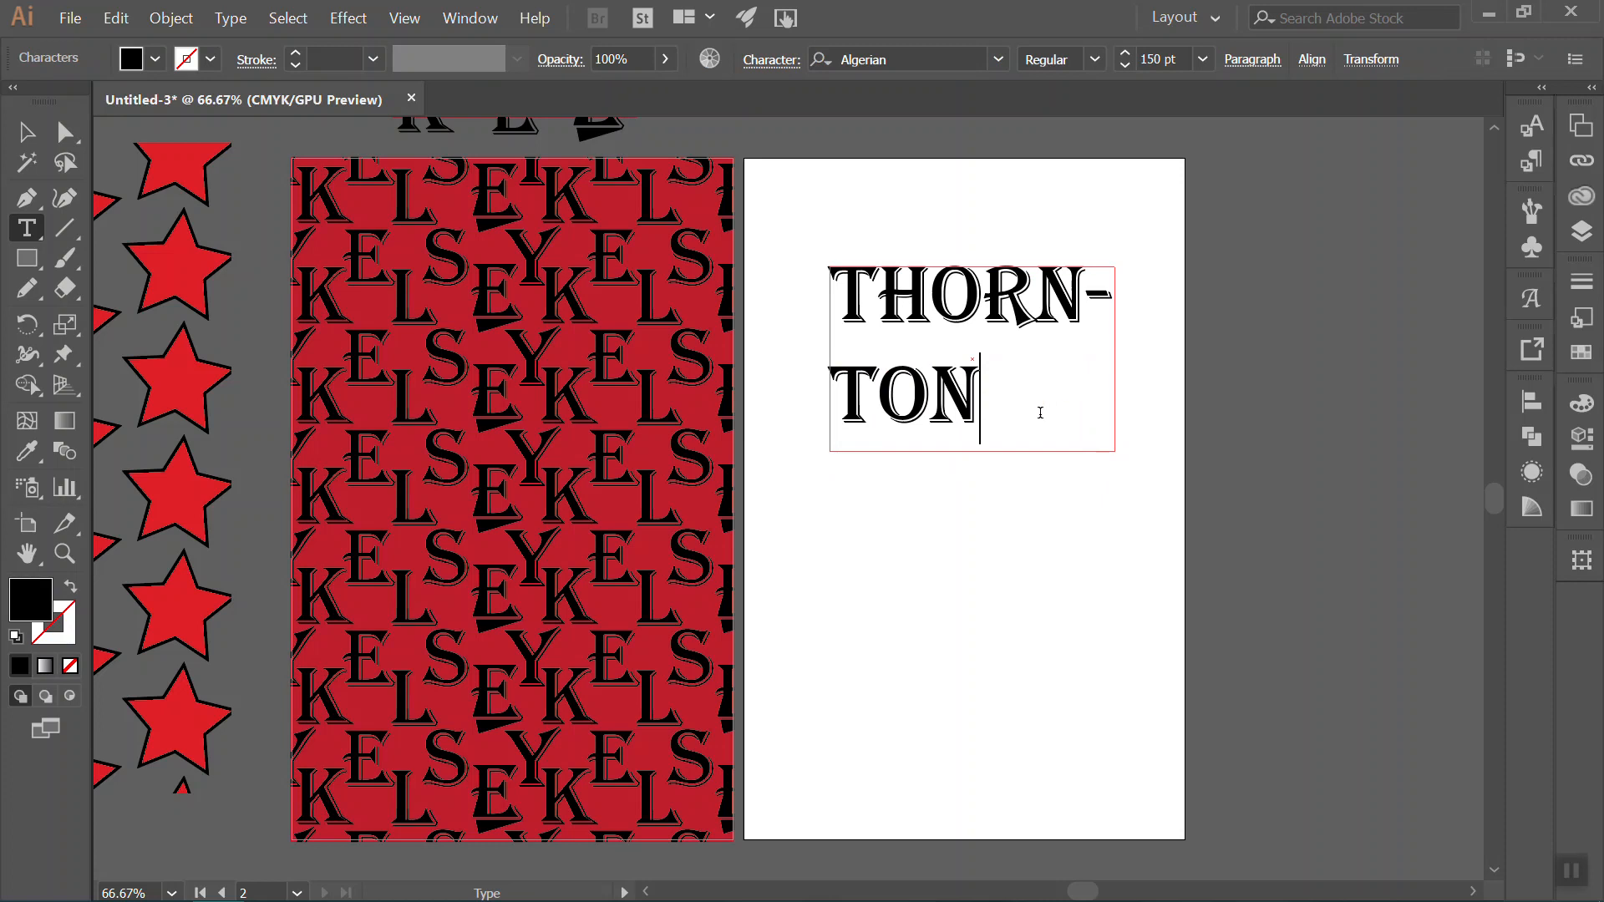
{"action": "key", "text": "ctrl+a"}
{"action": "left_click", "coordinate": [998, 59]}
{"action": "scroll", "coordinate": [1158, 499], "scroll_direction": "down", "scroll_amount": 4}
{"action": "scroll", "coordinate": [1159, 499], "scroll_direction": "down", "scroll_amount": 1}
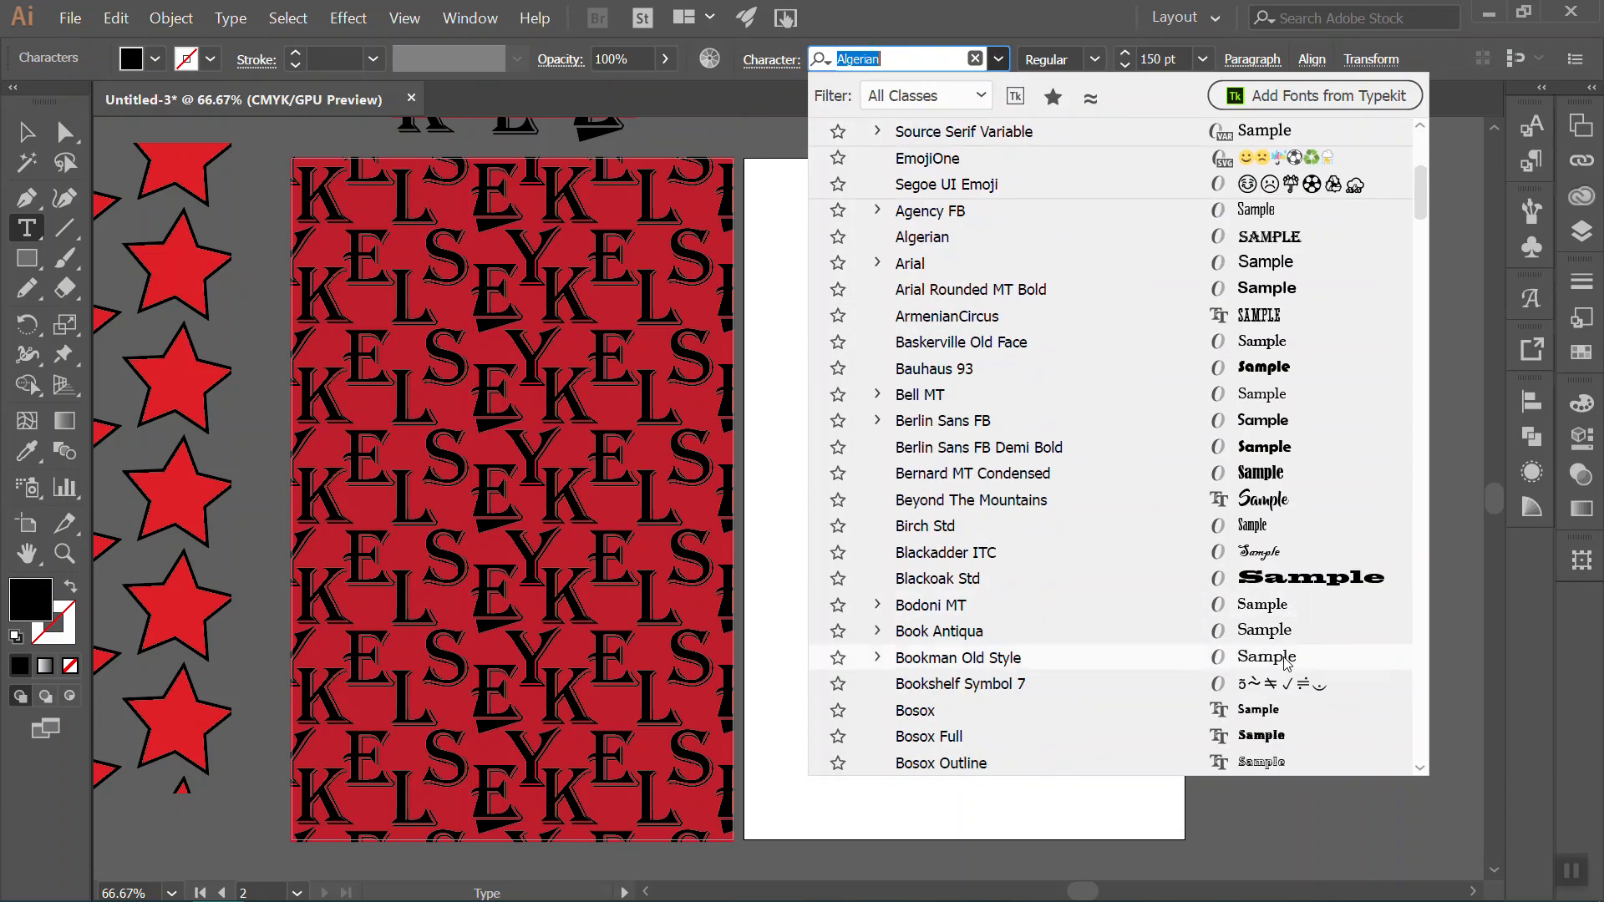
{"action": "left_click", "coordinate": [1286, 662]}
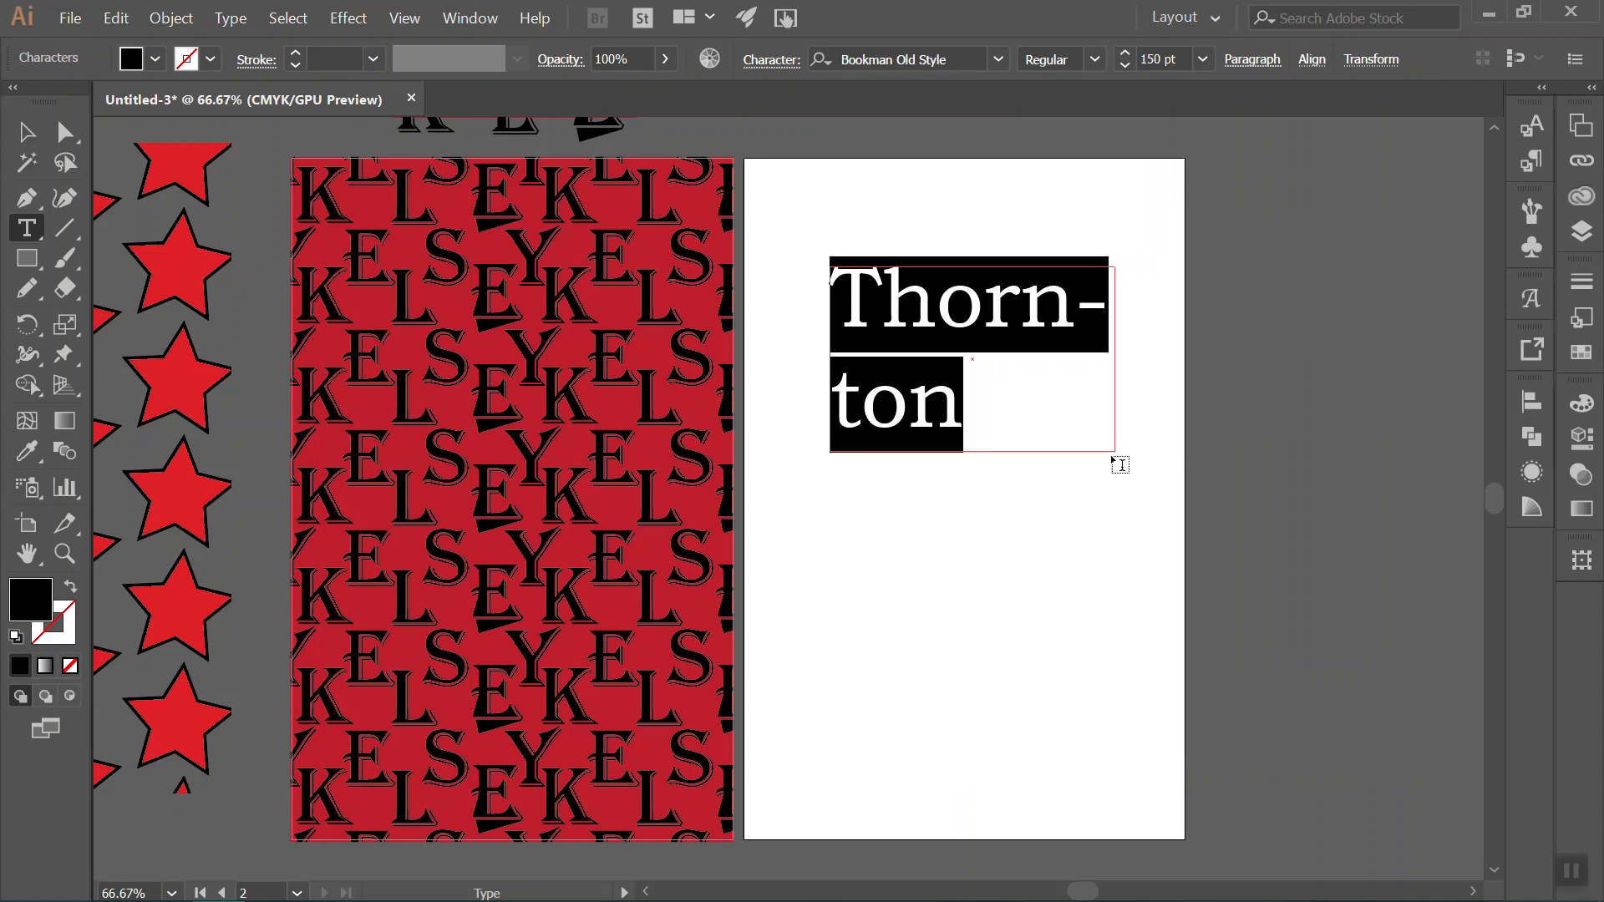
Widen the text frame so Thornton fits on one line and shift it left.
{"action": "left_click", "coordinate": [30, 131]}
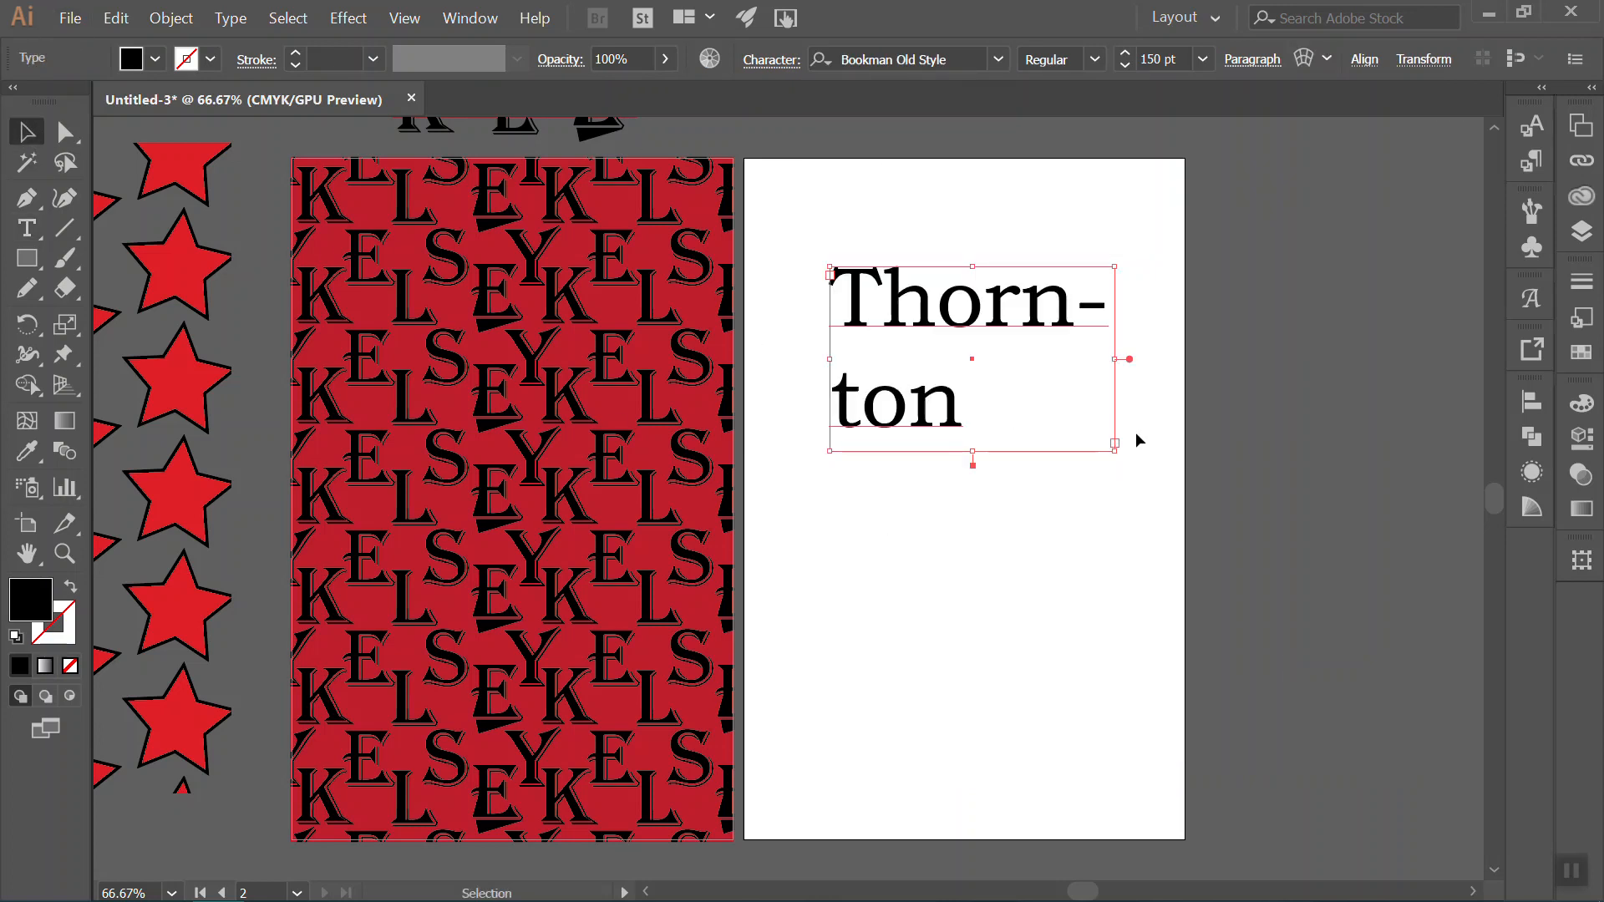
{"action": "left_click_drag", "start_coordinate": [1115, 451], "coordinate": [1268, 359]}
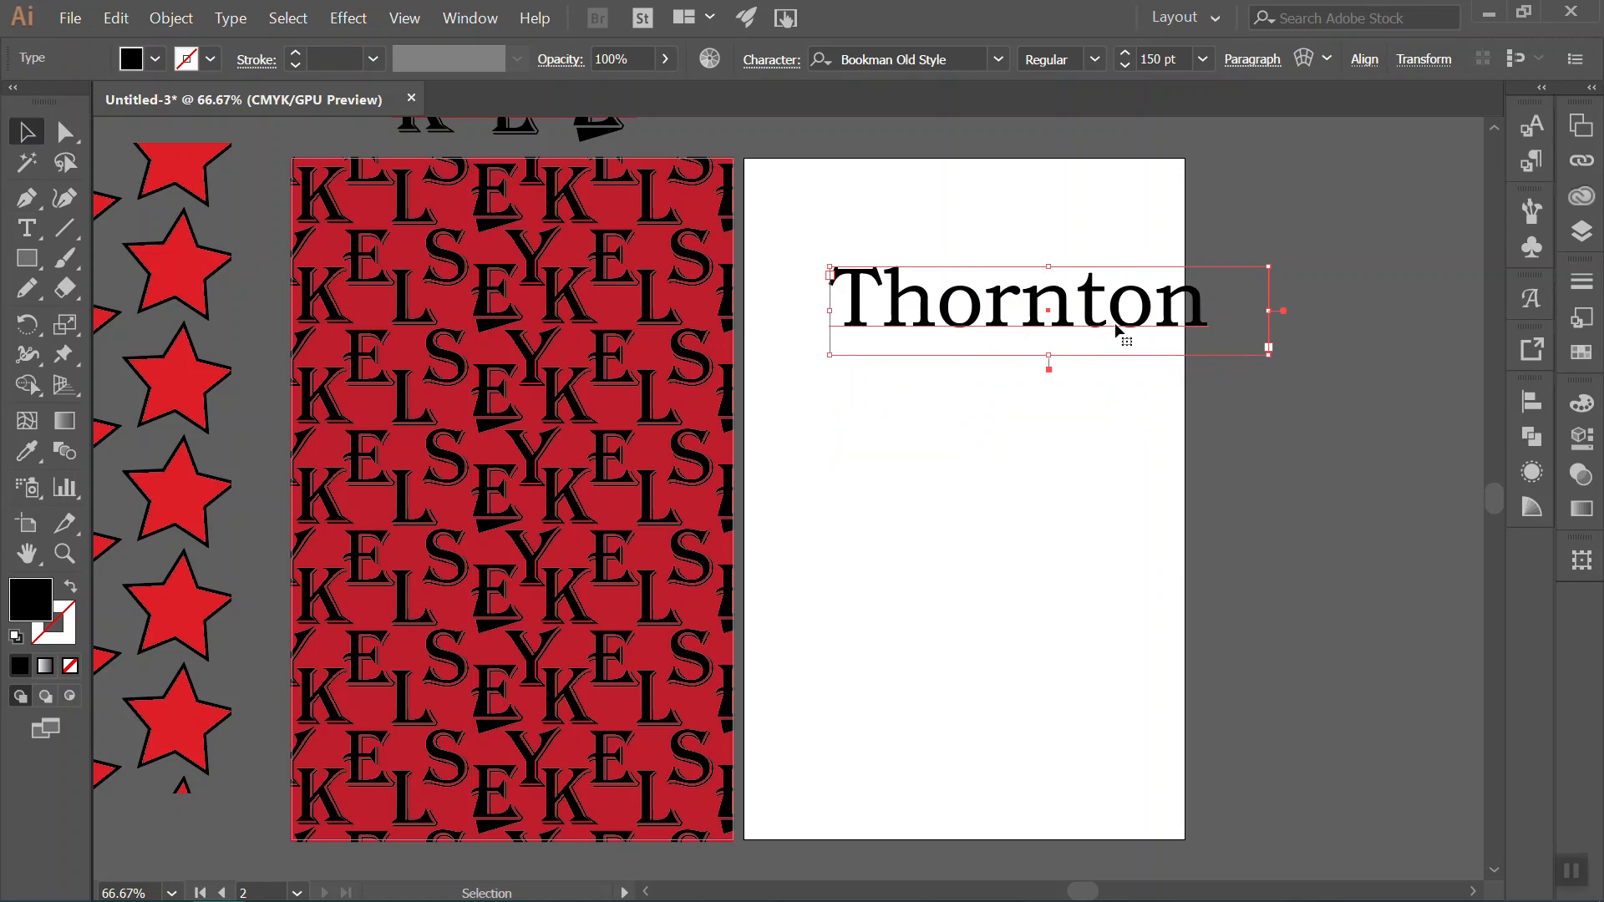
{"action": "left_click_drag", "start_coordinate": [1090, 293], "coordinate": [1048, 295]}
Convert the Thornton text to outlines and nudge the group slightly higher.
{"action": "left_click", "coordinate": [167, 18]}
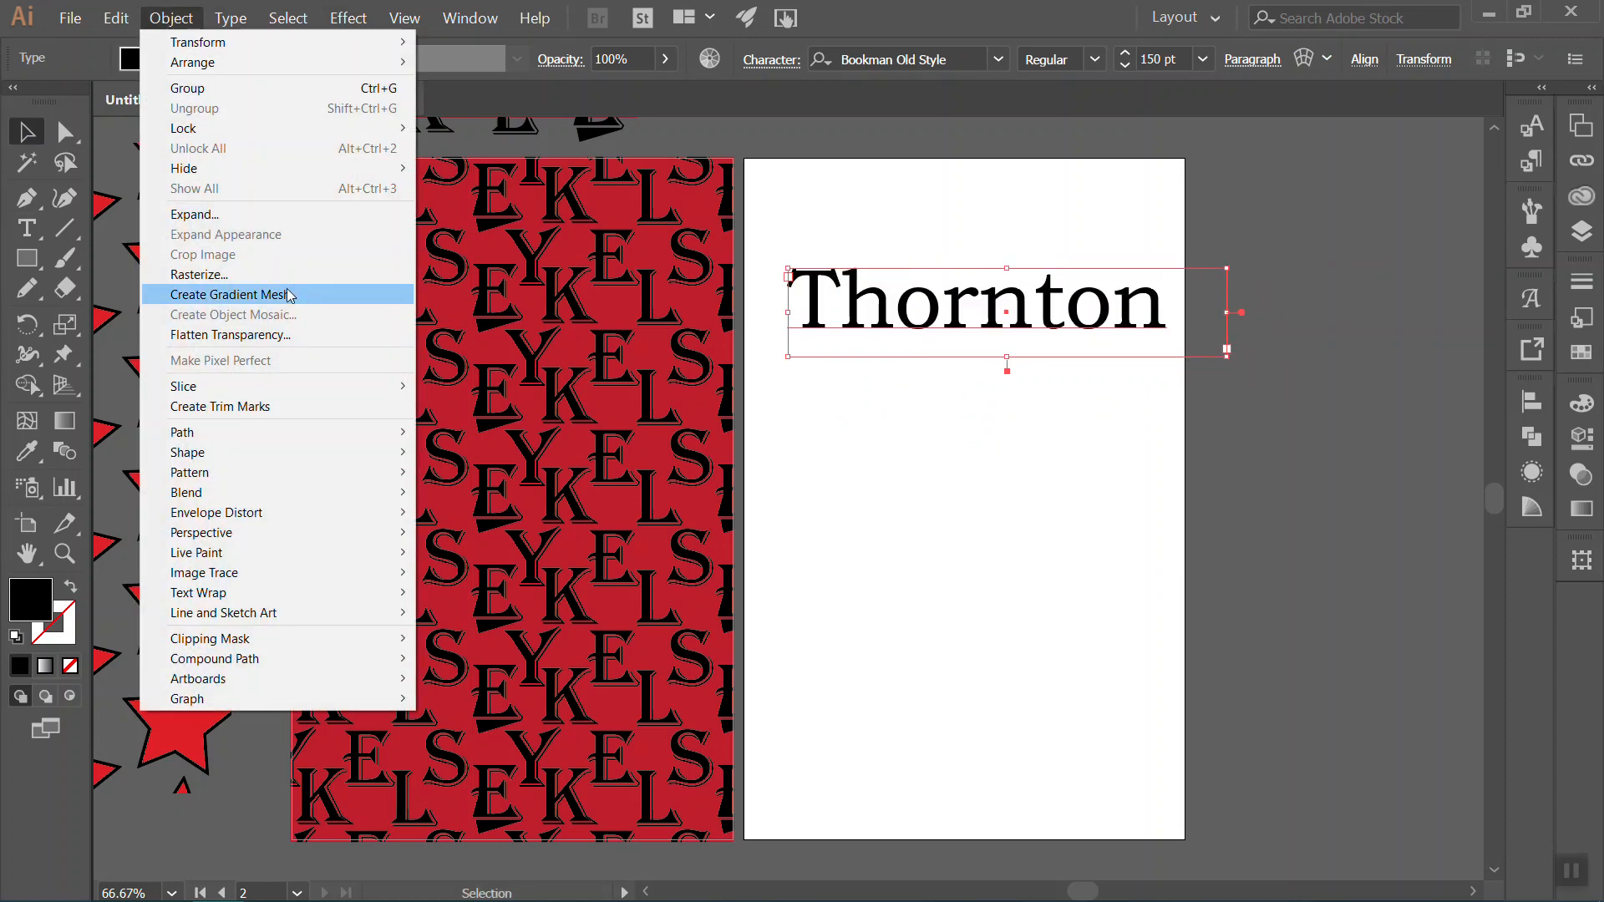
{"action": "mouse_move", "coordinate": [231, 17]}
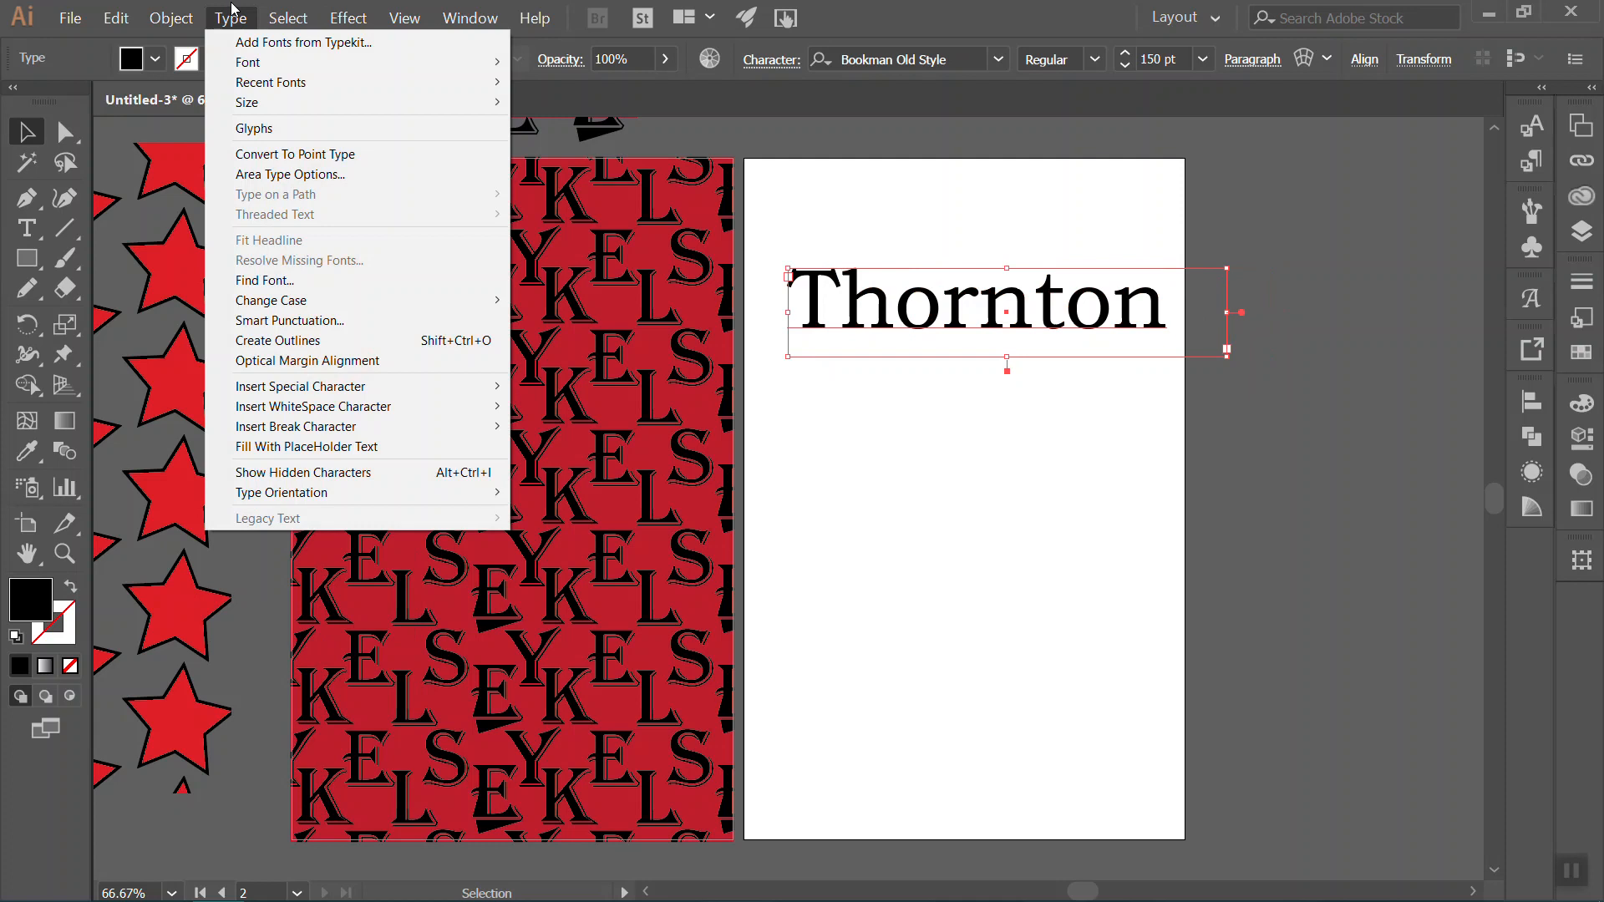
{"action": "left_click", "coordinate": [360, 340]}
{"action": "left_click", "coordinate": [1018, 385]}
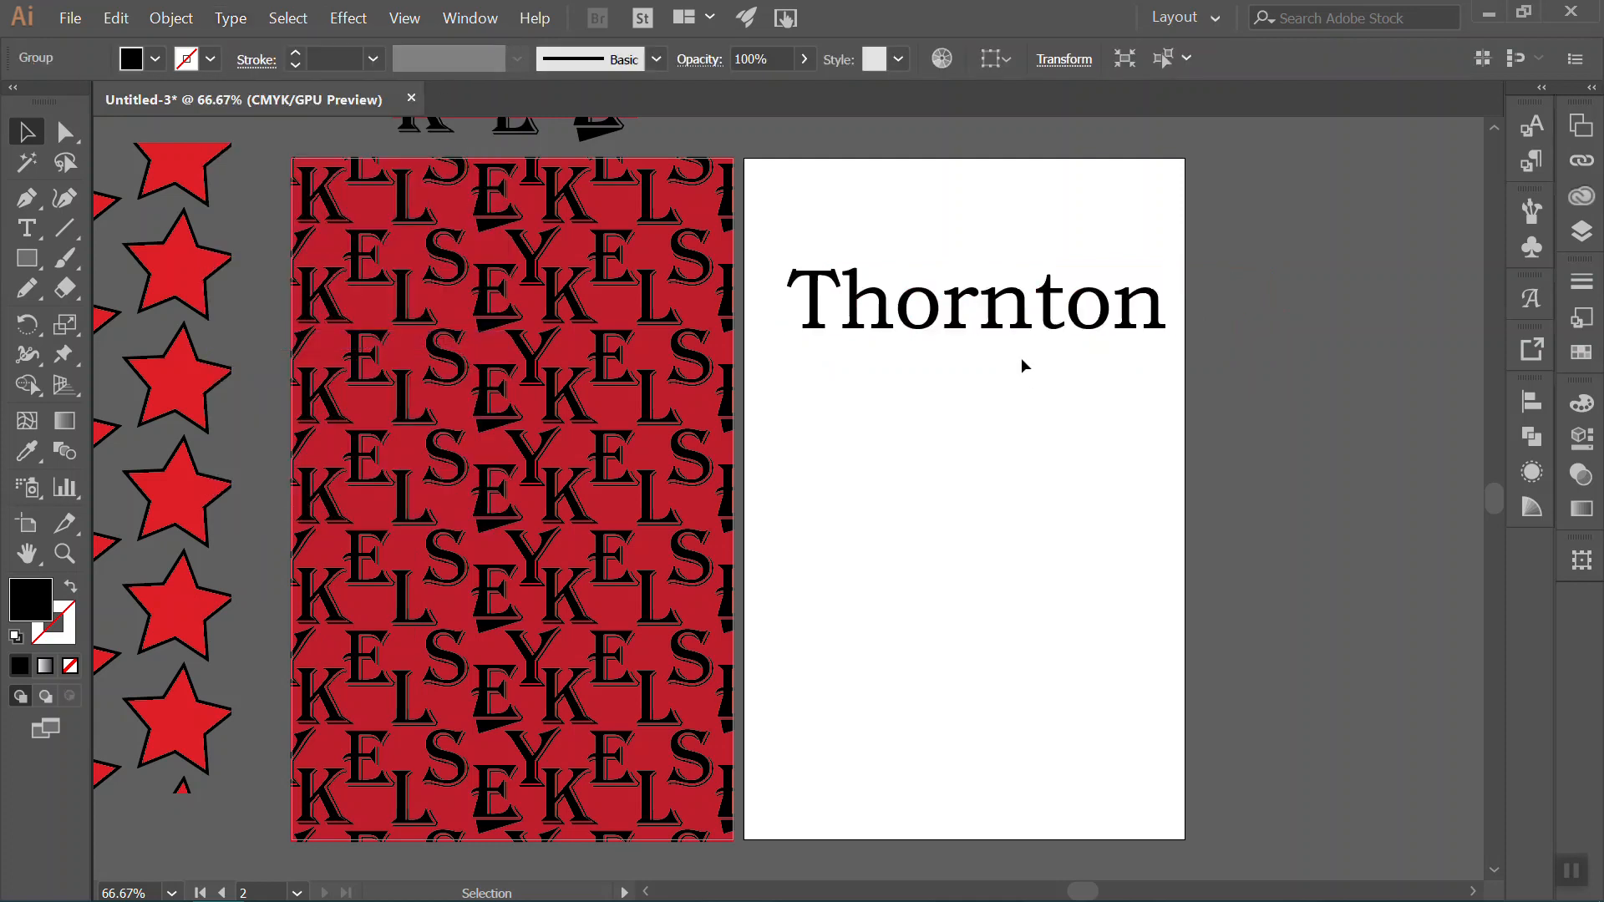
{"action": "mouse_move", "coordinate": [989, 325]}
{"action": "left_mouse_down"}
{"action": "mouse_move", "coordinate": [991, 380]}
{"action": "mouse_move", "coordinate": [987, 317]}
{"action": "left_mouse_up"}
{"action": "left_click", "coordinate": [978, 472]}
{"action": "left_click", "coordinate": [998, 322]}
Ungroup the outlined Thornton into separate letters and deselect.
{"action": "left_click", "coordinate": [228, 17]}
{"action": "mouse_move", "coordinate": [192, 20]}
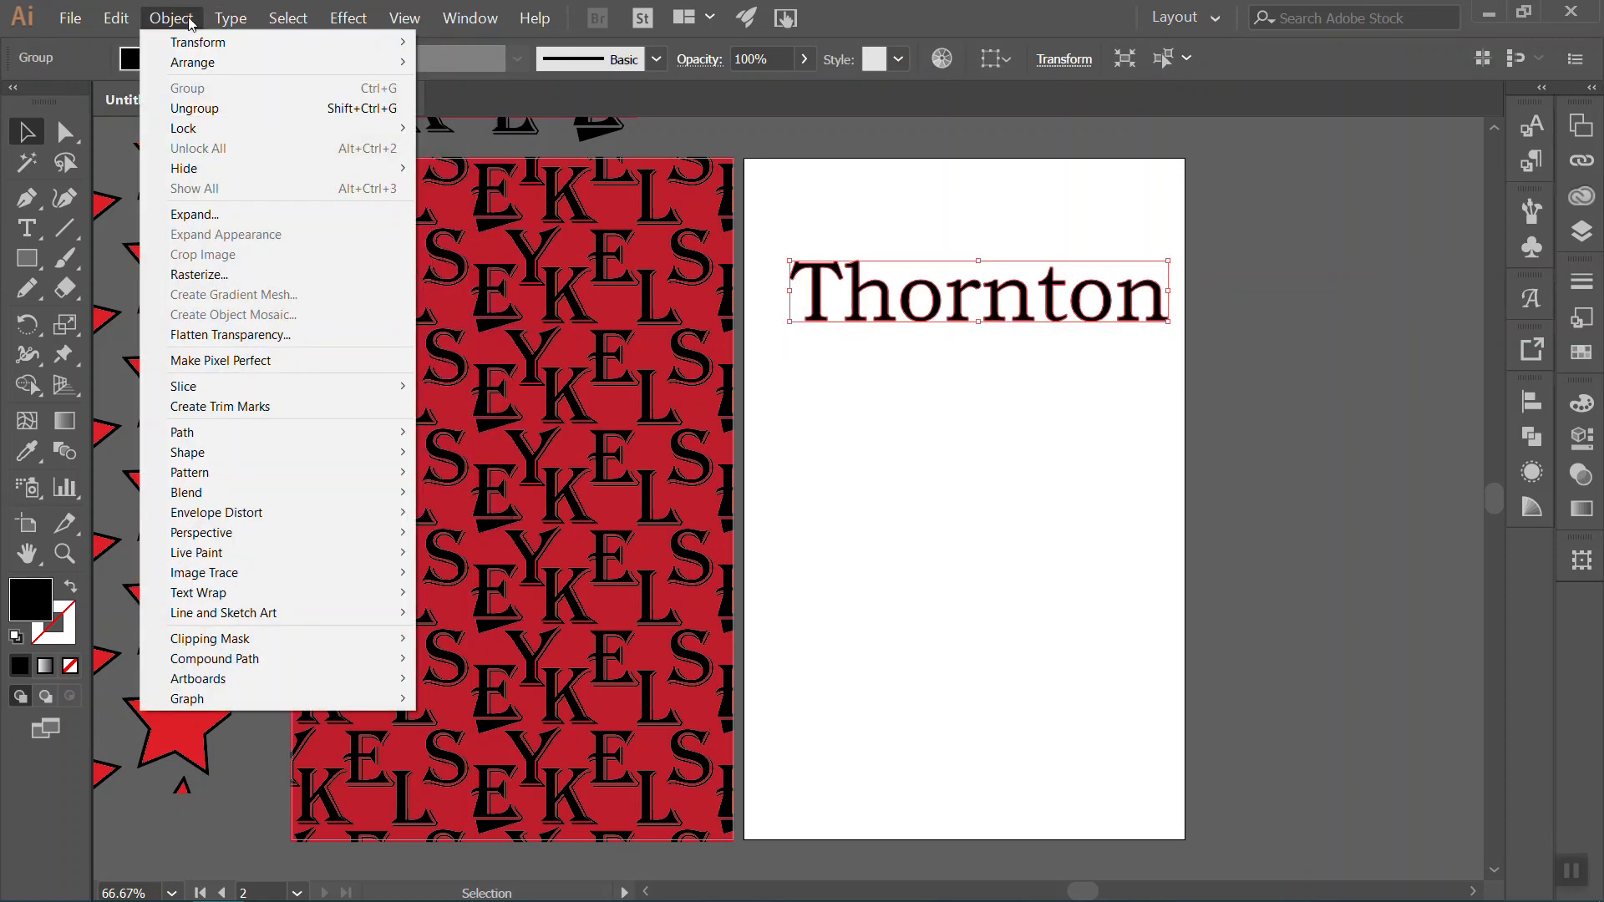
{"action": "left_click", "coordinate": [195, 109]}
{"action": "left_click", "coordinate": [1055, 393]}
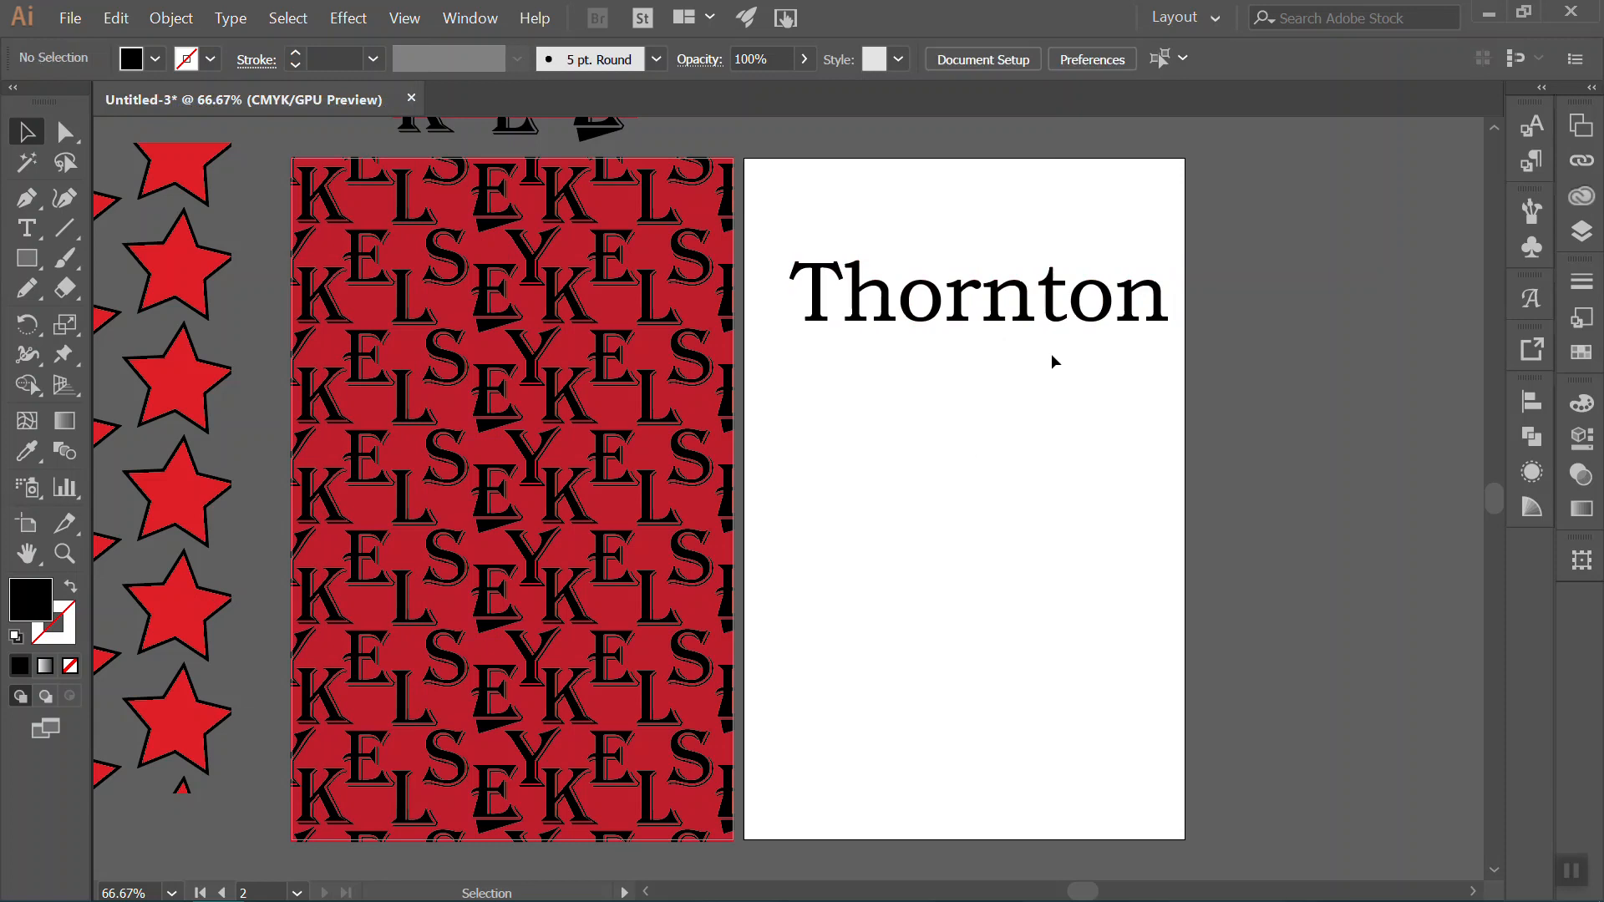
Move the n below the word, rotate the h and r, and shift the t, o and n.
{"action": "left_click_drag", "start_coordinate": [1027, 313], "coordinate": [814, 376]}
{"action": "left_click", "coordinate": [884, 319]}
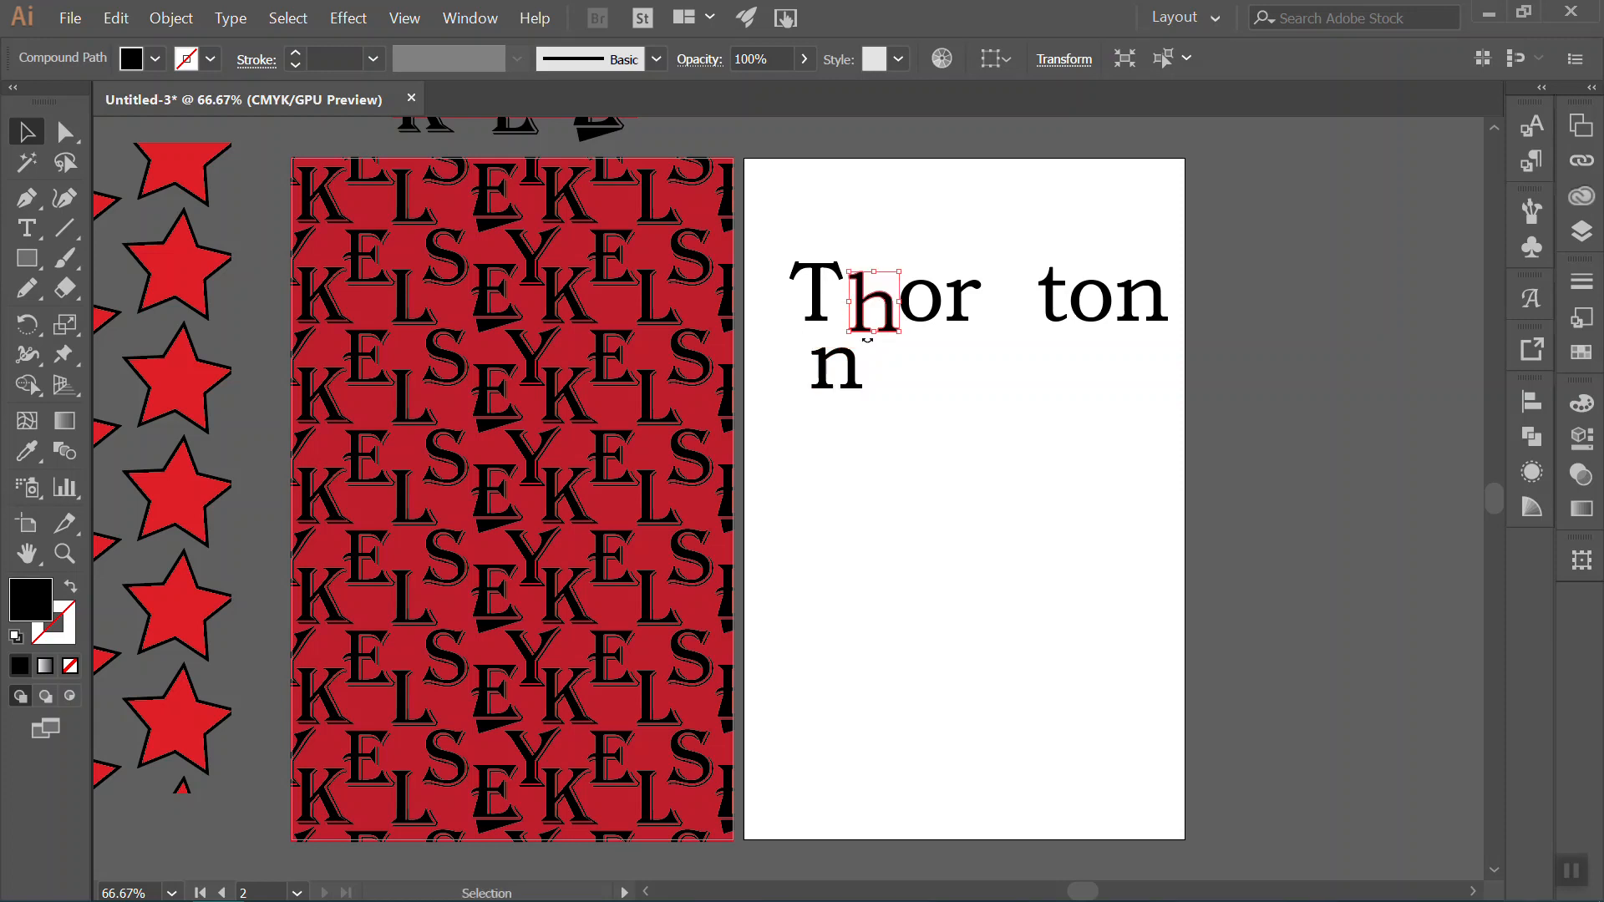
{"action": "left_click_drag", "start_coordinate": [909, 340], "coordinate": [927, 368]}
{"action": "left_click", "coordinate": [964, 319]}
{"action": "left_click_drag", "start_coordinate": [986, 272], "coordinate": [948, 354]}
{"action": "left_click_drag", "start_coordinate": [1055, 305], "coordinate": [1014, 366]}
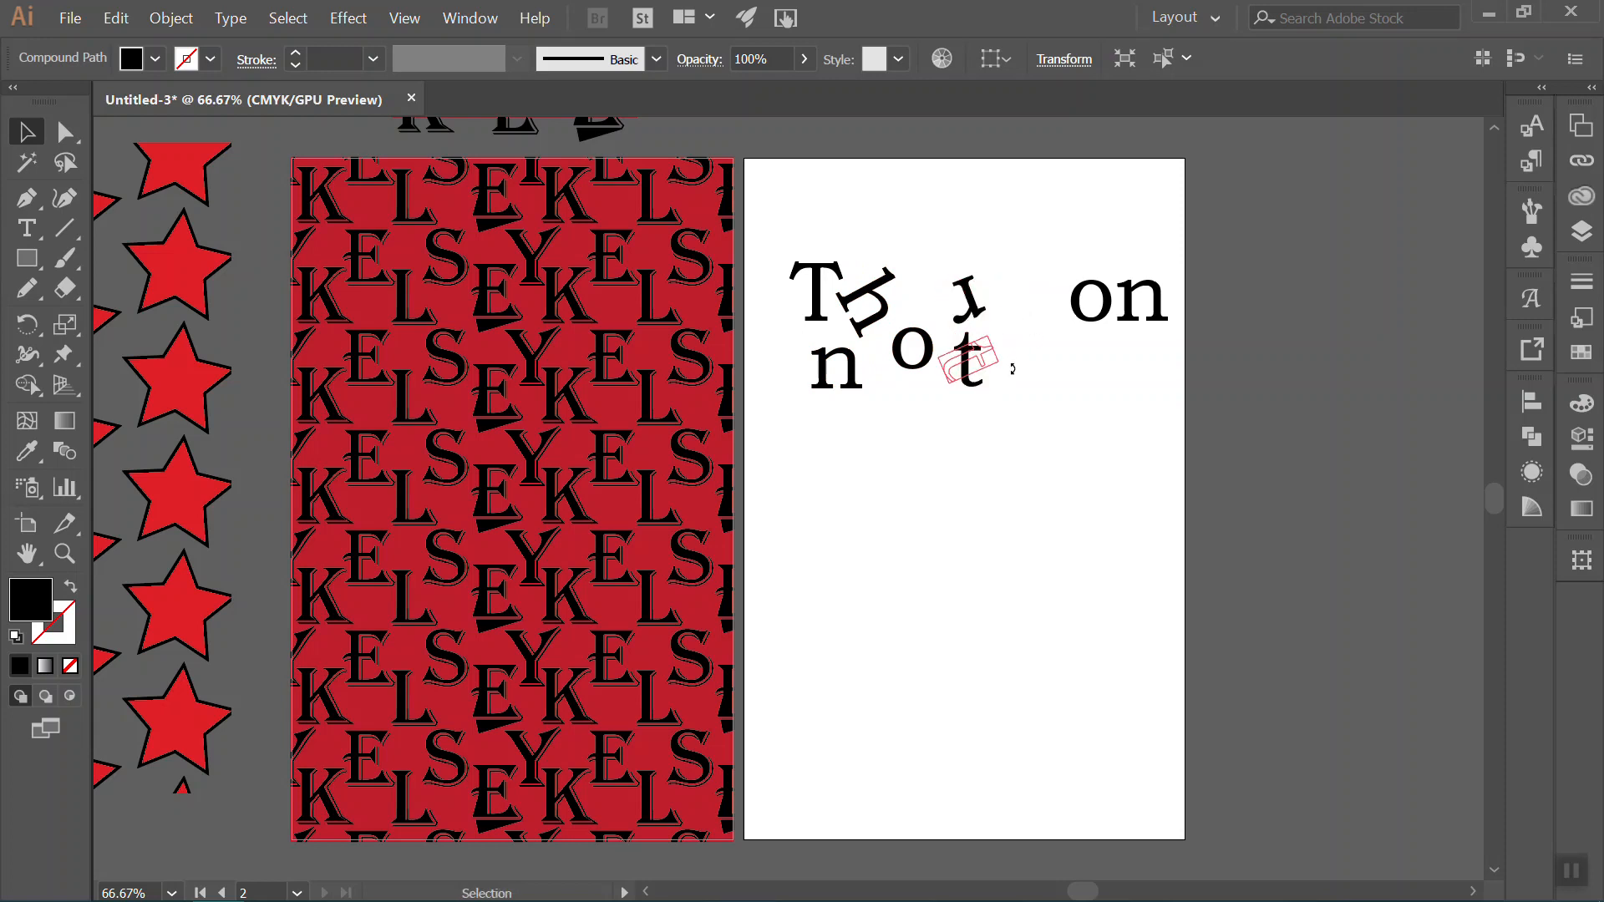
{"action": "left_click_drag", "start_coordinate": [1077, 319], "coordinate": [926, 274]}
{"action": "left_click_drag", "start_coordinate": [1144, 328], "coordinate": [1090, 367]}
Rotate the T about 80° counter-clockwise and tuck the o, n and t into the cluster.
{"action": "left_click_drag", "start_coordinate": [810, 282], "coordinate": [755, 288]}
{"action": "left_click_drag", "start_coordinate": [851, 234], "coordinate": [948, 273]}
{"action": "left_click_drag", "start_coordinate": [929, 342], "coordinate": [929, 314]}
{"action": "left_click_drag", "start_coordinate": [852, 373], "coordinate": [861, 337]}
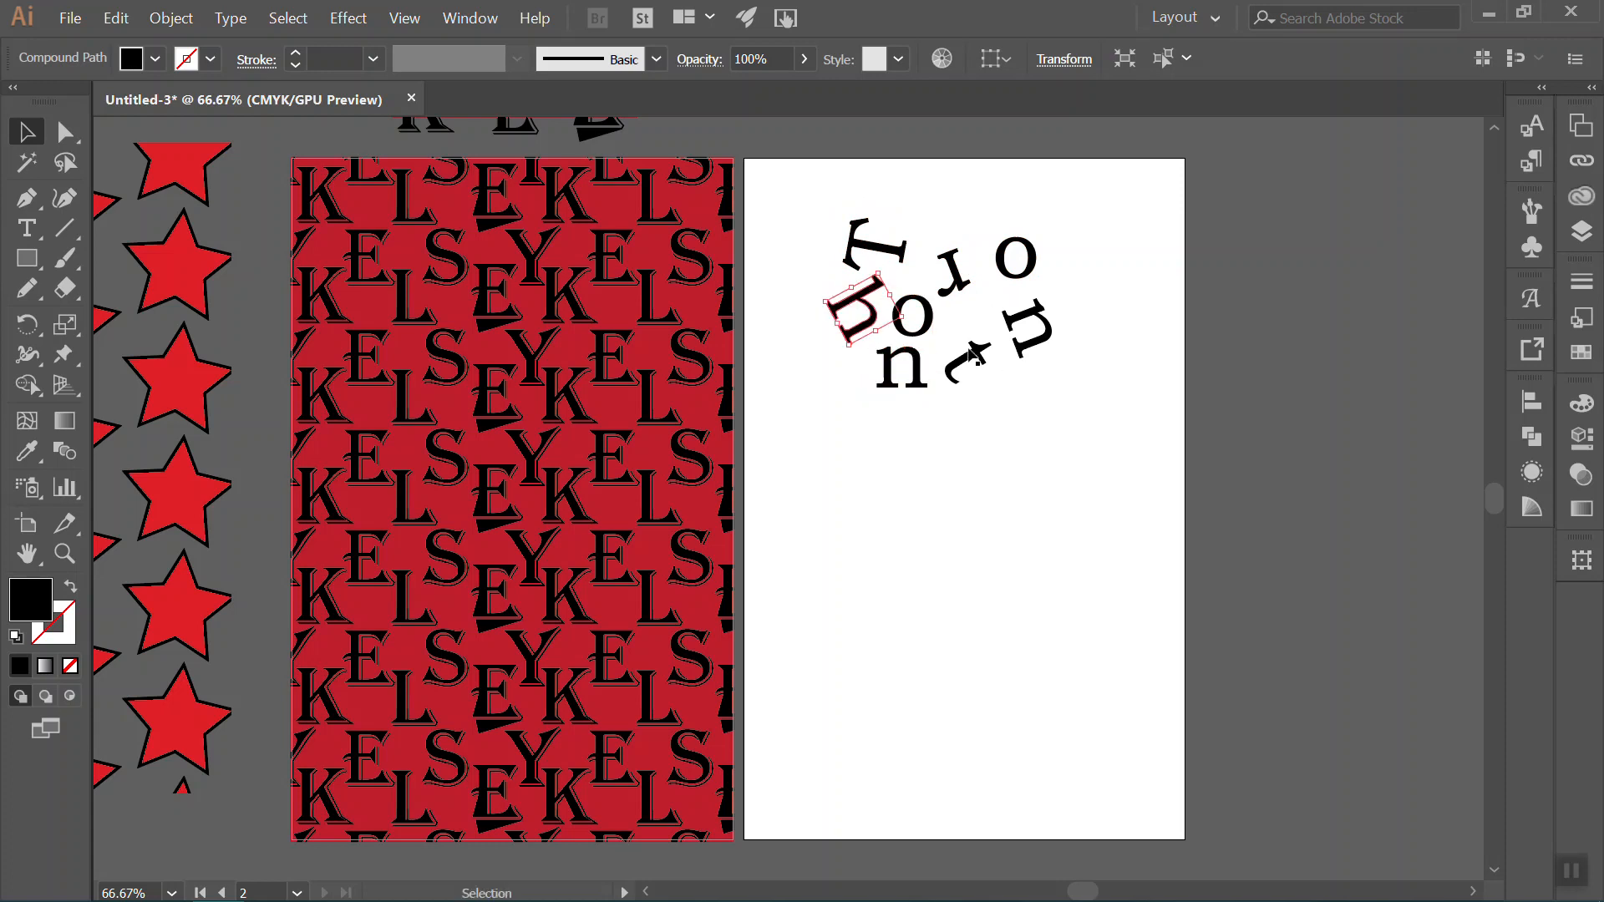
{"action": "left_click_drag", "start_coordinate": [974, 348], "coordinate": [975, 292]}
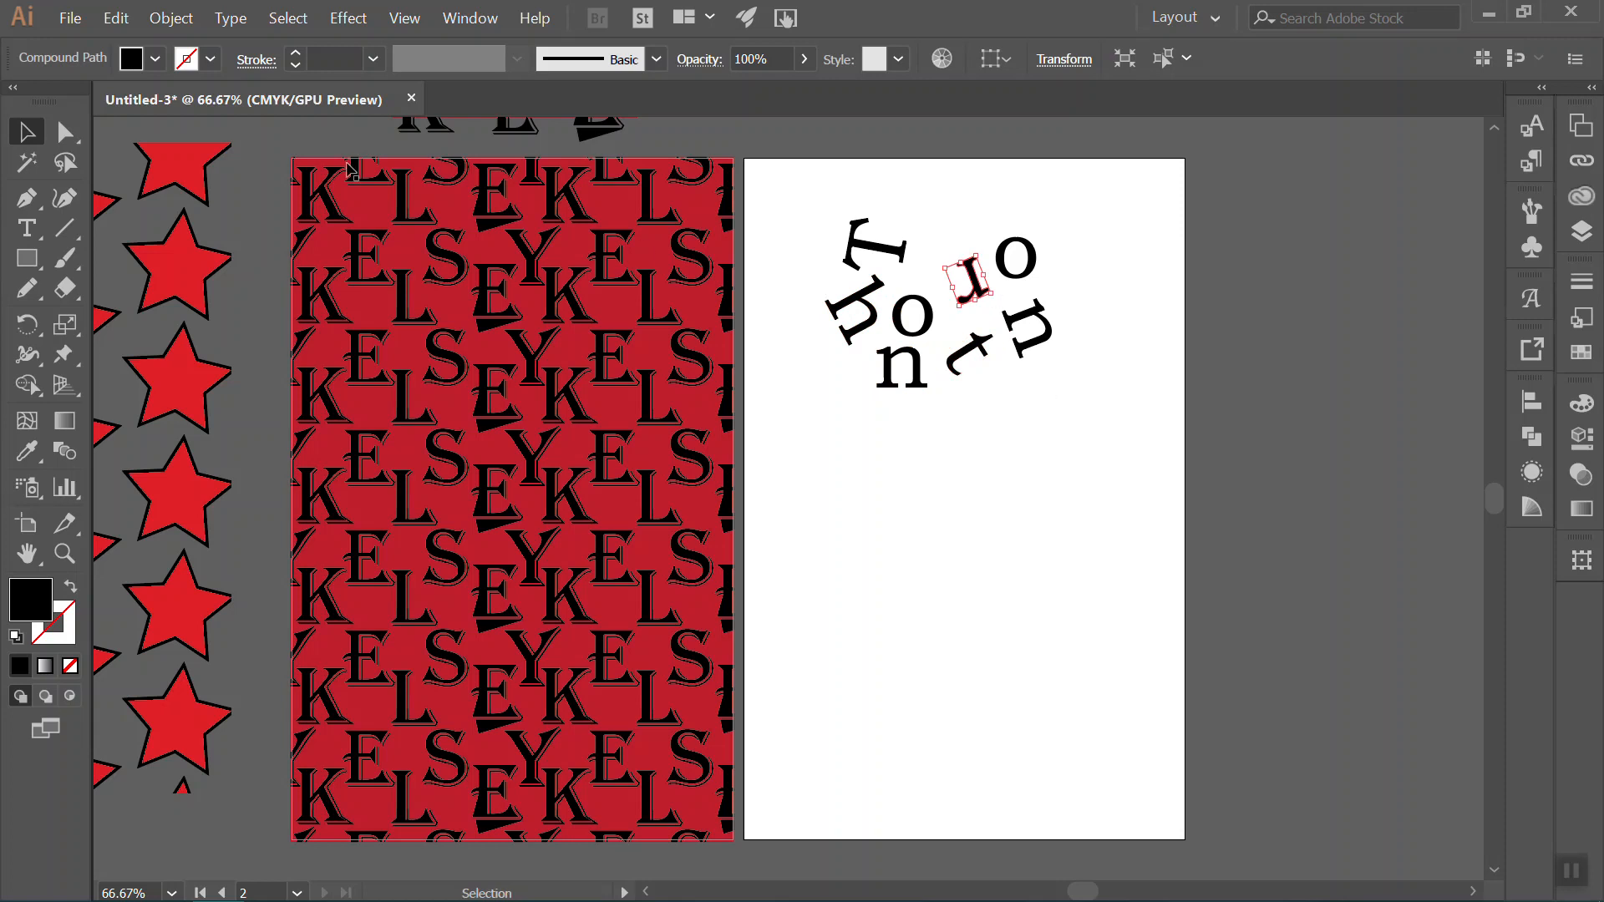
{"action": "left_click", "coordinate": [25, 258]}
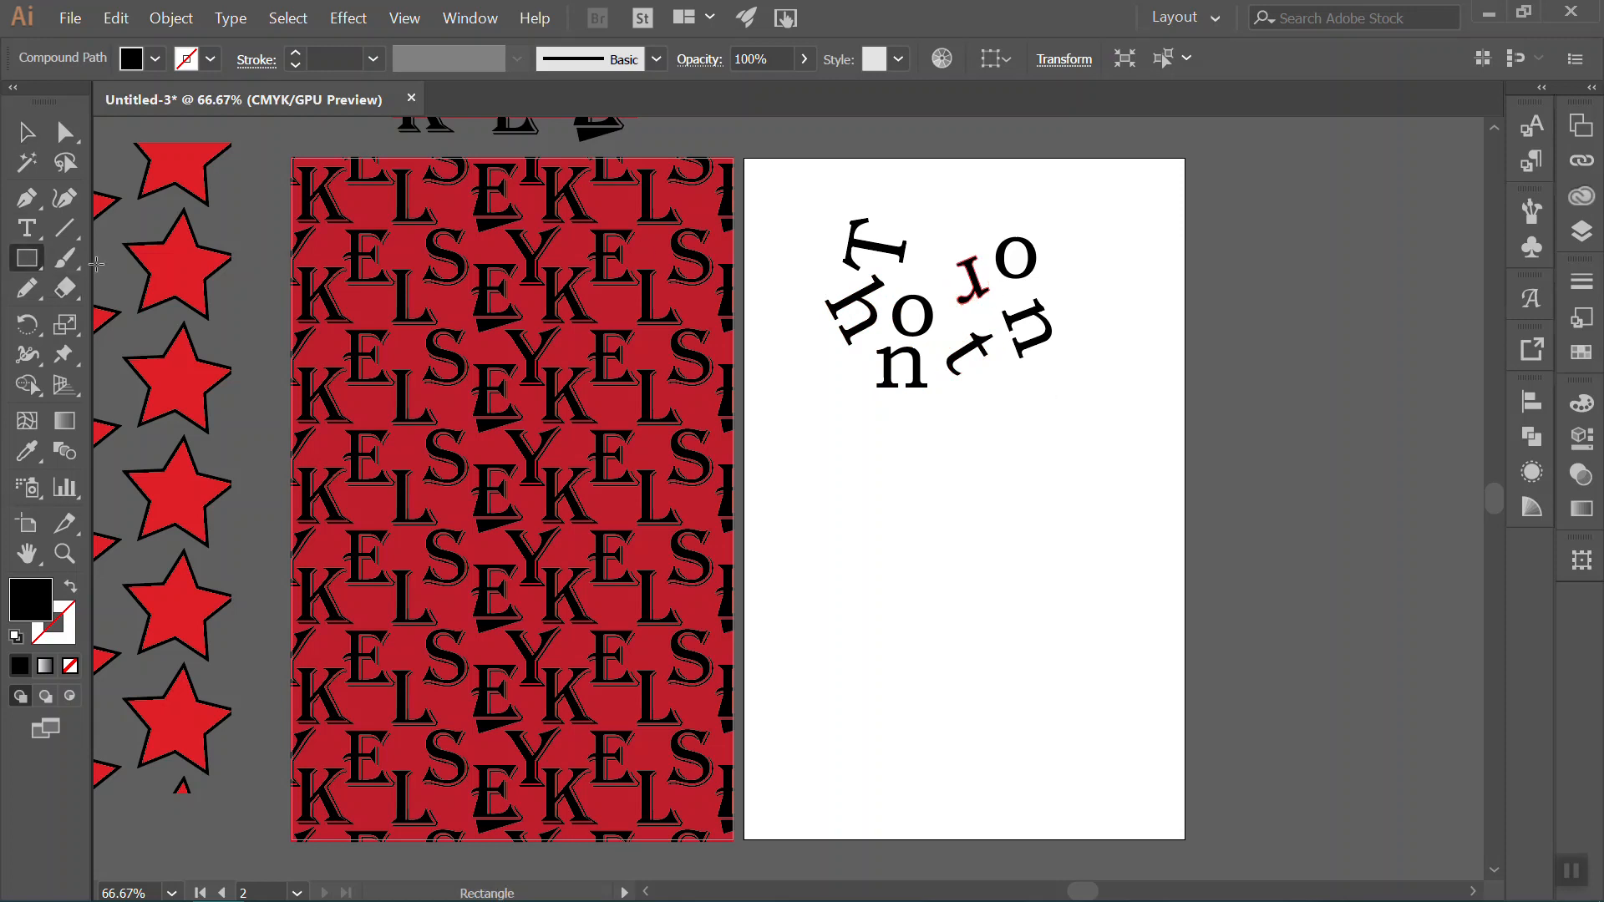
{"action": "double_click", "coordinate": [46, 597]}
{"action": "left_click", "coordinate": [268, 161]}
{"action": "left_click", "coordinate": [267, 167]}
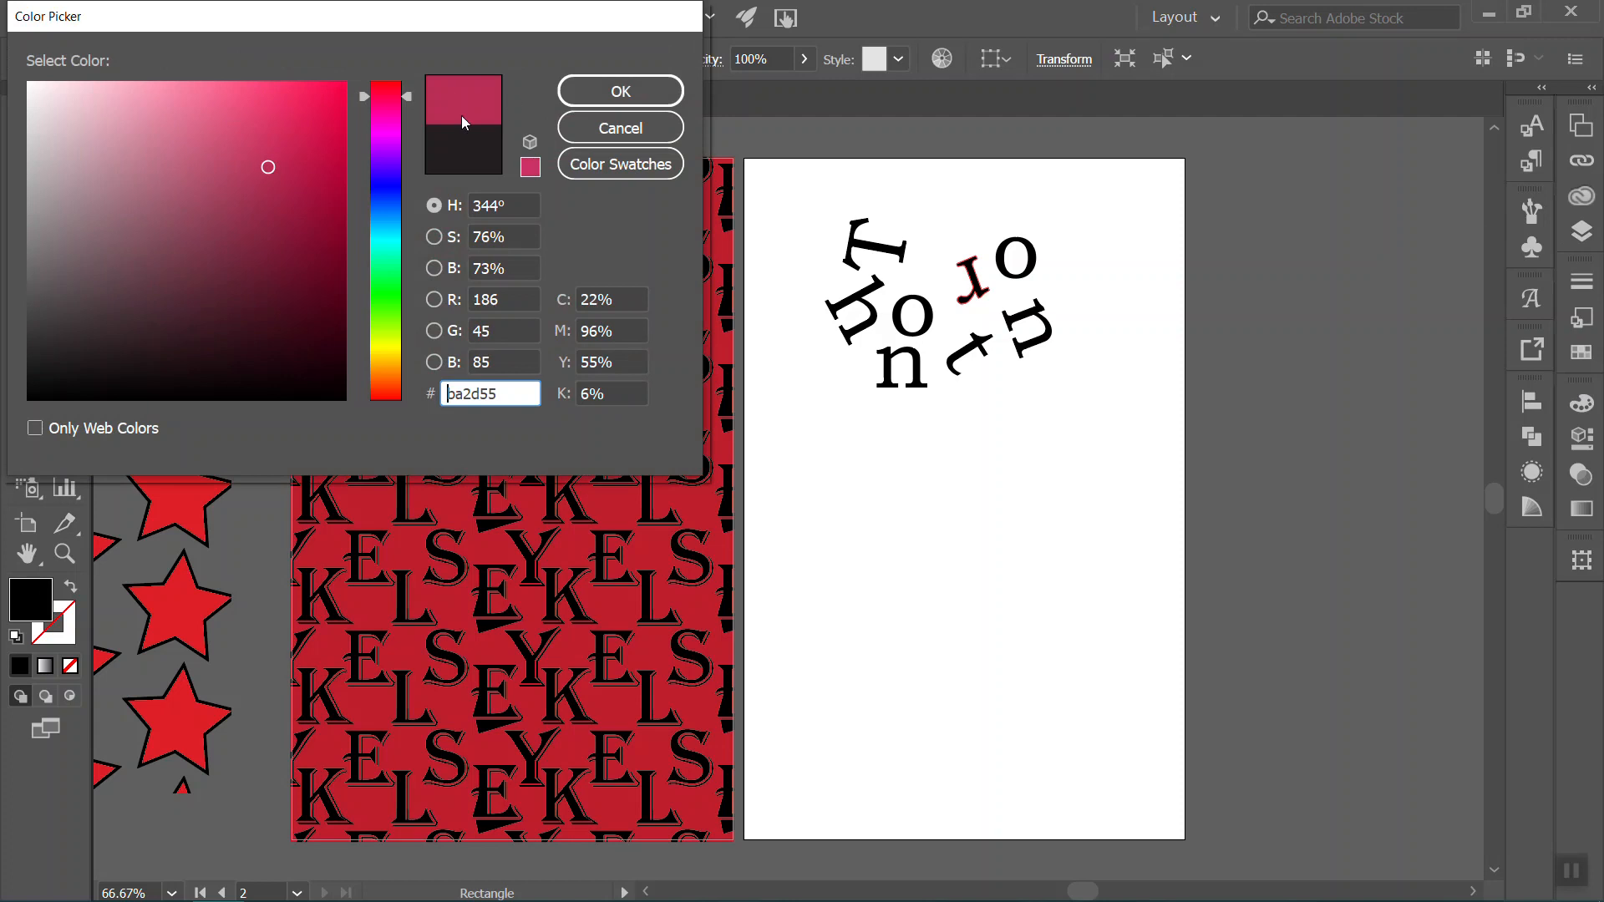
{"action": "left_click", "coordinate": [378, 331]}
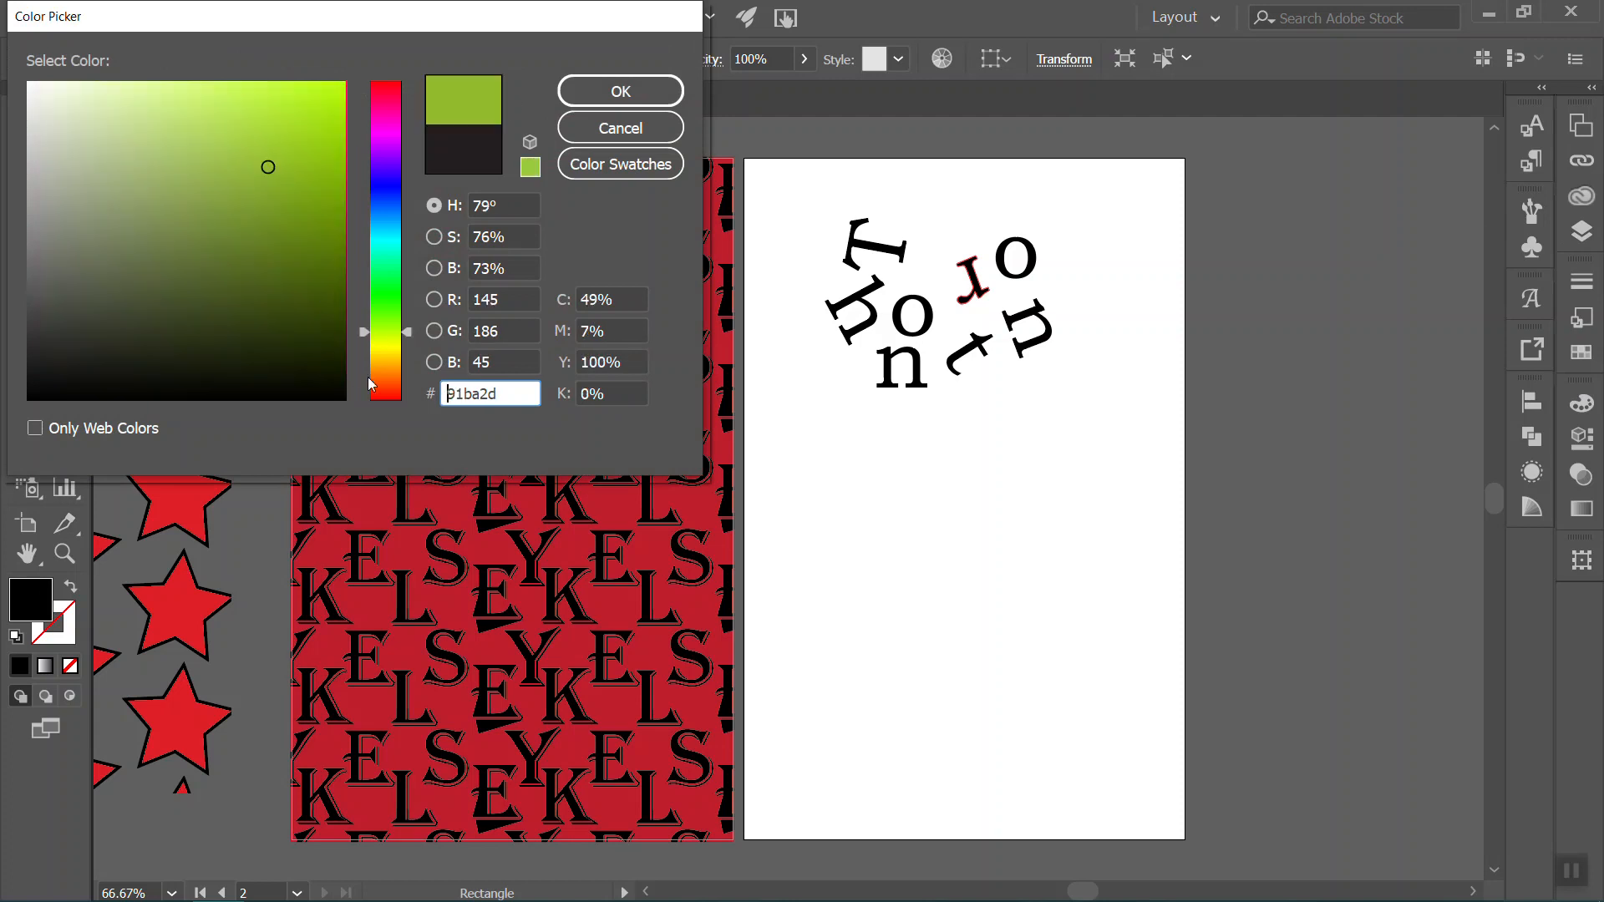
{"action": "left_click", "coordinate": [388, 350]}
{"action": "left_click", "coordinate": [239, 172]}
{"action": "left_click", "coordinate": [234, 150]}
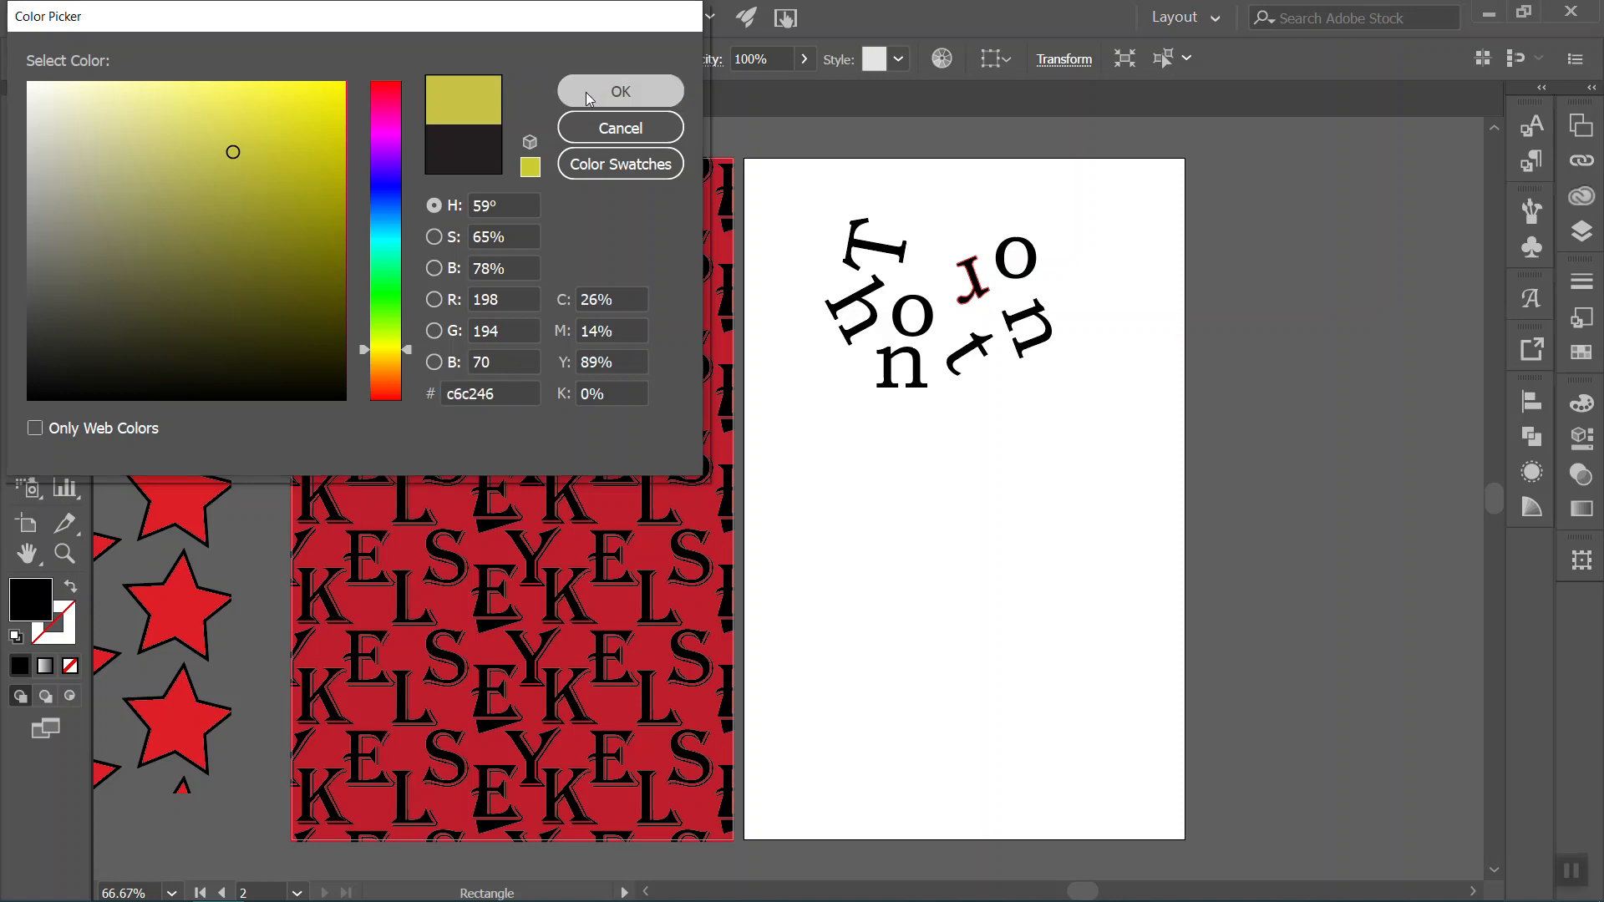
{"action": "left_click", "coordinate": [621, 91]}
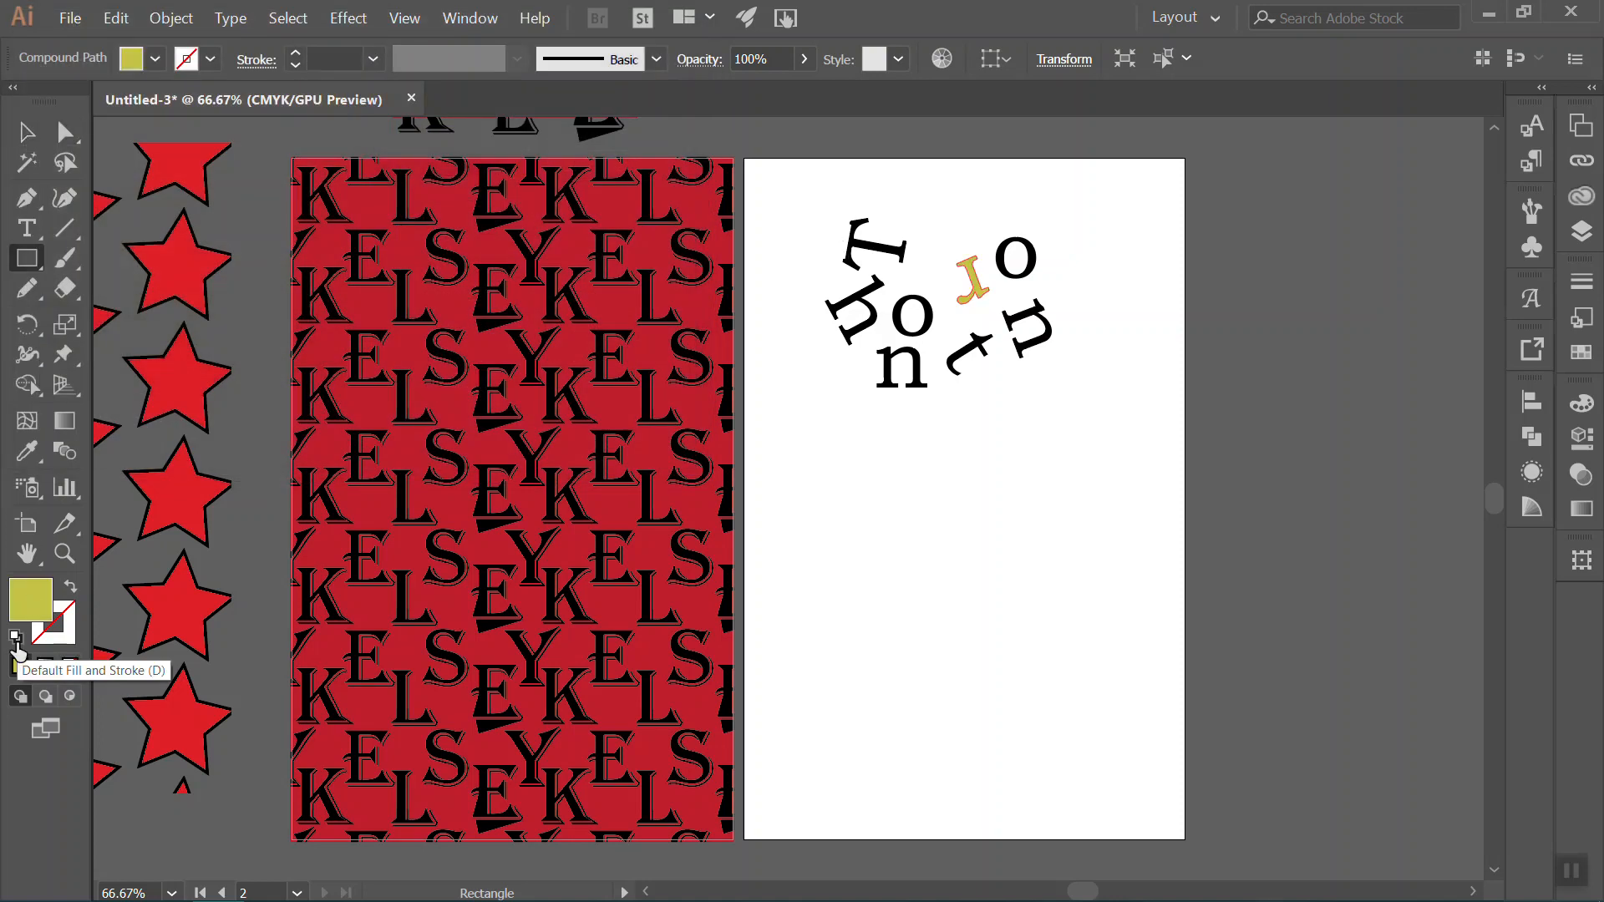
{"action": "double_click", "coordinate": [29, 612]}
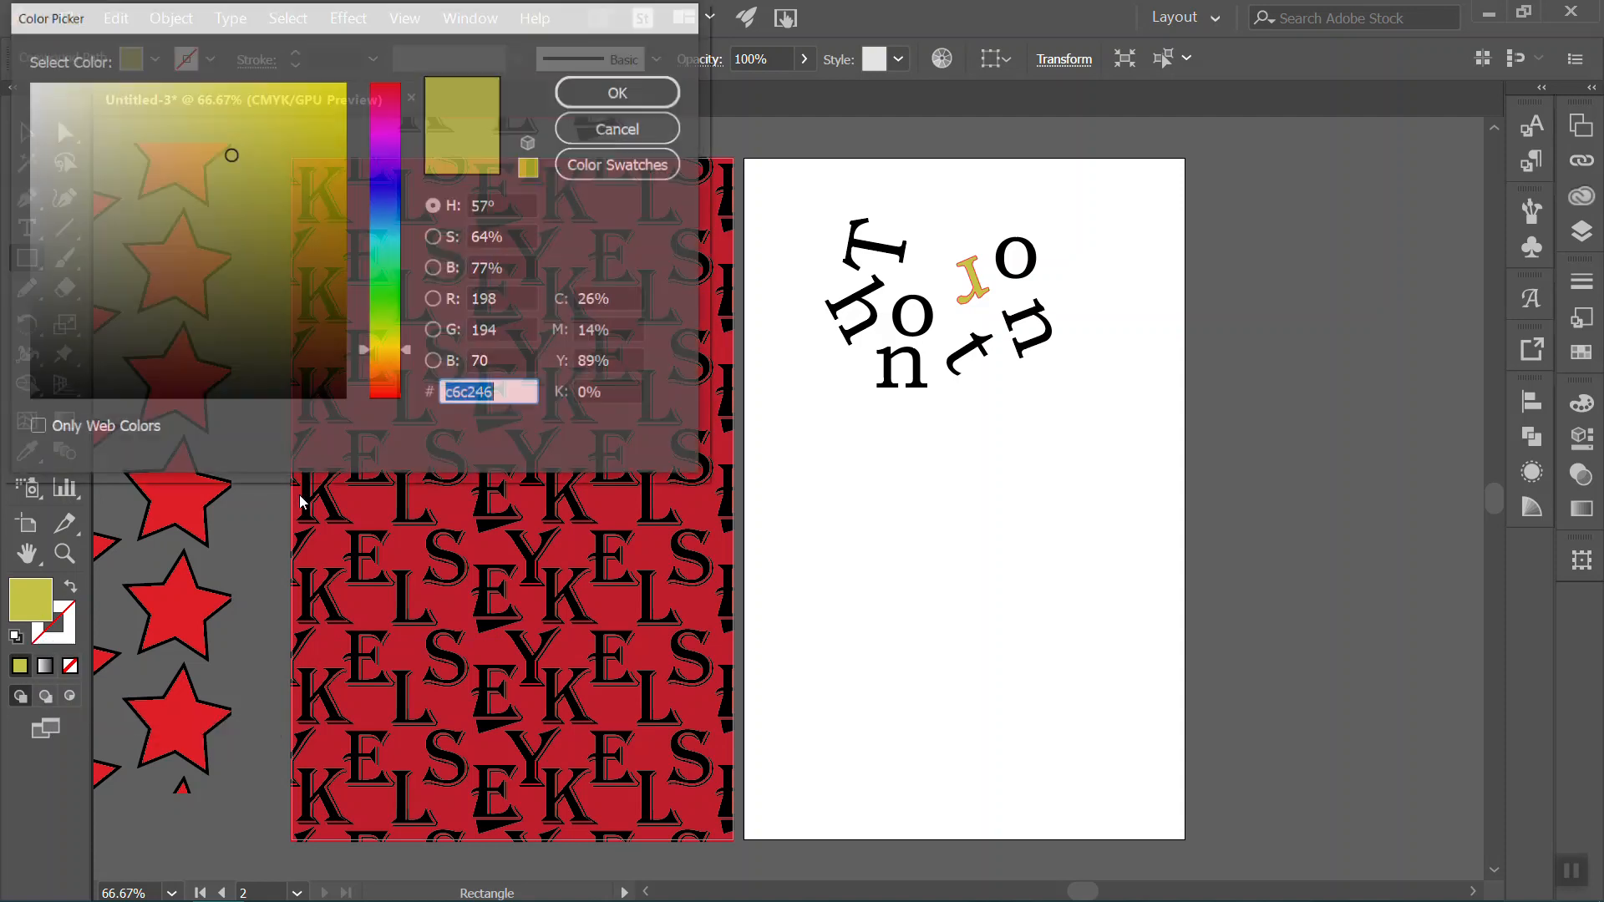
{"action": "type", "text": "000000"}
{"action": "left_click", "coordinate": [629, 98]}
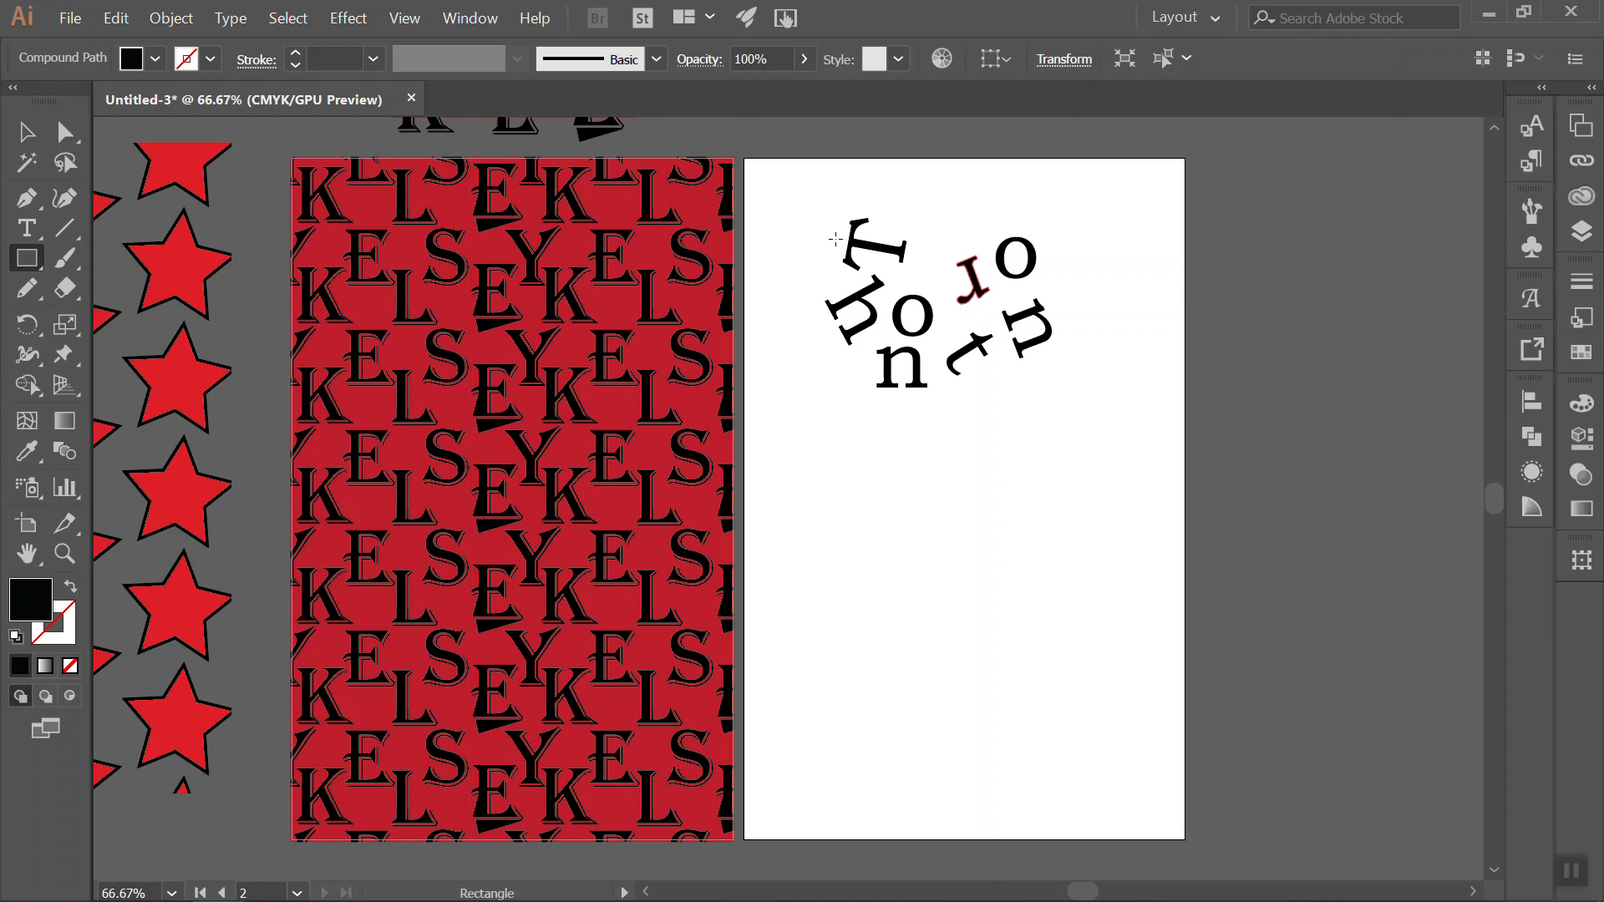
Draw a rectangle over the letters, fill it yellow #eae357, and send it to the back.
{"action": "mouse_move", "coordinate": [829, 235]}
{"action": "left_mouse_down"}
{"action": "mouse_move", "coordinate": [1036, 351]}
{"action": "mouse_move", "coordinate": [1040, 381]}
{"action": "left_mouse_up"}
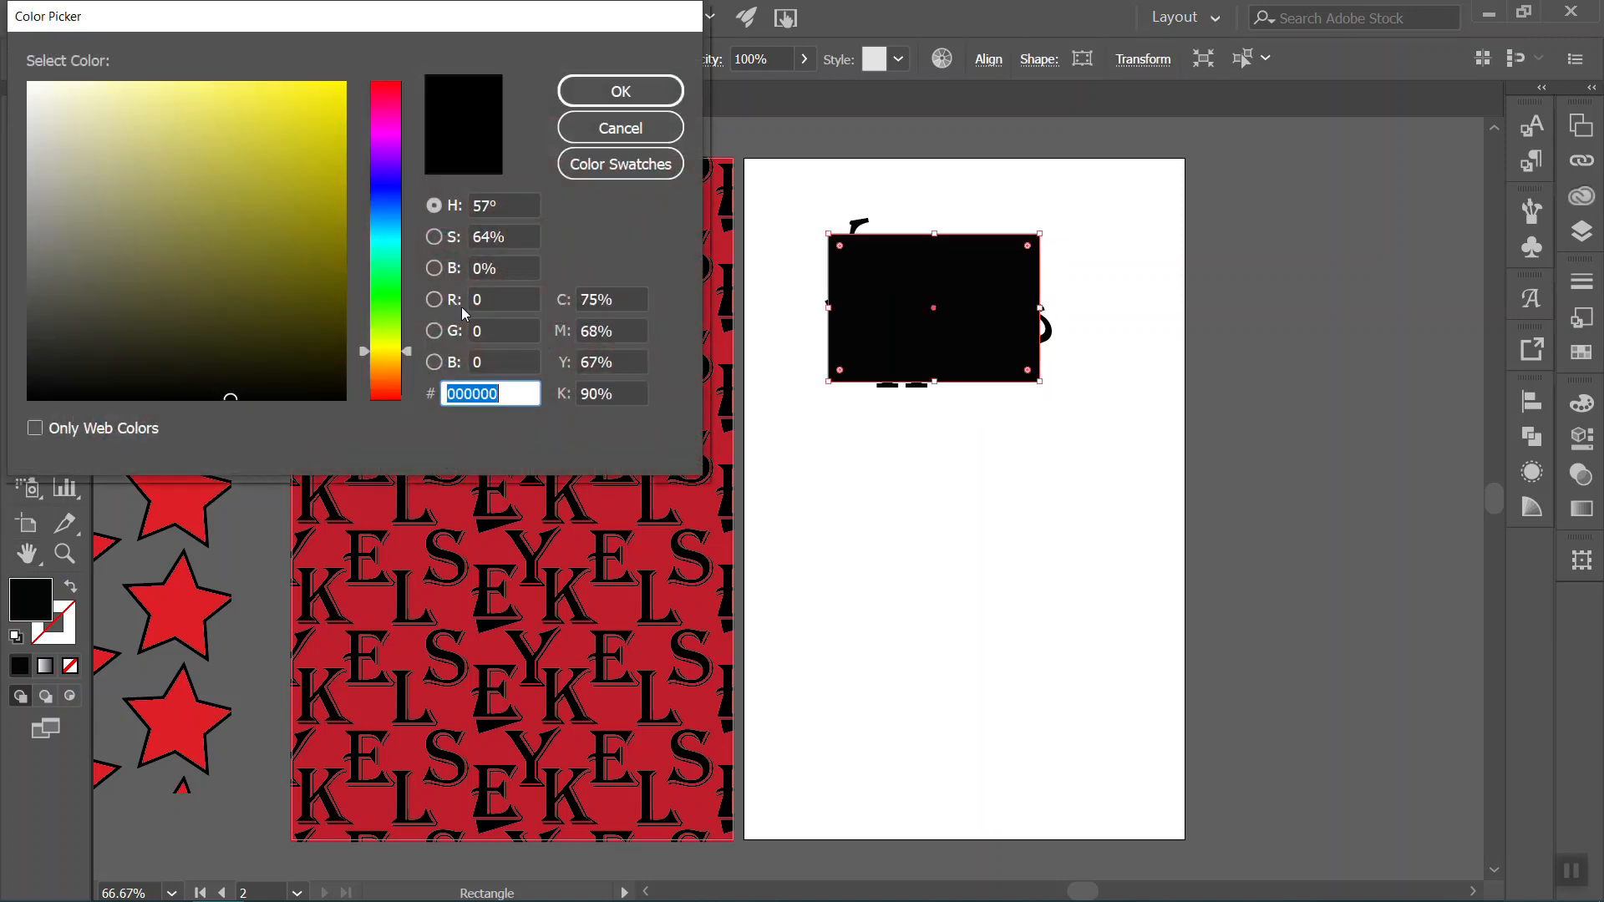
{"action": "left_click", "coordinate": [227, 107]}
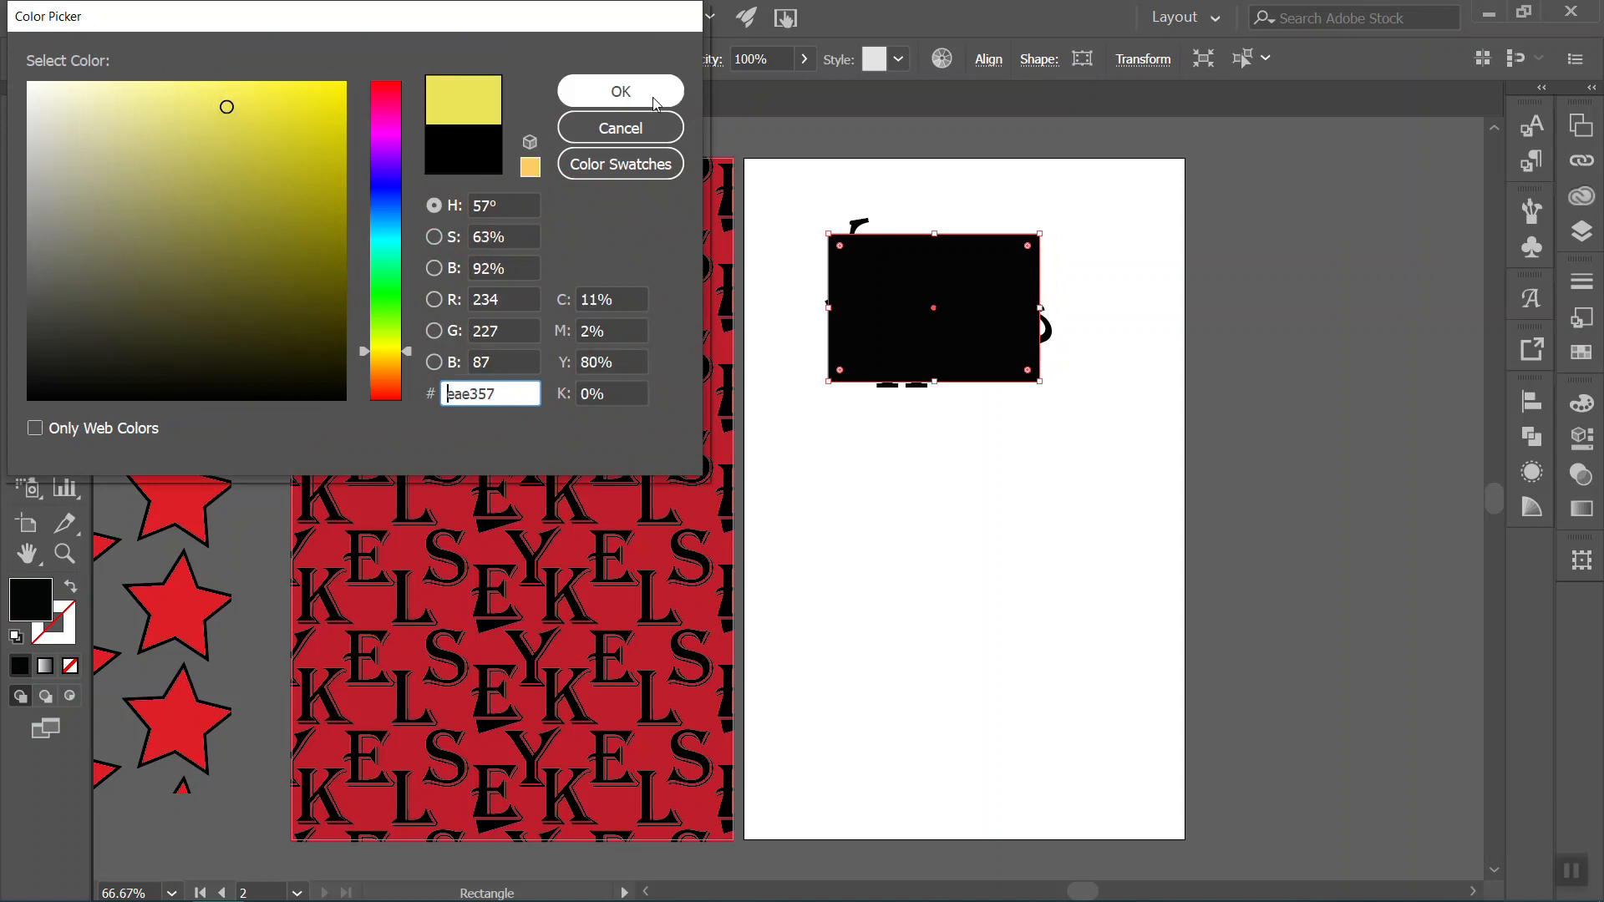
{"action": "left_click", "coordinate": [621, 91]}
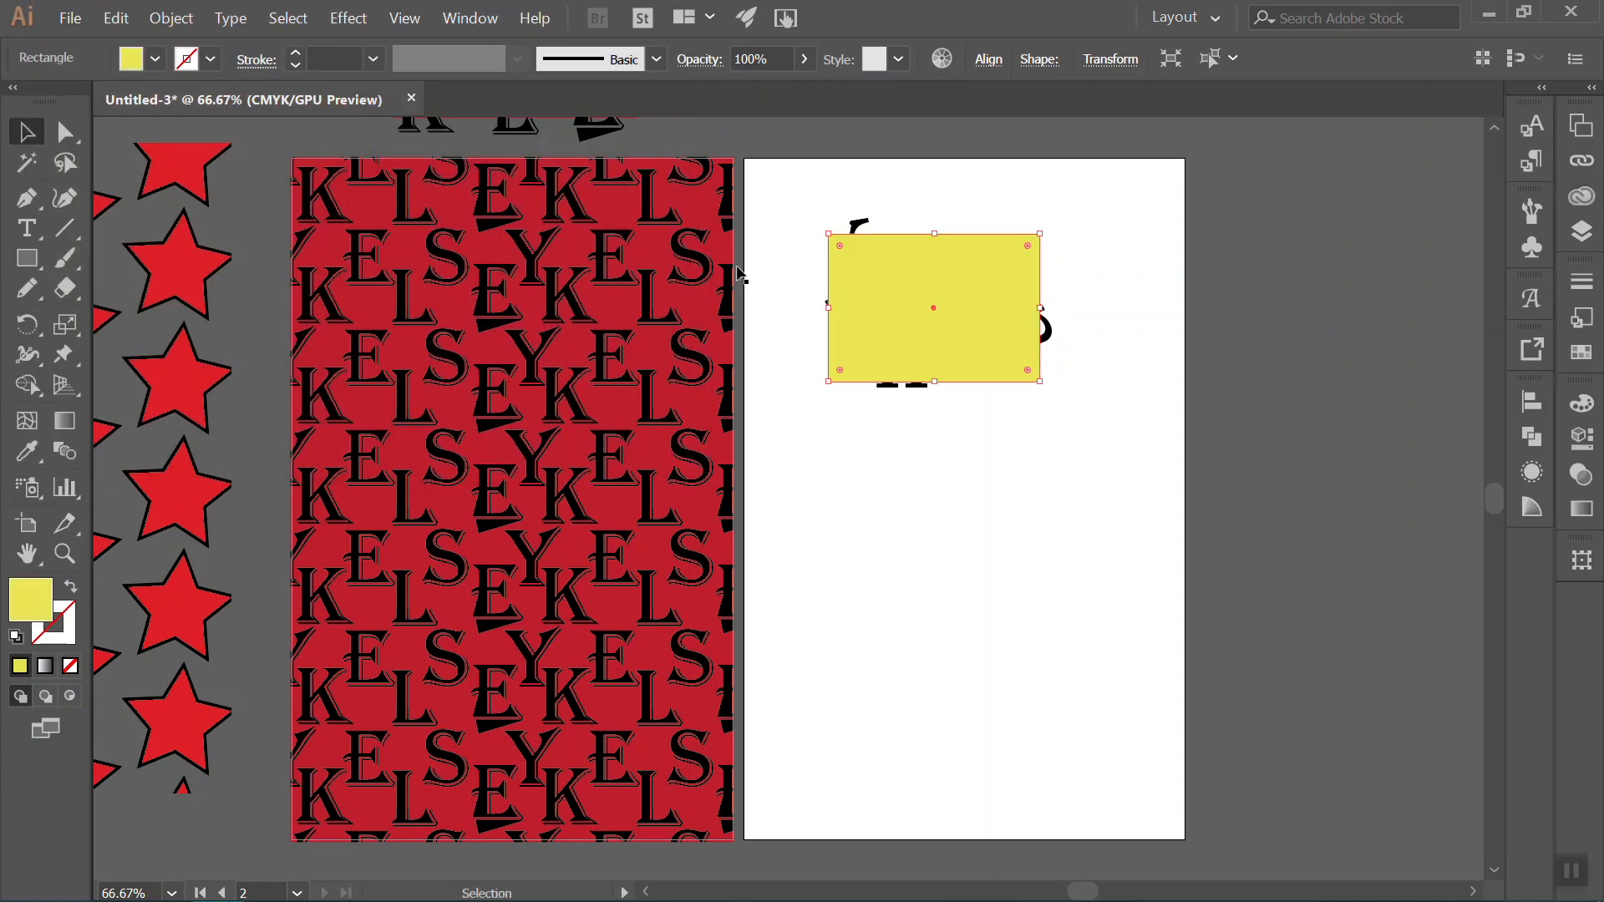
{"action": "right_click", "coordinate": [845, 270]}
{"action": "mouse_move", "coordinate": [982, 551]}
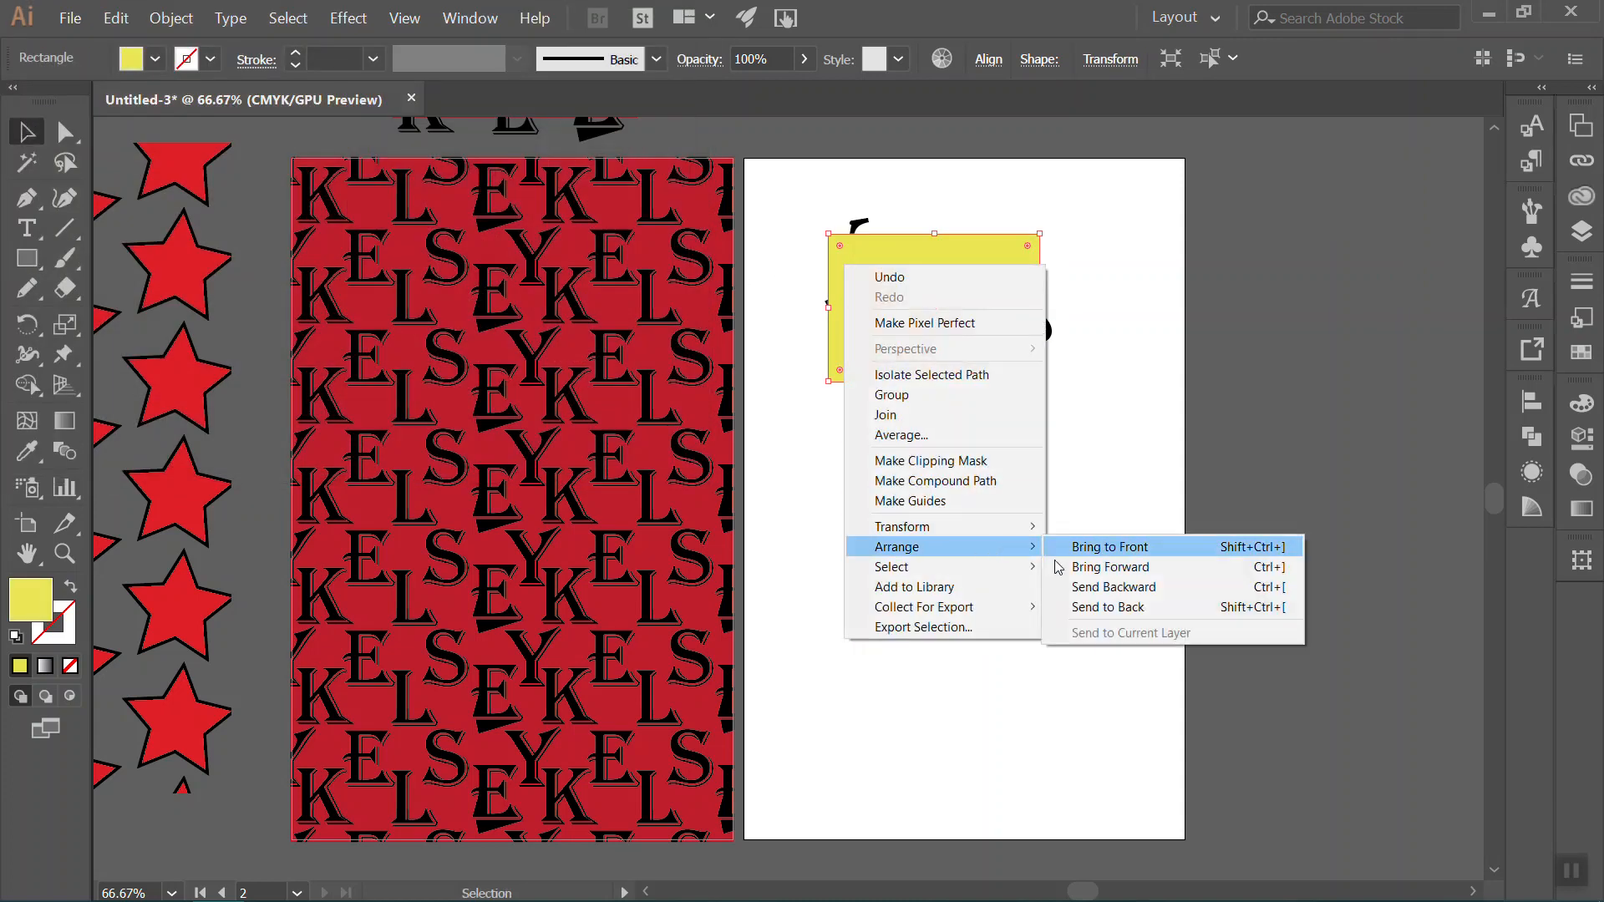
{"action": "left_click", "coordinate": [1103, 608]}
{"action": "left_click", "coordinate": [1092, 455]}
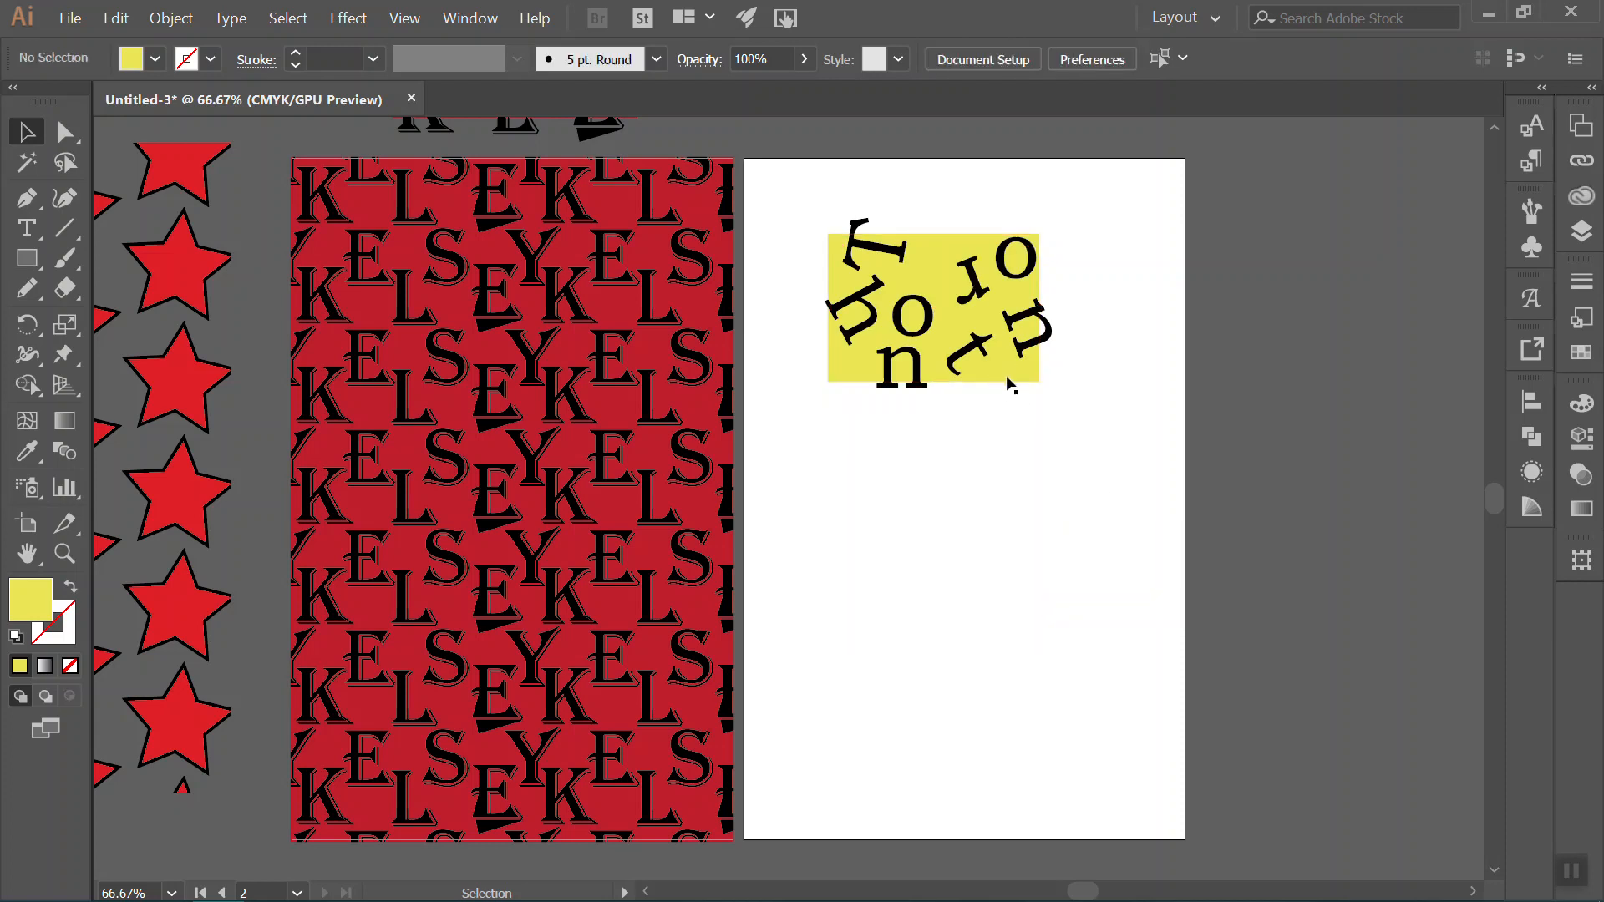
{"action": "left_click_drag", "start_coordinate": [1012, 368], "coordinate": [1009, 373]}
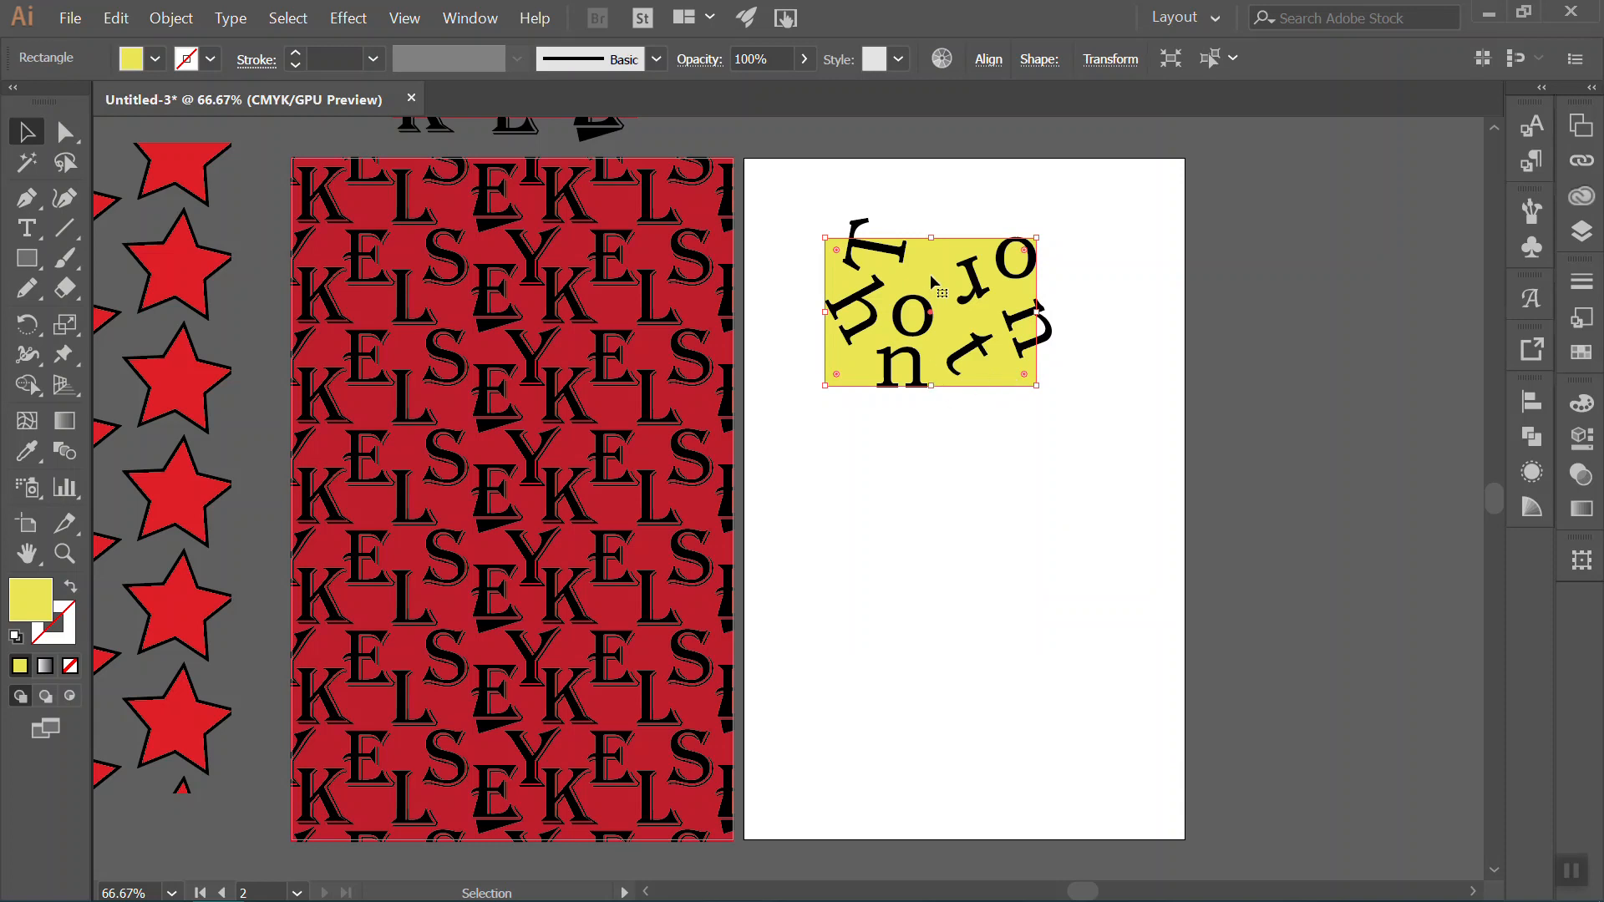
Shorten the yellow rectangle, zoom to 100%, and move the rotated n past its right edge.
{"action": "left_click_drag", "start_coordinate": [932, 386], "coordinate": [931, 374]}
{"action": "key", "text": "ctrl+1"}
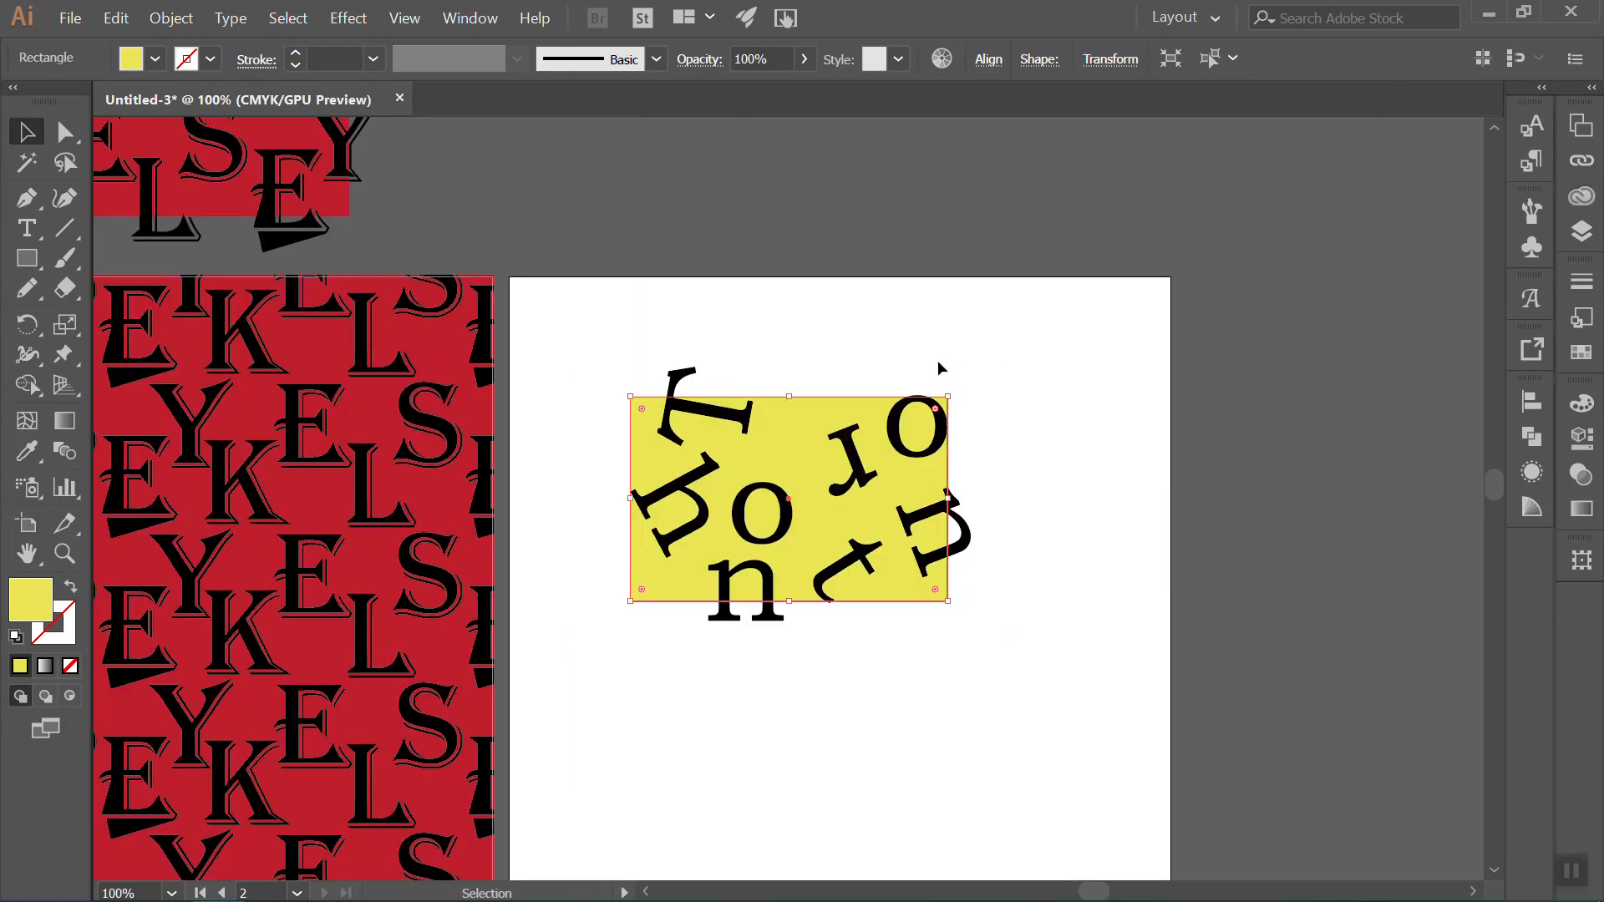
{"action": "left_click", "coordinate": [972, 553]}
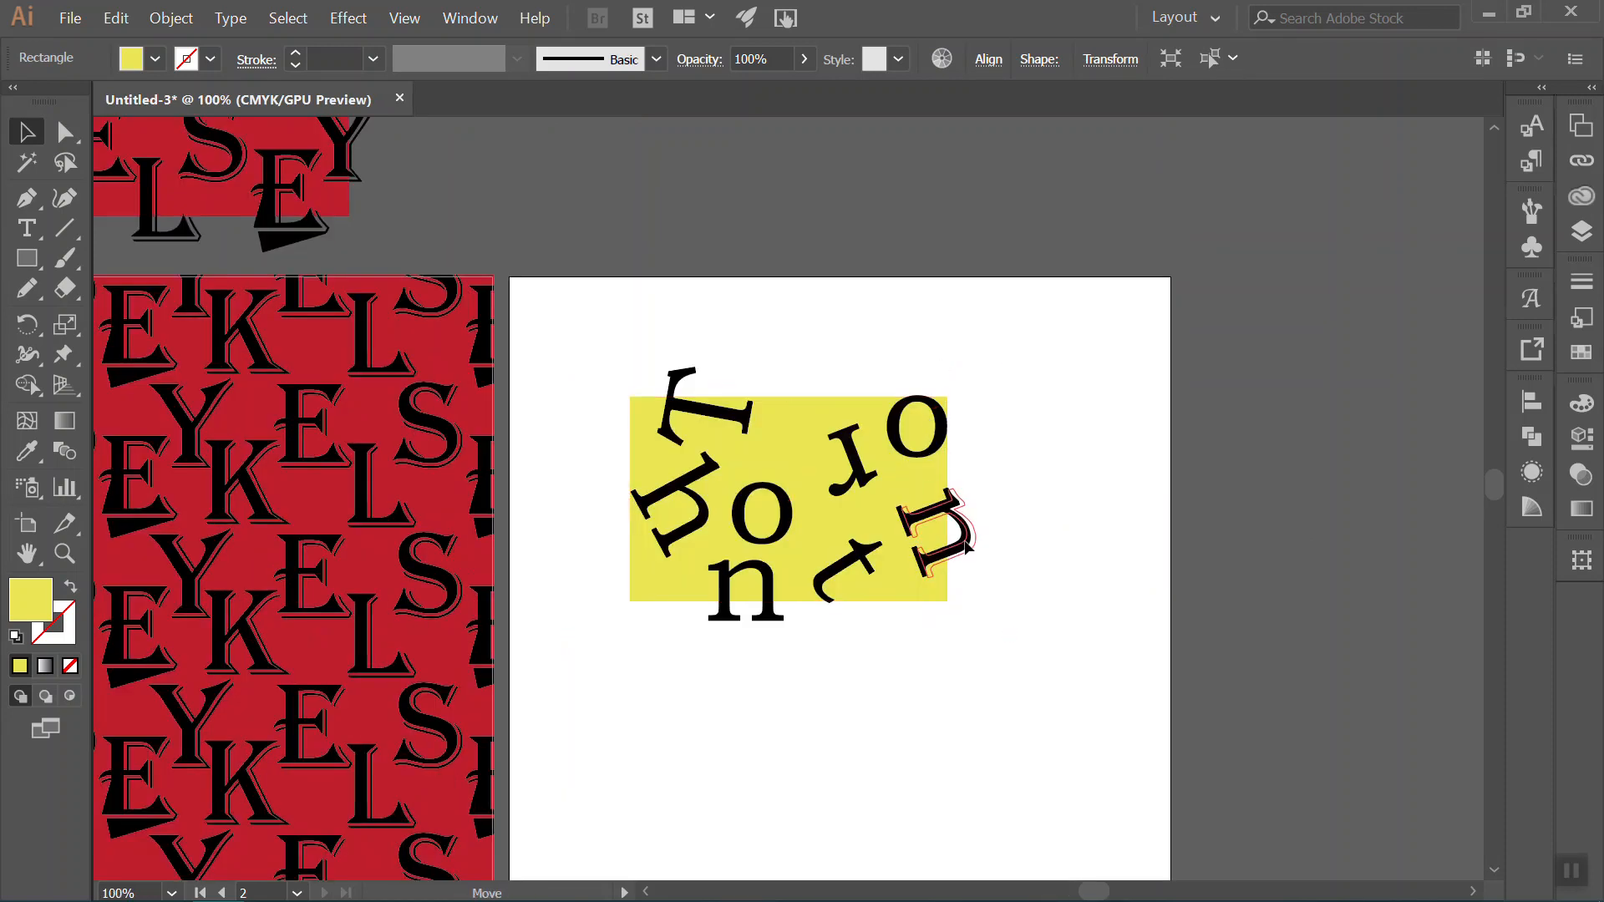
{"action": "left_click", "coordinate": [960, 561]}
{"action": "left_click_drag", "start_coordinate": [968, 553], "coordinate": [854, 477]}
Reposition the r, T, h and o's, lifting one o above the box, and nudge the rectangle.
{"action": "mouse_move", "coordinate": [728, 417]}
{"action": "left_mouse_down"}
{"action": "mouse_move", "coordinate": [787, 456]}
{"action": "mouse_move", "coordinate": [738, 428]}
{"action": "left_mouse_up"}
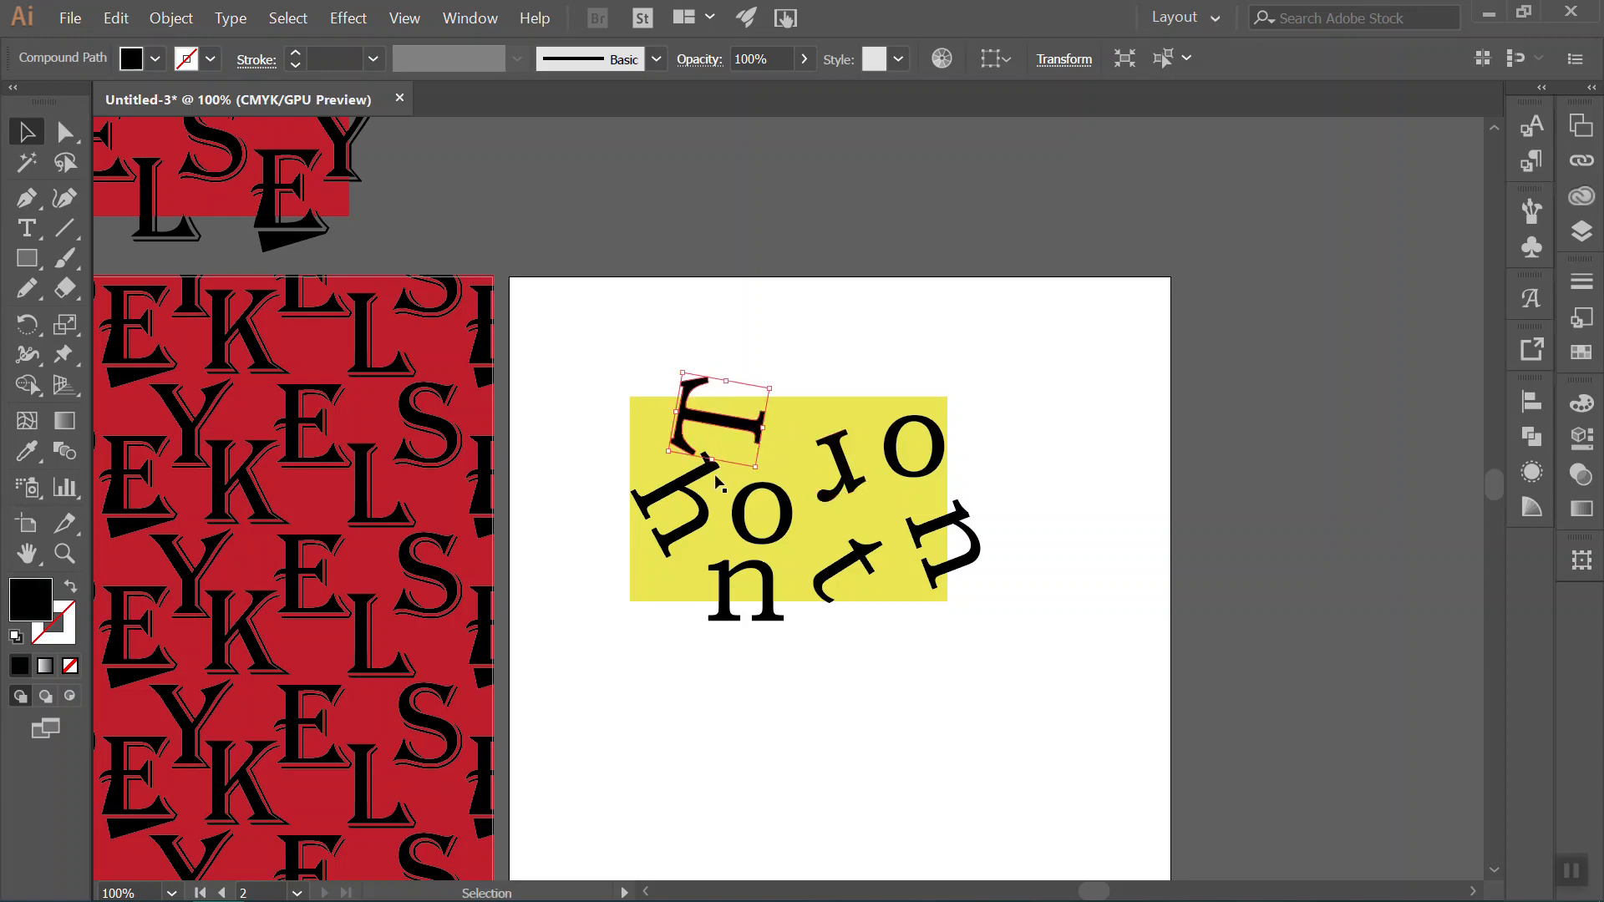
{"action": "left_click_drag", "start_coordinate": [694, 506], "coordinate": [788, 491]}
{"action": "left_click_drag", "start_coordinate": [769, 576], "coordinate": [853, 544]}
{"action": "left_click_drag", "start_coordinate": [885, 475], "coordinate": [840, 449]}
{"action": "left_click_drag", "start_coordinate": [747, 426], "coordinate": [749, 418]}
{"action": "left_click_drag", "start_coordinate": [919, 459], "coordinate": [912, 468]}
{"action": "mouse_move", "coordinate": [783, 570]}
{"action": "left_mouse_down"}
{"action": "mouse_move", "coordinate": [919, 516]}
{"action": "mouse_move", "coordinate": [940, 537]}
{"action": "left_mouse_up"}
{"action": "left_click", "coordinate": [850, 541]}
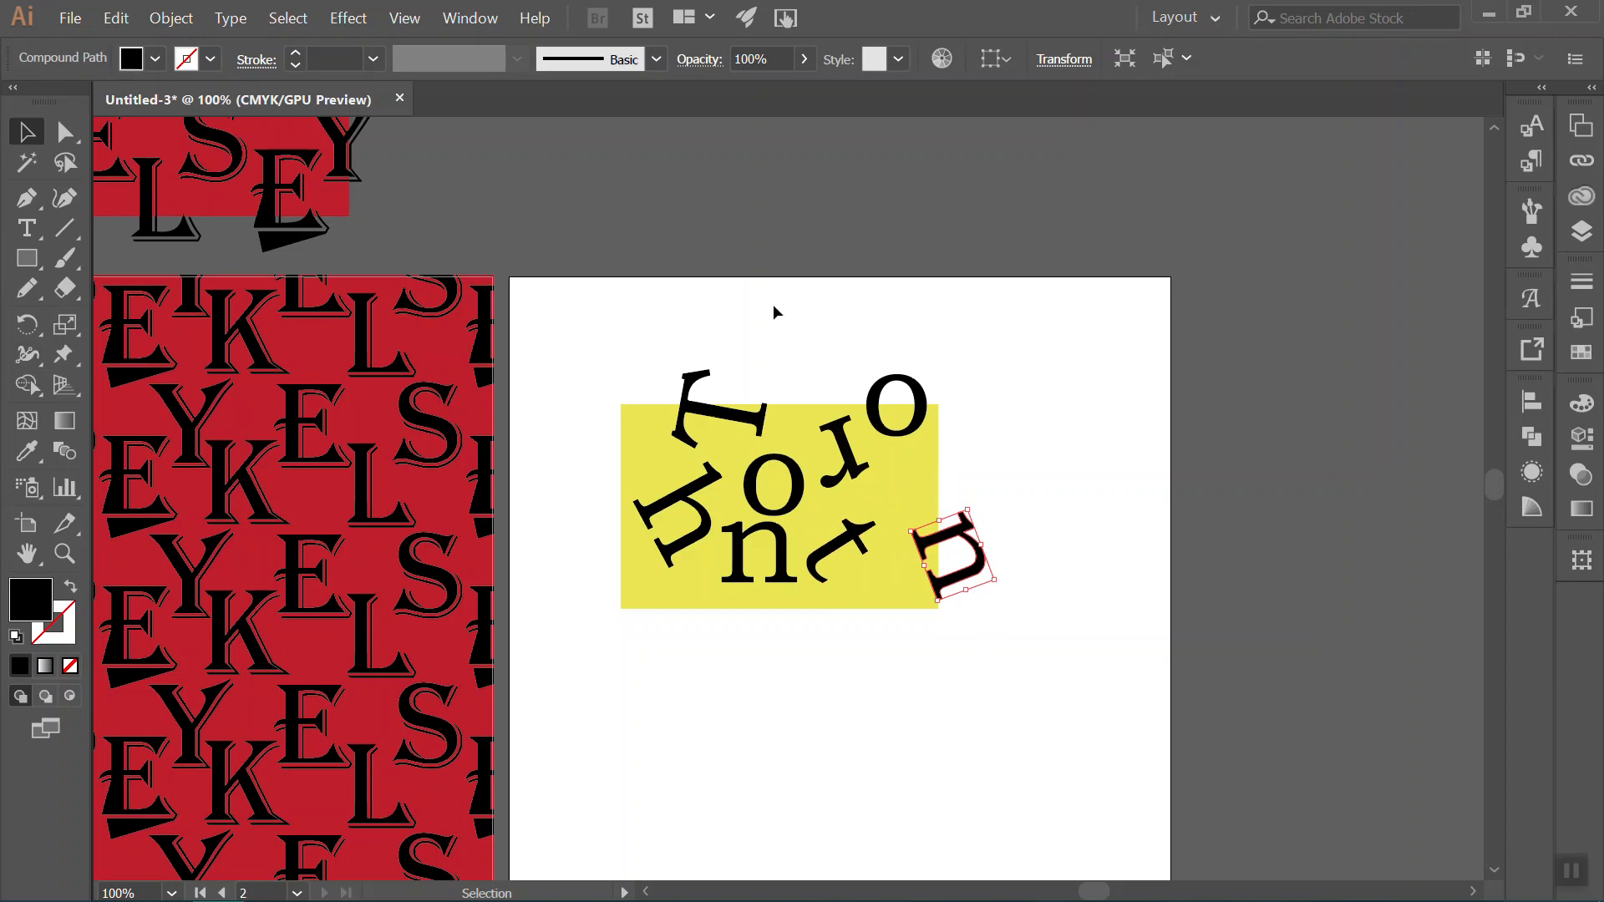
{"action": "left_click", "coordinate": [410, 17]}
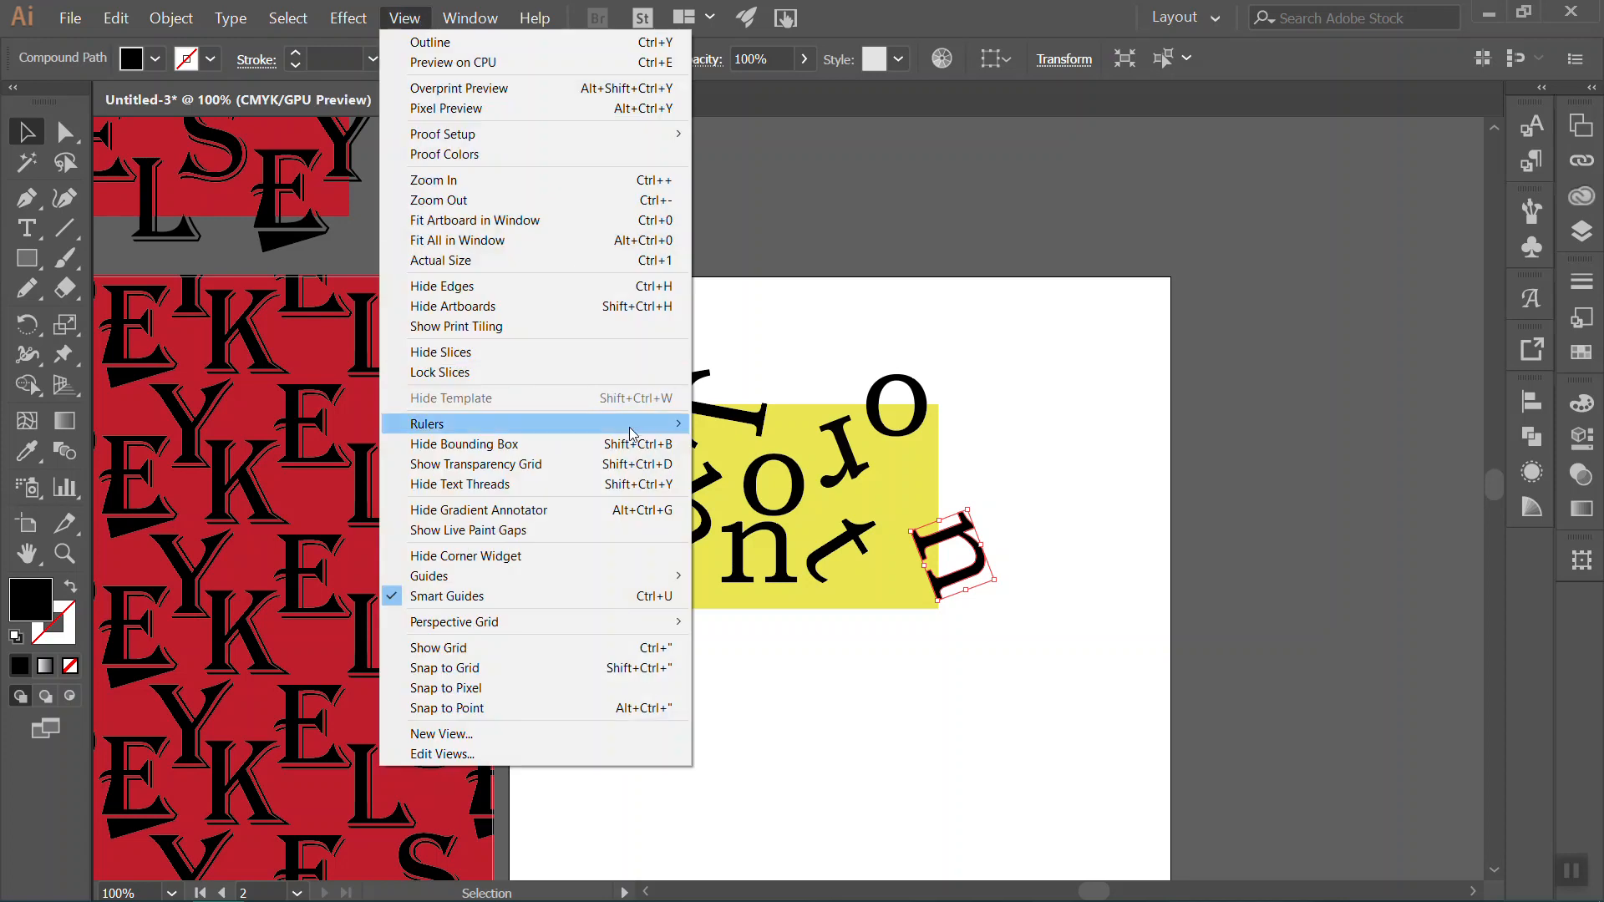
Show rulers and drag a horizontal guide across the middle of the yellow rectangle.
{"action": "mouse_move", "coordinate": [630, 428]}
{"action": "left_click", "coordinate": [802, 425]}
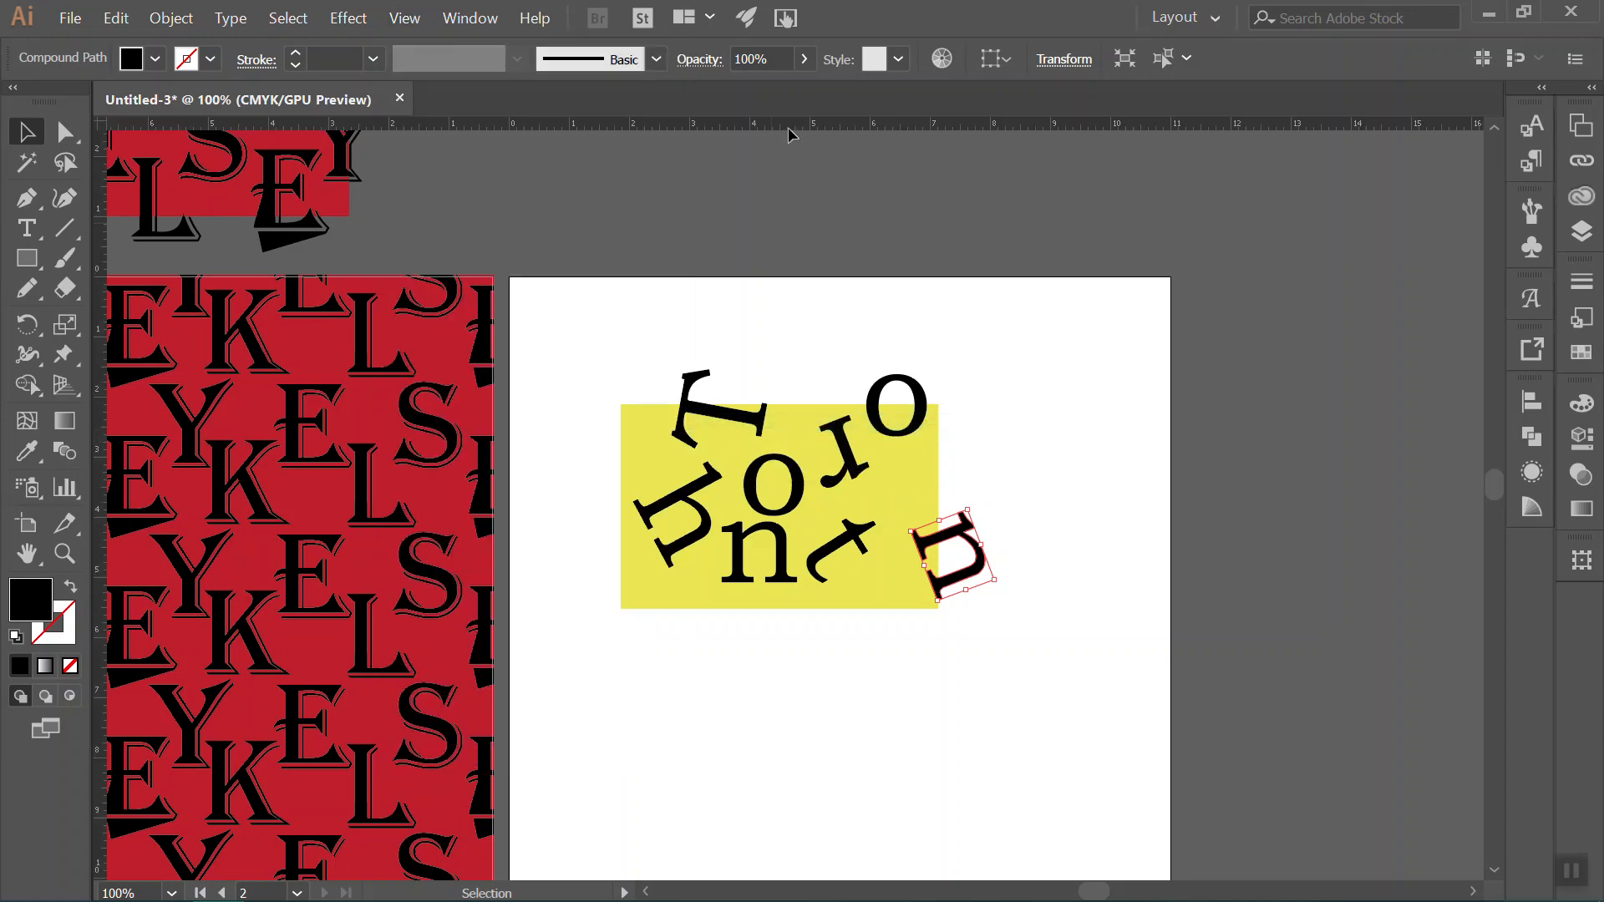
{"action": "left_click_drag", "start_coordinate": [782, 124], "coordinate": [815, 501]}
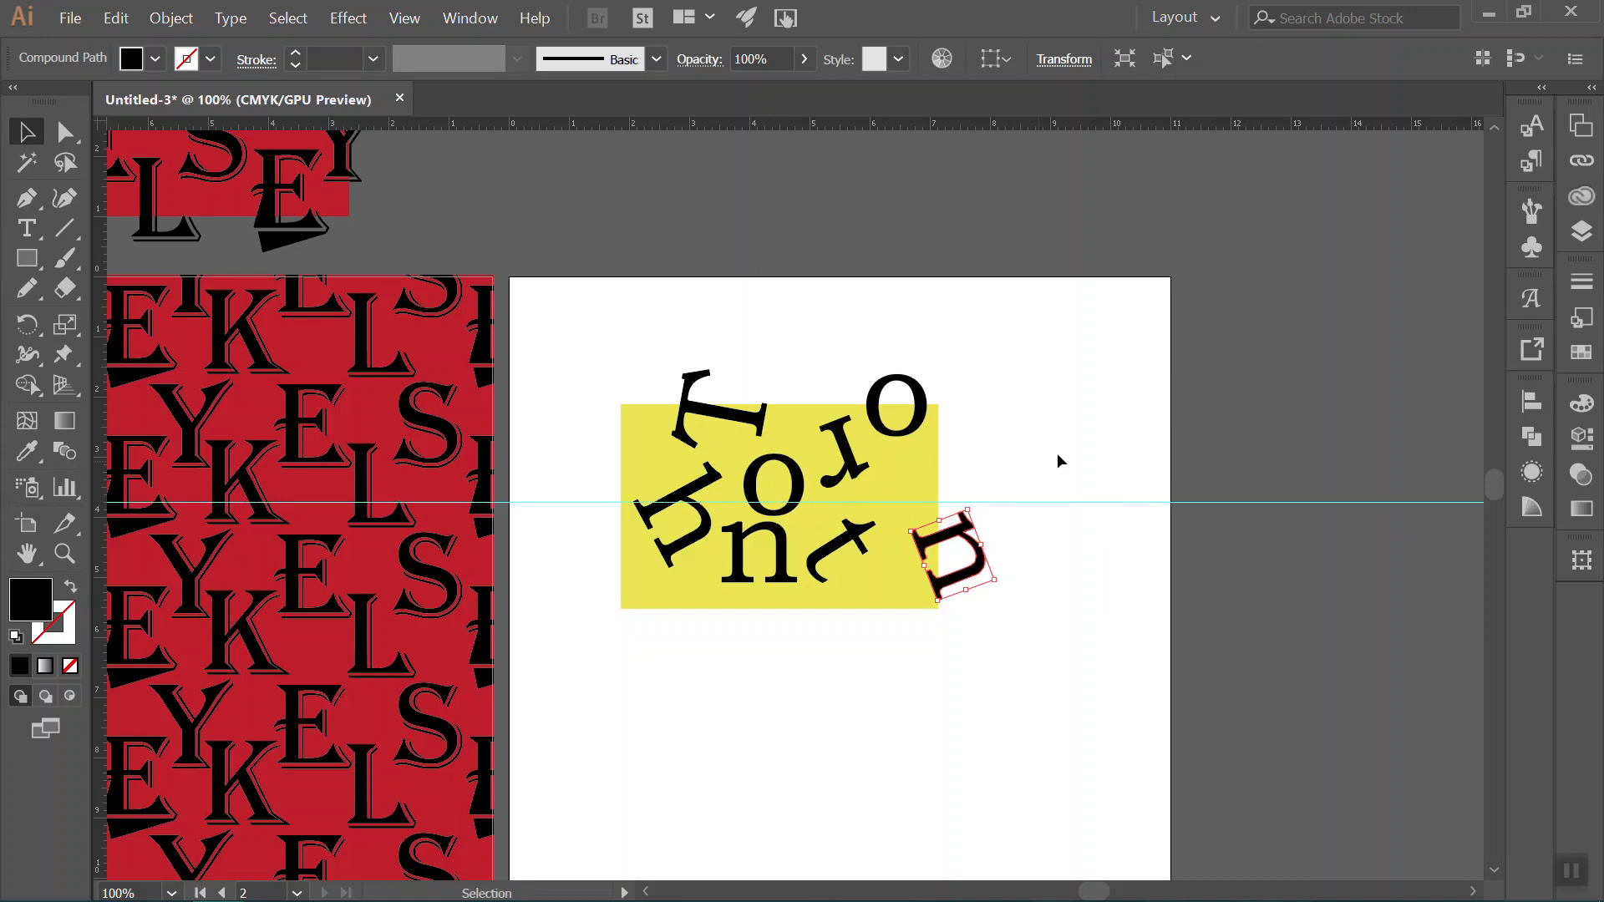
Fine-tune the rotated n's position on the rectangle's right edge.
{"action": "left_click_drag", "start_coordinate": [967, 540], "coordinate": [942, 539]}
{"action": "left_click", "coordinate": [987, 555]}
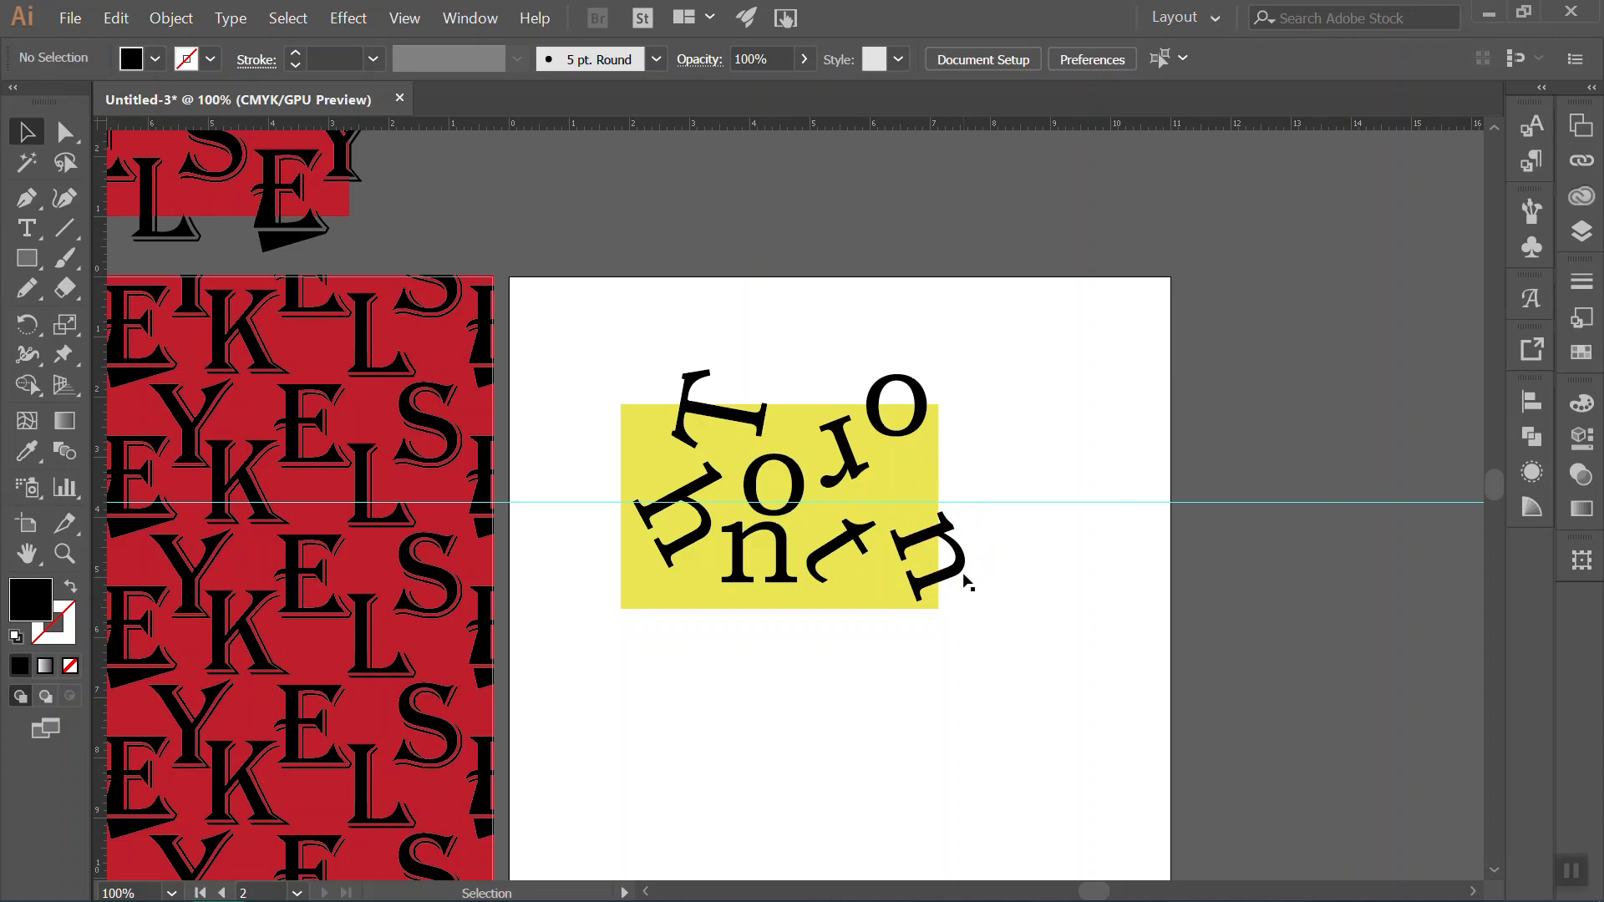
{"action": "left_click", "coordinate": [949, 566]}
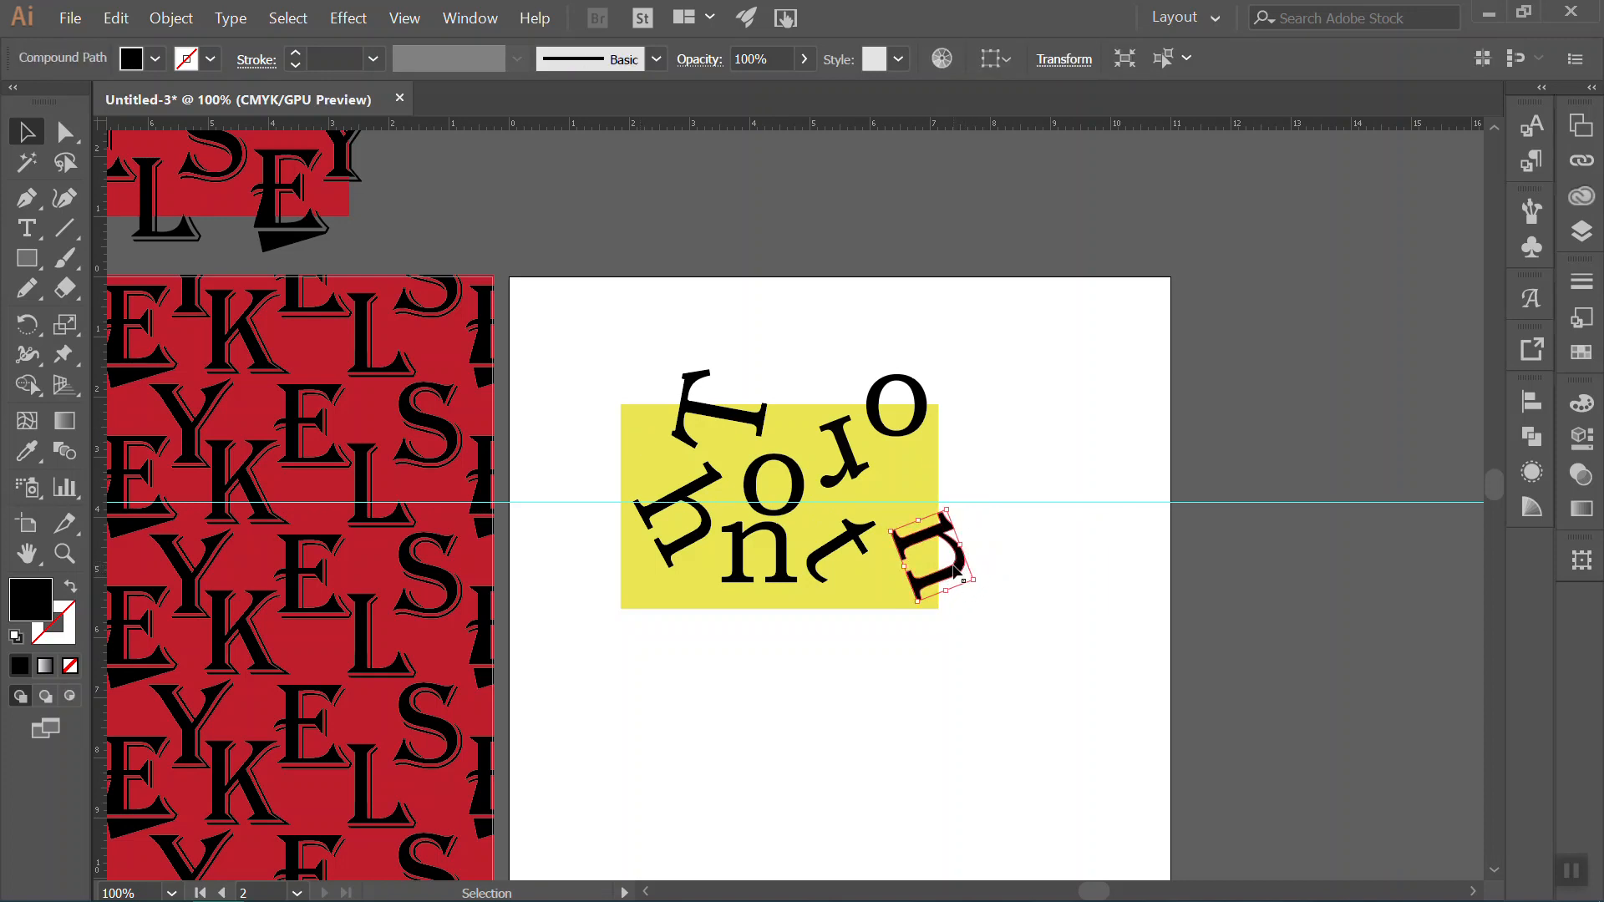
{"action": "mouse_move", "coordinate": [959, 548]}
{"action": "left_mouse_down"}
{"action": "mouse_move", "coordinate": [967, 514]}
{"action": "mouse_move", "coordinate": [967, 564]}
{"action": "mouse_move", "coordinate": [975, 522]}
{"action": "left_mouse_up"}
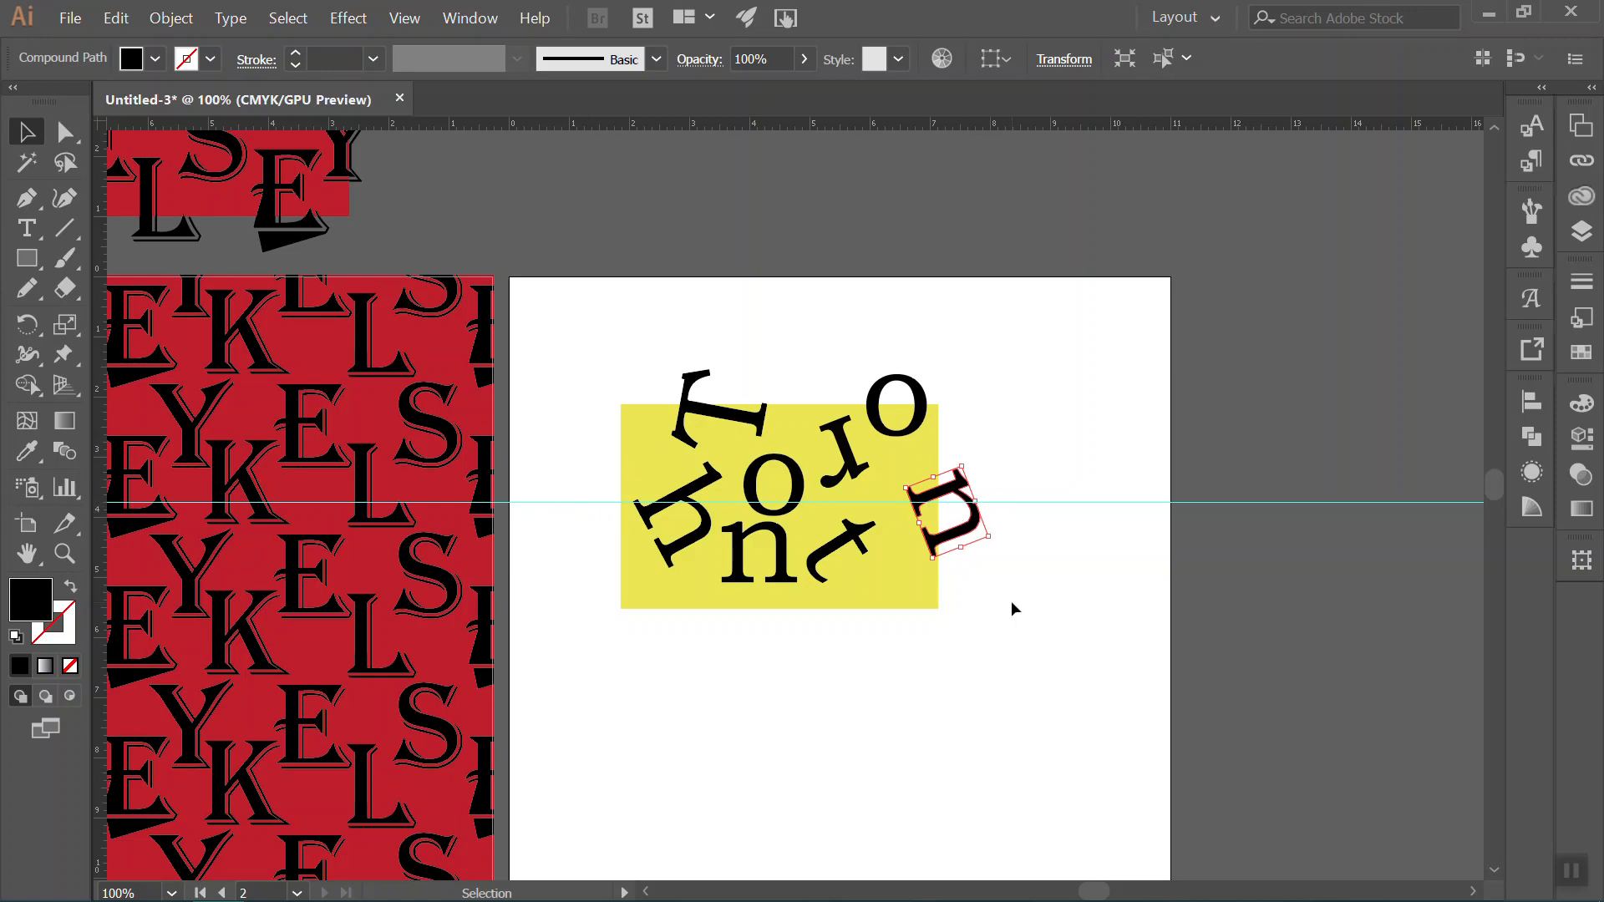
{"action": "left_click_drag", "start_coordinate": [968, 551], "coordinate": [960, 516]}
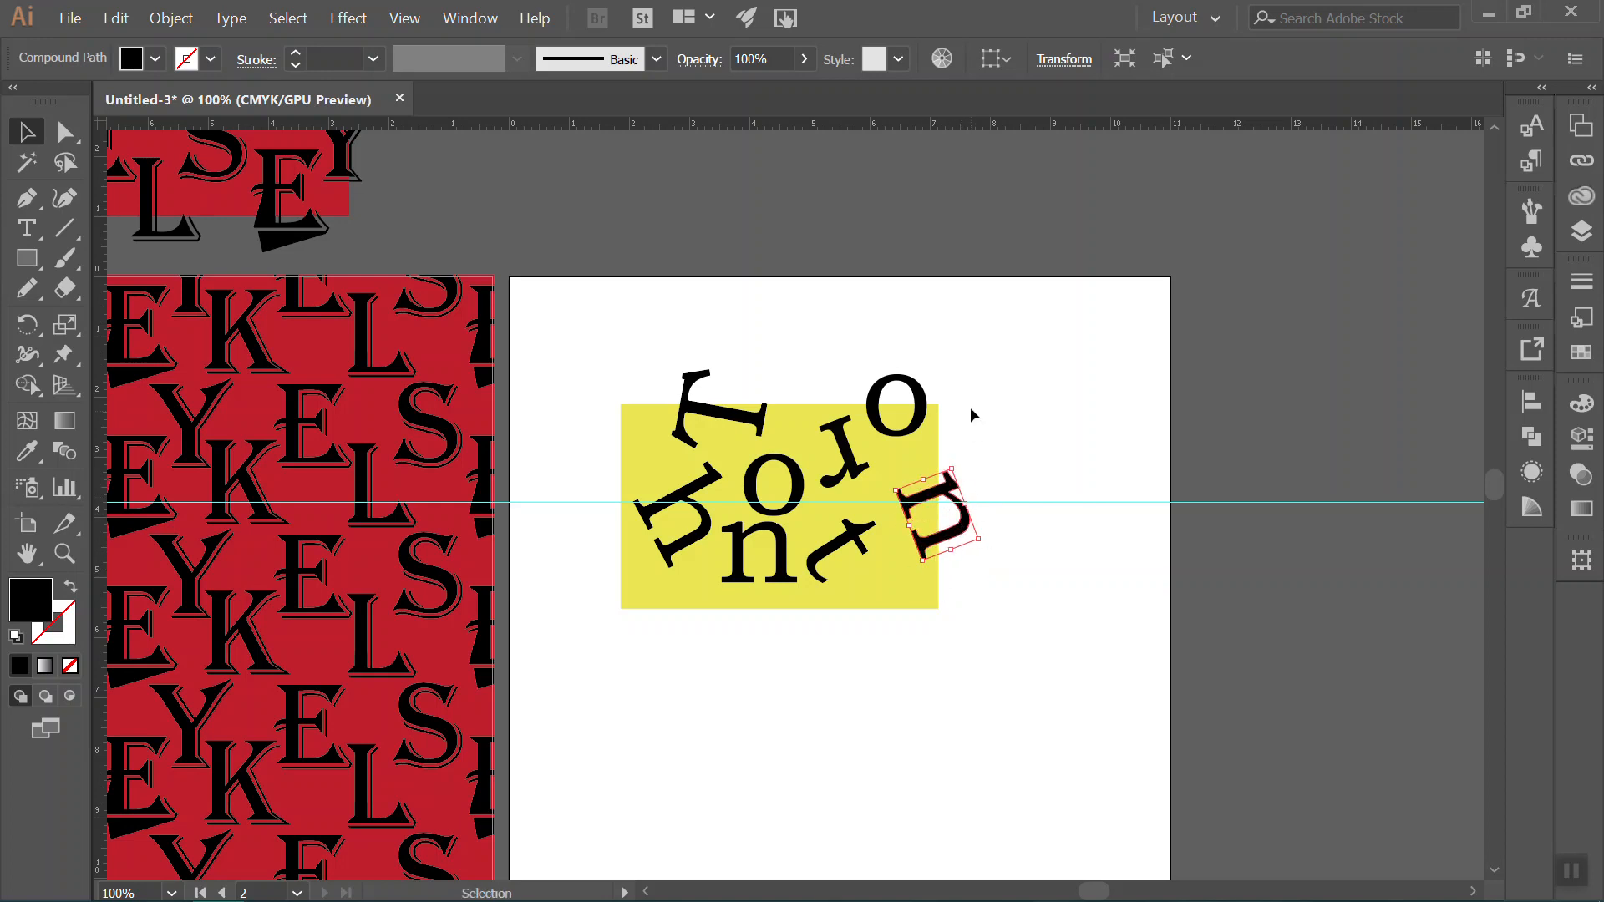
{"action": "left_click_drag", "start_coordinate": [963, 528], "coordinate": [960, 564]}
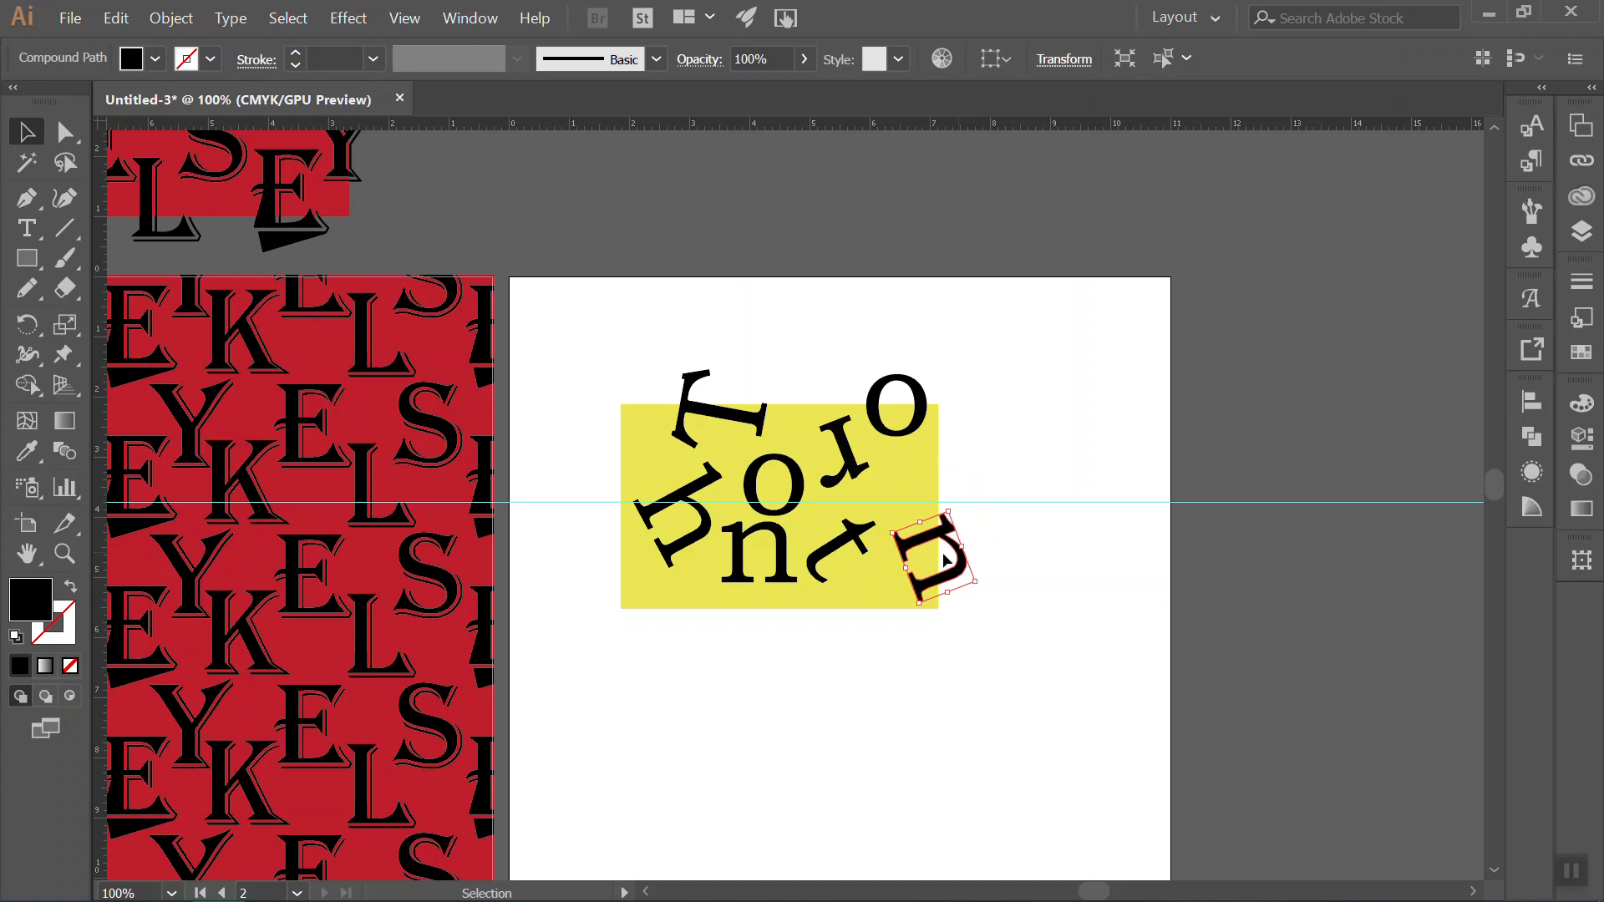
Shift the middle o, T, t and top o, placing the r right of the top o.
{"action": "left_click", "coordinate": [702, 542]}
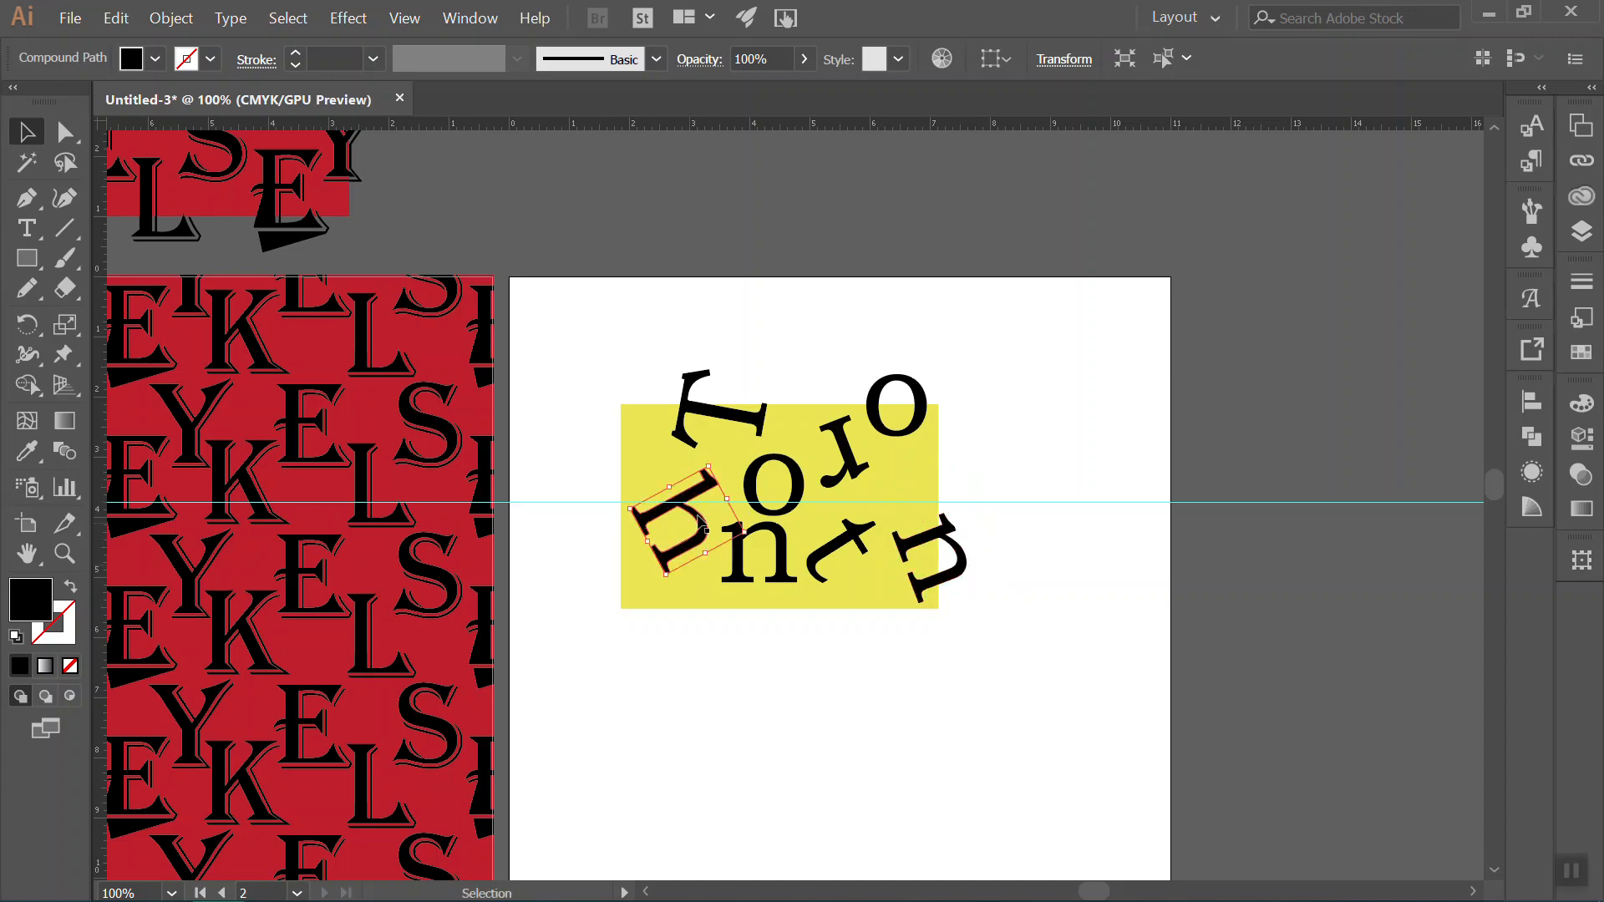
{"action": "left_click_drag", "start_coordinate": [751, 503], "coordinate": [742, 500]}
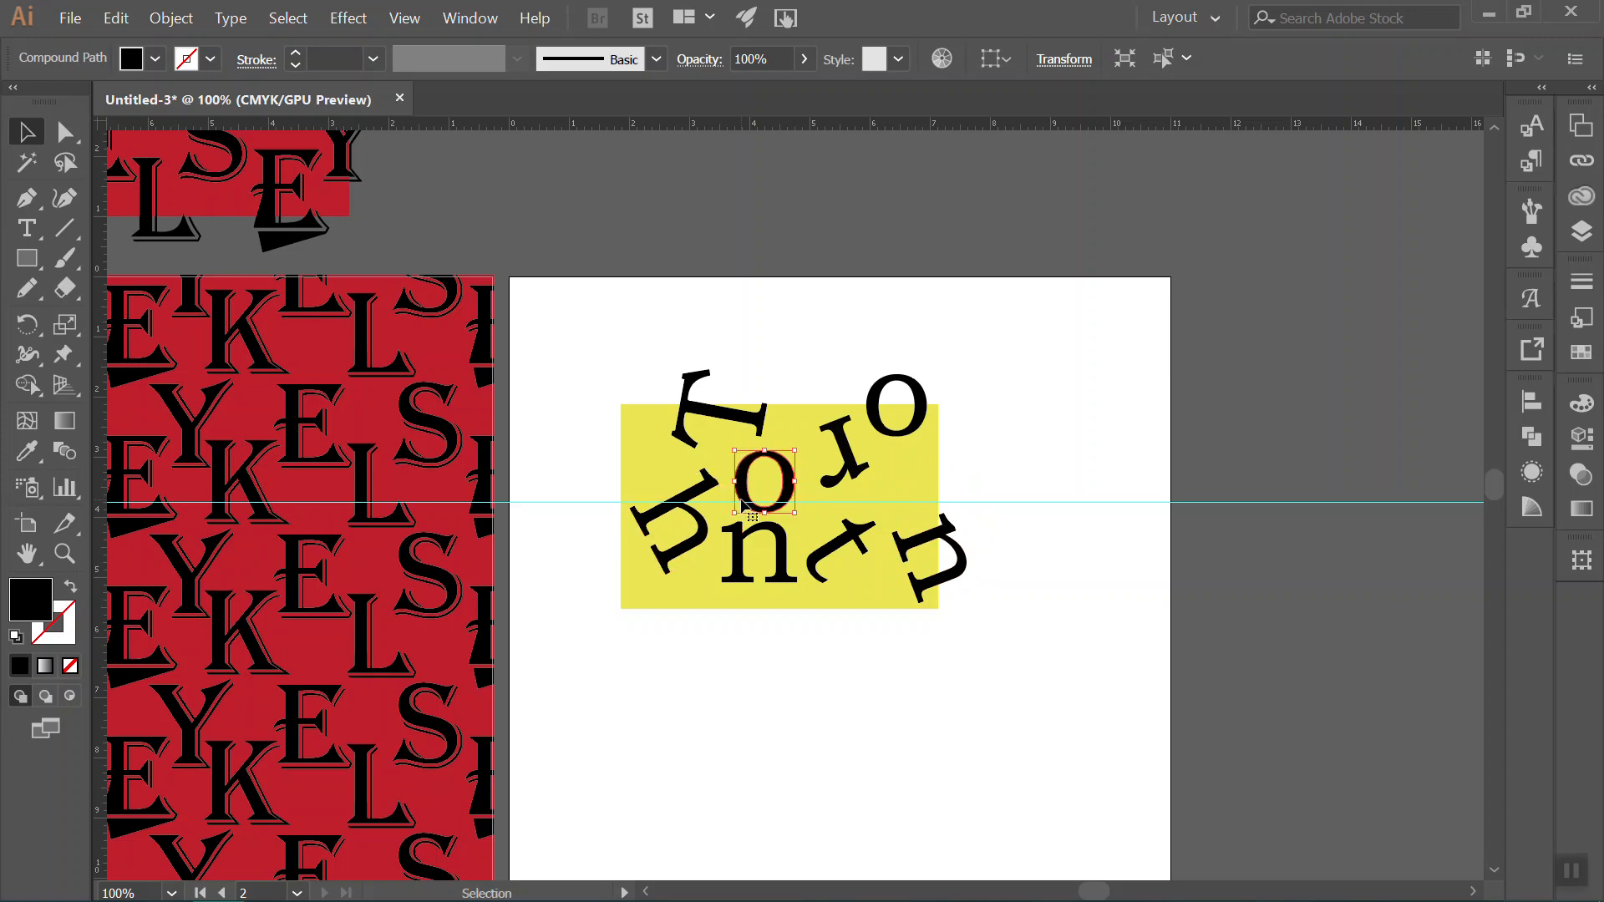
{"action": "mouse_move", "coordinate": [725, 416]}
{"action": "left_mouse_down"}
{"action": "mouse_move", "coordinate": [694, 431]}
{"action": "mouse_move", "coordinate": [711, 426]}
{"action": "left_mouse_up"}
{"action": "left_click_drag", "start_coordinate": [847, 462], "coordinate": [837, 459]}
{"action": "left_click_drag", "start_coordinate": [847, 543], "coordinate": [845, 539]}
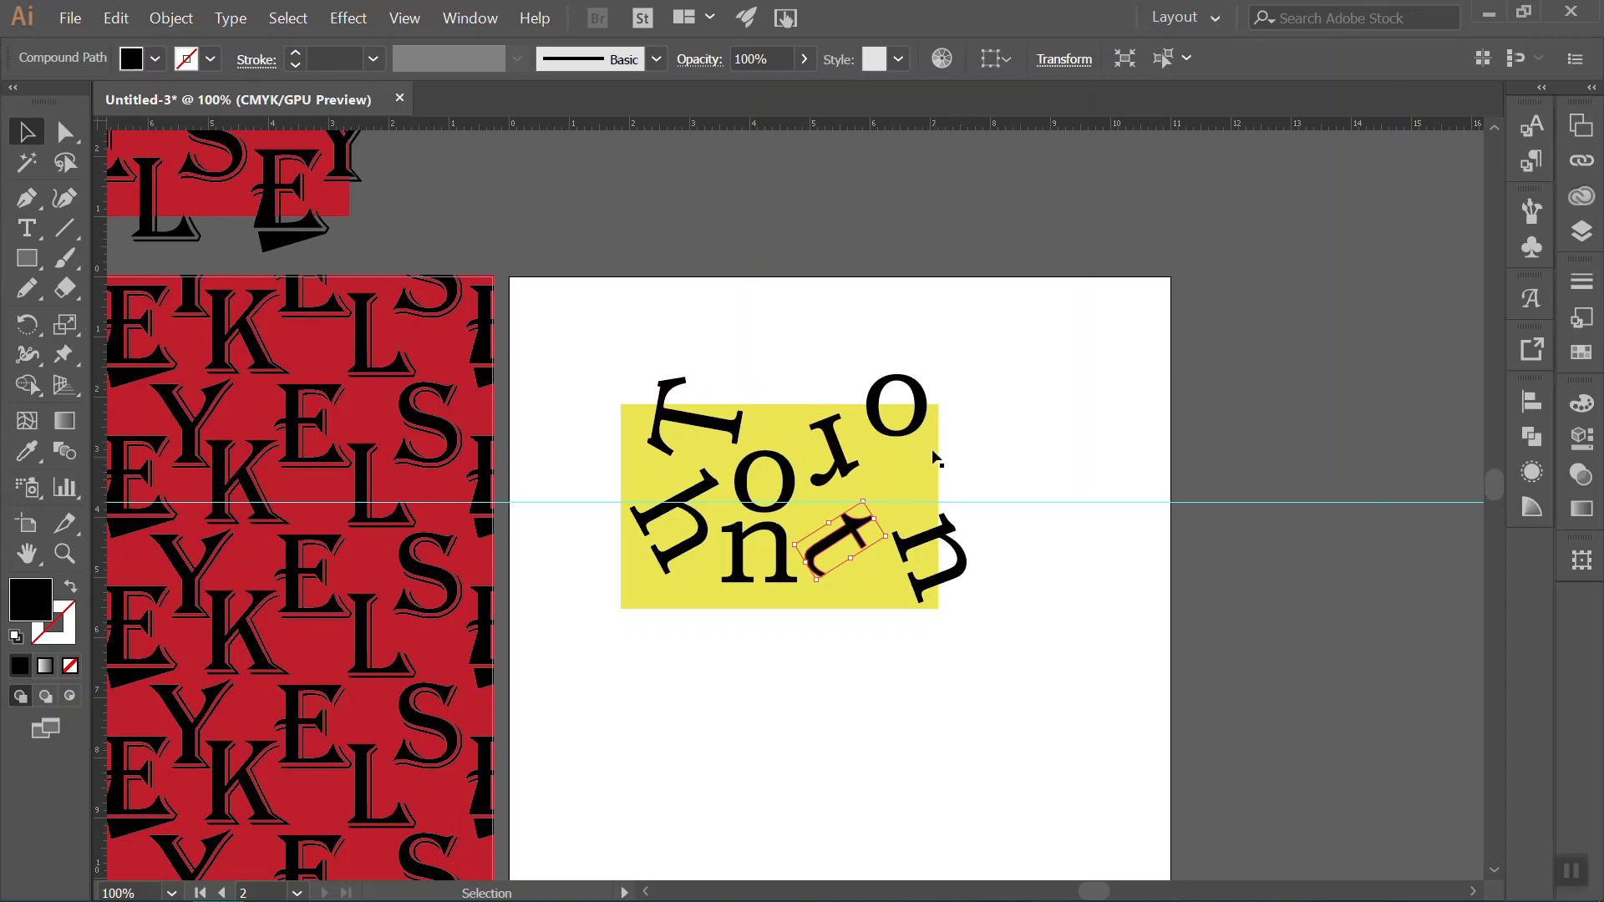
{"action": "left_click_drag", "start_coordinate": [929, 409], "coordinate": [919, 401]}
{"action": "left_click_drag", "start_coordinate": [922, 481], "coordinate": [909, 446]}
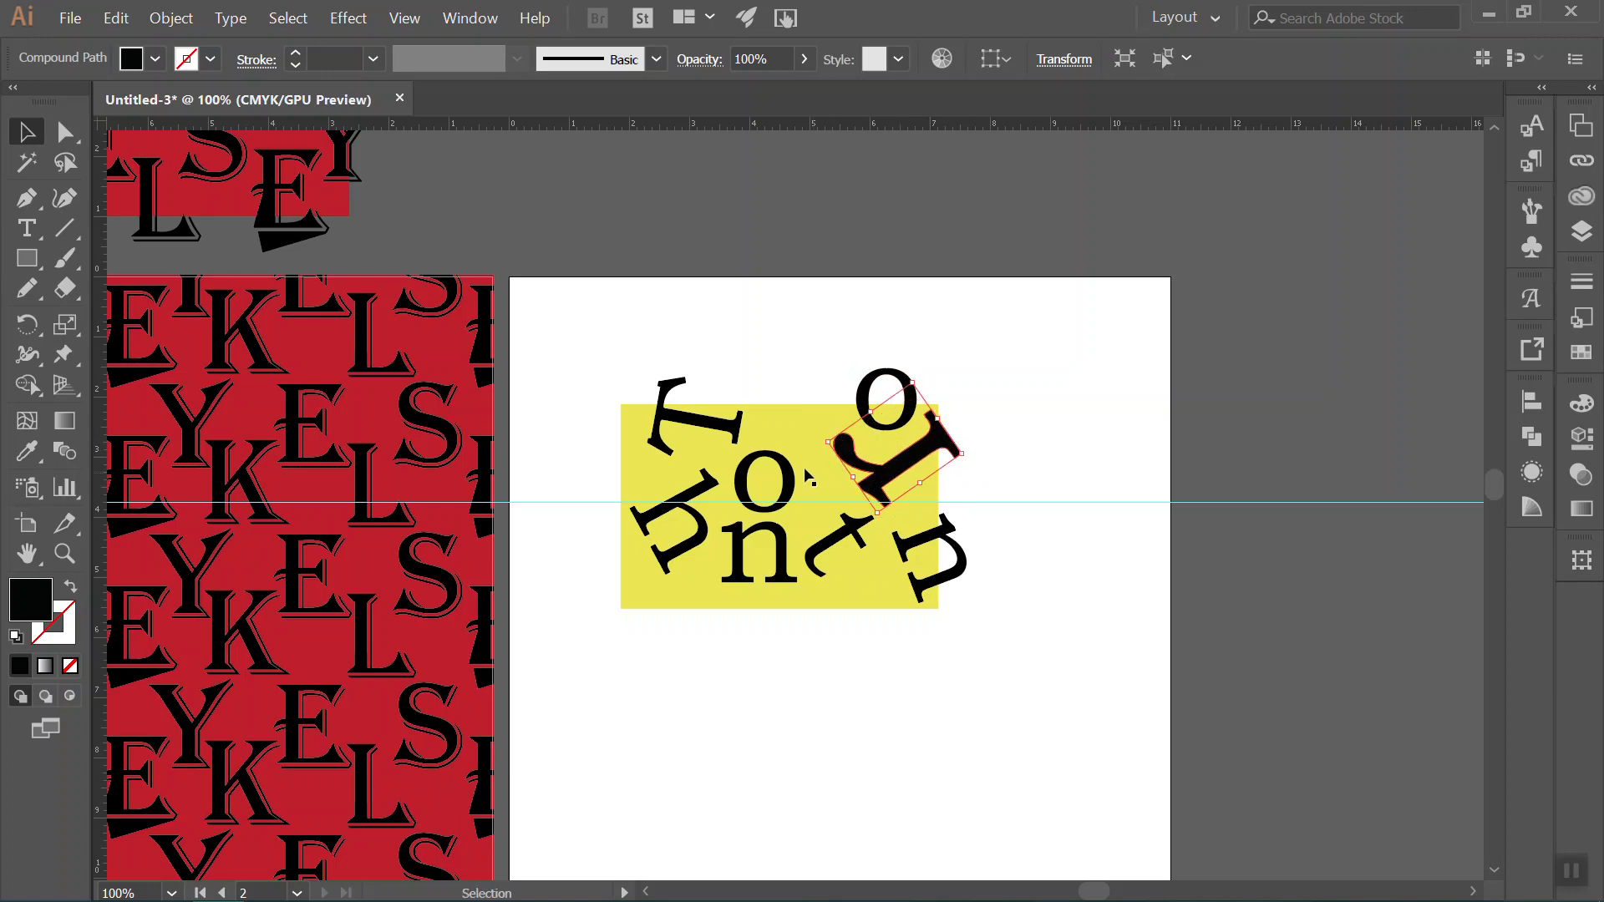
Scale up the central o and the rotated T, then select the o and T together.
{"action": "left_click", "coordinate": [778, 457]}
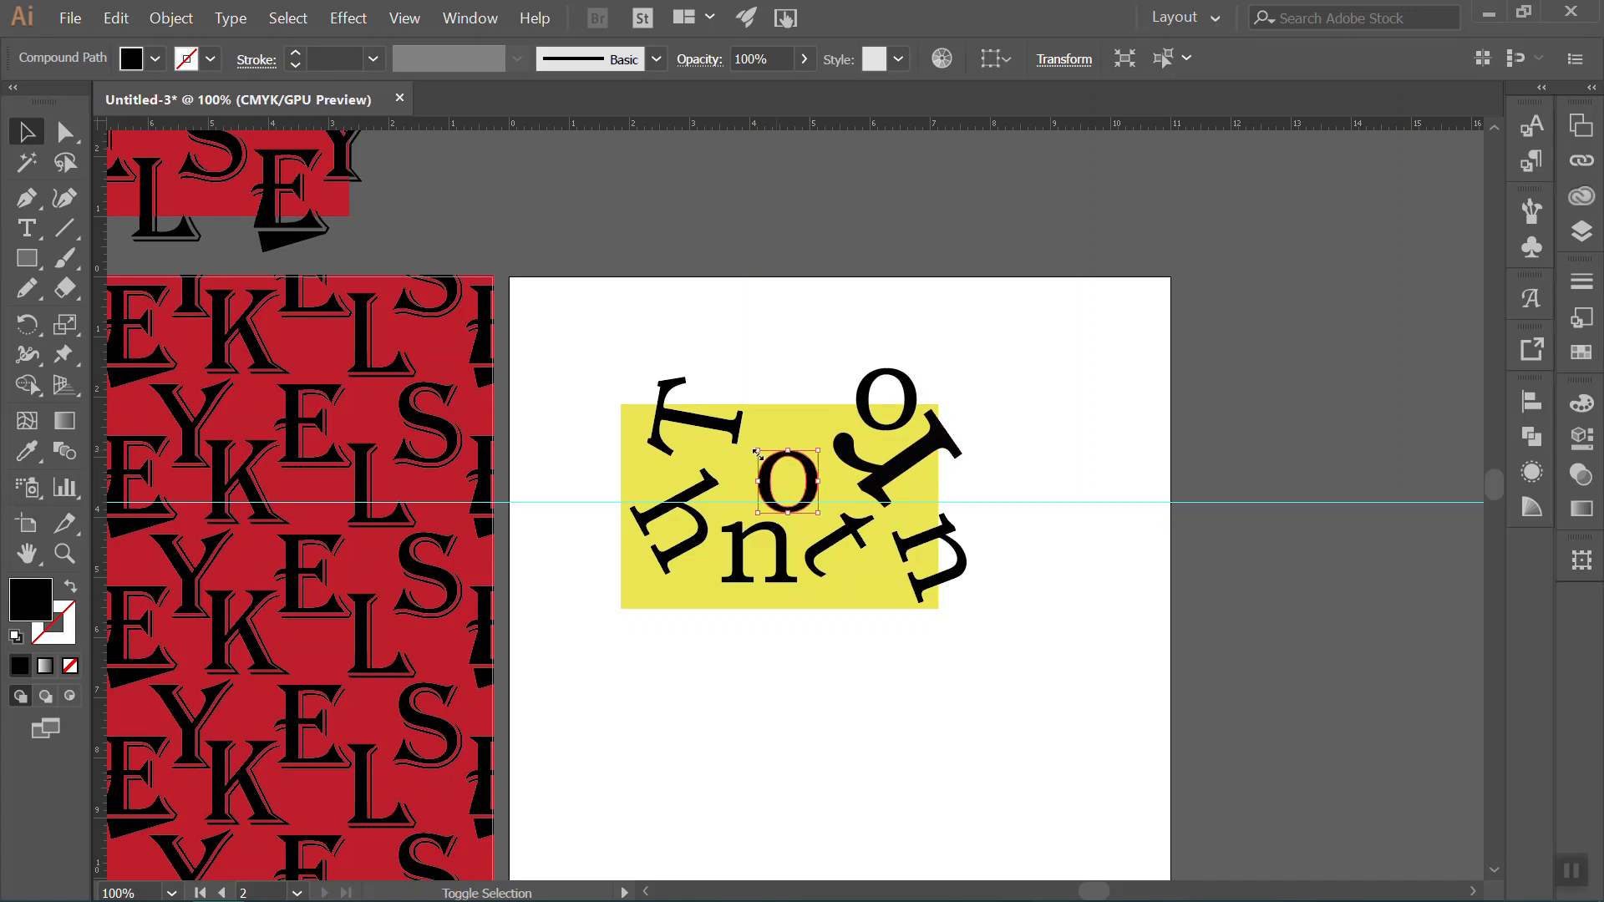
{"action": "left_click_drag", "start_coordinate": [757, 451], "coordinate": [749, 441]}
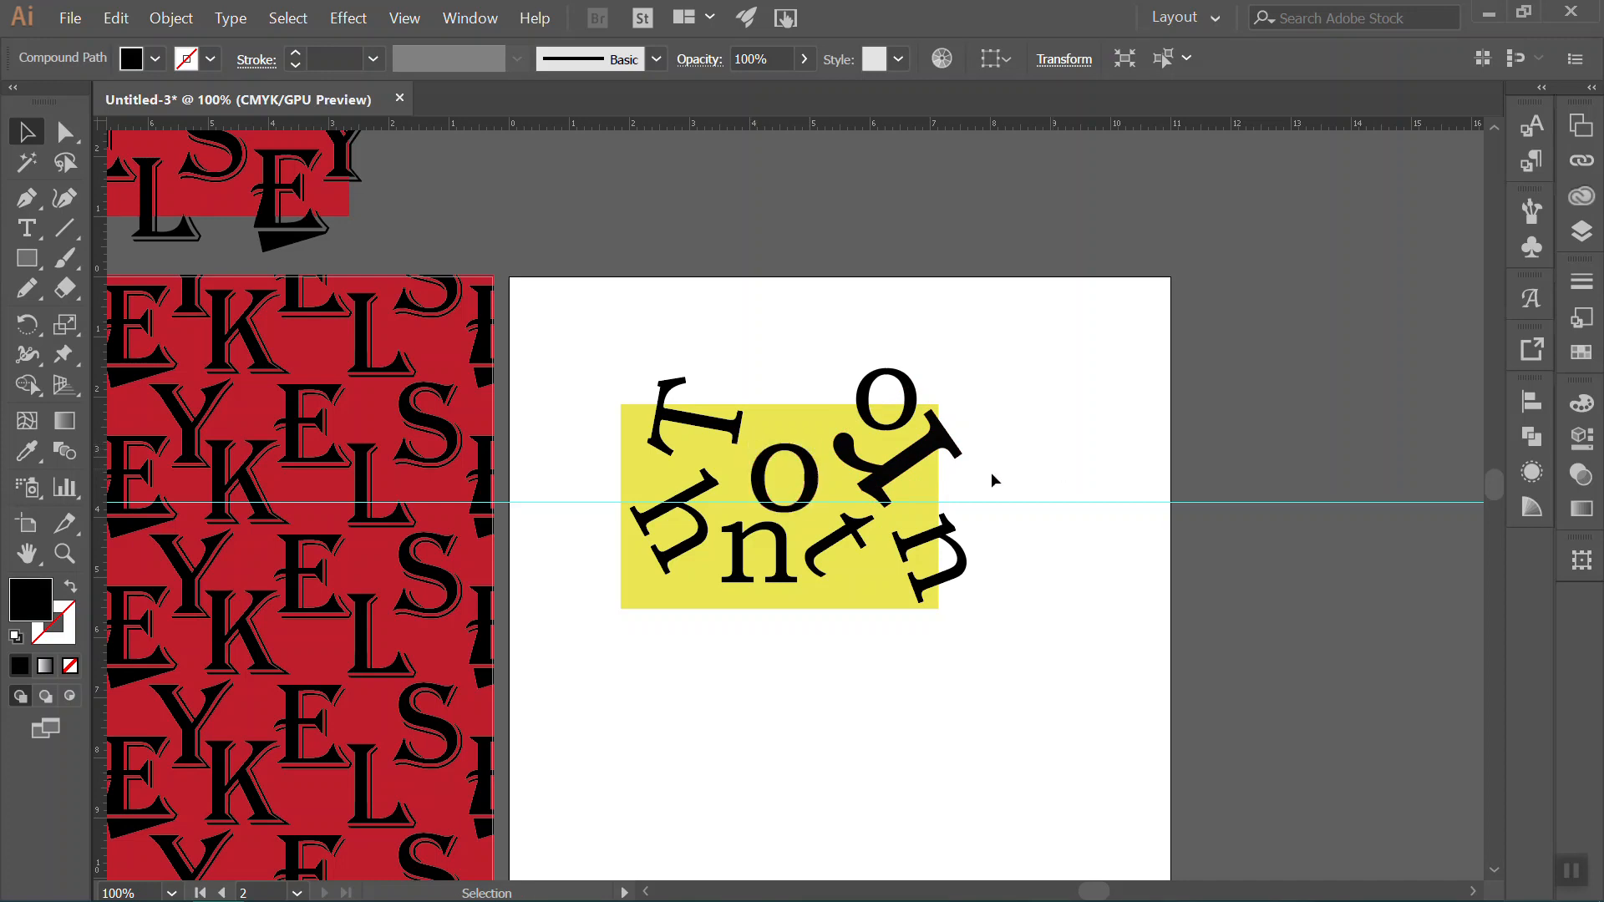
{"action": "left_click", "coordinate": [1017, 476]}
{"action": "left_click", "coordinate": [814, 481]}
{"action": "left_click", "coordinate": [1064, 544]}
{"action": "left_click", "coordinate": [735, 451]}
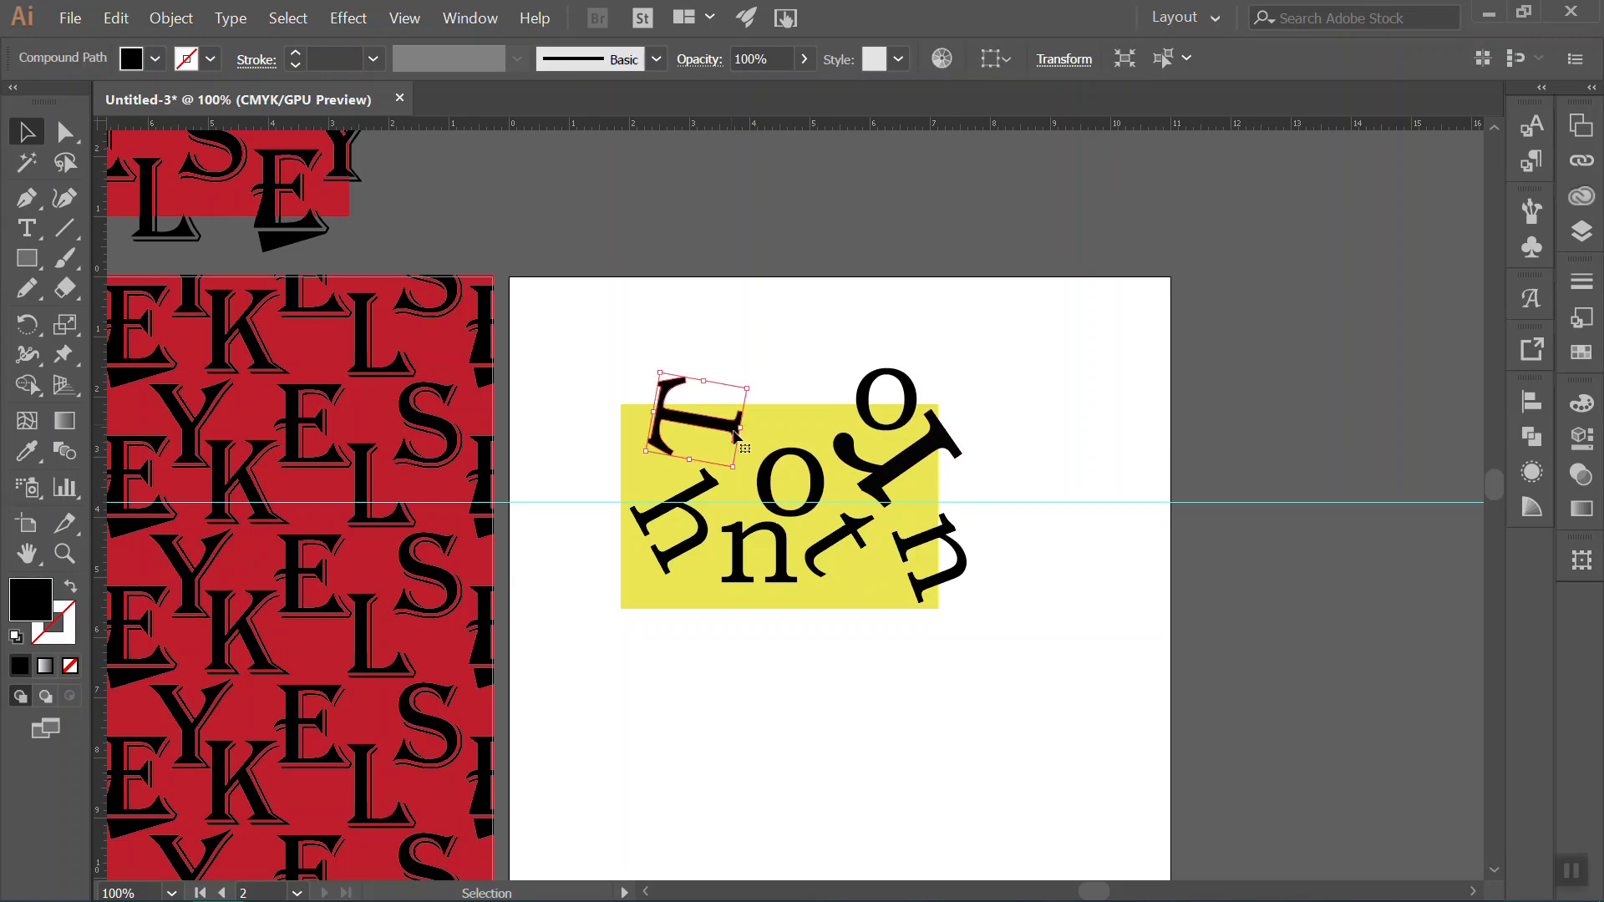
{"action": "left_click_drag", "start_coordinate": [734, 464], "coordinate": [746, 482]}
{"action": "left_click", "coordinate": [1035, 585]}
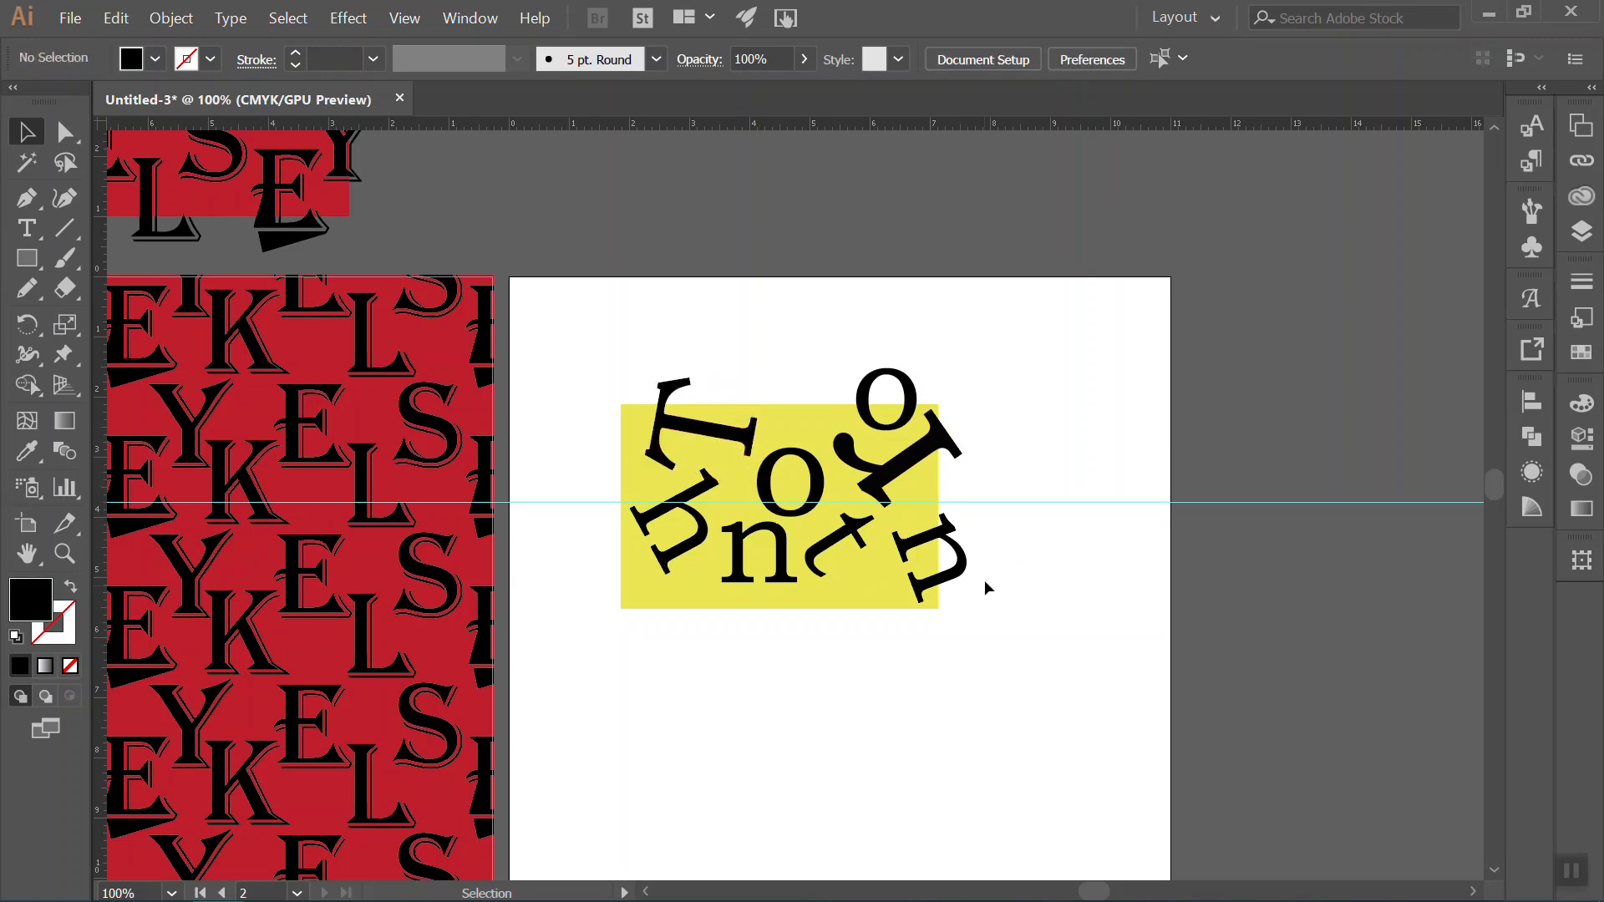
{"action": "left_click", "coordinate": [960, 574]}
{"action": "left_click", "coordinate": [906, 405]}
{"action": "left_click", "coordinate": [754, 429], "text": "shift"}
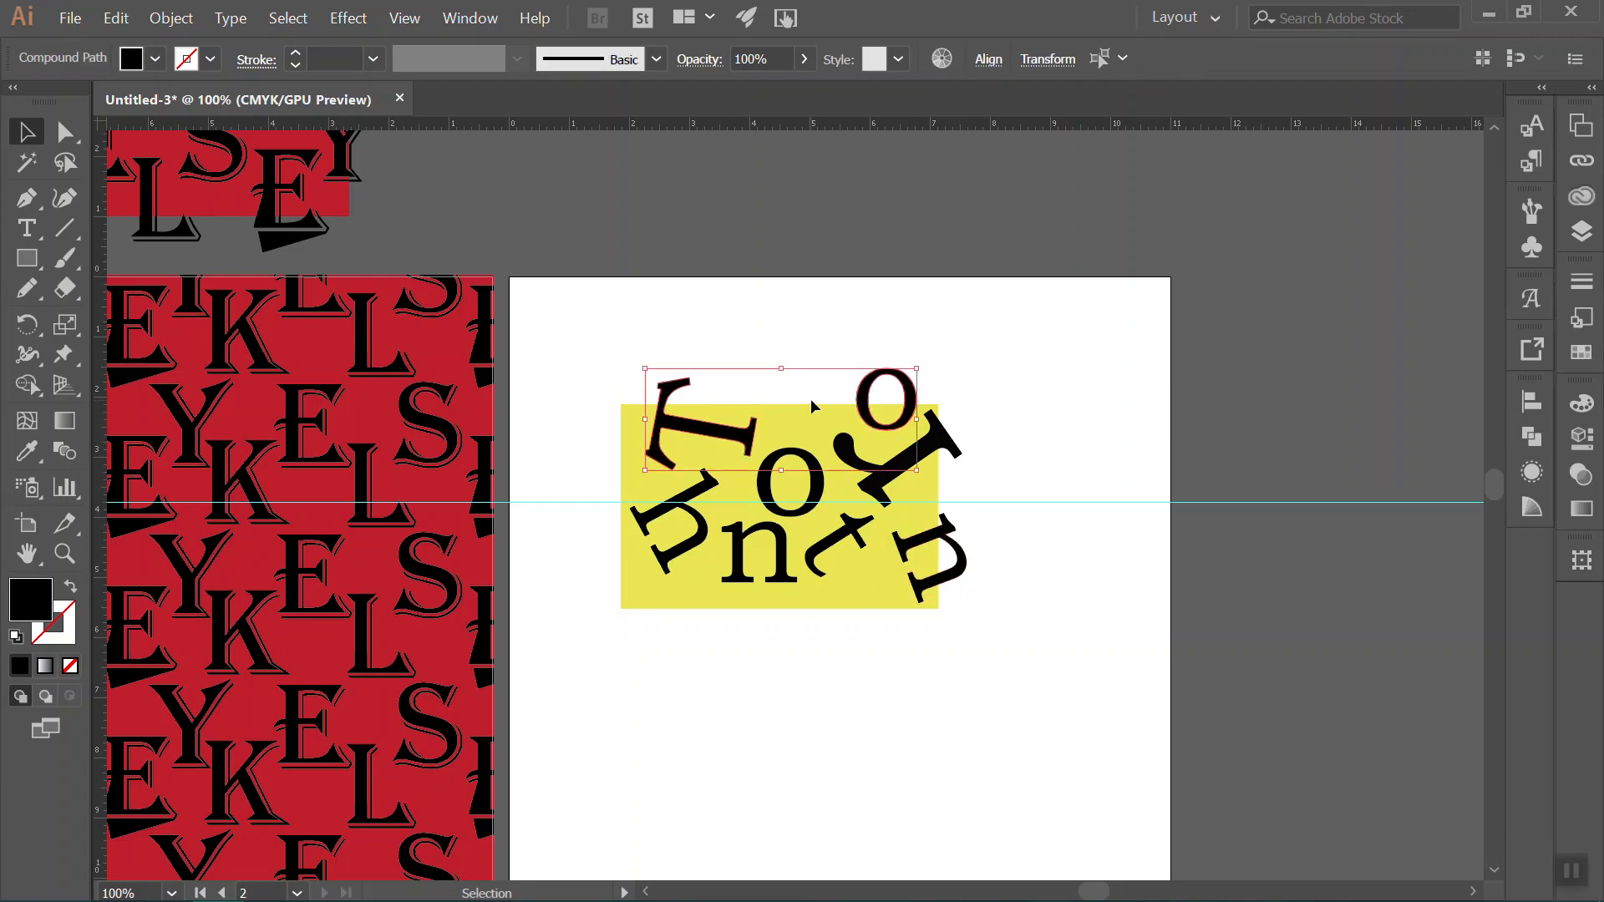
Resize the yellow rectangle to 5.2 in wide by 3.3 in tall.
{"action": "left_click", "coordinate": [833, 576]}
{"action": "left_click", "coordinate": [1040, 60]}
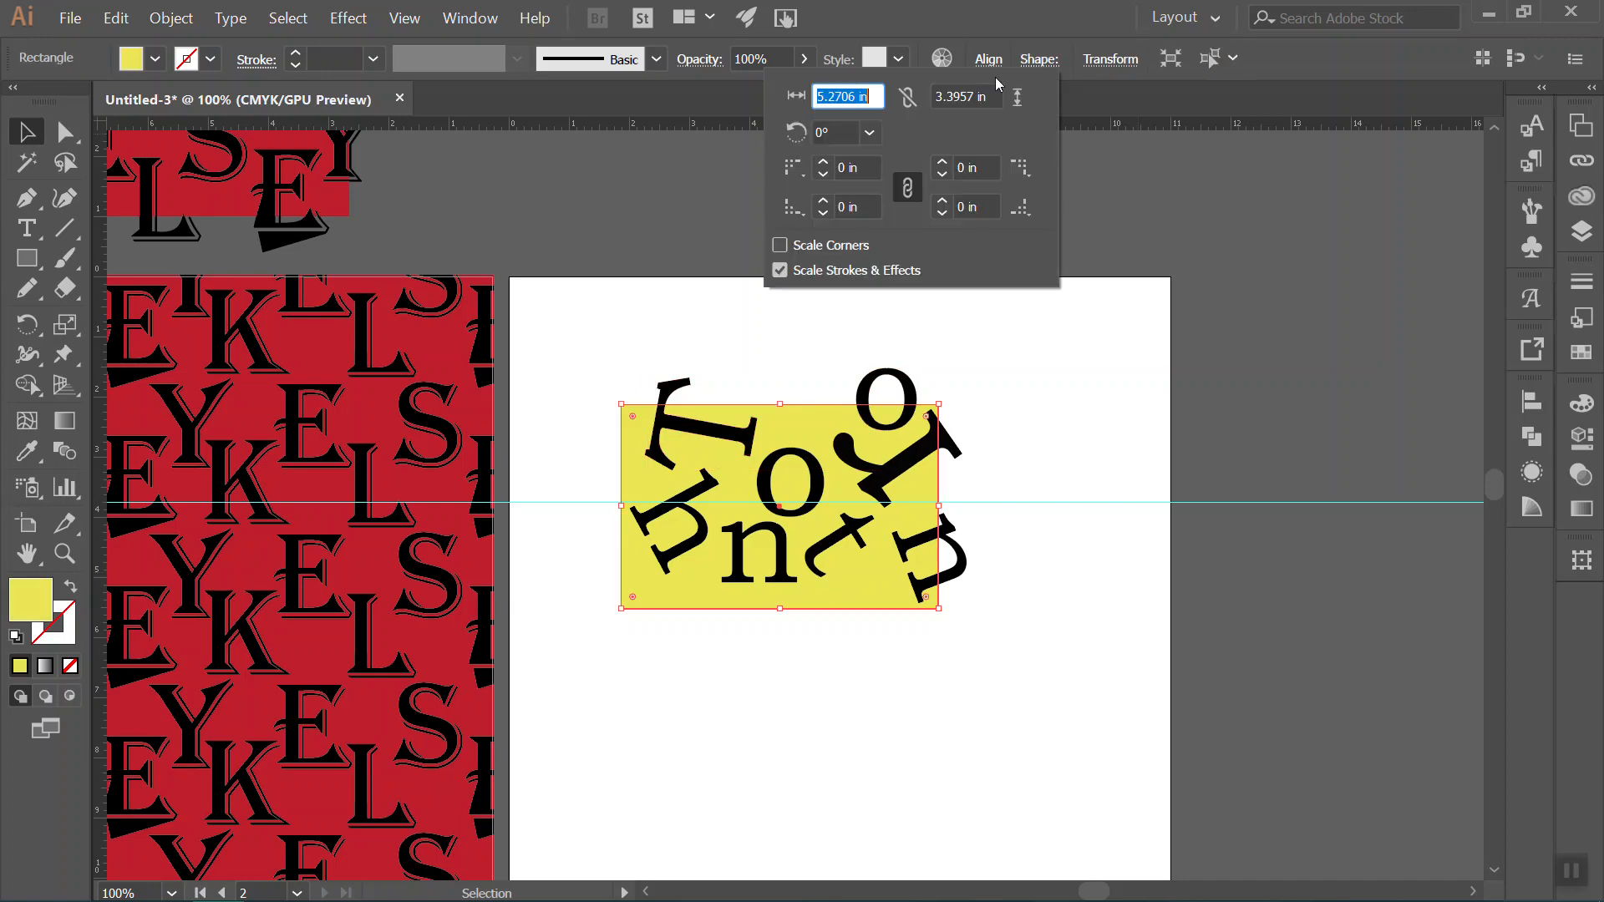
{"action": "left_click", "coordinate": [856, 96]}
{"action": "key", "text": "BackSpace"}
{"action": "key", "text": "BackSpace"}
{"action": "key", "text": "BackSpace"}
{"action": "key", "text": "Tab"}
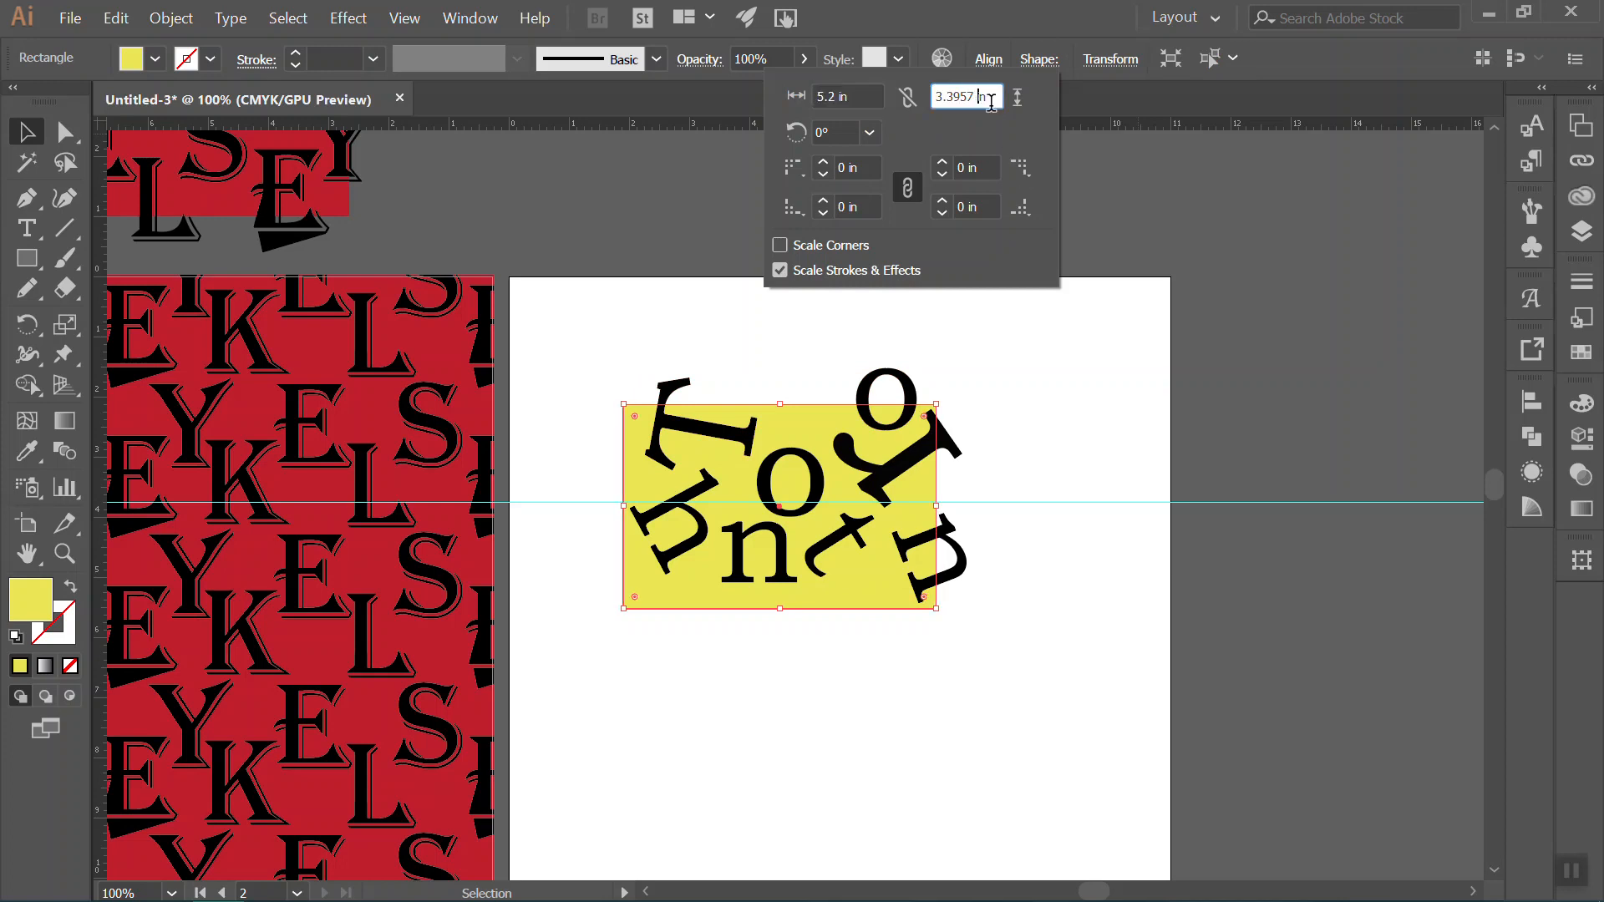
{"action": "key", "text": "BackSpace"}
{"action": "key", "text": "BackSpace"}
{"action": "key", "text": "BackSpace"}
{"action": "key", "text": "Return"}
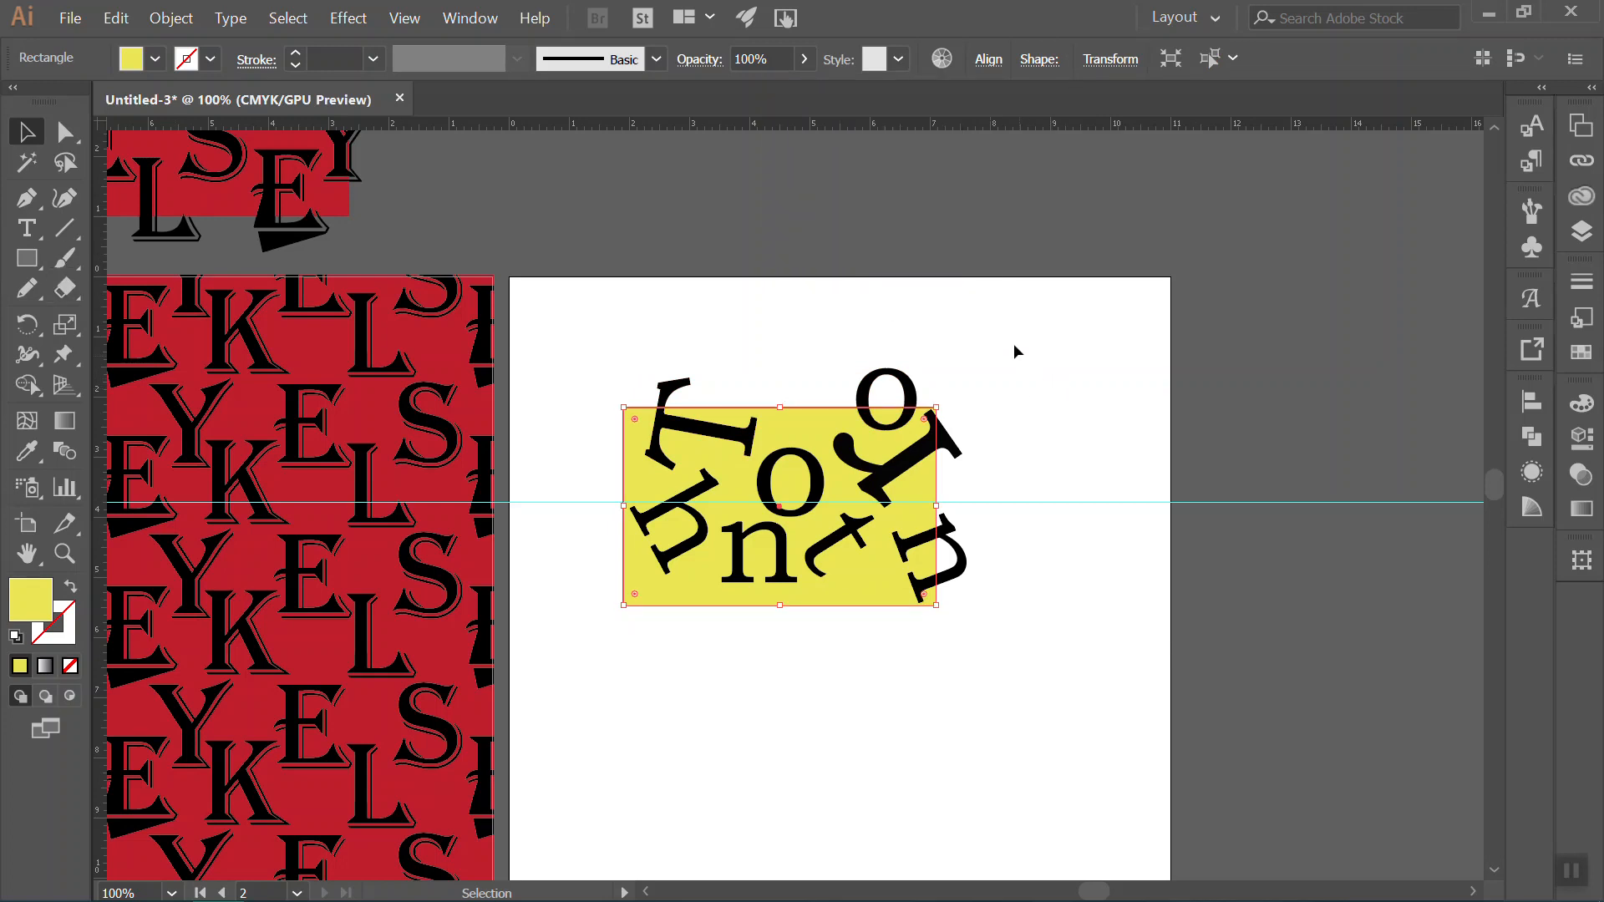
Handwrite the notes 5.2 and 3.3 beside the rectangle with the Paintbrush.
{"action": "left_click", "coordinate": [64, 258]}
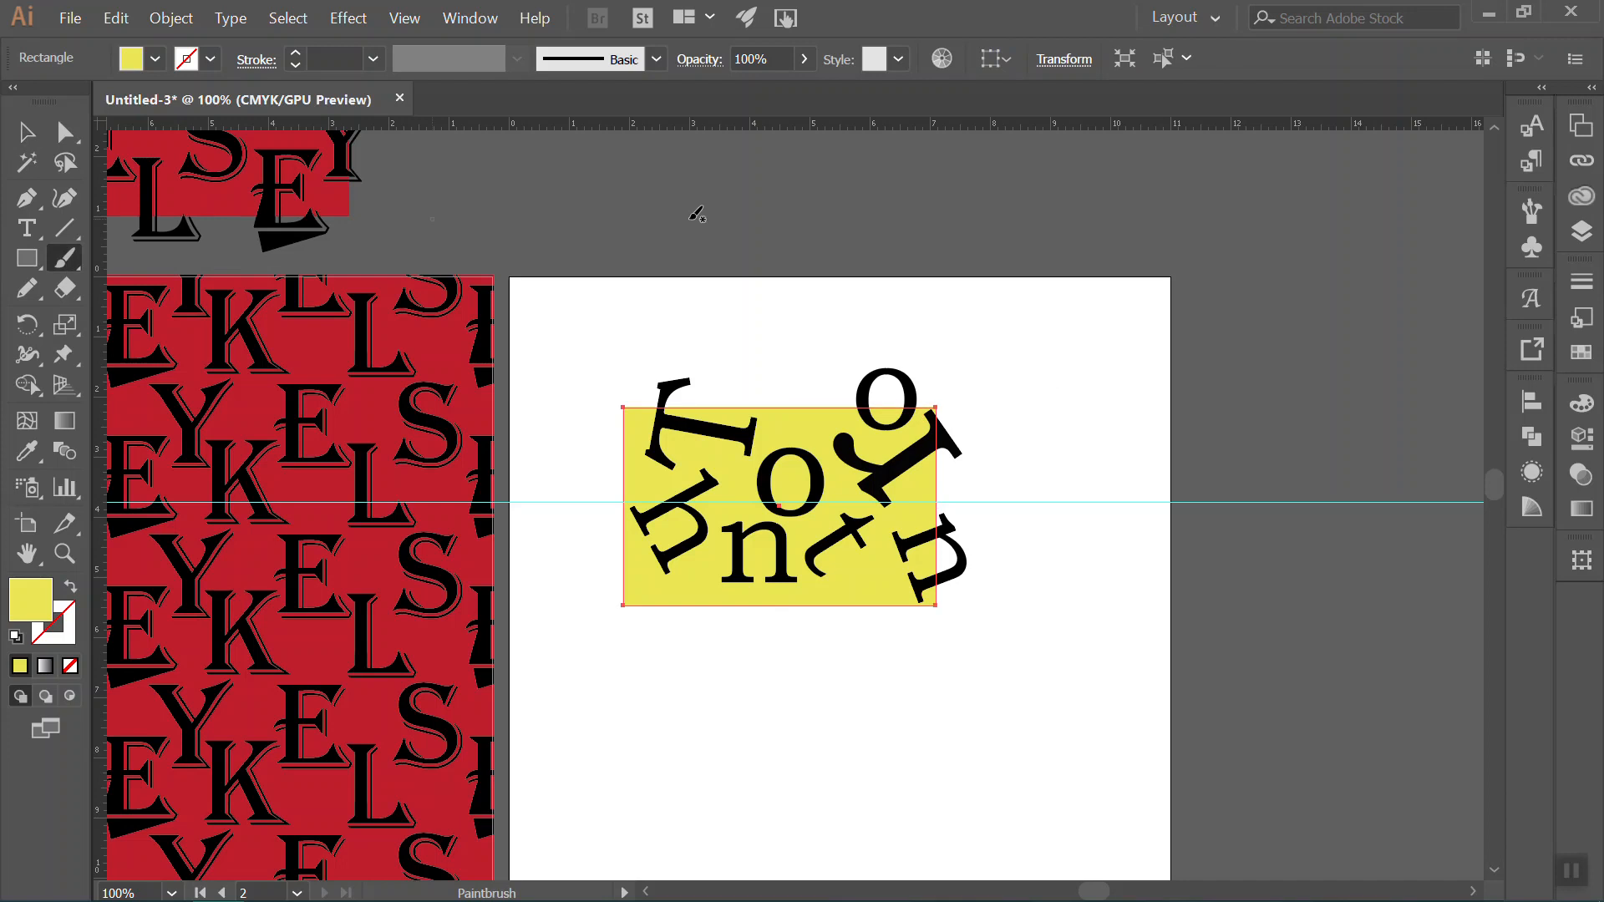
{"action": "left_click_drag", "start_coordinate": [1051, 341], "coordinate": [1021, 385]}
{"action": "left_click", "coordinate": [1074, 365]}
{"action": "left_click_drag", "start_coordinate": [1096, 332], "coordinate": [1127, 360]}
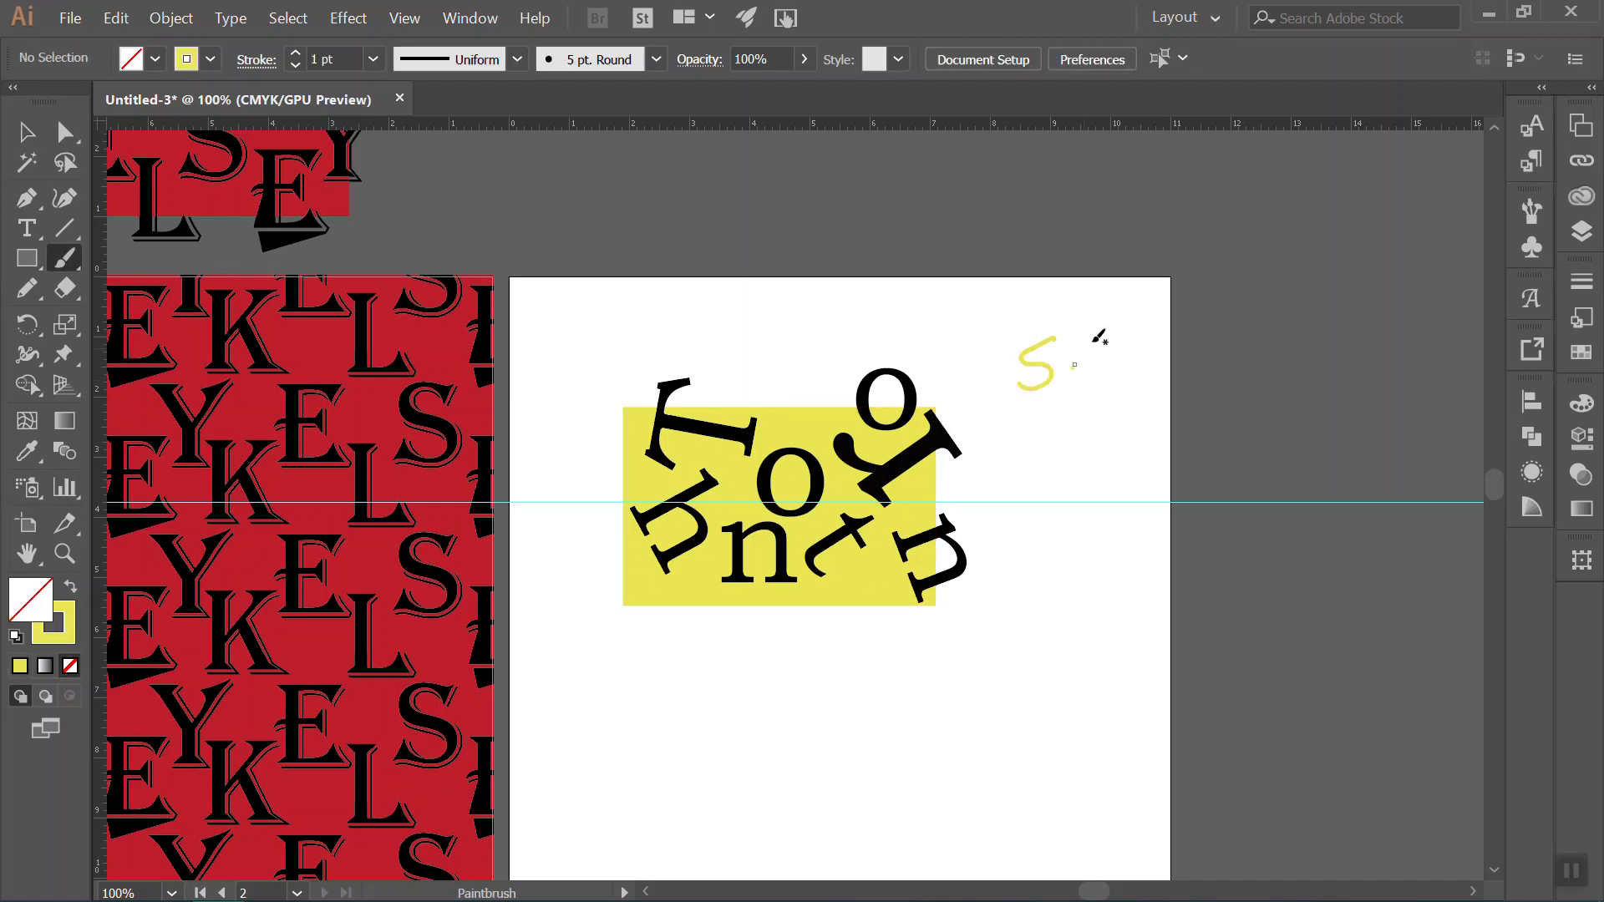
{"action": "left_click_drag", "start_coordinate": [1029, 418], "coordinate": [1036, 452]}
{"action": "left_click", "coordinate": [1080, 436]}
{"action": "mouse_move", "coordinate": [1104, 394]}
{"action": "left_mouse_down"}
{"action": "mouse_move", "coordinate": [1128, 430]}
{"action": "mouse_move", "coordinate": [1115, 448]}
{"action": "left_mouse_up"}
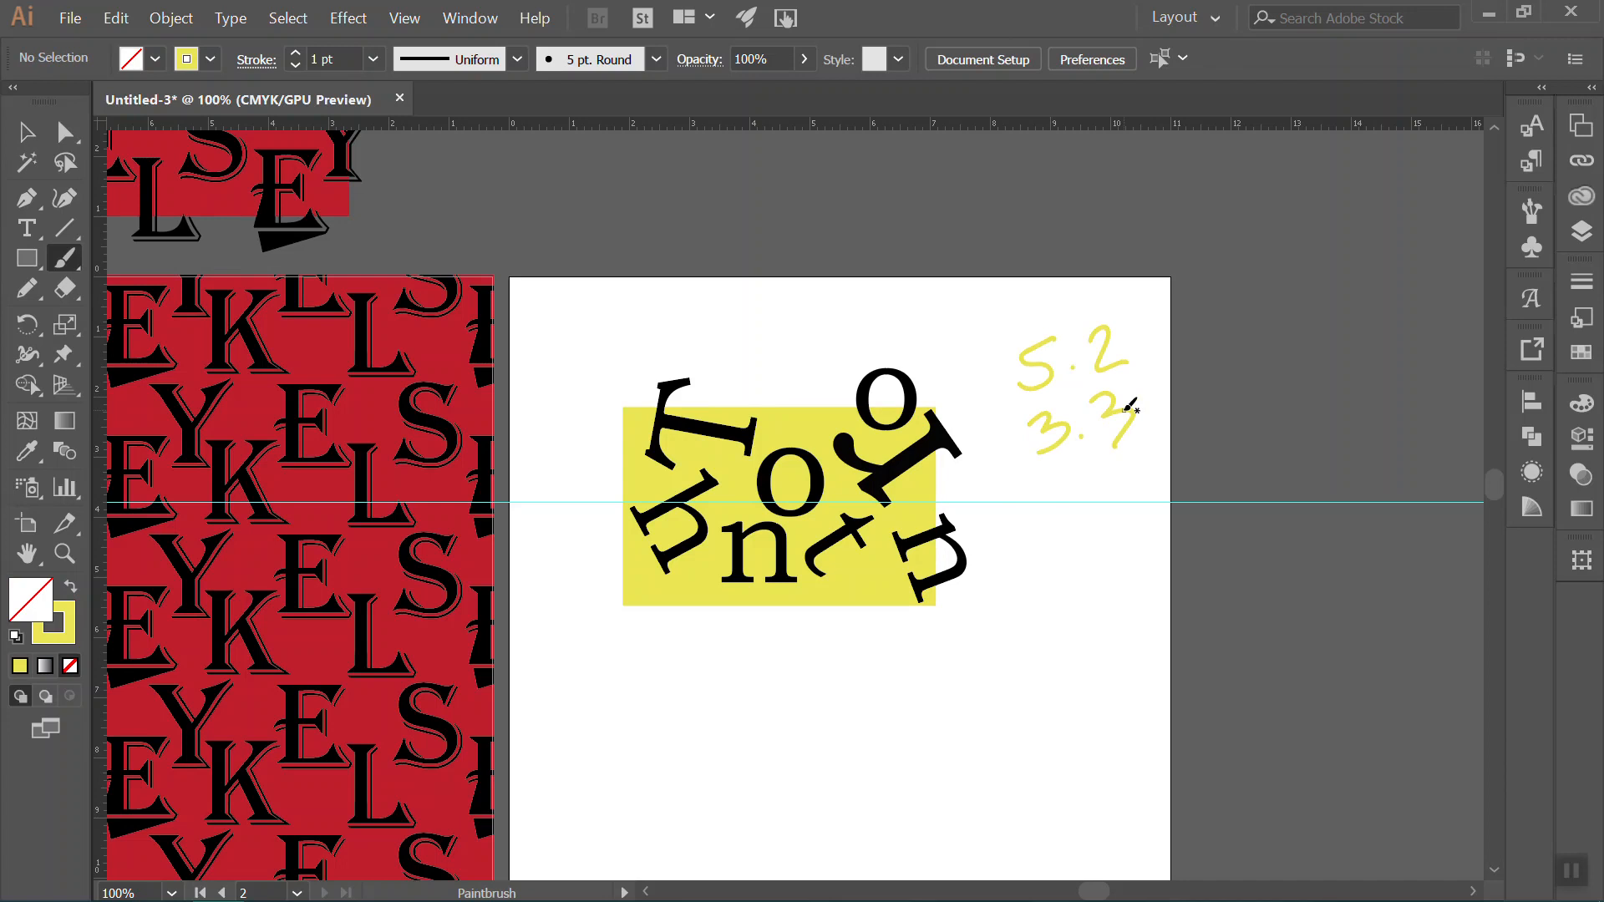
{"action": "left_click", "coordinate": [26, 131]}
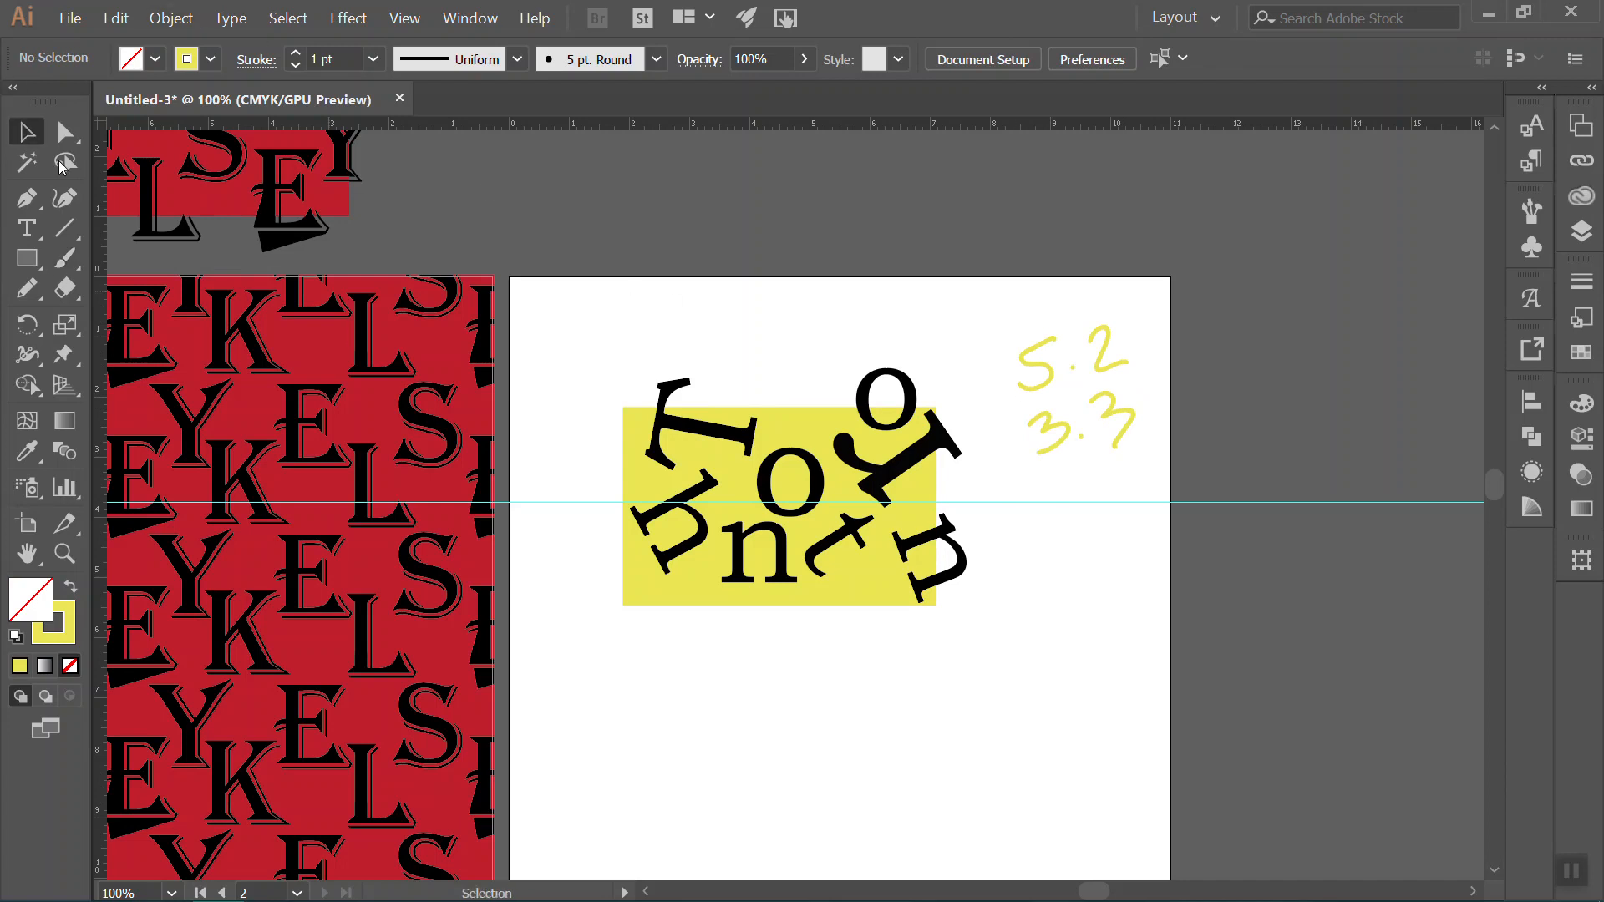
Try erasing part of the 5.2 note and trimming the height, undoing and cancelling both.
{"action": "left_click", "coordinate": [851, 595]}
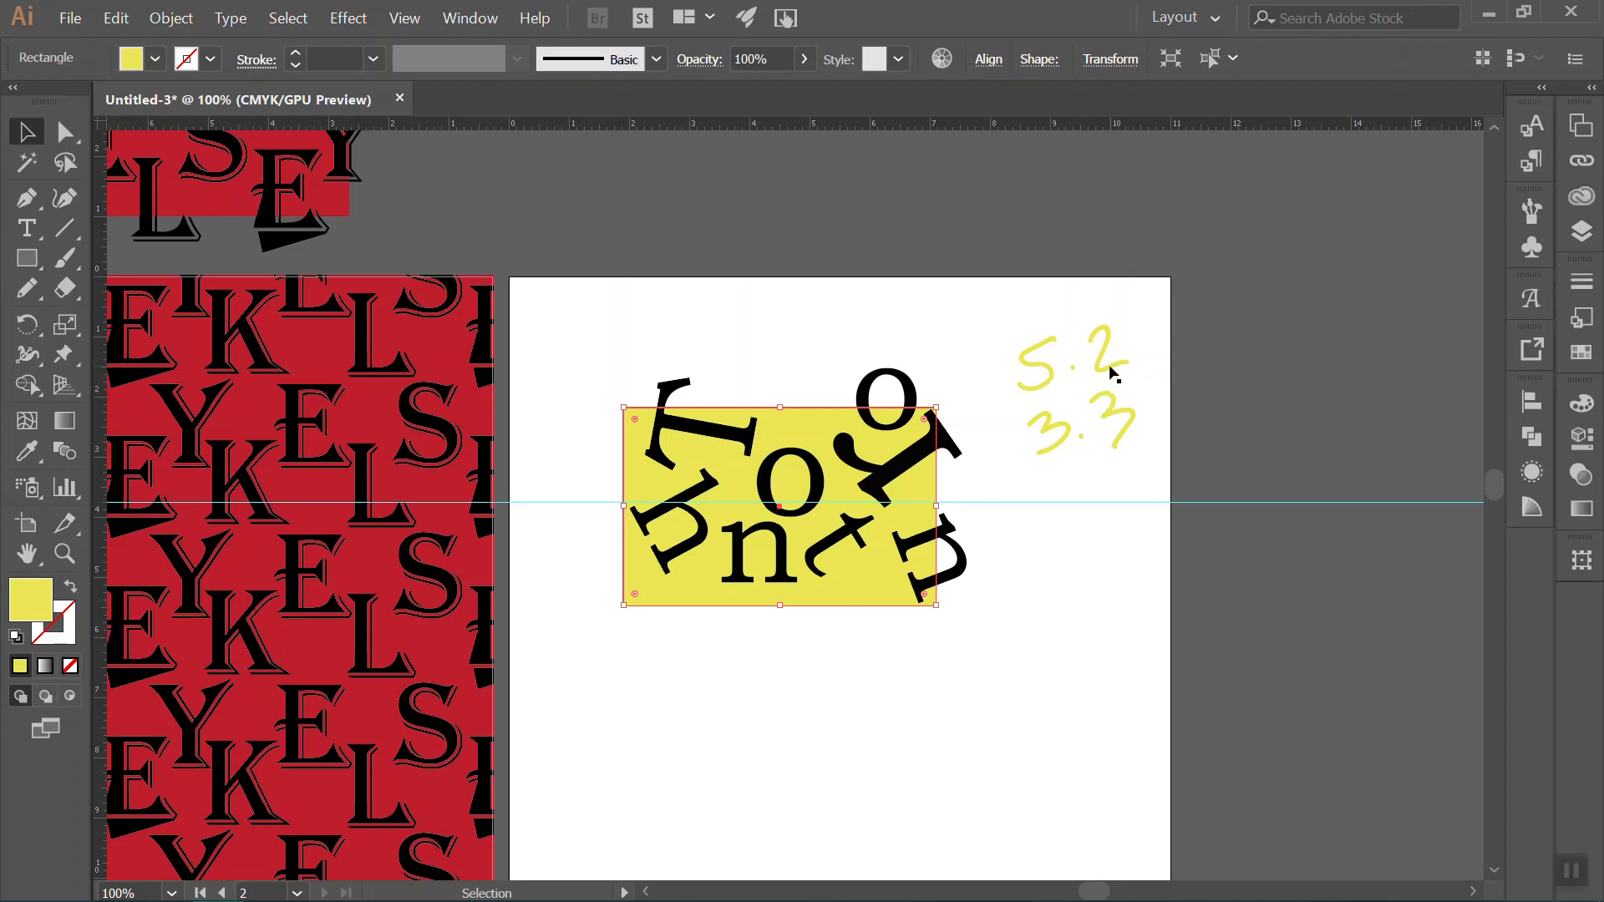
{"action": "key", "text": "m"}
{"action": "mouse_move", "coordinate": [1081, 335]}
{"action": "left_mouse_down"}
{"action": "mouse_move", "coordinate": [1094, 358]}
{"action": "mouse_move", "coordinate": [1103, 333]}
{"action": "mouse_move", "coordinate": [1098, 368]}
{"action": "mouse_move", "coordinate": [1134, 356]}
{"action": "mouse_move", "coordinate": [1101, 364]}
{"action": "mouse_move", "coordinate": [1091, 339]}
{"action": "left_mouse_up"}
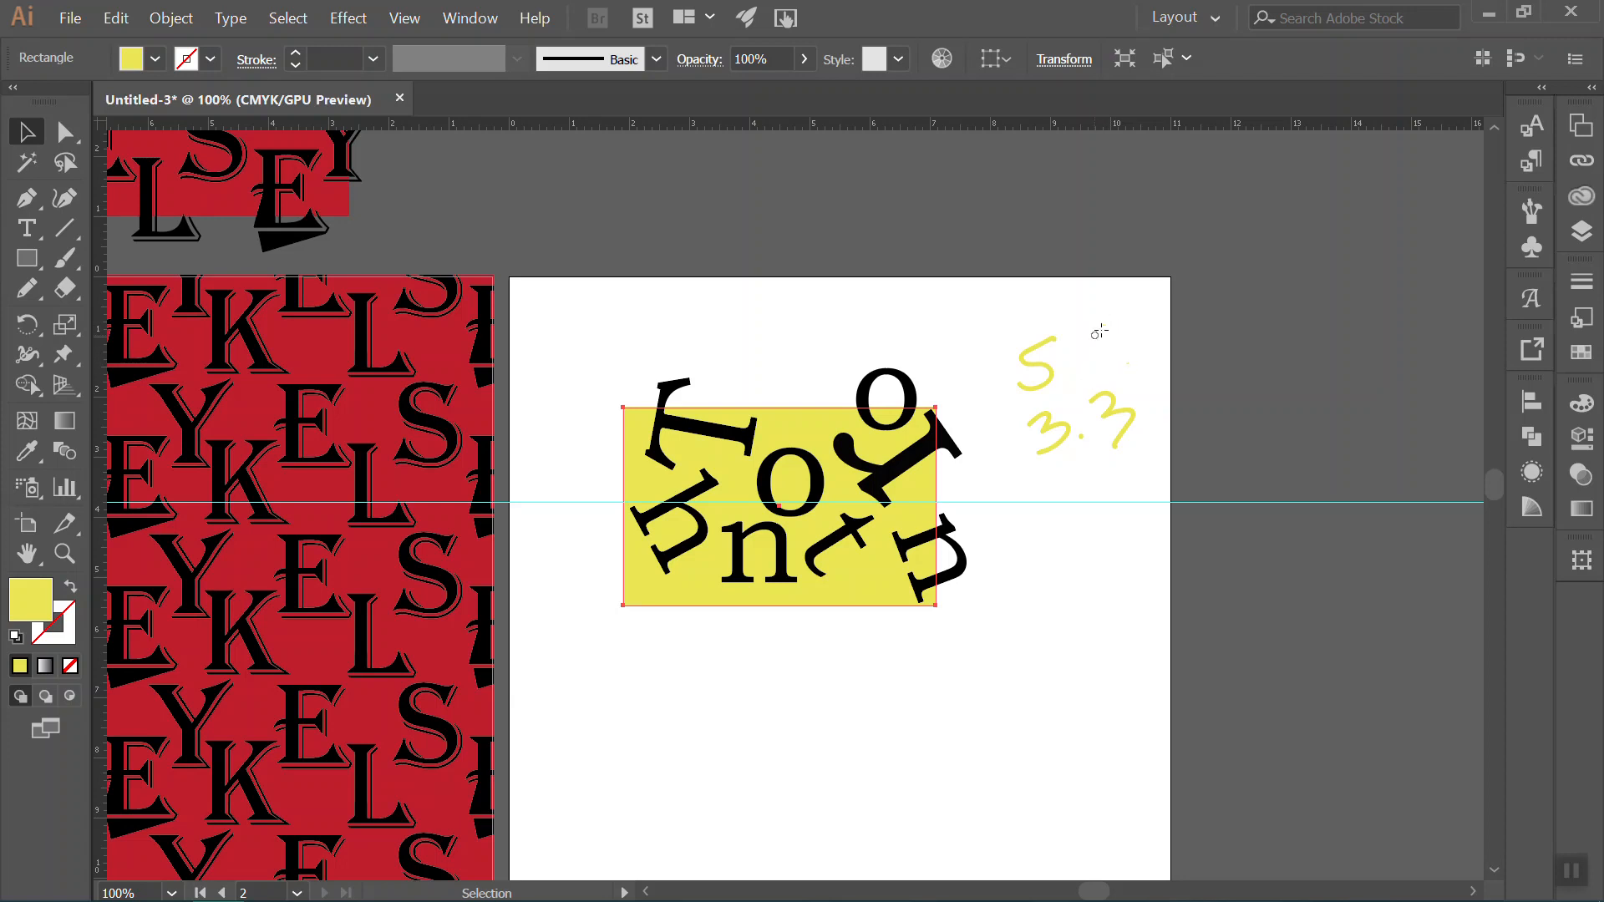
{"action": "key", "text": "ctrl+z"}
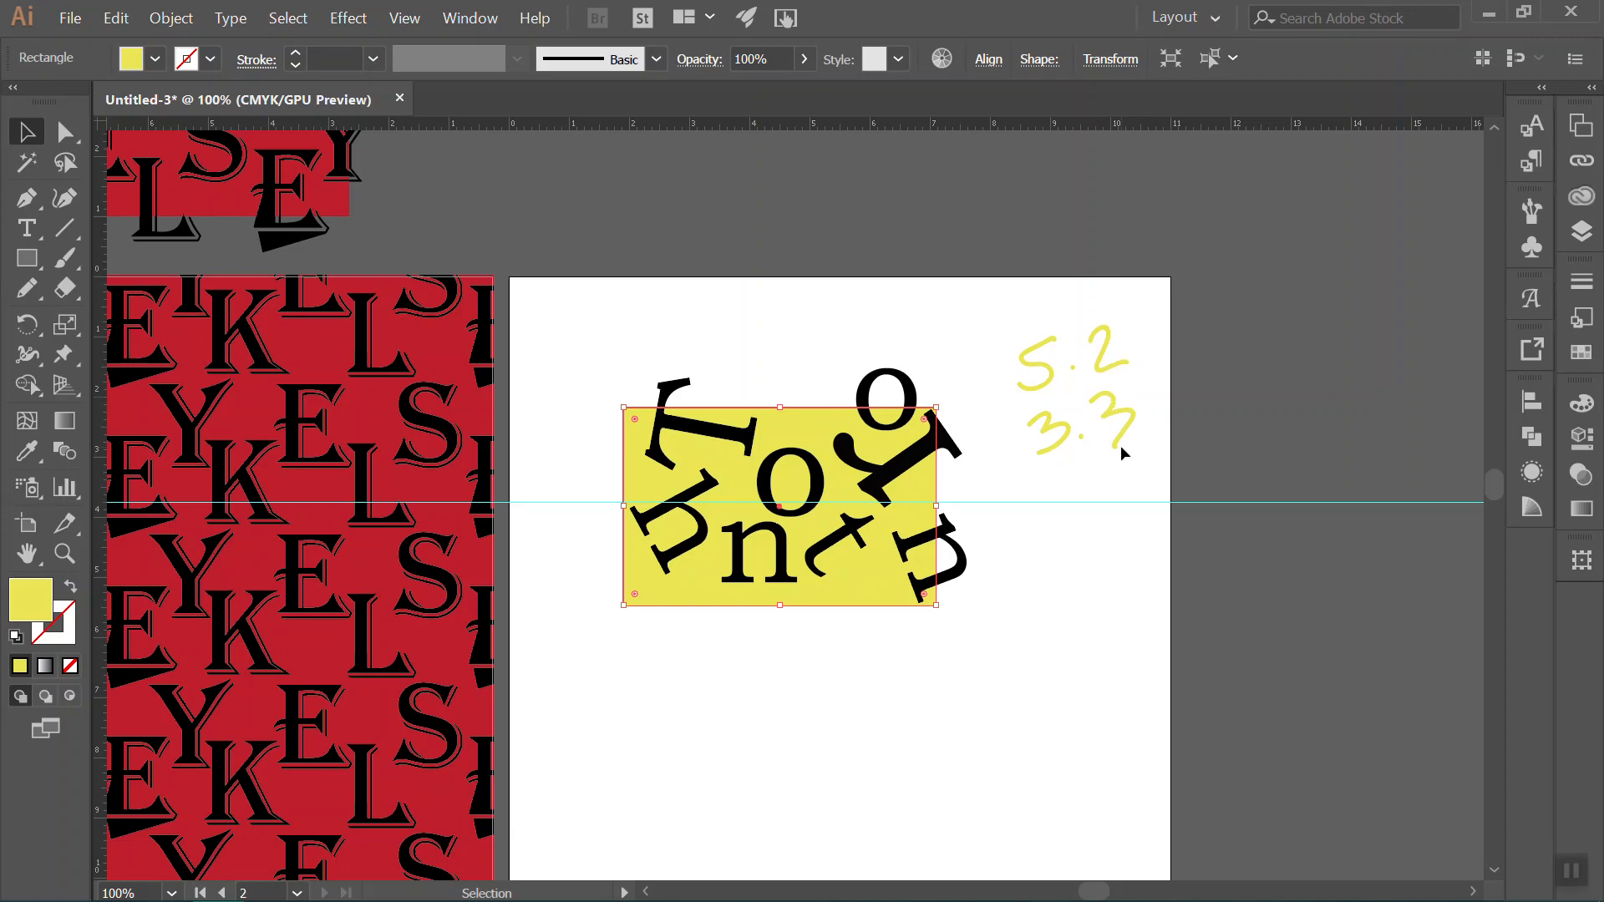
{"action": "left_click", "coordinate": [1039, 60]}
{"action": "left_click", "coordinate": [934, 96]}
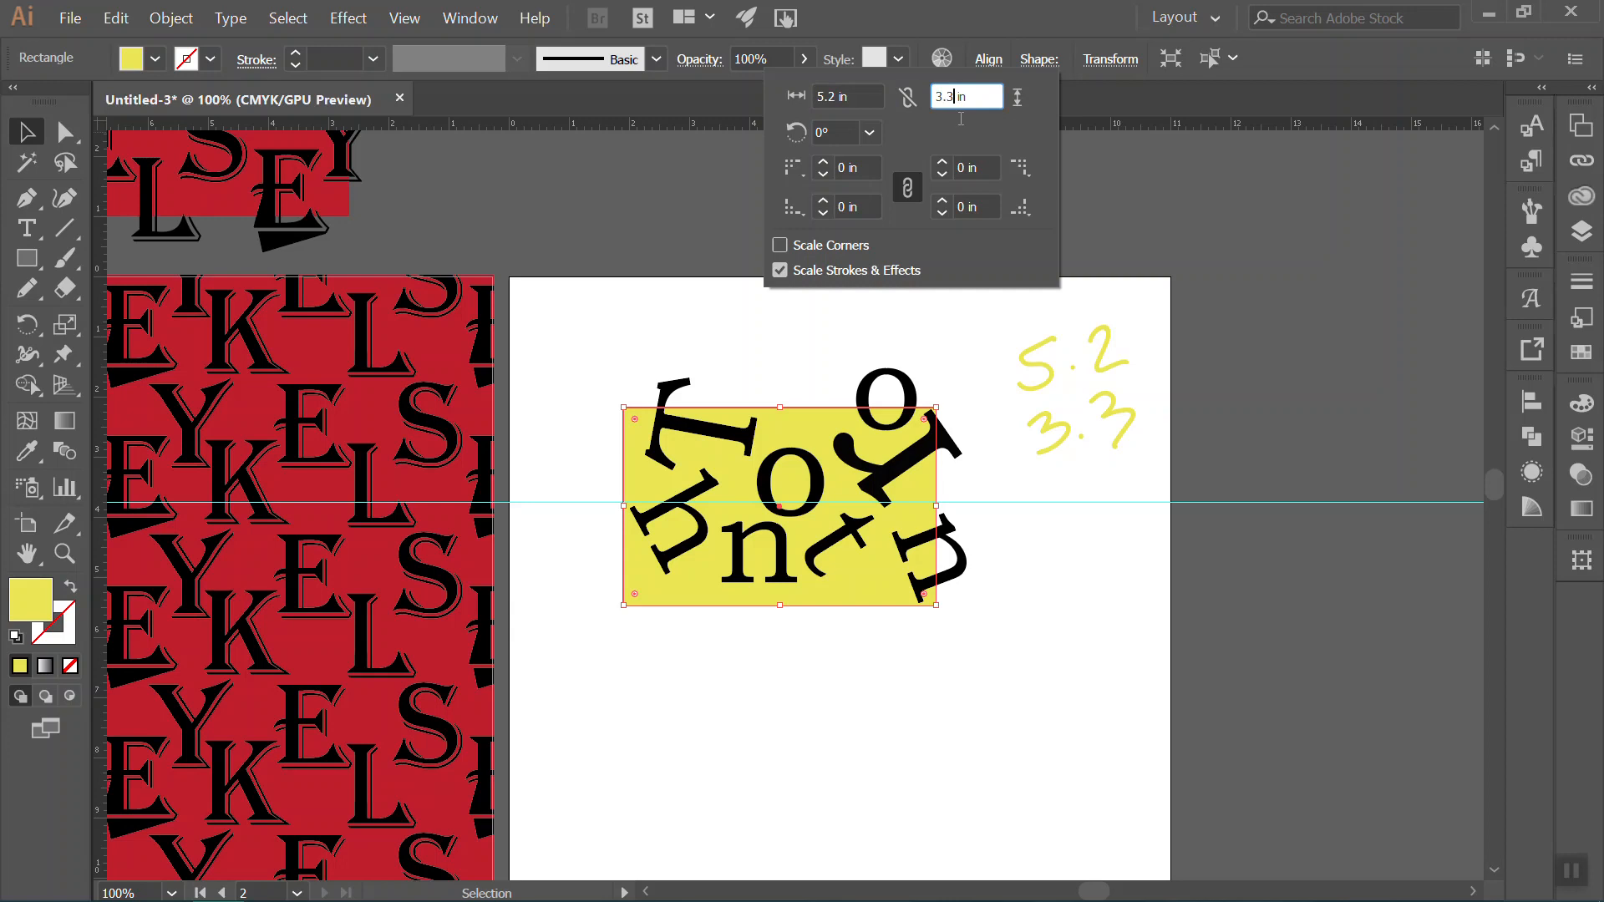
{"action": "key", "text": "BackSpace"}
{"action": "key", "text": "Escape"}
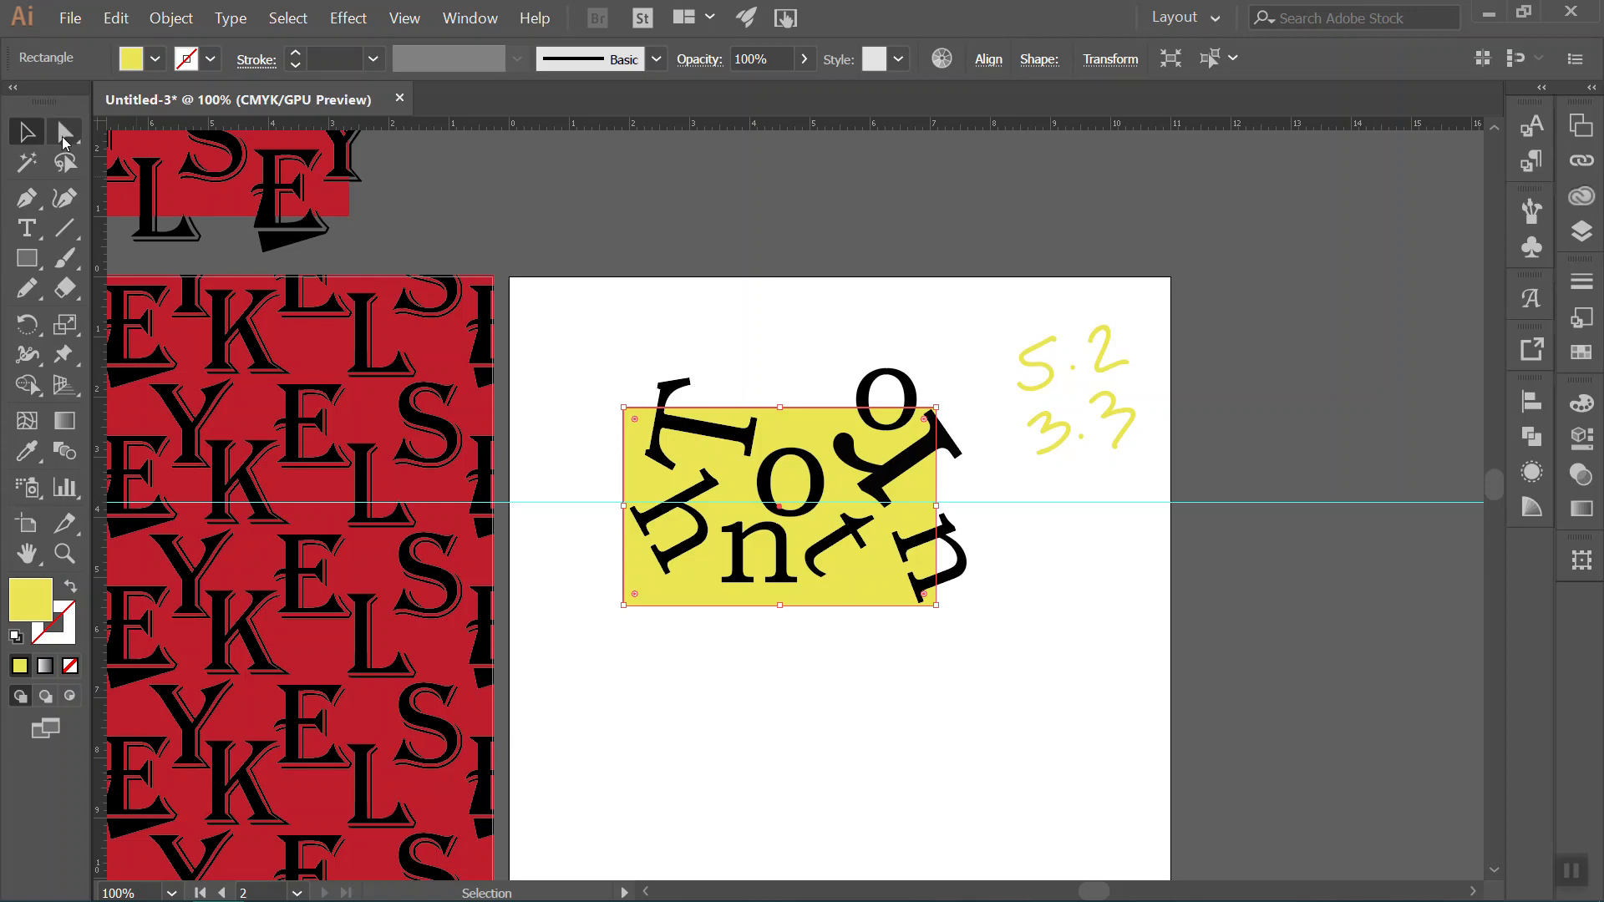
Delete the final handwritten 3 stroke so the height note reads 3.
{"action": "left_click", "coordinate": [1101, 403]}
{"action": "left_click", "coordinate": [1157, 473]}
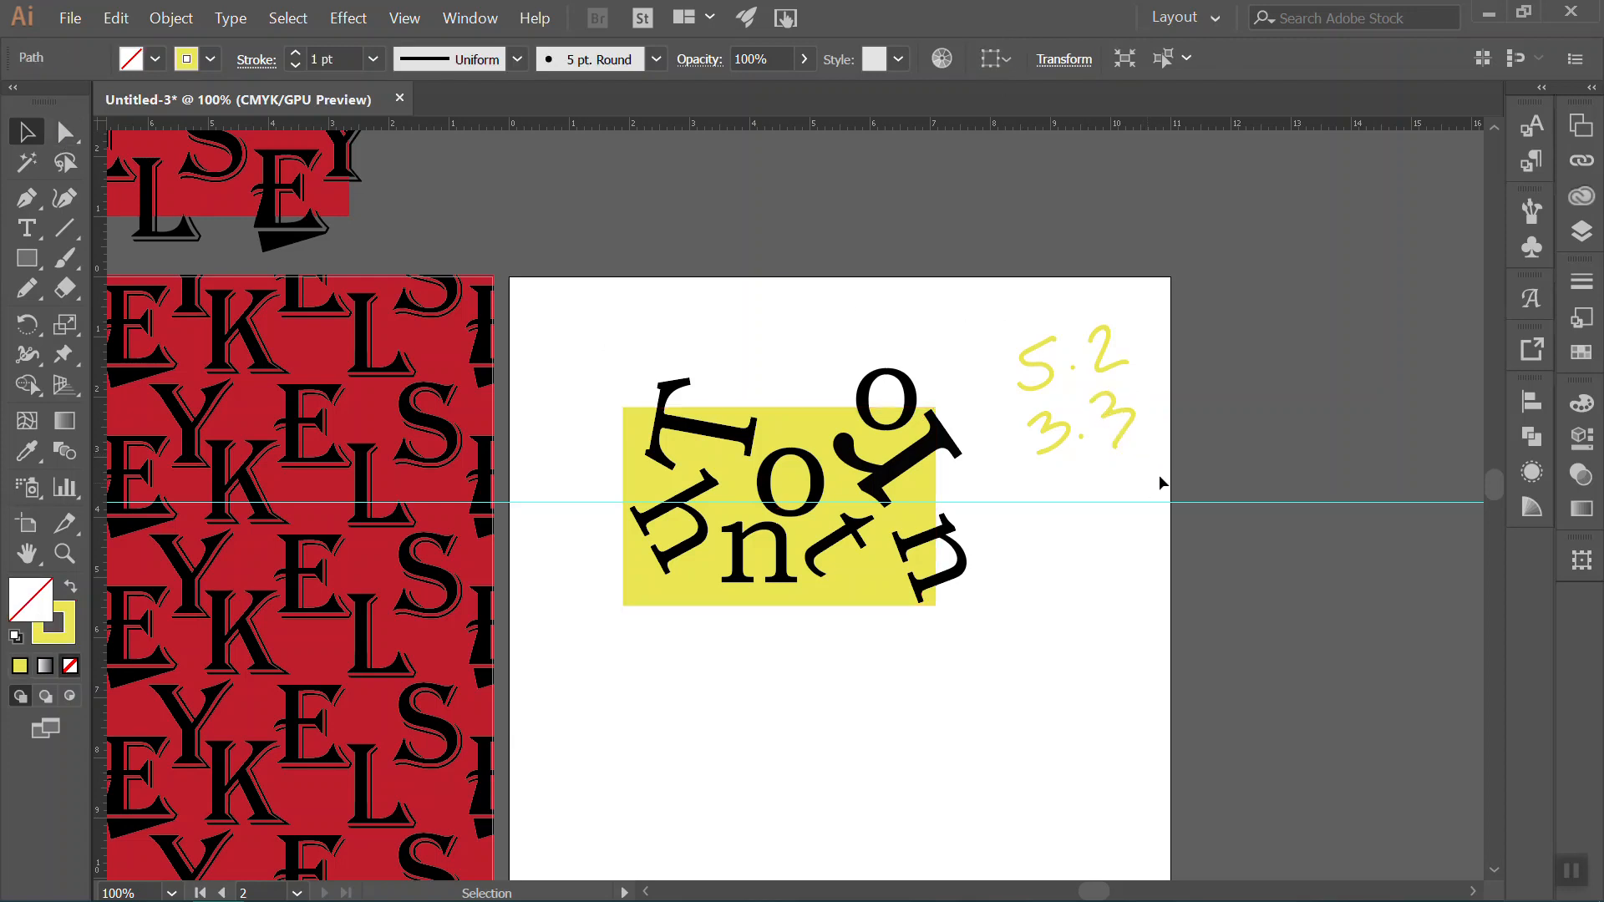
{"action": "mouse_move", "coordinate": [1029, 619]}
{"action": "left_mouse_down"}
{"action": "mouse_move", "coordinate": [583, 292]}
{"action": "mouse_move", "coordinate": [569, 351]}
{"action": "left_mouse_up"}
{"action": "left_click_drag", "start_coordinate": [972, 665], "coordinate": [1022, 651]}
{"action": "left_click", "coordinate": [1127, 426]}
{"action": "key", "text": "Delete"}
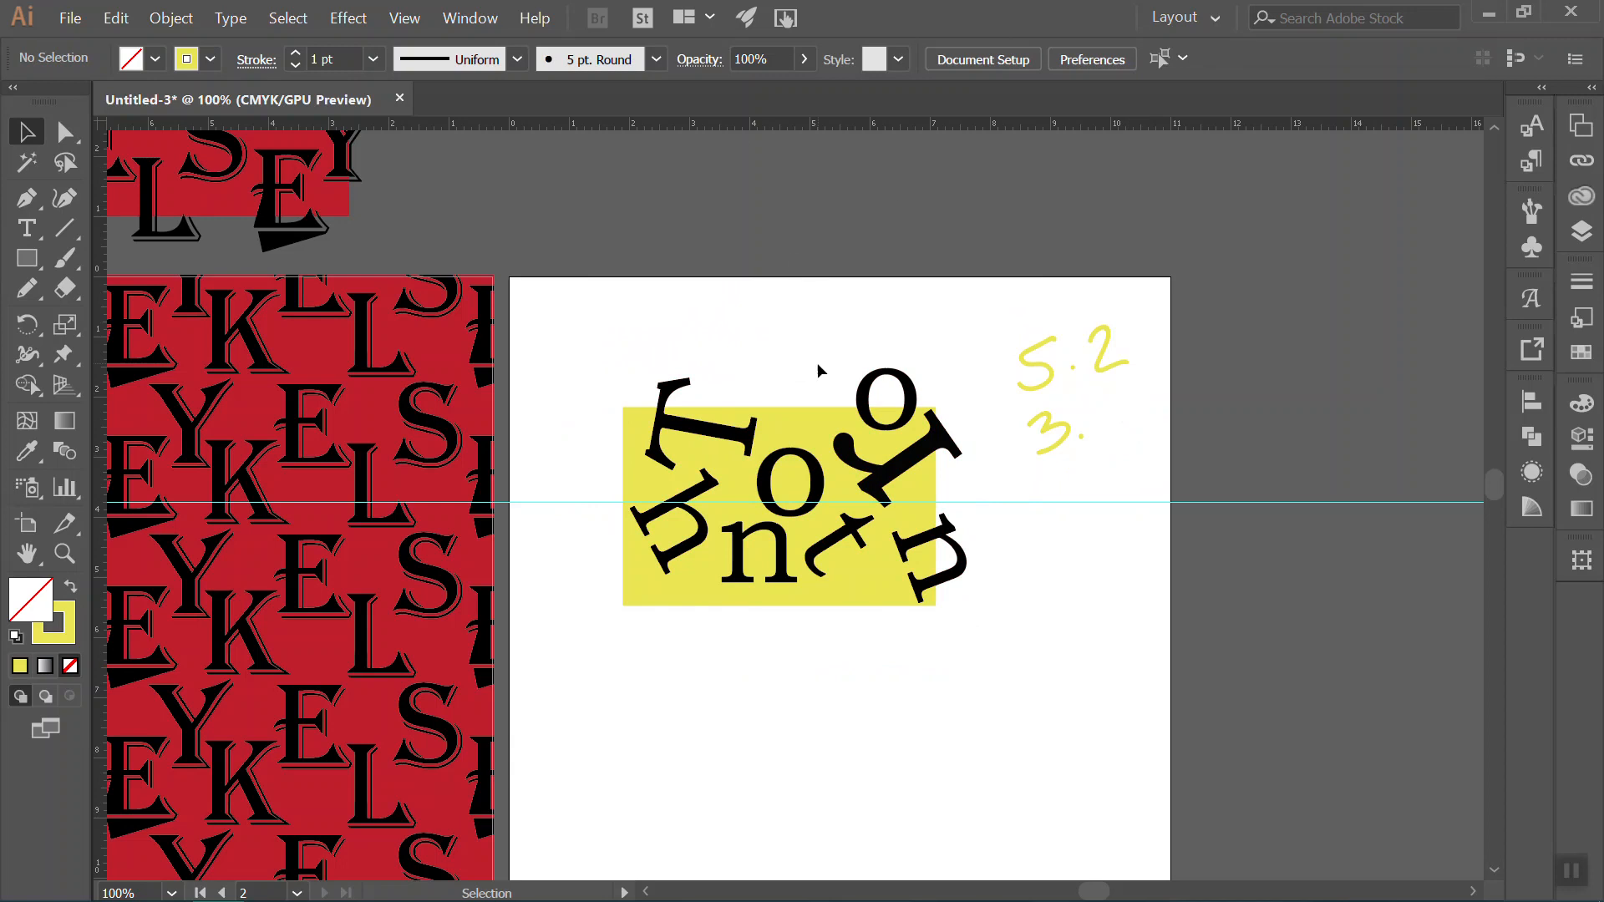
Set the yellow rectangle's height to 3 in, making it 5.2 × 3 in.
{"action": "left_click", "coordinate": [821, 416]}
{"action": "left_click", "coordinate": [1038, 58]}
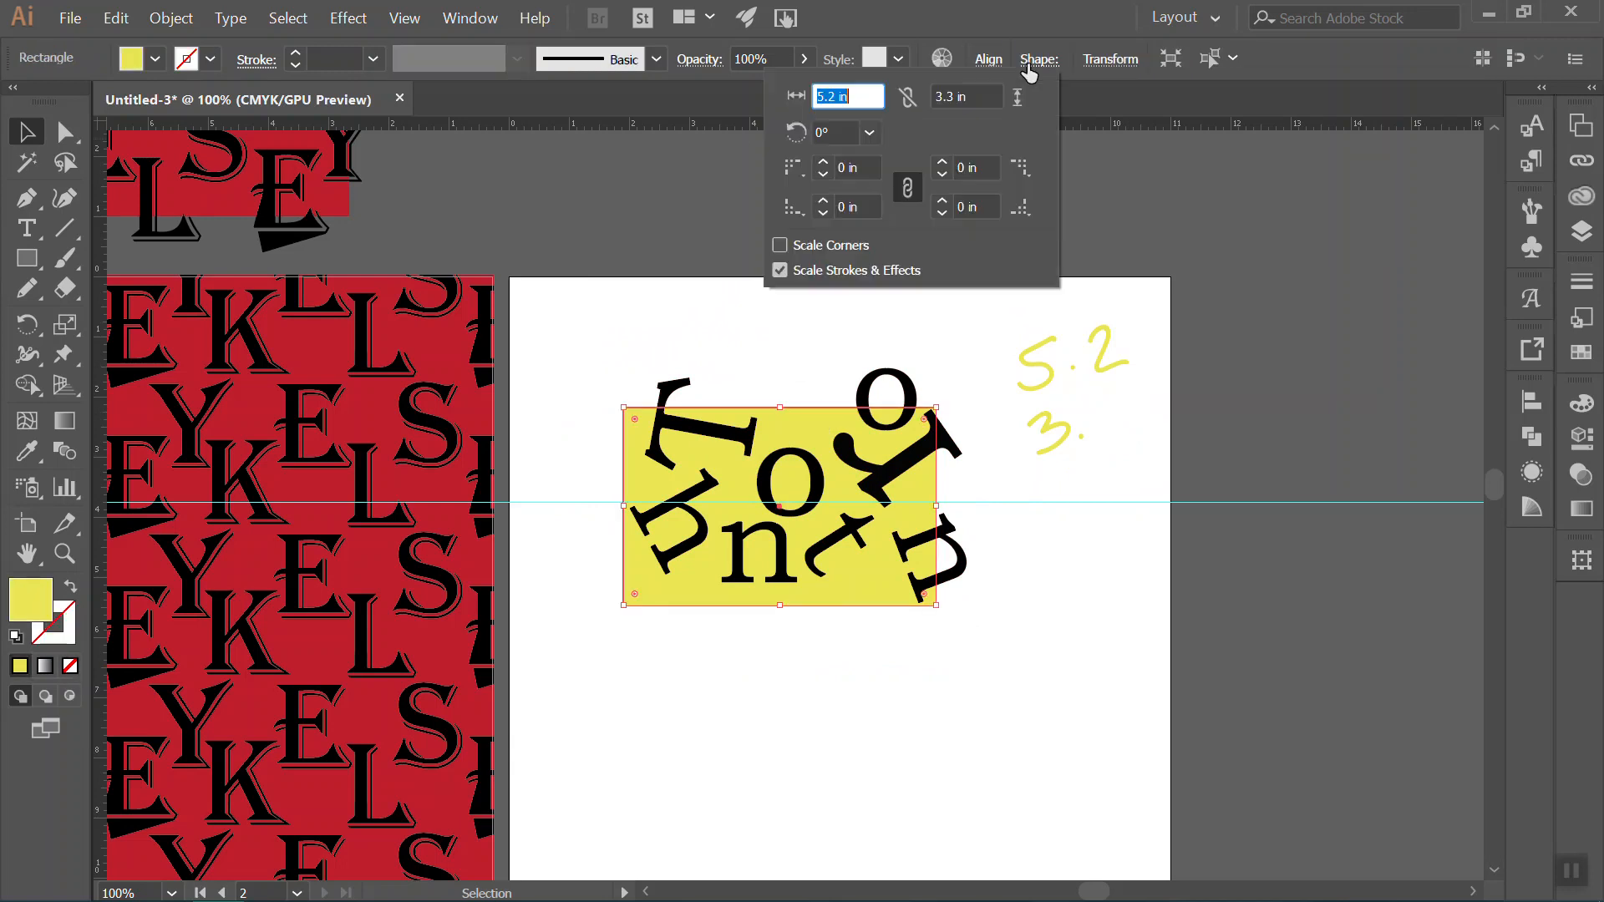
{"action": "double_click", "coordinate": [956, 97]}
{"action": "type", "text": "3"}
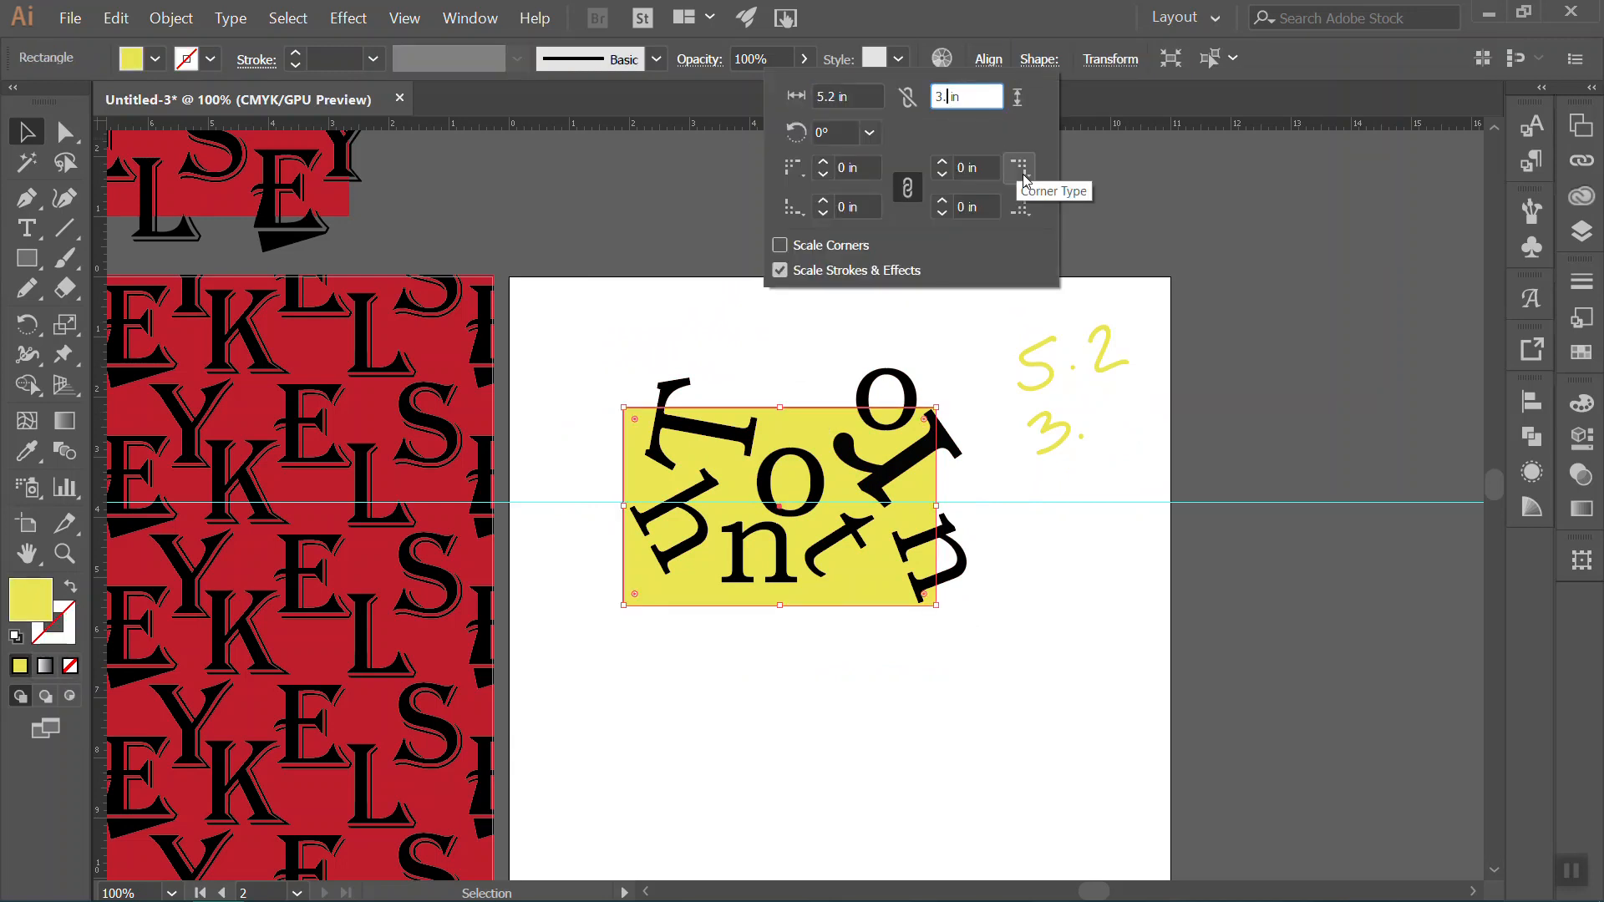
{"action": "left_click", "coordinate": [975, 168]}
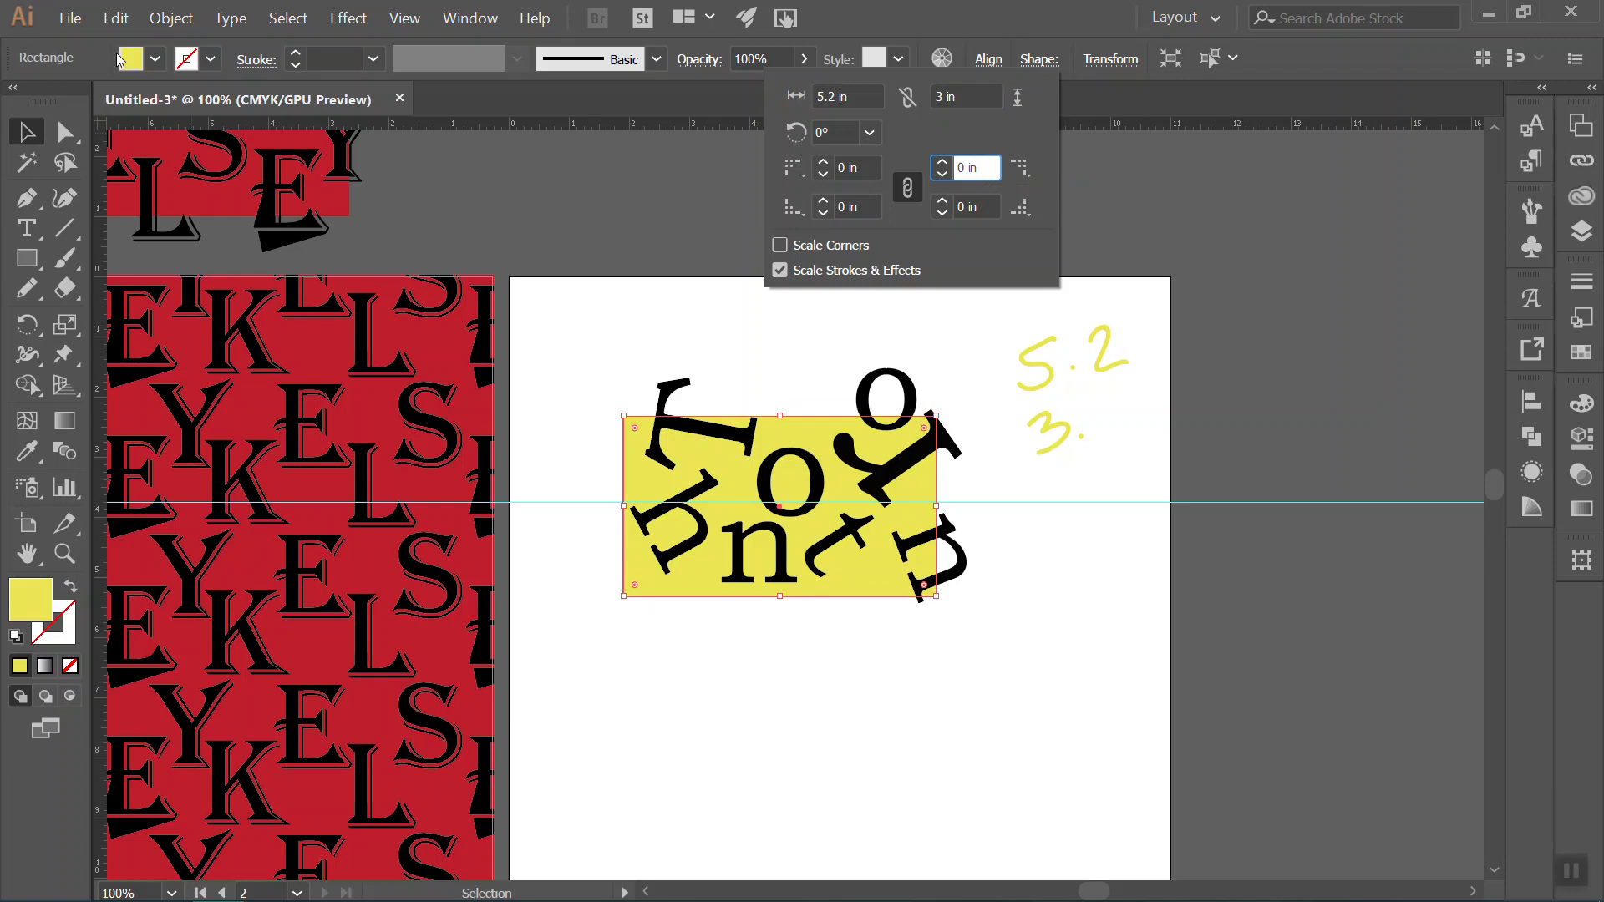
{"action": "left_click", "coordinate": [34, 132]}
{"action": "left_click", "coordinate": [932, 347]}
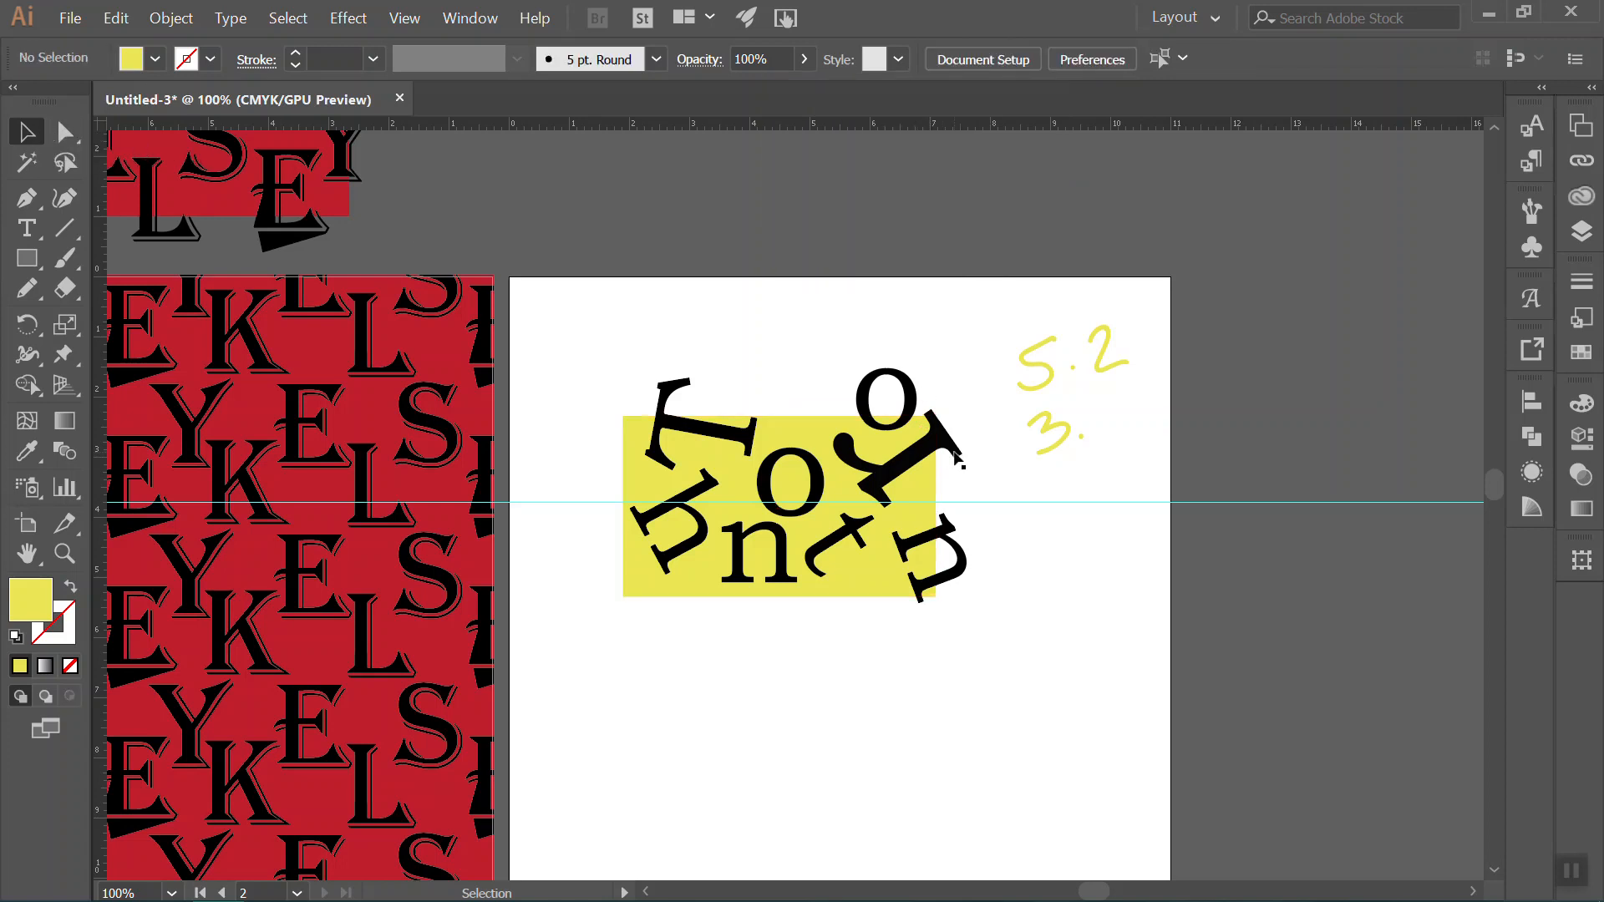
Reposition the T and nearby letters, and scale the T down.
{"action": "left_click_drag", "start_coordinate": [714, 436], "coordinate": [708, 451]}
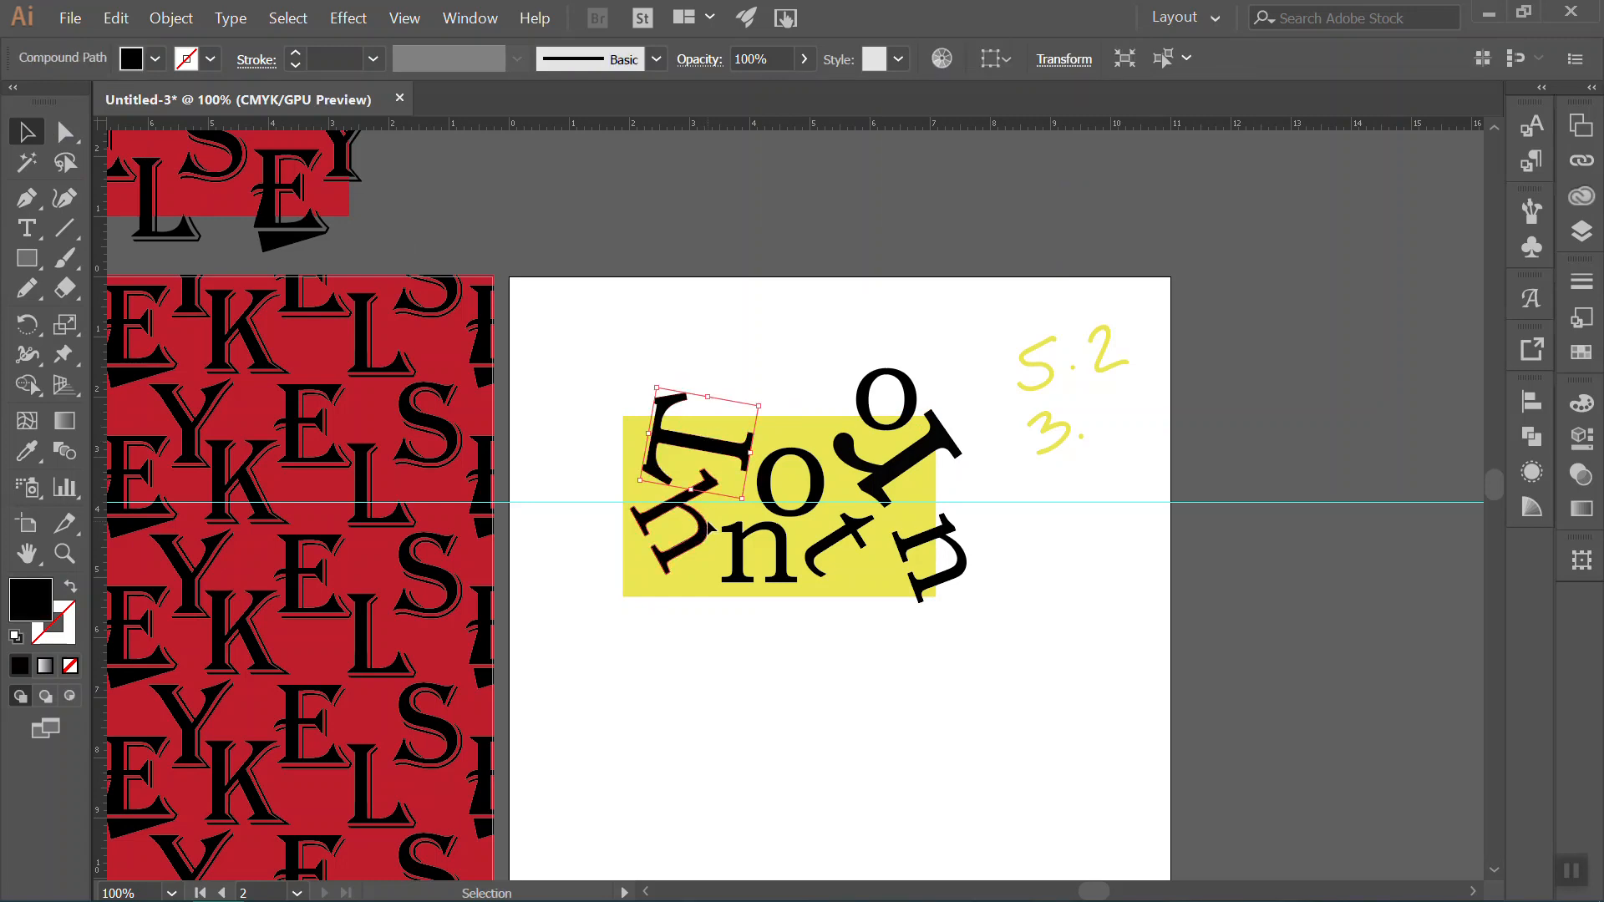
{"action": "left_click", "coordinate": [710, 518]}
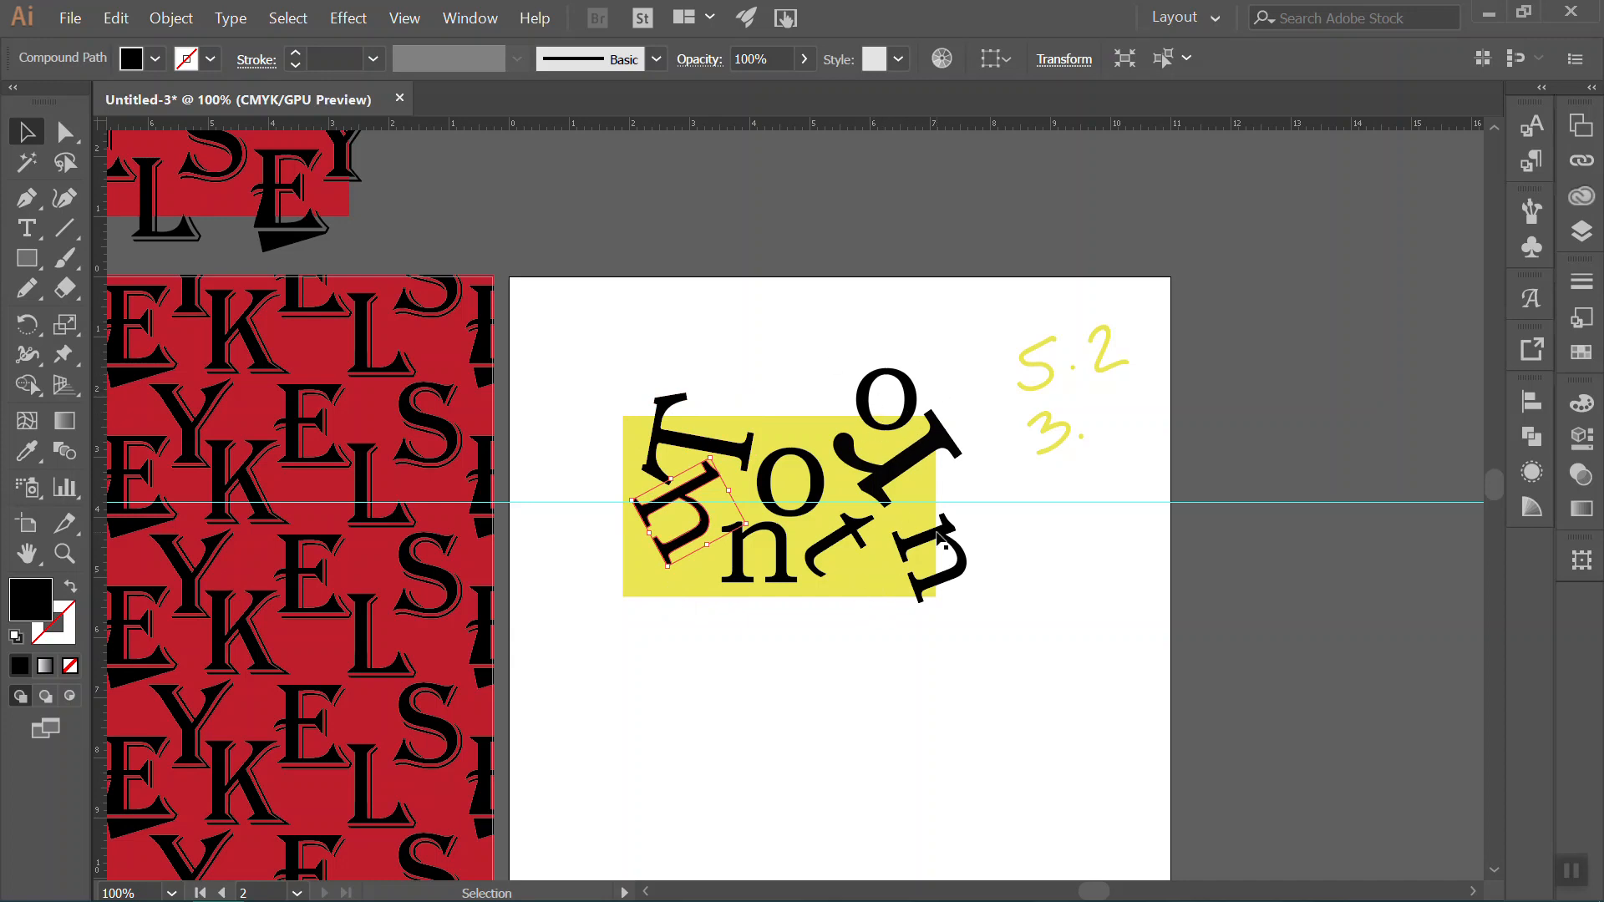
{"action": "left_click_drag", "start_coordinate": [939, 529], "coordinate": [980, 565]}
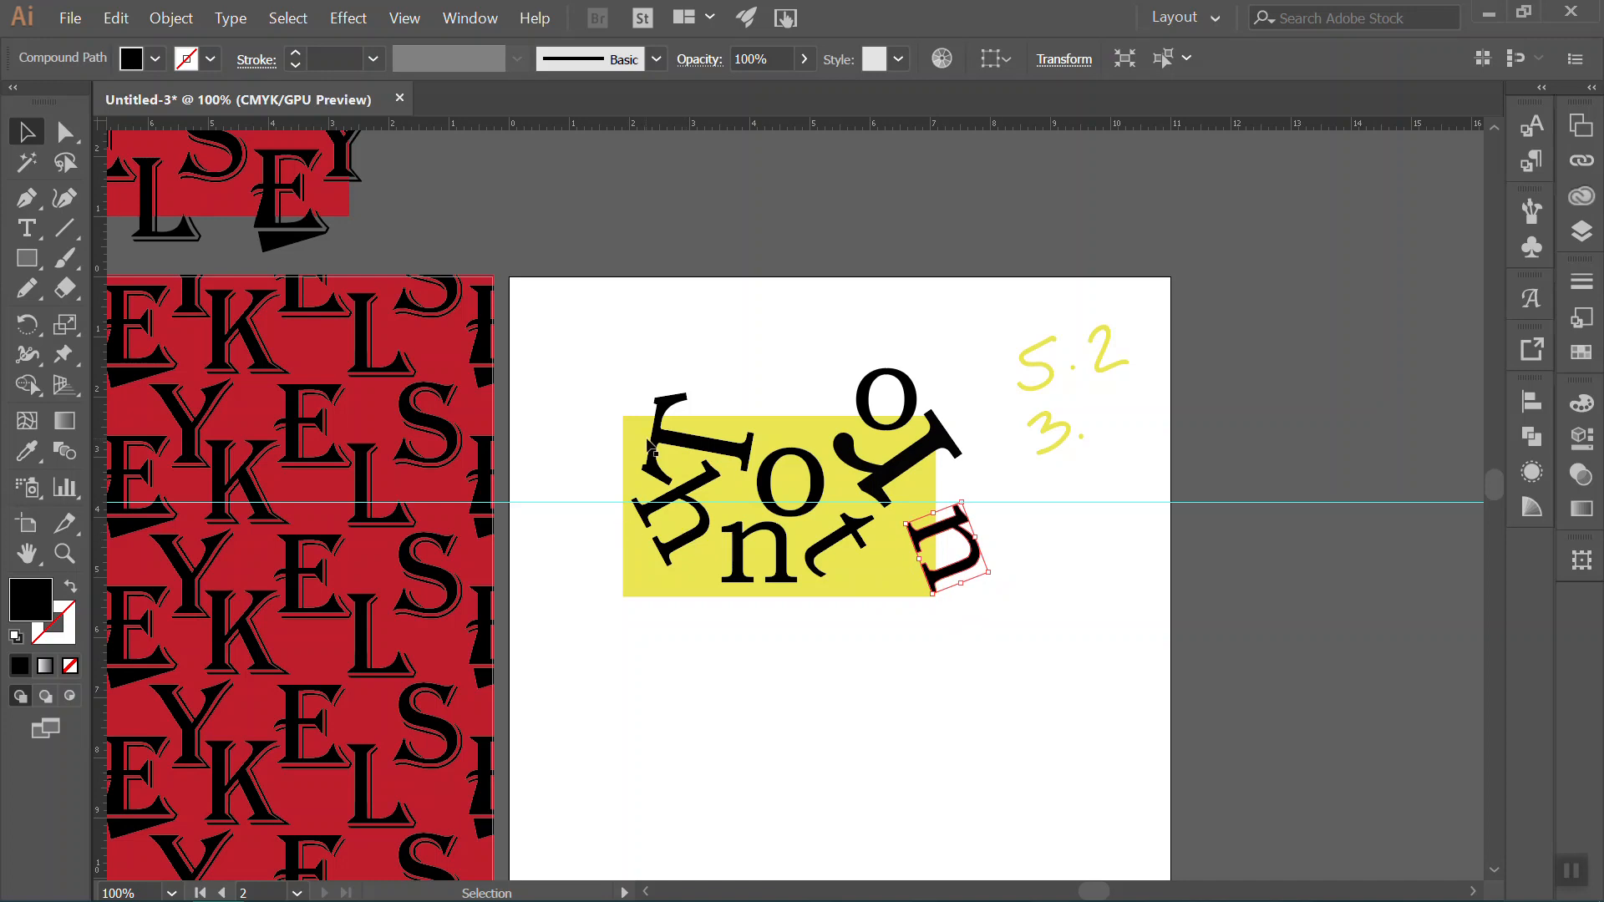
{"action": "left_click", "coordinate": [660, 407]}
{"action": "left_click_drag", "start_coordinate": [661, 387], "coordinate": [684, 426]}
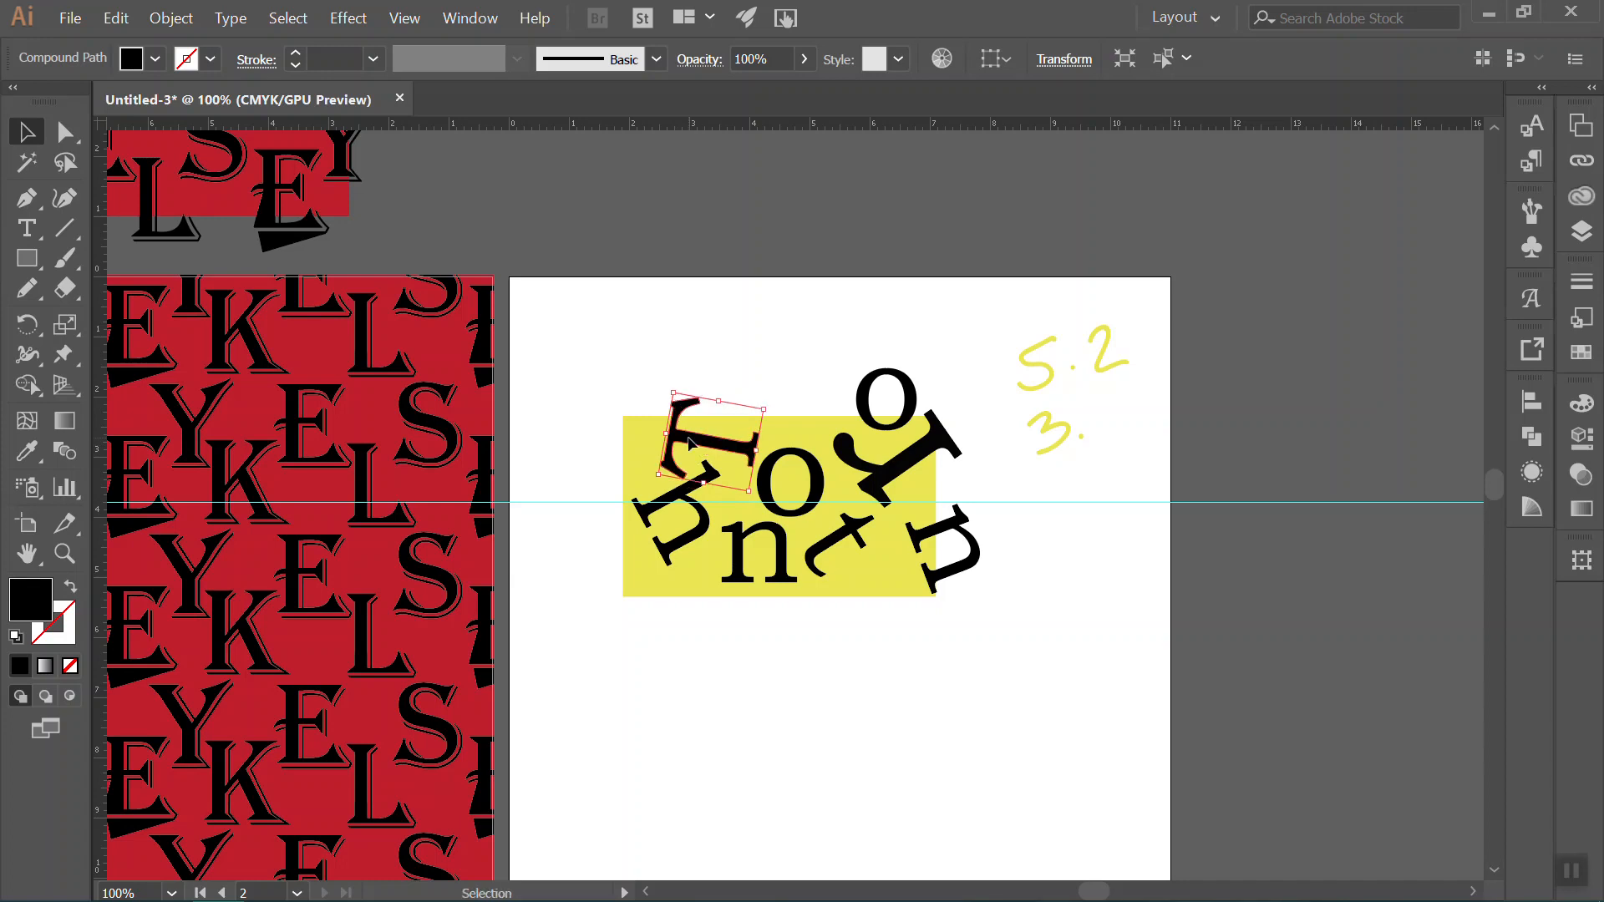
{"action": "left_click", "coordinate": [1136, 630]}
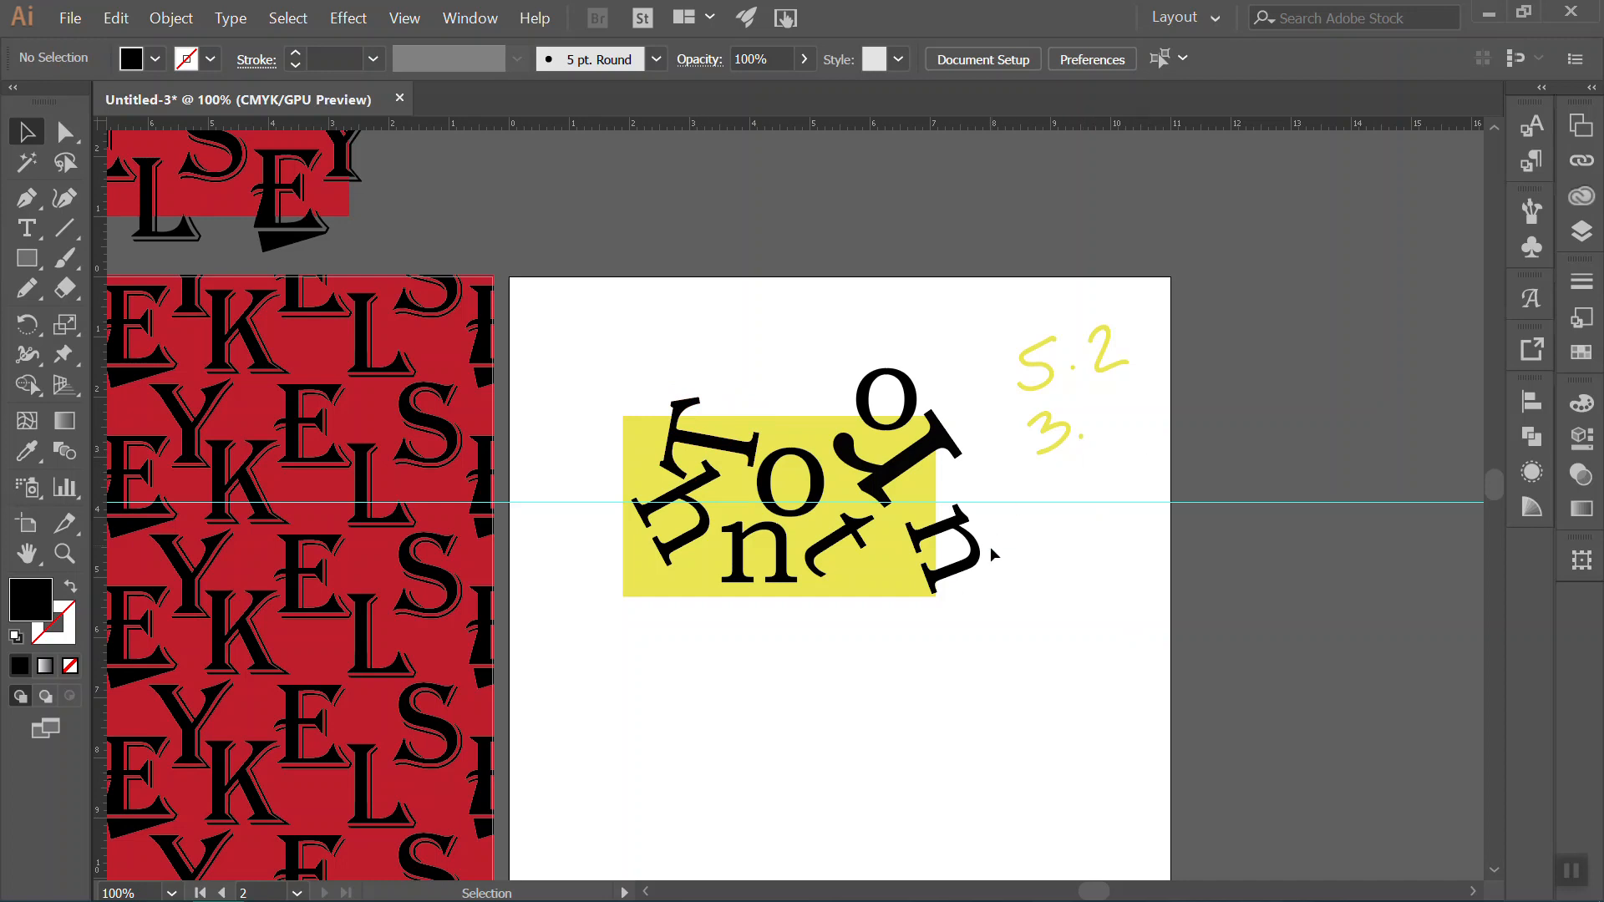
Rotate and shrink the r letter by its corner handle.
{"action": "left_click", "coordinate": [976, 563]}
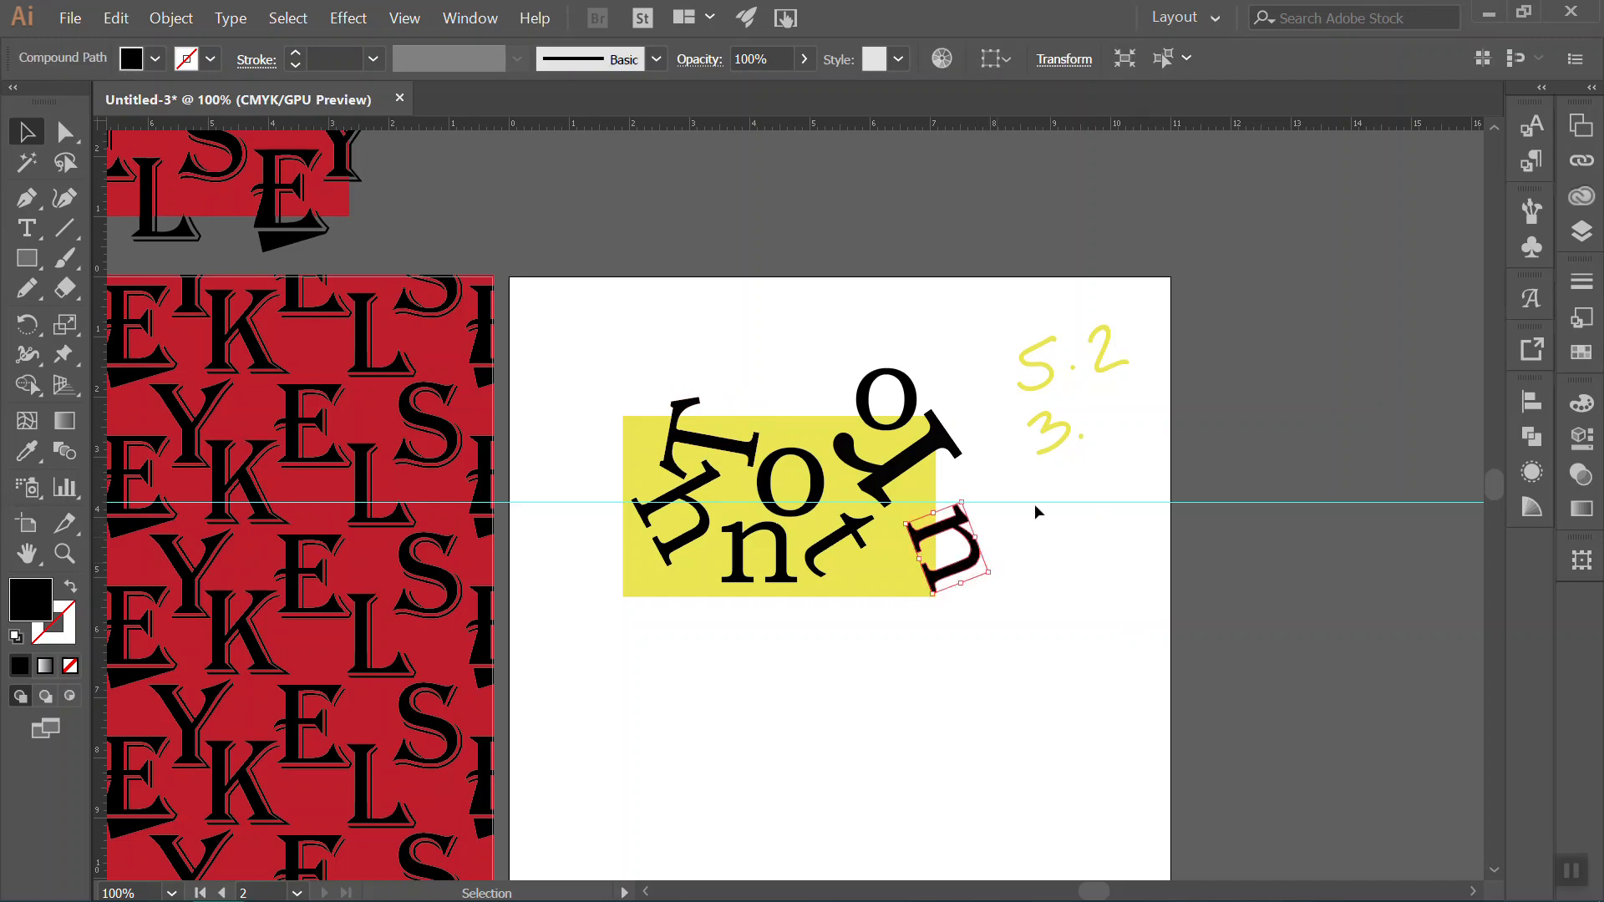
{"action": "left_click", "coordinate": [887, 401]}
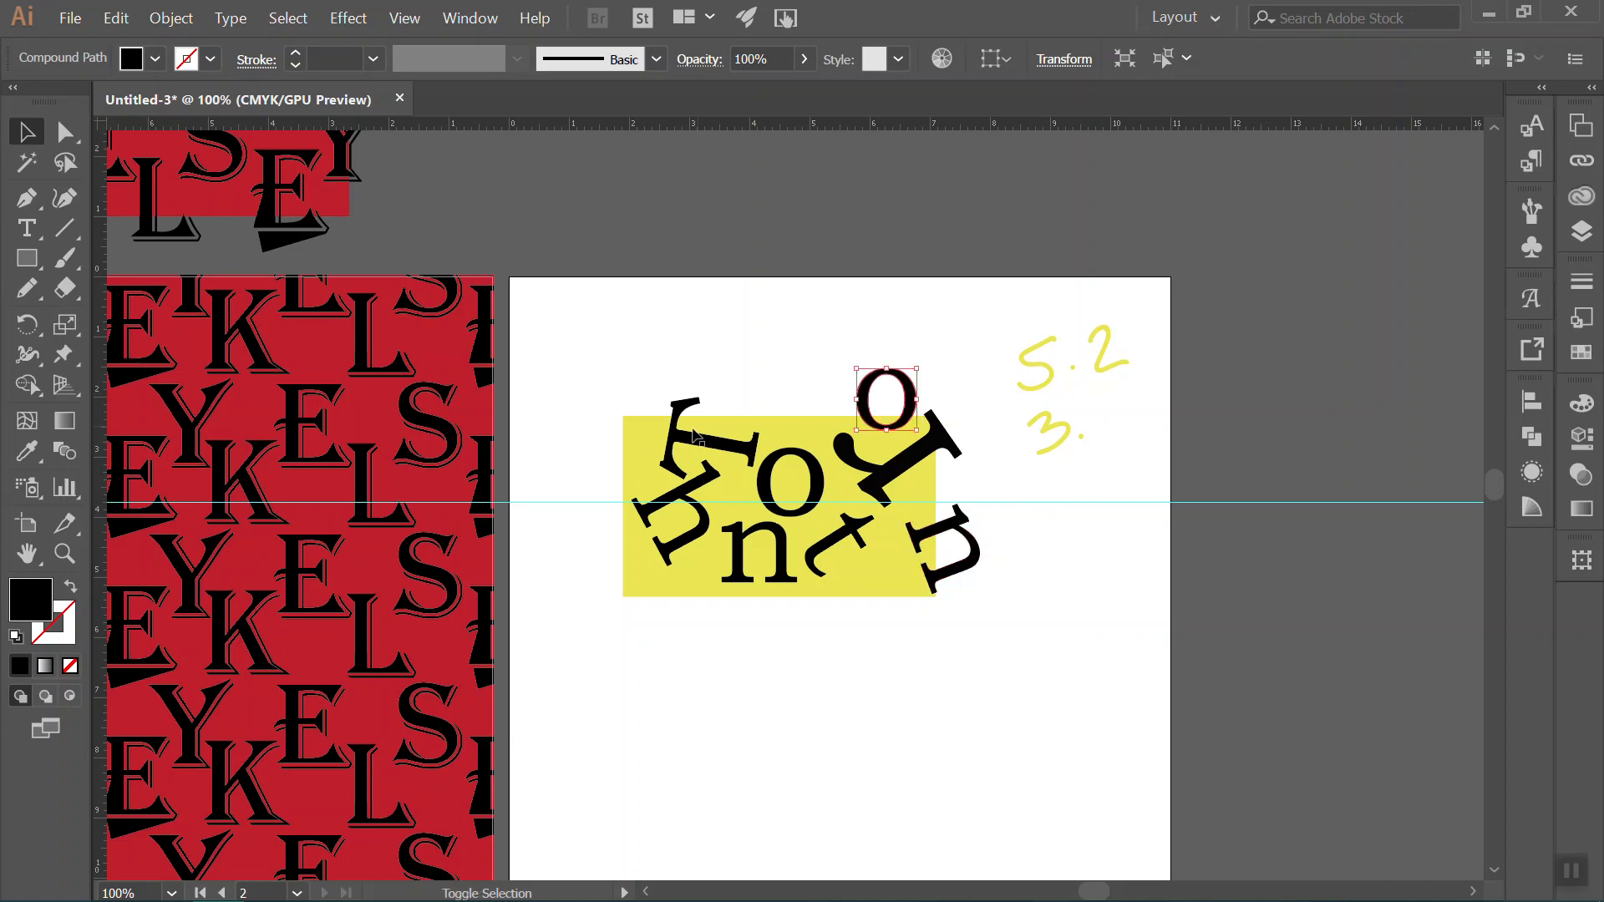
{"action": "left_click", "coordinate": [682, 444], "text": "shift"}
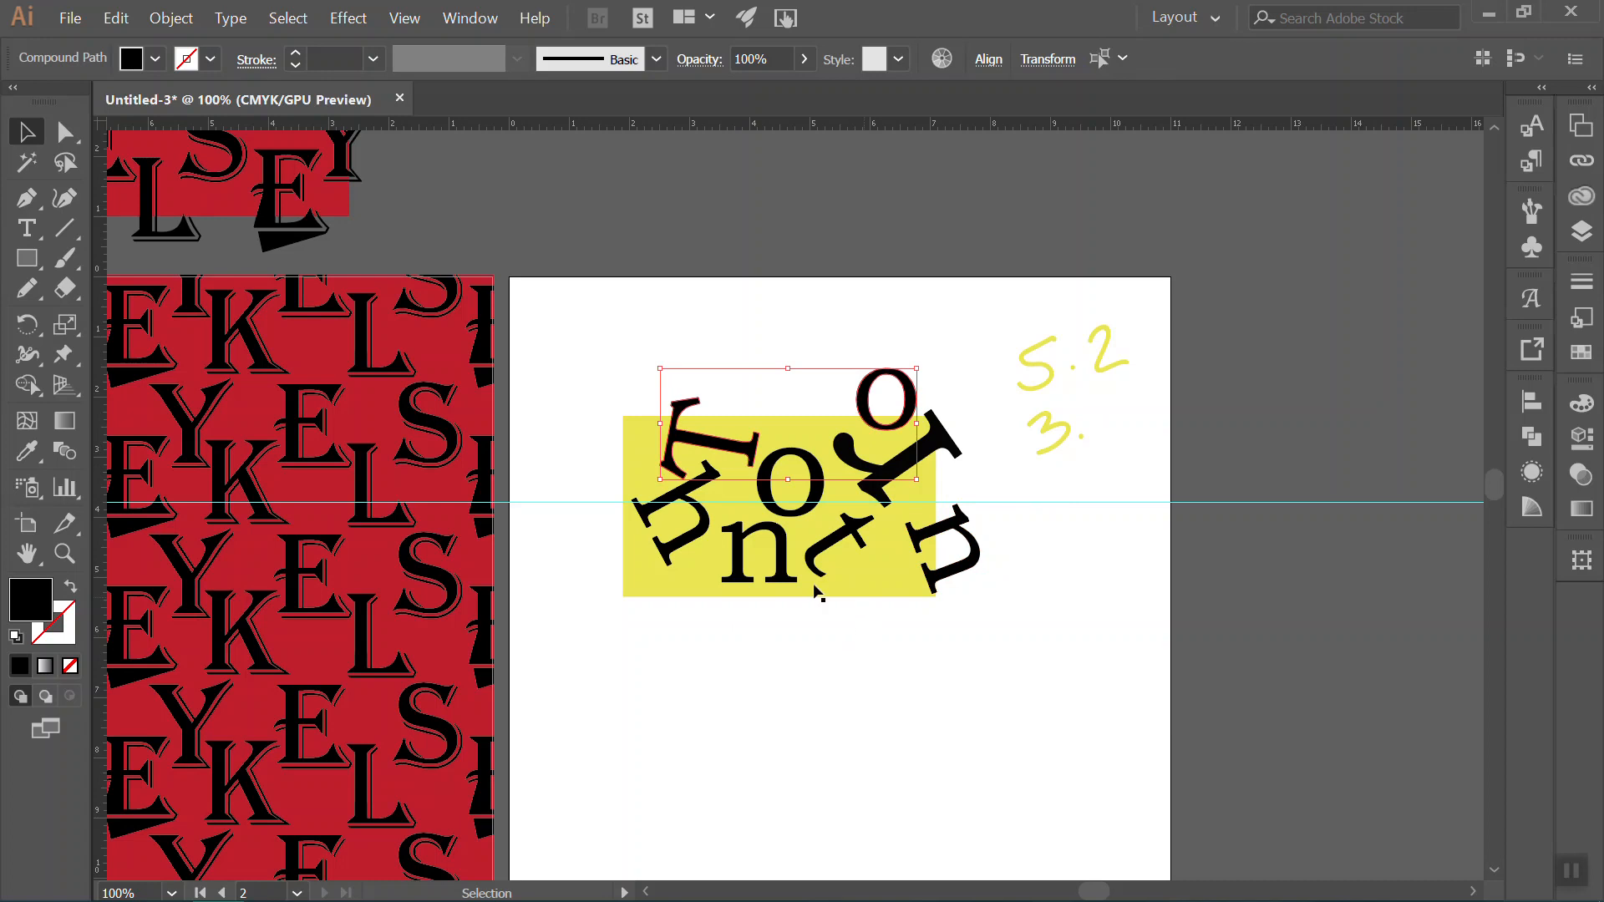
{"action": "left_click", "coordinate": [1009, 549]}
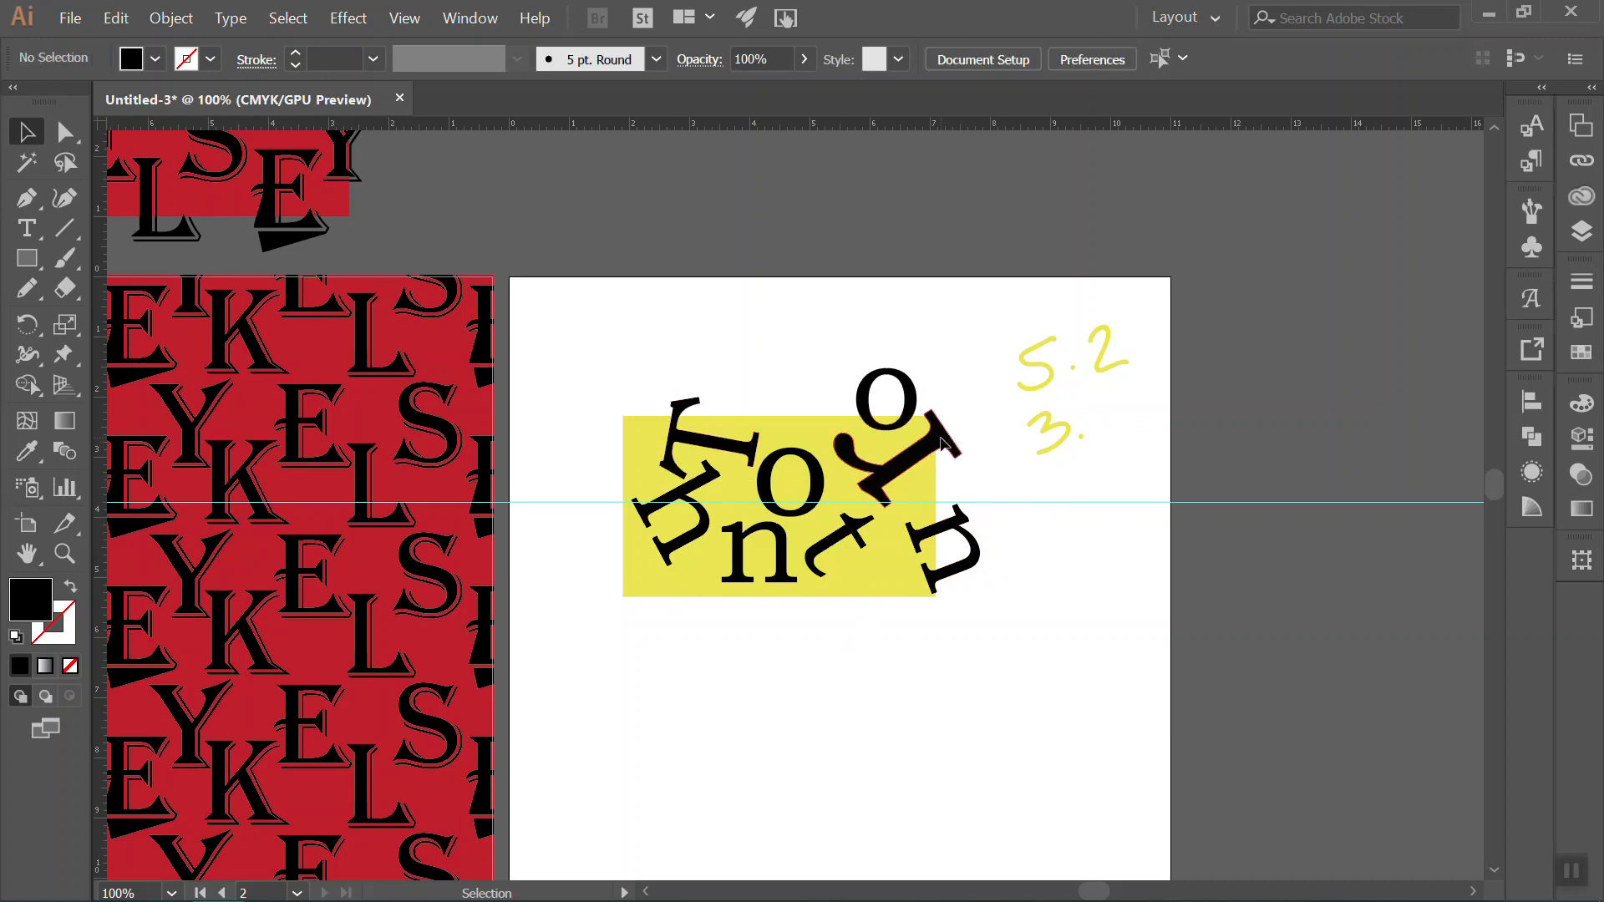
{"action": "left_click", "coordinate": [944, 445]}
{"action": "left_click_drag", "start_coordinate": [919, 384], "coordinate": [908, 400]}
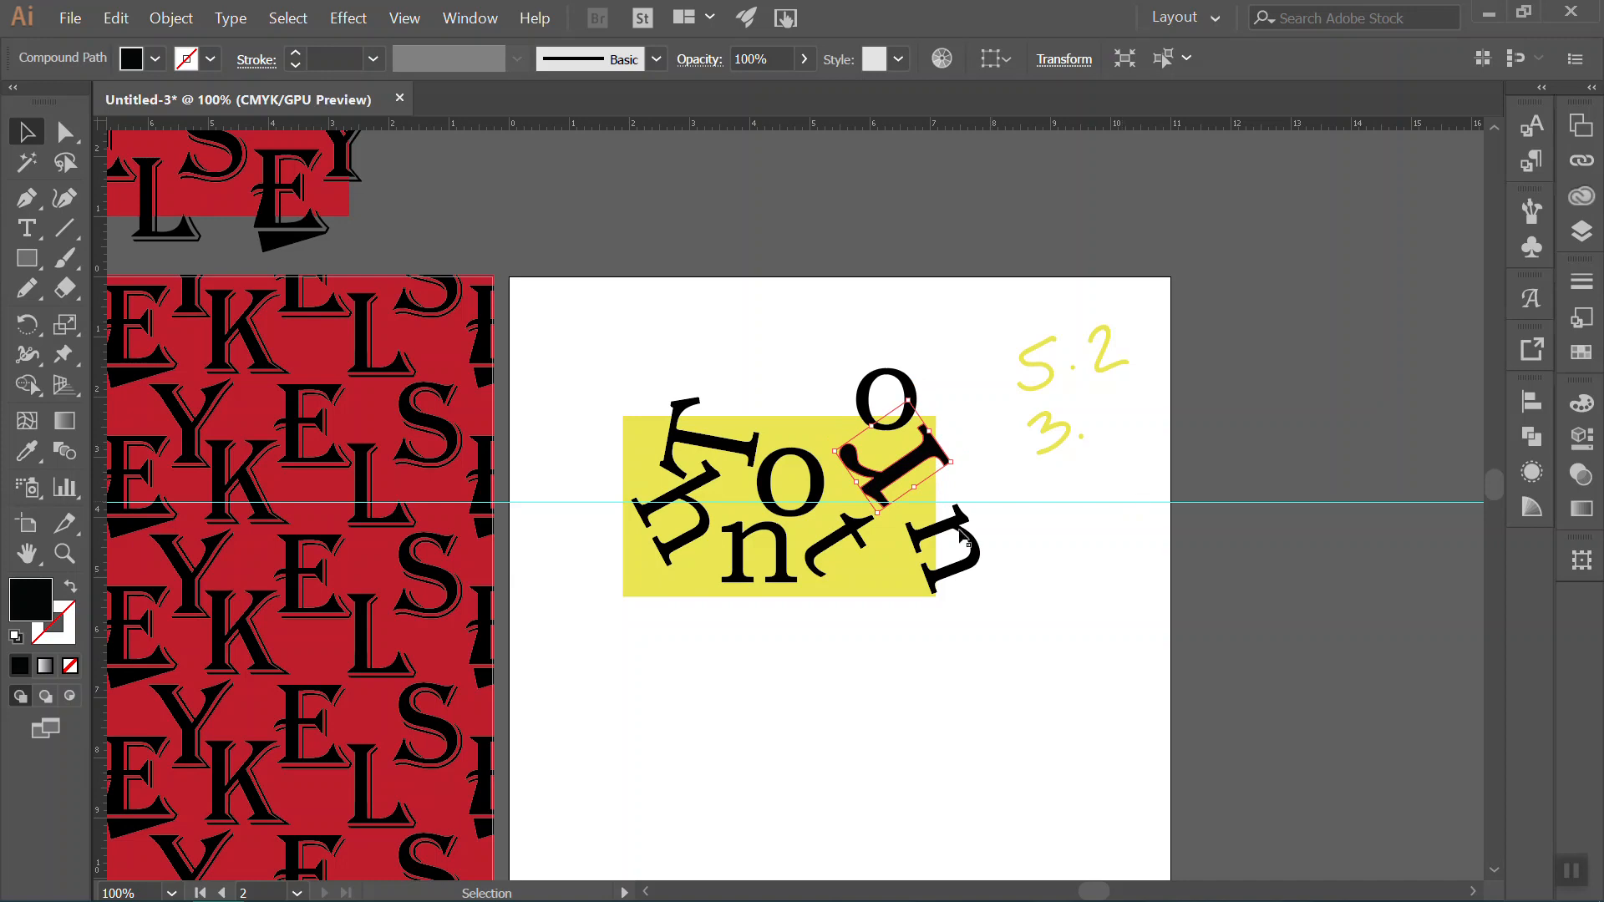
{"action": "left_click", "coordinate": [956, 553]}
Start a precise Object > Transform > Move of the n with a 5.2 in horizontal offset.
{"action": "left_click", "coordinate": [115, 17]}
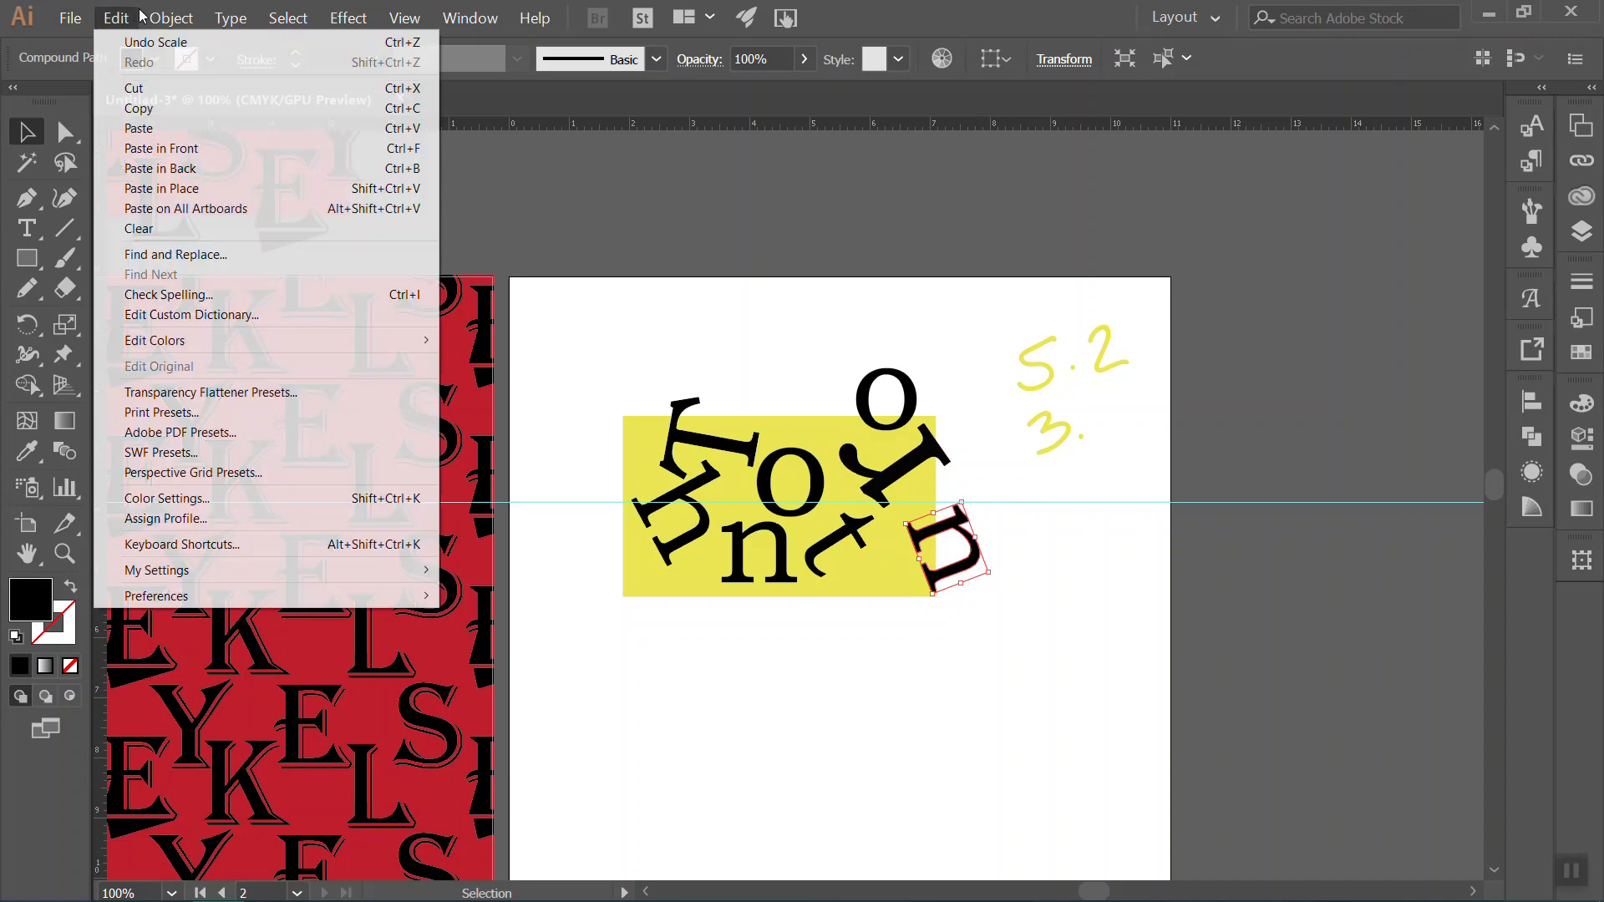
{"action": "mouse_move", "coordinate": [166, 15]}
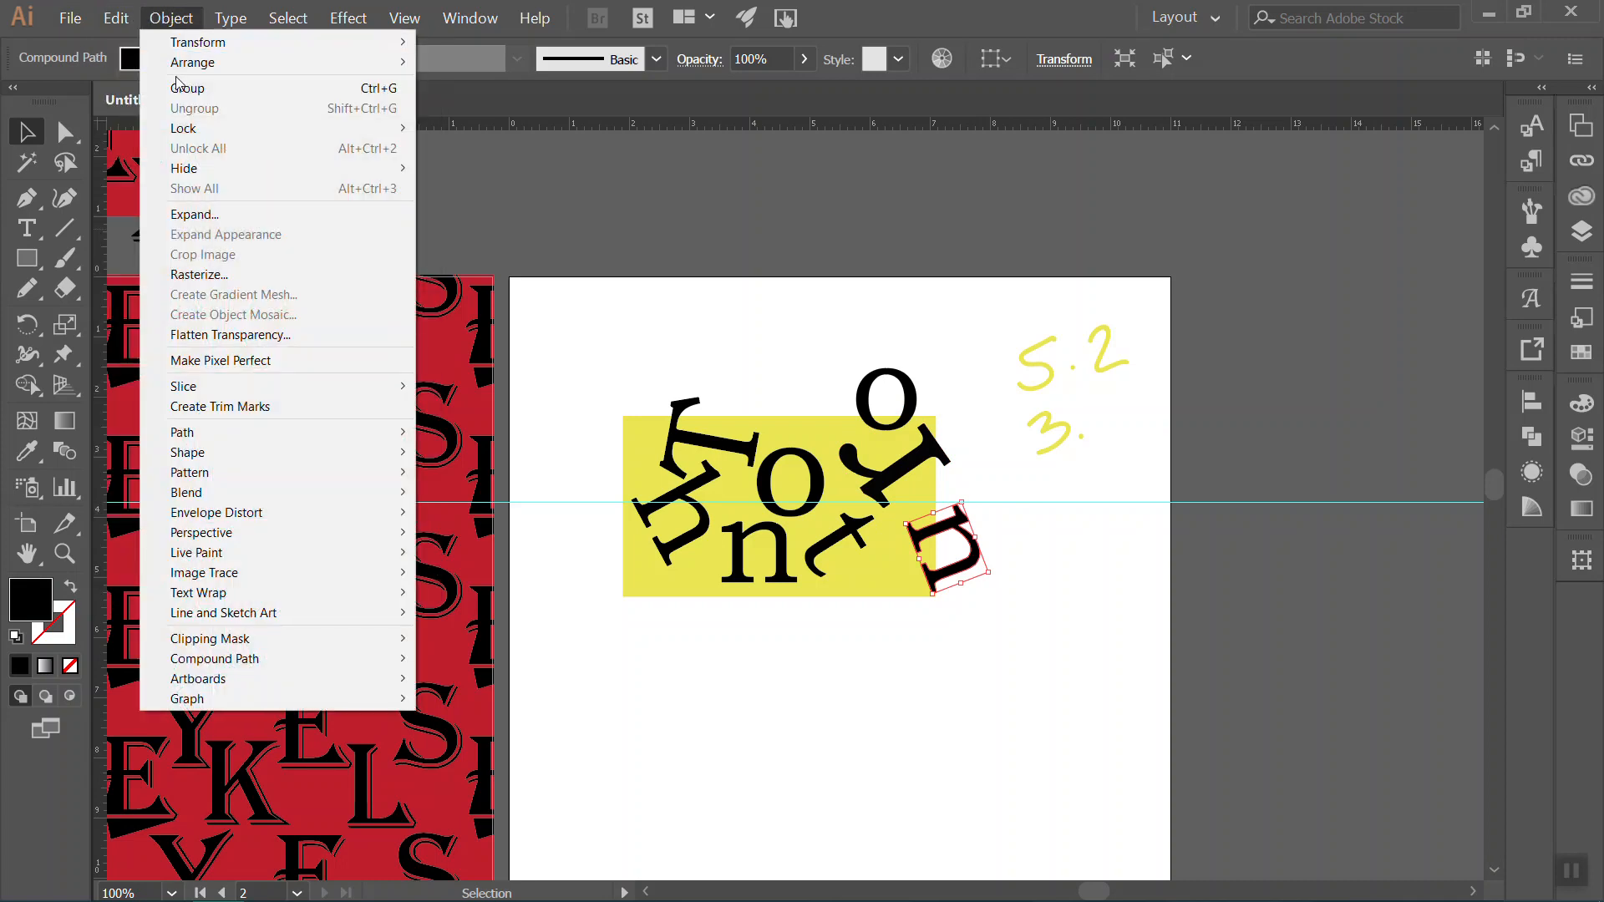
{"action": "mouse_move", "coordinate": [197, 48]}
{"action": "left_click", "coordinate": [565, 67]}
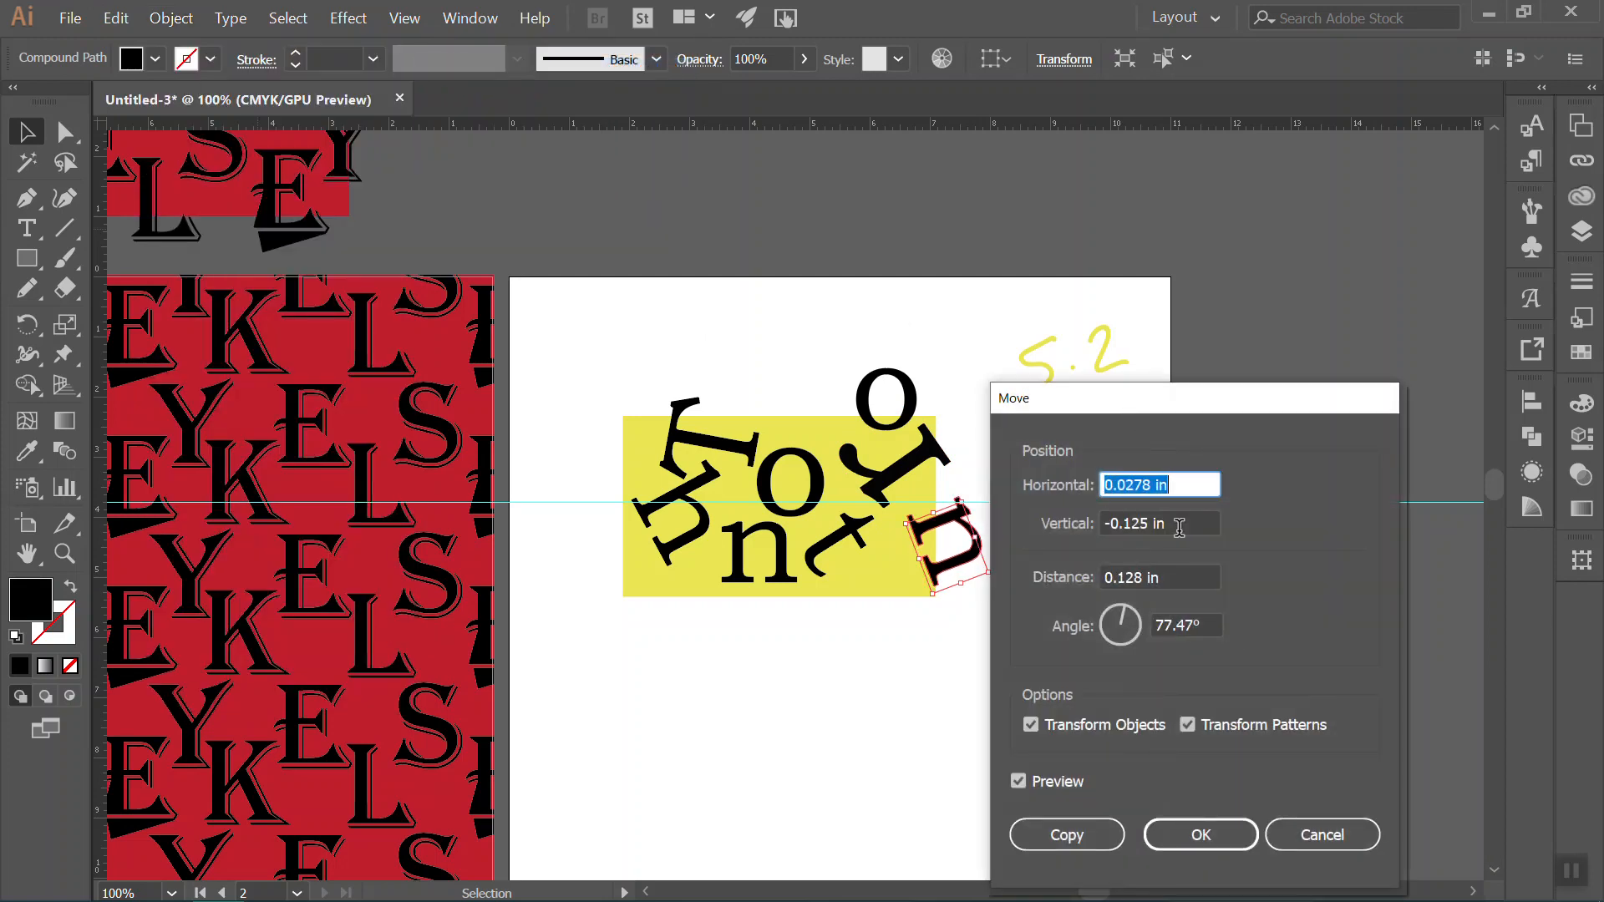
{"action": "type", "text": "0"}
{"action": "key", "text": "Tab"}
{"action": "type", "text": "0"}
{"action": "left_click", "coordinate": [1135, 481]}
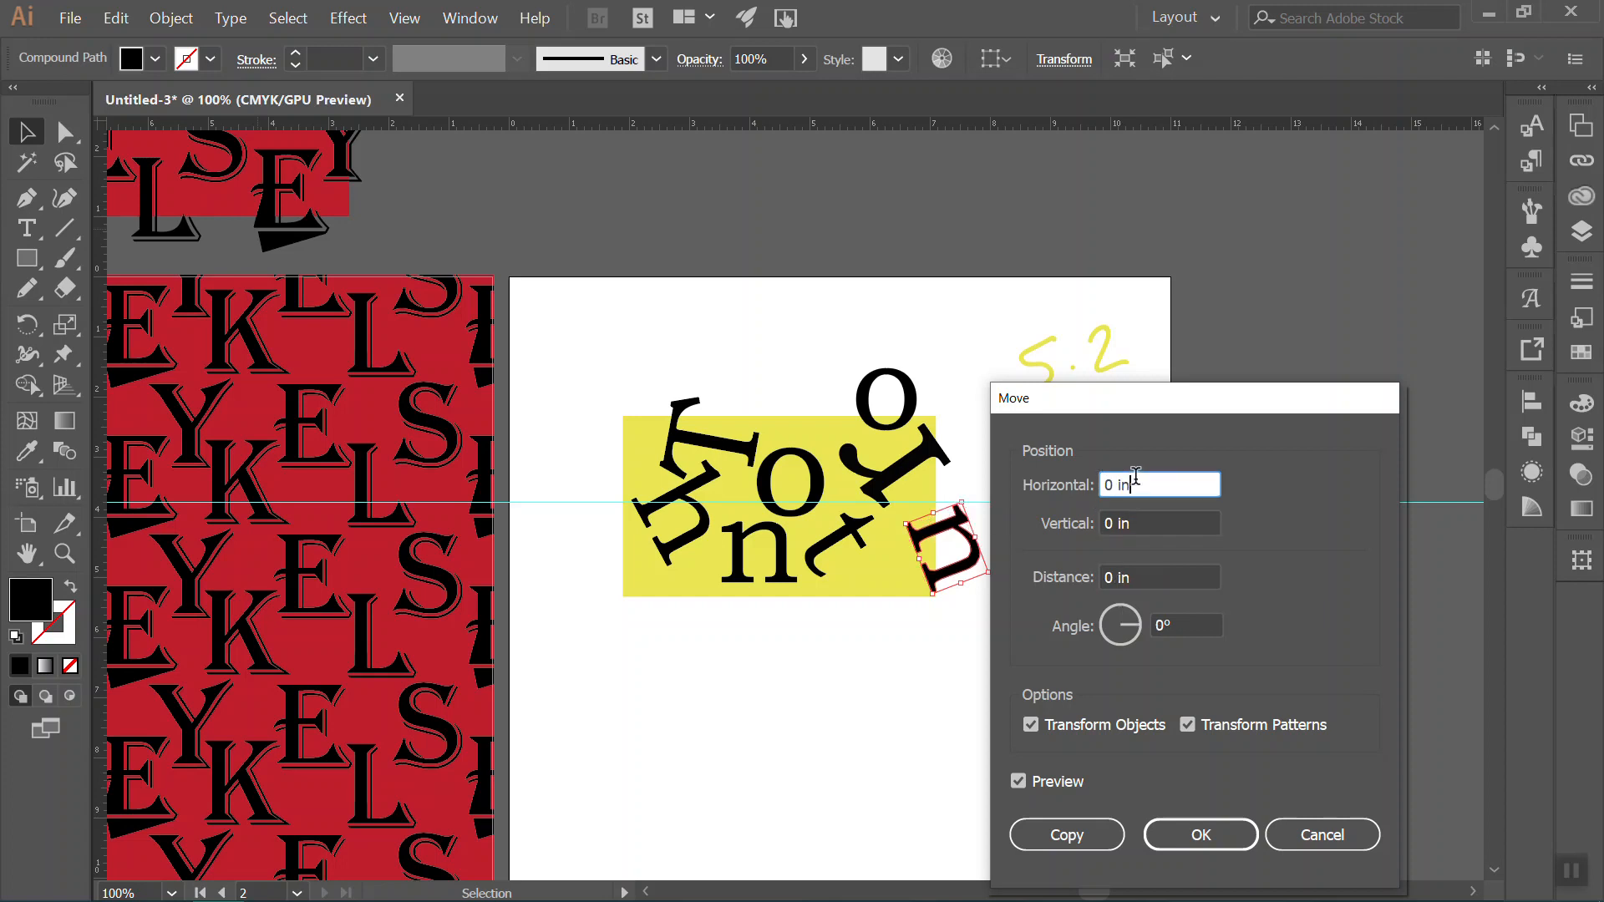
{"action": "left_click_drag", "start_coordinate": [1147, 407], "coordinate": [1167, 322]}
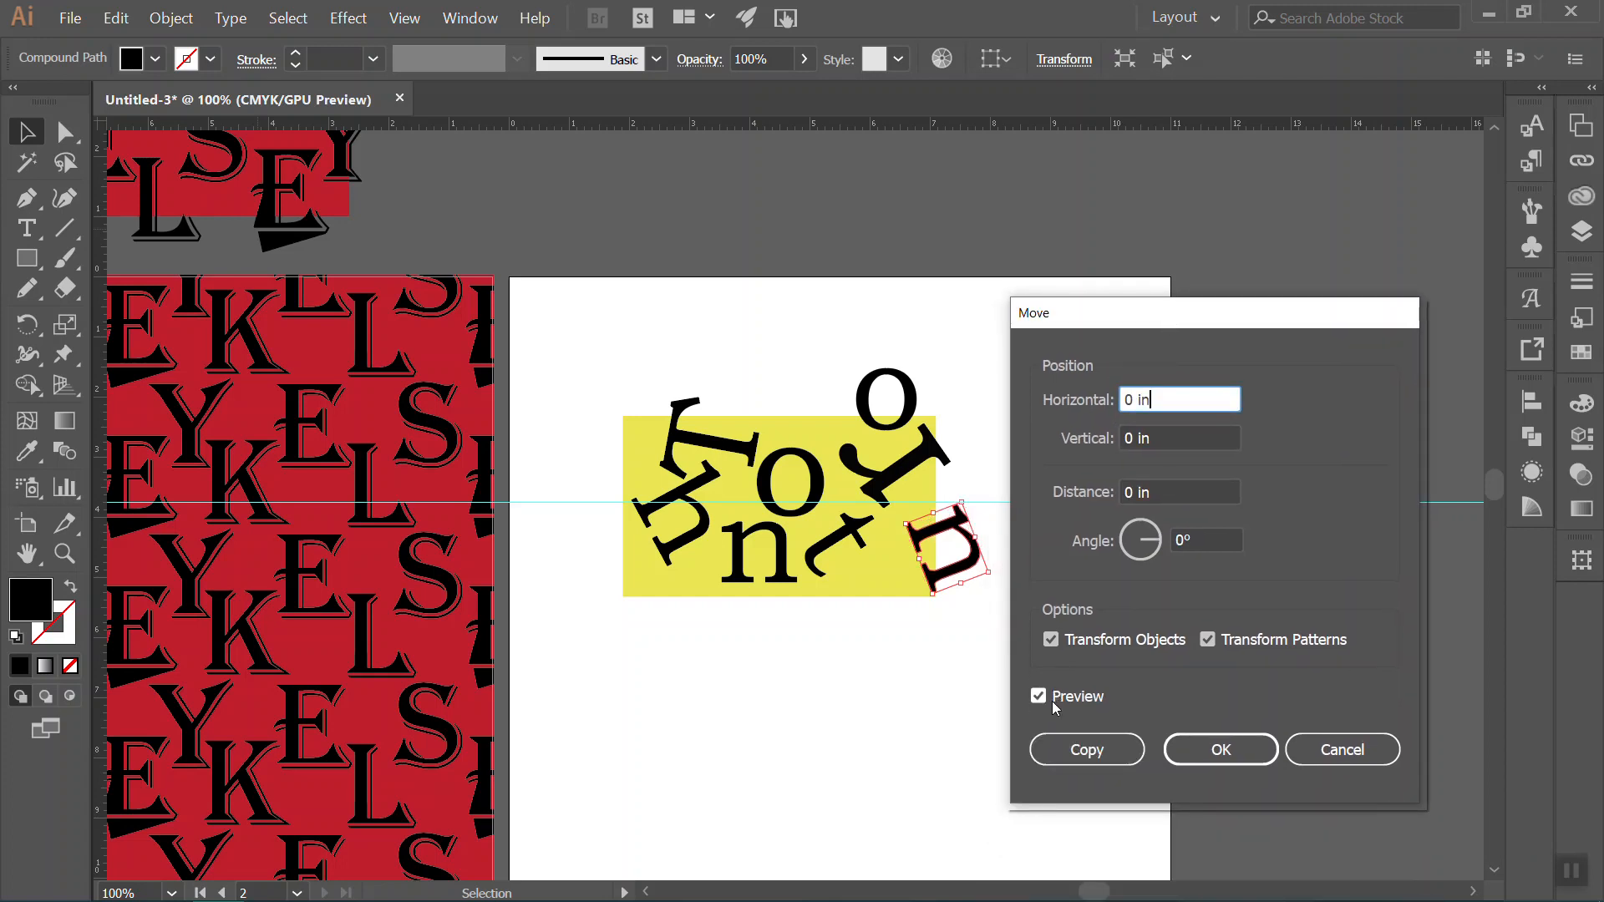
{"action": "left_click", "coordinate": [1154, 439]}
{"action": "key", "text": "Tab"}
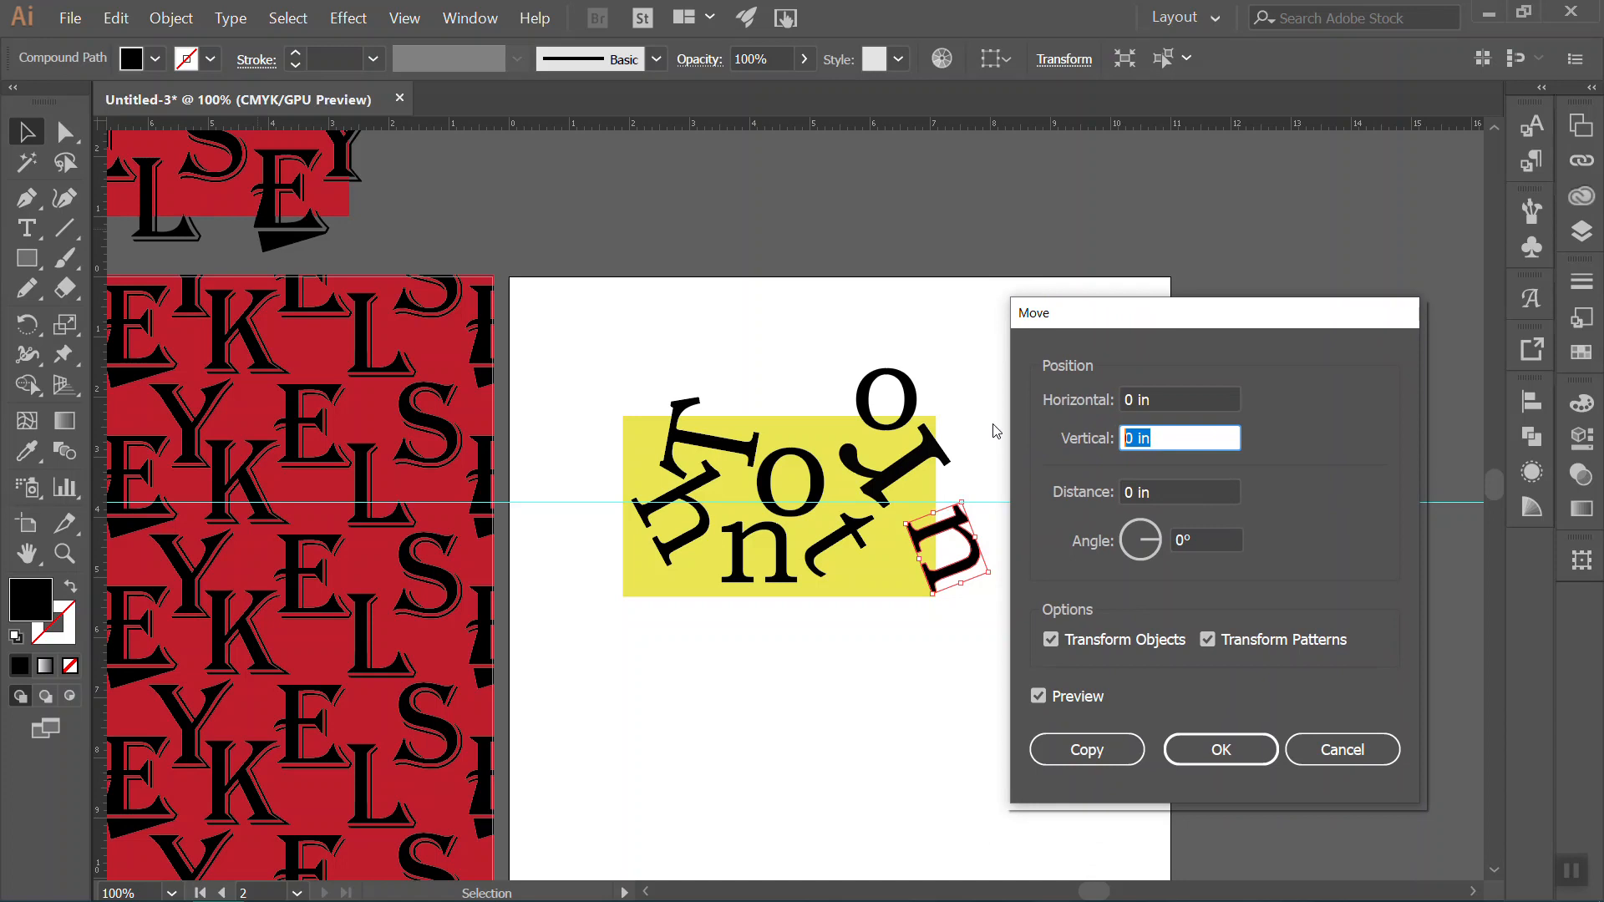
{"action": "left_click_drag", "start_coordinate": [1134, 336], "coordinate": [1206, 520]}
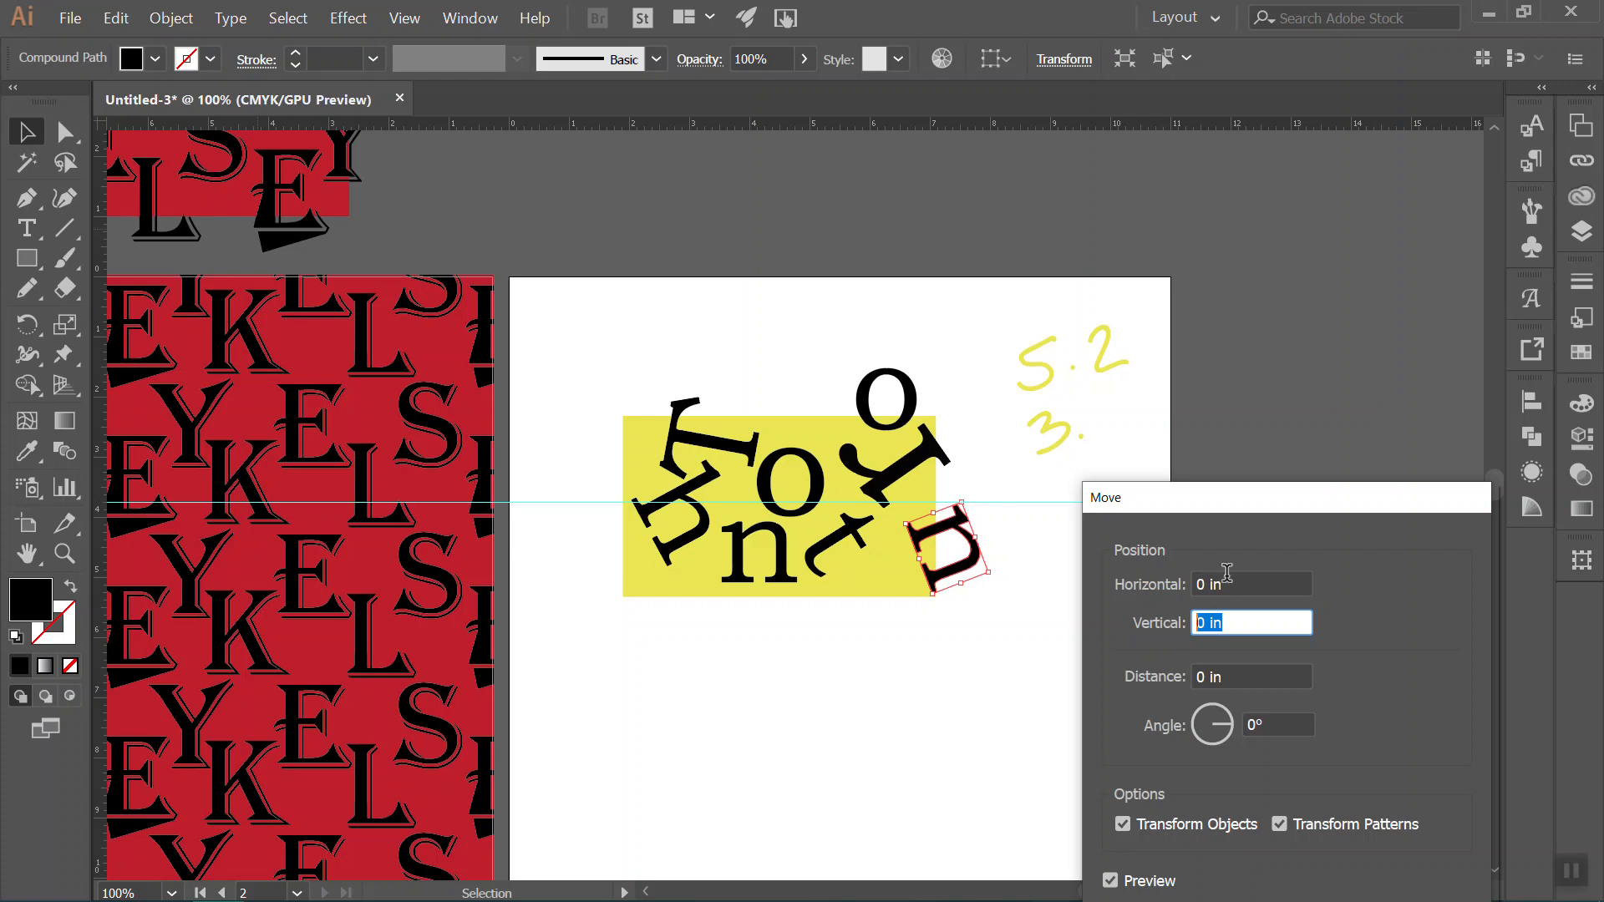
{"action": "double_click", "coordinate": [1202, 584]}
{"action": "type", "text": "5.2"}
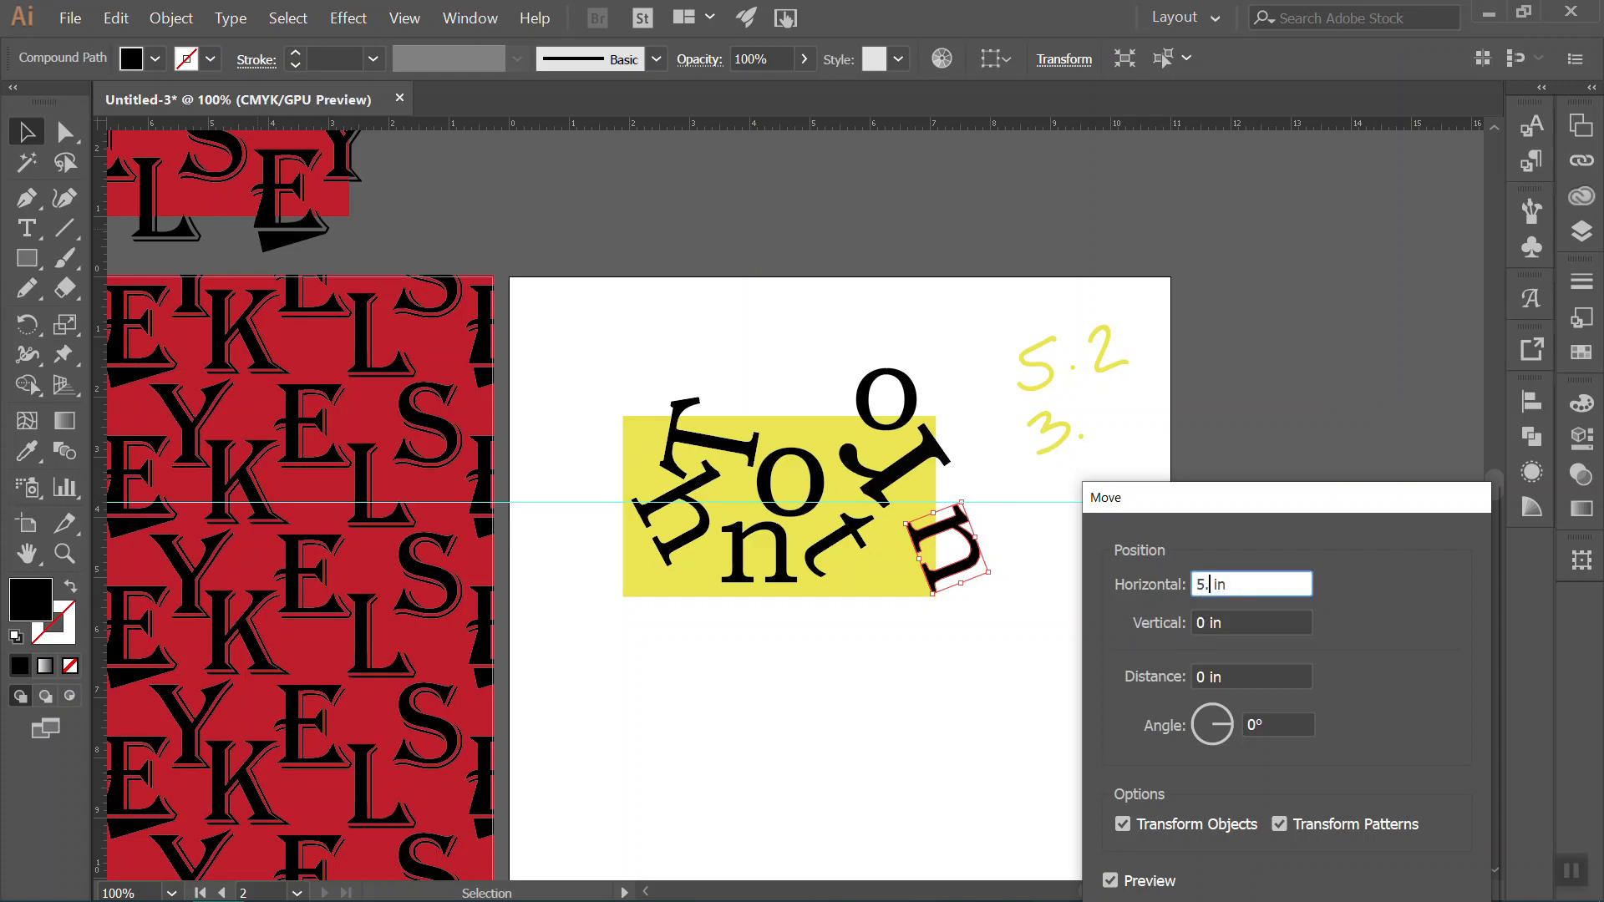
{"action": "left_click", "coordinate": [1234, 623]}
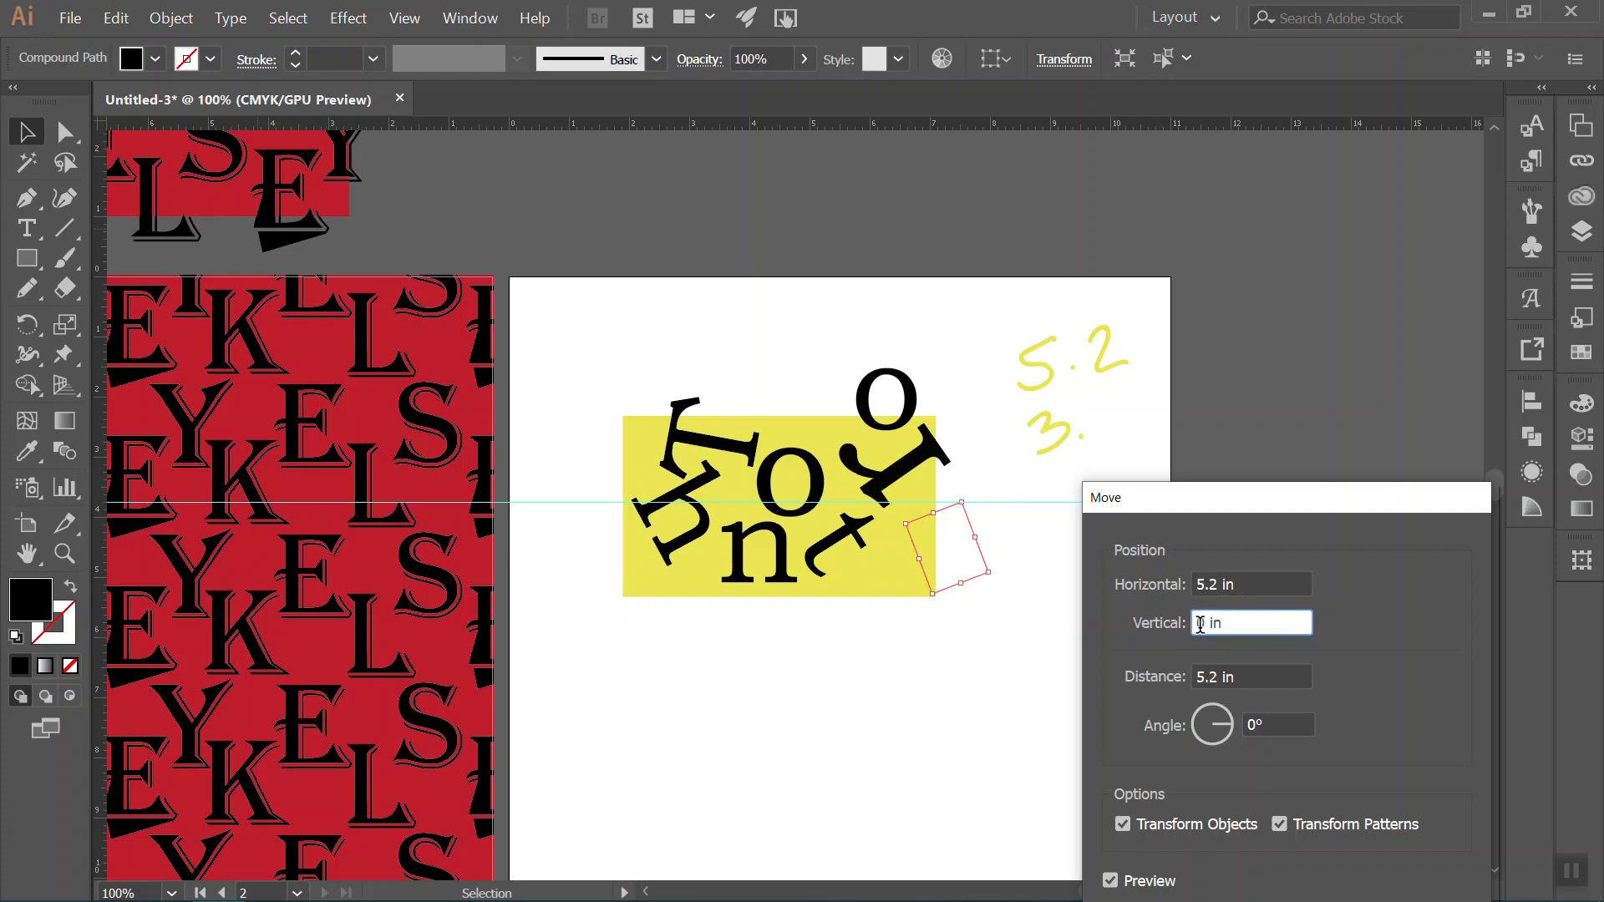
Set the n's offsets to -5.2 in horizontal and -1.5 in vertical and place a copy.
{"action": "mouse_move", "coordinate": [1231, 506]}
{"action": "left_mouse_down"}
{"action": "mouse_move", "coordinate": [1352, 340]}
{"action": "mouse_move", "coordinate": [1233, 325]}
{"action": "mouse_move", "coordinate": [1232, 310]}
{"action": "mouse_move", "coordinate": [1472, 573]}
{"action": "mouse_move", "coordinate": [1472, 430]}
{"action": "left_mouse_up"}
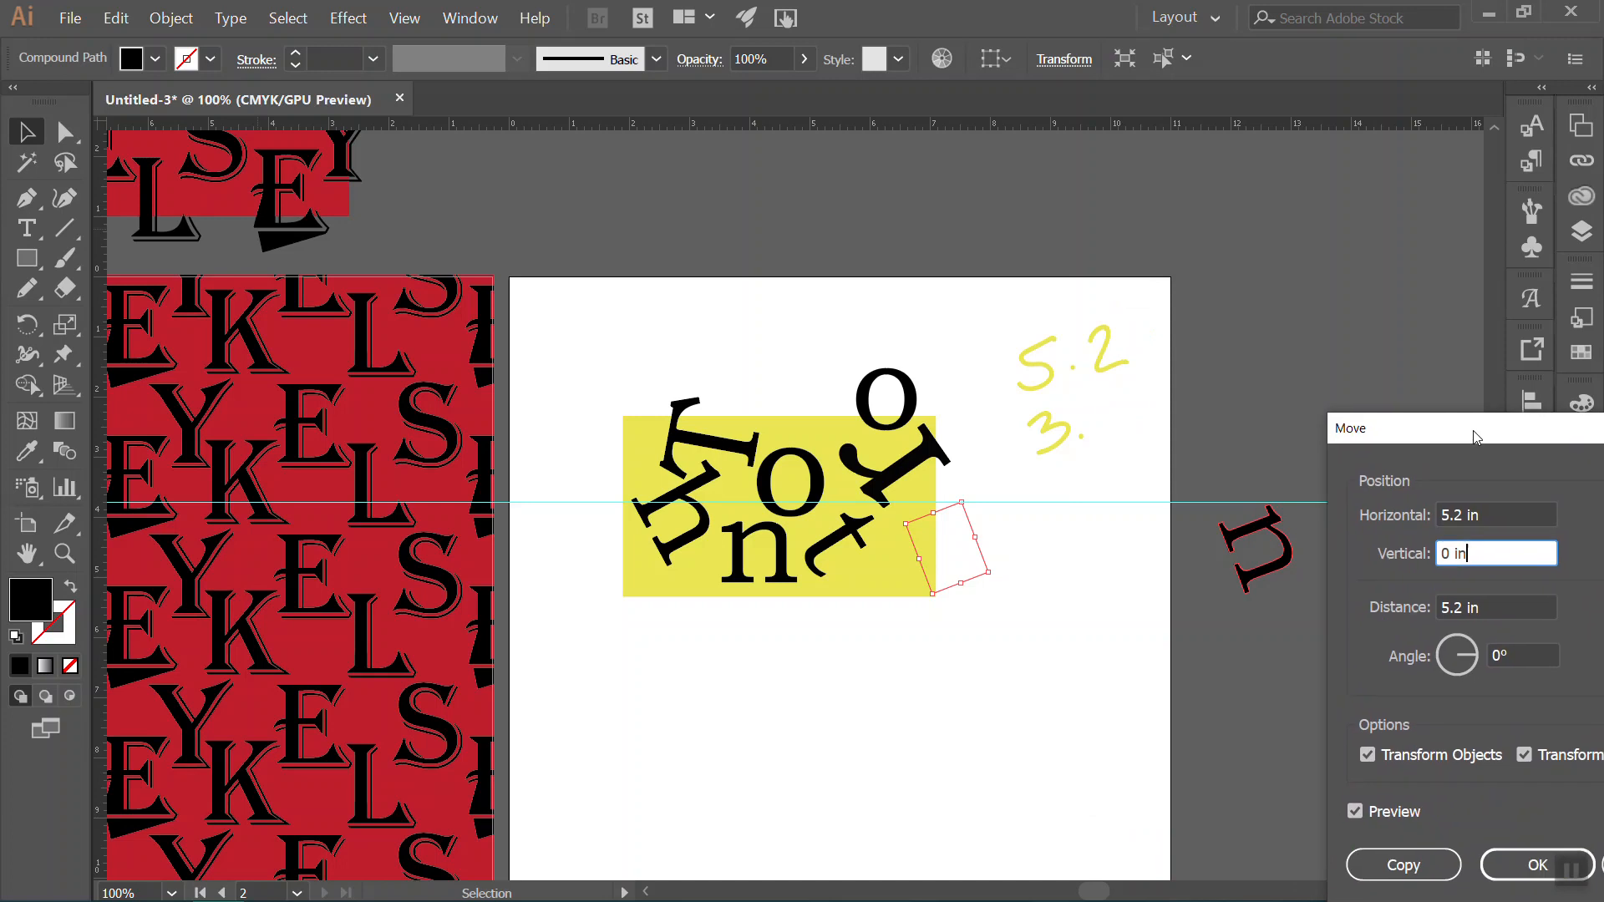
{"action": "left_click", "coordinate": [1443, 513]}
{"action": "type", "text": "-"}
{"action": "left_click", "coordinate": [1485, 545]}
{"action": "left_click_drag", "start_coordinate": [1476, 438], "coordinate": [1232, 318]}
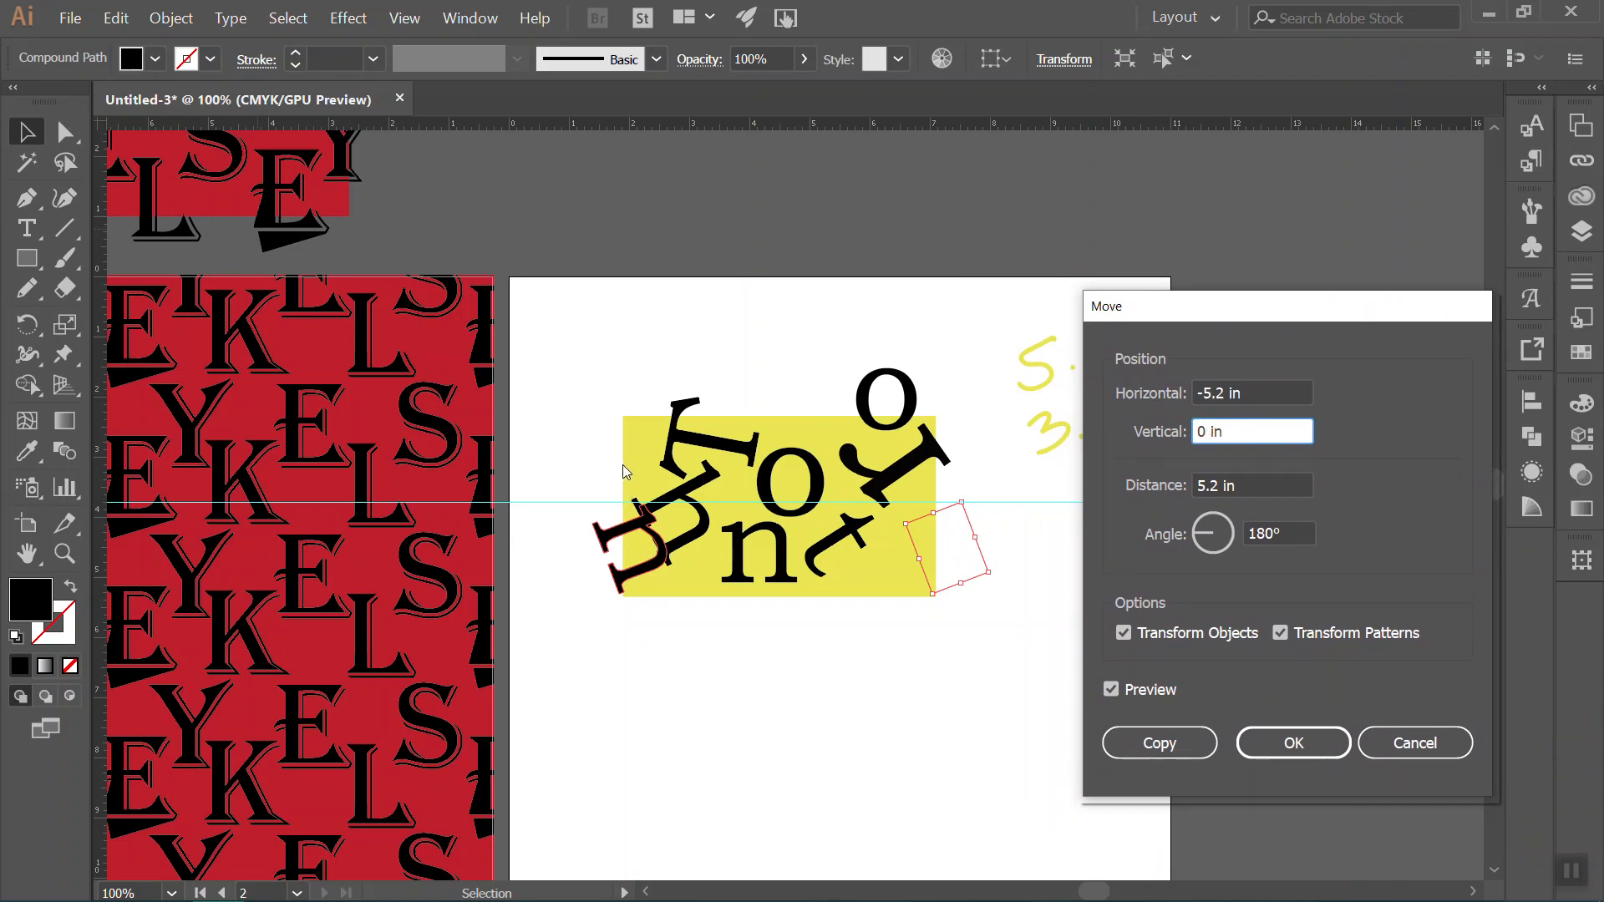
{"action": "mouse_move", "coordinate": [1194, 312]}
{"action": "left_mouse_down"}
{"action": "mouse_move", "coordinate": [1278, 306]}
{"action": "mouse_move", "coordinate": [1277, 289]}
{"action": "left_mouse_up"}
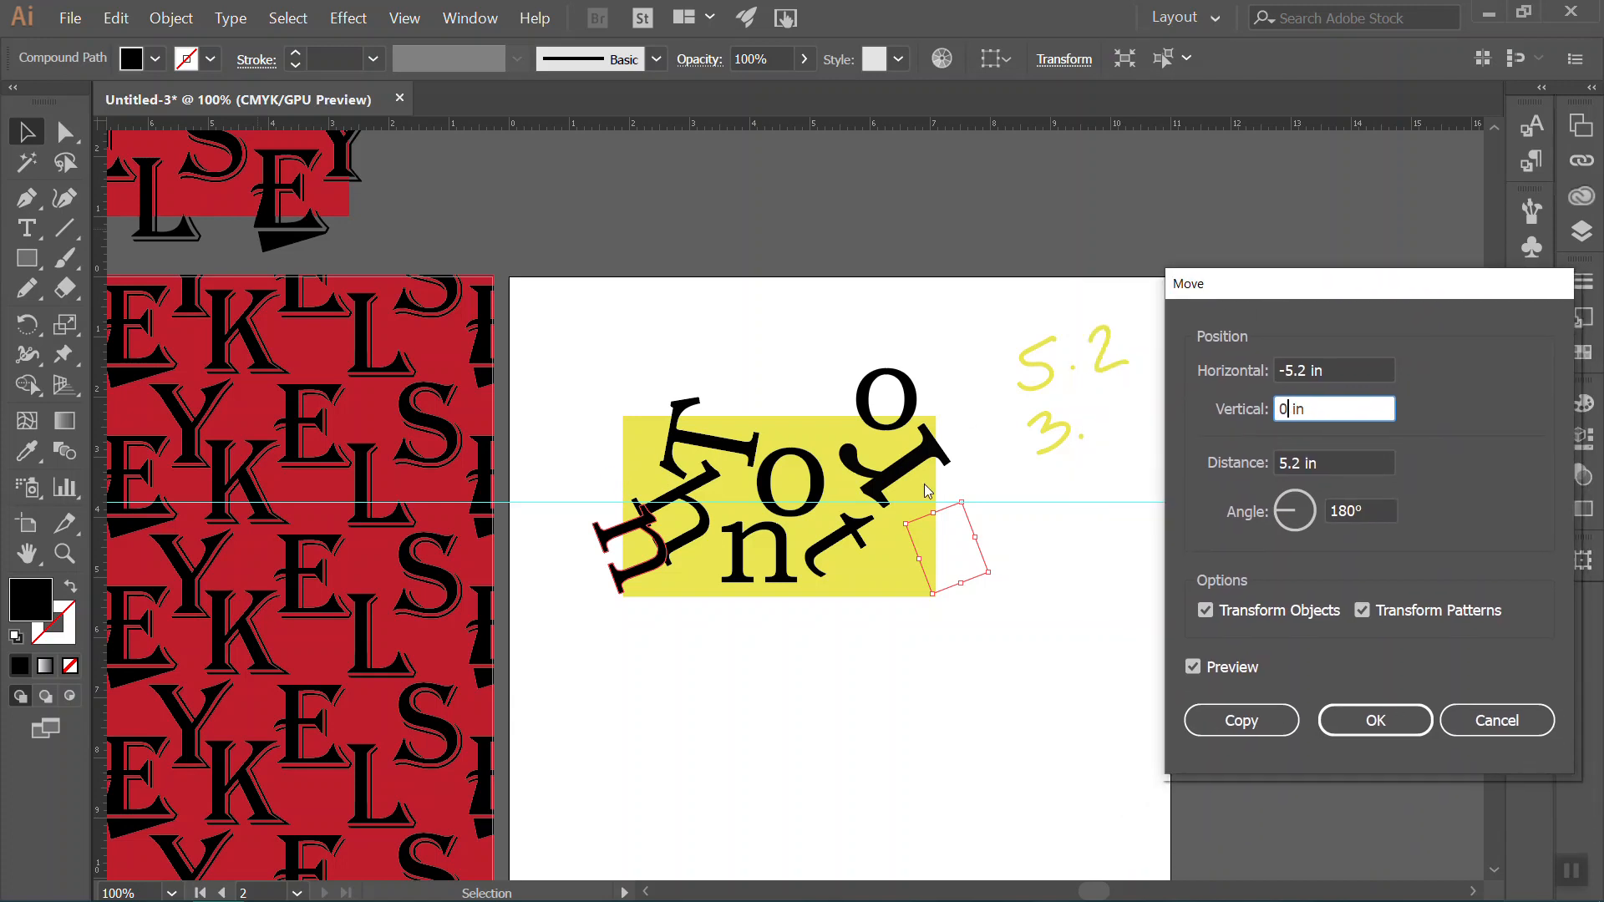
{"action": "double_click", "coordinate": [1286, 411]}
{"action": "type", "text": "1.5"}
{"action": "left_click", "coordinate": [1280, 408]}
{"action": "type", "text": "-"}
{"action": "left_click", "coordinate": [1337, 365]}
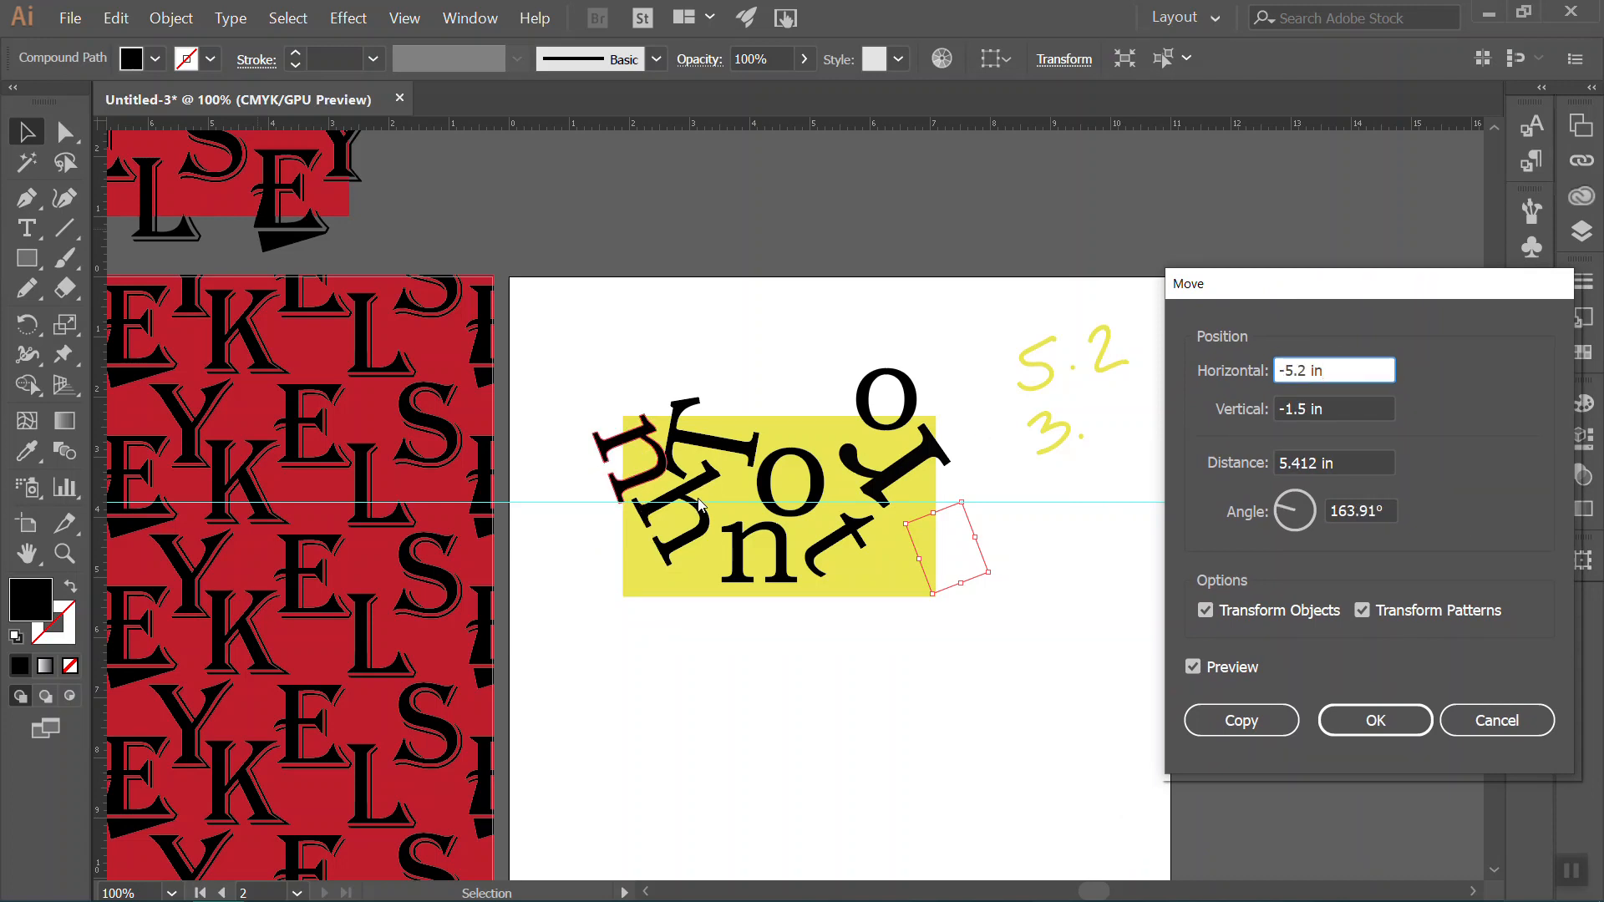
{"action": "left_click", "coordinate": [1237, 719]}
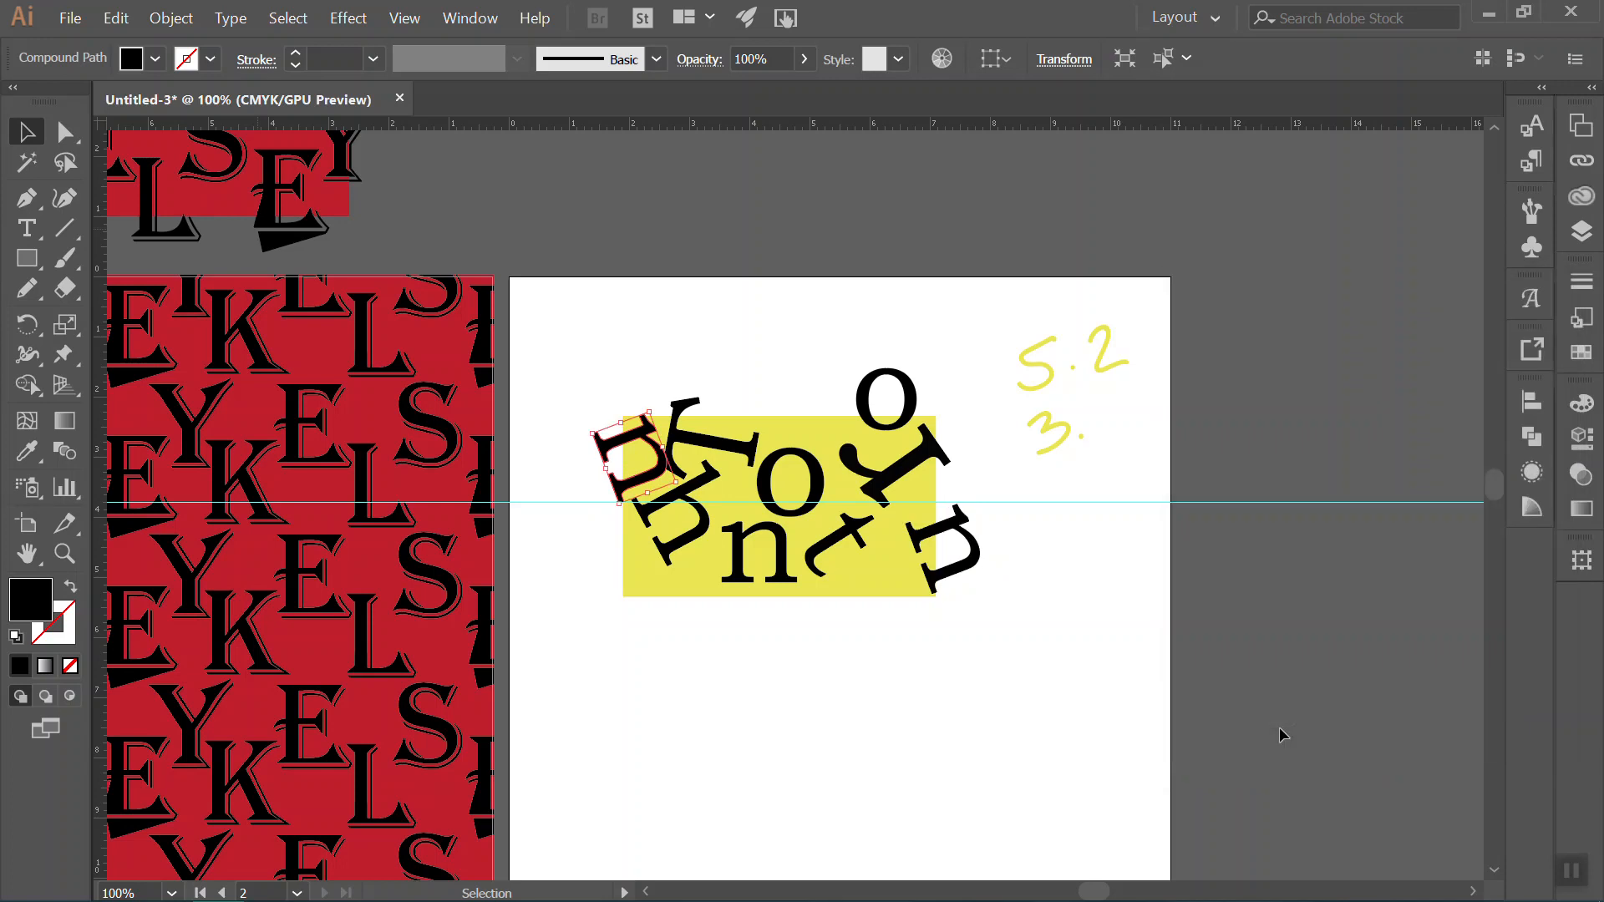
Copy the r with a -5.2 in / 1.5 in move, then nudge the top-left letter clear of the h.
{"action": "left_click", "coordinate": [912, 470]}
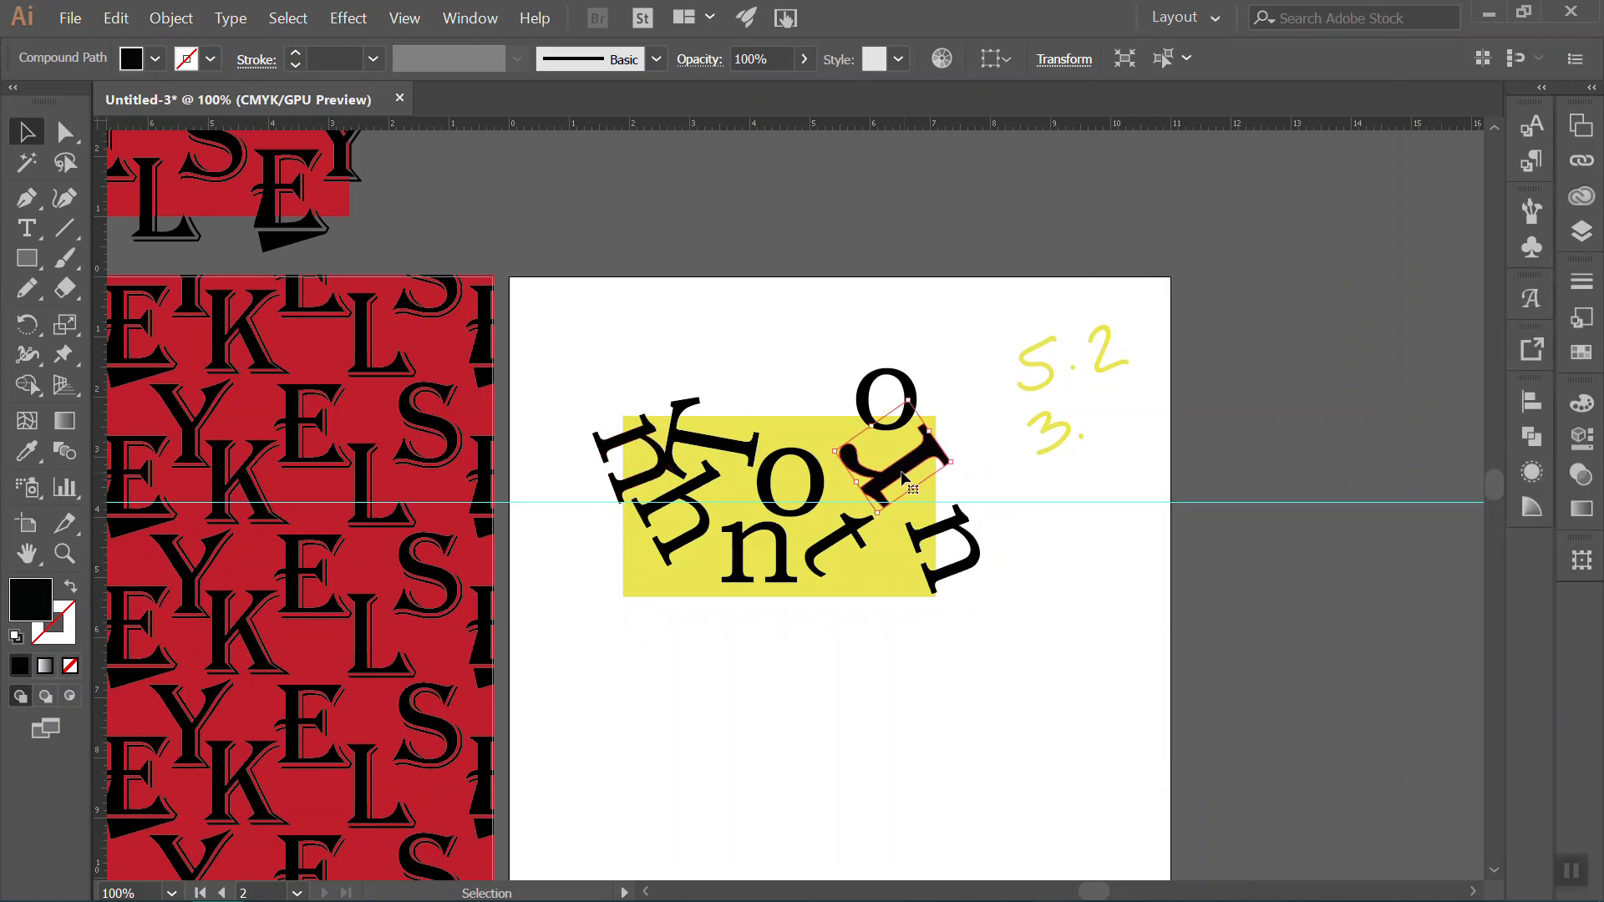
{"action": "right_click", "coordinate": [891, 473]}
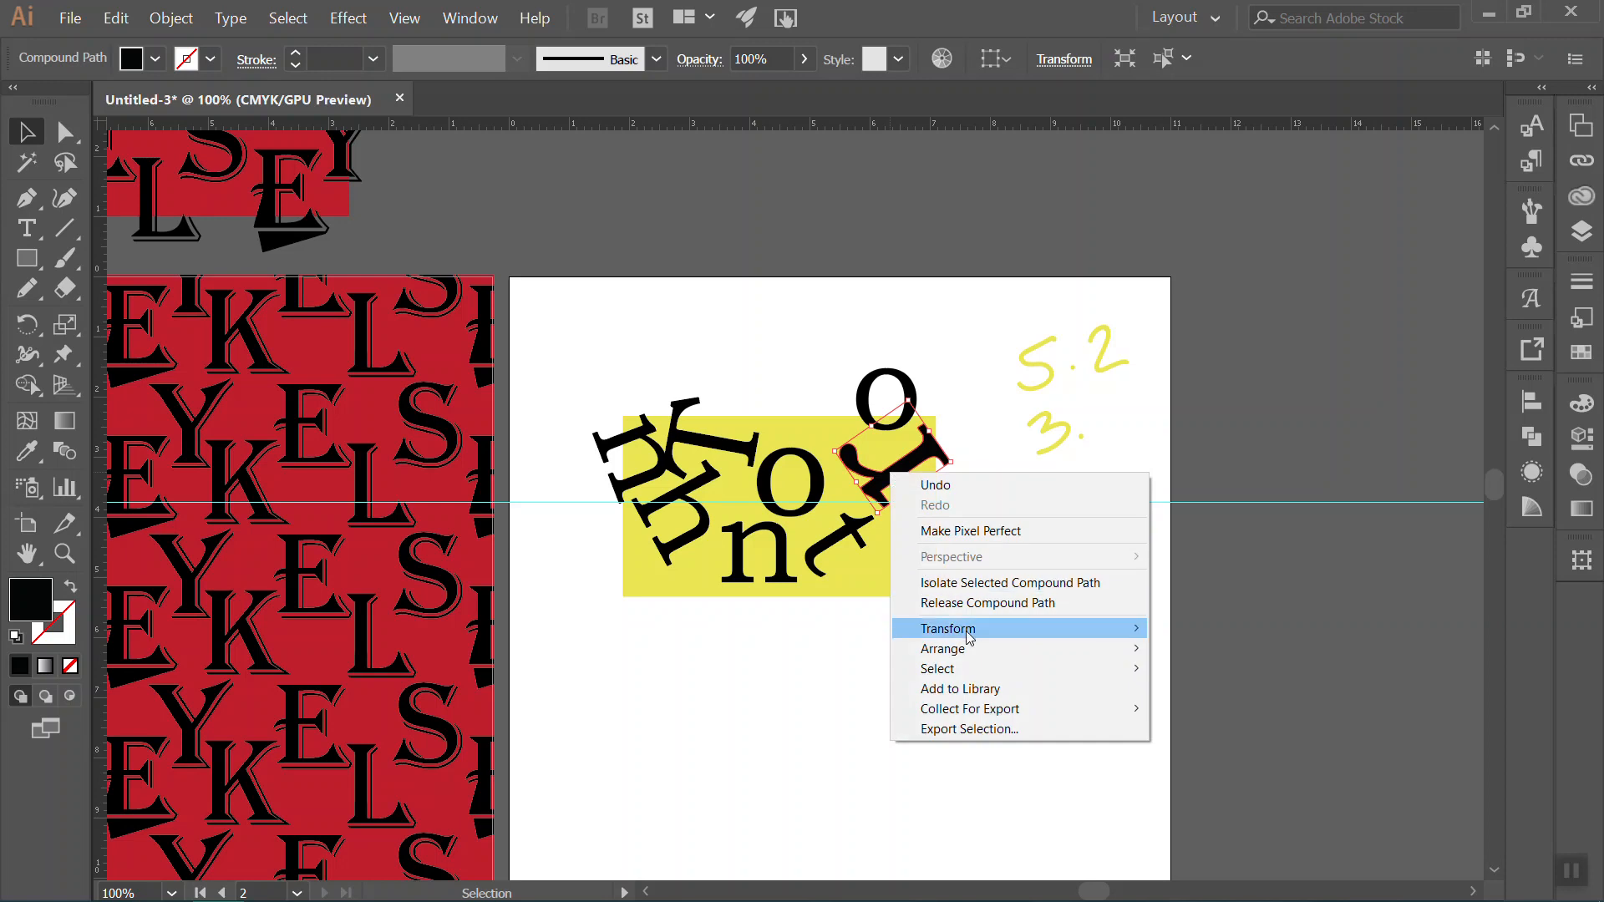
{"action": "mouse_move", "coordinate": [969, 638]}
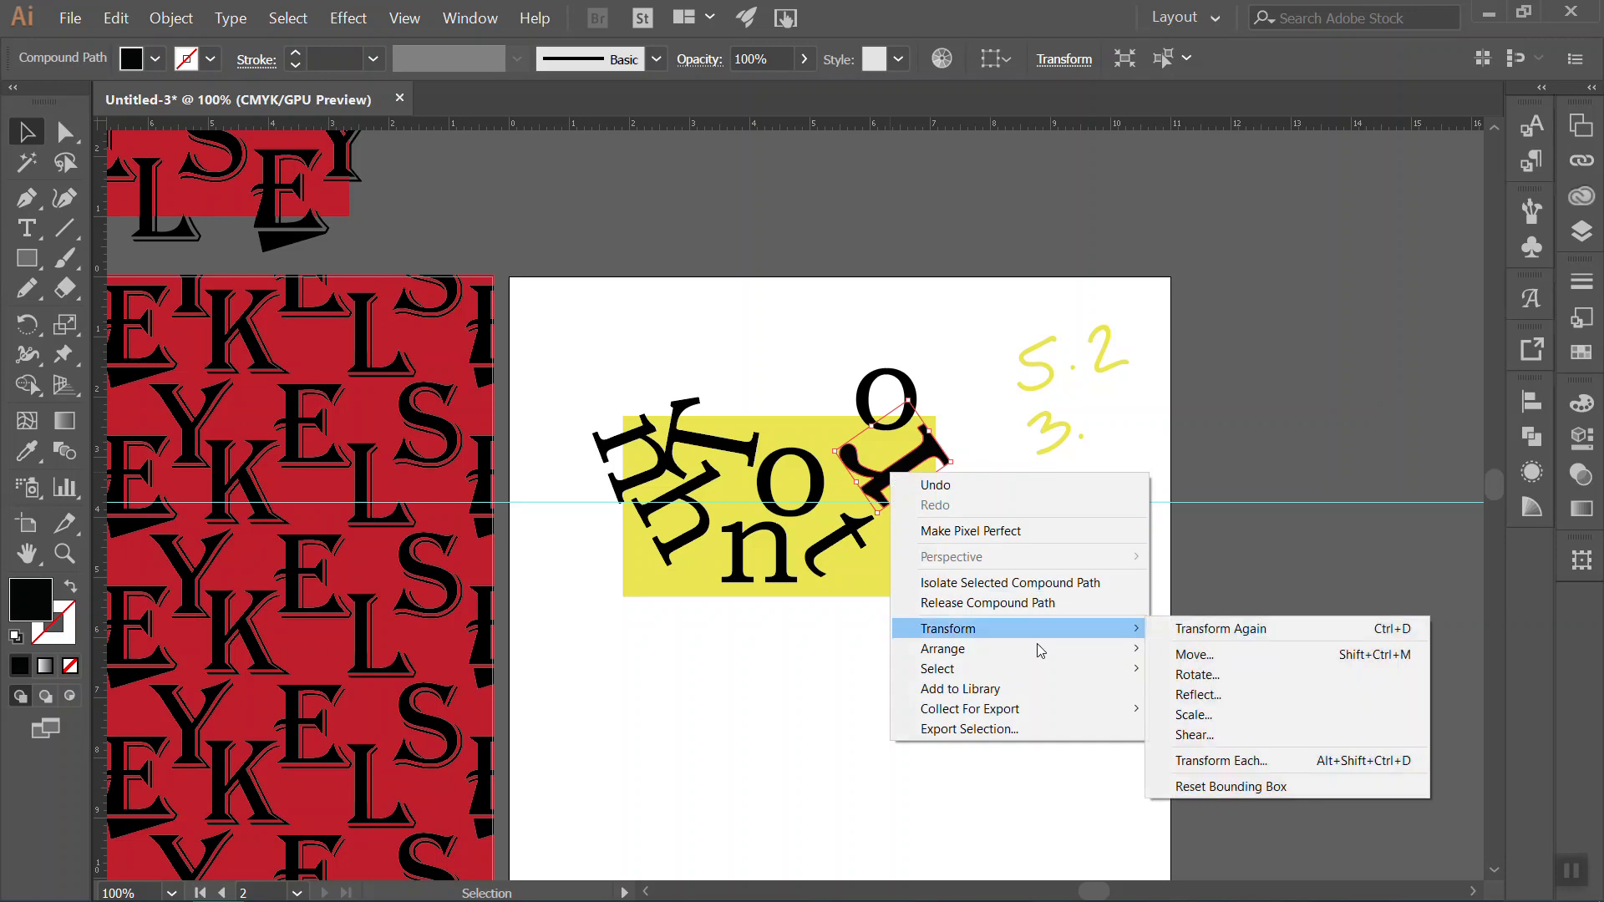
{"action": "left_click", "coordinate": [1221, 655]}
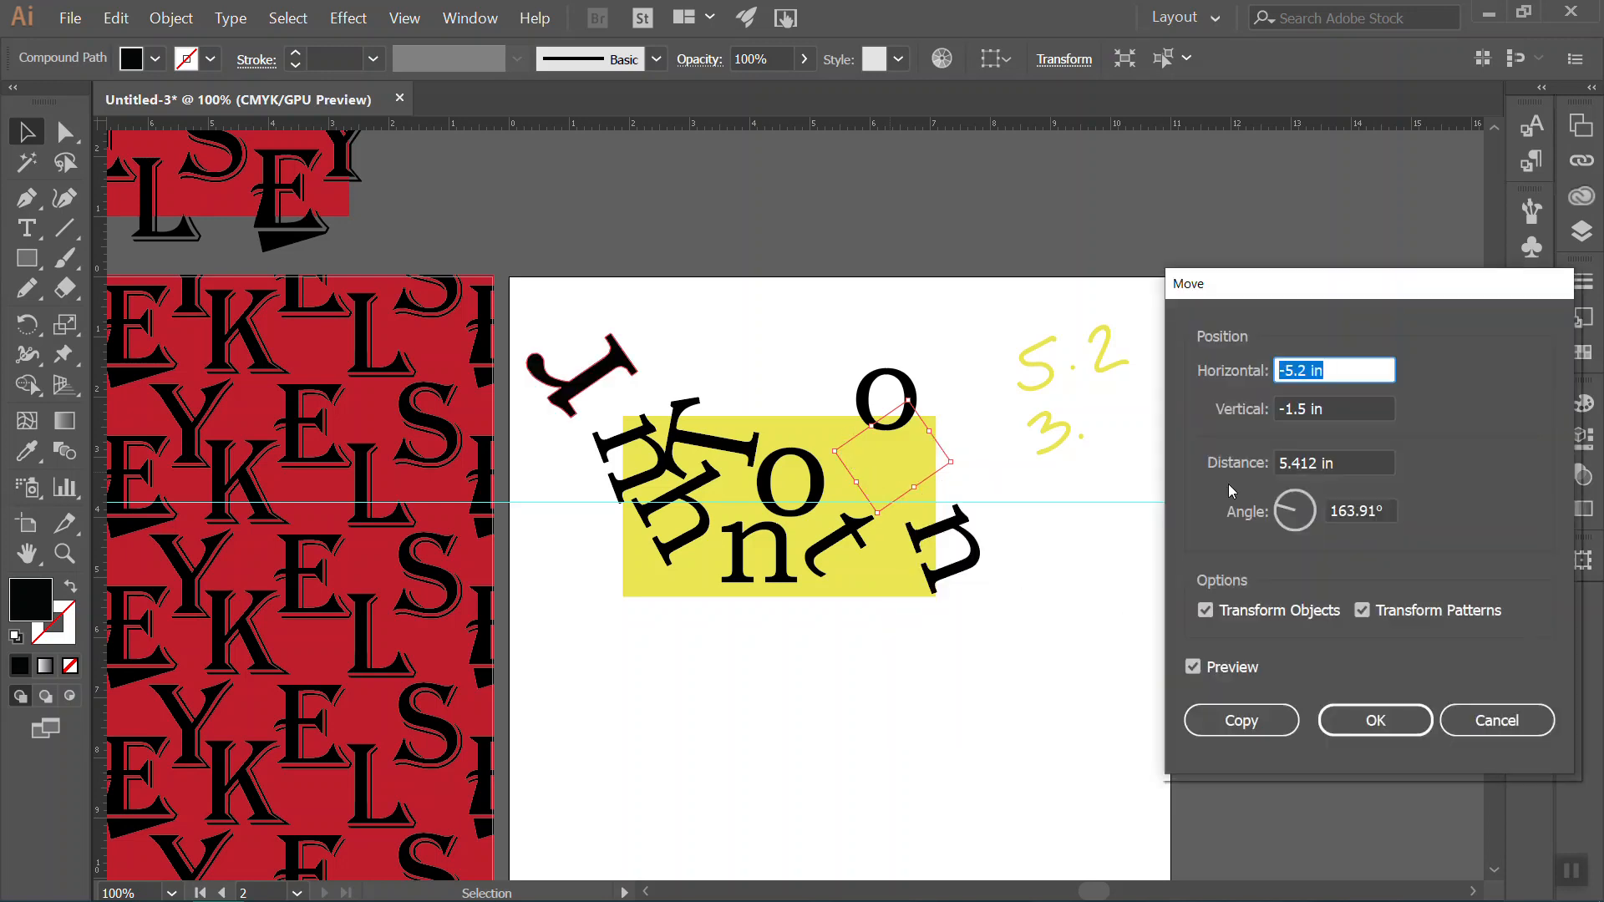
{"action": "left_click_drag", "start_coordinate": [1287, 370], "coordinate": [1258, 413]}
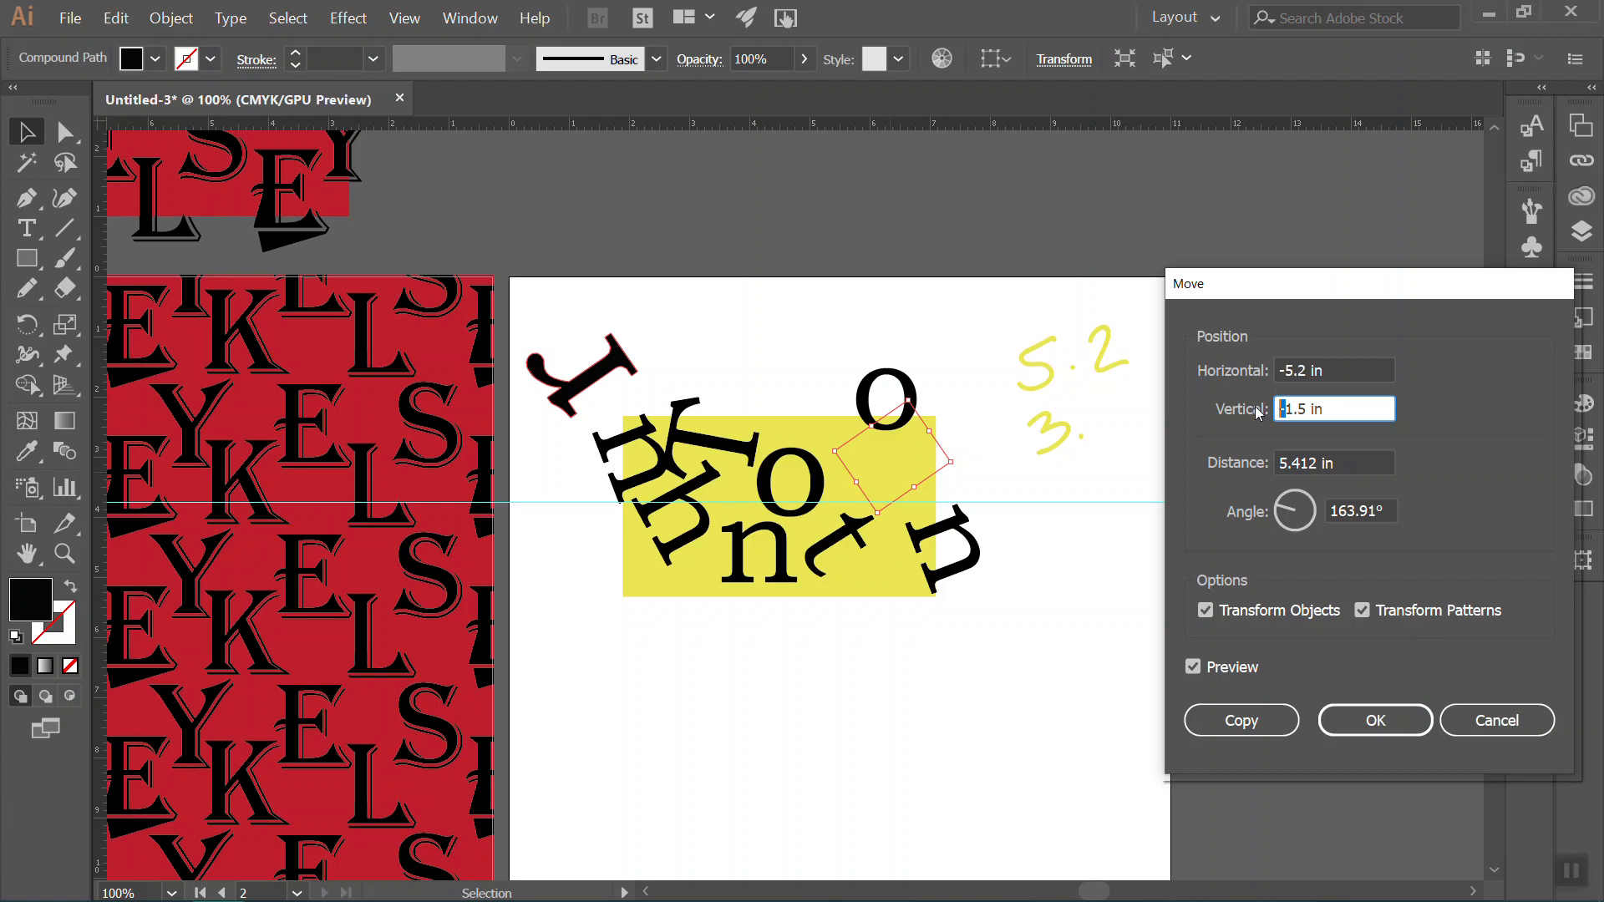
{"action": "key", "text": "BackSpace"}
{"action": "left_click", "coordinate": [1319, 368]}
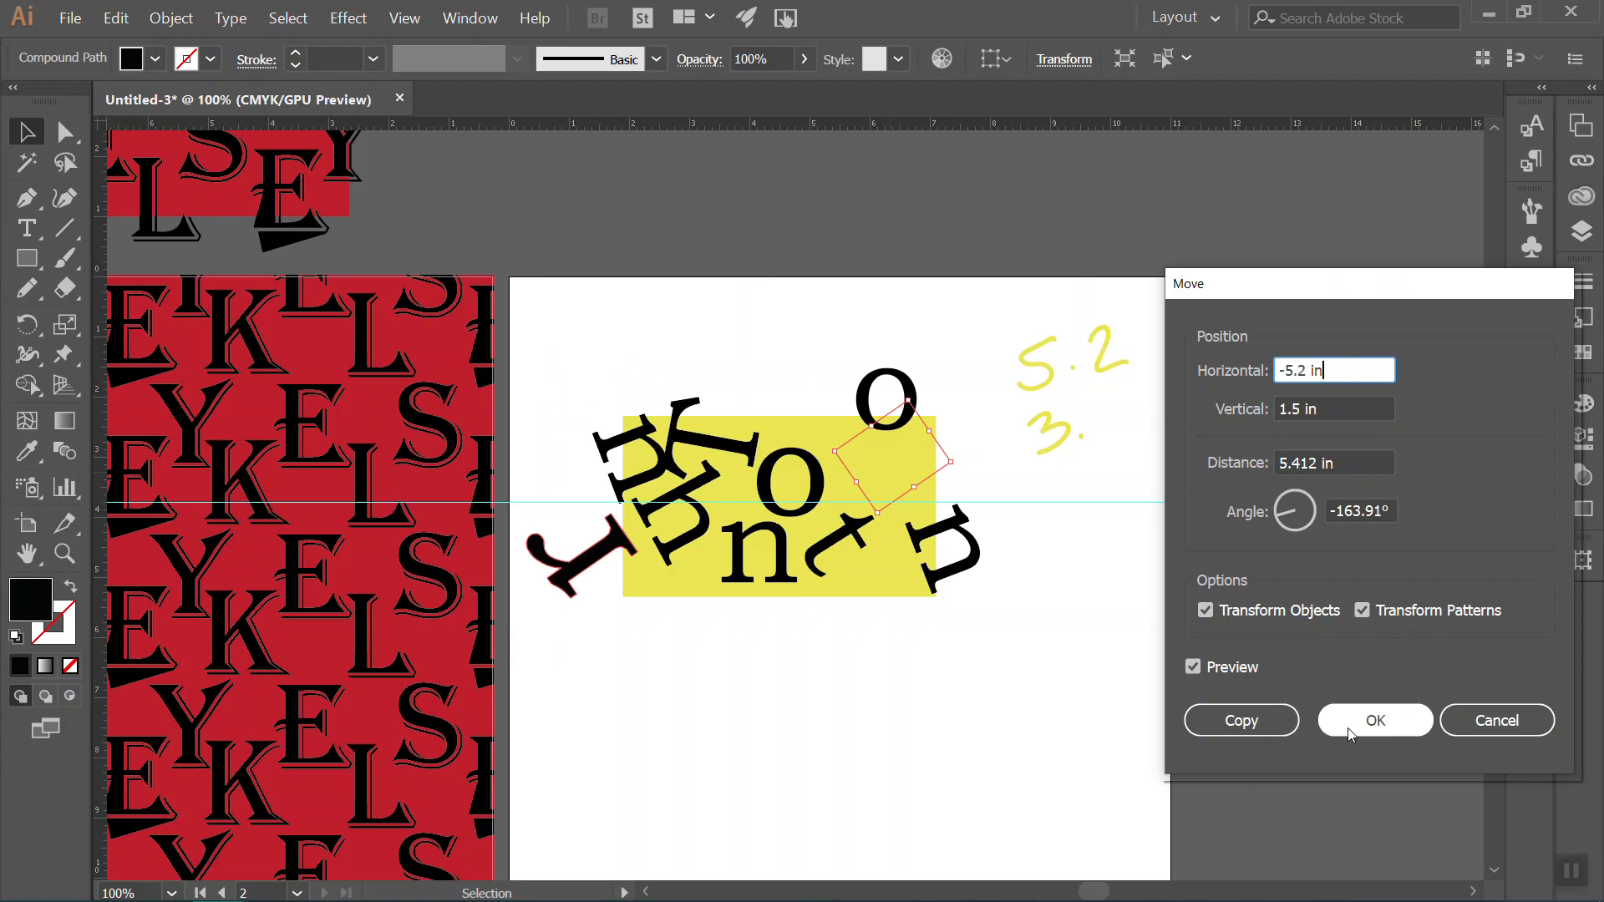
{"action": "left_click", "coordinate": [1238, 718]}
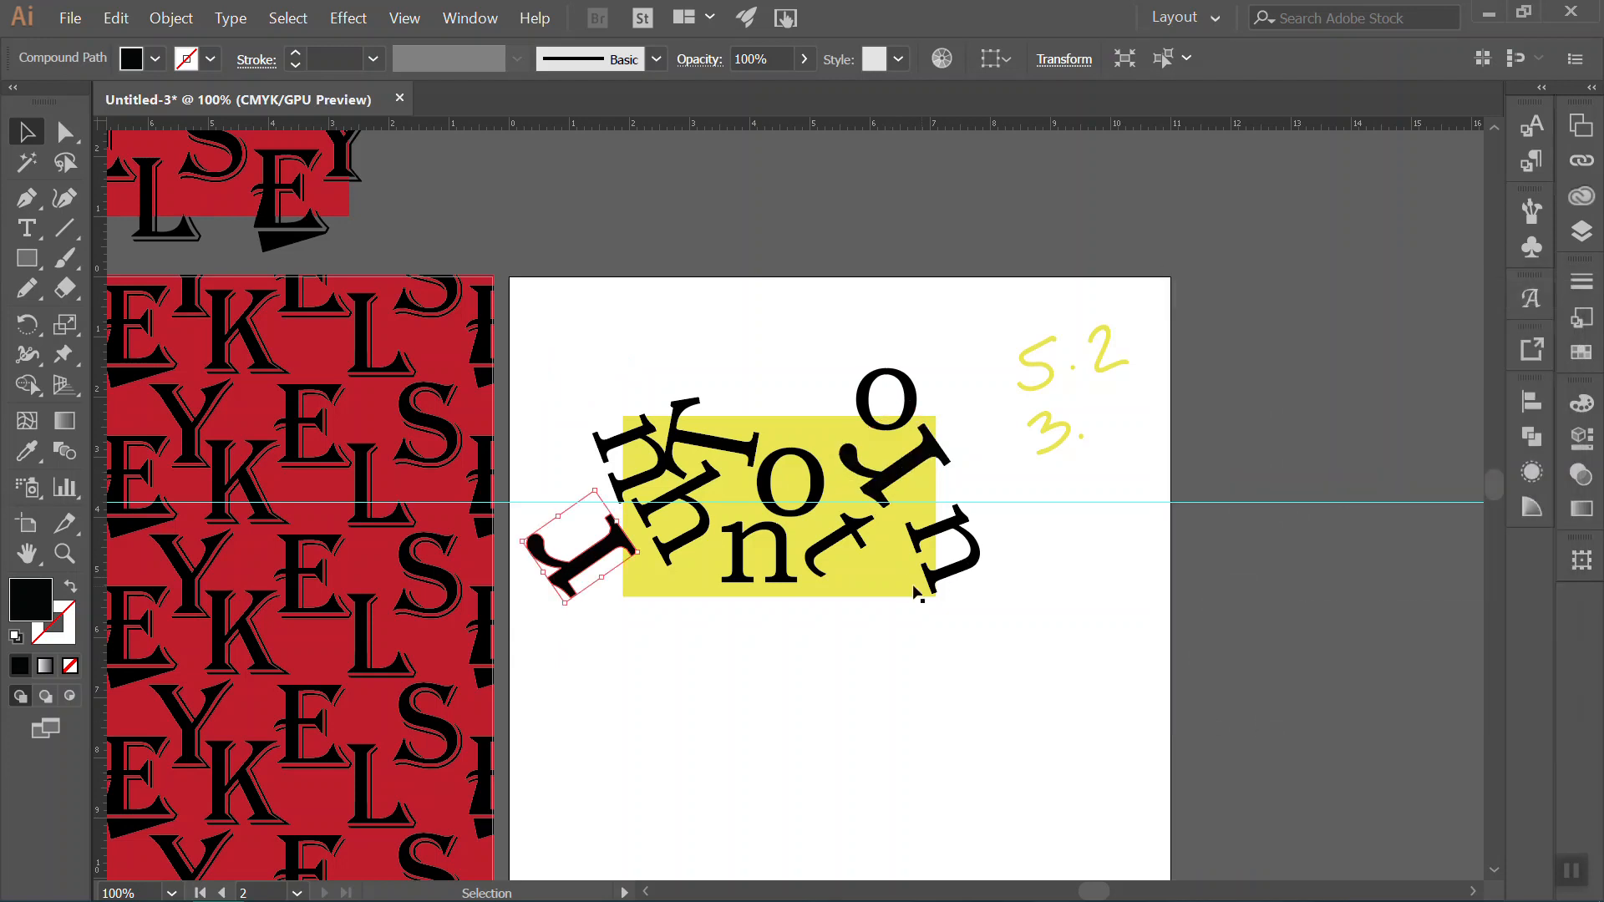
{"action": "left_click_drag", "start_coordinate": [704, 443], "coordinate": [715, 426]}
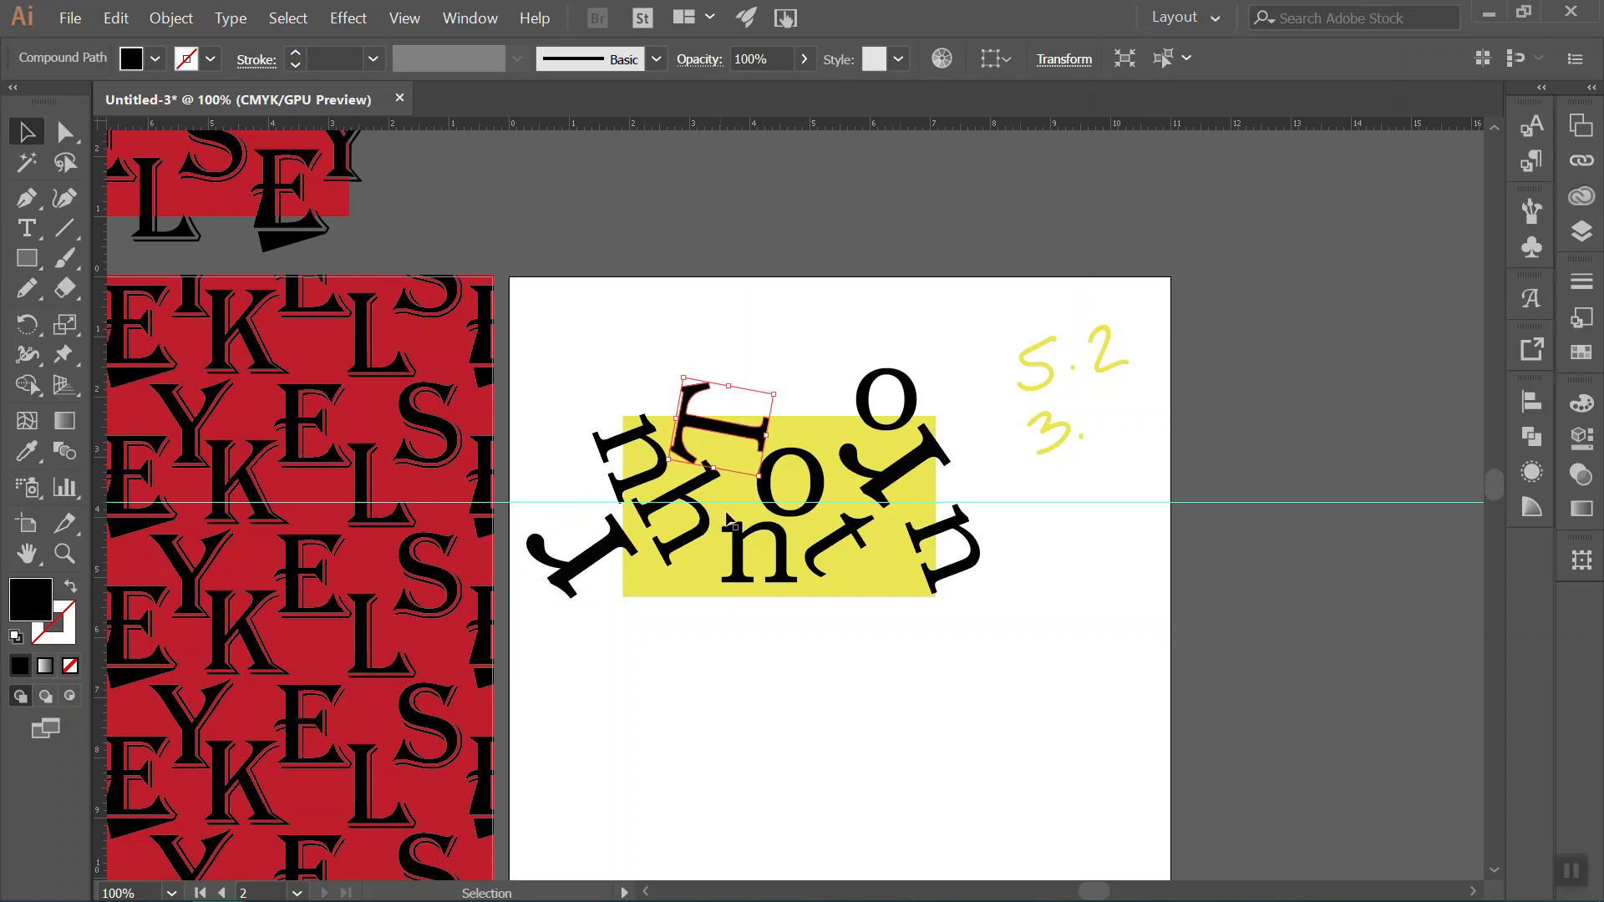
Select the top o and T letters together for a precise move.
{"action": "left_click", "coordinate": [871, 405]}
{"action": "left_click", "coordinate": [726, 429], "text": "shift"}
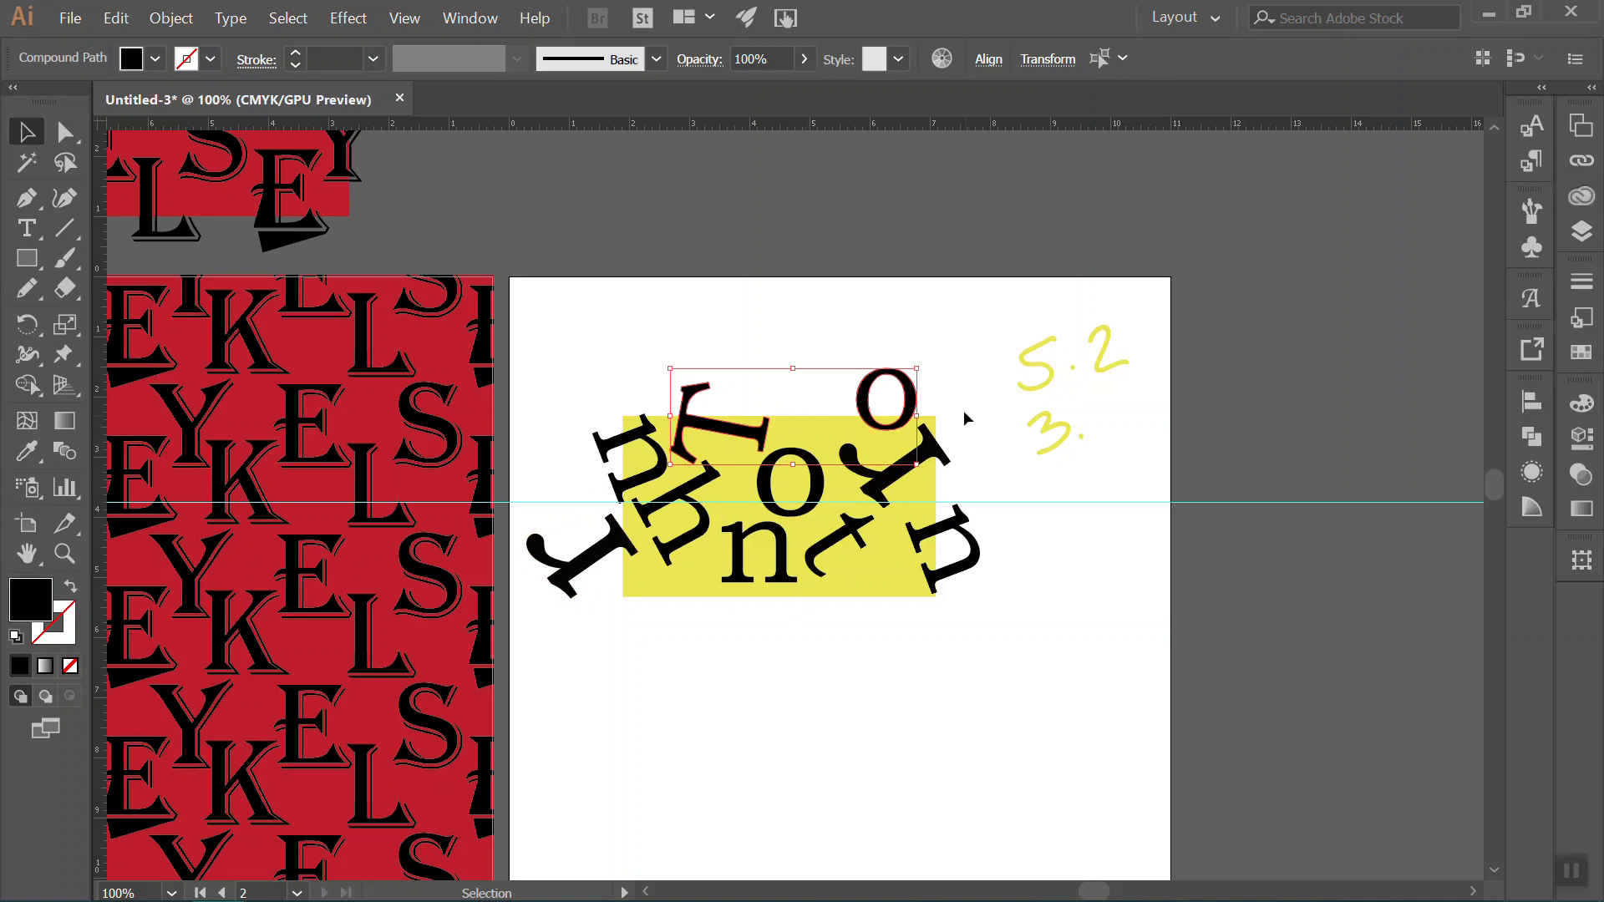
{"action": "left_click", "coordinate": [171, 18]}
{"action": "mouse_move", "coordinate": [187, 41]}
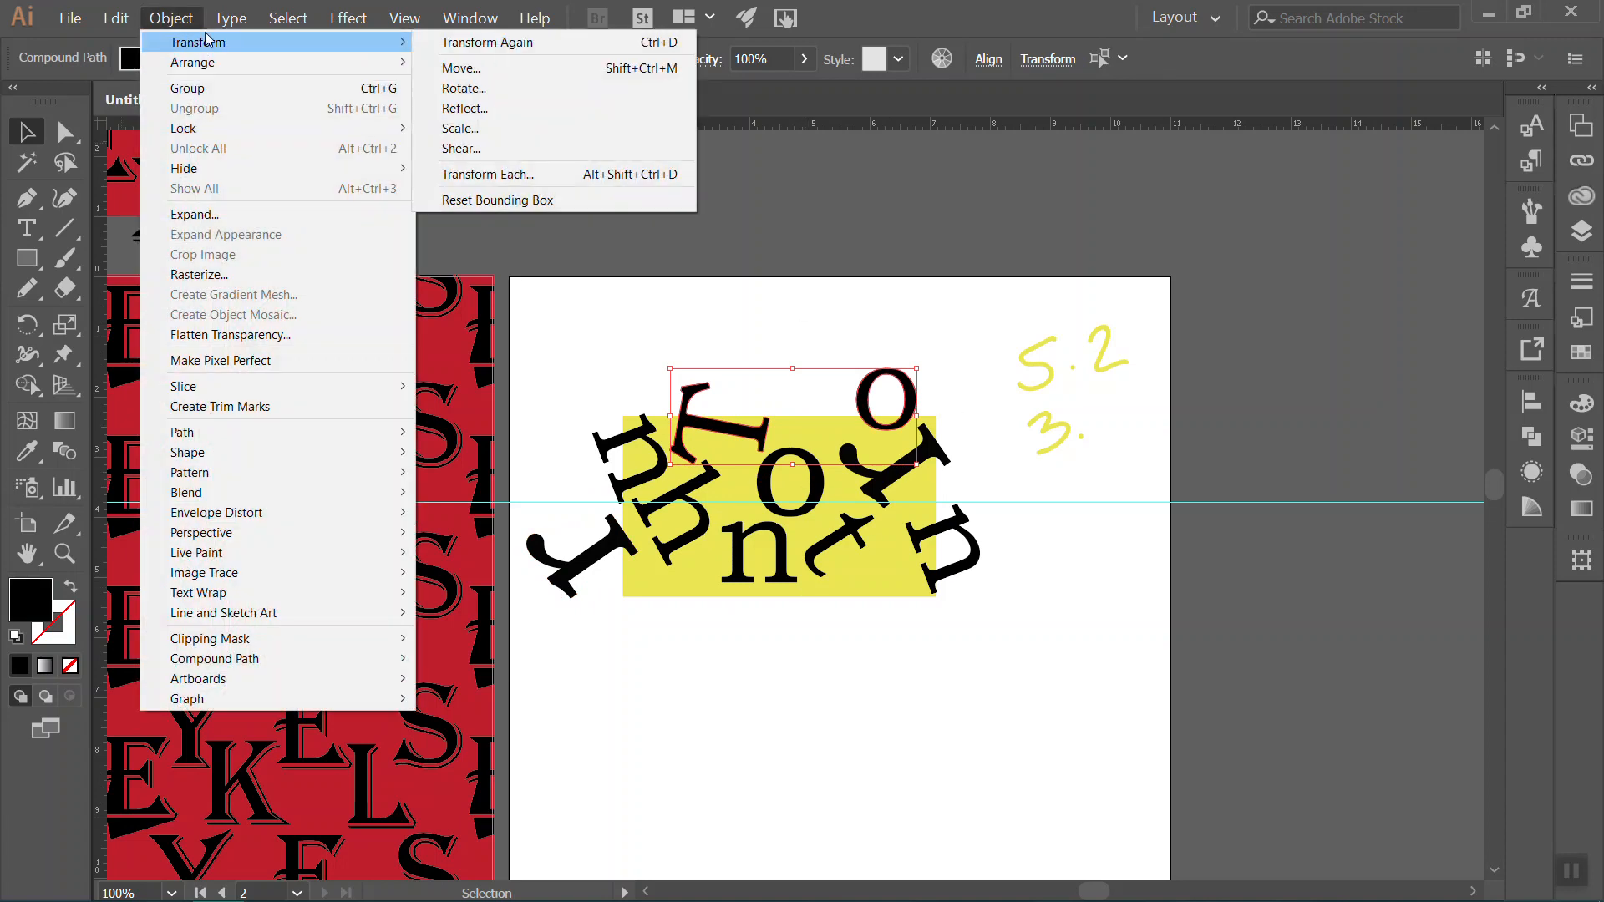
{"action": "left_click", "coordinate": [539, 67]}
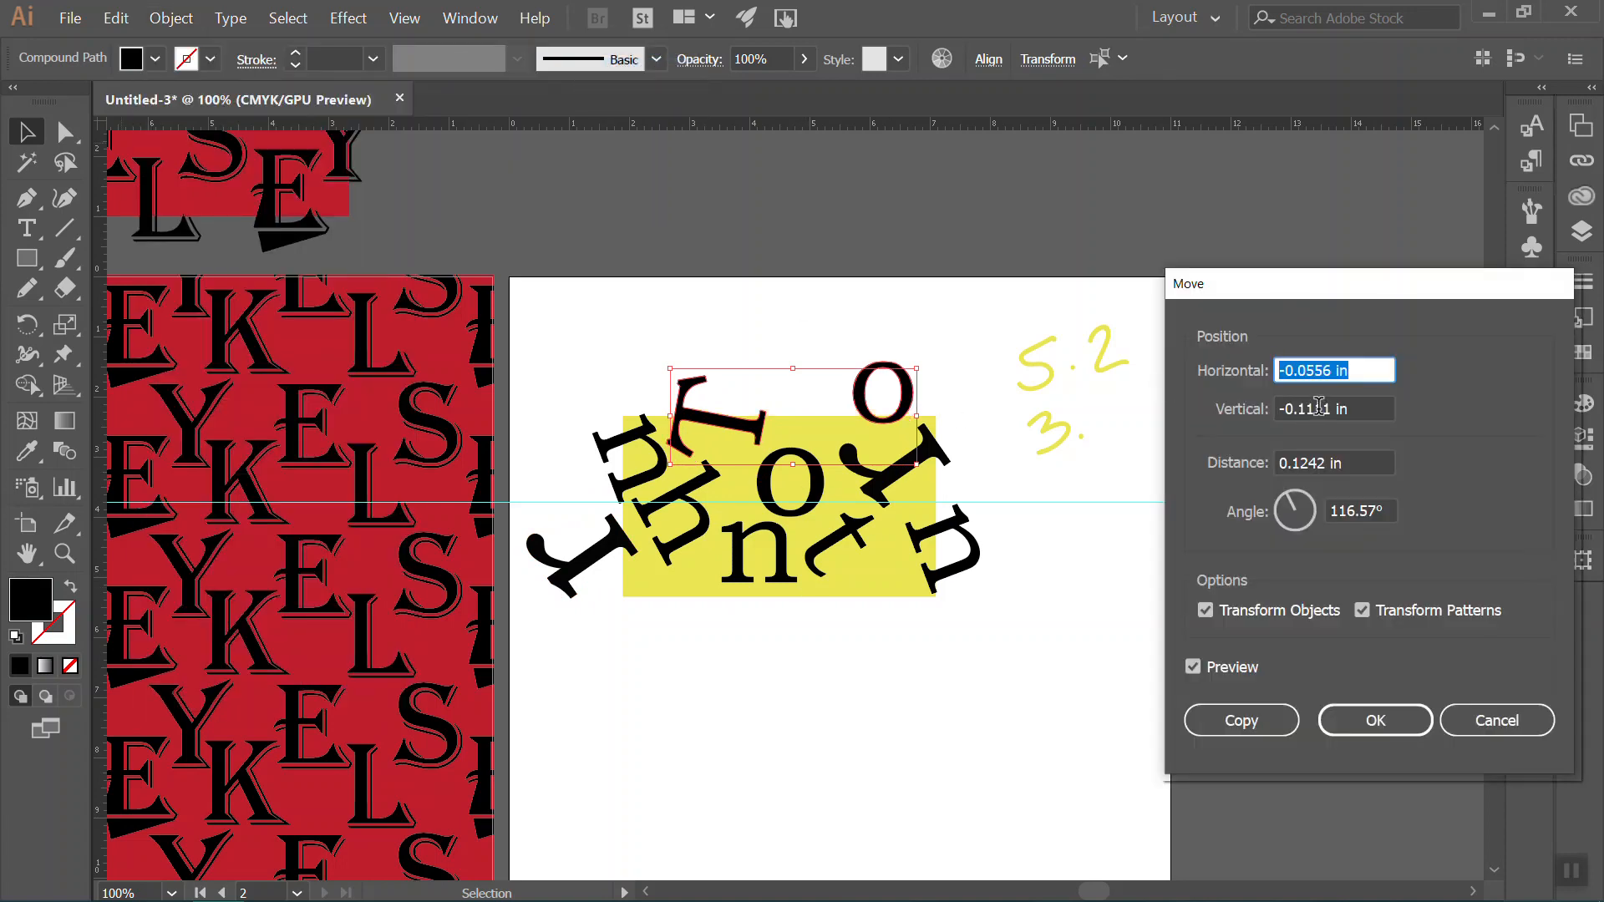
Copy the two letters 3 in lower (horizontal 0, vertical 3 in), then select the yellow rectangle.
{"action": "left_click_drag", "start_coordinate": [1295, 410], "coordinate": [1130, 404]}
{"action": "type", "text": "0"}
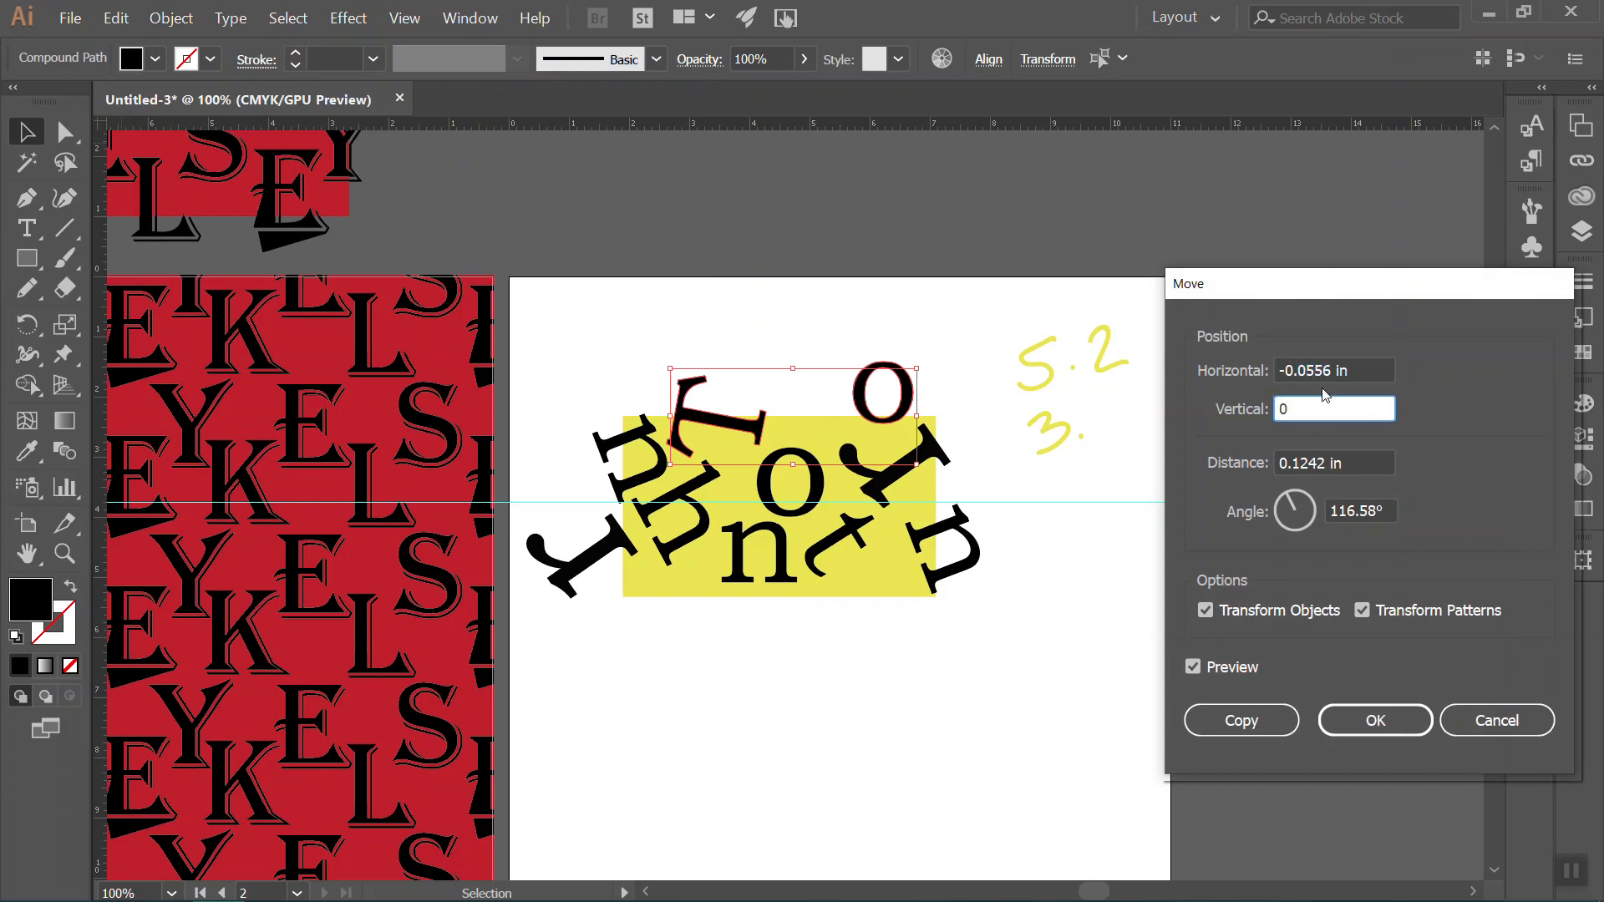
{"action": "left_click_drag", "start_coordinate": [1362, 368], "coordinate": [1276, 370]}
{"action": "type", "text": "0"}
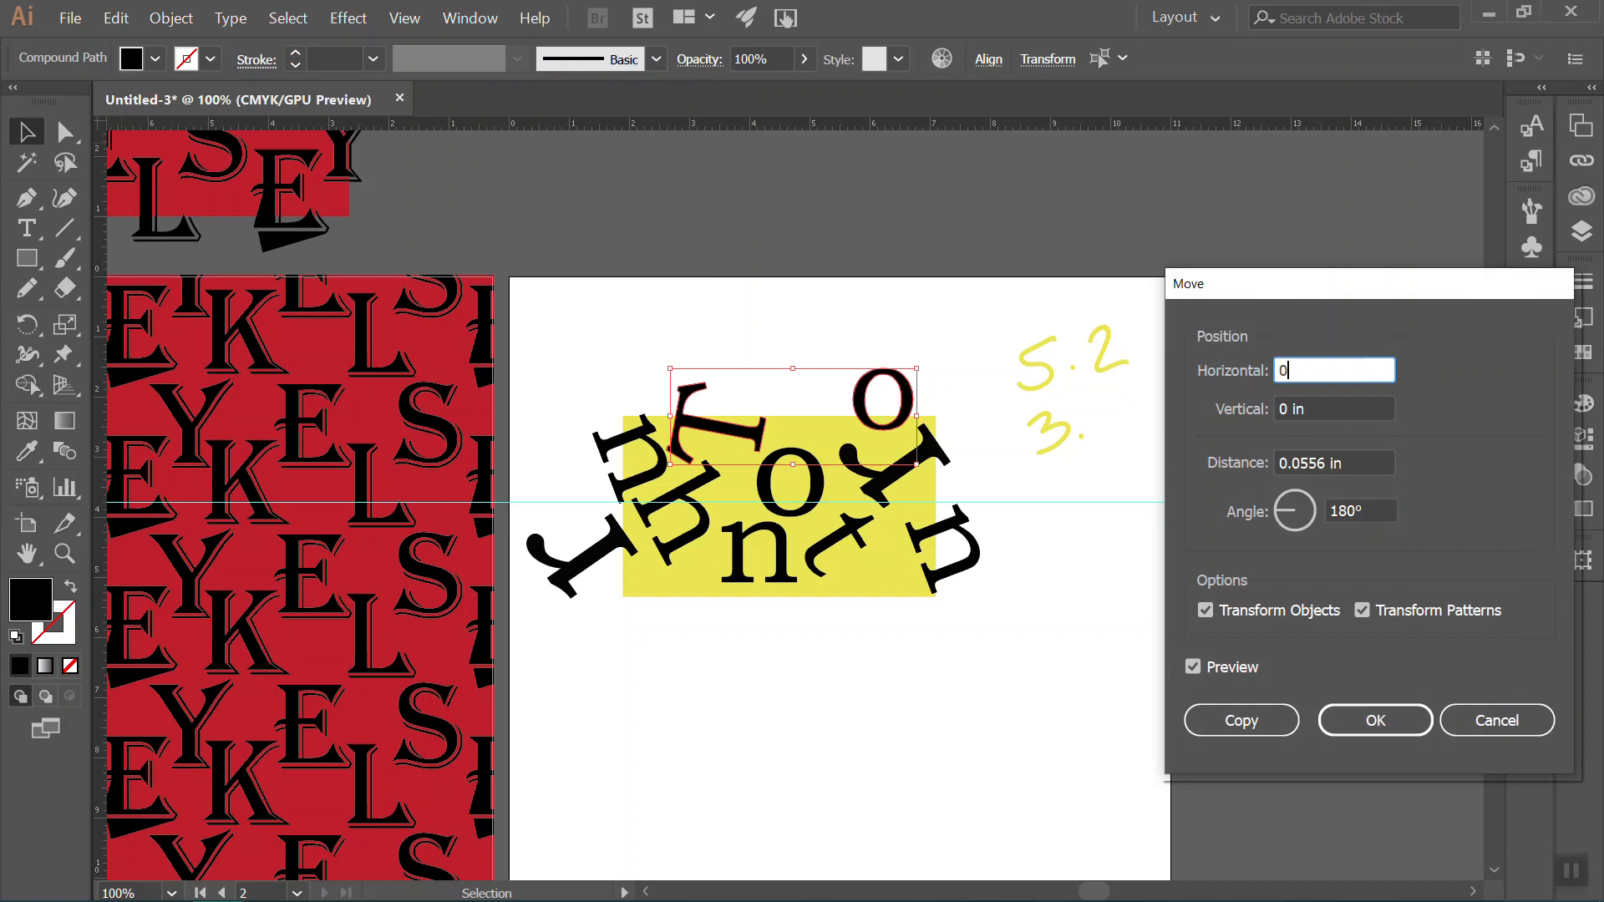
{"action": "left_click", "coordinate": [1317, 404]}
{"action": "left_click_drag", "start_coordinate": [1289, 407], "coordinate": [1269, 410]}
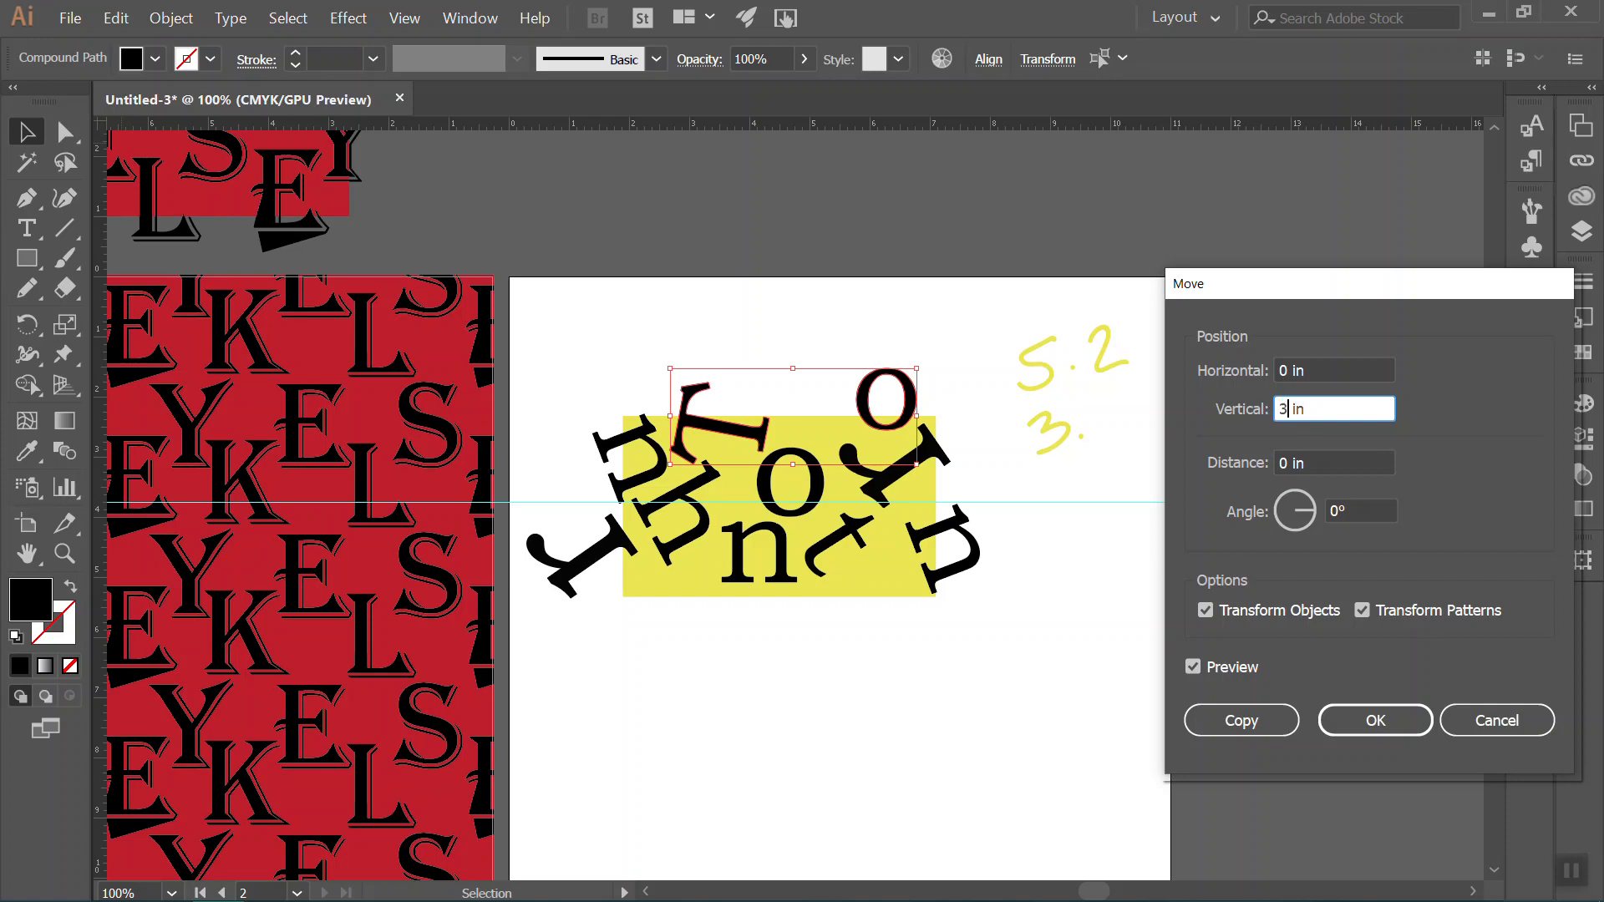
{"action": "left_click", "coordinate": [1380, 363]}
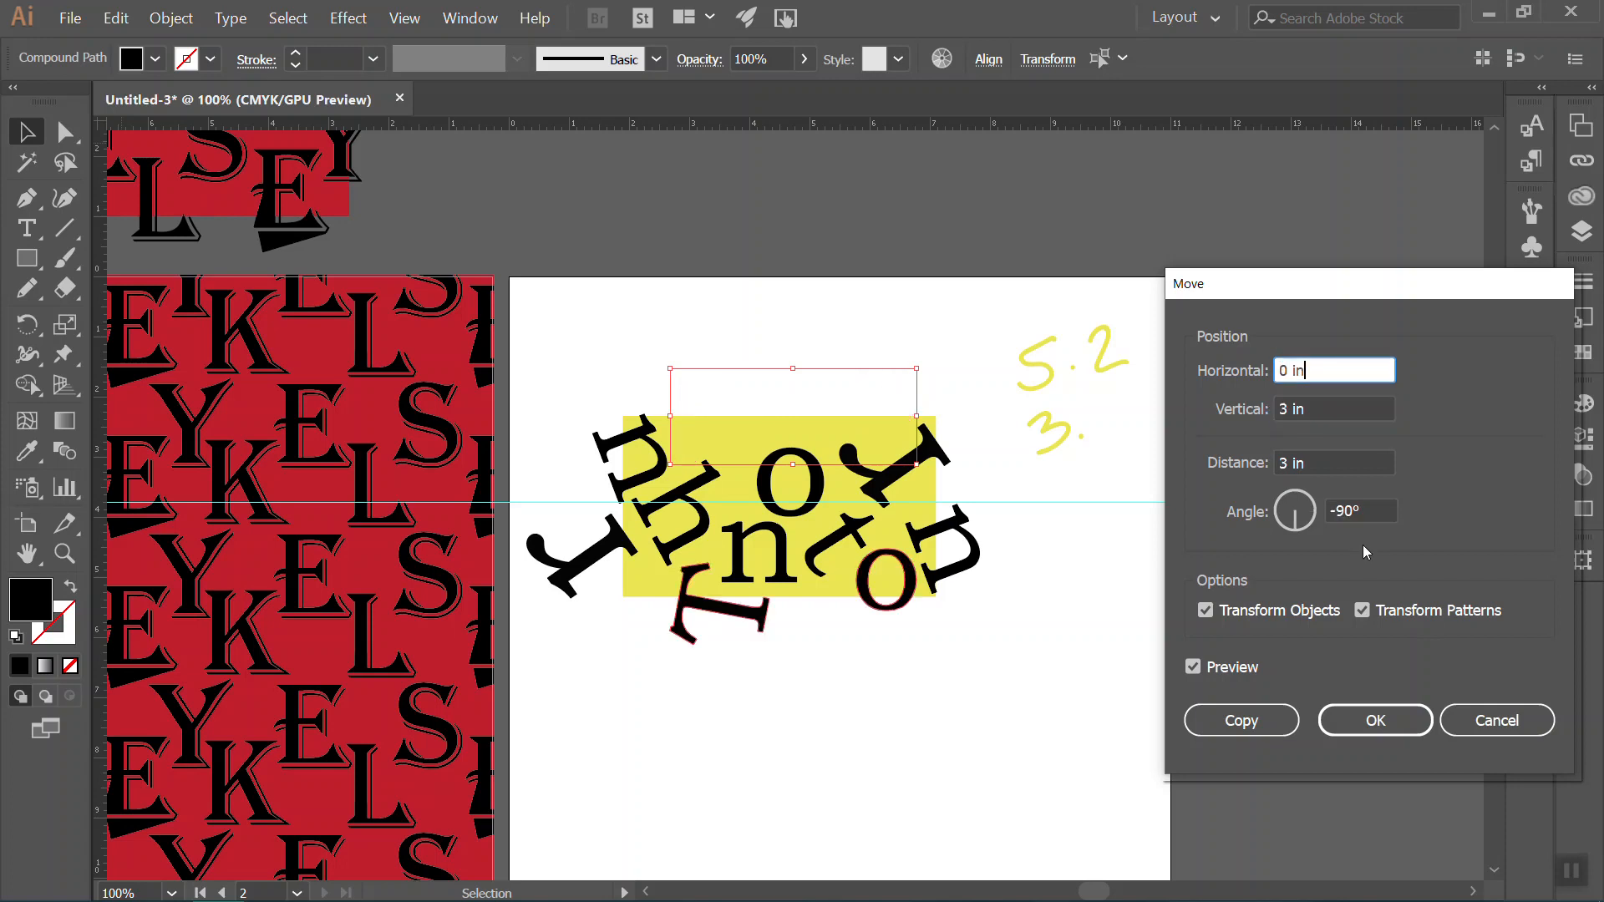
{"action": "left_click", "coordinate": [1263, 720]}
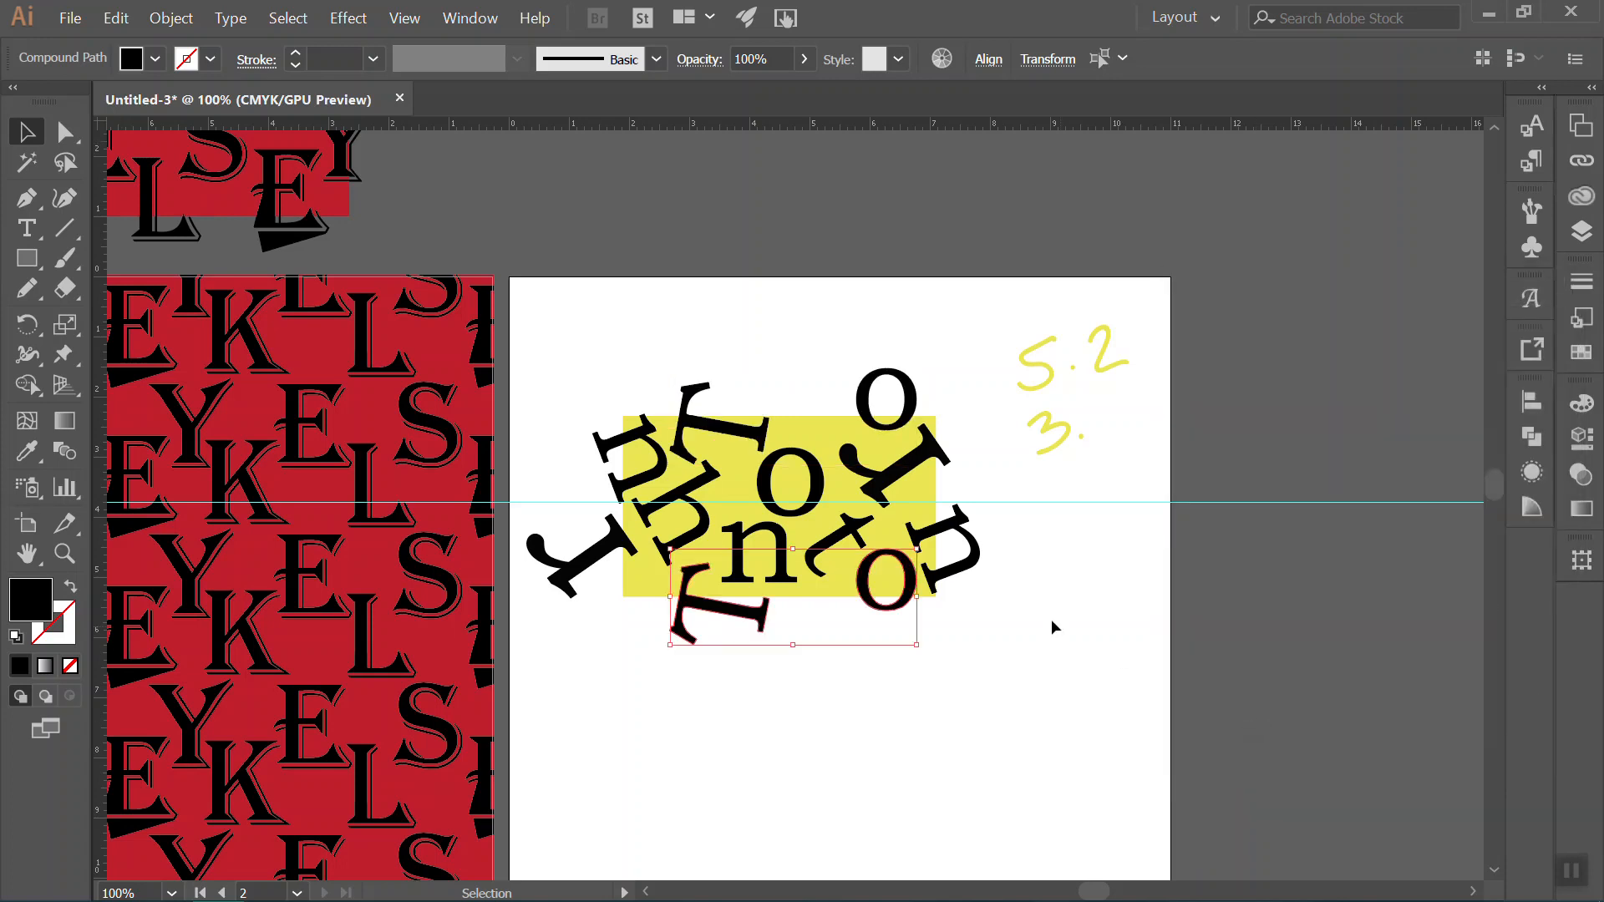
{"action": "left_click", "coordinate": [1120, 683]}
{"action": "left_click", "coordinate": [851, 591]}
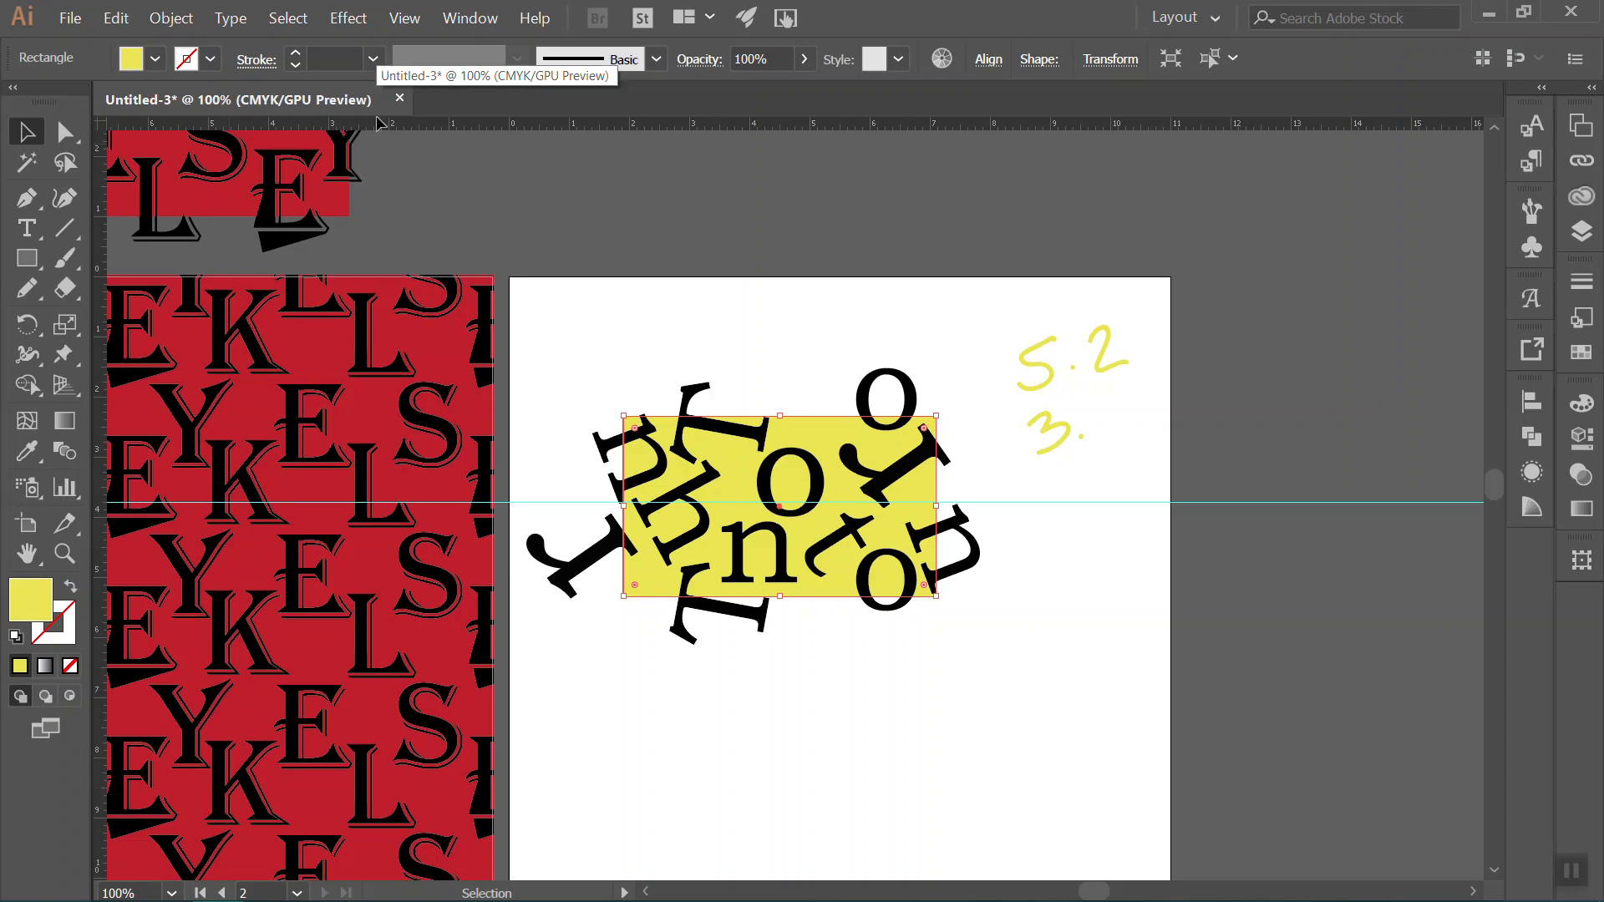
Paste a copy of the yellow rectangle in back, send it to the back, and set its fill to None.
{"action": "left_click", "coordinate": [122, 21]}
{"action": "left_click", "coordinate": [138, 107]}
{"action": "left_click", "coordinate": [115, 19]}
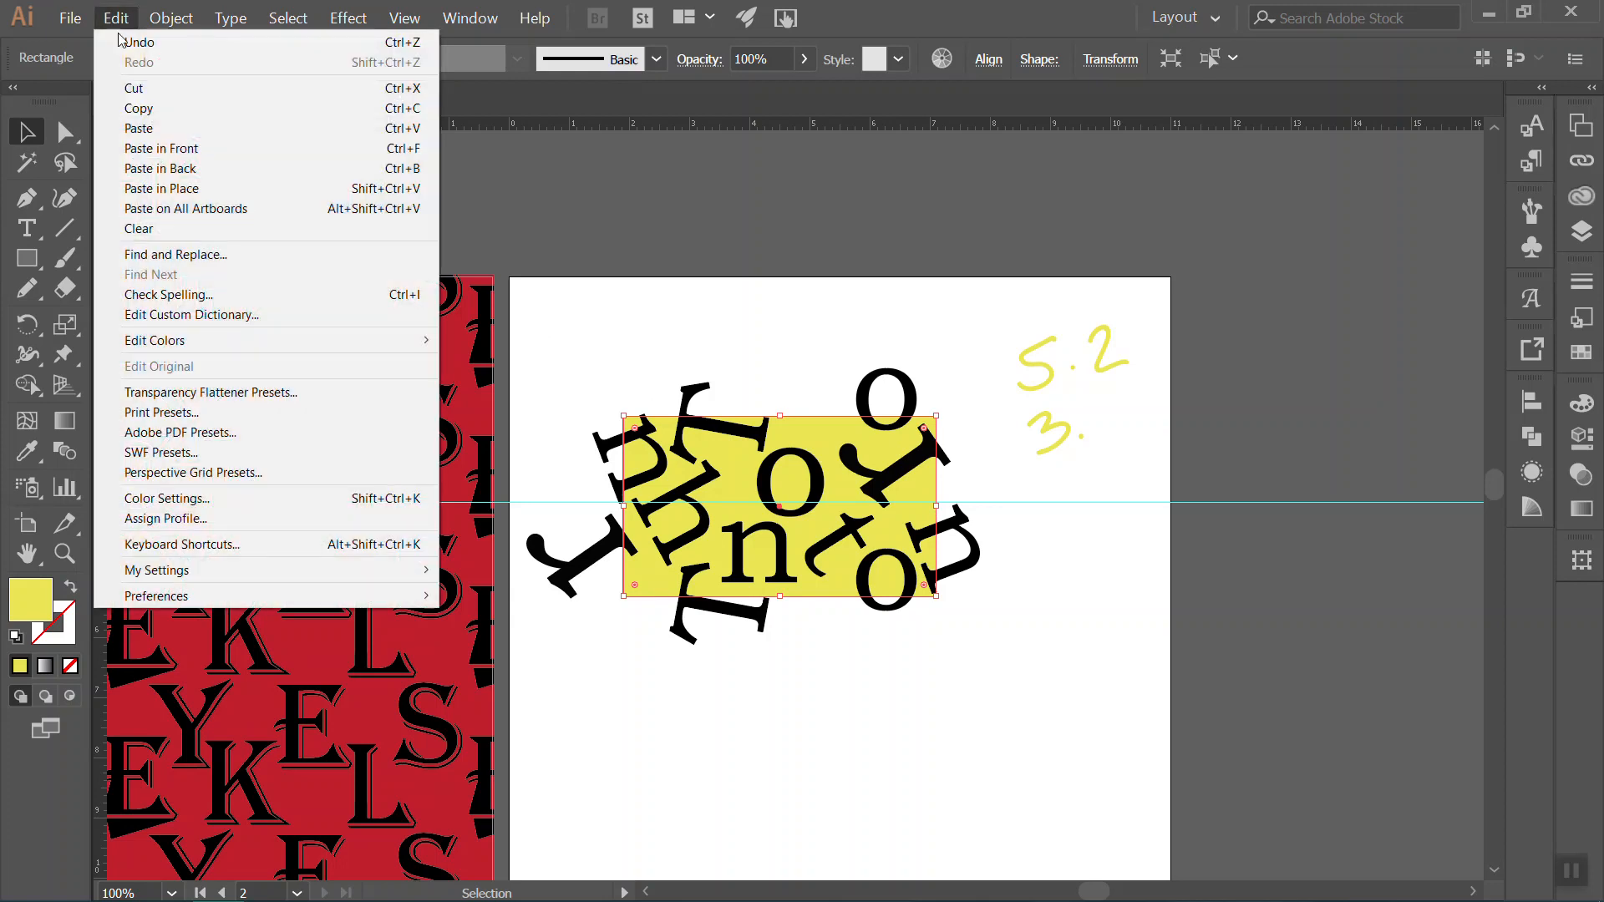
{"action": "left_click", "coordinate": [175, 171]}
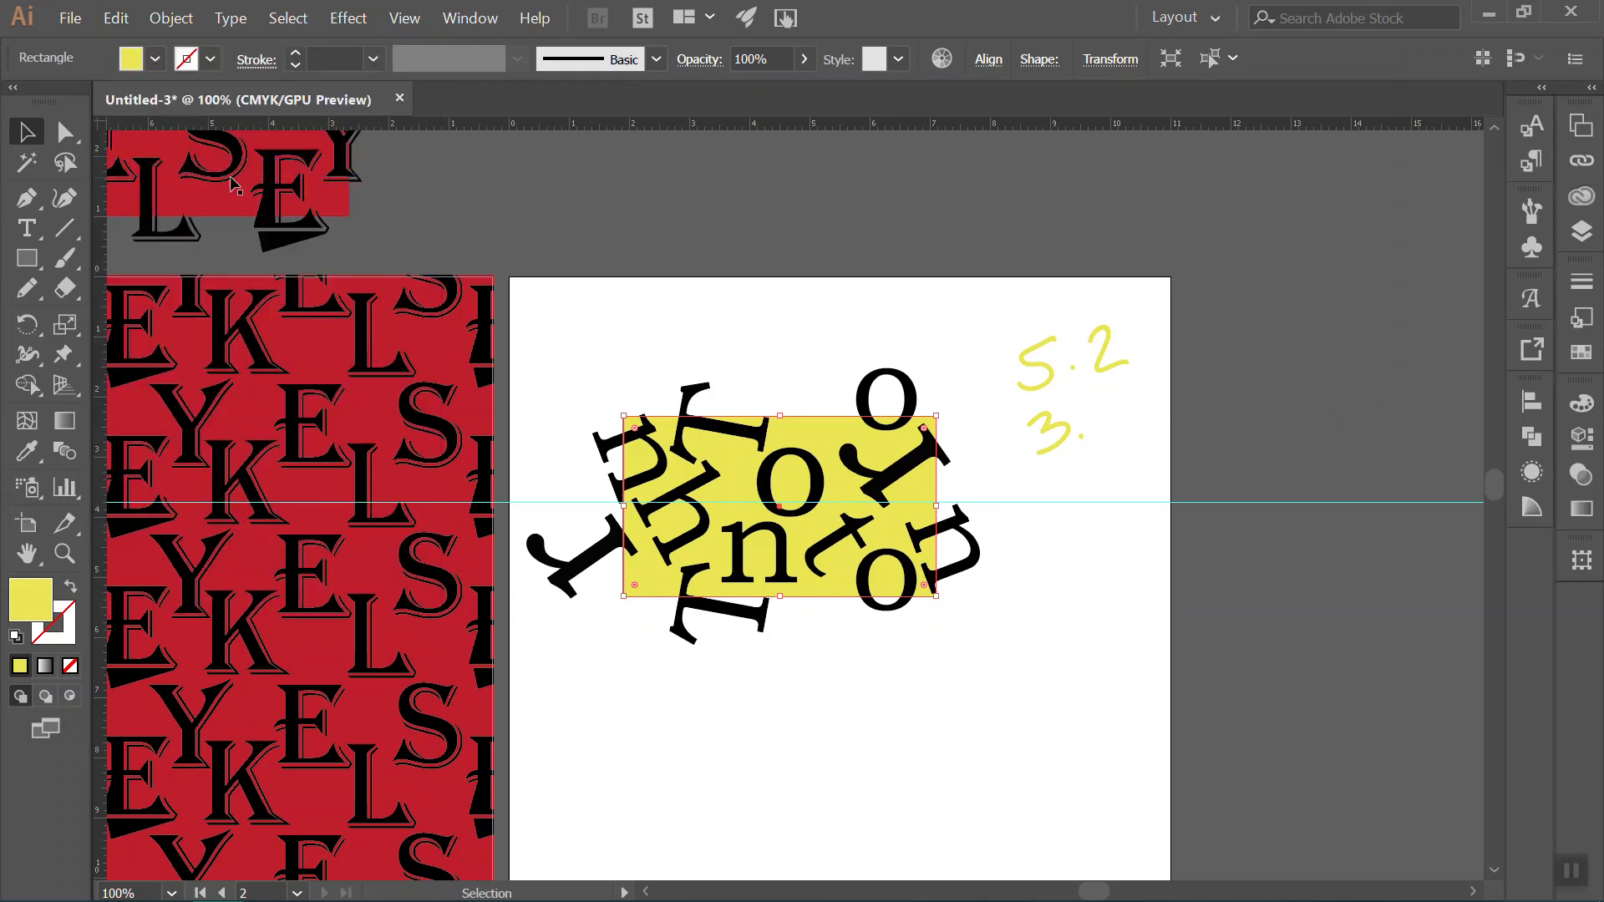
{"action": "left_click", "coordinate": [174, 17]}
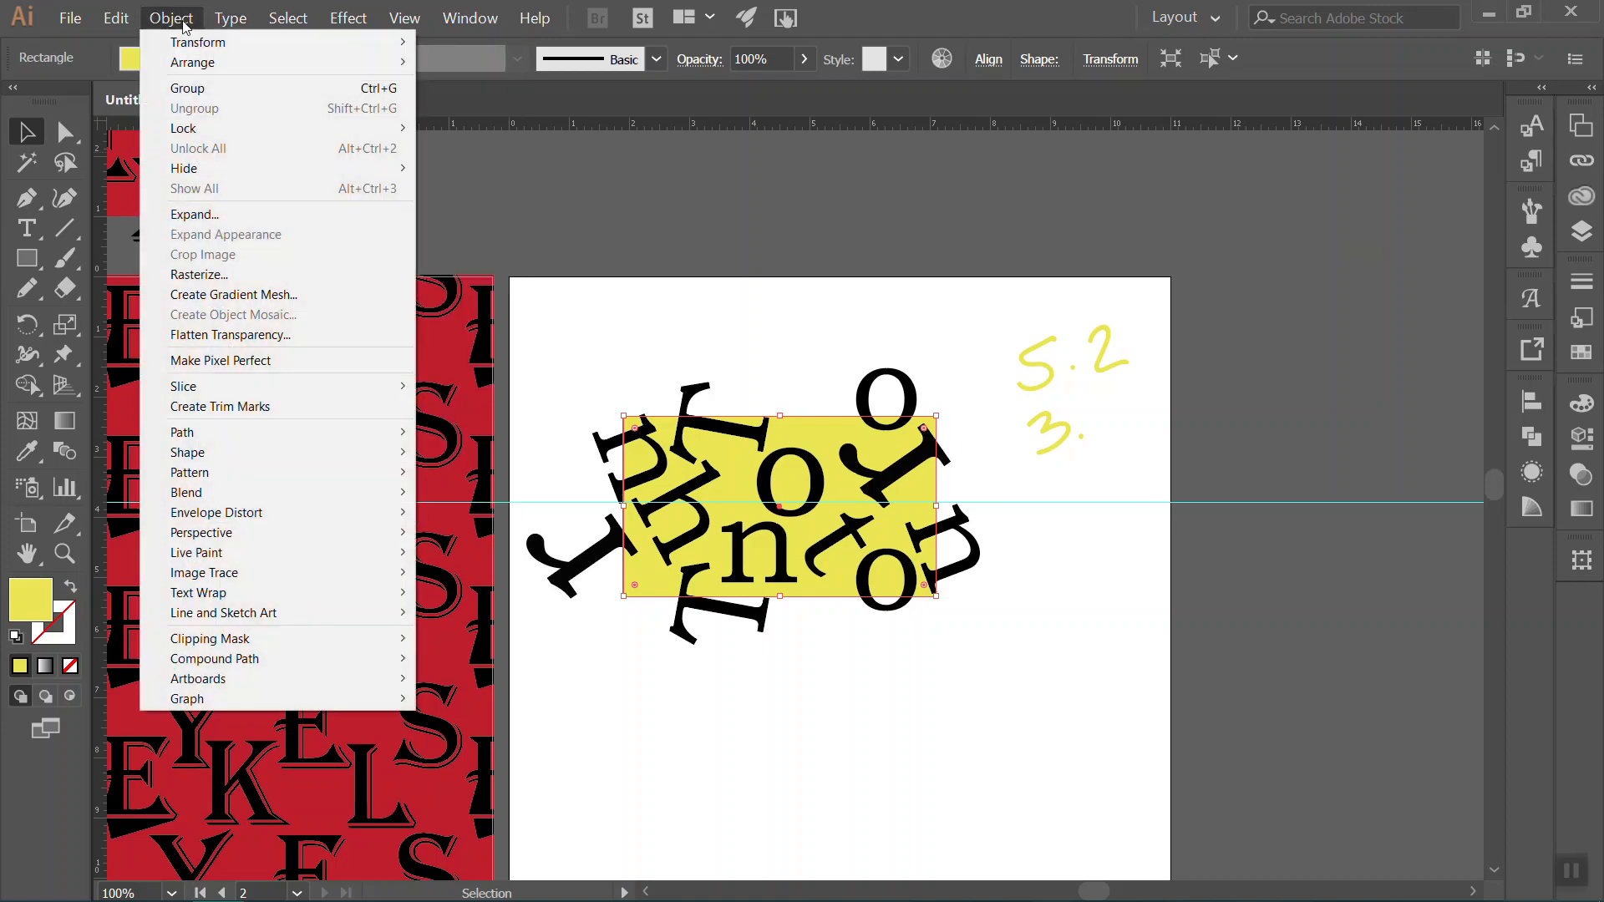
{"action": "mouse_move", "coordinate": [192, 68]}
{"action": "left_click", "coordinate": [478, 122]}
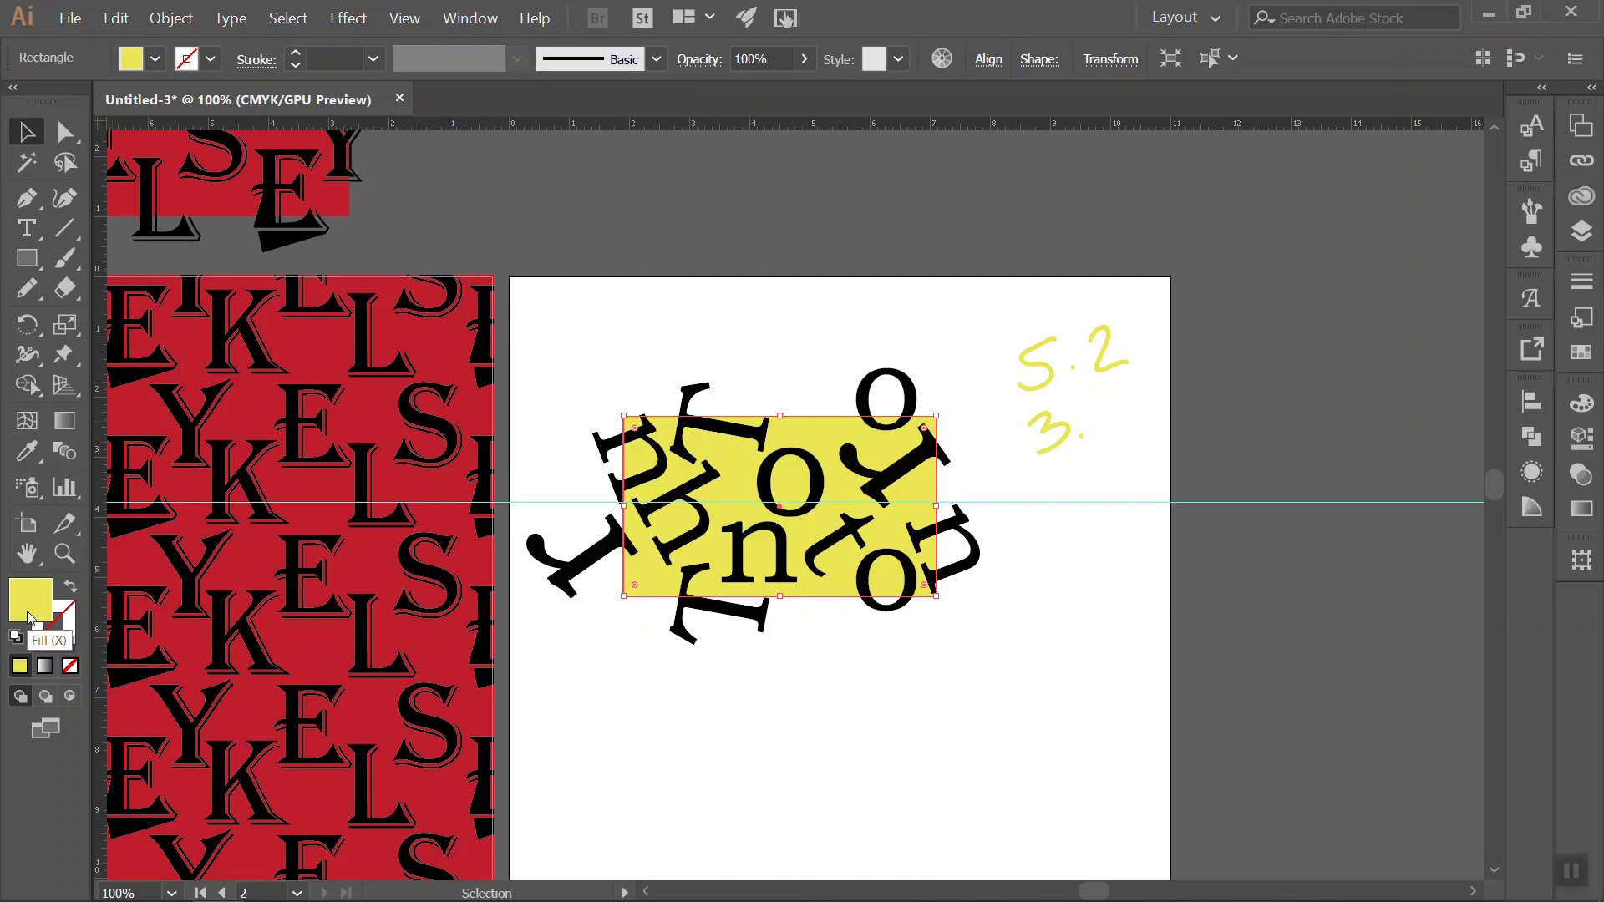
{"action": "left_click", "coordinate": [69, 666]}
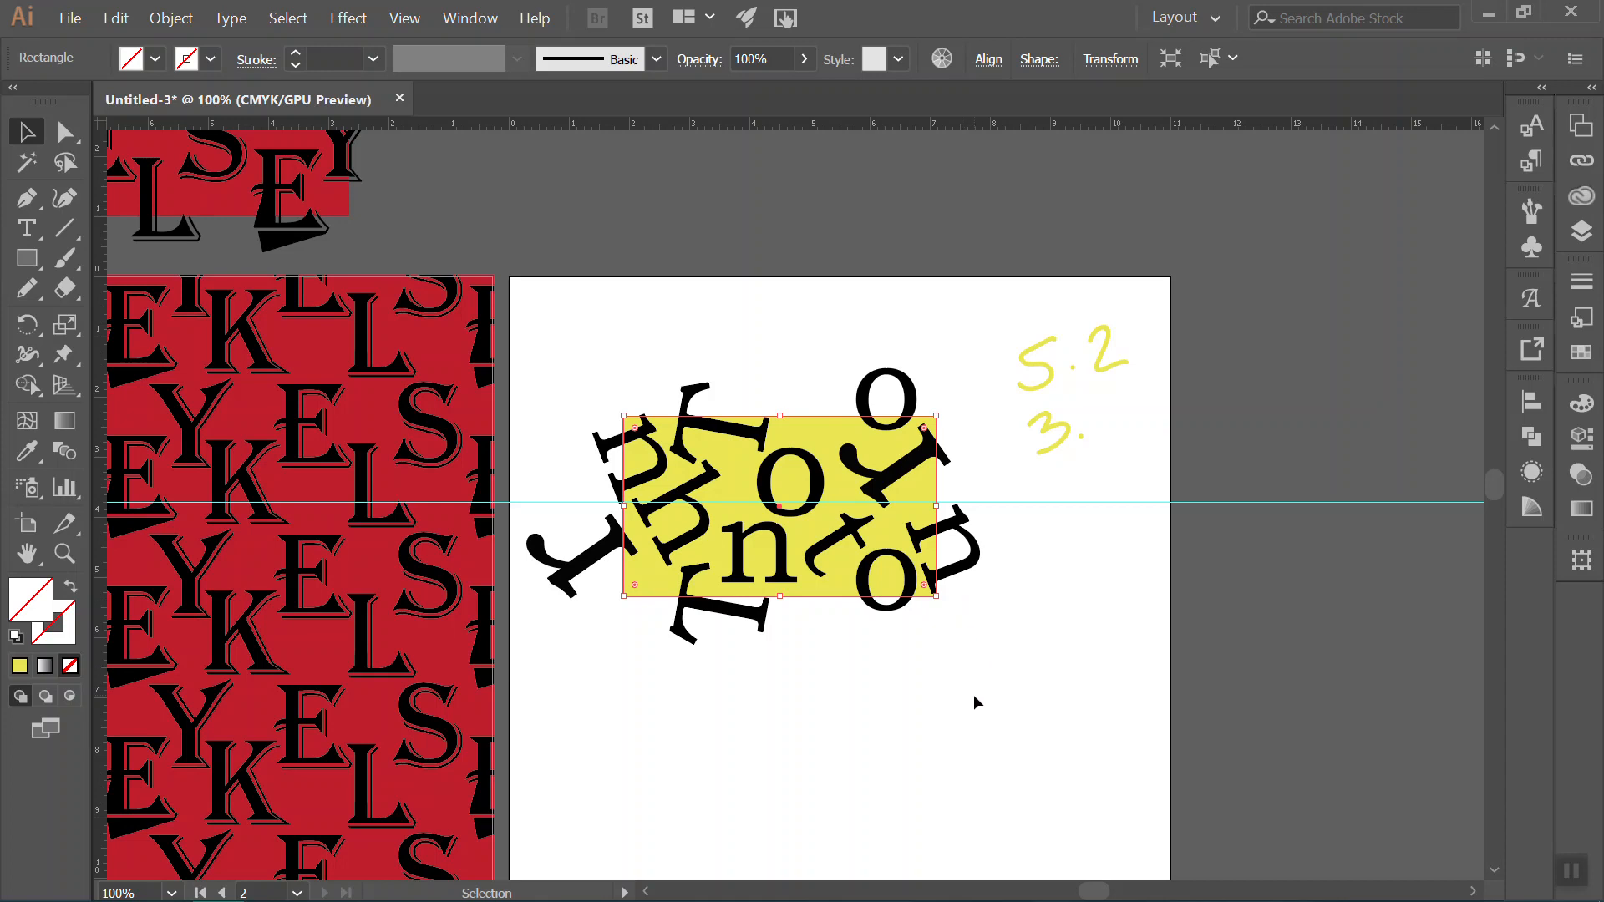
Unlock the guides and marquee-select all of the letter tile artwork.
{"action": "left_click_drag", "start_coordinate": [986, 712], "coordinate": [544, 319]}
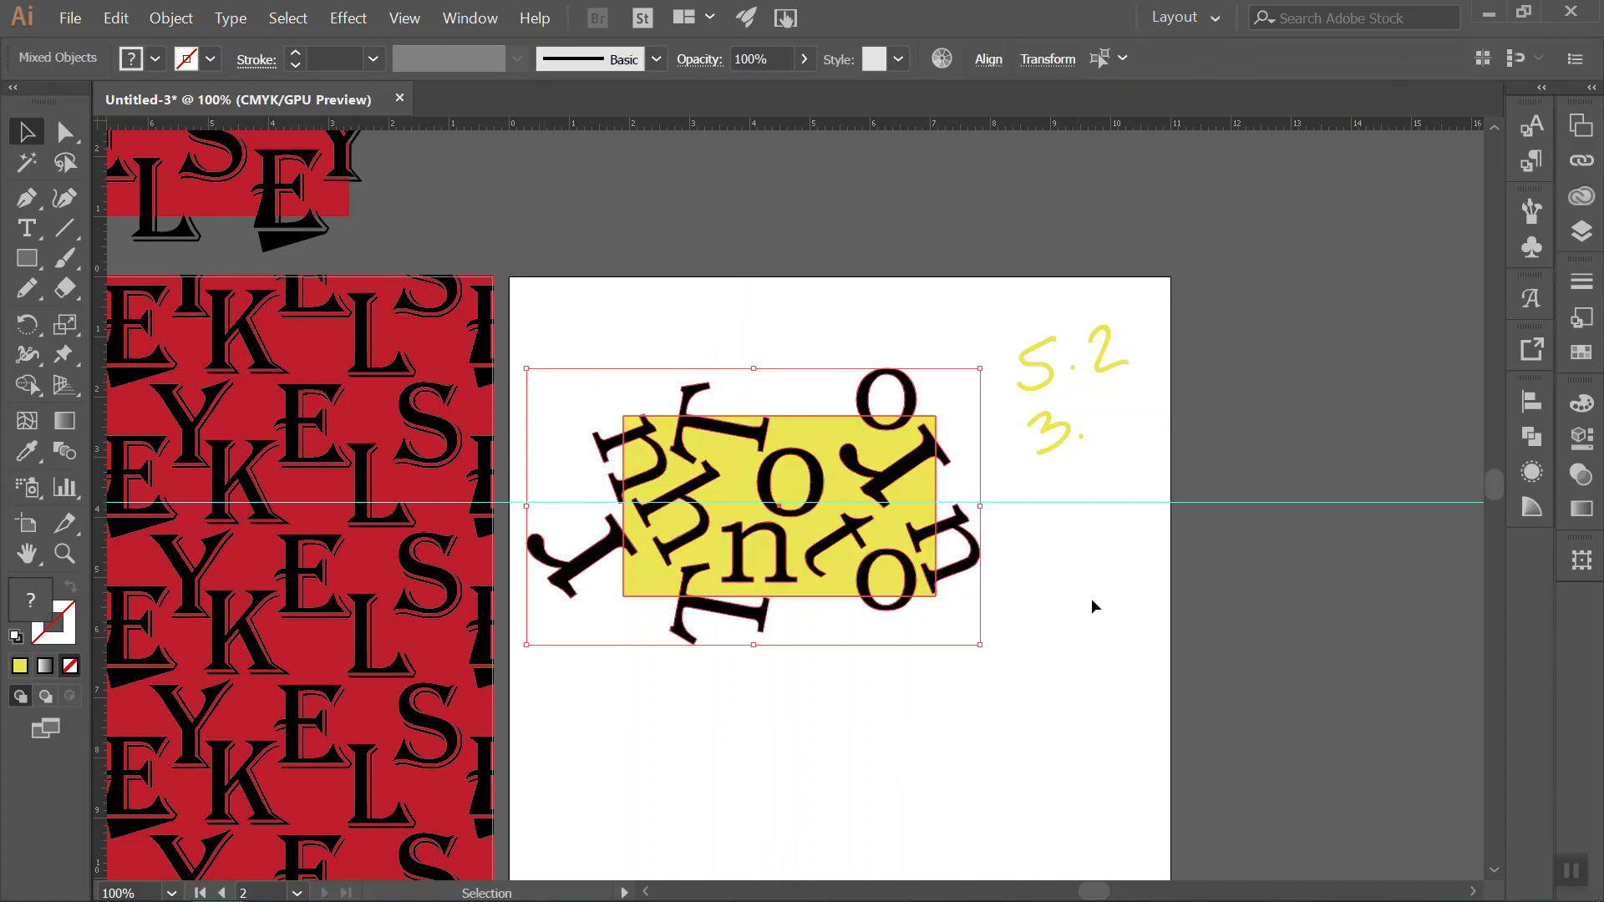
{"action": "left_click", "coordinate": [1049, 500]}
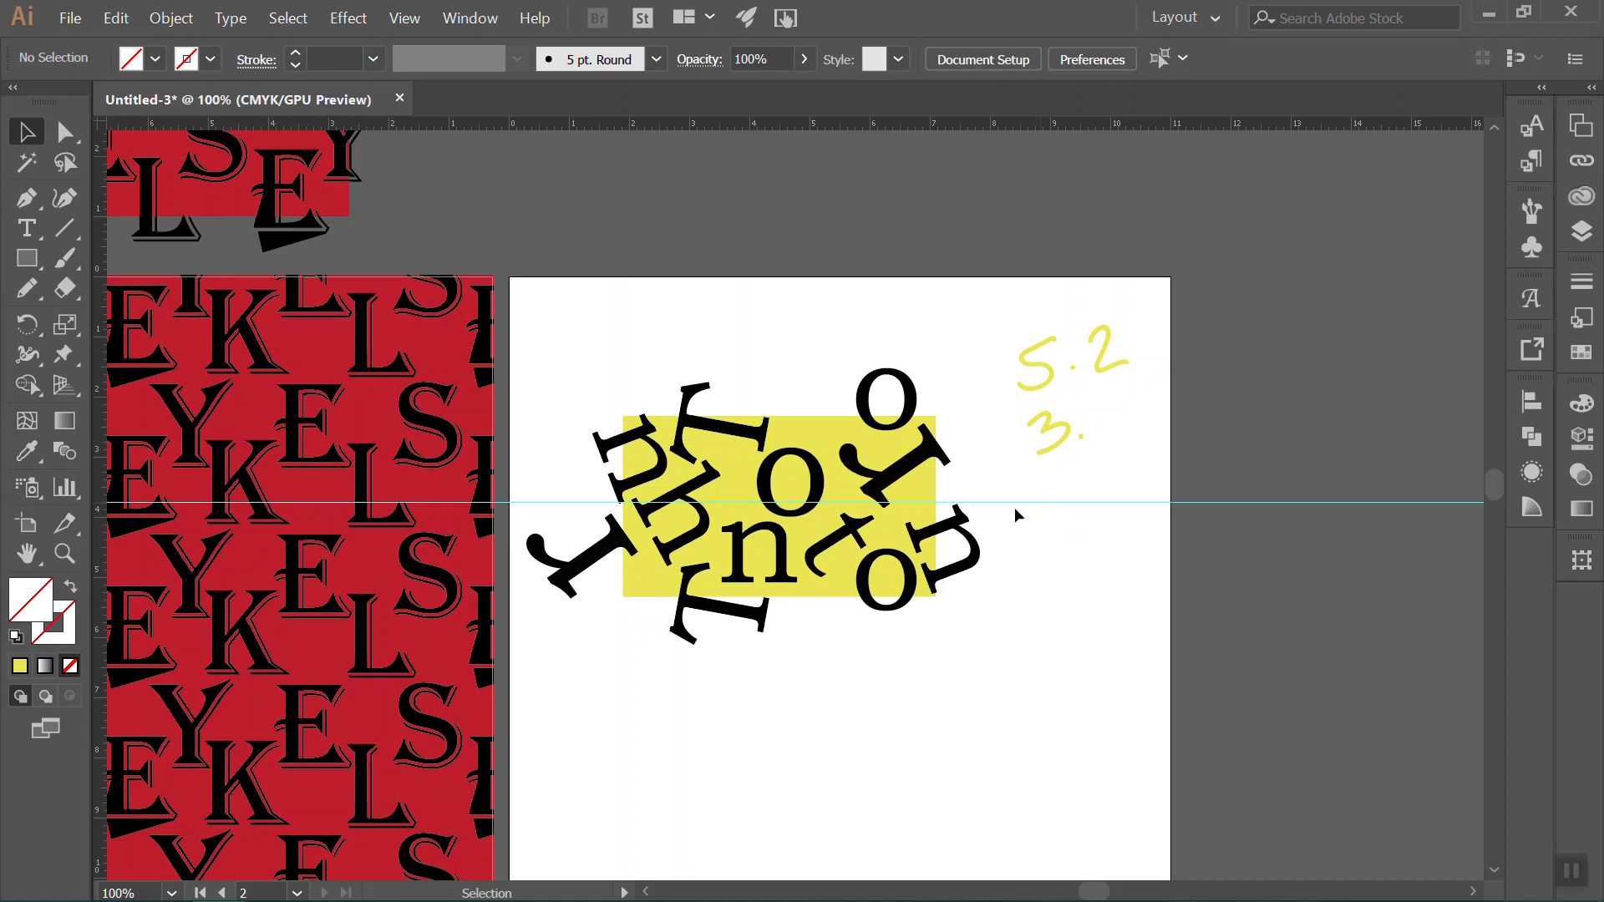
{"action": "left_click", "coordinate": [301, 17]}
{"action": "mouse_move", "coordinate": [395, 15]}
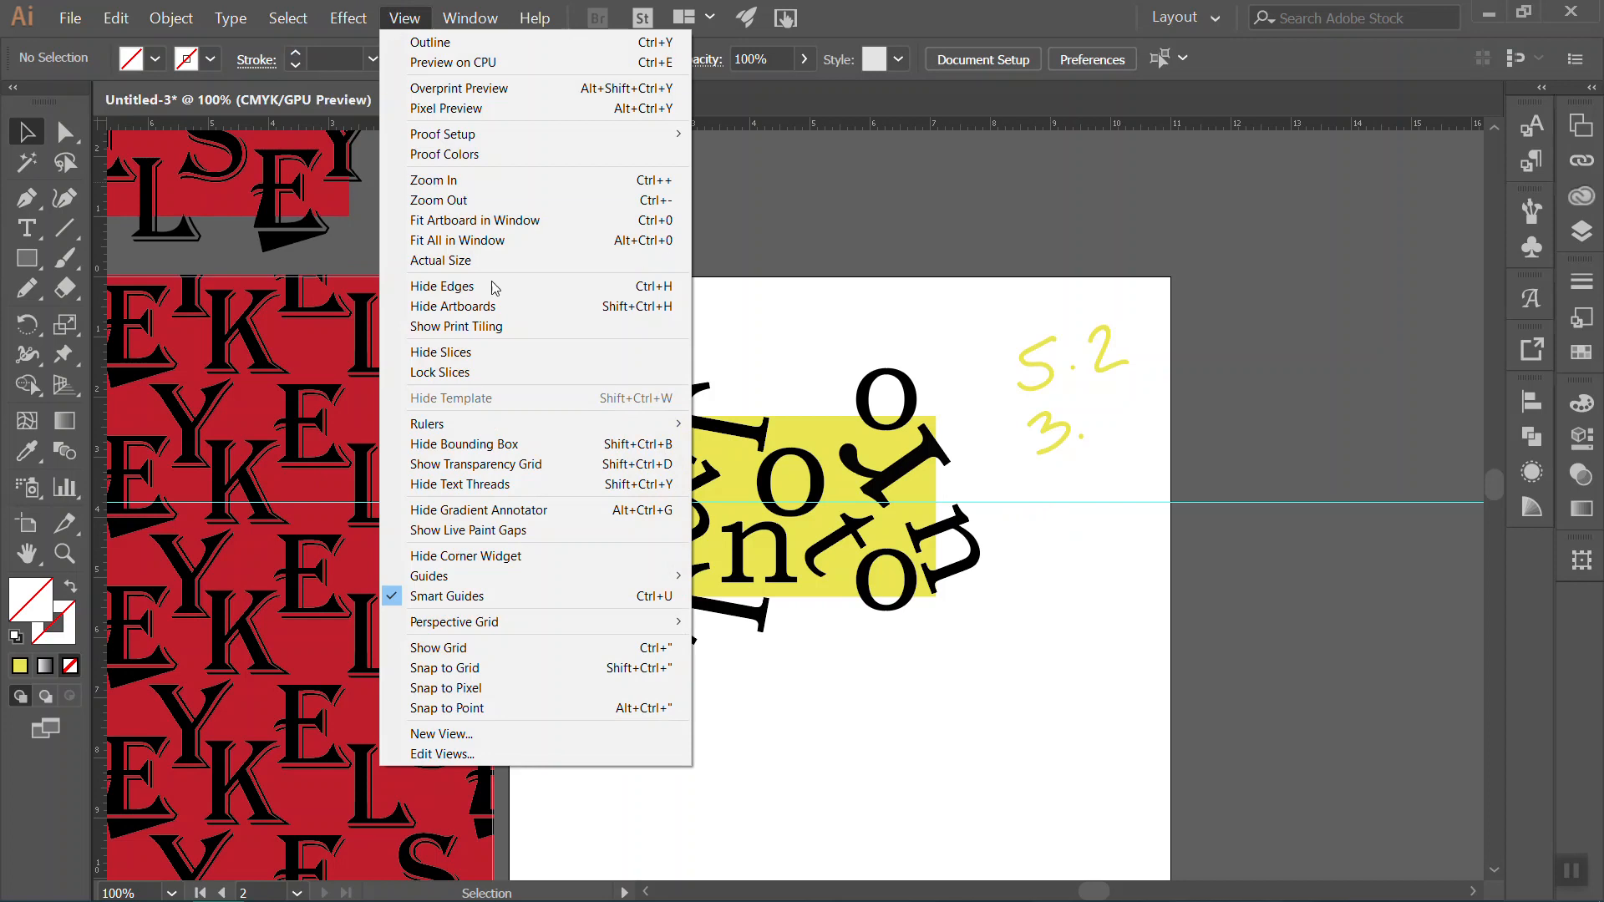
{"action": "mouse_move", "coordinate": [518, 576]}
{"action": "left_click", "coordinate": [783, 597]}
{"action": "left_click_drag", "start_coordinate": [992, 668], "coordinate": [528, 332]}
{"action": "left_click", "coordinate": [115, 17]}
Make the tile artwork into New Pattern 3 with a Brick by Column tile type.
{"action": "mouse_move", "coordinate": [150, 20]}
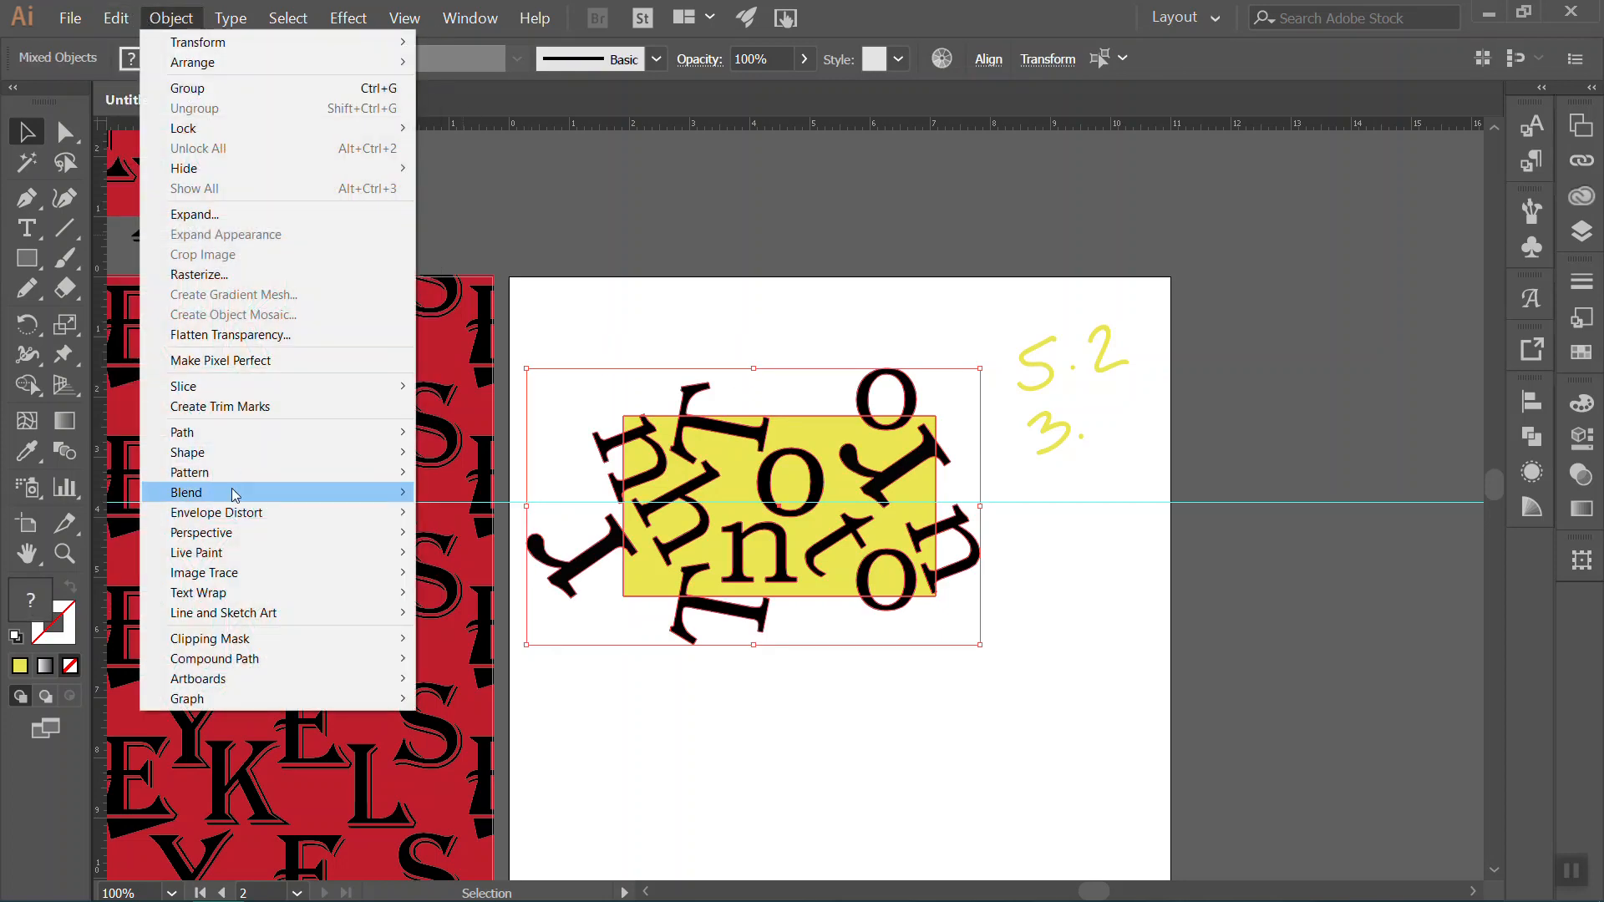
{"action": "mouse_move", "coordinate": [278, 475]}
{"action": "left_click", "coordinate": [480, 488]}
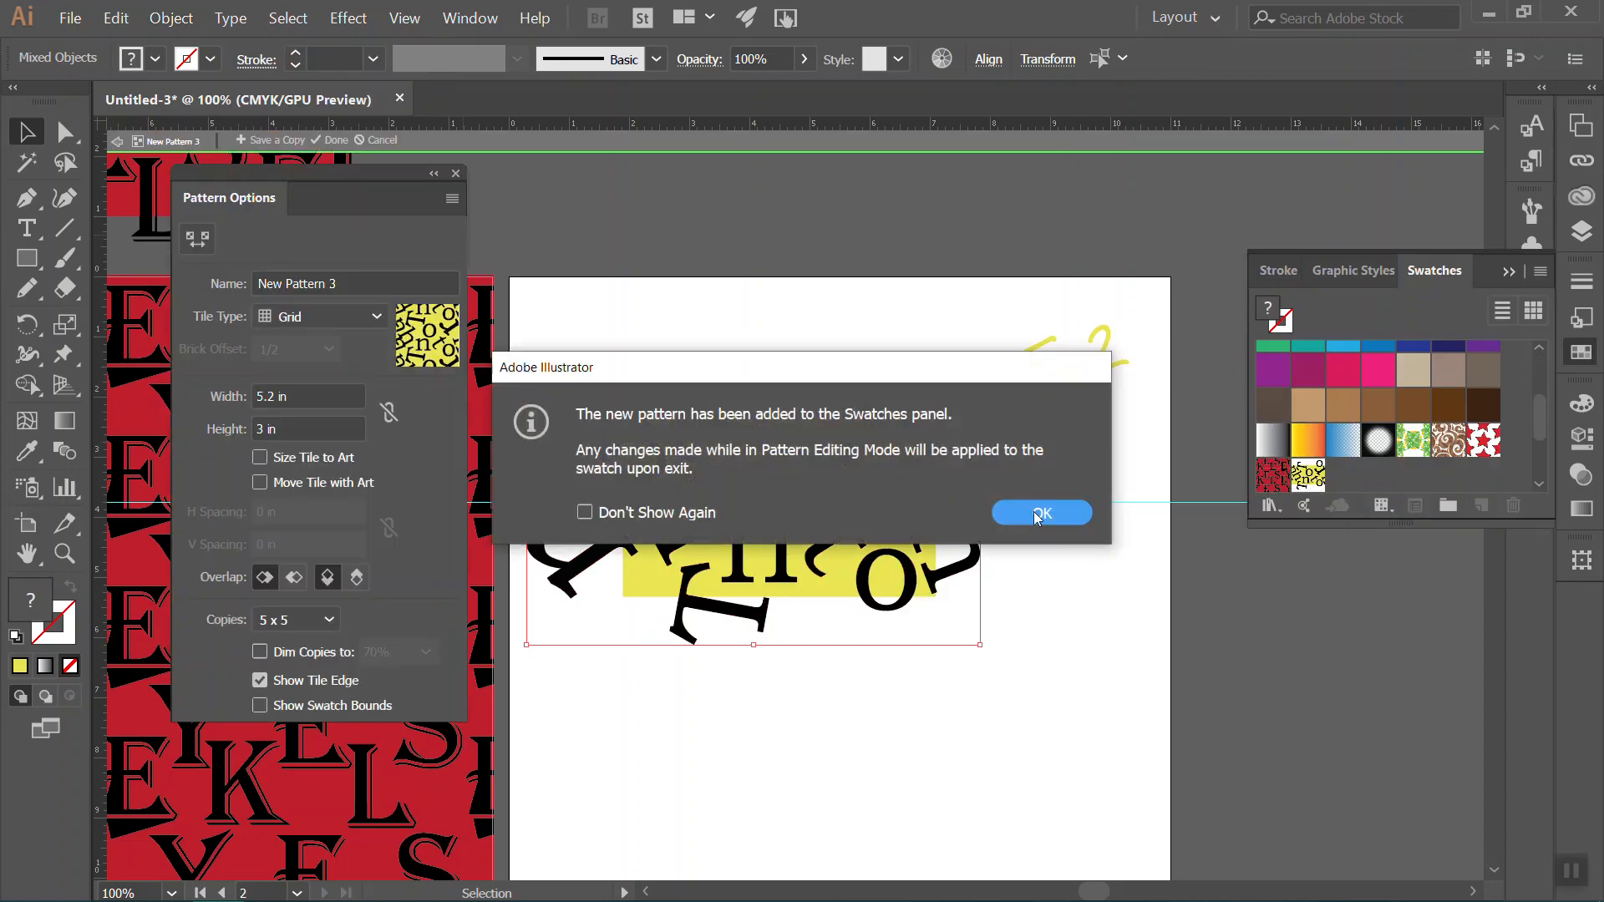
{"action": "left_click", "coordinate": [1033, 527]}
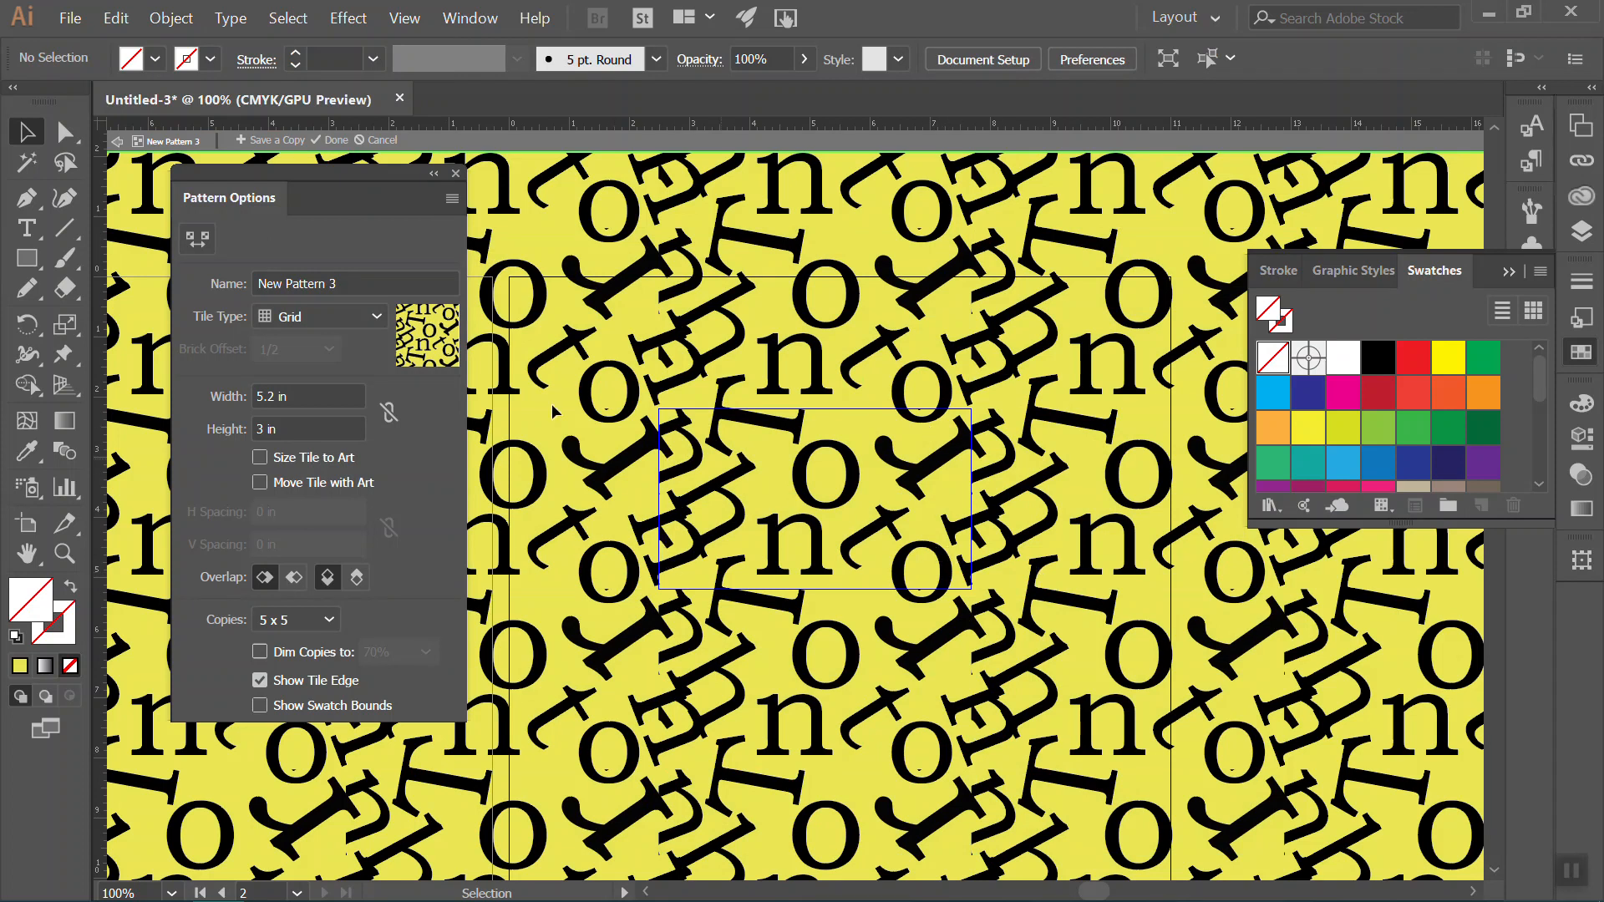
{"action": "left_click", "coordinate": [323, 318]}
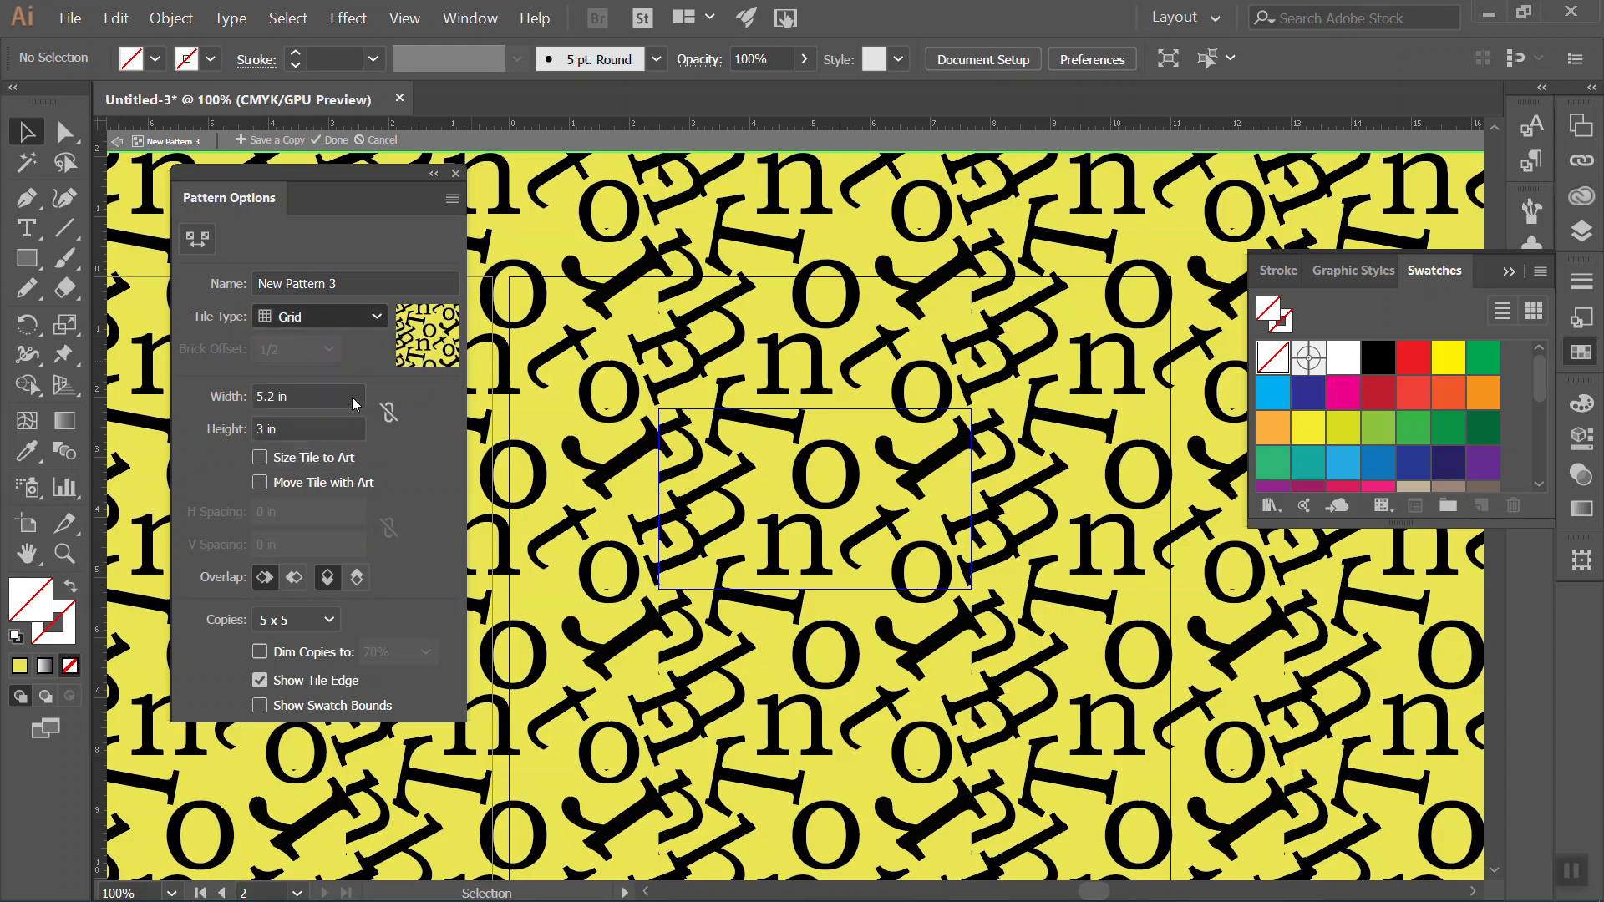
{"action": "left_click", "coordinate": [354, 401]}
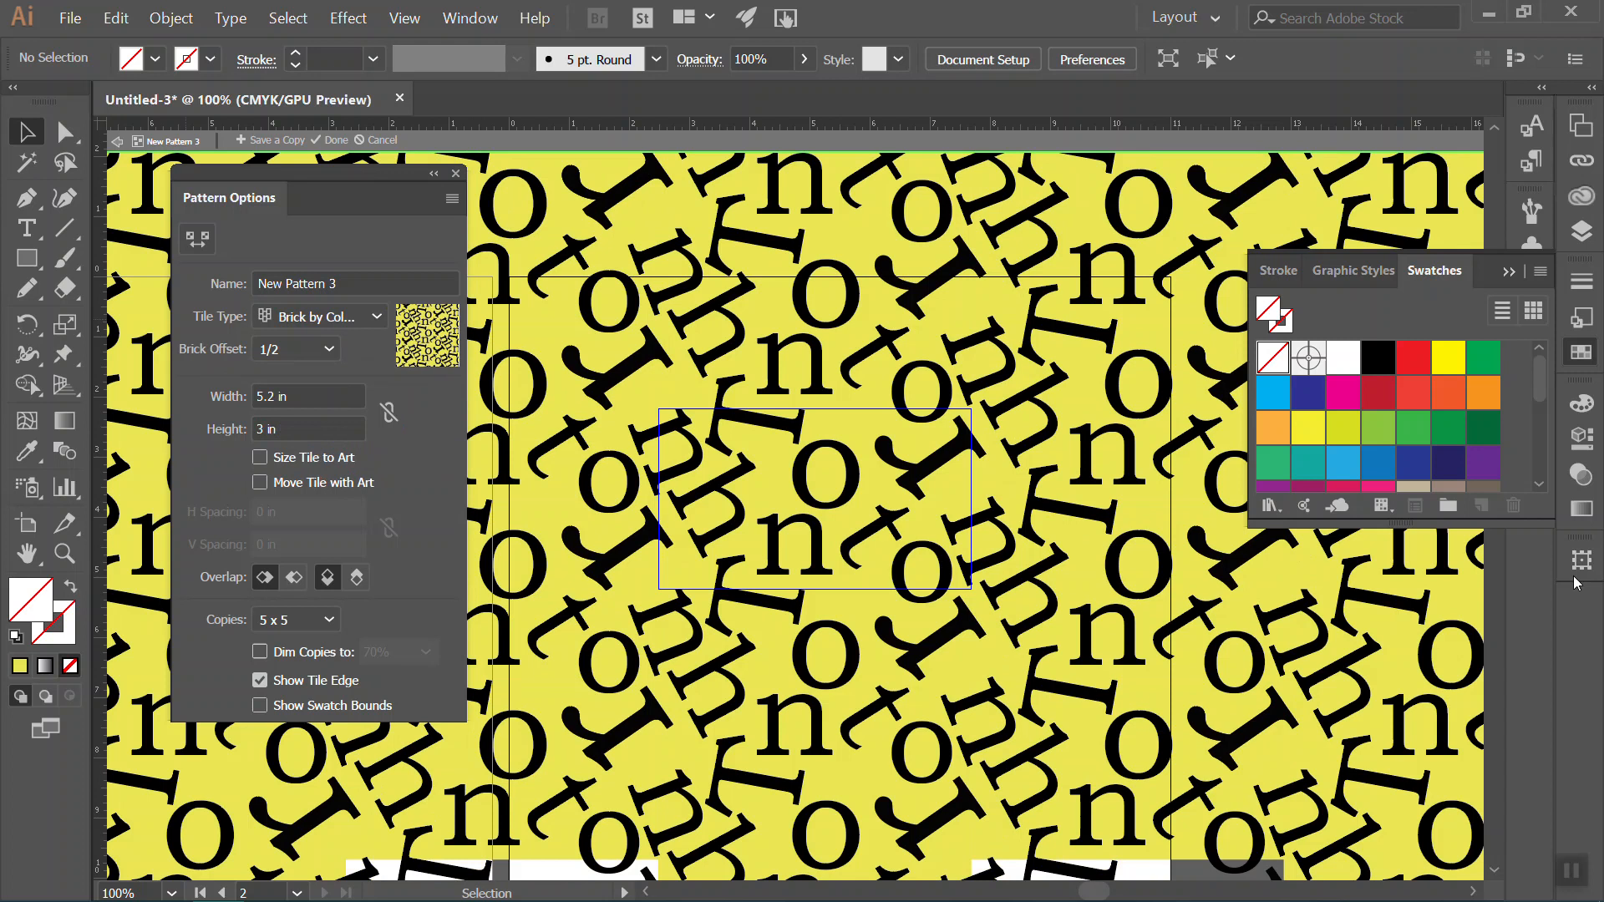
{"action": "key", "text": "ctrl+minus"}
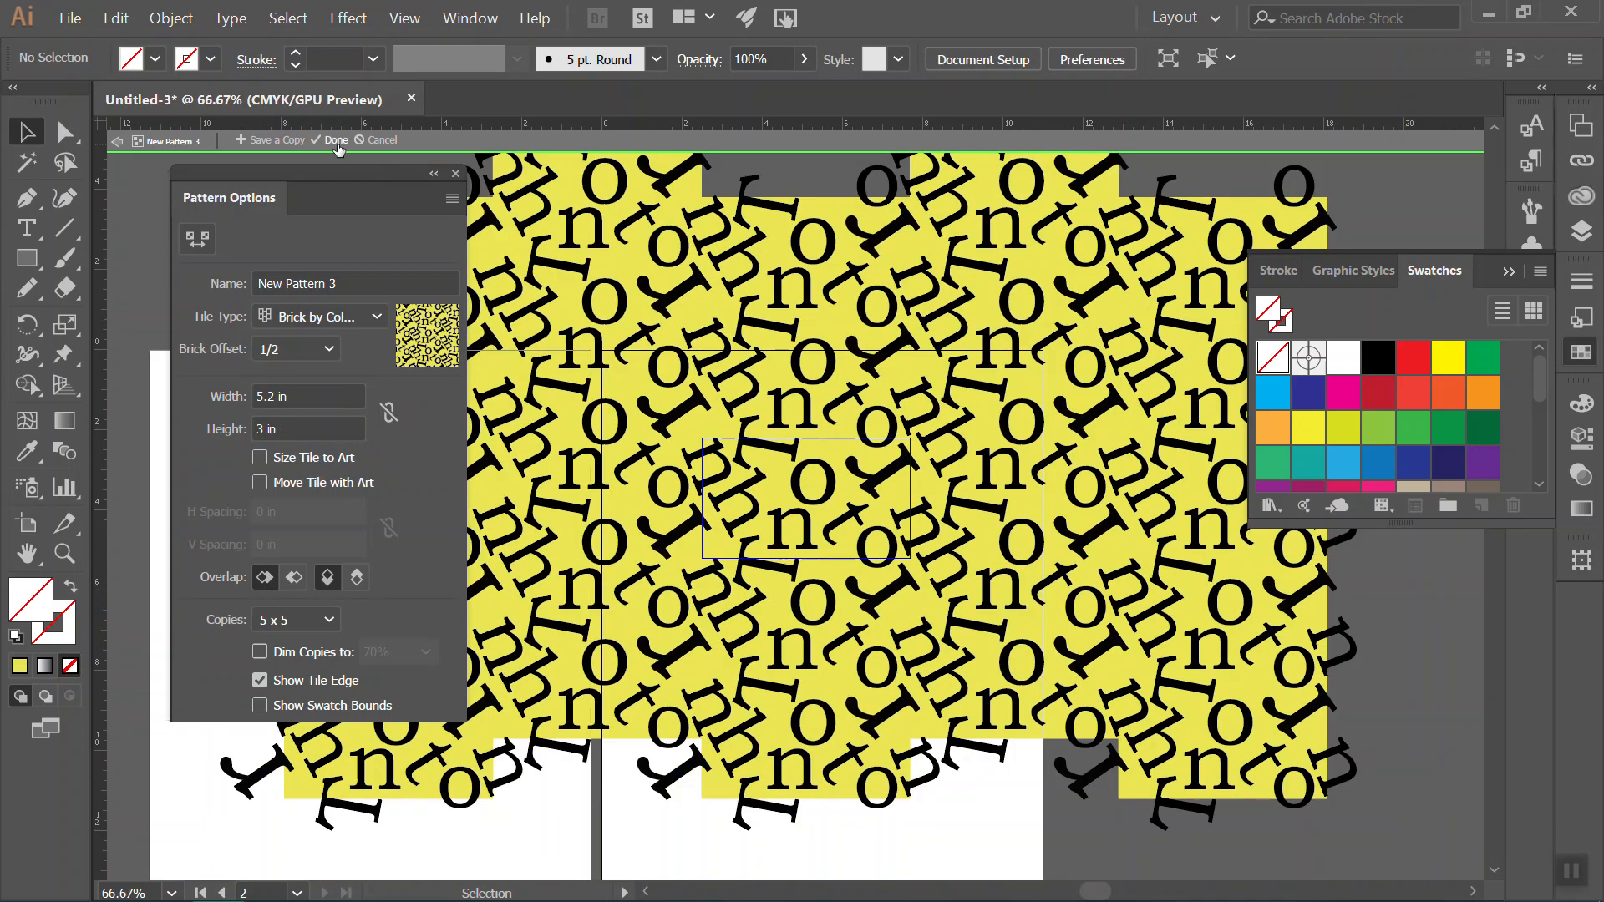
{"action": "left_click", "coordinate": [338, 142]}
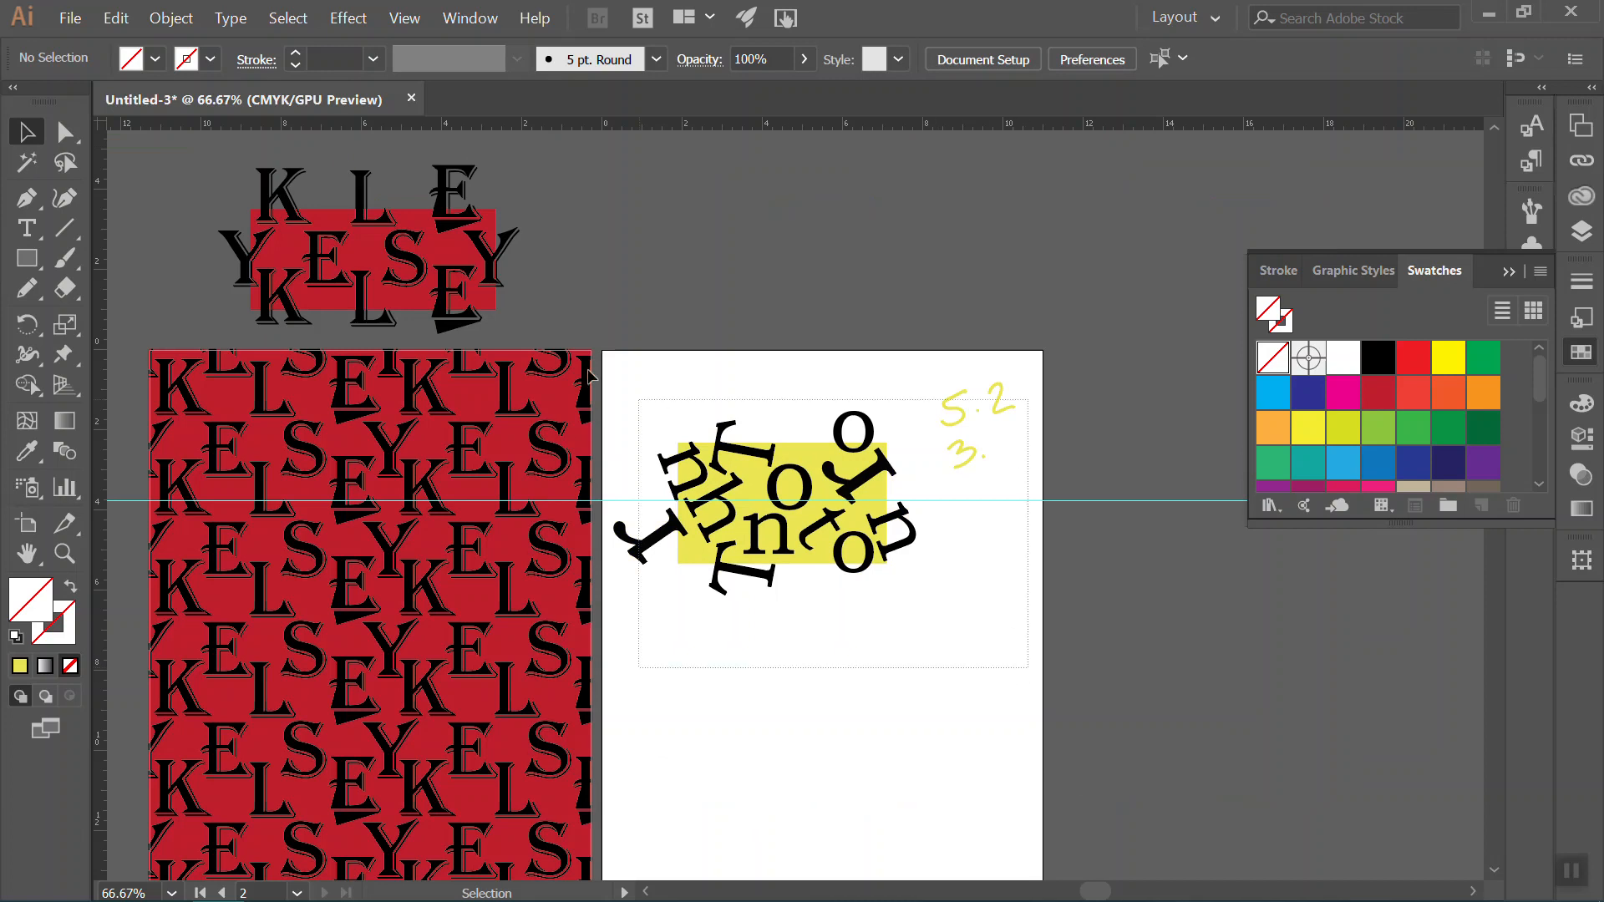
Move the letter artwork up and fill a duplicated red rectangle on Artboard 2 with the yellow pattern.
{"action": "left_click_drag", "start_coordinate": [770, 504], "coordinate": [827, 290]}
{"action": "left_click", "coordinate": [27, 258]}
{"action": "scroll", "coordinate": [716, 552], "scroll_direction": "down", "scroll_amount": 3}
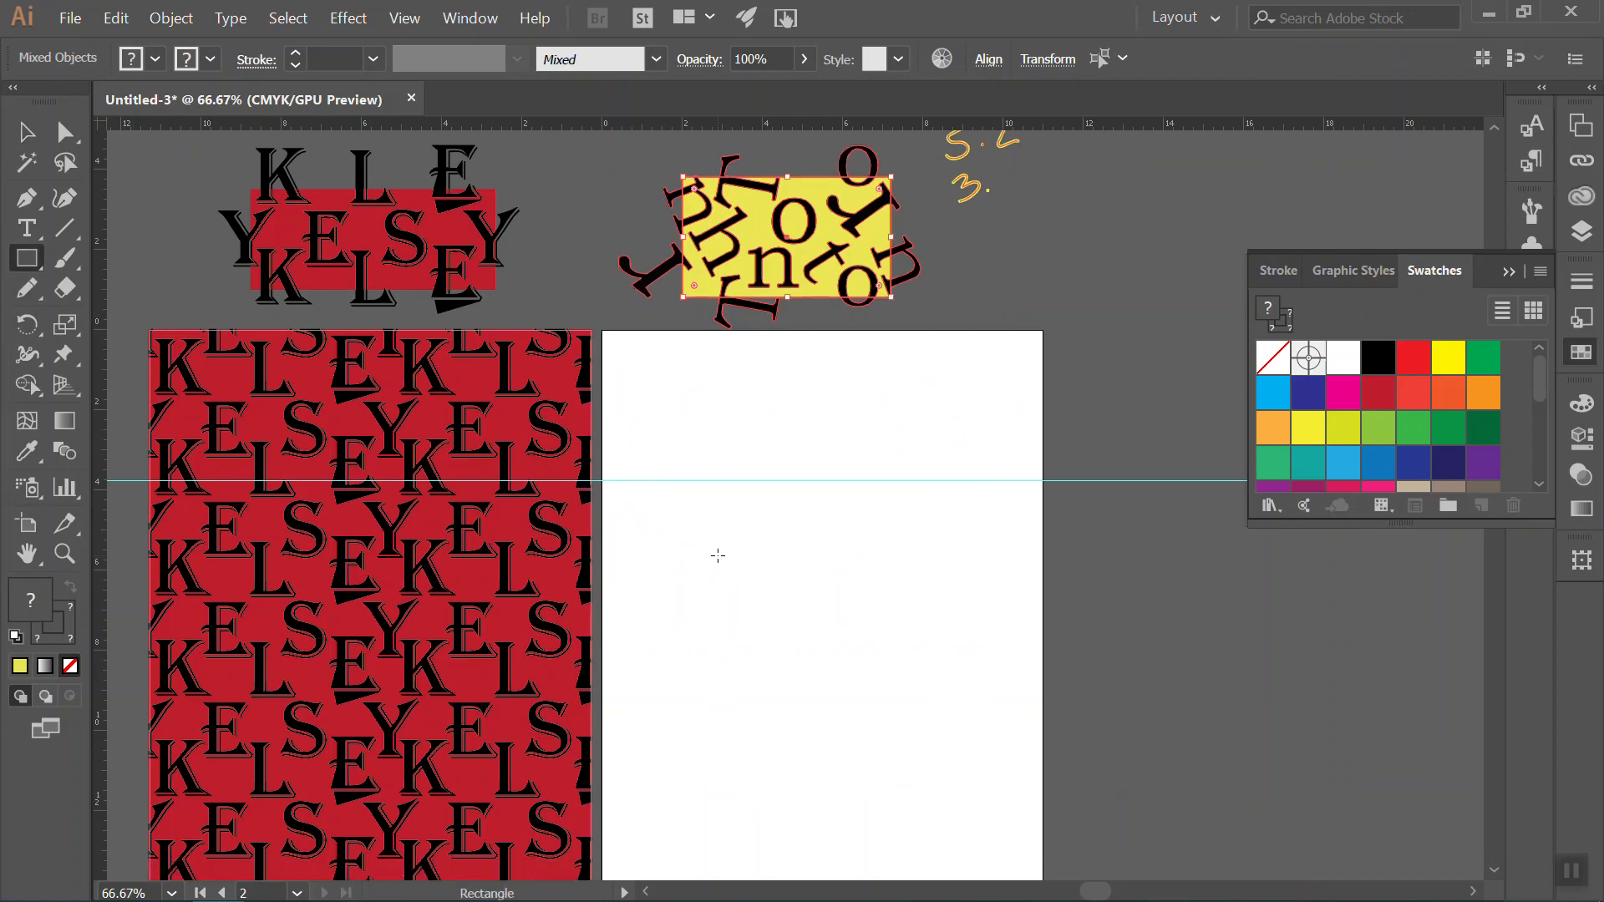
{"action": "scroll", "coordinate": [718, 545], "scroll_direction": "down", "scroll_amount": 1}
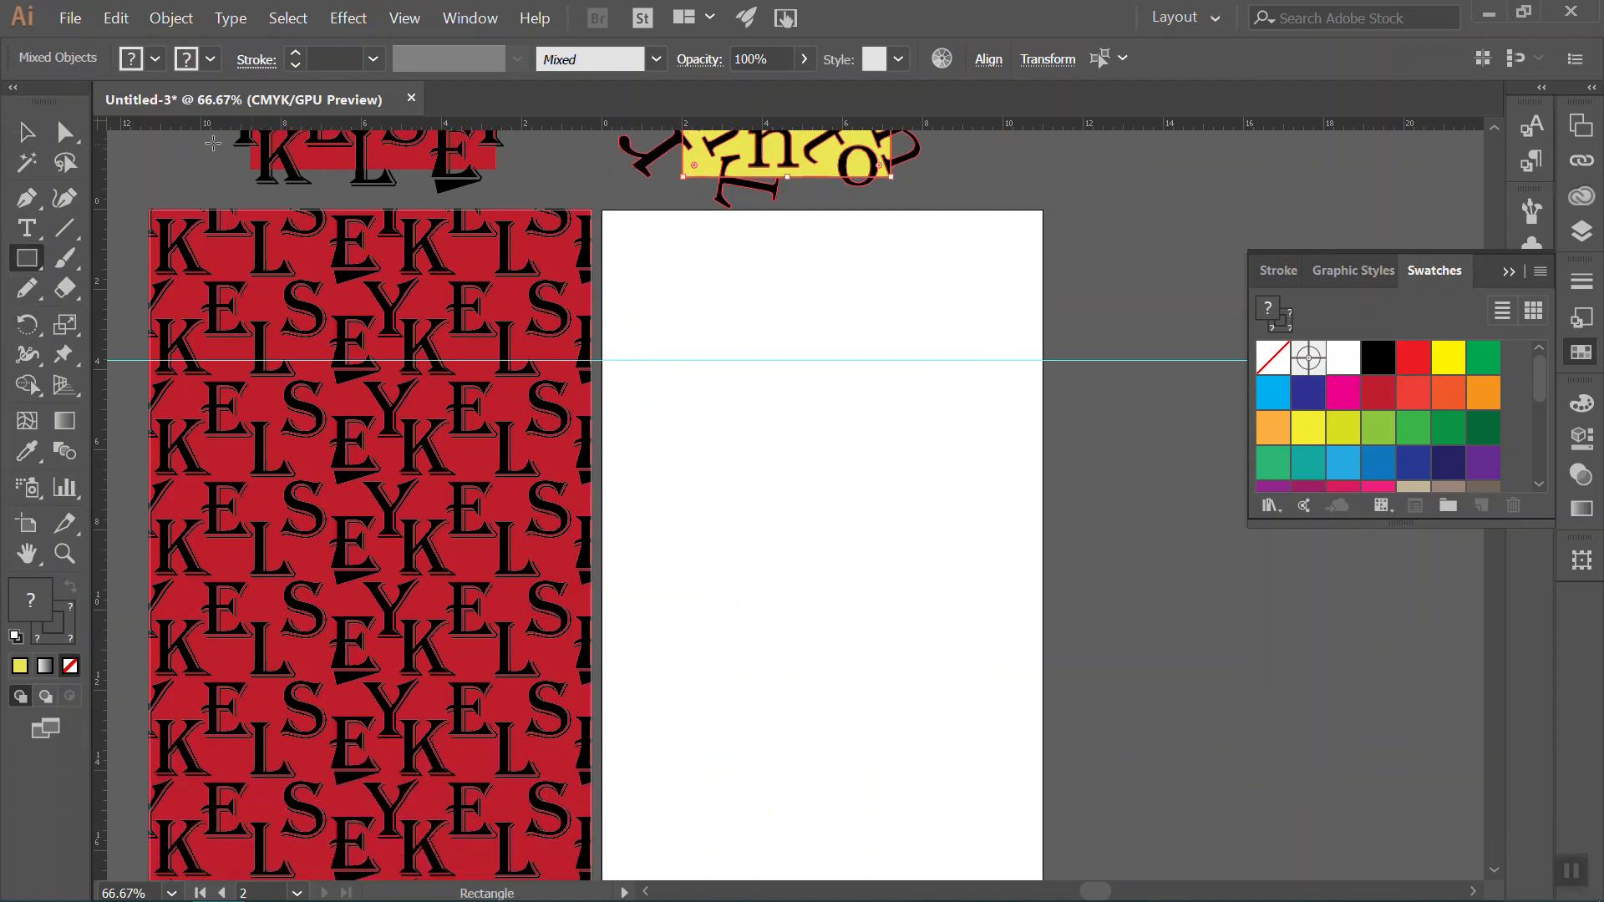
{"action": "left_click", "coordinate": [25, 131]}
{"action": "left_click", "coordinate": [361, 481]}
{"action": "left_click_drag", "start_coordinate": [362, 480], "coordinate": [768, 439]}
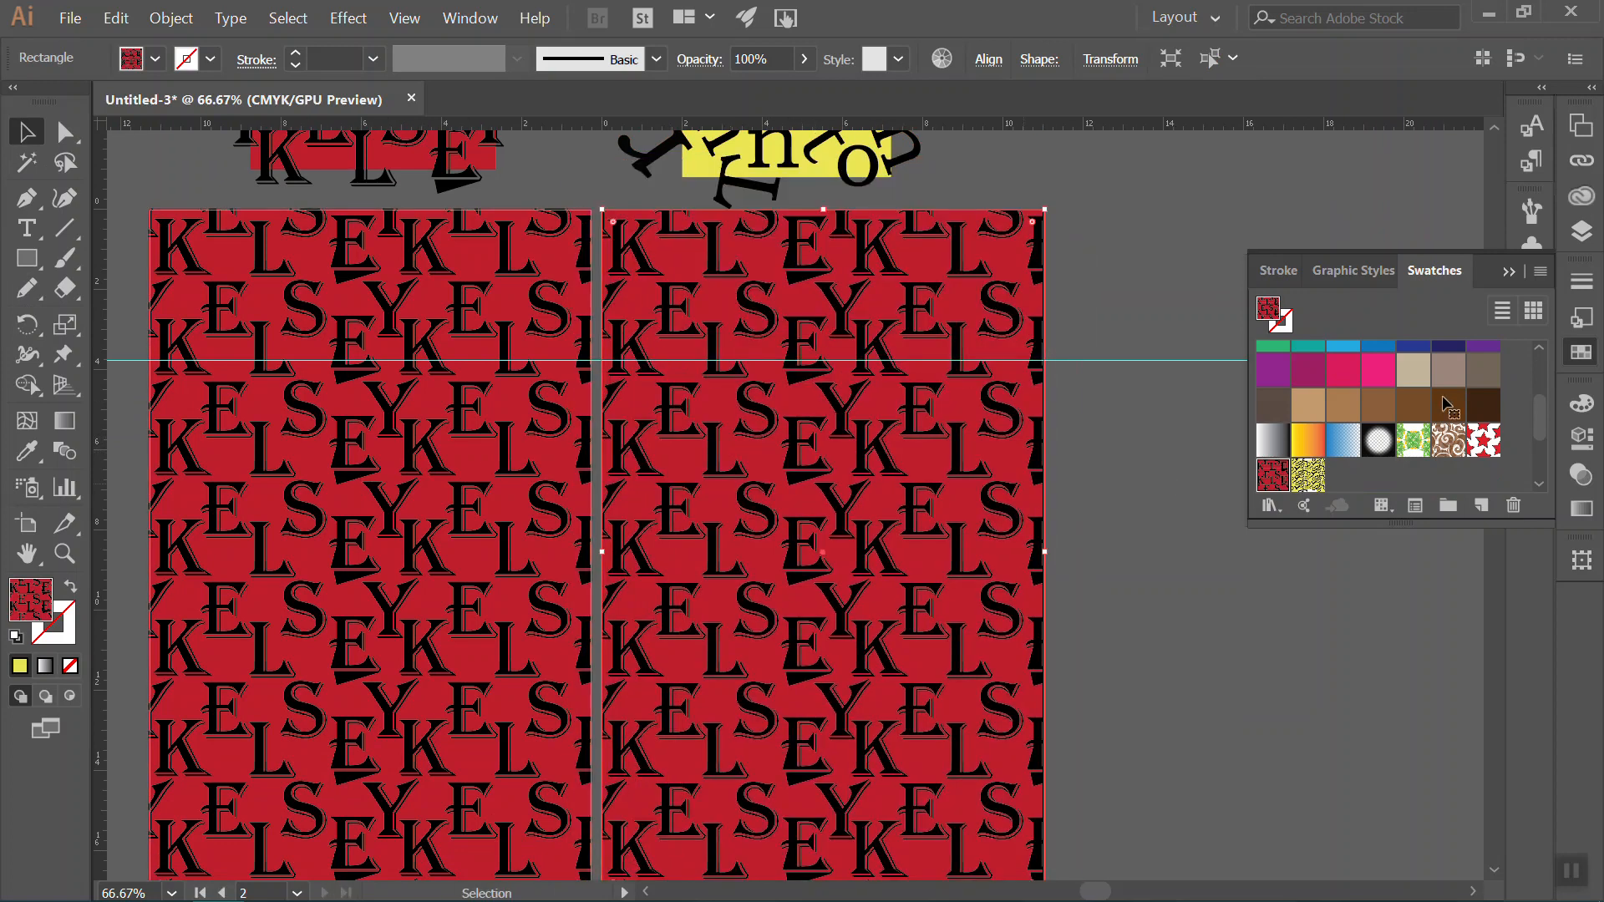
{"action": "left_click", "coordinate": [1309, 476]}
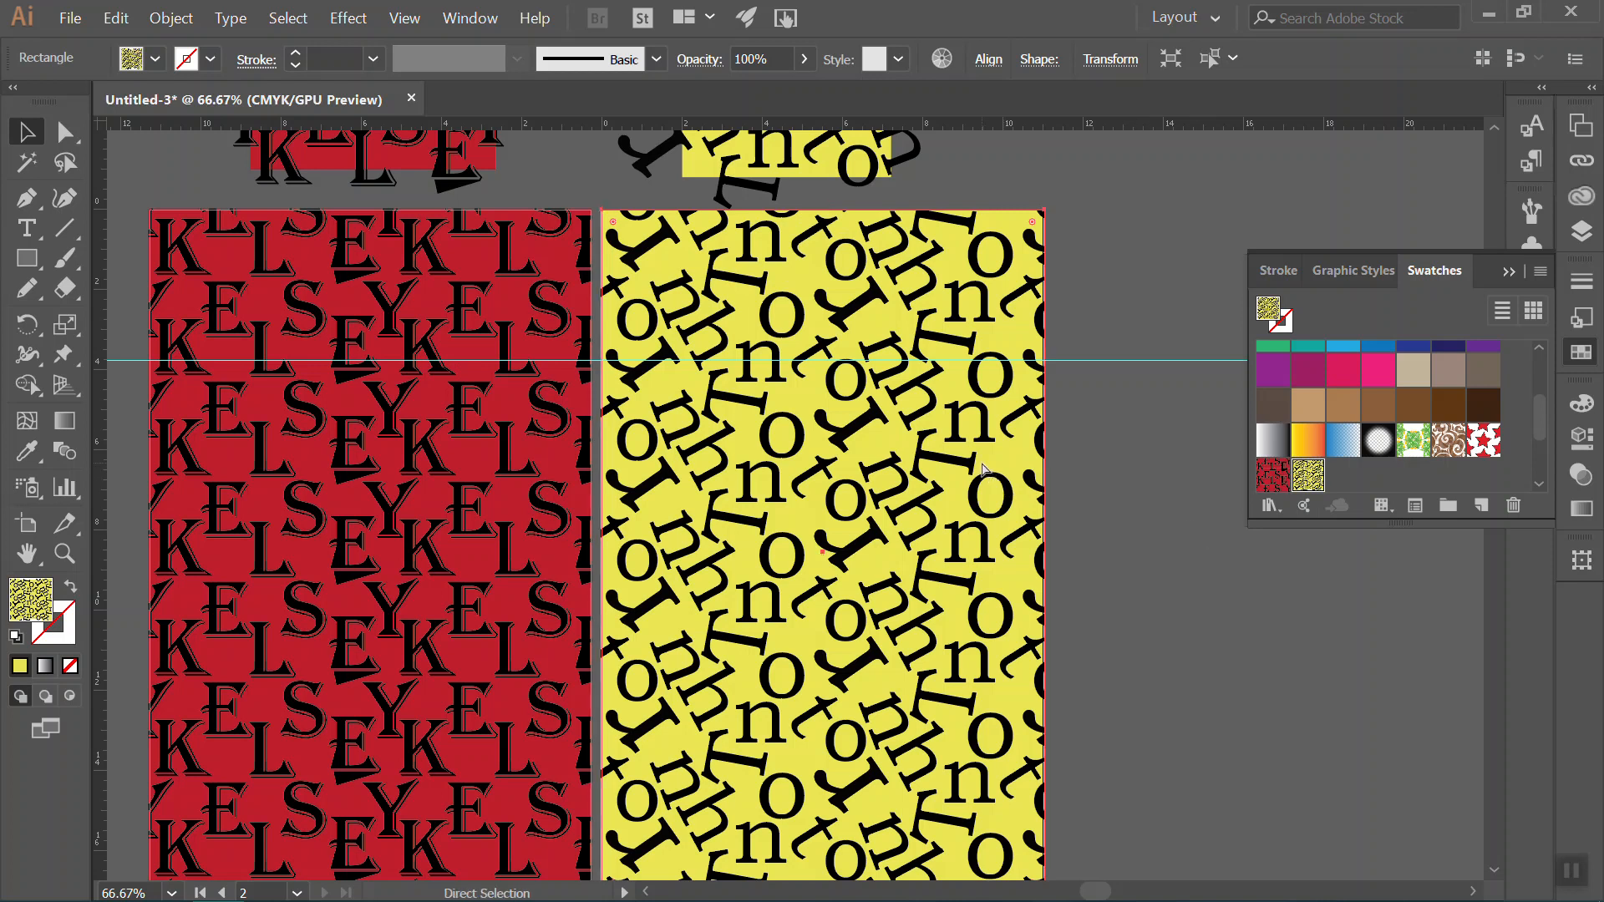
{"action": "scroll", "coordinate": [982, 467], "scroll_direction": "right", "scroll_amount": 5}
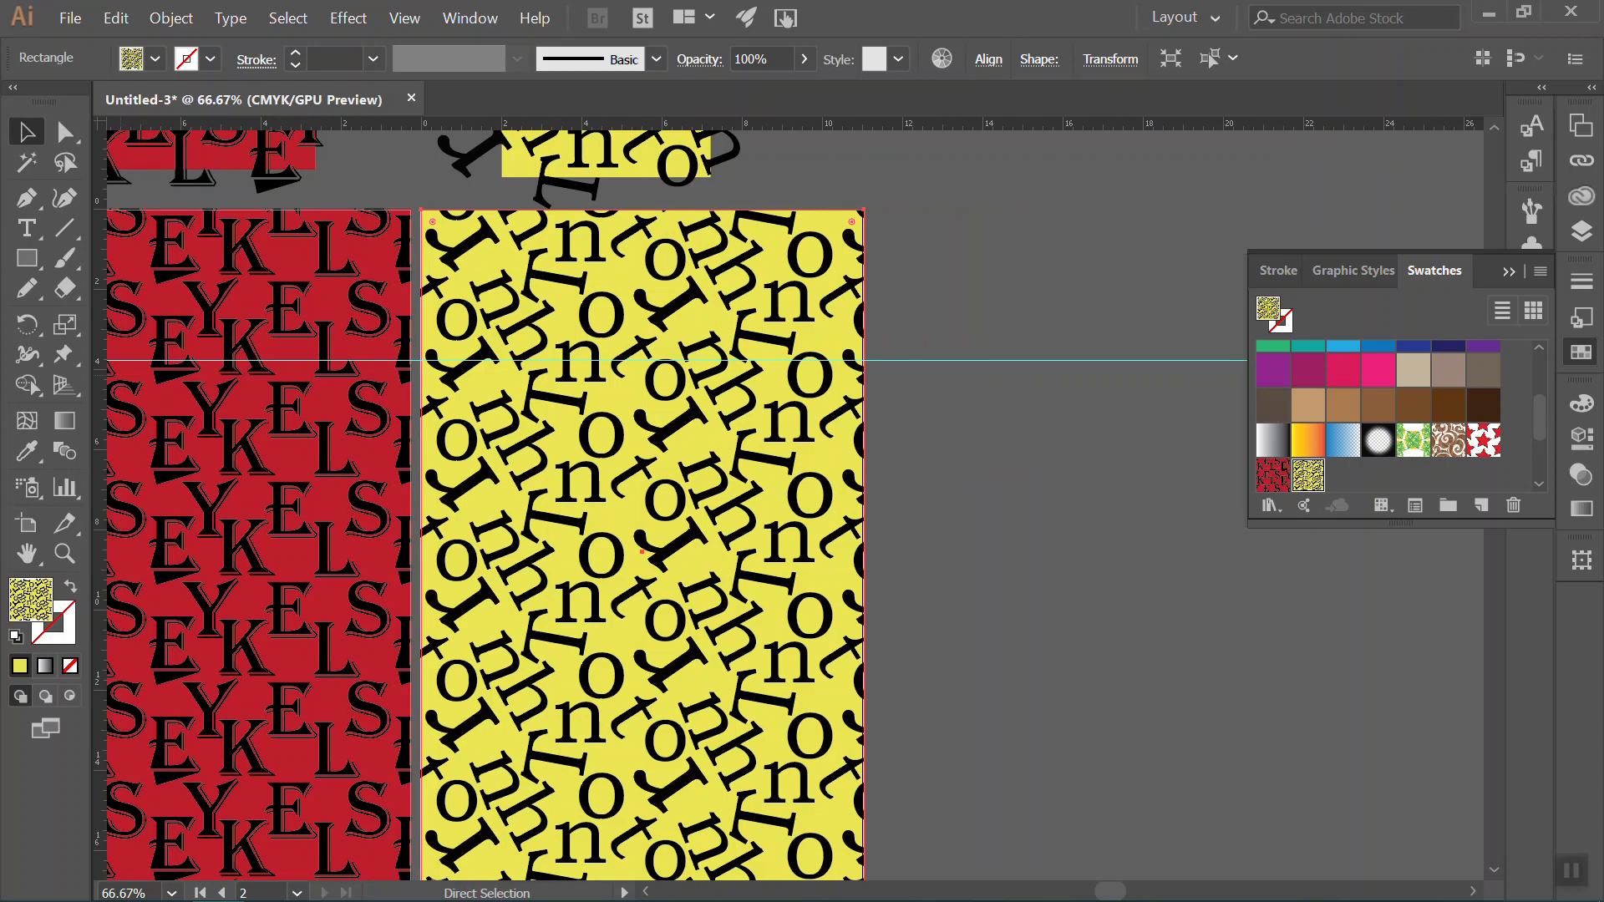
Add a new blank Artboard 3 beside Artboard 2.
{"action": "left_click", "coordinate": [39, 533]}
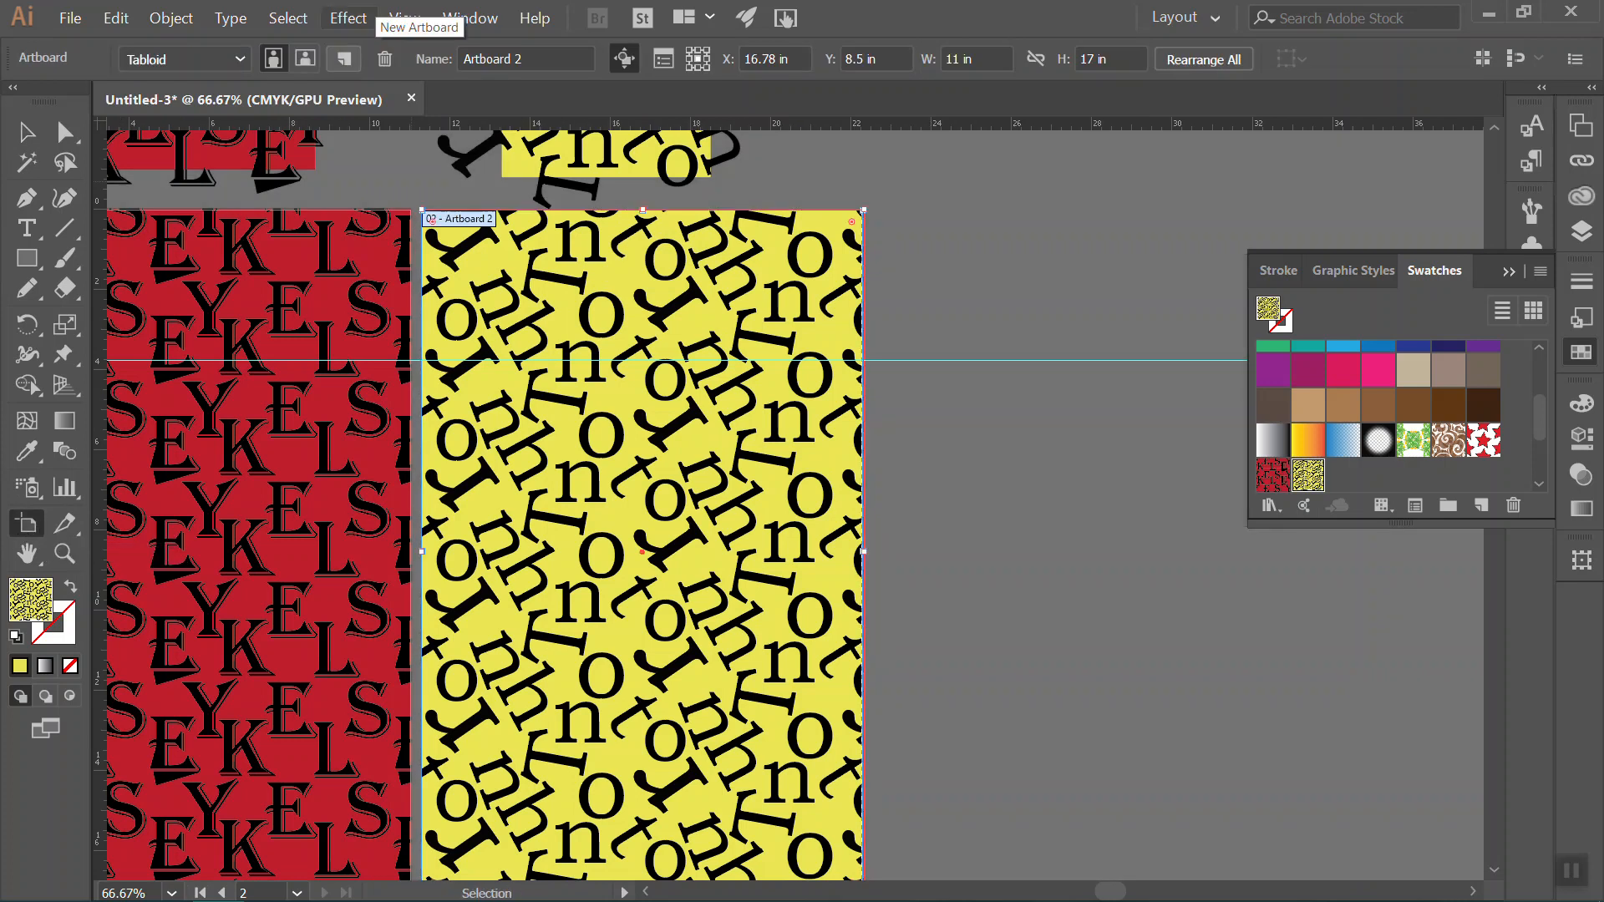
{"action": "left_click", "coordinate": [339, 67]}
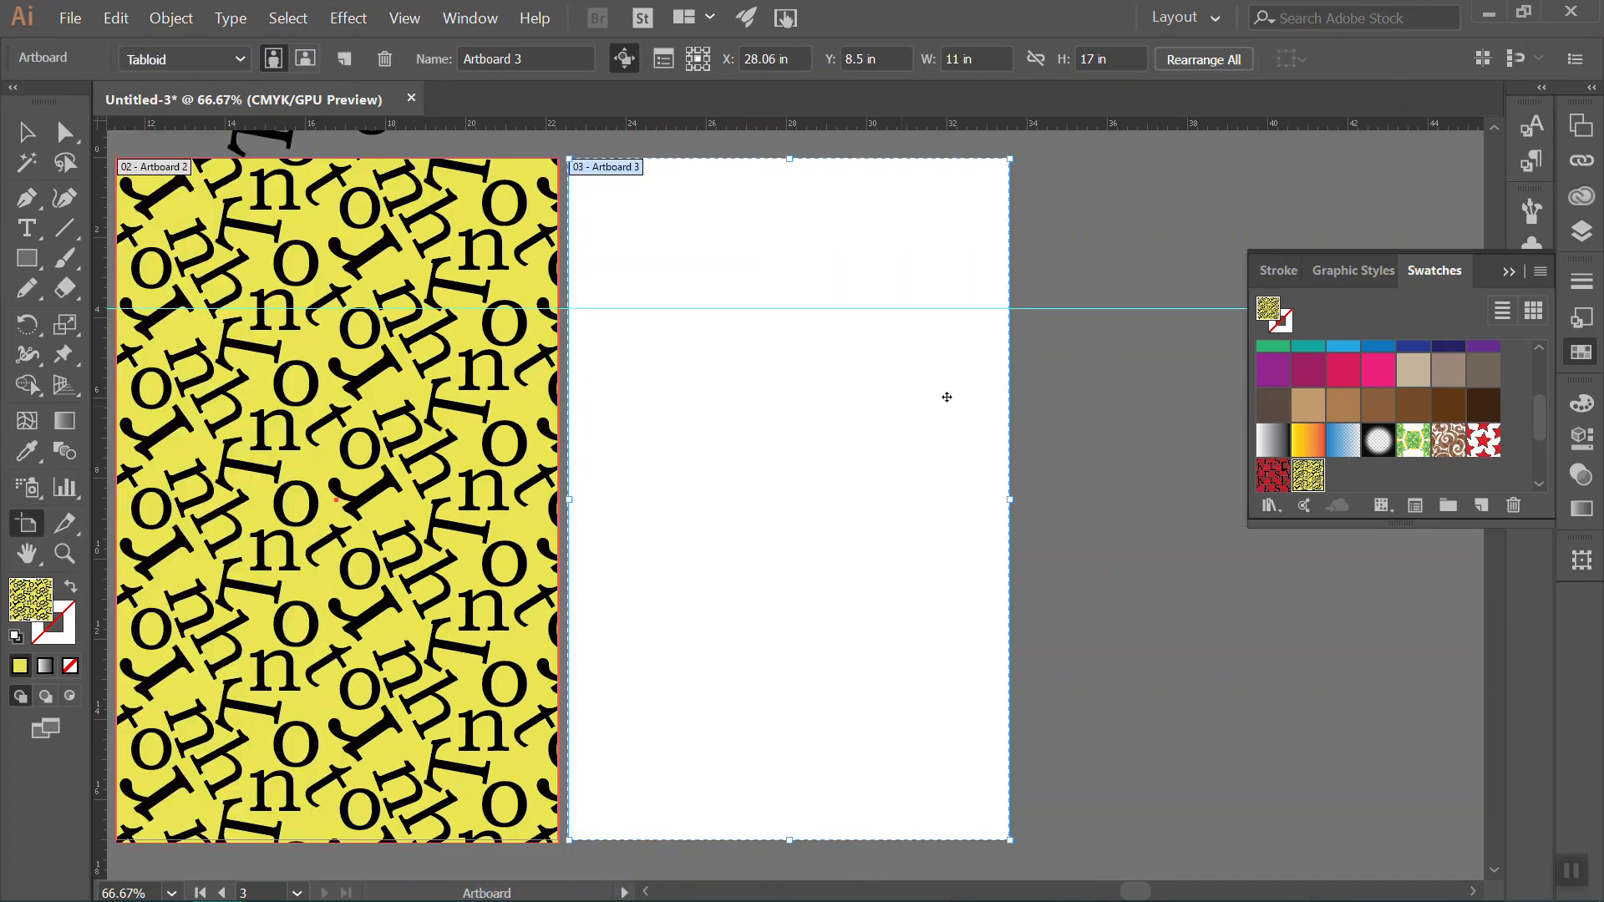
{"action": "scroll", "coordinate": [1034, 602], "scroll_direction": "up", "scroll_amount": 3}
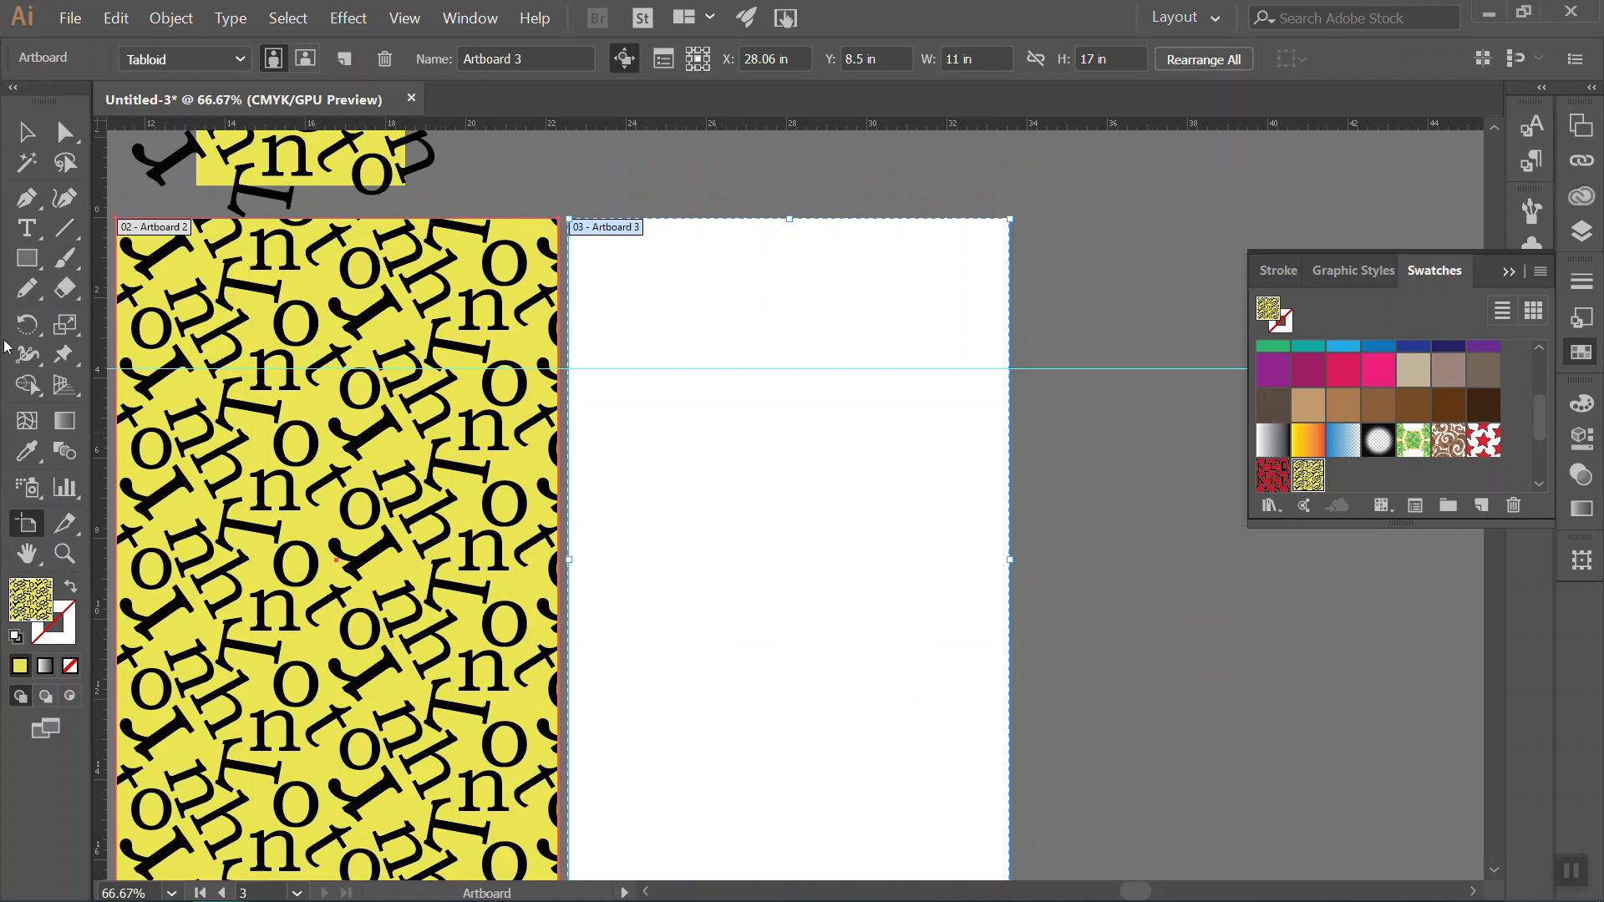
Deselect everything and zoom in to 100% on the empty Artboard 3, ready for text.
{"action": "left_click", "coordinate": [26, 131]}
{"action": "left_click", "coordinate": [769, 509]}
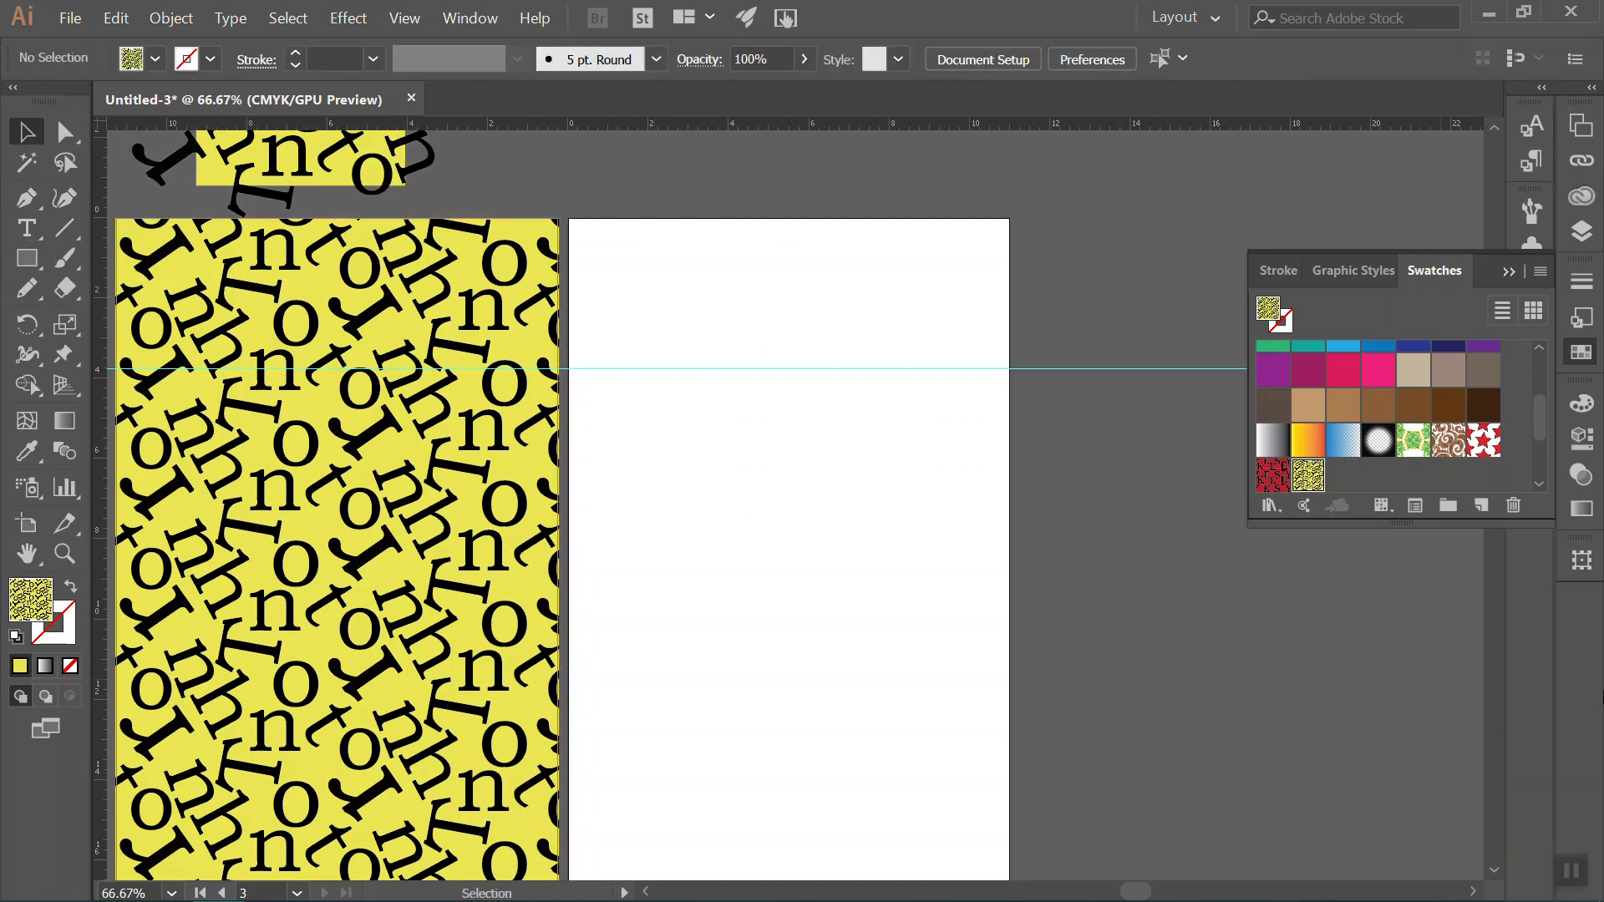
{"action": "key", "text": "ctrl+plus"}
{"action": "left_click", "coordinate": [26, 227]}
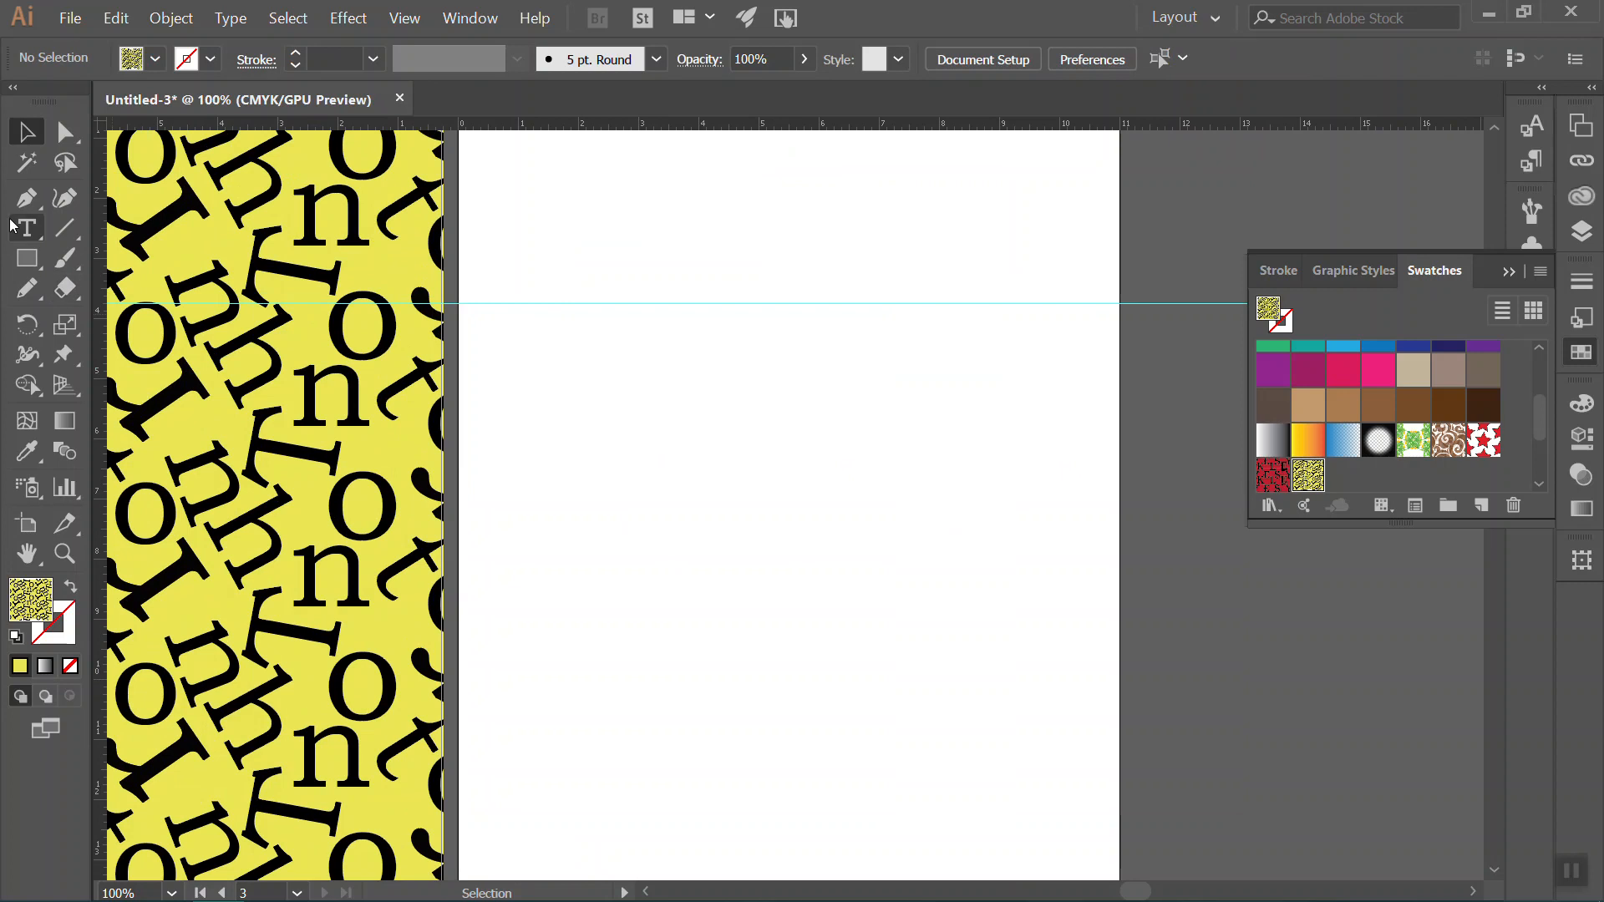
Type 'Diane' in a new text frame on Artboard 3 and set it in the Cache font.
{"action": "left_click_drag", "start_coordinate": [570, 333], "coordinate": [1030, 612]}
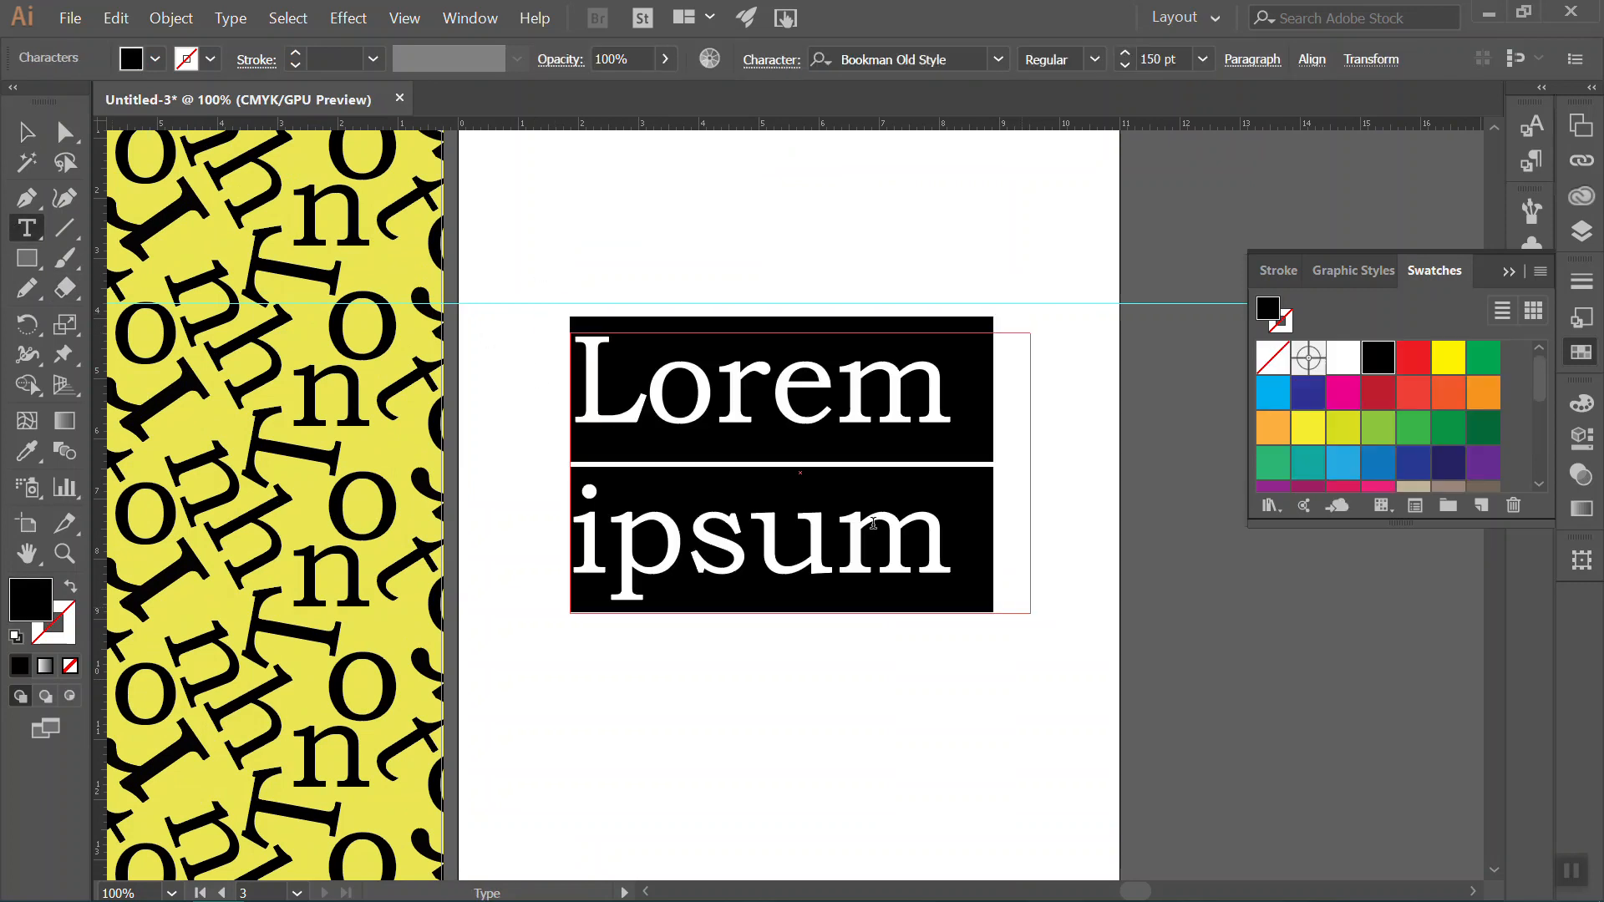
{"action": "type", "text": "Diane"}
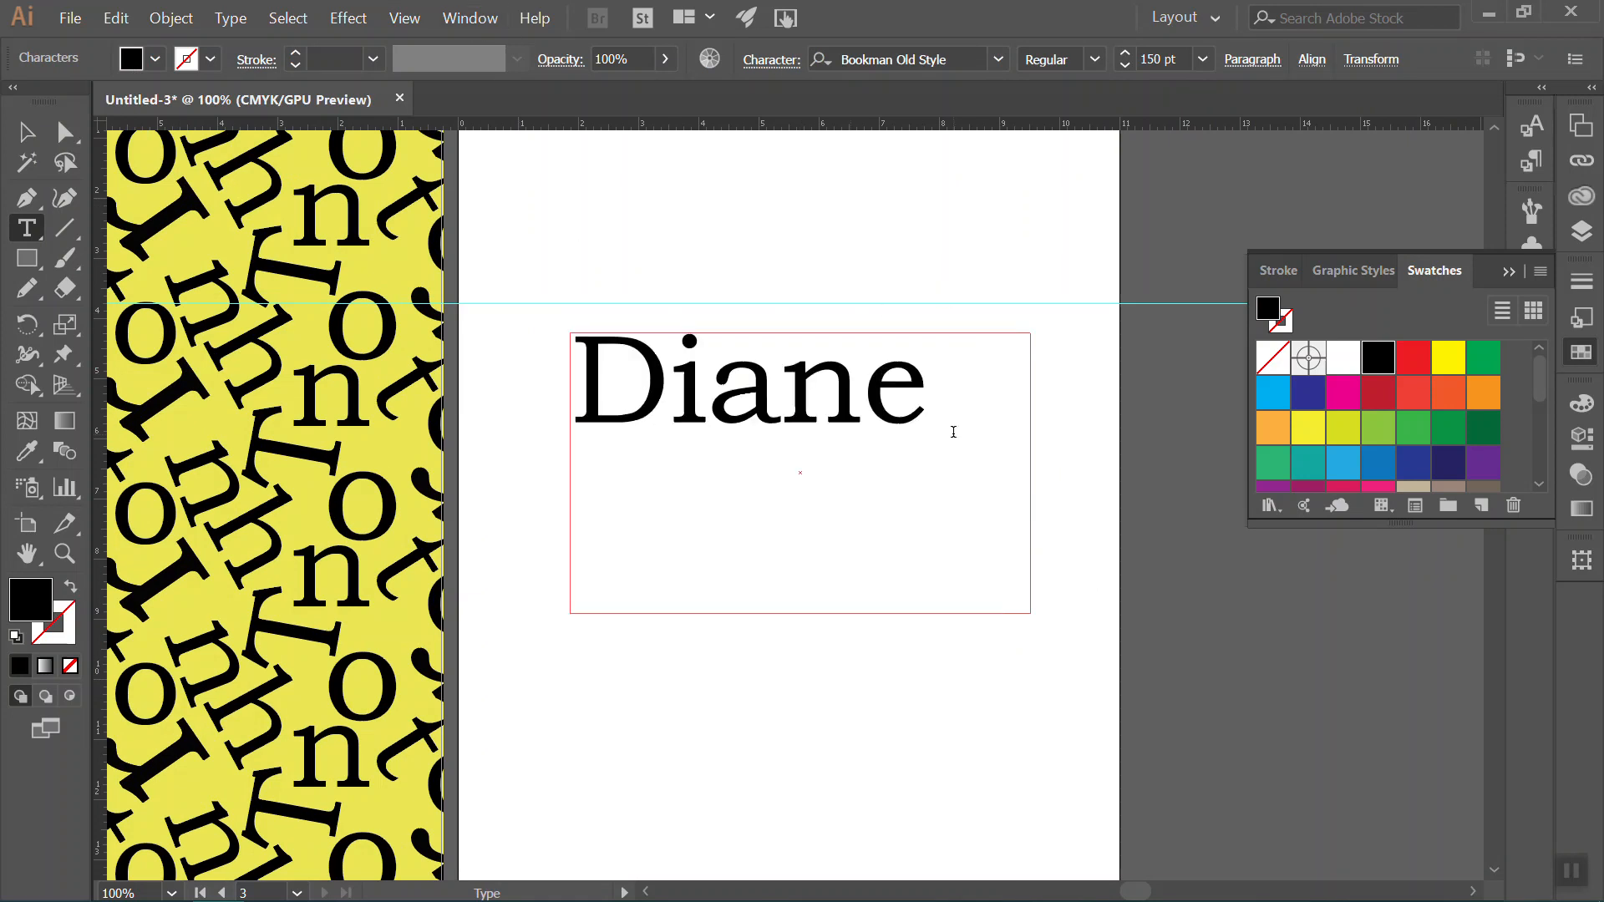
{"action": "left_click_drag", "start_coordinate": [945, 415], "coordinate": [568, 417]}
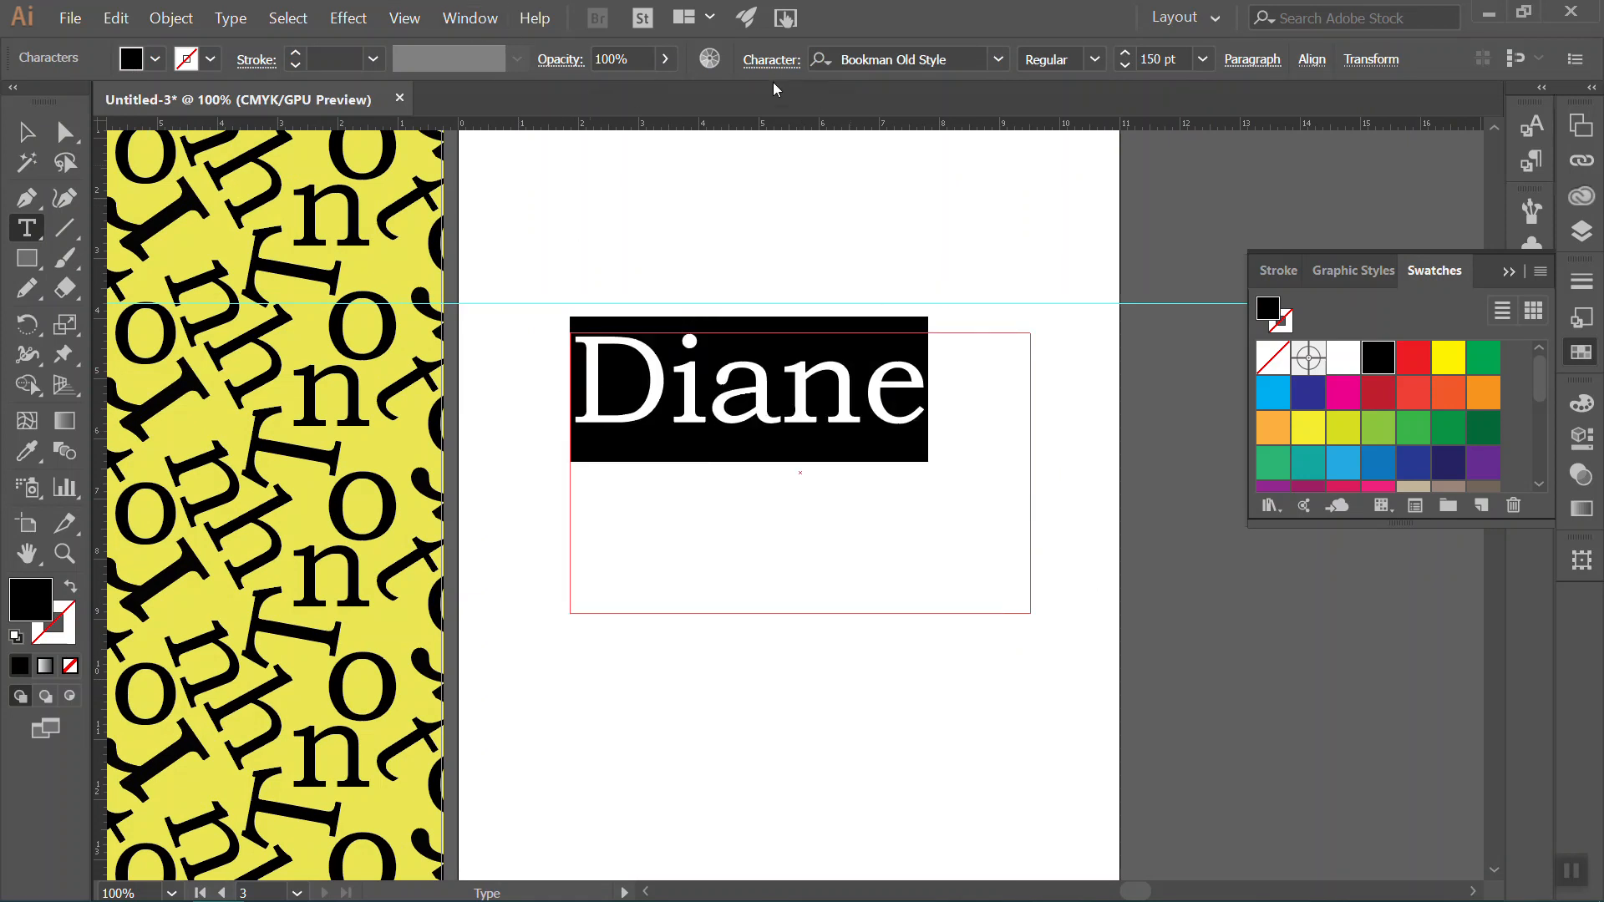
{"action": "left_click", "coordinate": [998, 59]}
{"action": "scroll", "coordinate": [950, 432], "scroll_direction": "down", "scroll_amount": 8}
{"action": "scroll", "coordinate": [950, 432], "scroll_direction": "down", "scroll_amount": 5}
{"action": "scroll", "coordinate": [959, 437], "scroll_direction": "up", "scroll_amount": 2}
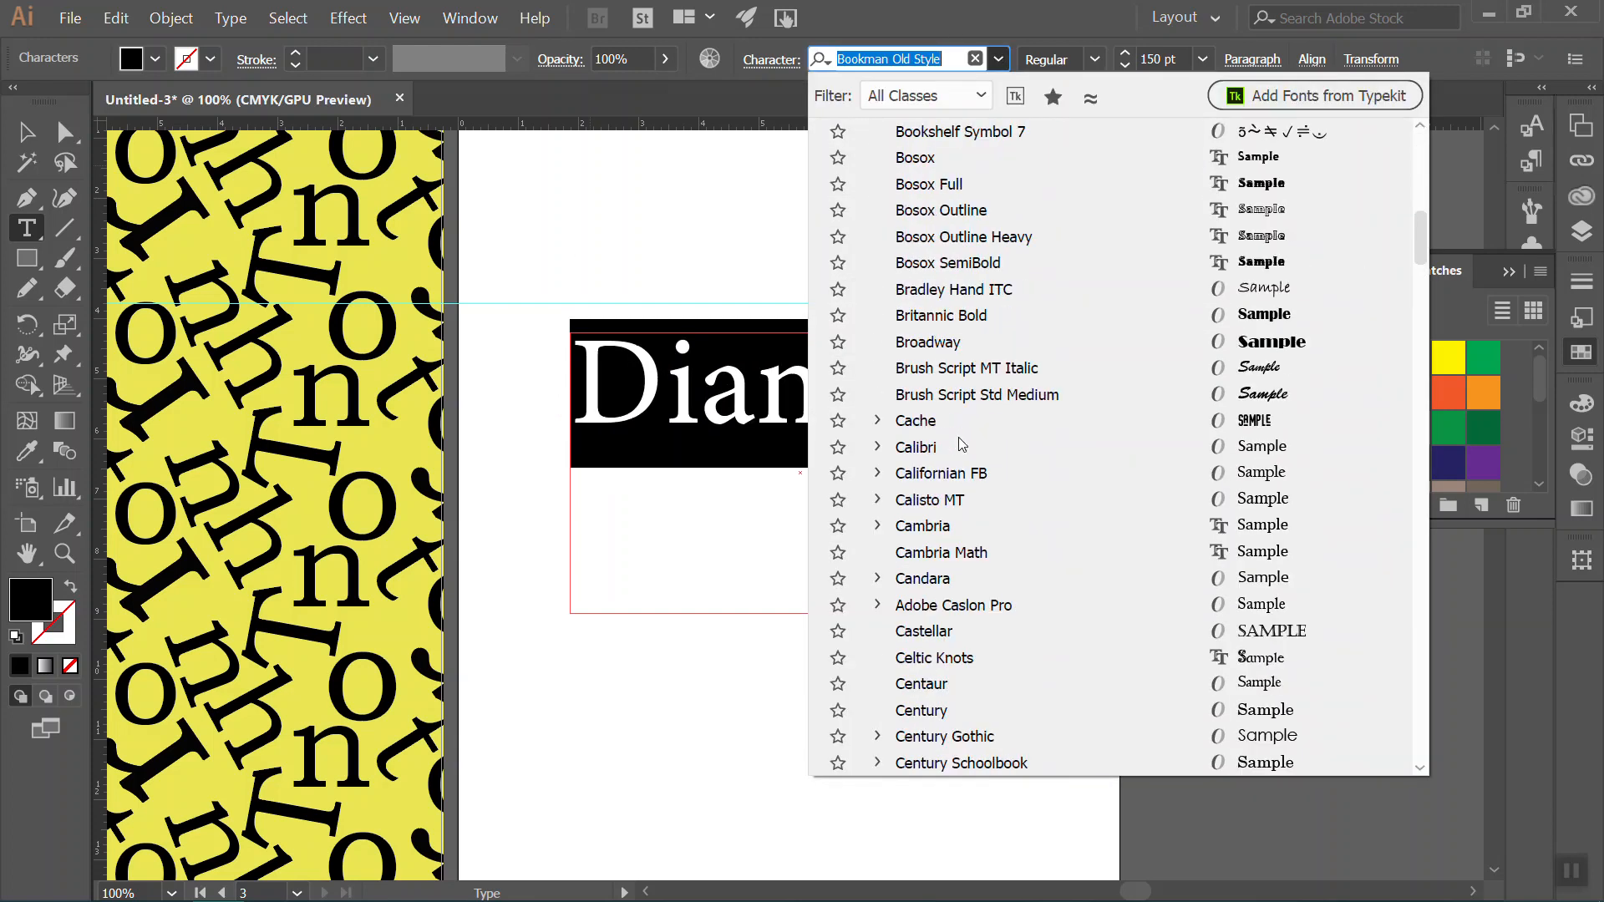
{"action": "left_click", "coordinate": [1113, 420]}
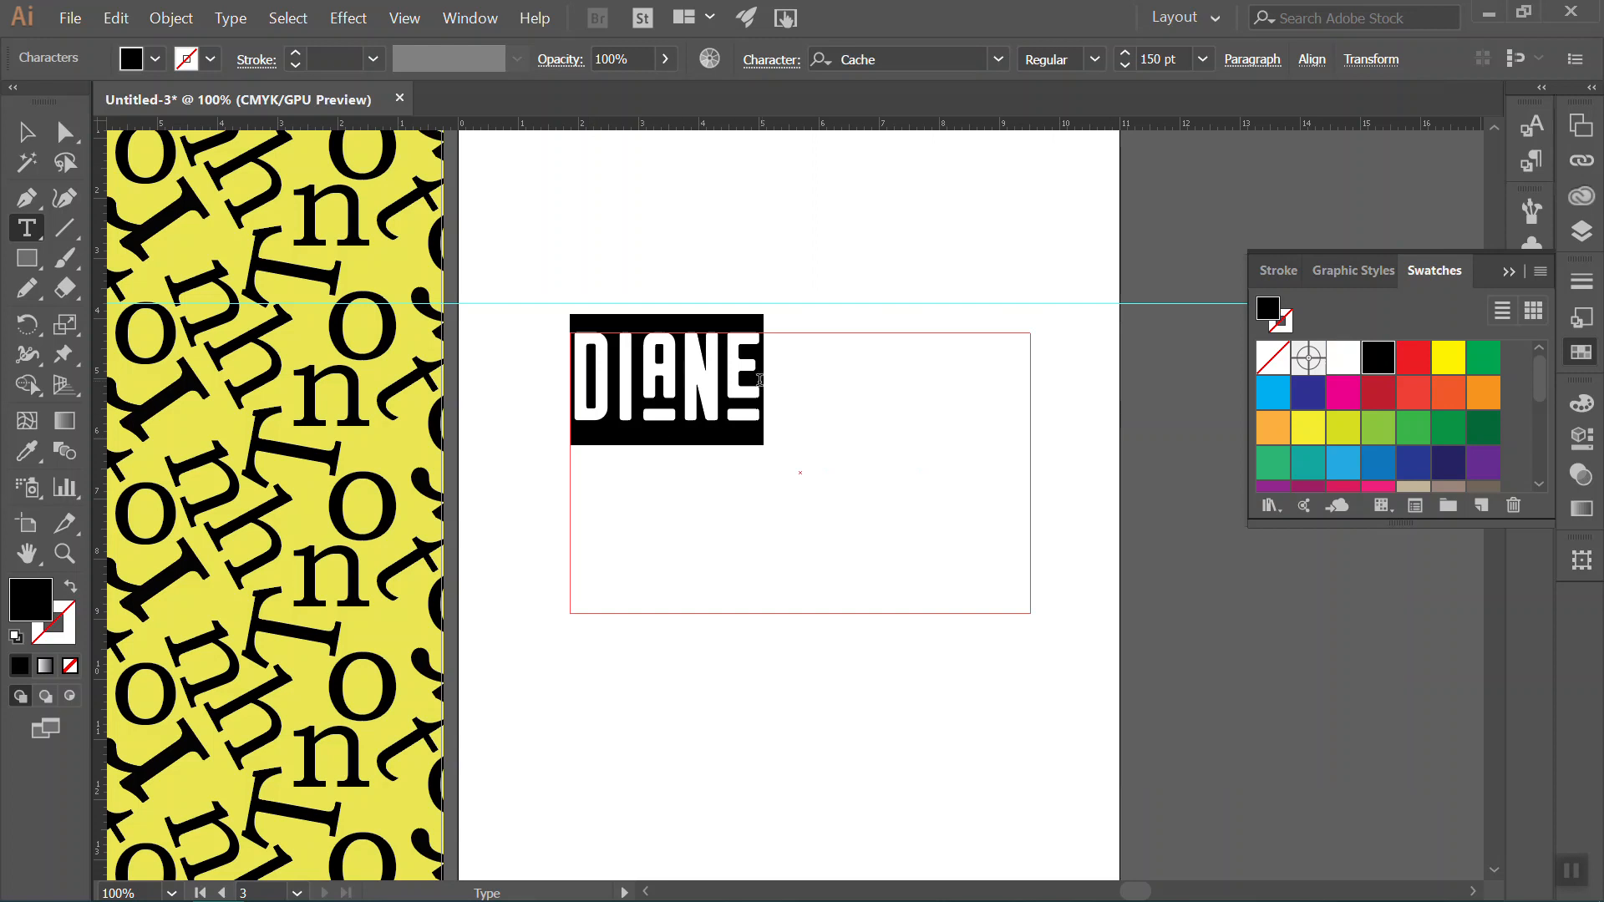
Shrink the DIANE text frame to fit the word and reselect the text object.
{"action": "left_click", "coordinate": [26, 132]}
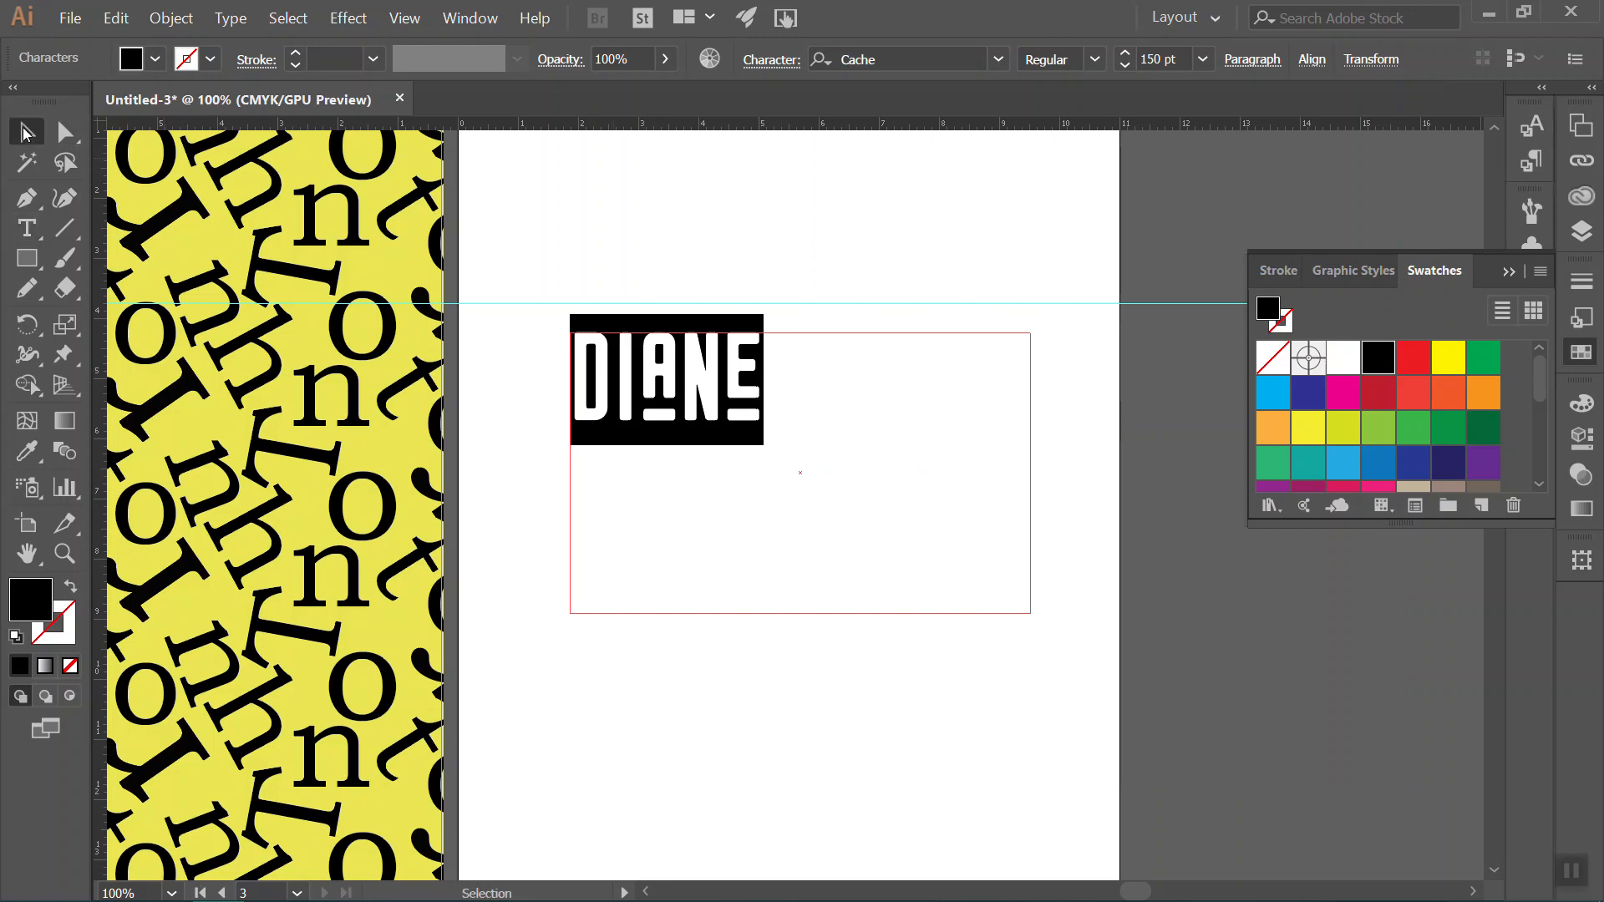
{"action": "left_click_drag", "start_coordinate": [1031, 617], "coordinate": [830, 444]}
{"action": "left_click", "coordinate": [845, 409]}
{"action": "left_click", "coordinate": [708, 389]}
{"action": "left_click", "coordinate": [170, 18]}
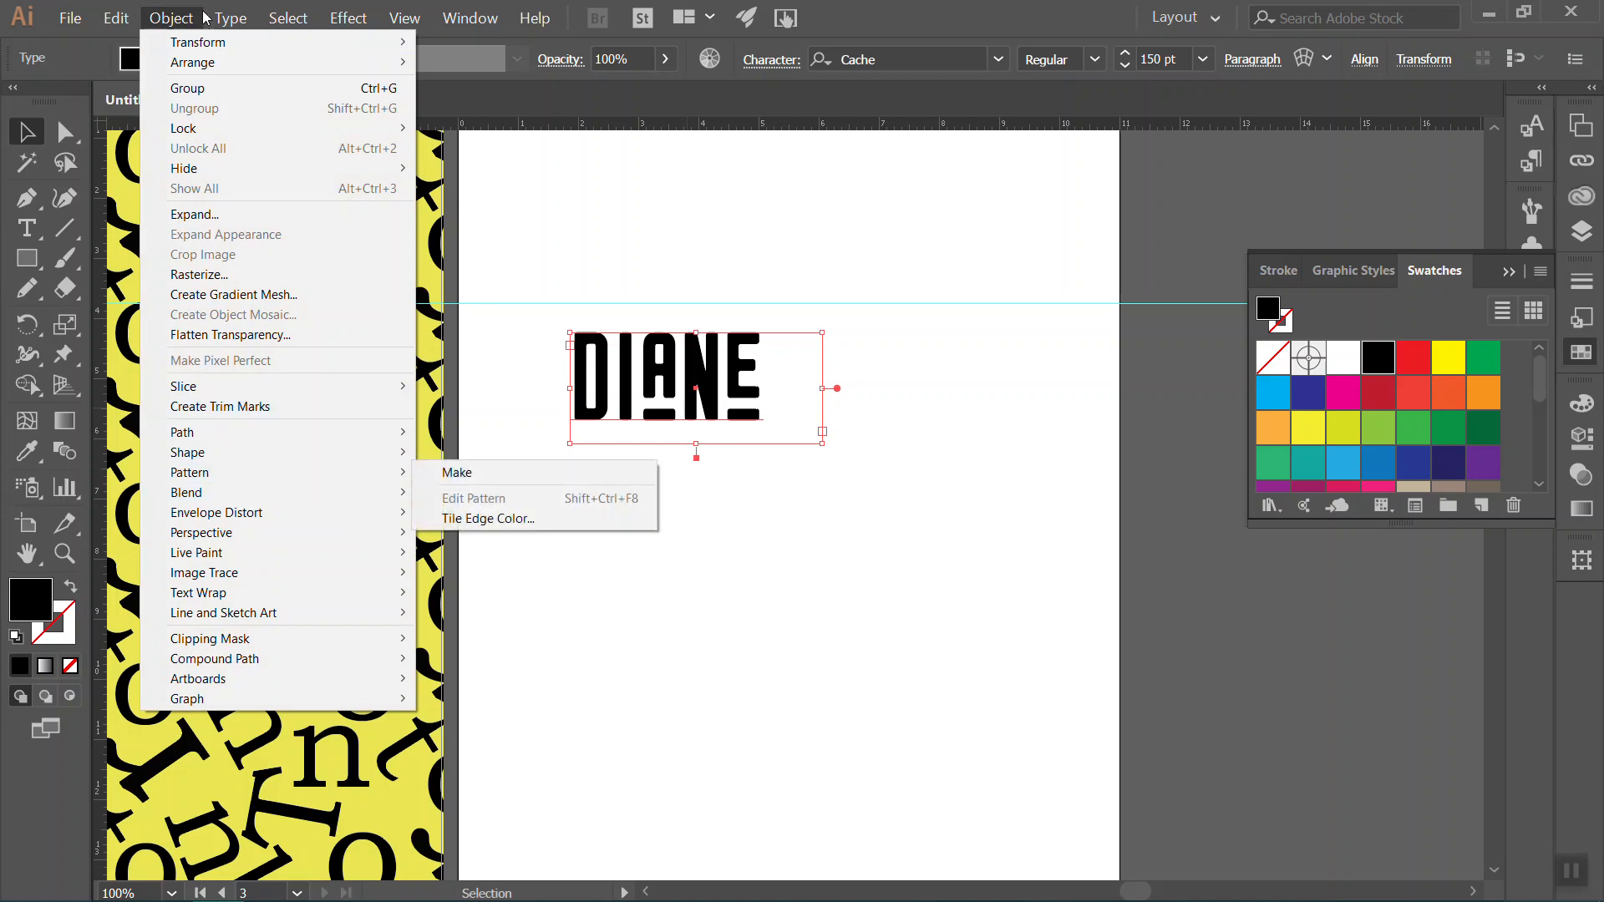
{"action": "mouse_move", "coordinate": [227, 18]}
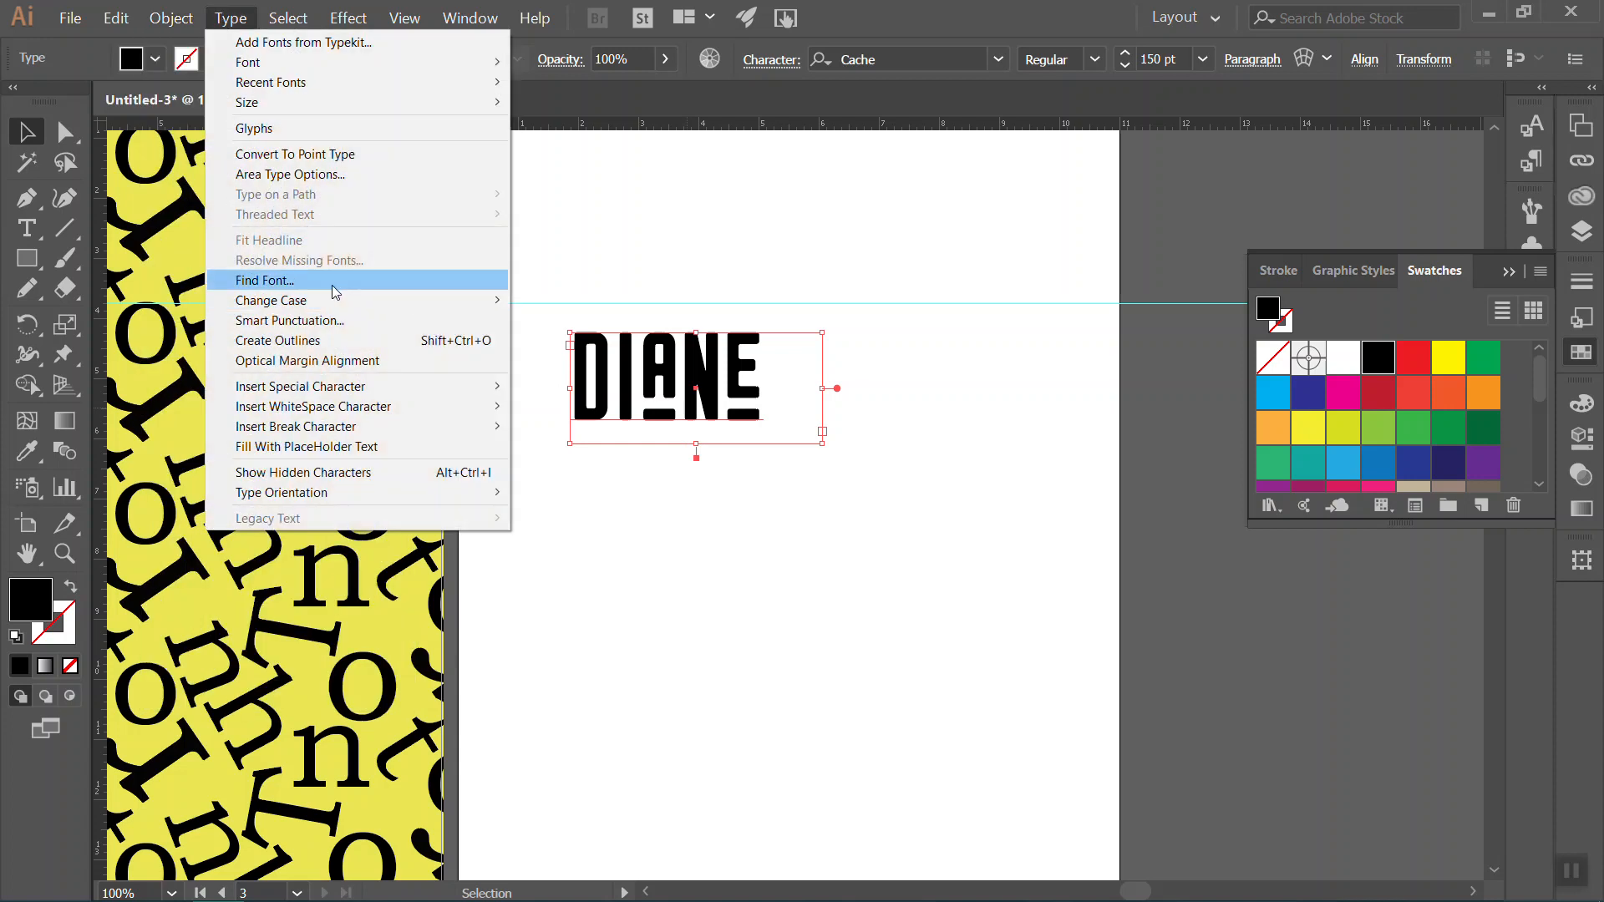
Convert DIANE to outlines, move it down and right, and ungroup the letters.
{"action": "left_click", "coordinate": [342, 340]}
{"action": "left_click_drag", "start_coordinate": [798, 489], "coordinate": [520, 315]}
{"action": "left_click_drag", "start_coordinate": [652, 374], "coordinate": [721, 419]}
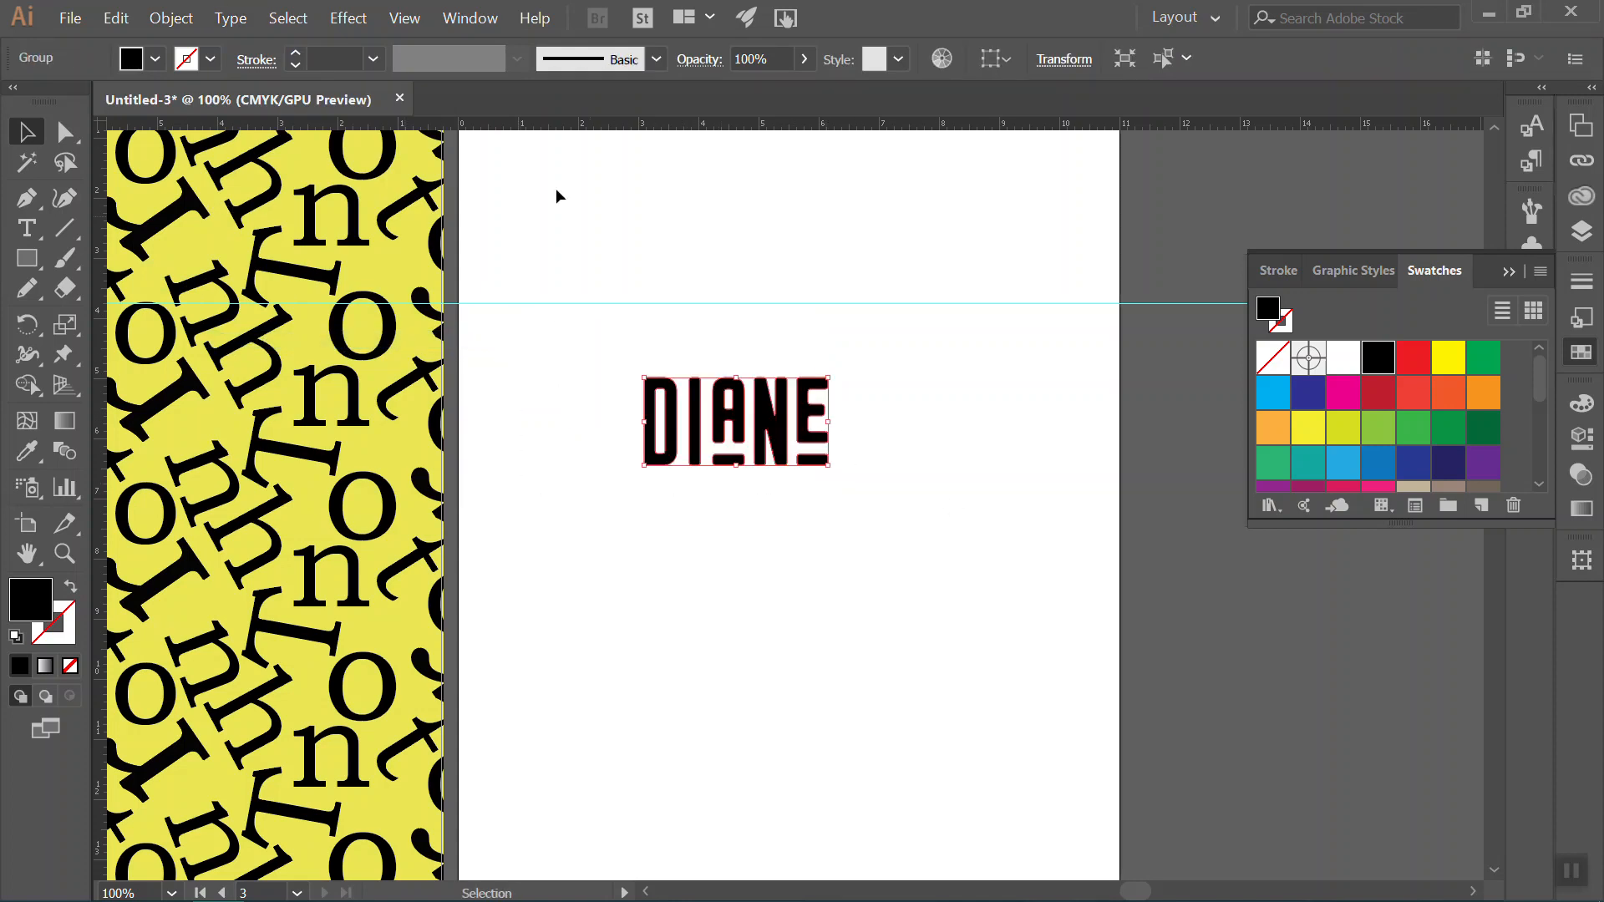
{"action": "left_click", "coordinate": [171, 17]}
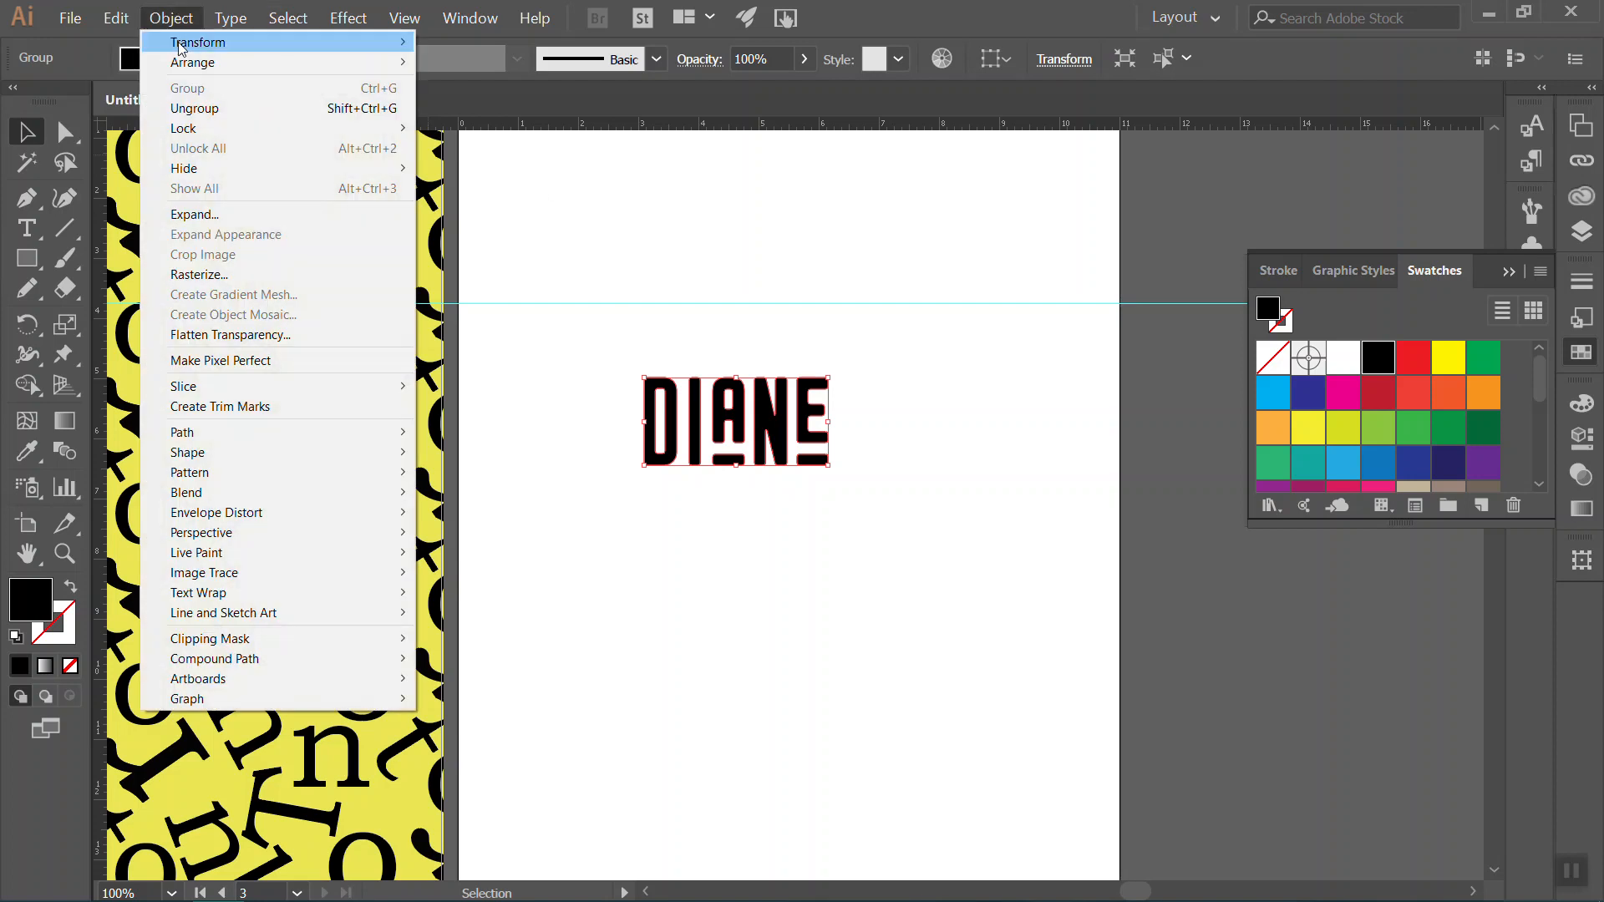
{"action": "left_click", "coordinate": [186, 107]}
Spread the DIANE letters apart by nudging I, A, N and E progressively further right.
{"action": "left_click", "coordinate": [913, 498]}
{"action": "left_click_drag", "start_coordinate": [854, 532], "coordinate": [683, 321]}
{"action": "key", "text": "Right"}
{"action": "key", "text": "Right"}
{"action": "key", "text": "Right"}
{"action": "key", "text": "Right"}
{"action": "key", "text": "Right"}
{"action": "key", "text": "Right"}
{"action": "key", "text": "Right"}
{"action": "key", "text": "Right"}
{"action": "key", "text": "Right"}
{"action": "key", "text": "Right"}
{"action": "key", "text": "Right"}
{"action": "key", "text": "Right"}
{"action": "key", "text": "Right"}
{"action": "key", "text": "Right"}
{"action": "key", "text": "Right"}
{"action": "key", "text": "Right"}
{"action": "key", "text": "Right"}
{"action": "key", "text": "Right"}
{"action": "key", "text": "Right"}
{"action": "key", "text": "Right"}
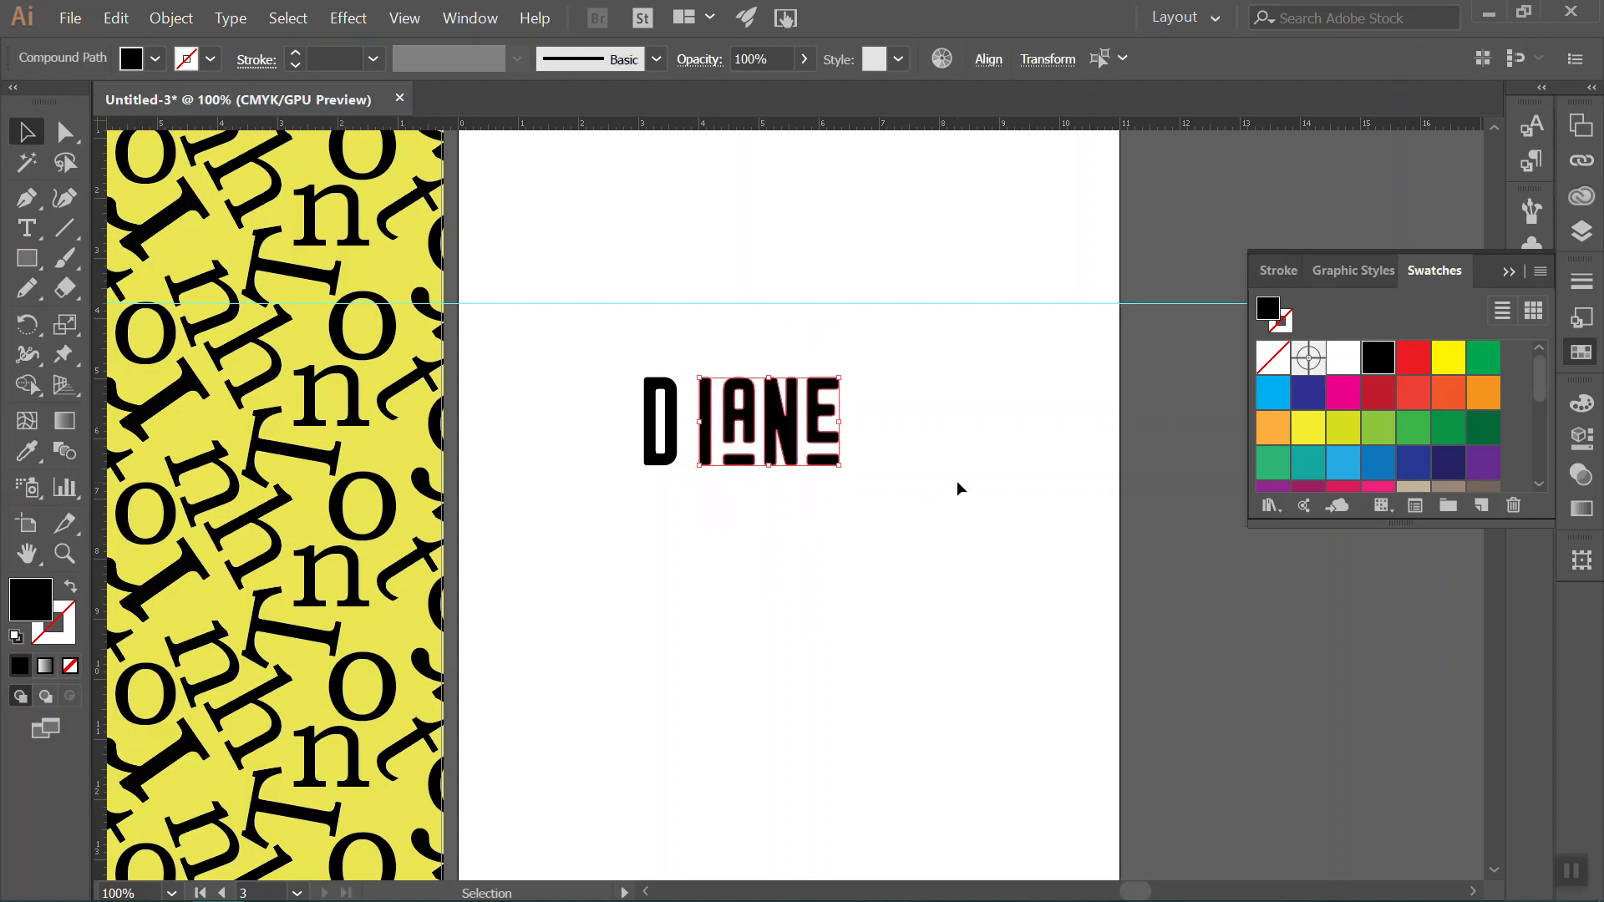
{"action": "left_click_drag", "start_coordinate": [885, 524], "coordinate": [727, 358]}
{"action": "key", "text": "Right"}
{"action": "key", "text": "Right"}
{"action": "key", "text": "Right"}
{"action": "key", "text": "Right"}
{"action": "key", "text": "Right"}
{"action": "key", "text": "Right"}
{"action": "key", "text": "Right"}
{"action": "key", "text": "Right"}
{"action": "key", "text": "Right"}
{"action": "key", "text": "Right"}
{"action": "key", "text": "Right"}
{"action": "key", "text": "Right"}
{"action": "key", "text": "Right"}
{"action": "key", "text": "Right"}
{"action": "key", "text": "Right"}
{"action": "key", "text": "Right"}
{"action": "key", "text": "Right"}
{"action": "key", "text": "Right"}
{"action": "key", "text": "Right"}
{"action": "key", "text": "Right"}
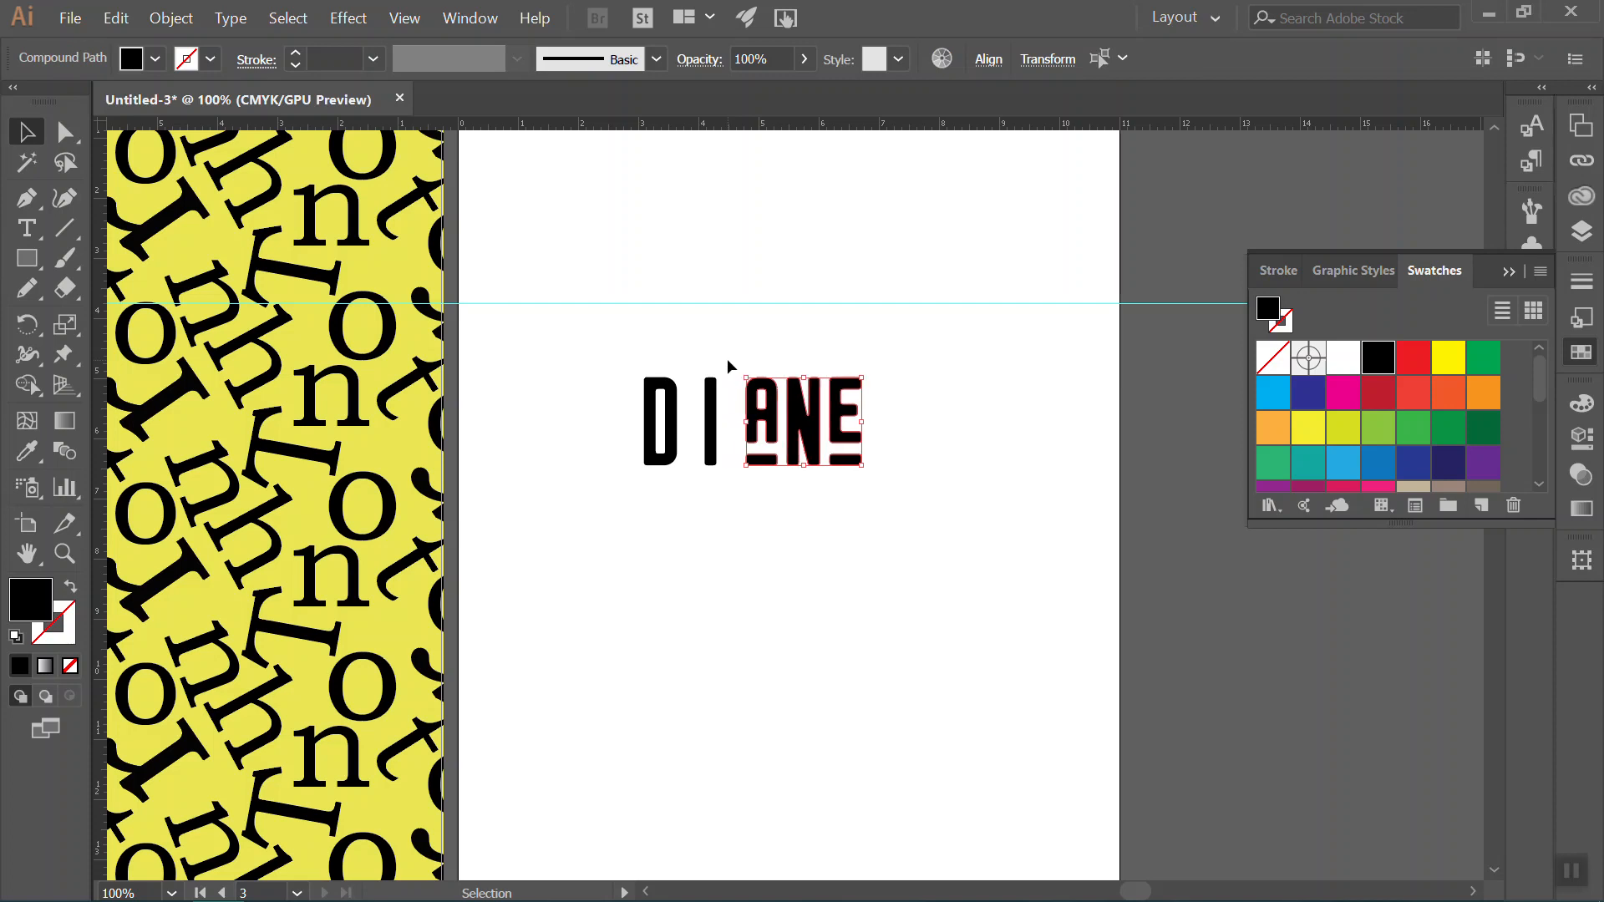
{"action": "left_click_drag", "start_coordinate": [928, 493], "coordinate": [783, 344]}
{"action": "key", "text": "Right"}
{"action": "key", "text": "Right"}
{"action": "key", "text": "Right"}
{"action": "key", "text": "Right"}
{"action": "key", "text": "Right"}
{"action": "key", "text": "Right"}
{"action": "key", "text": "Right"}
{"action": "key", "text": "Right"}
{"action": "key", "text": "Right"}
{"action": "key", "text": "Right"}
{"action": "key", "text": "Right"}
{"action": "key", "text": "Right"}
{"action": "key", "text": "Right"}
{"action": "key", "text": "Right"}
{"action": "key", "text": "Right"}
{"action": "key", "text": "Right"}
{"action": "key", "text": "Right"}
{"action": "key", "text": "Right"}
{"action": "key", "text": "Right"}
{"action": "key", "text": "Right"}
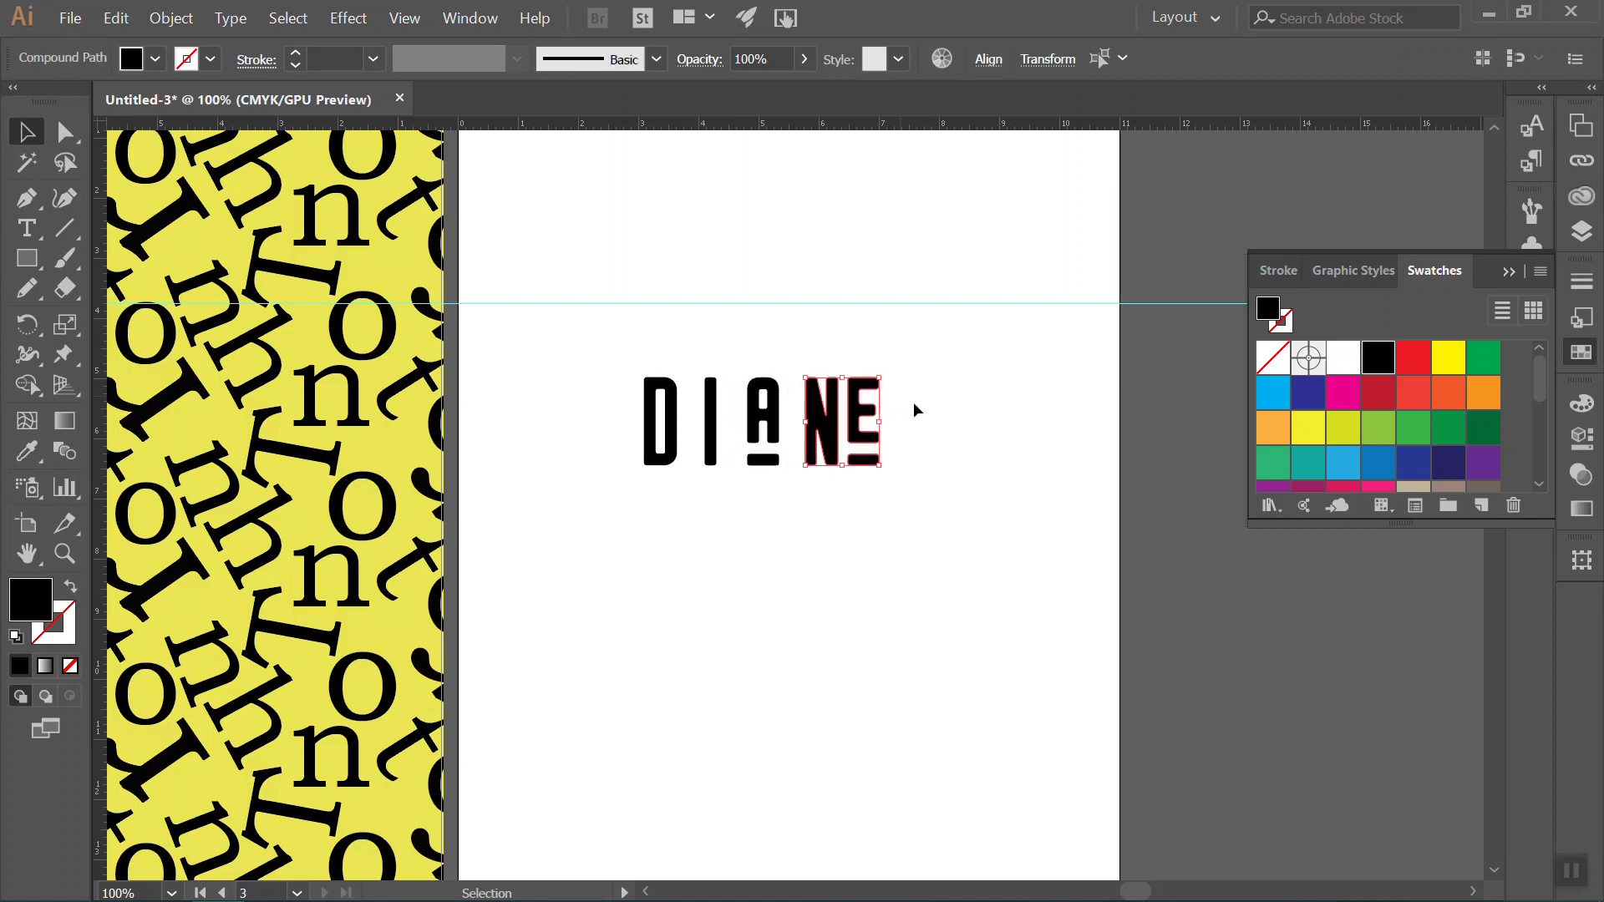
{"action": "left_click_drag", "start_coordinate": [945, 501], "coordinate": [842, 343]}
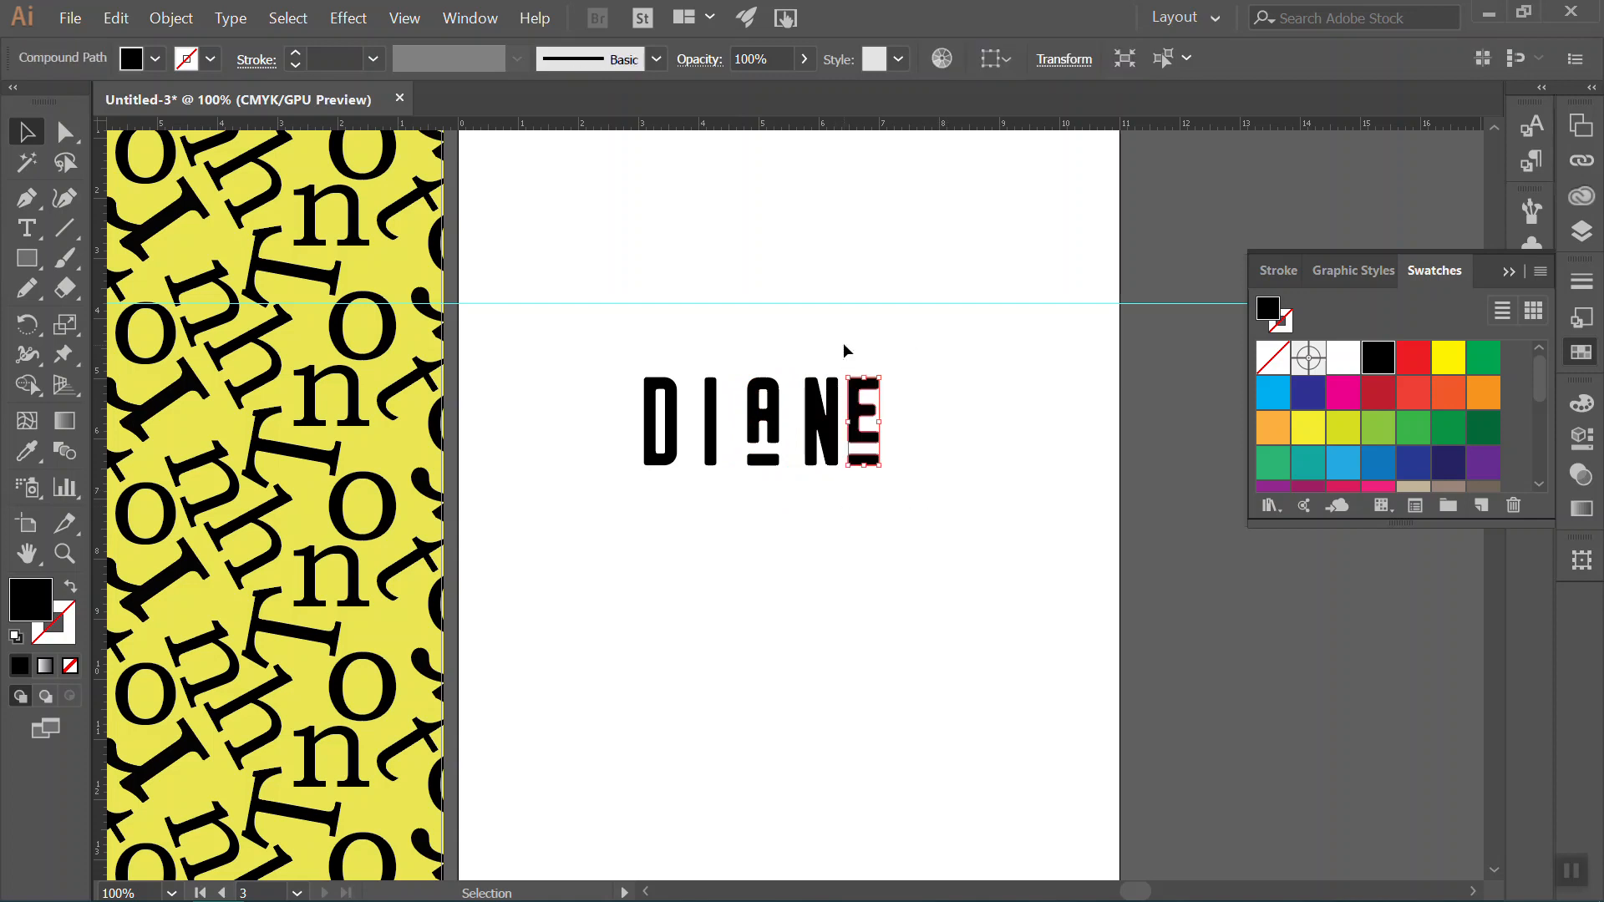
{"action": "key", "text": "Right"}
{"action": "key", "text": "Right"}
{"action": "key", "text": "Right"}
{"action": "key", "text": "Right"}
{"action": "key", "text": "Right"}
{"action": "key", "text": "Right"}
{"action": "key", "text": "Right"}
{"action": "key", "text": "Right"}
{"action": "key", "text": "Right"}
{"action": "key", "text": "Right"}
{"action": "key", "text": "Right"}
{"action": "key", "text": "Right"}
{"action": "key", "text": "Right"}
{"action": "key", "text": "Right"}
{"action": "key", "text": "Right"}
{"action": "key", "text": "Right"}
{"action": "key", "text": "Right"}
{"action": "key", "text": "Right"}
{"action": "key", "text": "Right"}
{"action": "key", "text": "Right"}
{"action": "left_click", "coordinate": [889, 511]}
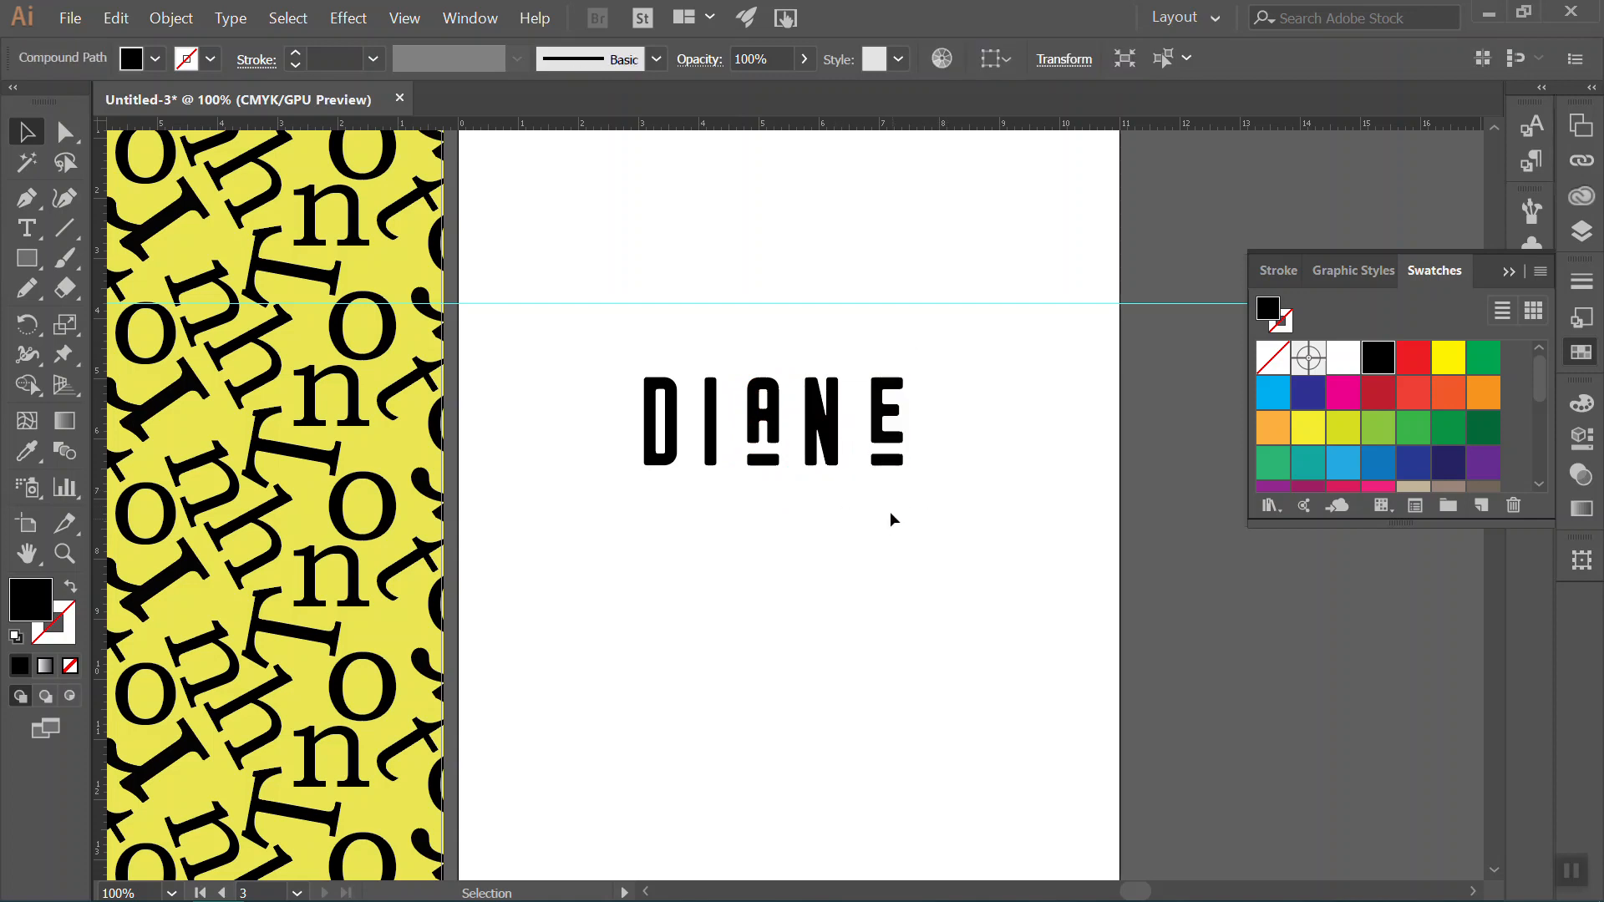
{"action": "left_click", "coordinate": [74, 131]}
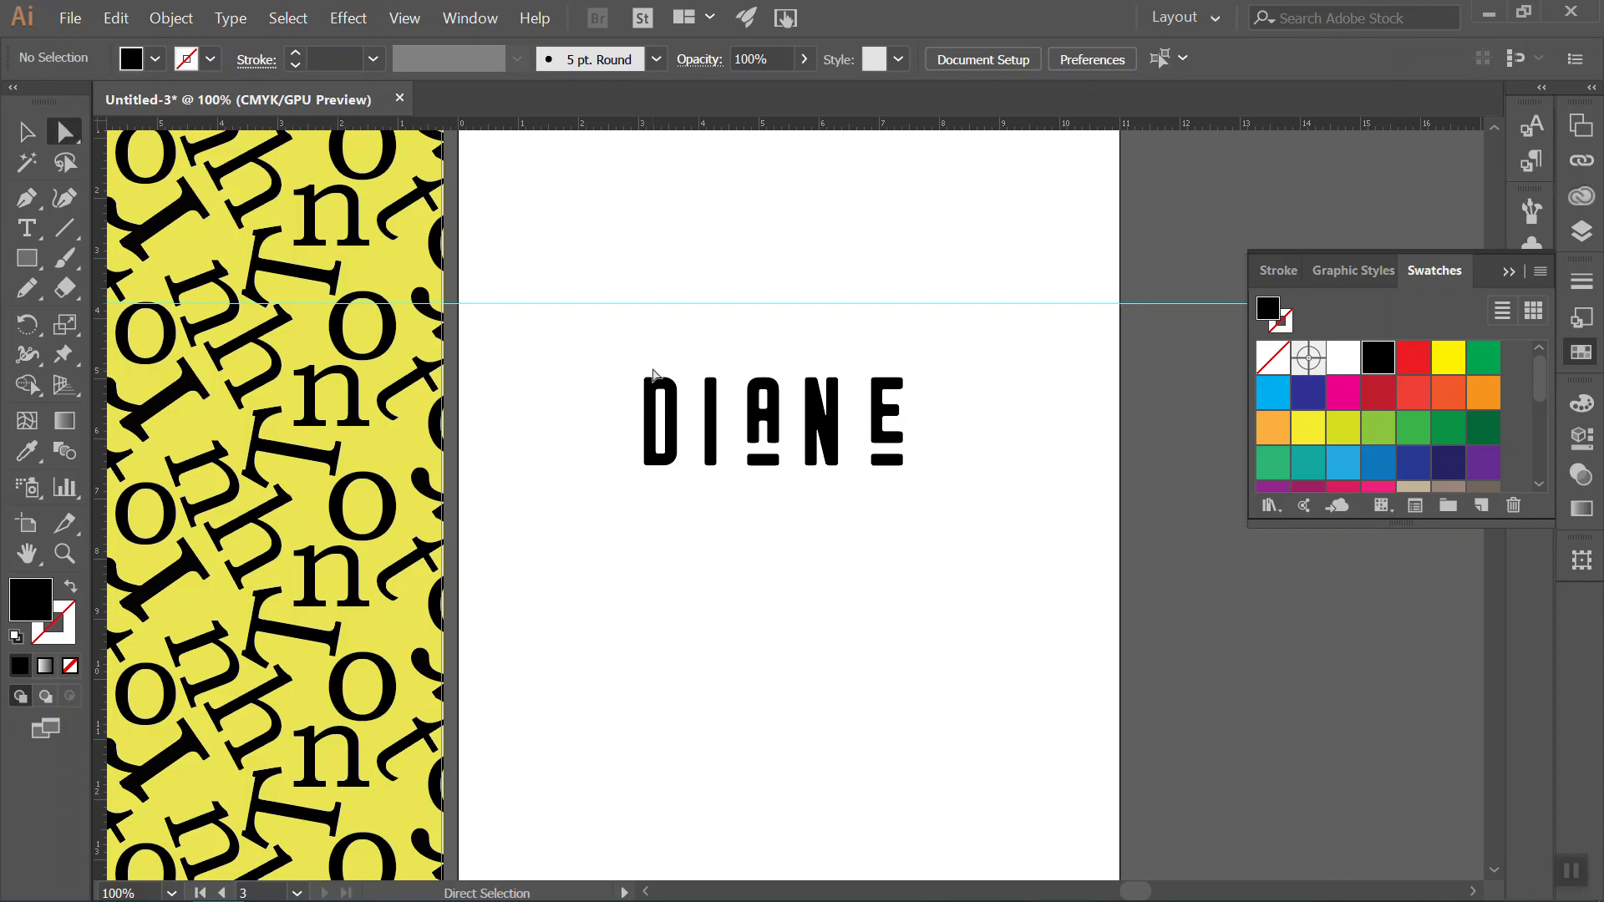
Zoom in and widen the D and the A by dragging their side anchor points outward.
{"action": "key", "text": "ctrl+plus"}
{"action": "left_click_drag", "start_coordinate": [592, 456], "coordinate": [533, 220]}
{"action": "left_click_drag", "start_coordinate": [566, 407], "coordinate": [591, 406]}
{"action": "left_click_drag", "start_coordinate": [738, 470], "coordinate": [697, 241]}
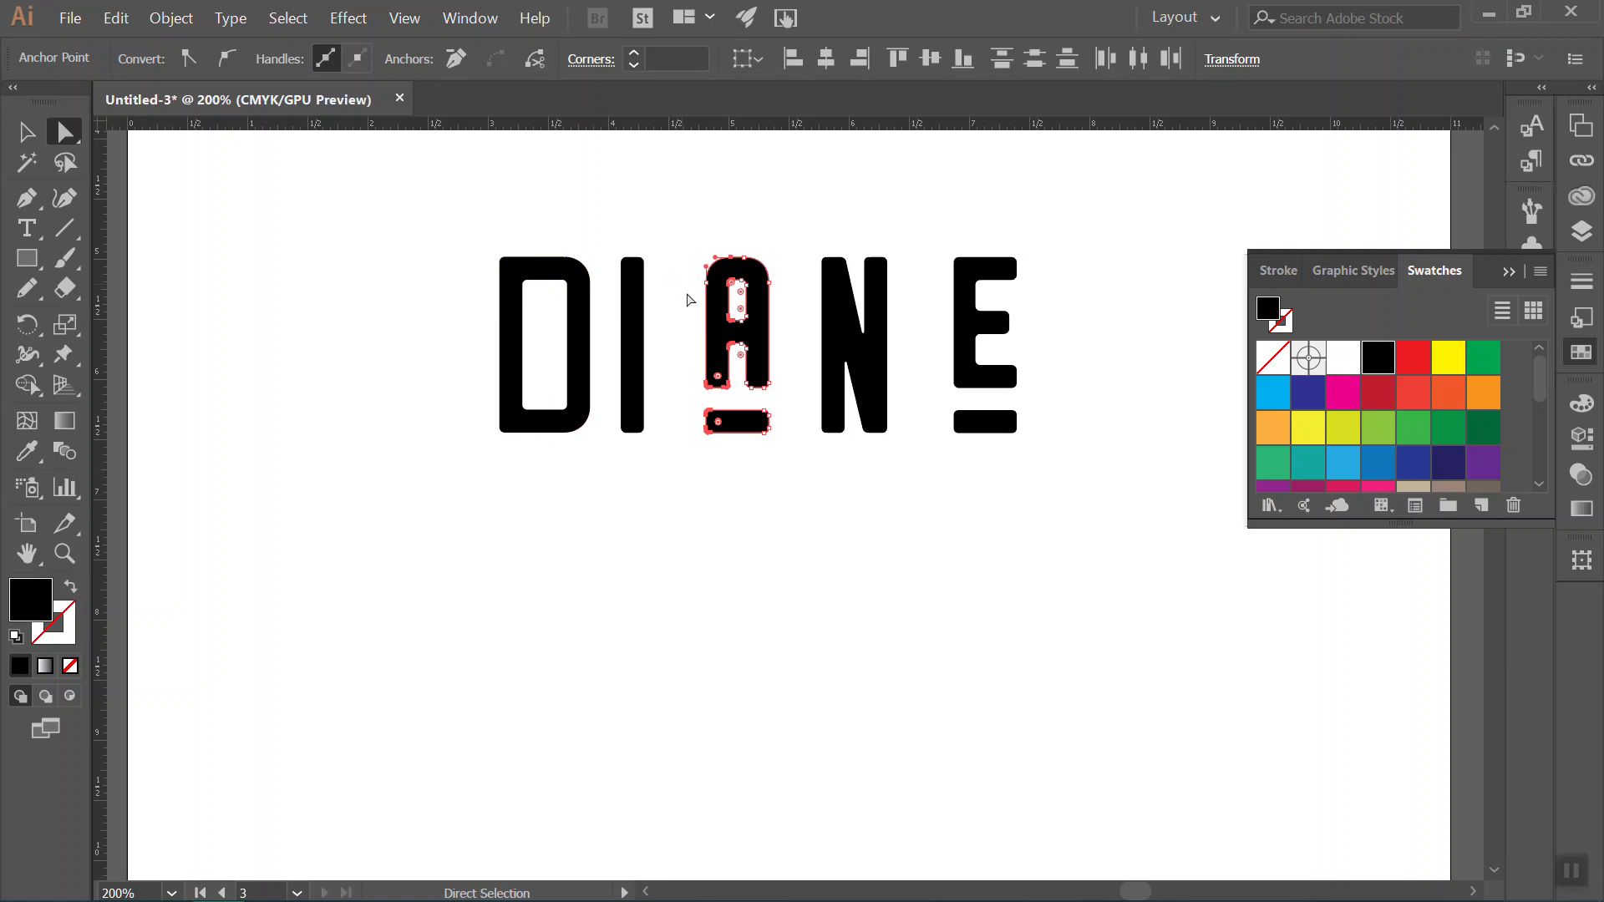
{"action": "left_click_drag", "start_coordinate": [742, 480], "coordinate": [681, 224]}
{"action": "left_click_drag", "start_coordinate": [703, 282], "coordinate": [663, 285]}
{"action": "left_click", "coordinate": [859, 493]}
Widen the N's left and right stems, stretching it toward the E, then zoom back out.
{"action": "left_click_drag", "start_coordinate": [847, 494], "coordinate": [816, 203]}
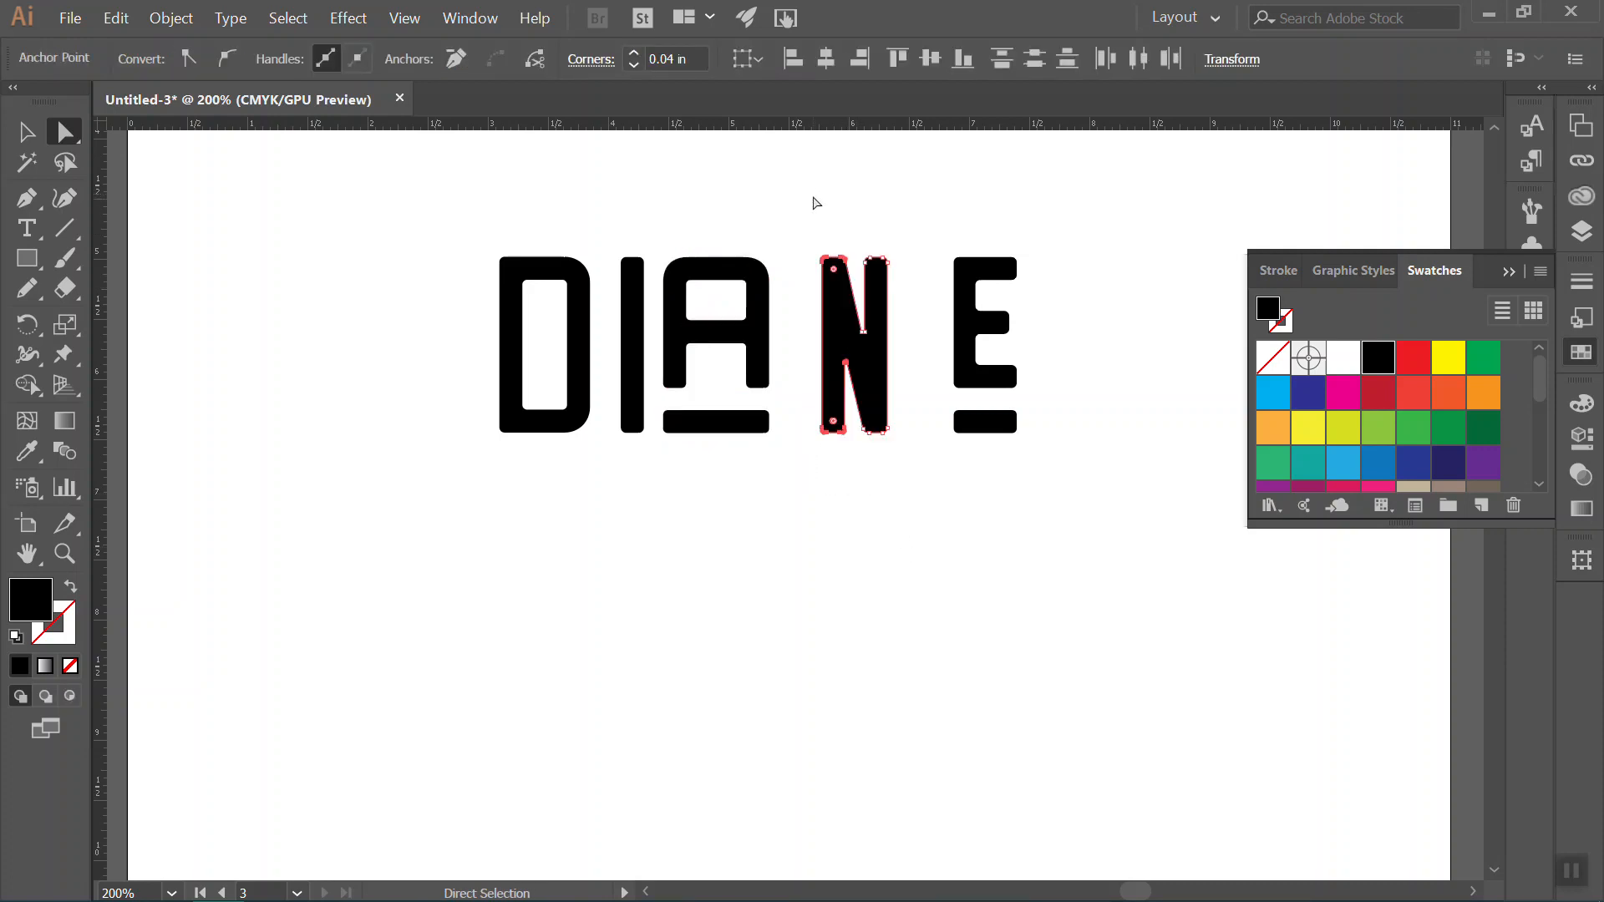
{"action": "left_click_drag", "start_coordinate": [823, 261], "coordinate": [793, 265]}
{"action": "key", "text": "ctrl+z"}
{"action": "left_click_drag", "start_coordinate": [845, 260], "coordinate": [816, 260]}
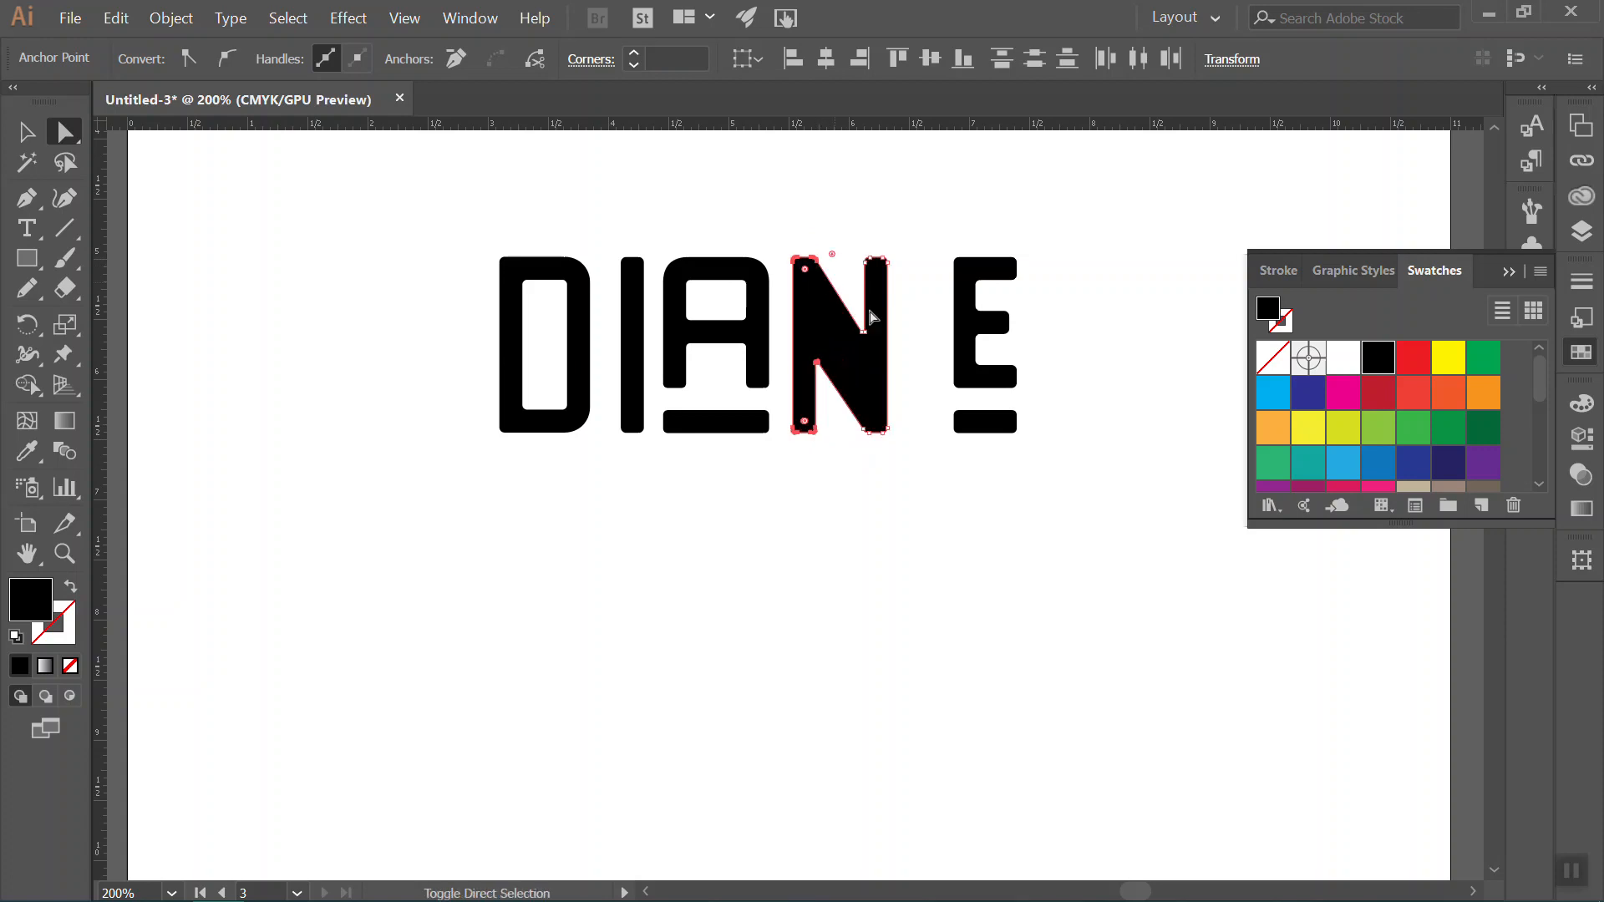
{"action": "left_click", "coordinate": [975, 474]}
{"action": "left_click_drag", "start_coordinate": [949, 492], "coordinate": [842, 219]}
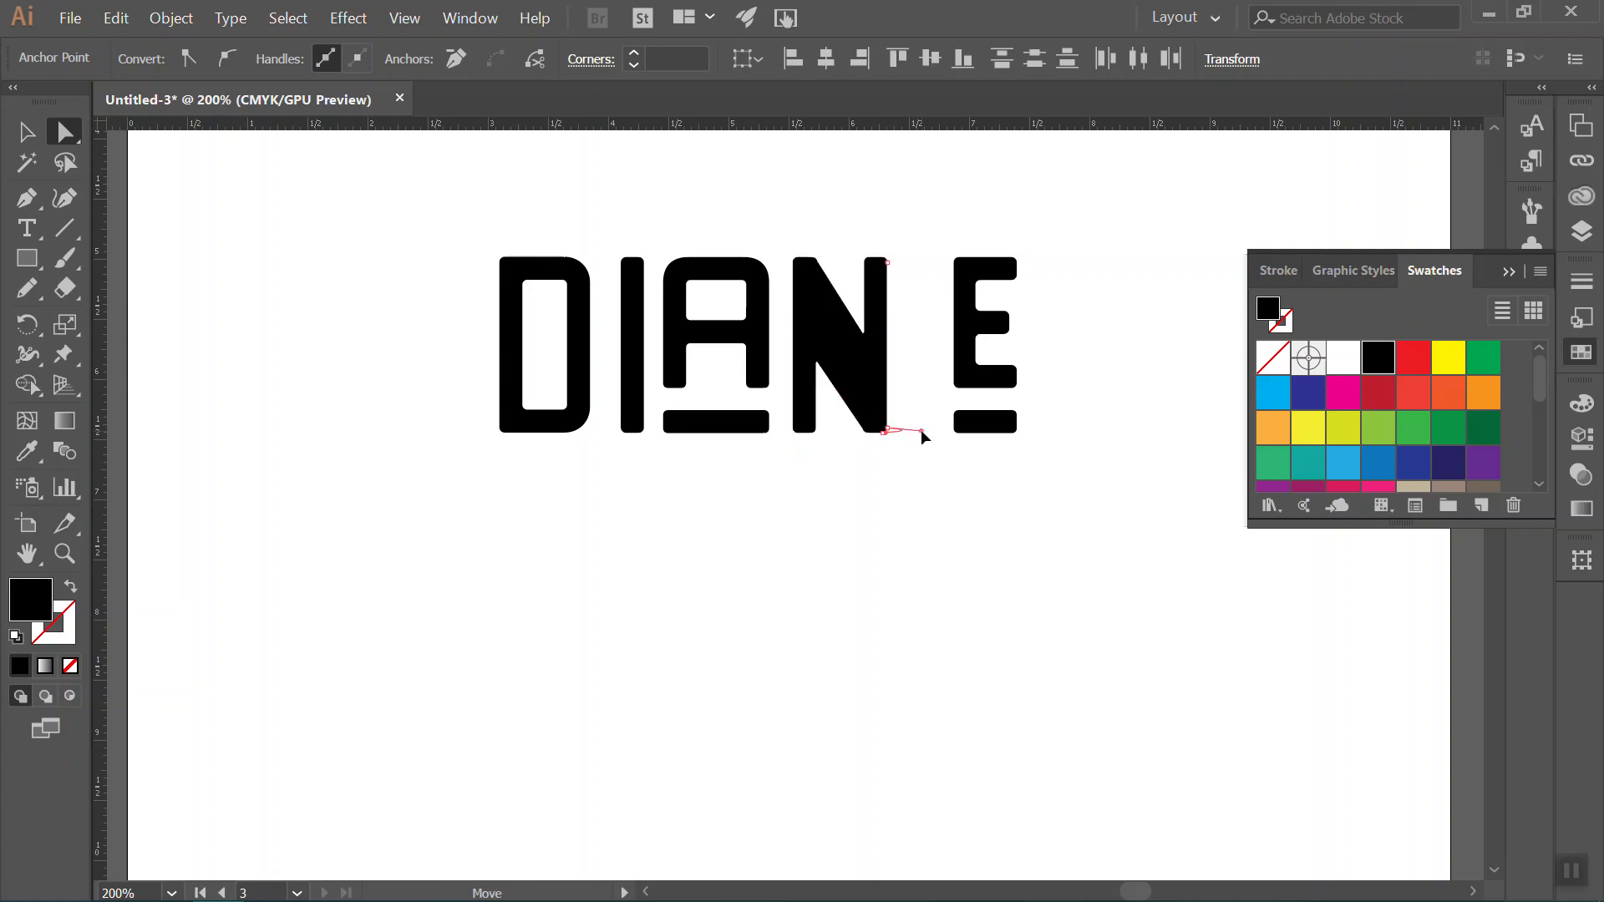
{"action": "left_click_drag", "start_coordinate": [922, 473], "coordinate": [842, 205]}
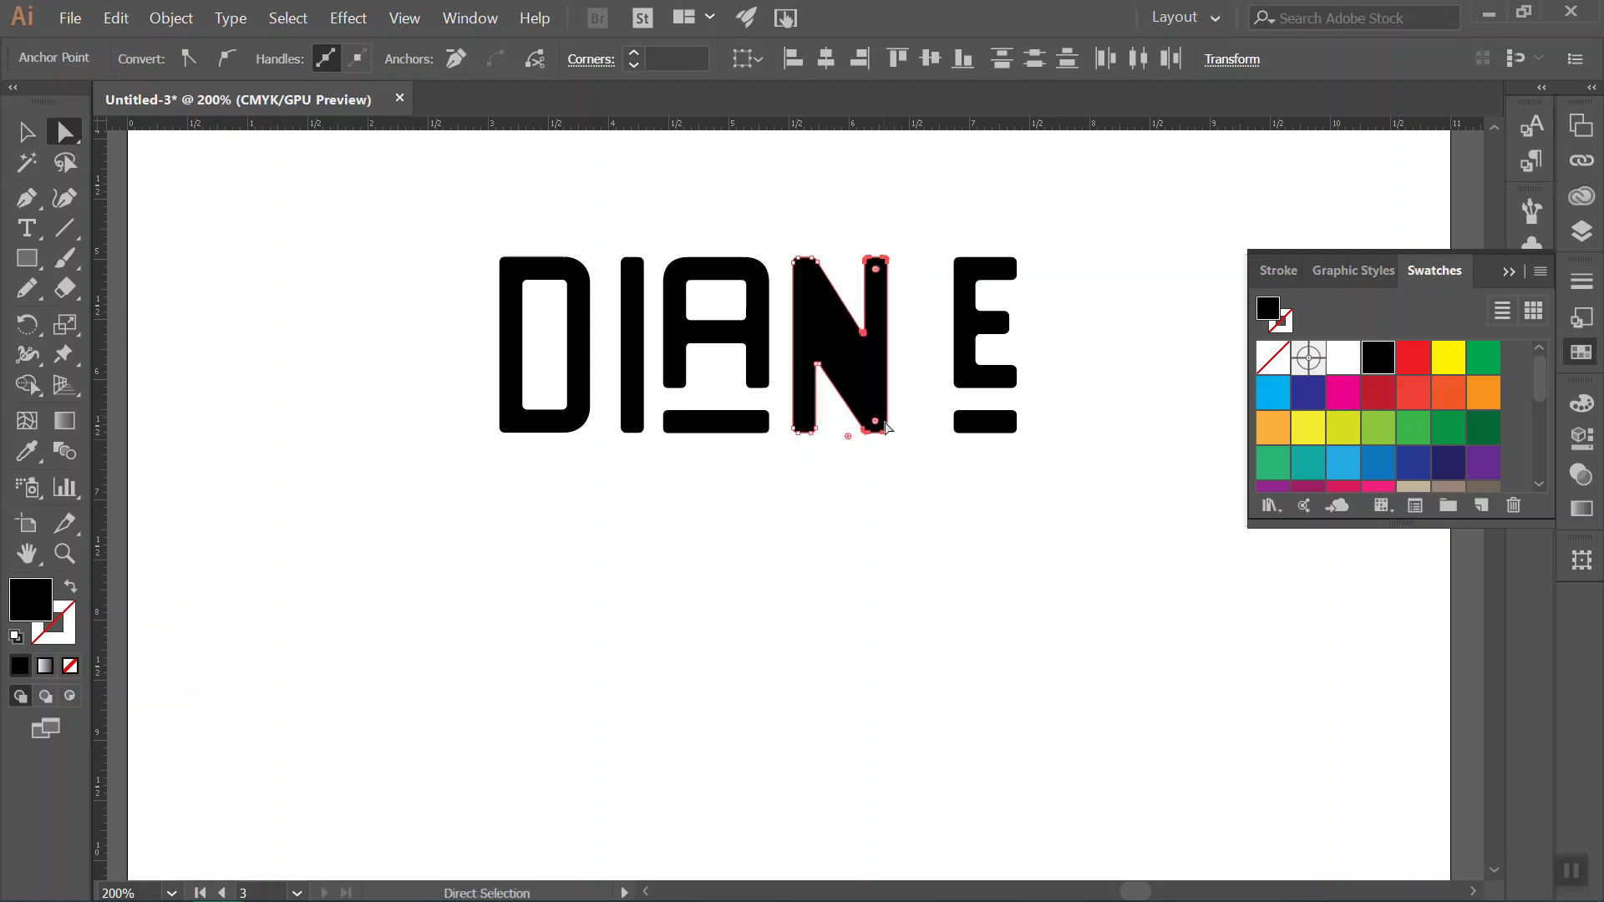
{"action": "left_click_drag", "start_coordinate": [883, 434], "coordinate": [930, 435]}
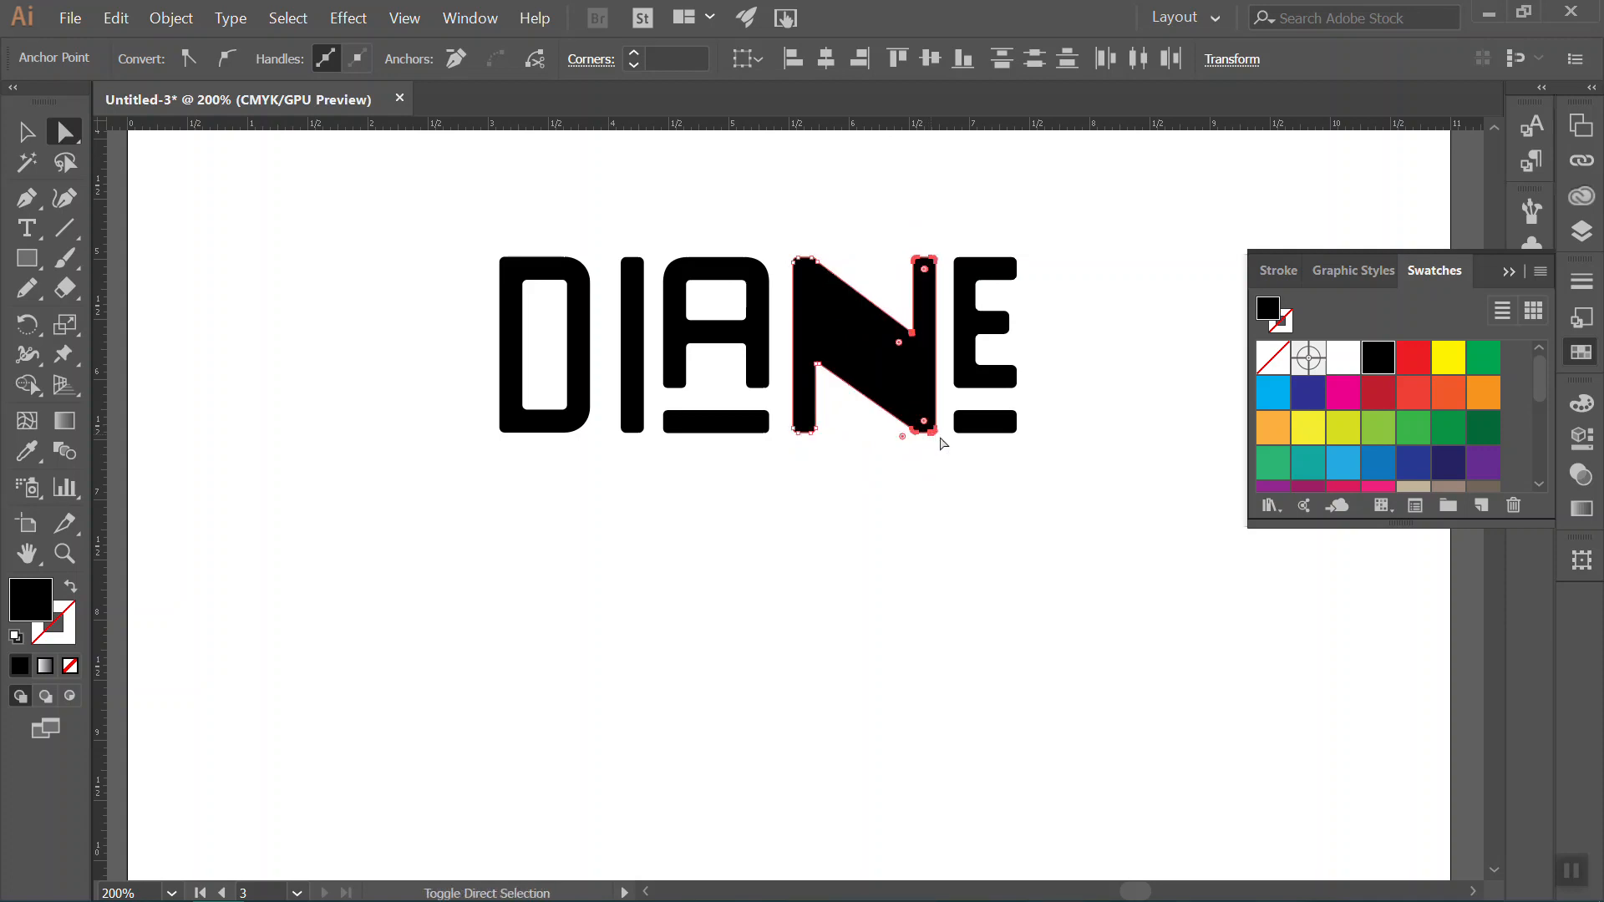
{"action": "left_click", "coordinate": [1094, 518]}
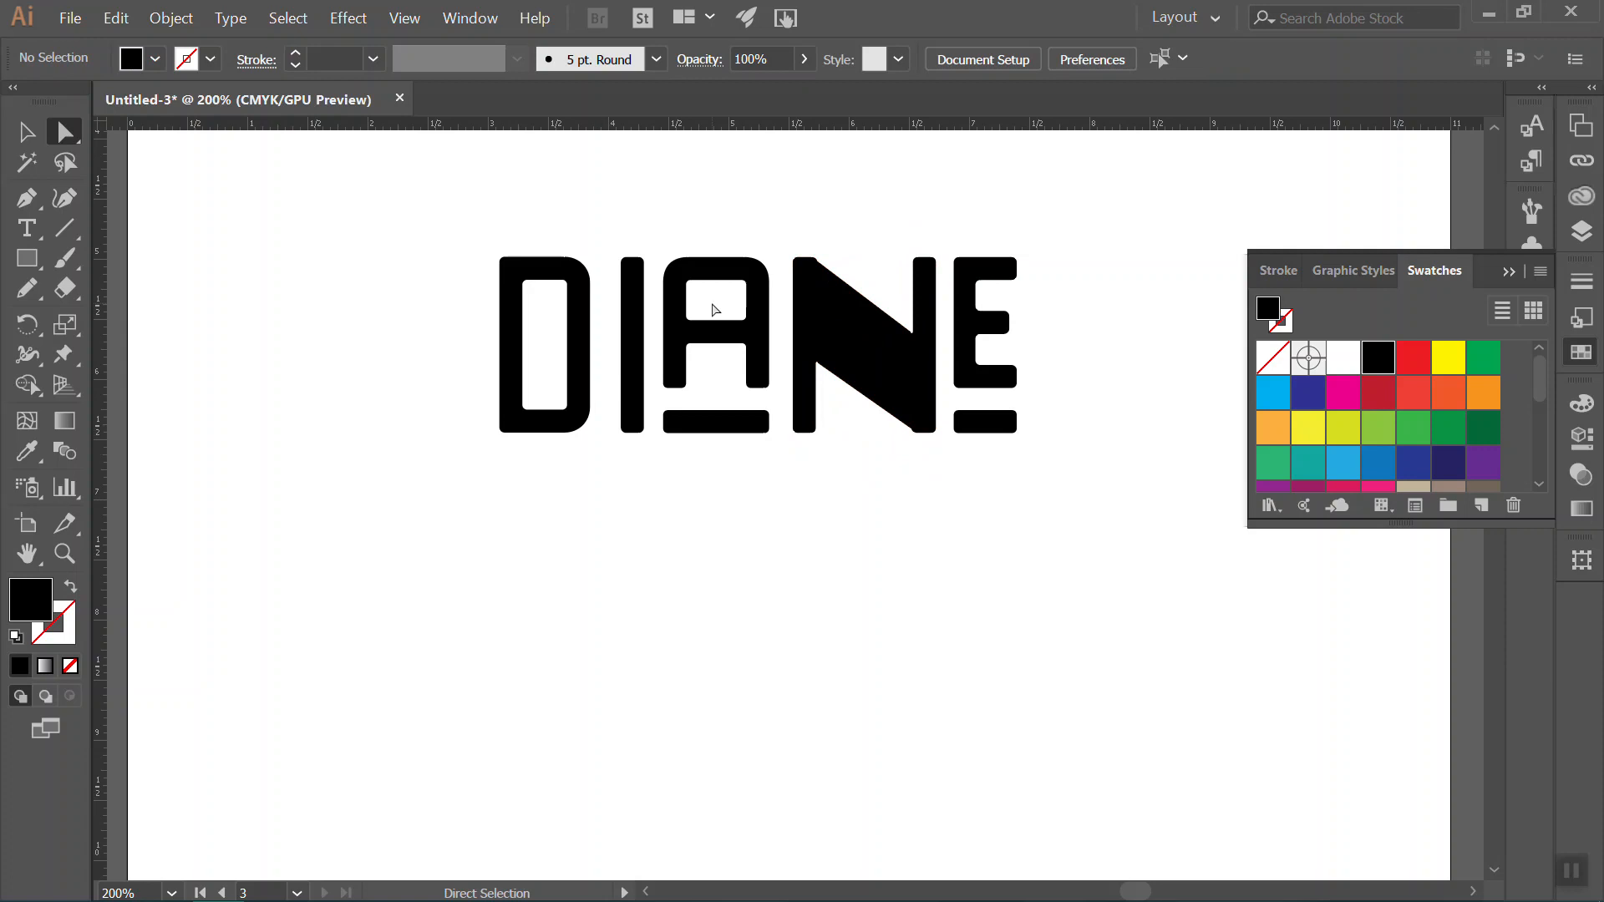
{"action": "key", "text": "ctrl+minus"}
{"action": "key", "text": "ctrl+minus"}
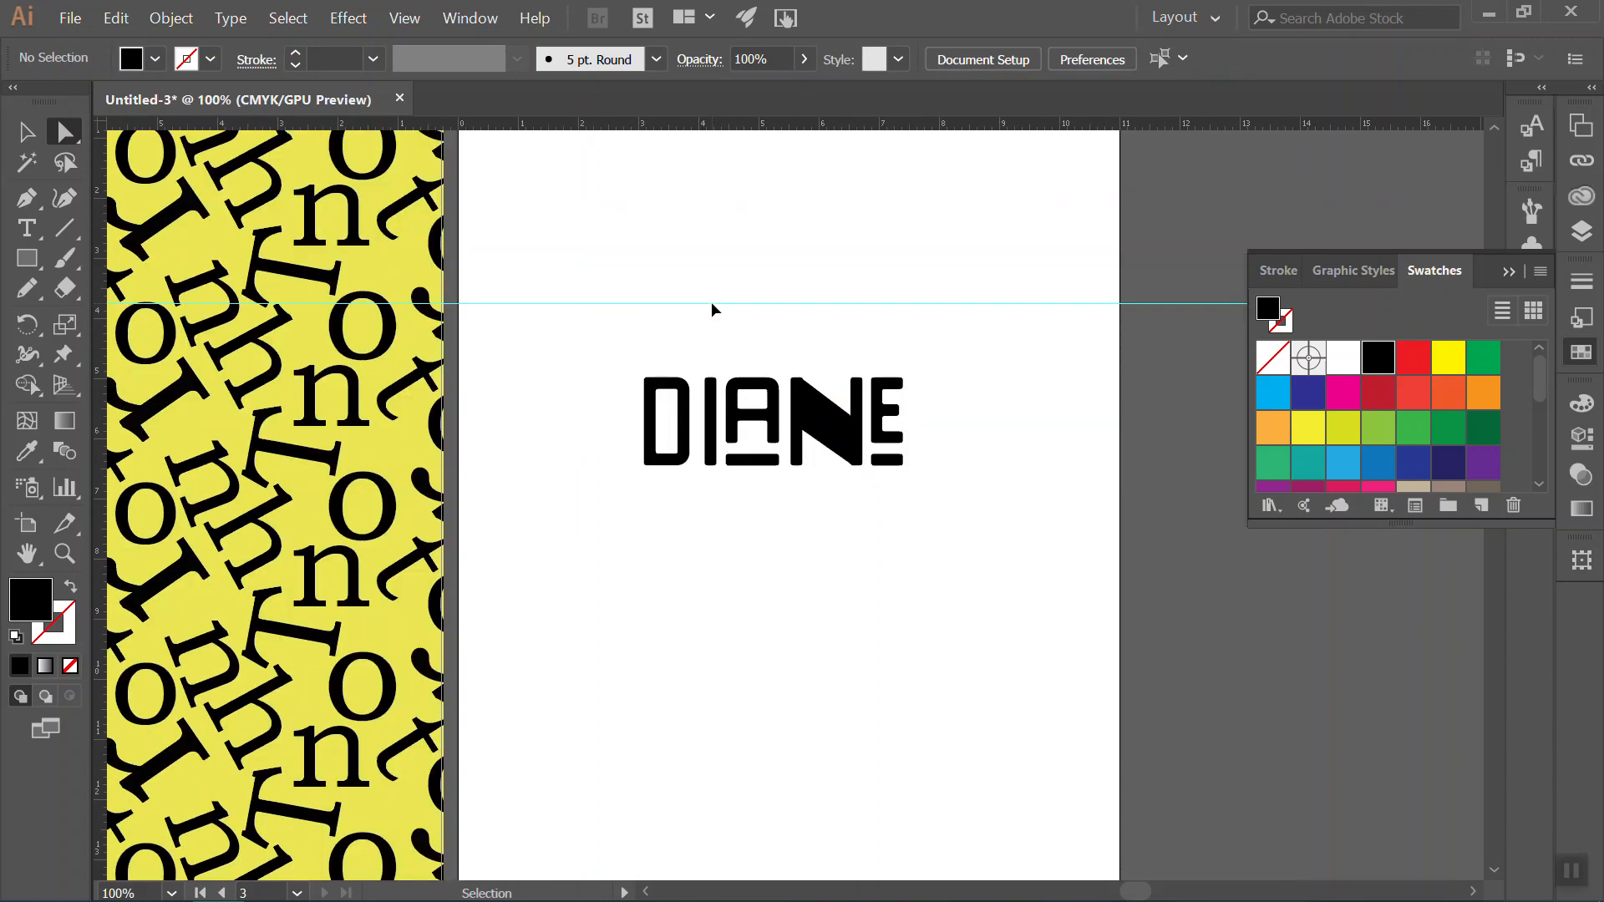
Draw a rectangle over DIANE, send it to the back and fill it orange.
{"action": "left_click", "coordinate": [27, 132]}
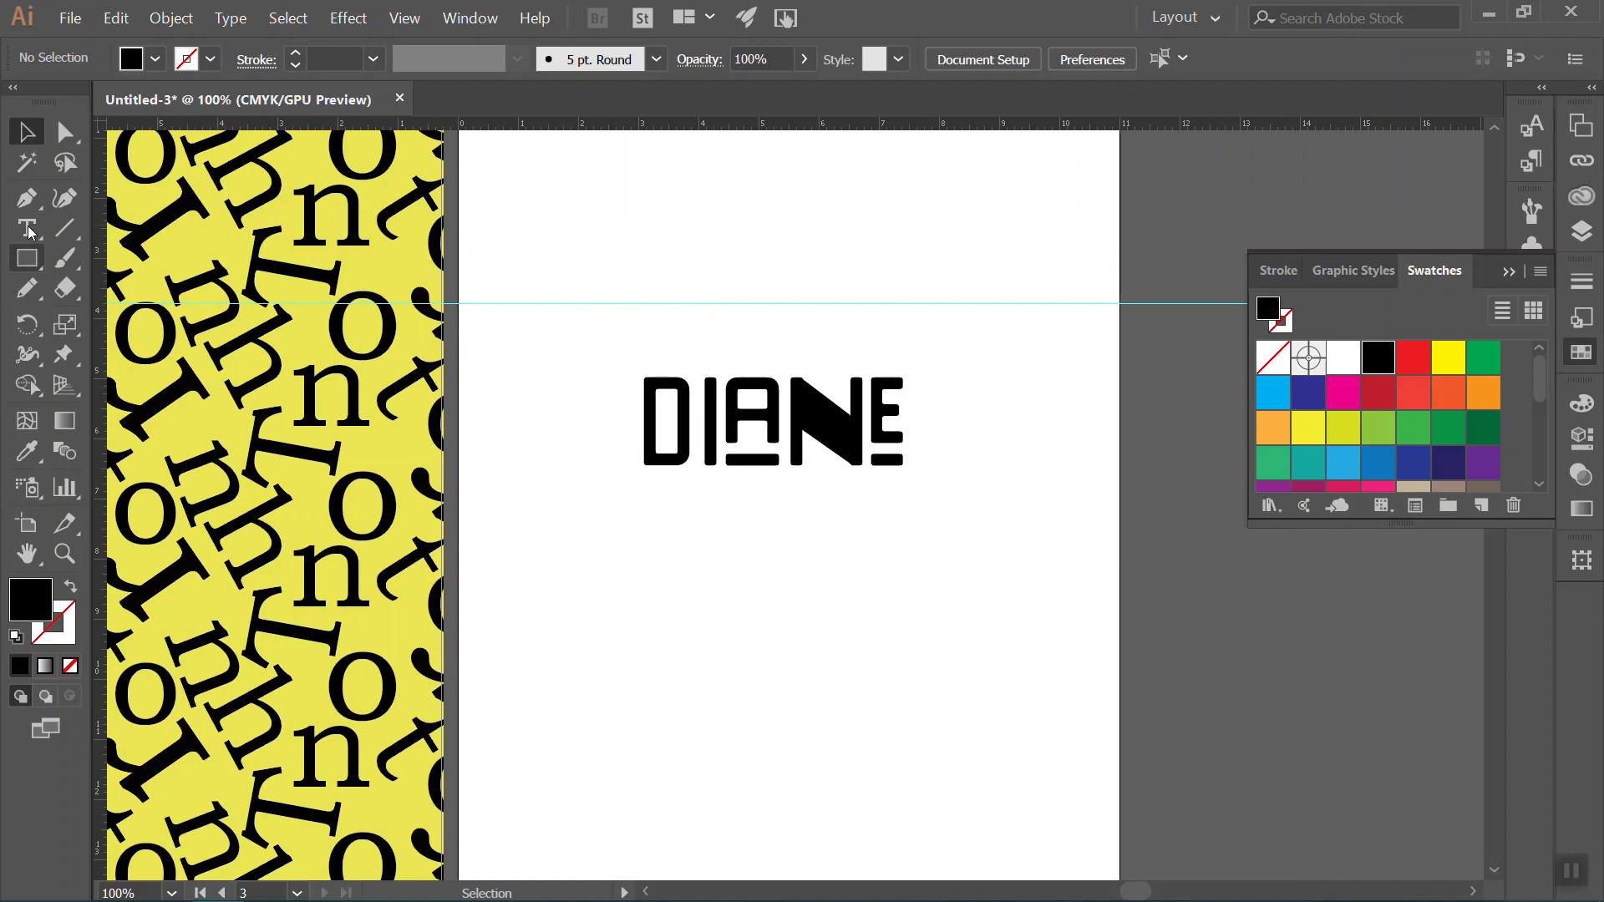
{"action": "left_click", "coordinate": [26, 258]}
{"action": "mouse_move", "coordinate": [624, 362]}
{"action": "left_mouse_down"}
{"action": "mouse_move", "coordinate": [1039, 619]}
{"action": "mouse_move", "coordinate": [1002, 556]}
{"action": "left_mouse_up"}
{"action": "left_click", "coordinate": [228, 14]}
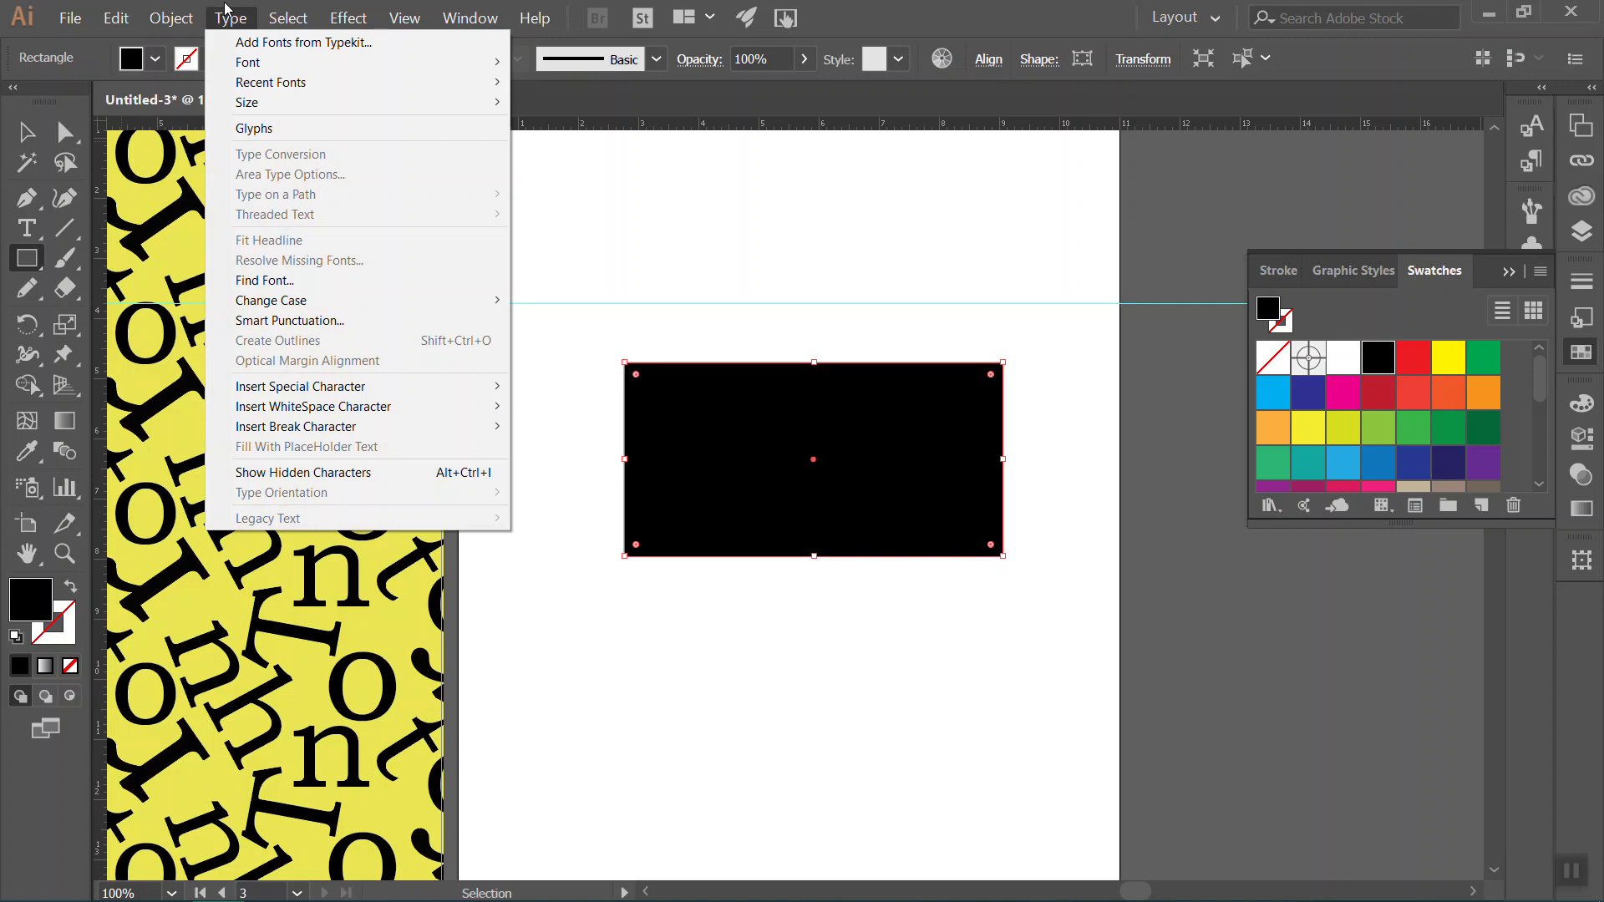
{"action": "mouse_move", "coordinate": [167, 16]}
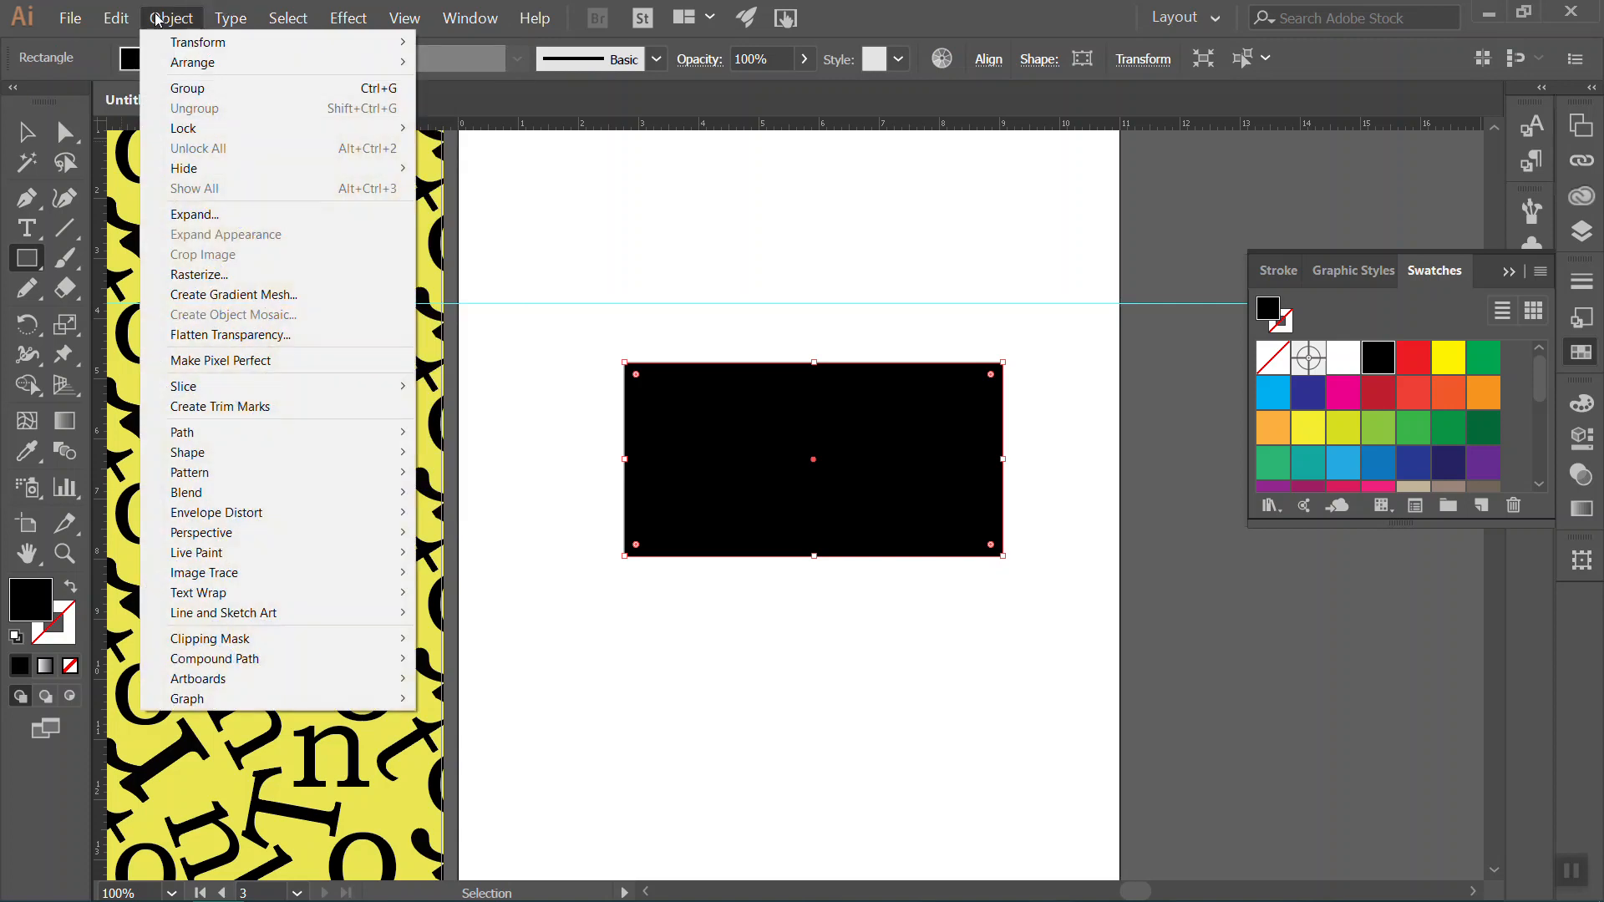
{"action": "mouse_move", "coordinate": [369, 472]}
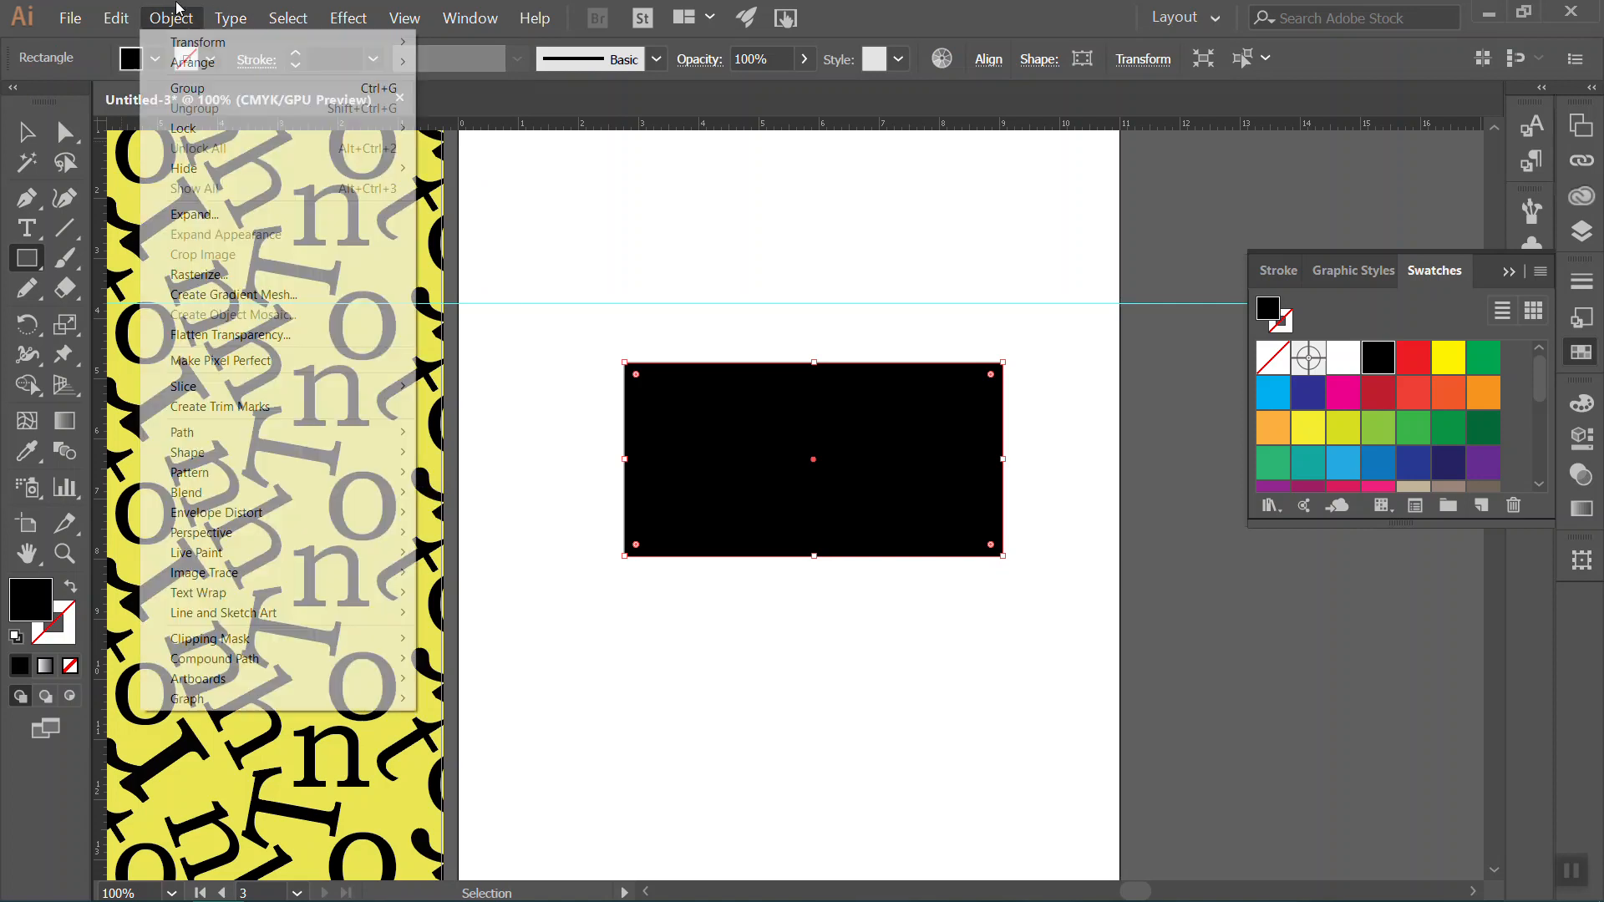
{"action": "mouse_move", "coordinate": [188, 64]}
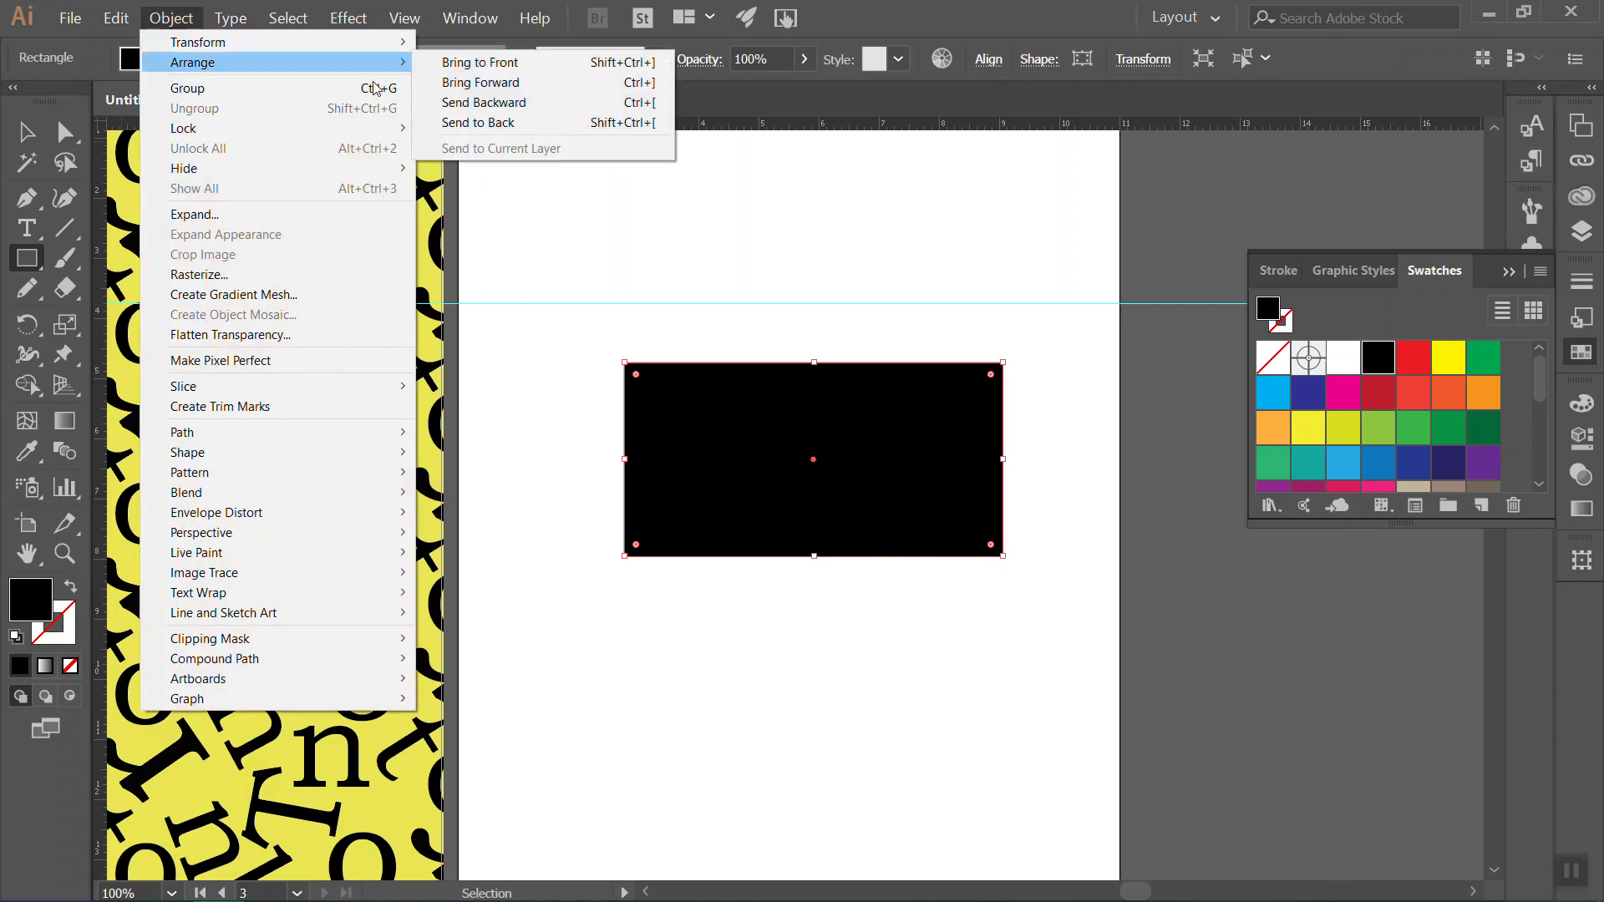
{"action": "left_click", "coordinate": [616, 123]}
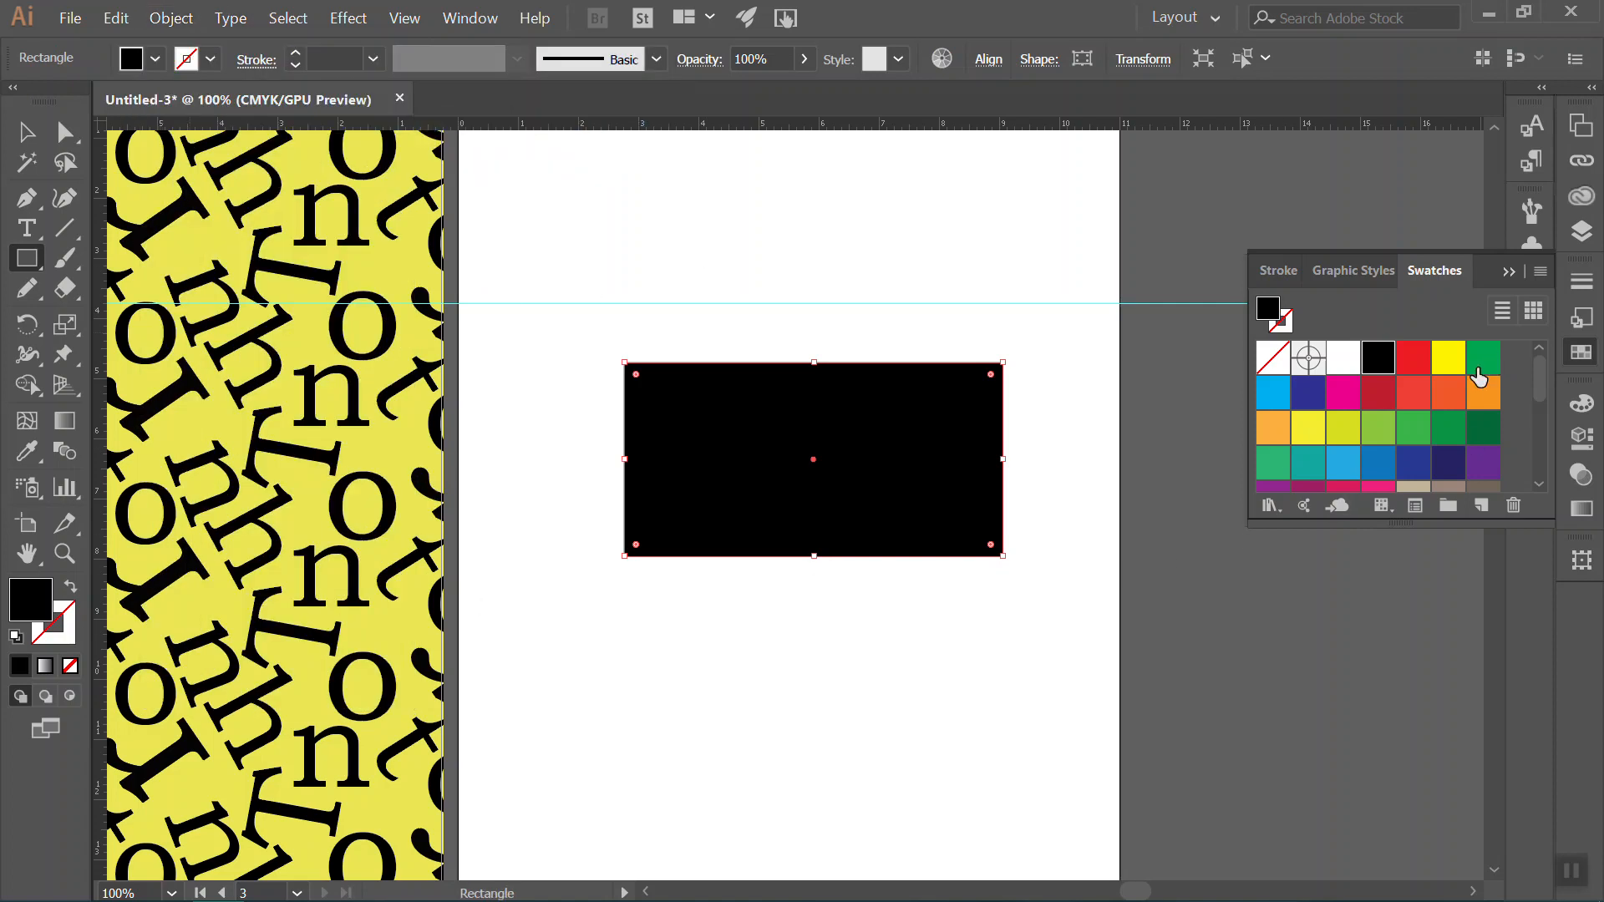
{"action": "left_click", "coordinate": [1483, 392]}
Move the N up into line with the other letters, then select the A, E and I.
{"action": "left_click", "coordinate": [26, 131]}
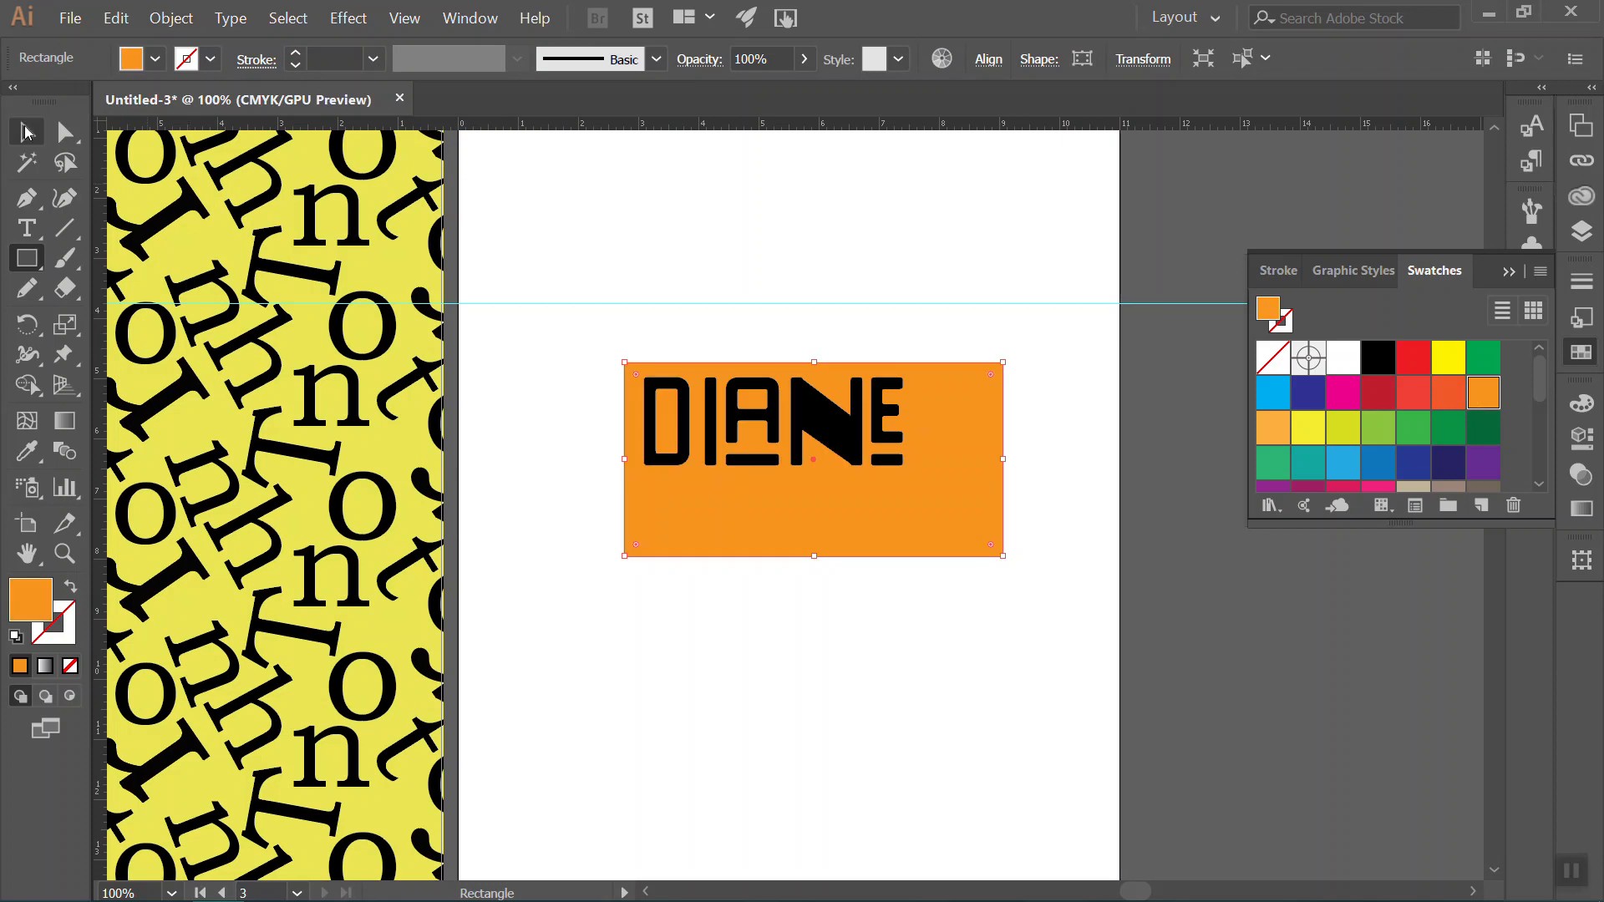
{"action": "left_click", "coordinate": [1039, 287]}
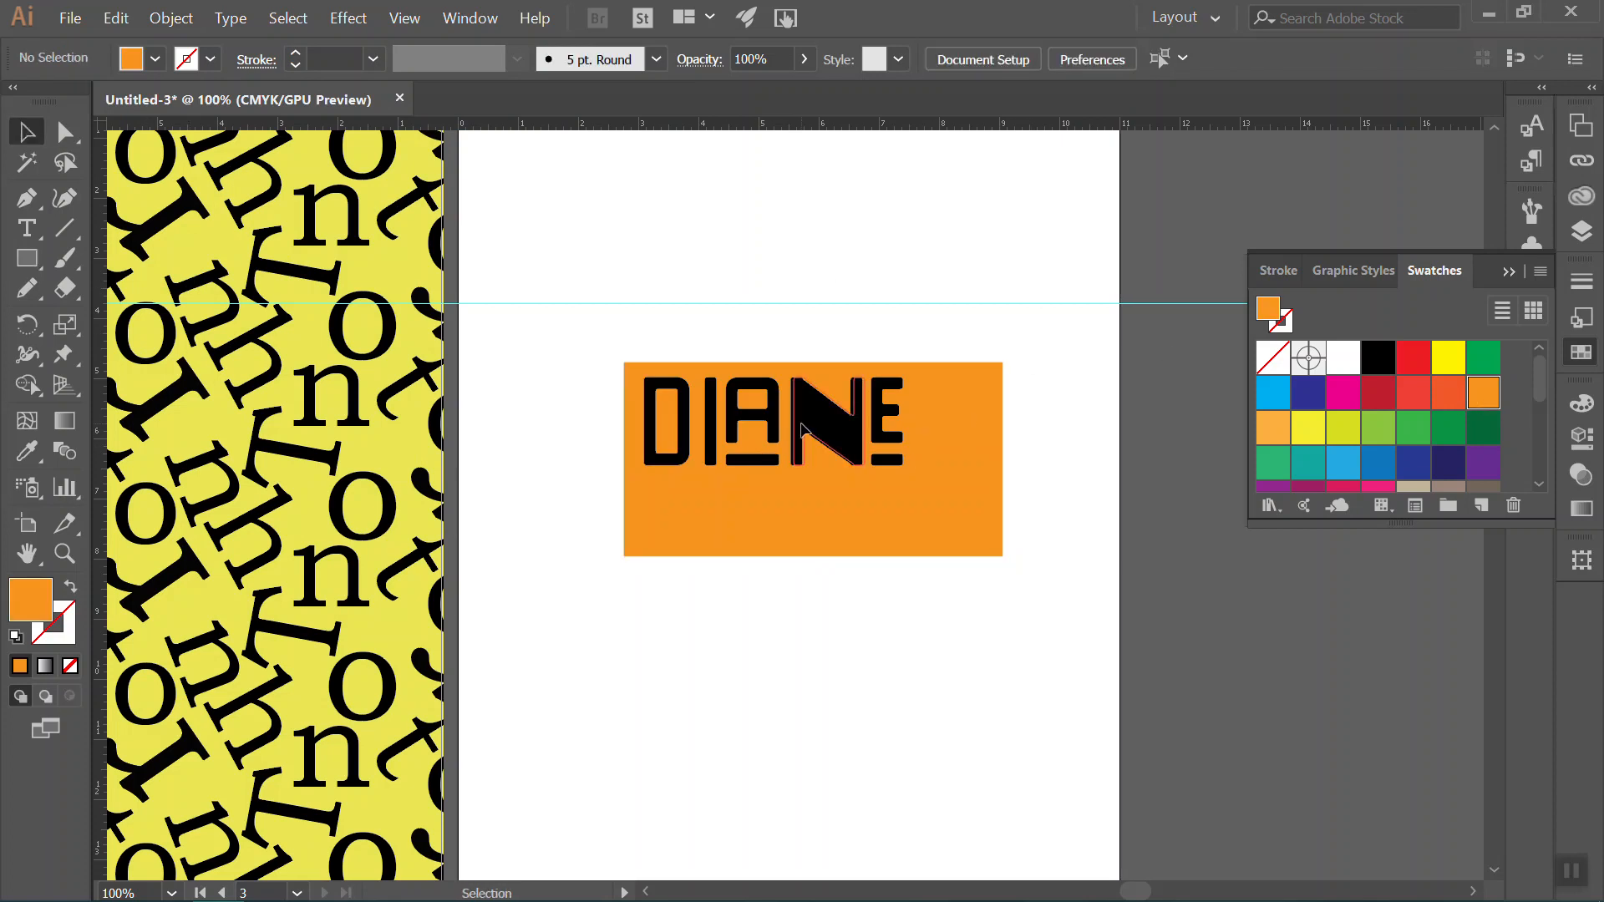
{"action": "left_click", "coordinate": [798, 440]}
{"action": "left_click_drag", "start_coordinate": [798, 440], "coordinate": [798, 429]}
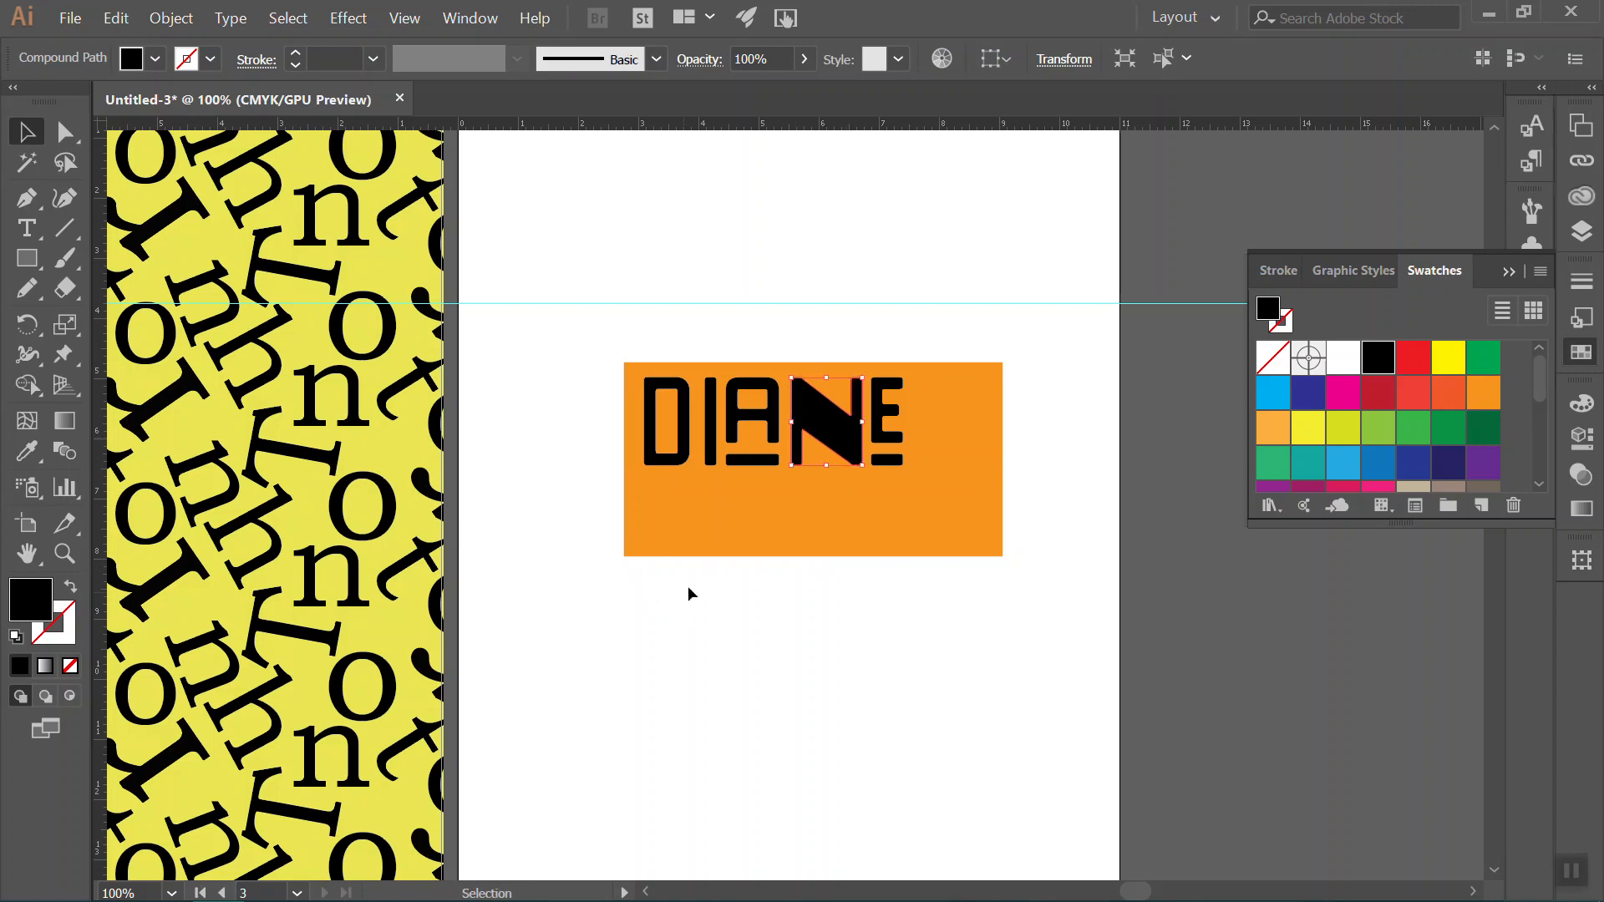
{"action": "left_click", "coordinate": [755, 431], "text": "shift"}
{"action": "left_click", "coordinate": [883, 428], "text": "shift"}
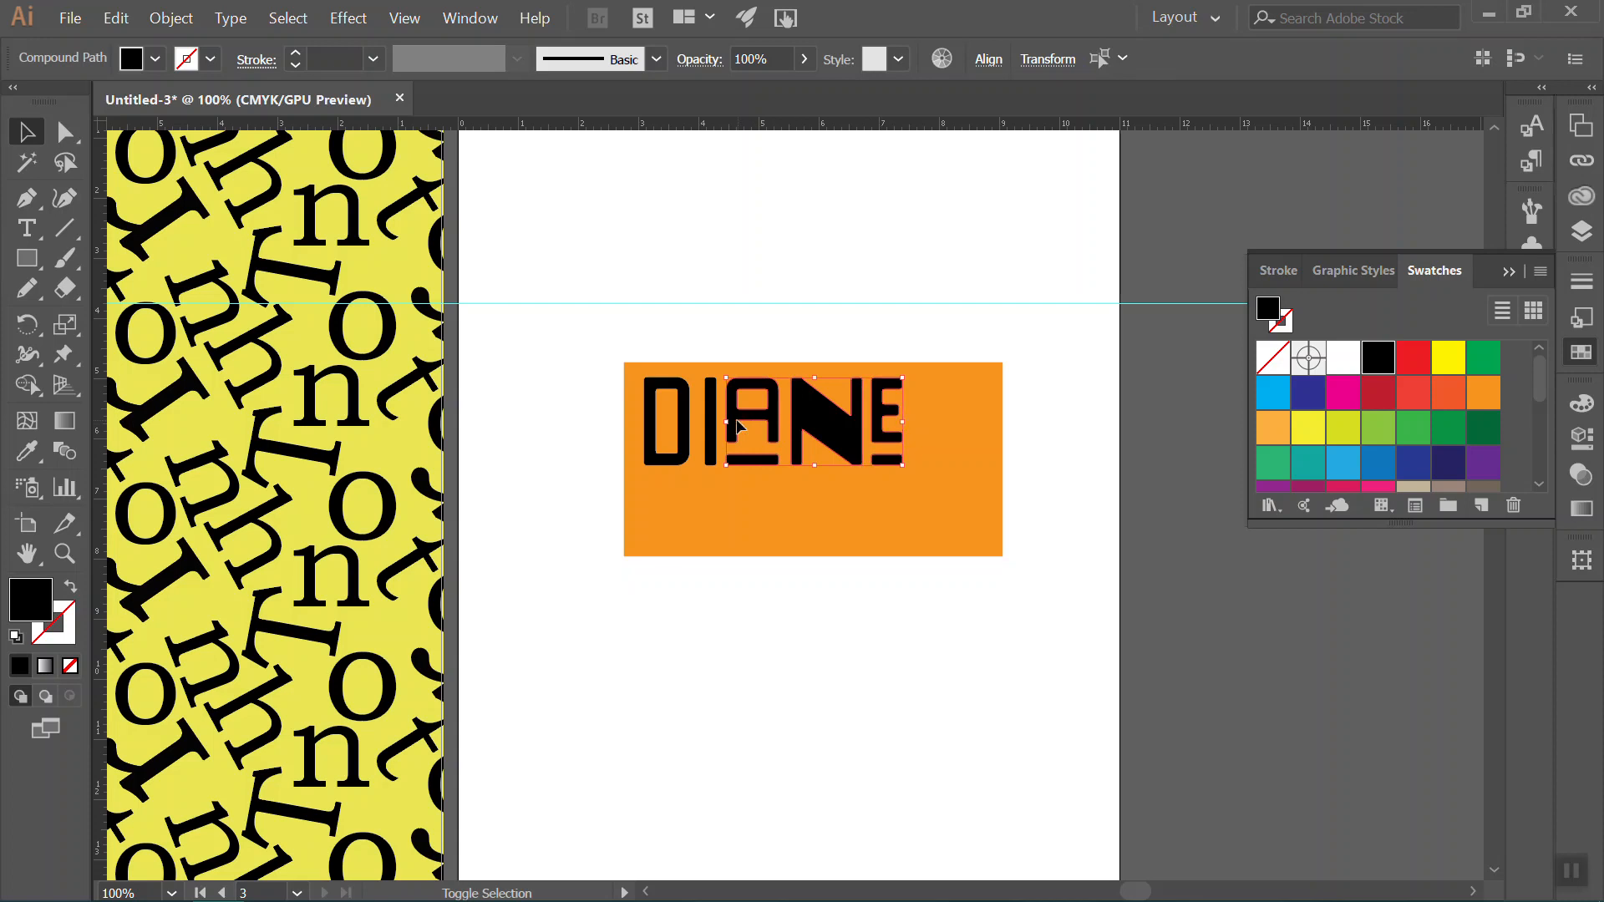
{"action": "left_click", "coordinate": [711, 426], "text": "shift"}
Group the DIANE letters, rotate the group about 30° counter-clockwise and move it lower.
{"action": "left_click", "coordinate": [683, 436], "text": "shift"}
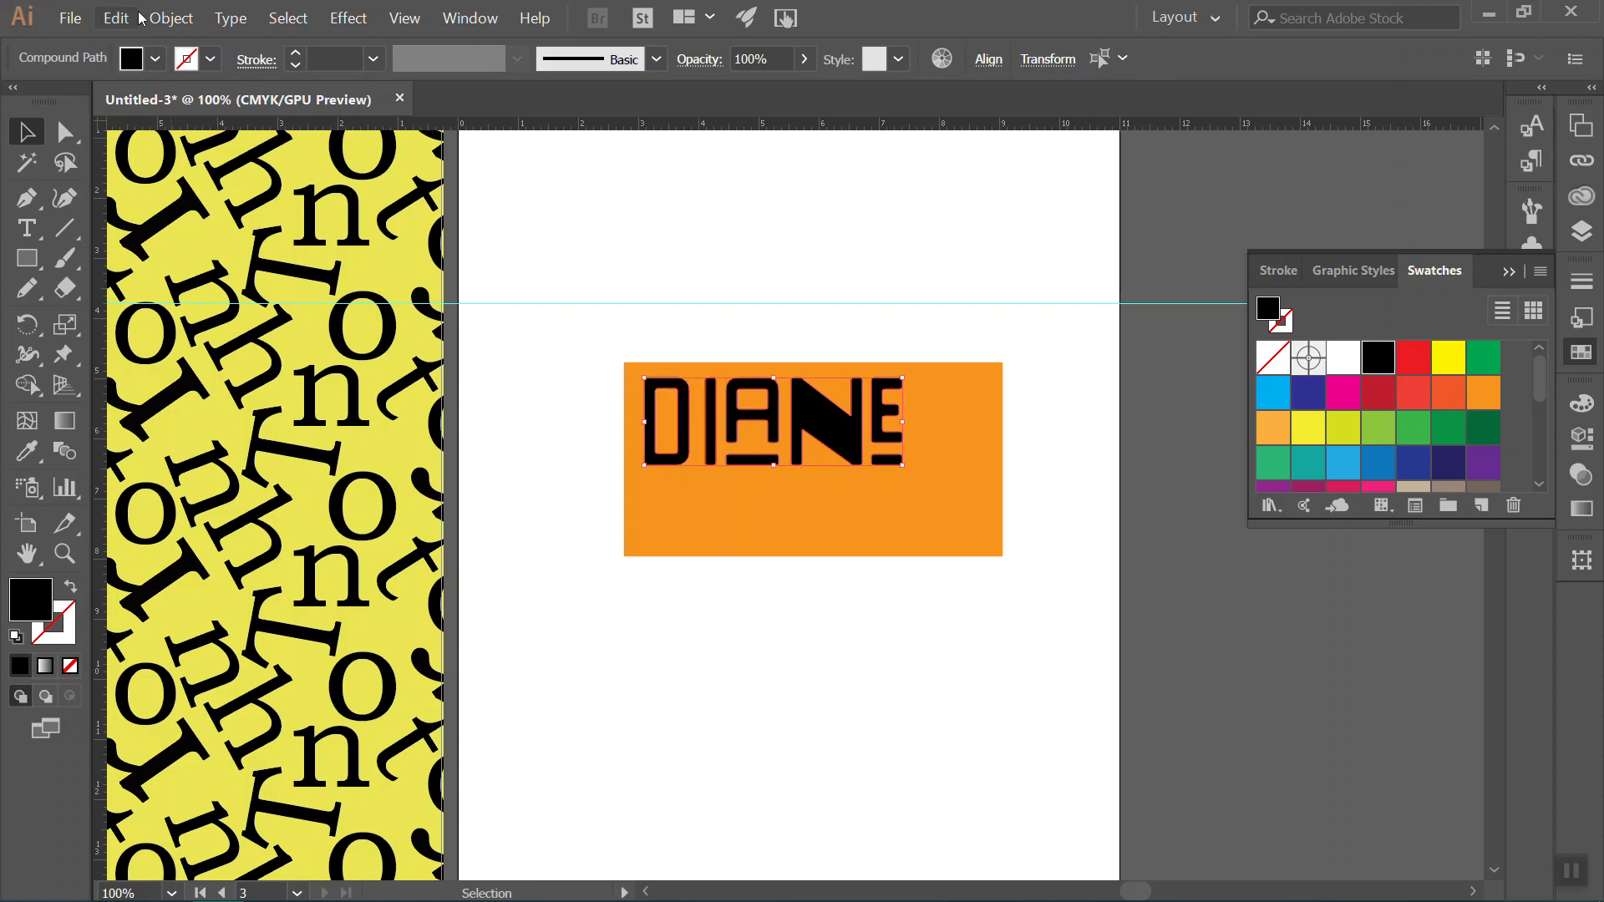
{"action": "left_click", "coordinate": [171, 18]}
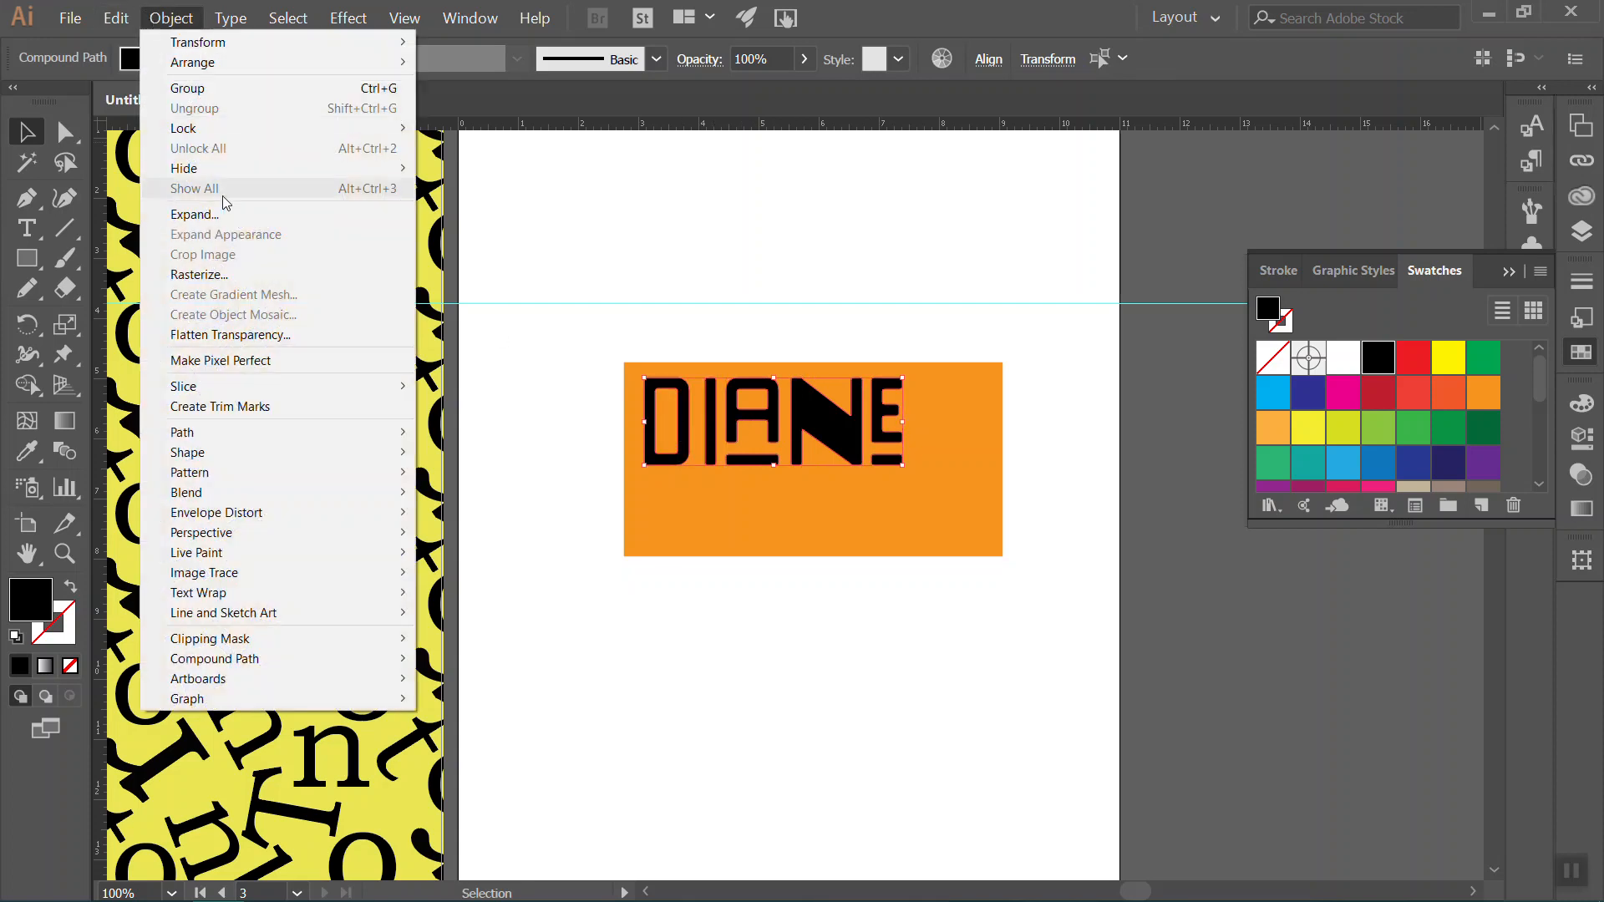
{"action": "left_click", "coordinate": [209, 88]}
{"action": "left_click_drag", "start_coordinate": [908, 365], "coordinate": [871, 315]}
{"action": "left_click_drag", "start_coordinate": [825, 385], "coordinate": [827, 469]}
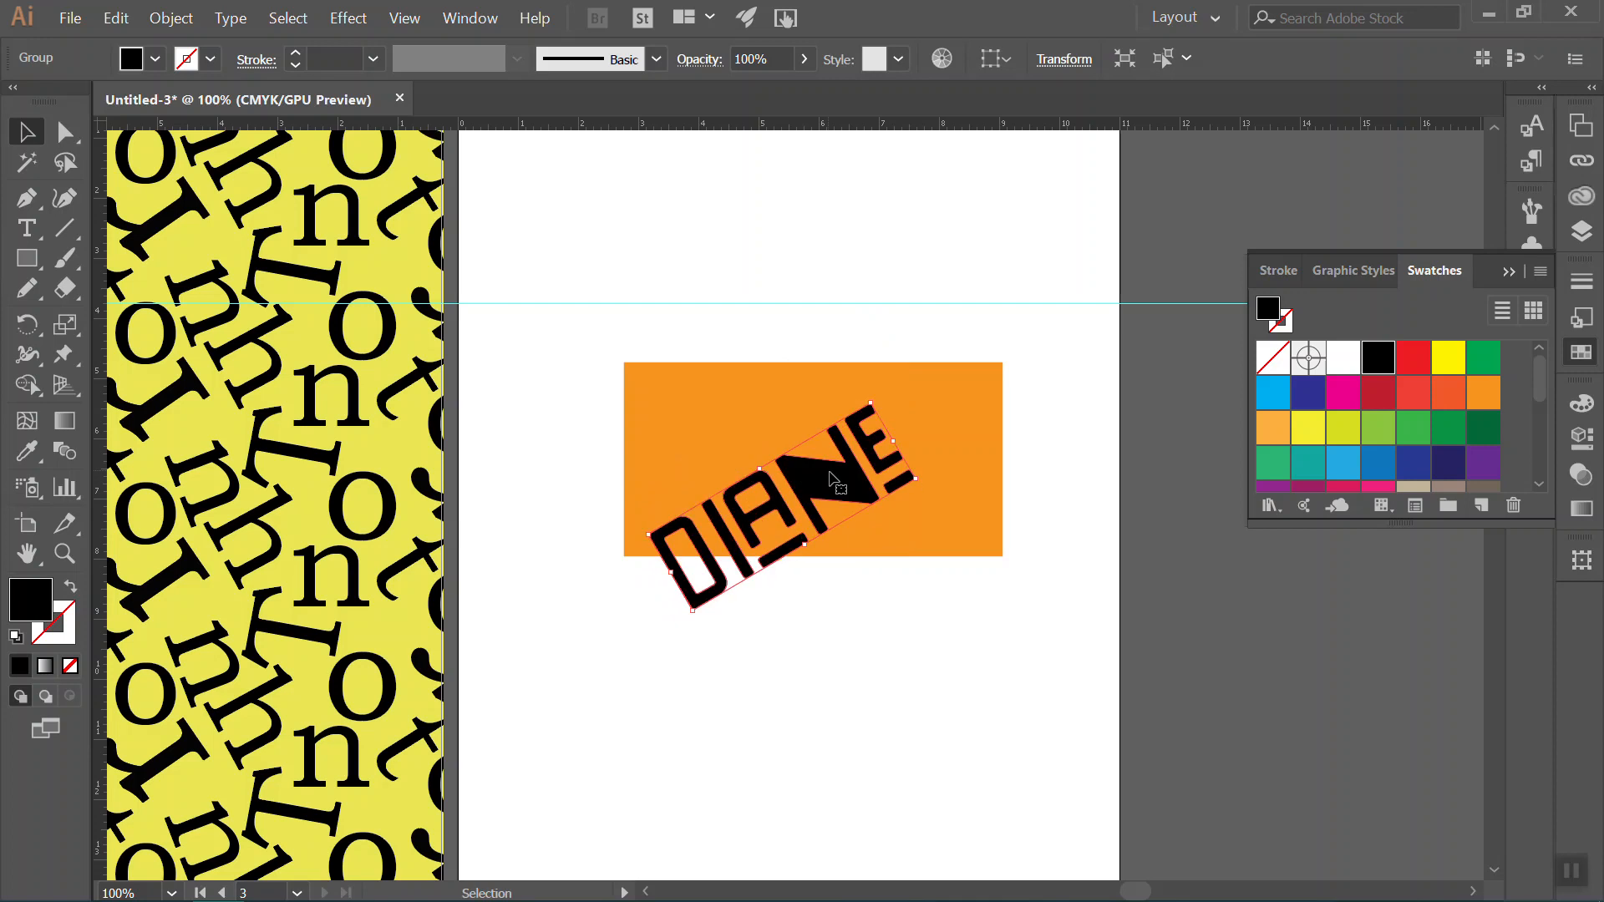
Resize the orange rectangle to 6 in wide by 3 in high.
{"action": "left_click", "coordinate": [999, 514]}
{"action": "left_click", "coordinate": [1040, 60]}
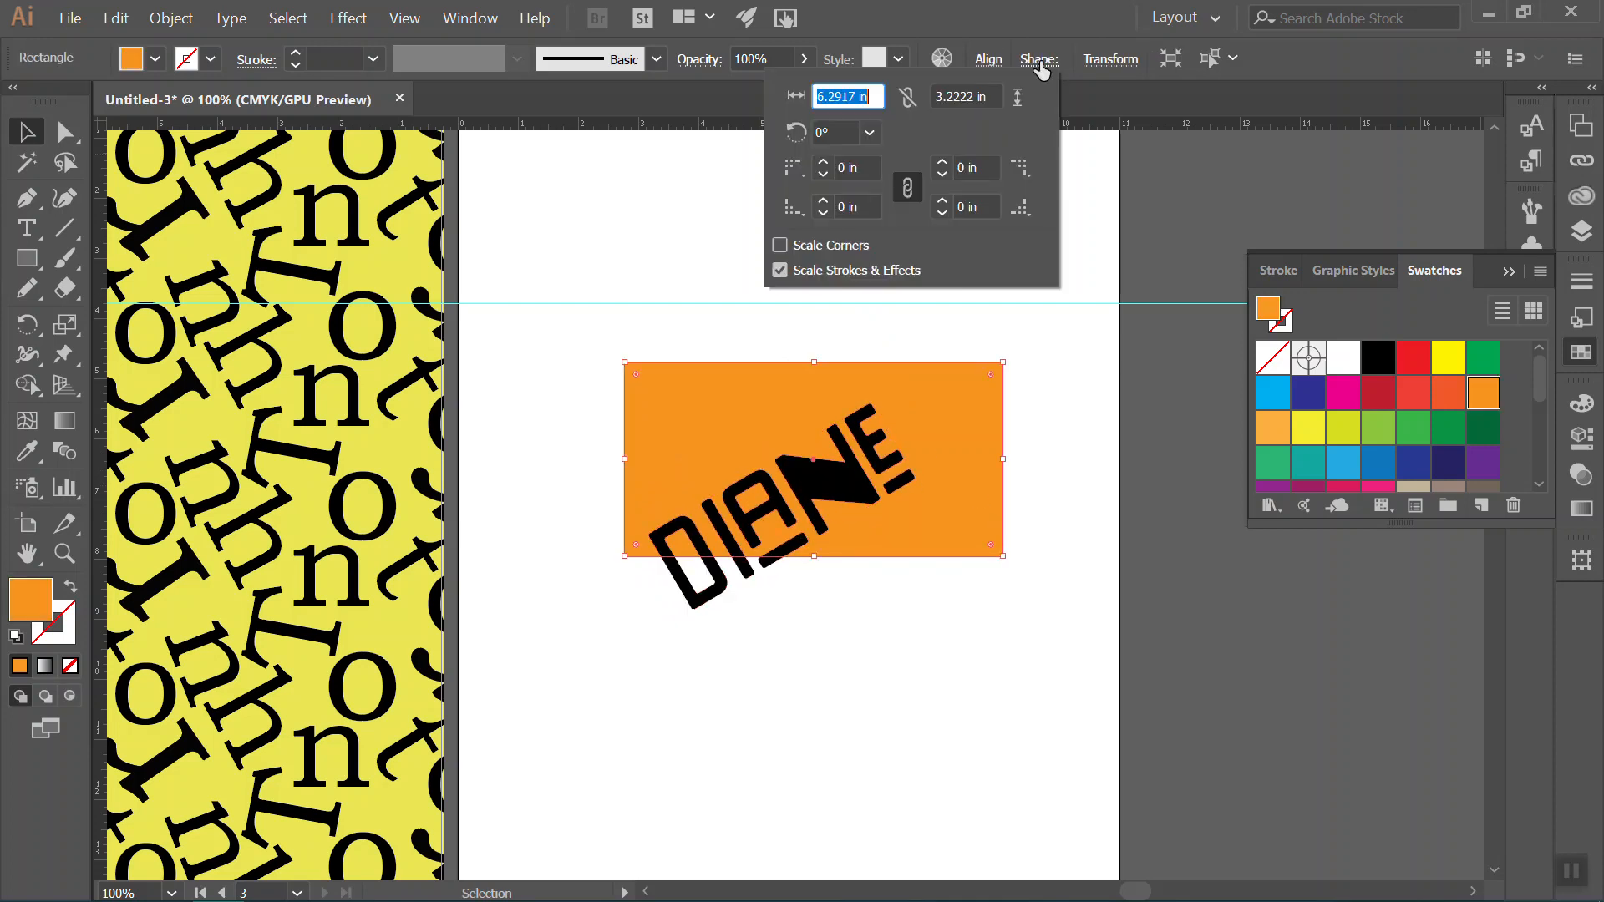
{"action": "left_click_drag", "start_coordinate": [856, 97], "coordinate": [827, 90]}
{"action": "key", "text": "BackSpace"}
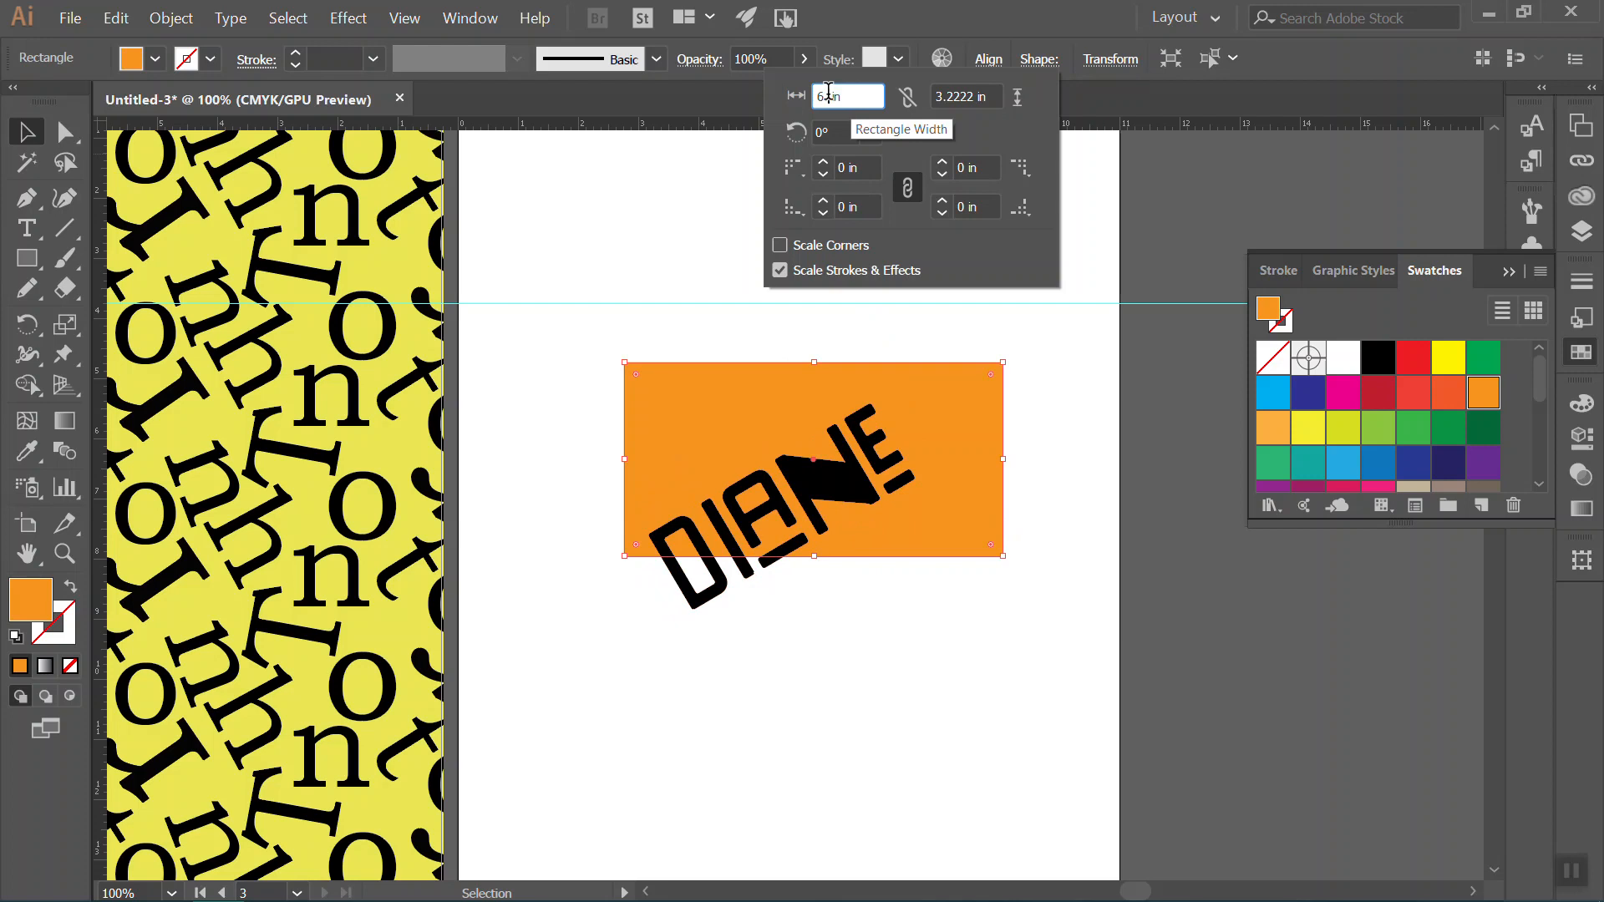
{"action": "left_click_drag", "start_coordinate": [974, 95], "coordinate": [946, 90]}
{"action": "key", "text": "BackSpace"}
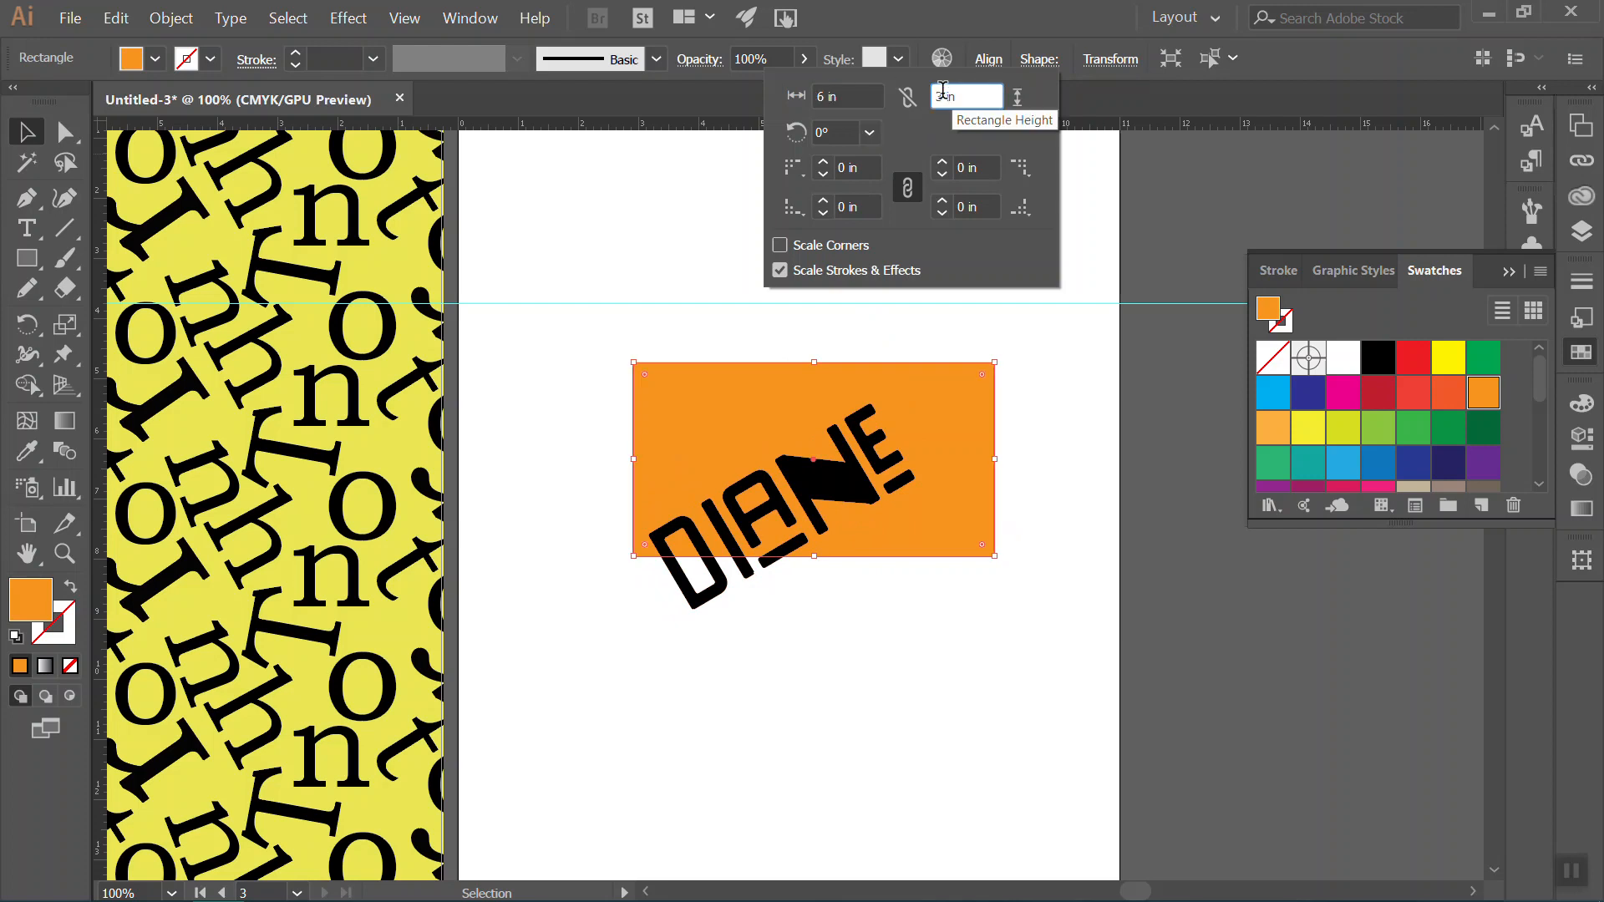
{"action": "left_click", "coordinate": [841, 132]}
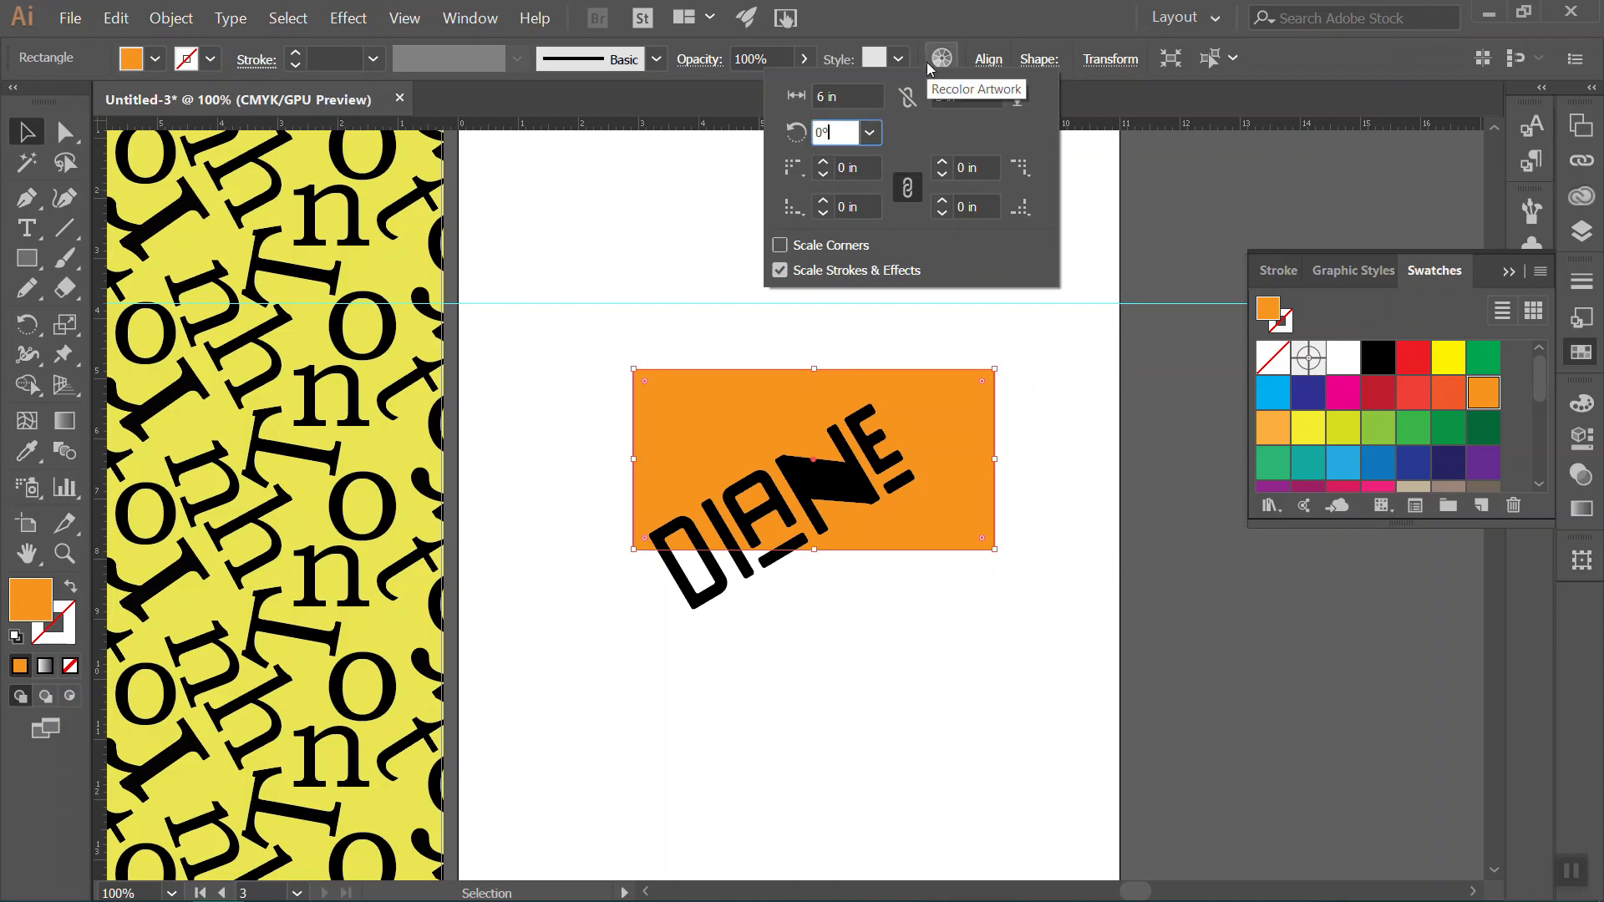
Drag a vertical guide from the ruler through the orange rectangle's centre.
{"action": "left_click", "coordinate": [330, 13]}
{"action": "mouse_move", "coordinate": [286, 10]}
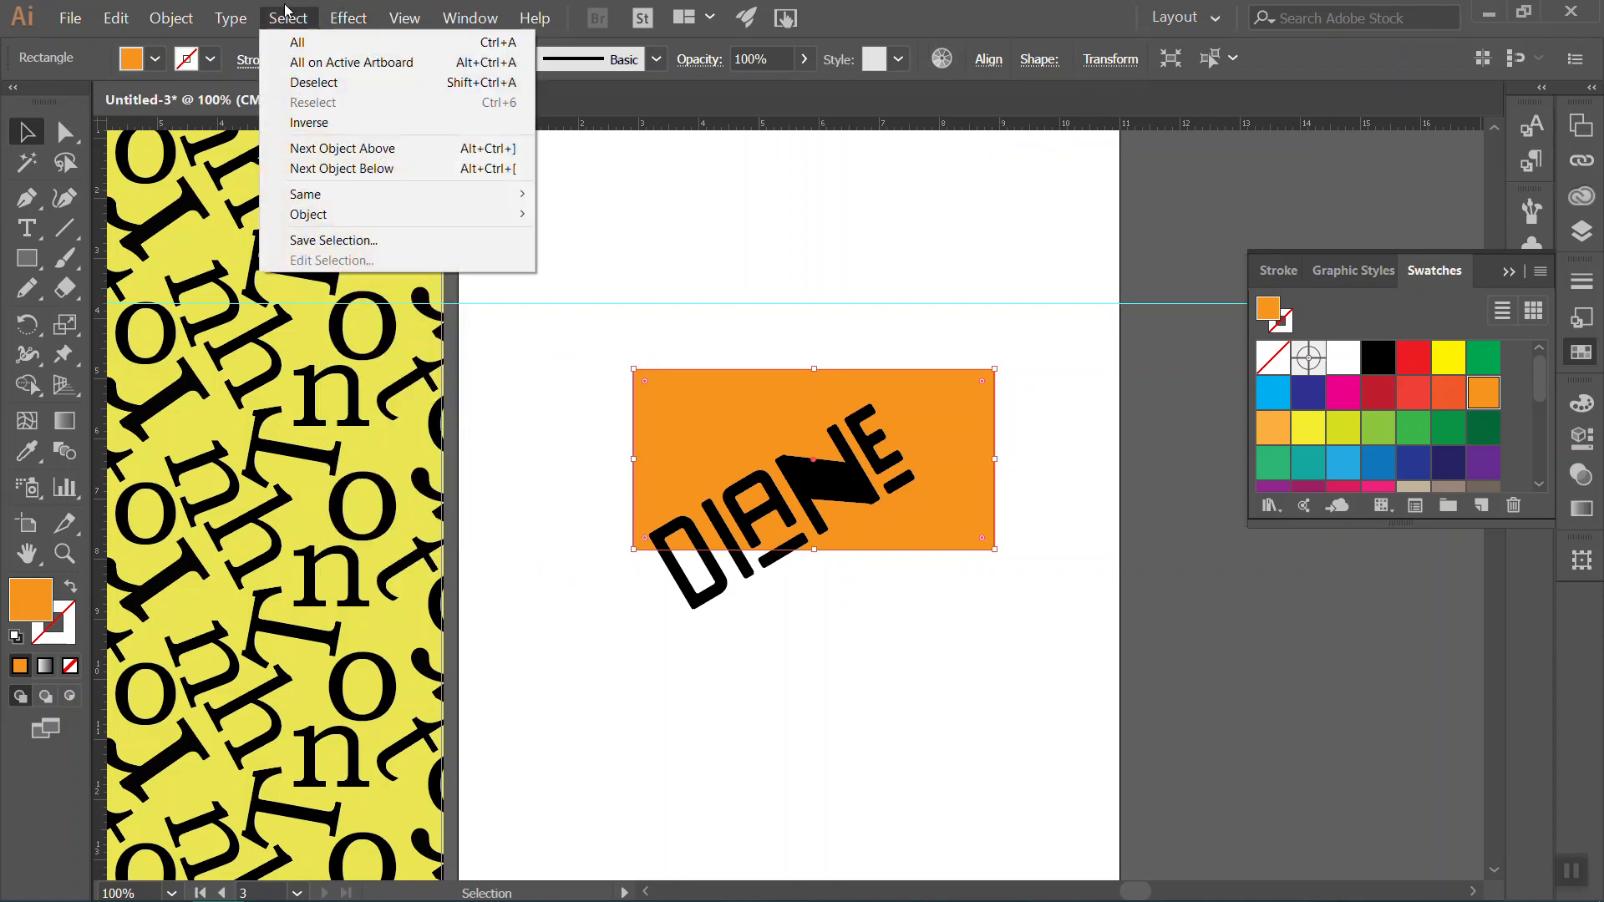
{"action": "mouse_move", "coordinate": [372, 10]}
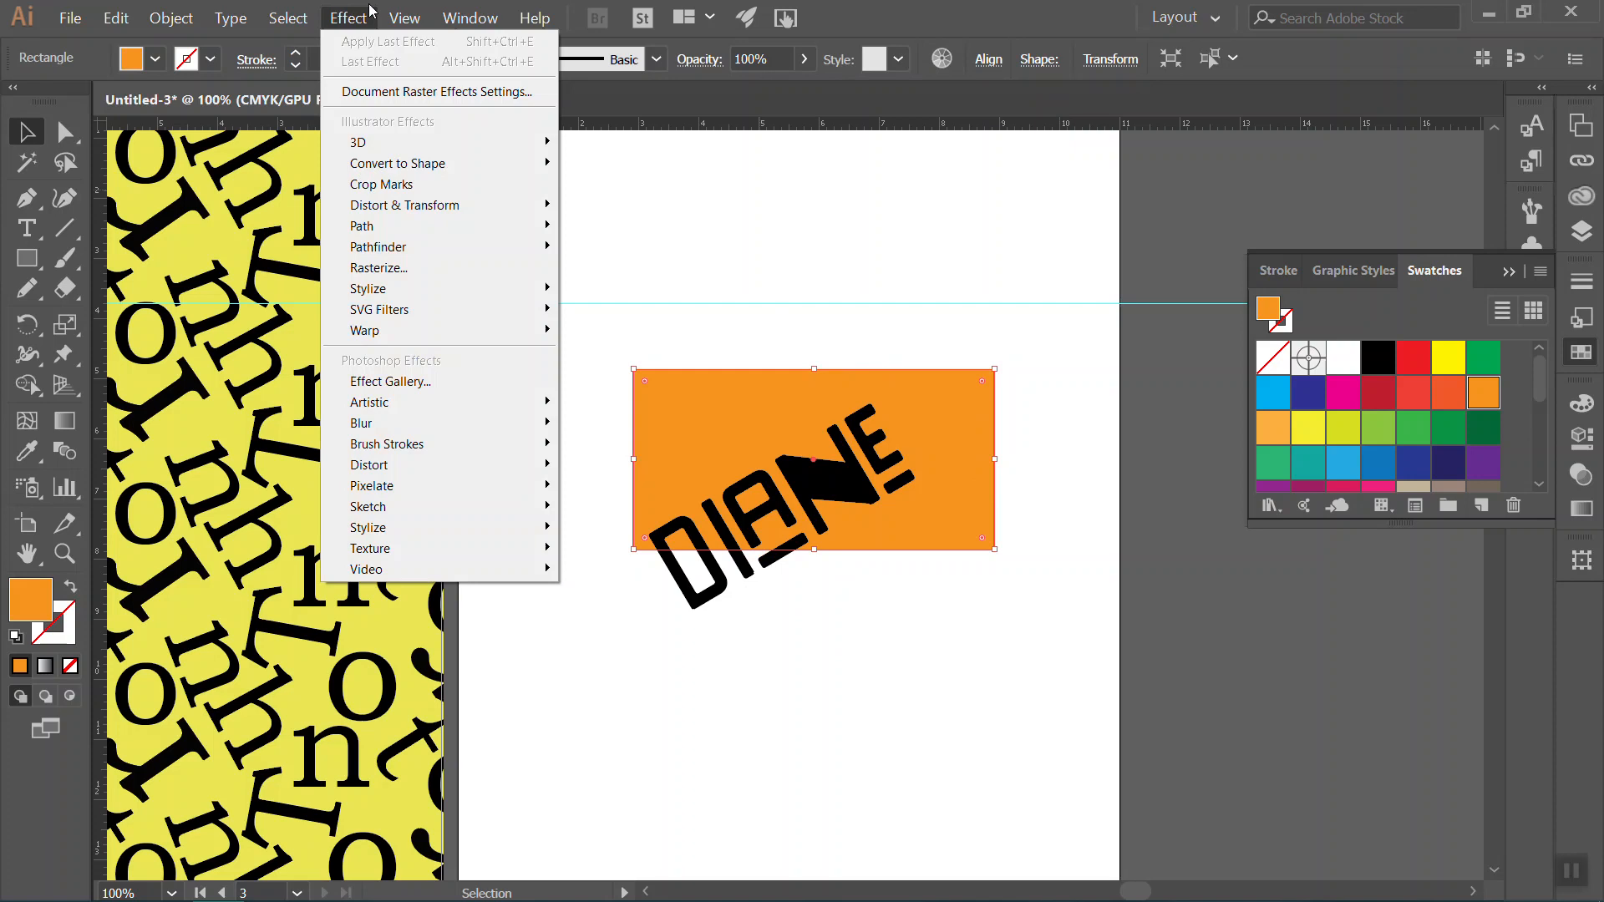
{"action": "left_click", "coordinate": [371, 10]}
{"action": "left_click_drag", "start_coordinate": [101, 355], "coordinate": [814, 454]}
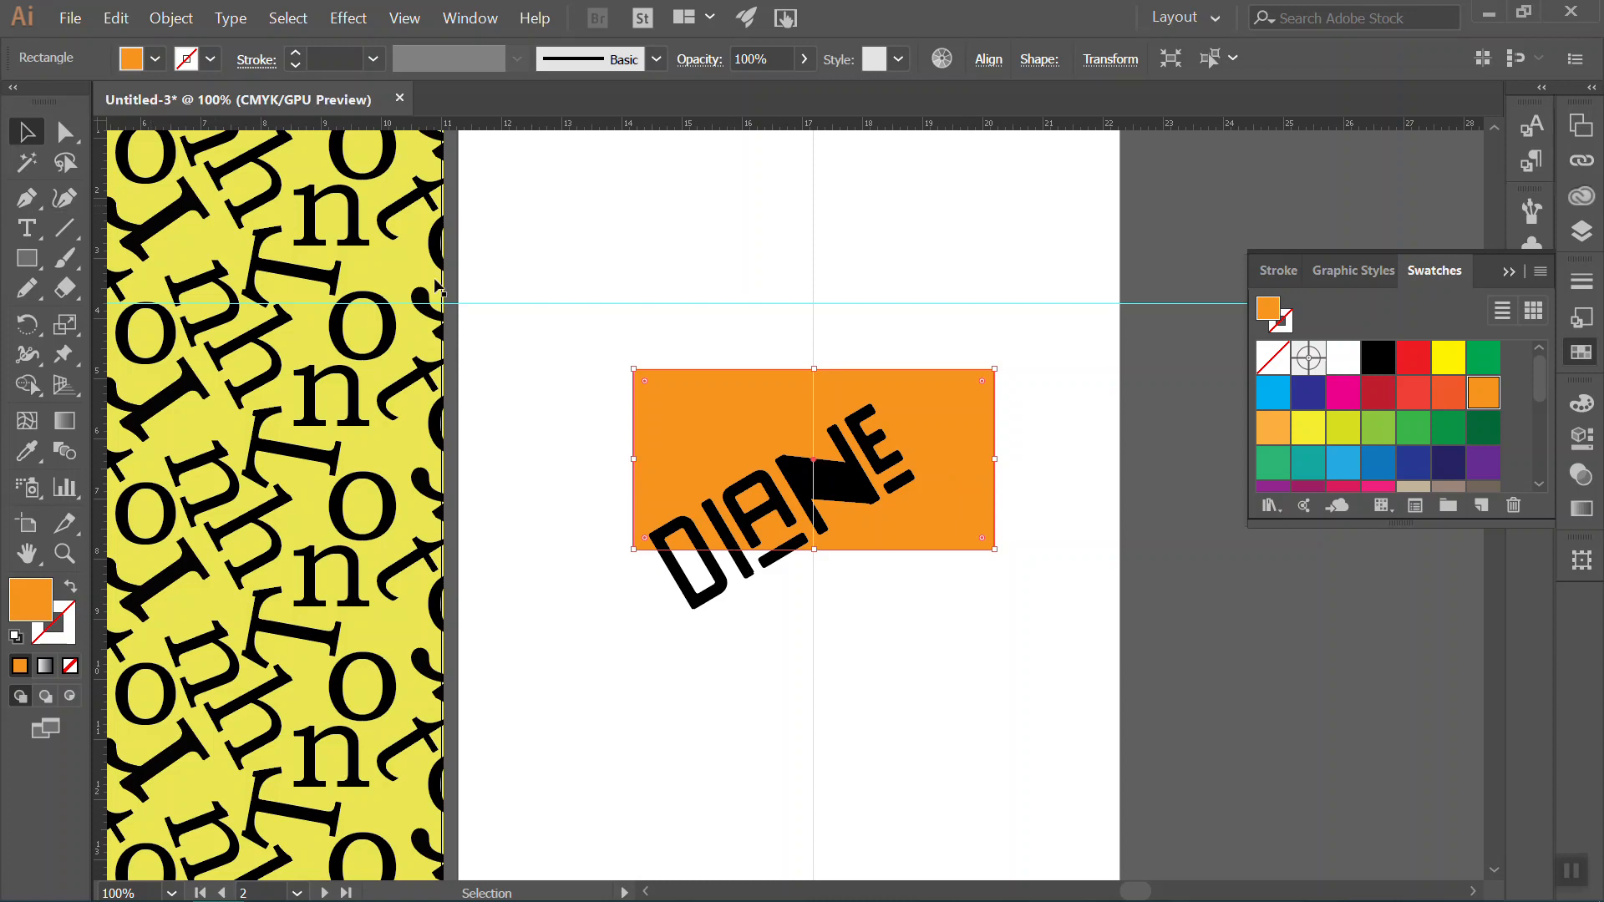
Rotate DIANE to a shallower tilt and reposition it across the orange rectangle.
{"action": "mouse_move", "coordinate": [833, 488]}
{"action": "left_mouse_down"}
{"action": "mouse_move", "coordinate": [839, 473]}
{"action": "mouse_move", "coordinate": [818, 477]}
{"action": "left_mouse_up"}
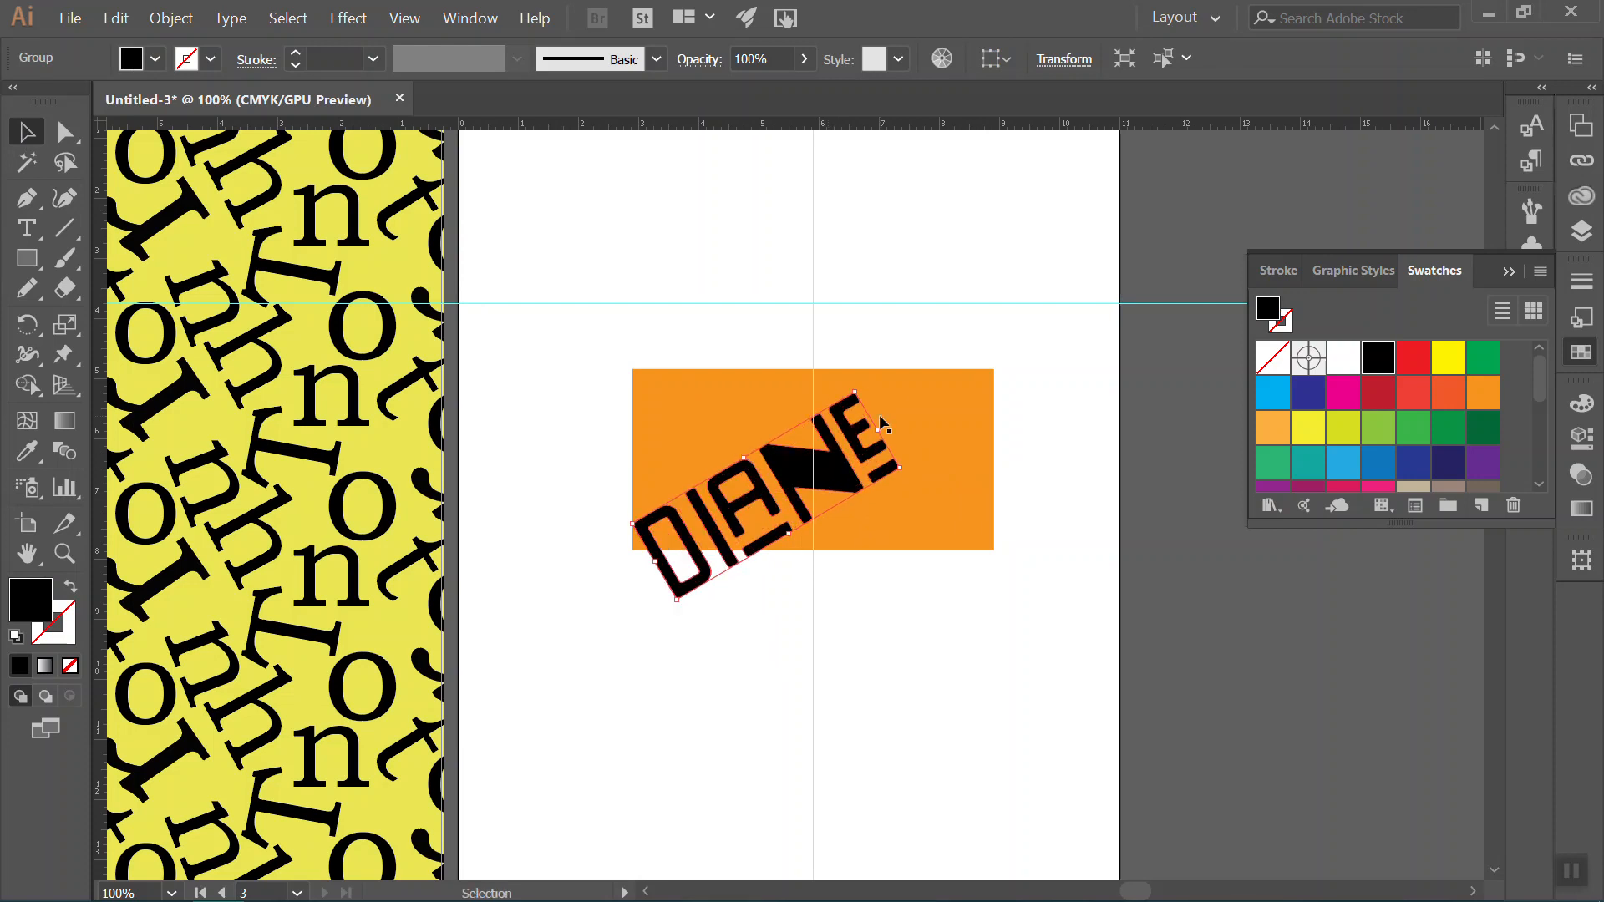
{"action": "left_click_drag", "start_coordinate": [861, 387], "coordinate": [868, 406]}
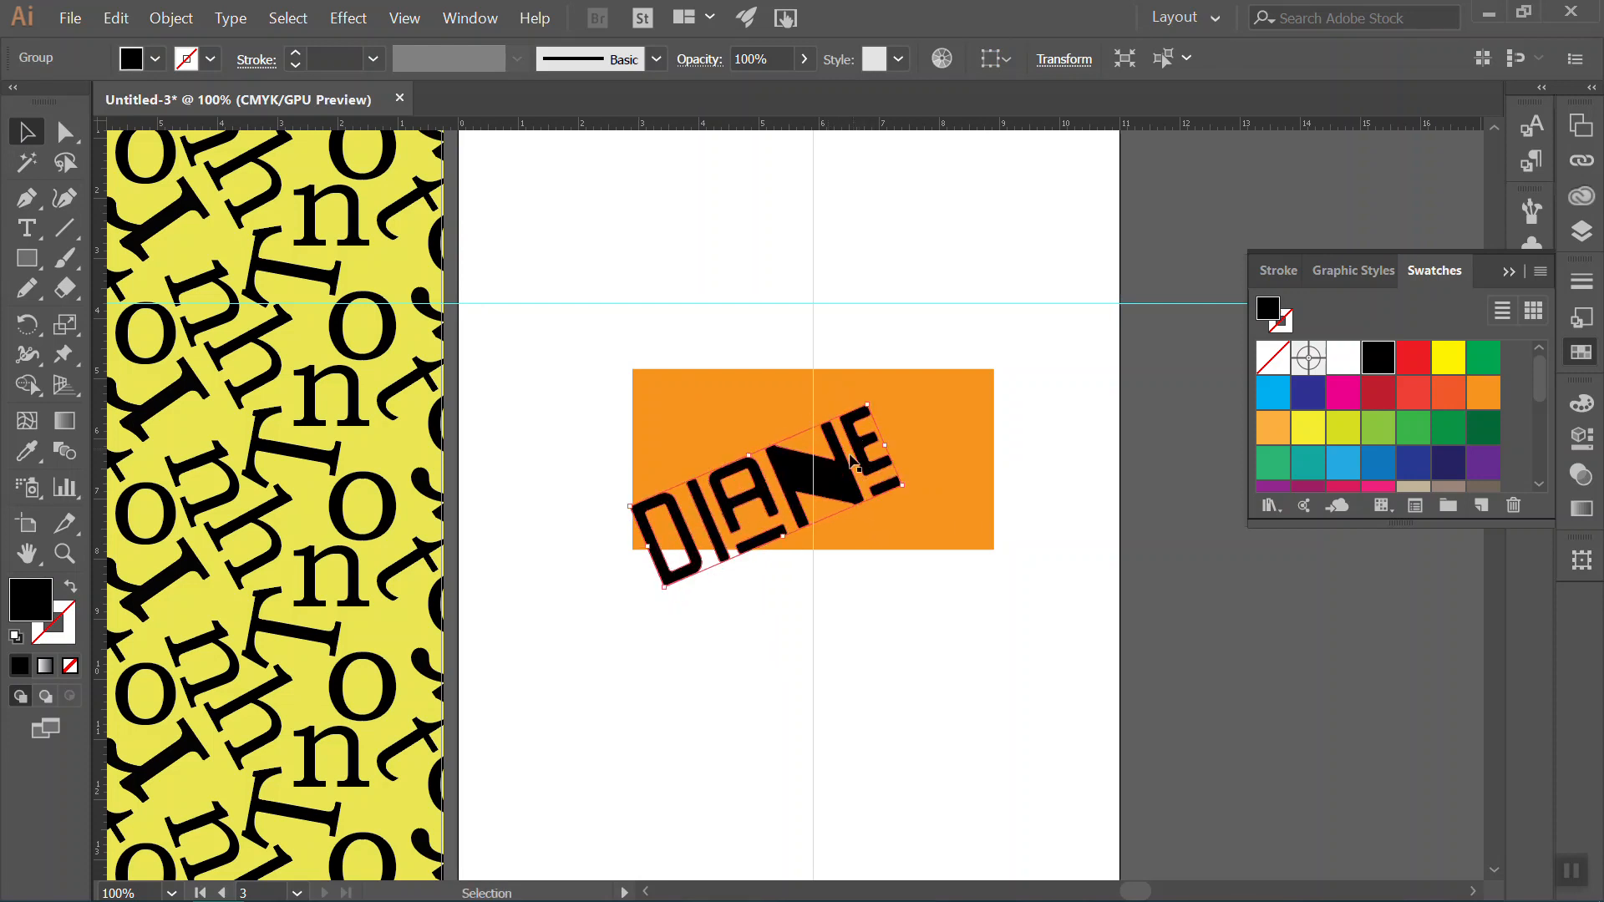
{"action": "left_click_drag", "start_coordinate": [847, 479], "coordinate": [873, 481]}
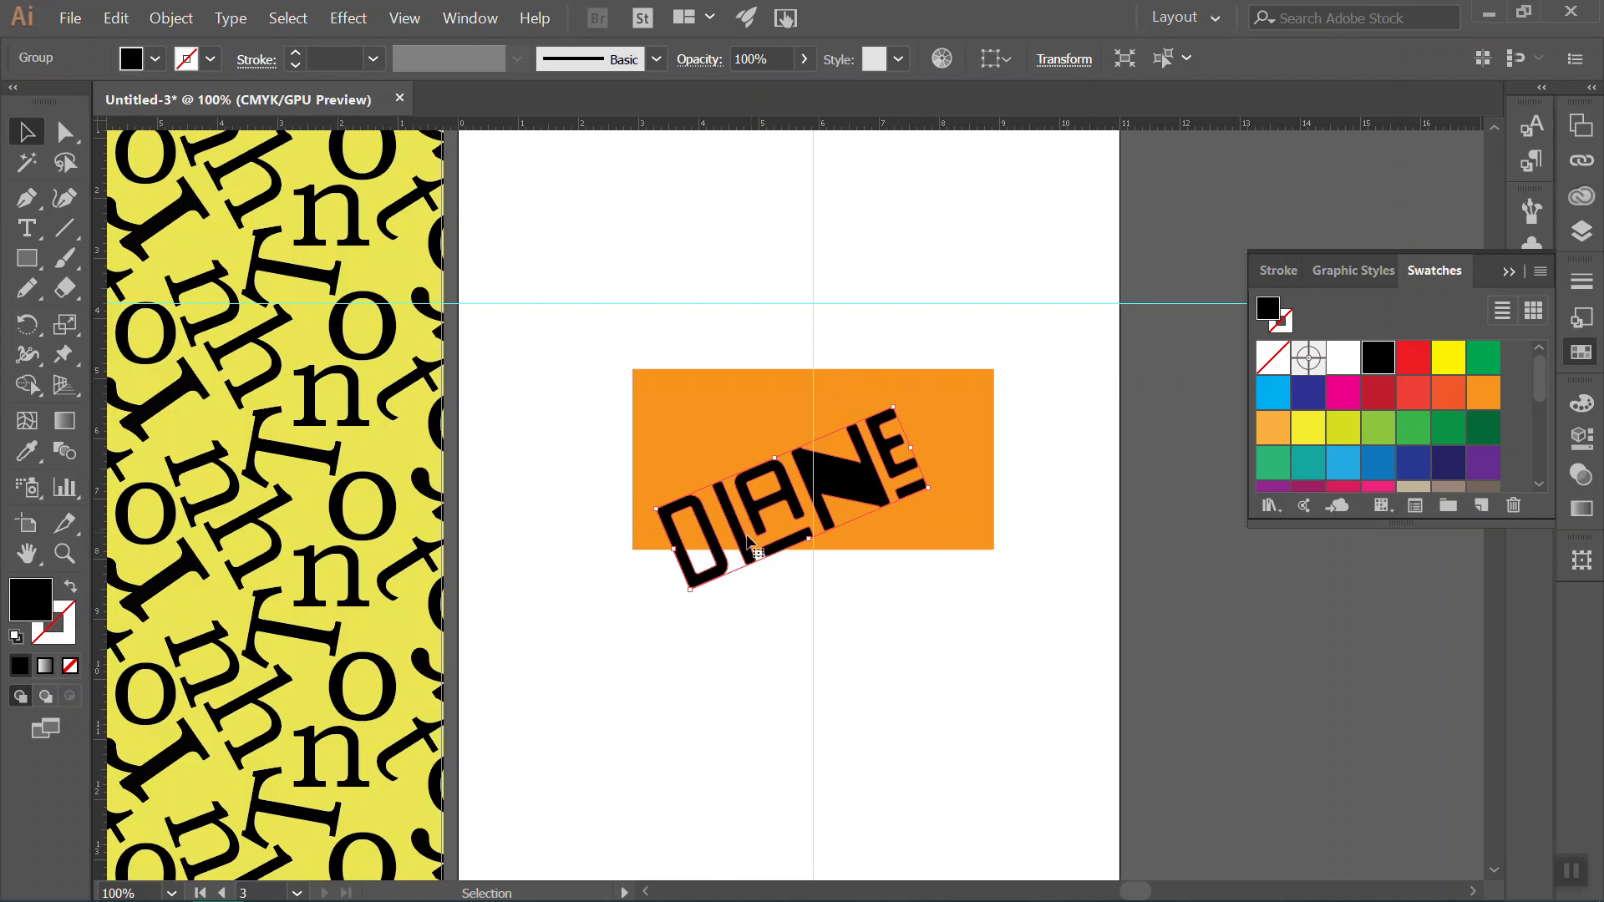
{"action": "left_click_drag", "start_coordinate": [902, 409], "coordinate": [904, 412]}
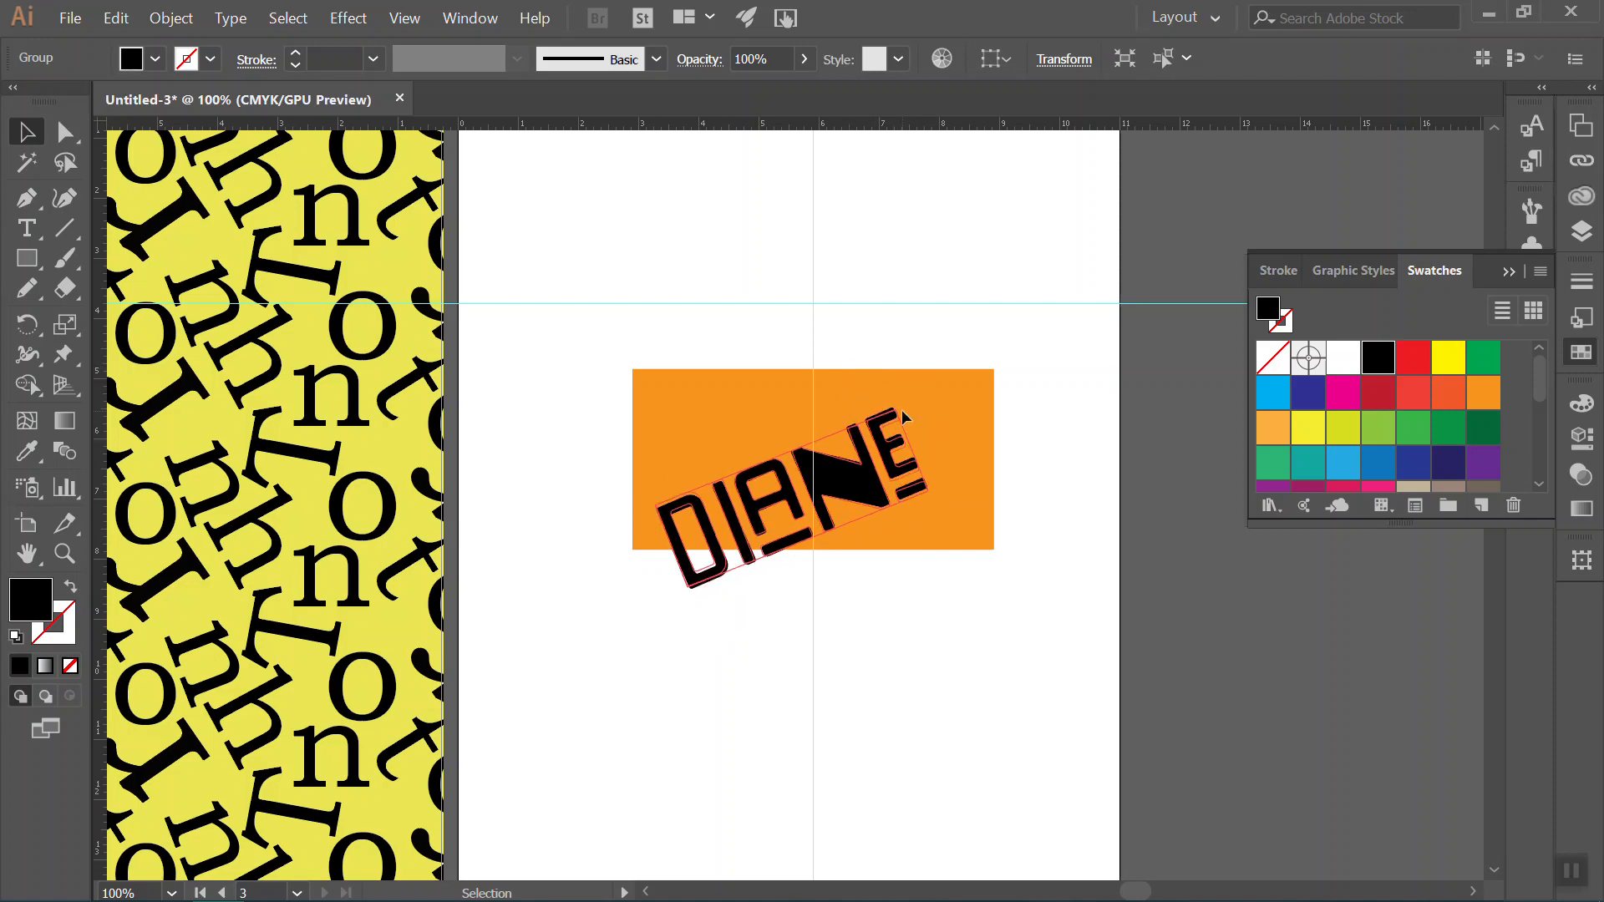
{"action": "left_click_drag", "start_coordinate": [859, 489], "coordinate": [857, 490]}
{"action": "left_click_drag", "start_coordinate": [900, 405], "coordinate": [911, 413]}
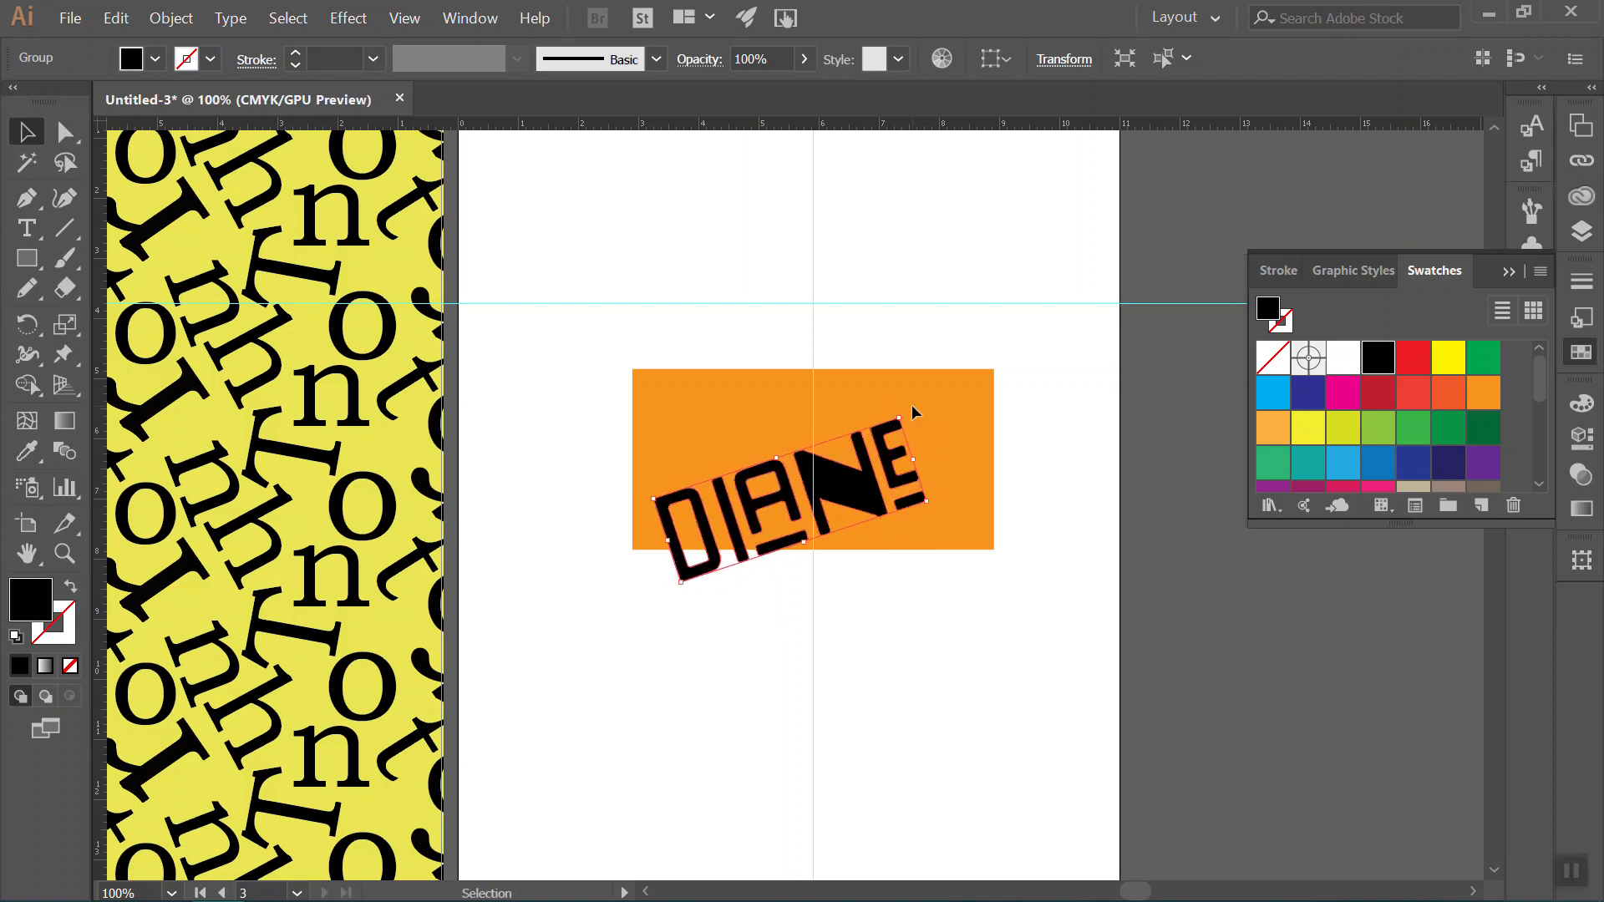
{"action": "left_click_drag", "start_coordinate": [866, 491], "coordinate": [876, 451]}
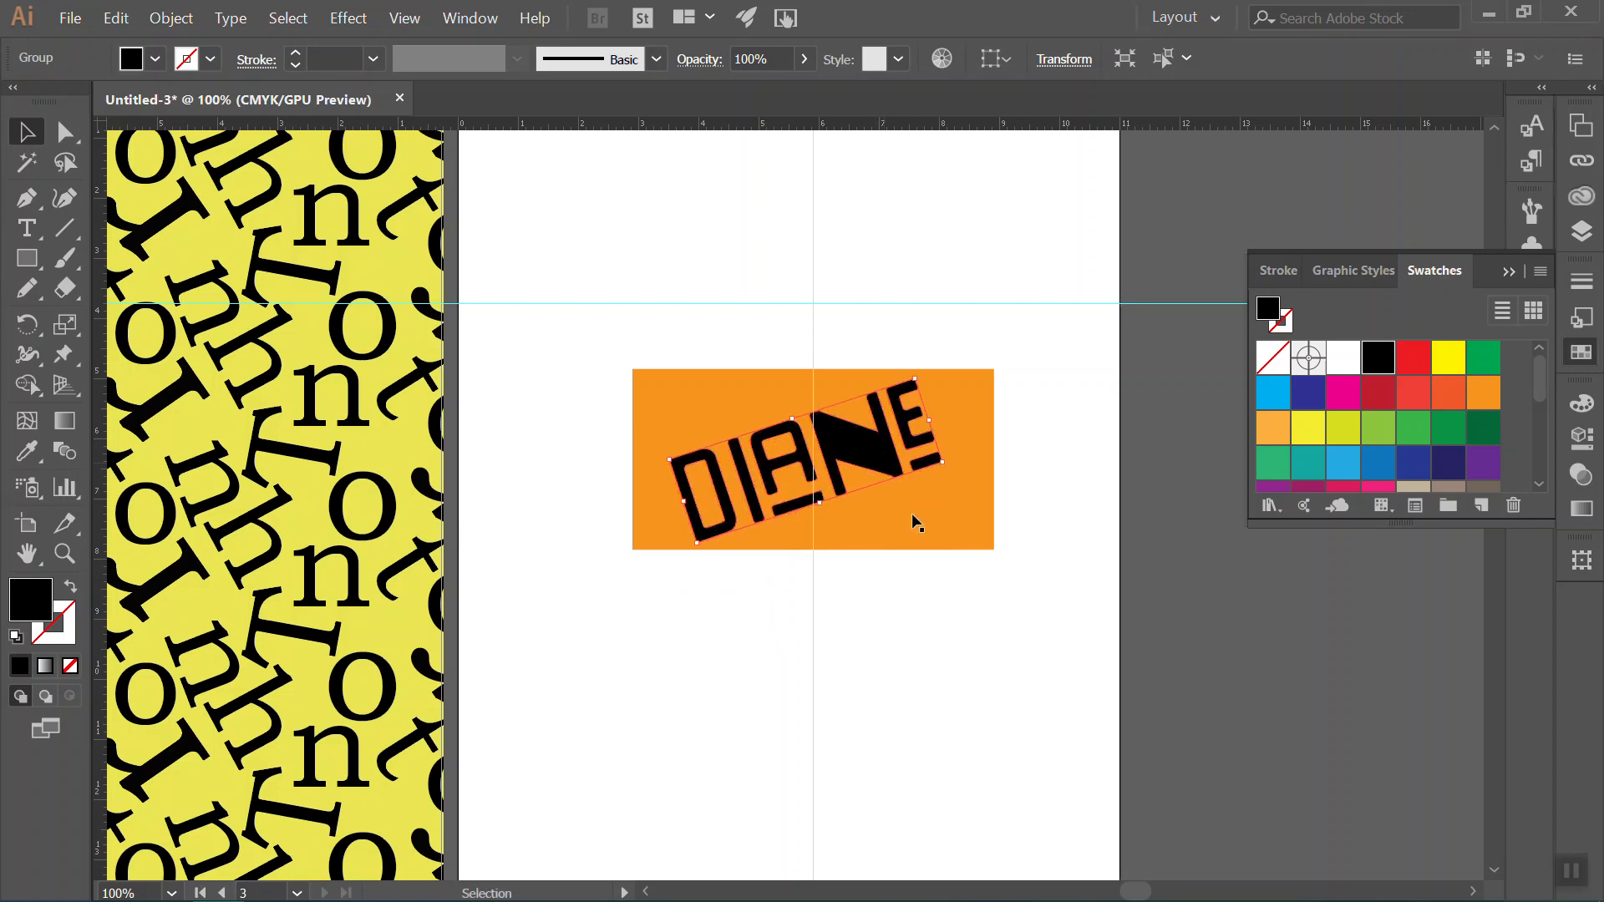
{"action": "mouse_move", "coordinate": [872, 470]}
{"action": "left_mouse_down"}
{"action": "mouse_move", "coordinate": [847, 484]}
{"action": "mouse_move", "coordinate": [862, 489]}
{"action": "left_mouse_up"}
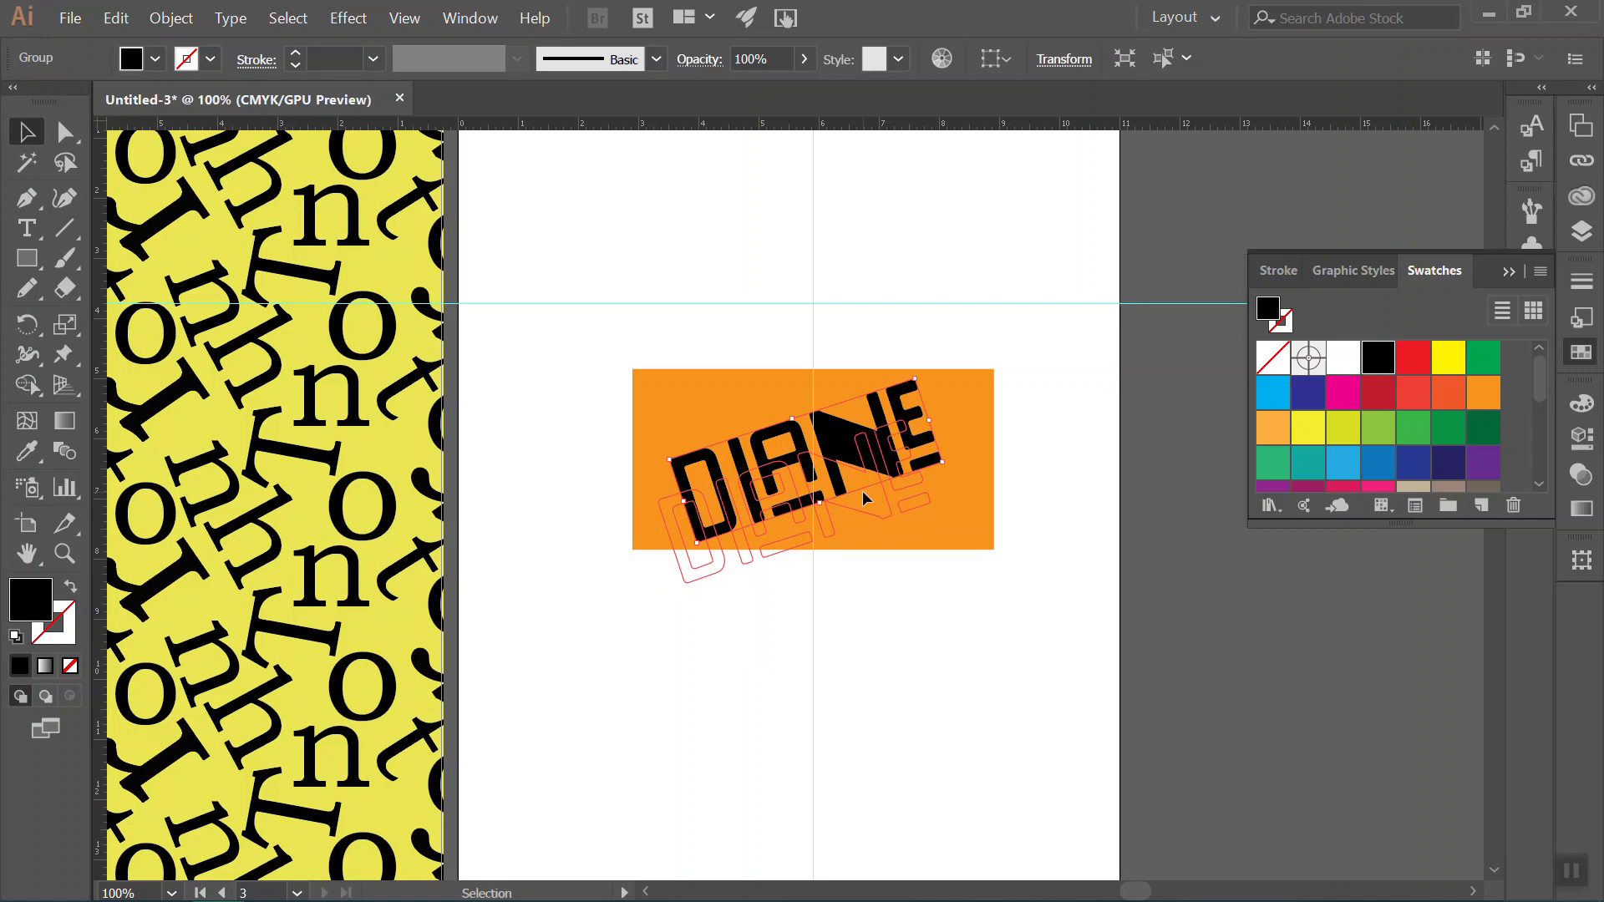
{"action": "left_click", "coordinate": [656, 460]}
{"action": "left_click_drag", "start_coordinate": [863, 505], "coordinate": [860, 506]}
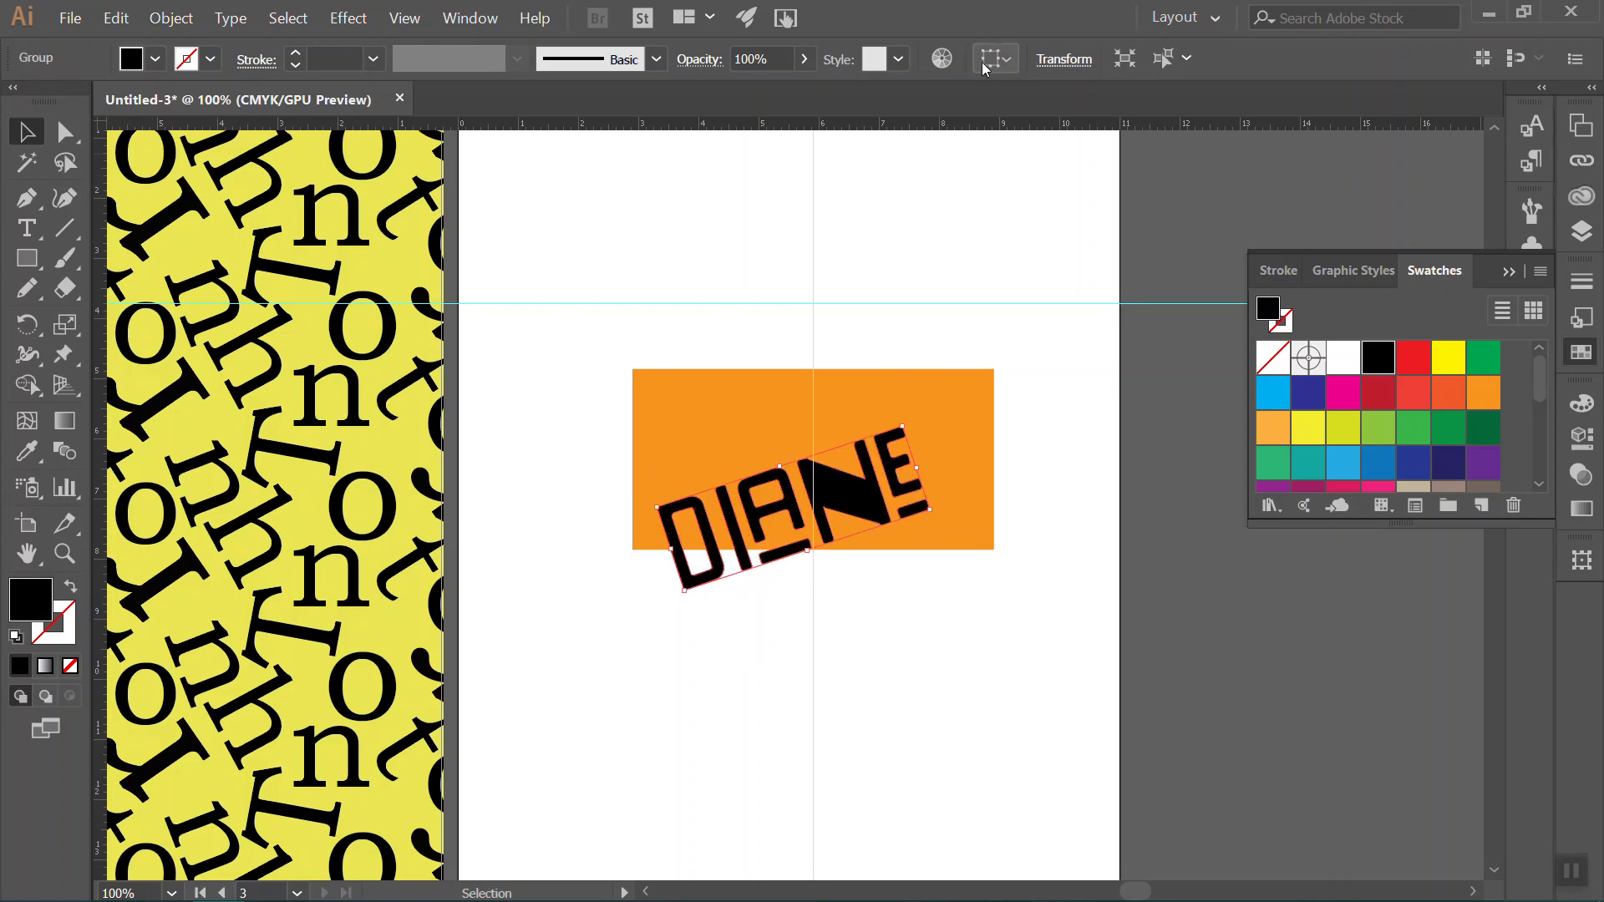
Check the rectangle's 6 × 3 in size, brush-paint 6 and 3 as notes, and select DIANE.
{"action": "left_click", "coordinate": [906, 399]}
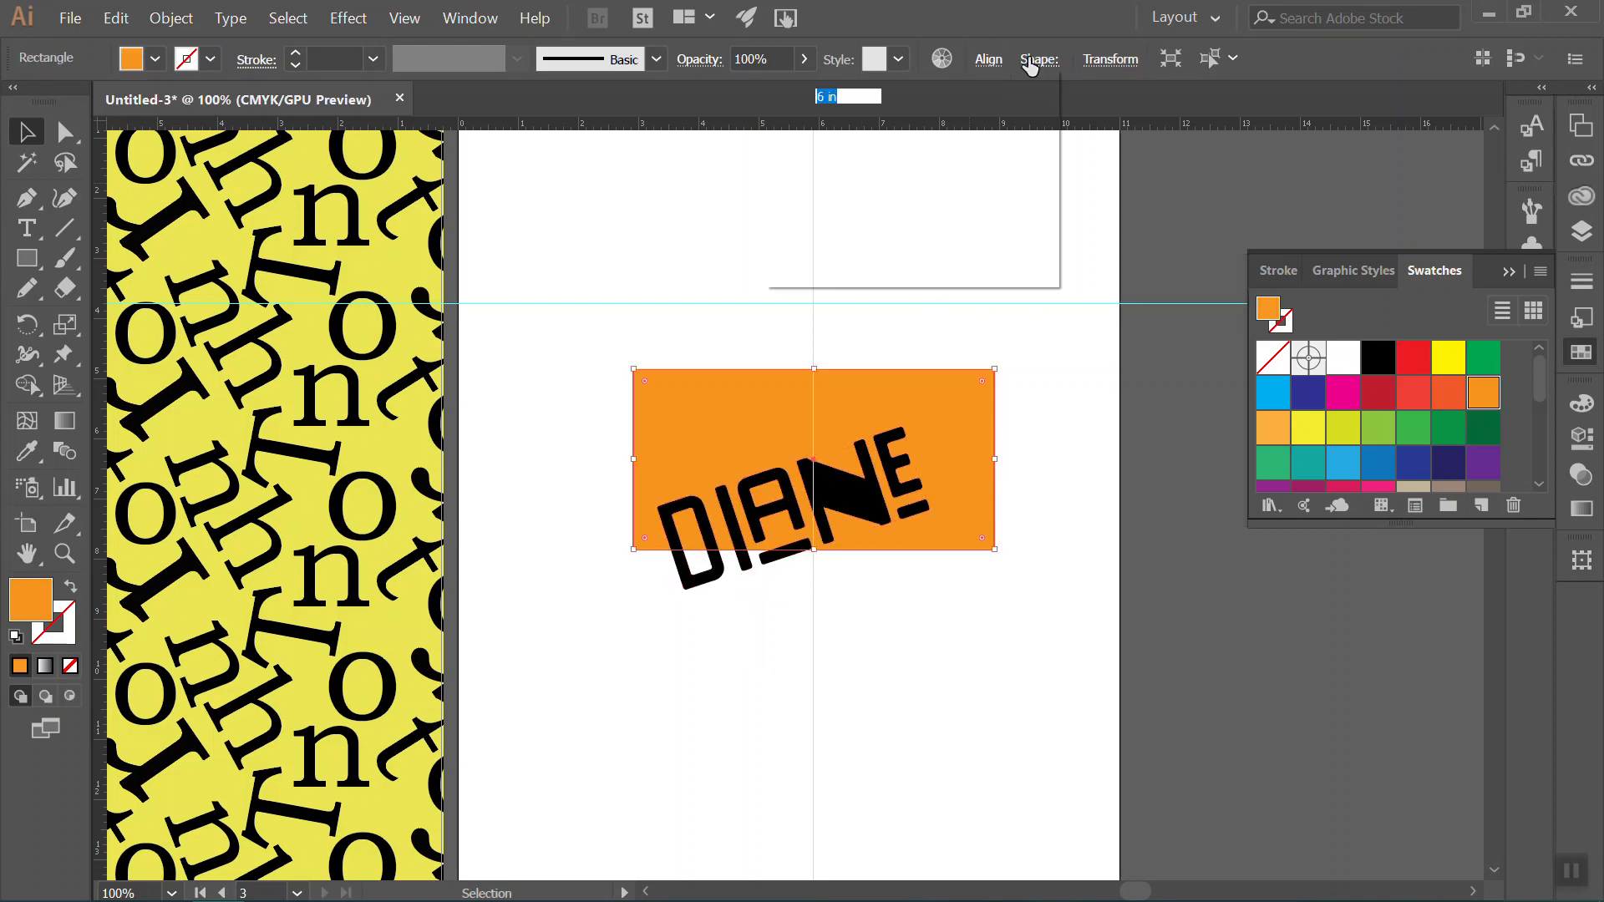
{"action": "left_click", "coordinate": [1029, 58]}
{"action": "key", "text": "Escape"}
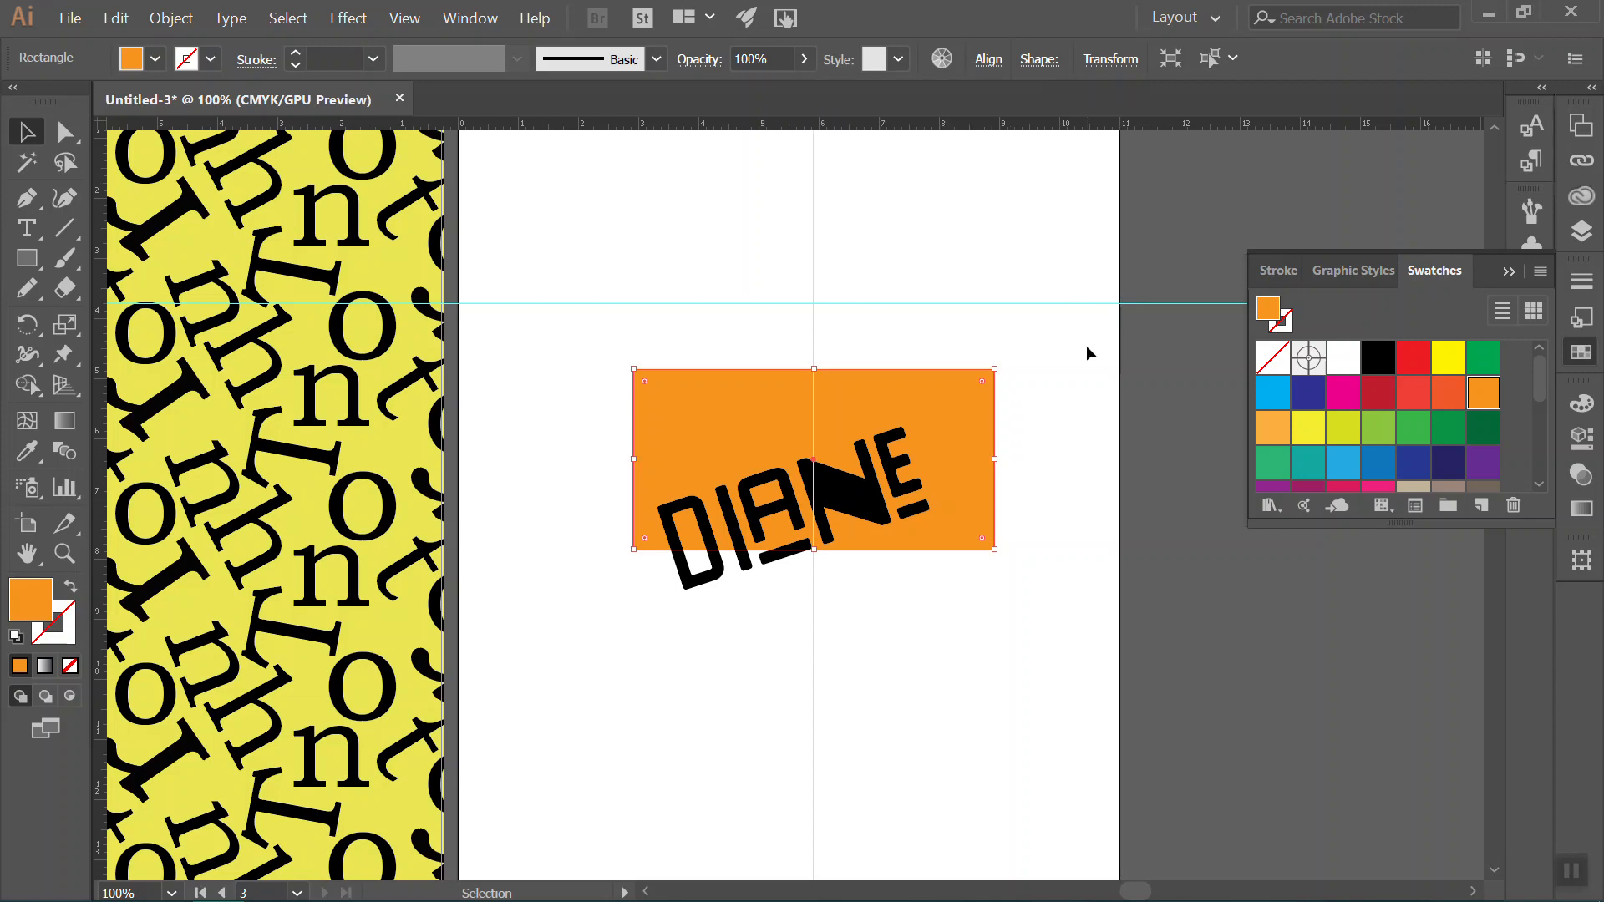
{"action": "left_click", "coordinate": [71, 253]}
{"action": "left_click_drag", "start_coordinate": [1036, 179], "coordinate": [1012, 224]}
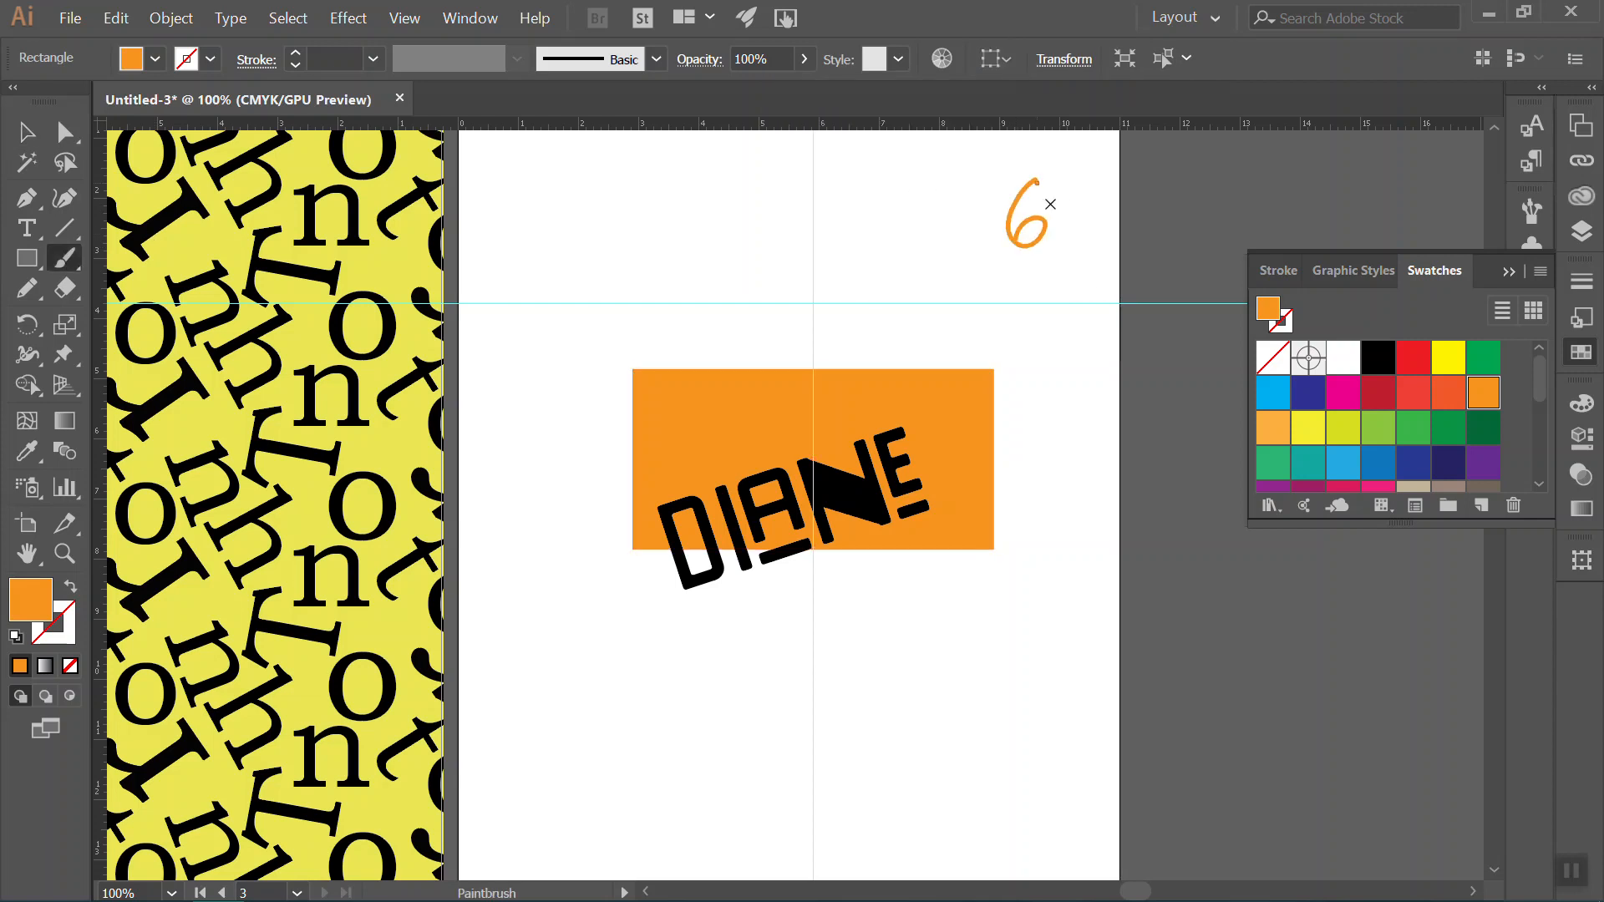
{"action": "mouse_move", "coordinate": [1039, 284]}
{"action": "left_mouse_down"}
{"action": "mouse_move", "coordinate": [1059, 296]}
{"action": "mouse_move", "coordinate": [1050, 350]}
{"action": "left_mouse_up"}
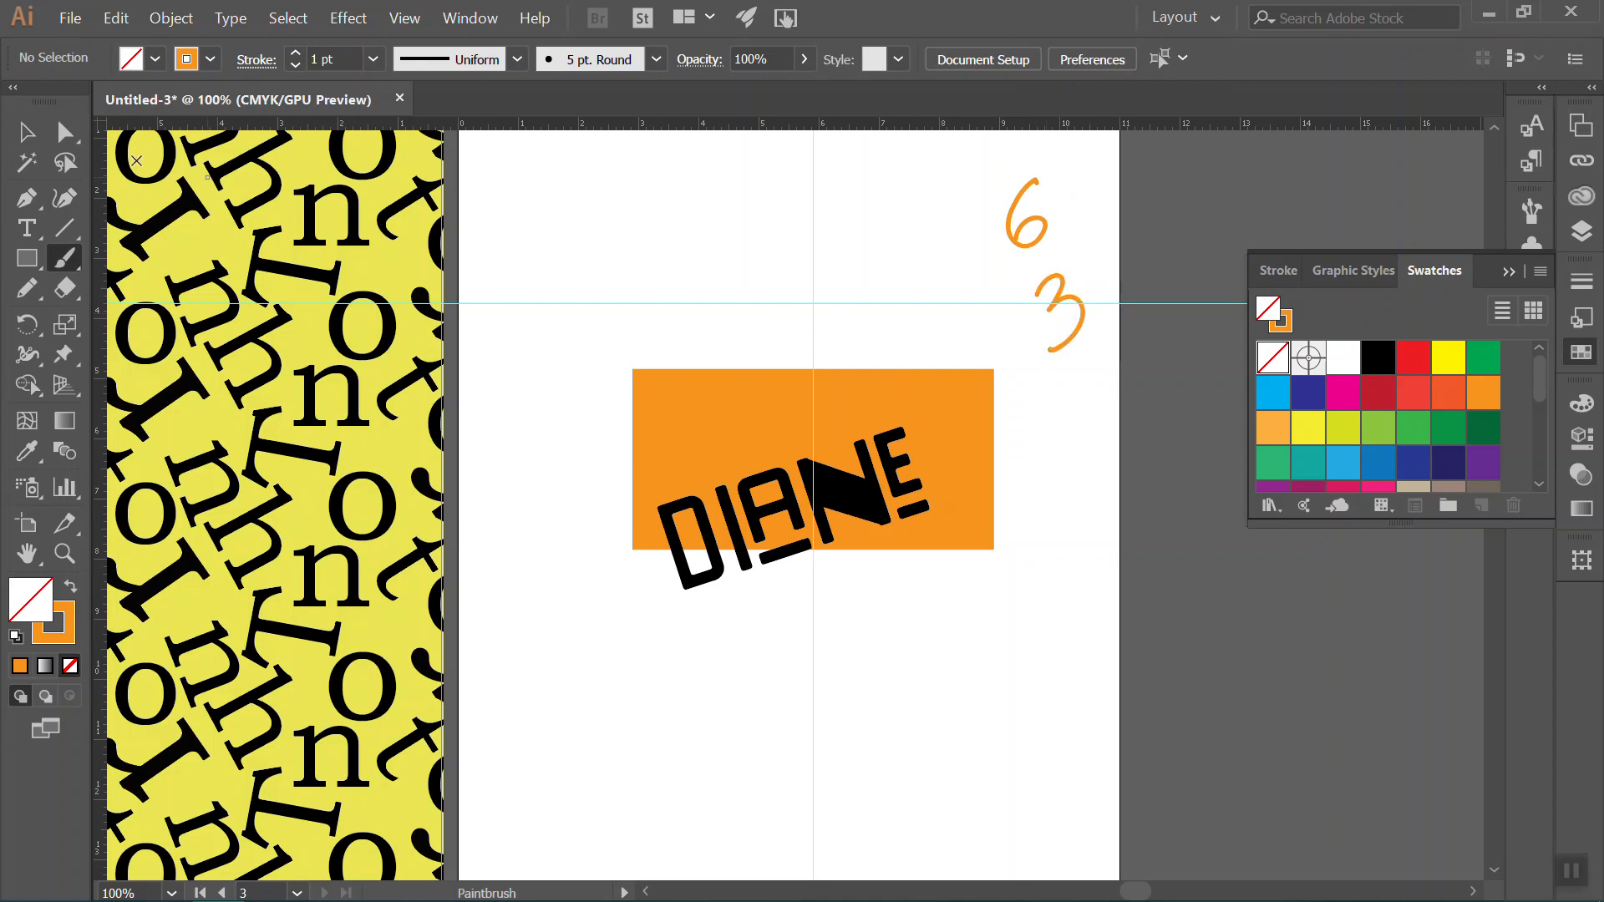
{"action": "left_click", "coordinate": [26, 131]}
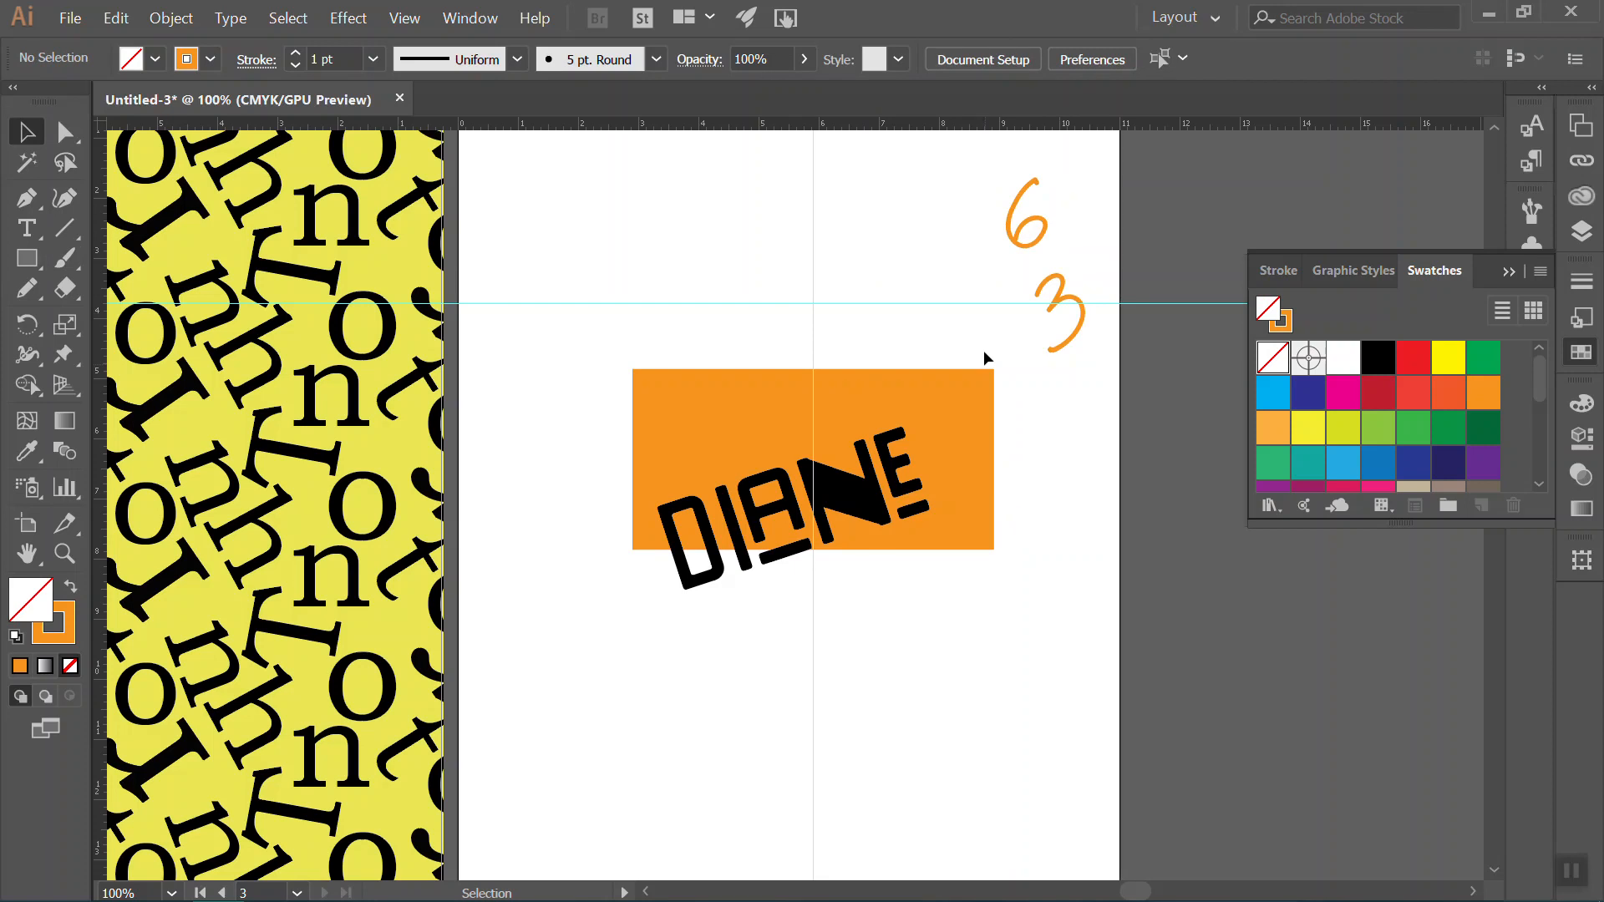
{"action": "left_click", "coordinate": [856, 498]}
Open Object > Transform > Move for the DIANE group and zero both offsets.
{"action": "left_click", "coordinate": [172, 17]}
{"action": "mouse_move", "coordinate": [198, 41]}
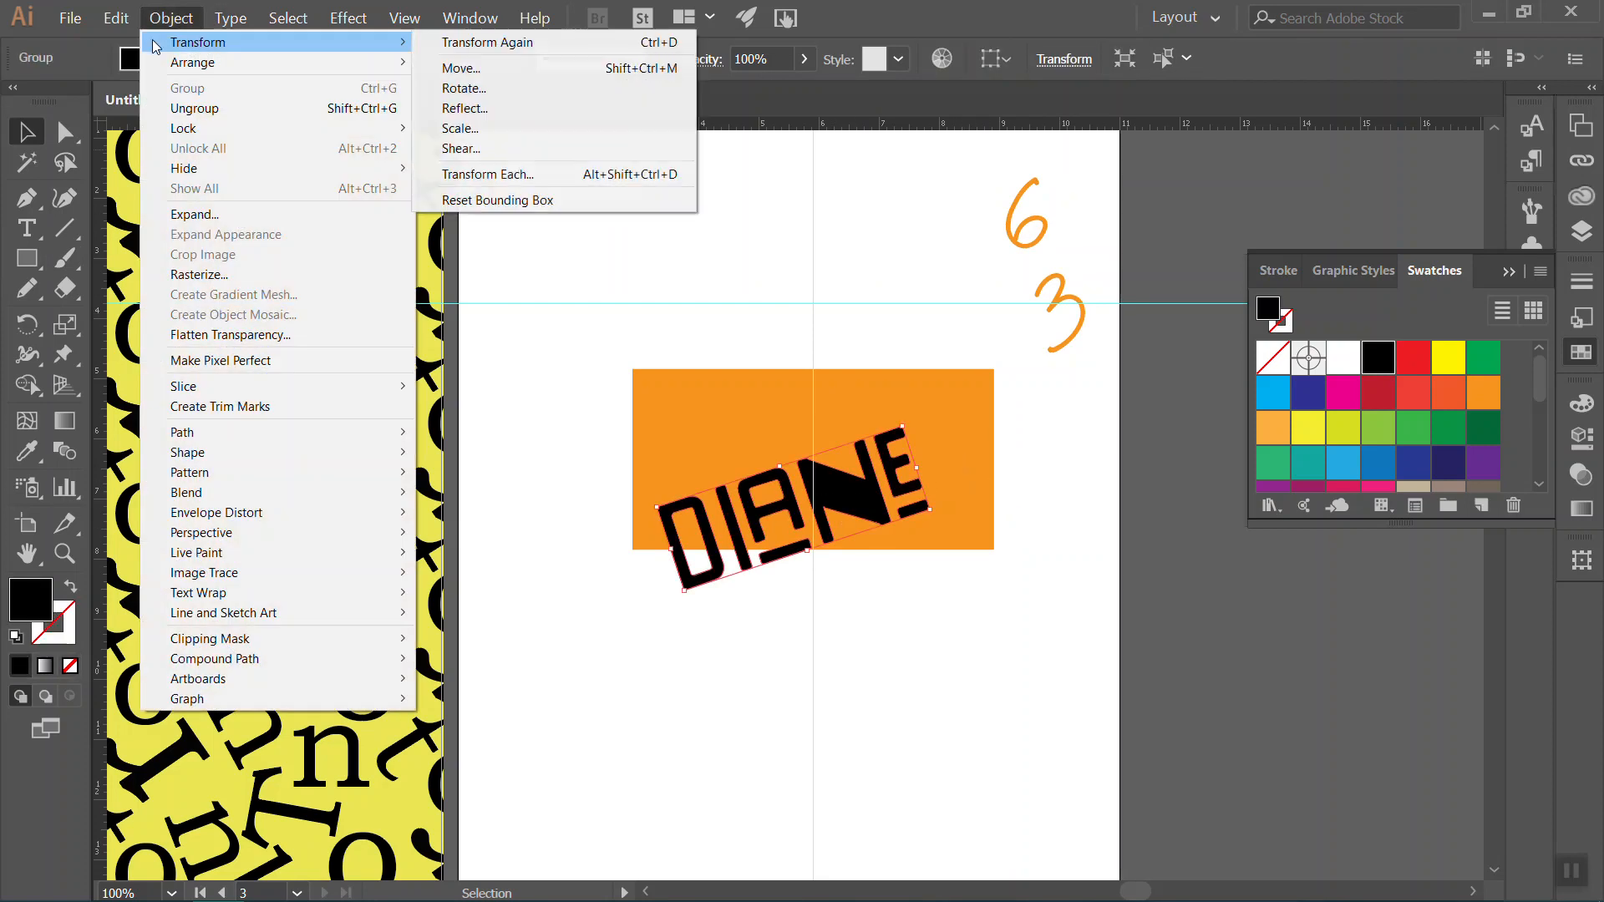
{"action": "left_click", "coordinate": [430, 69]}
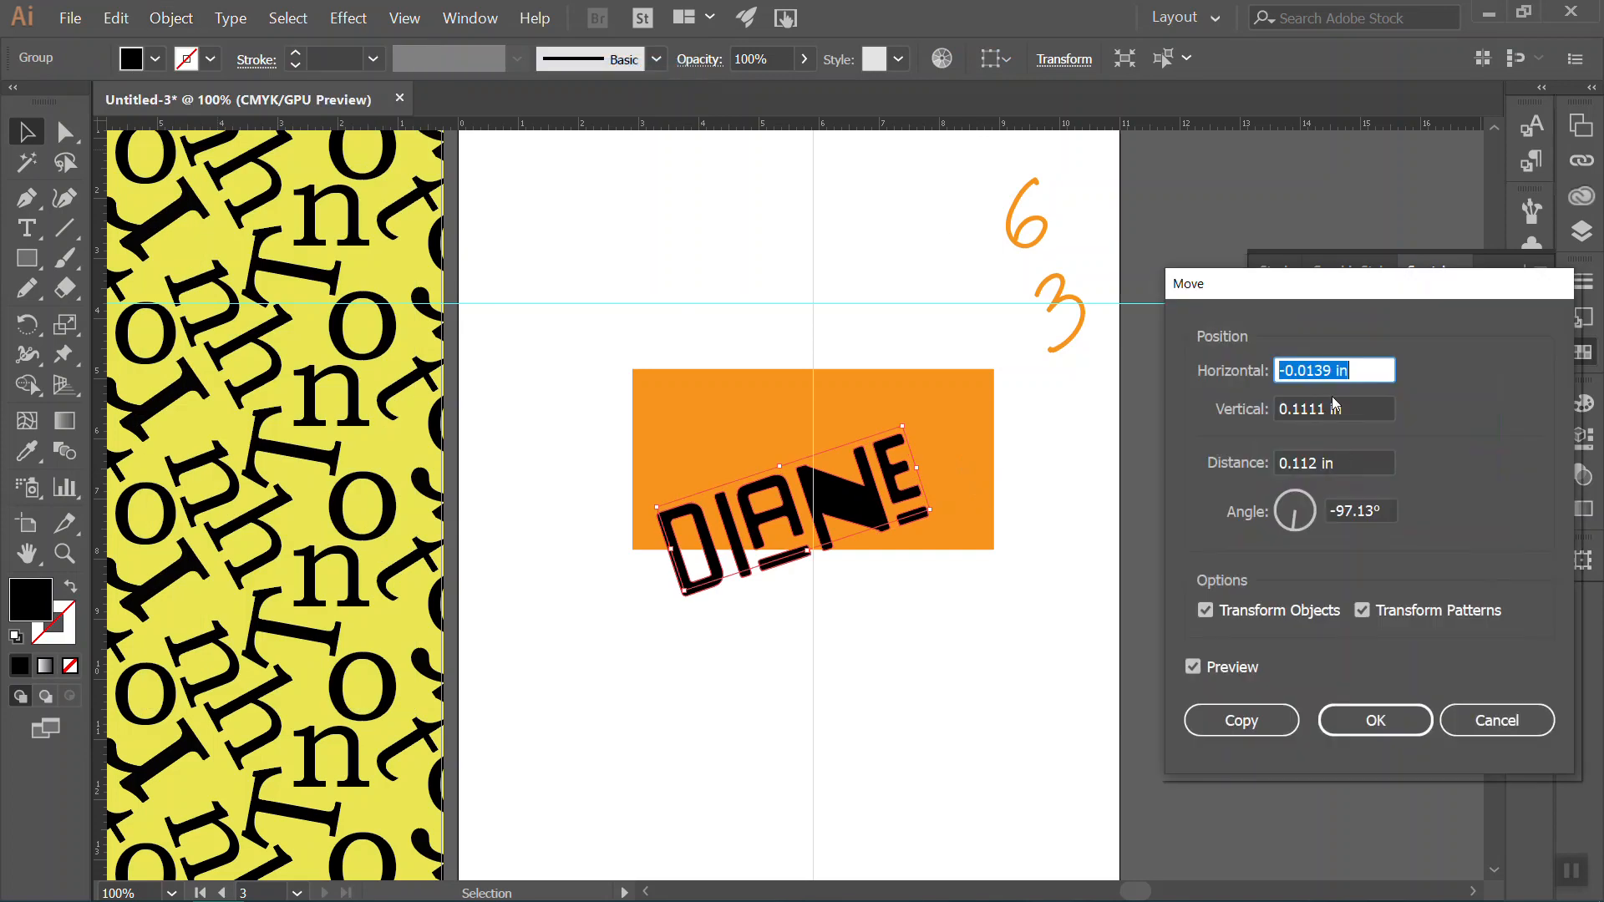
{"action": "type", "text": "0"}
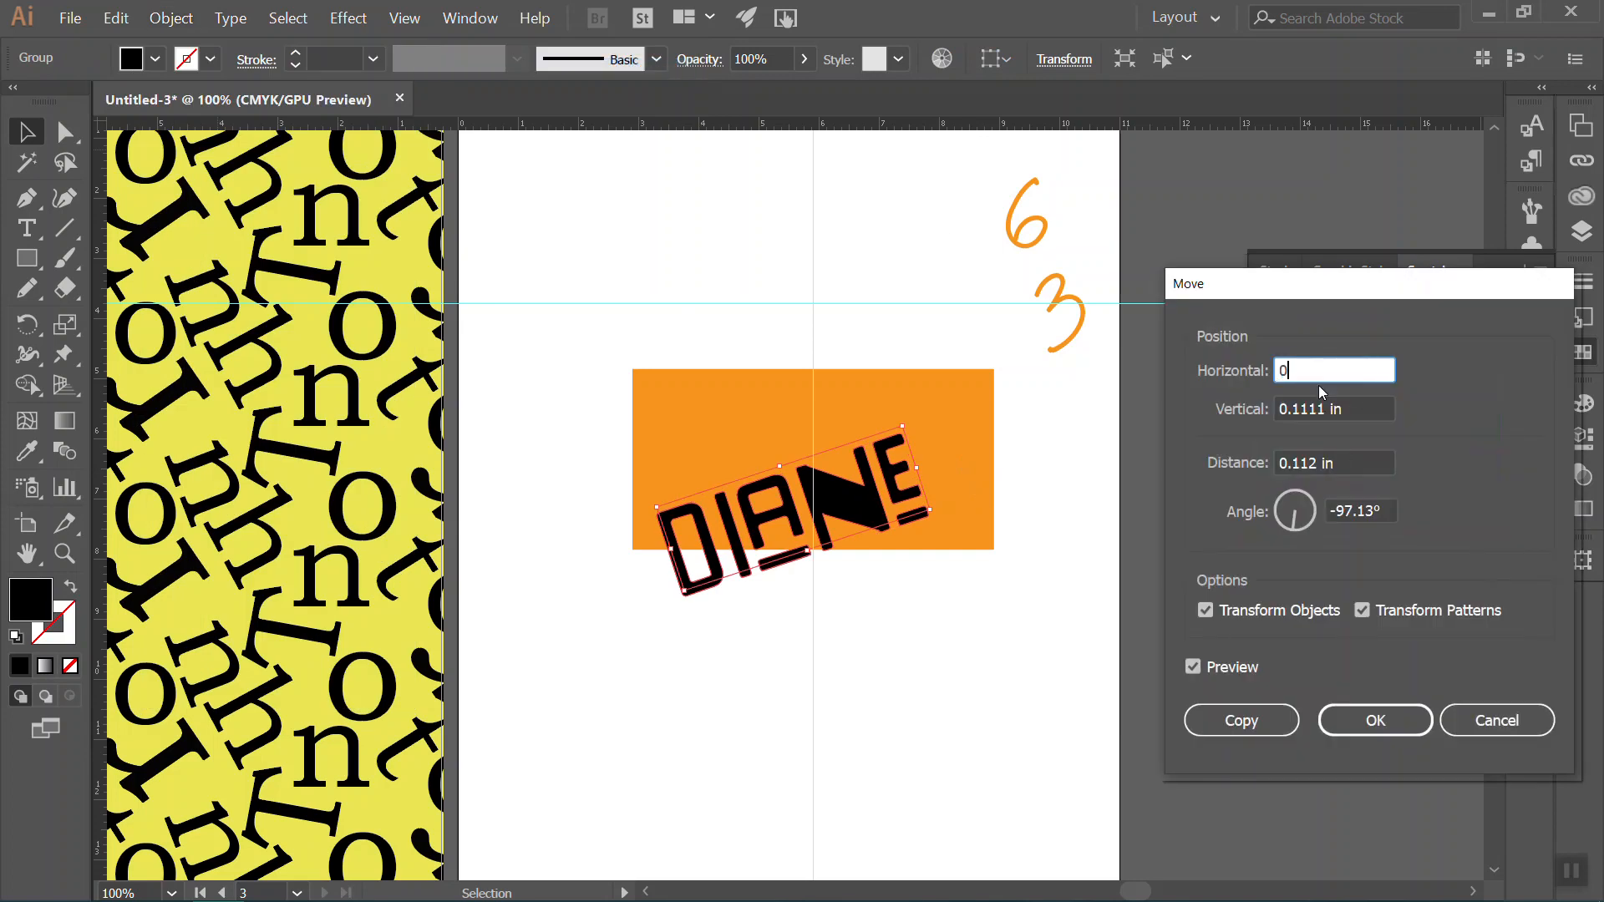
{"action": "key", "text": "Tab"}
{"action": "type", "text": "0"}
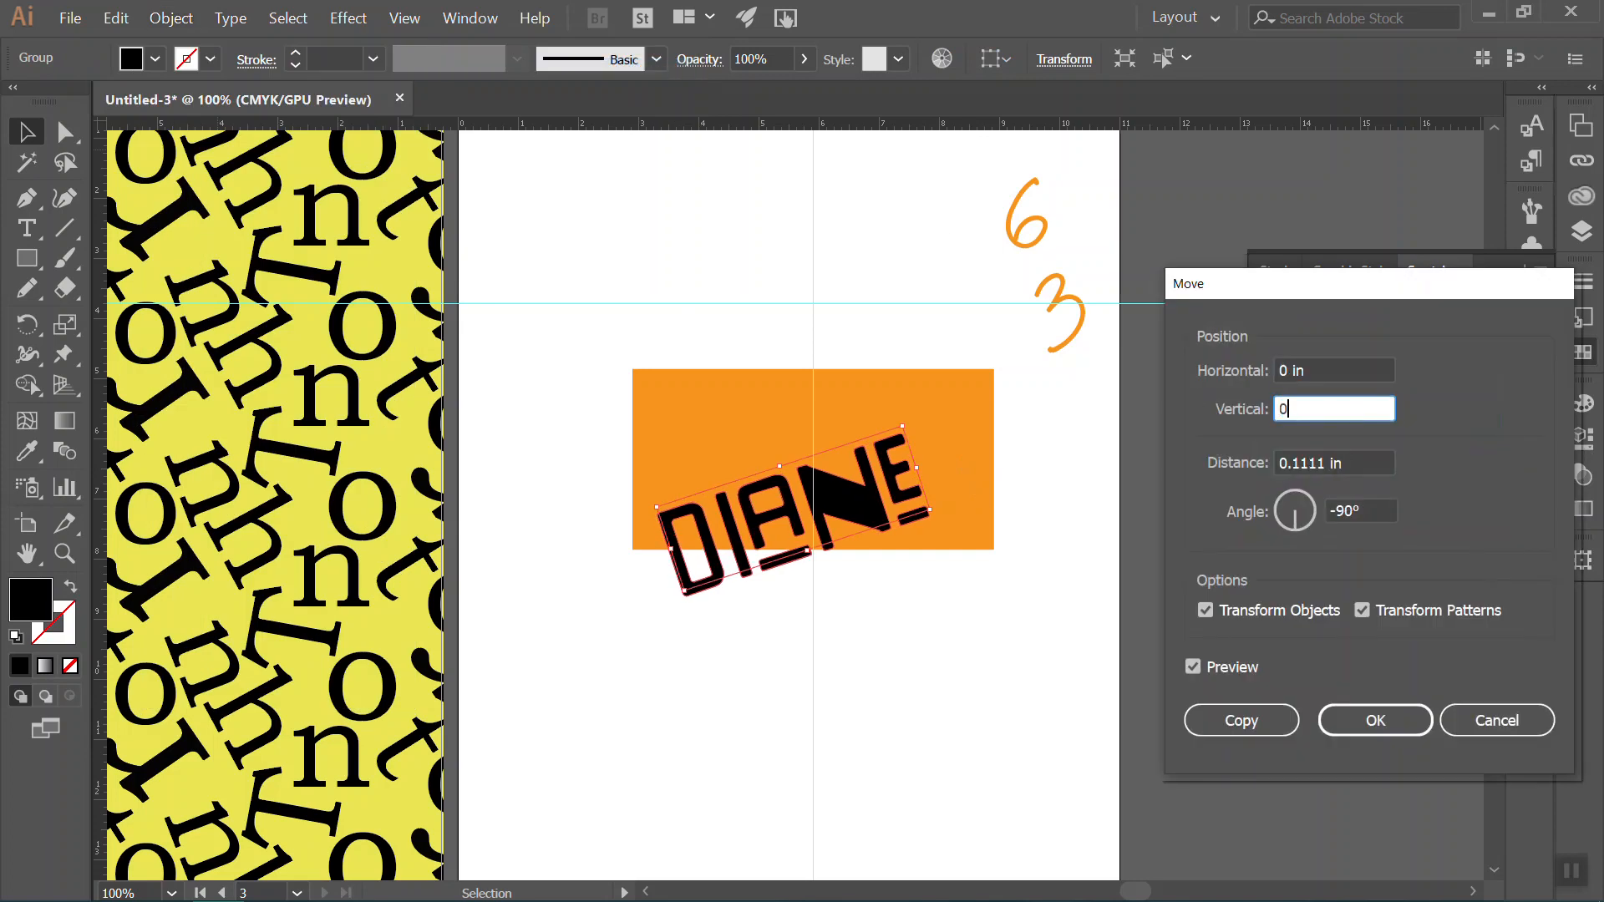
{"action": "left_click", "coordinate": [1355, 369]}
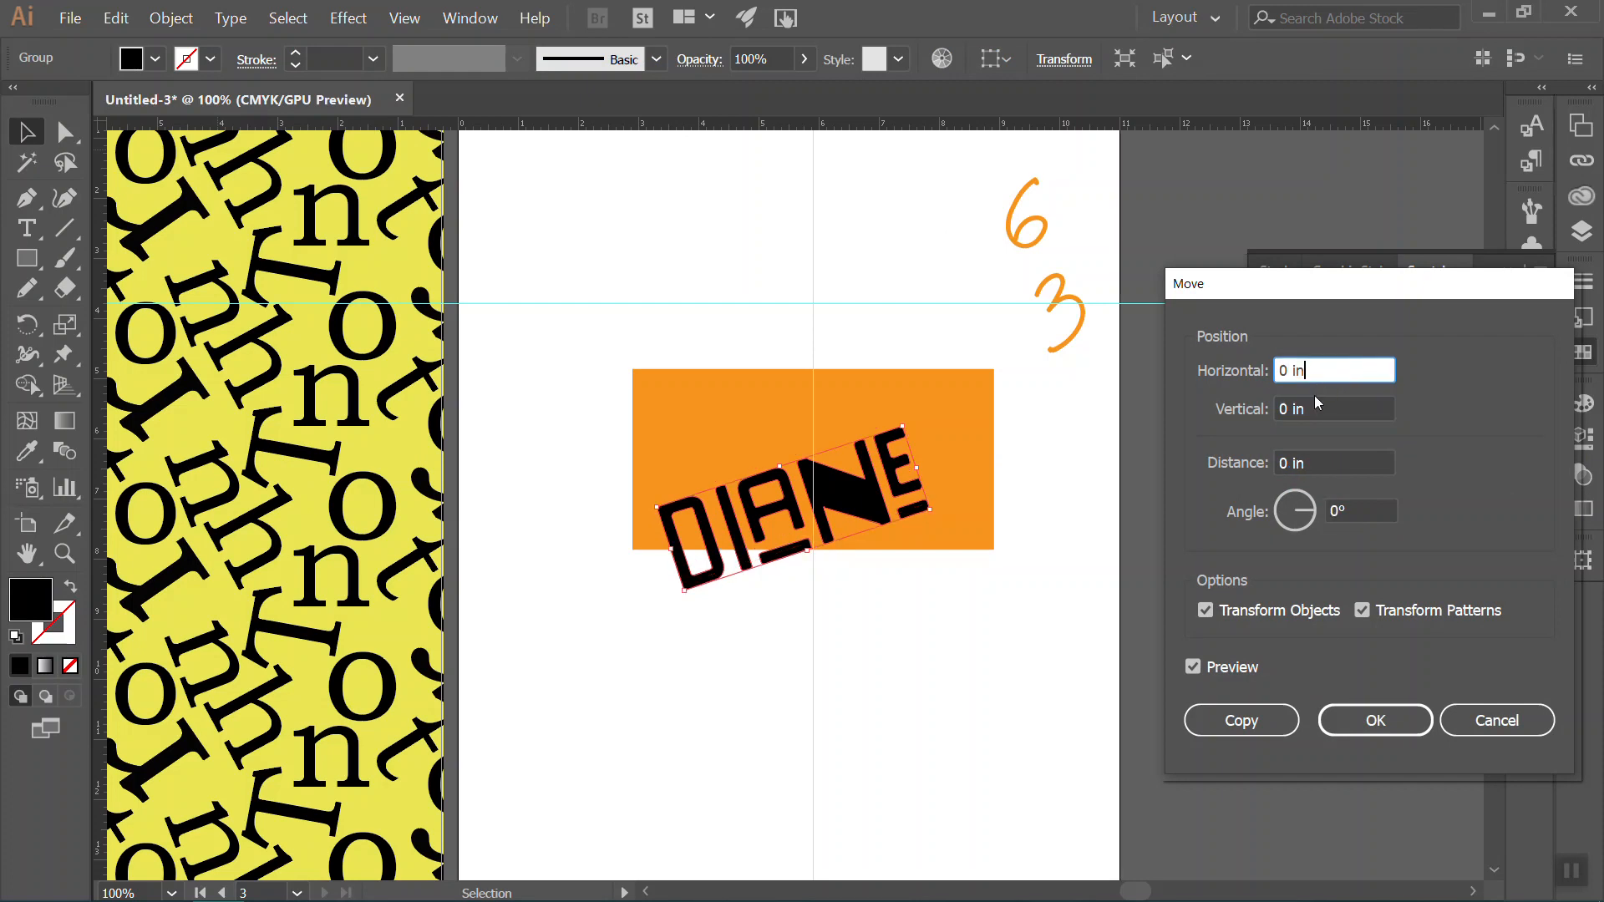
Place a DIANE copy offset 3 in horizontally and -3 in vertically, then select the rectangle.
{"action": "left_click_drag", "start_coordinate": [1288, 370], "coordinate": [1260, 370]}
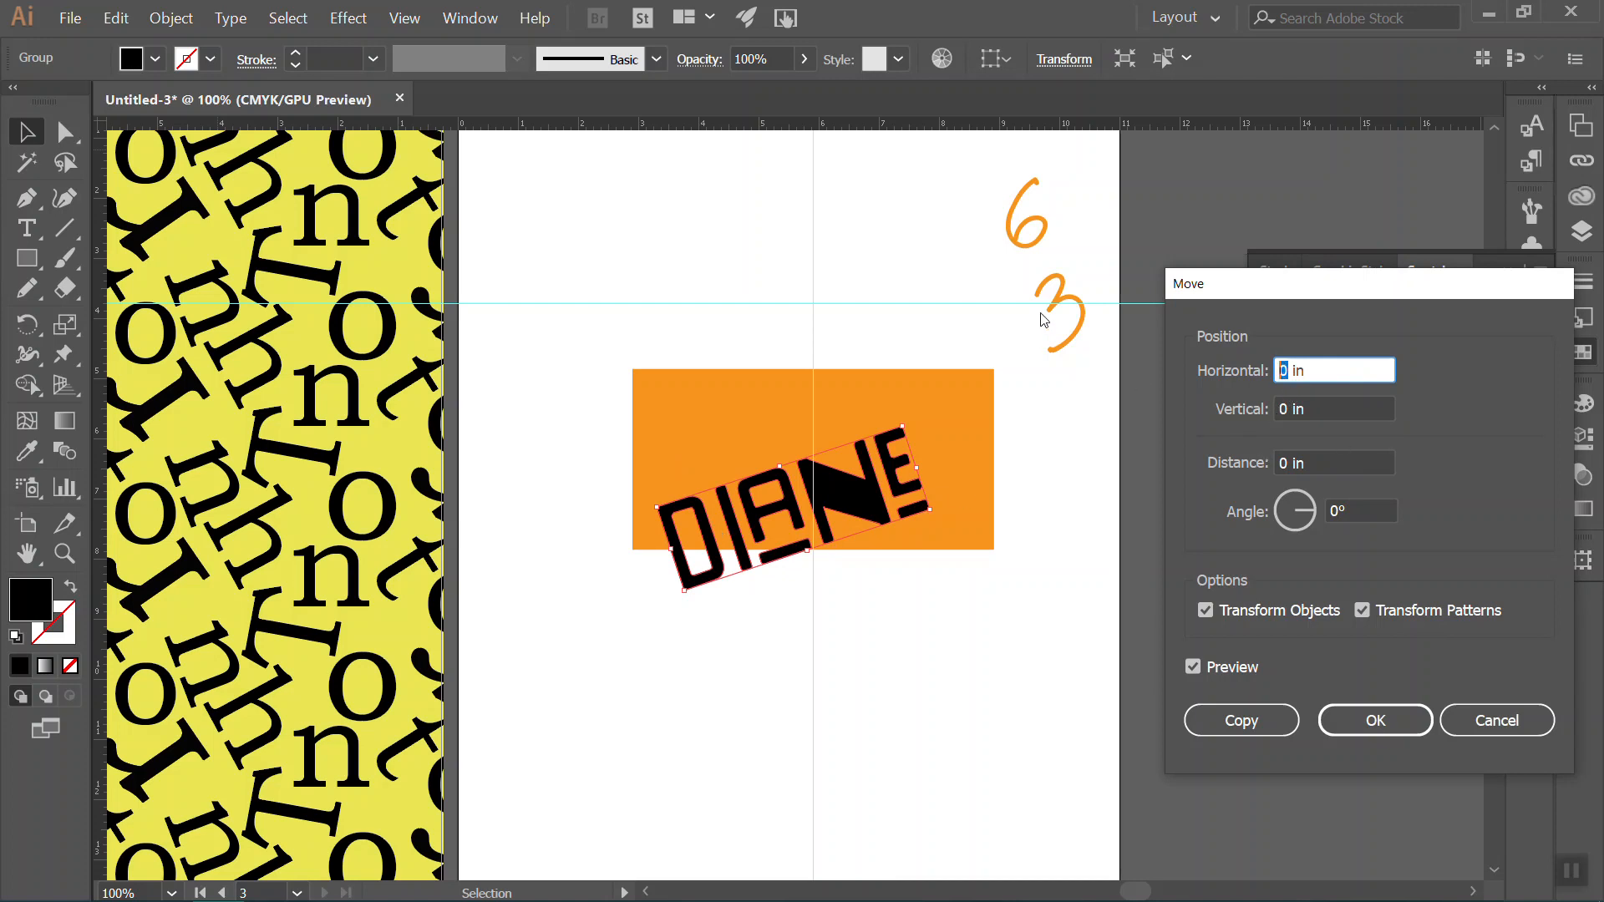
{"action": "left_click", "coordinate": [1282, 409]}
{"action": "type", "text": "3"}
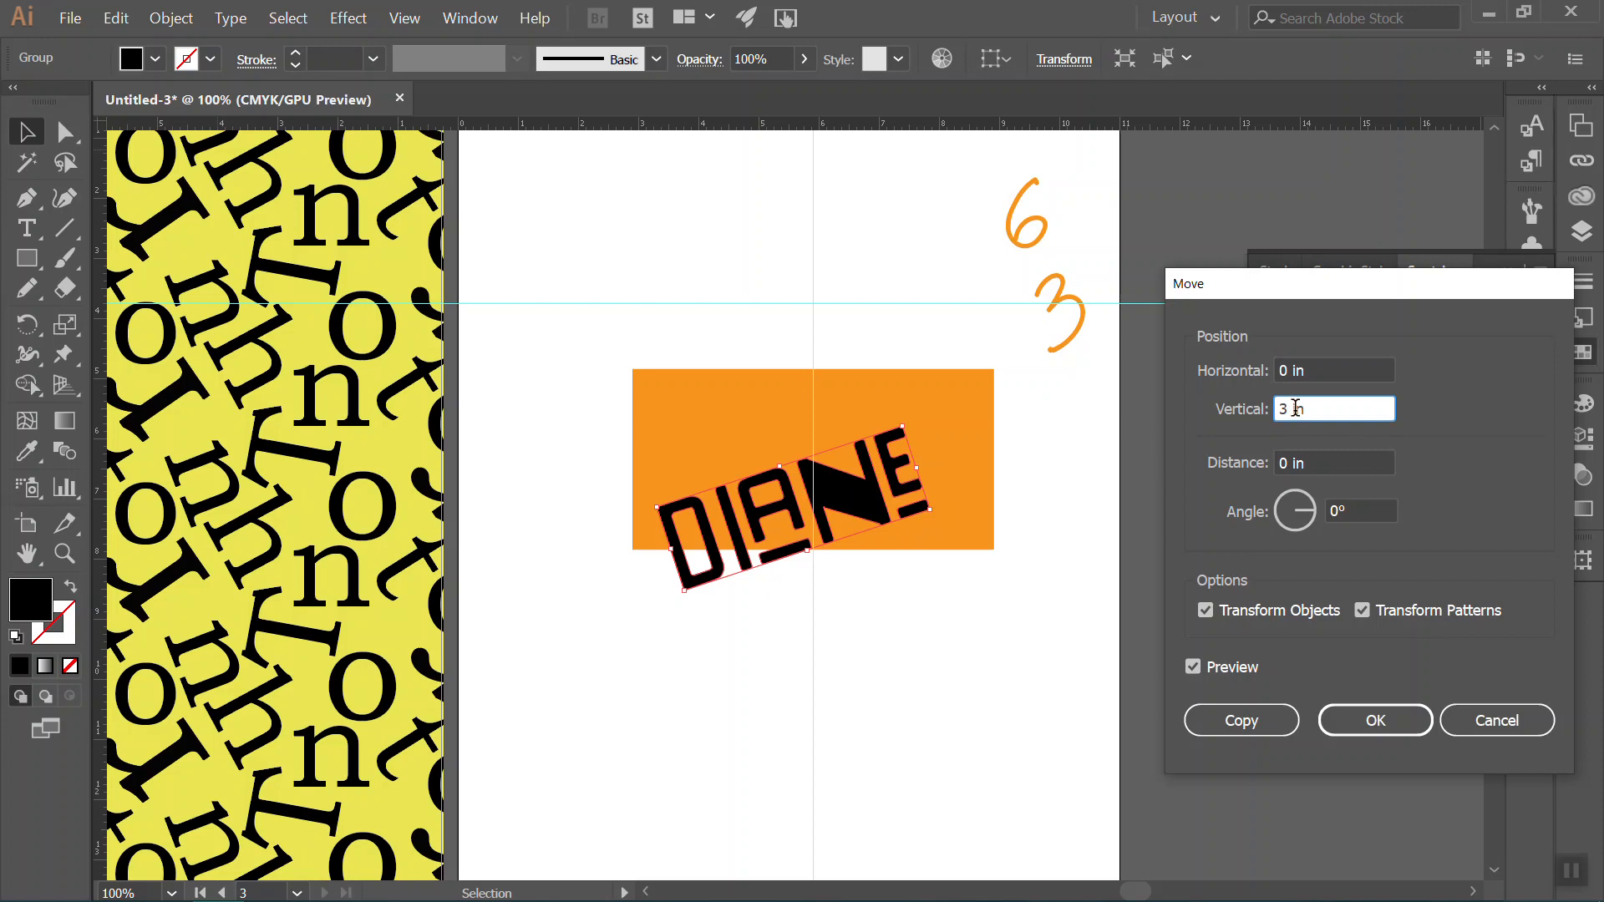
{"action": "left_click", "coordinate": [1315, 368]}
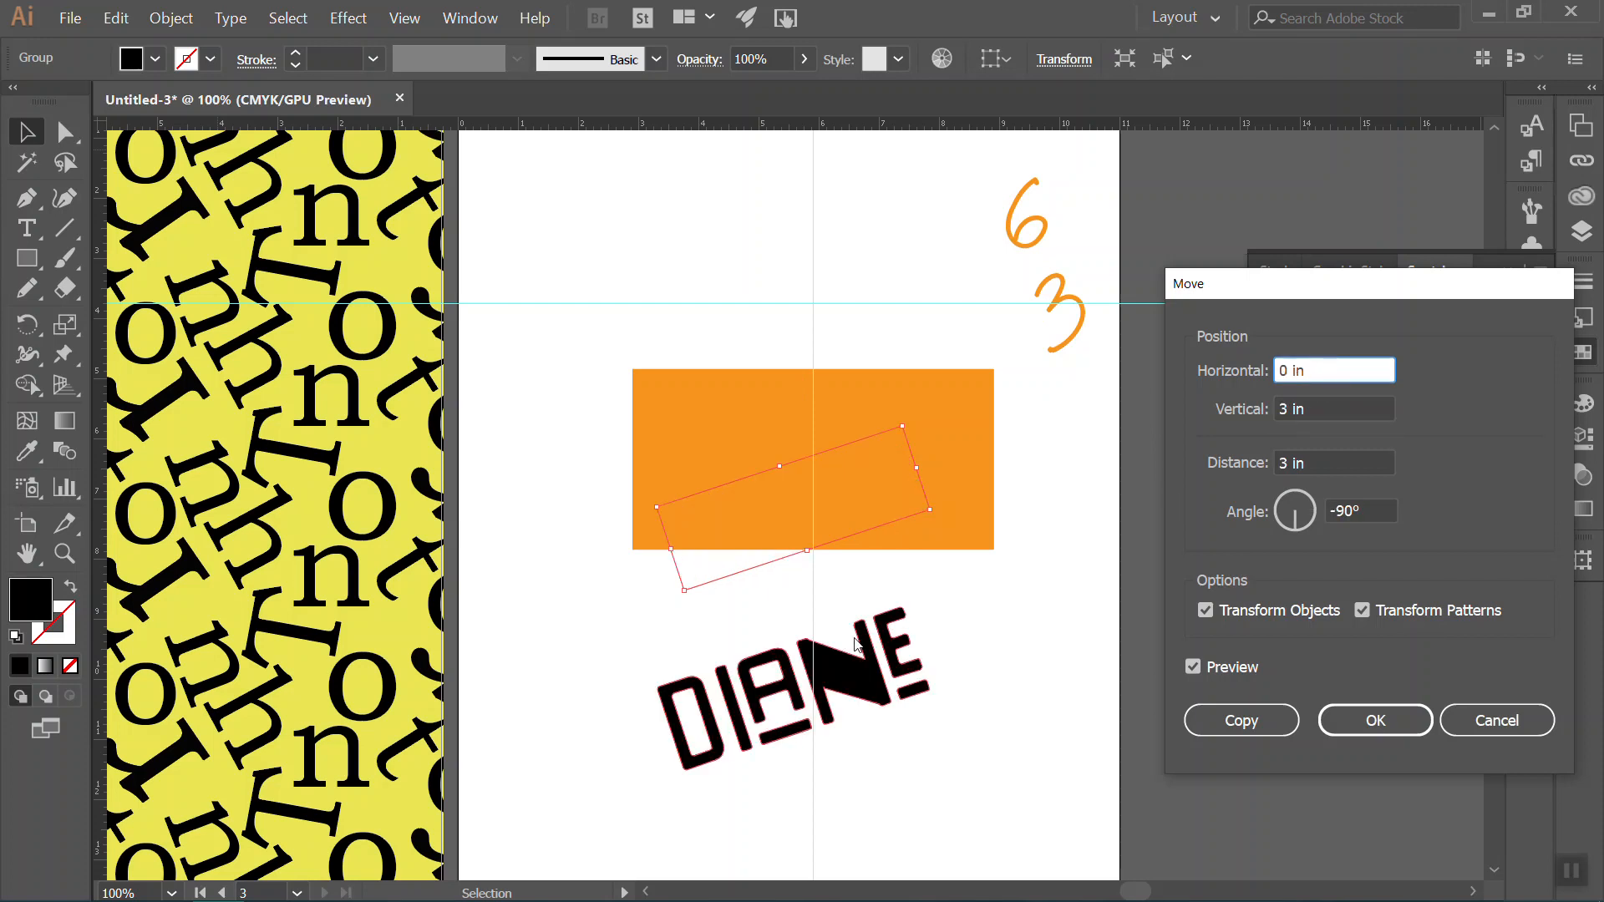
{"action": "left_click", "coordinate": [1283, 409]}
{"action": "type", "text": "-"}
{"action": "left_click", "coordinate": [1330, 370]}
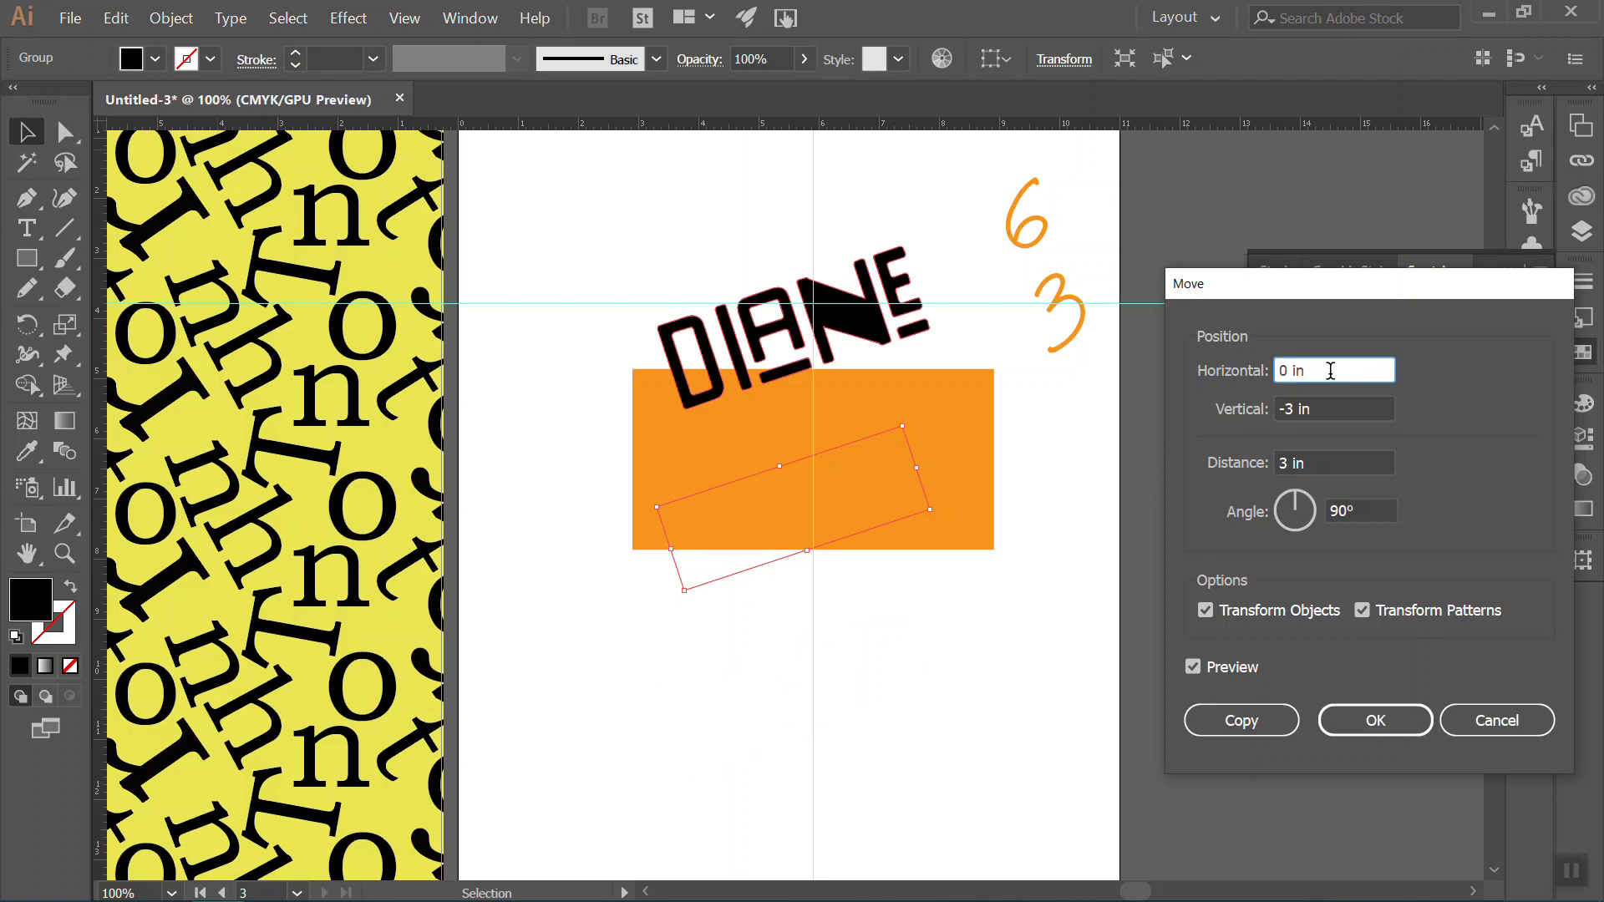
{"action": "left_click_drag", "start_coordinate": [1286, 369], "coordinate": [1257, 370]}
{"action": "type", "text": "3"}
{"action": "left_click", "coordinate": [1330, 408]}
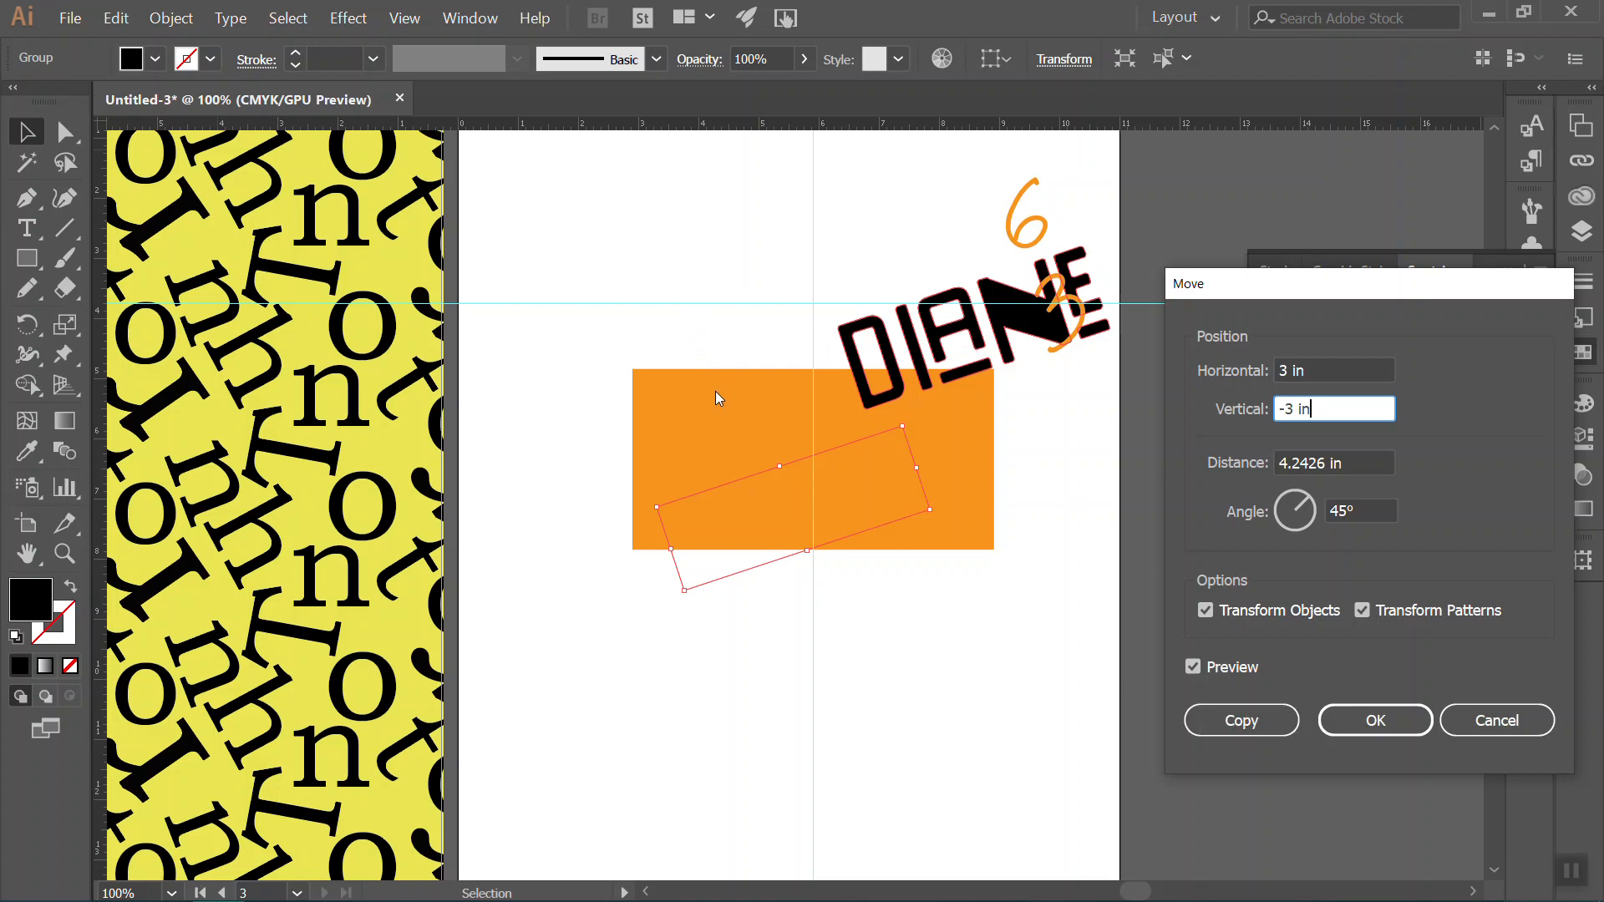
{"action": "left_click", "coordinate": [1286, 730]}
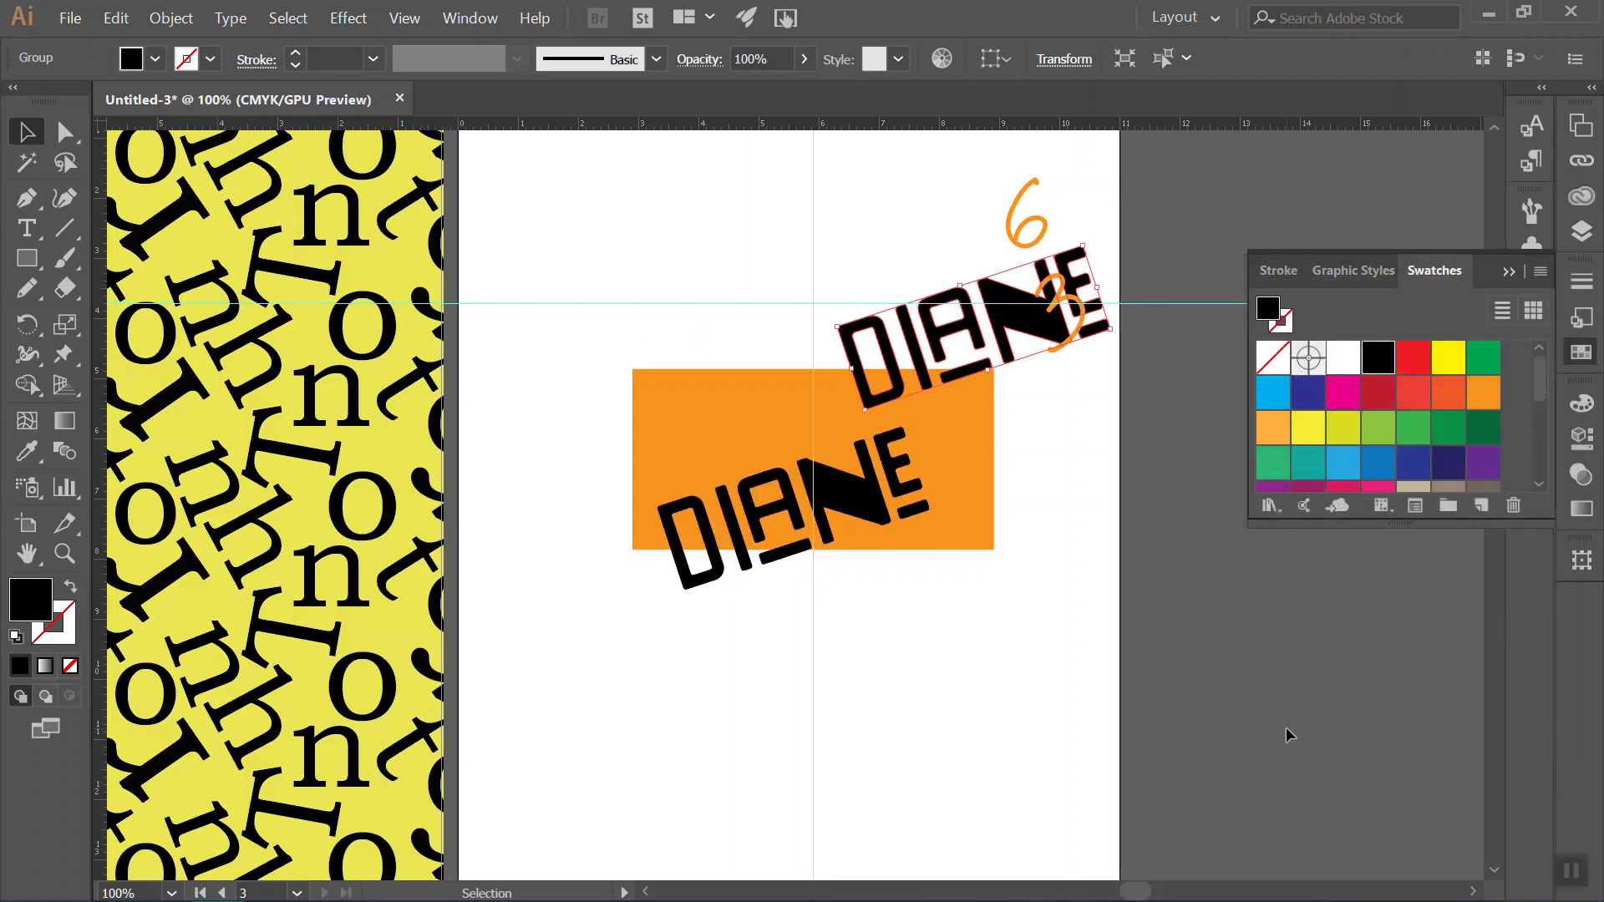
{"action": "left_click", "coordinate": [953, 492]}
{"action": "left_click", "coordinate": [185, 20]}
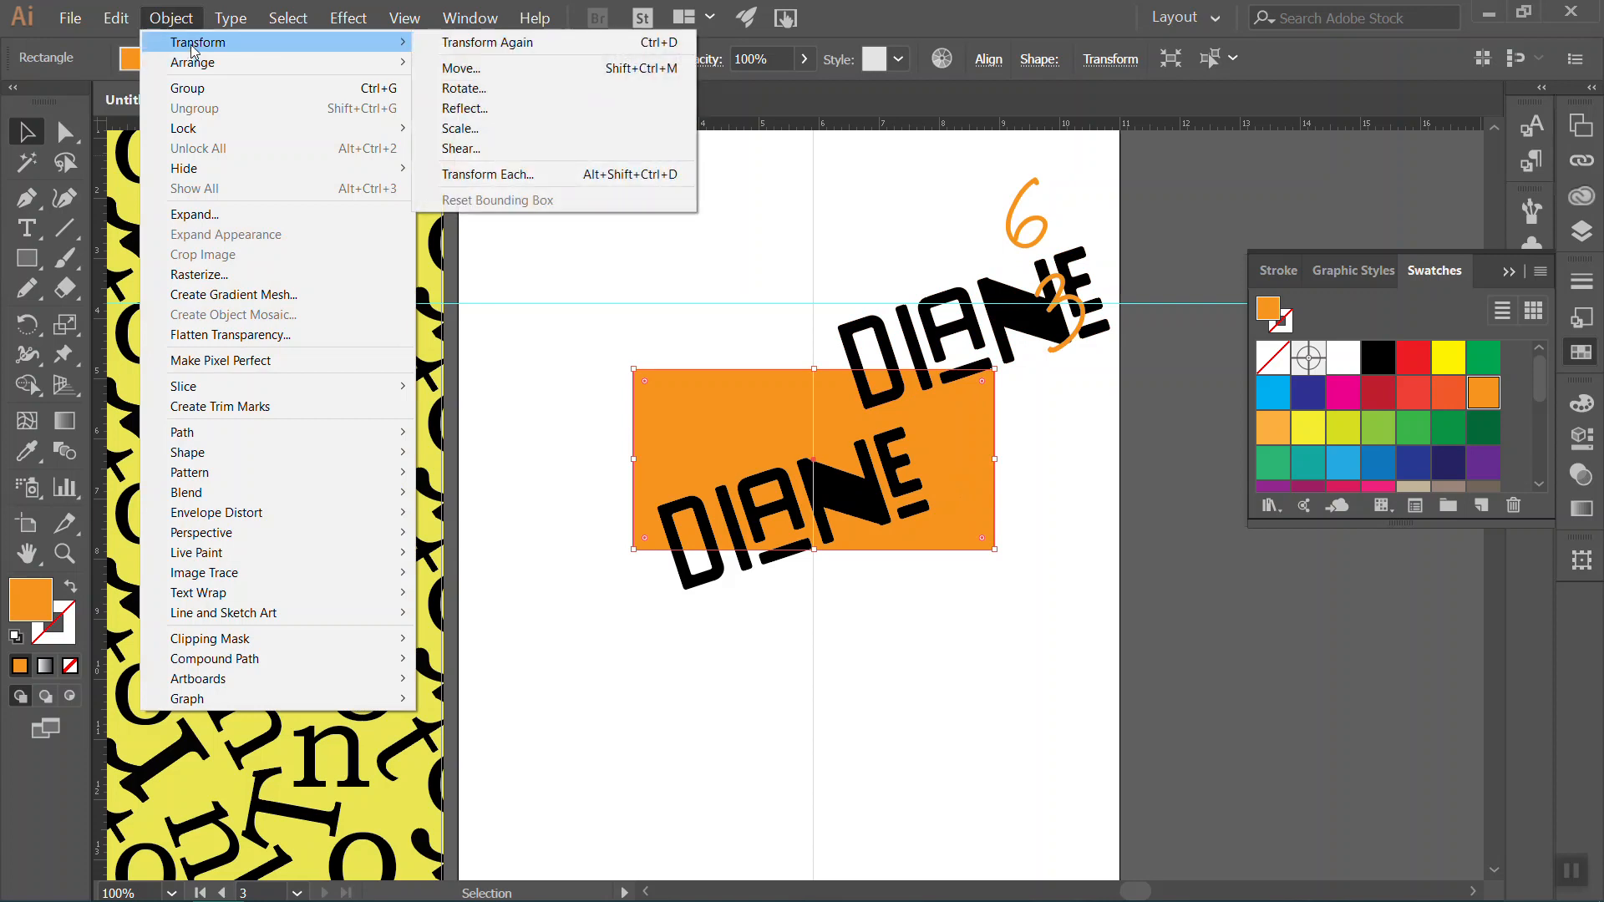
Paste a copy of the orange rectangle in place and send it to the back.
{"action": "mouse_move", "coordinate": [116, 17]}
{"action": "left_click", "coordinate": [141, 108]}
{"action": "left_click", "coordinate": [116, 18]}
{"action": "left_click", "coordinate": [167, 189]}
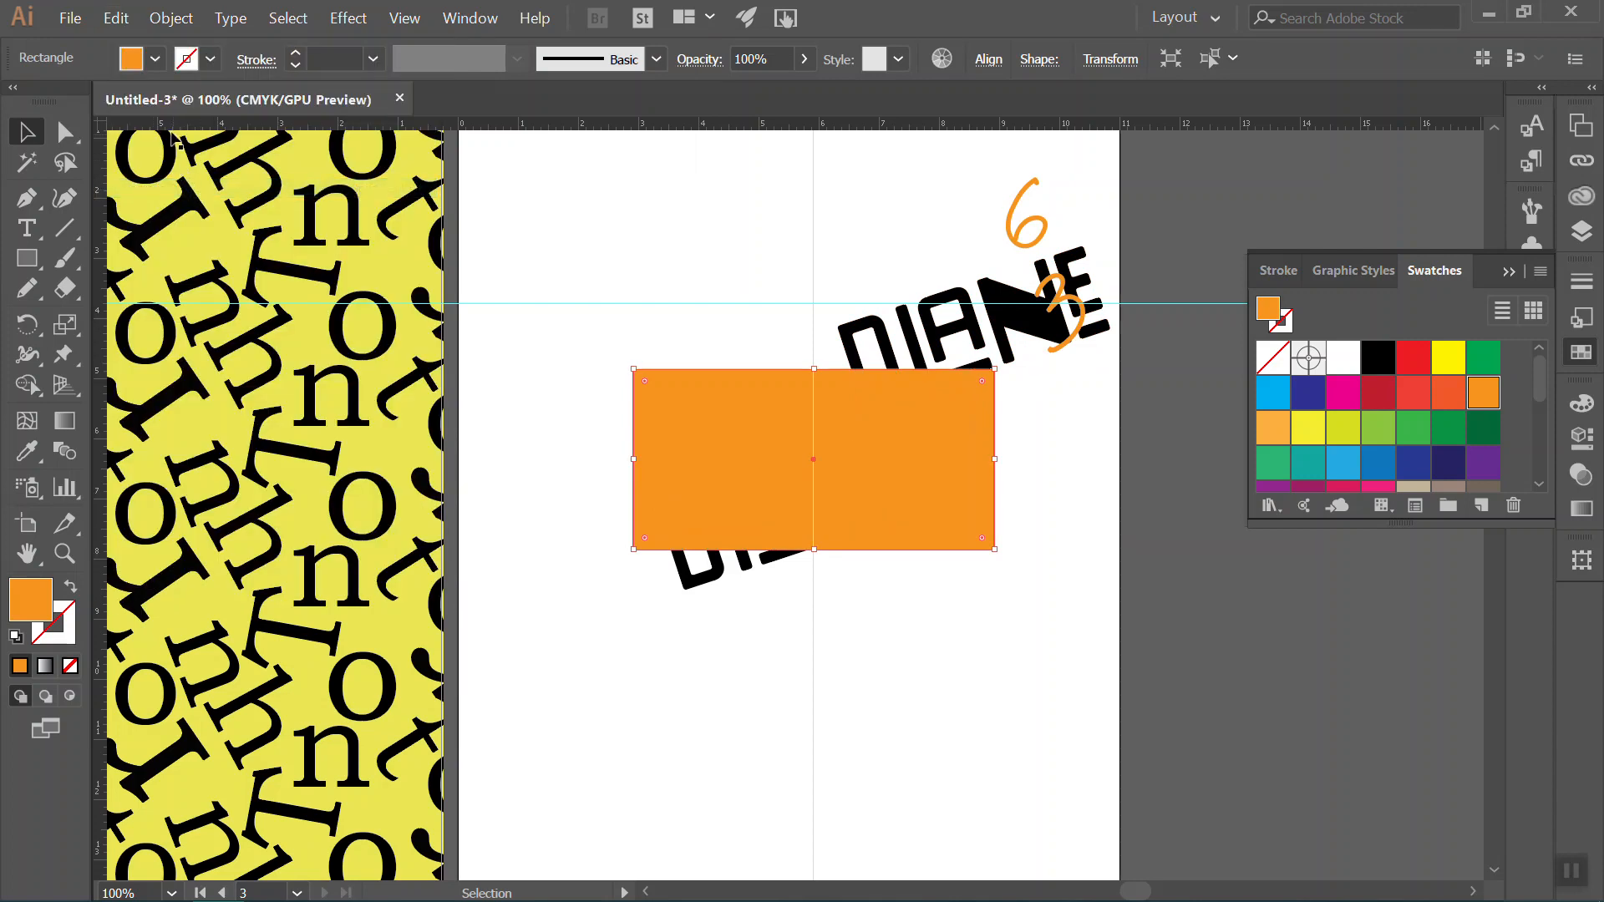
{"action": "left_click", "coordinate": [116, 17]}
{"action": "mouse_move", "coordinate": [206, 25]}
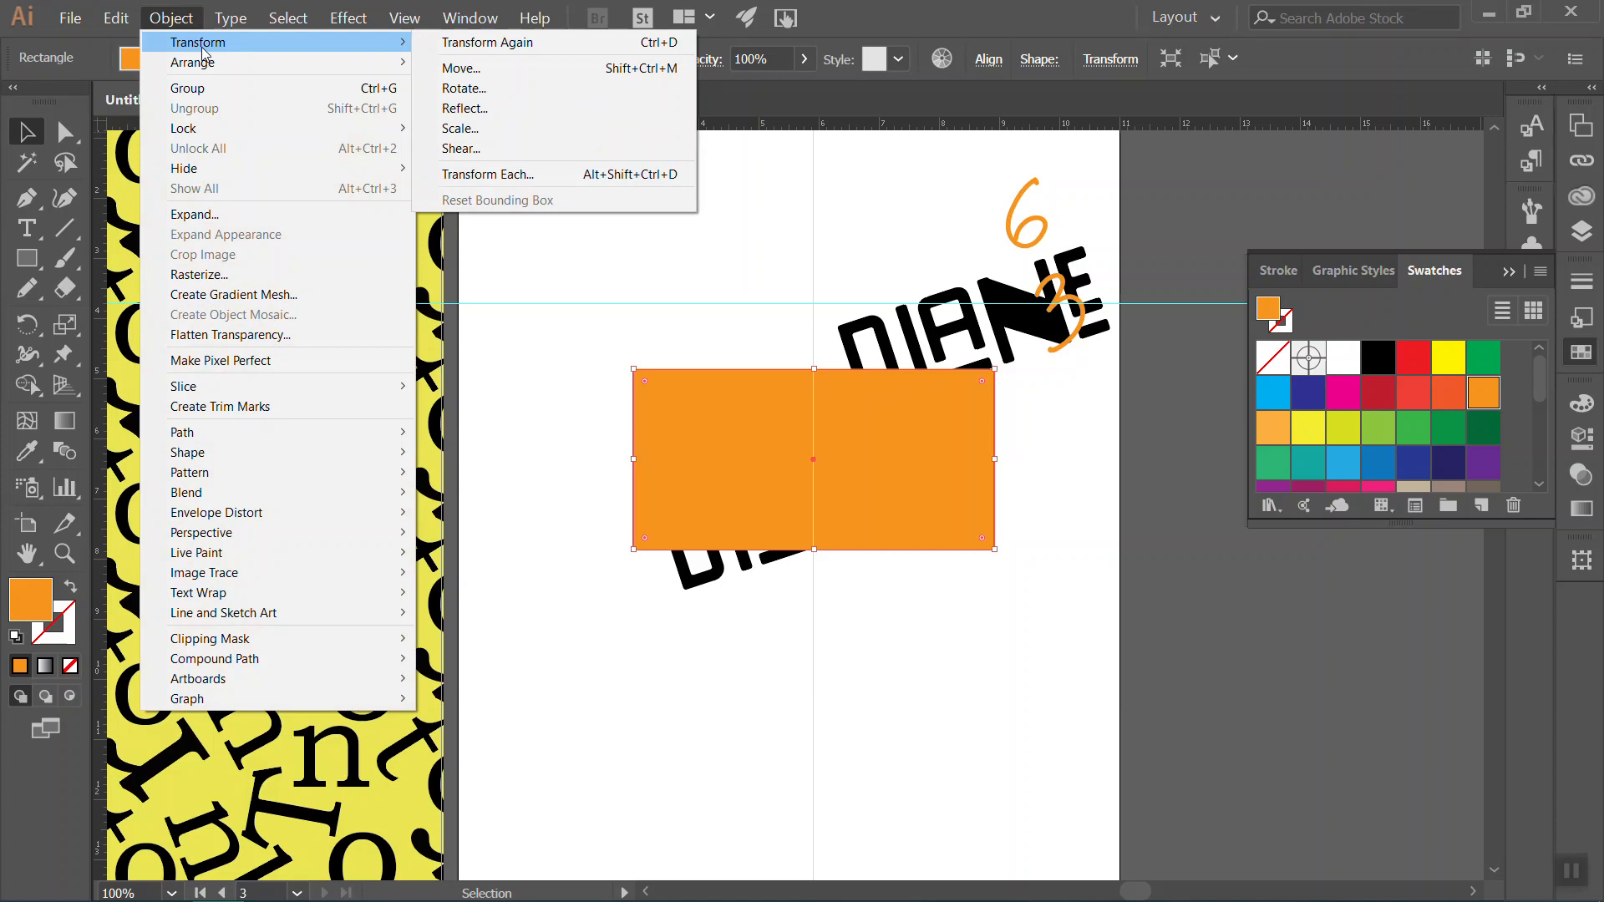
{"action": "mouse_move", "coordinate": [284, 71]}
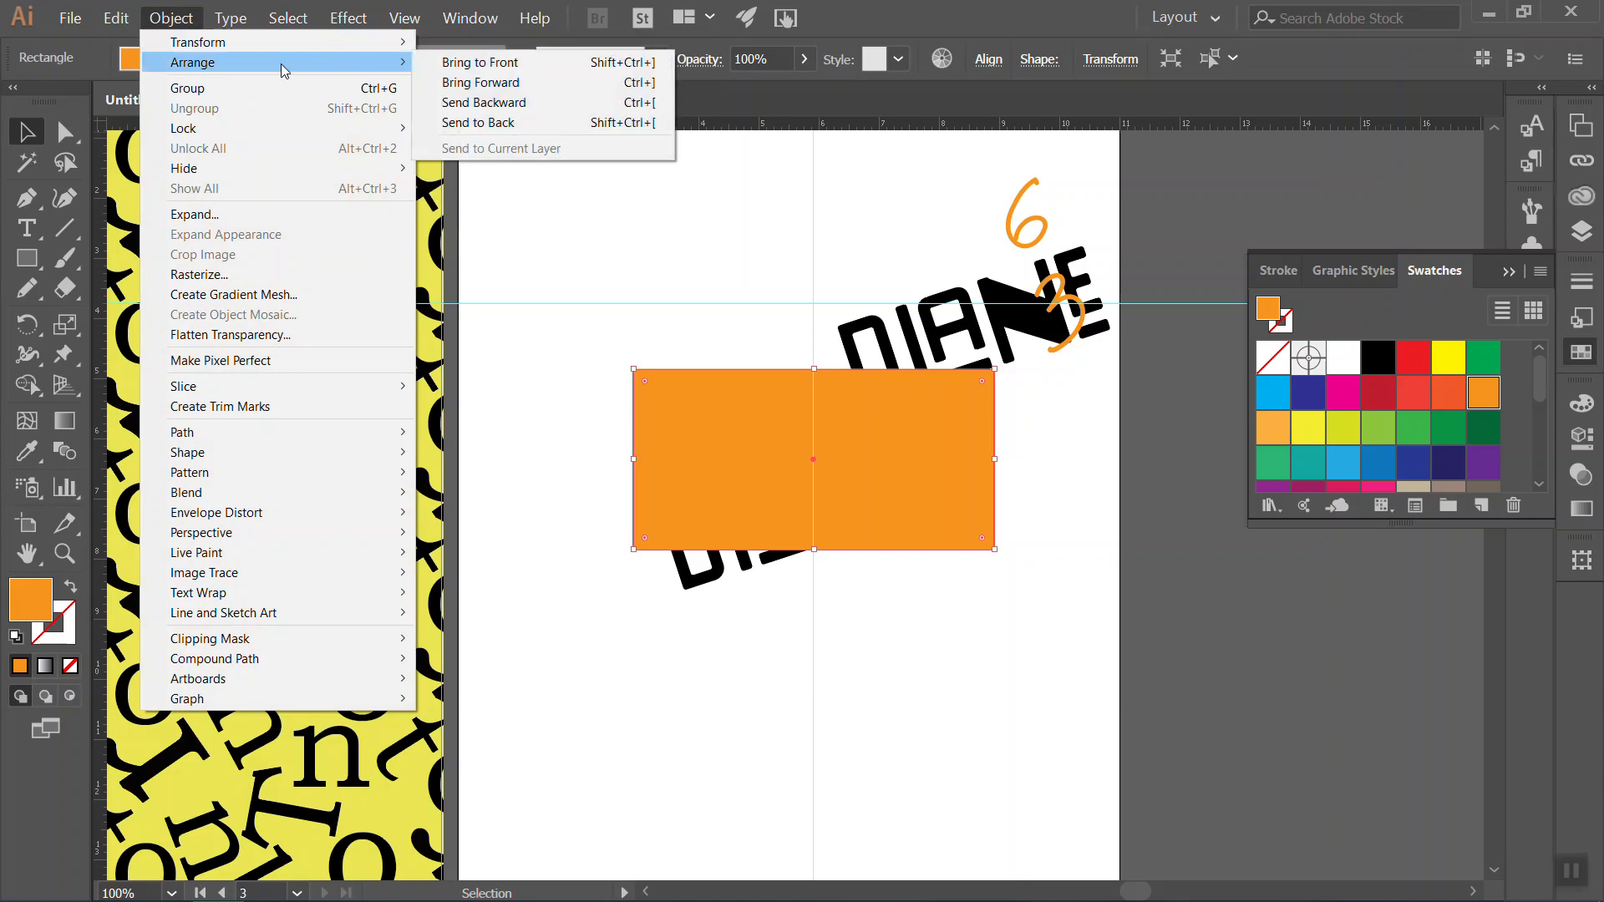
{"action": "left_click", "coordinate": [480, 122]}
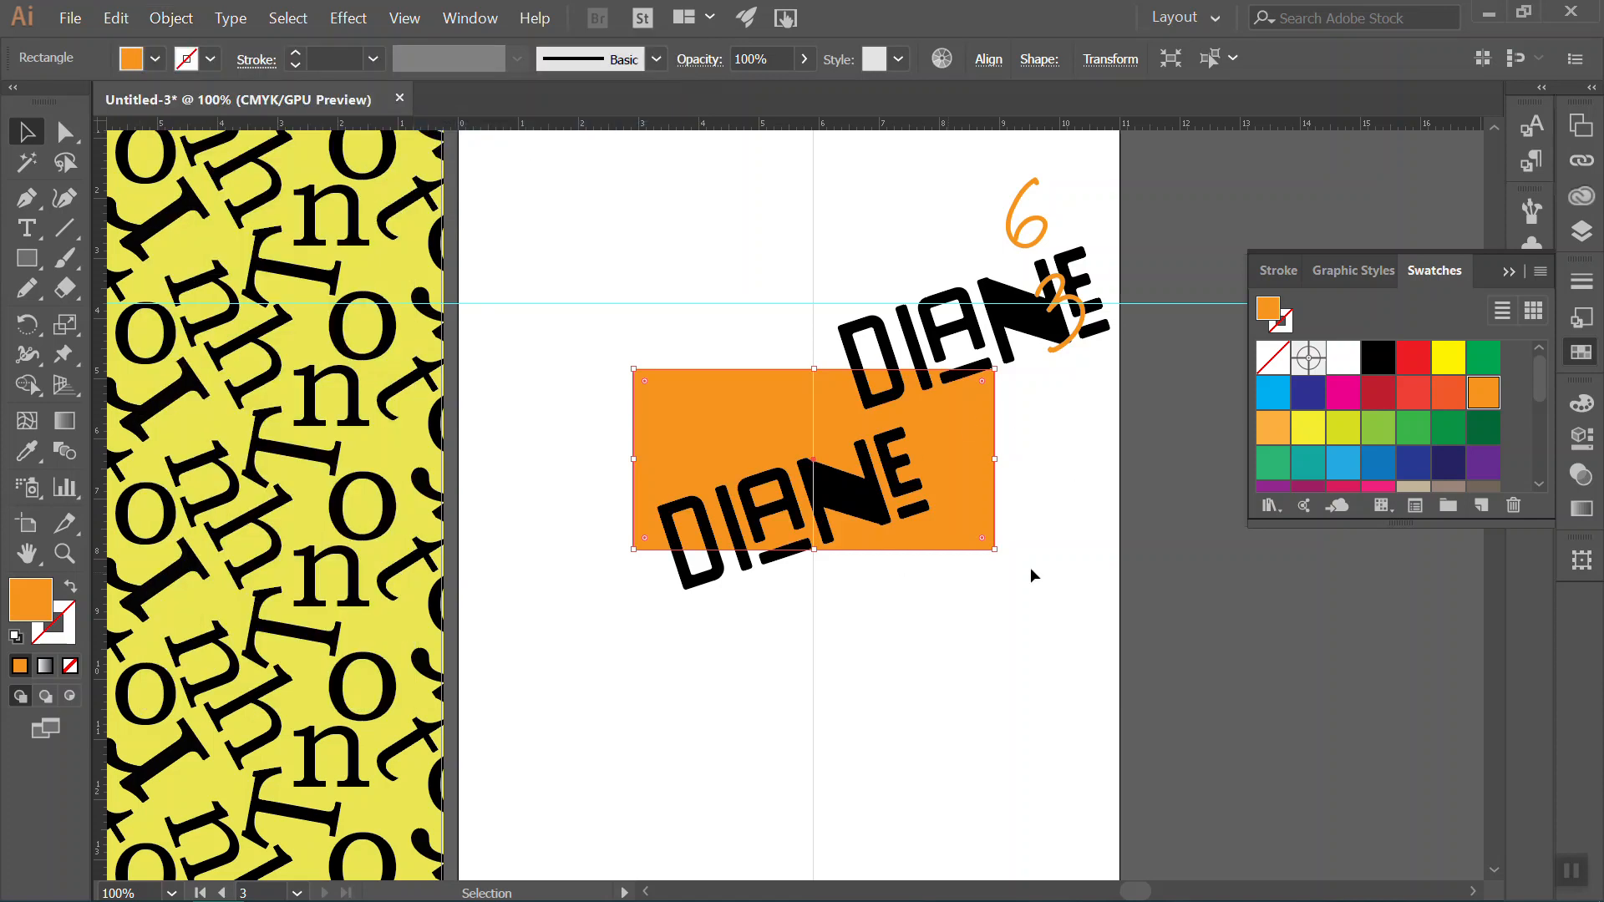
Marquee-select the artwork, then delete an accidental duplicate of the orange rectangle.
{"action": "left_click_drag", "start_coordinate": [946, 675], "coordinate": [889, 625]}
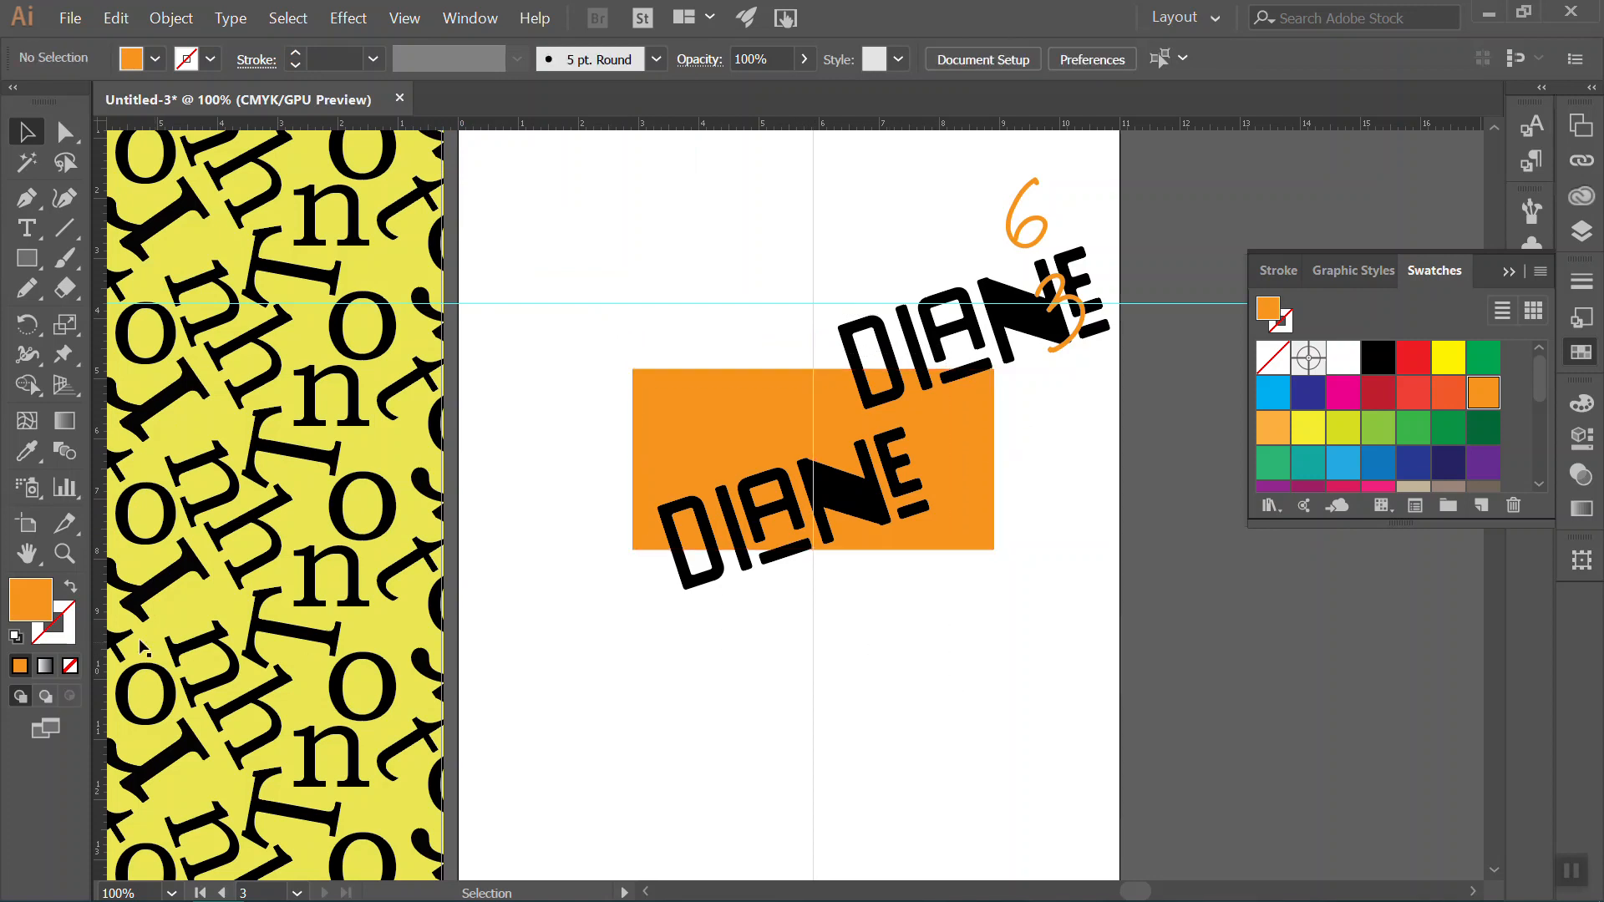
{"action": "left_click_drag", "start_coordinate": [961, 495], "coordinate": [1085, 551]}
{"action": "key", "text": "Delete"}
Paste a fresh in-place copy of the orange rectangle, send it to the back, and set its fill to None.
{"action": "left_click", "coordinate": [967, 490]}
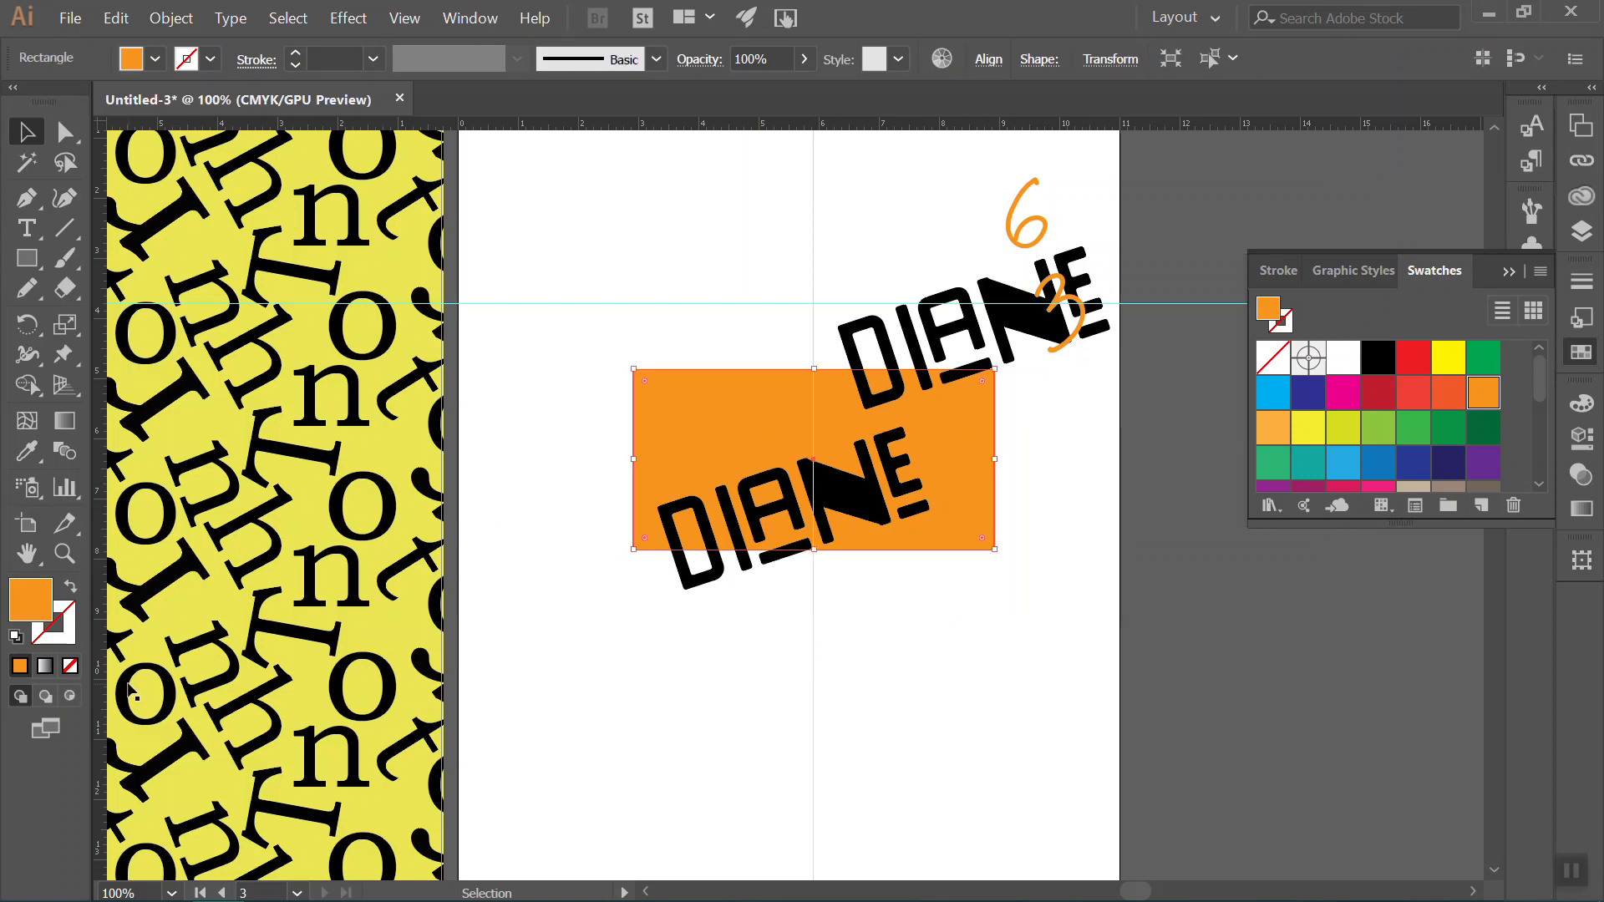
{"action": "left_click", "coordinate": [171, 18]}
{"action": "mouse_move", "coordinate": [116, 18]}
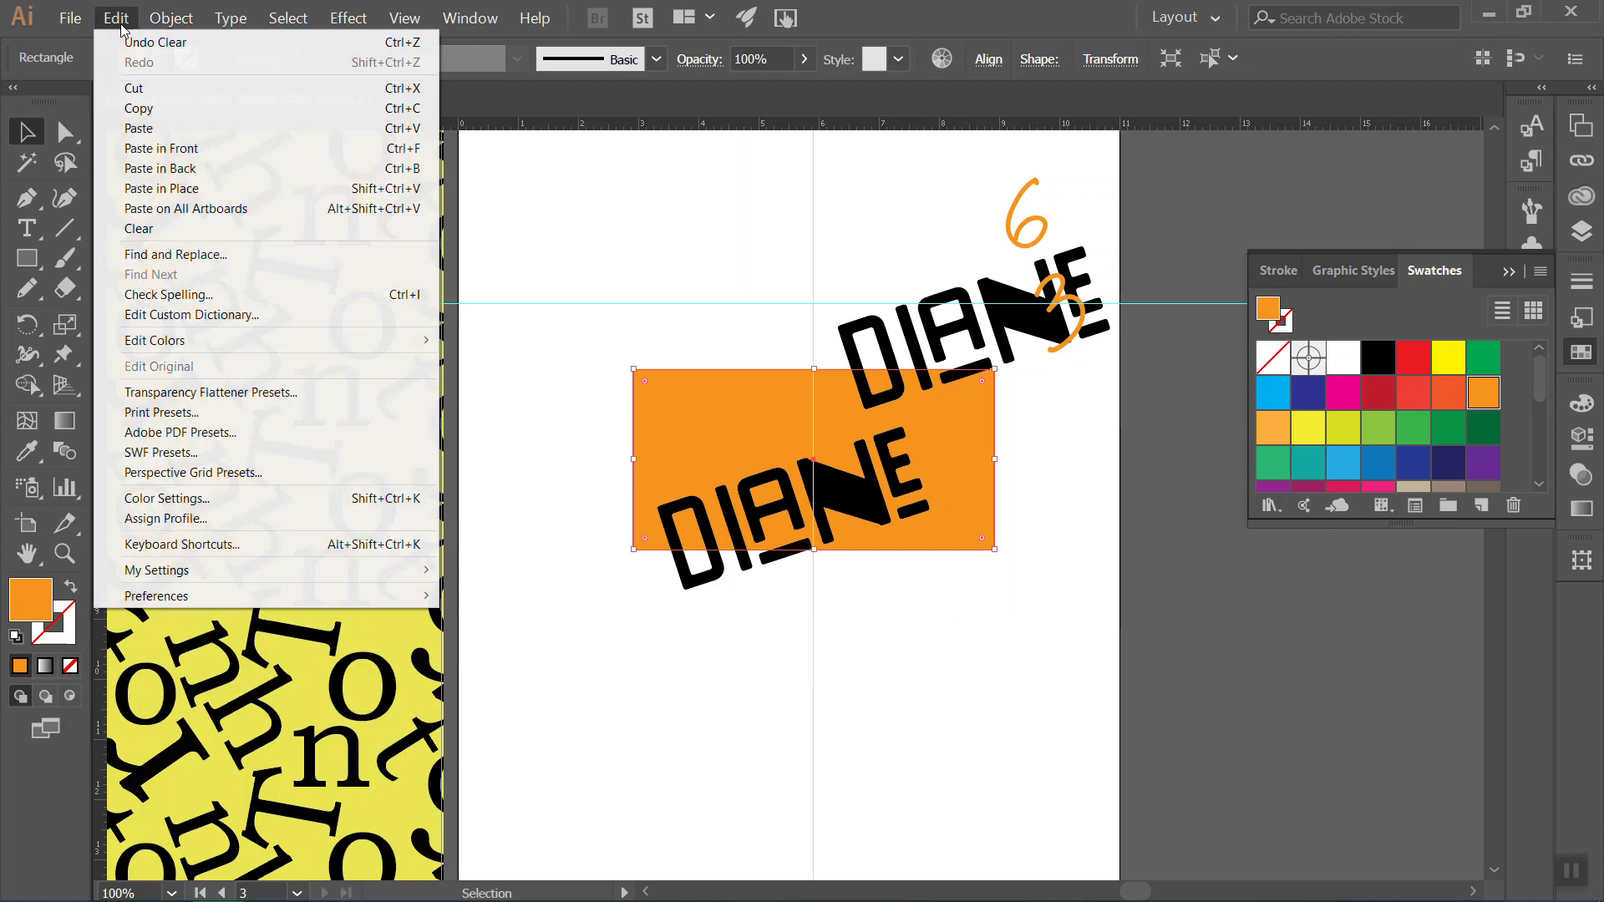
{"action": "left_click", "coordinate": [135, 108]}
{"action": "left_click", "coordinate": [116, 17]}
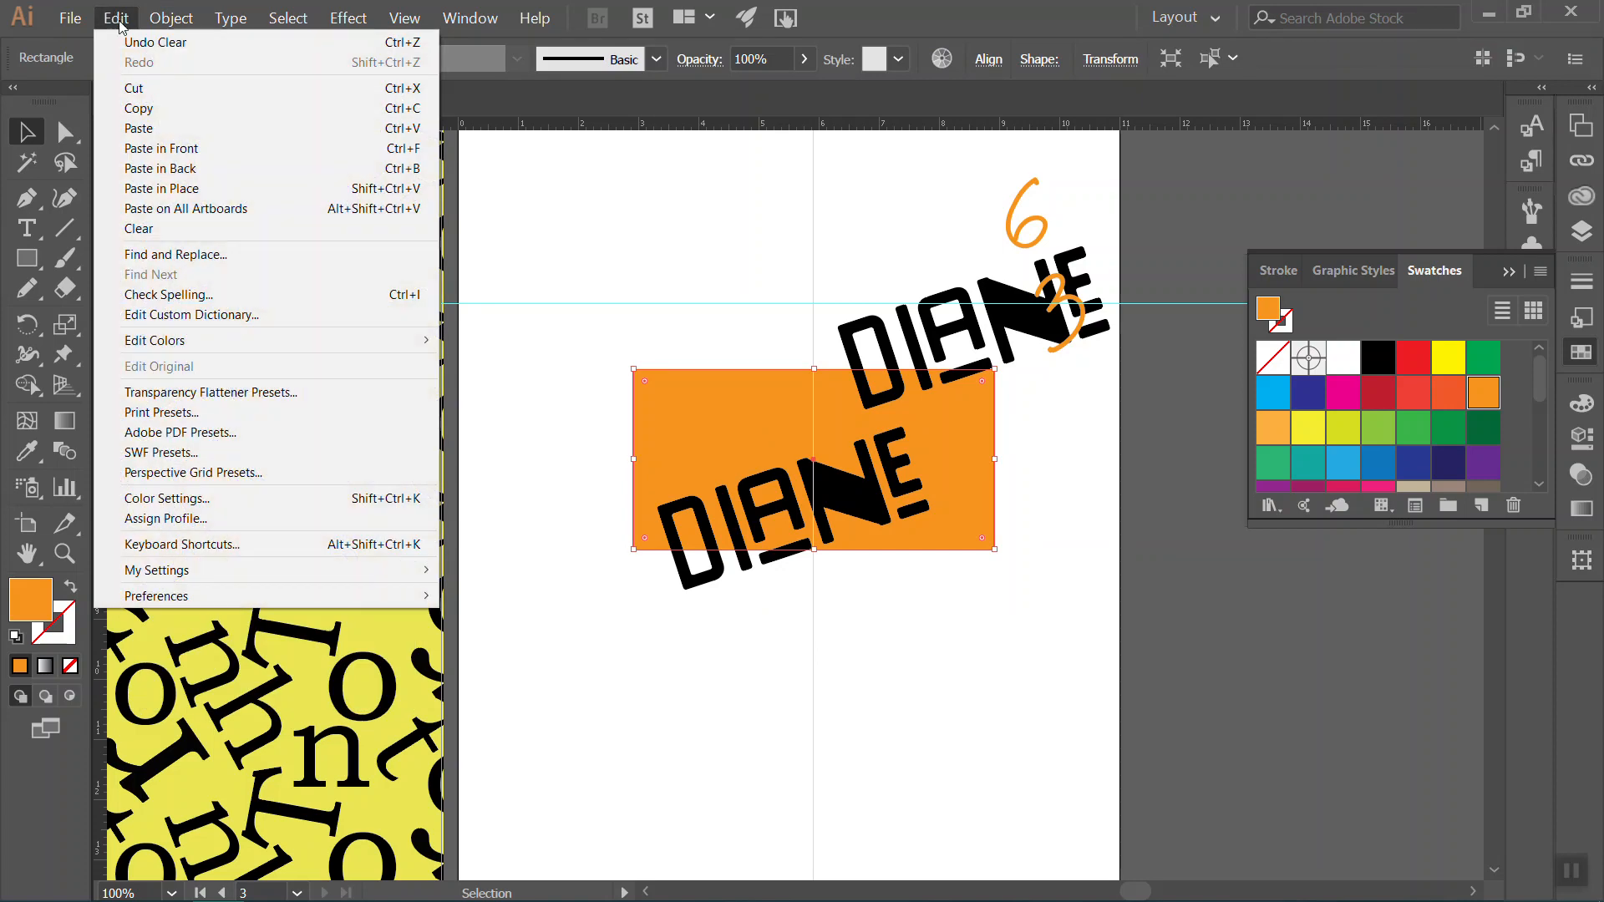
{"action": "left_click", "coordinate": [173, 188]}
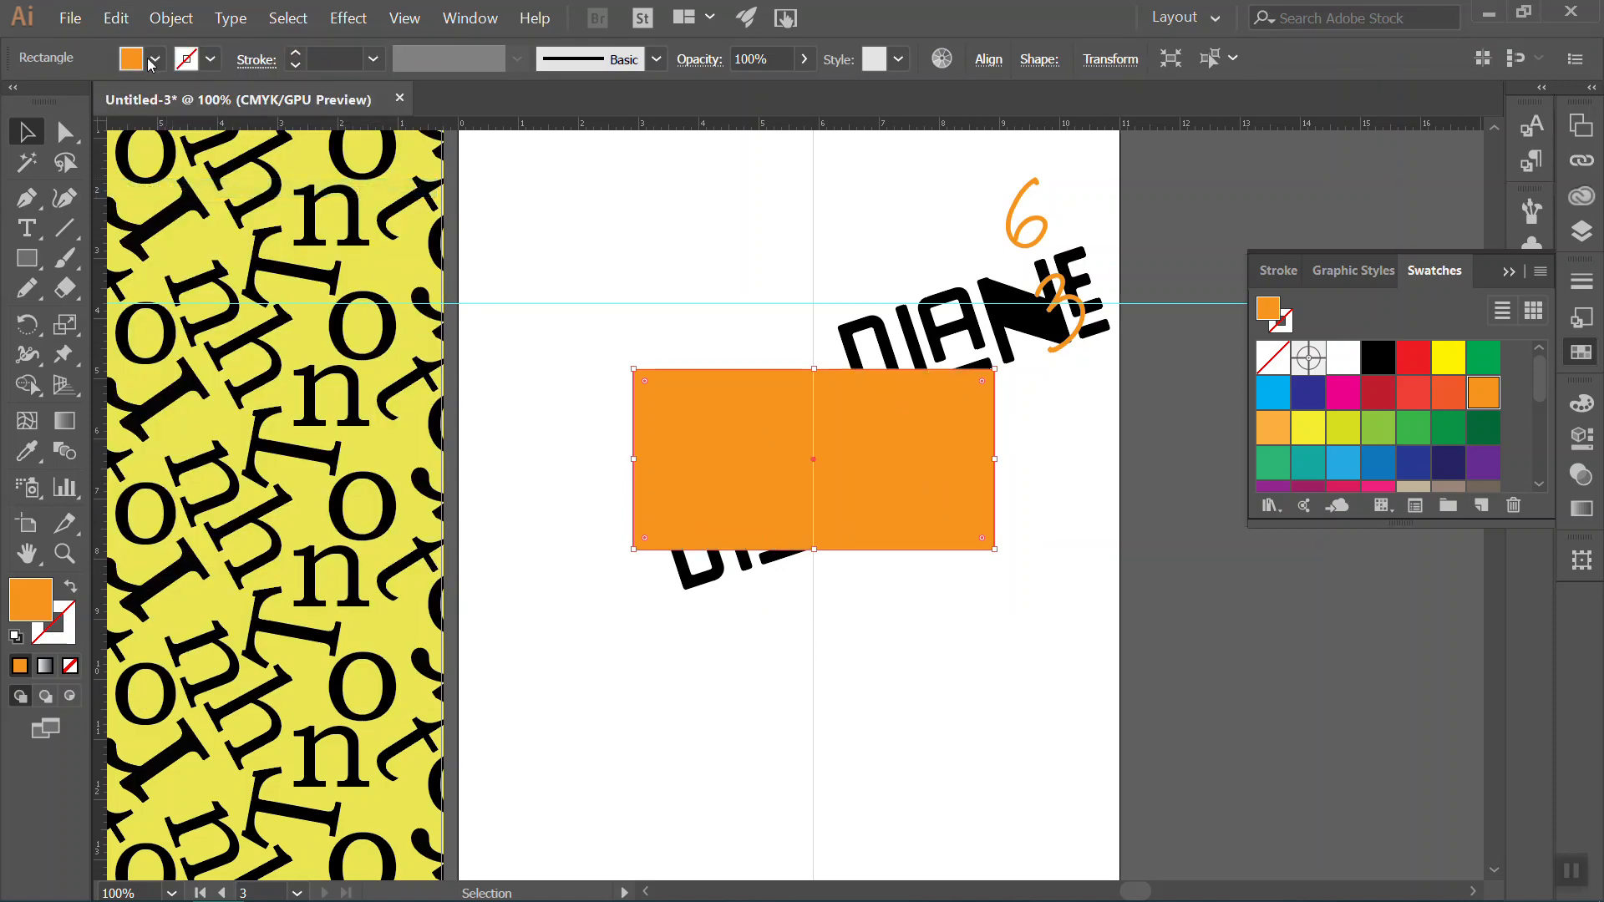
{"action": "left_click", "coordinate": [173, 18]}
{"action": "mouse_move", "coordinate": [207, 66]}
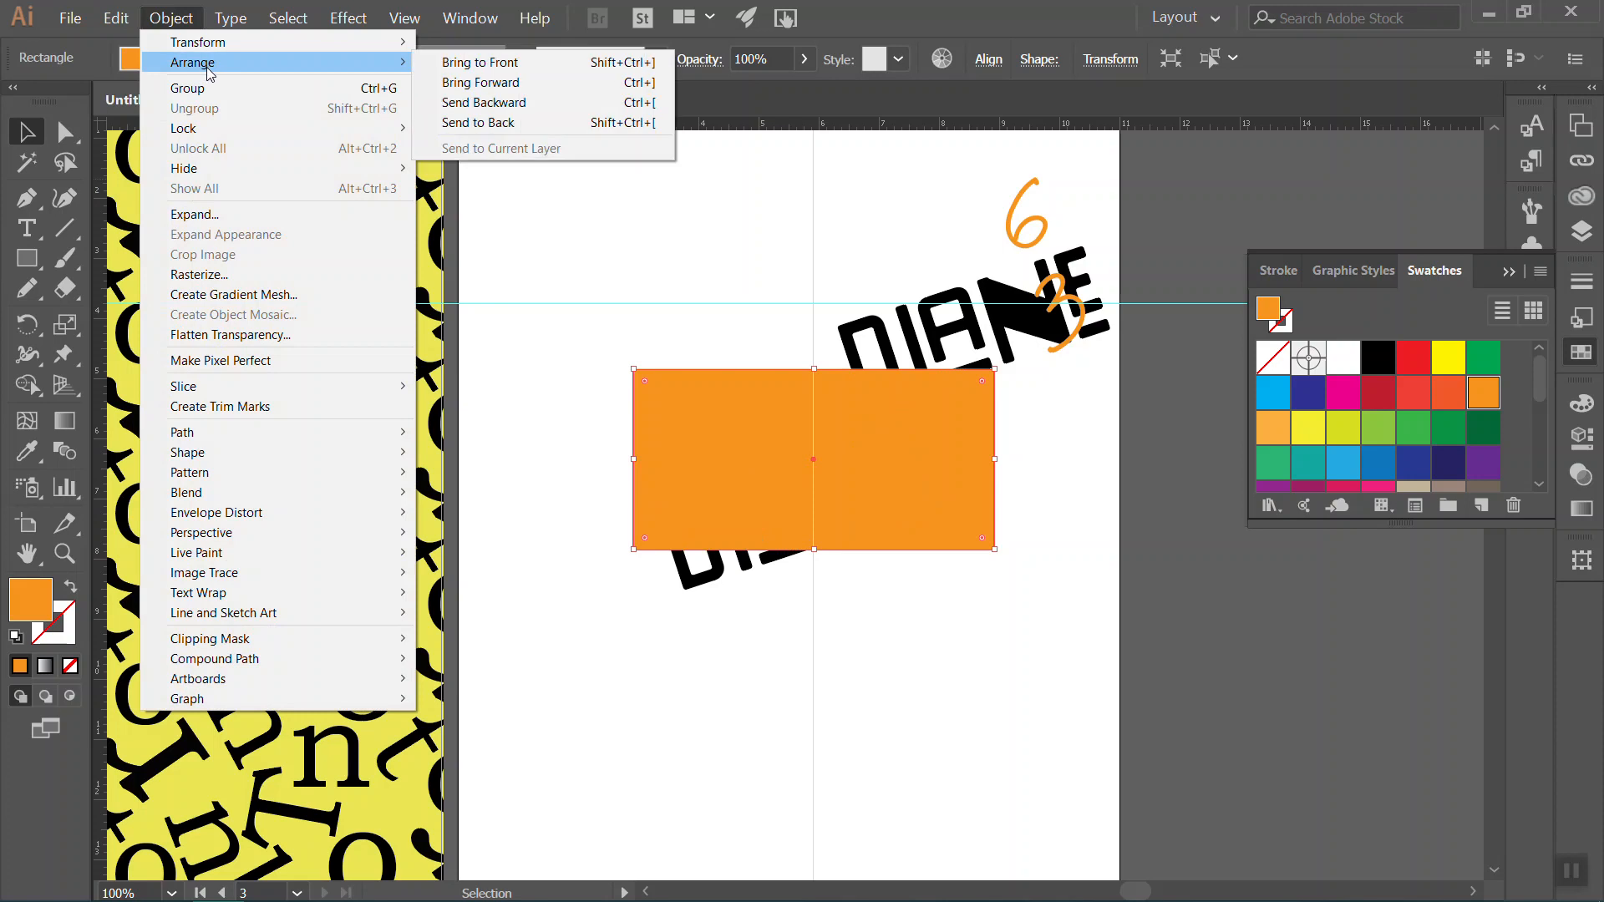
{"action": "left_click", "coordinate": [524, 122]}
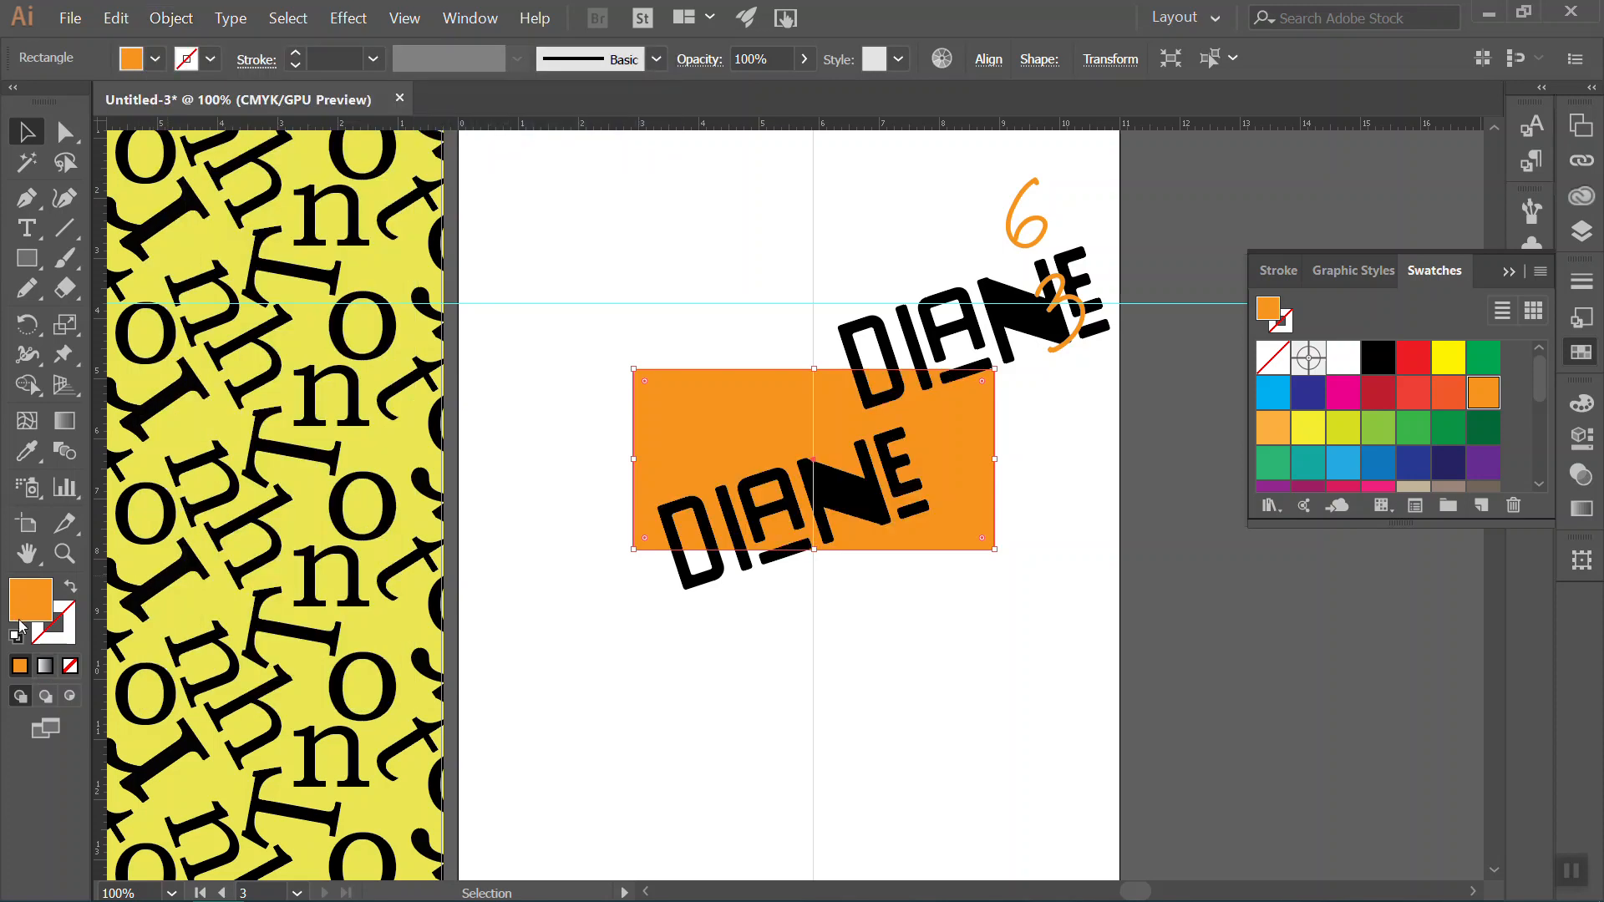
{"action": "left_click", "coordinate": [70, 666]}
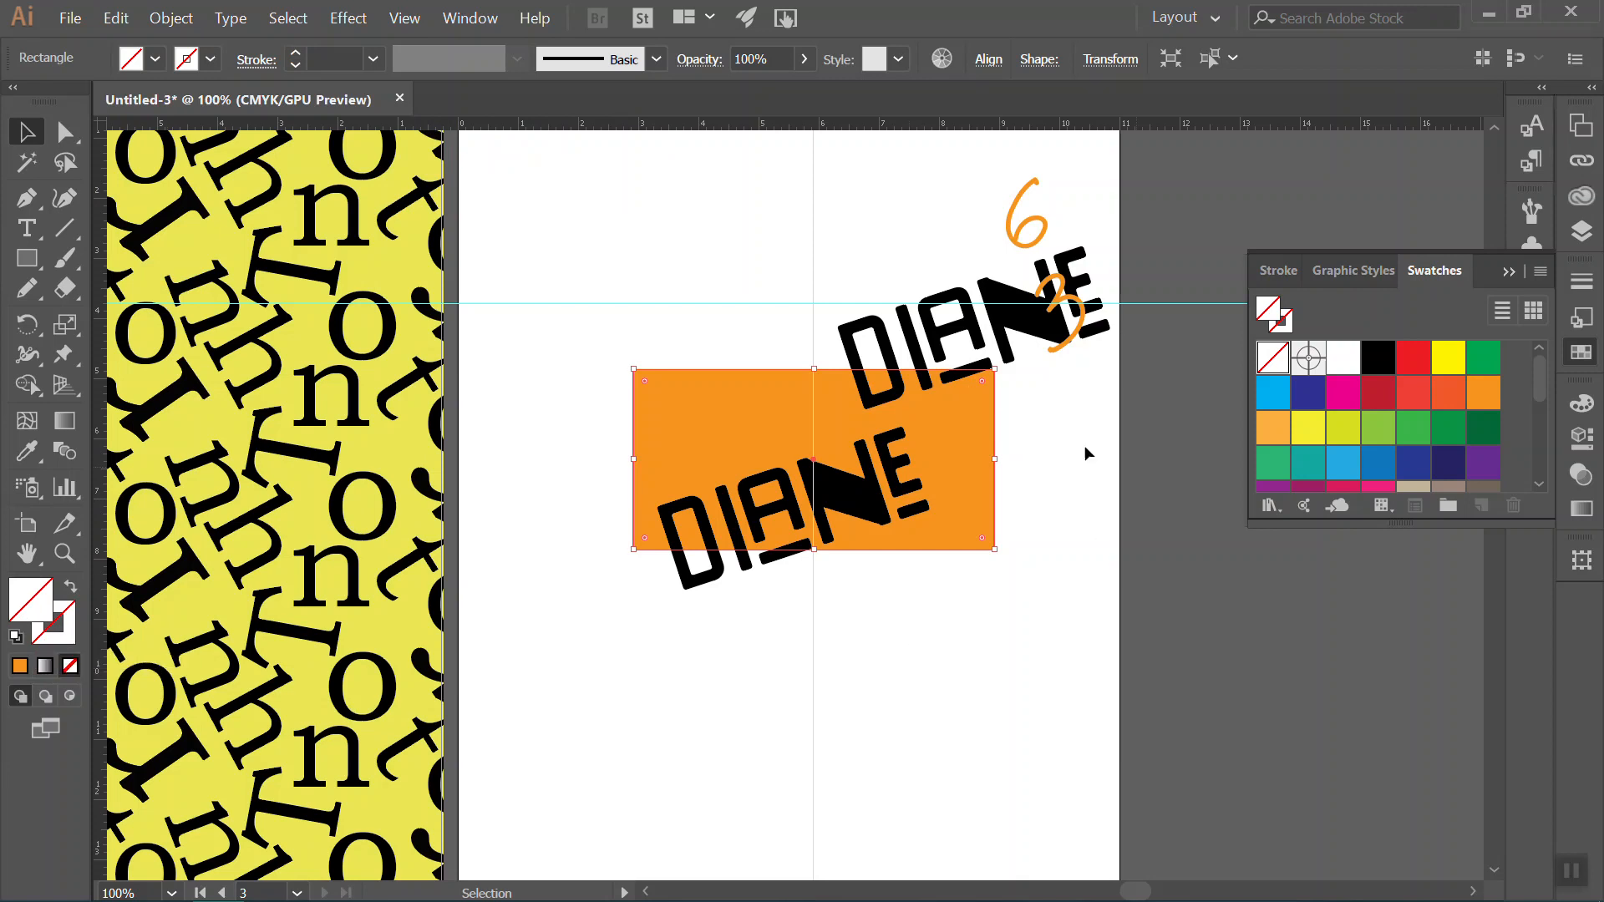
Move the rectangle and both DIANE groups down-left, then make them into New Pattern 4.
{"action": "left_click_drag", "start_coordinate": [952, 673], "coordinate": [673, 298]}
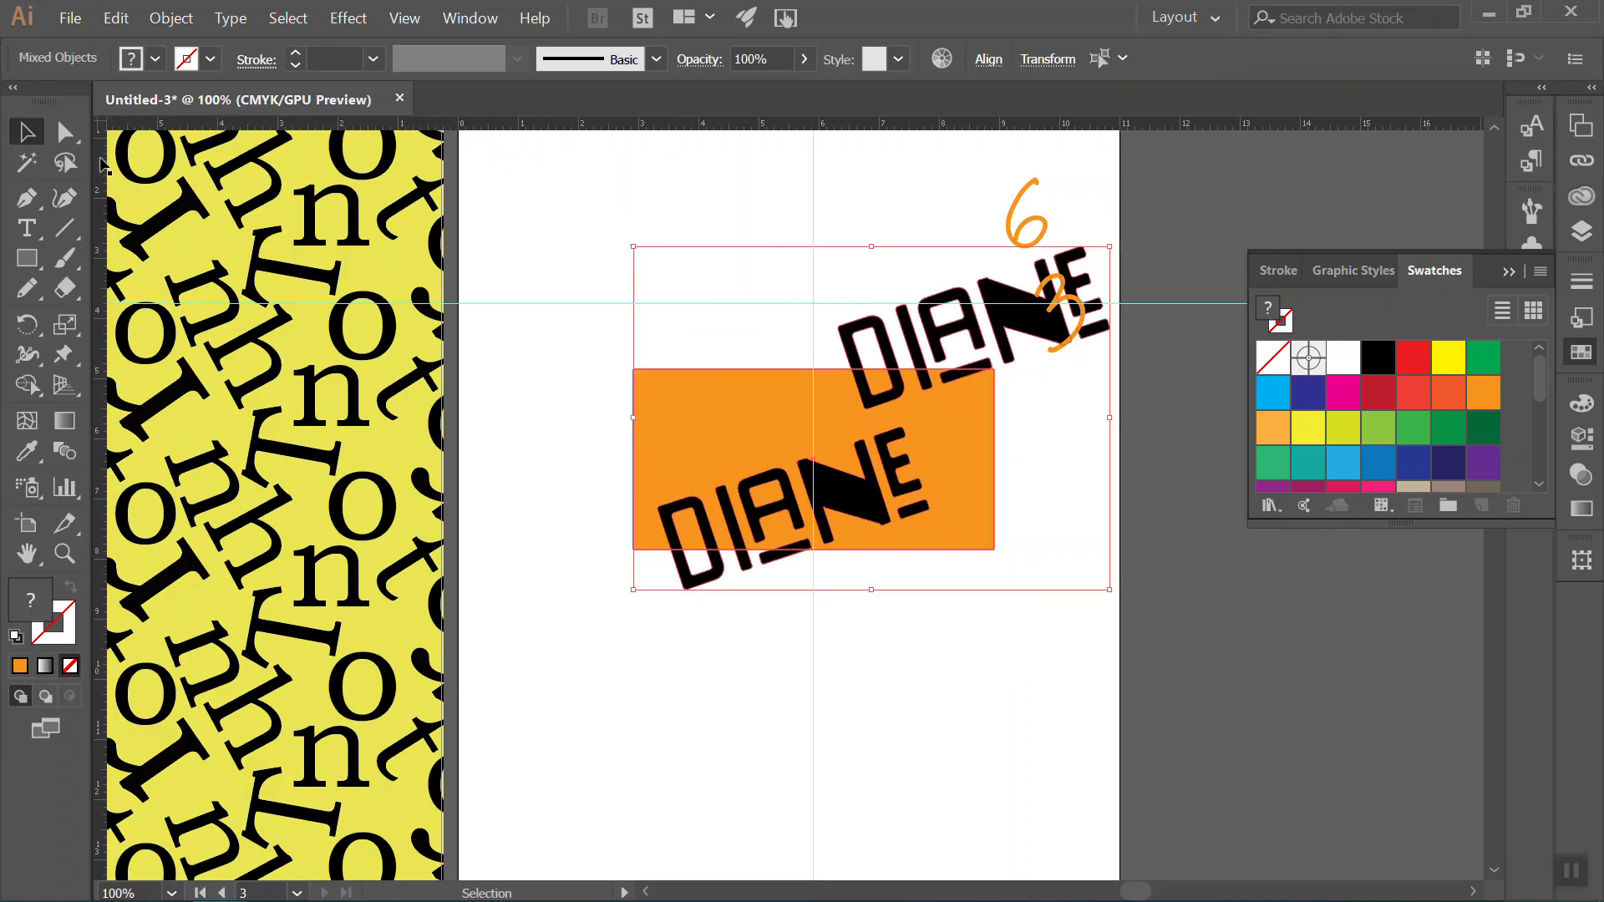
{"action": "left_click_drag", "start_coordinate": [969, 433], "coordinate": [902, 586]}
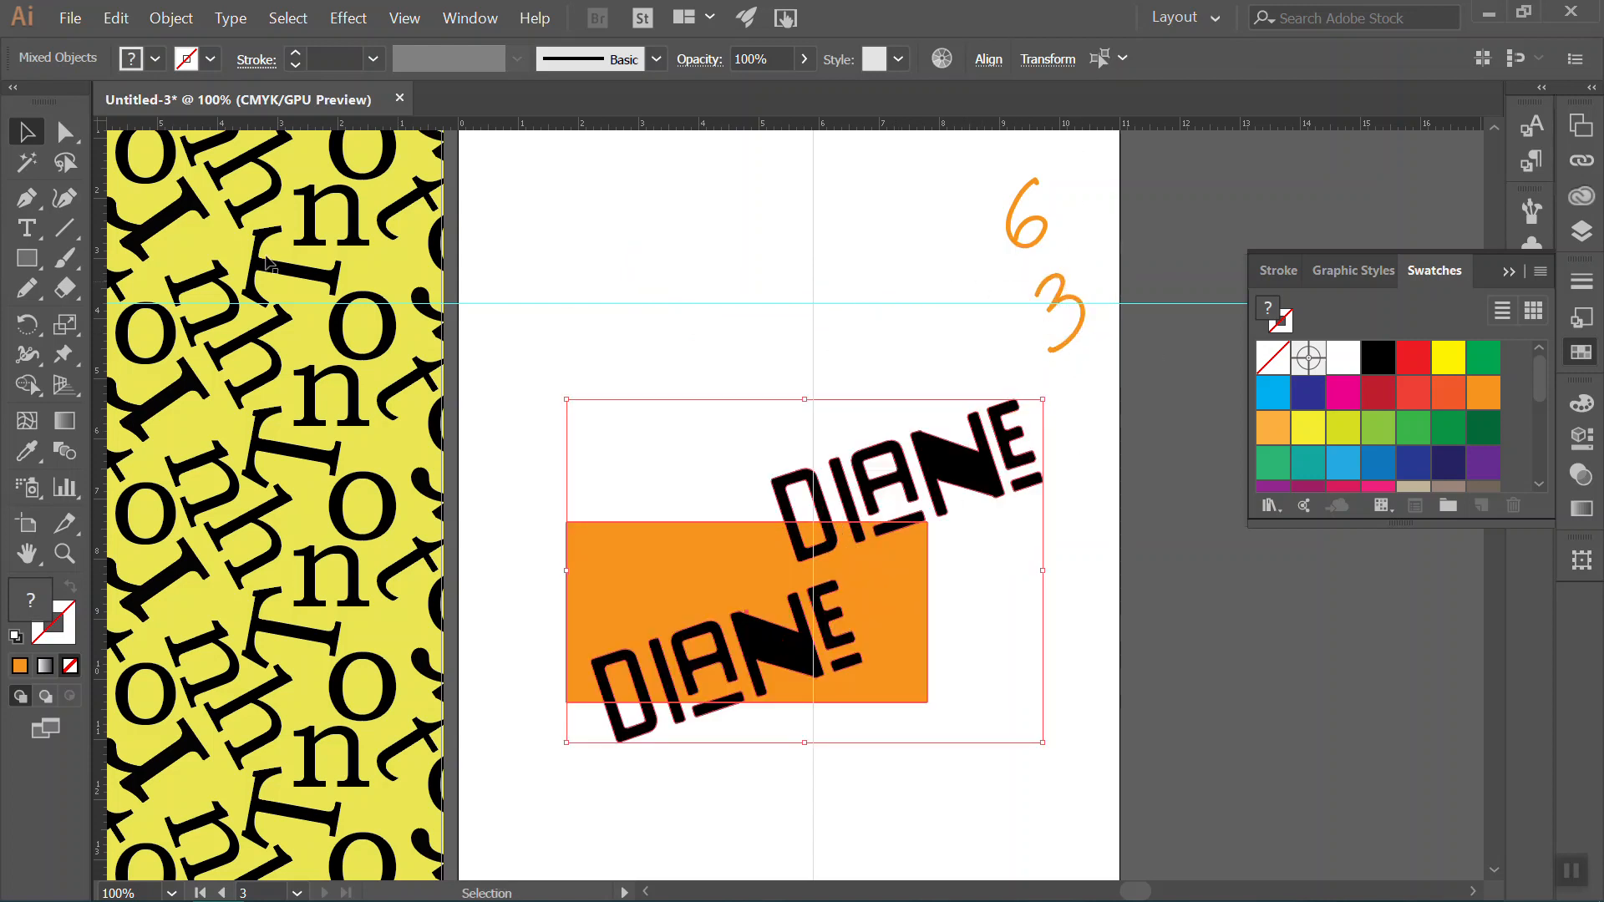
{"action": "left_click", "coordinate": [189, 18]}
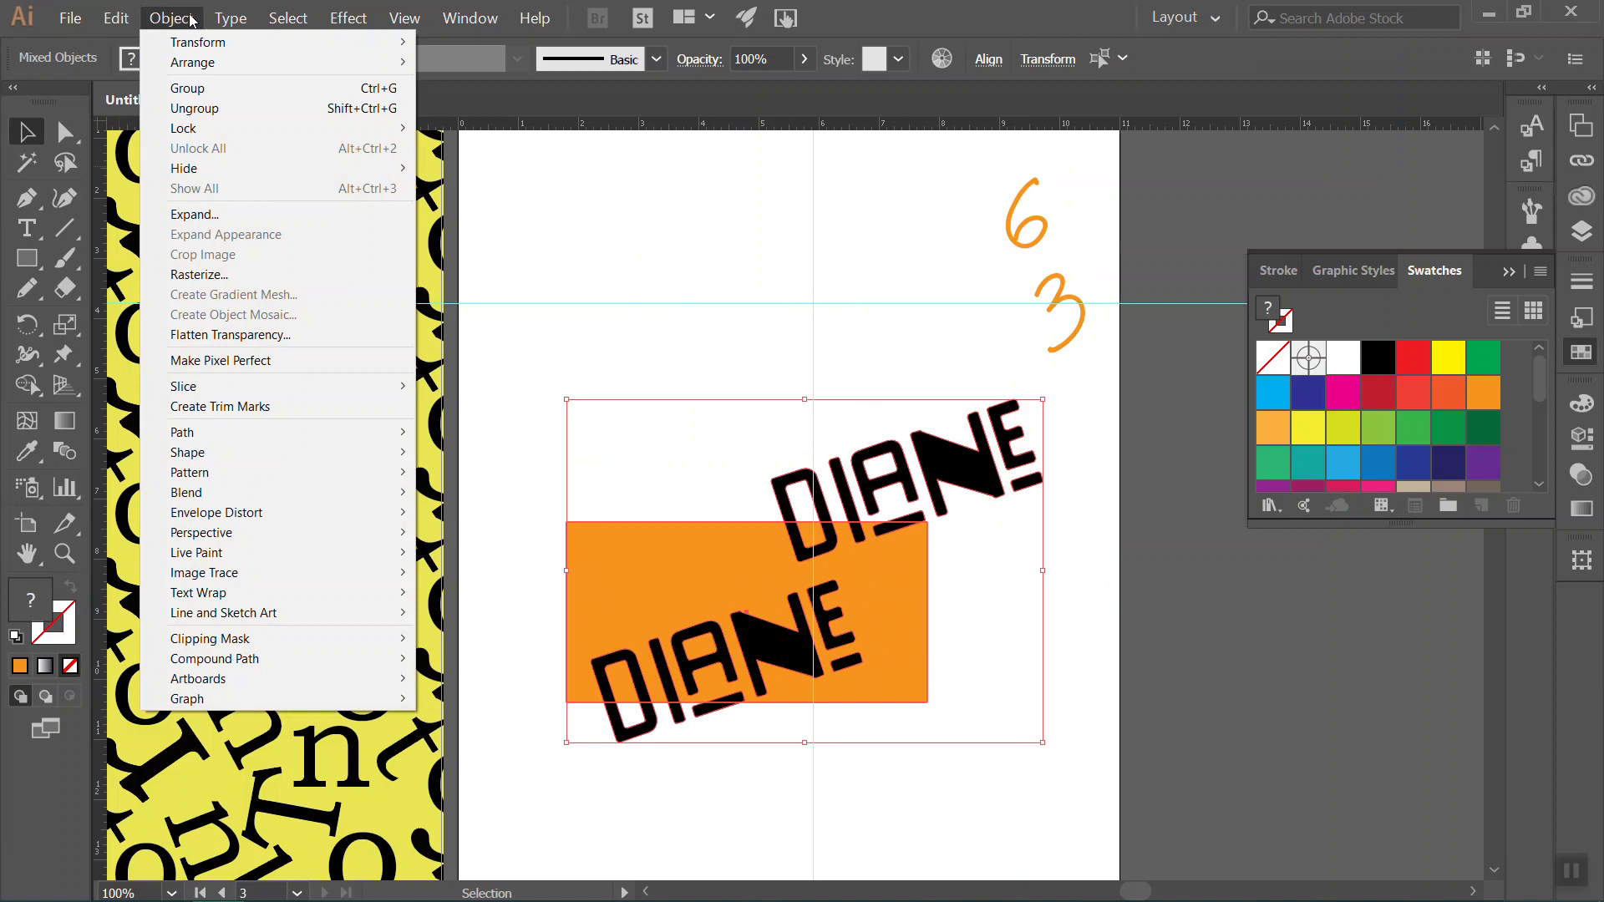
{"action": "mouse_move", "coordinate": [344, 468]}
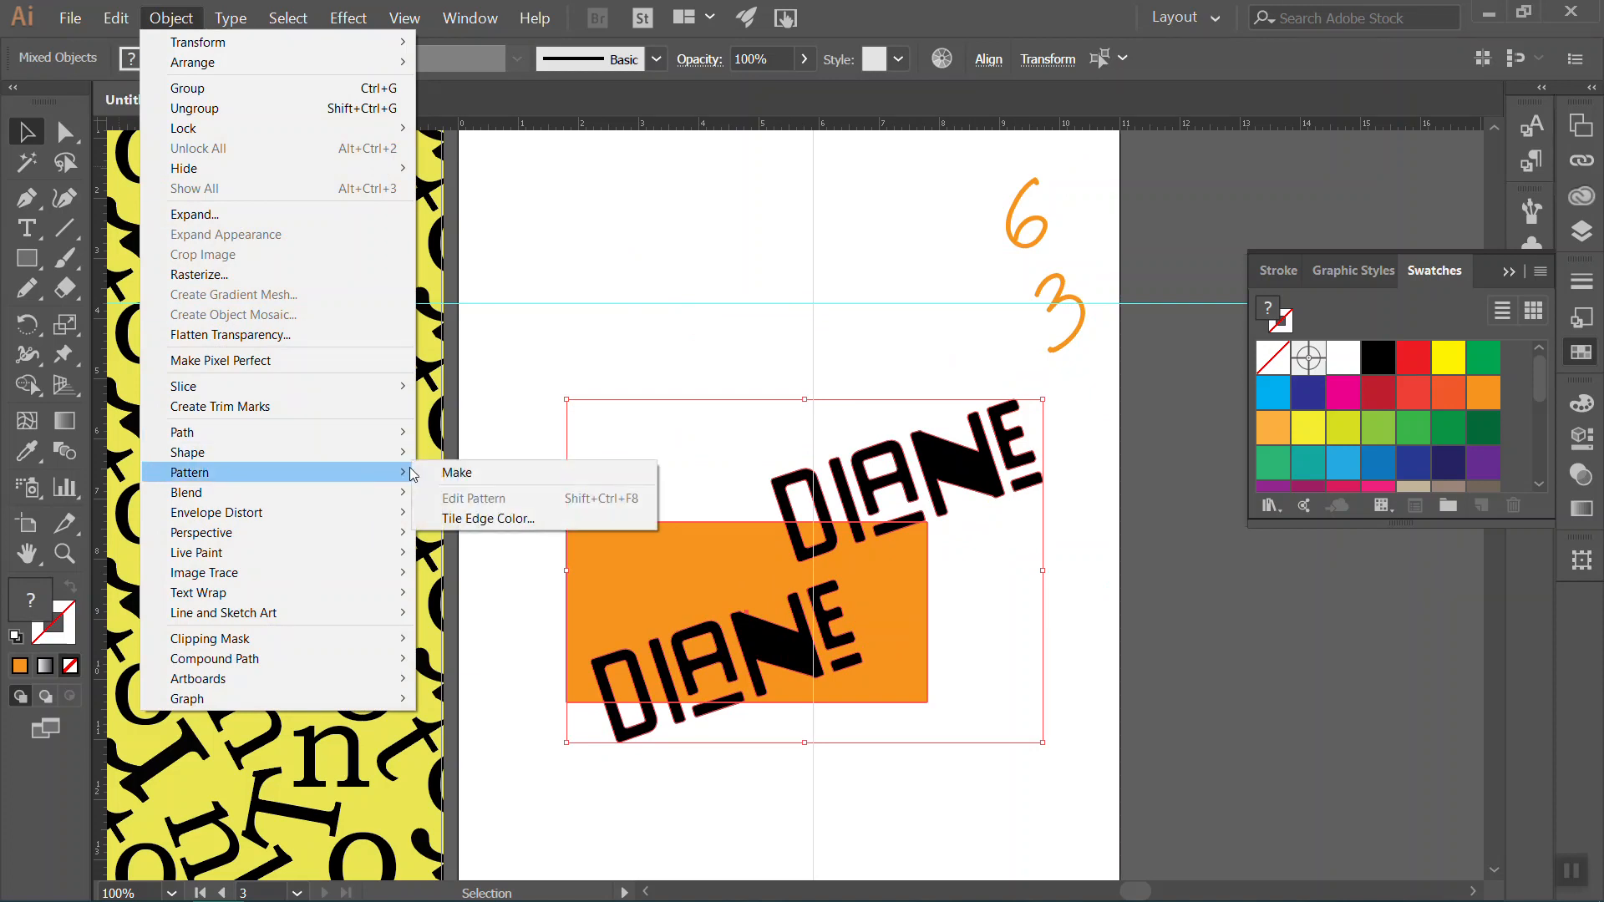
{"action": "left_click", "coordinate": [456, 472]}
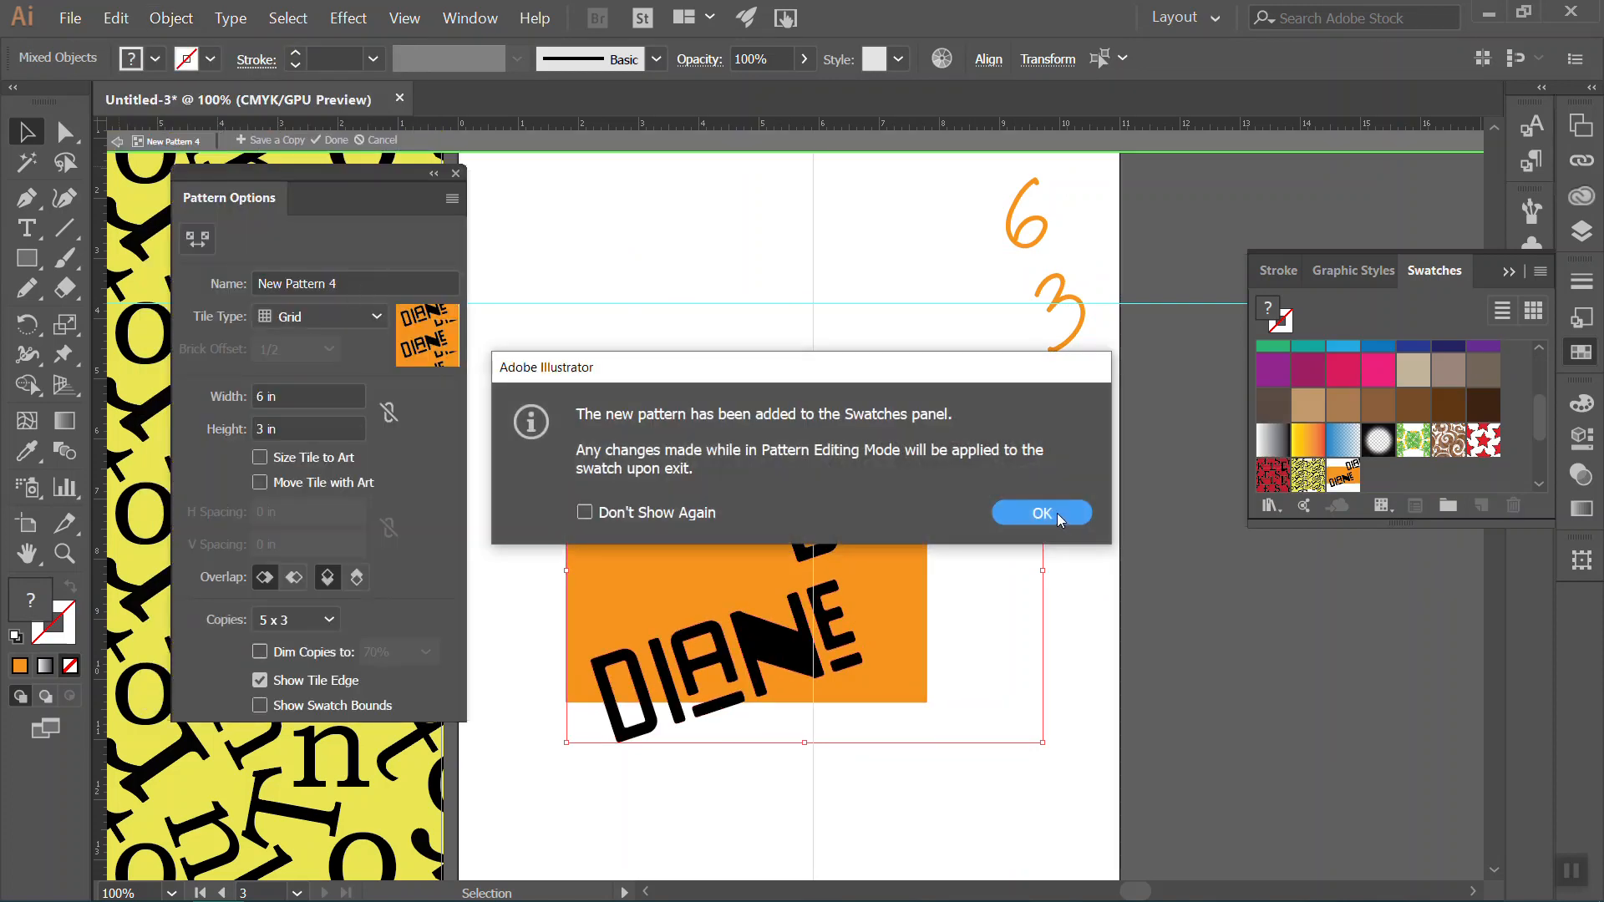
Set the DIANE pattern tile type to Brick by Row, finish editing, and move the artwork above artboard 3.
{"action": "left_click", "coordinate": [1056, 513]}
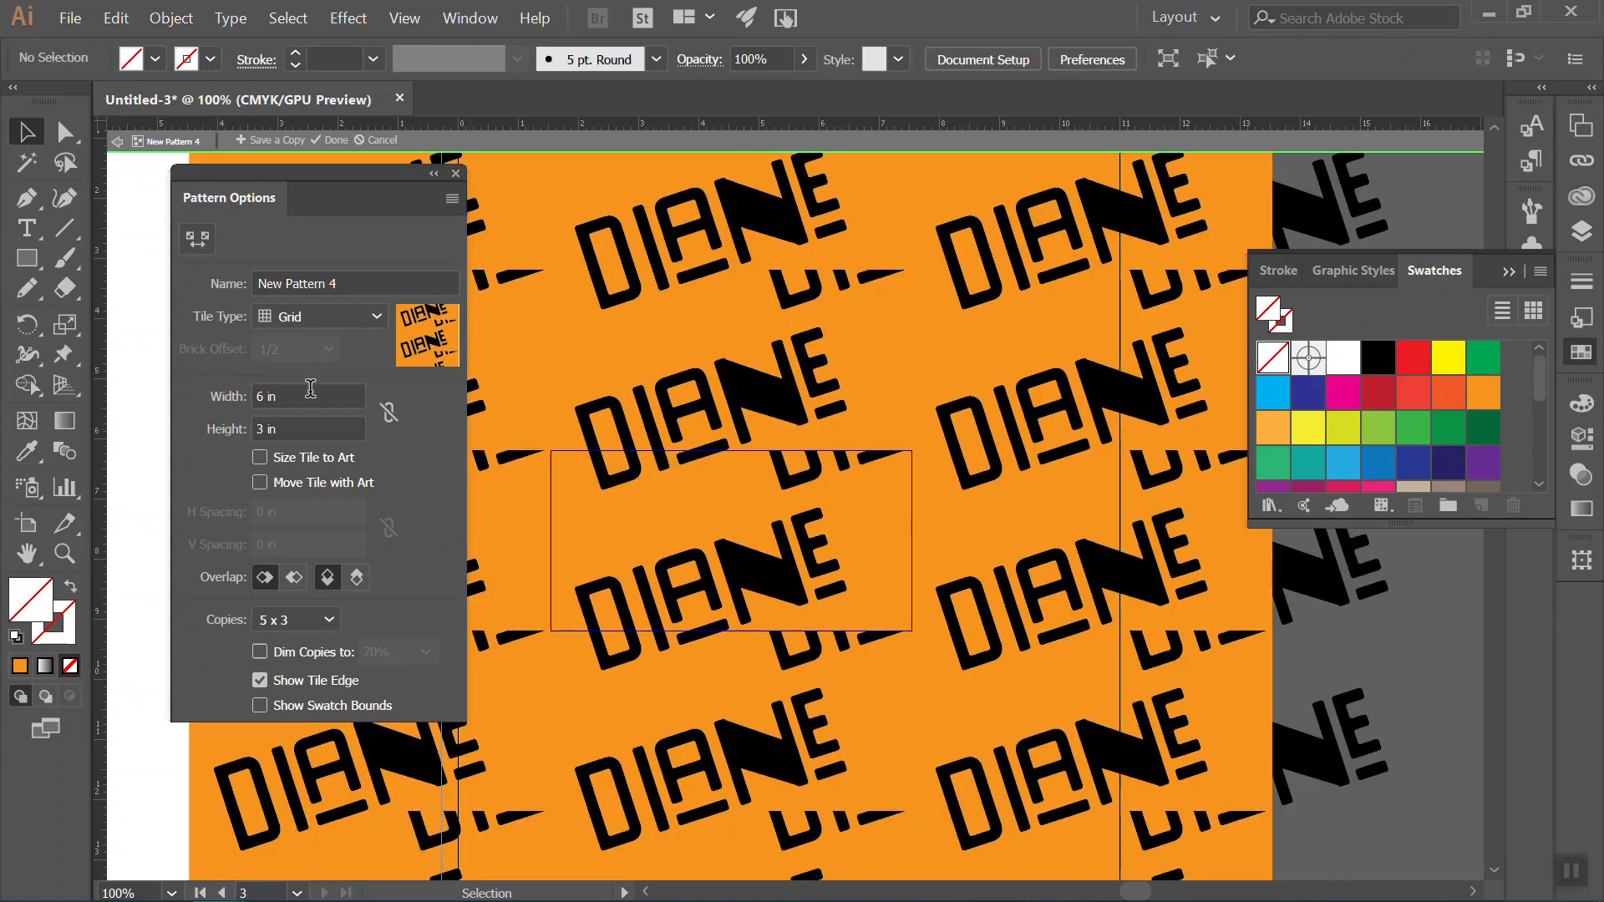
{"action": "left_click", "coordinate": [322, 318]}
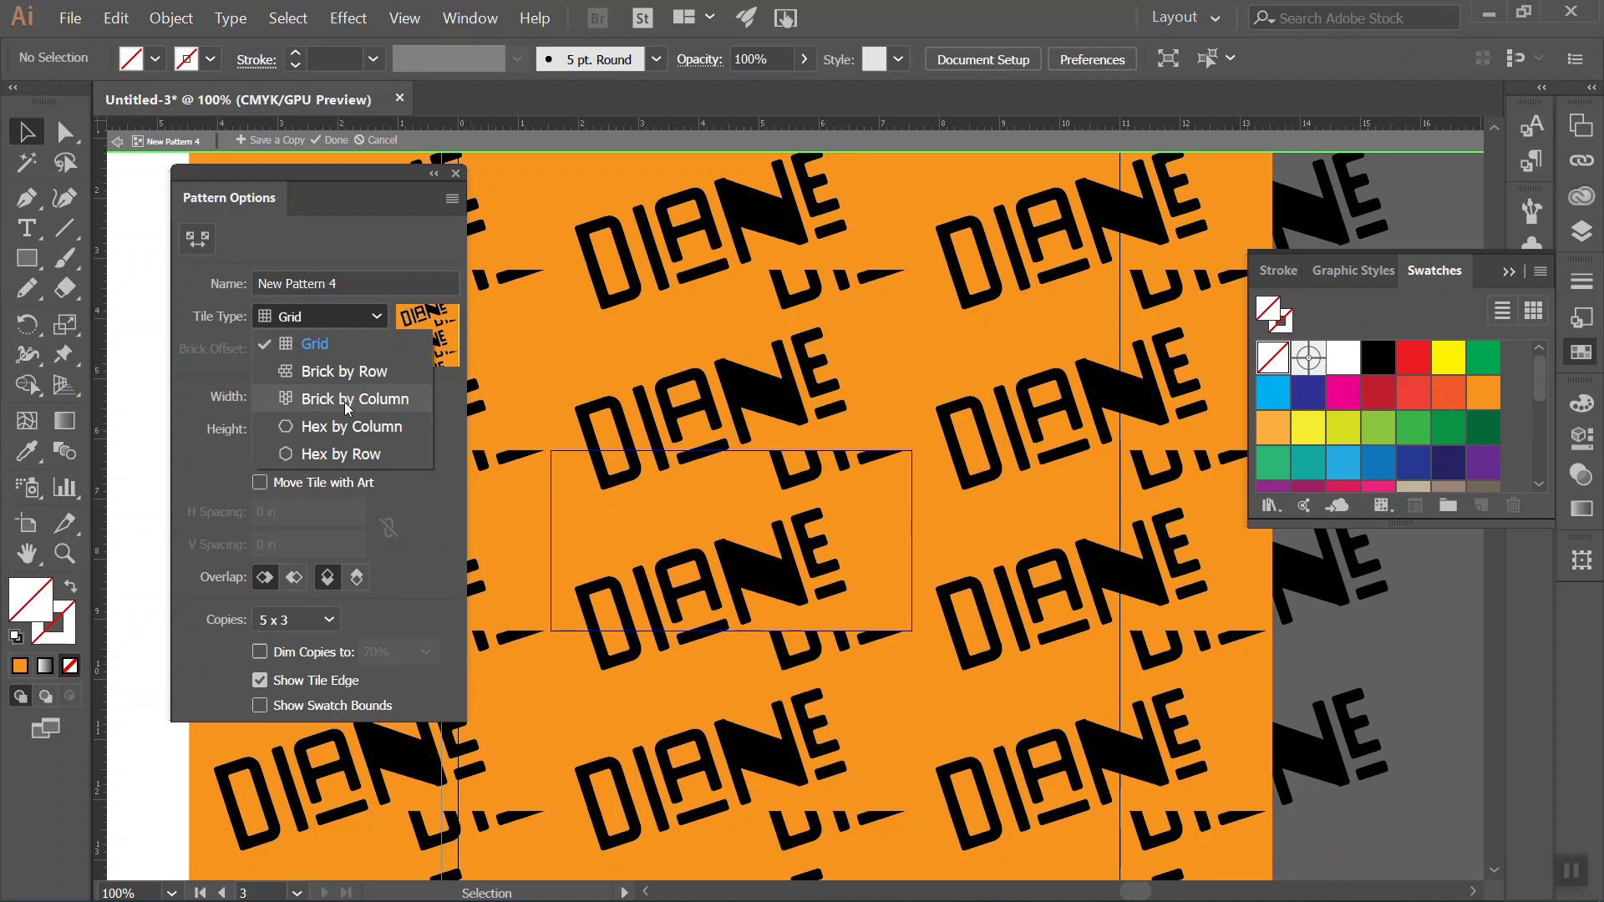
{"action": "left_click", "coordinate": [338, 371]}
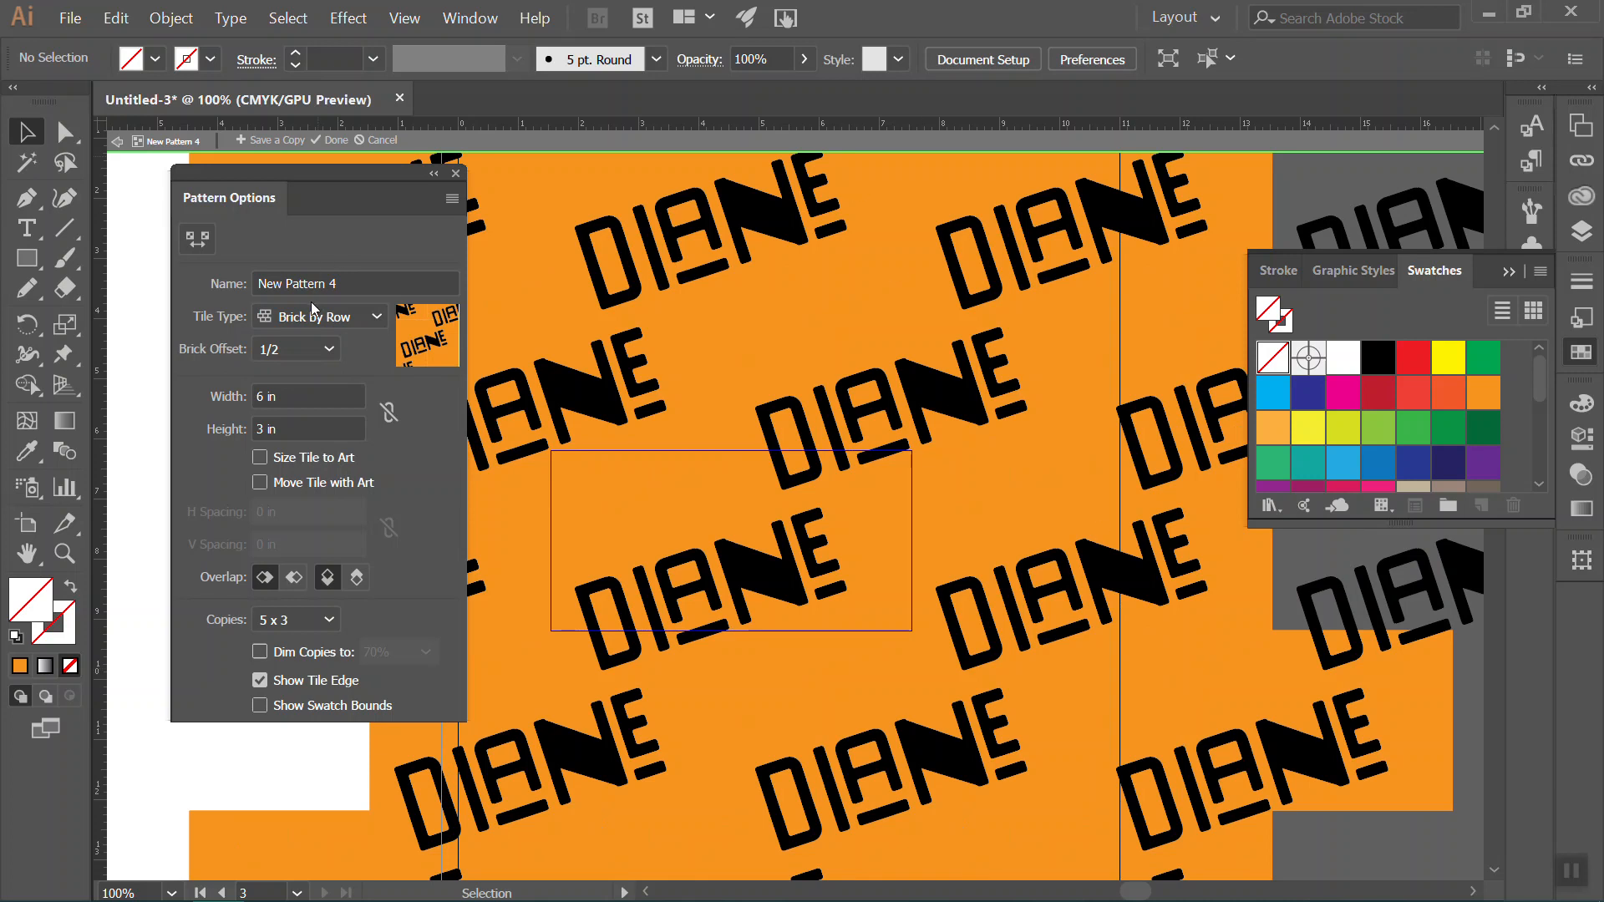
{"action": "left_click", "coordinate": [330, 147]}
{"action": "key", "text": "ctrl+minus"}
{"action": "left_click_drag", "start_coordinate": [695, 376], "coordinate": [798, 342]}
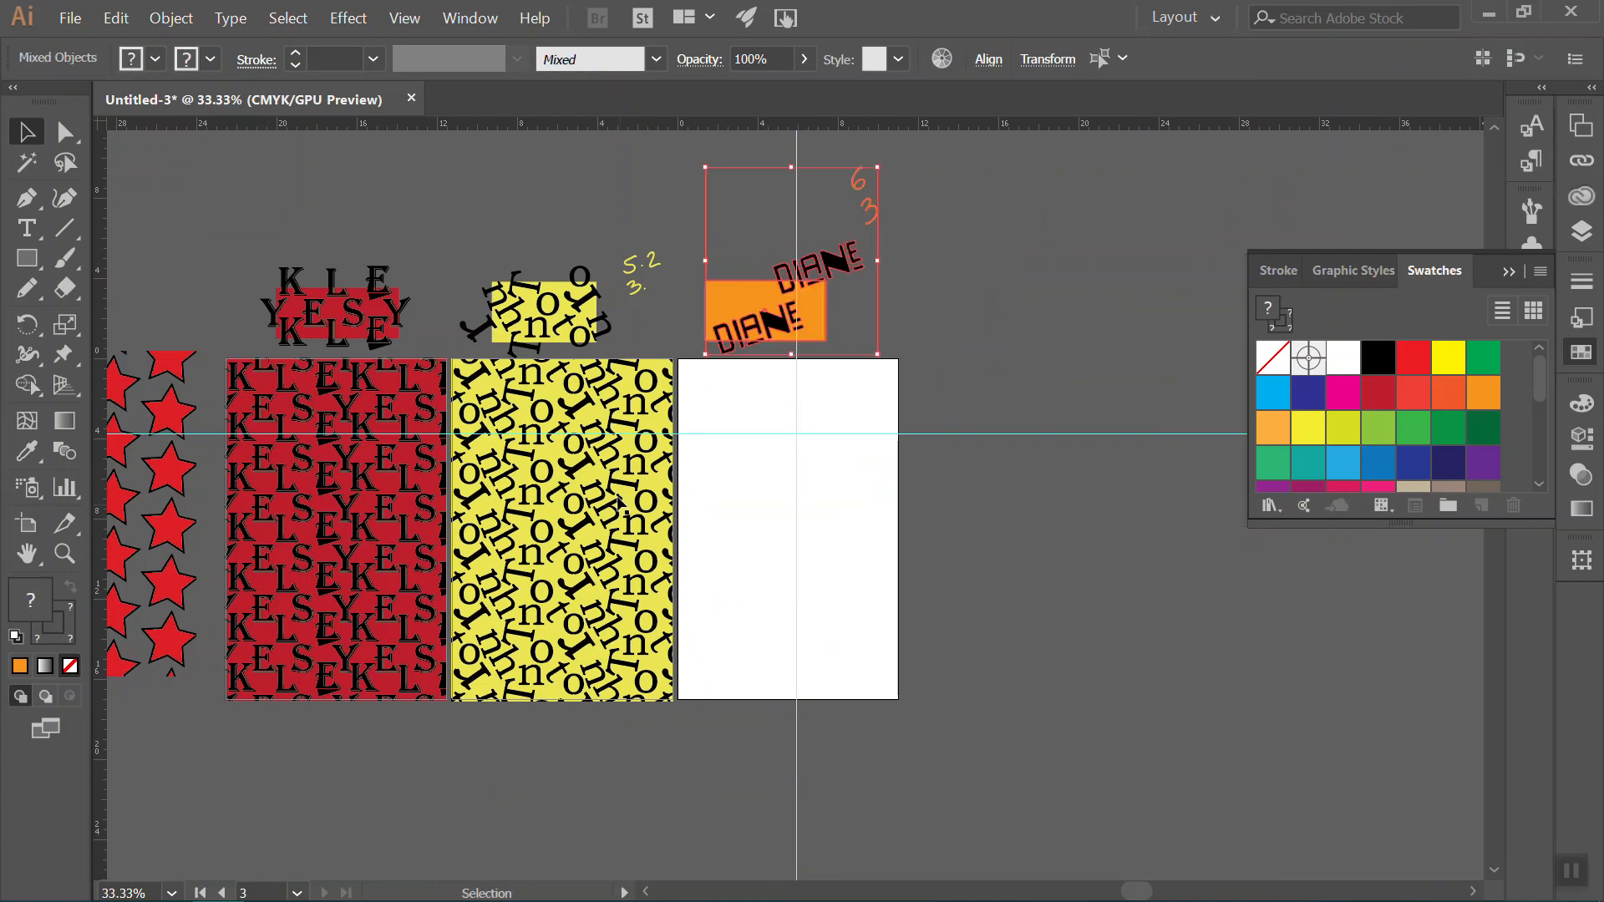
Paste a copy of the yellow patterned rectangle over artboard 3 and fill it with the orange DIANE pattern.
{"action": "left_click", "coordinate": [618, 501]}
{"action": "key", "text": "ctrl+c"}
{"action": "key", "text": "ctrl+v"}
{"action": "left_click_drag", "start_coordinate": [771, 430], "coordinate": [773, 465]}
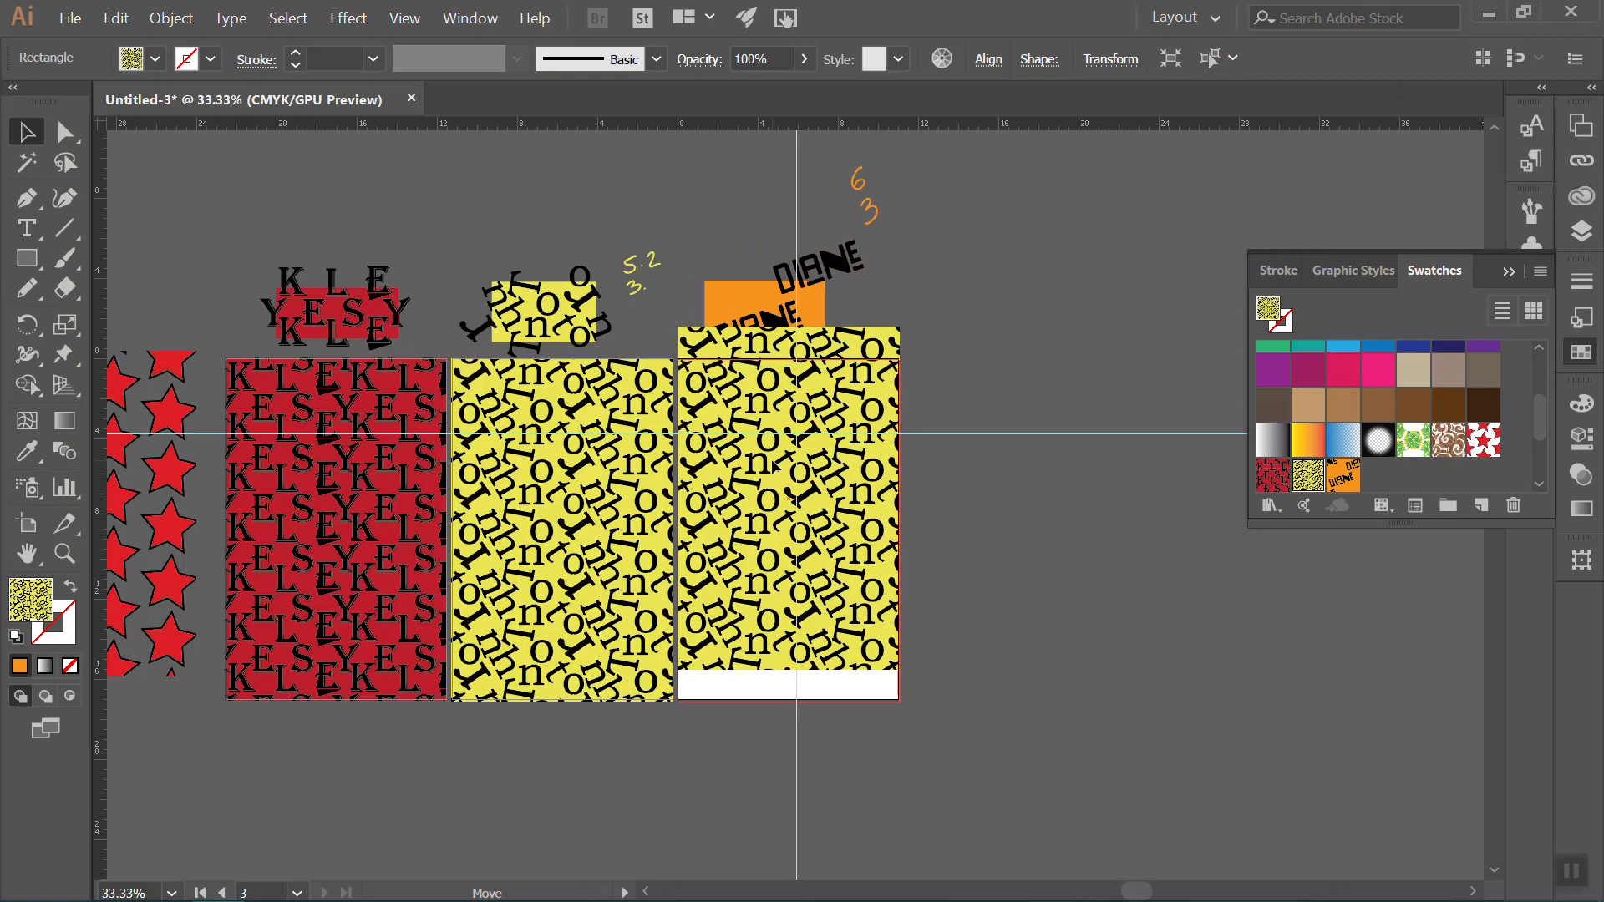
{"action": "left_click", "coordinate": [1343, 474]}
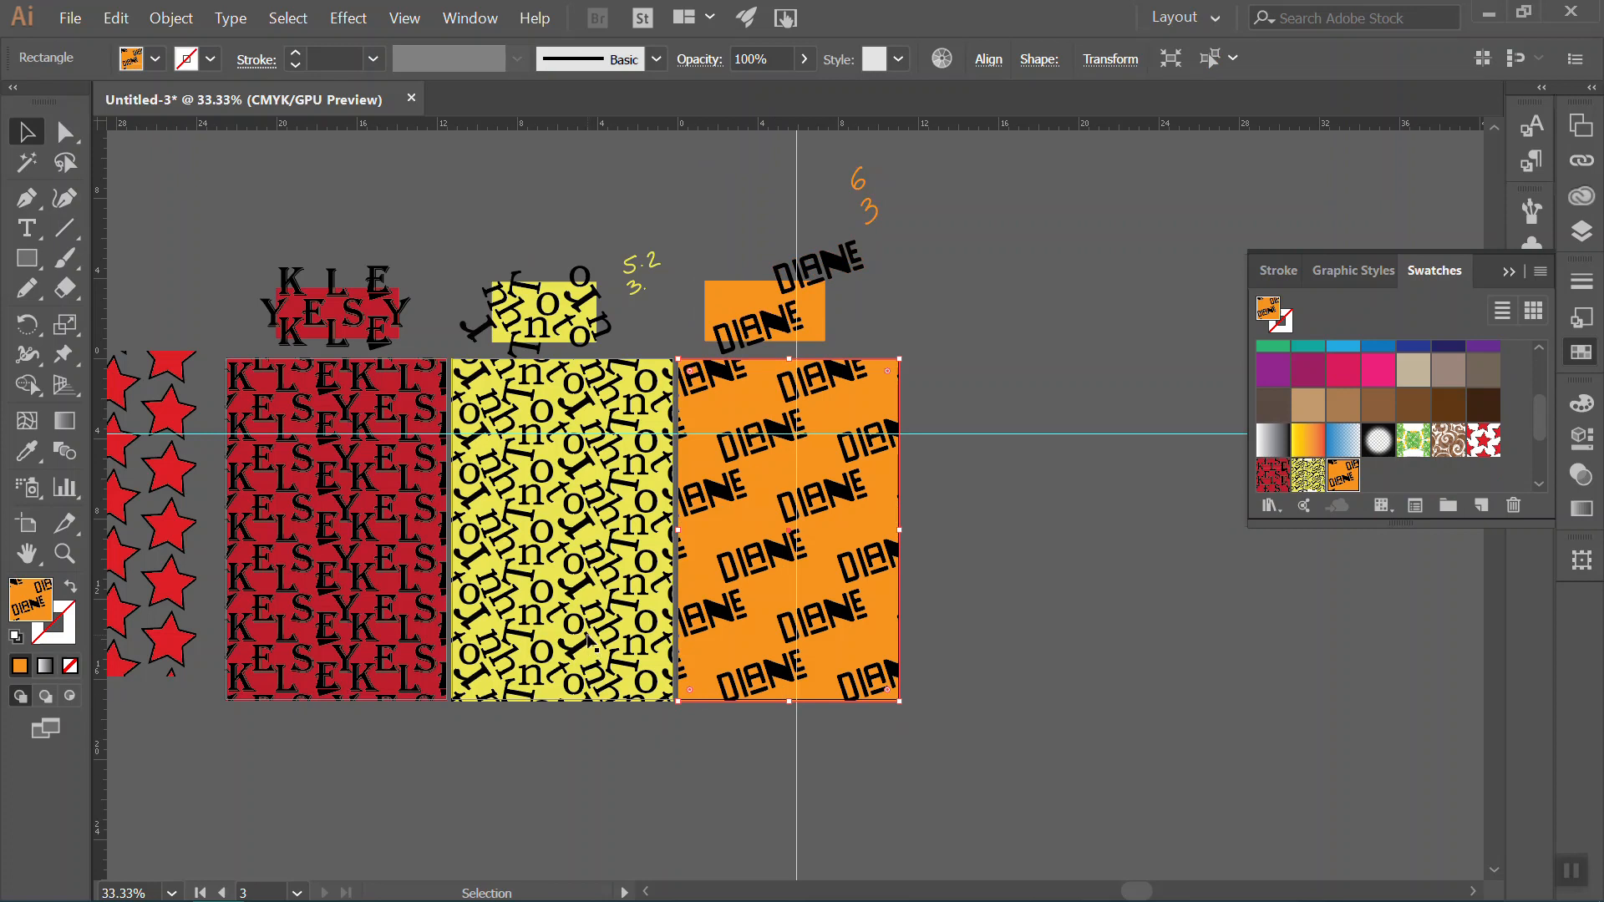
{"action": "left_click", "coordinate": [580, 578]}
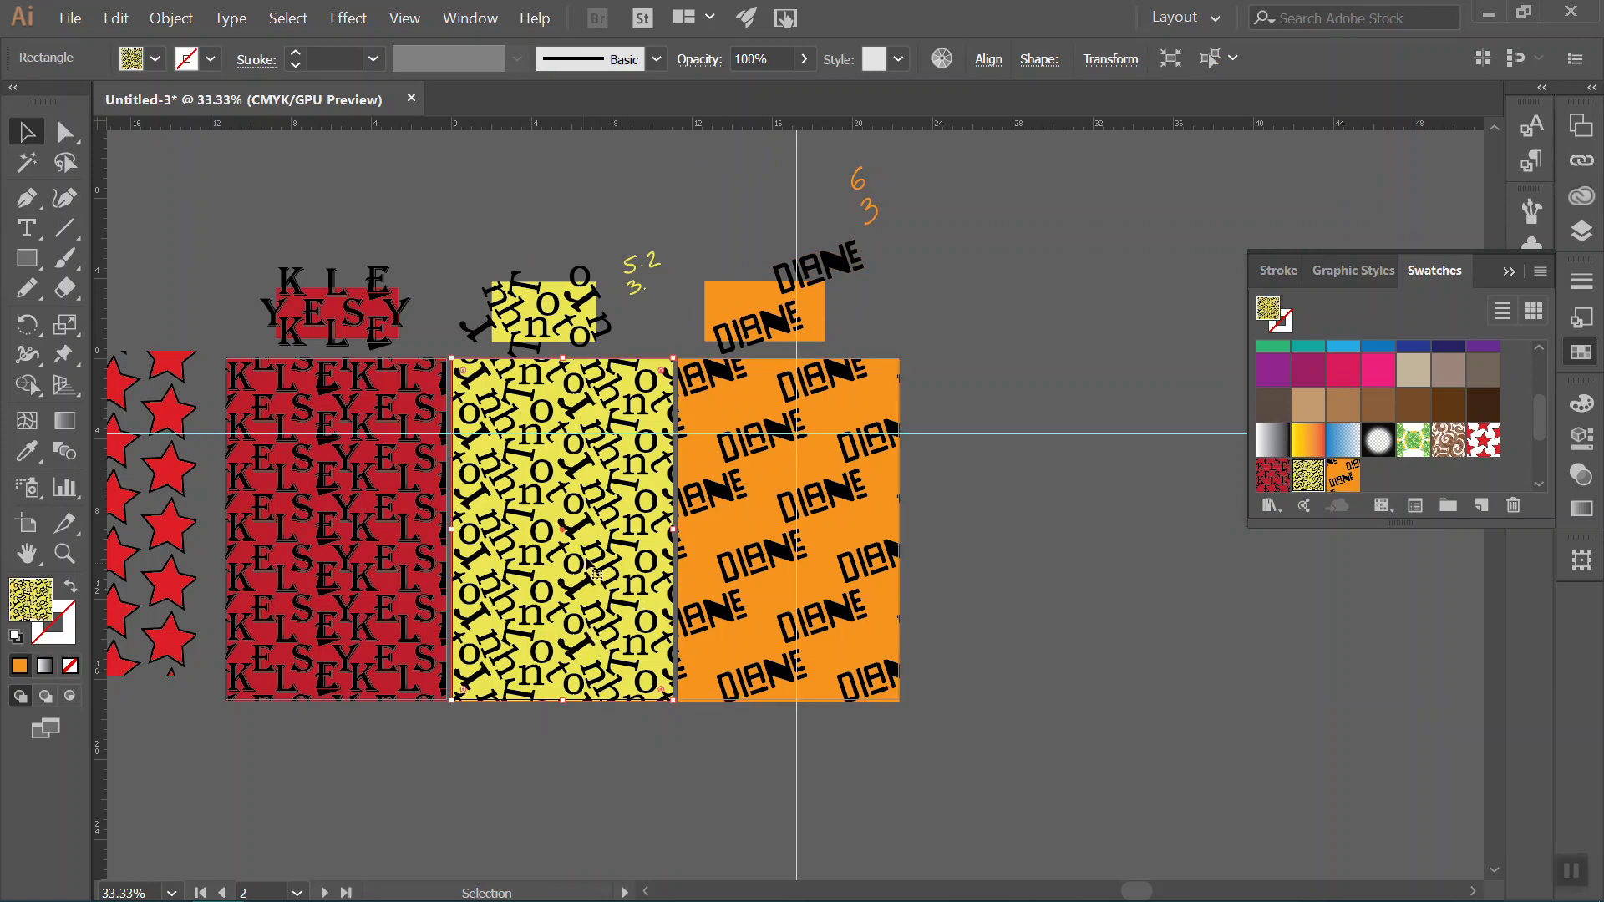
{"action": "left_click", "coordinate": [793, 591]}
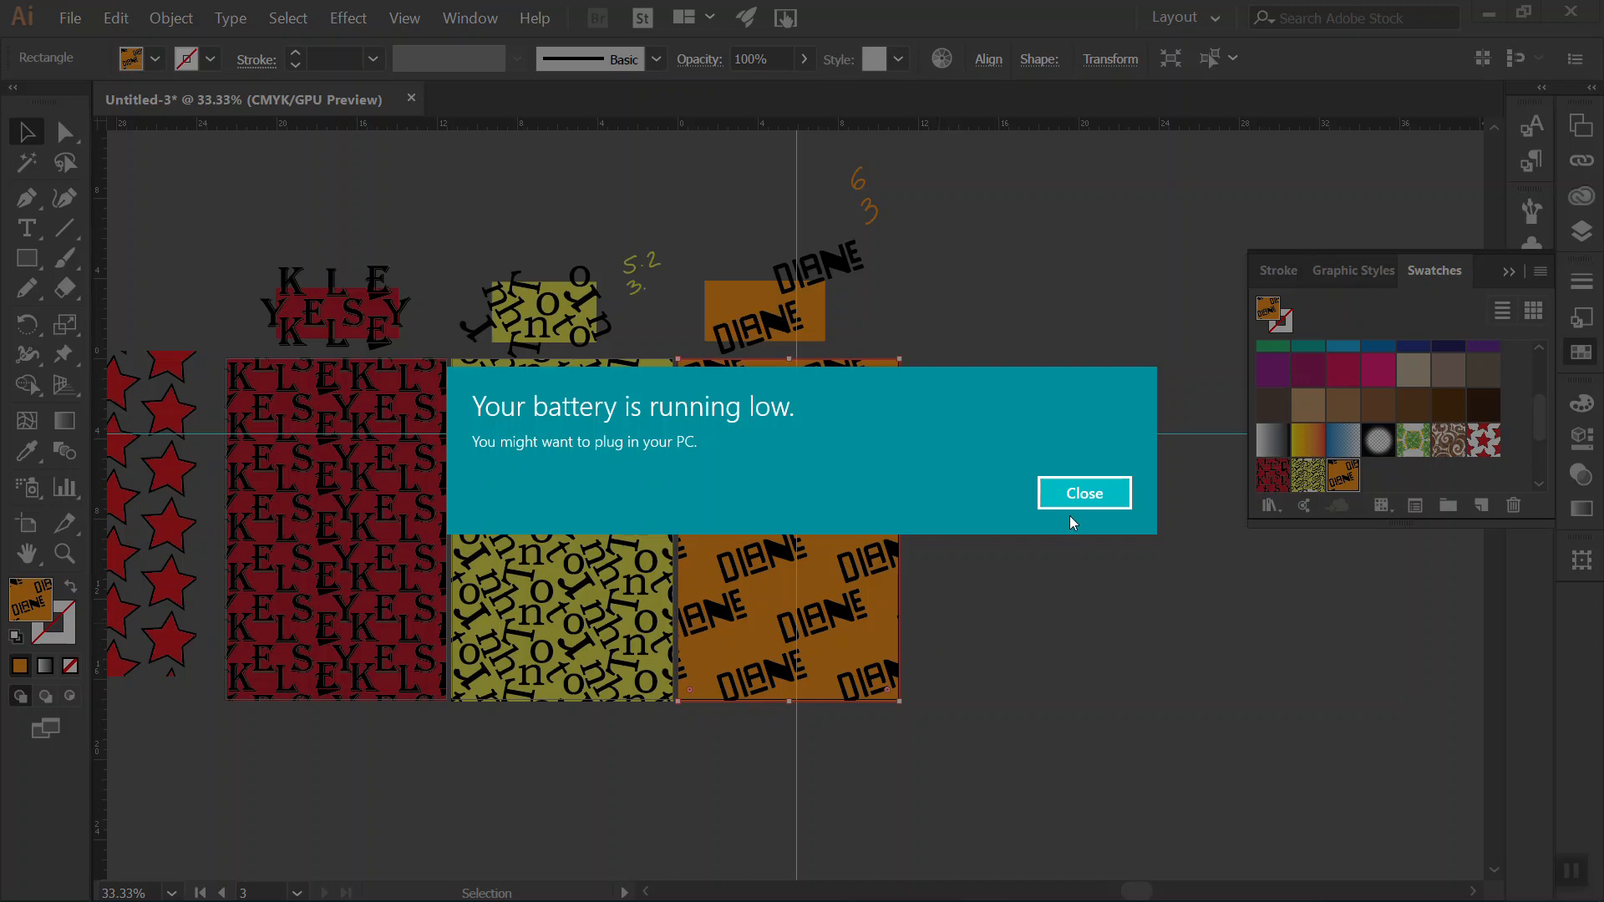
{"action": "left_click", "coordinate": [1073, 495]}
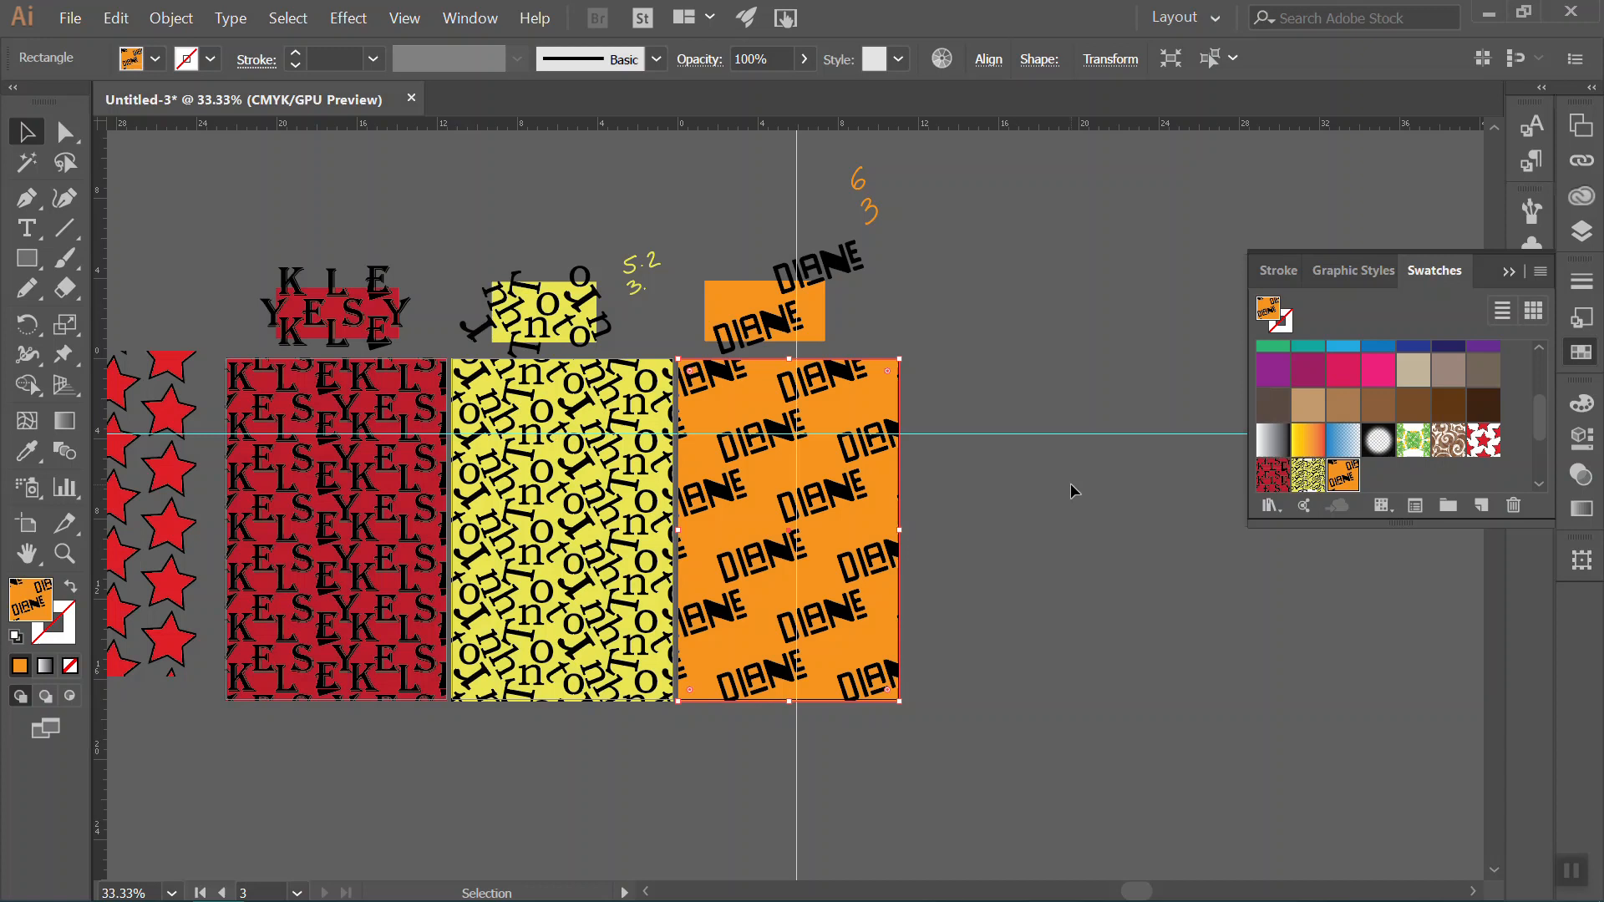
{"action": "left_click", "coordinate": [626, 591]}
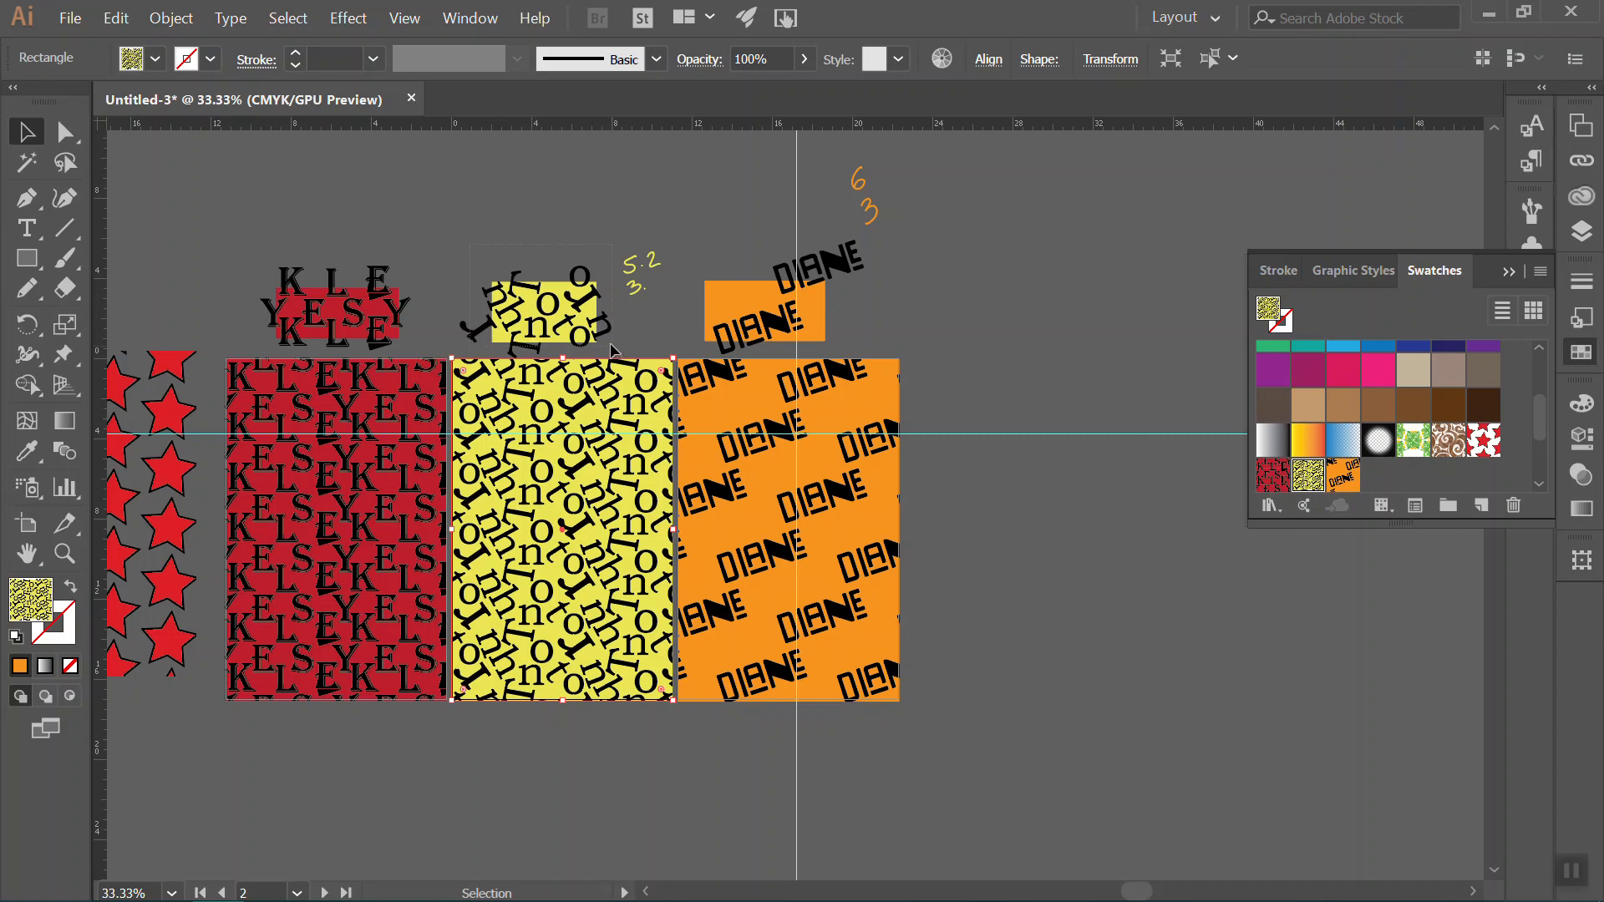
{"action": "left_click_drag", "start_coordinate": [466, 202], "coordinate": [468, 209]}
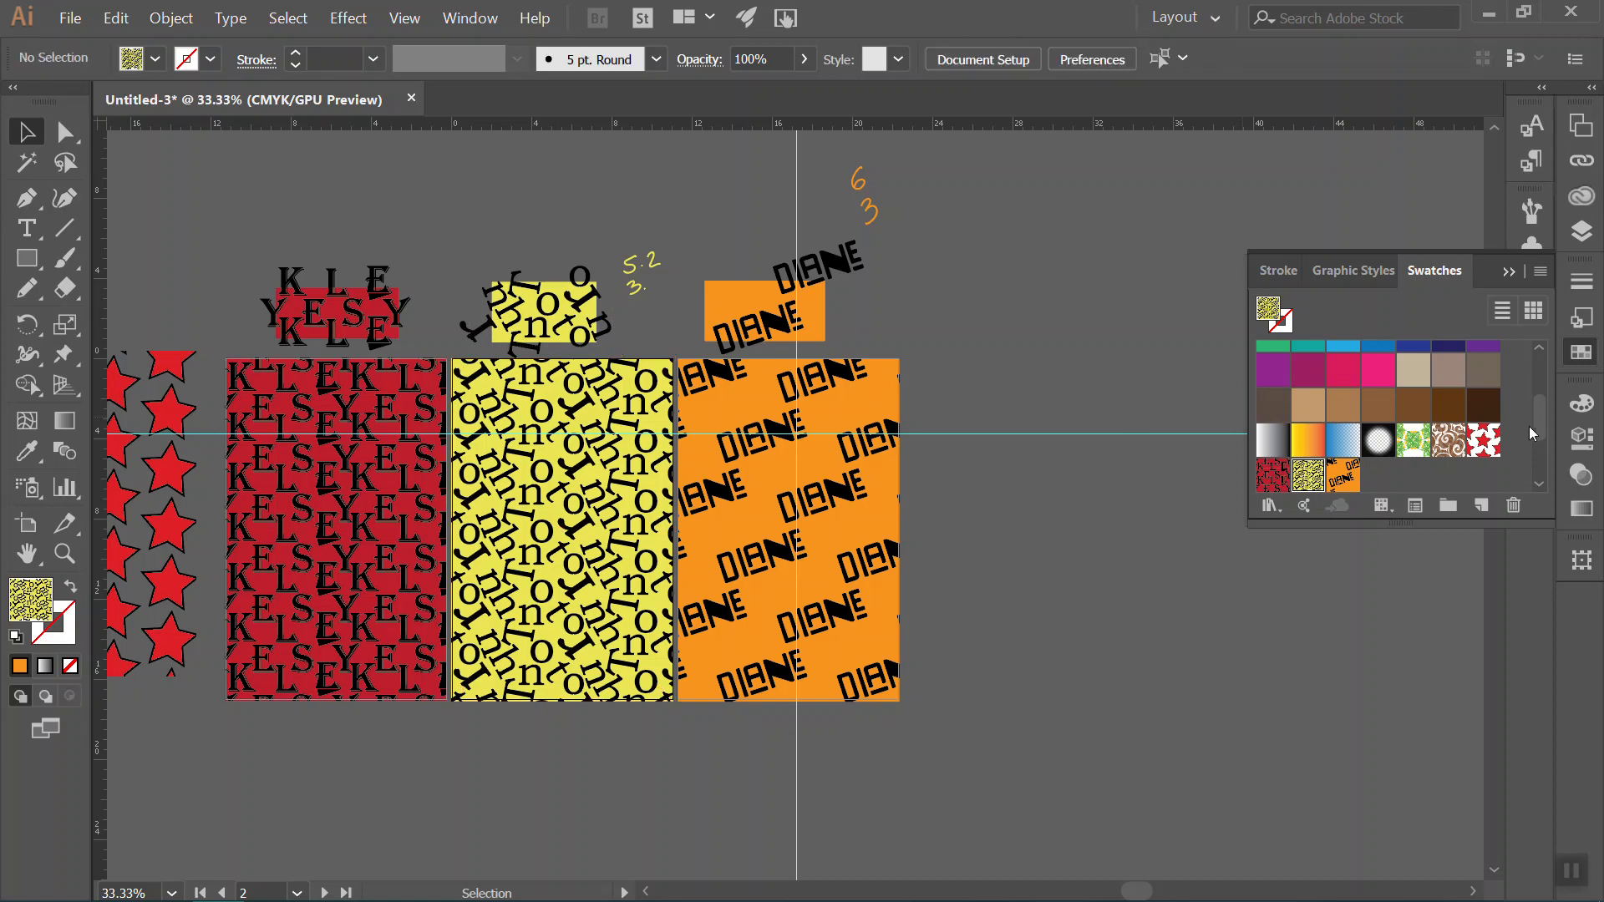
In the yellow letter pattern tile, recolour one letter teal.
{"action": "double_click", "coordinate": [1307, 477]}
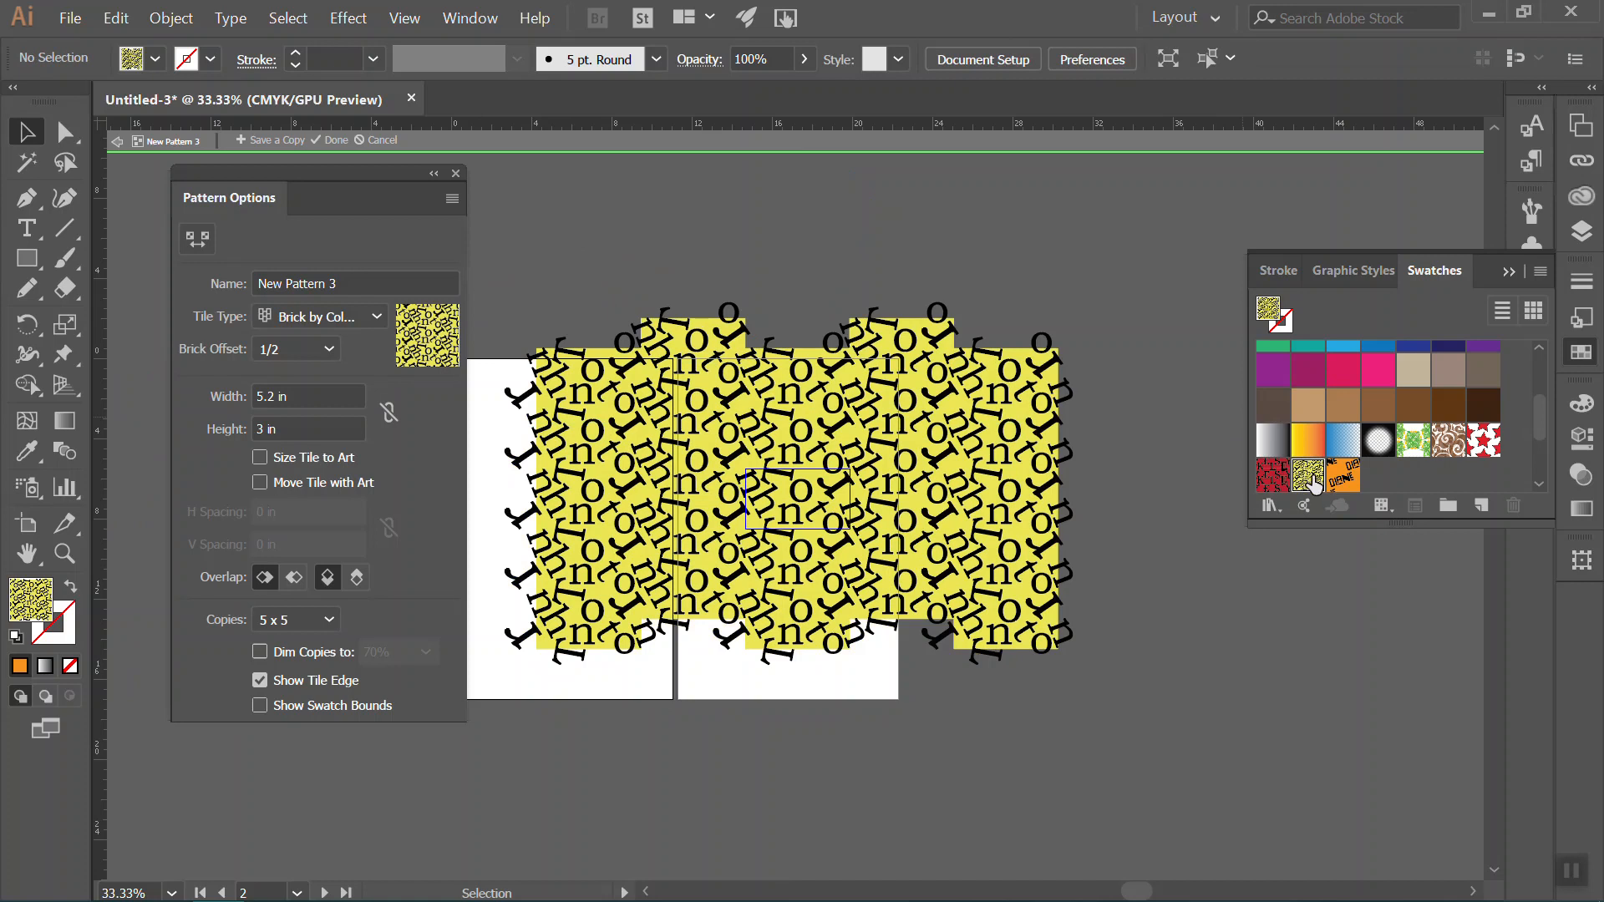
{"action": "left_click", "coordinate": [833, 495]}
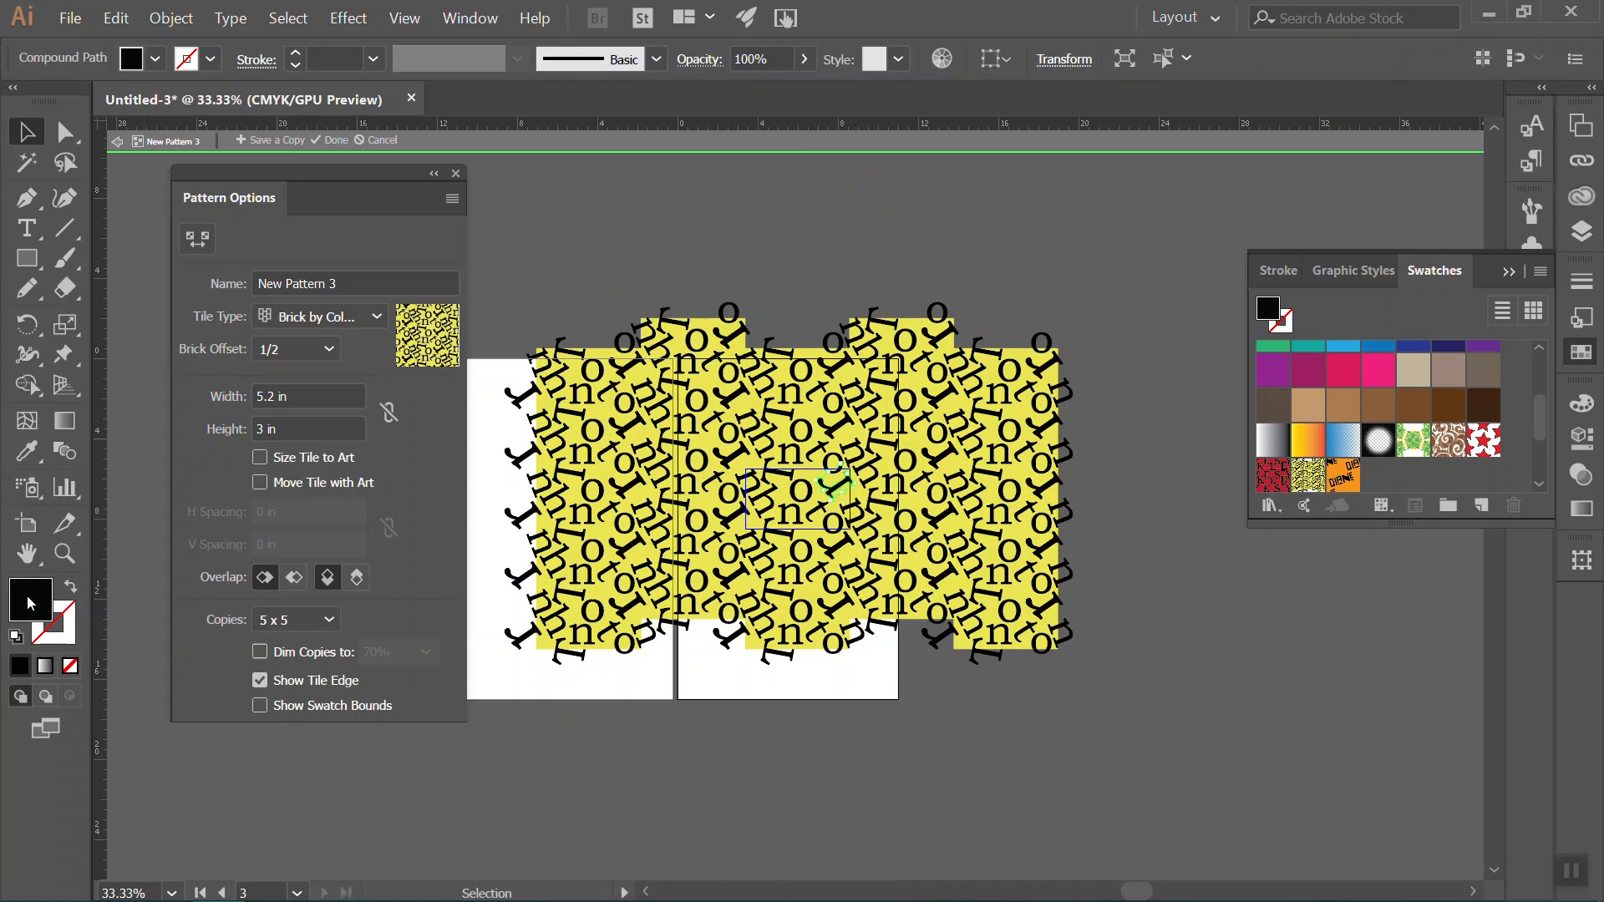
{"action": "double_click", "coordinate": [29, 602]}
{"action": "left_click", "coordinate": [253, 173]}
{"action": "left_click", "coordinate": [393, 249]}
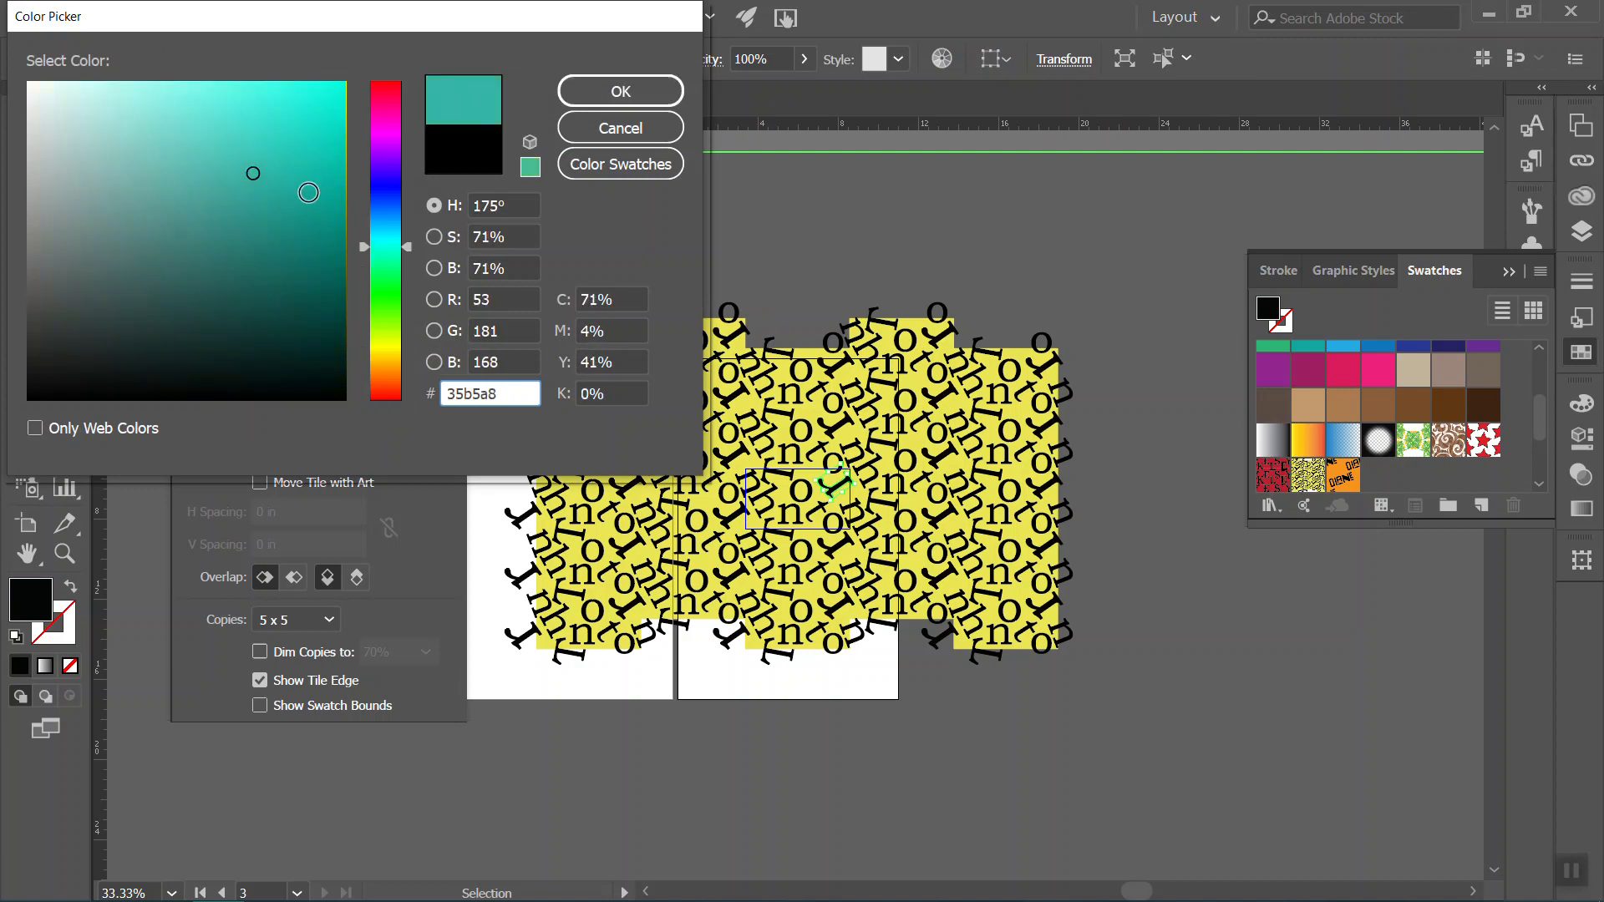
{"action": "left_click", "coordinate": [621, 91]}
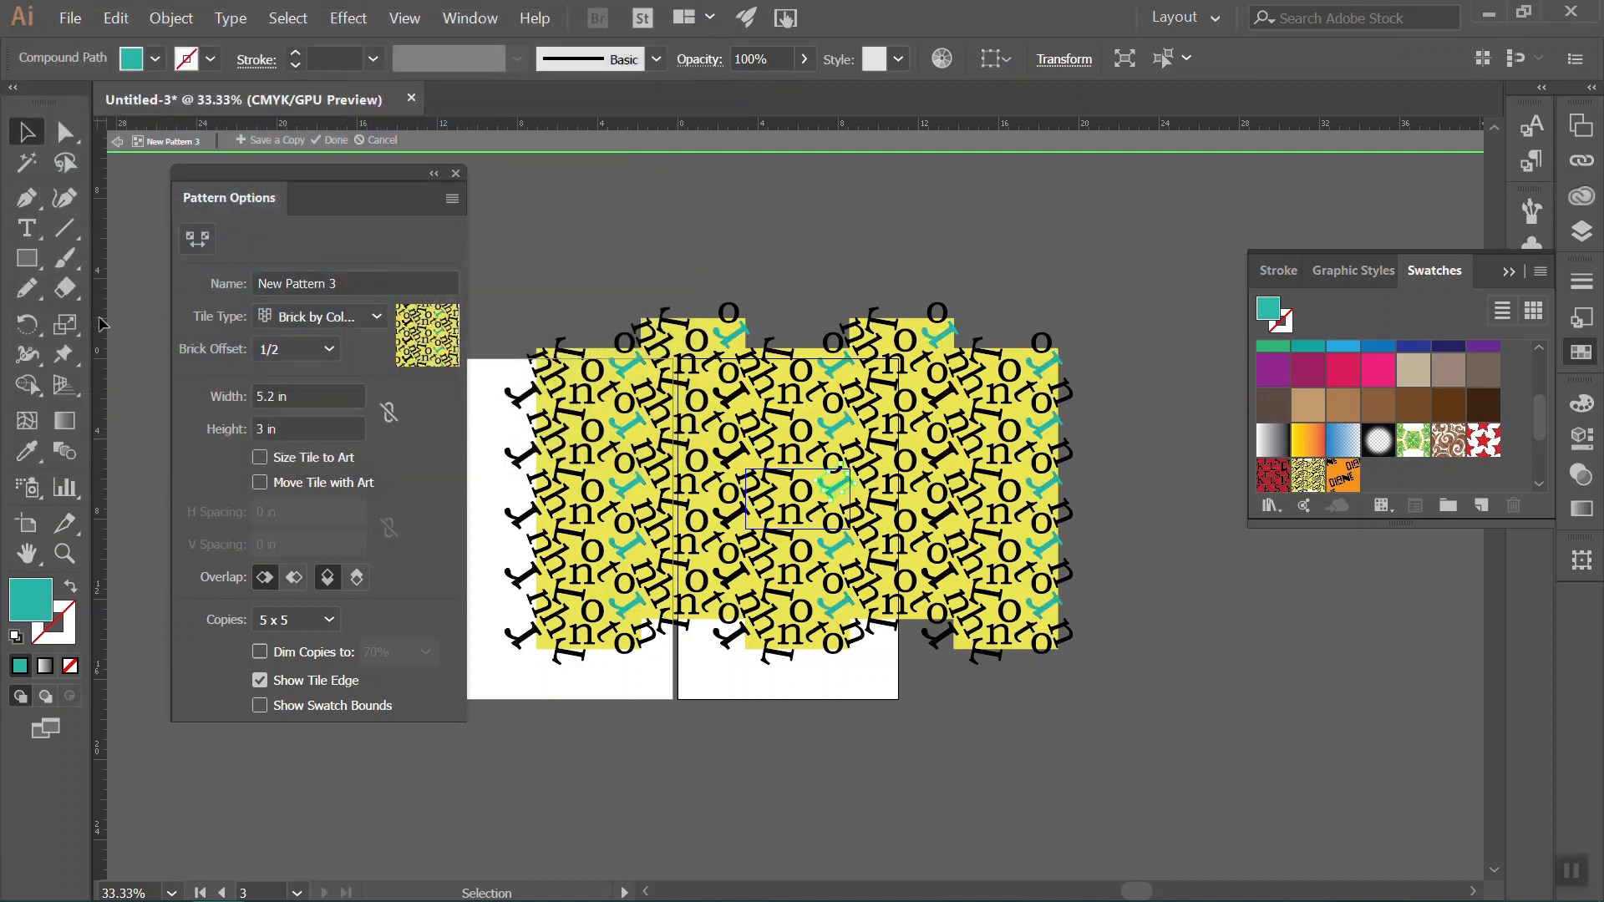
Save the teal colour as a new swatch.
{"action": "left_click", "coordinate": [799, 501]}
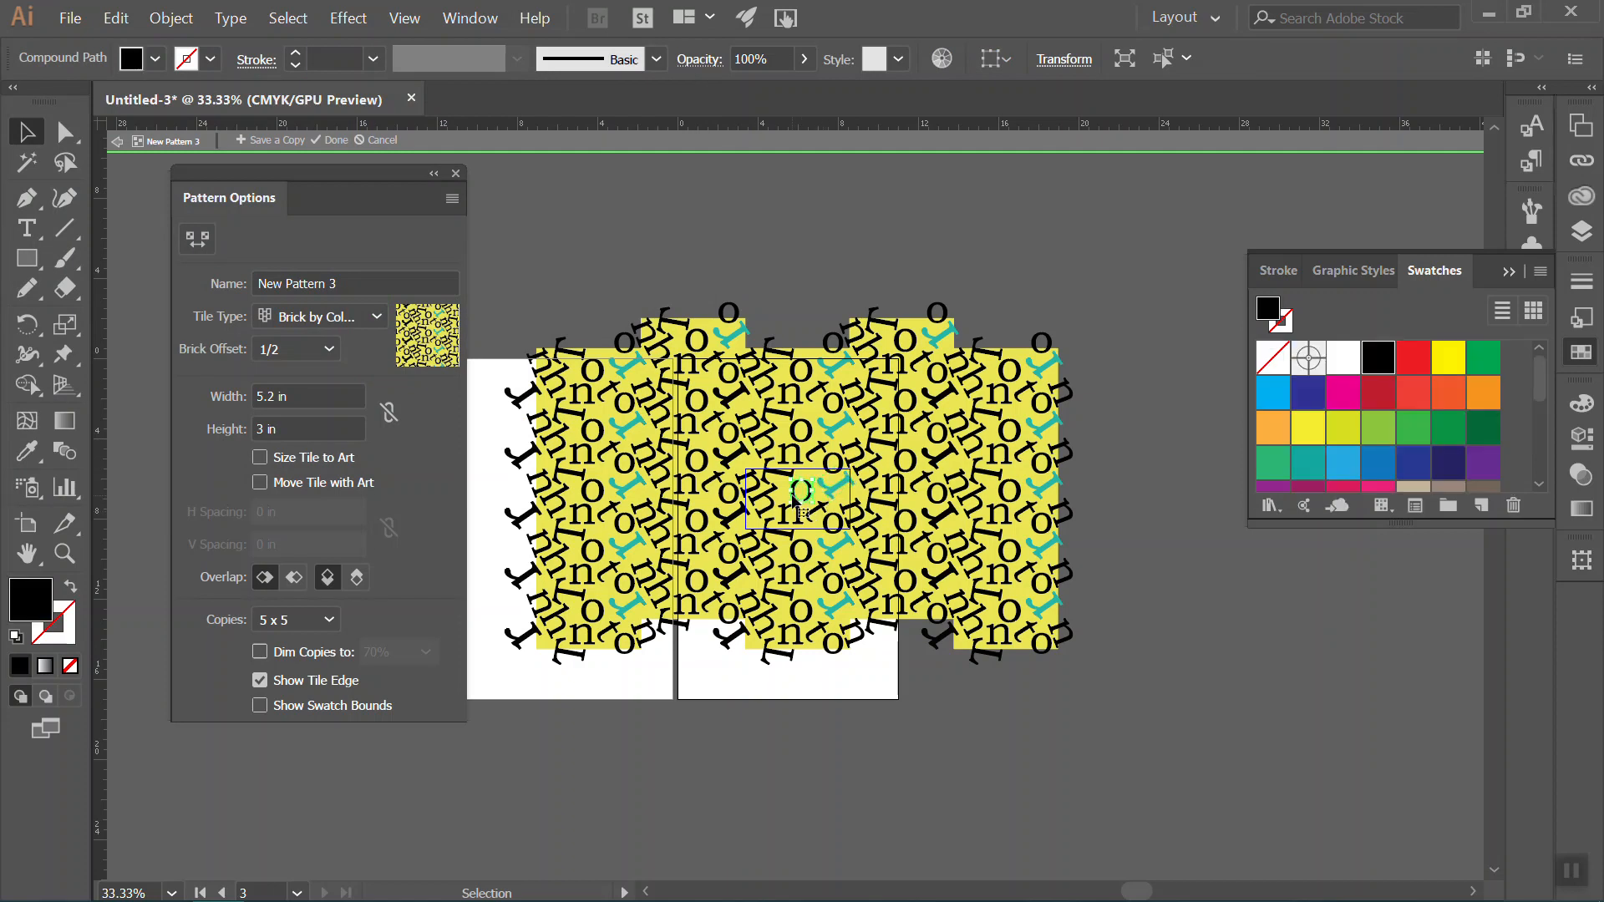
{"action": "left_click_drag", "start_coordinate": [1462, 524], "coordinate": [1468, 631]}
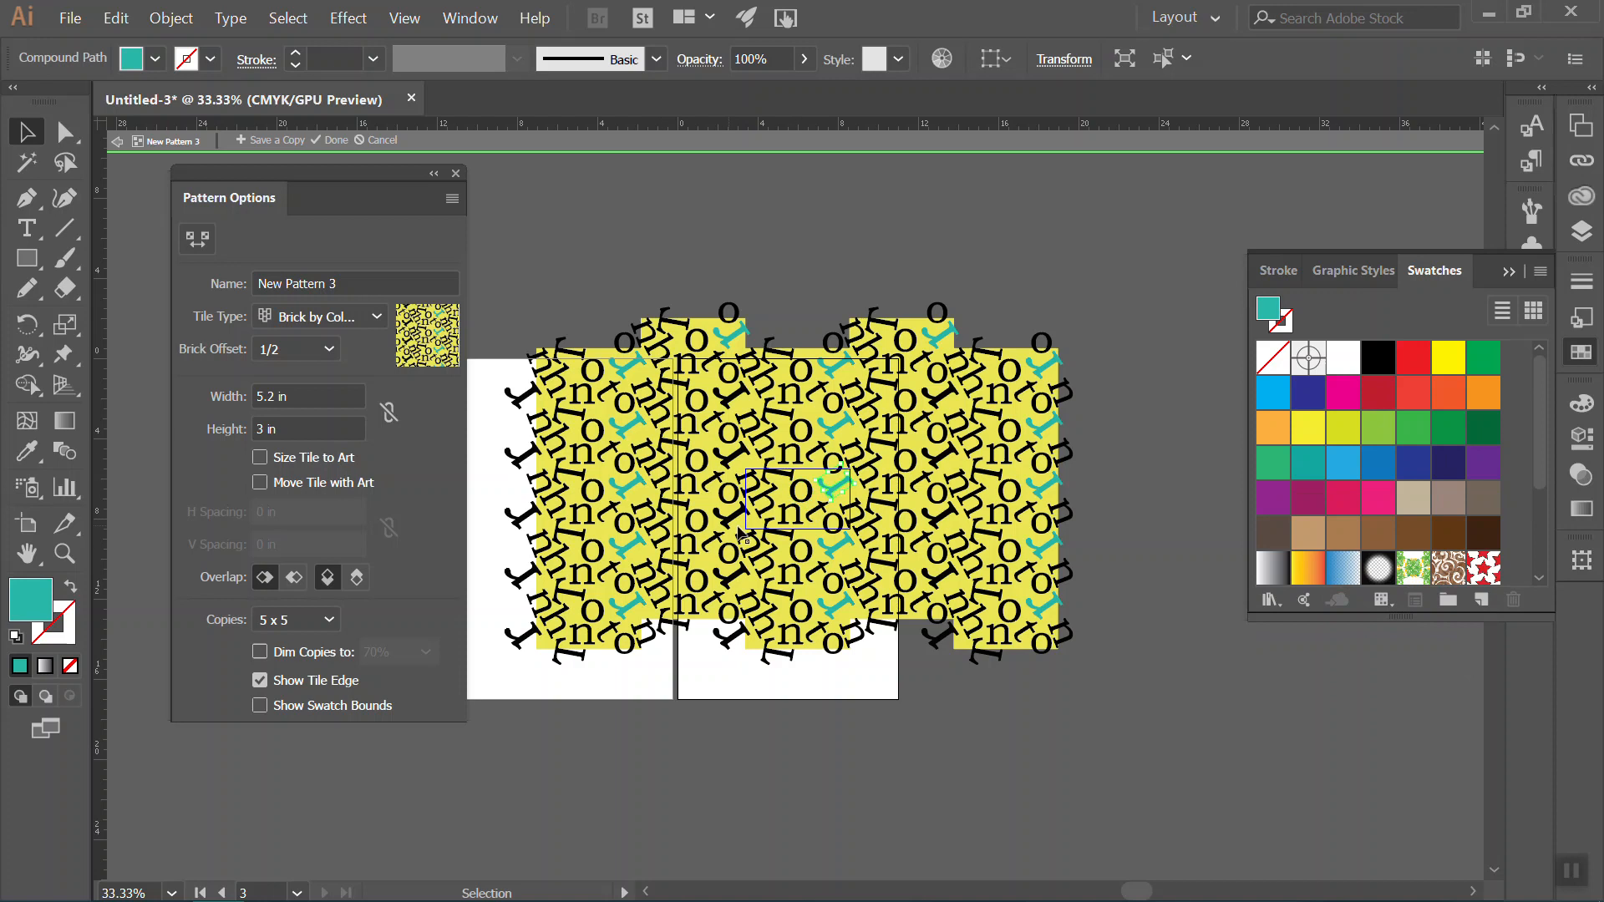
{"action": "scroll", "coordinate": [1411, 451], "scroll_direction": "down", "scroll_amount": 3}
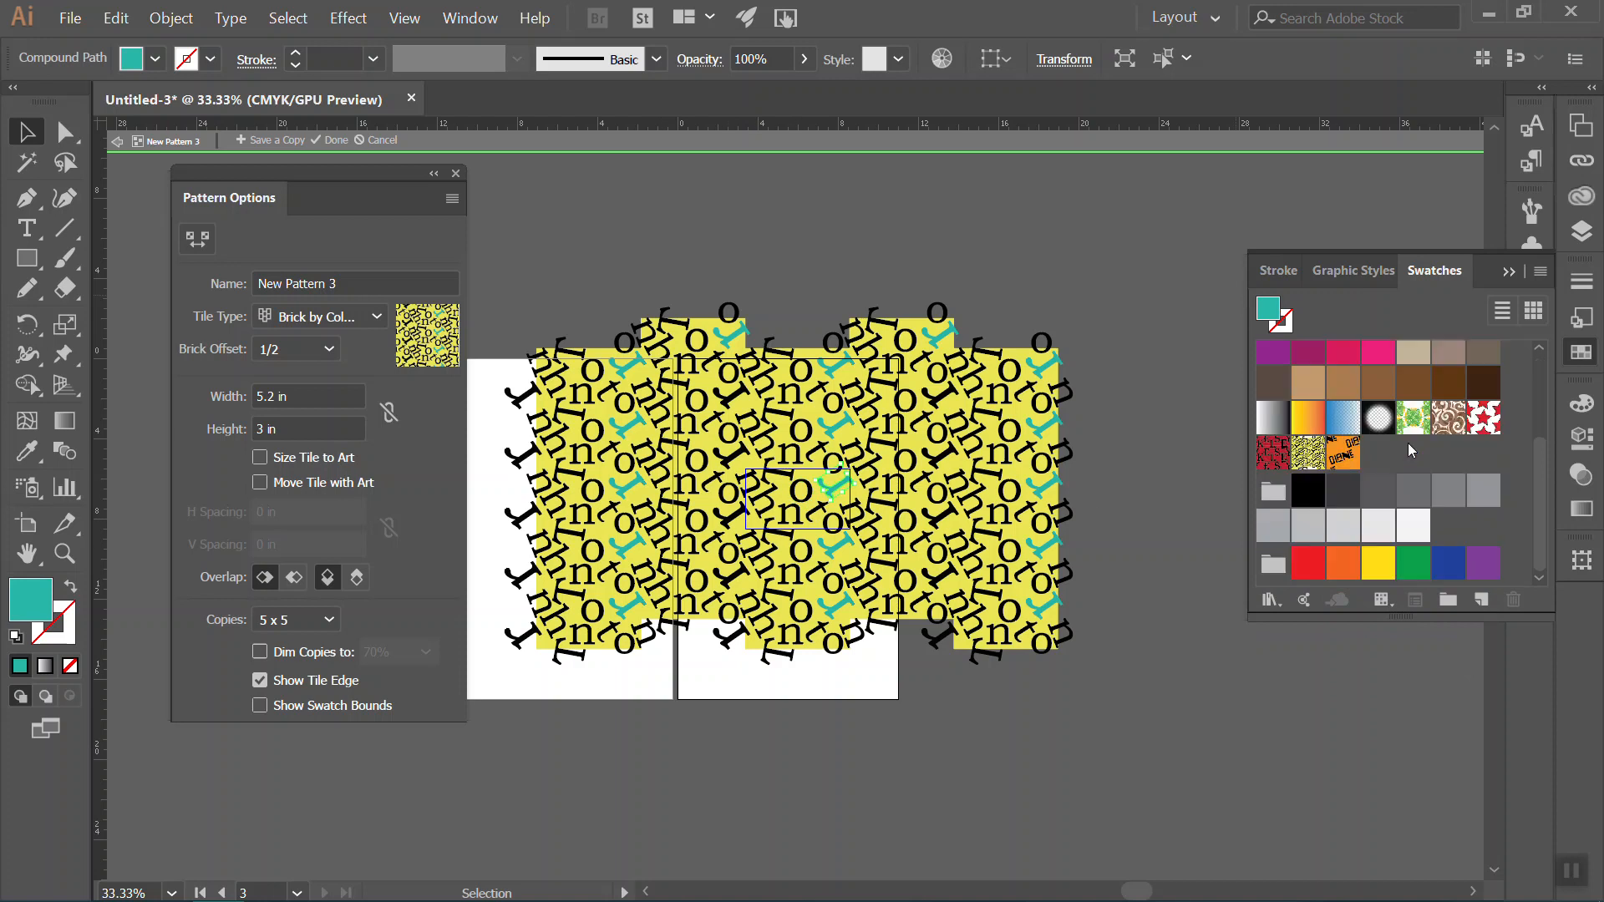
{"action": "left_click", "coordinate": [1485, 600]}
{"action": "left_click", "coordinate": [161, 457]}
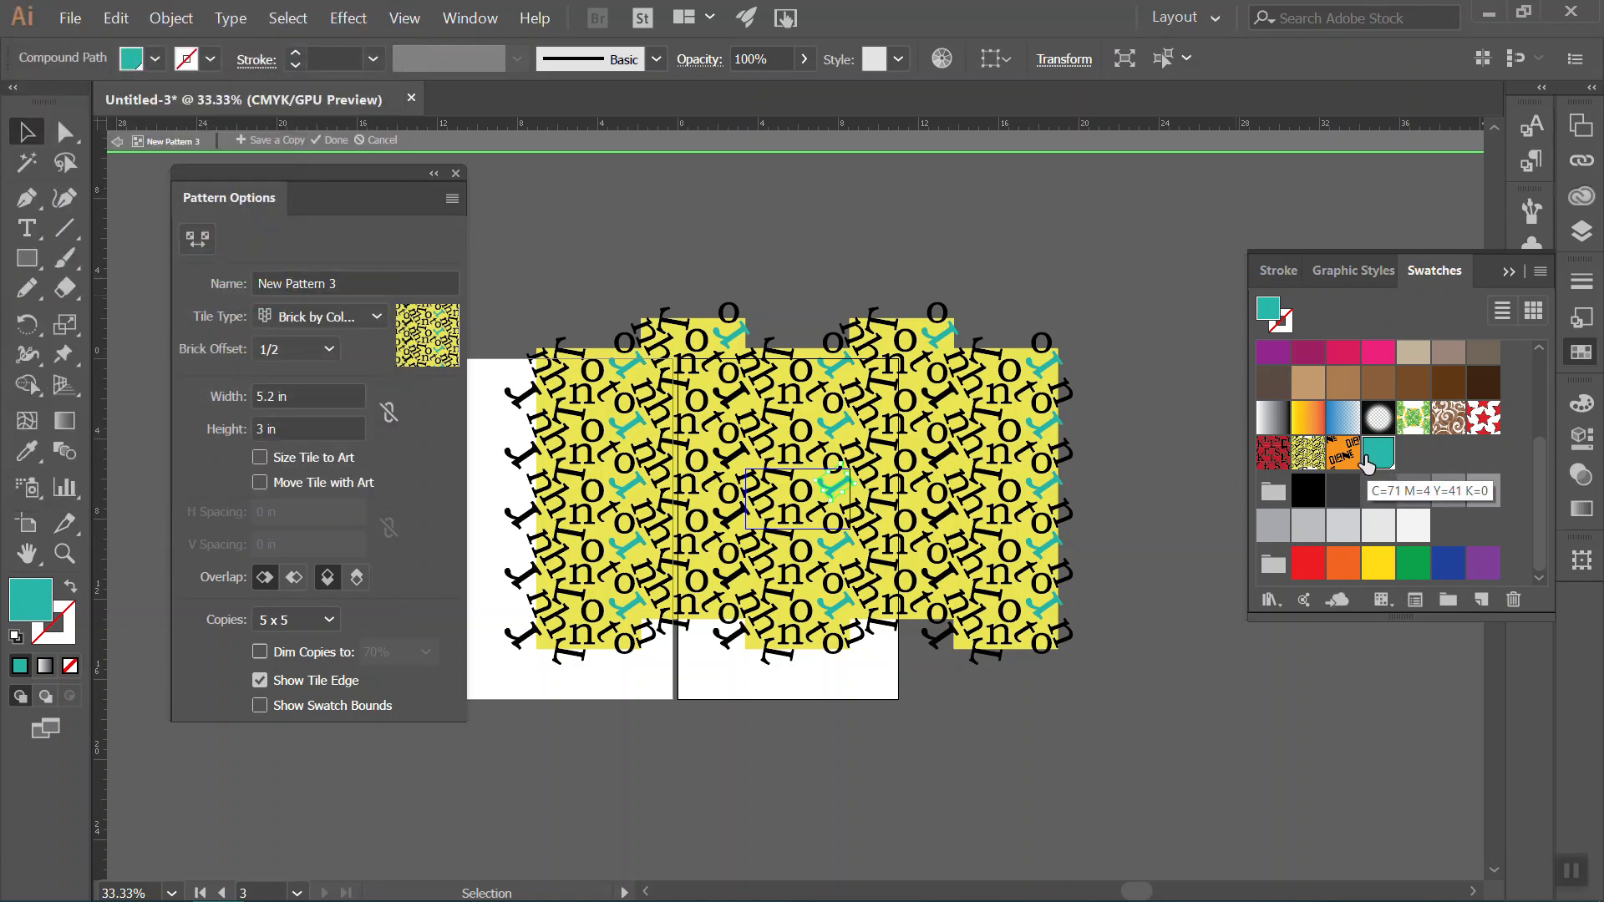
Colour the O letters dark orange d84923 and the n letters orange.
{"action": "left_click", "coordinate": [802, 491]}
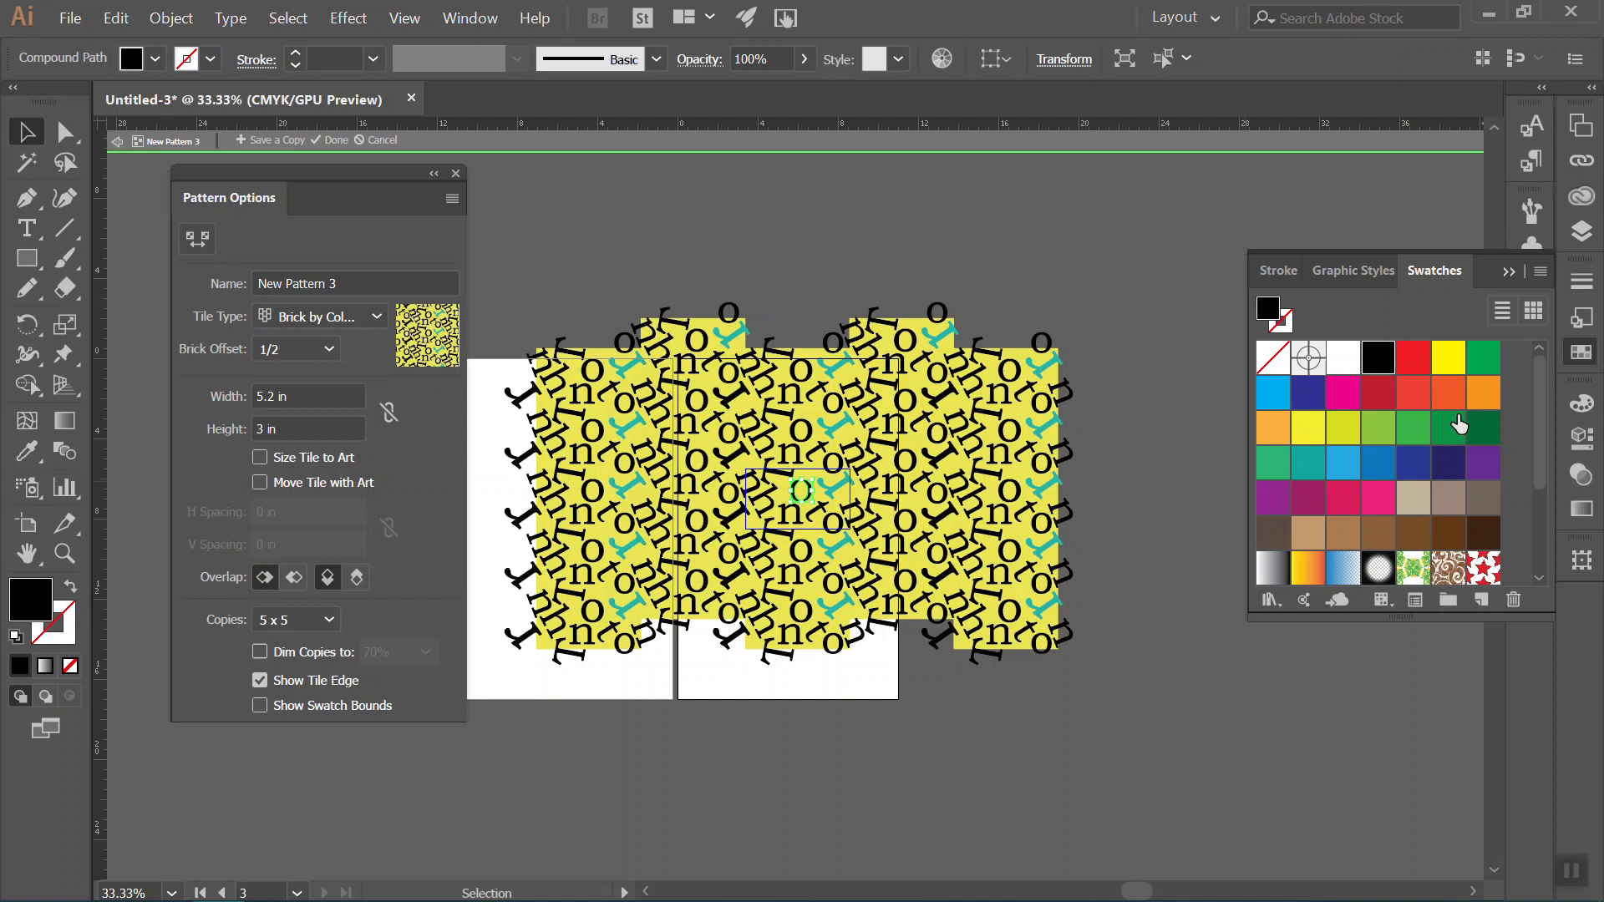
{"action": "left_click", "coordinate": [1443, 400]}
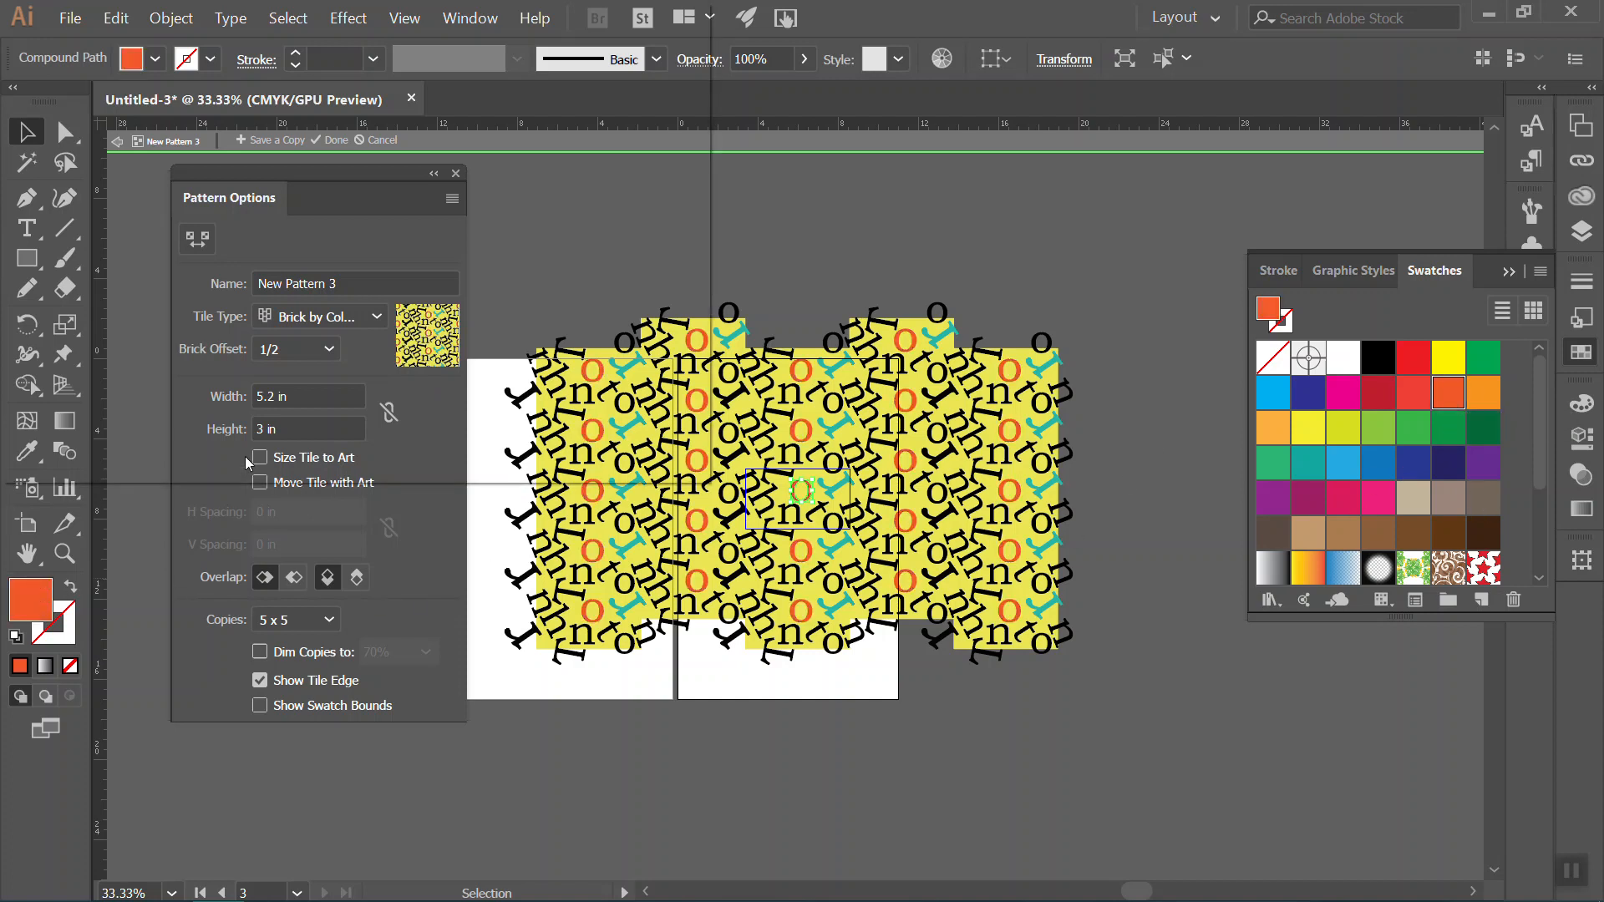
{"action": "double_click", "coordinate": [48, 590]}
{"action": "left_click", "coordinate": [294, 129]}
{"action": "key", "text": "Return"}
{"action": "left_click", "coordinate": [794, 525]}
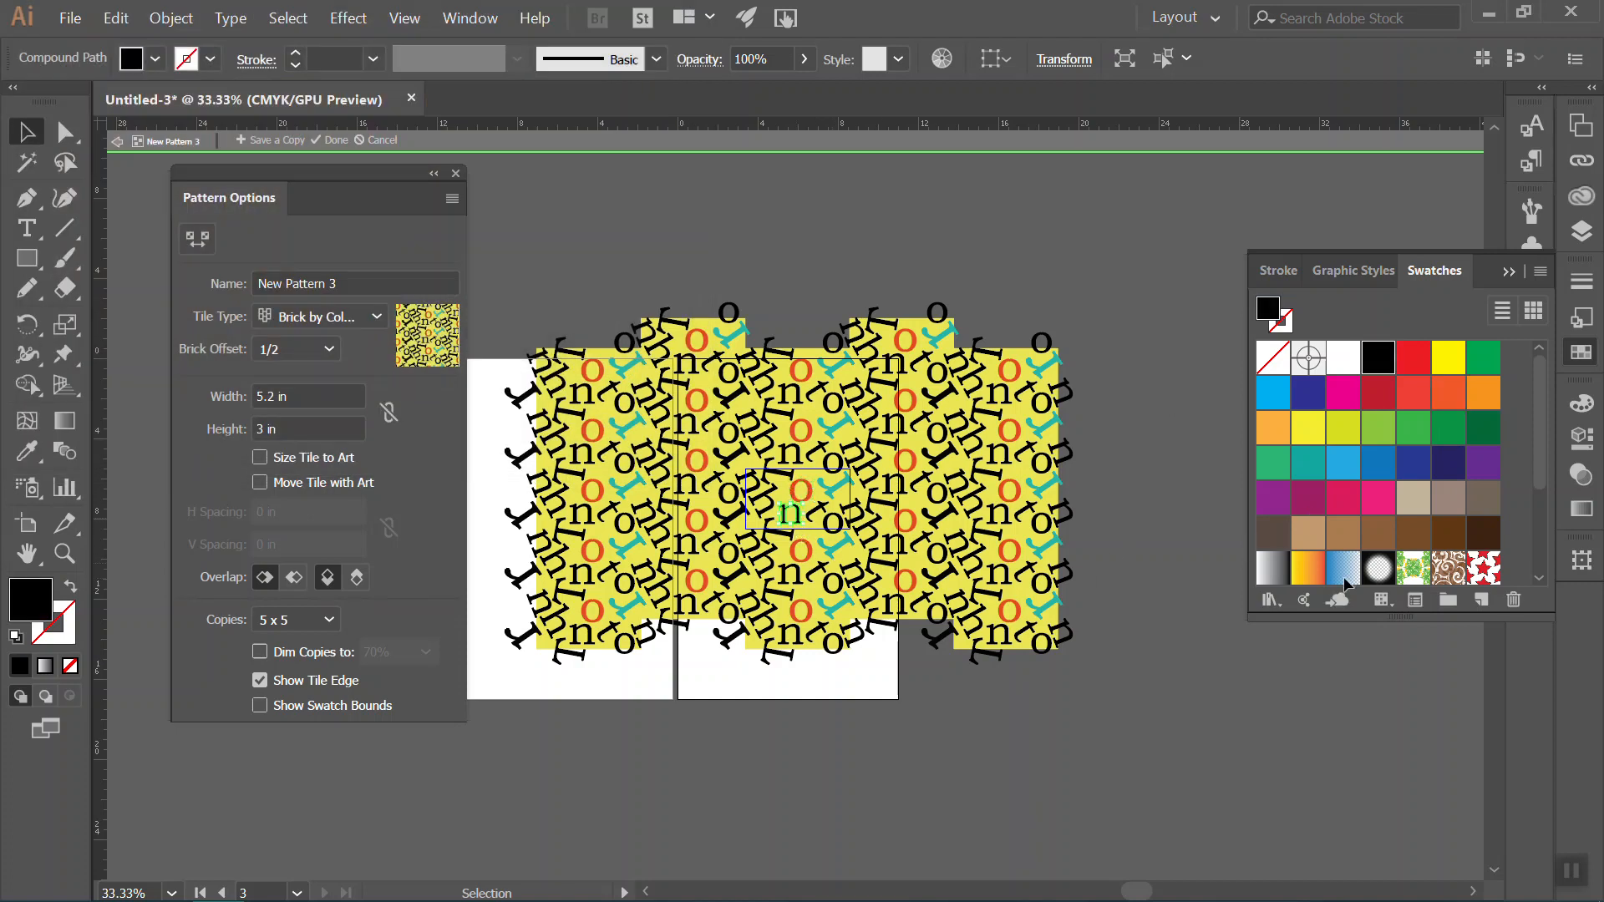
{"action": "left_click", "coordinate": [1475, 402]}
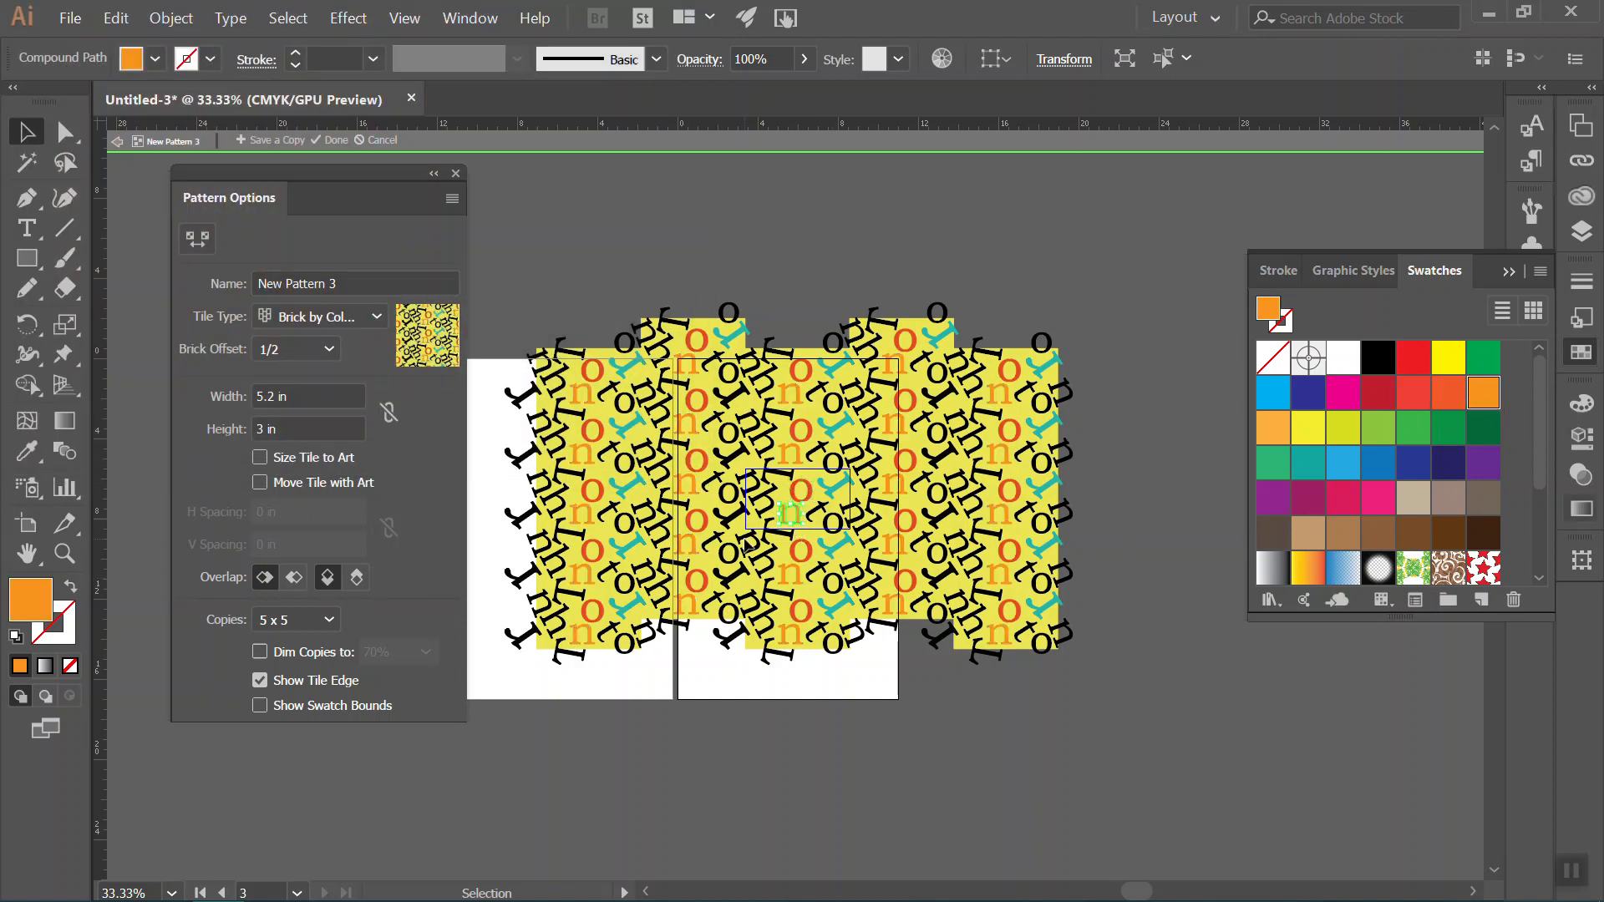
{"action": "left_click", "coordinate": [1071, 671]}
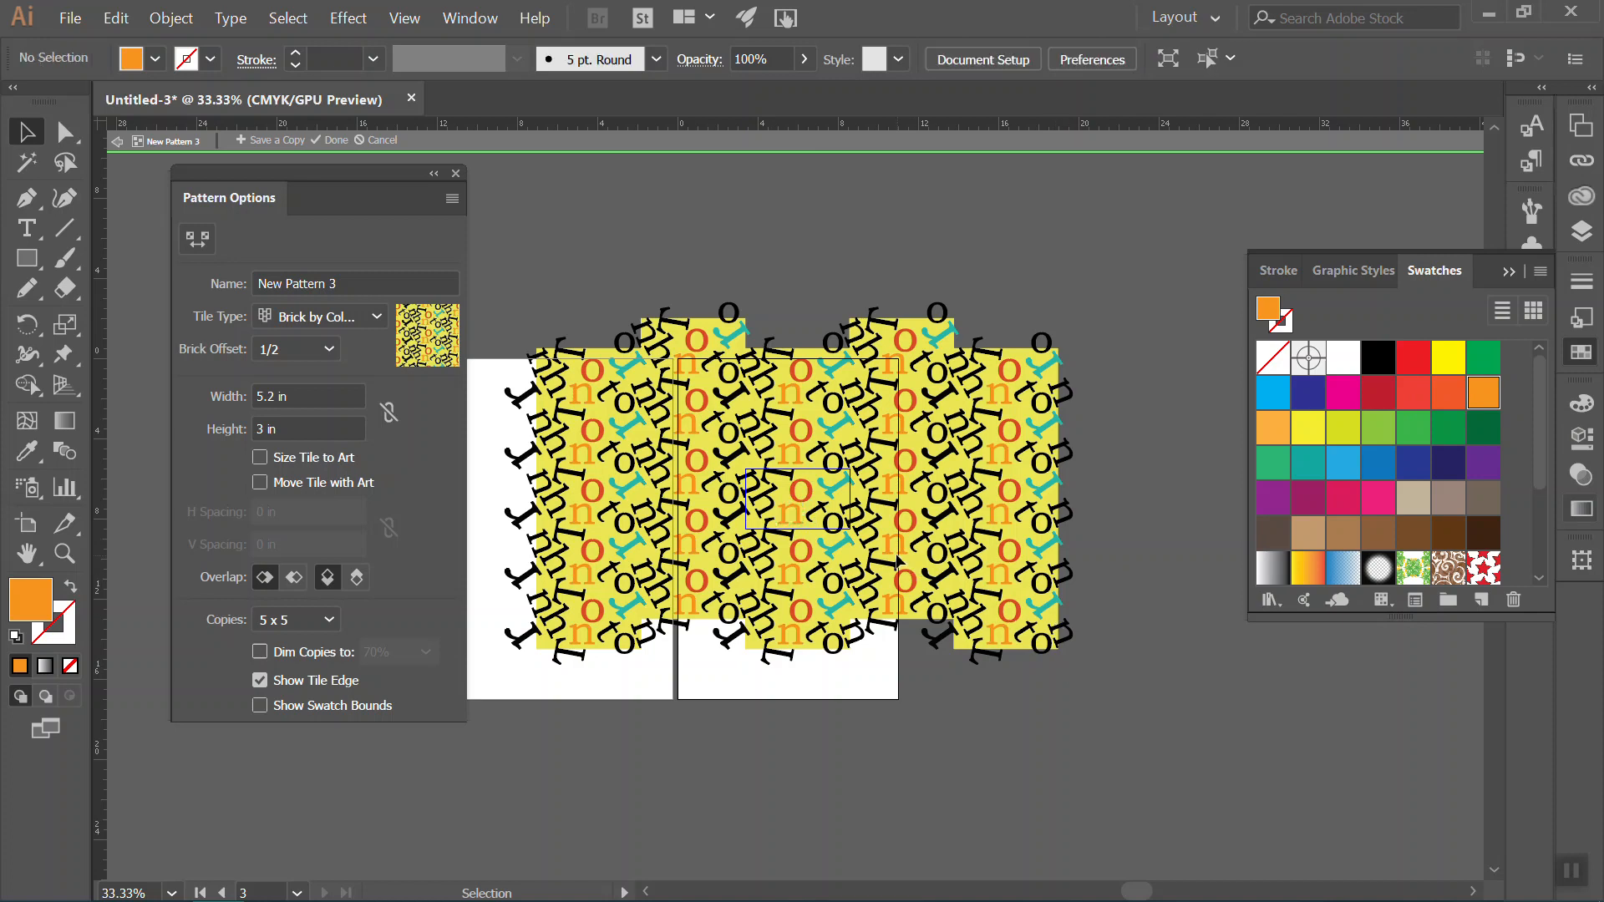
Colour another letter dark green and the h letters dark navy, then finish pattern editing.
{"action": "left_click", "coordinate": [852, 514]}
{"action": "left_click", "coordinate": [1479, 428]}
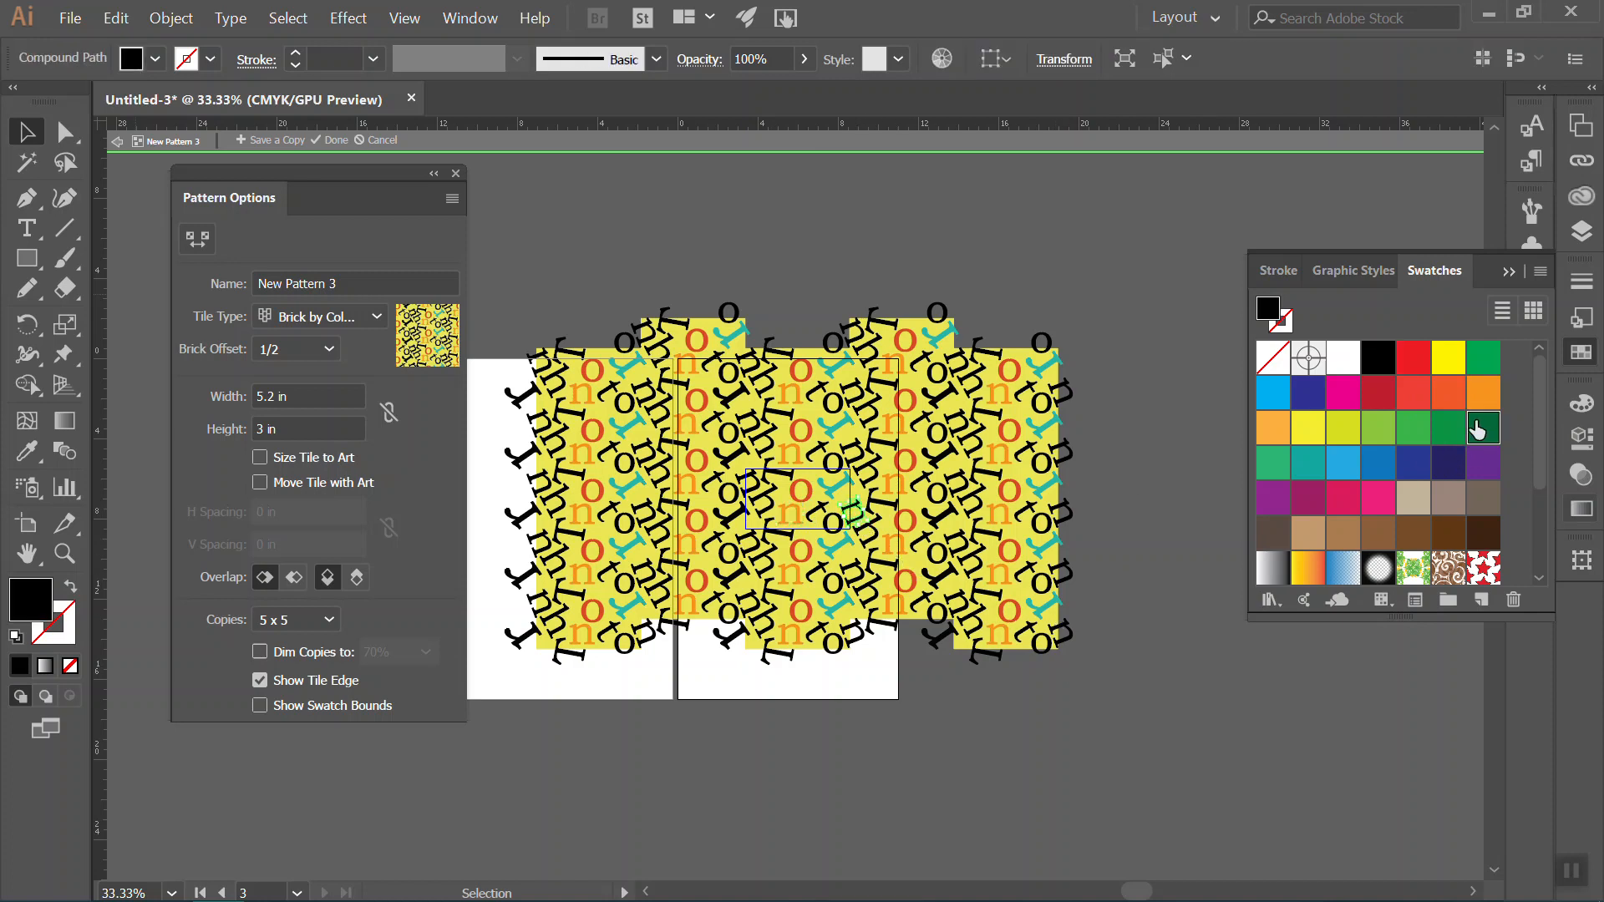
{"action": "left_click", "coordinate": [772, 501]}
{"action": "left_click", "coordinate": [1452, 358]}
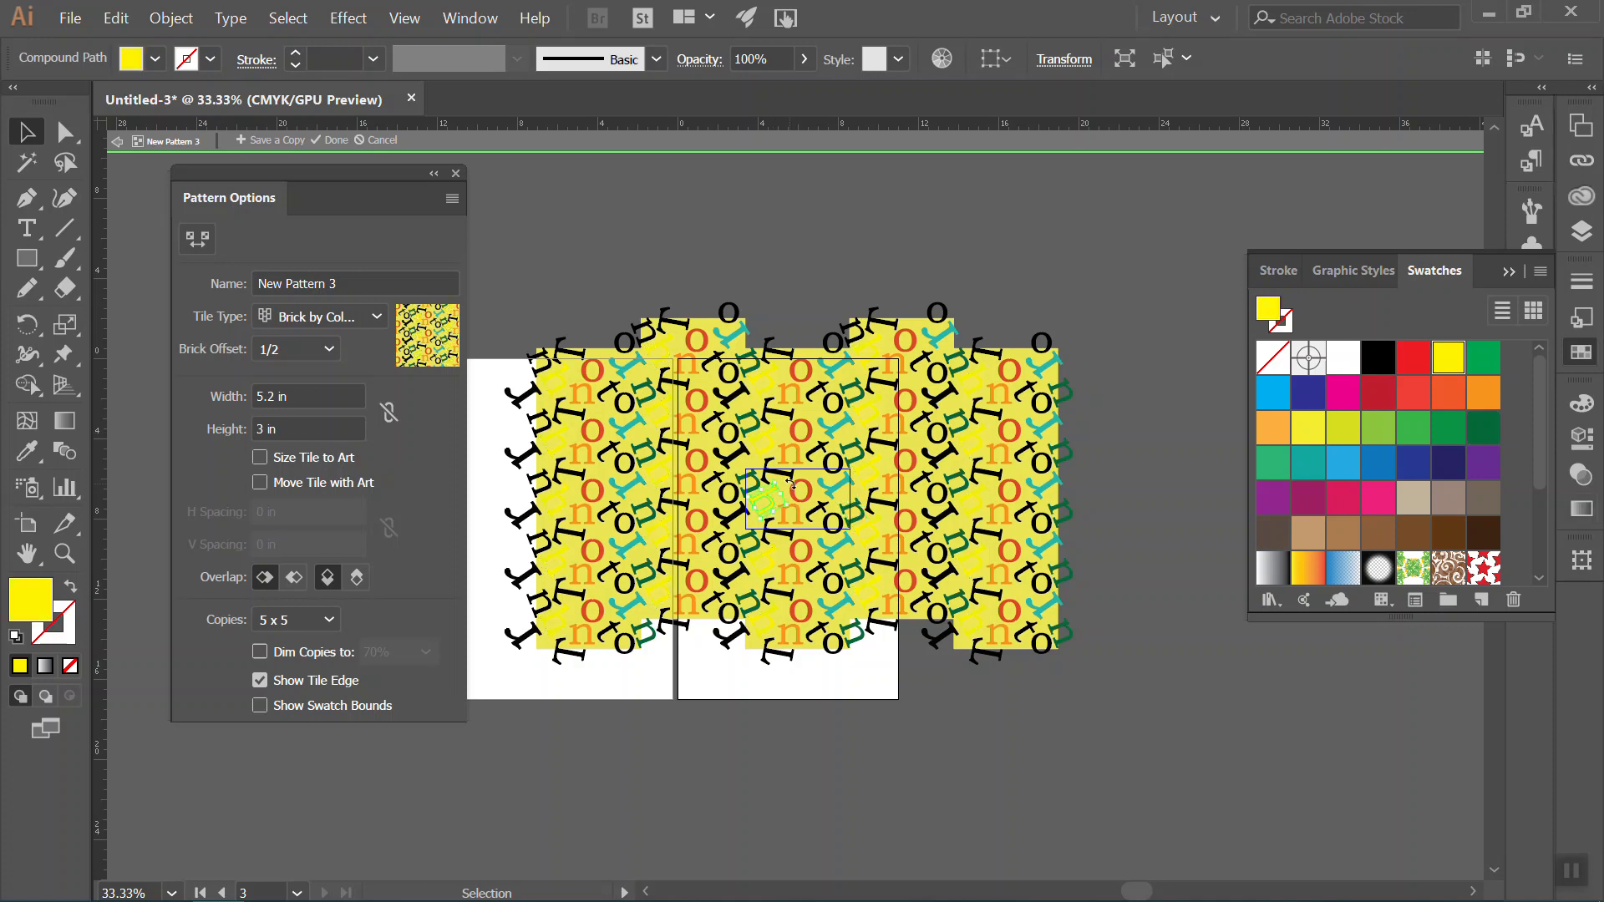
{"action": "left_click", "coordinate": [1448, 462]}
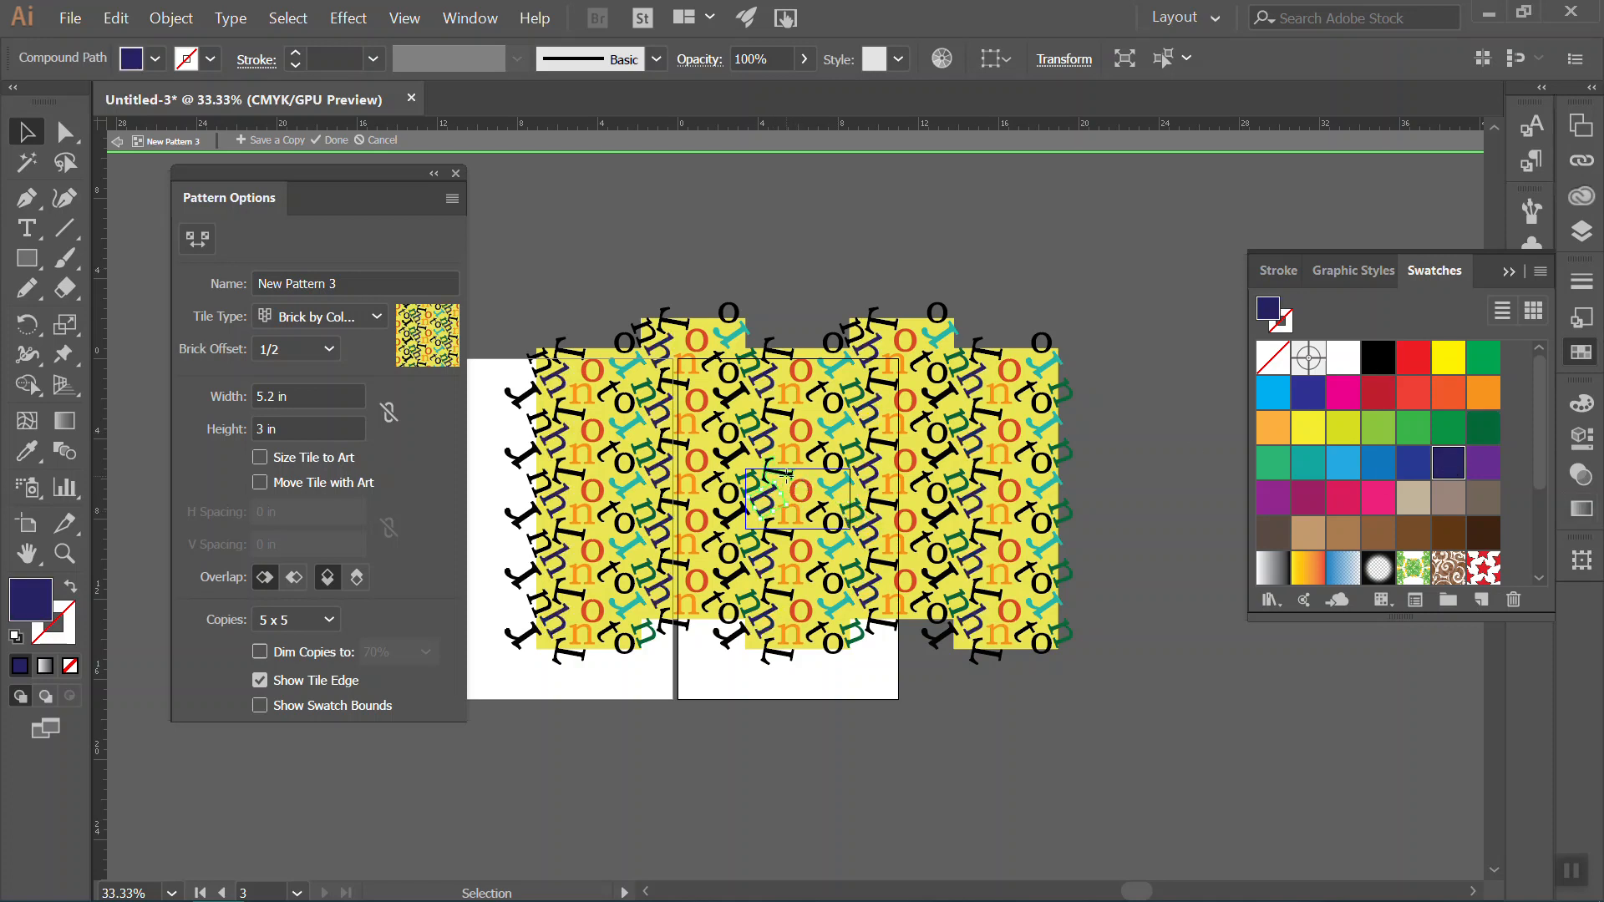
{"action": "left_click", "coordinate": [1145, 638]}
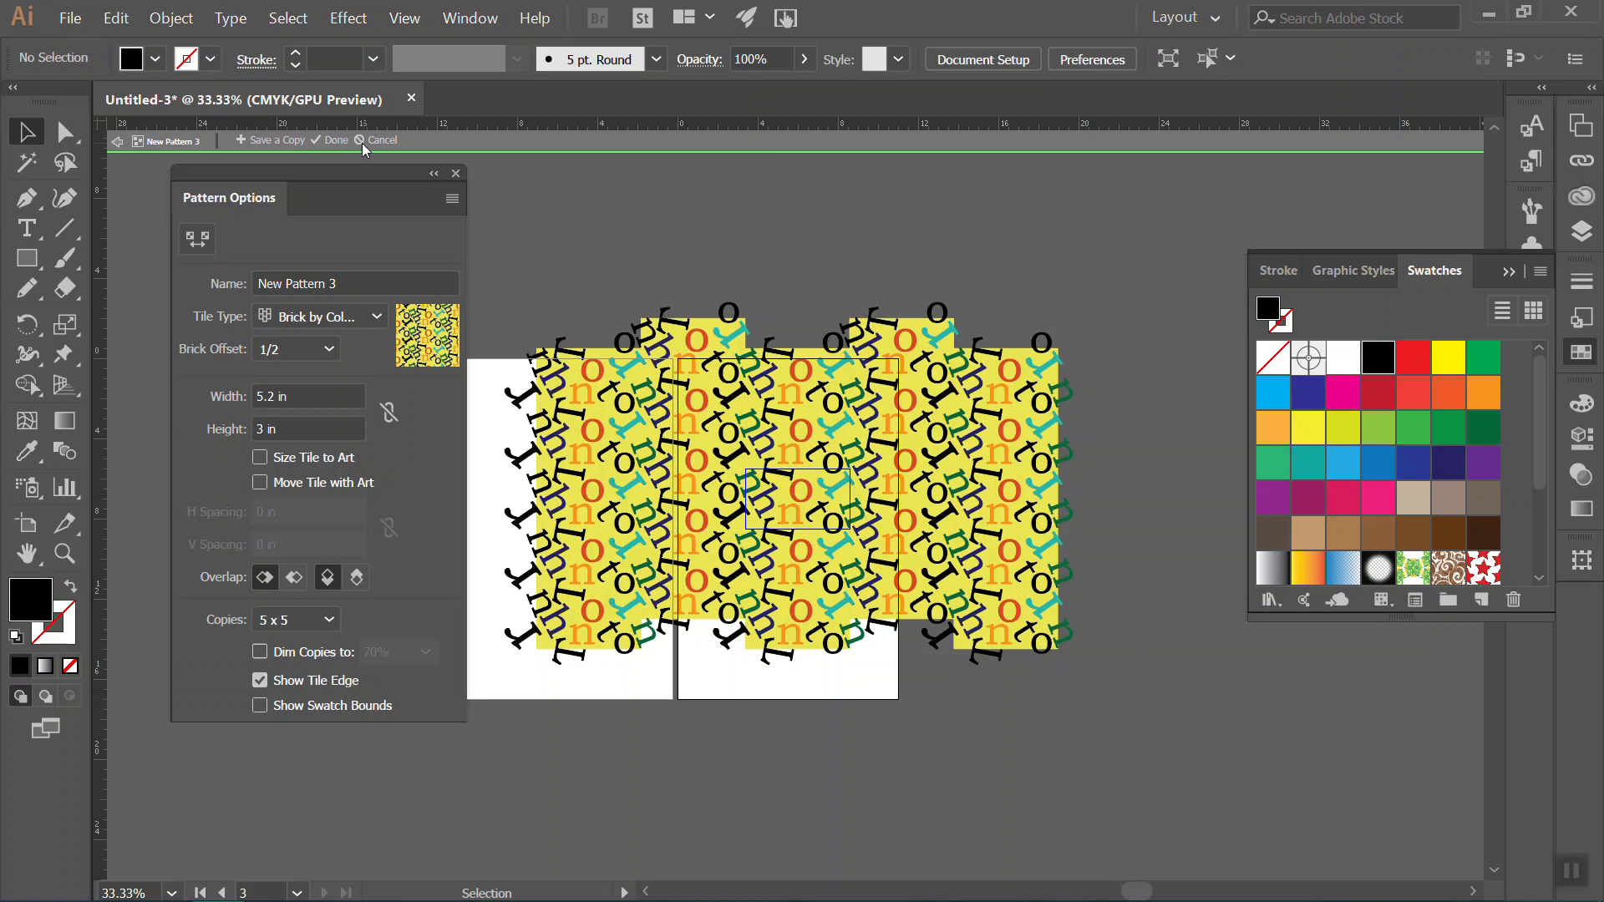
{"action": "left_click", "coordinate": [333, 139]}
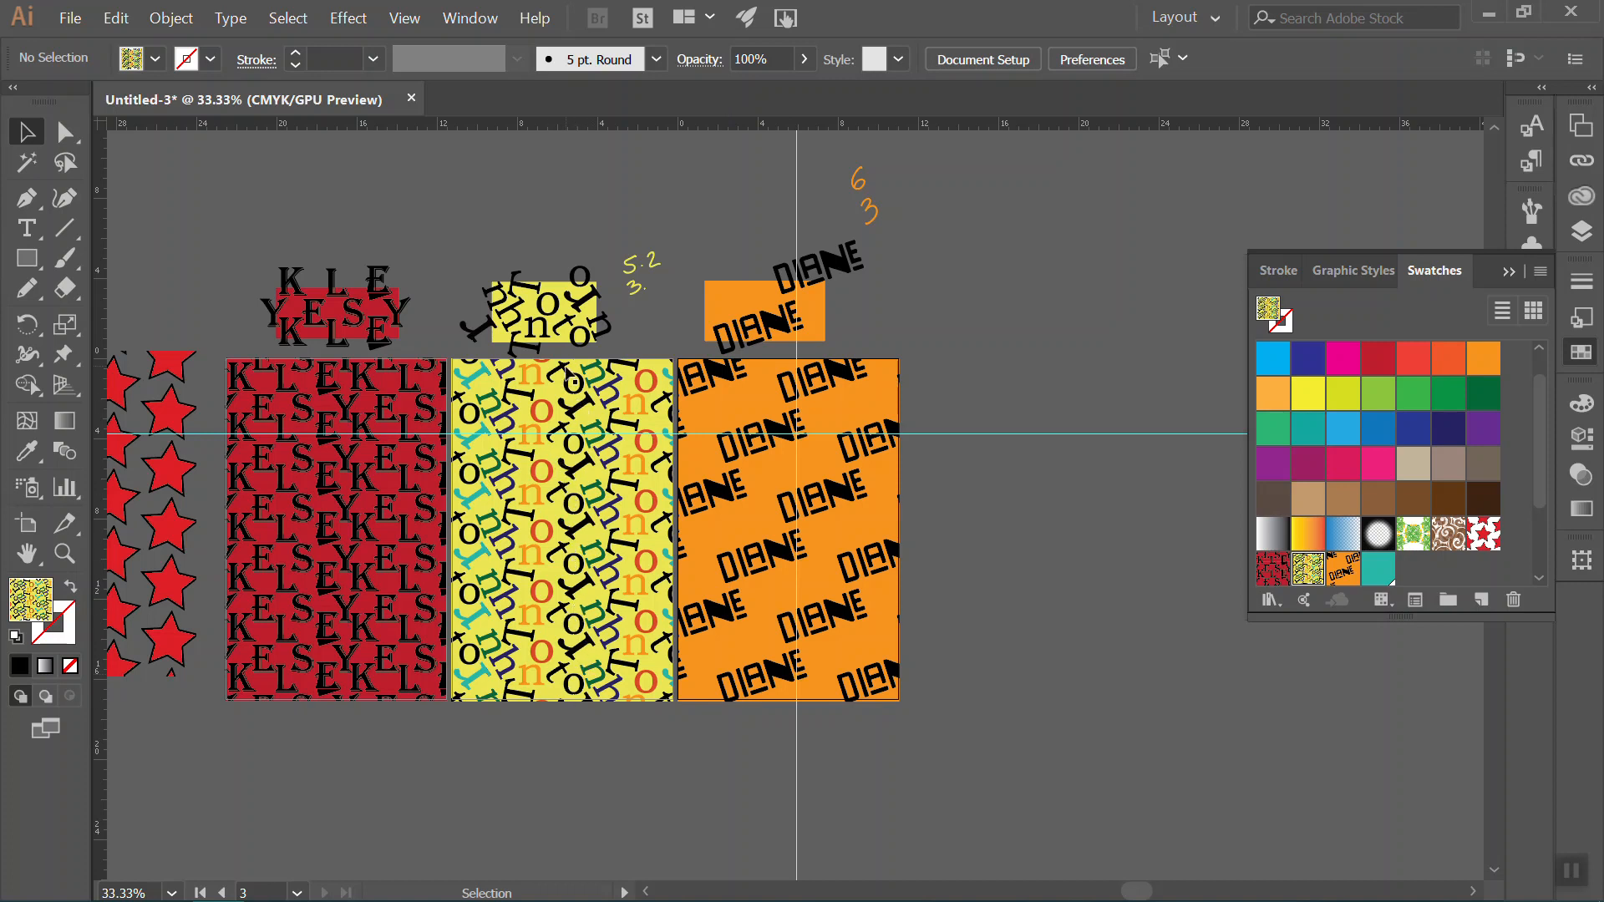
Recolour the centre DIANE lettering in the orange pattern tile with the teal swatch.
{"action": "left_click", "coordinate": [882, 539]}
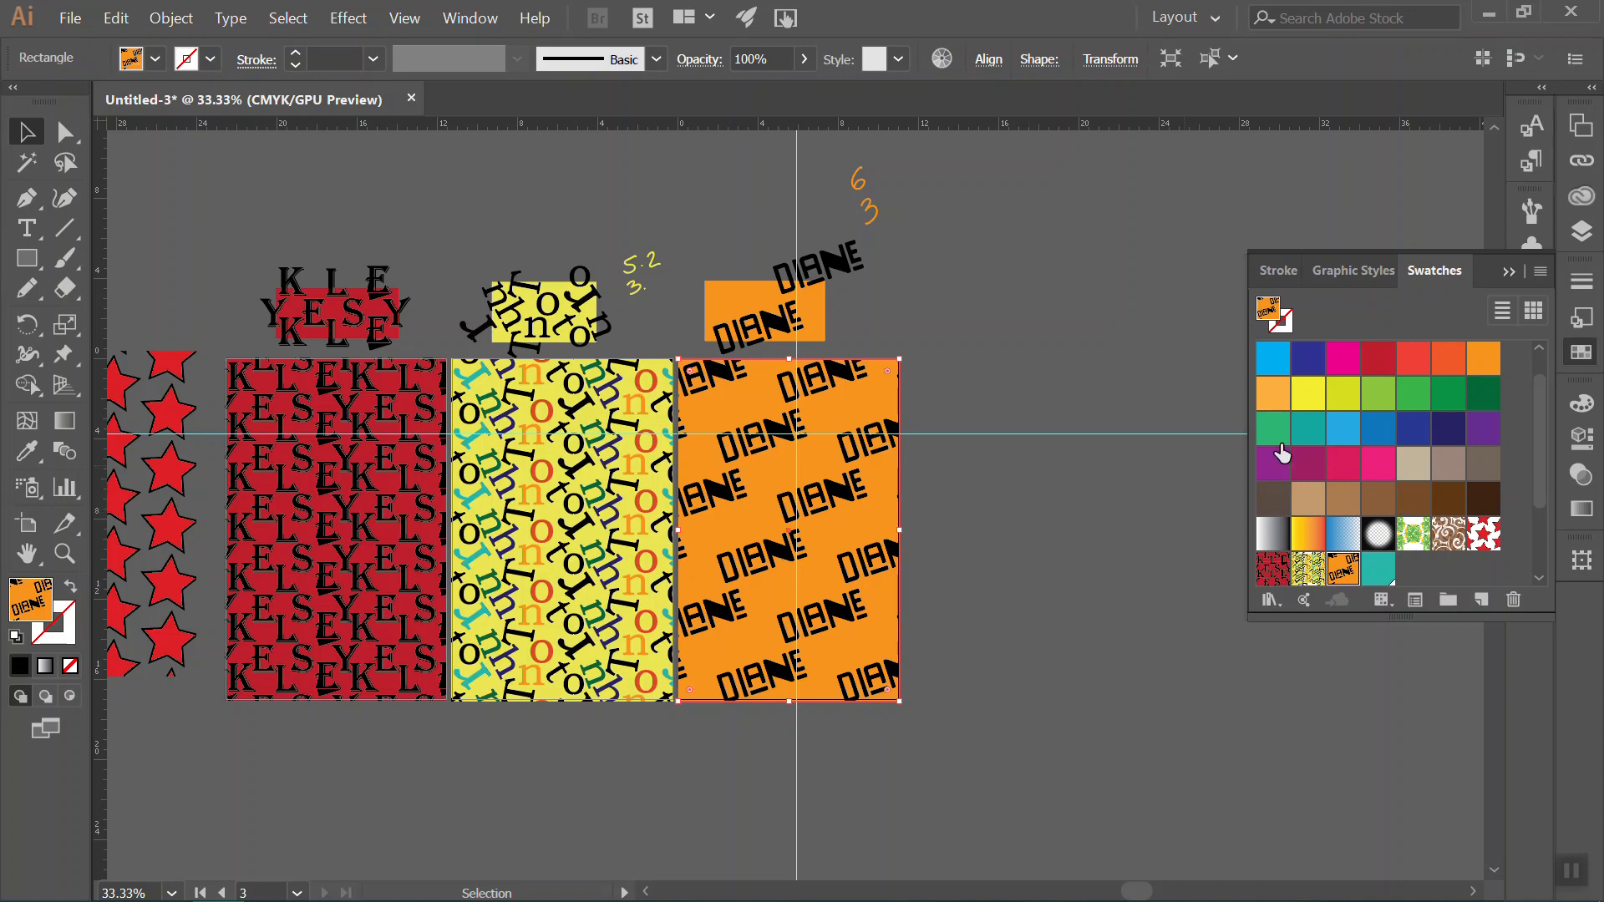
{"action": "scroll", "coordinate": [1443, 493], "scroll_direction": "down", "scroll_amount": 3}
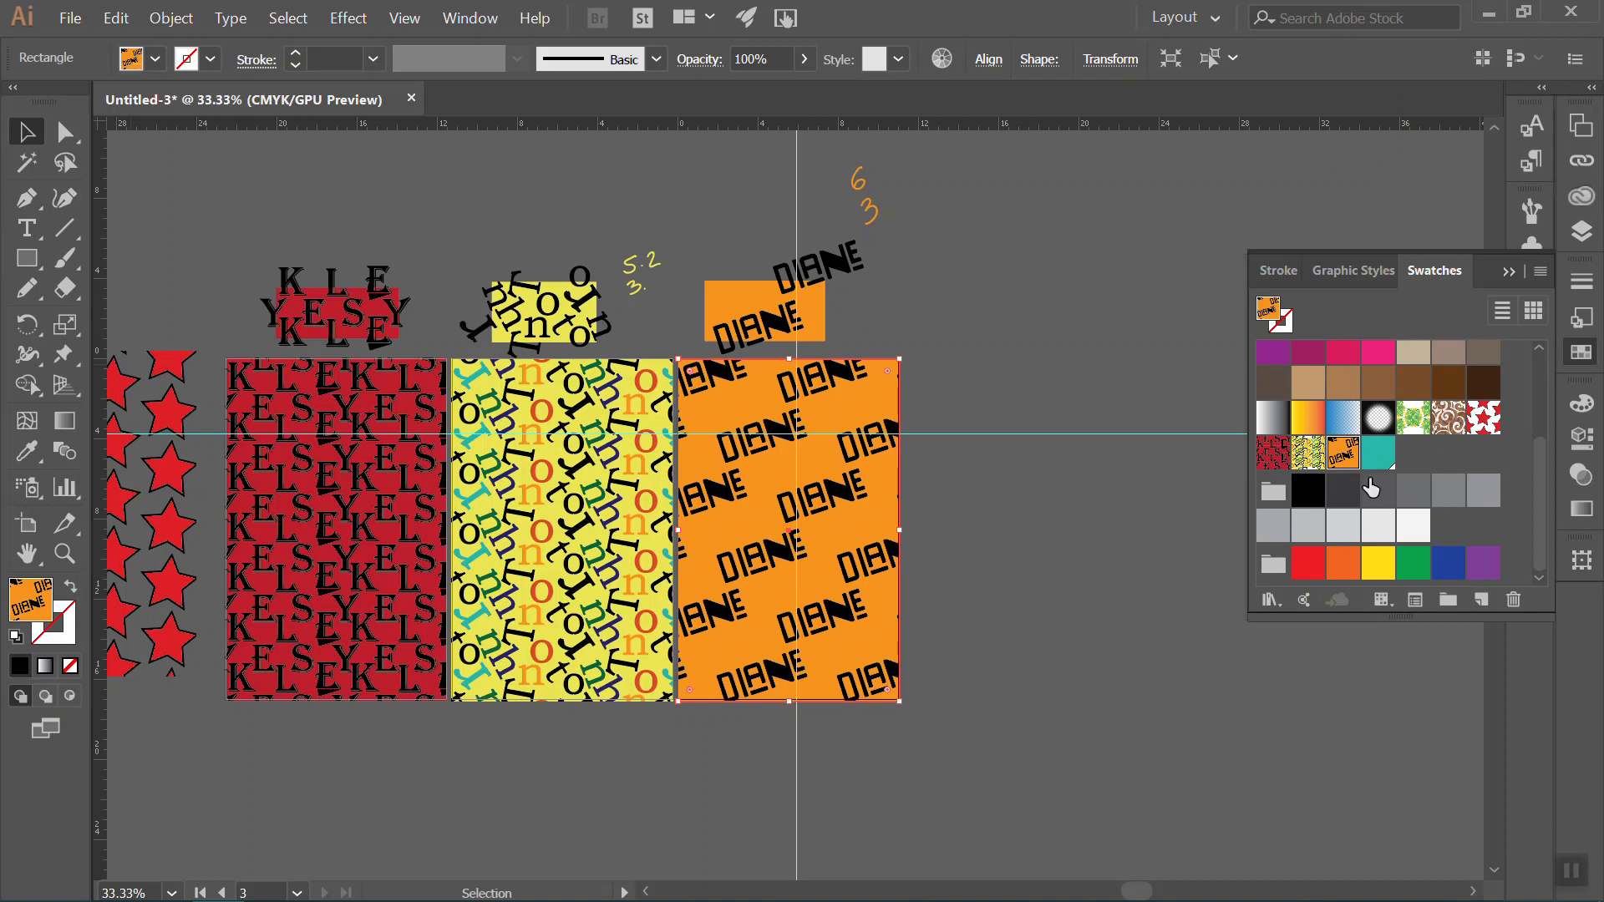
{"action": "double_click", "coordinate": [1342, 452]}
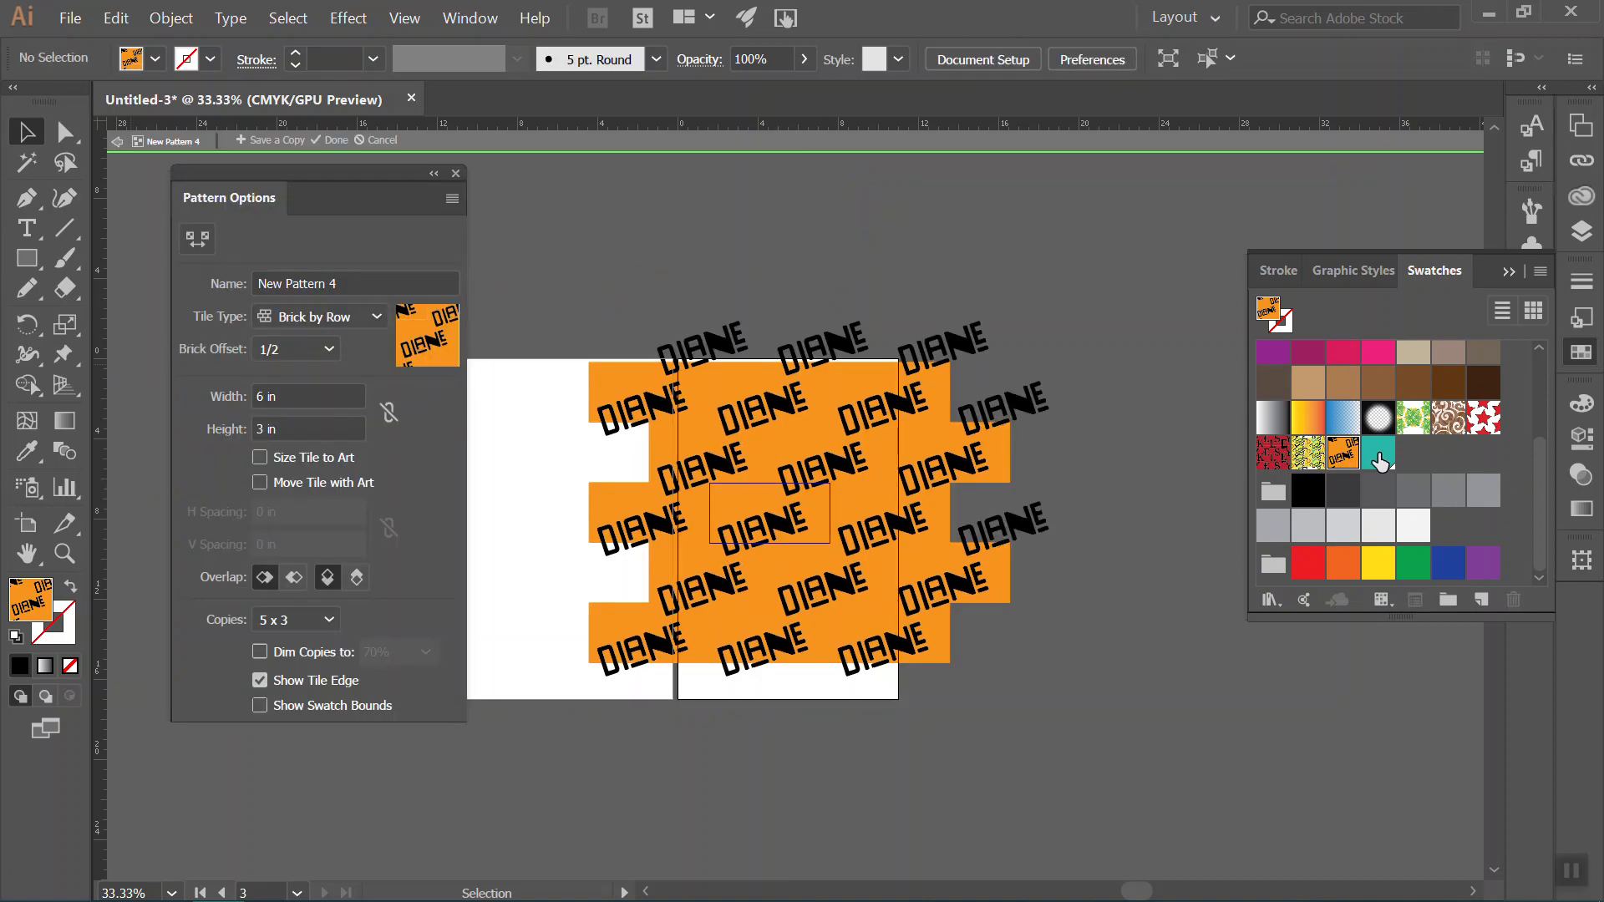
{"action": "left_click", "coordinate": [781, 530]}
{"action": "scroll", "coordinate": [1468, 543], "scroll_direction": "up", "scroll_amount": 3}
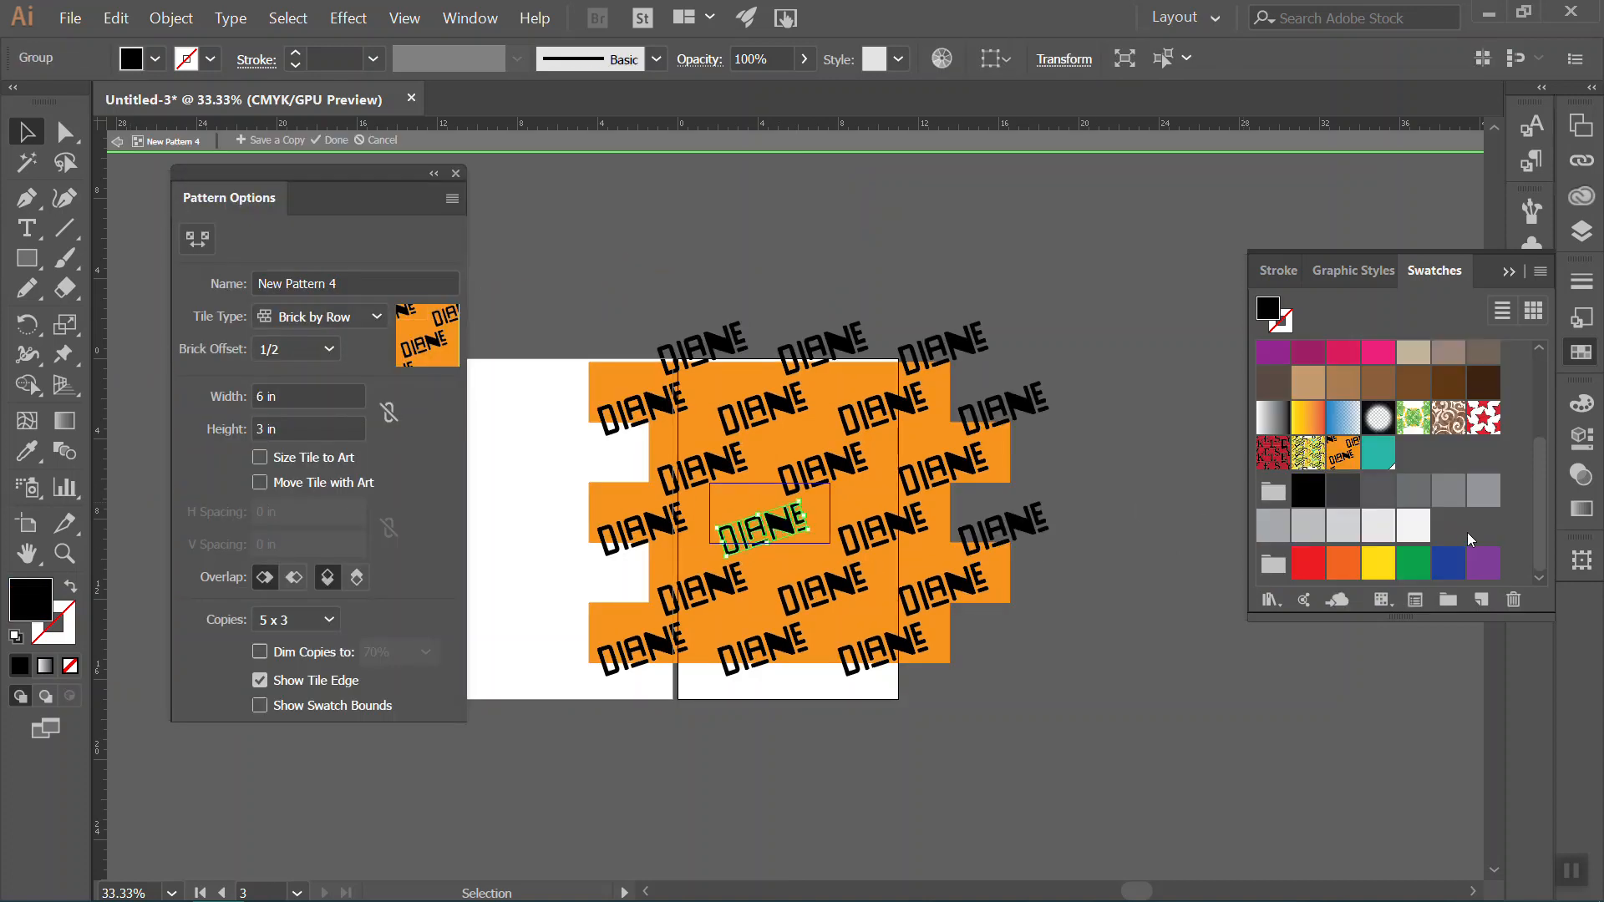
{"action": "scroll", "coordinate": [1376, 462], "scroll_direction": "down", "scroll_amount": 3}
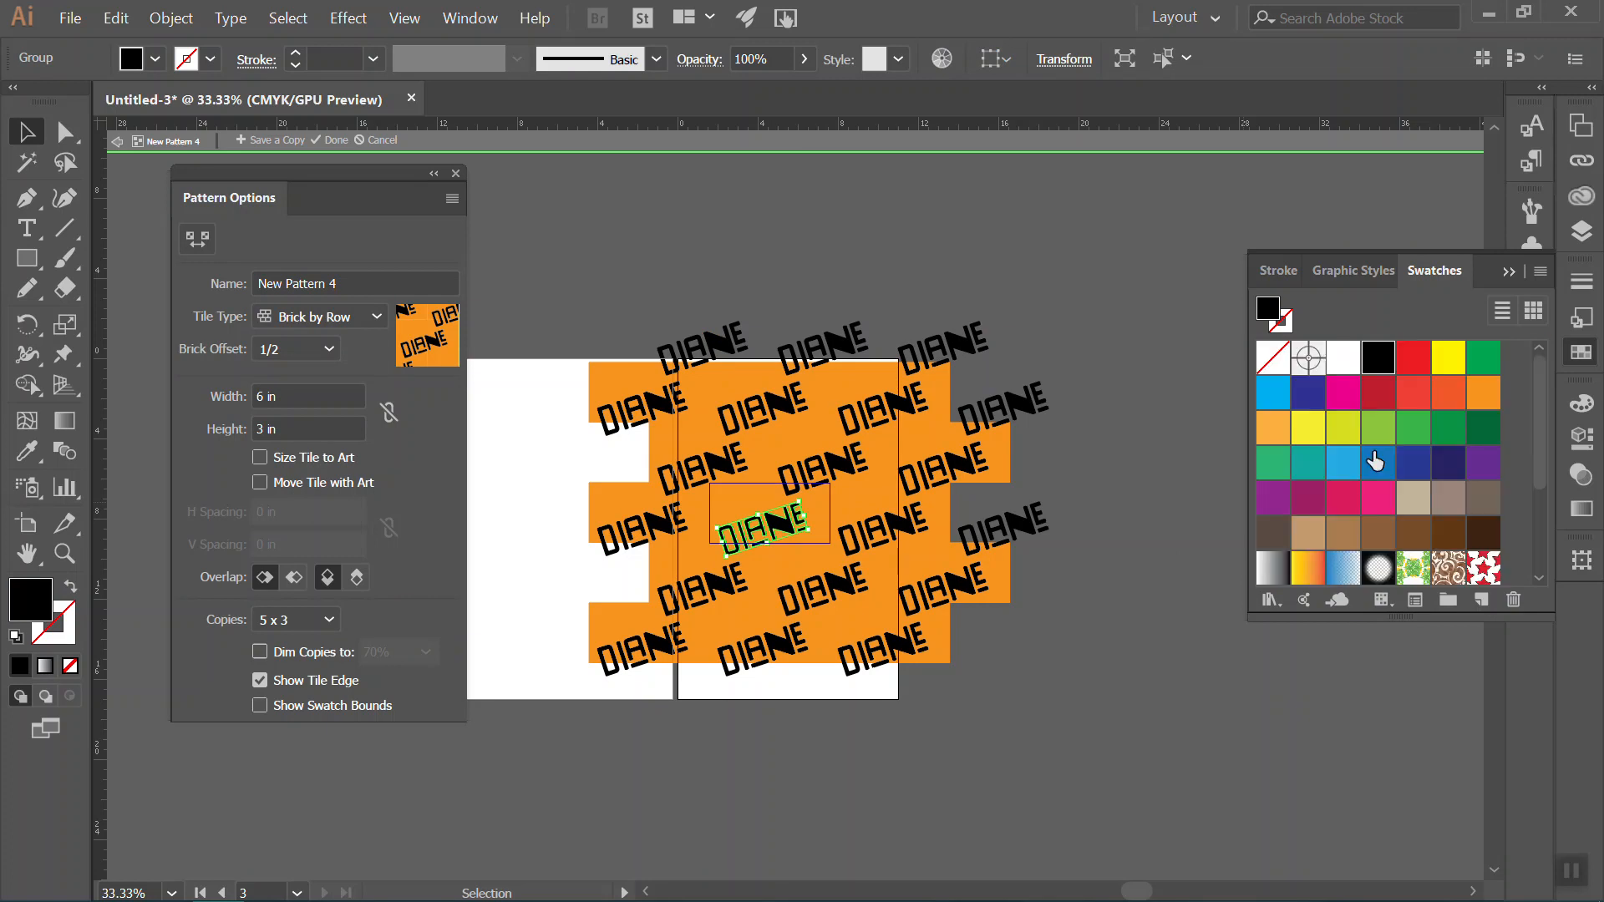
{"action": "scroll", "coordinate": [1376, 462], "scroll_direction": "down", "scroll_amount": 4}
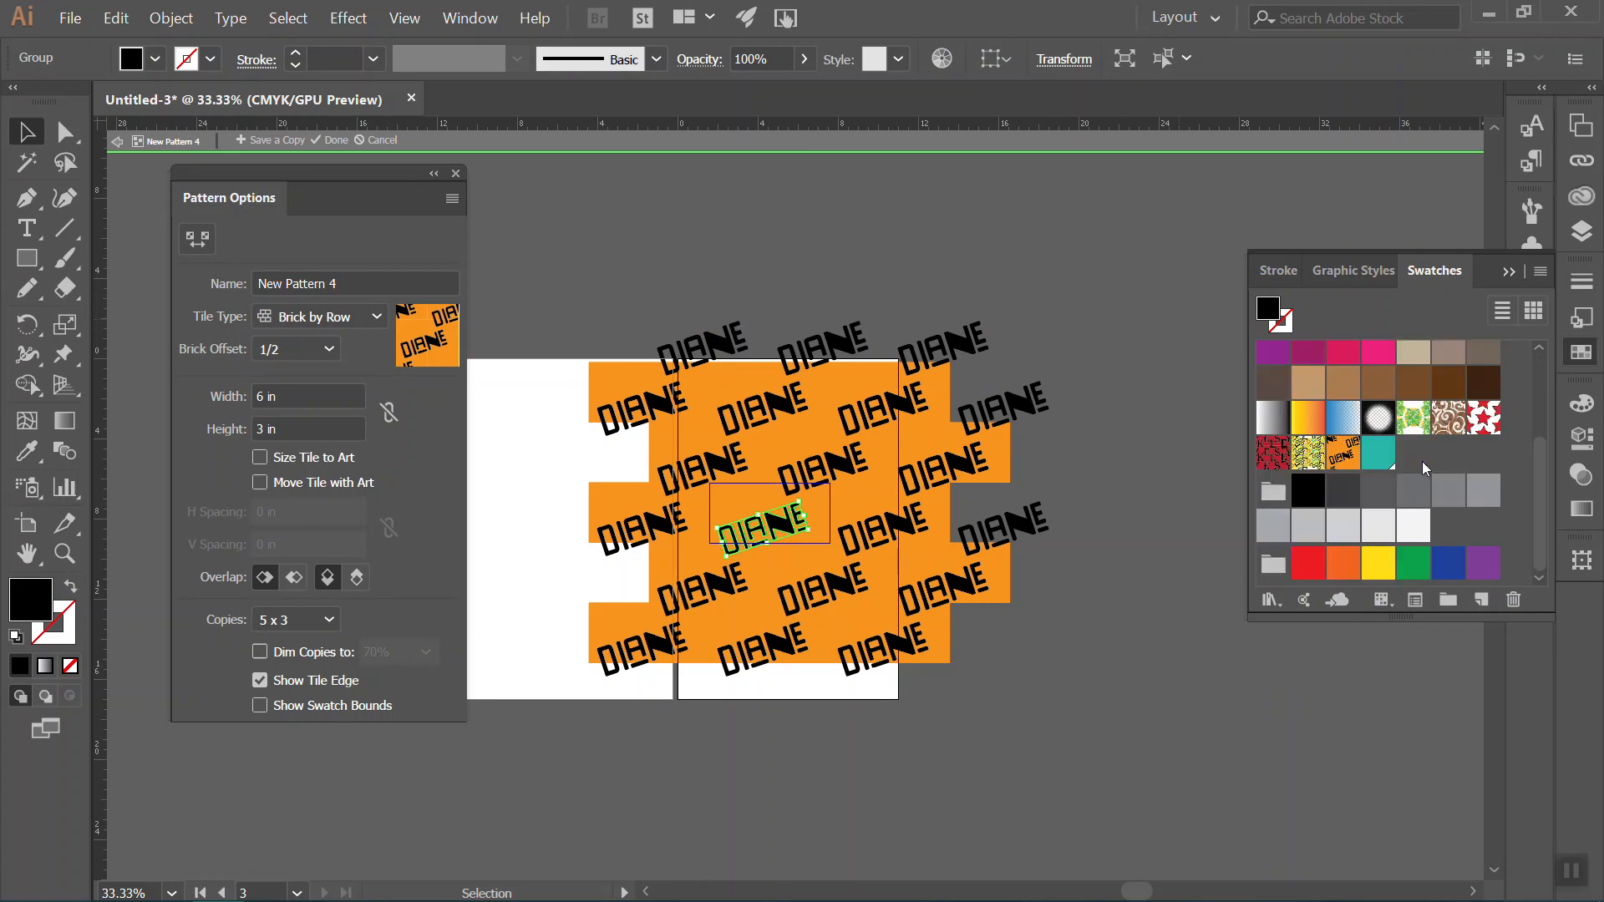
{"action": "left_click", "coordinate": [1380, 454]}
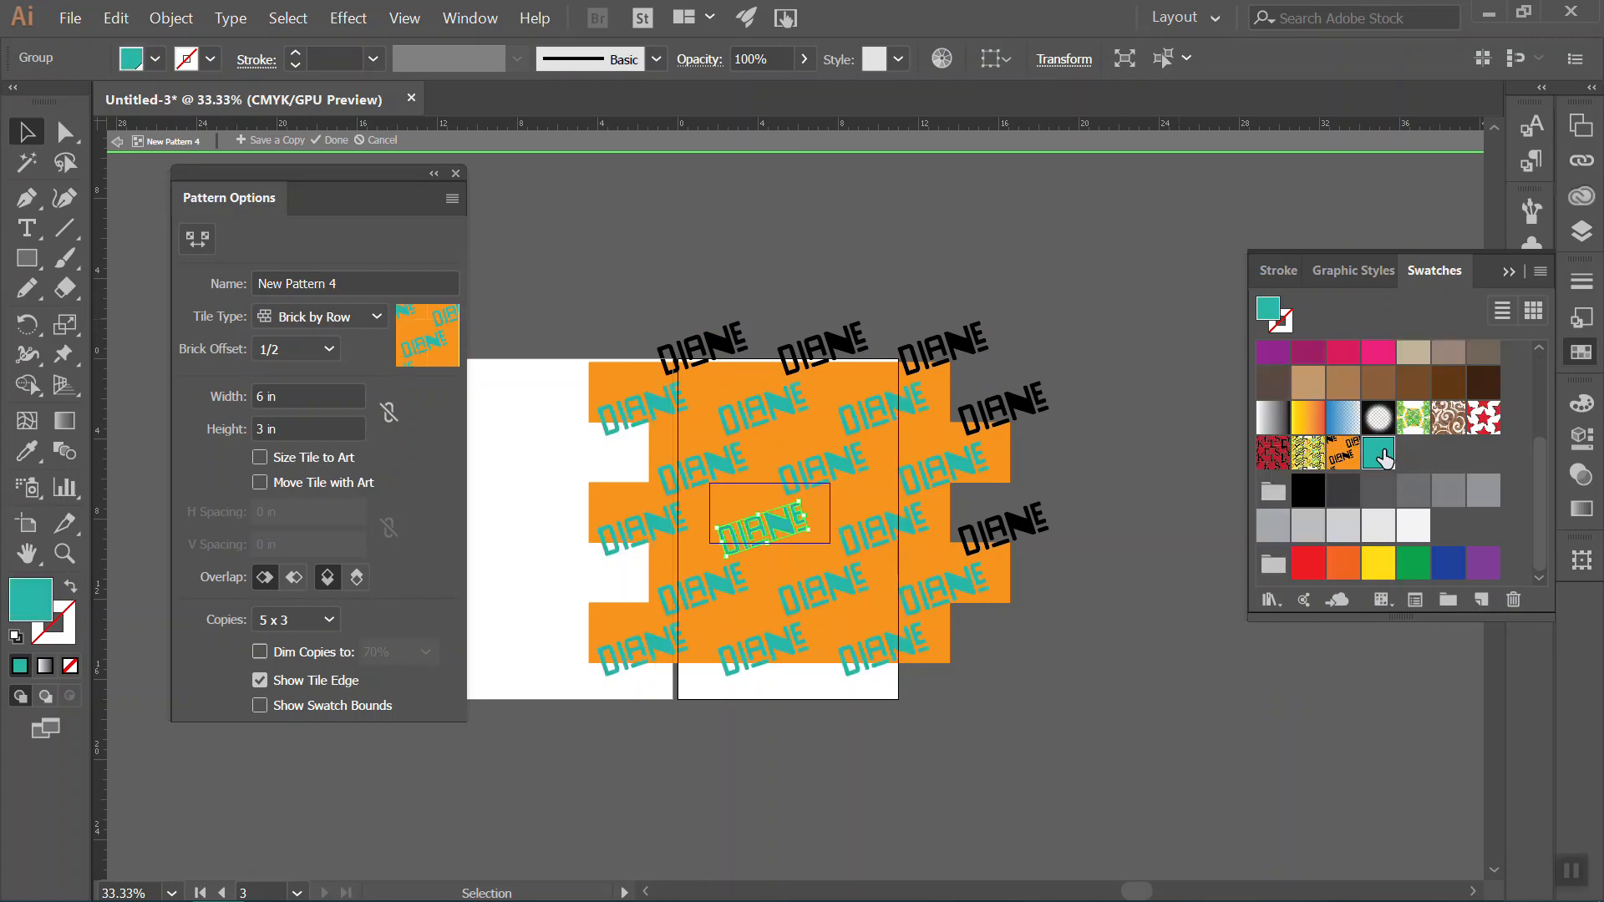
{"action": "left_click", "coordinate": [336, 140]}
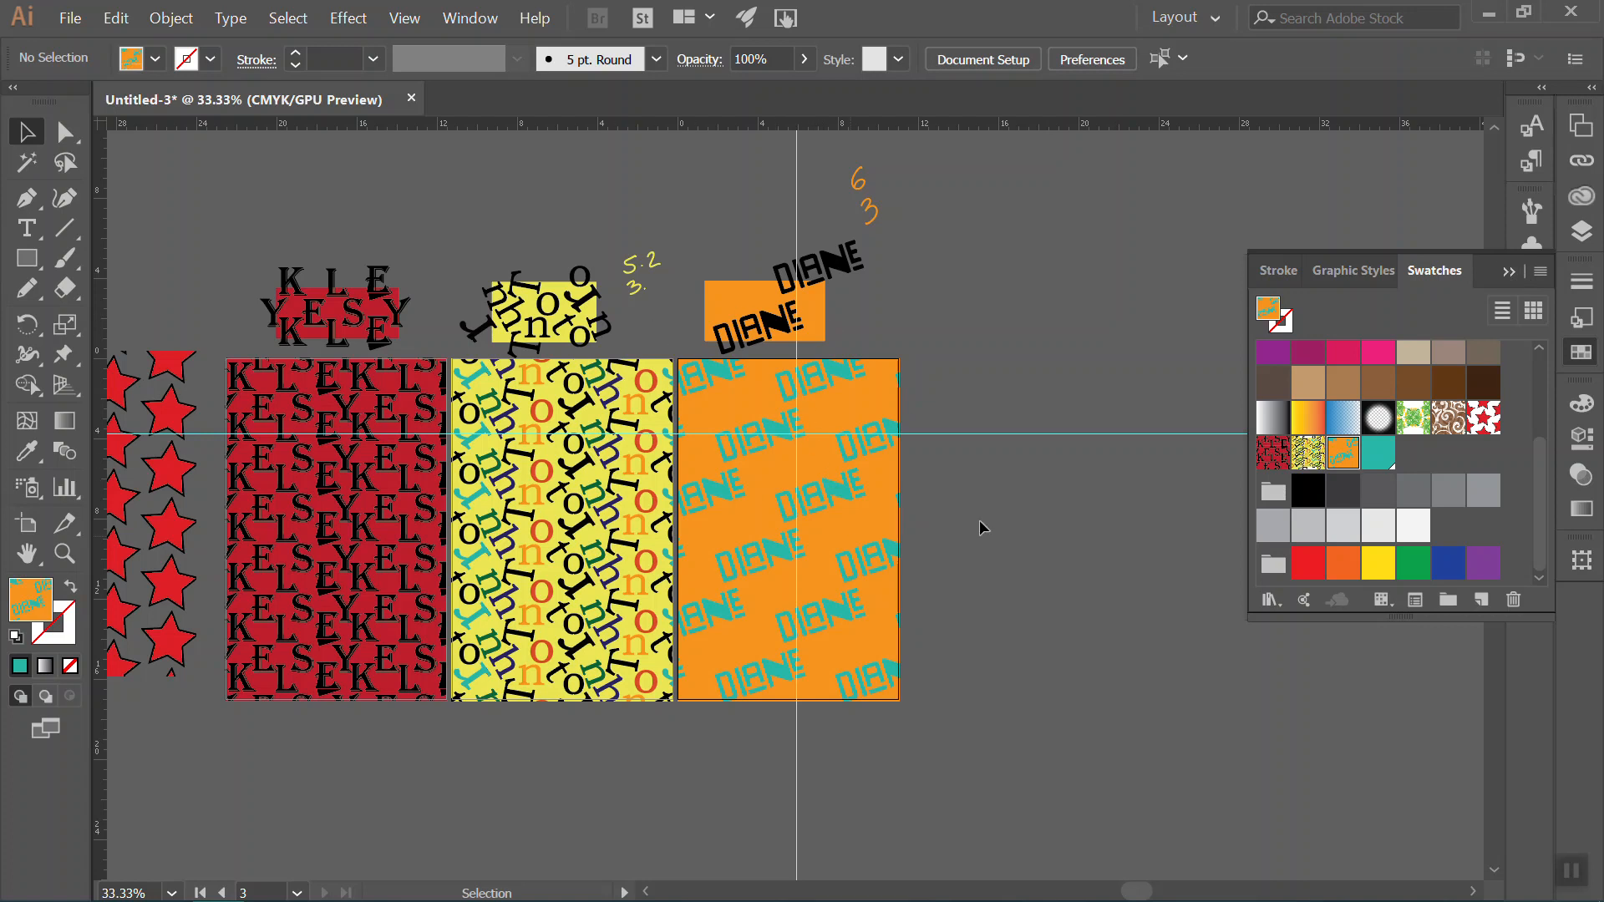
Clear all guides from the artboards with View > Guides > Clear Guides.
{"action": "left_click", "coordinate": [470, 18]}
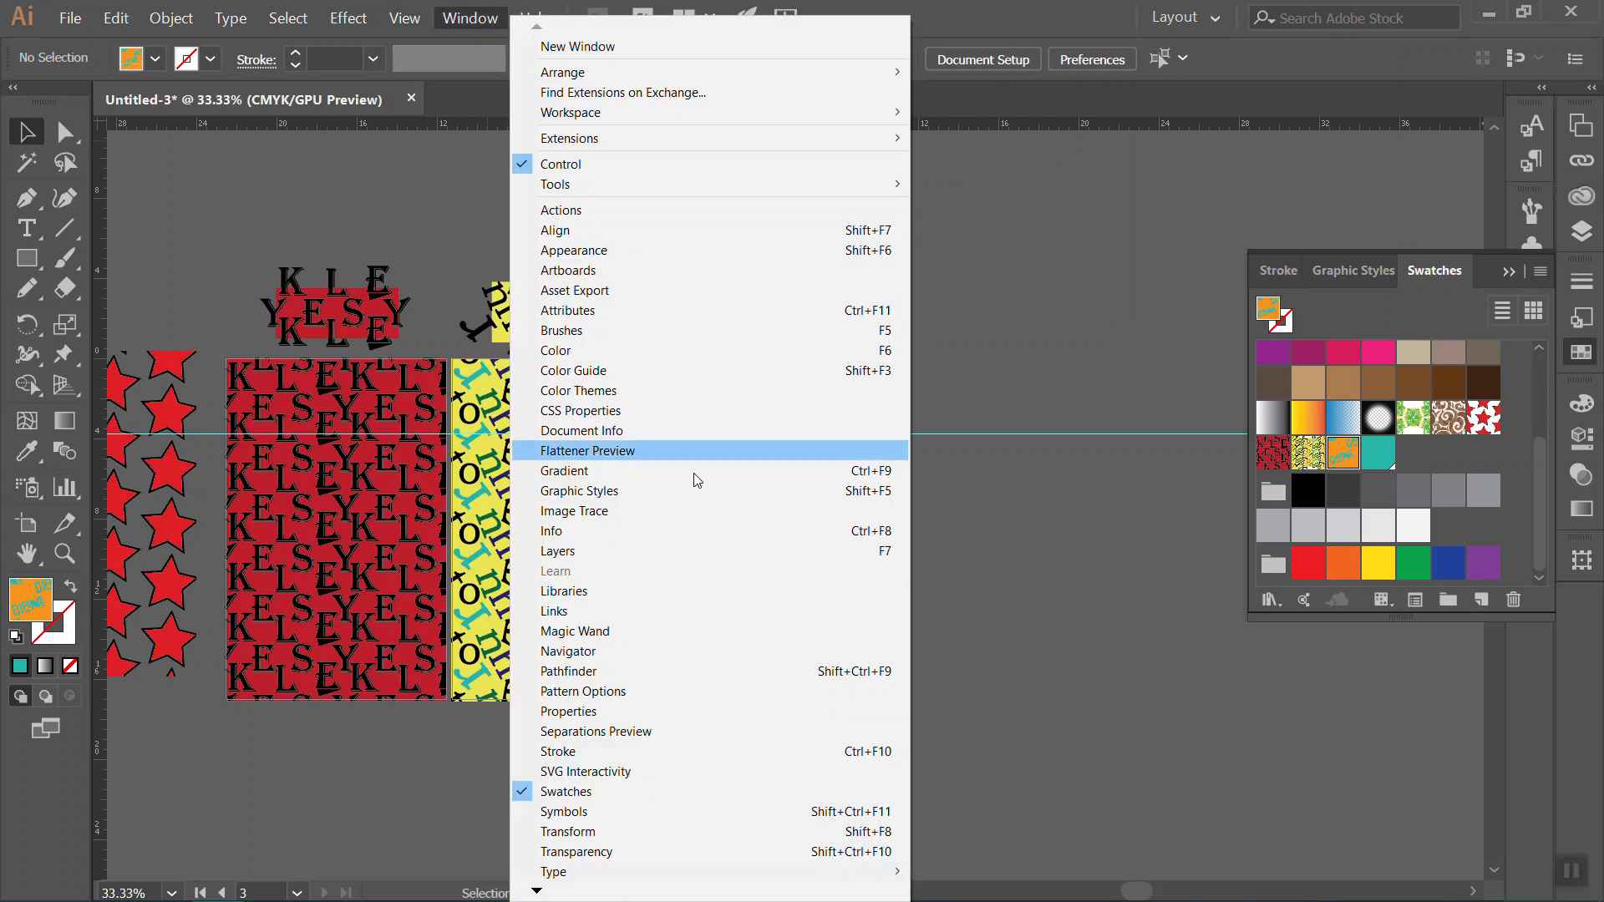
{"action": "mouse_move", "coordinate": [404, 17]}
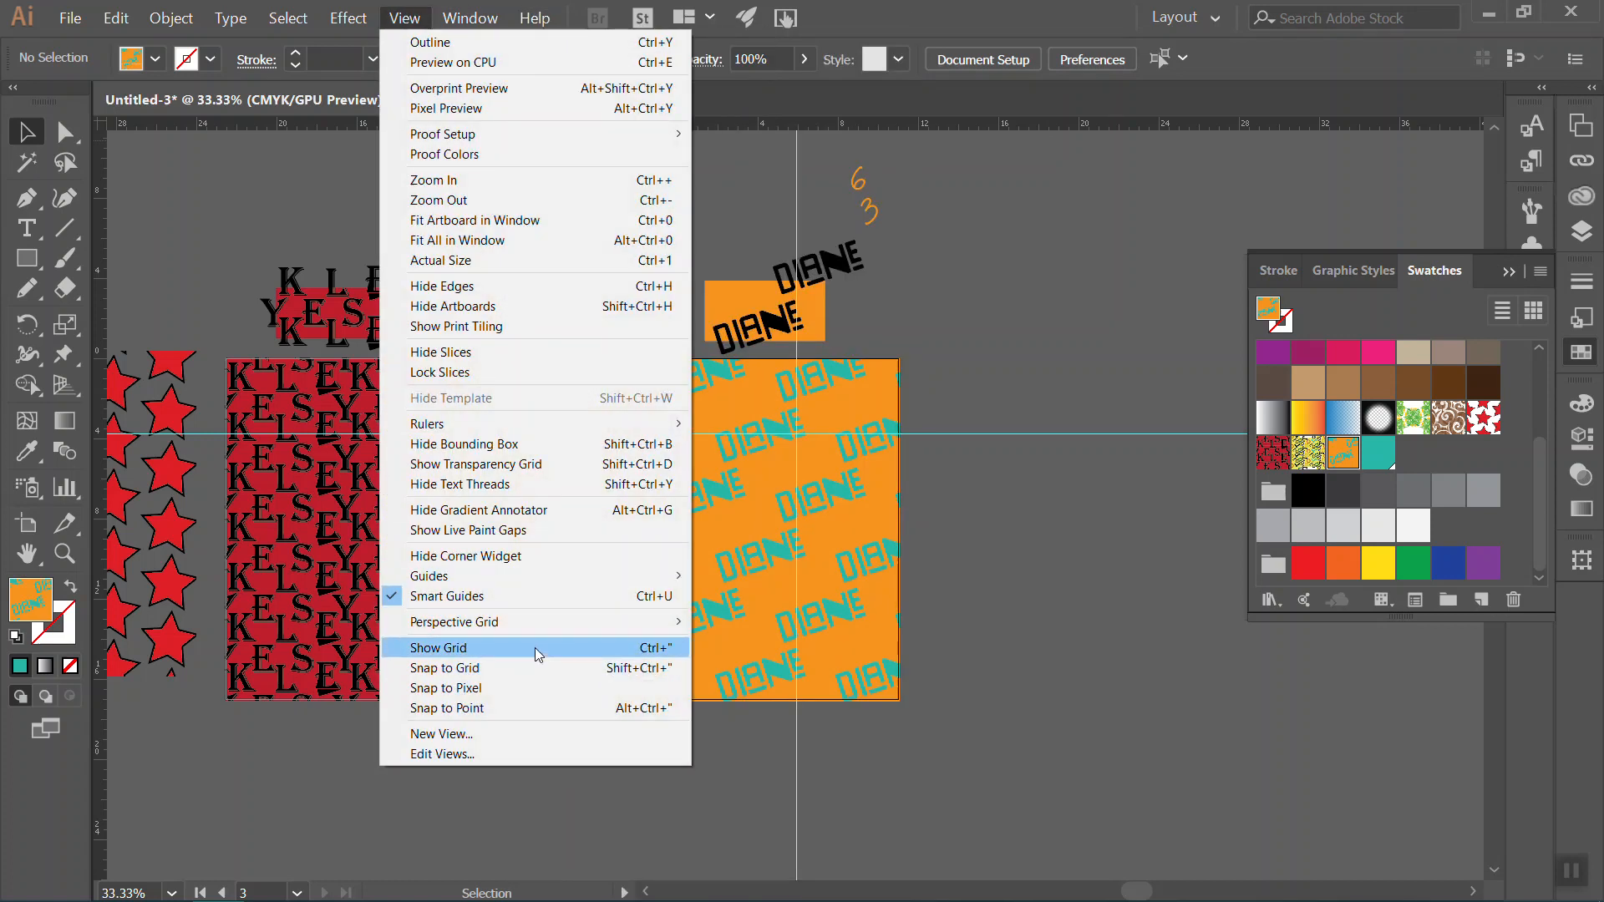
{"action": "mouse_move", "coordinate": [466, 420]}
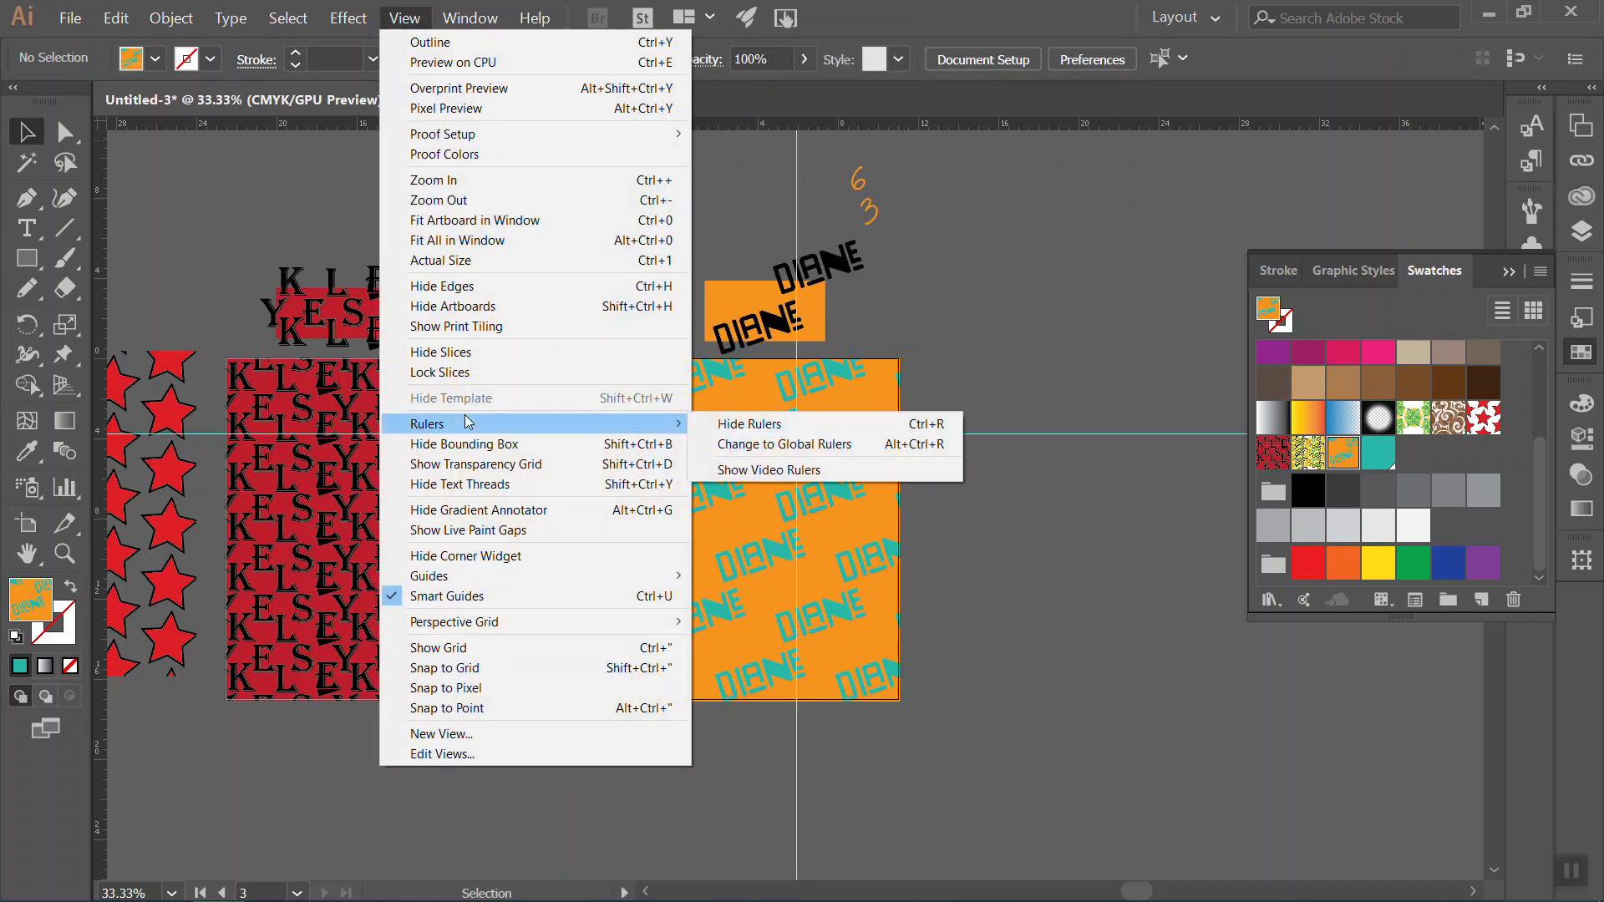
{"action": "mouse_move", "coordinate": [555, 576]}
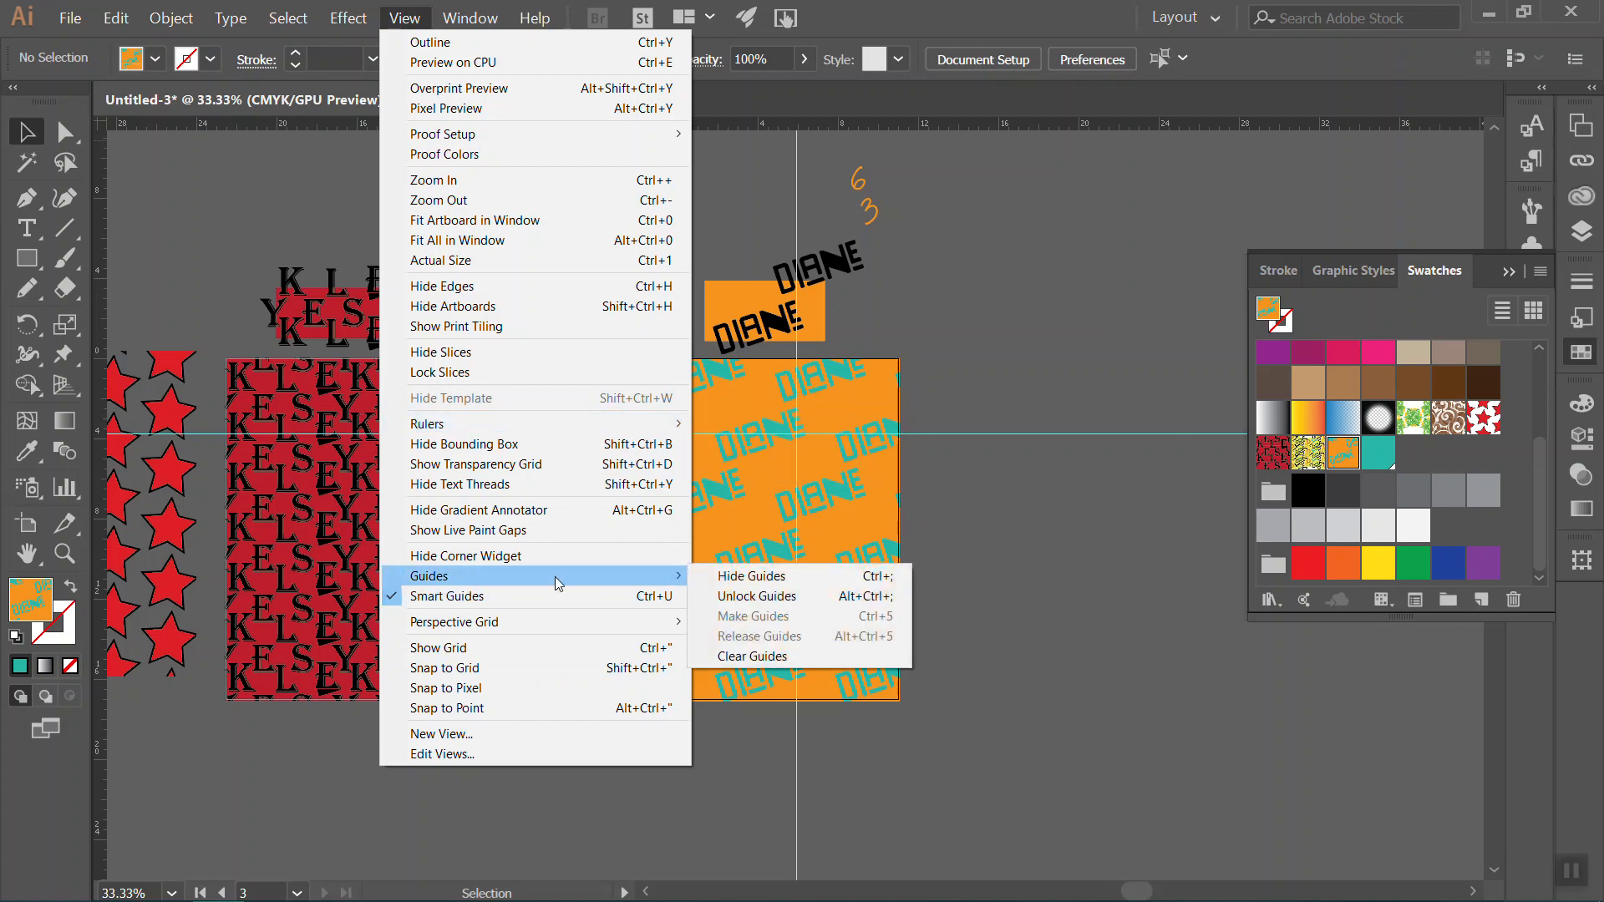
{"action": "left_click", "coordinate": [789, 656]}
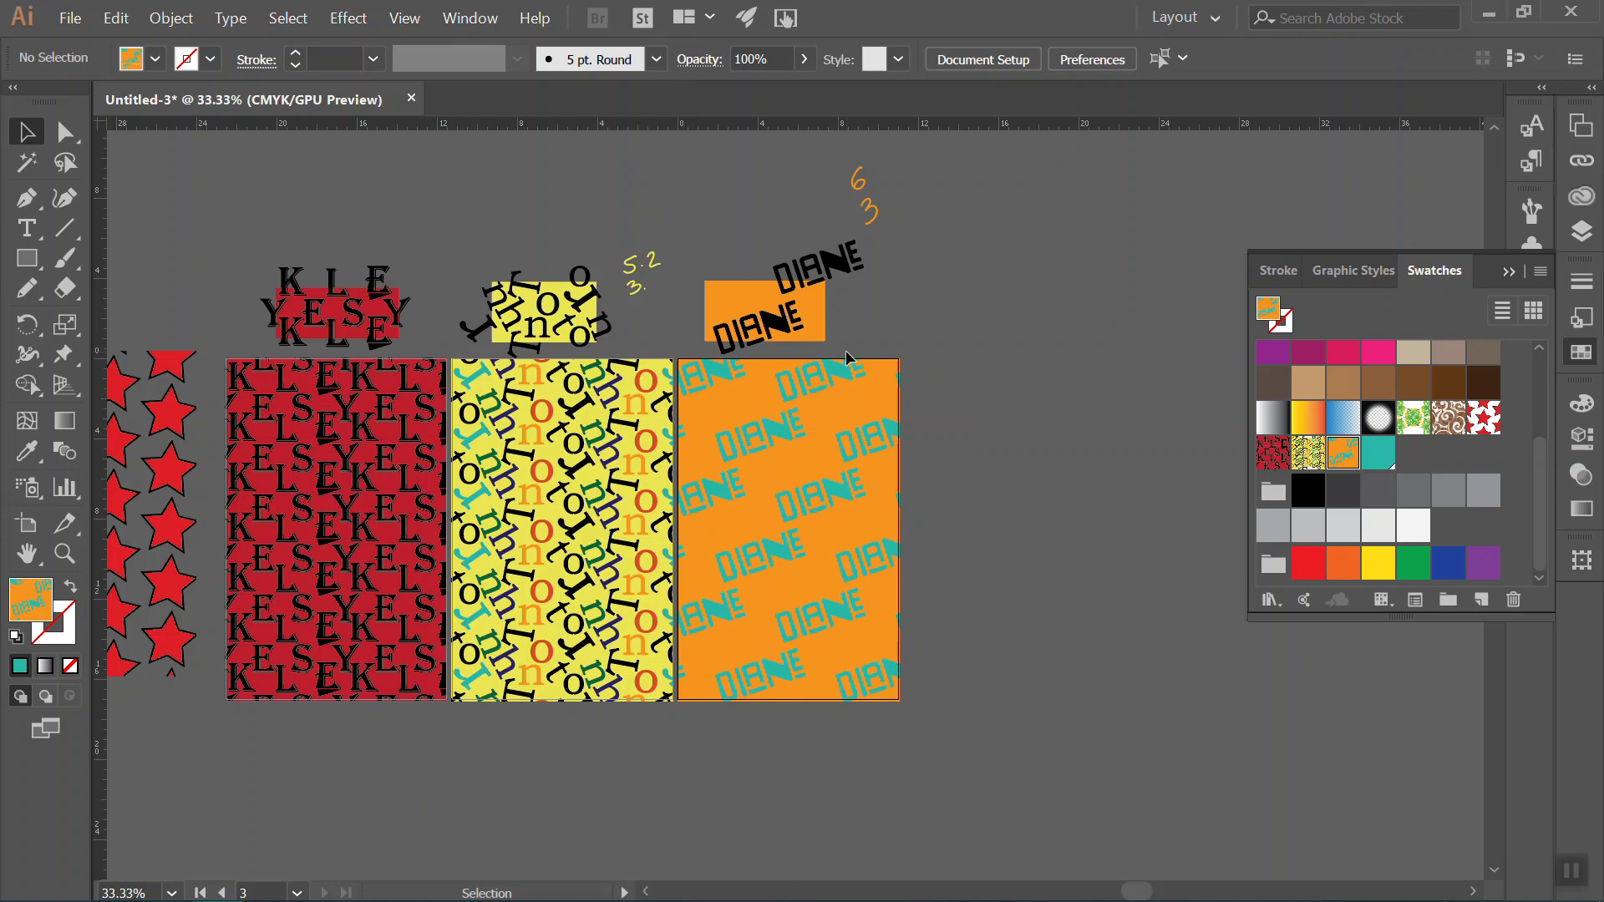
Open the File menu after briefly opening and closing the Object menu.
{"action": "left_click", "coordinate": [172, 16]}
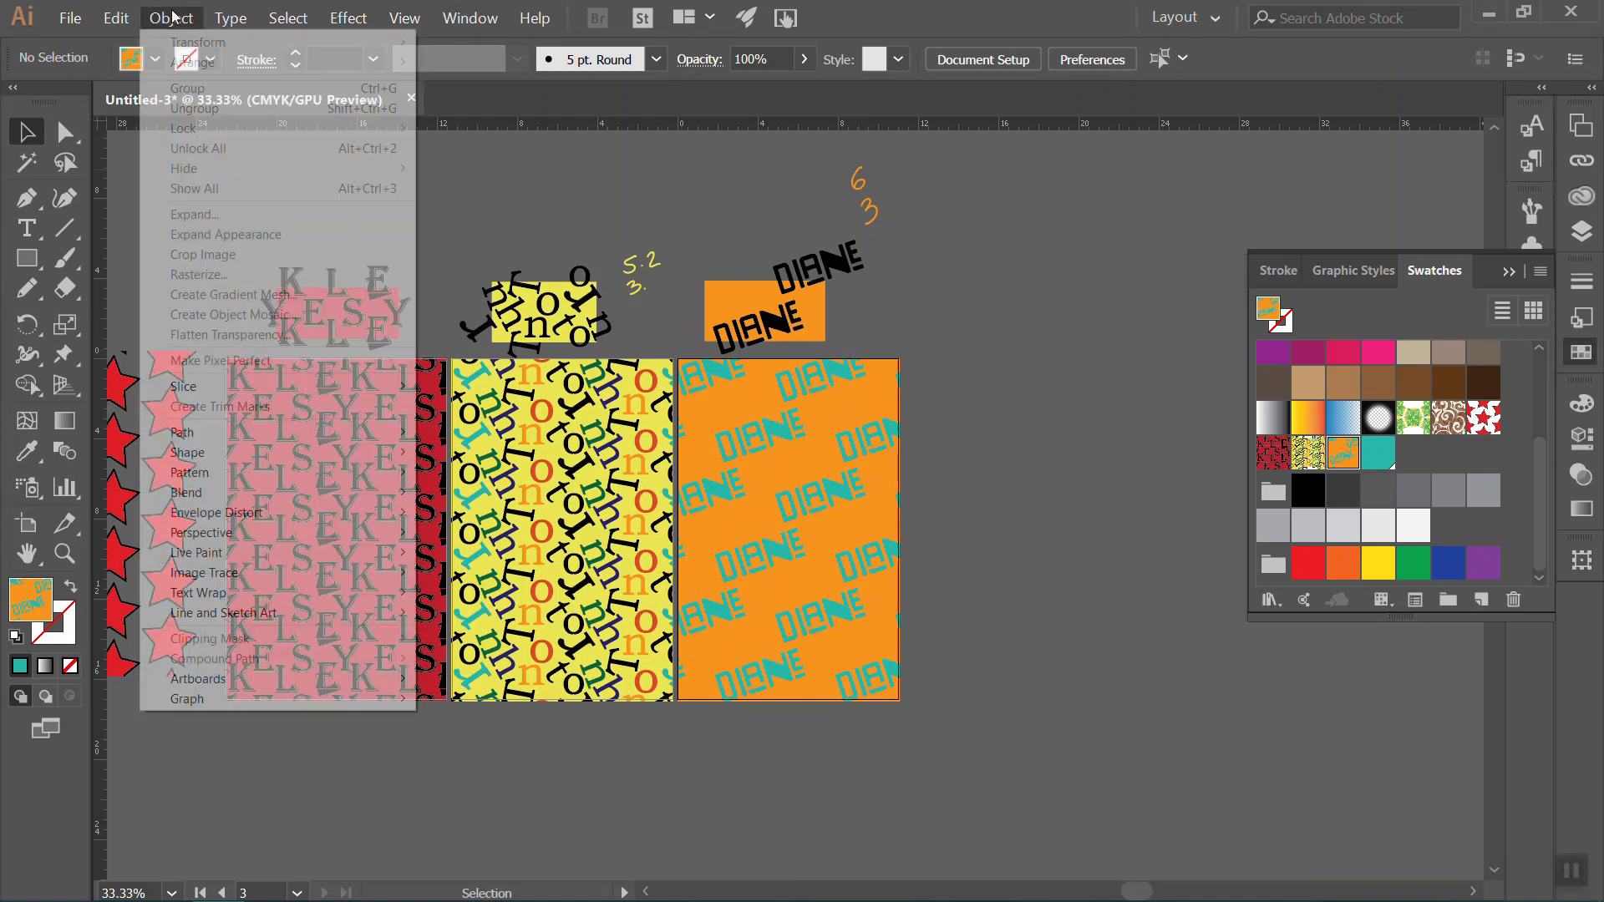
{"action": "left_click", "coordinate": [172, 16]}
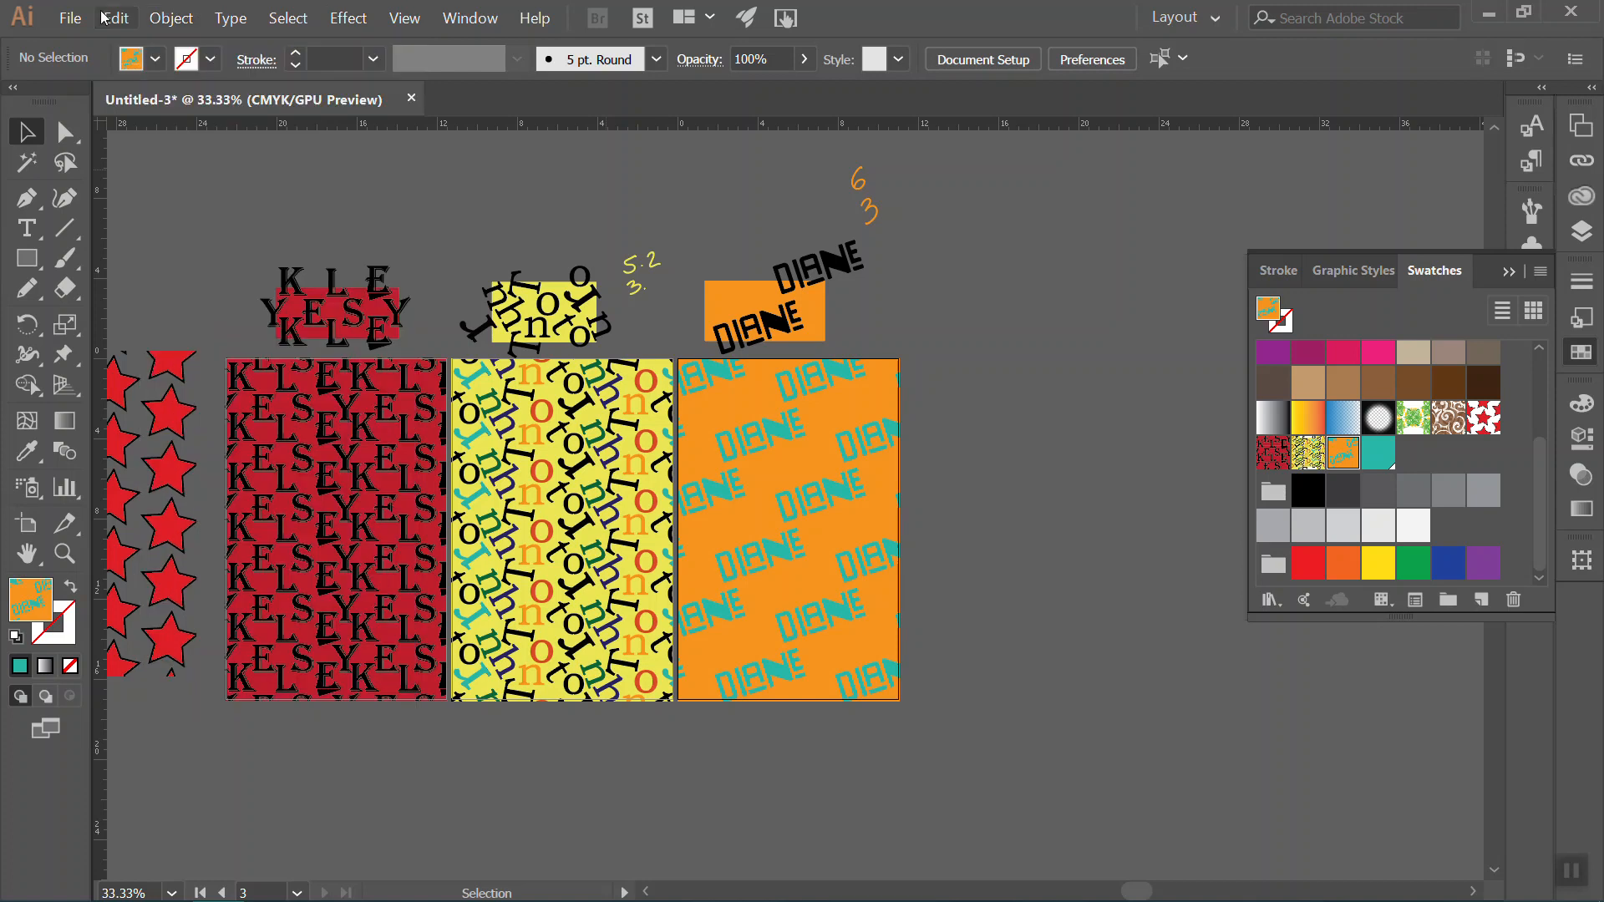
{"action": "left_click", "coordinate": [70, 17]}
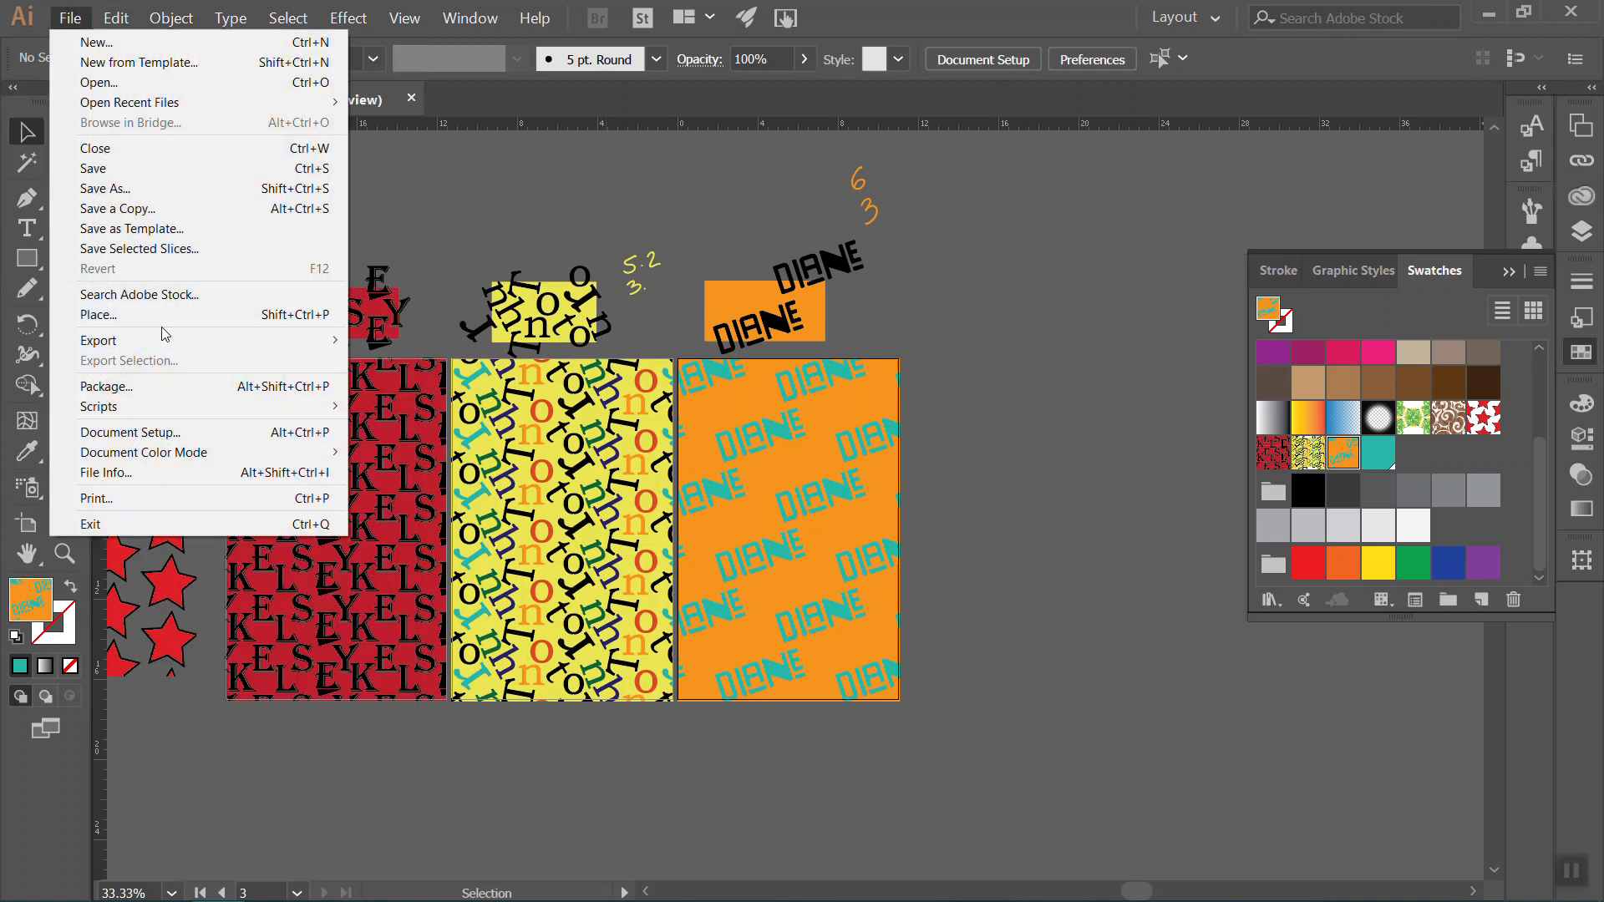
Start Save As, keeping Adobe Illustrator as the save format.
{"action": "left_click", "coordinate": [149, 189]}
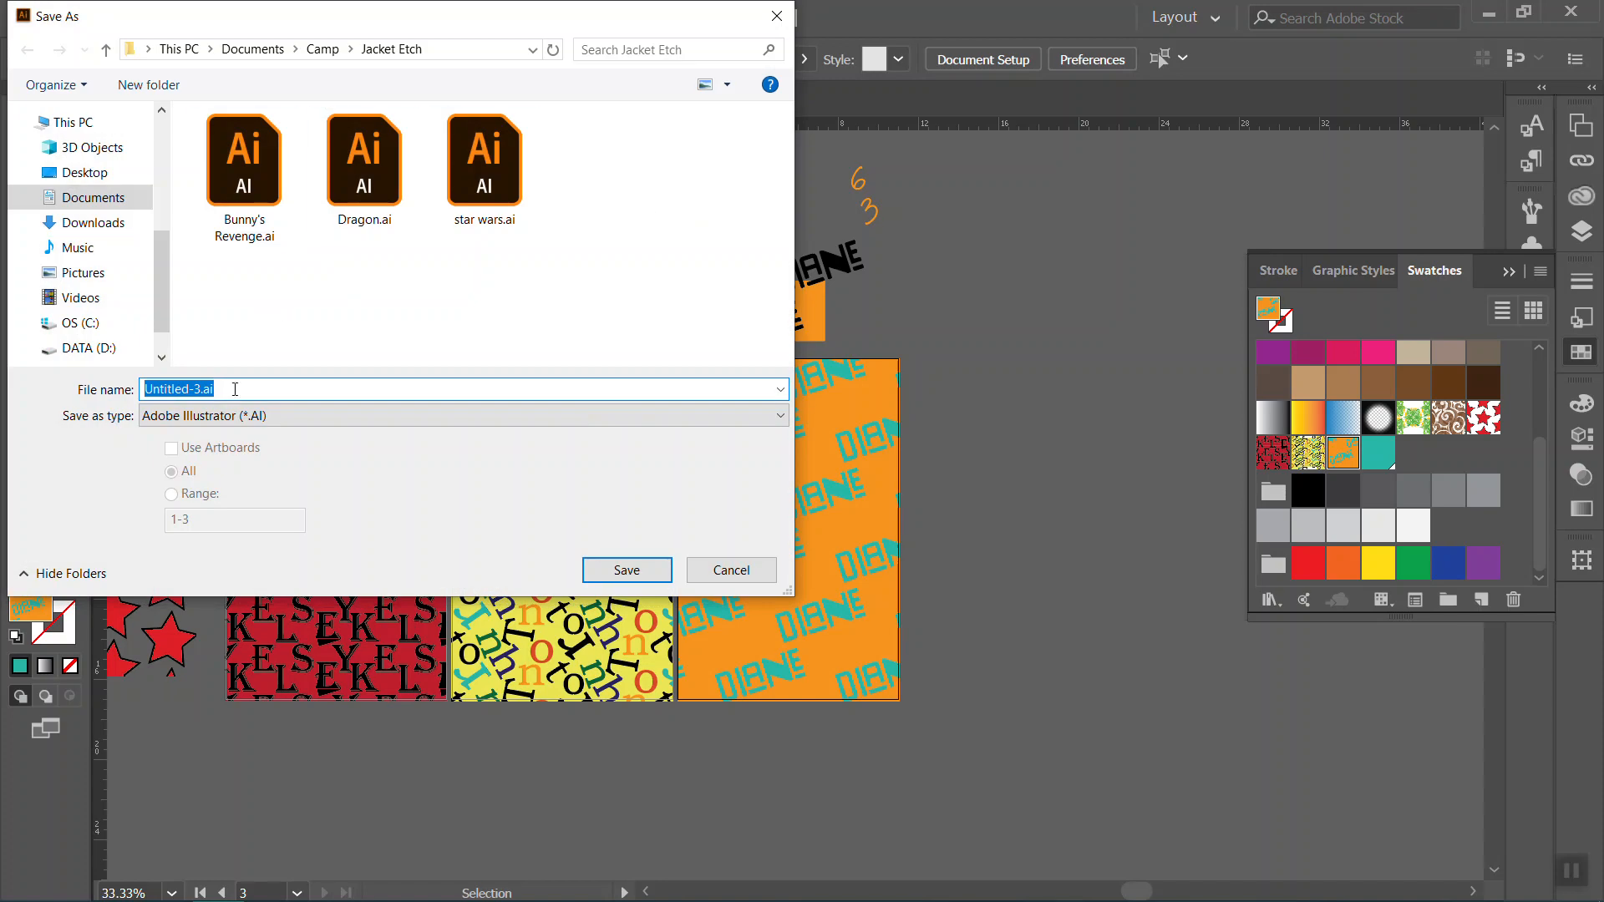
{"action": "left_click", "coordinate": [235, 389]}
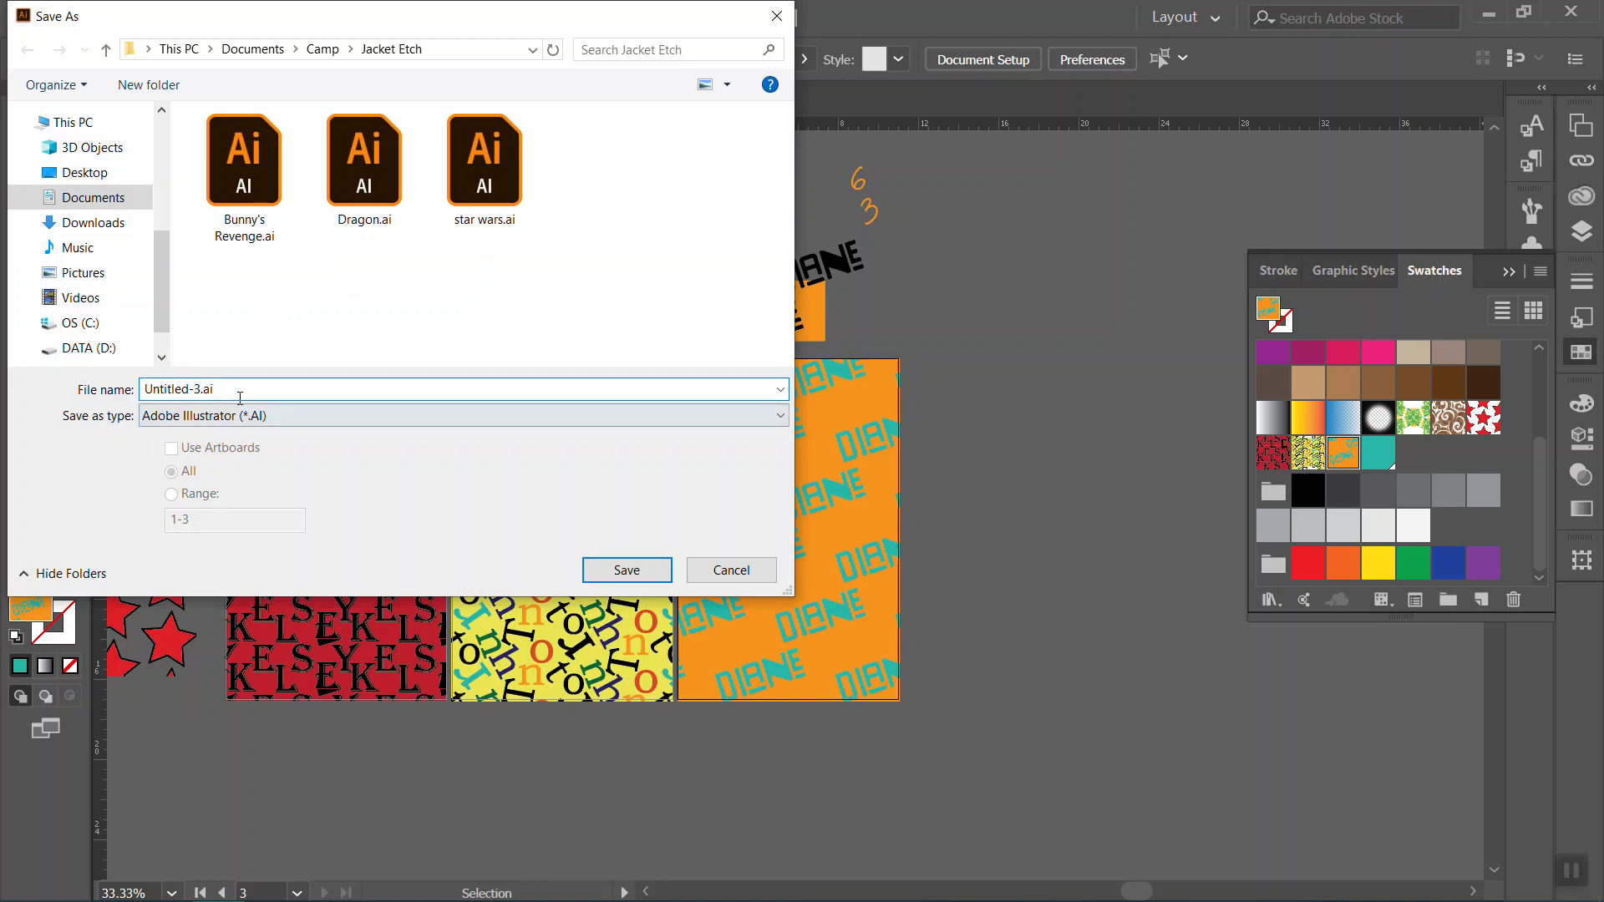
{"action": "left_click", "coordinate": [257, 418]}
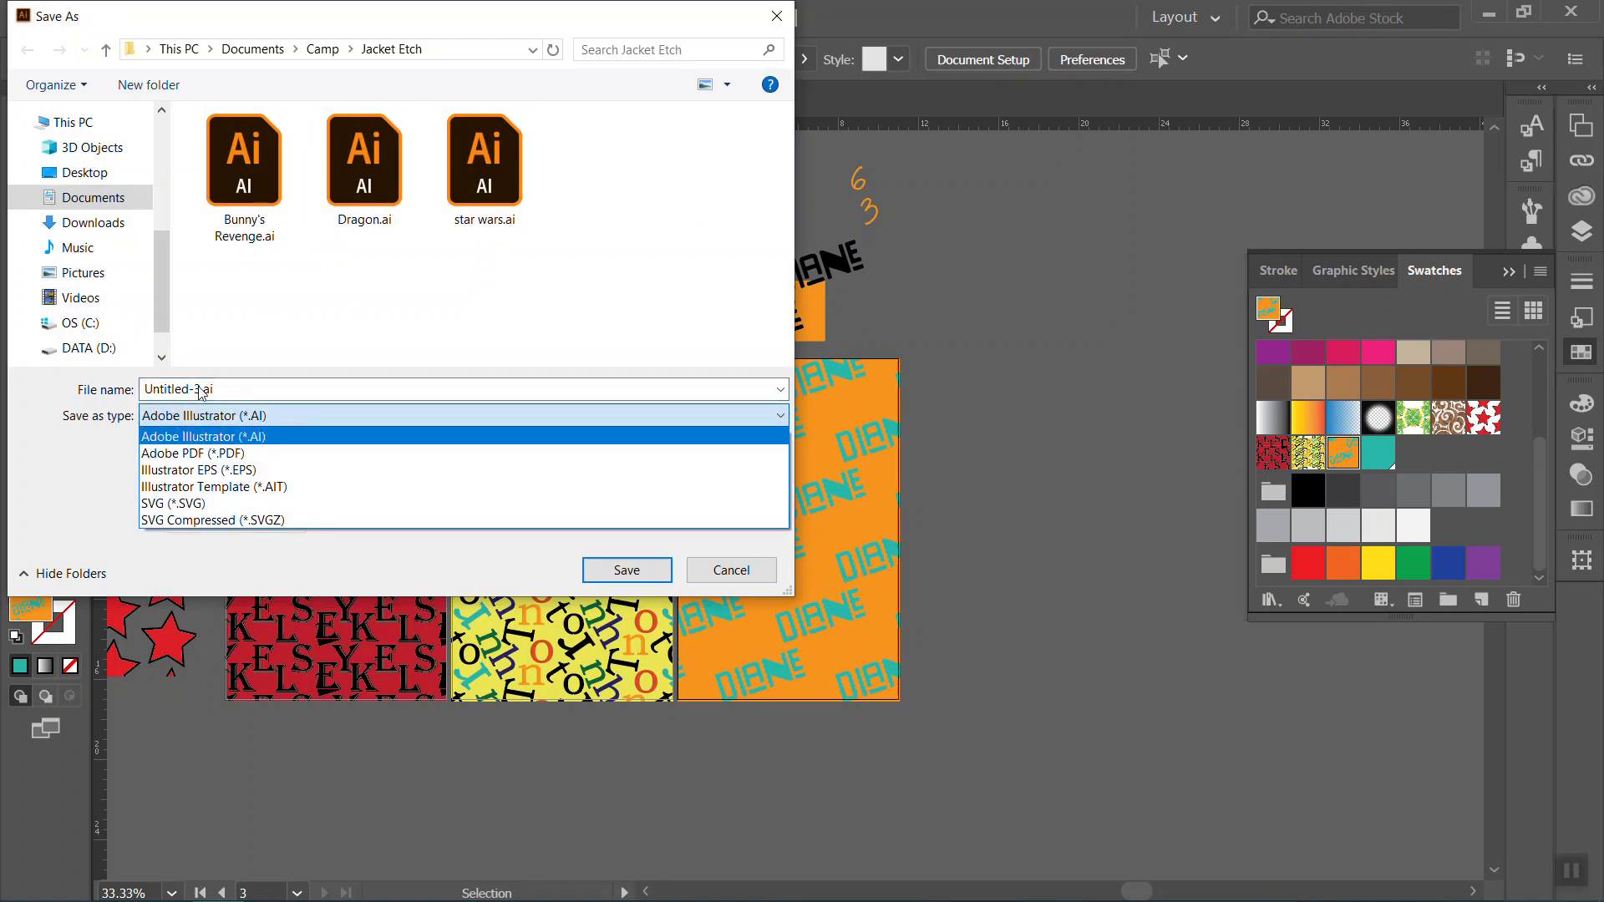
{"action": "left_click", "coordinate": [202, 391]}
{"action": "double_click", "coordinate": [169, 389]}
{"action": "left_click_drag", "start_coordinate": [214, 389], "coordinate": [109, 382]}
{"action": "left_click", "coordinate": [290, 415]}
{"action": "left_click", "coordinate": [261, 392]}
Rename the file to 'Digital Tools Text Project.ai'.
{"action": "left_click", "coordinate": [210, 389]}
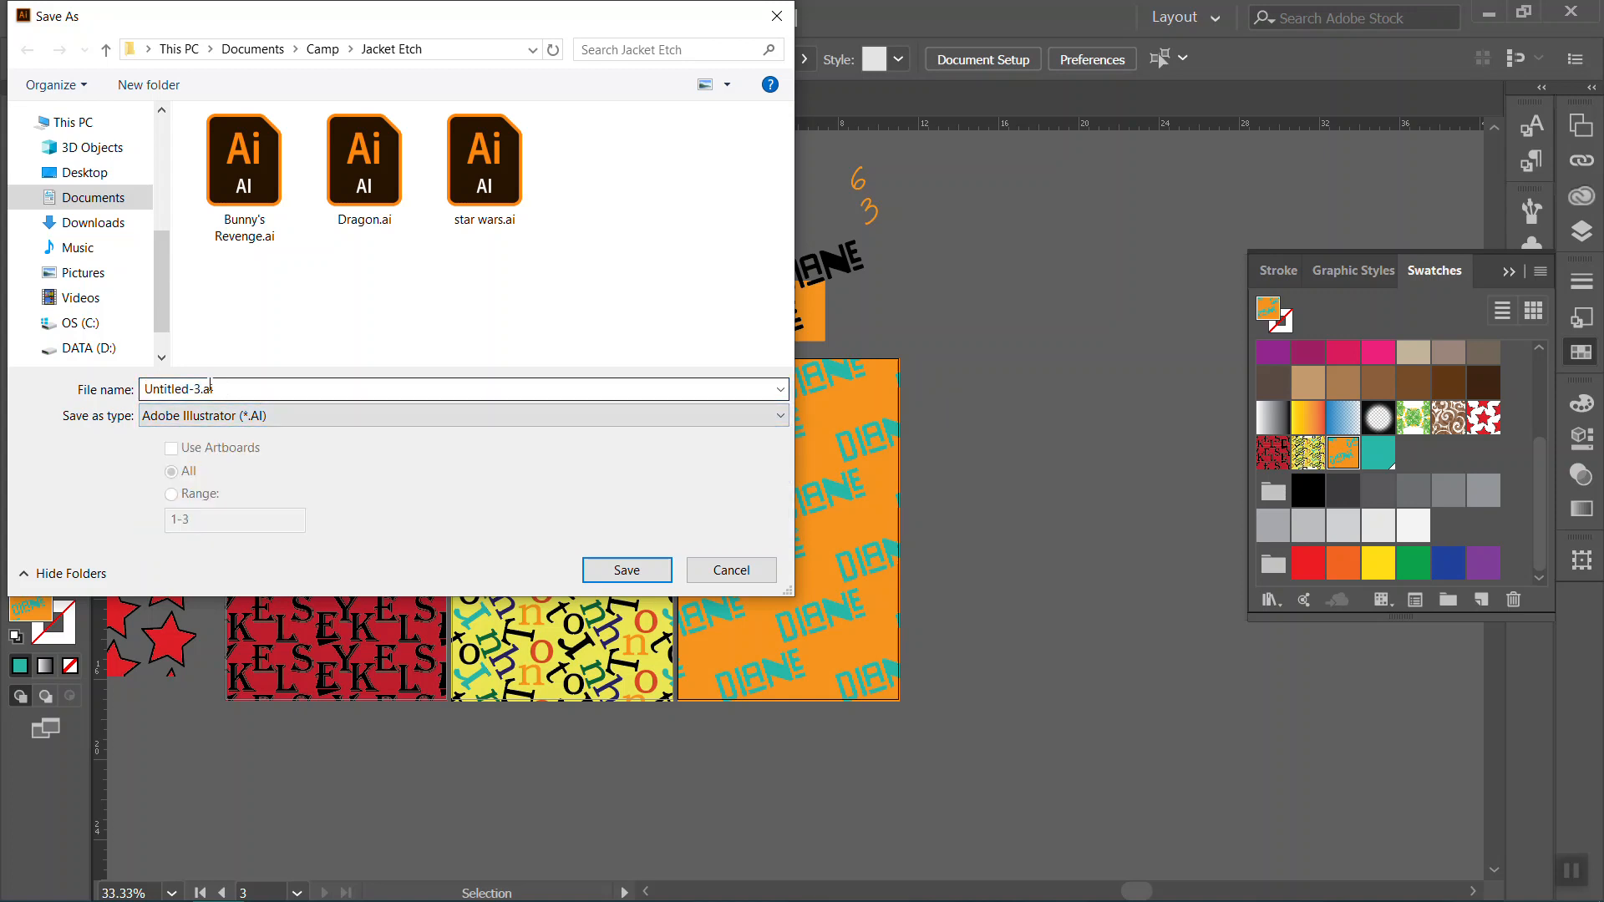
{"action": "double_click", "coordinate": [204, 386]}
{"action": "left_click", "coordinate": [202, 389]}
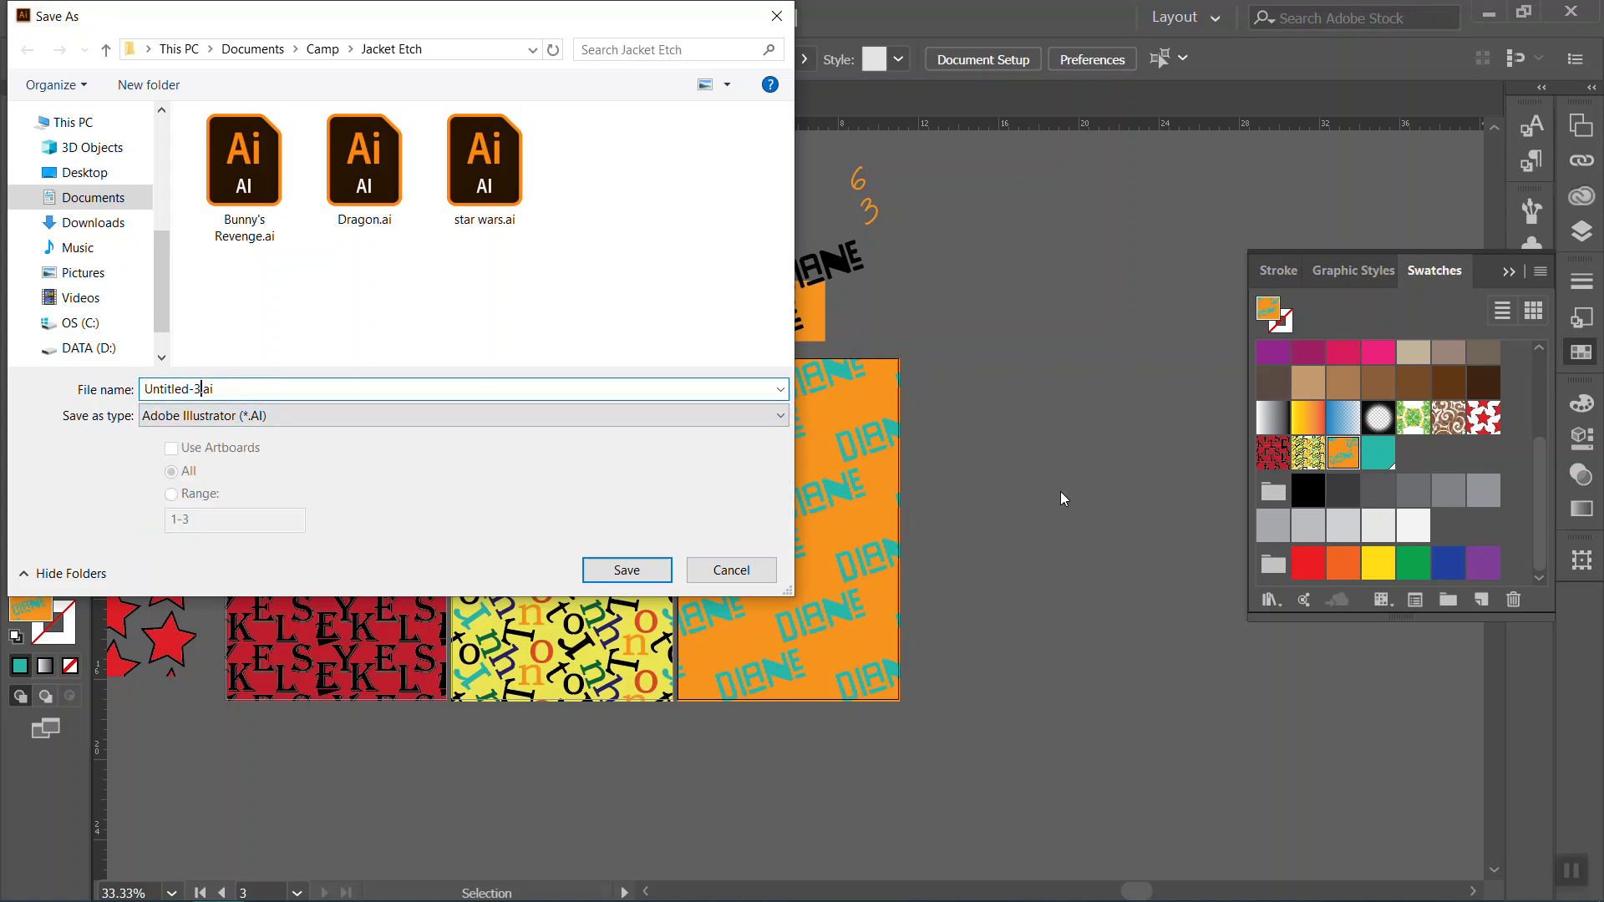
{"action": "key", "text": "BackSpace"}
{"action": "key", "text": "BackSpace"}
{"action": "key", "text": "BackSpace"}
{"action": "key", "text": "BackSpace"}
{"action": "key", "text": "BackSpace"}
{"action": "key", "text": "BackSpace"}
{"action": "key", "text": "BackSpace"}
{"action": "key", "text": "BackSpace"}
{"action": "key", "text": "BackSpace"}
{"action": "type", "text": "t"}
{"action": "key", "text": "BackSpace"}
{"action": "type", "text": "d"}
{"action": "key", "text": "BackSpace"}
{"action": "type", "text": "Digital Tools"}
{"action": "type", "text": " Project"}
{"action": "key", "text": "BackSpace"}
{"action": "key", "text": "BackSpace"}
{"action": "key", "text": "BackSpace"}
{"action": "key", "text": "BackSpace"}
{"action": "key", "text": "BackSpace"}
{"action": "key", "text": "BackSpace"}
{"action": "key", "text": "BackSpace"}
{"action": "type", "text": "Tools Text Project"}
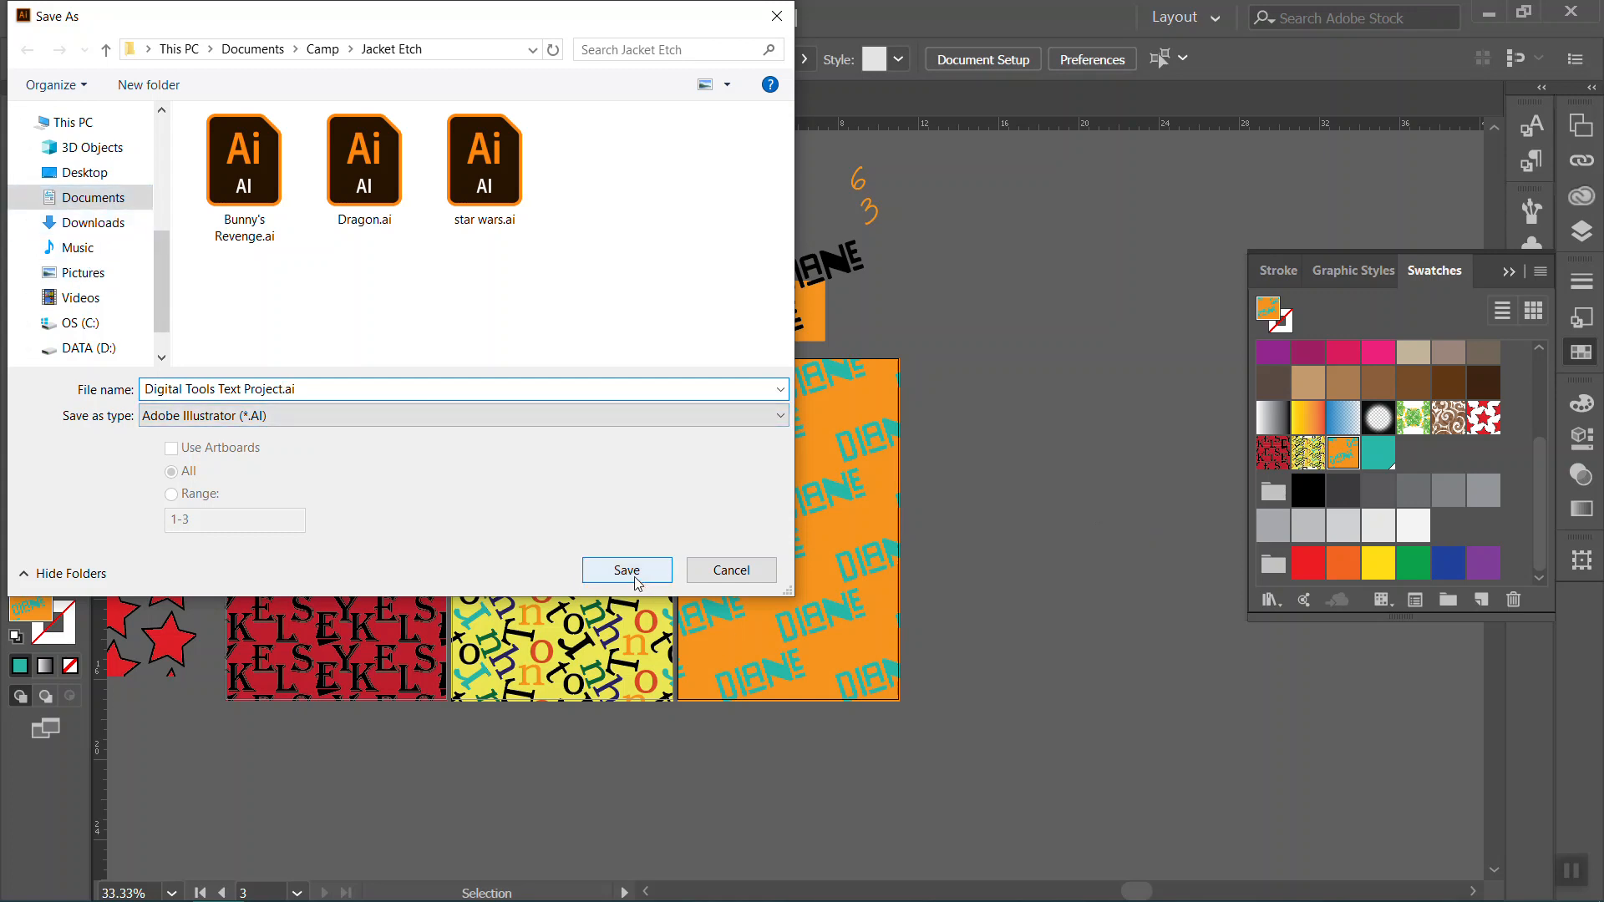
Choose the Desktop as the save location and save.
{"action": "left_click", "coordinate": [162, 357]}
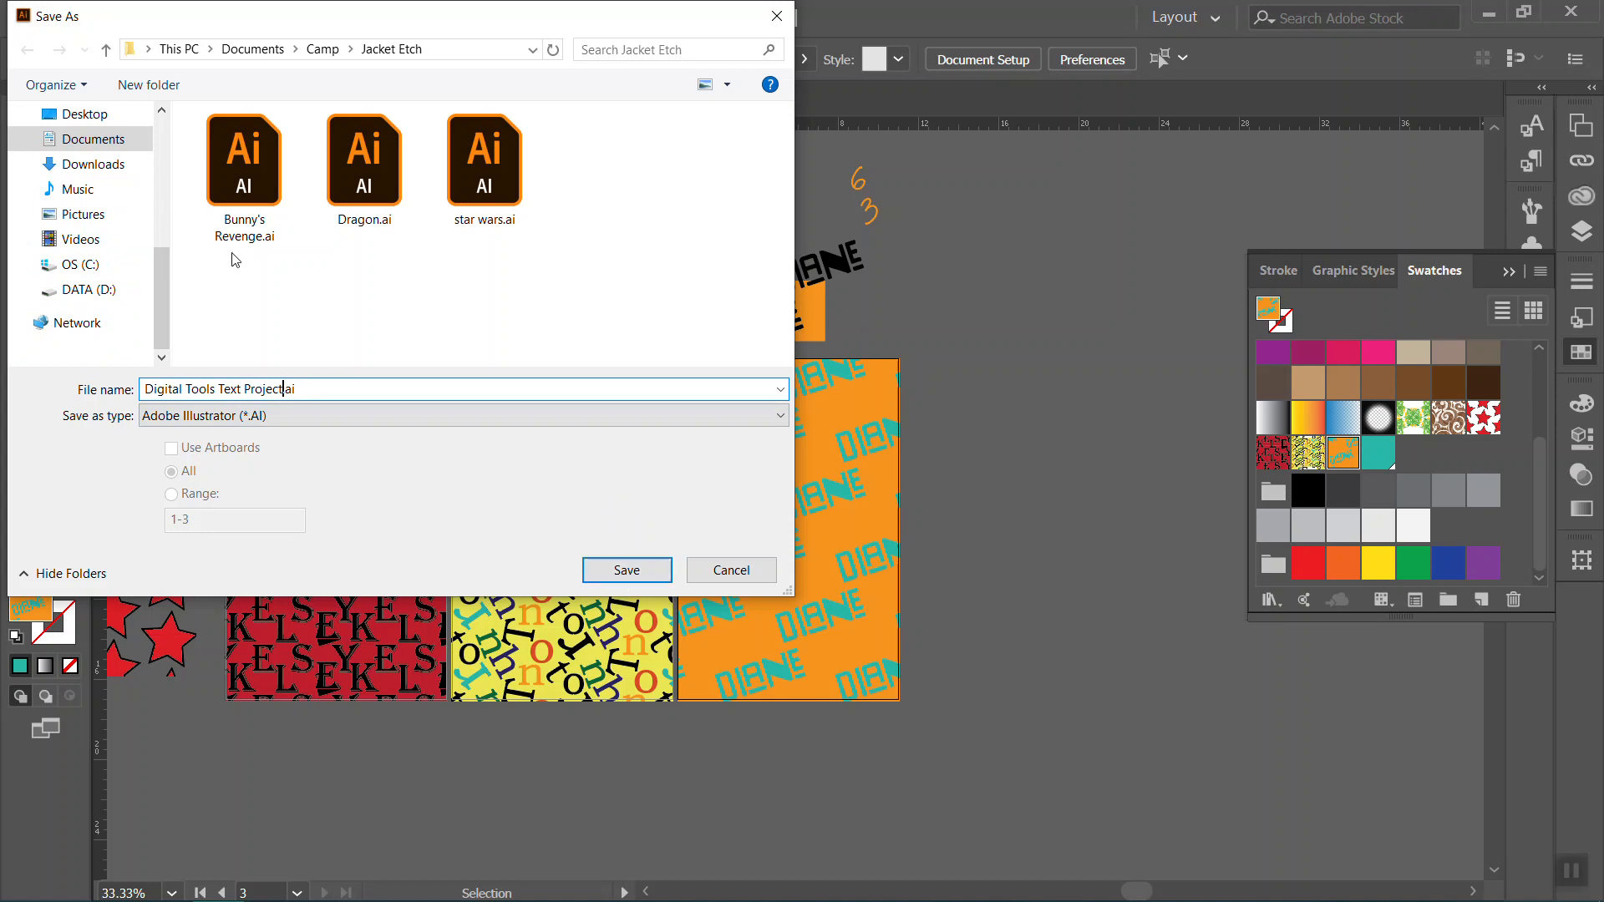
{"action": "left_click", "coordinate": [88, 114]}
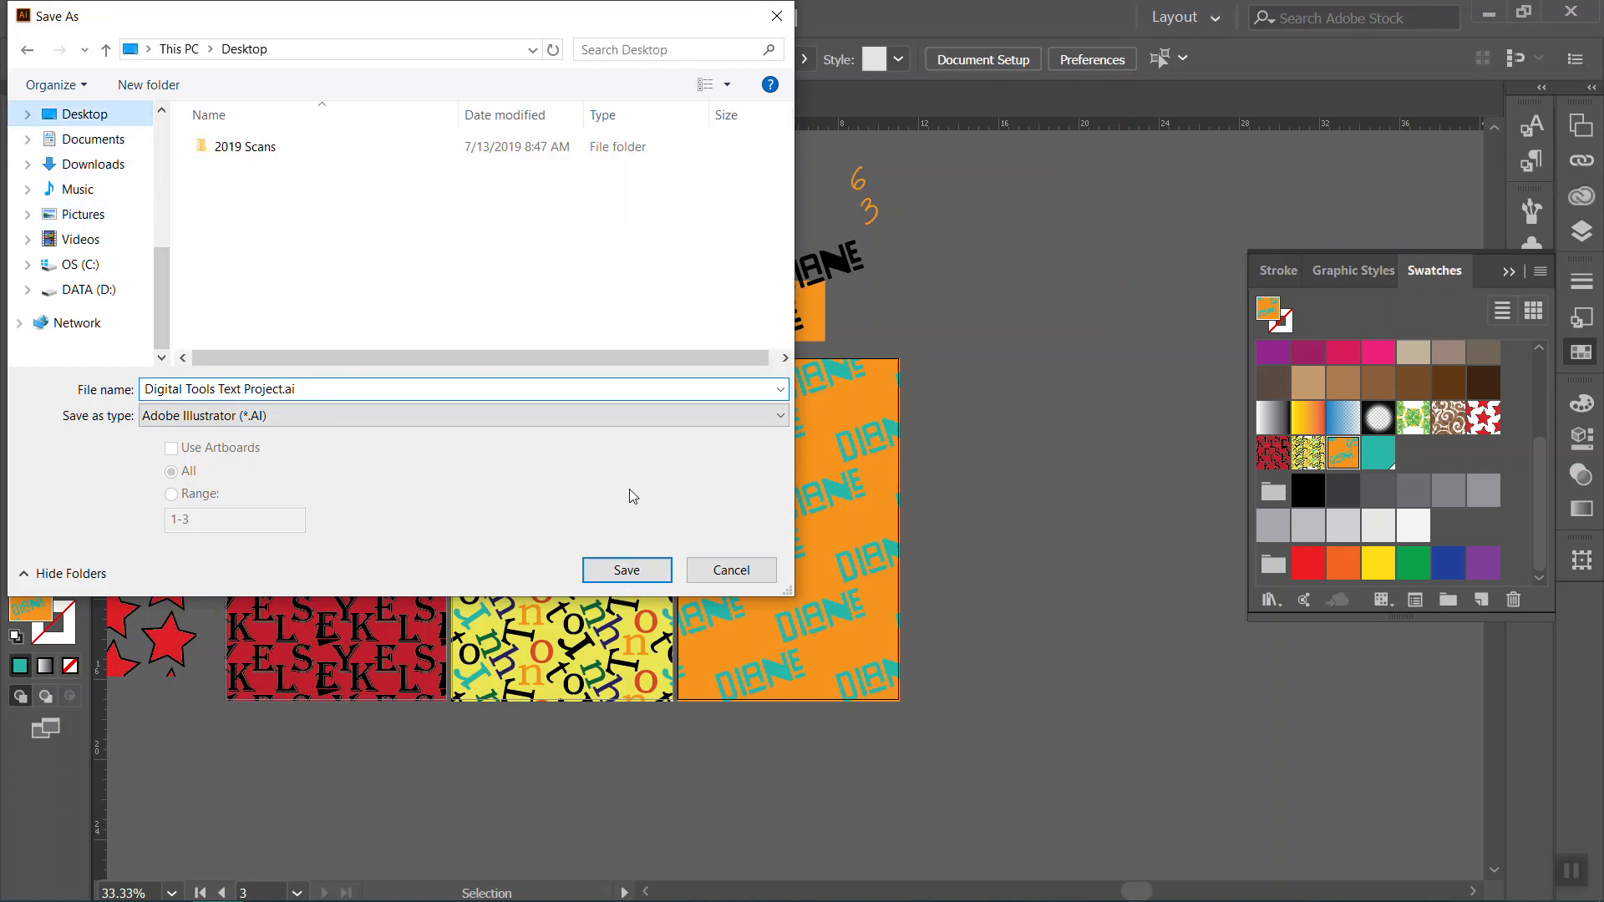
{"action": "left_click", "coordinate": [620, 575]}
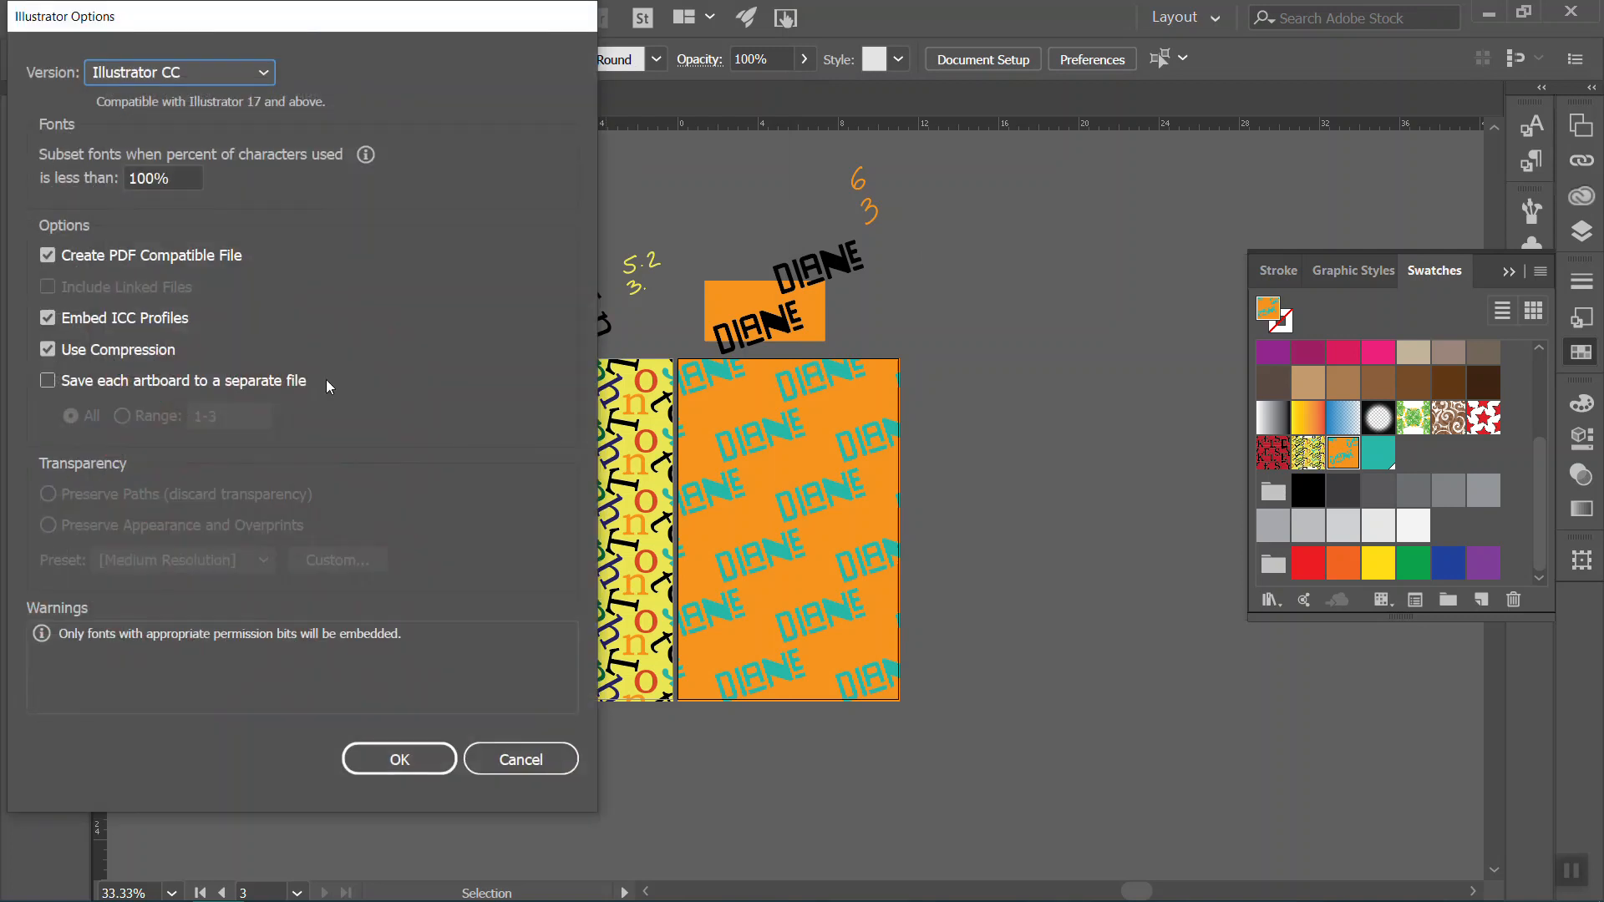
Confirm the Illustrator CC save options and minimize Illustrator to show the desktop.
{"action": "left_click", "coordinate": [401, 761]}
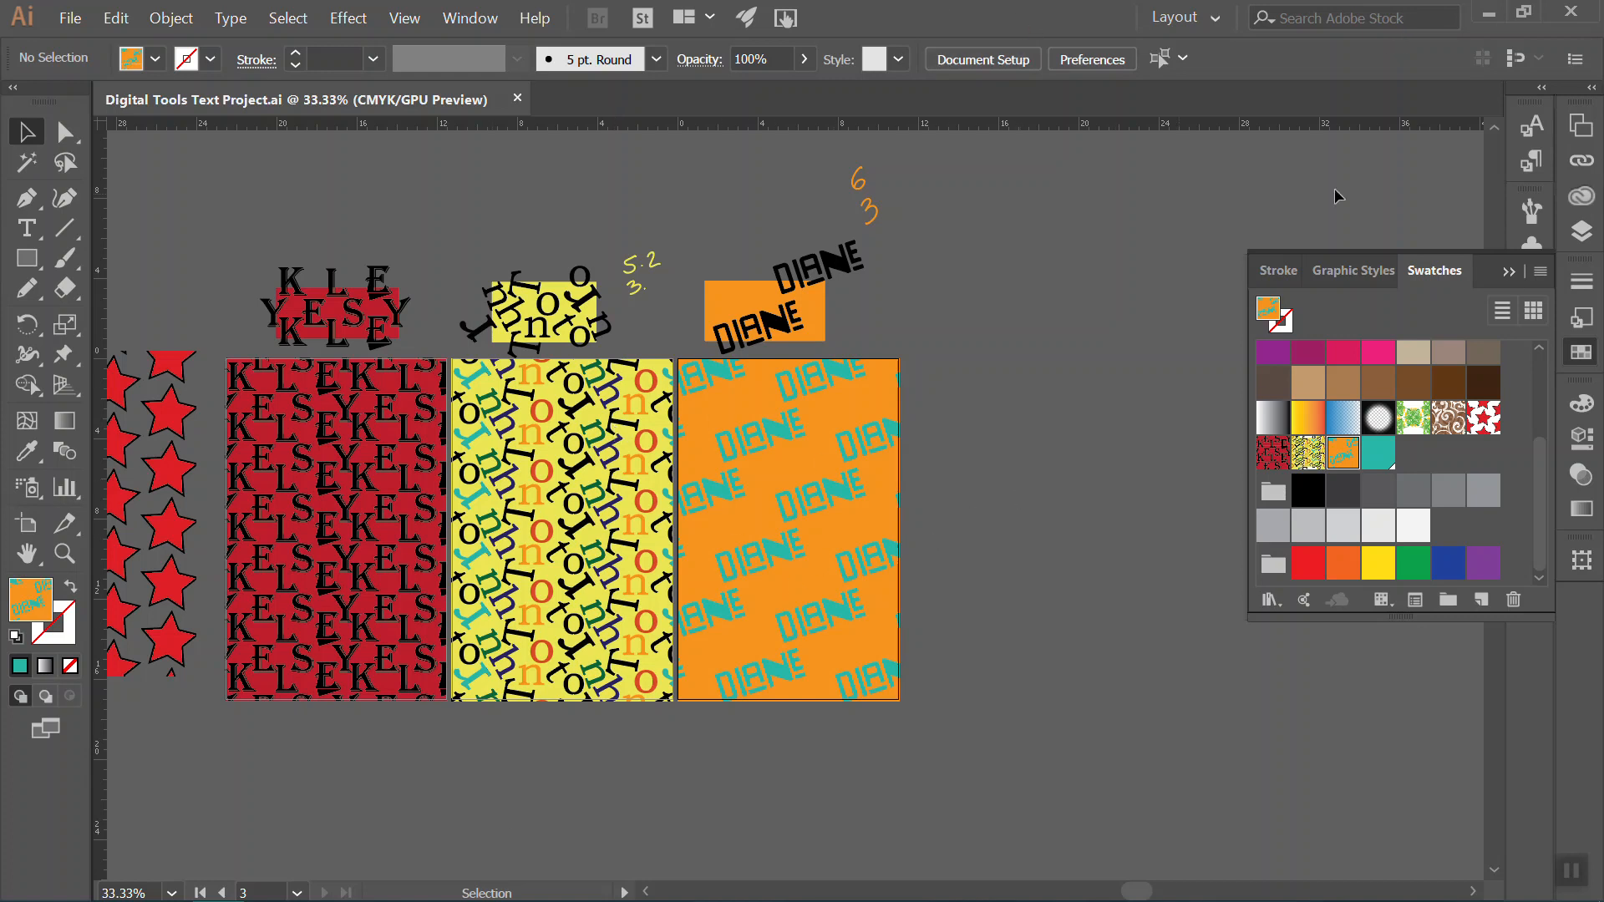
{"action": "left_click", "coordinate": [1488, 15]}
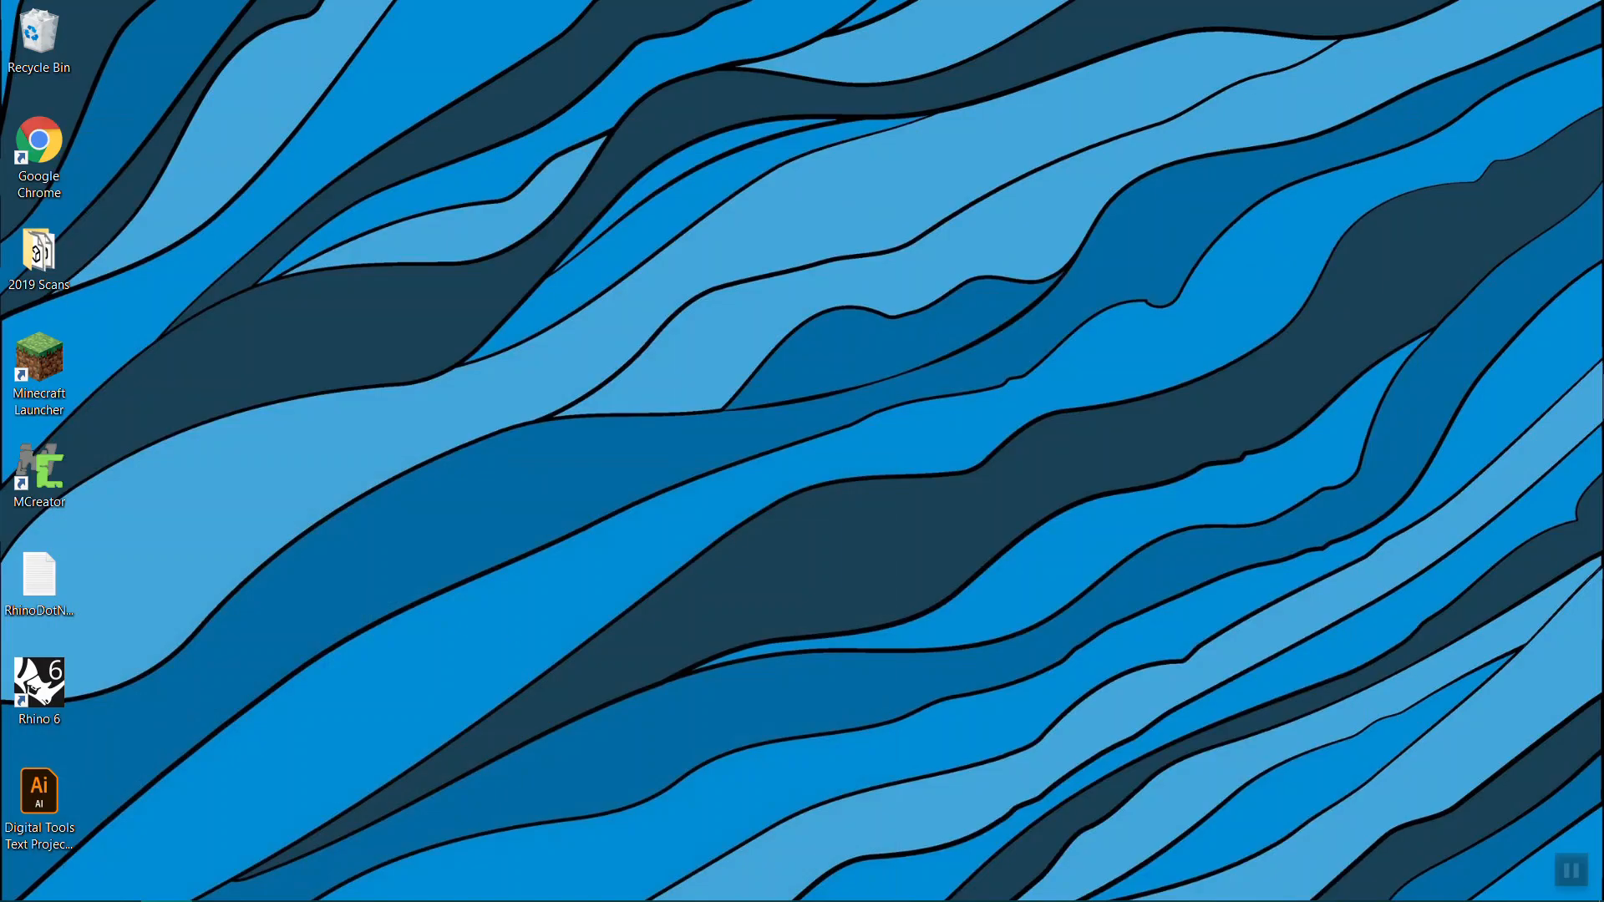